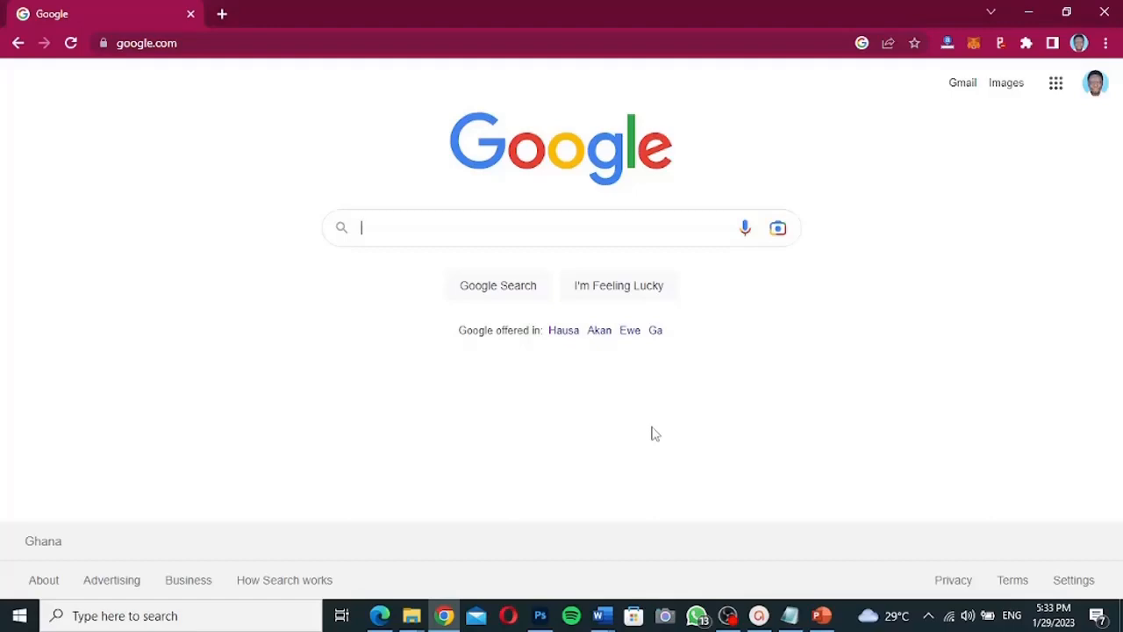
# Search Google for namecheap and look through the ads and the registrar's knowledge panel.
pyautogui.write('namcecheap')
pyautogui.press('Return')
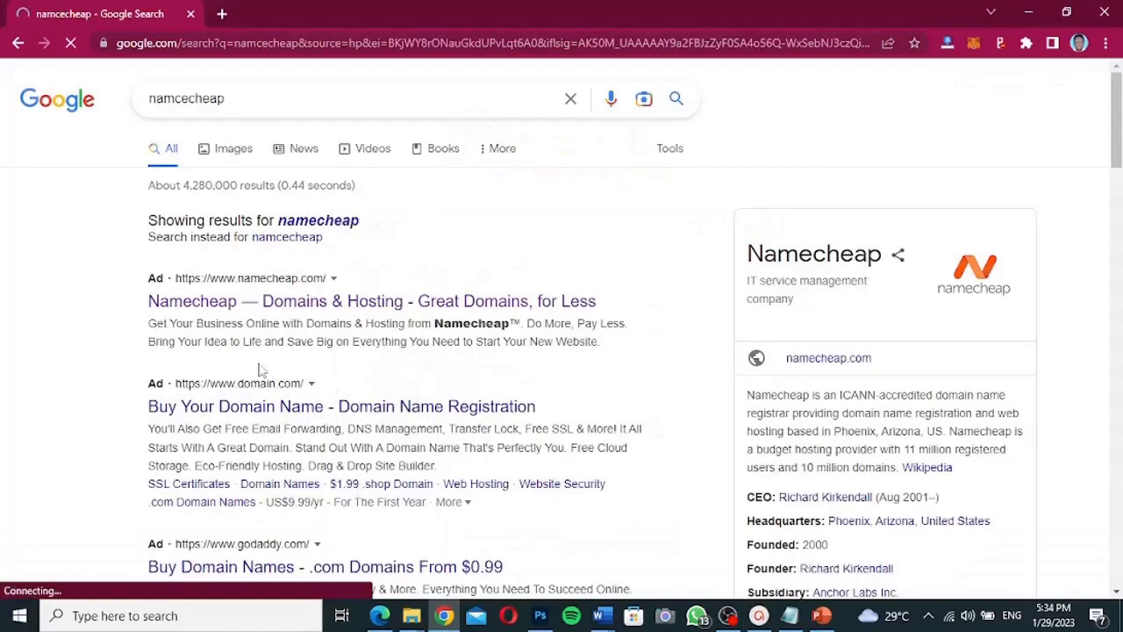
pyautogui.click(186, 98)
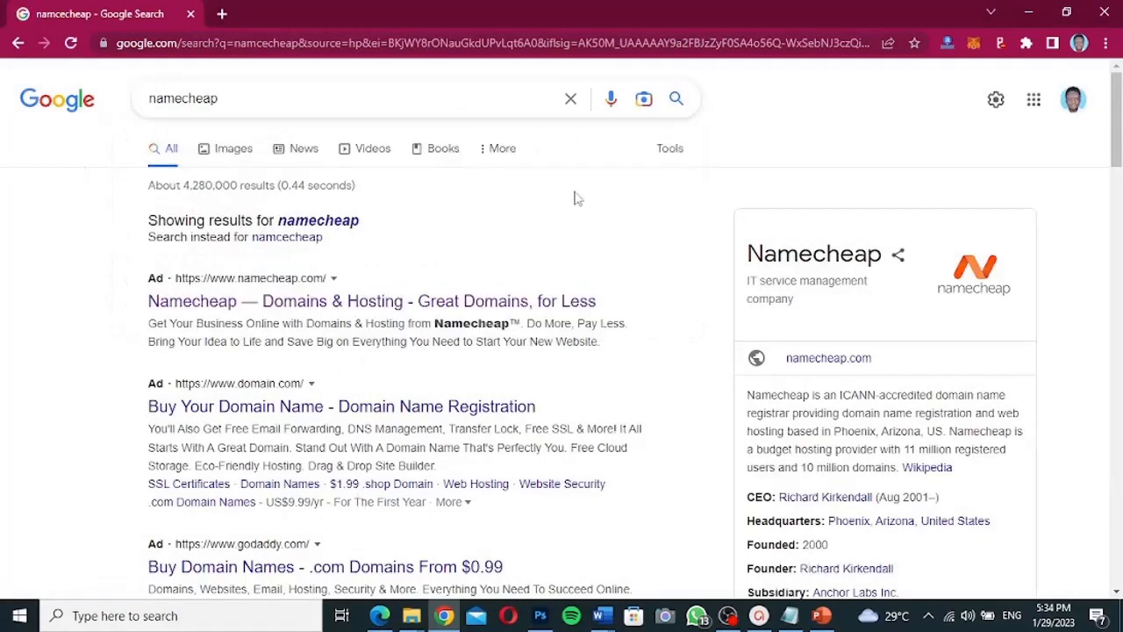
pyautogui.scroll(-2, 721, 292)
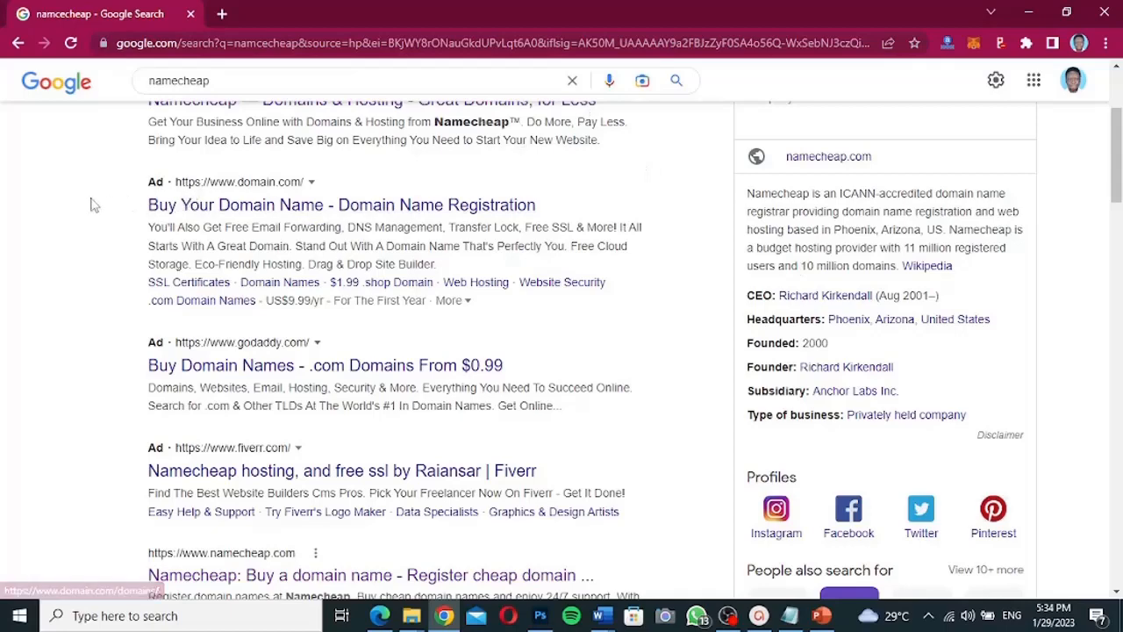
pyautogui.scroll(3, 92, 205)
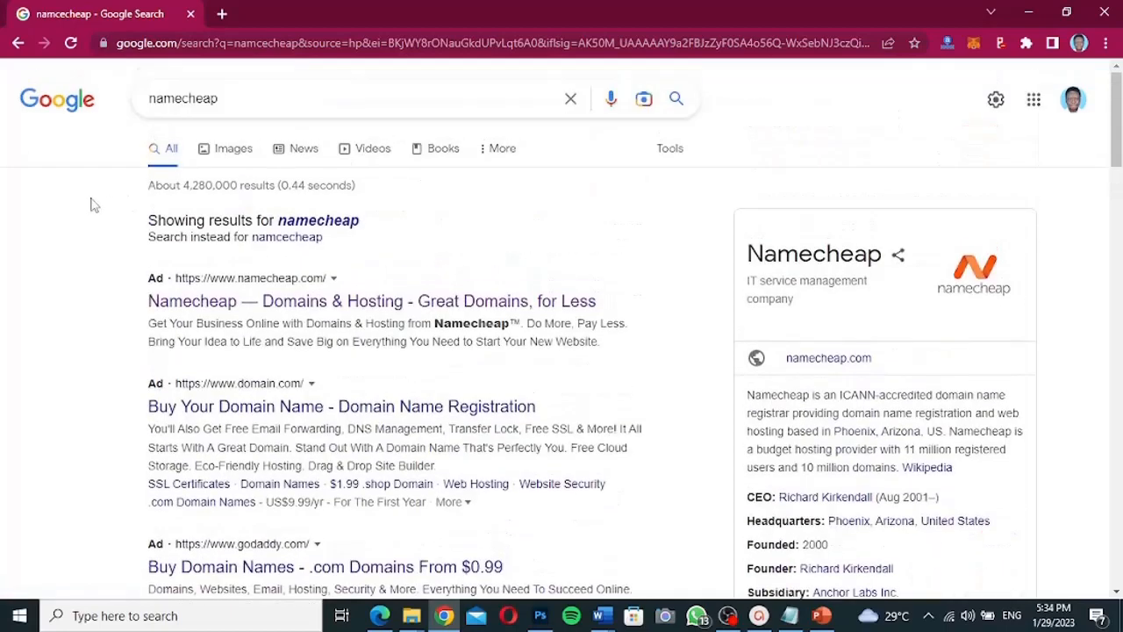
# In a new tab, go to kaetechdigital.com/namecheap.
pyautogui.click(222, 14)
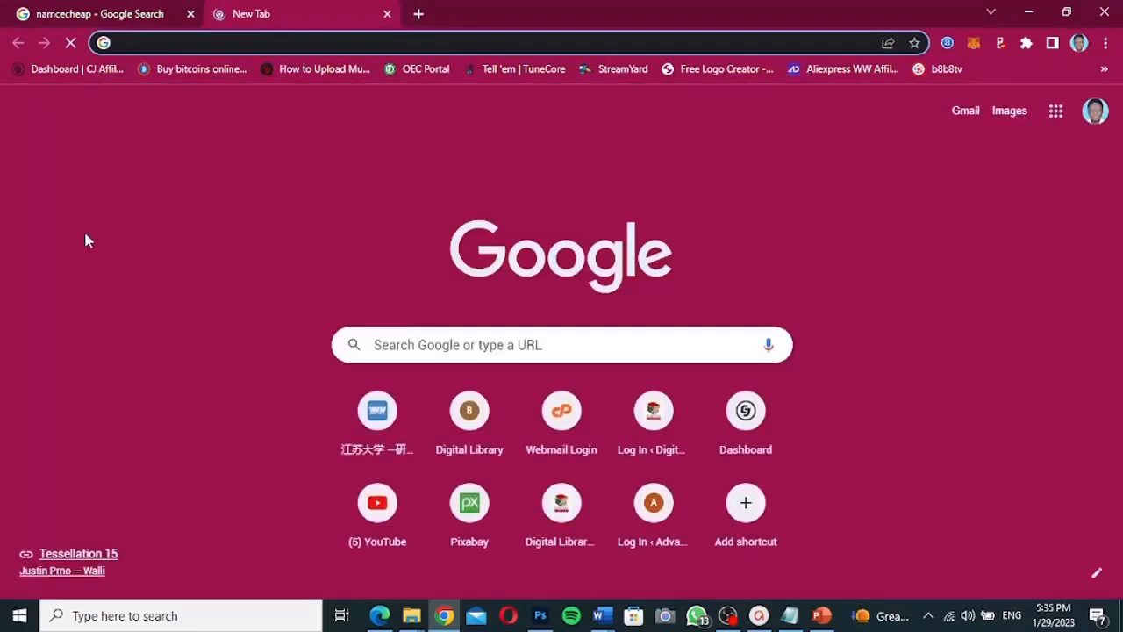
pyautogui.write('kaetechdigital.com/nameche')
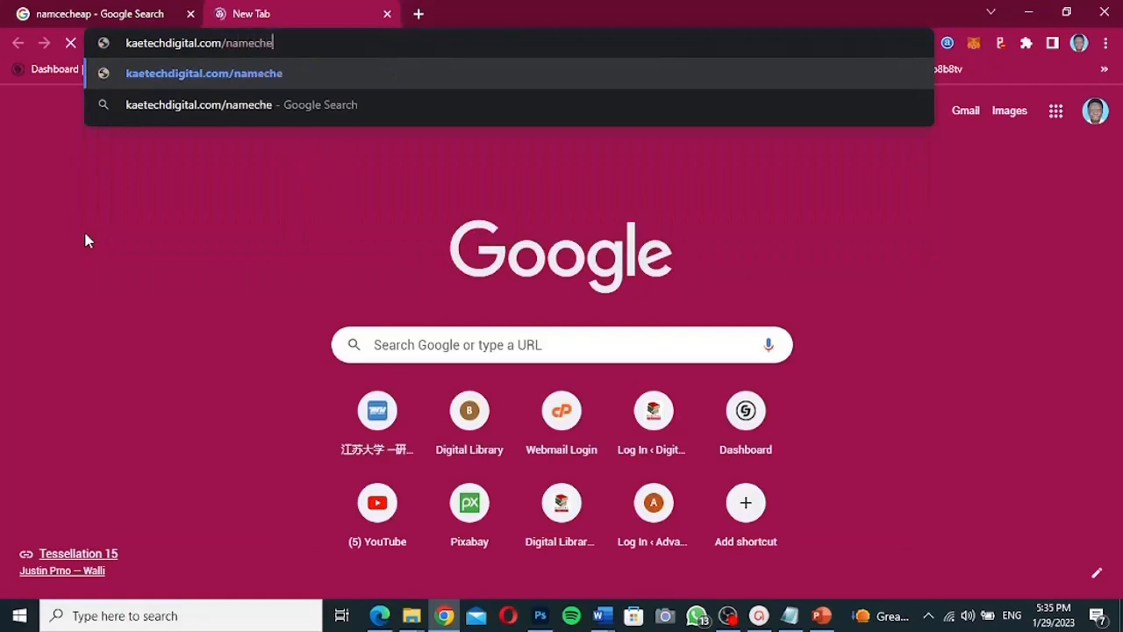
pyautogui.write('ap')
pyautogui.press('Return')
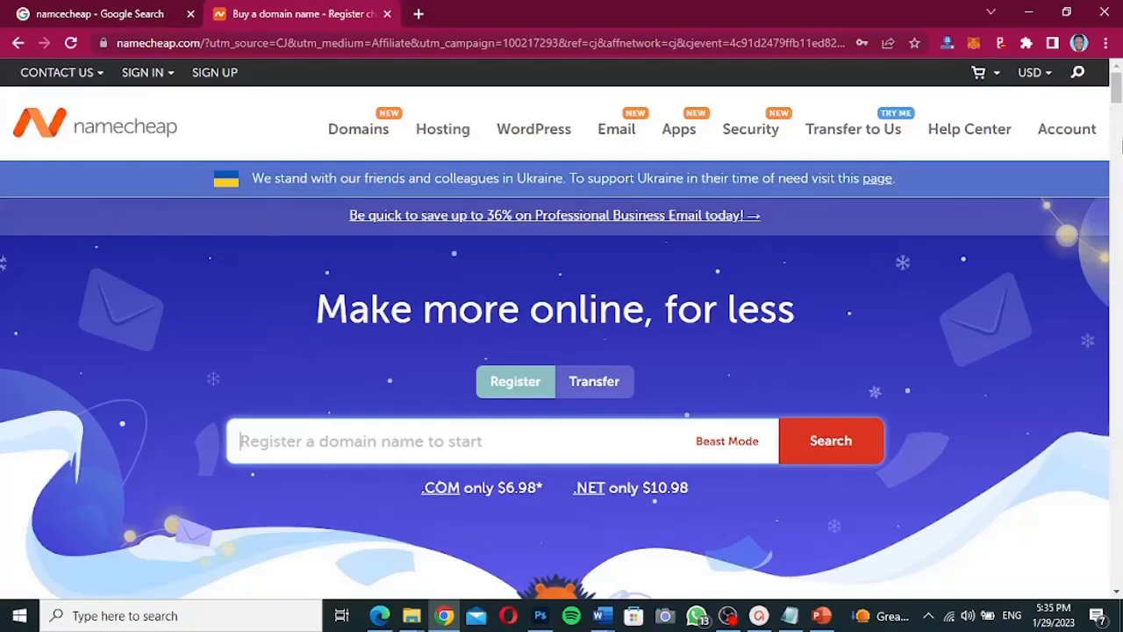
# Search Namecheap for kaetechdigitalweb.com to see its availability and $9.58/yr price.
pyautogui.moveTo(1116, 87)
pyautogui.mouseDown()
pyautogui.moveTo(1117, 163)
pyautogui.moveTo(1116, 83)
pyautogui.mouseUp()
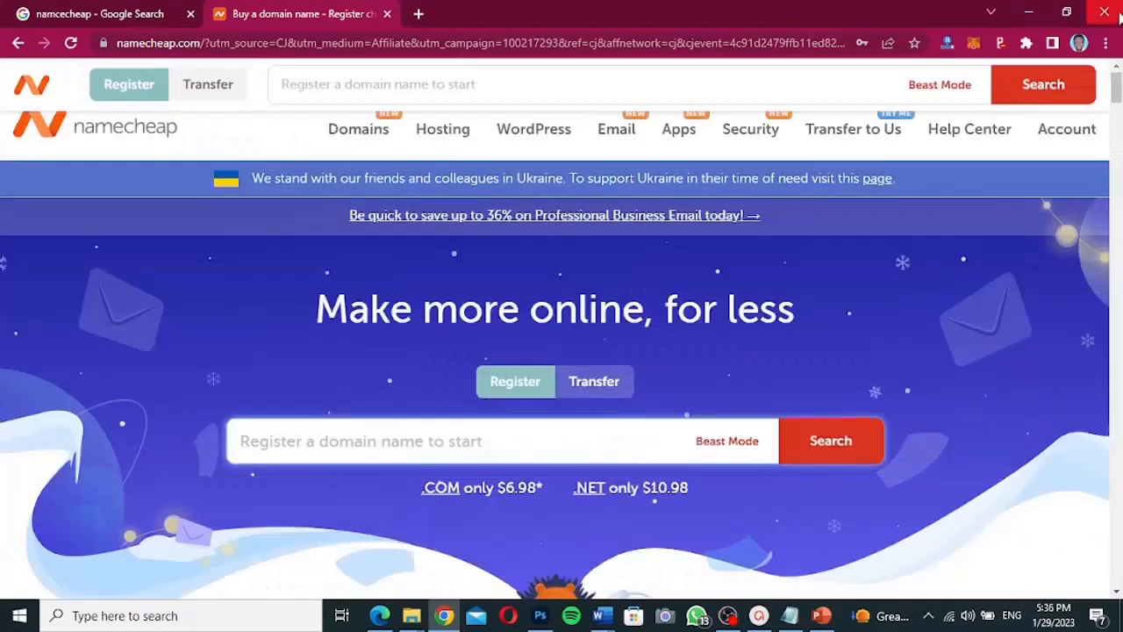
pyautogui.moveTo(970, 132)
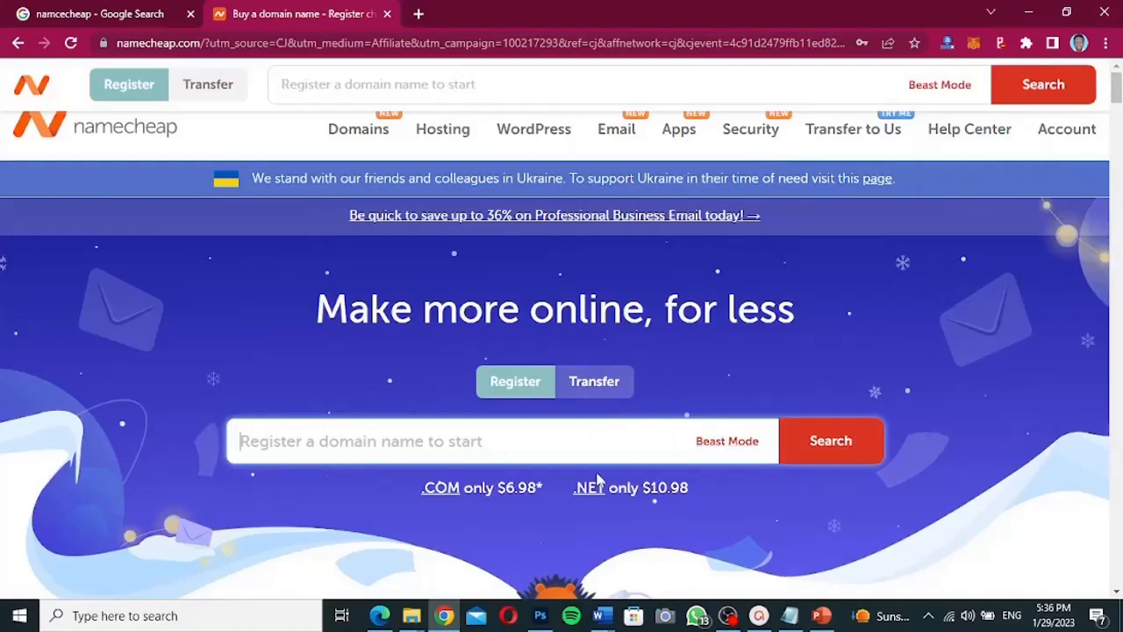
pyautogui.click(487, 442)
pyautogui.write('kaetechdigitalweb.com')
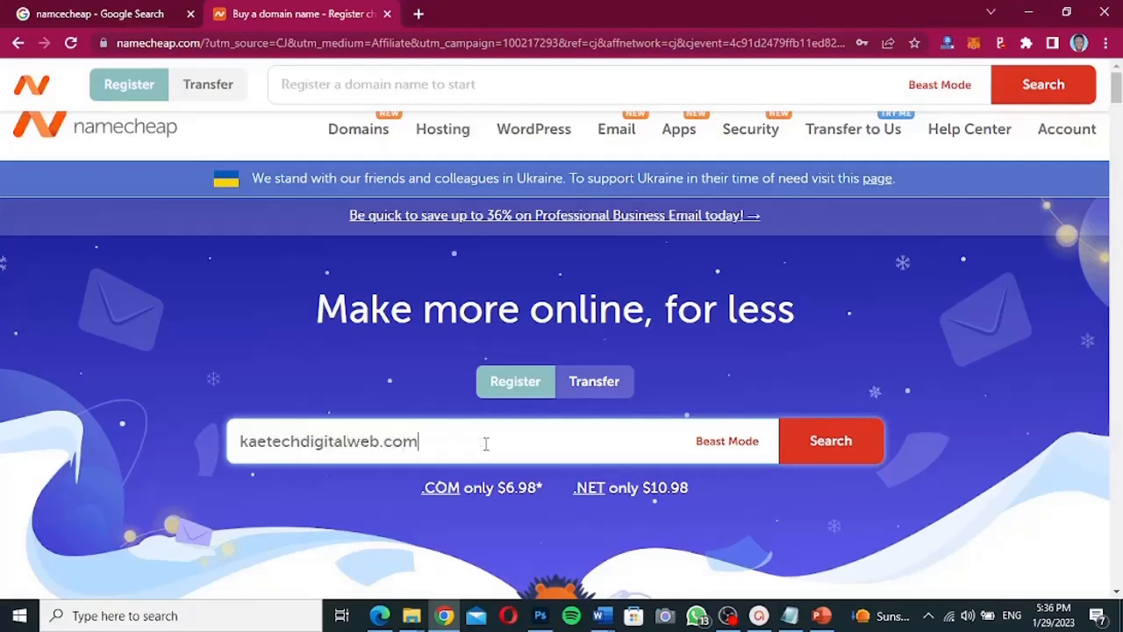
pyautogui.click(830, 446)
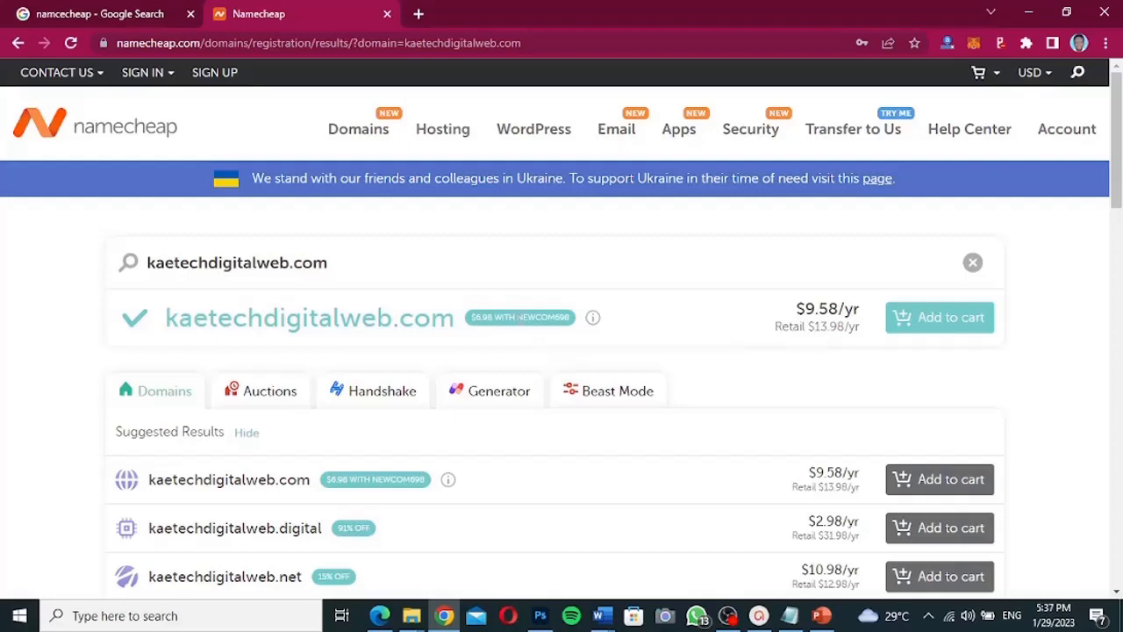
# Note the NEWCOM698 promo code and add kaetechdigitalweb.com to the cart for $9.76.
pyautogui.moveTo(516, 317); pyautogui.dragTo(572, 317)
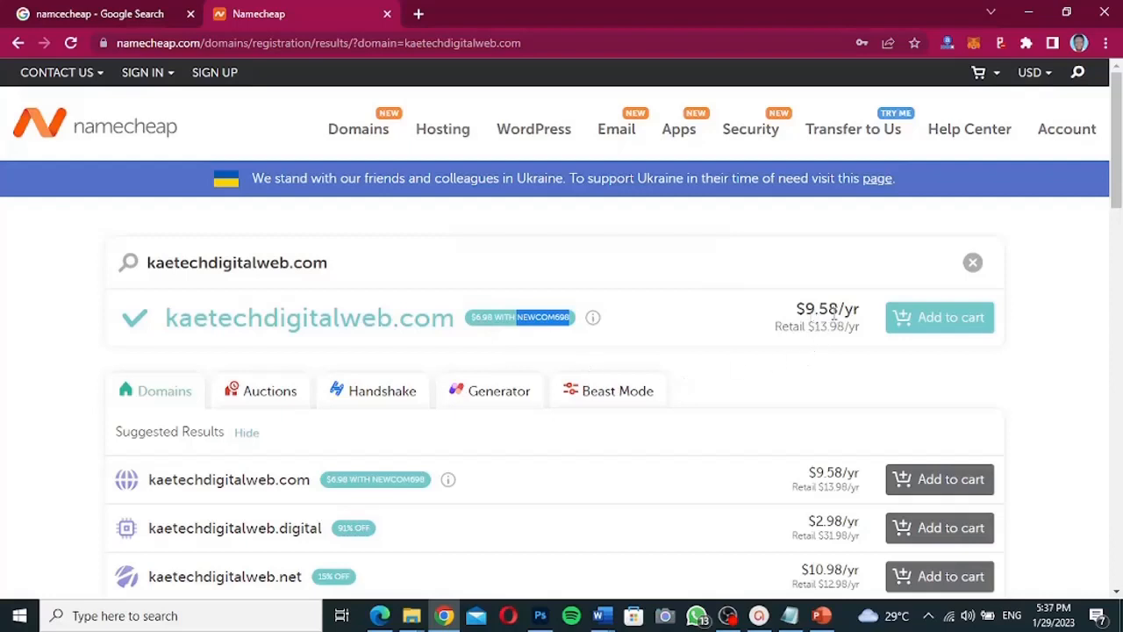
pyautogui.click(1075, 282)
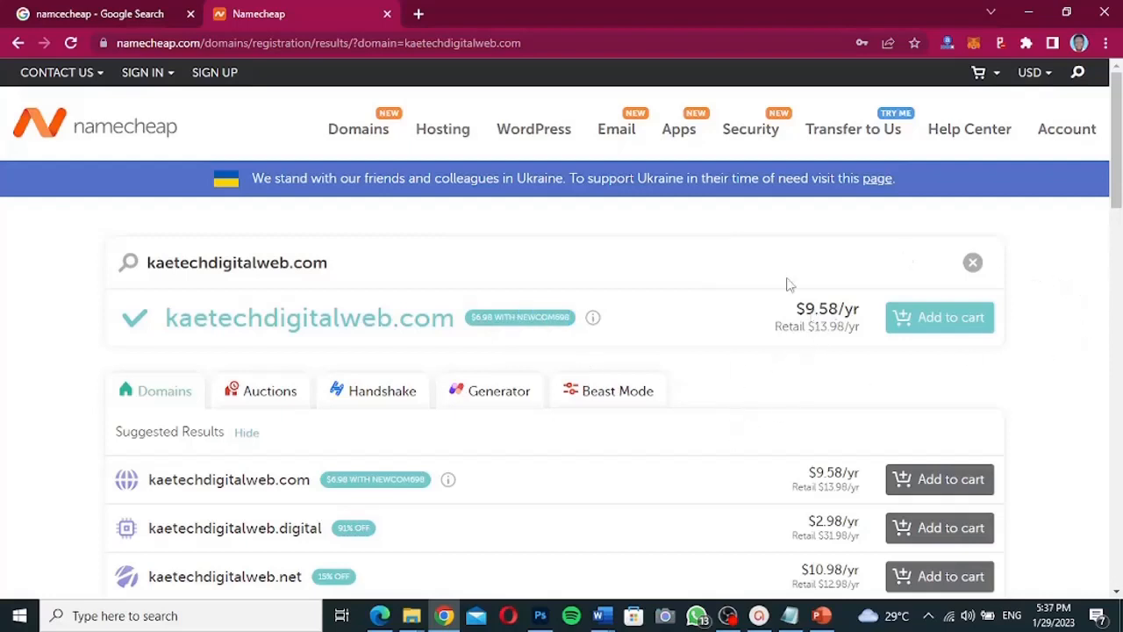
pyautogui.click(935, 325)
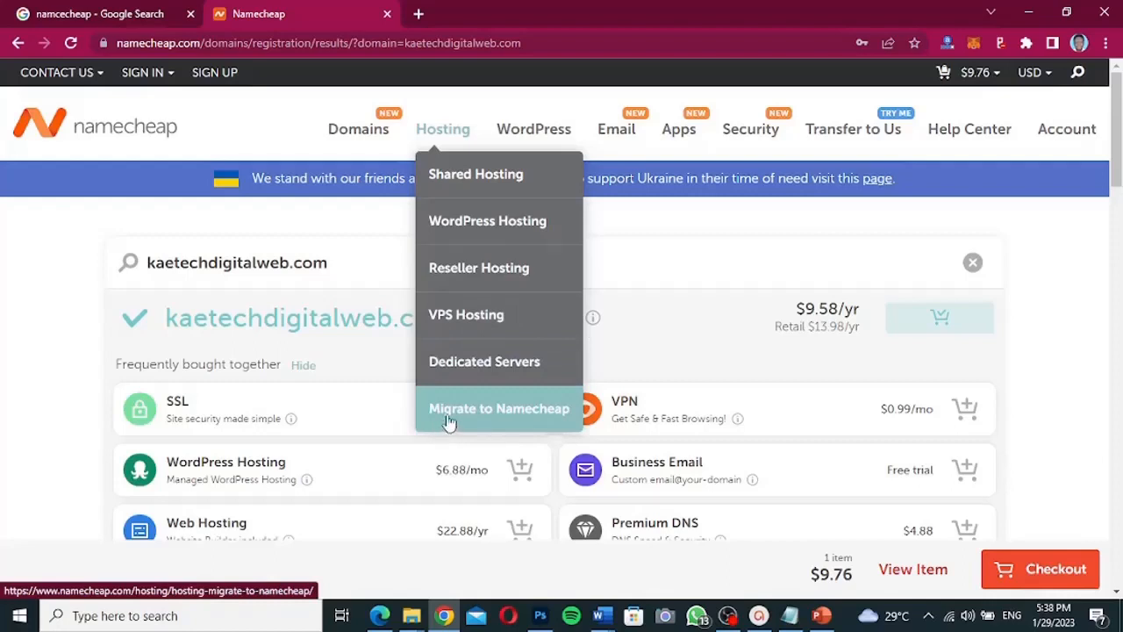
# Go to Namecheap's Shared Hosting plans page from the Hosting menu.
pyautogui.click(479, 180)
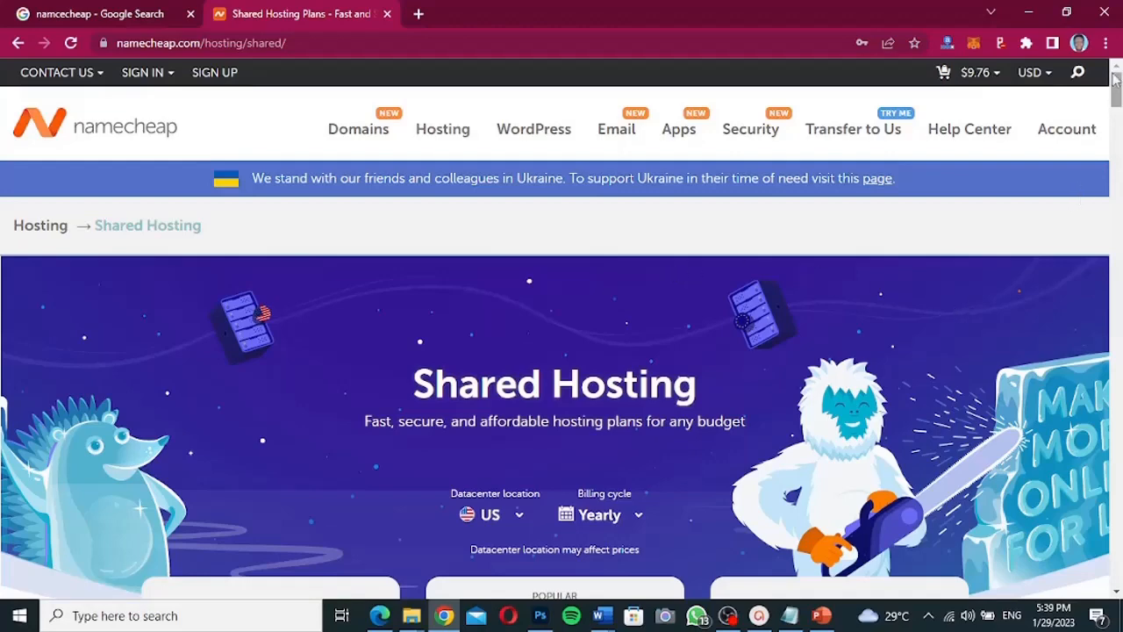
# Scroll to the Stellar plan cards and check each plan's Domain Name info.
pyautogui.moveTo(1117, 89); pyautogui.dragTo(1118, 90)
pyautogui.moveTo(1118, 84); pyautogui.dragTo(1118, 111)
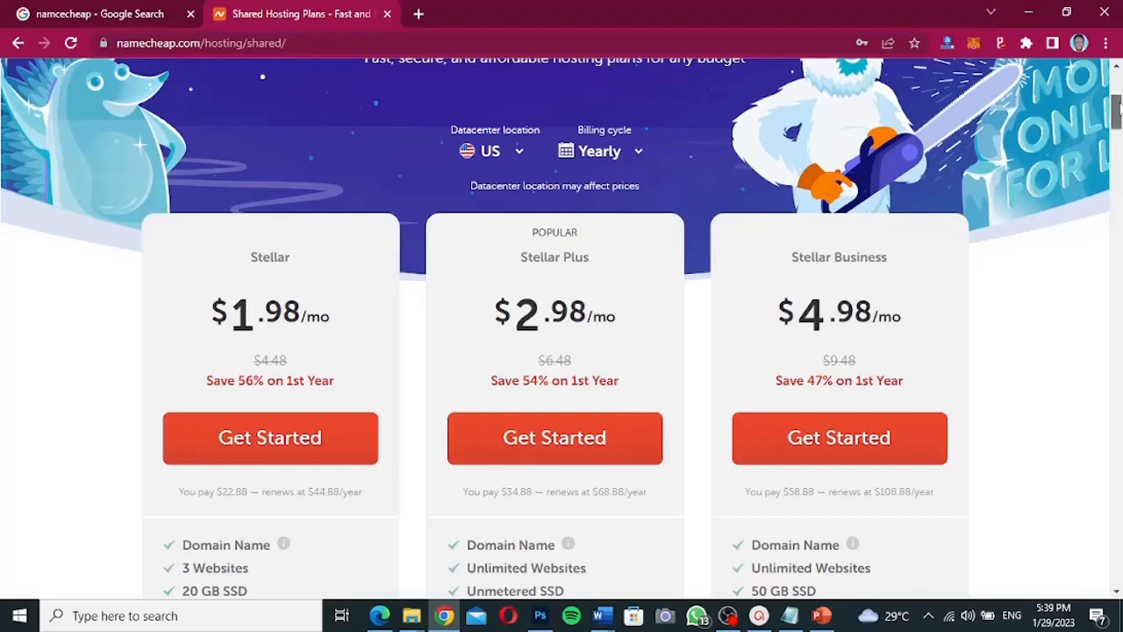
pyautogui.moveTo(1117, 105); pyautogui.dragTo(1118, 113)
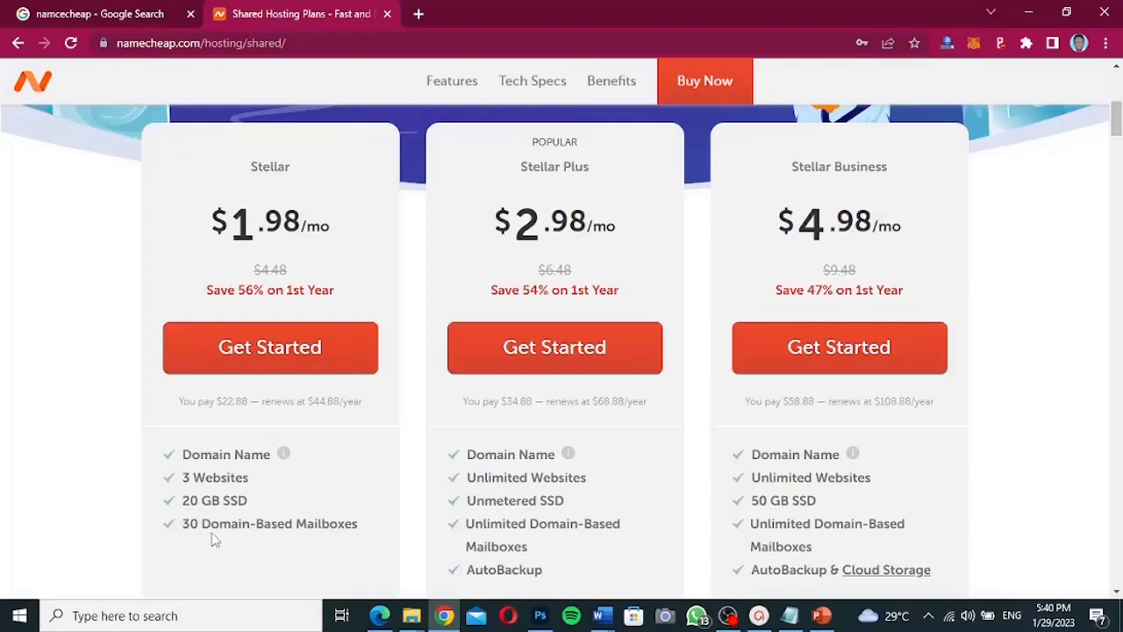
pyautogui.moveTo(285, 458)
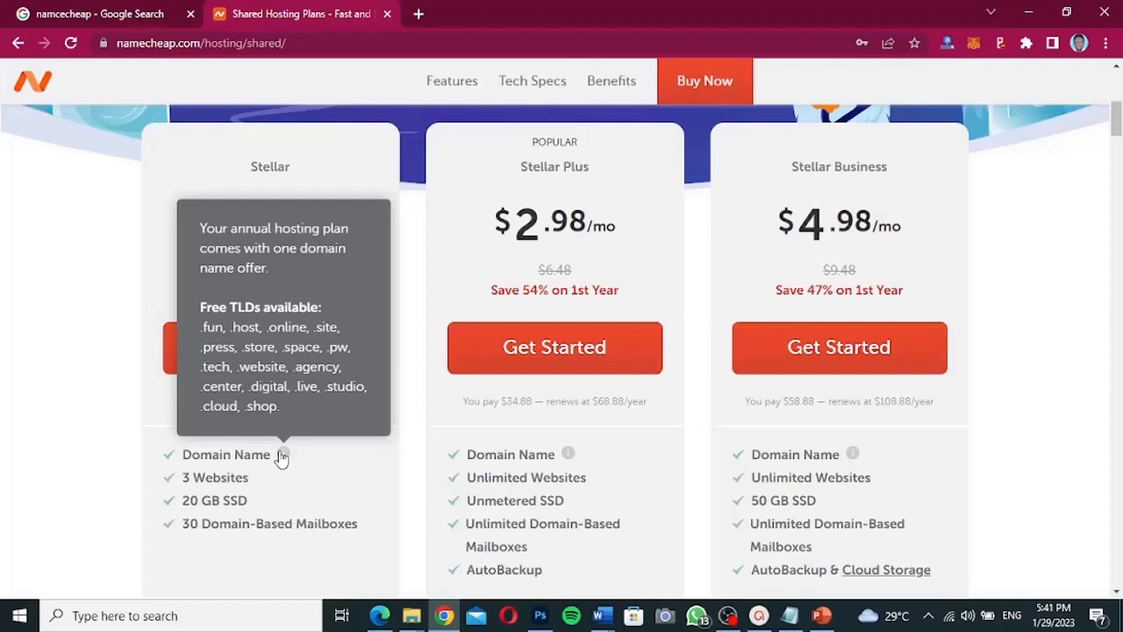
pyautogui.moveTo(570, 463)
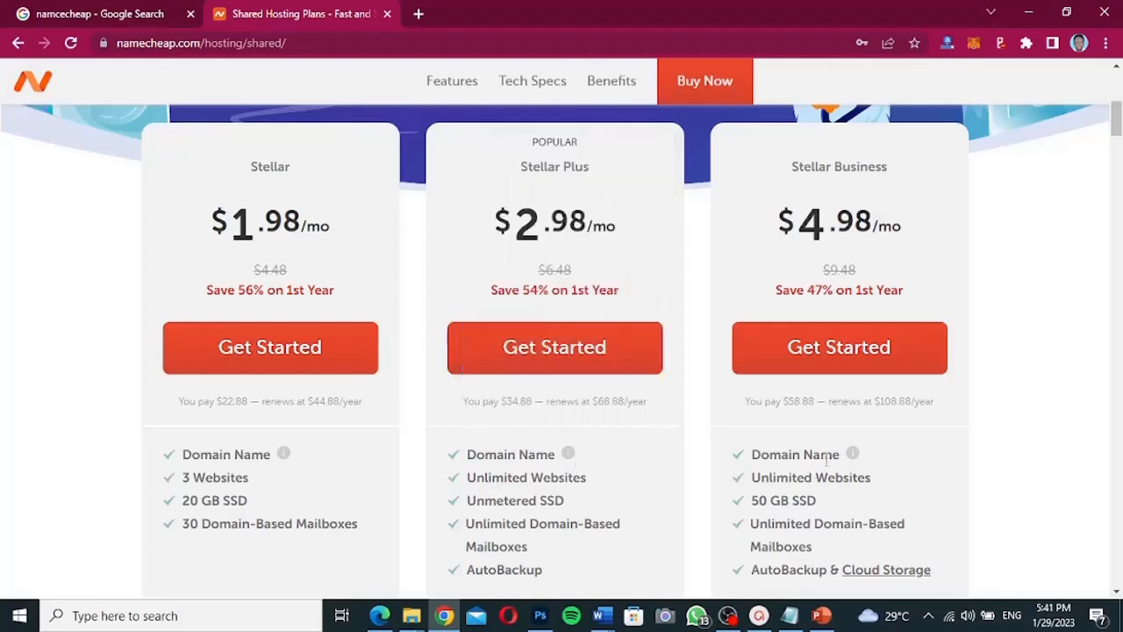
# Highlight the Websites allowances: Stellar 3, Stellar Plus and Stellar Business unlimited.
pyautogui.moveTo(857, 459)
pyautogui.moveTo(468, 479); pyautogui.dragTo(592, 489)
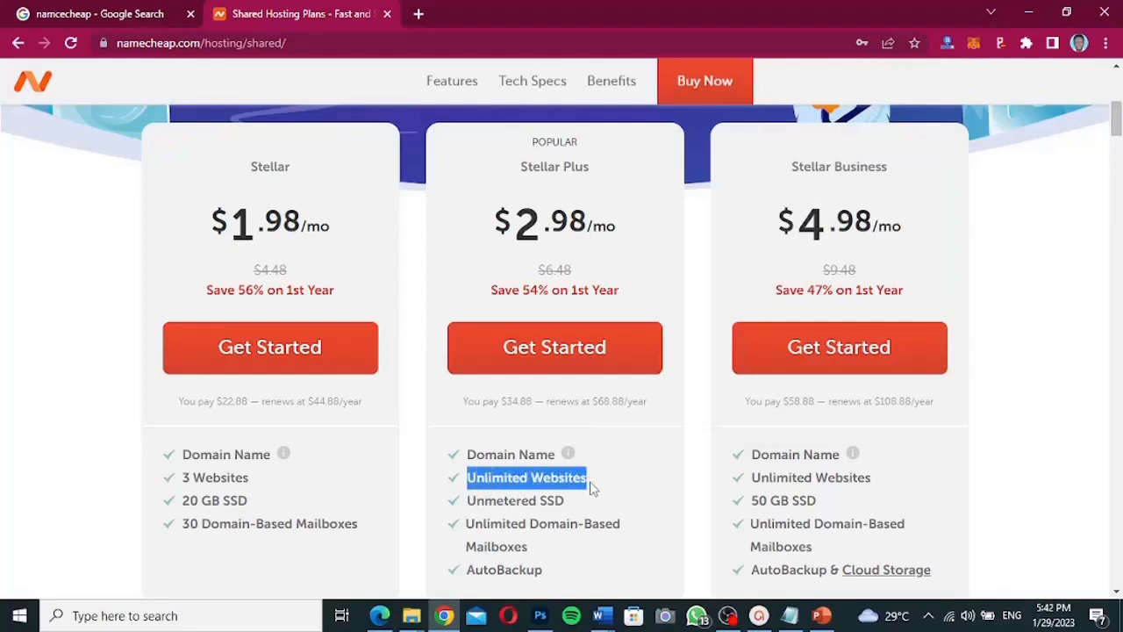
pyautogui.click(592, 489)
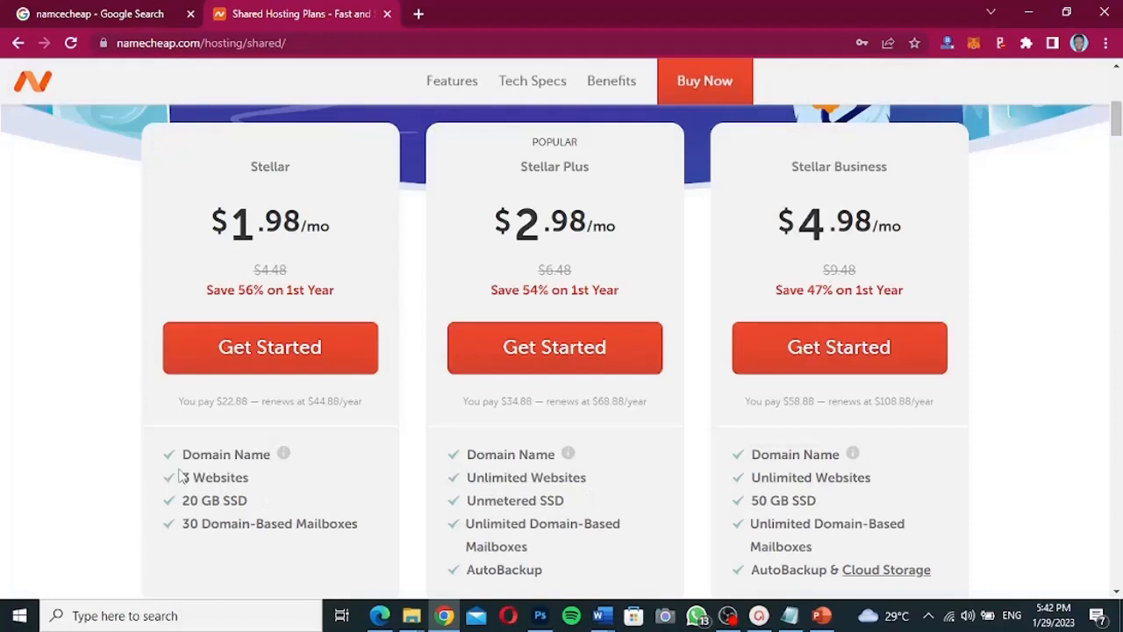
pyautogui.moveTo(184, 478); pyautogui.dragTo(252, 483)
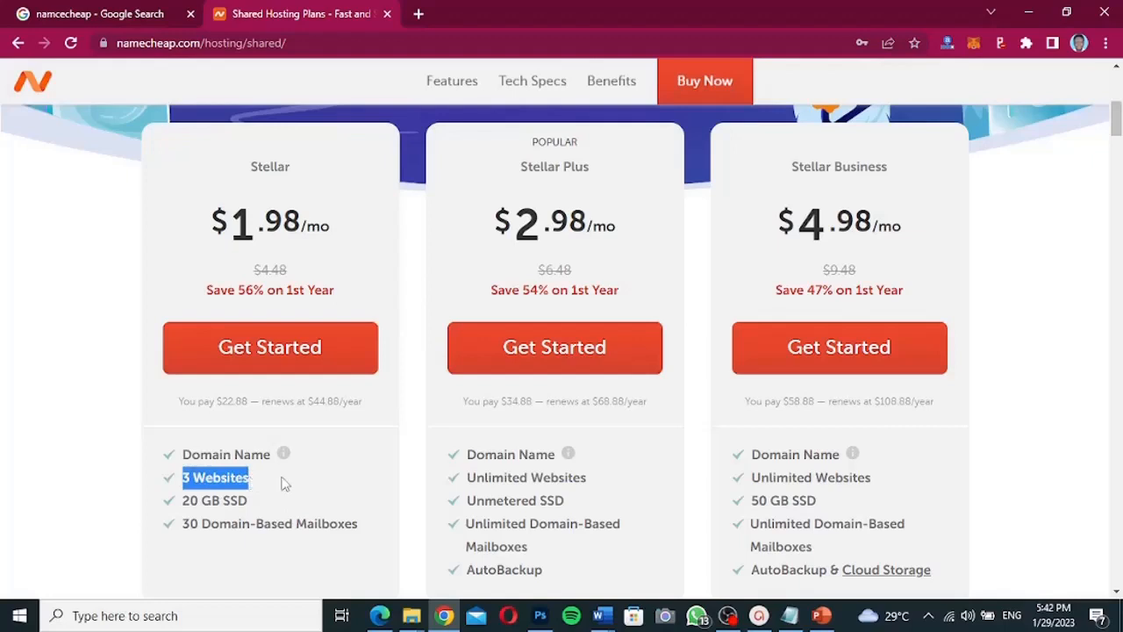
pyautogui.click(283, 484)
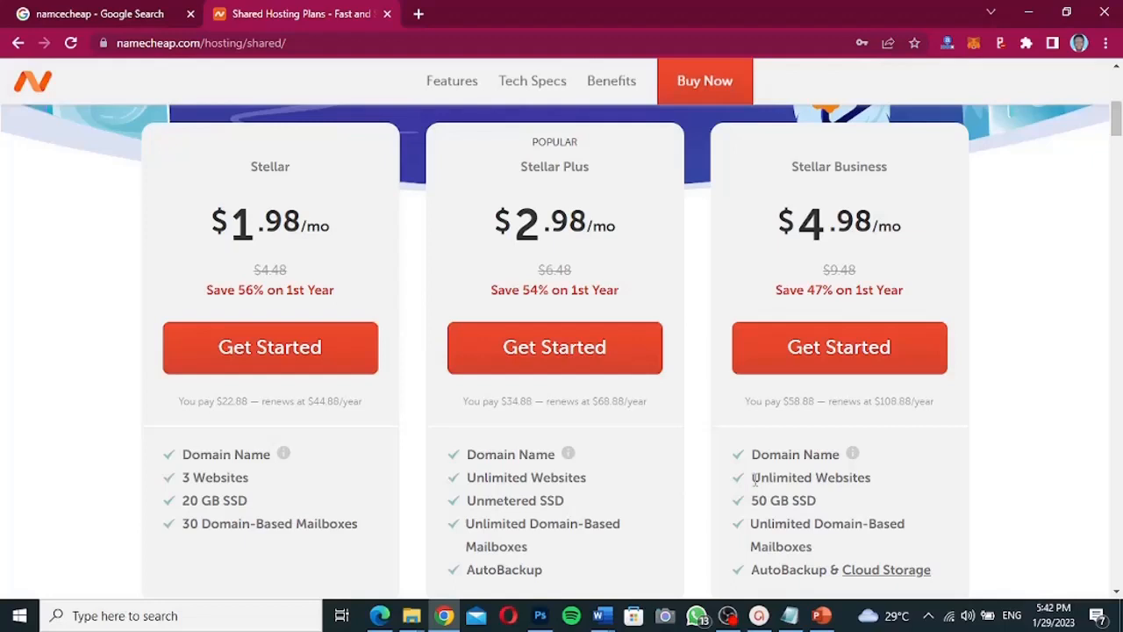
pyautogui.moveTo(754, 479); pyautogui.dragTo(877, 484)
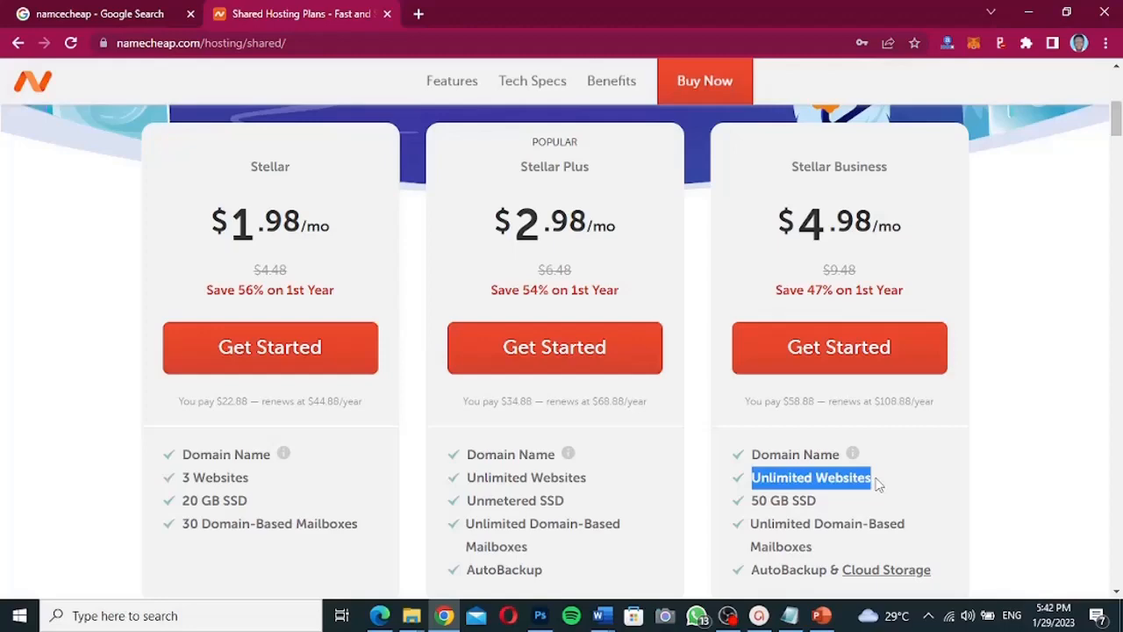
pyautogui.click(583, 479)
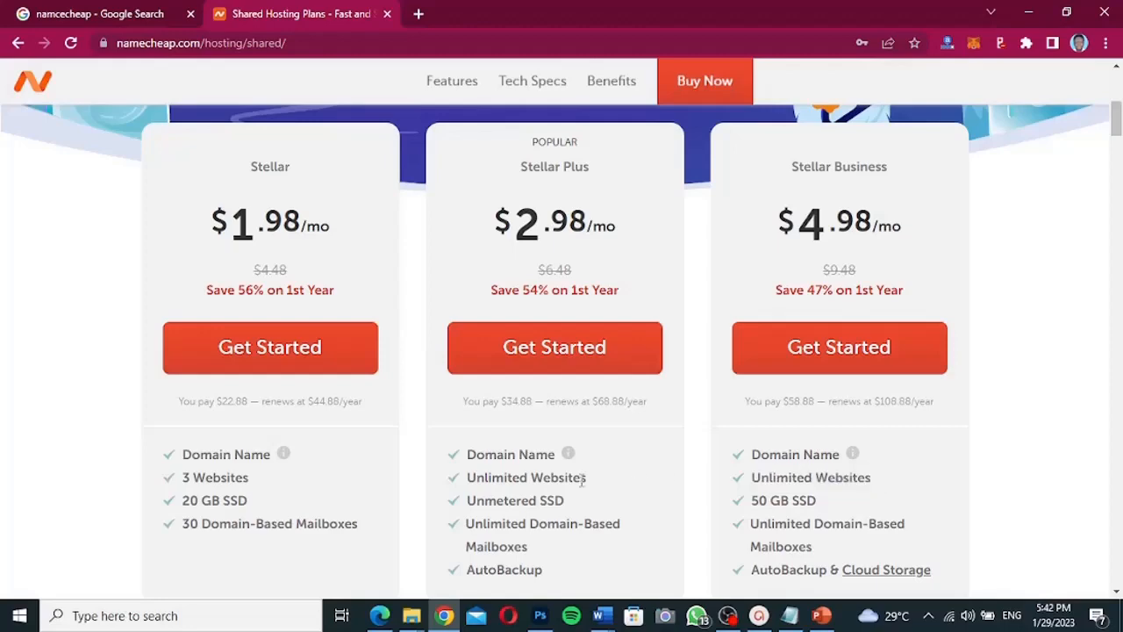
pyautogui.scroll(-2, 582, 479)
pyautogui.scroll(2, 582, 479)
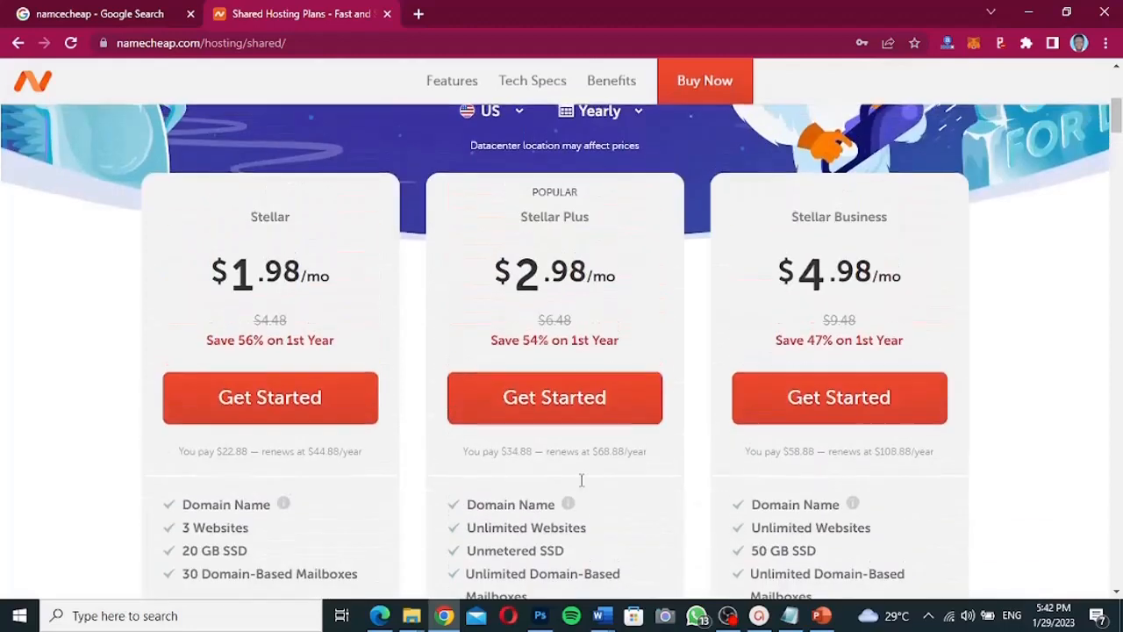
pyautogui.scroll(-1, 583, 488)
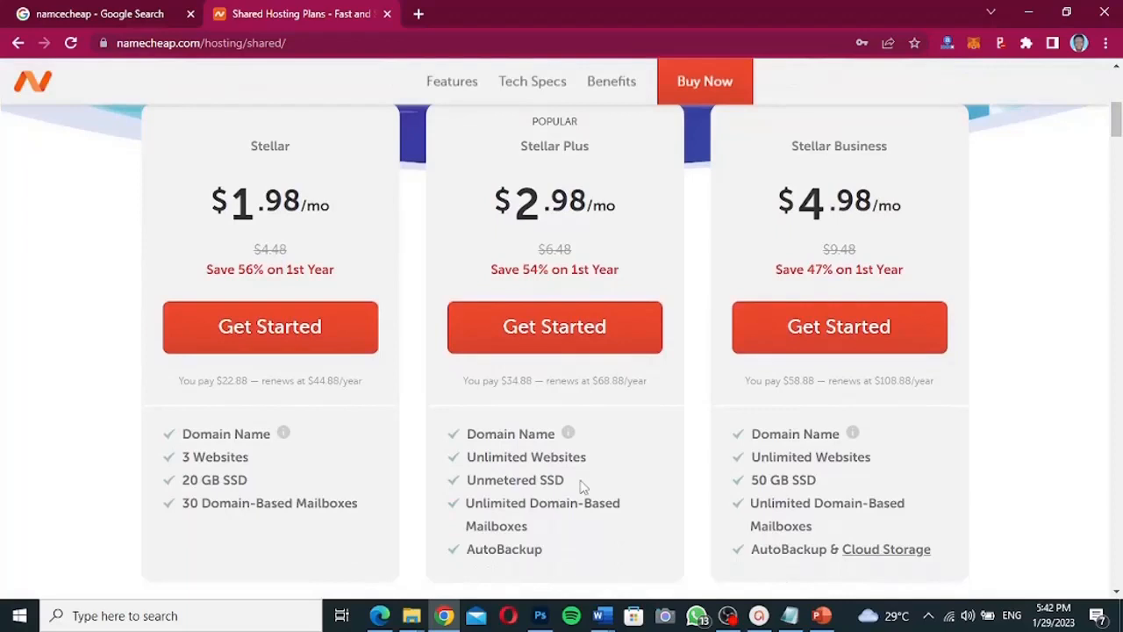
# Choose the Stellar plan and connect it to the in-cart kaetechdigitalweb.com, totalling $32.64.
pyautogui.click(252, 338)
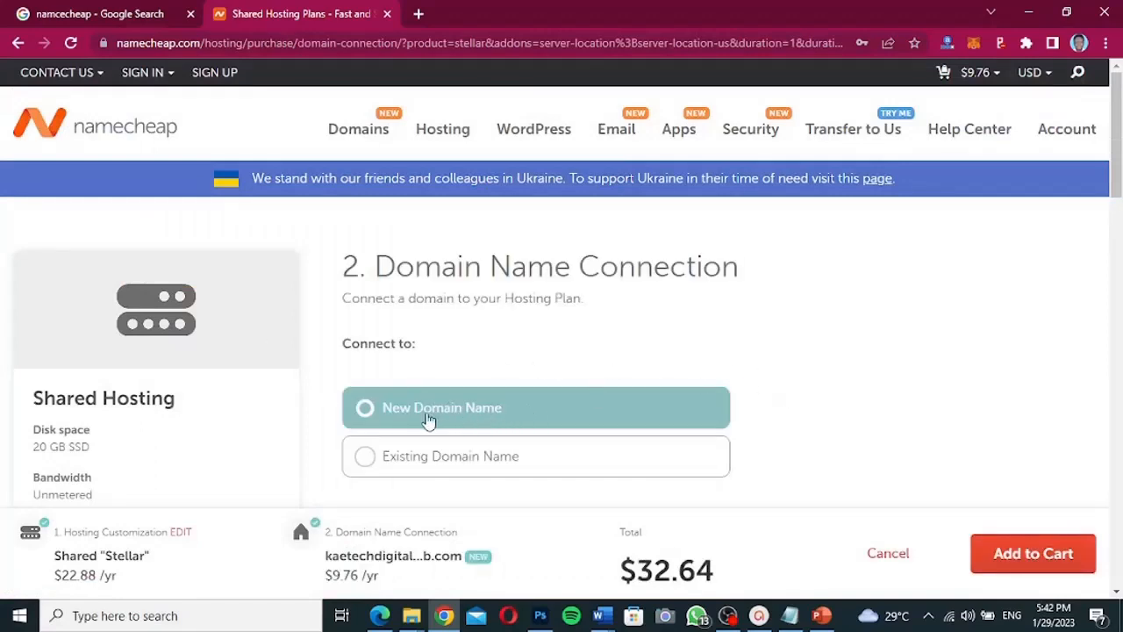
pyautogui.scroll(-3, 812, 432)
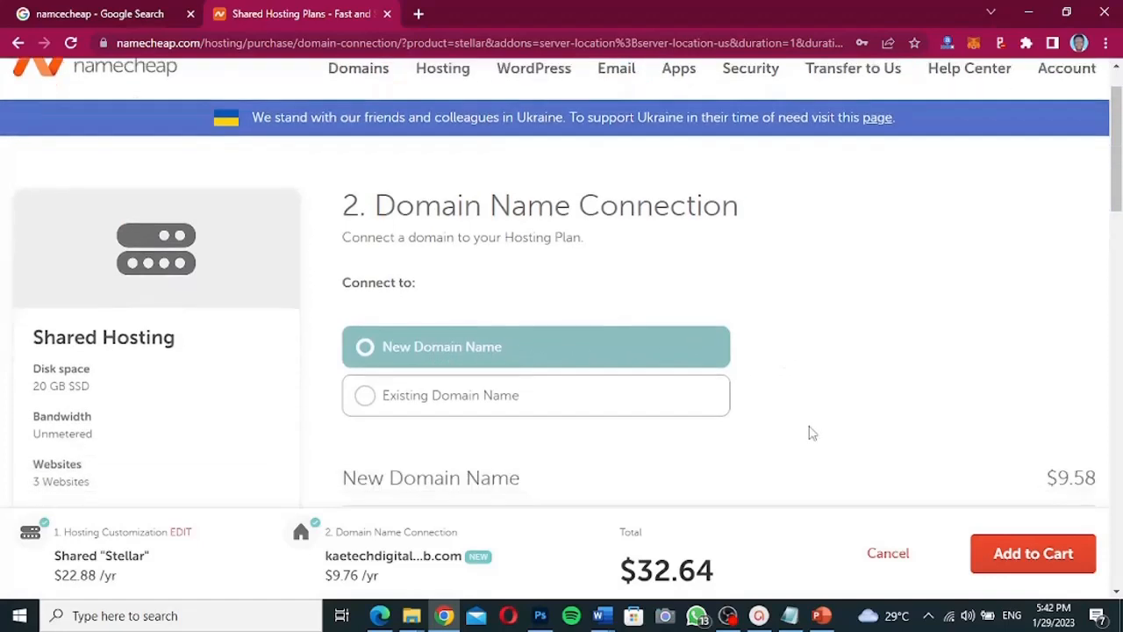
pyautogui.scroll(-1, 810, 432)
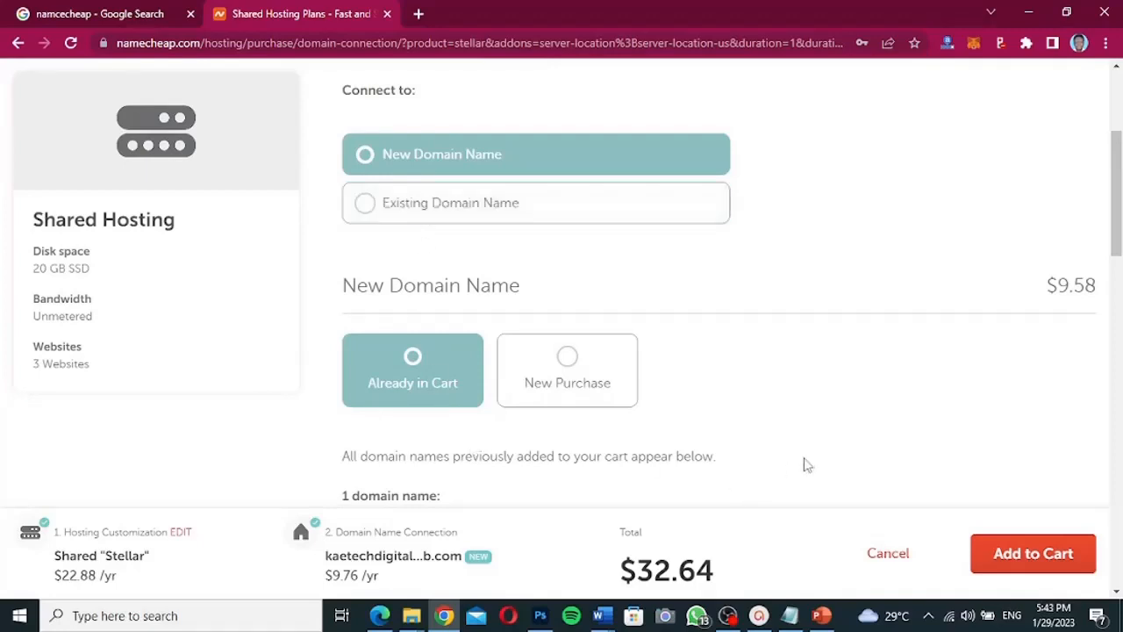
pyautogui.scroll(-2, 809, 465)
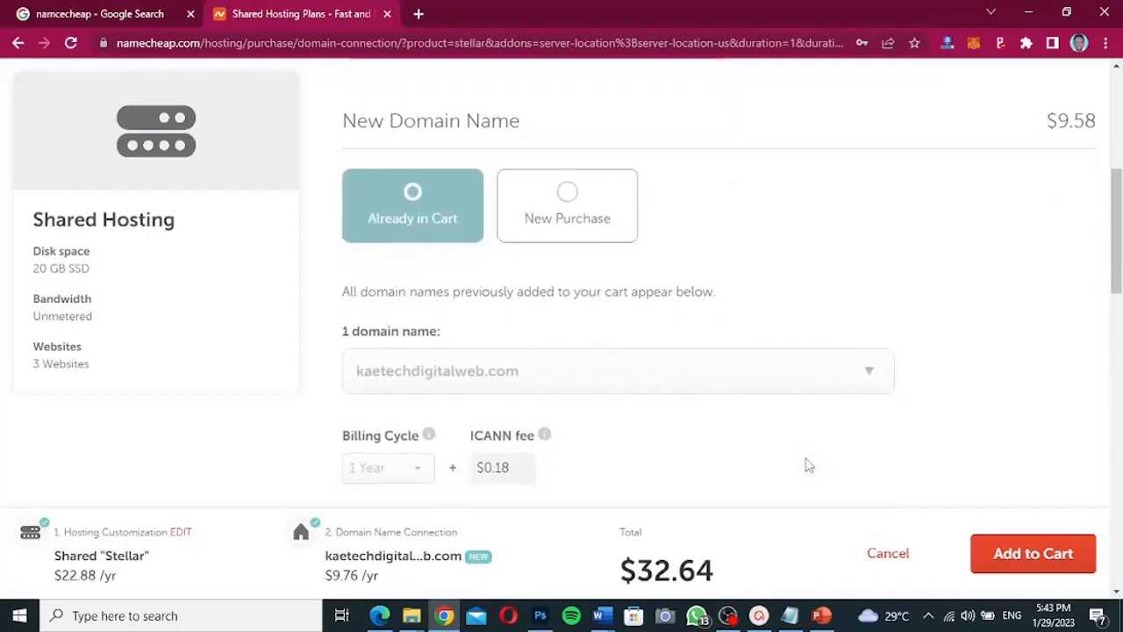
pyautogui.scroll(-1, 809, 465)
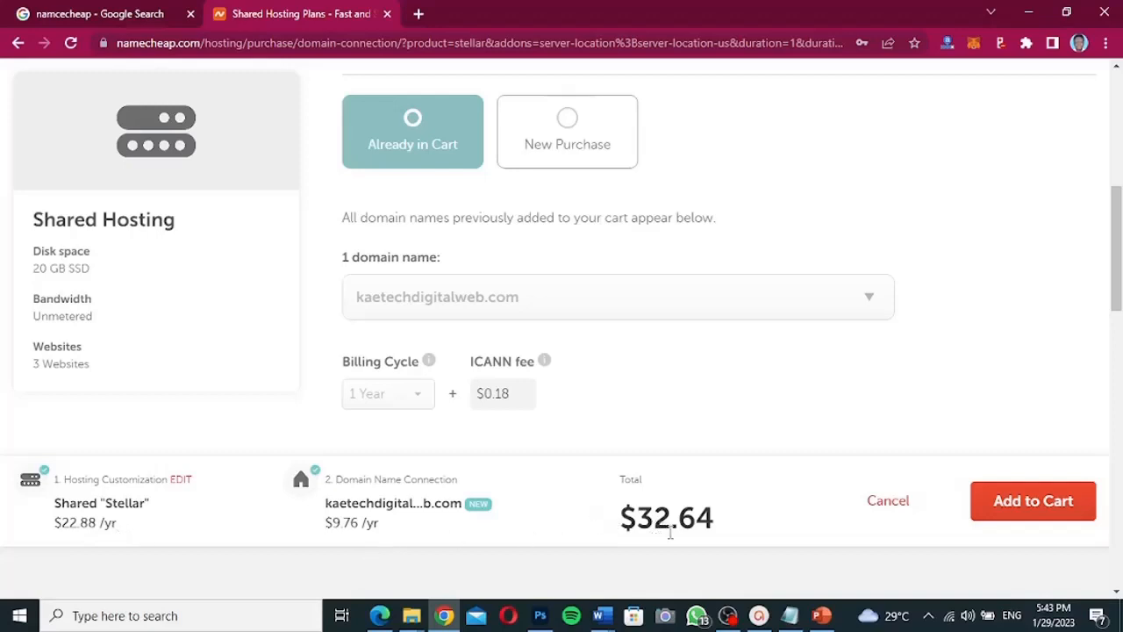
# Add the Stellar hosting and domain to the cart and confirm the $32.64 order.
pyautogui.click(1013, 506)
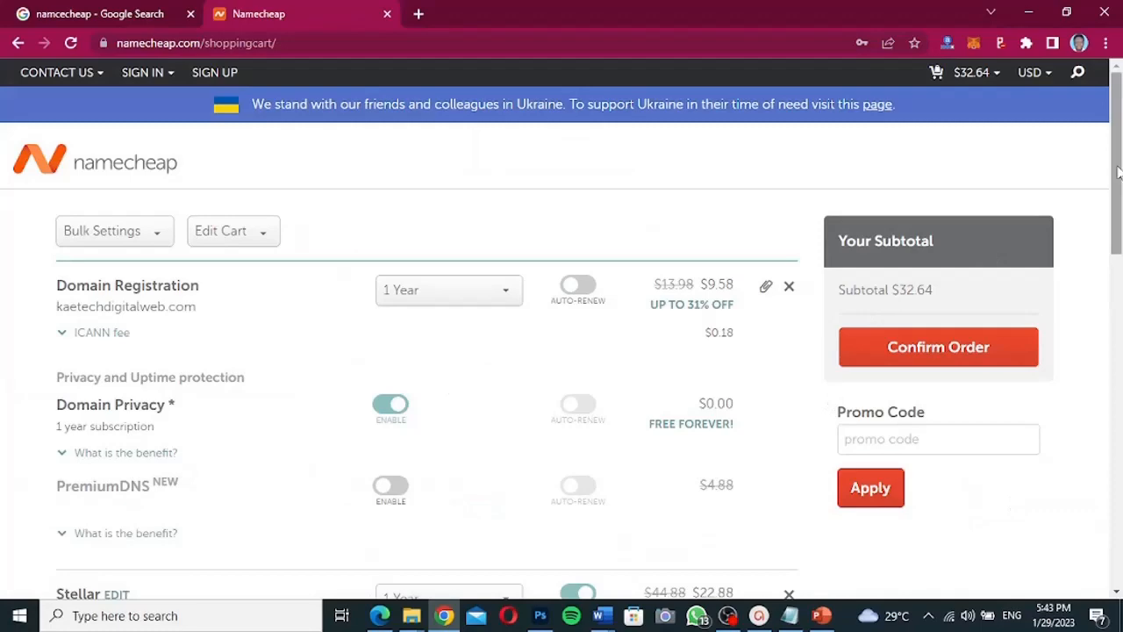
pyautogui.moveTo(1118, 171); pyautogui.dragTo(1117, 219)
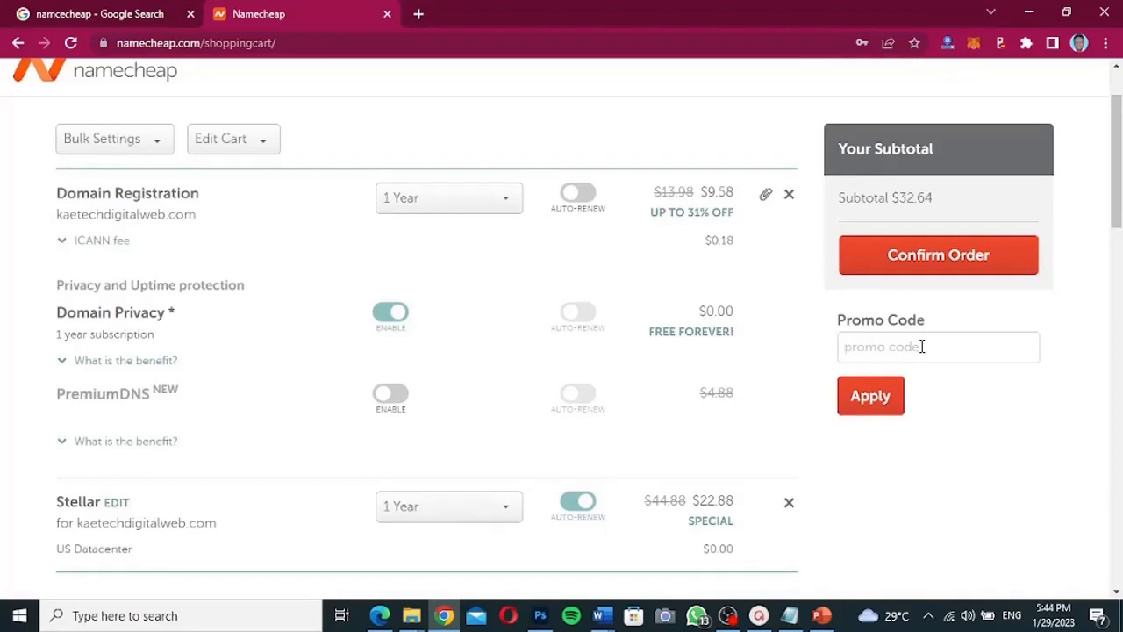
pyautogui.moveTo(1119, 185); pyautogui.dragTo(1119, 123)
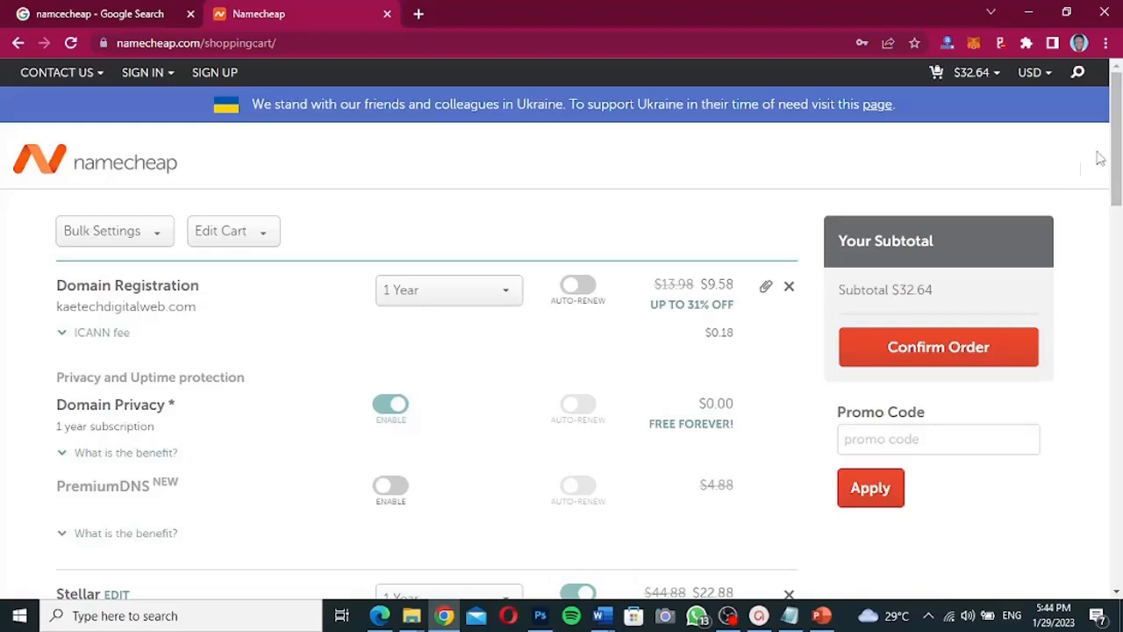
pyautogui.click(941, 349)
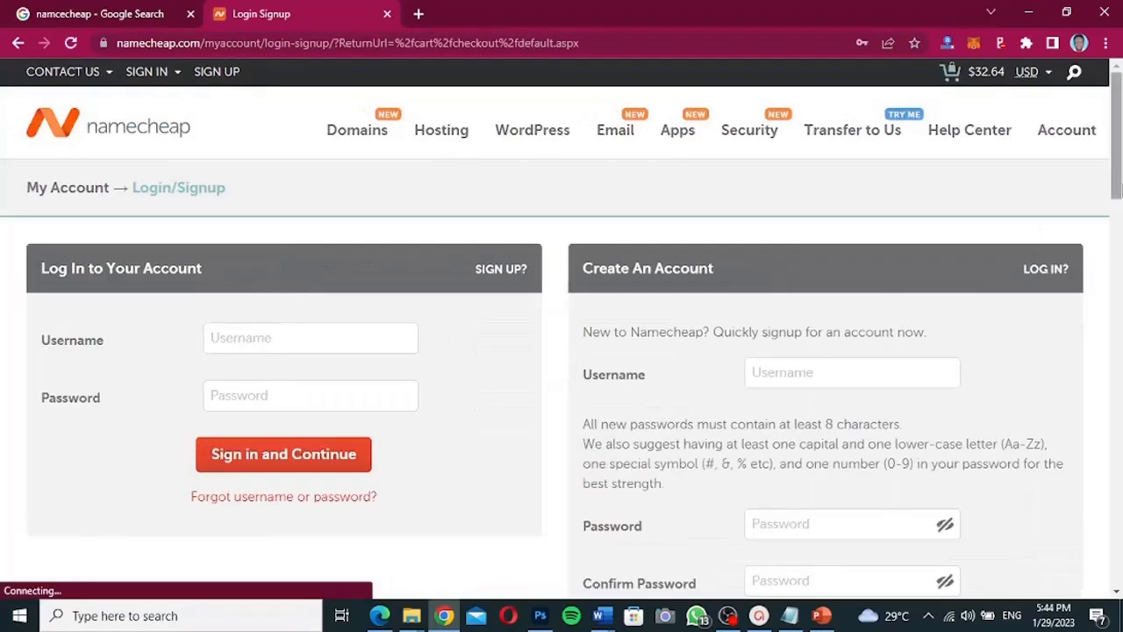
# Sign in with the account credentials to reach the Place Your Order page.
pyautogui.moveTo(1116, 187)
pyautogui.mouseDown()
pyautogui.moveTo(1116, 213)
pyautogui.moveTo(1116, 204)
pyautogui.mouseUp()
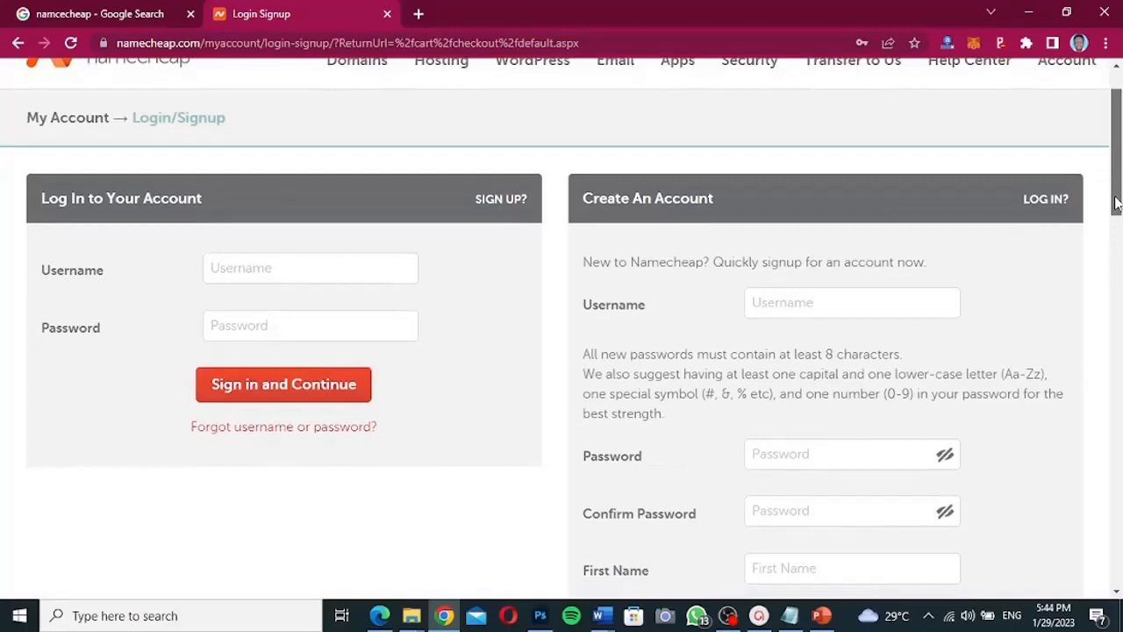
pyautogui.moveTo(1116, 203); pyautogui.dragTo(1116, 241)
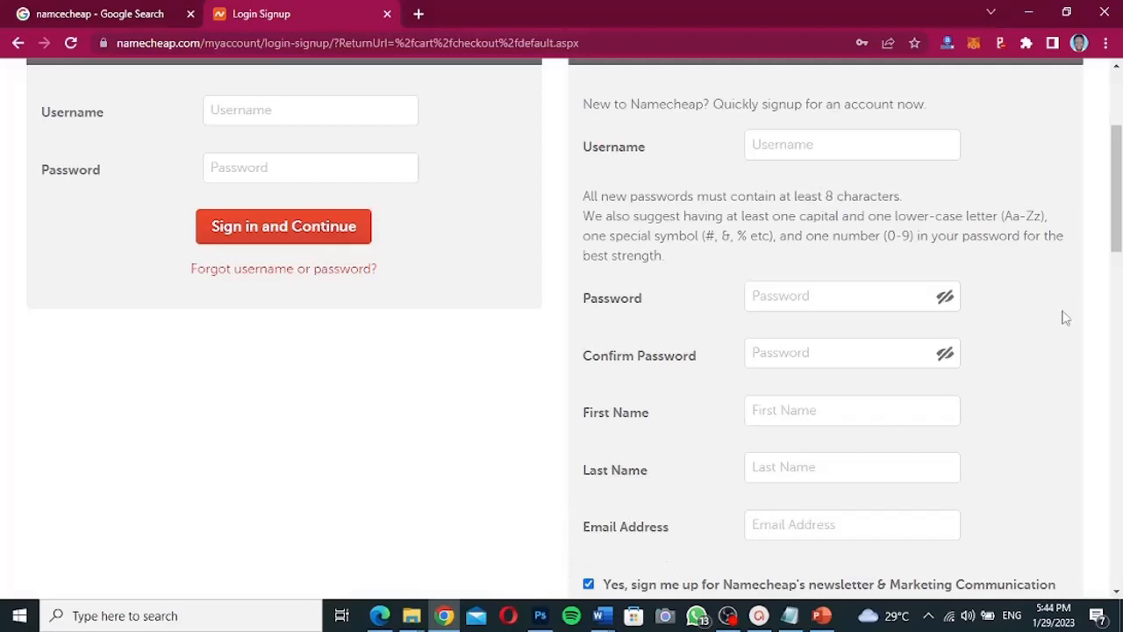
pyautogui.moveTo(1119, 165); pyautogui.dragTo(1113, 230)
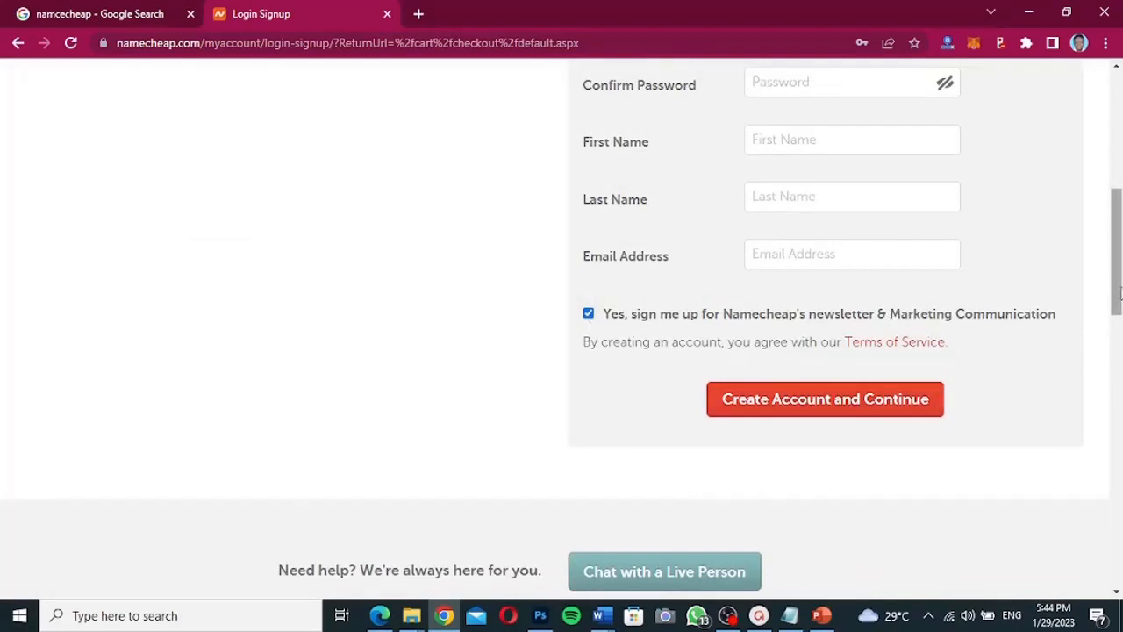
pyautogui.moveTo(1117, 296); pyautogui.dragTo(1114, 172)
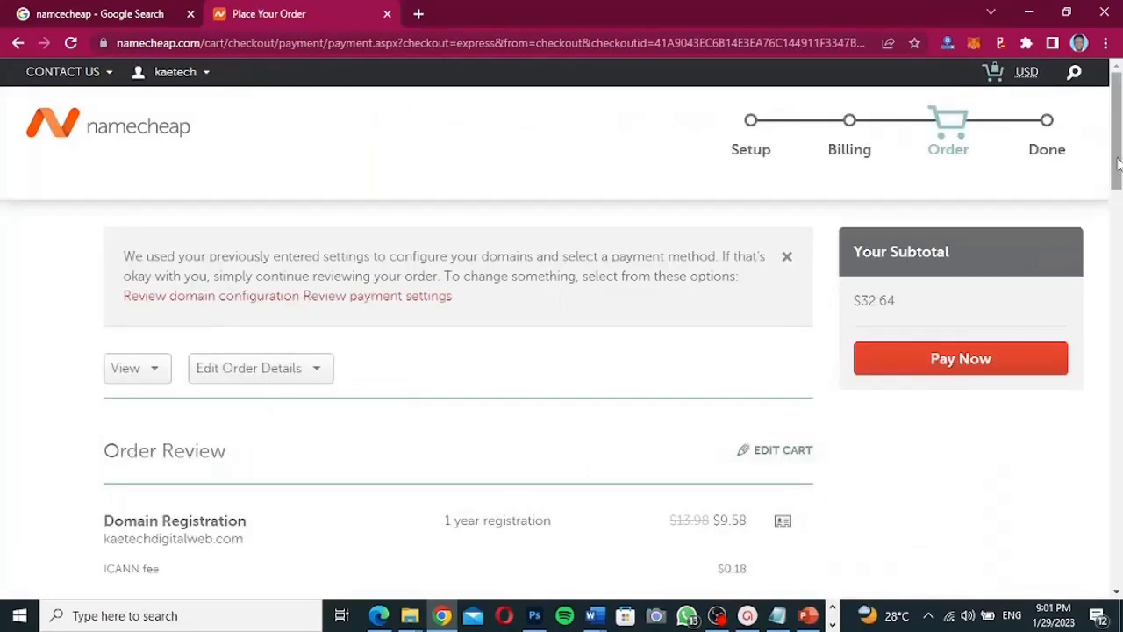
# Accept the Terms of Service and pay the $32.64 order.
pyautogui.moveTo(1118, 163); pyautogui.dragTo(1116, 195)
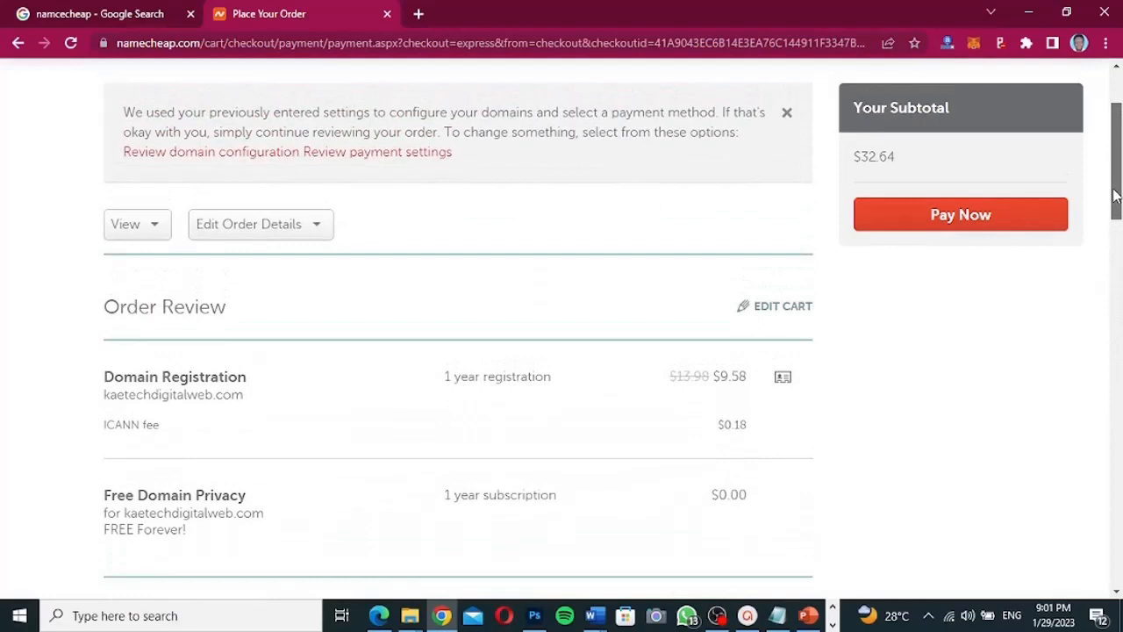
pyautogui.moveTo(1116, 195); pyautogui.dragTo(1093, 452)
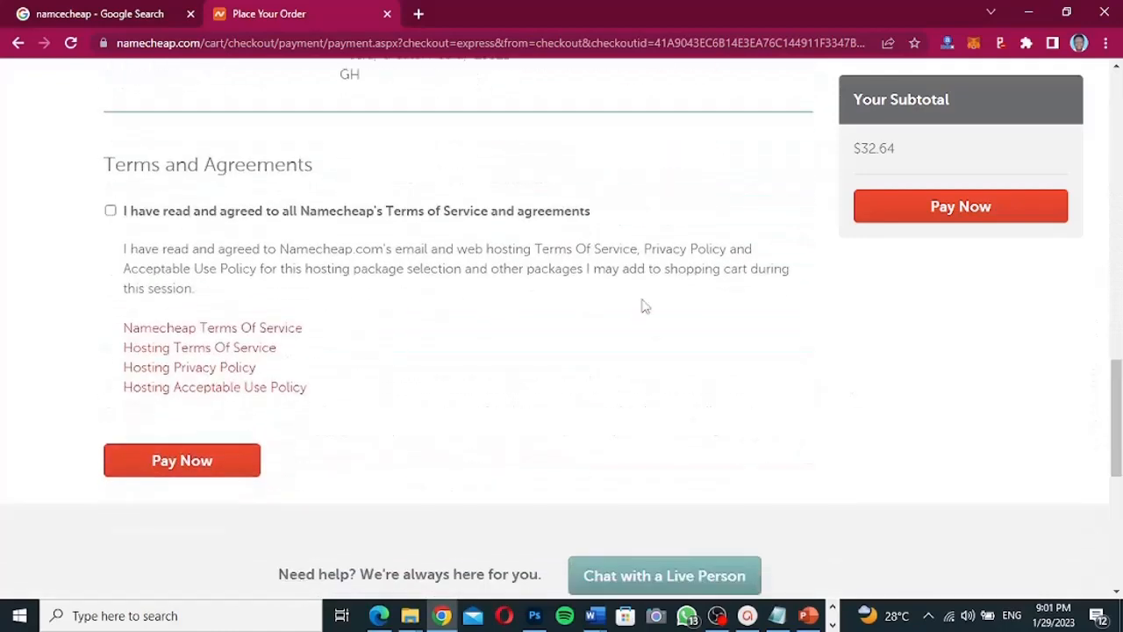
pyautogui.click(110, 212)
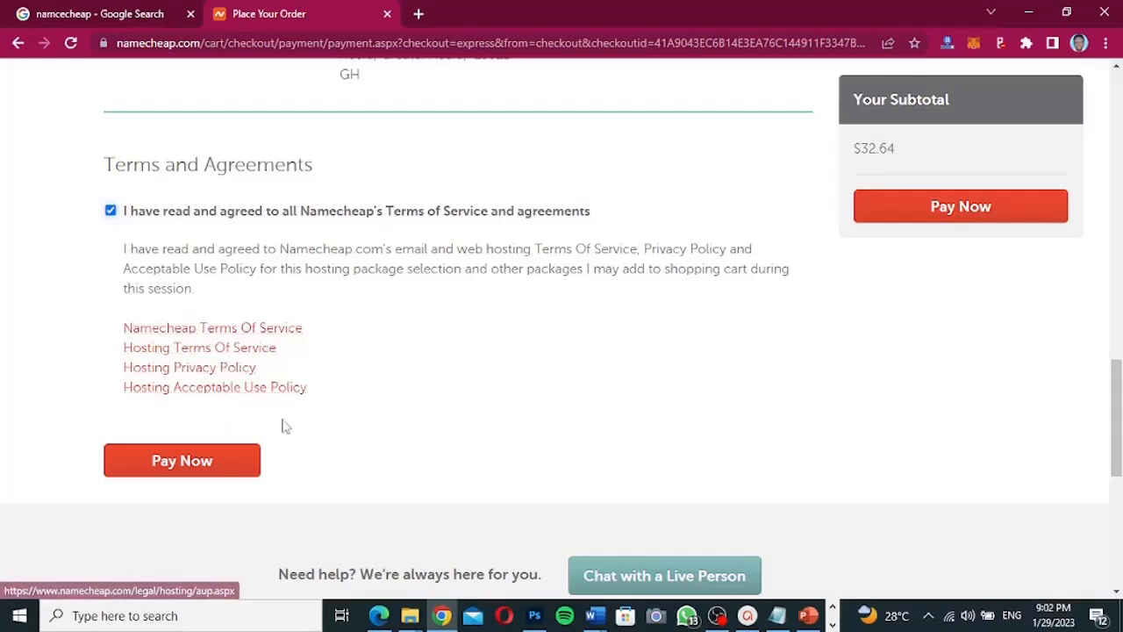
pyautogui.click(949, 219)
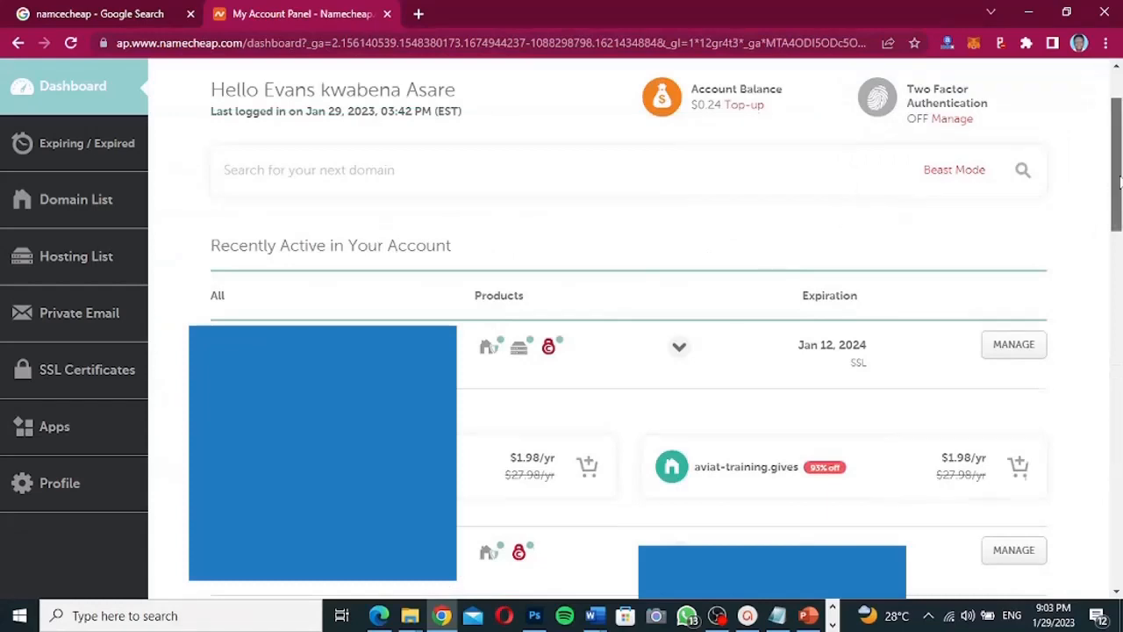
# Switch to Gmail, showing the 'Your Hosting Account Details for therockdigital.com' email.
pyautogui.moveTo(1119, 180); pyautogui.dragTo(1118, 140)
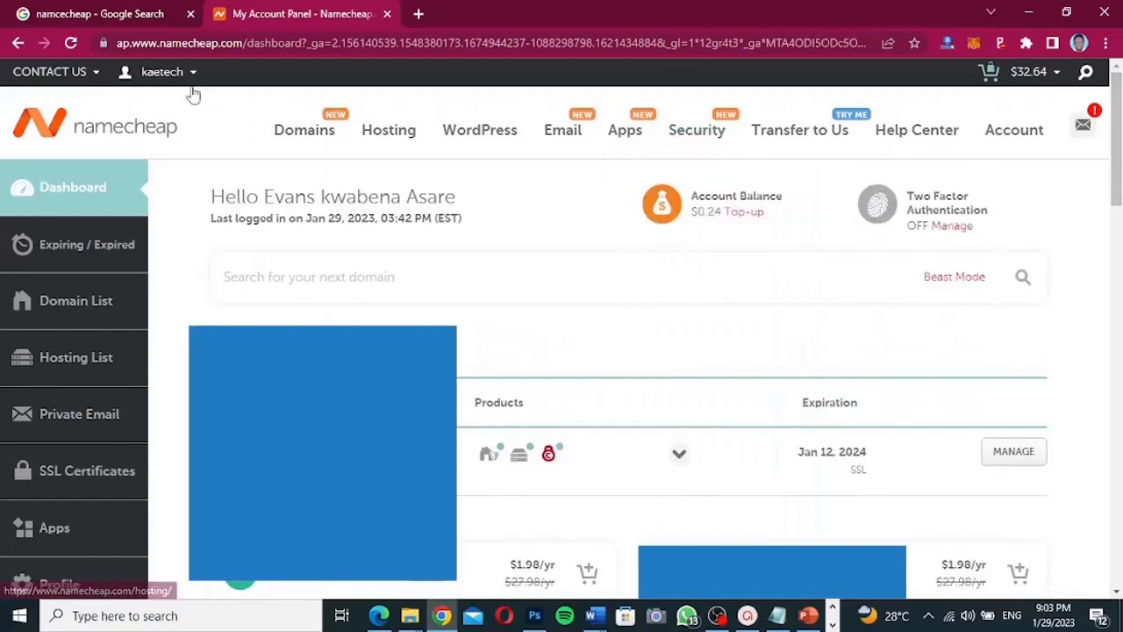
pyautogui.moveTo(176, 79)
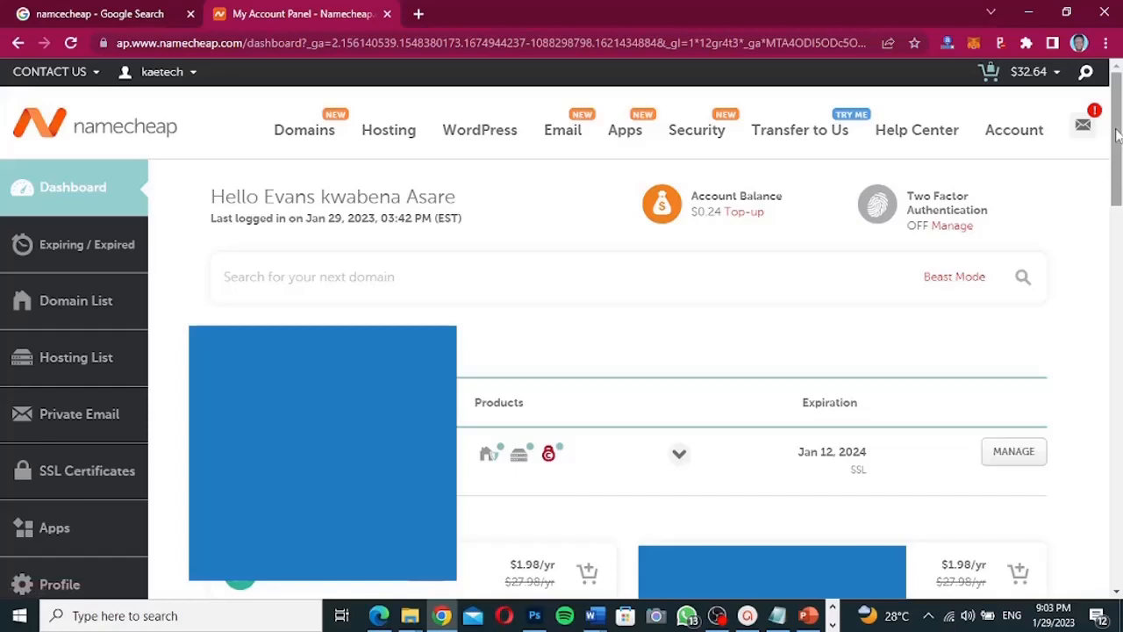
pyautogui.click(831, 607)
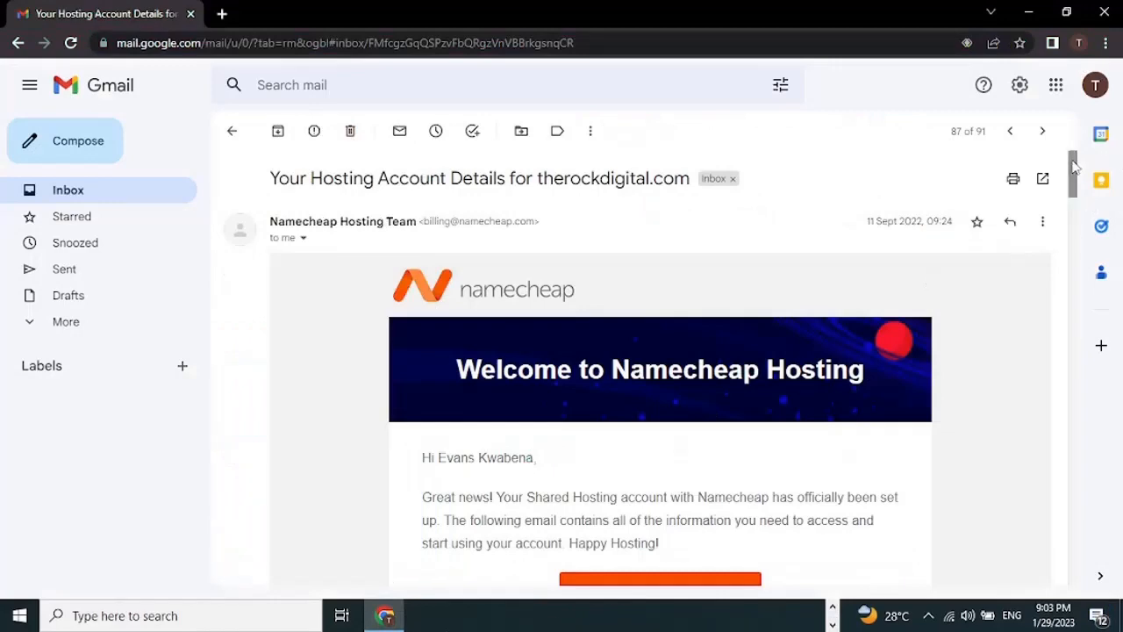
# Go back to the inbox and open Namecheap's Order Summary email showing the $27.39 total.
pyautogui.moveTo(1076, 165); pyautogui.dragTo(1065, 118)
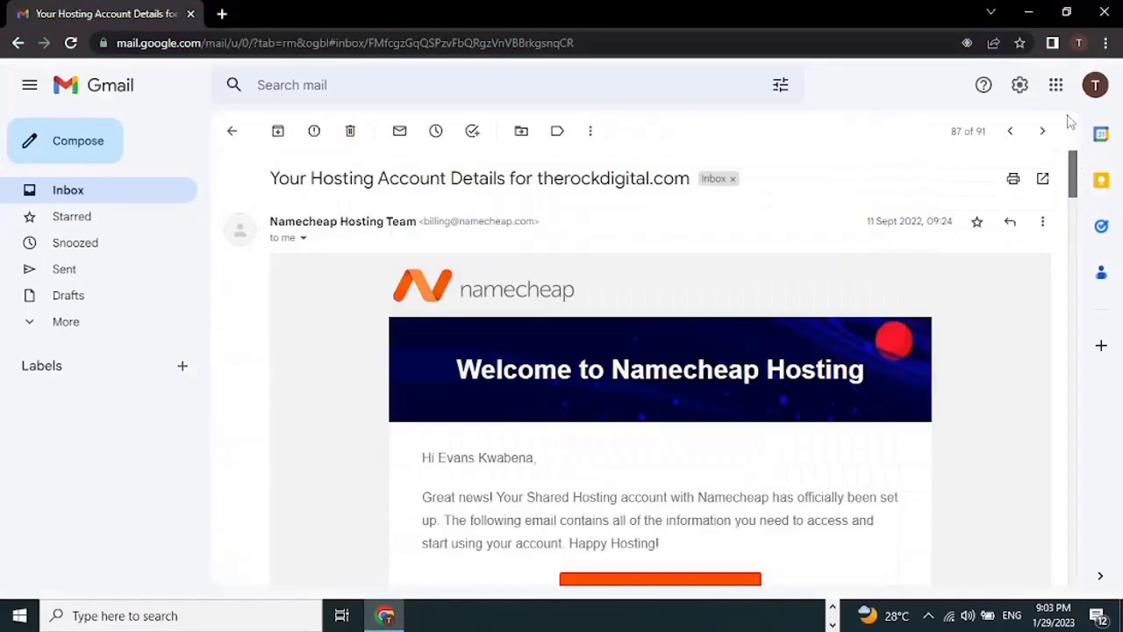
pyautogui.click(229, 137)
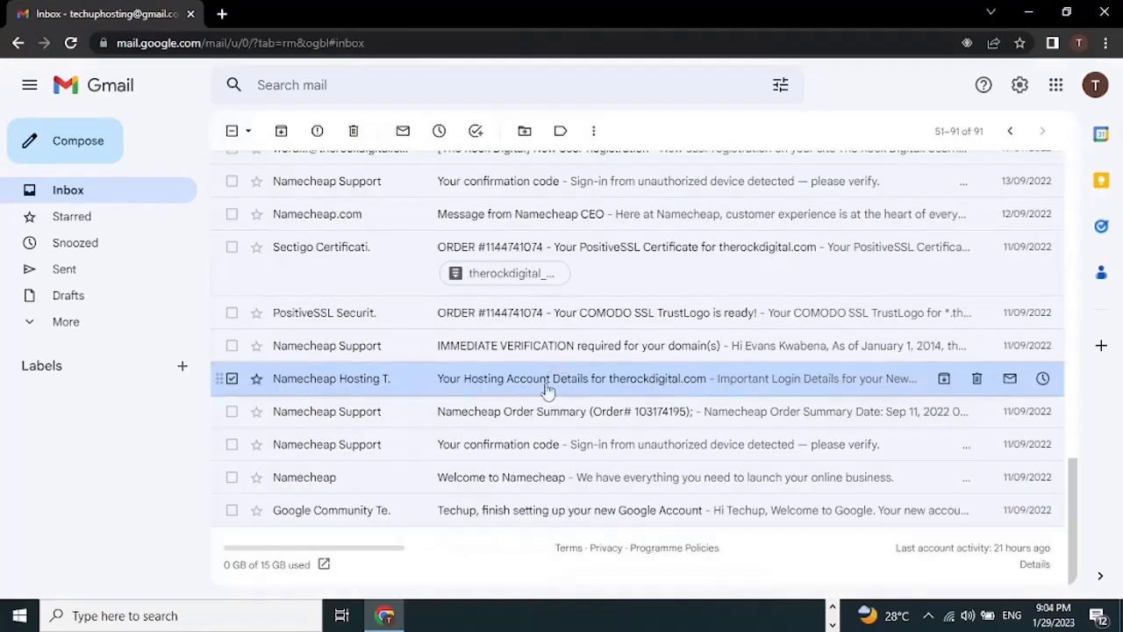
pyautogui.click(530, 410)
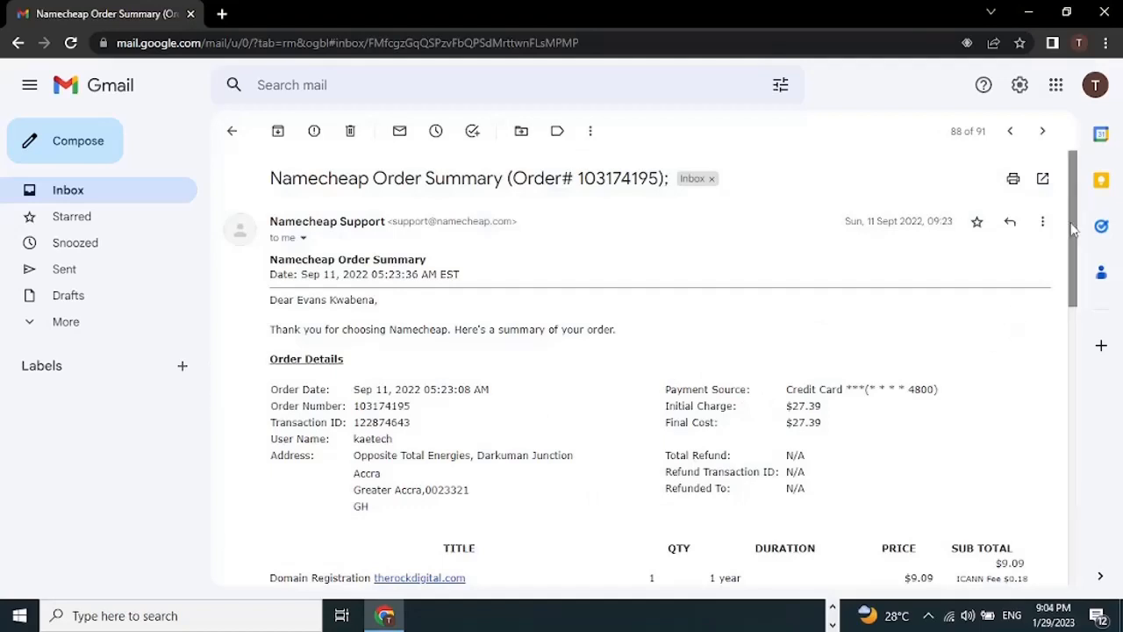
pyautogui.click(832, 608)
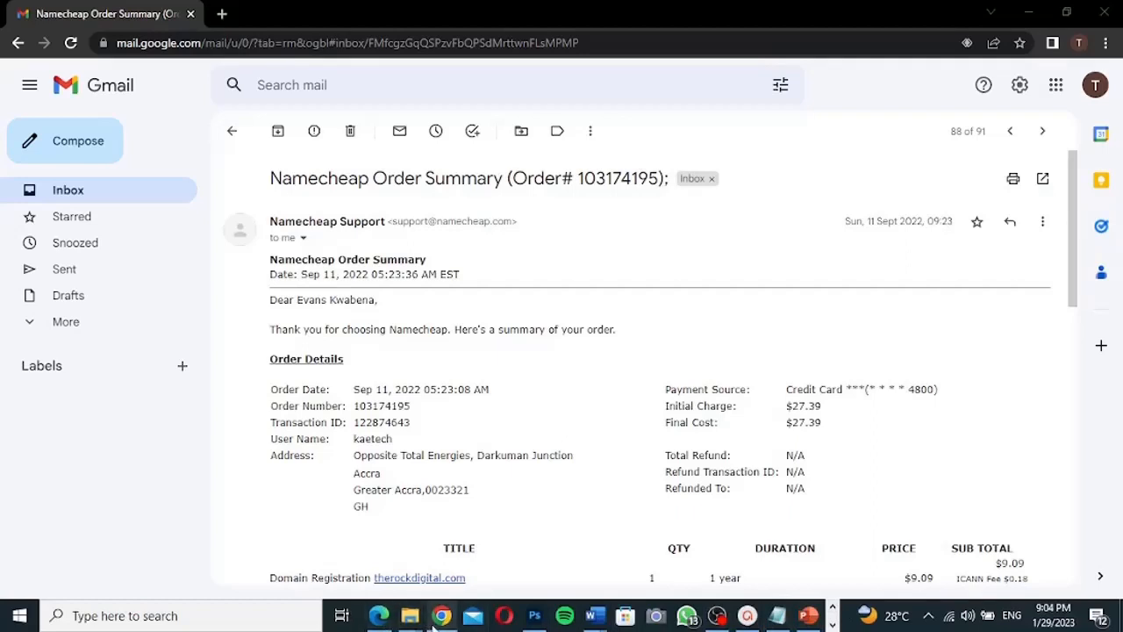
# From the Namecheap dashboard, launch cPanel for the Stellar hosting package via Go to cPanel.
pyautogui.click(441, 617)
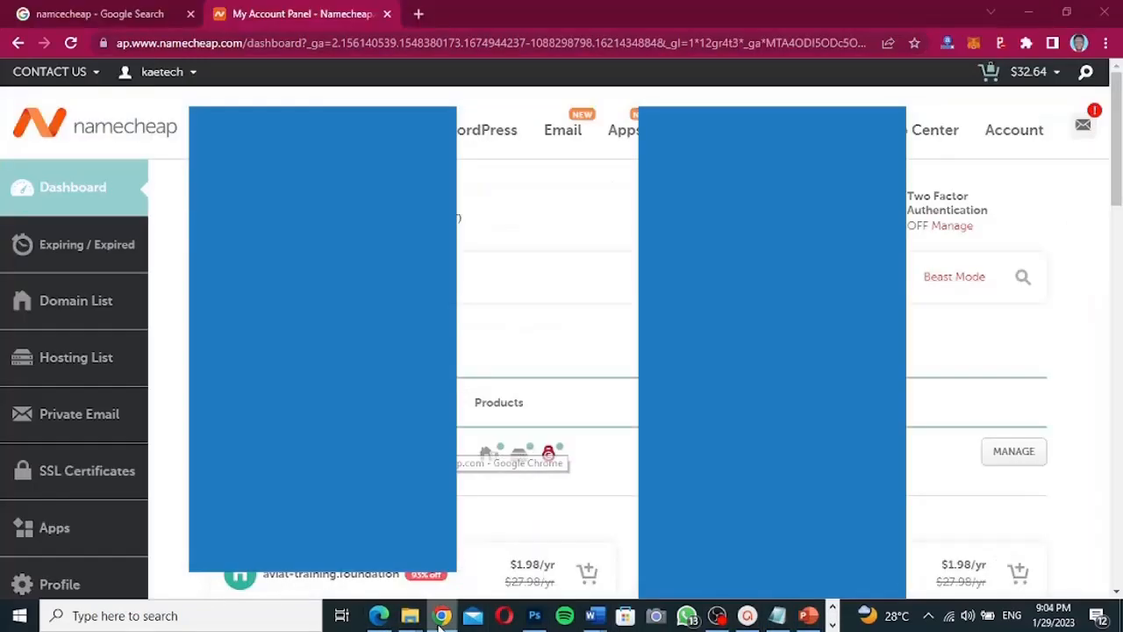
pyautogui.moveTo(1115, 187); pyautogui.dragTo(1116, 262)
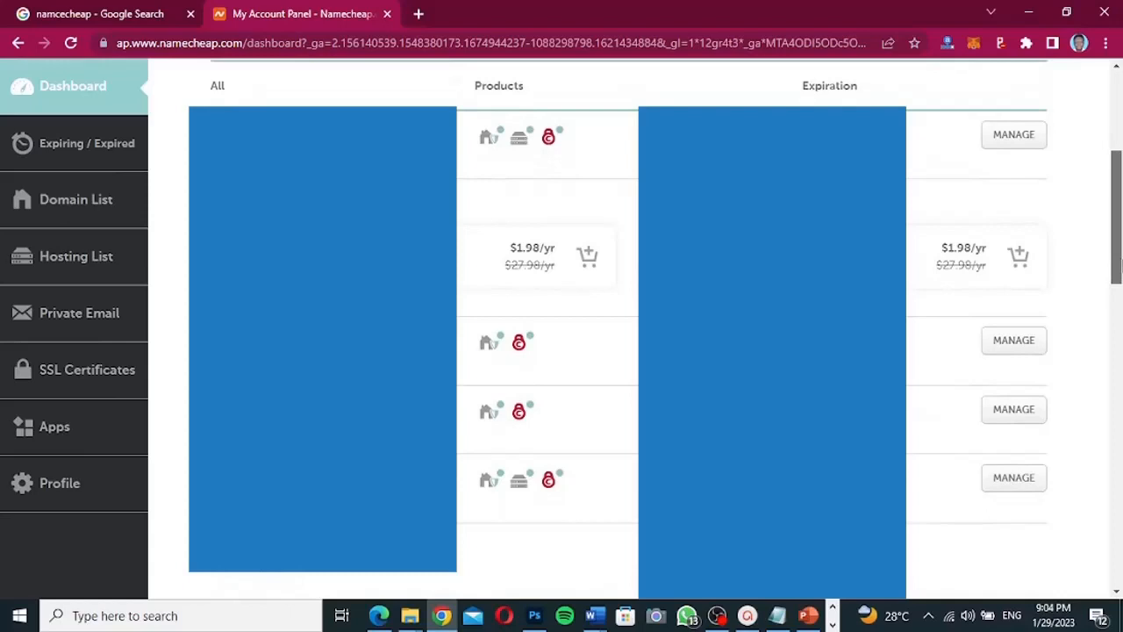
pyautogui.moveTo(530, 484)
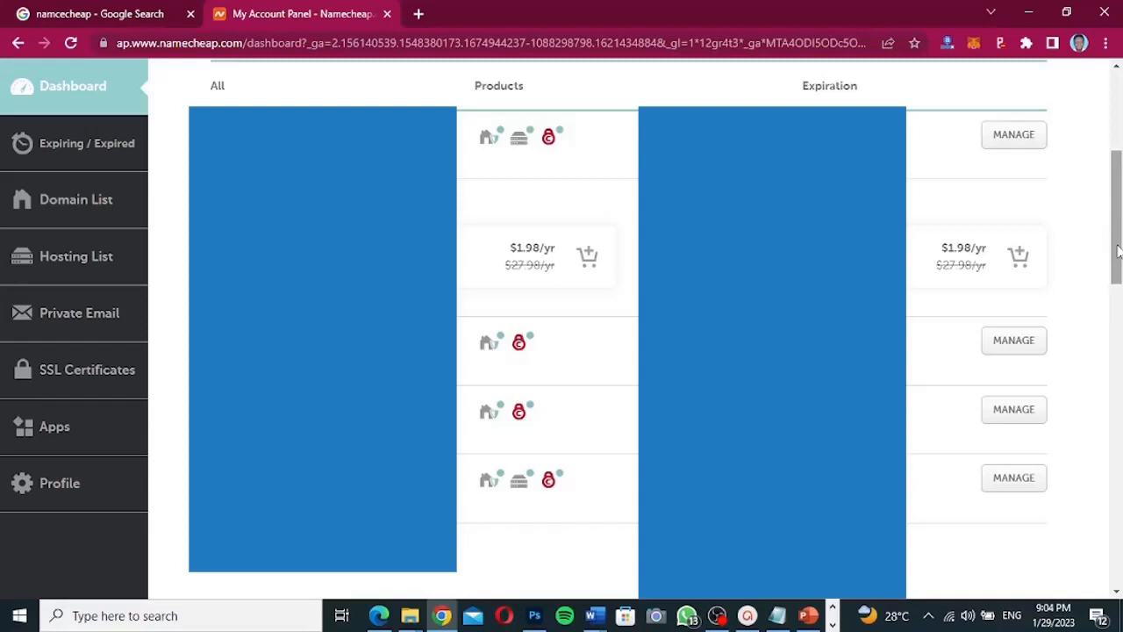
pyautogui.moveTo(1118, 251); pyautogui.dragTo(1117, 281)
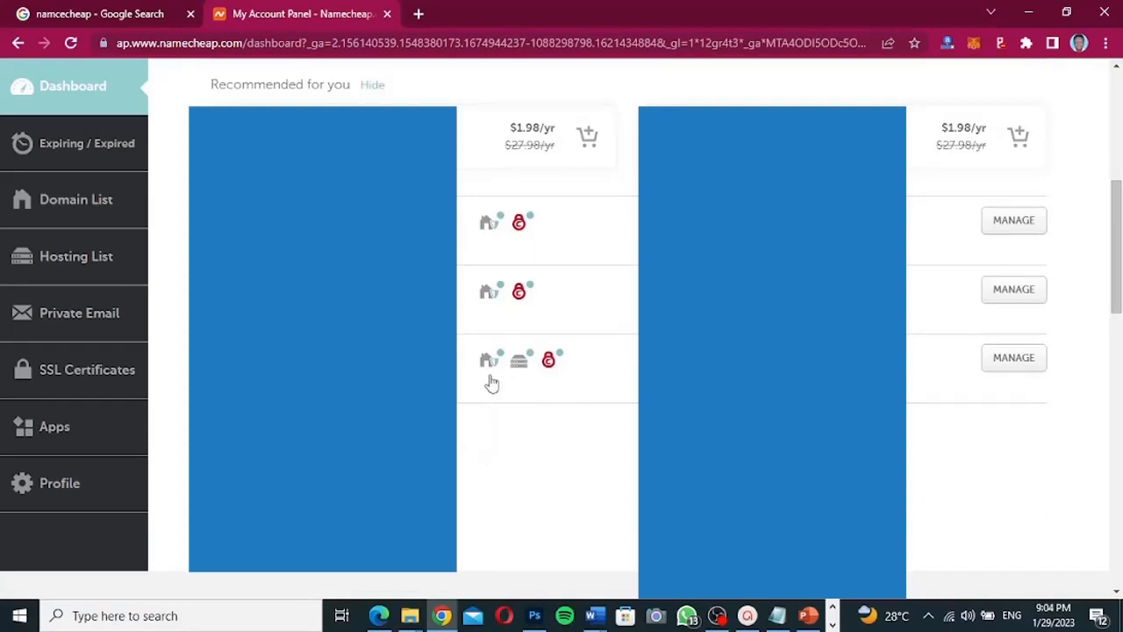
pyautogui.moveTo(488, 369)
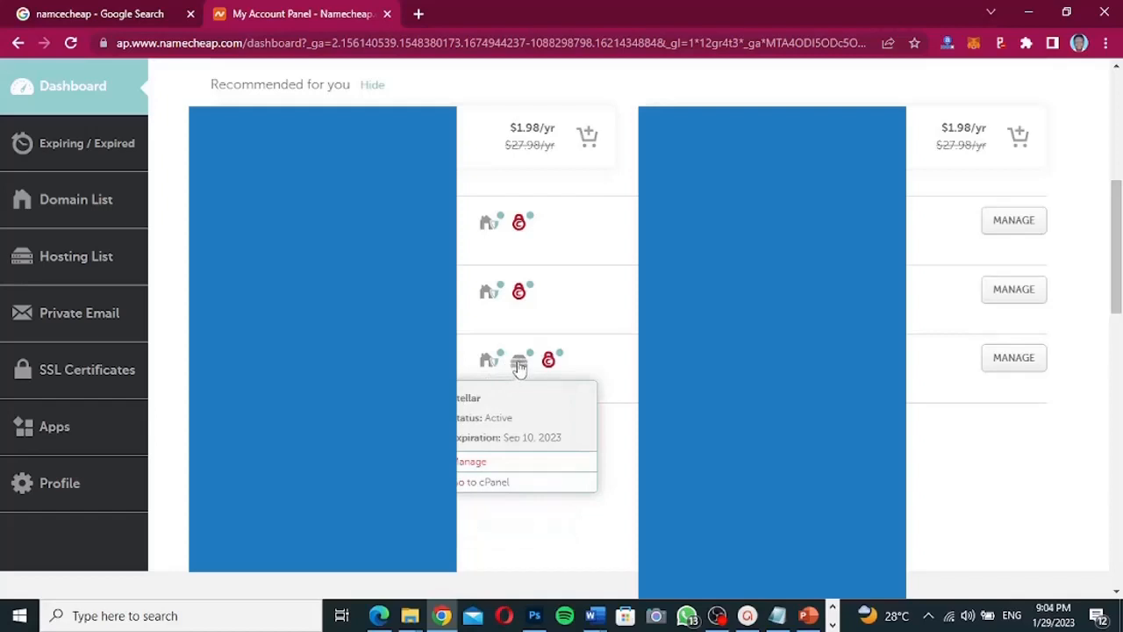
pyautogui.click(492, 485)
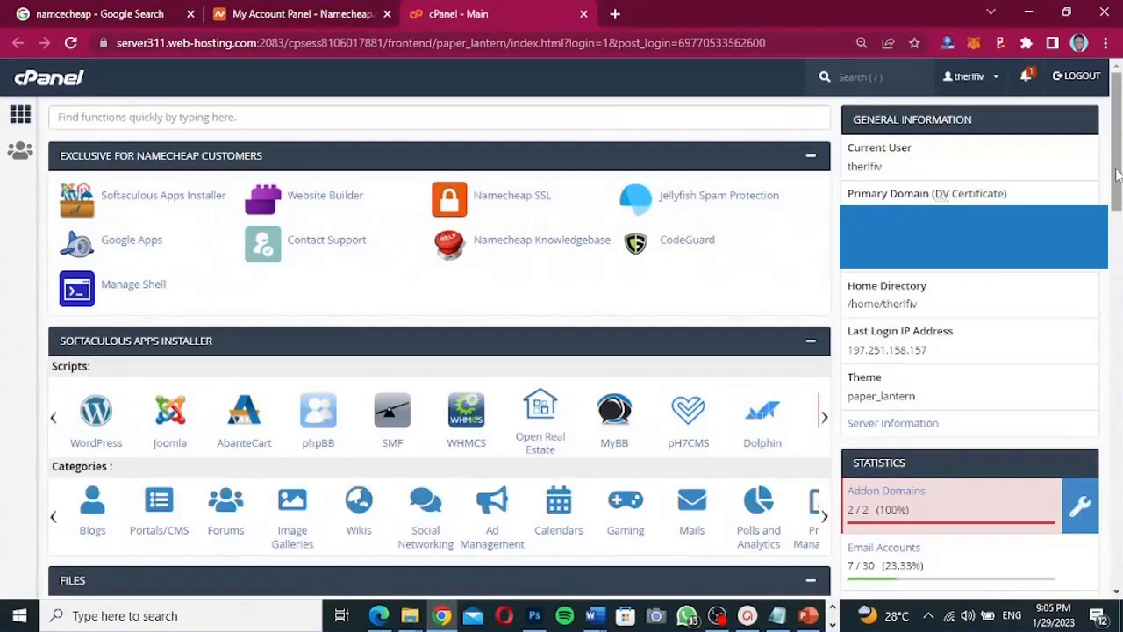
# Scroll through the cPanel home page, then return to the Namecheap account panel tab.
pyautogui.moveTo(1116, 175)
pyautogui.mouseDown()
pyautogui.moveTo(1118, 458)
pyautogui.moveTo(1118, 156)
pyautogui.mouseUp()
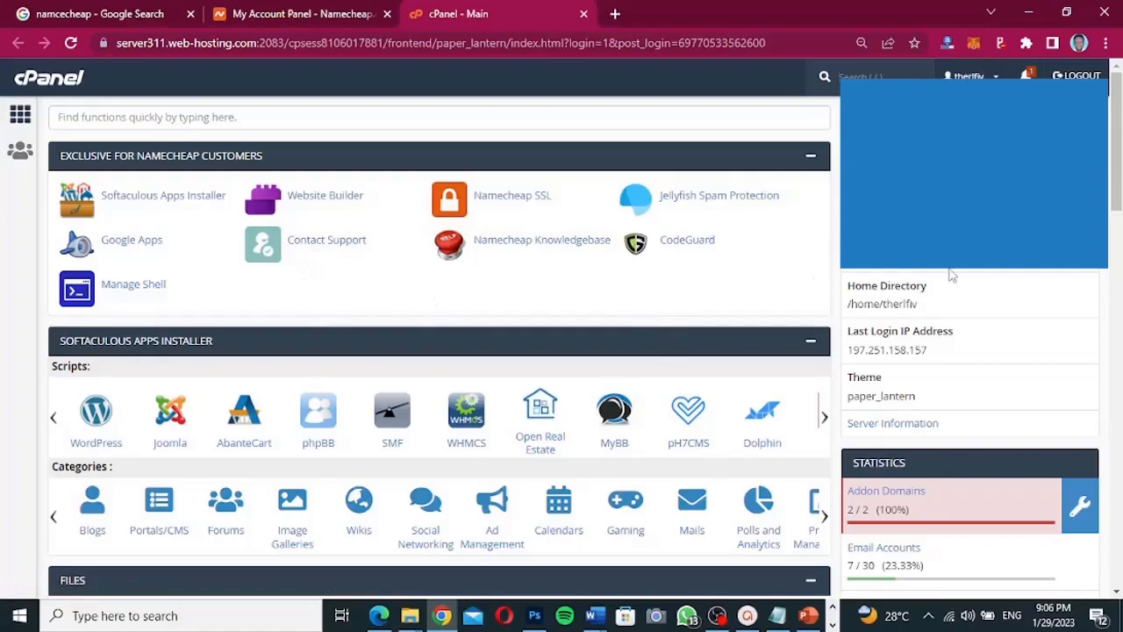
pyautogui.moveTo(1120, 154); pyautogui.dragTo(1112, 123)
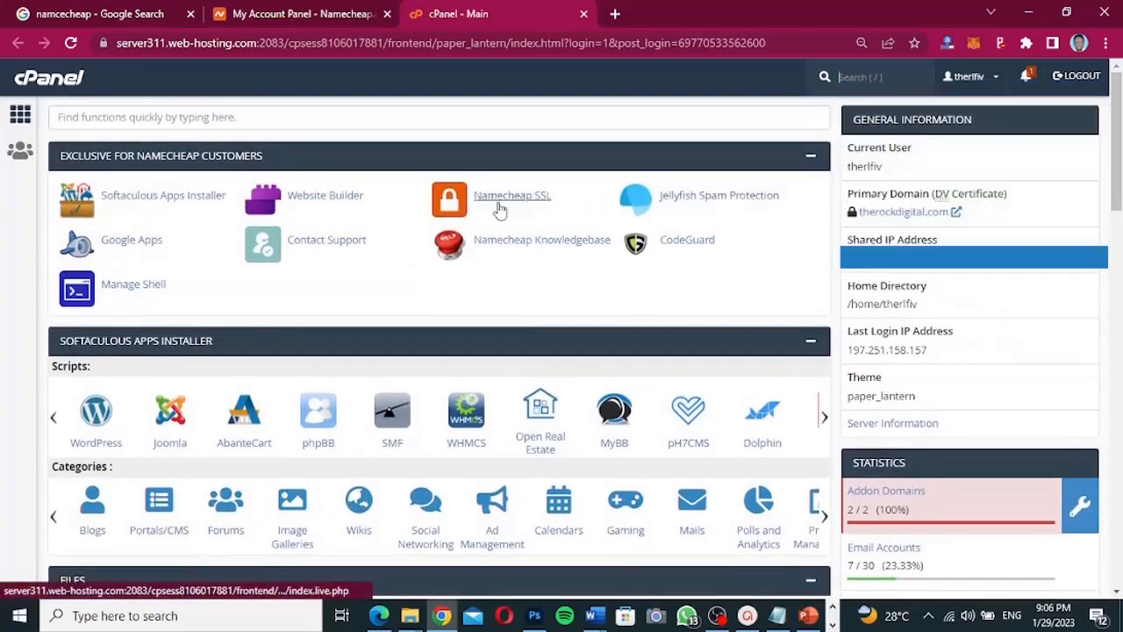
pyautogui.click(302, 15)
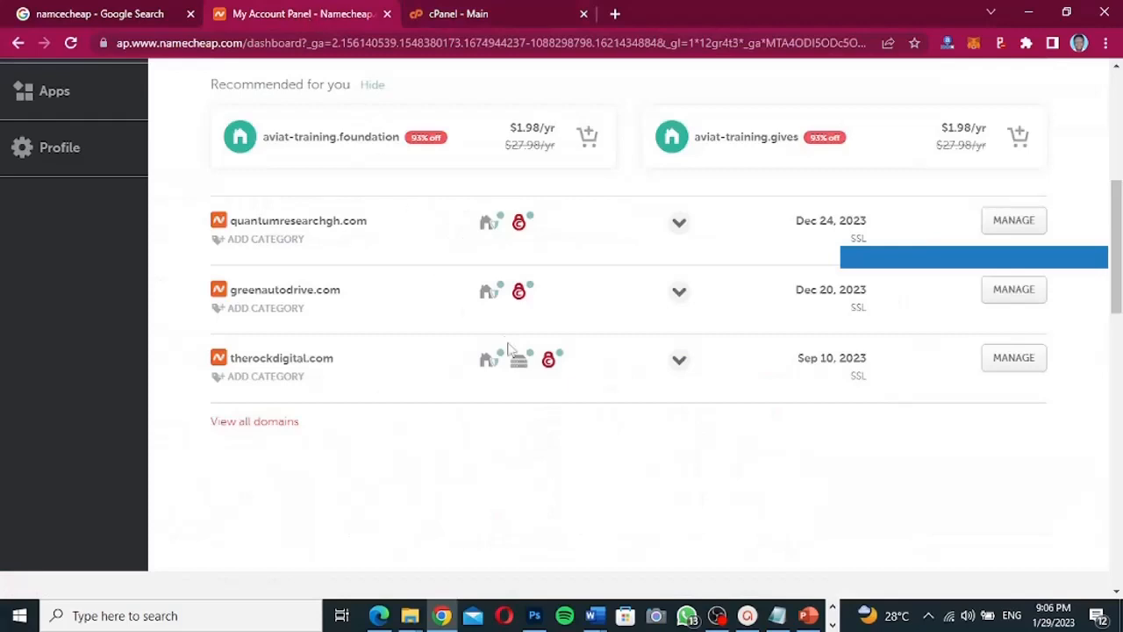
# Open Manage for therockdigital.com and scroll down to its Nameservers setting.
pyautogui.moveTo(524, 371)
pyautogui.moveTo(489, 373)
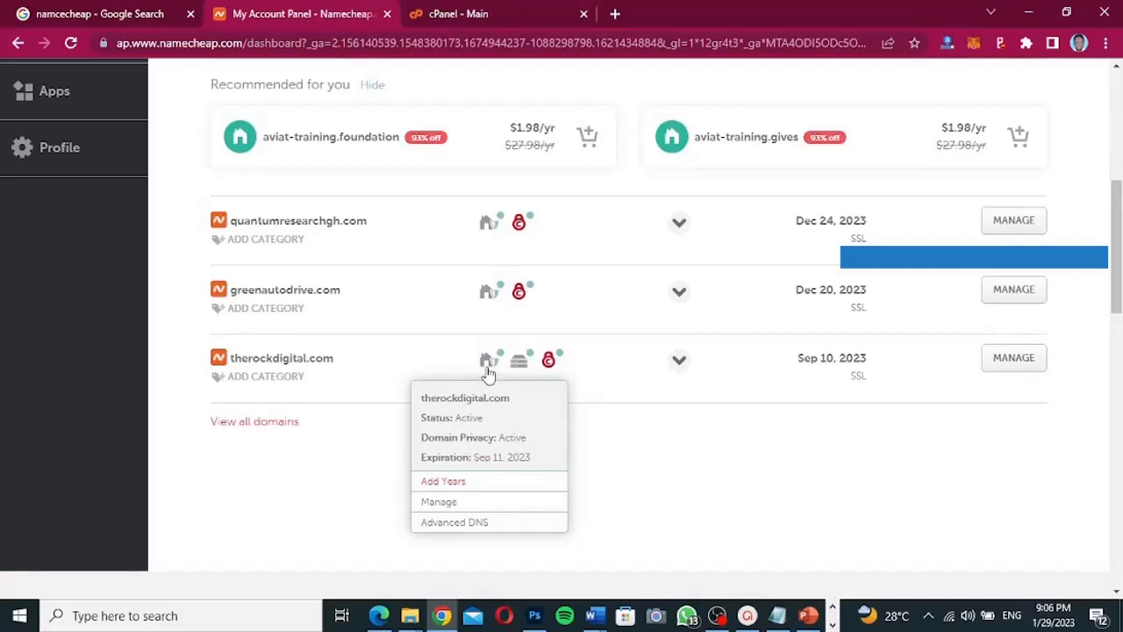
pyautogui.click(441, 512)
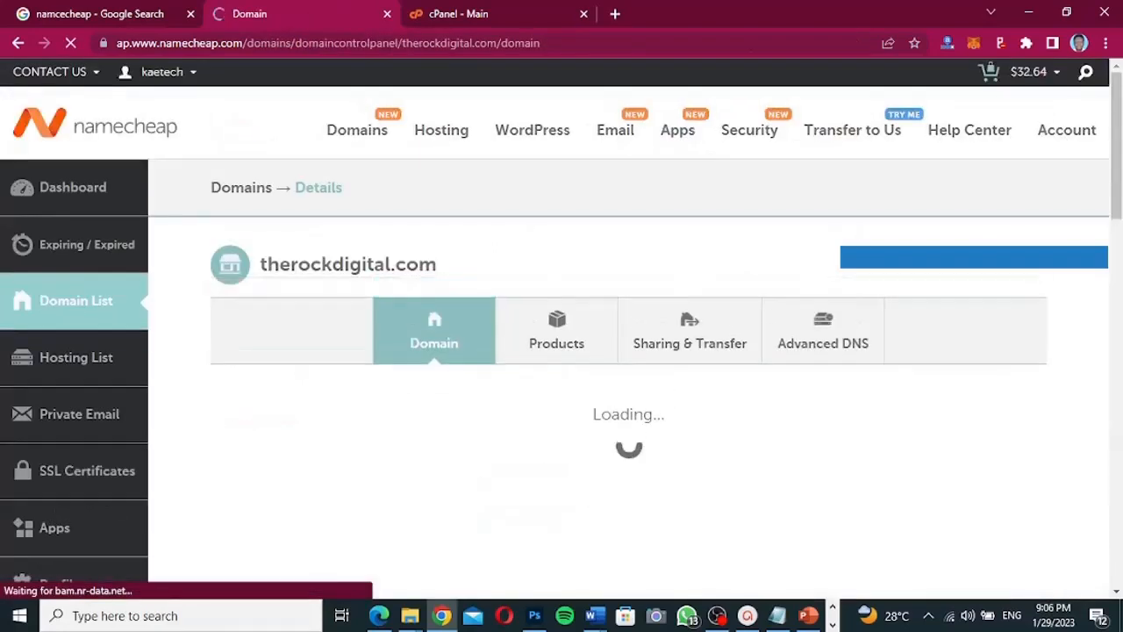
pyautogui.scroll(-4, 654, 303)
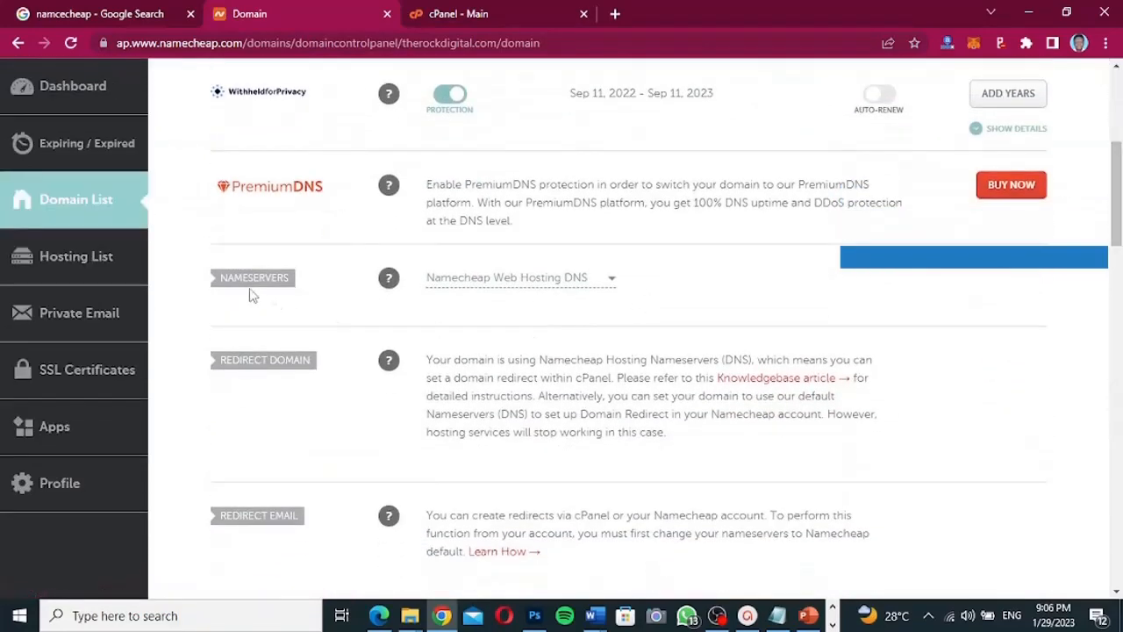
# Cancel a Custom DNS change, keep Namecheap Web Hosting DNS for therockdigital.com, then return to cPanel.
pyautogui.click(609, 283)
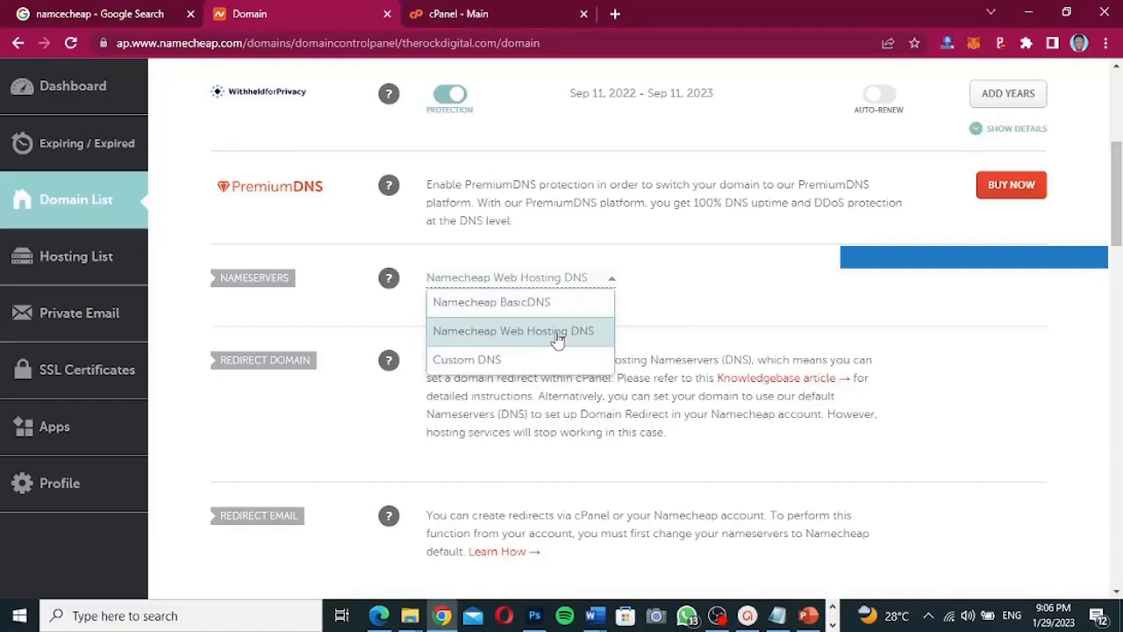
pyautogui.click(681, 306)
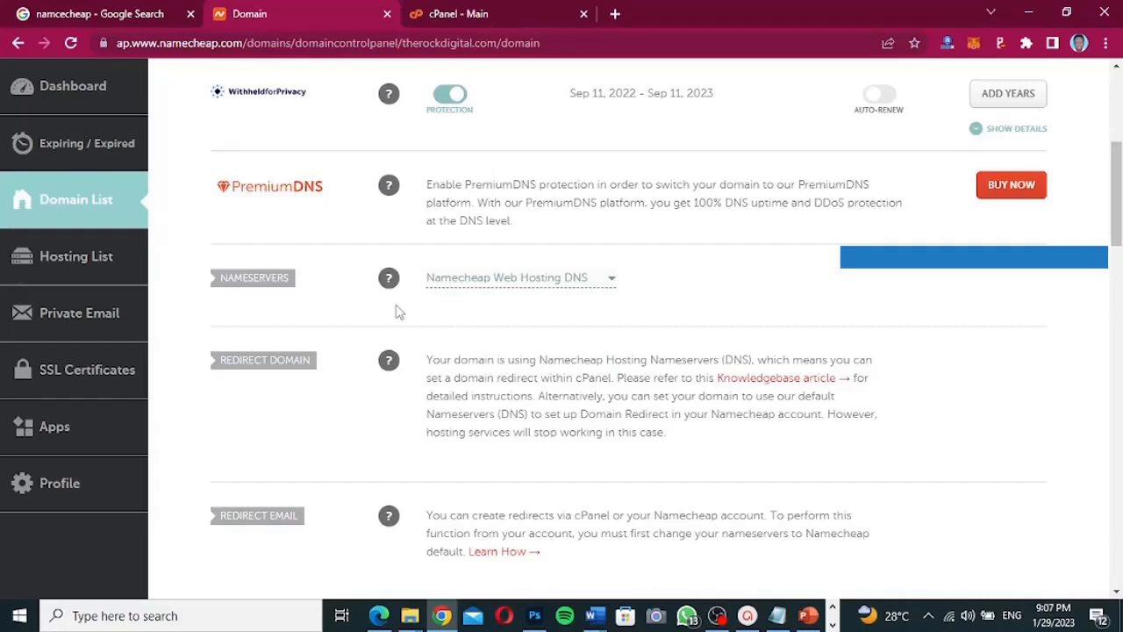
pyautogui.click(524, 275)
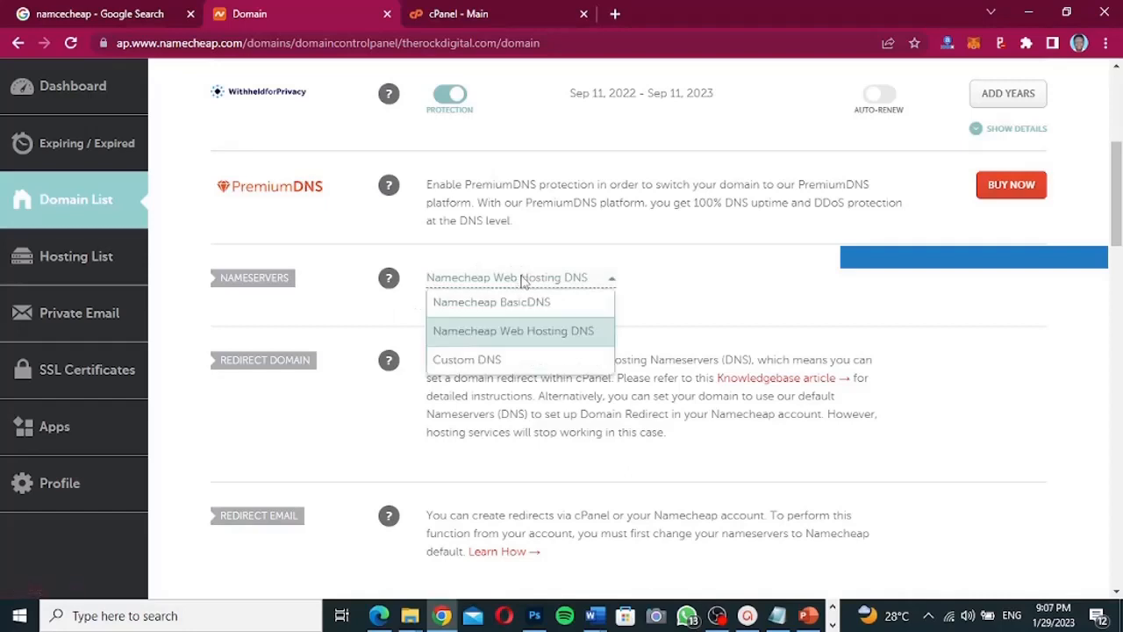
pyautogui.click(475, 365)
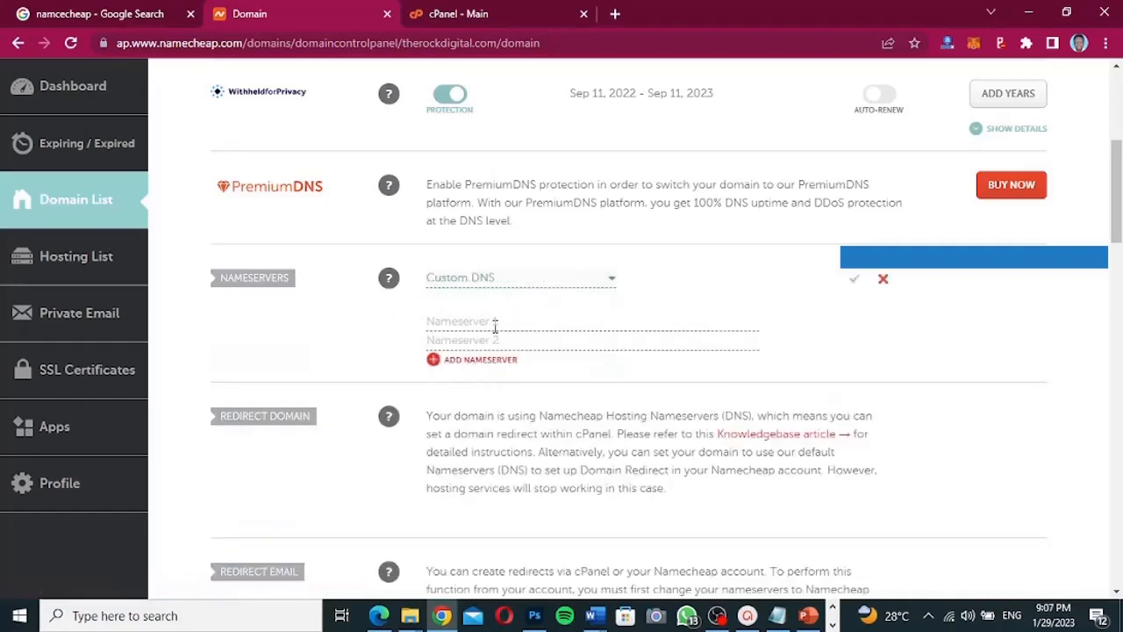
pyautogui.click(883, 279)
pyautogui.click(588, 277)
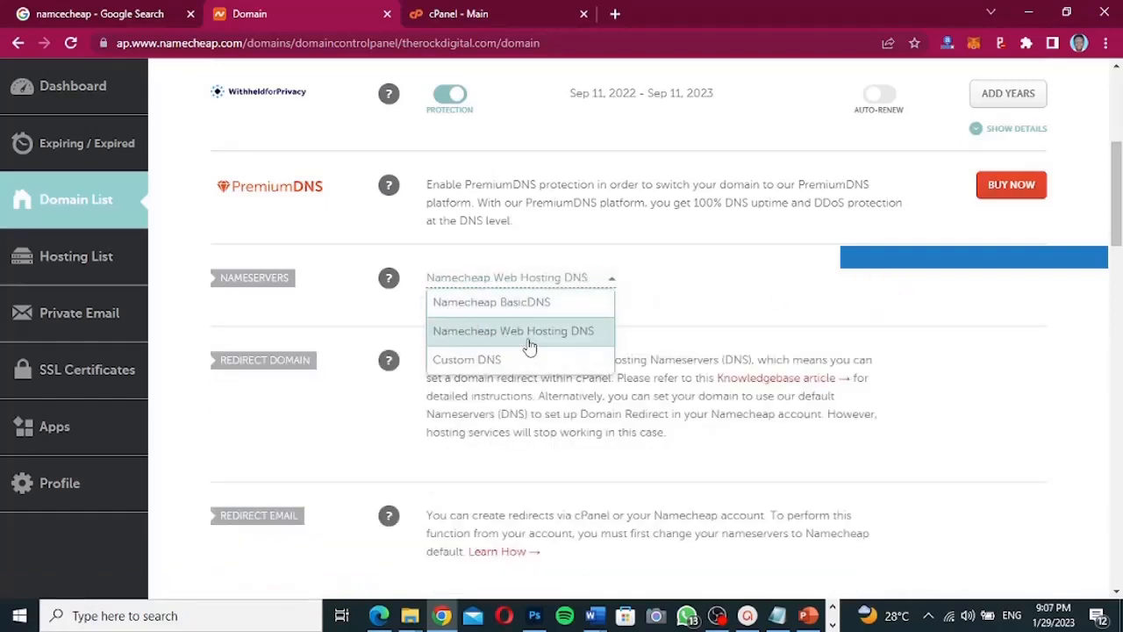
pyautogui.click(747, 325)
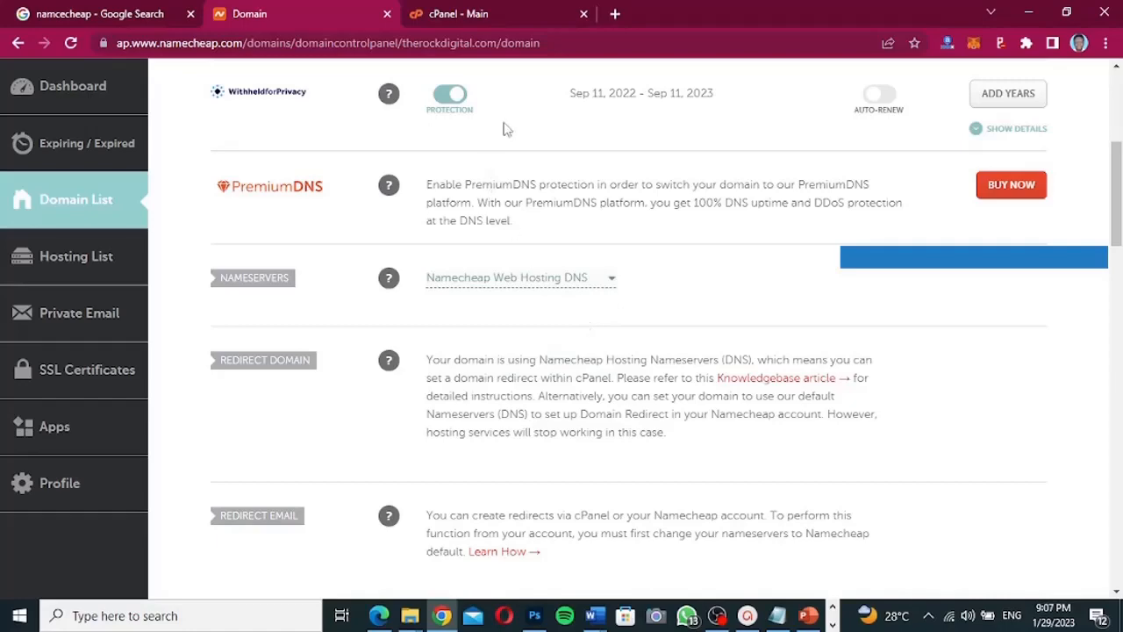
pyautogui.scroll(4, 505, 127)
pyautogui.click(501, 12)
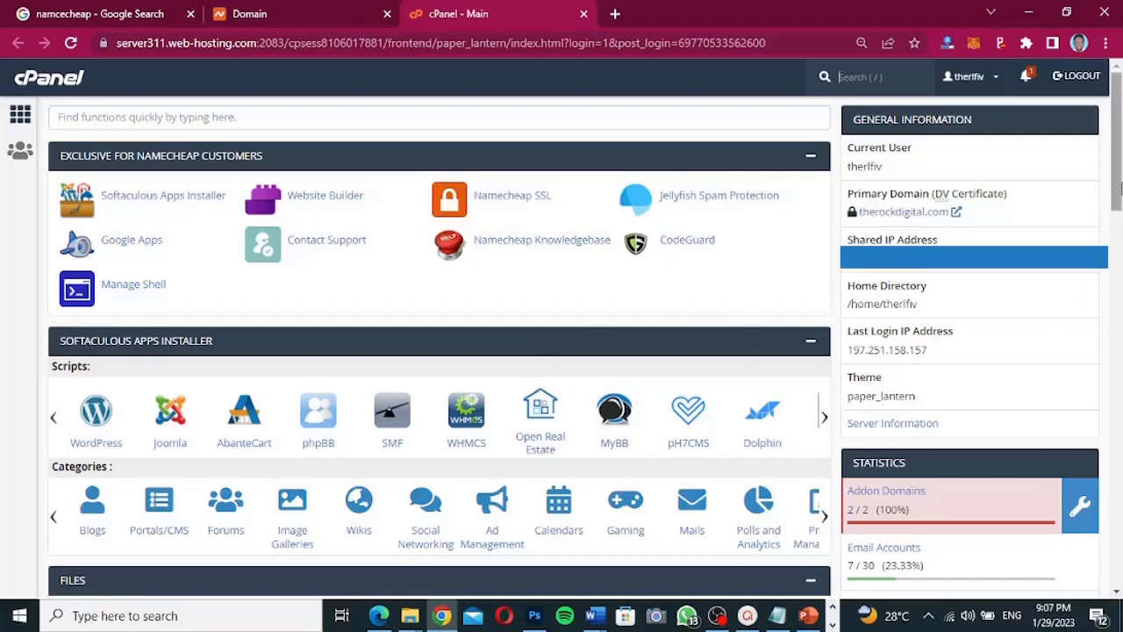
pyautogui.moveTo(1116, 180); pyautogui.dragTo(1118, 264)
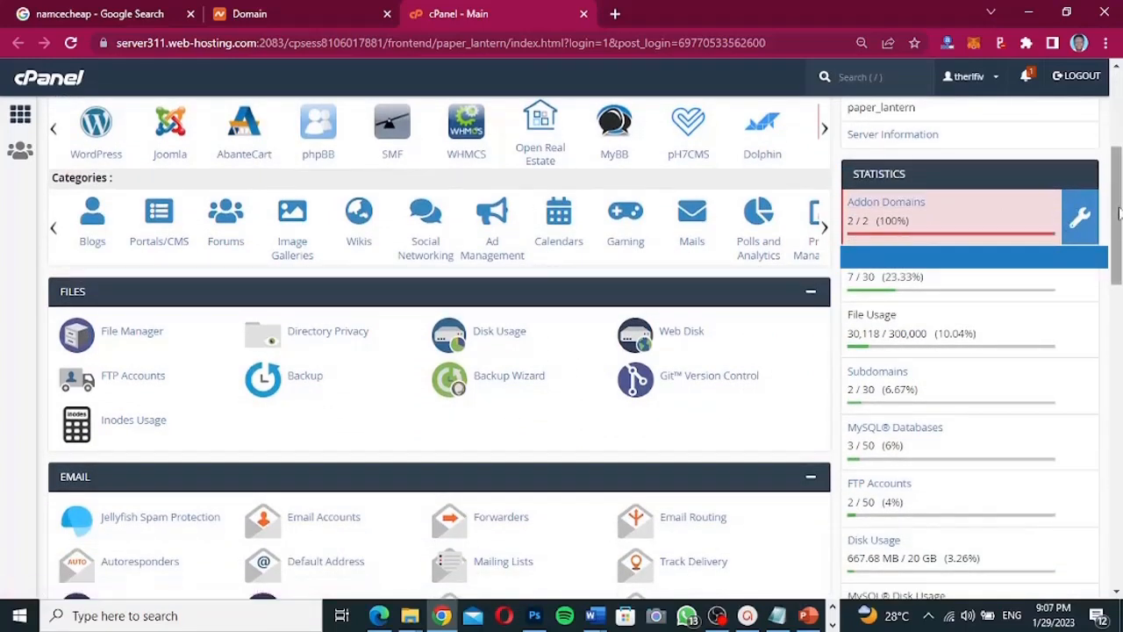
pyautogui.moveTo(1117, 211); pyautogui.dragTo(1118, 217)
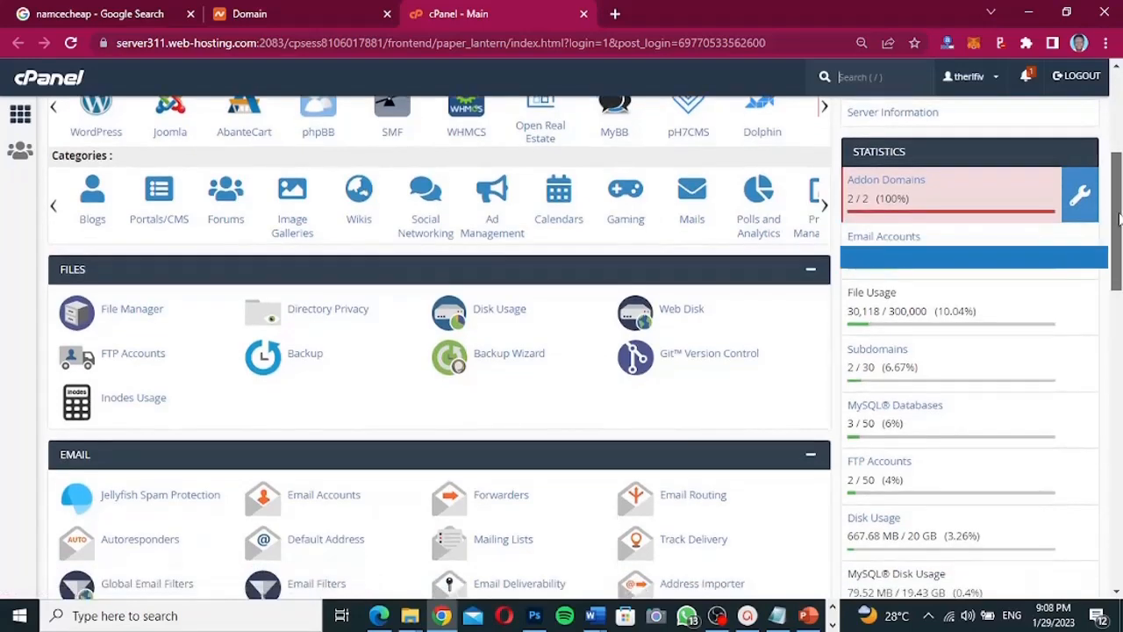
pyautogui.moveTo(1118, 218); pyautogui.dragTo(1088, 117)
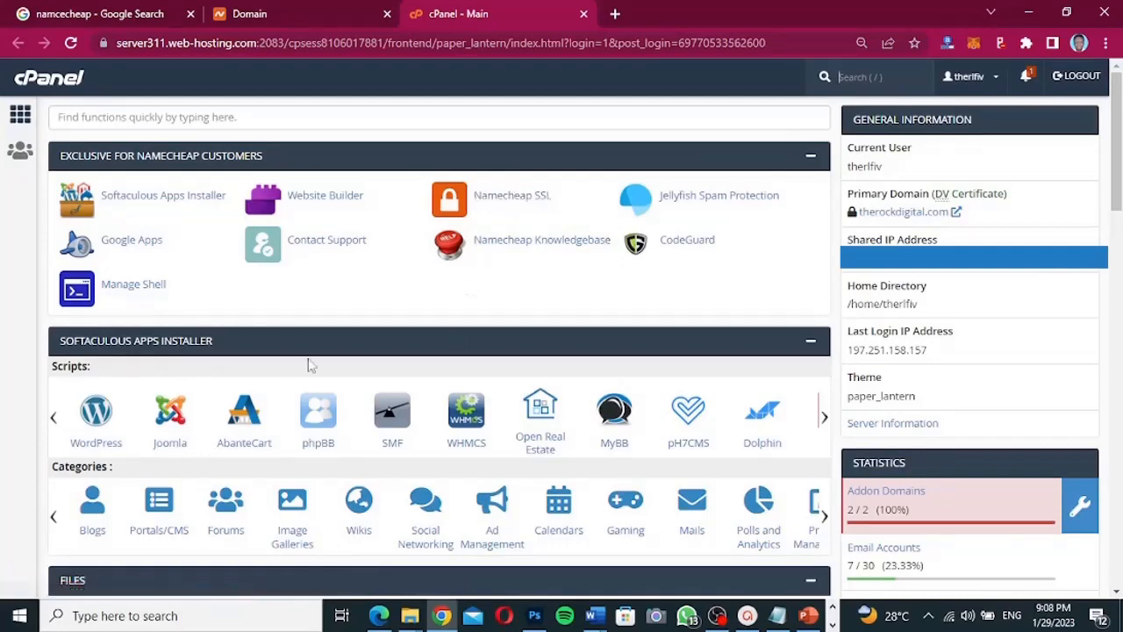
pyautogui.scroll(-2, 292, 367)
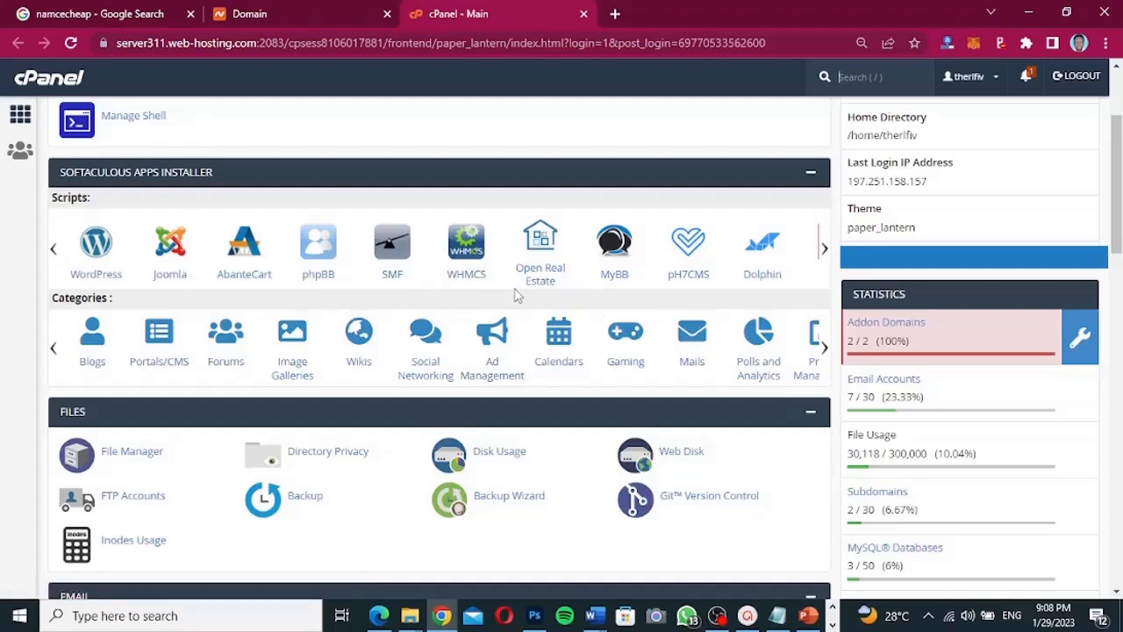
pyautogui.click(97, 245)
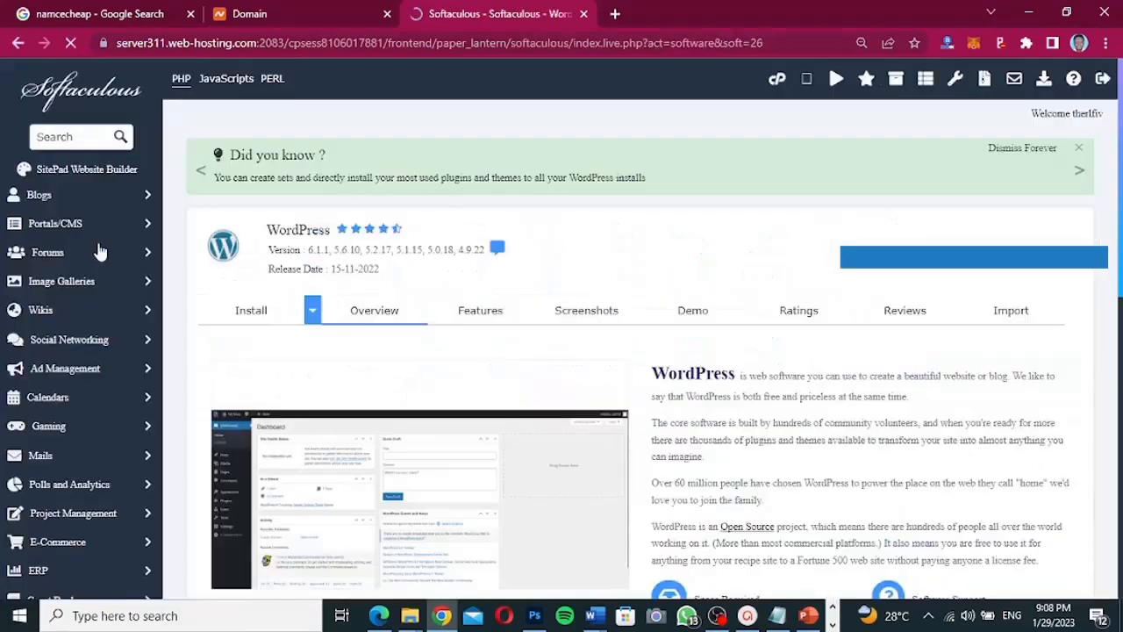
pyautogui.scroll(-2, 818, 398)
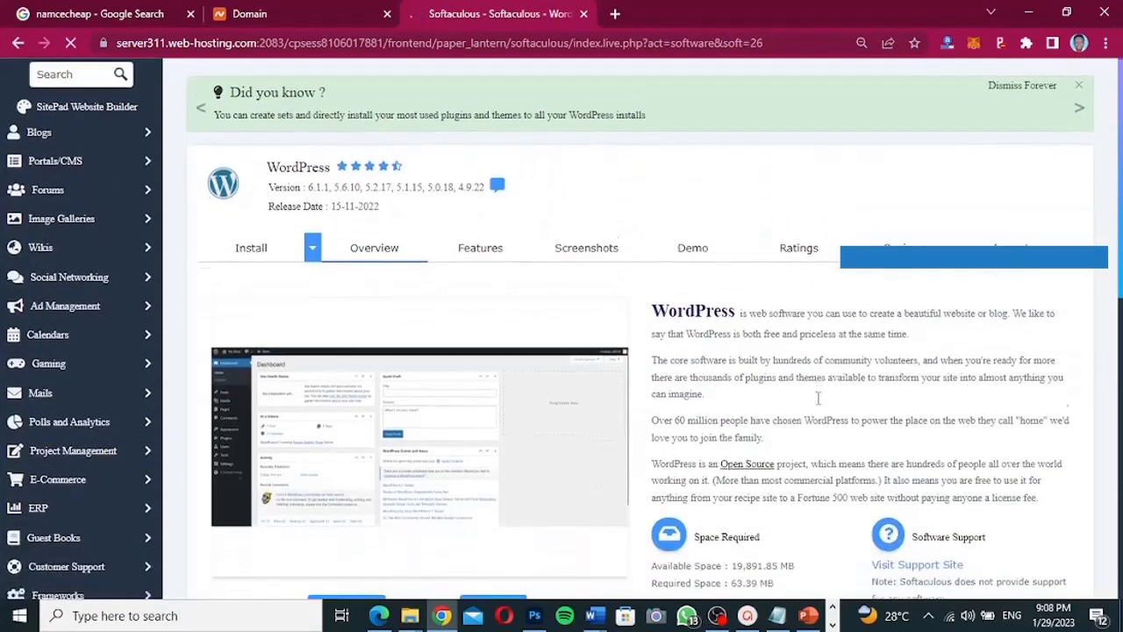
pyautogui.scroll(-2, 819, 404)
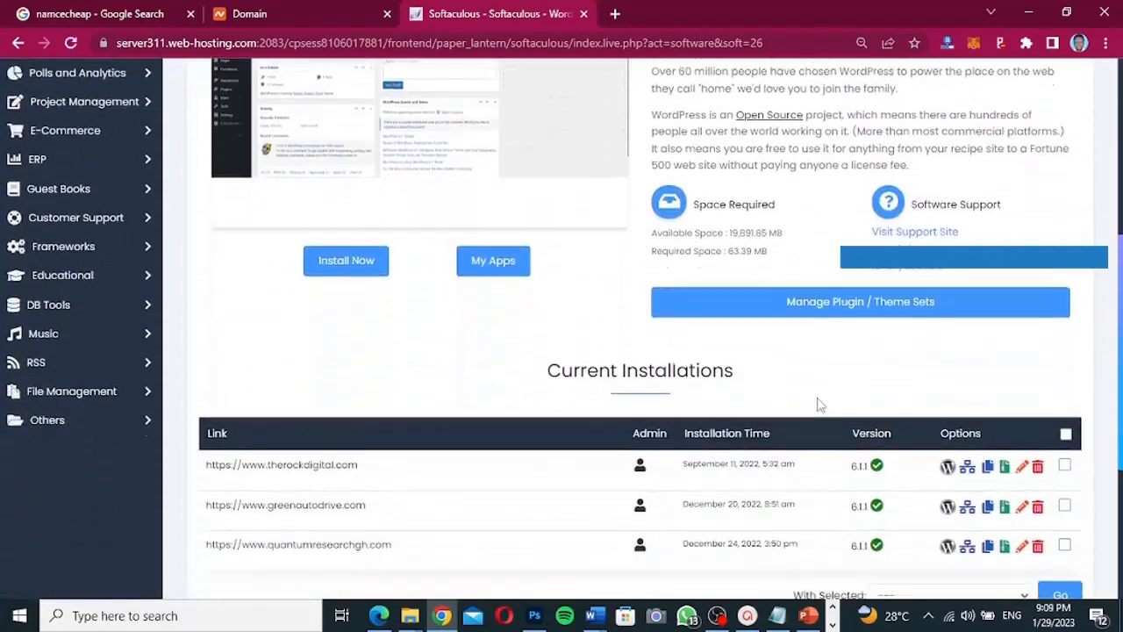
pyautogui.scroll(2, 818, 403)
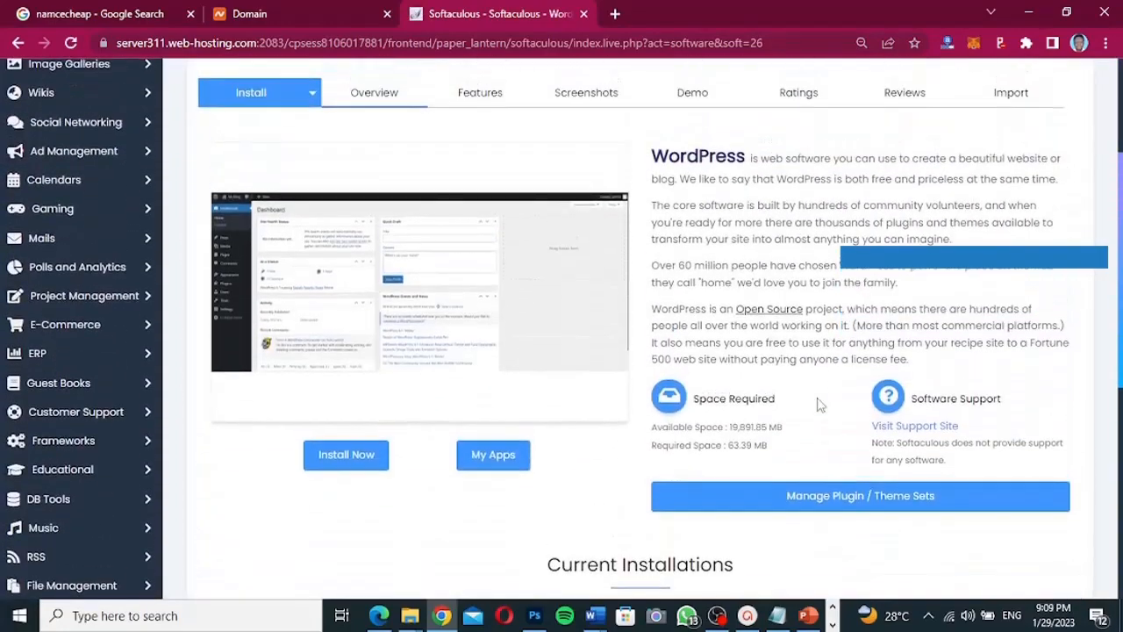
pyautogui.scroll(1, 681, 209)
pyautogui.scroll(2, 681, 209)
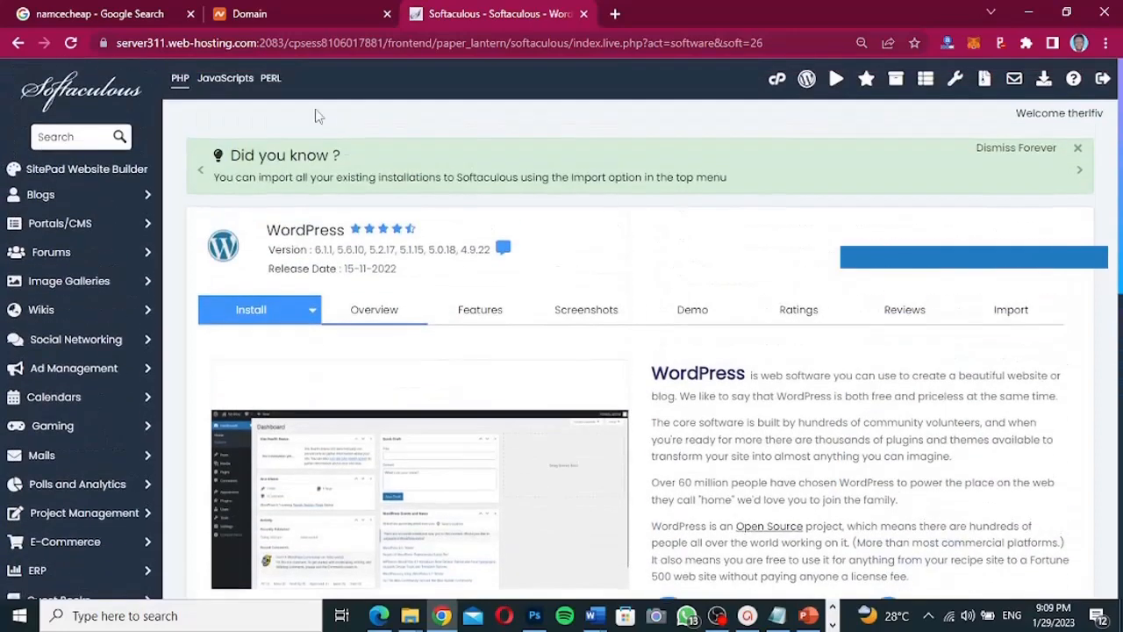
pyautogui.click(17, 42)
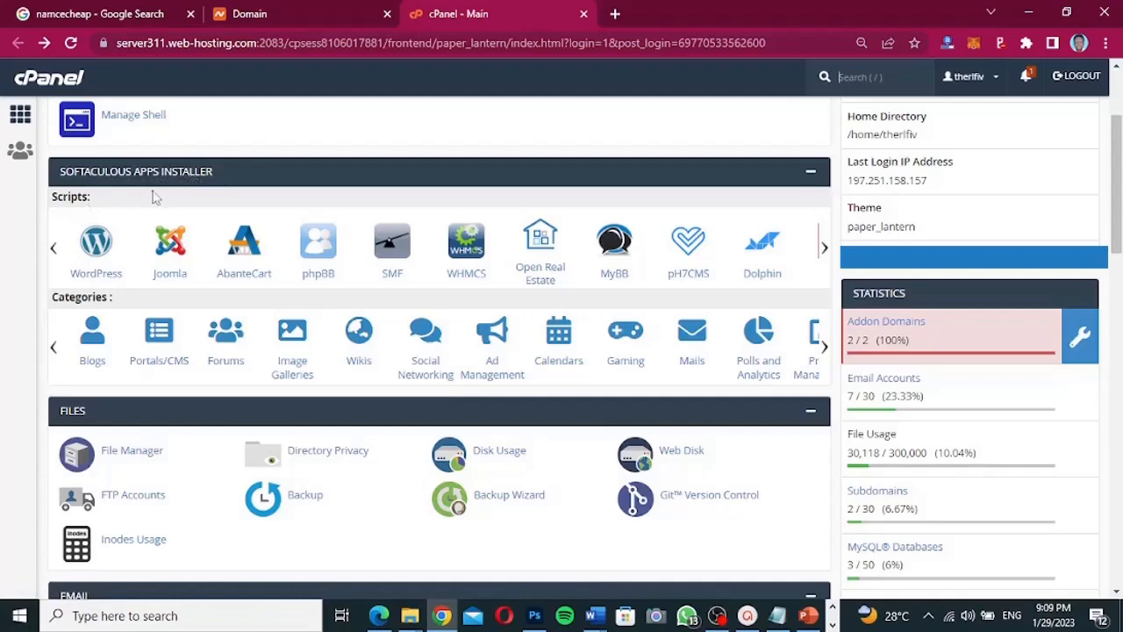
# Open File Manager from cPanel's Files section in a new browser tab.
pyautogui.scroll(2, 156, 198)
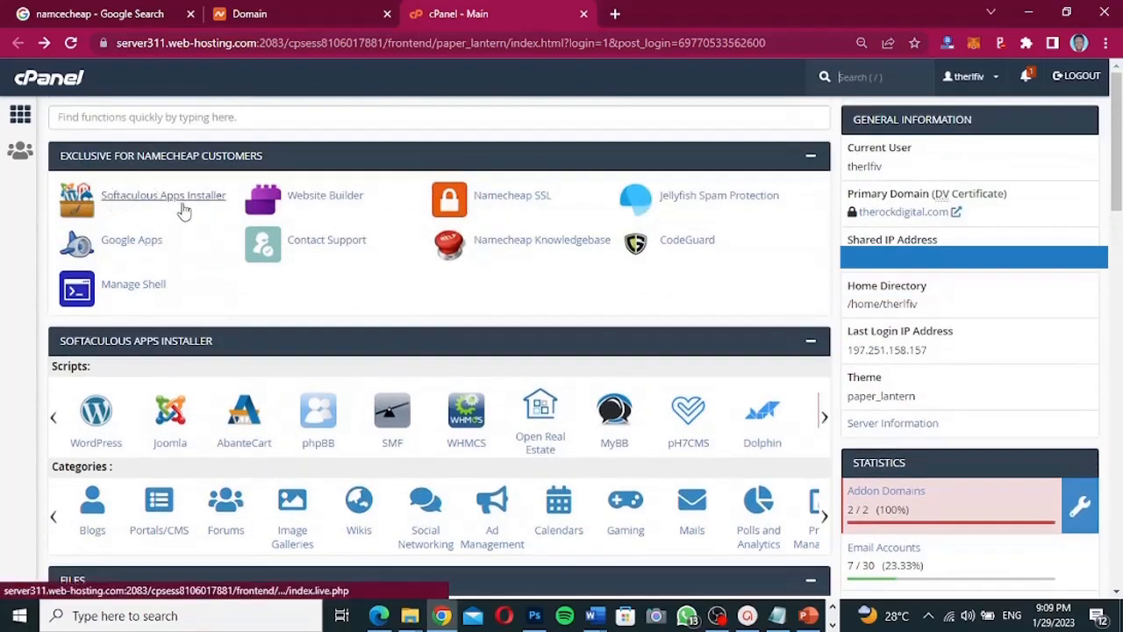
pyautogui.scroll(-4, 167, 272)
pyautogui.scroll(2, 169, 277)
pyautogui.scroll(1, 166, 277)
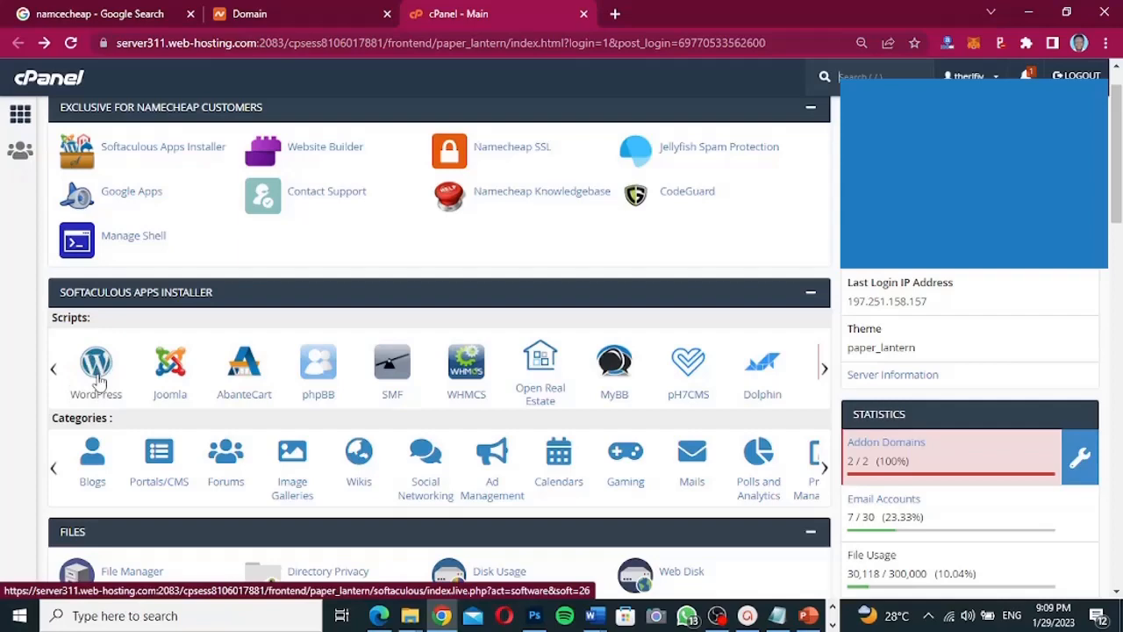
pyautogui.scroll(-4, 98, 379)
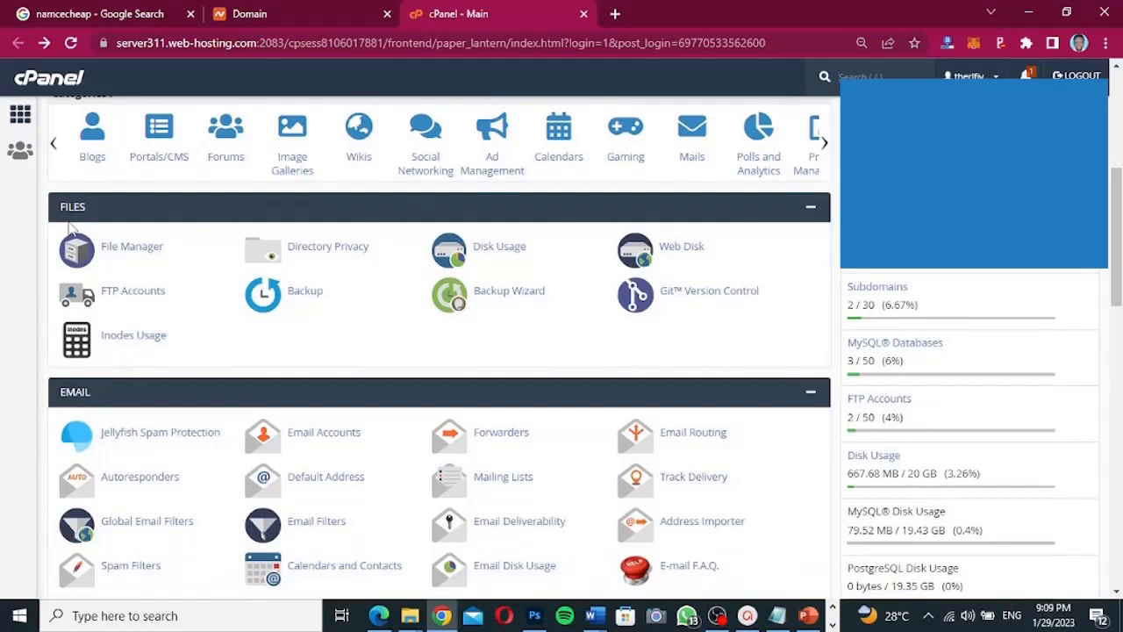
pyautogui.rightClick(120, 252)
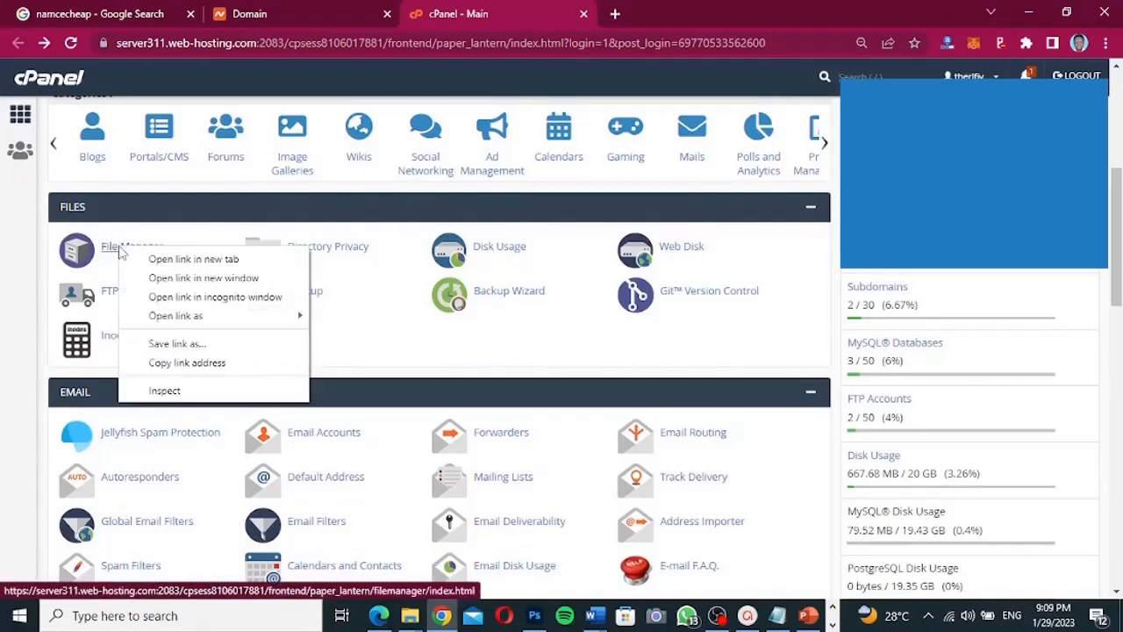
pyautogui.click(193, 259)
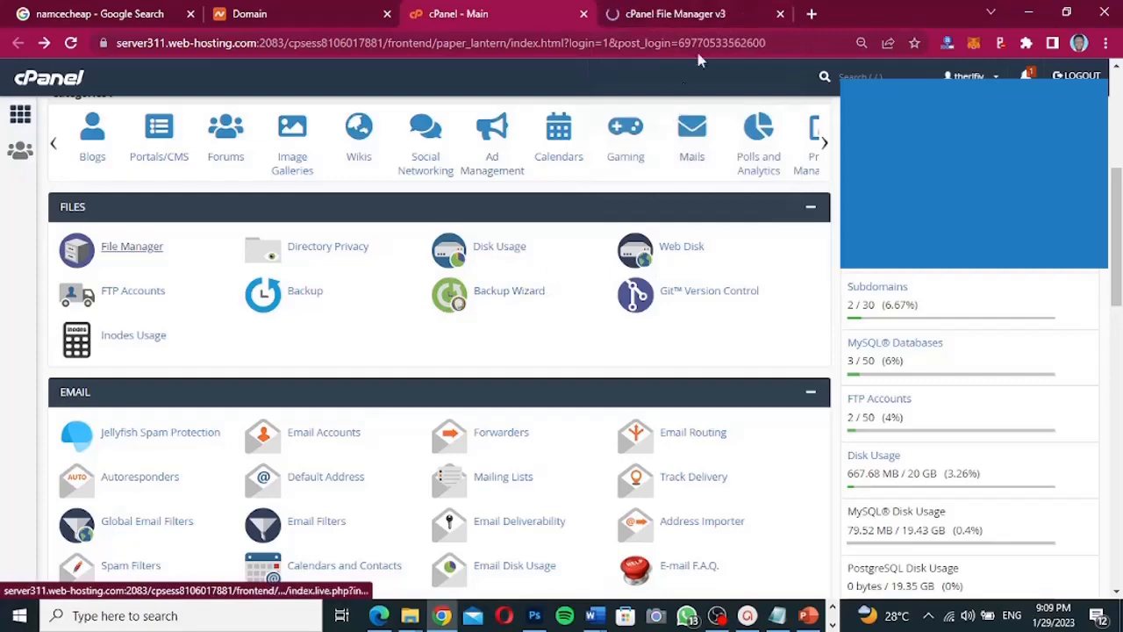
# Switch to the cPanel File Manager v3 tab, scroll the home directory, then close it.
pyautogui.click(702, 15)
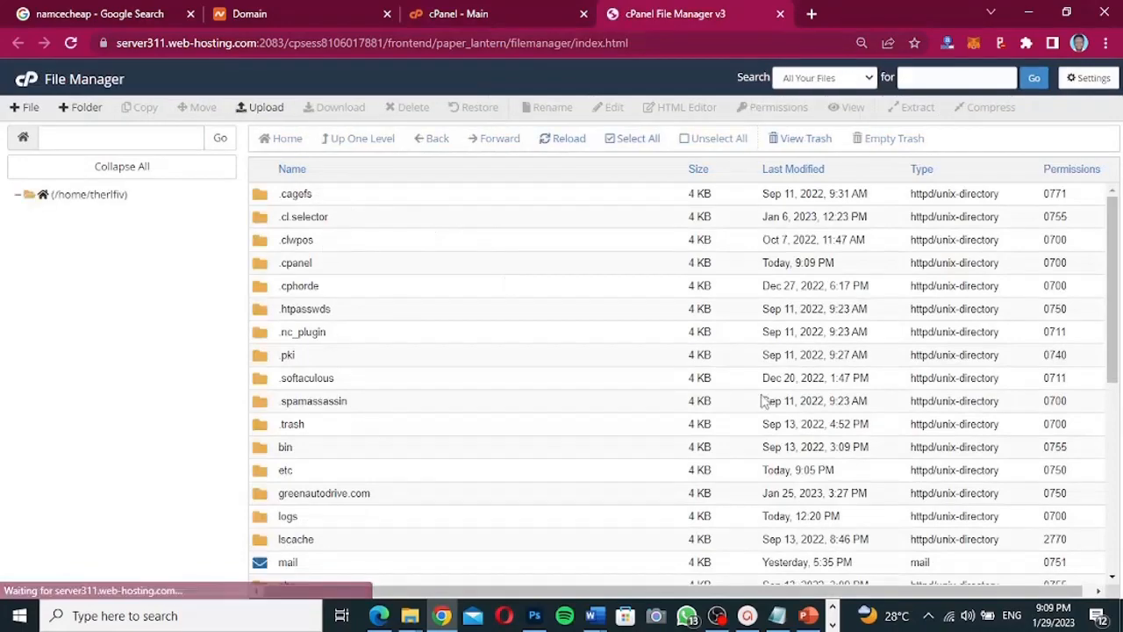
pyautogui.moveTo(1114, 250); pyautogui.dragTo(1119, 226)
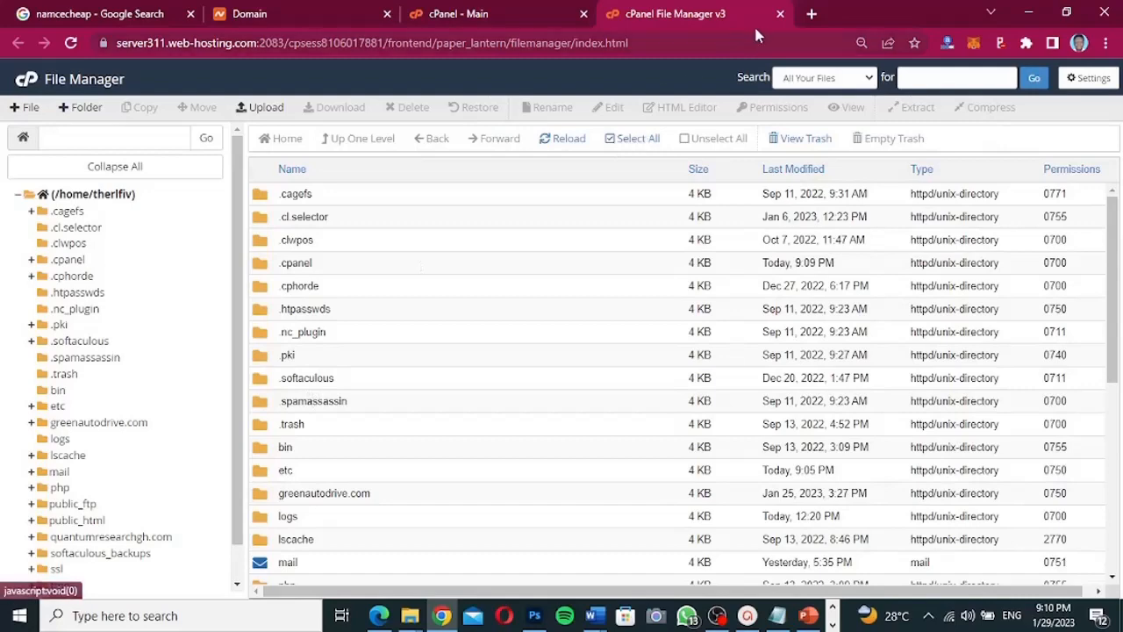
pyautogui.click(779, 14)
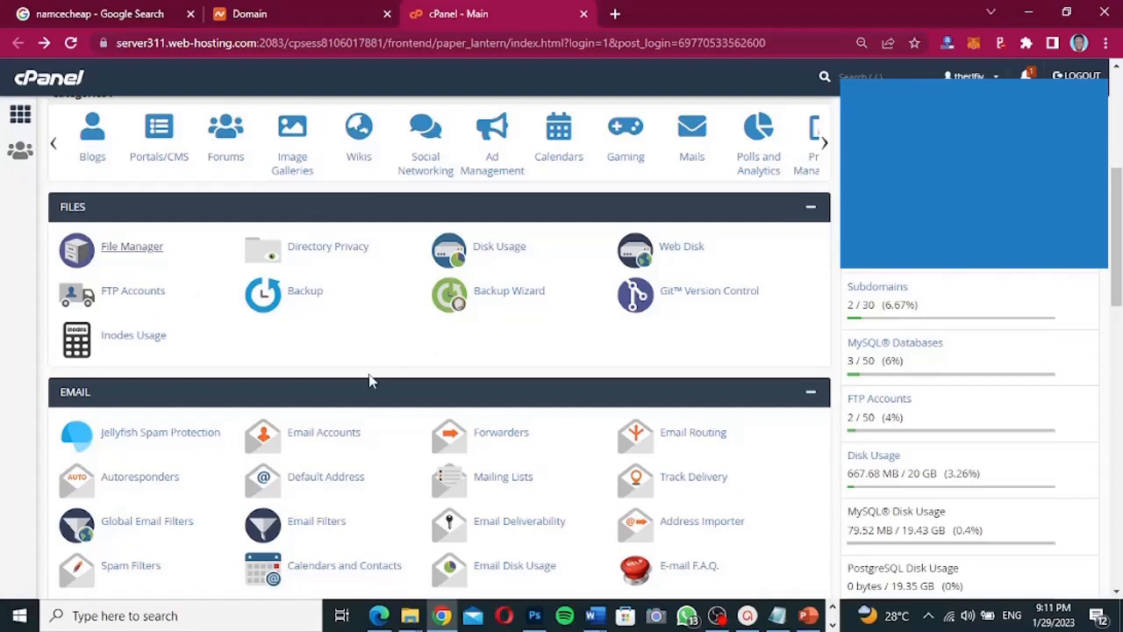
# Scroll down the cPanel home page and close the WhatsApp toast over the stats panel.
pyautogui.scroll(-3, 368, 380)
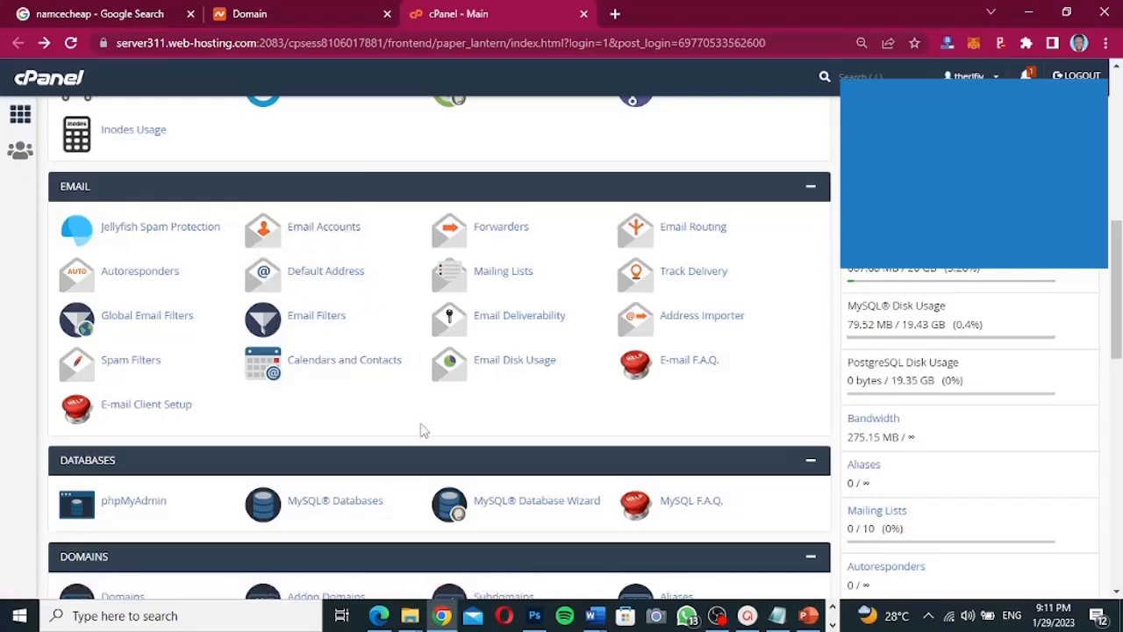
pyautogui.scroll(-3, 421, 430)
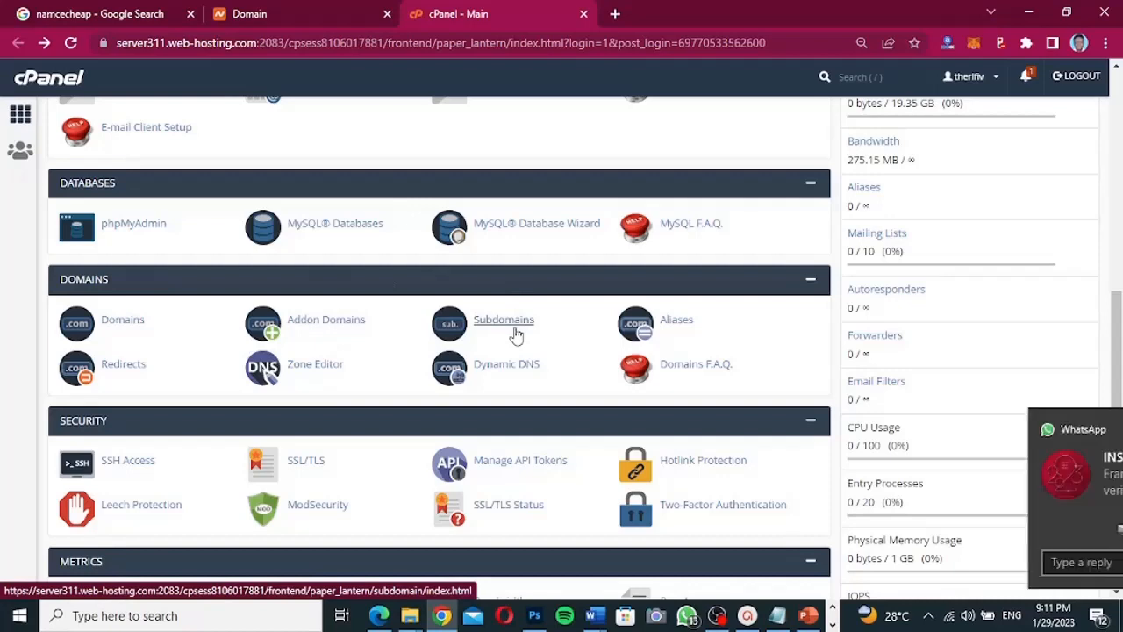
pyautogui.click(1083, 429)
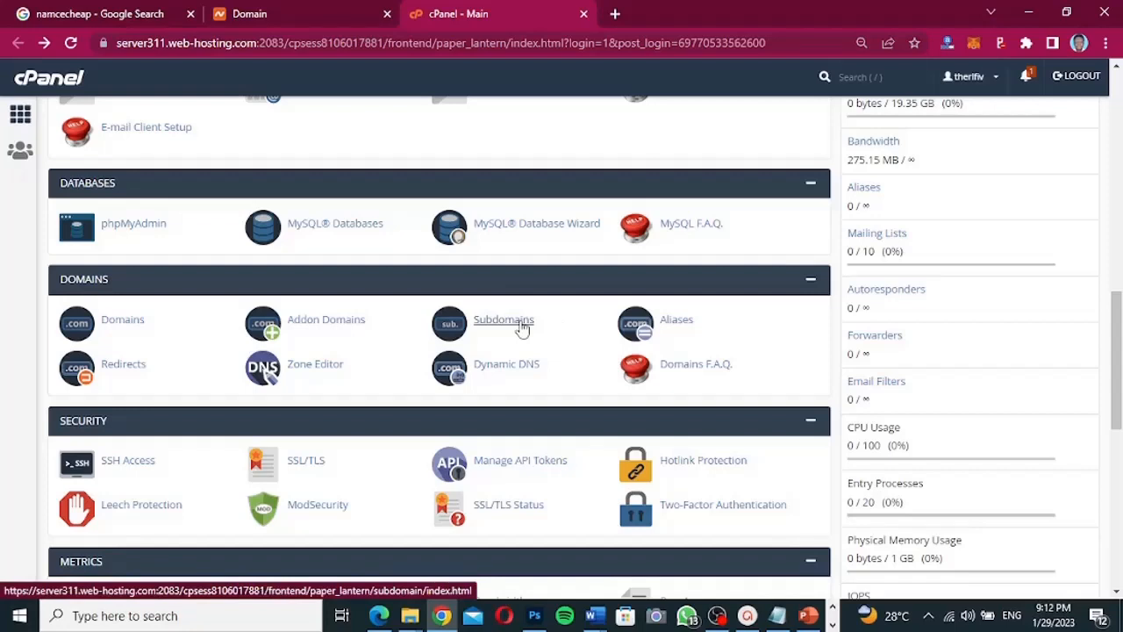
# Scroll up and down the cPanel dashboard to review its tools, Softaculous scripts and usage stats.
pyautogui.scroll(-1, 537, 363)
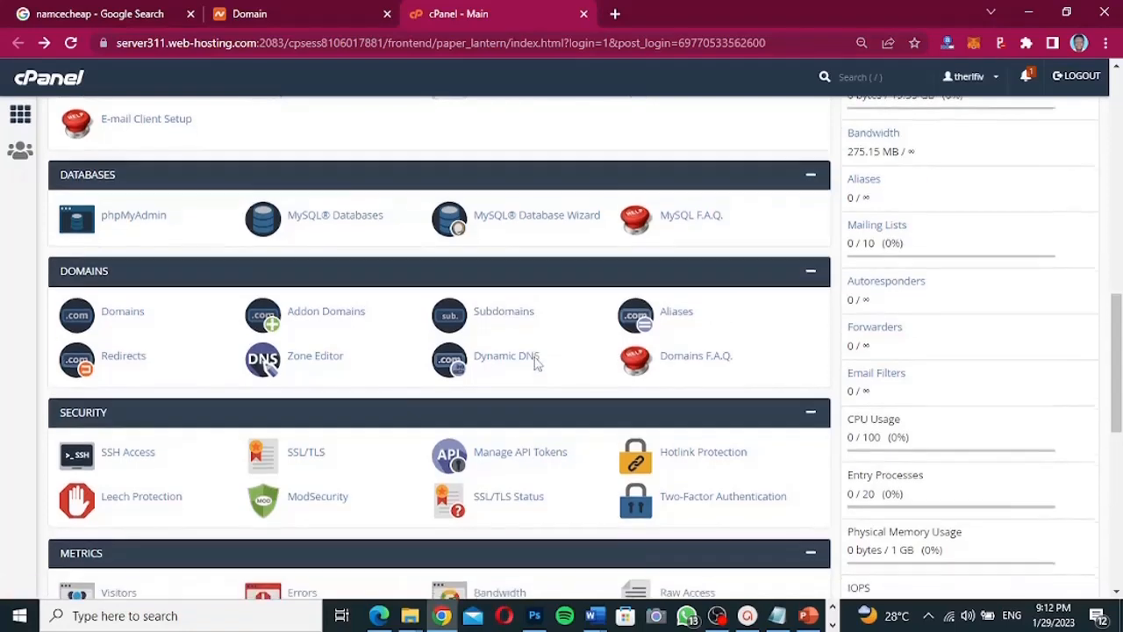
pyautogui.scroll(-2, 535, 363)
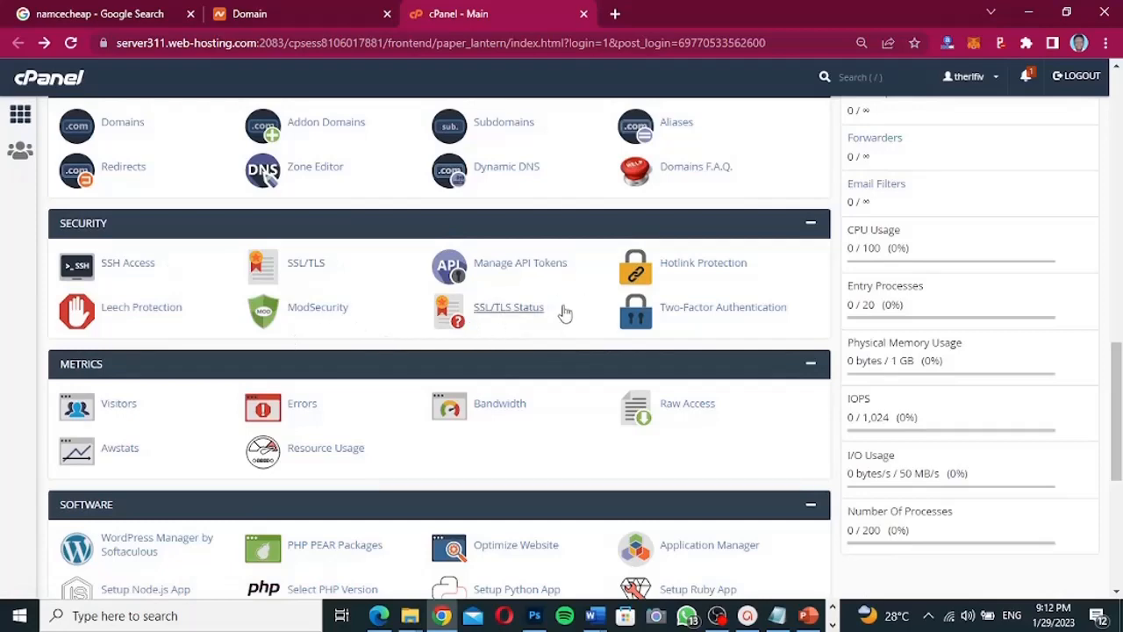
pyautogui.scroll(5, 565, 314)
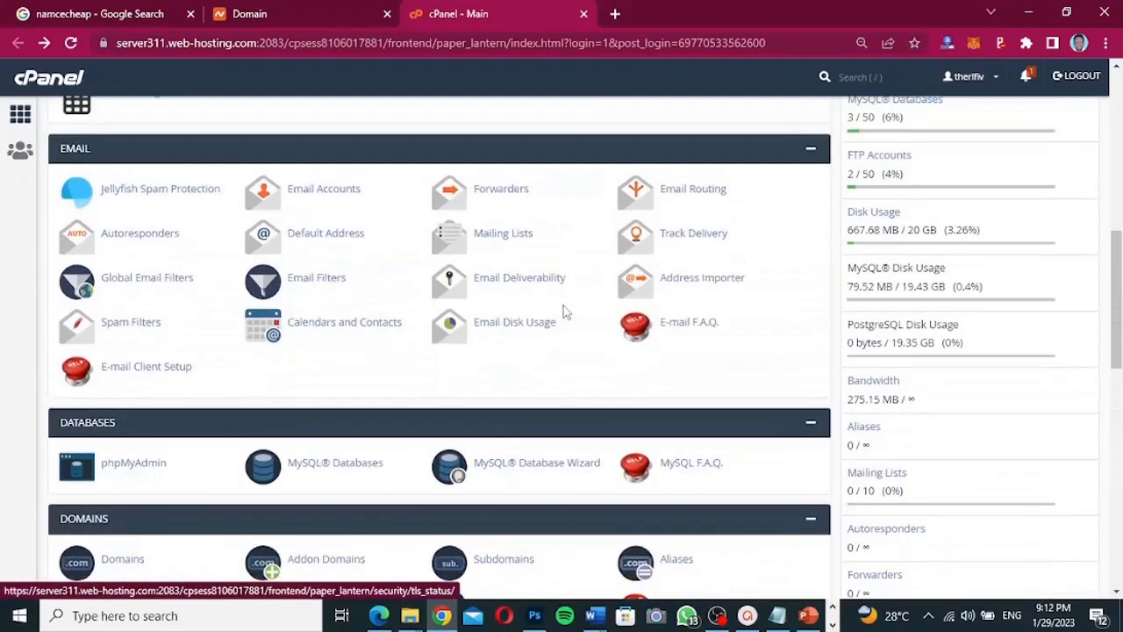
pyautogui.scroll(10, 565, 313)
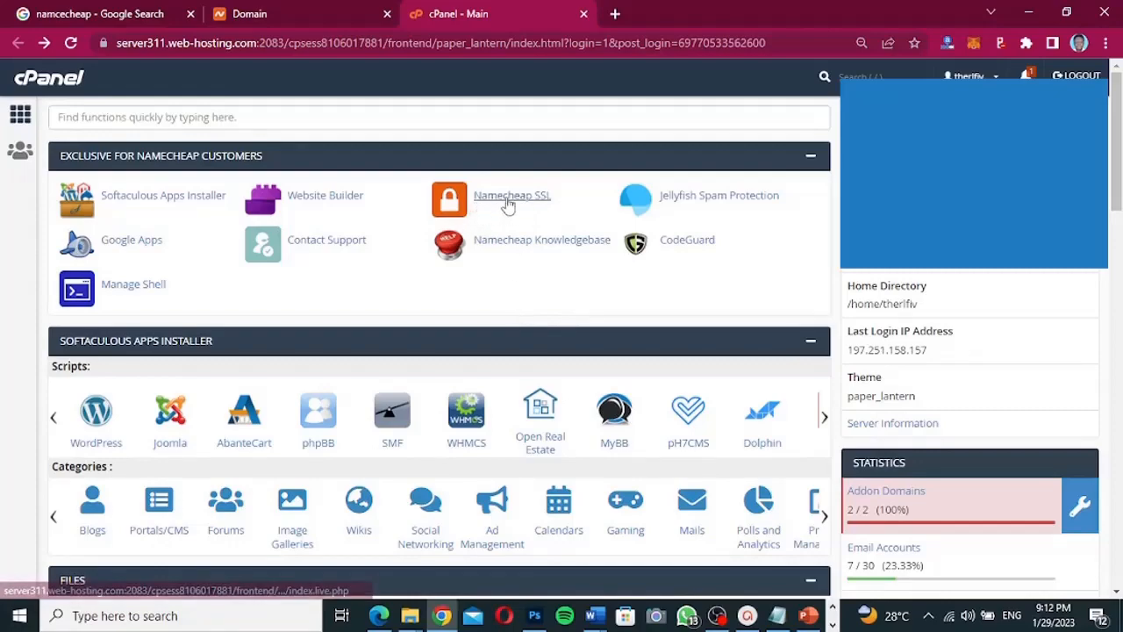
pyautogui.scroll(-15, 509, 288)
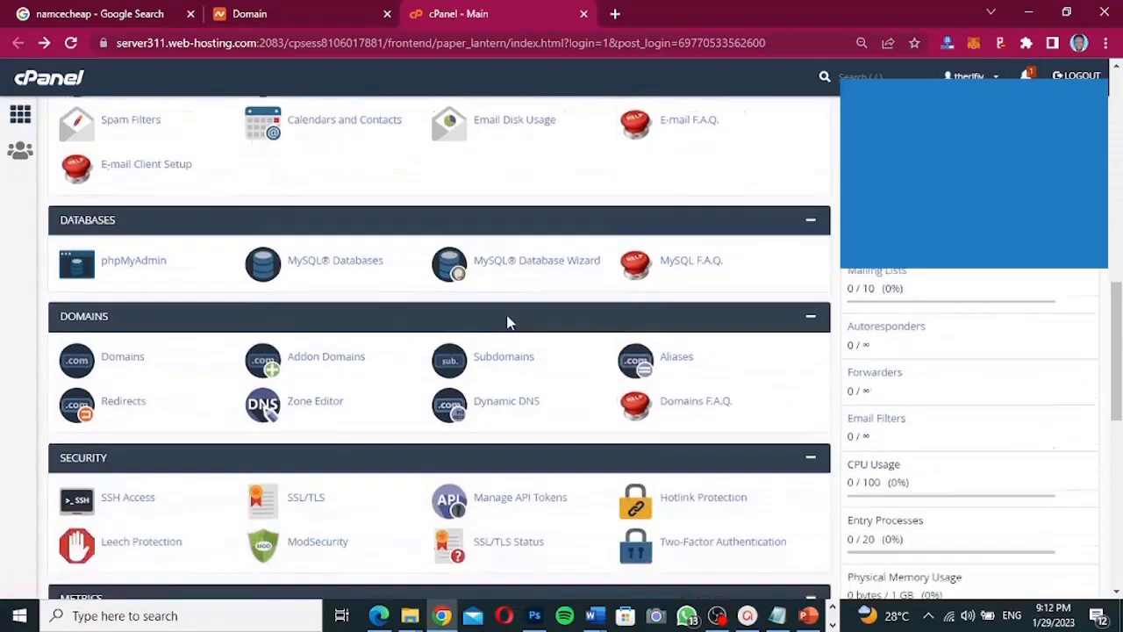
pyautogui.scroll(-5, 509, 323)
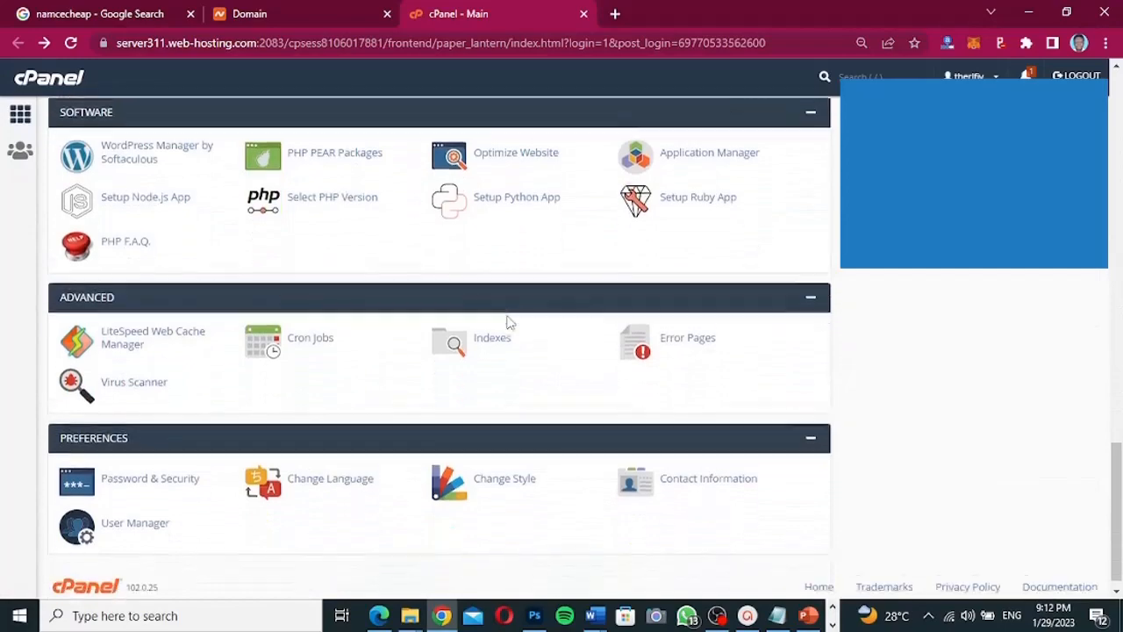
pyautogui.scroll(20, 509, 322)
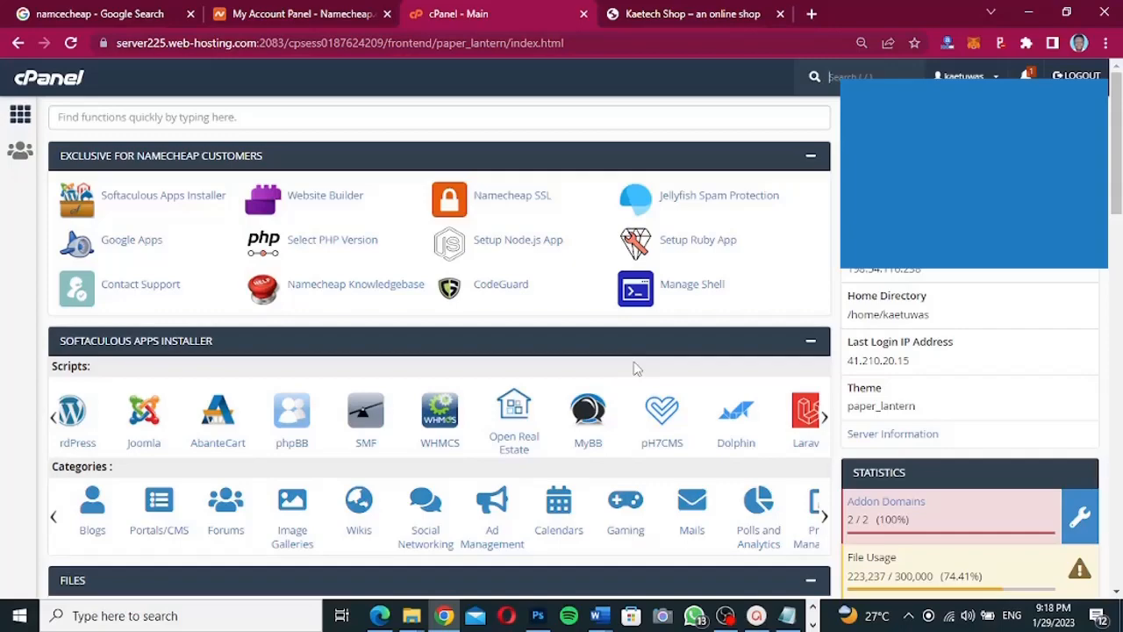
# Go to the Subdomains page in the Domains section of cPanel.
pyautogui.scroll(-3, 636, 368)
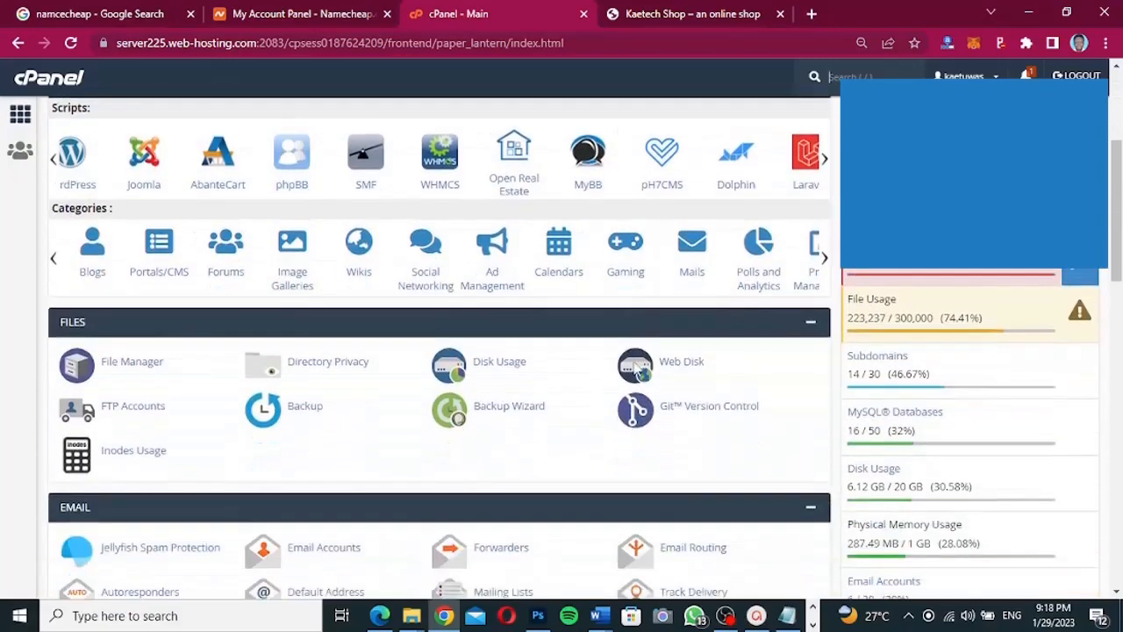
pyautogui.scroll(-4, 637, 368)
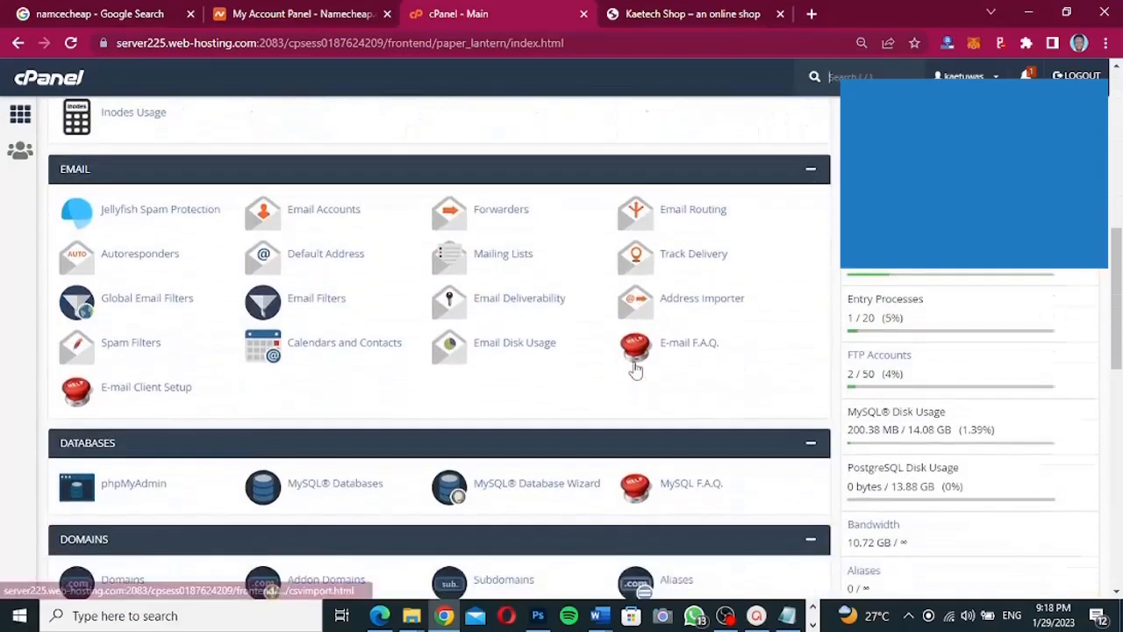
pyautogui.scroll(-4, 637, 368)
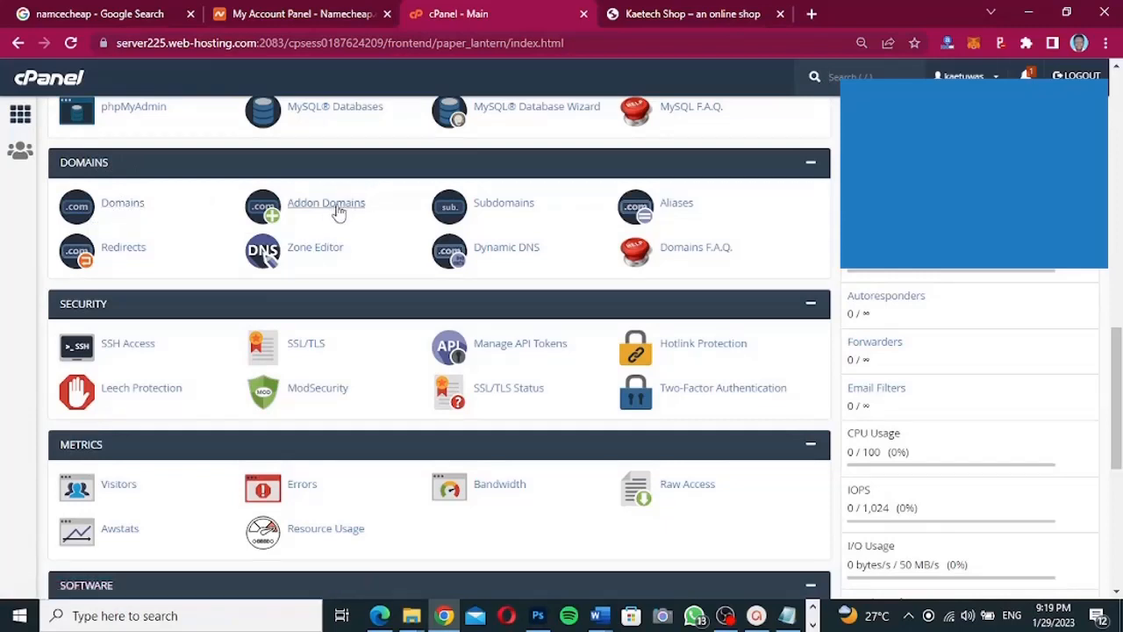
pyautogui.click(511, 208)
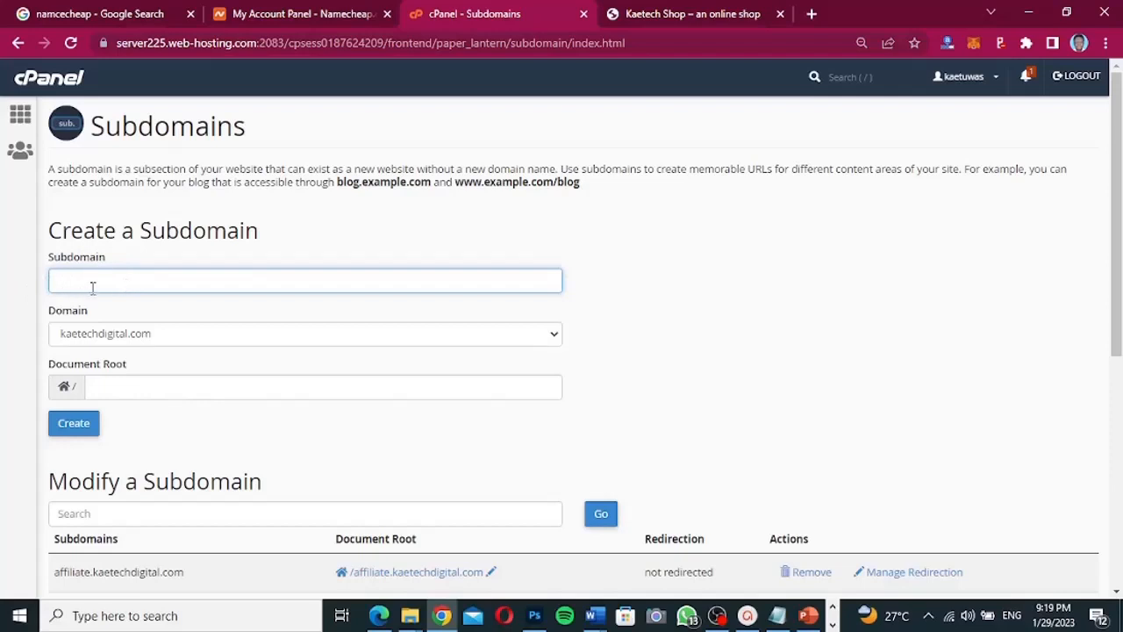
# Create the subdomain 'shops' on kaetechdigital.com with the auto-filled document root.
pyautogui.write('shops')
pyautogui.click(269, 424)
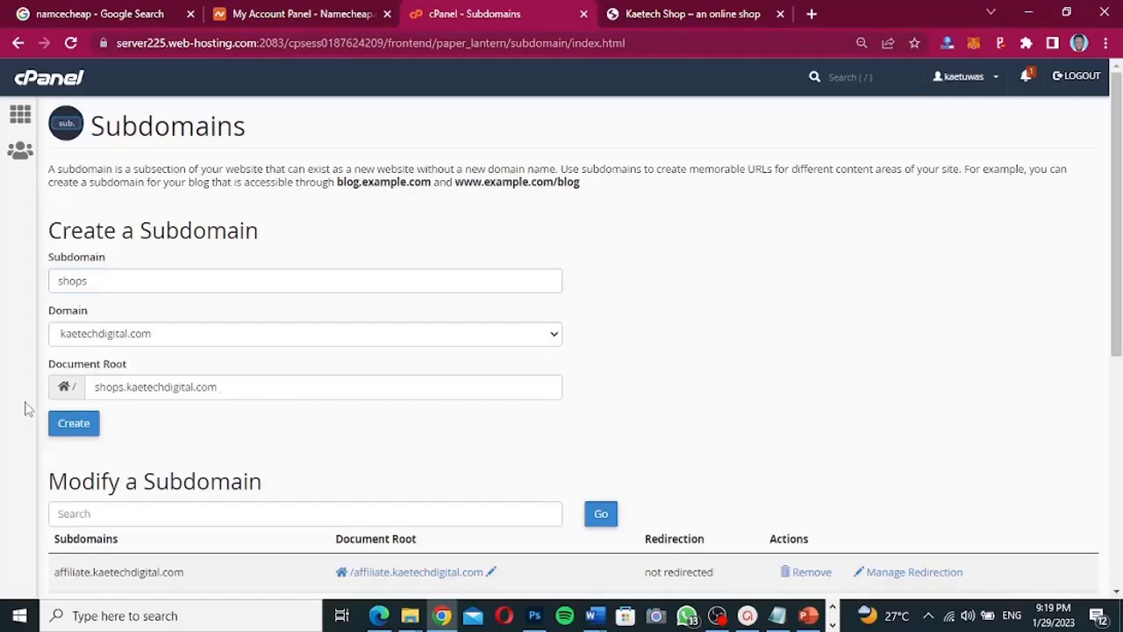
pyautogui.click(77, 428)
pyautogui.click(74, 430)
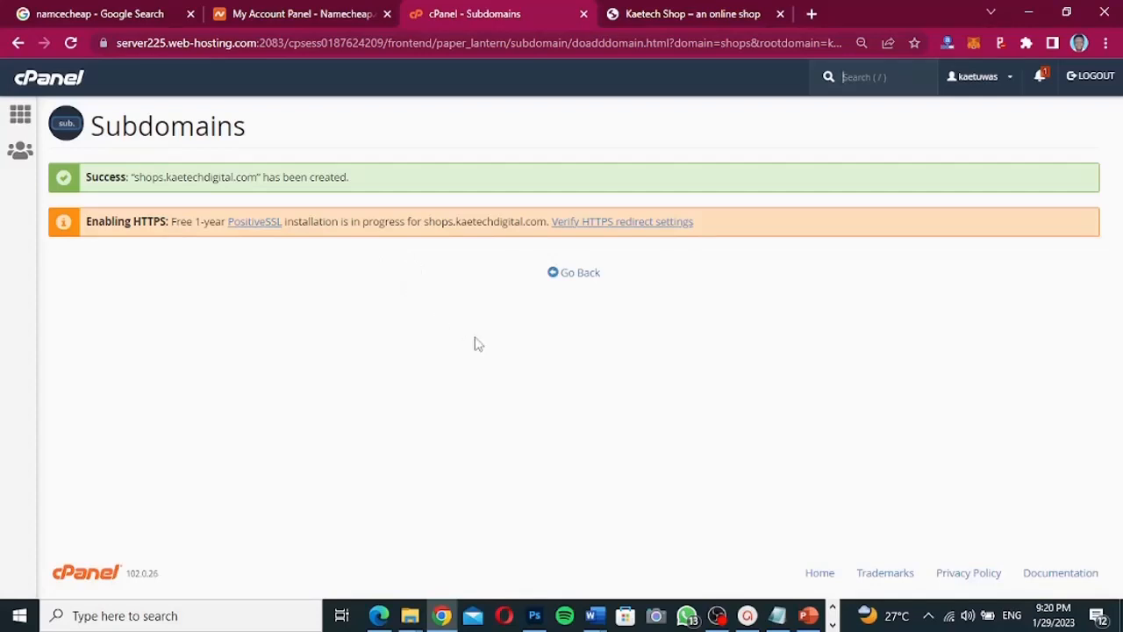
# Return from the creation success message to the Subdomains page.
pyautogui.click(584, 278)
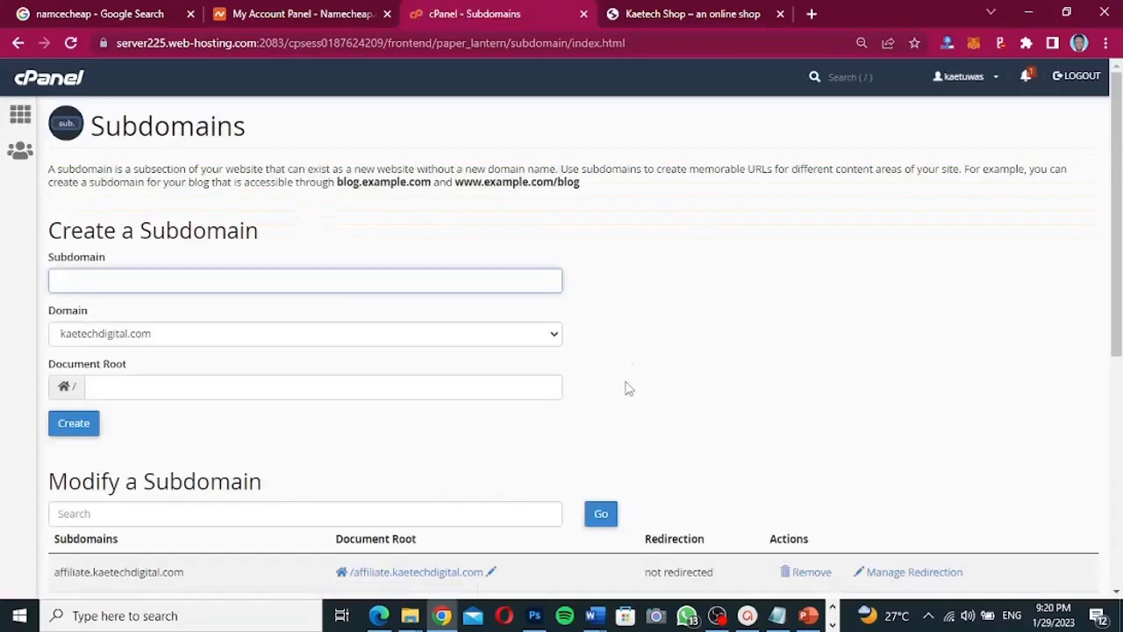
# Set the subdomain table's page size to 50 rows.
pyautogui.scroll(-2, 627, 387)
pyautogui.scroll(-3, 626, 387)
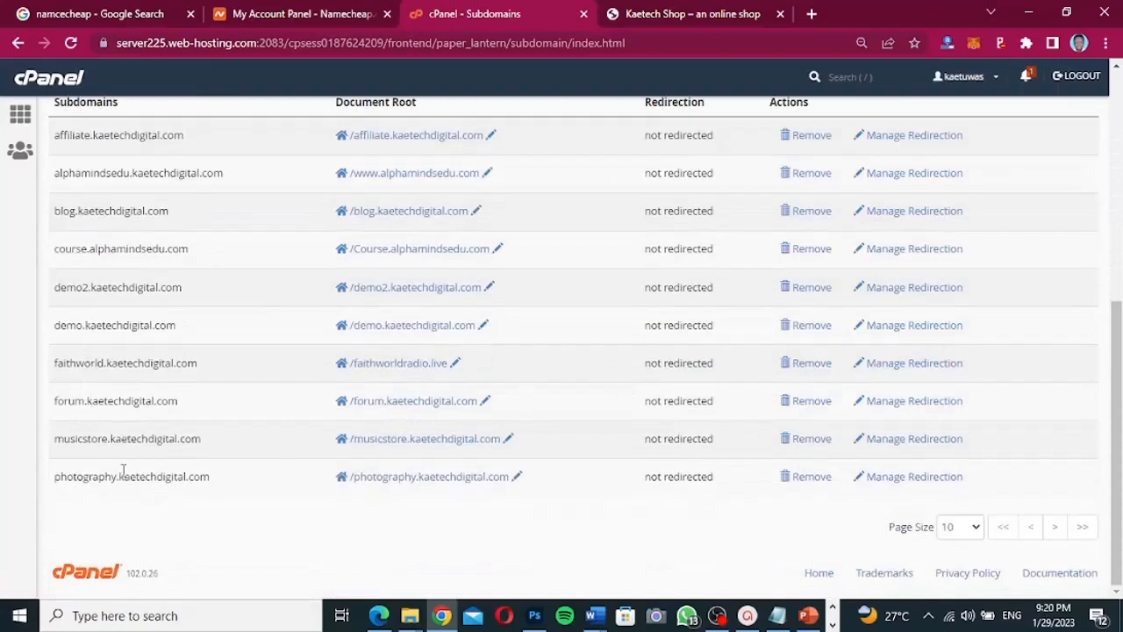
pyautogui.click(962, 530)
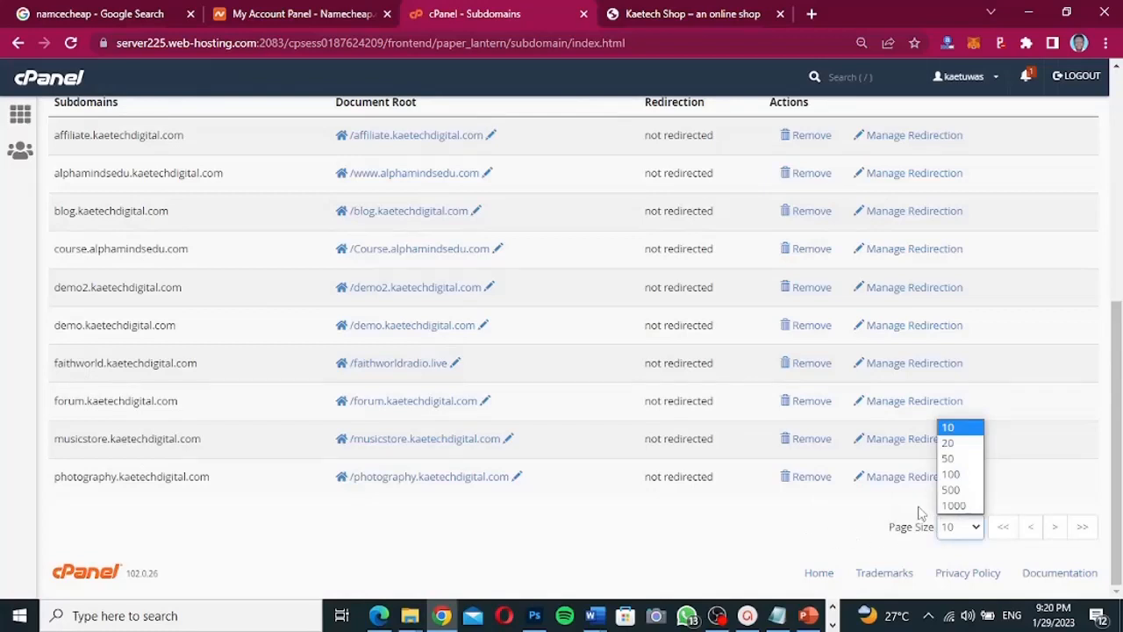
pyautogui.click(958, 458)
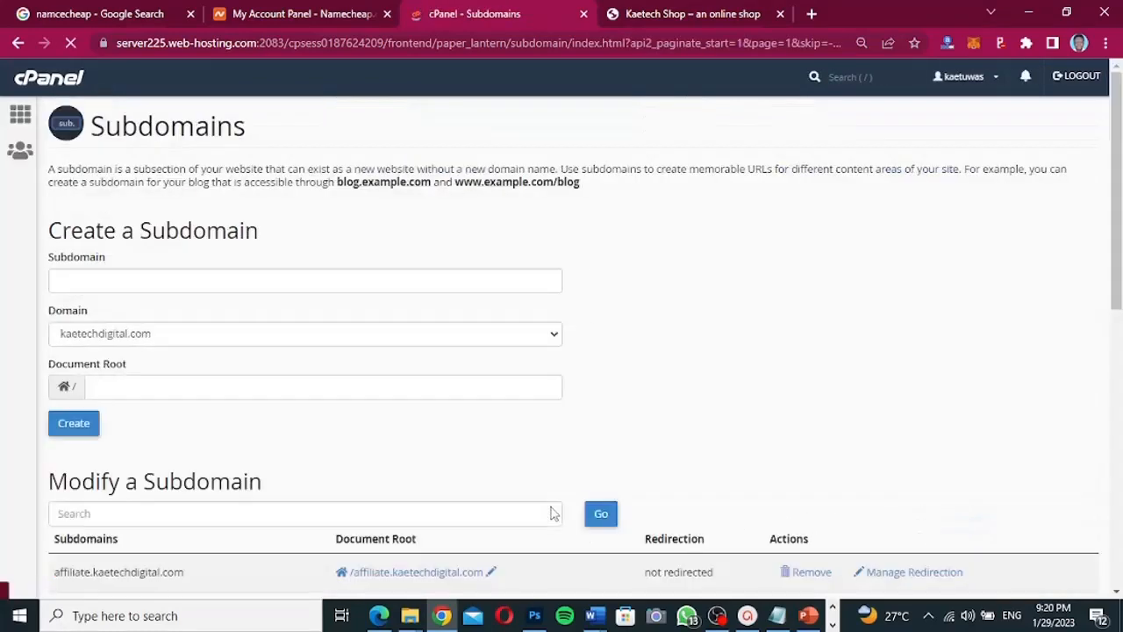
# Locate shops.kaetechdigital.com in the subdomain list, then return to the cPanel home.
pyautogui.scroll(-4, 551, 506)
pyautogui.scroll(-3, 552, 506)
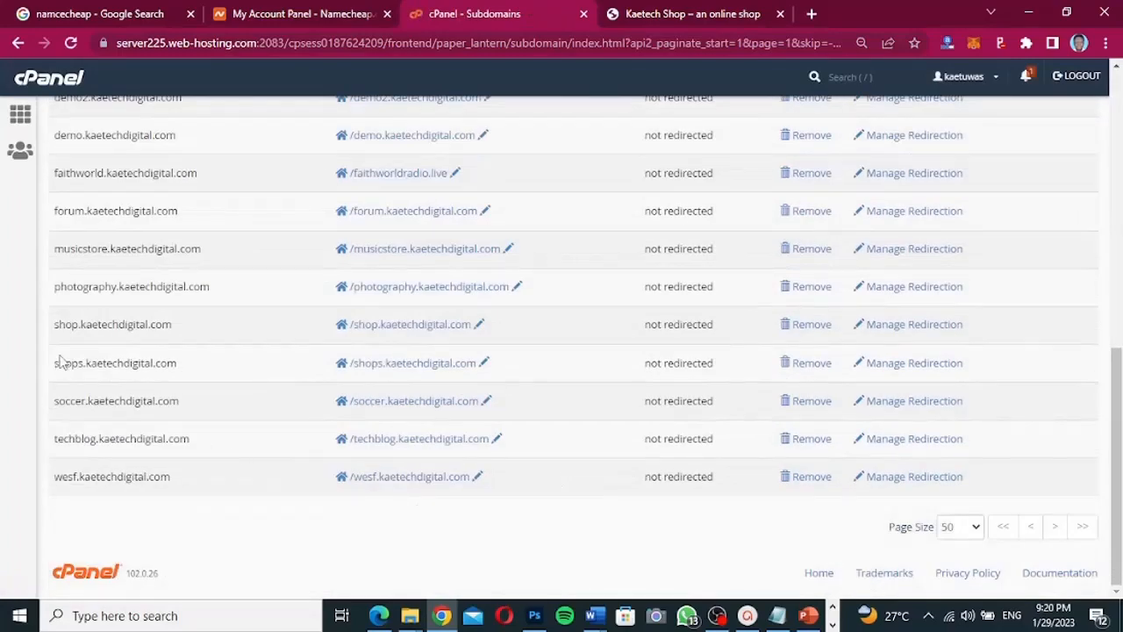
pyautogui.moveTo(52, 366); pyautogui.dragTo(198, 366)
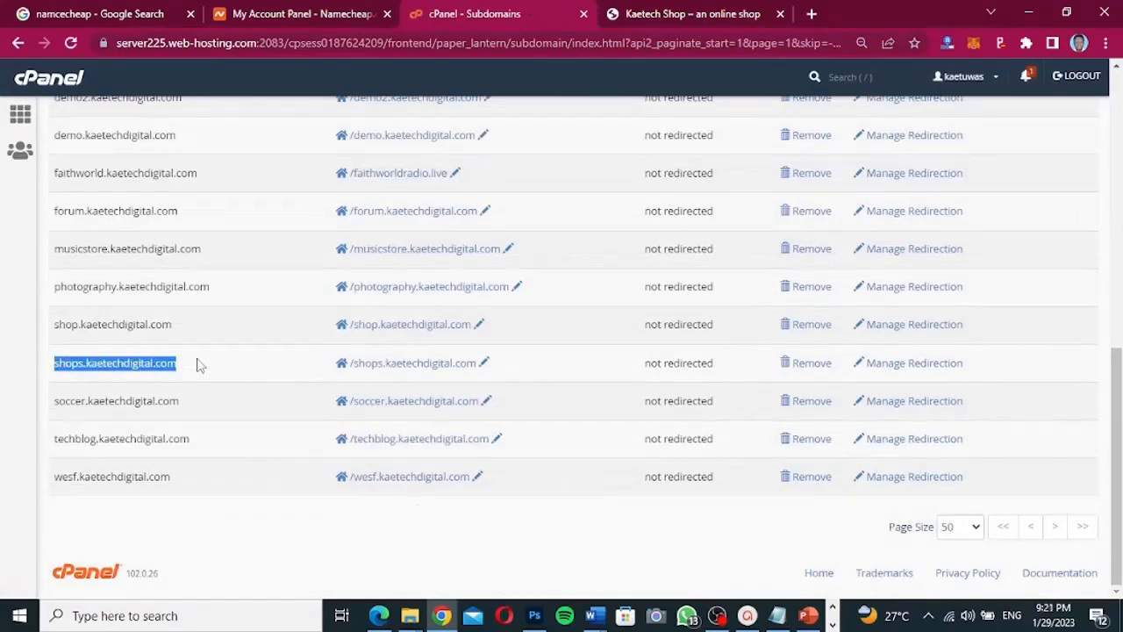
pyautogui.click(190, 370)
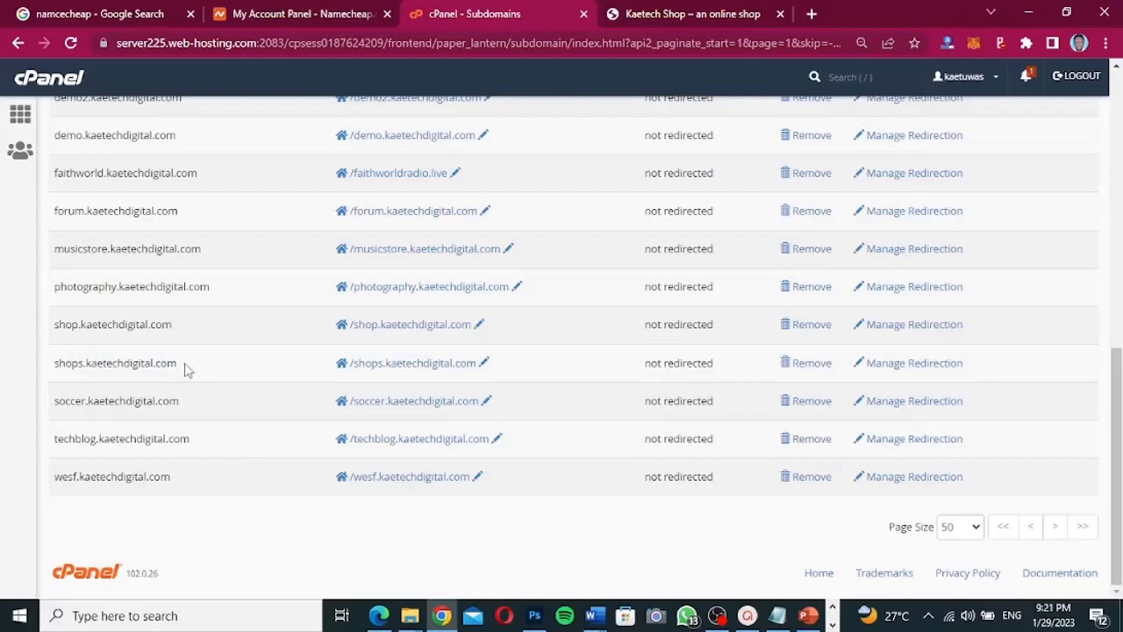
pyautogui.moveTo(183, 368); pyautogui.dragTo(20, 368)
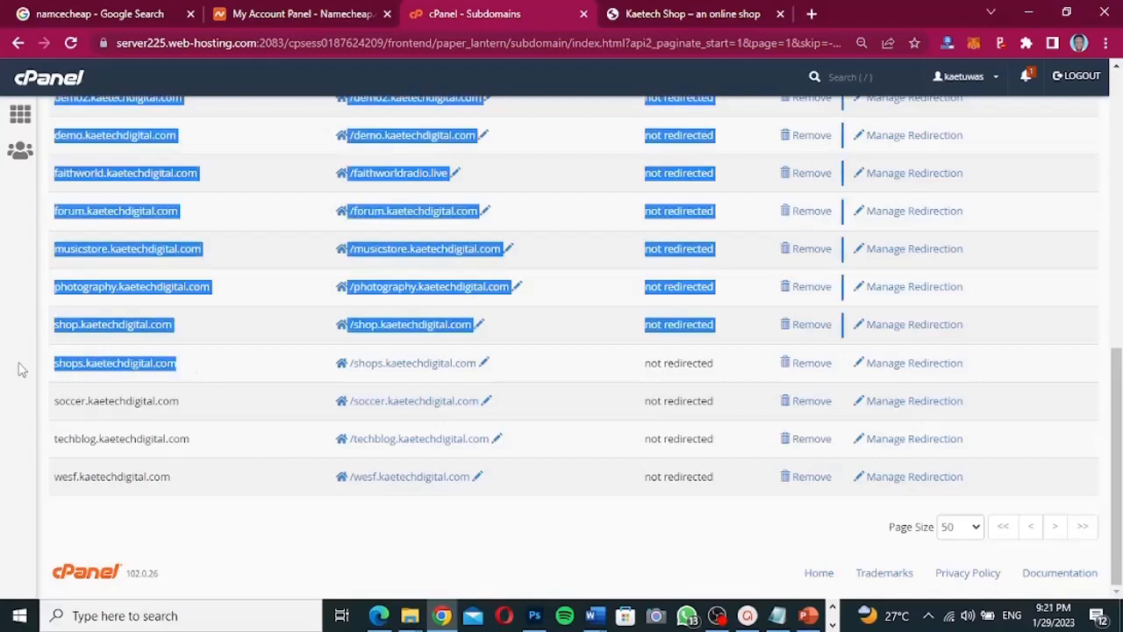
pyautogui.click(70, 366)
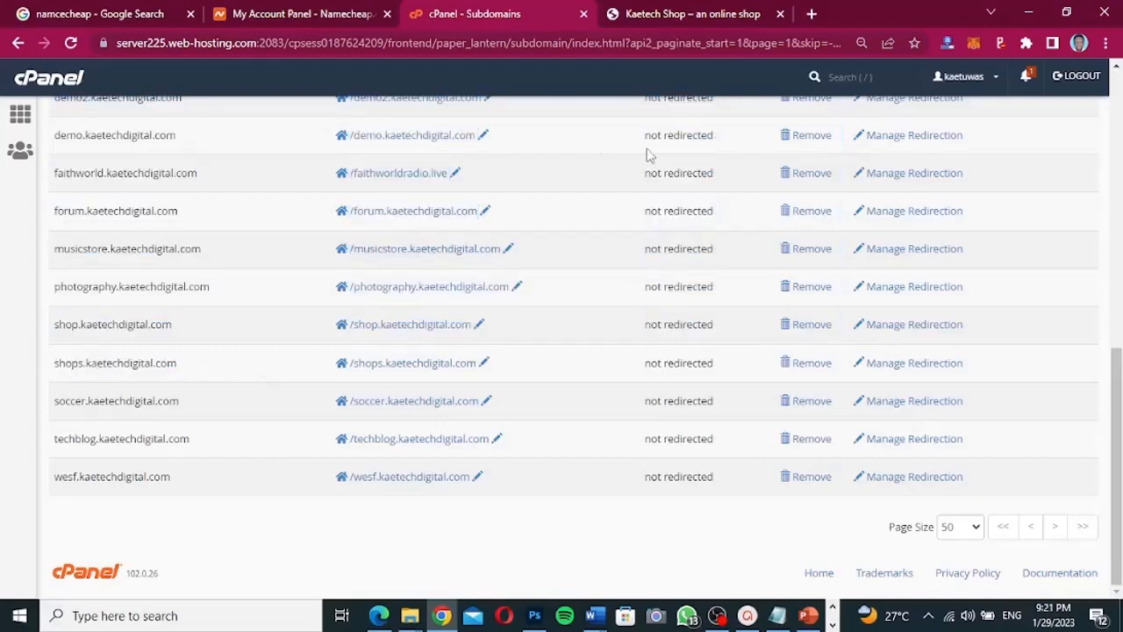
pyautogui.scroll(4, 526, 243)
pyautogui.scroll(2, 525, 244)
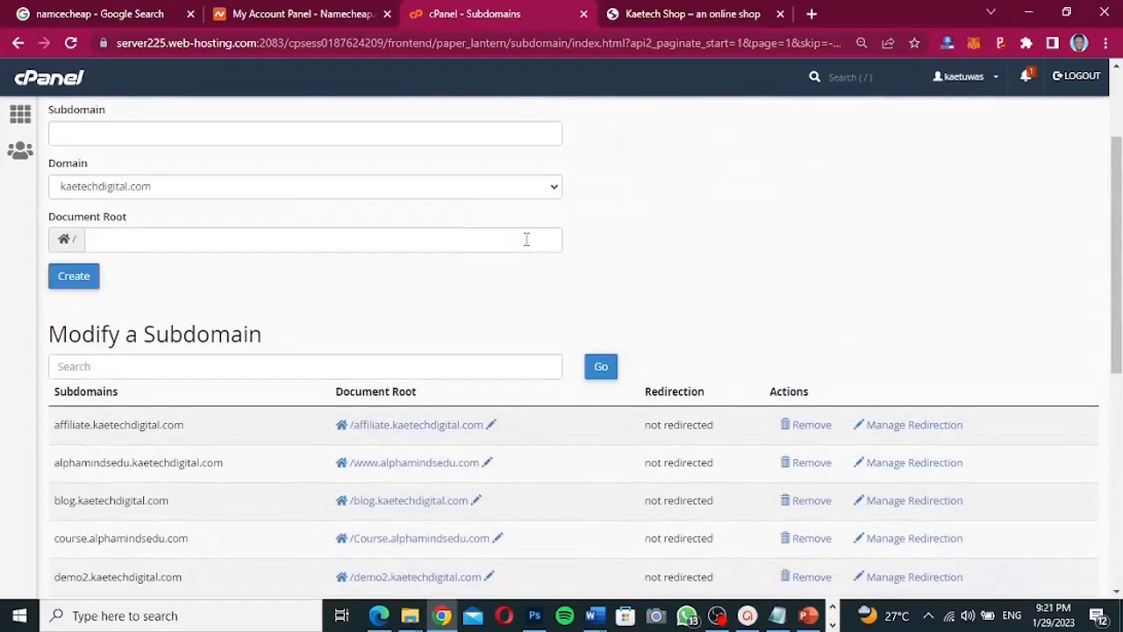
pyautogui.scroll(2, 698, 242)
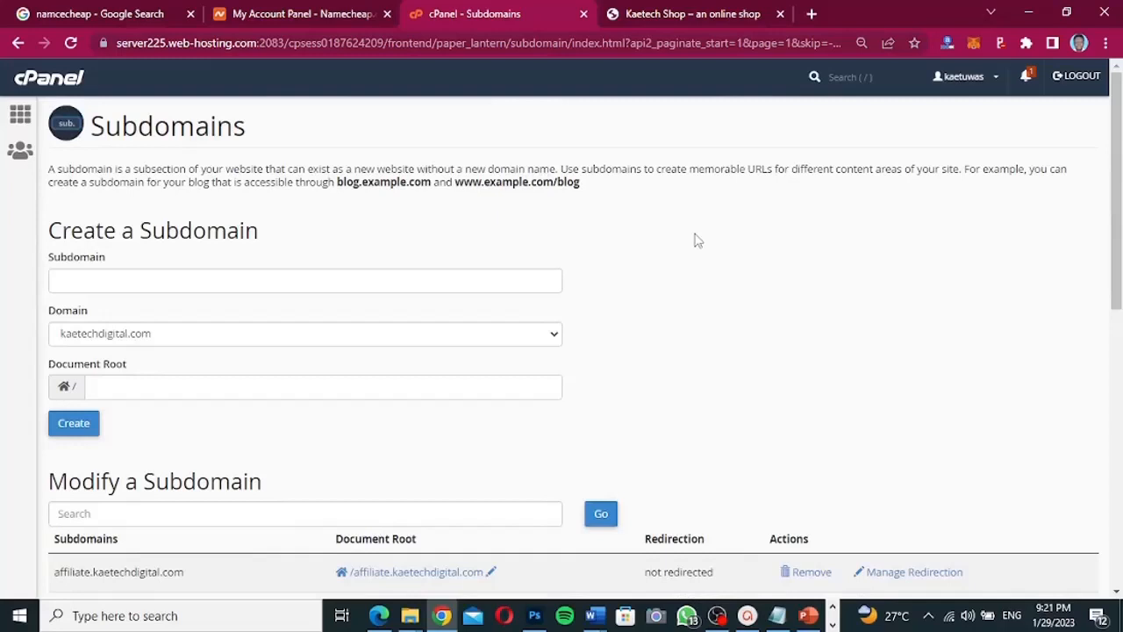
pyautogui.click(20, 118)
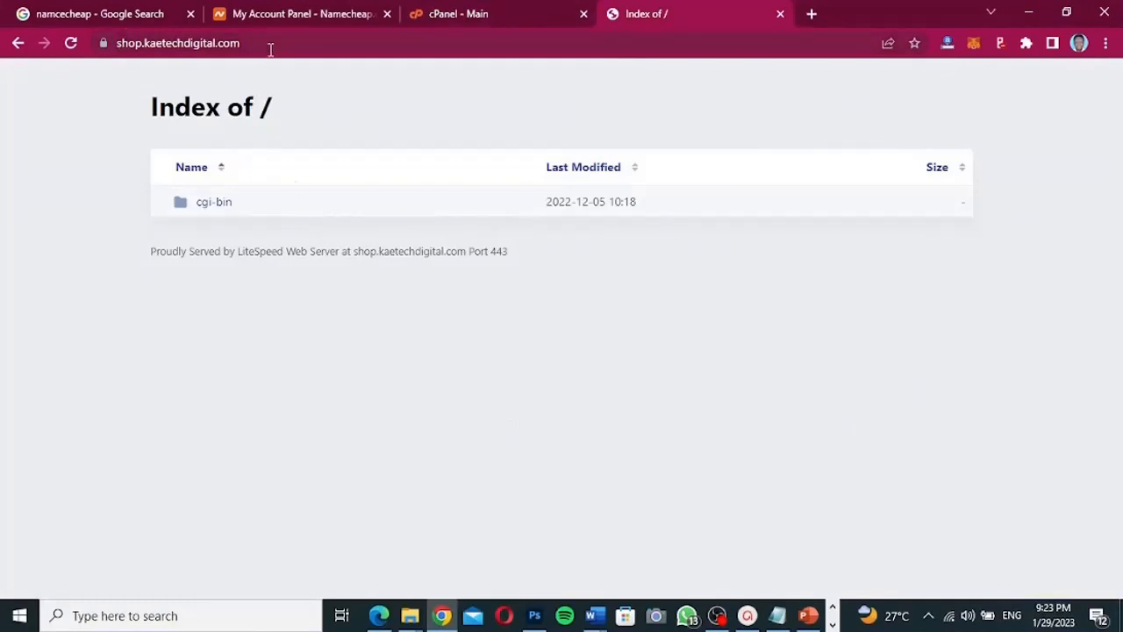
# Switch back to the cPanel - Main browser tab.
pyautogui.click(477, 18)
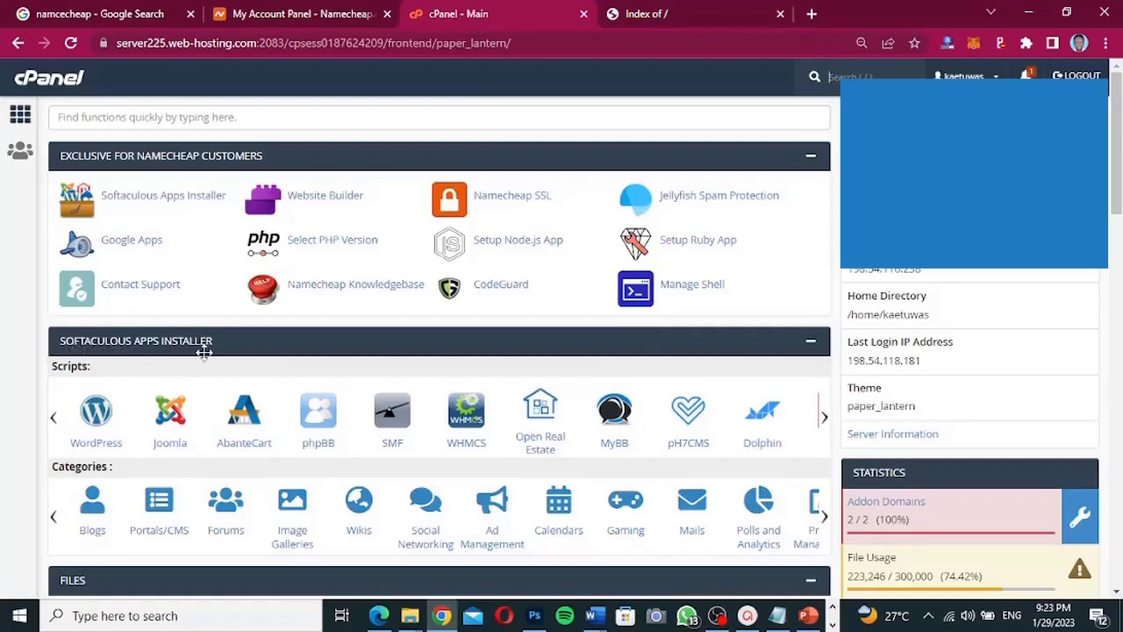
# Open Softaculous's WordPress installer and its Install Now setup form.
pyautogui.click(96, 424)
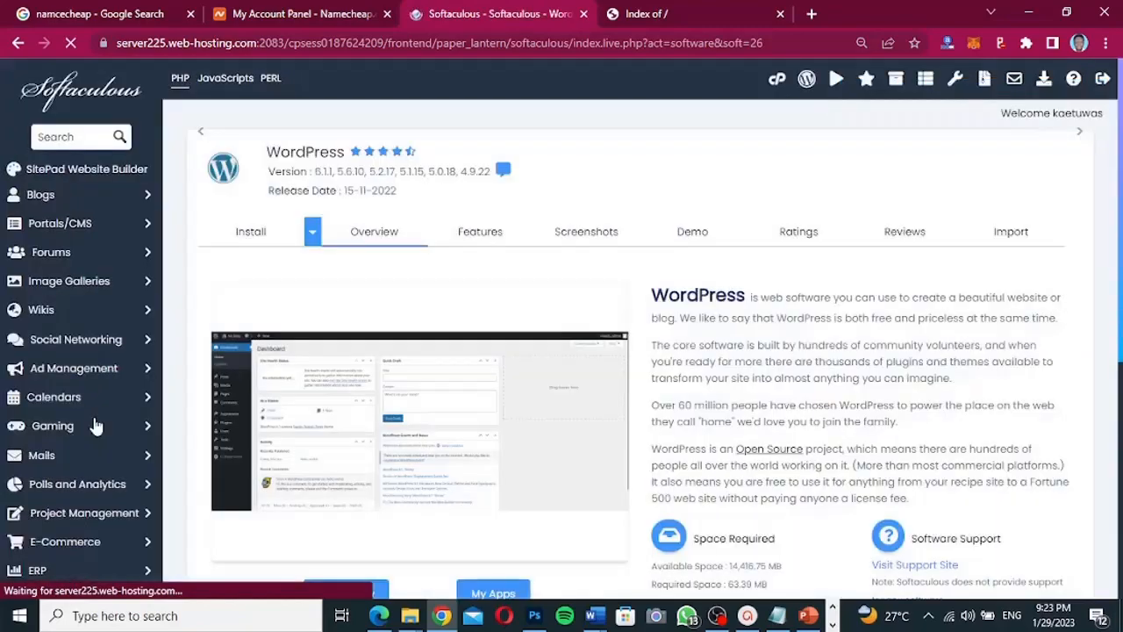
pyautogui.scroll(-3, 628, 395)
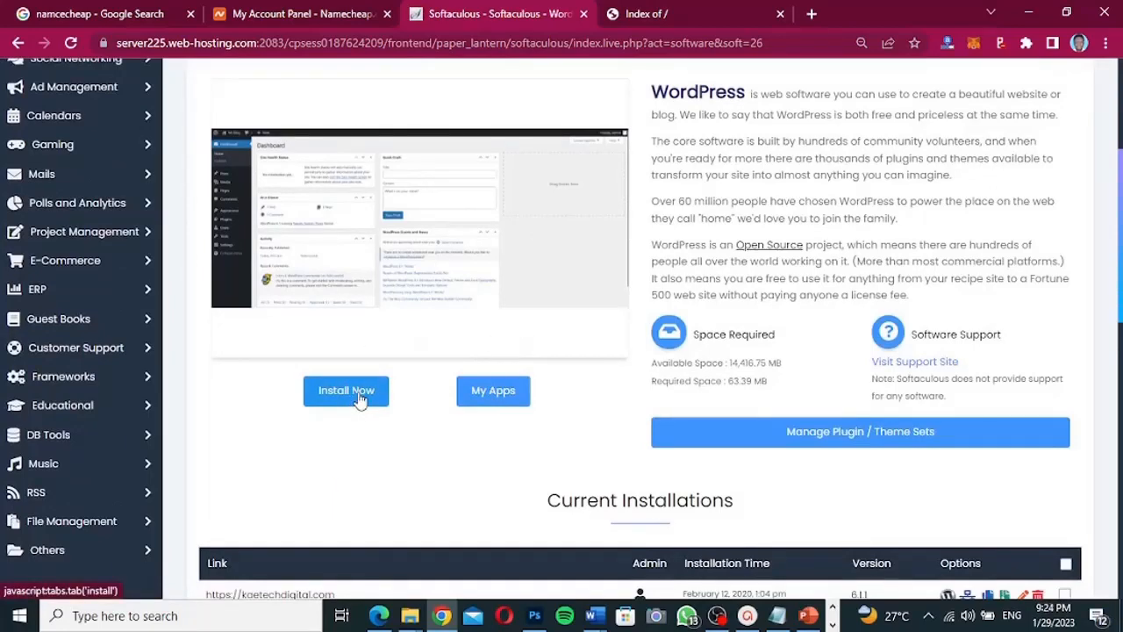
pyautogui.click(360, 397)
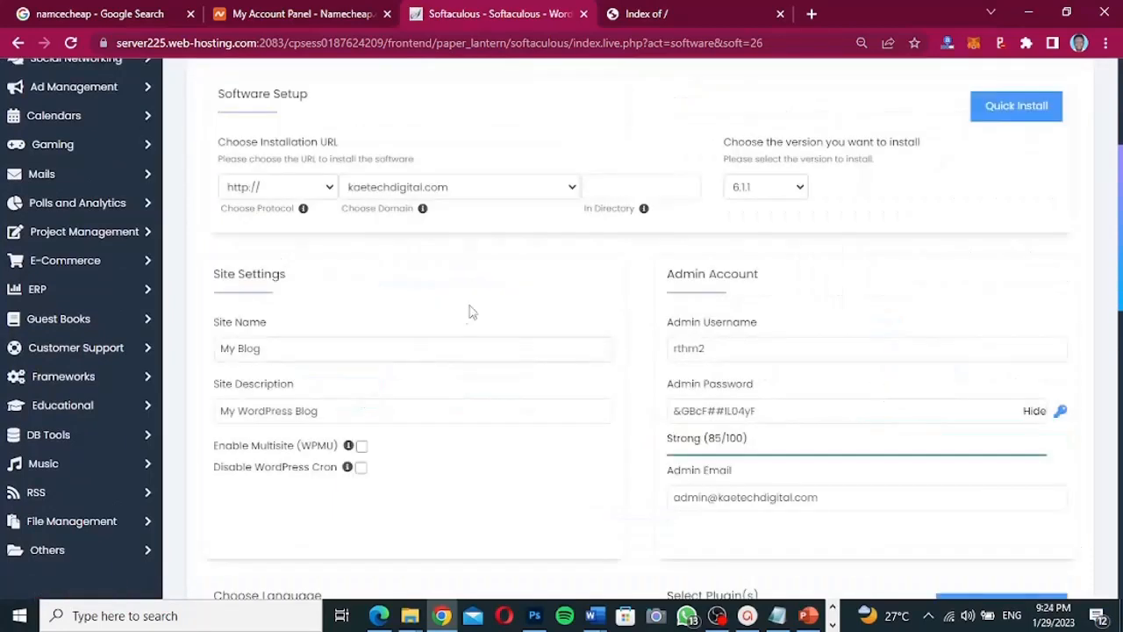
pyautogui.click(436, 189)
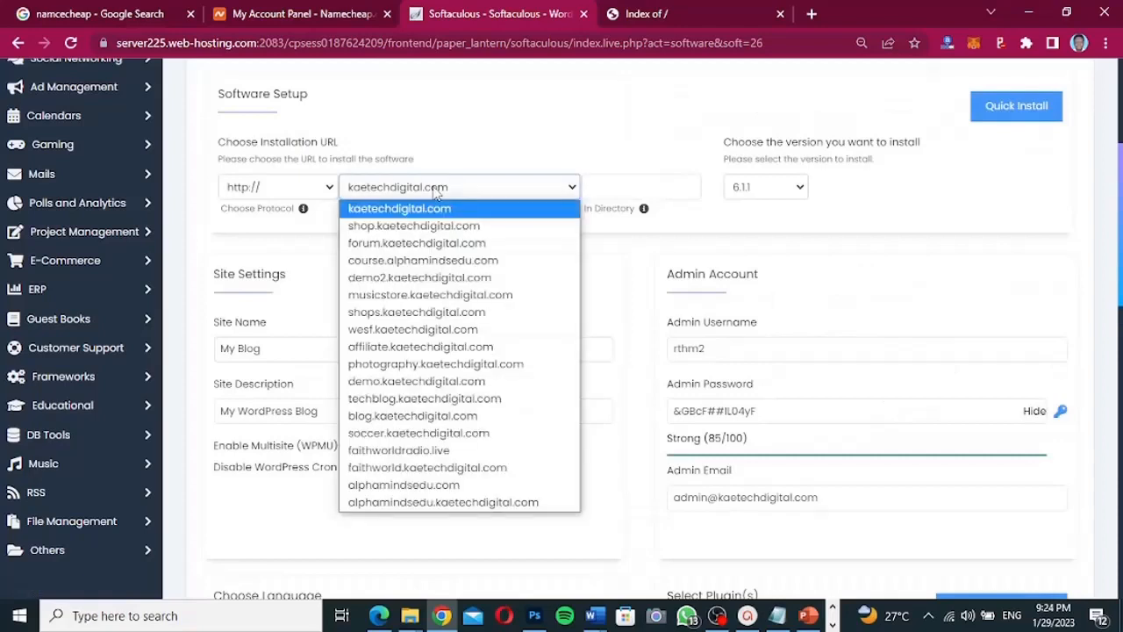
pyautogui.click(401, 228)
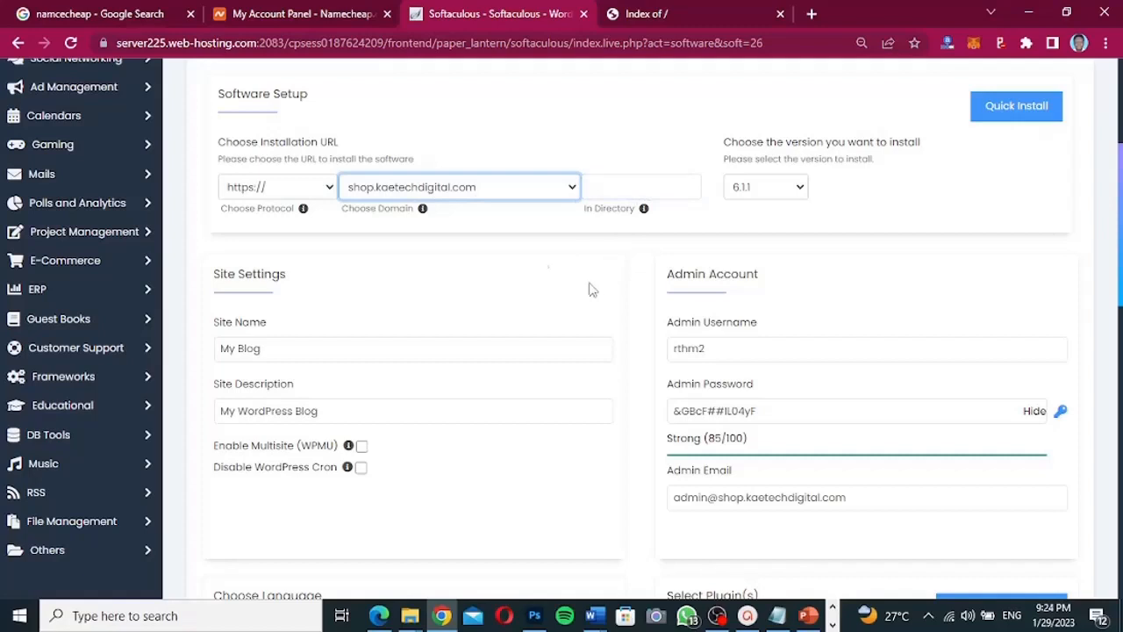
pyautogui.click(383, 234)
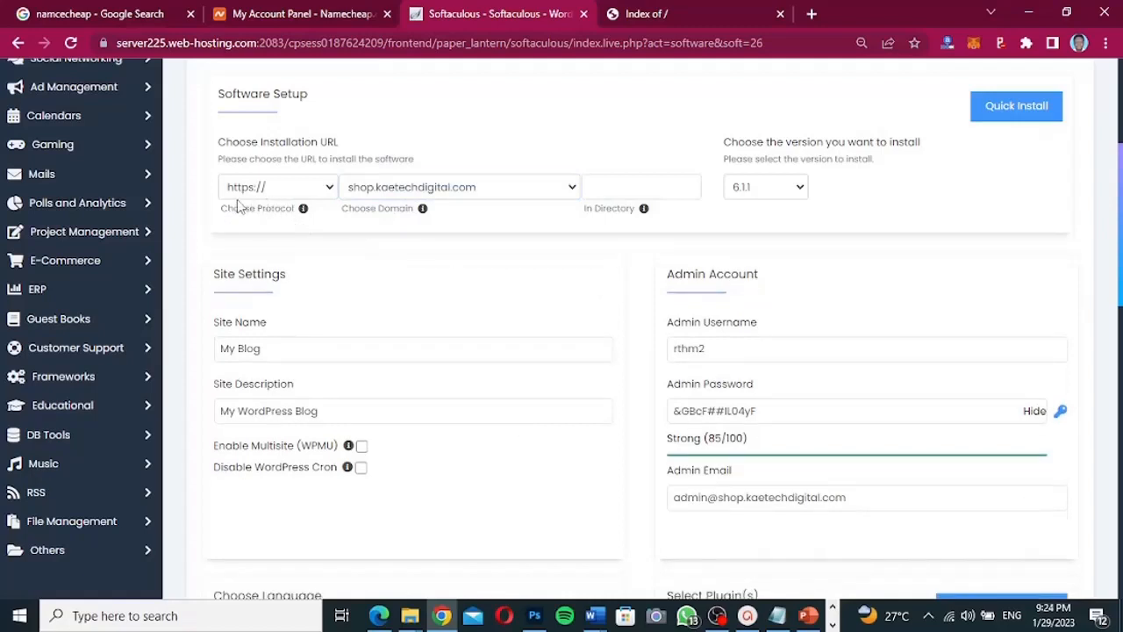
pyautogui.moveTo(303, 216)
pyautogui.scroll(-1, 522, 321)
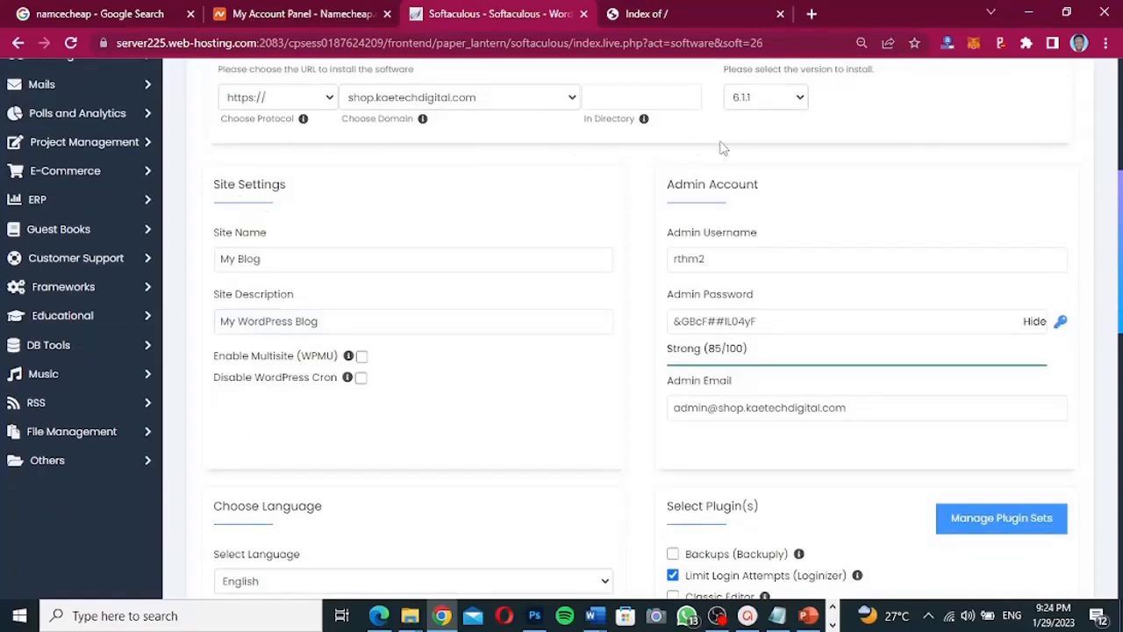
pyautogui.scroll(1, 721, 147)
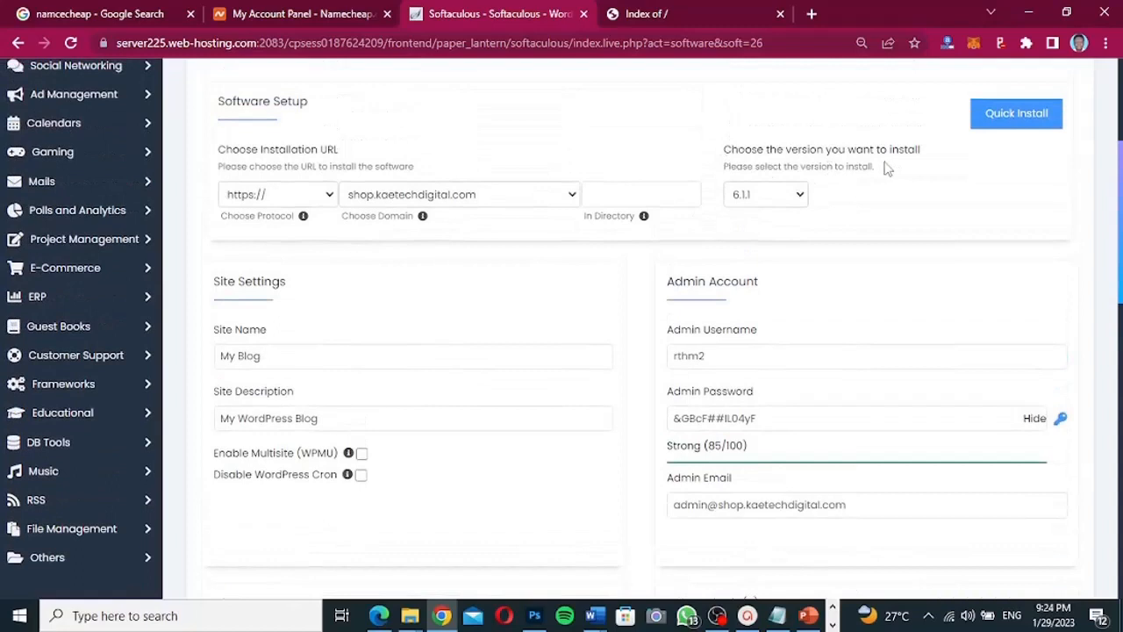
pyautogui.click(790, 195)
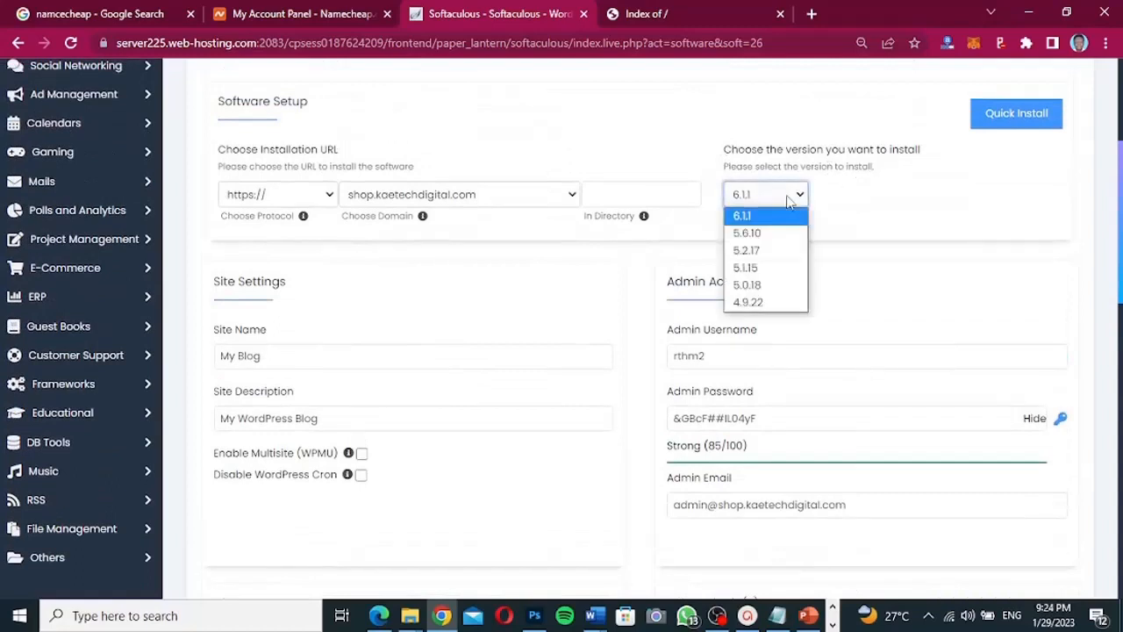
pyautogui.click(748, 216)
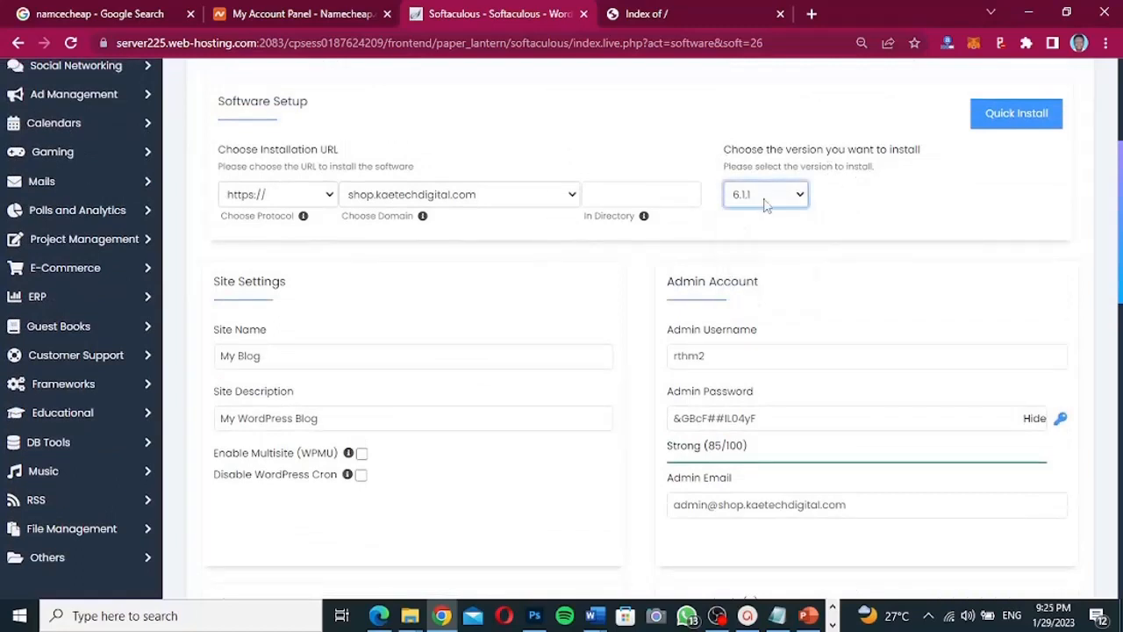
pyautogui.scroll(-2, 472, 303)
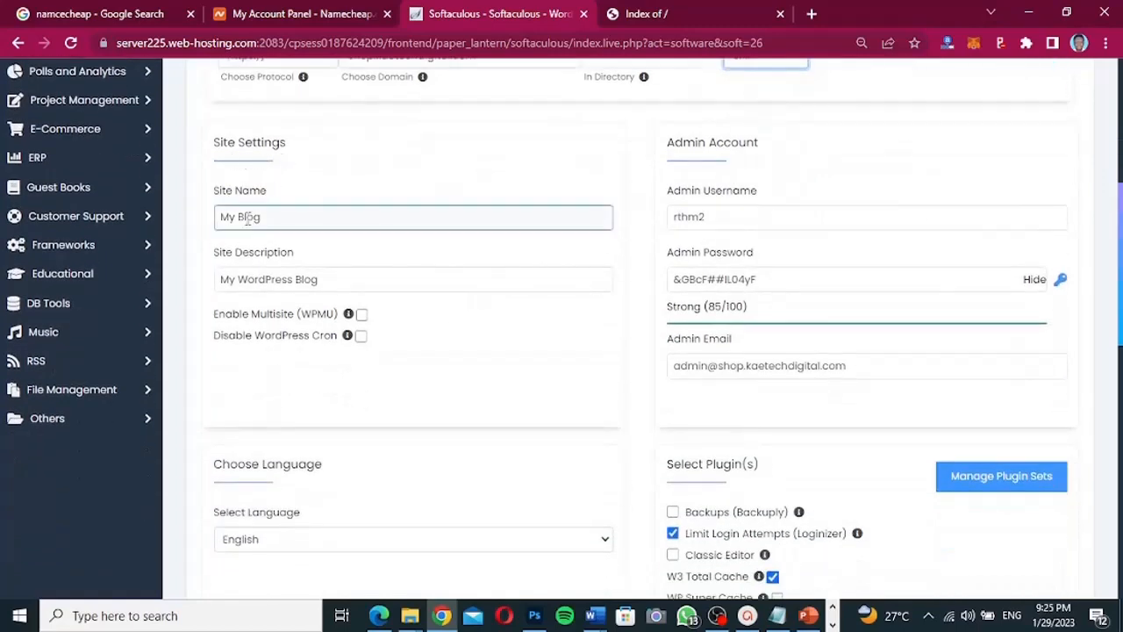
# Rename the site to 'Kaetech Shop' and enter a new admin username.
pyautogui.moveTo(267, 217); pyautogui.dragTo(175, 221)
pyautogui.write('Kaetech ')
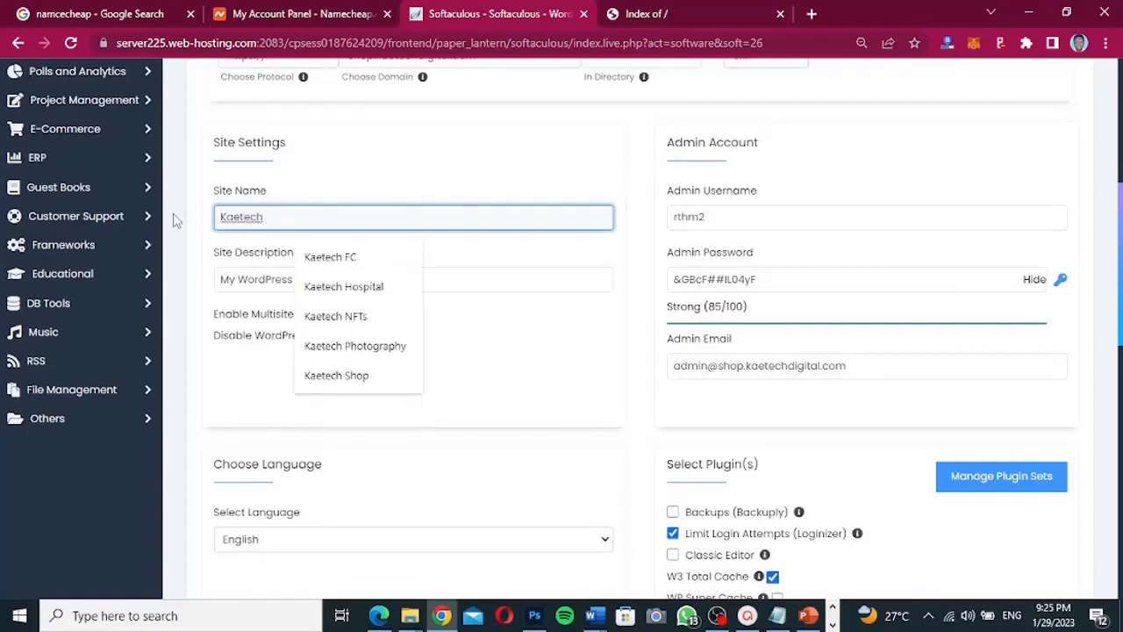
pyautogui.write('Sh')
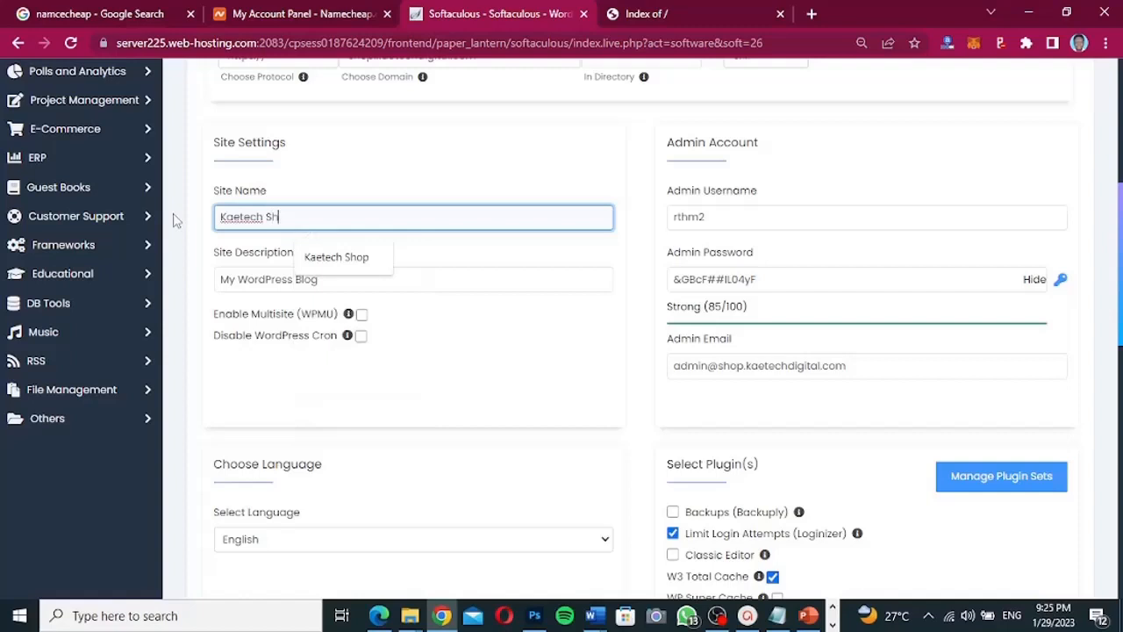
pyautogui.write('op')
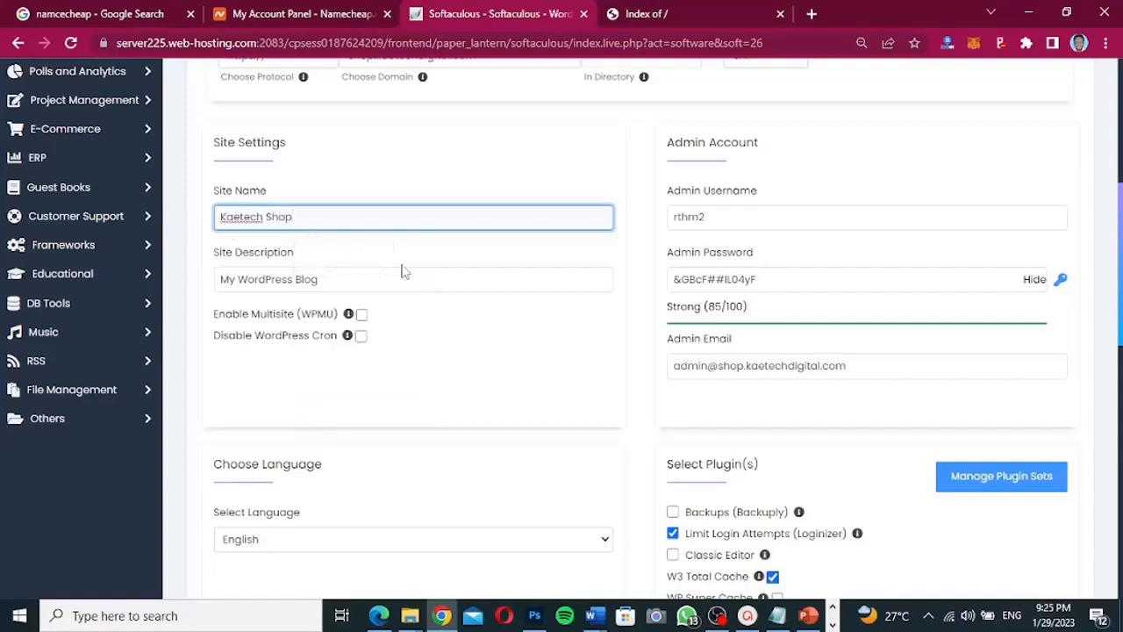
pyautogui.doubleClick(725, 213)
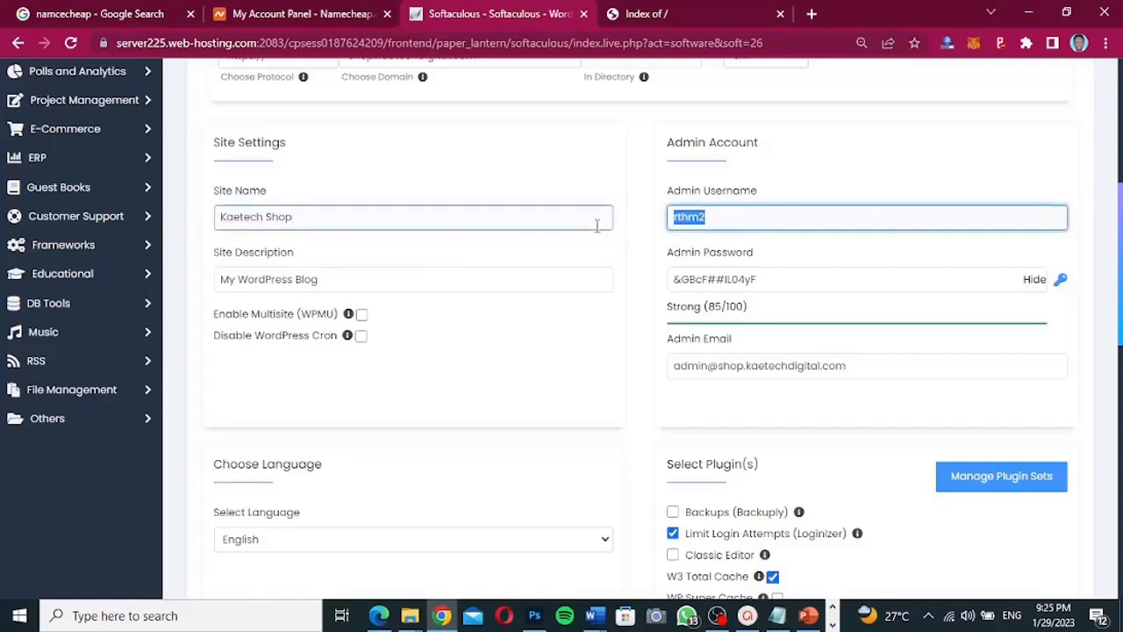
pyautogui.write('Kaetech')
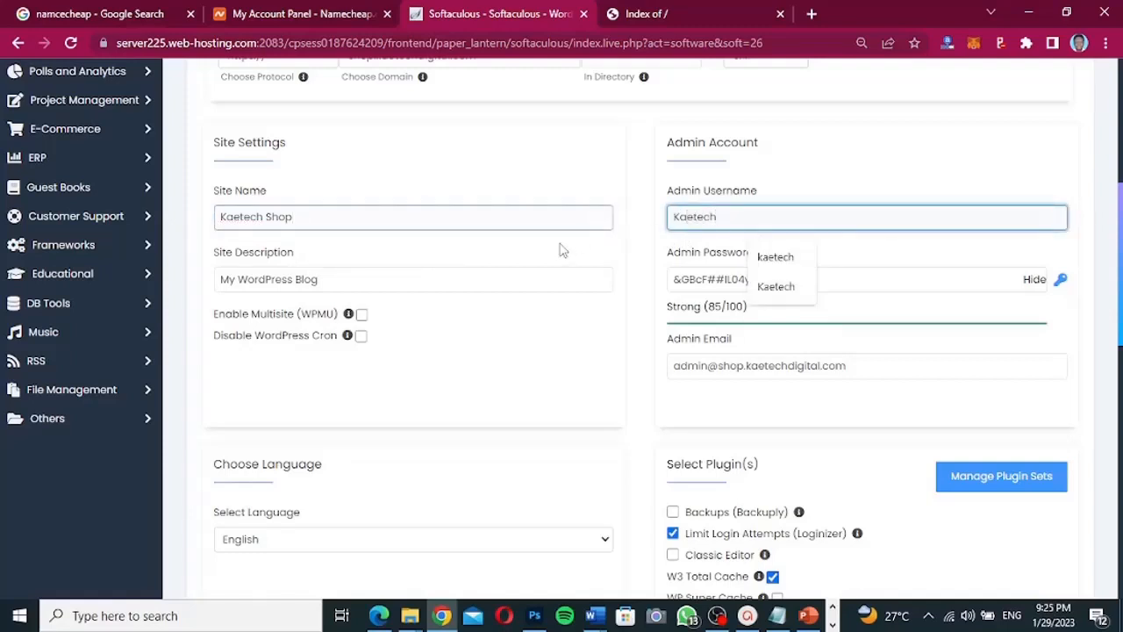
pyautogui.click(628, 248)
# Set the site description to 'Get Everything thing' and type a new admin password.
pyautogui.click(301, 274)
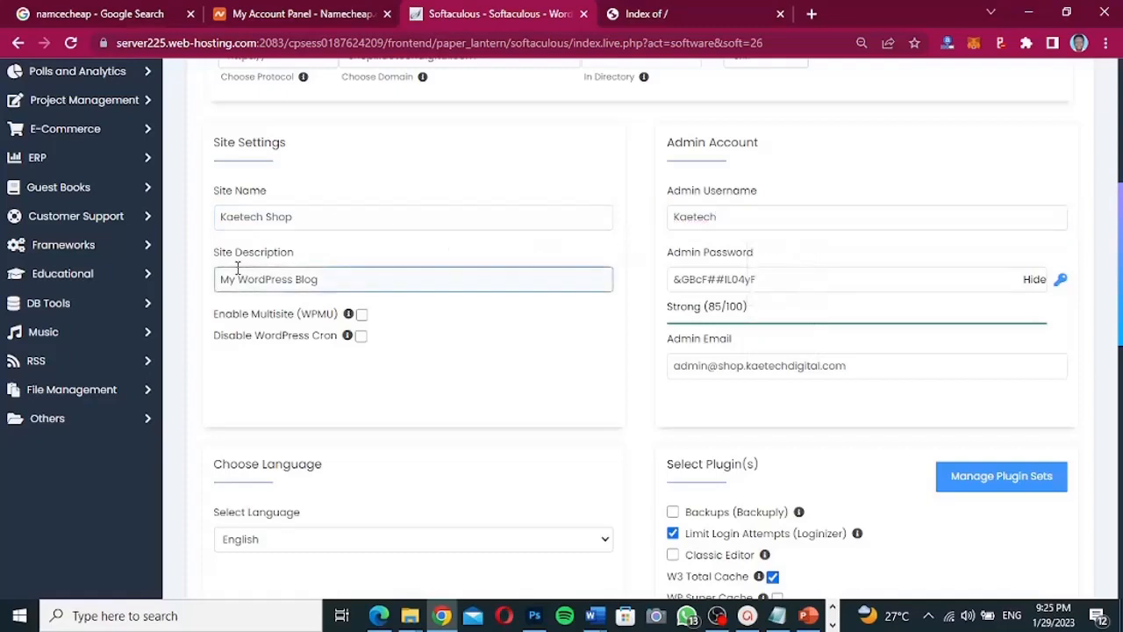
pyautogui.moveTo(358, 286); pyautogui.dragTo(152, 260)
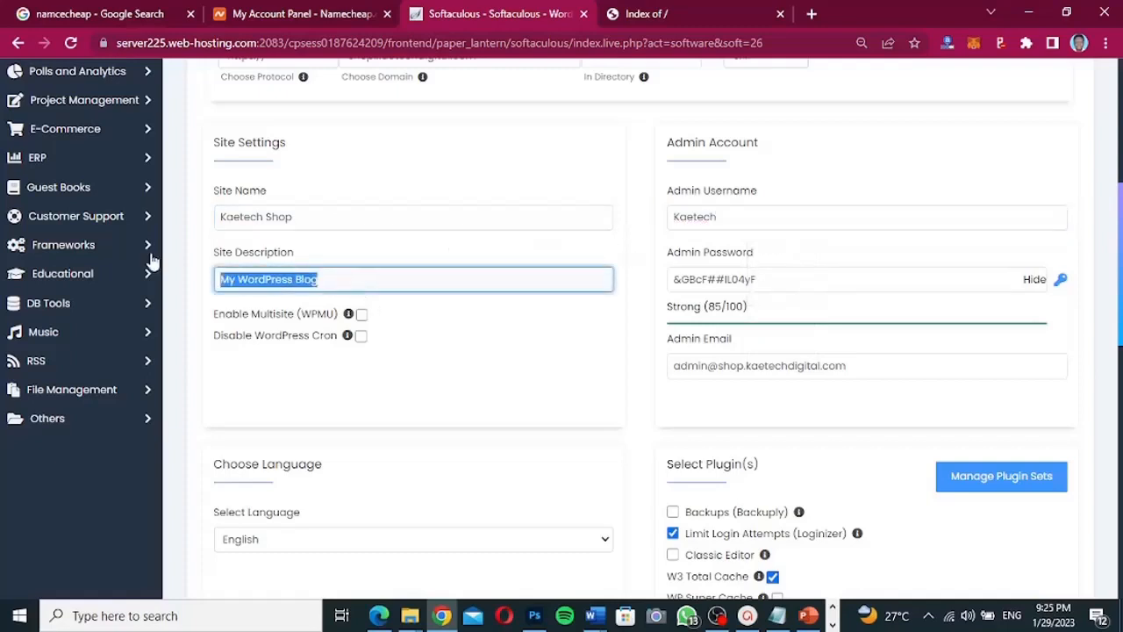
pyautogui.write('Get E')
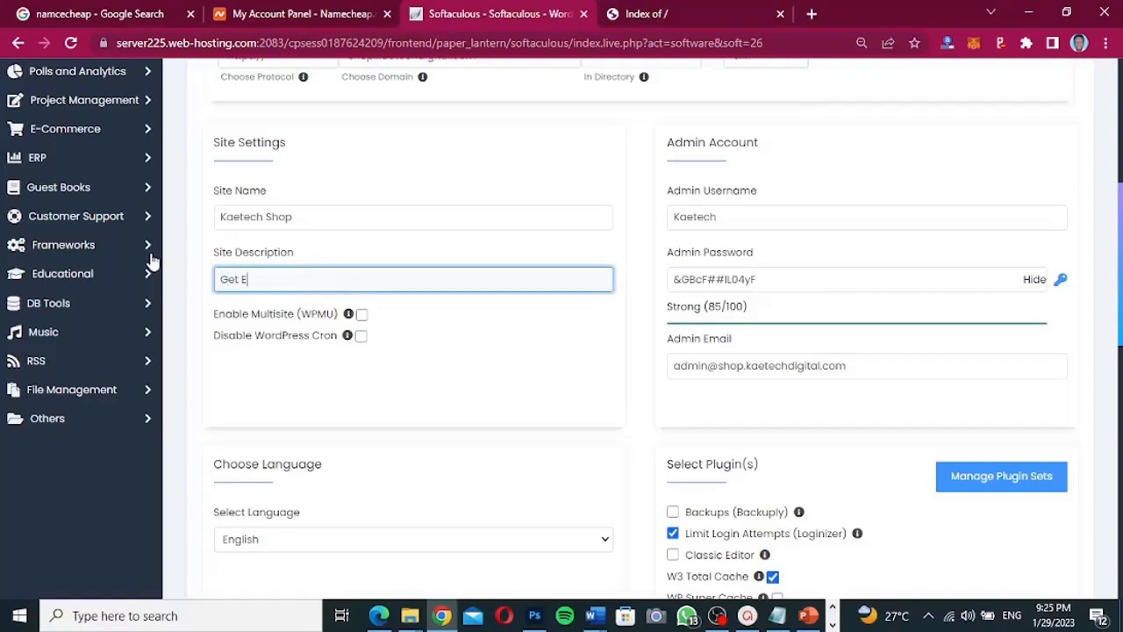
pyautogui.write('verything thing')
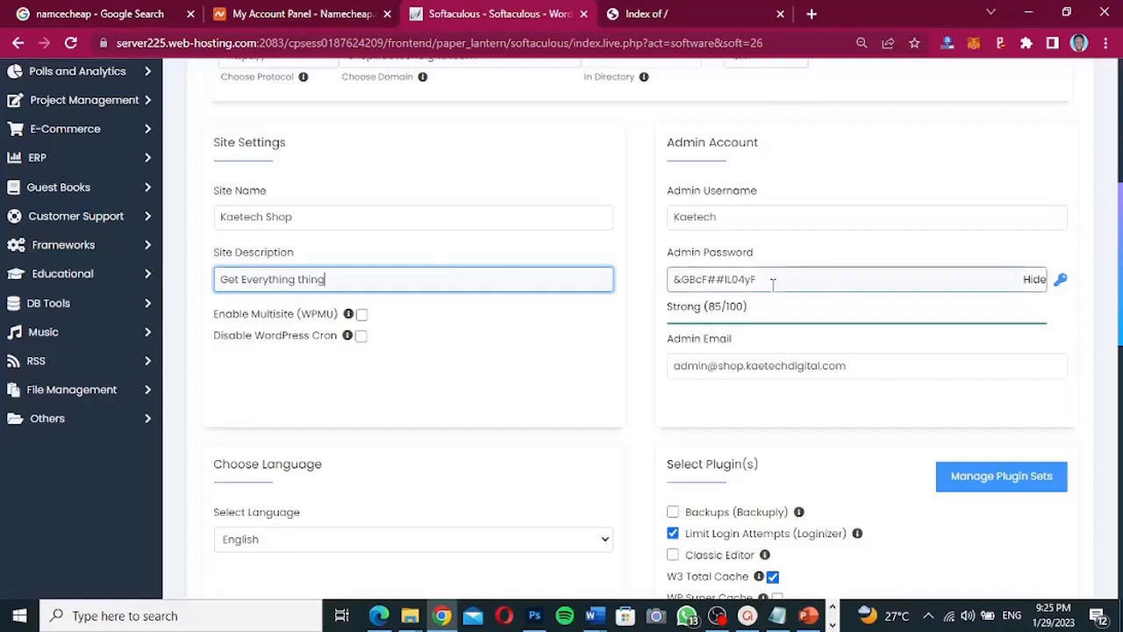
pyautogui.moveTo(772, 283); pyautogui.dragTo(577, 273)
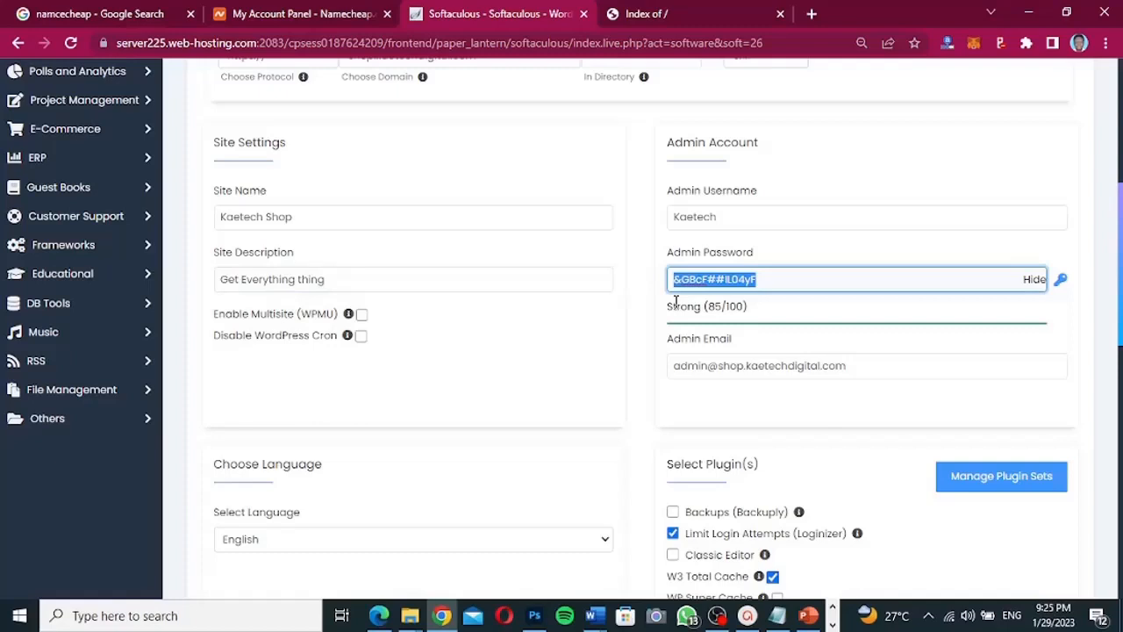
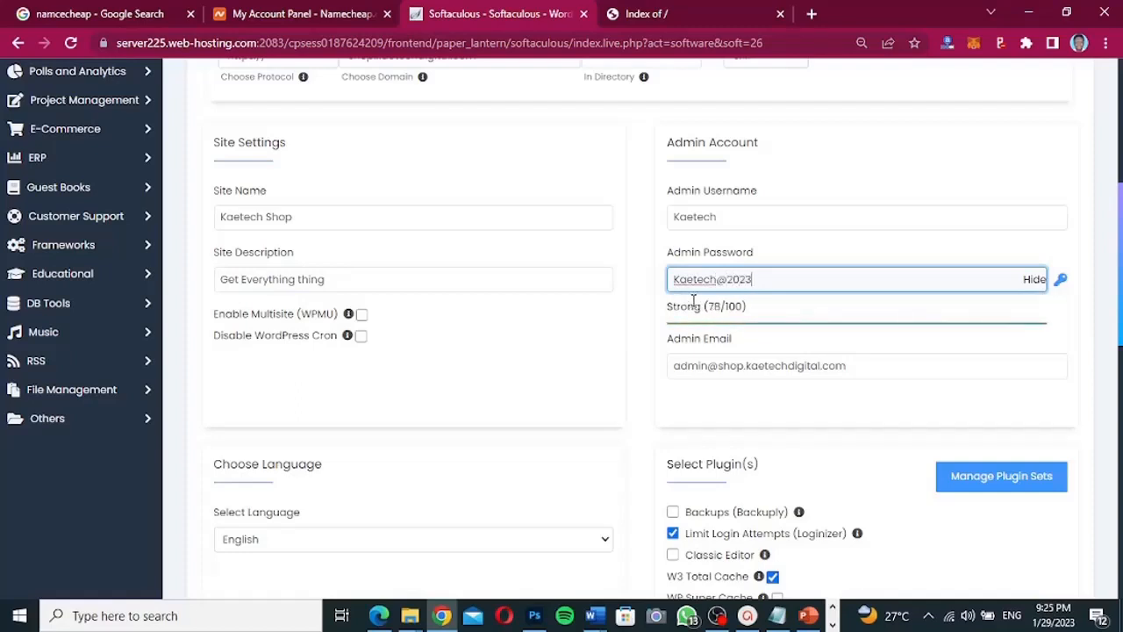
pyautogui.click(645, 295)
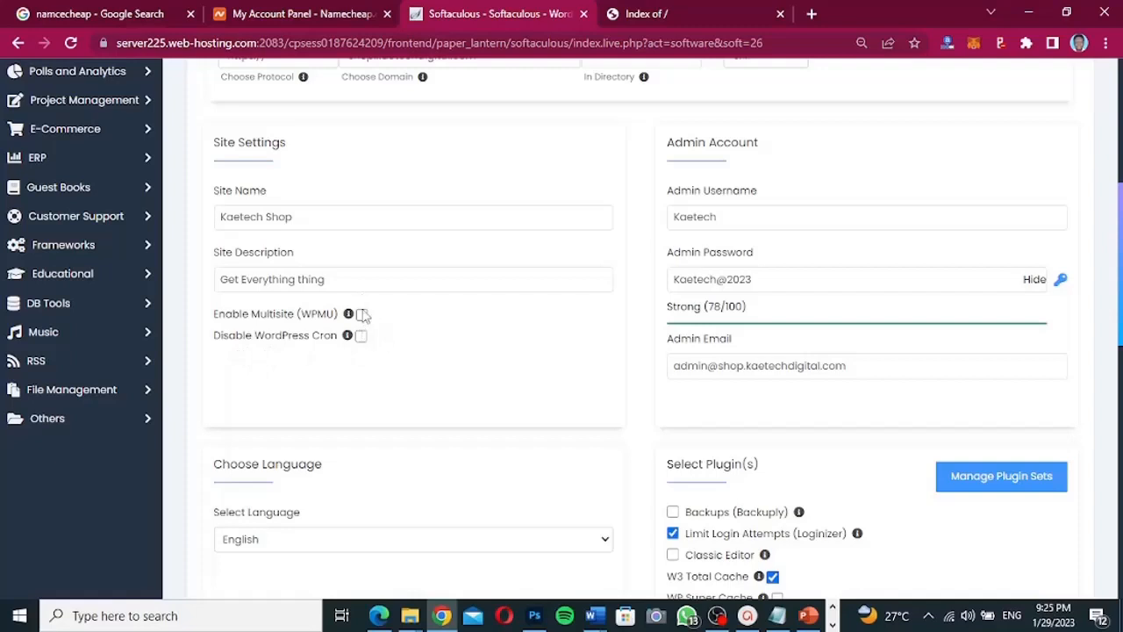
pyautogui.click(812, 369)
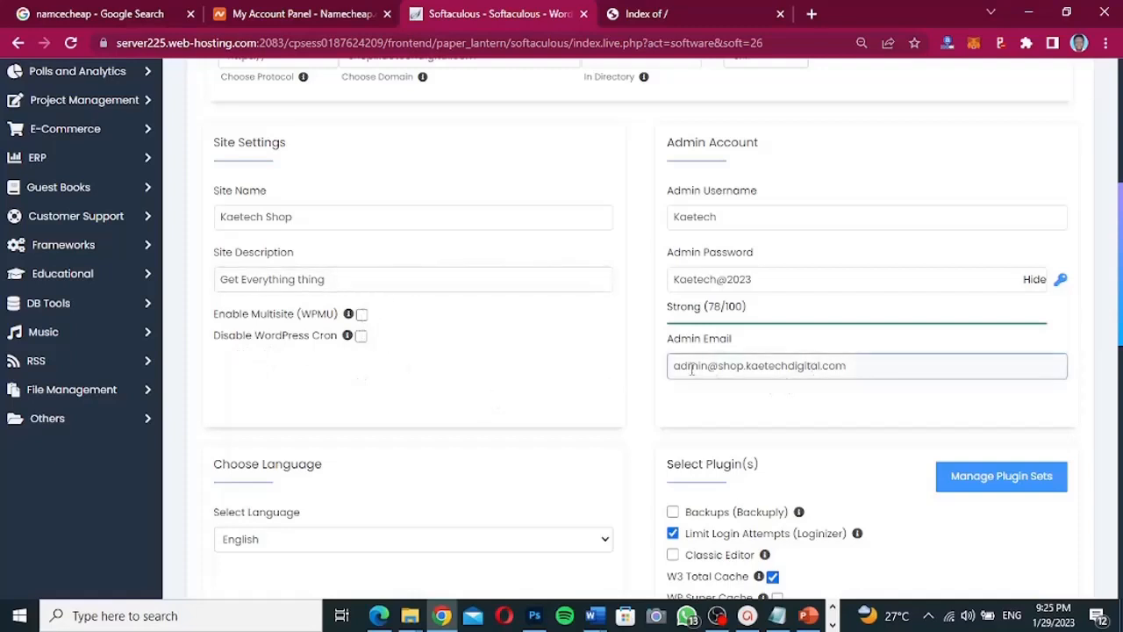
pyautogui.click(741, 367)
pyautogui.moveTo(744, 367); pyautogui.dragTo(667, 371)
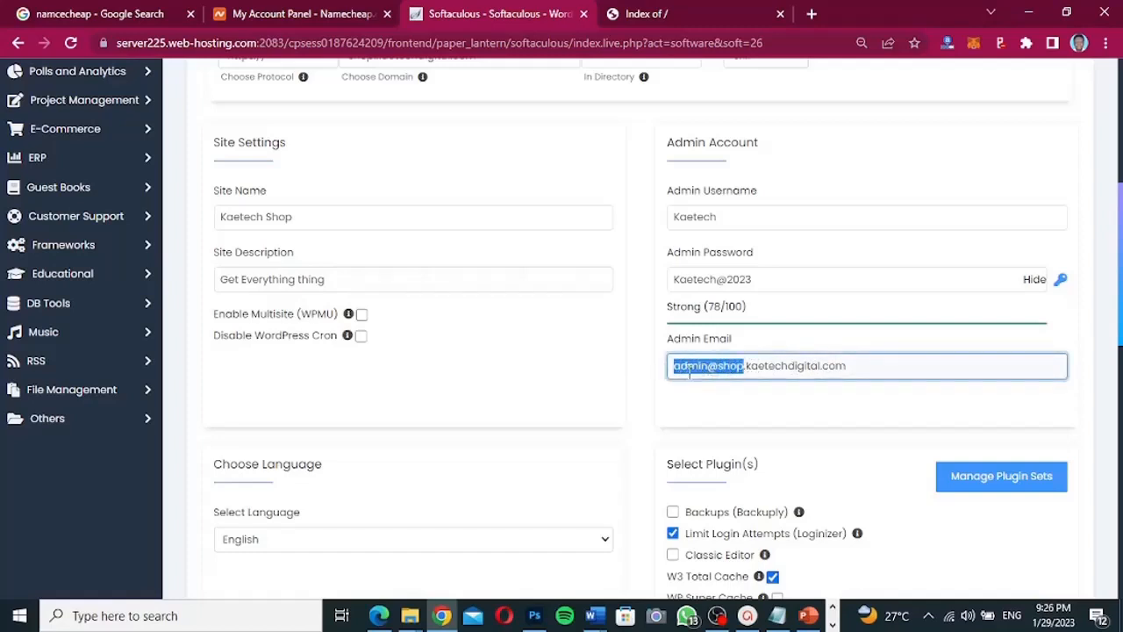
pyautogui.moveTo(708, 366); pyautogui.dragTo(620, 374)
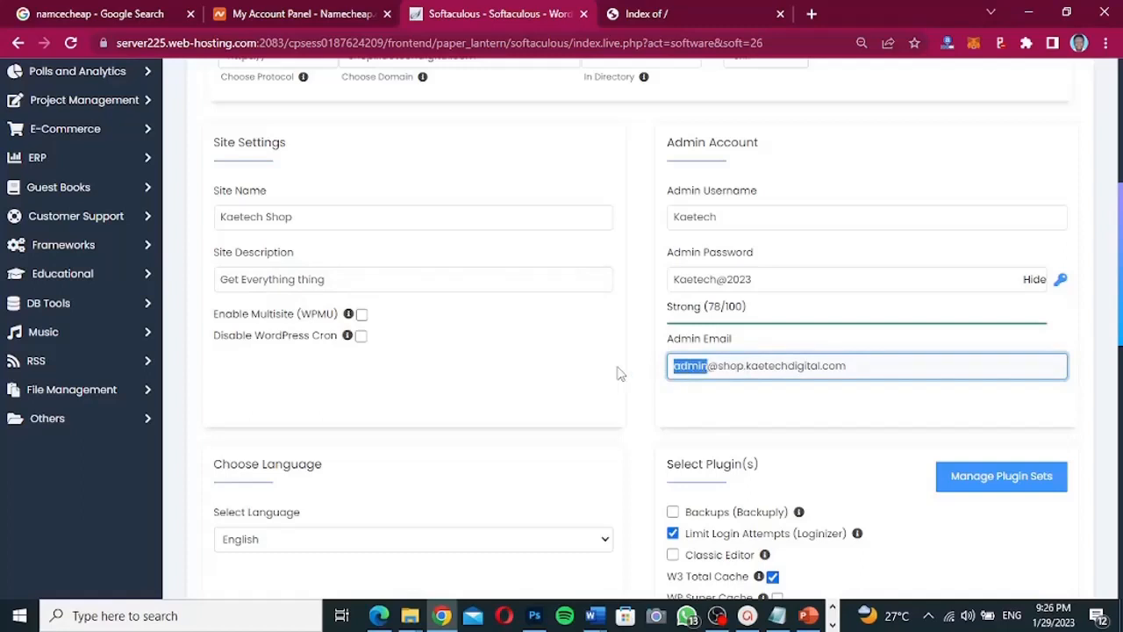
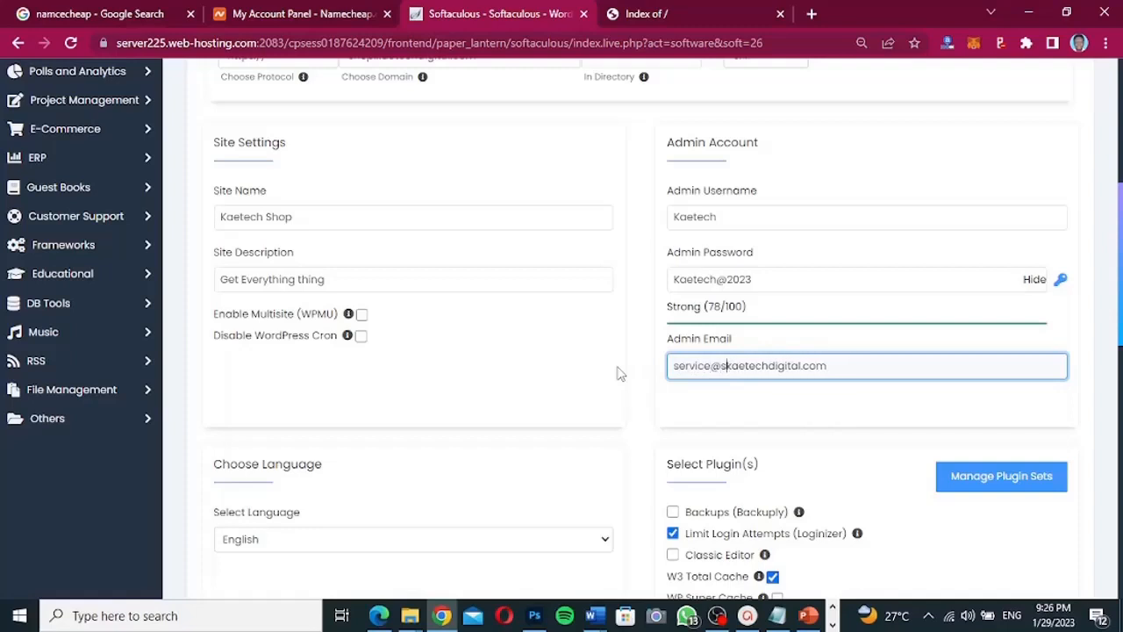
pyautogui.tripleClick(801, 373)
pyautogui.hotkey('ctrl', 'c')
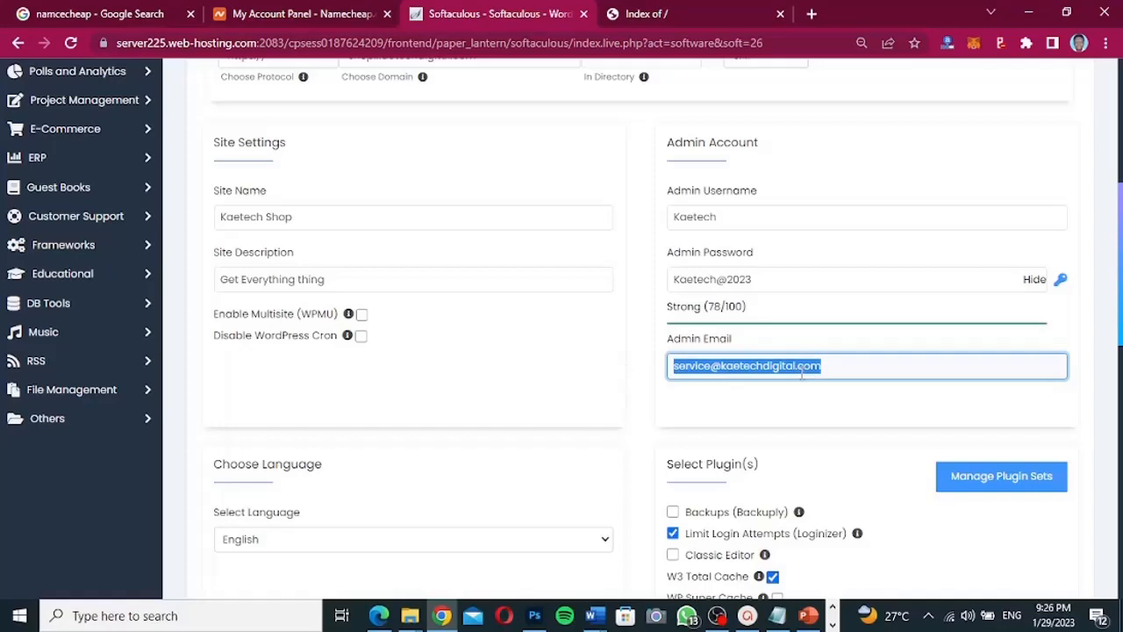
pyautogui.click(835, 393)
# Keep English as the site language and untick the Limit Login Attempts (Loginizer) plugin.
pyautogui.scroll(-2, 908, 436)
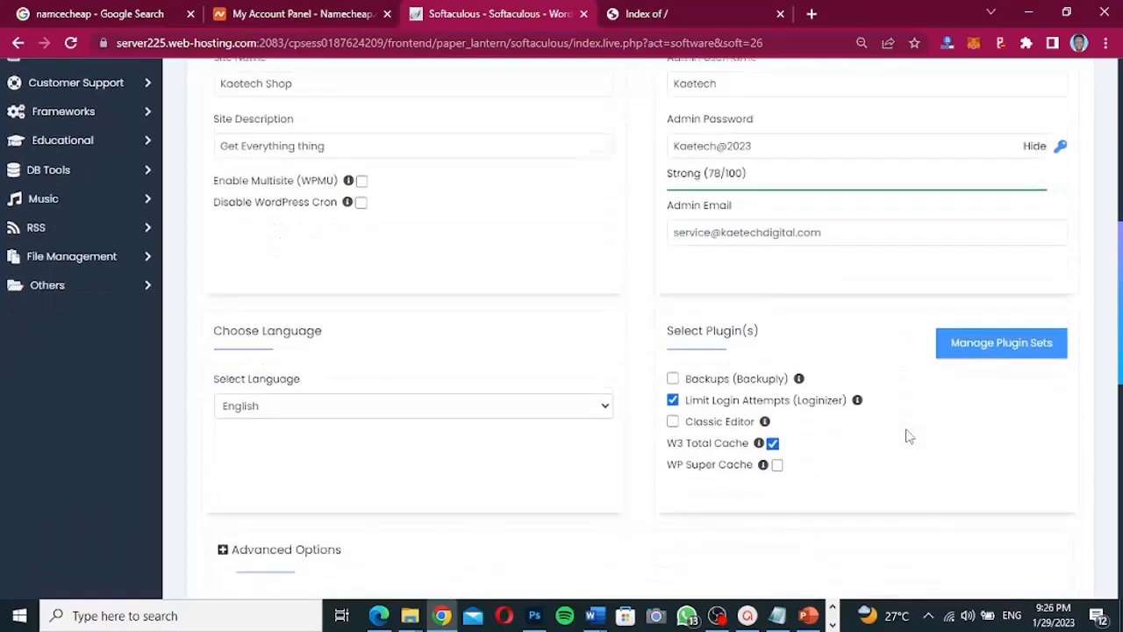
pyautogui.scroll(-2, 908, 436)
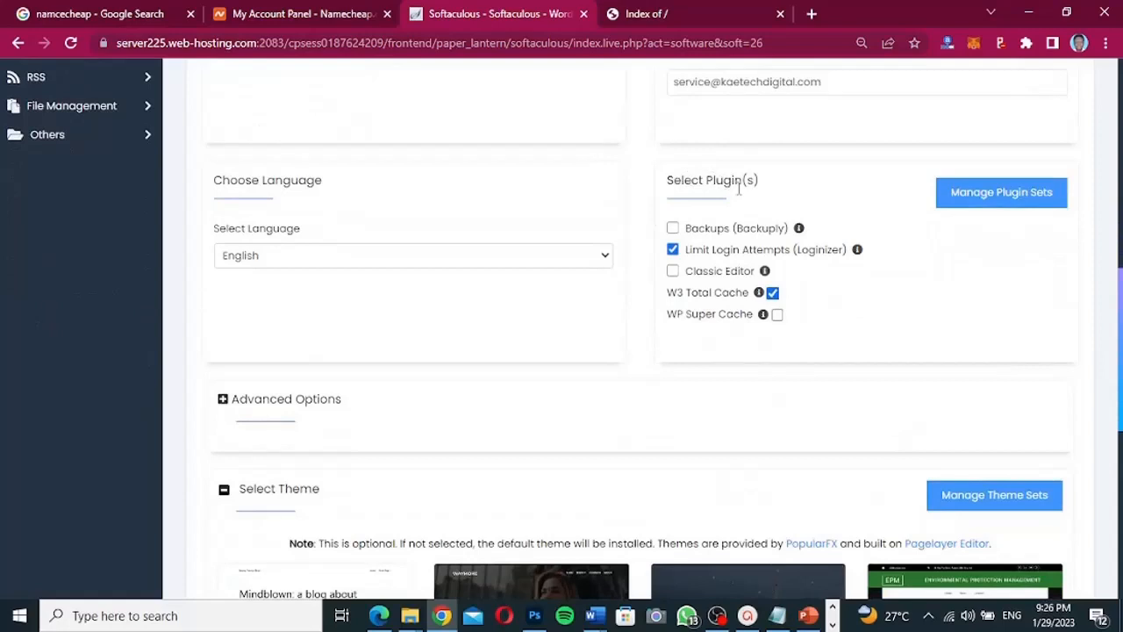
pyautogui.click(519, 255)
pyautogui.click(519, 255)
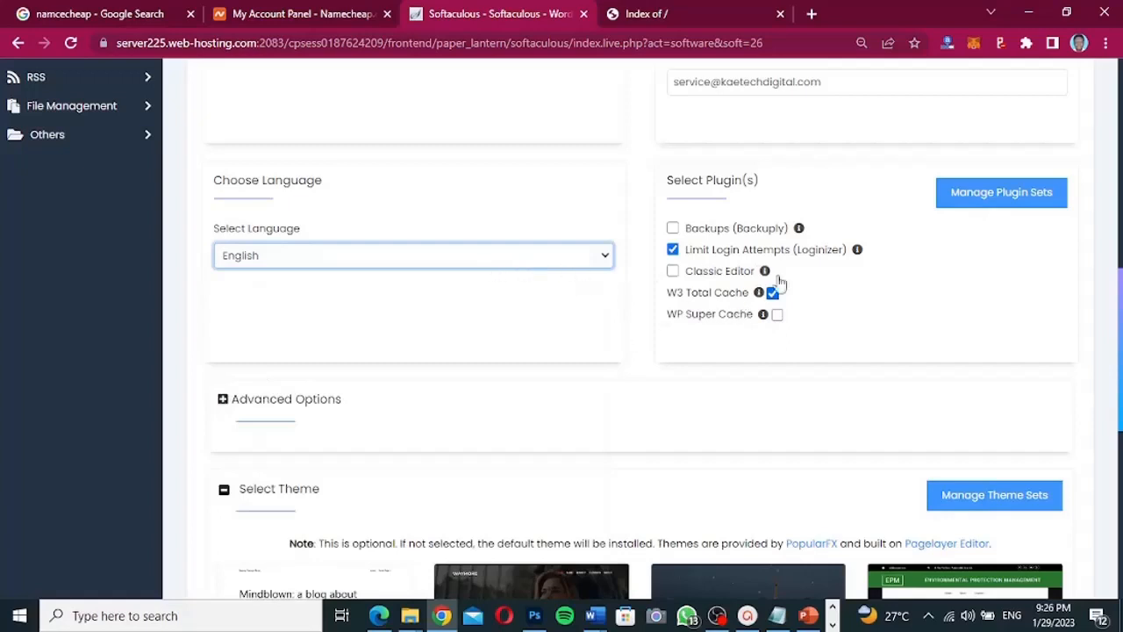
pyautogui.click(673, 250)
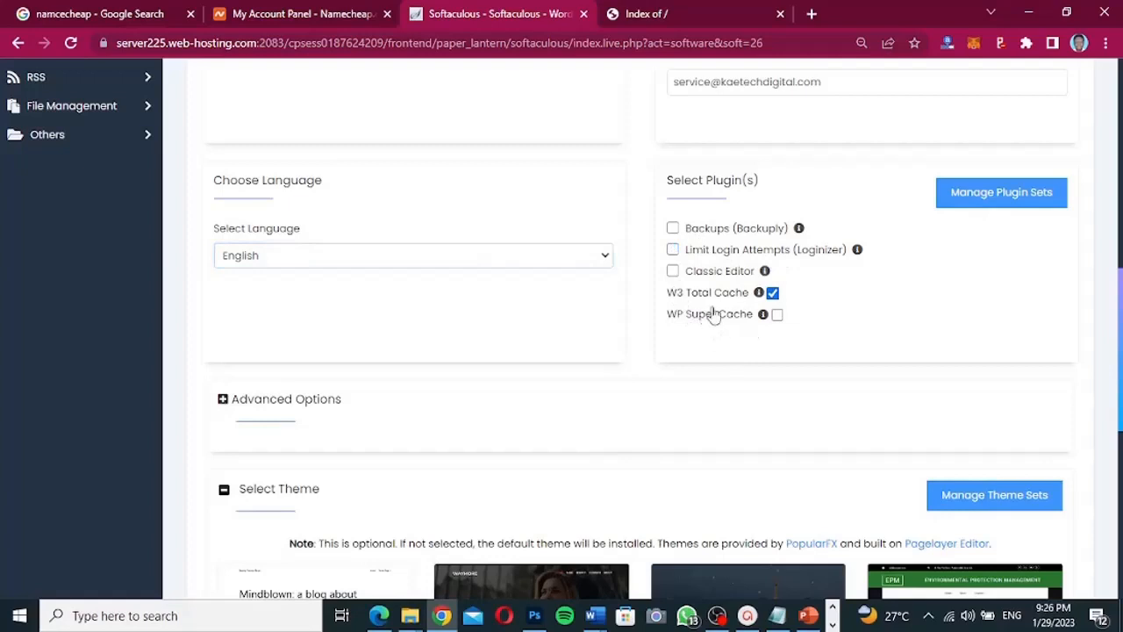
# Fill the 'Email installation details to' field with the saved admin address.
pyautogui.scroll(-1, 830, 348)
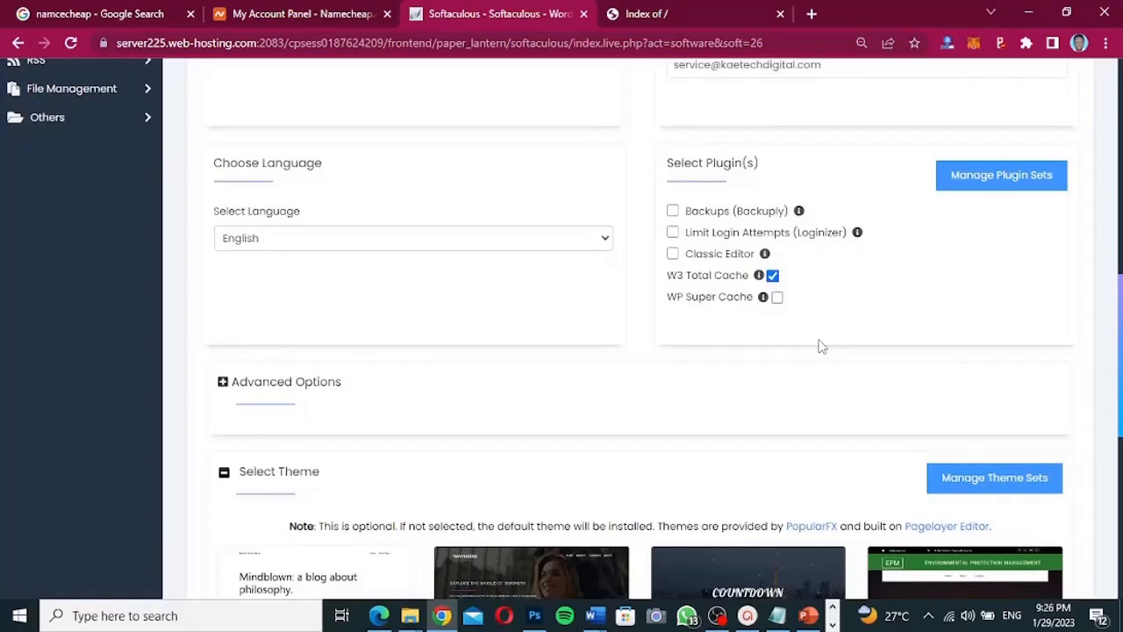
pyautogui.scroll(-3, 820, 347)
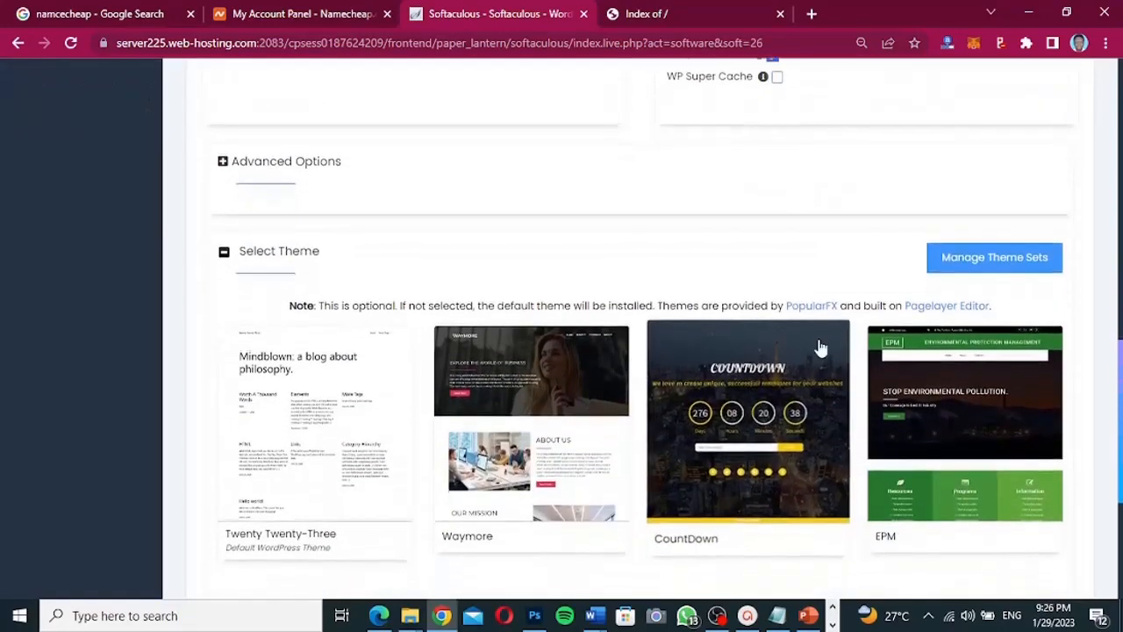
pyautogui.scroll(-3, 820, 347)
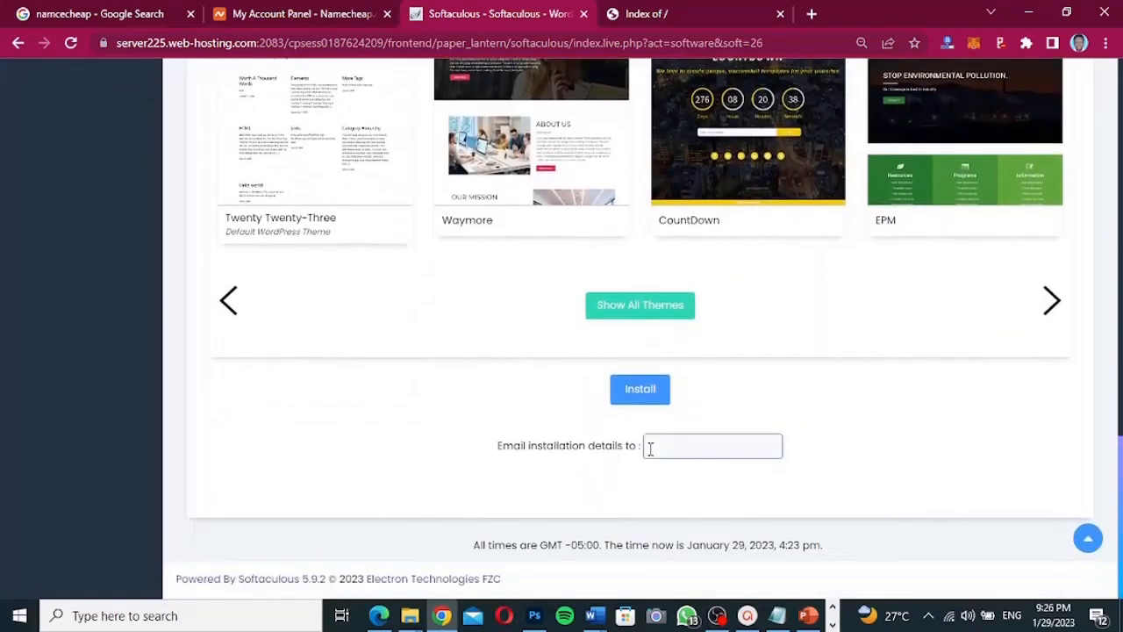
pyautogui.click(686, 450)
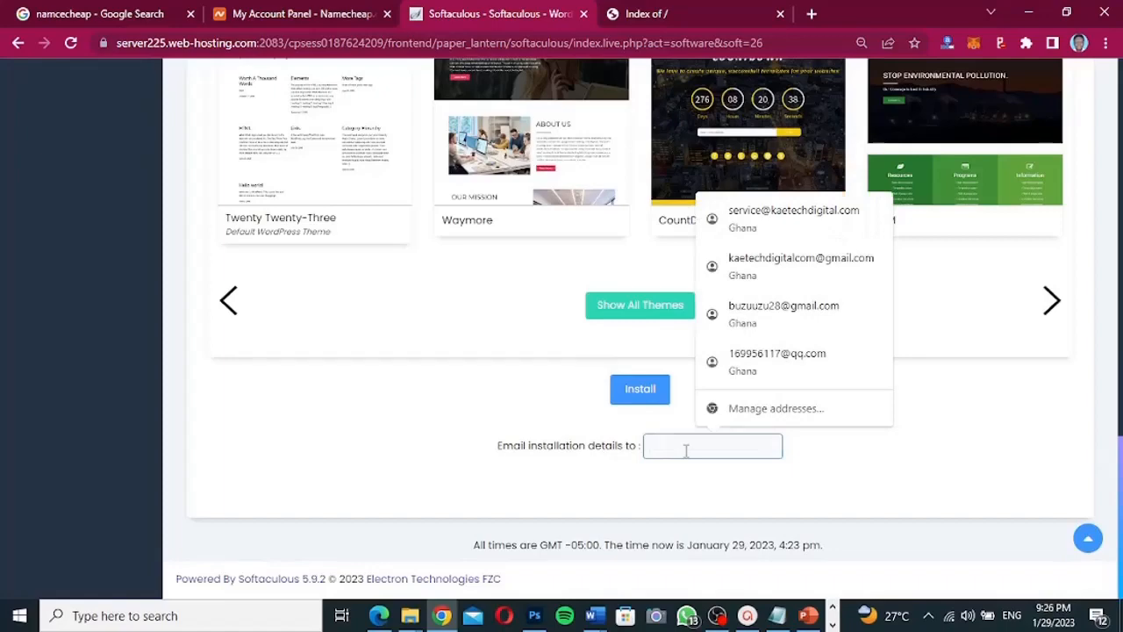
pyautogui.hotkey('ctrl', 'v')
pyautogui.click(821, 425)
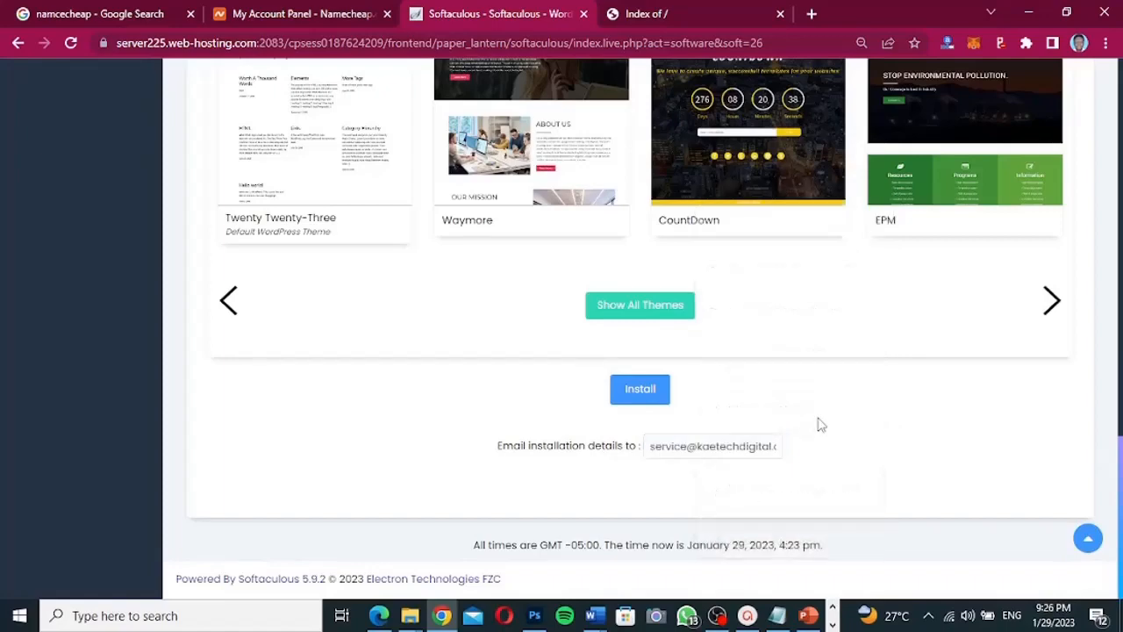
pyautogui.scroll(3, 821, 426)
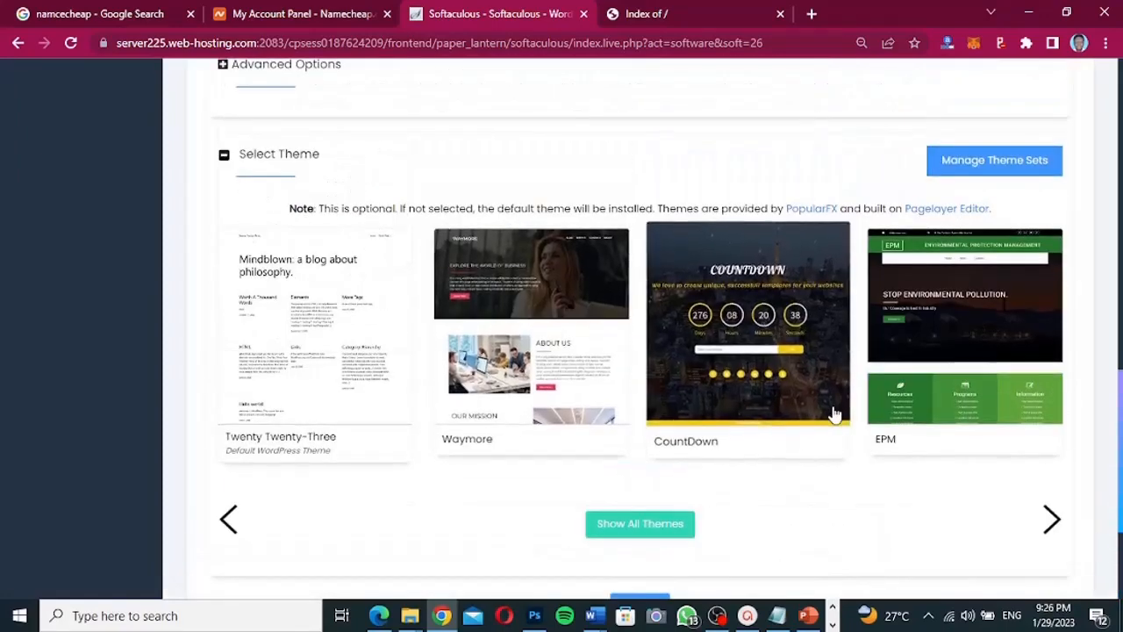
pyautogui.scroll(-2, 834, 413)
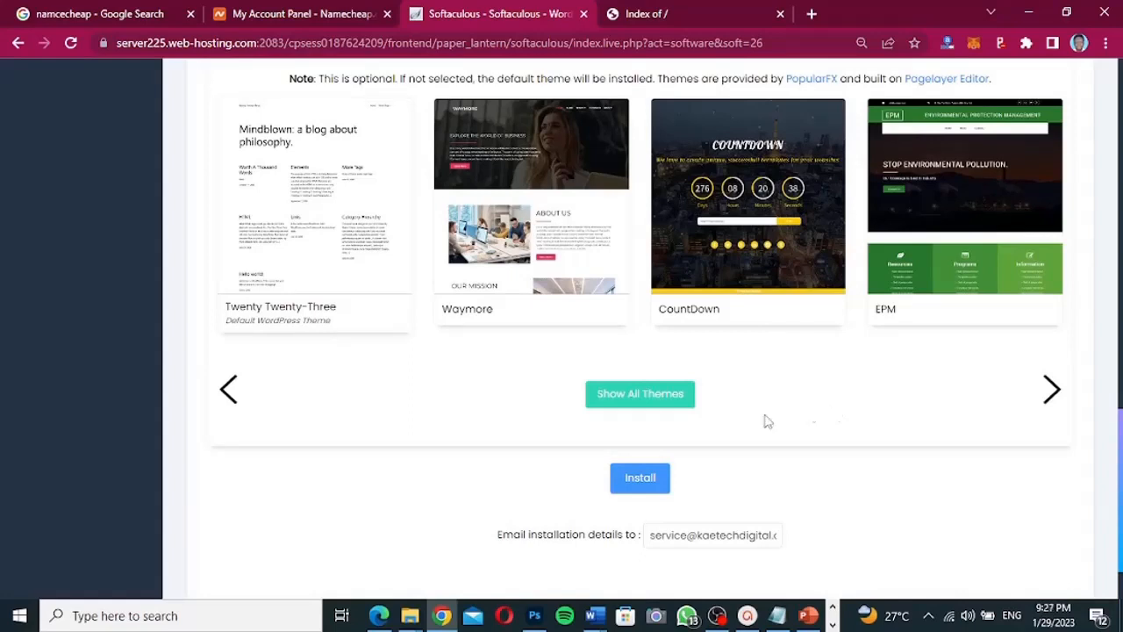
# After the install is rejected for a weak password, append two characters to reach 91/100 strength.
pyautogui.click(633, 489)
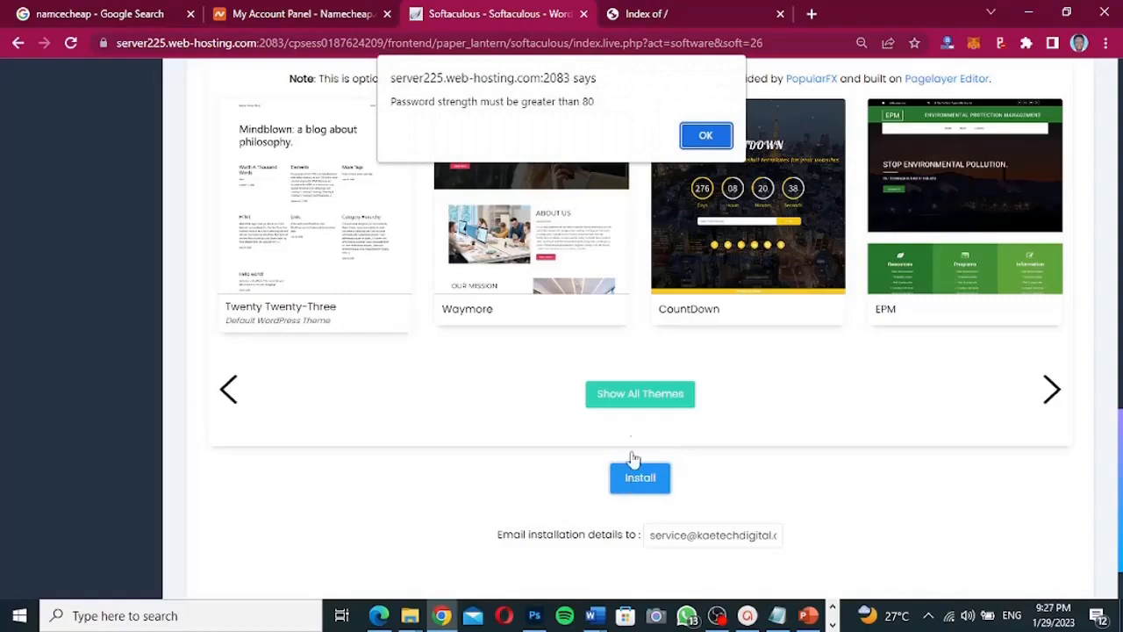
pyautogui.click(705, 135)
pyautogui.scroll(8, 708, 141)
pyautogui.scroll(-6, 709, 140)
pyautogui.scroll(1, 710, 153)
pyautogui.scroll(3, 710, 153)
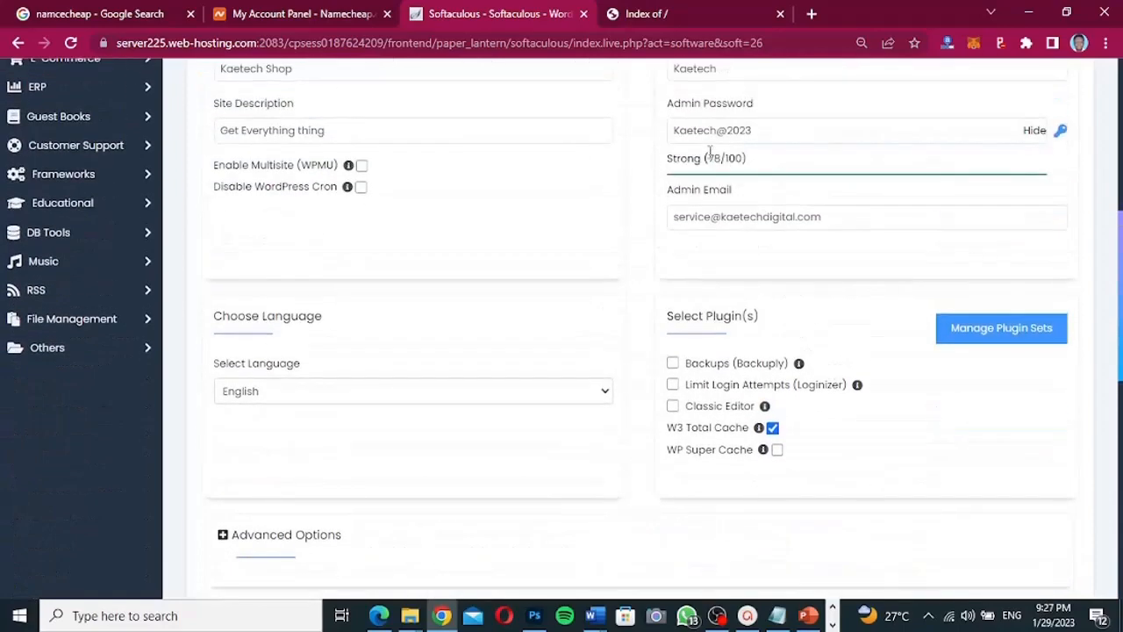
pyautogui.click(721, 210)
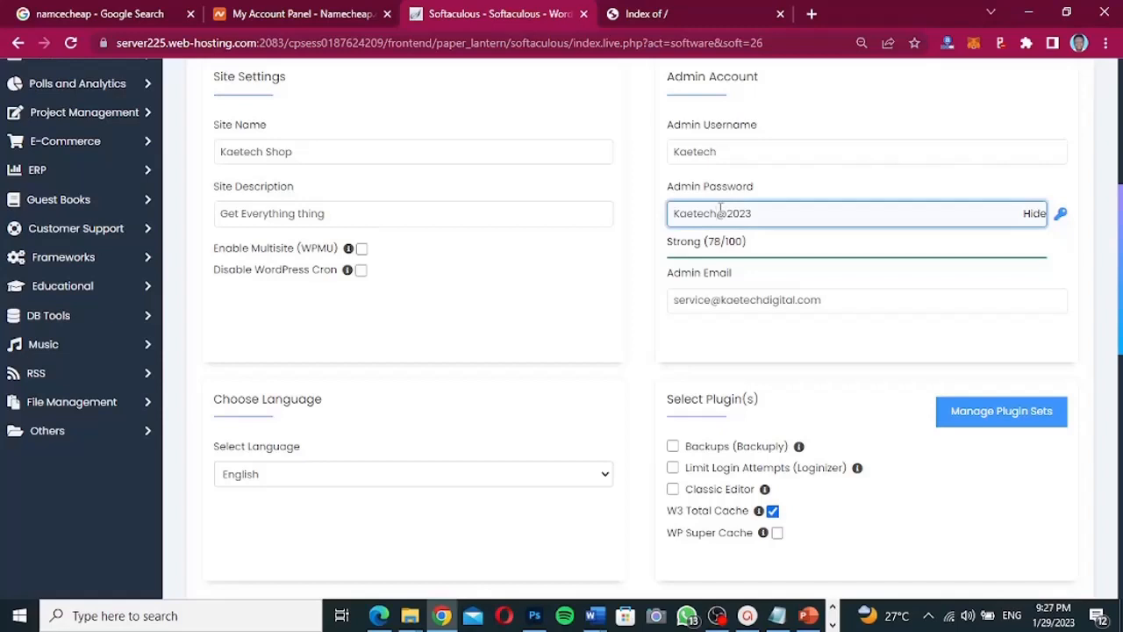
pyautogui.write('KD')
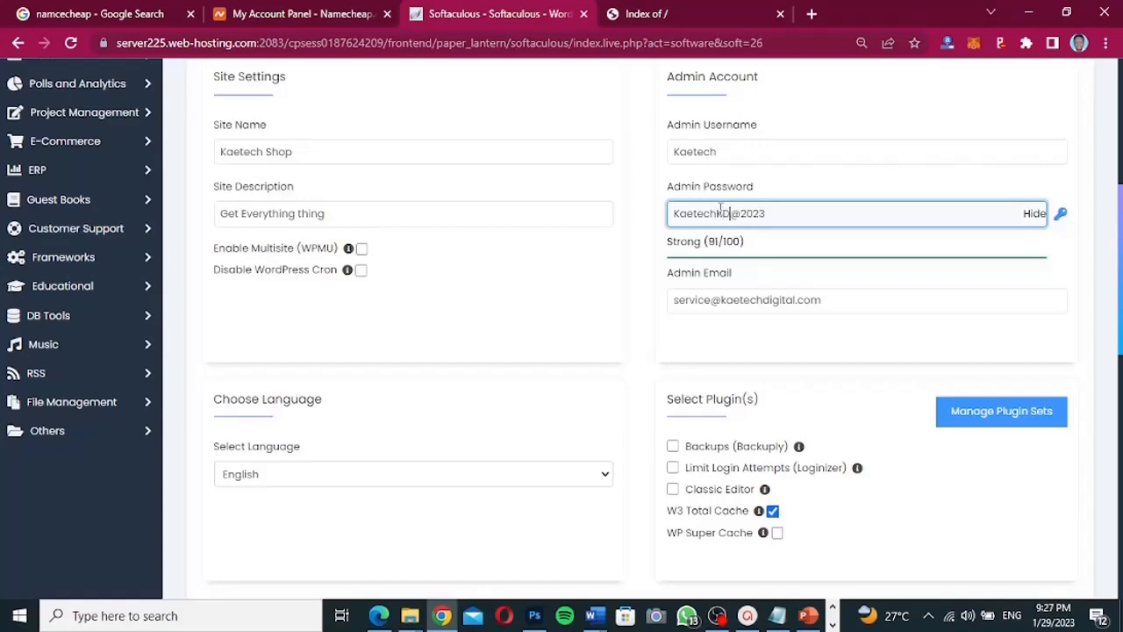
pyautogui.click(798, 342)
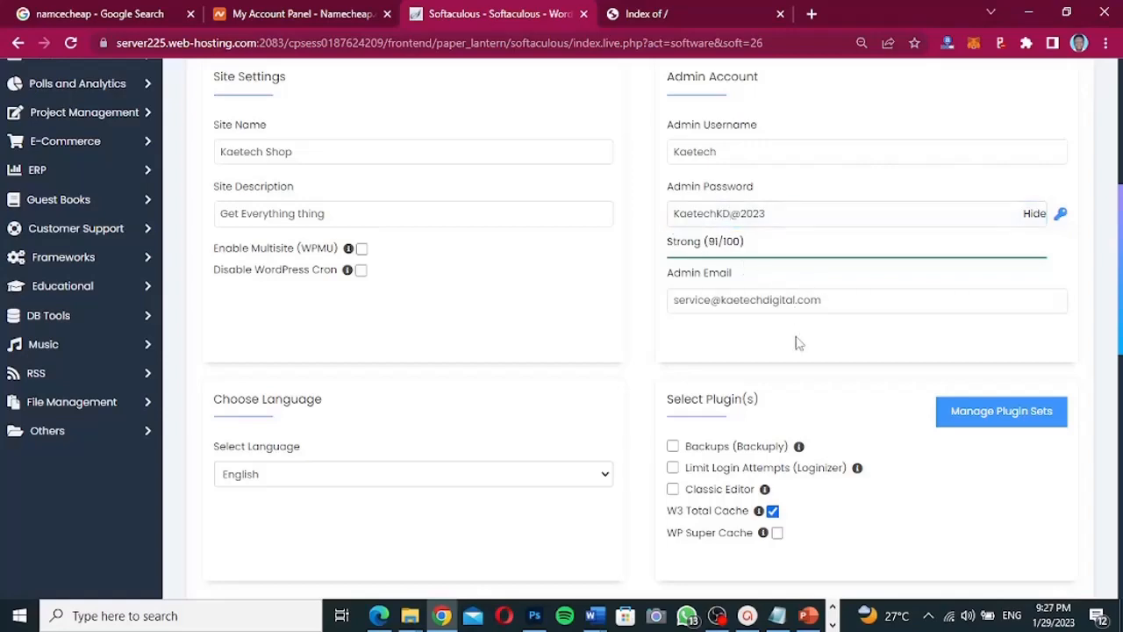
pyautogui.scroll(-10, 798, 342)
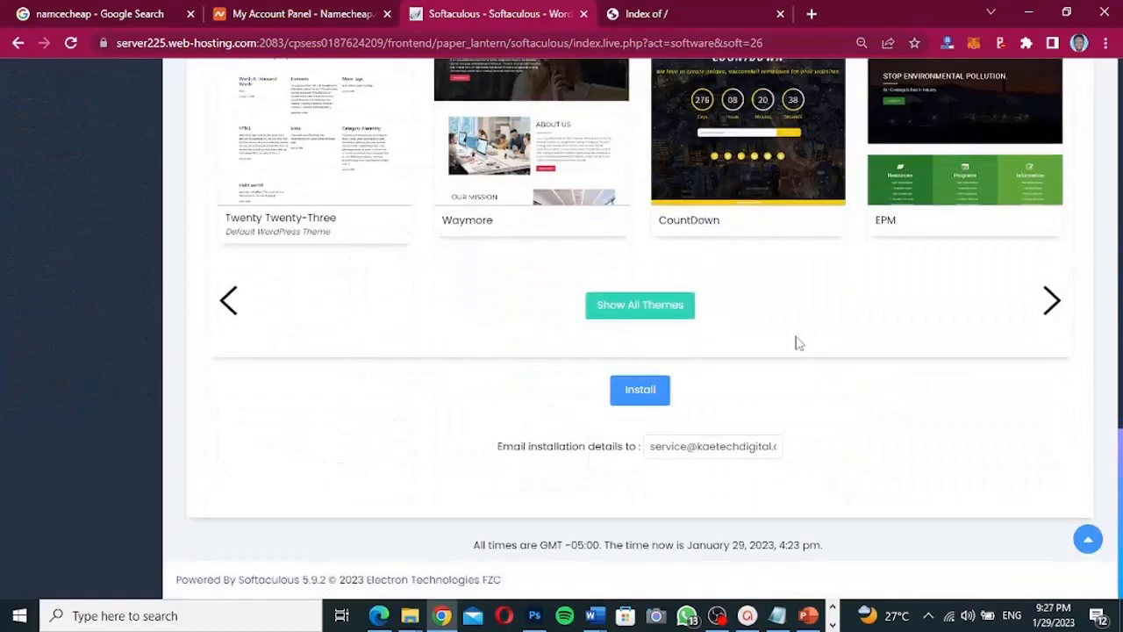
# Run the WordPress install for shop.kaetechdigital.com and open the new live site in a new tab.
pyautogui.click(660, 389)
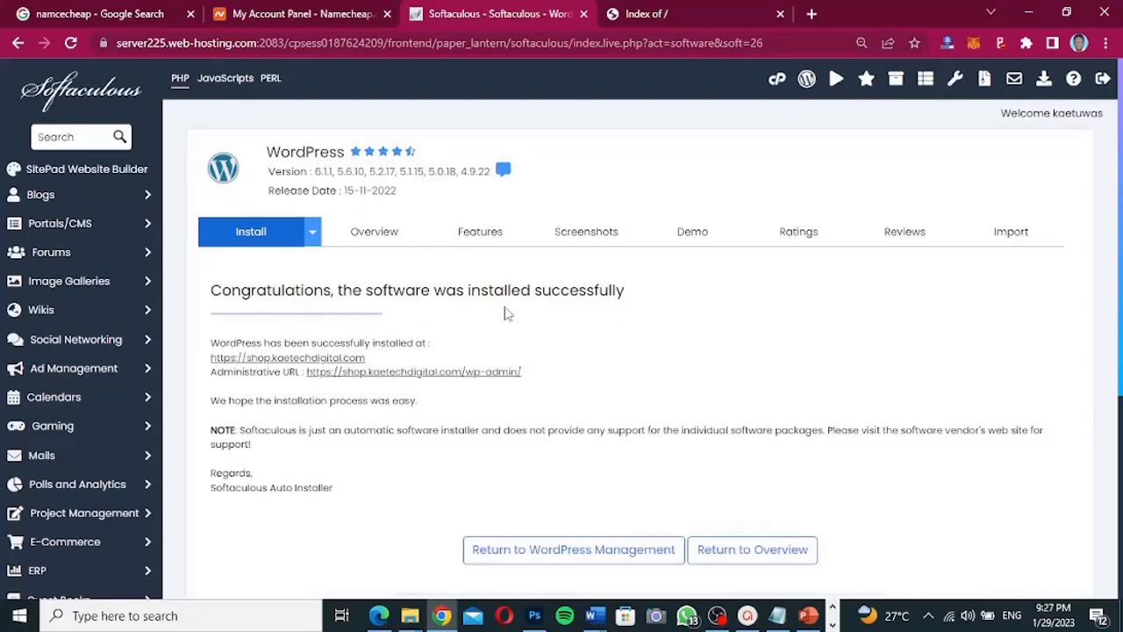
pyautogui.scroll(-1, 504, 313)
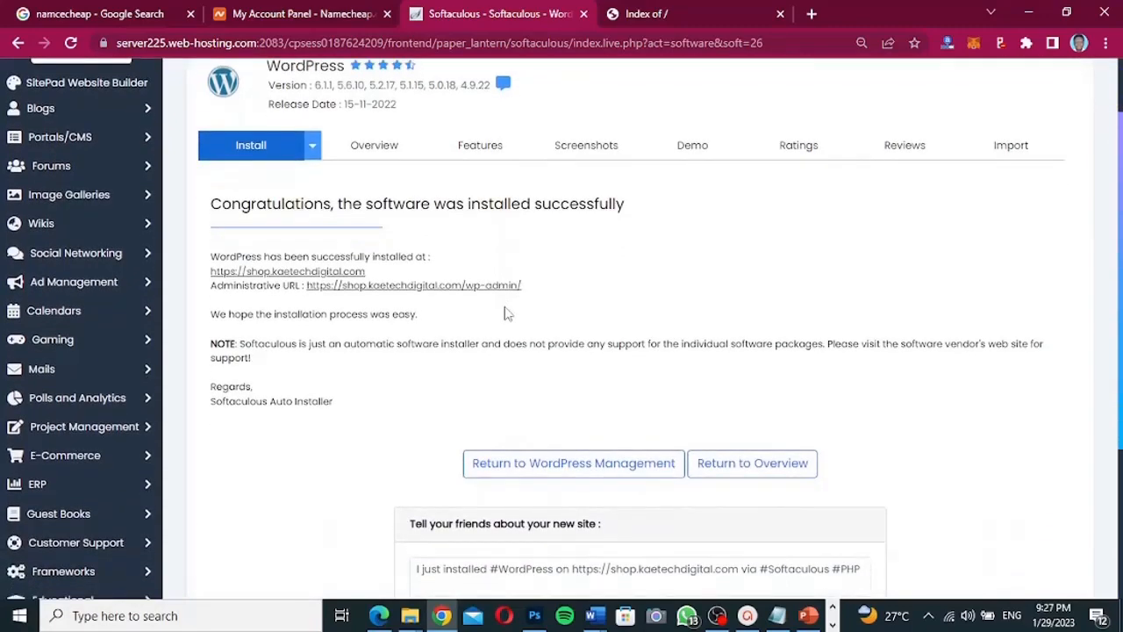
pyautogui.click(290, 272)
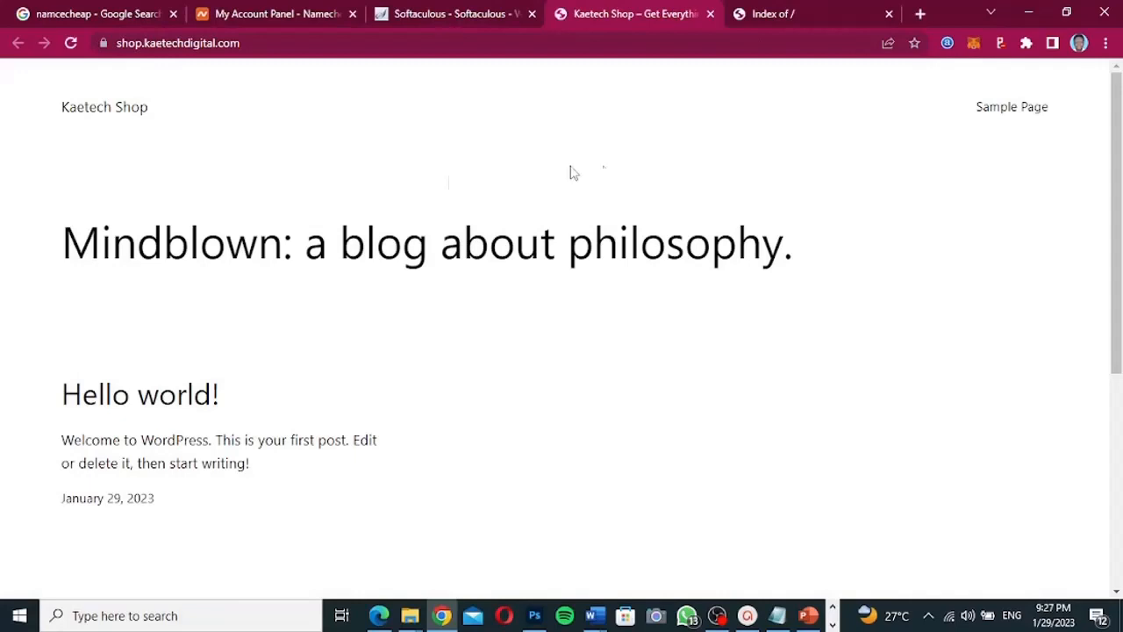
# Reload the old 'Index of /' tab so it shows the new Kaetech Shop homepage.
pyautogui.scroll(-4, 509, 366)
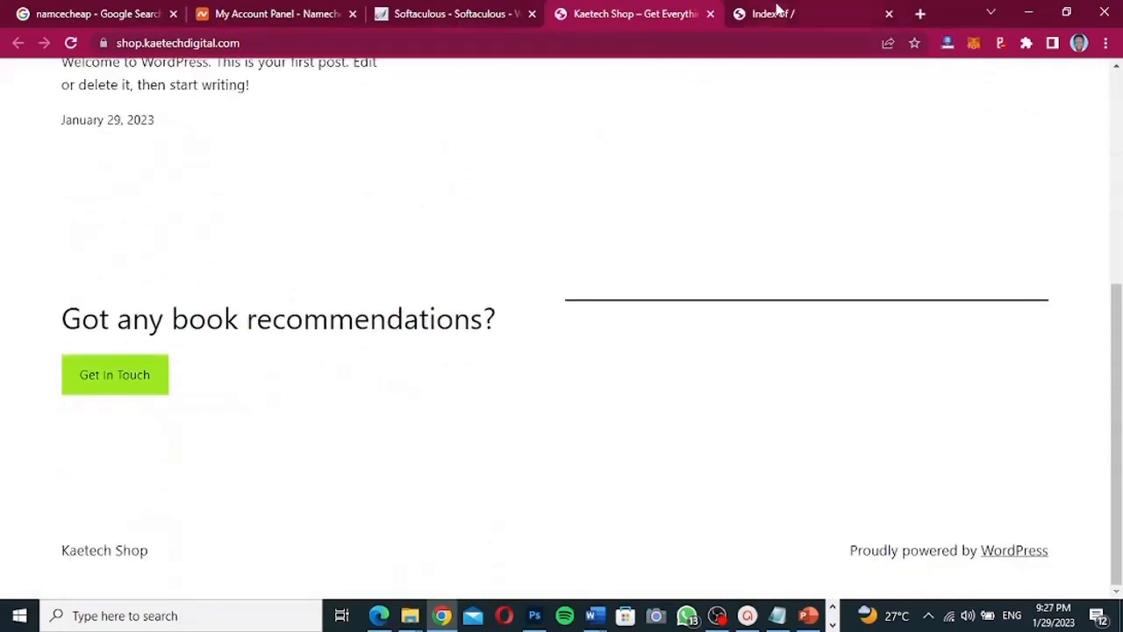
pyautogui.click(774, 10)
pyautogui.click(619, 12)
pyautogui.click(777, 13)
pyautogui.click(73, 43)
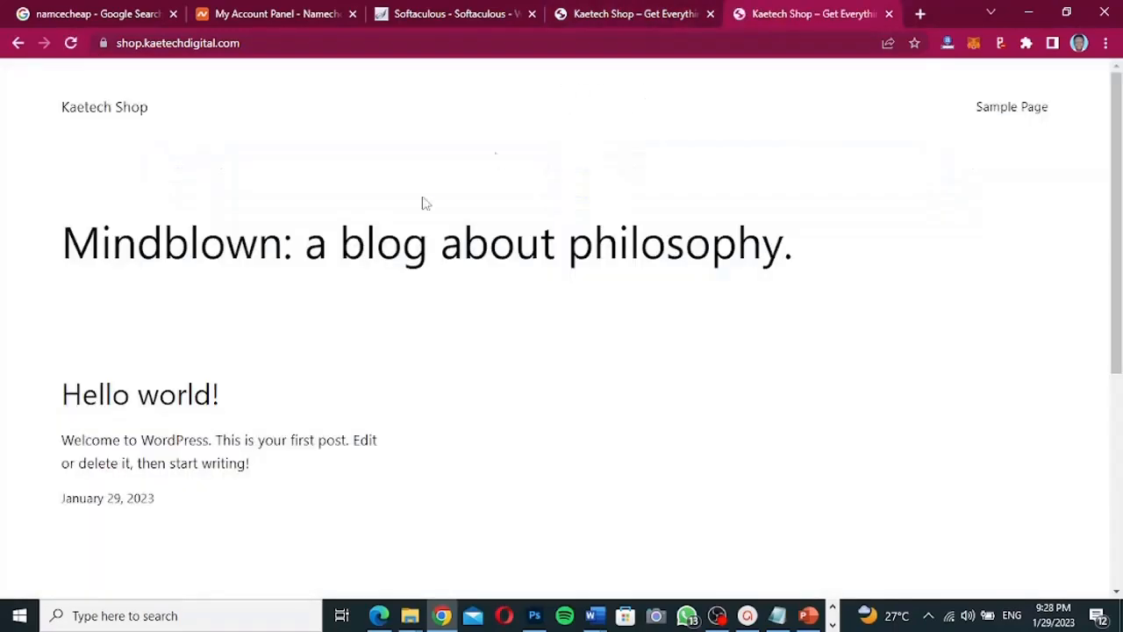
# Compare with the first Kaetech Shop tab, then return to the Softaculous installation success page.
pyautogui.scroll(-5, 430, 318)
pyautogui.scroll(5, 431, 317)
pyautogui.click(638, 17)
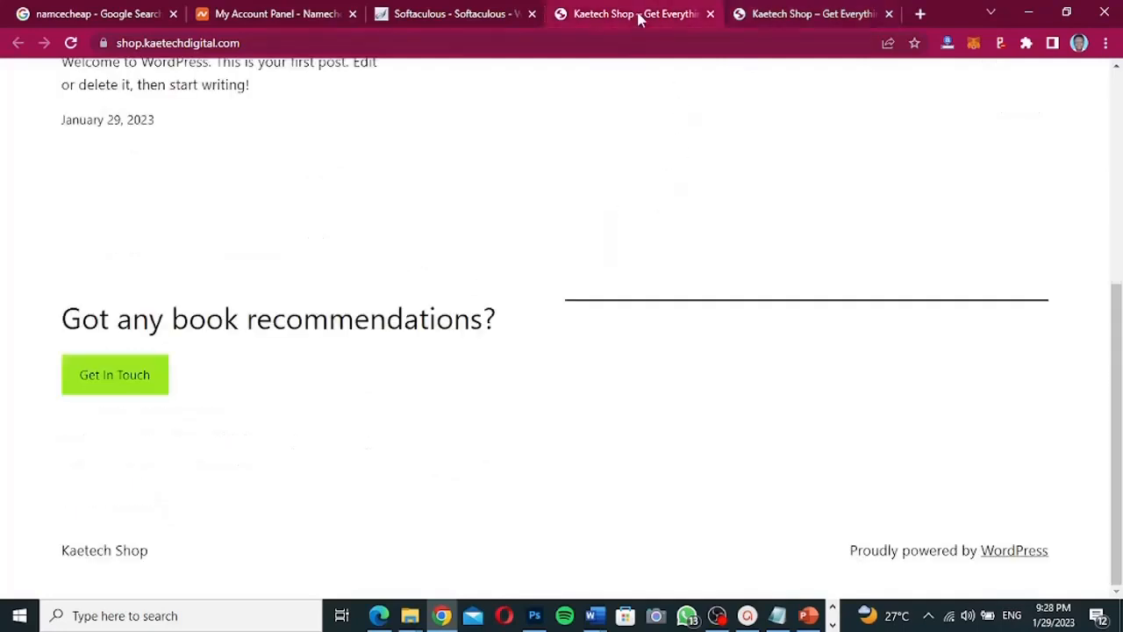
pyautogui.click(459, 21)
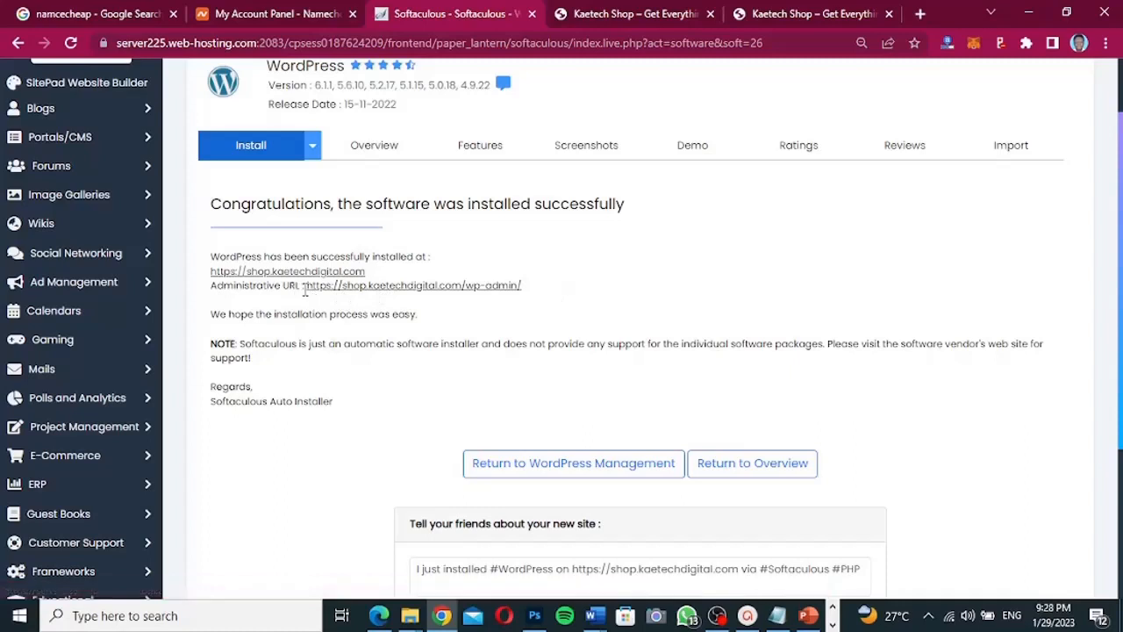
pyautogui.click(434, 286)
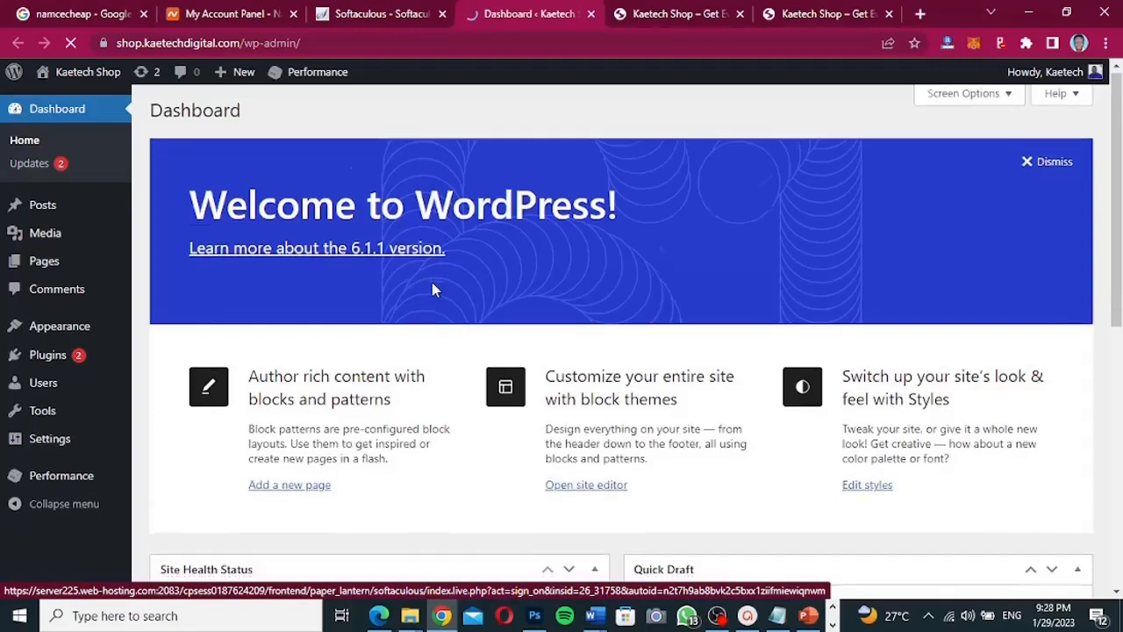
pyautogui.scroll(-7, 433, 290)
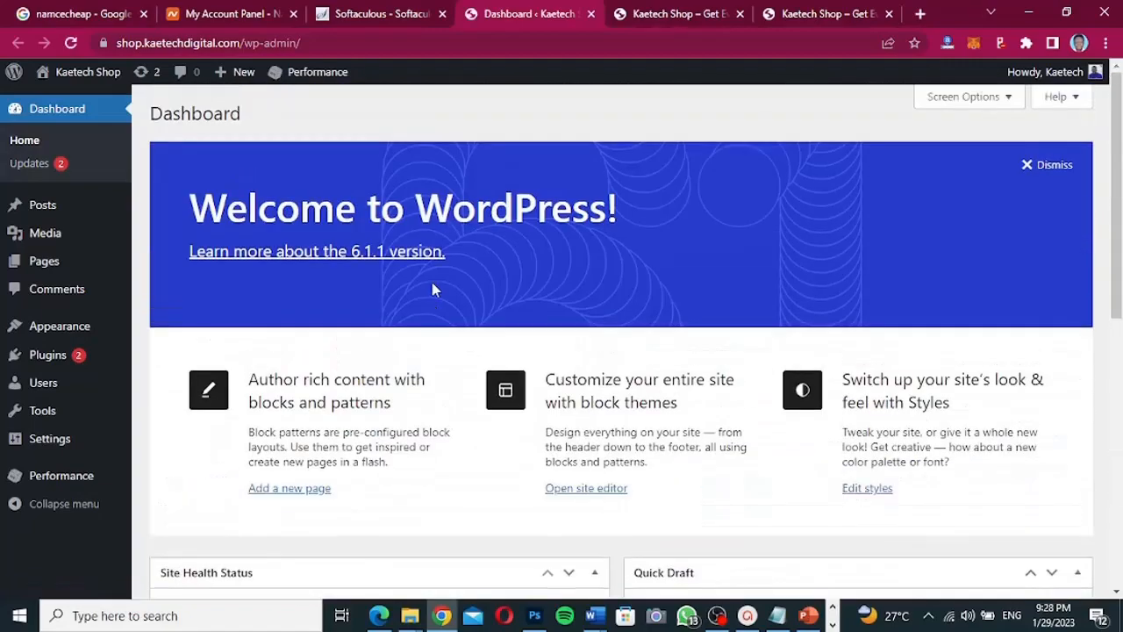
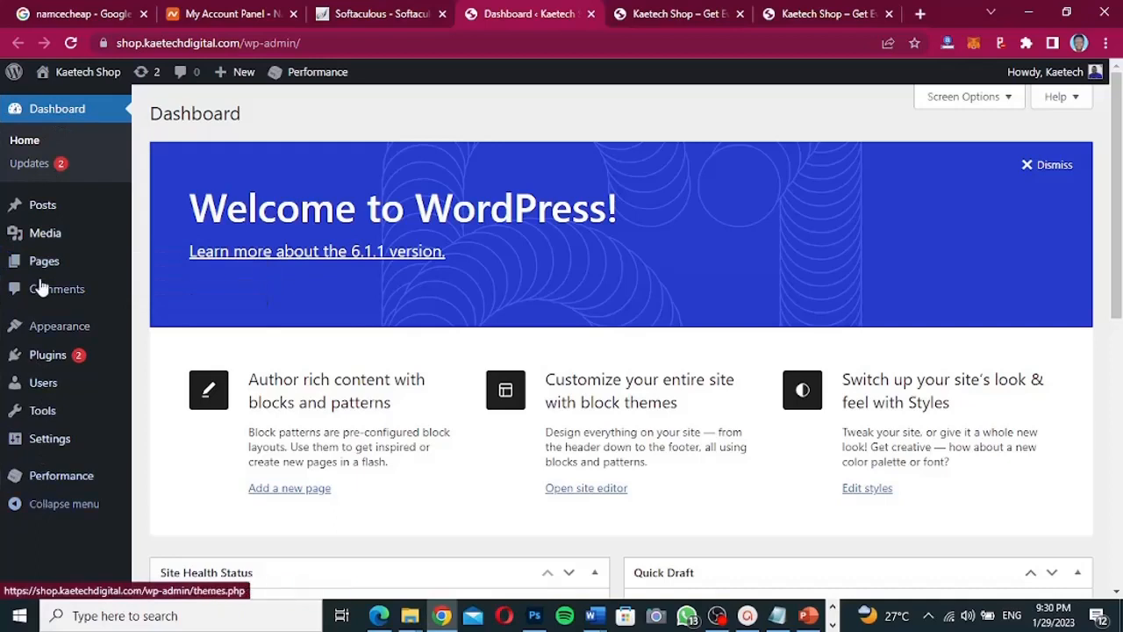
# Expand Screen Options on the Kaetech Shop dashboard to show the box checkboxes.
pyautogui.moveTo(41, 237)
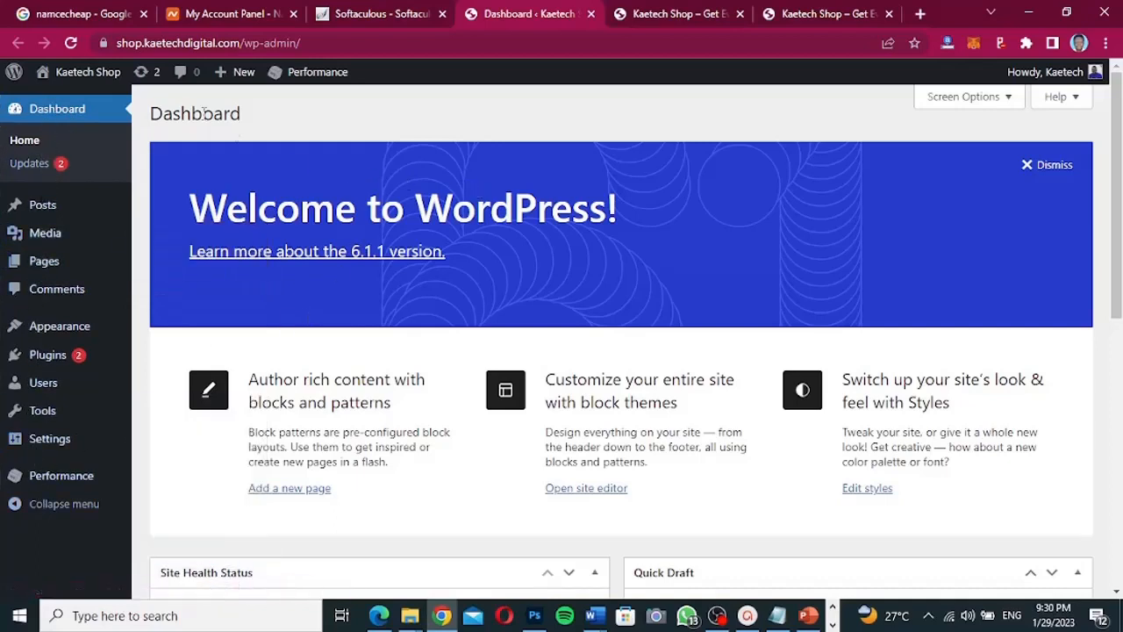
pyautogui.moveTo(305, 86)
pyautogui.click(1004, 99)
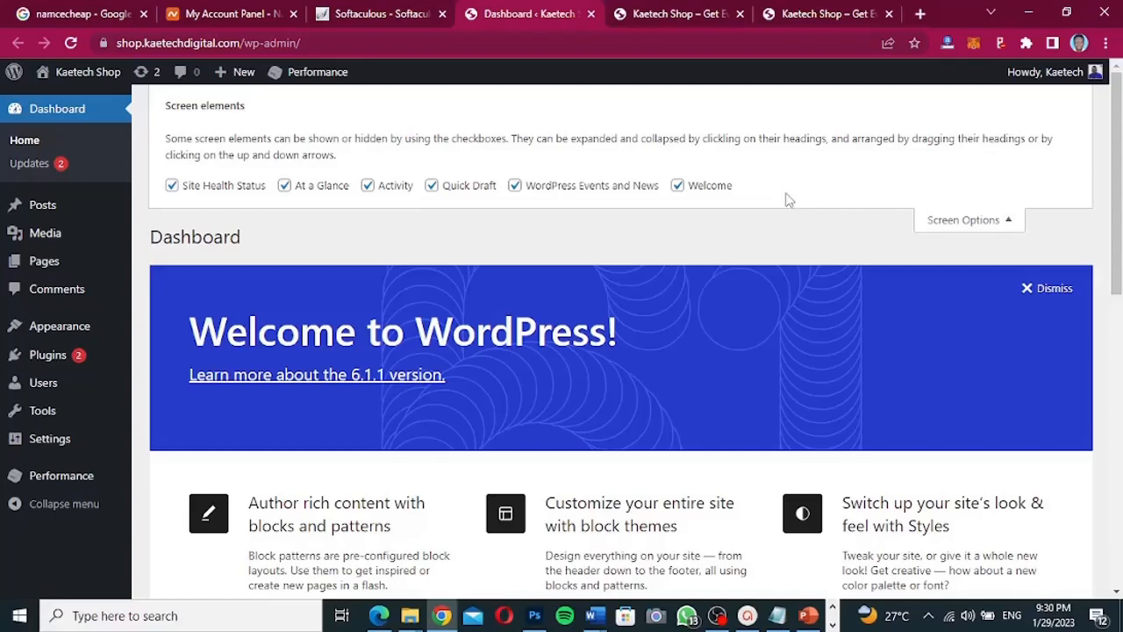
# Uncheck Welcome in Screen Options and collapse the panel.
pyautogui.click(944, 225)
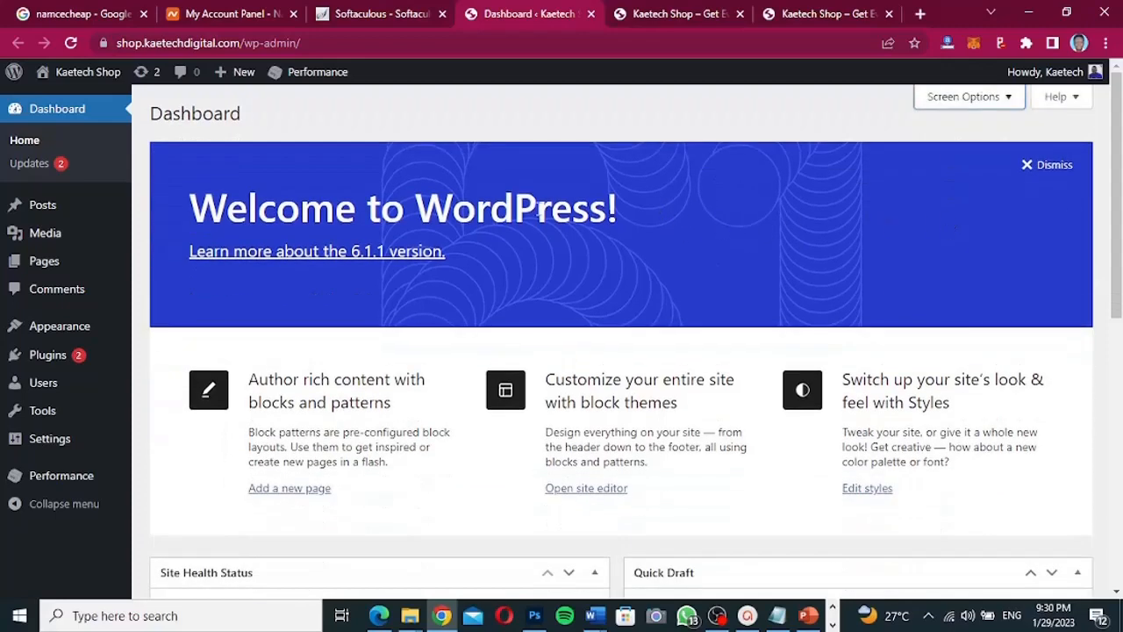
pyautogui.scroll(-3, 755, 461)
pyautogui.scroll(3, 756, 460)
pyautogui.click(951, 104)
pyautogui.click(678, 186)
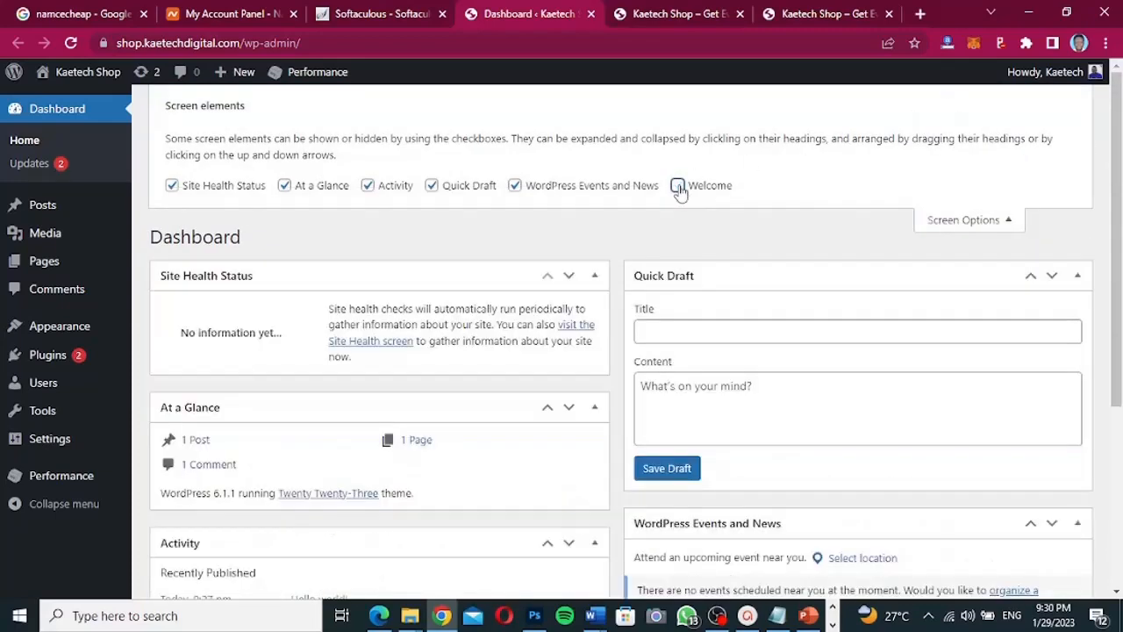
pyautogui.click(947, 219)
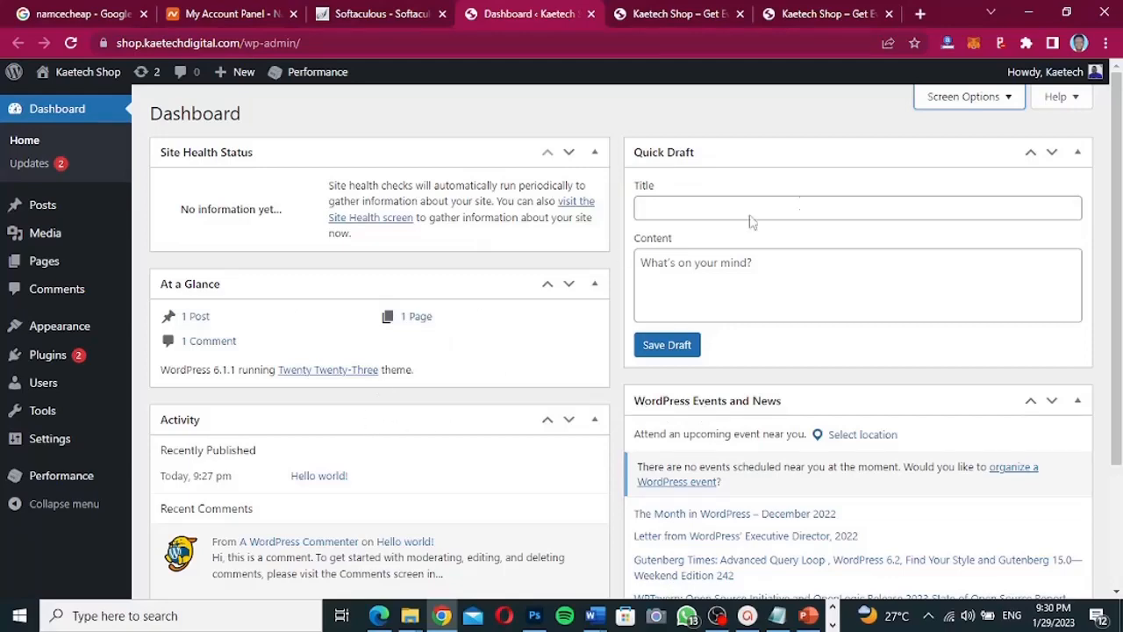
# Hide Events and News, Quick Draft, Activity, At a Glance and Site Health Status, then open Help.
pyautogui.click(952, 103)
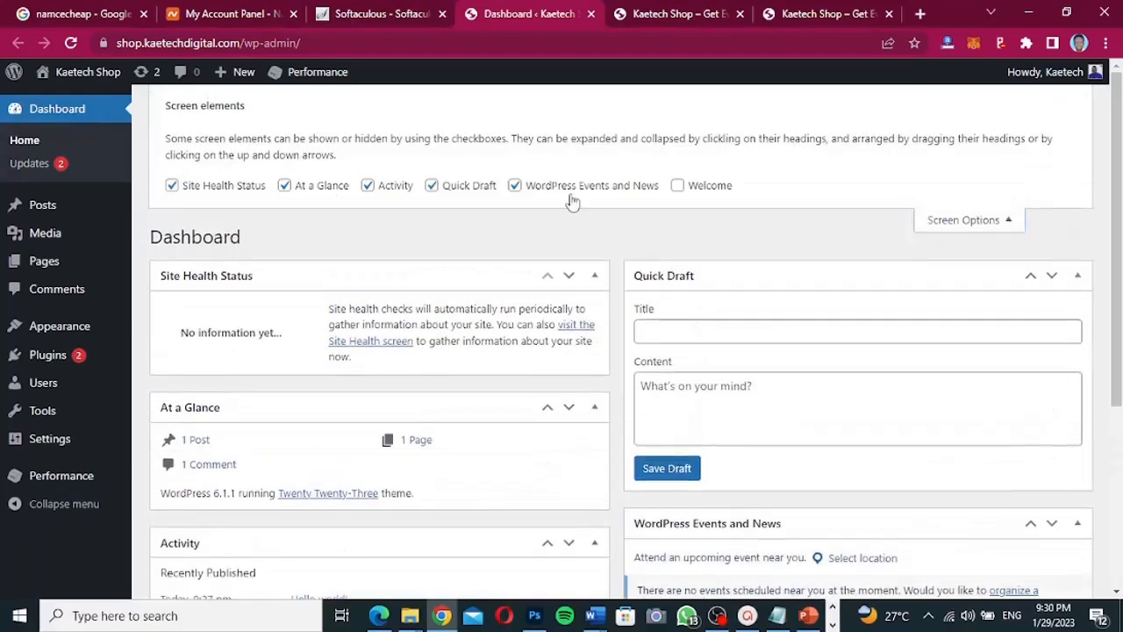
pyautogui.click(515, 186)
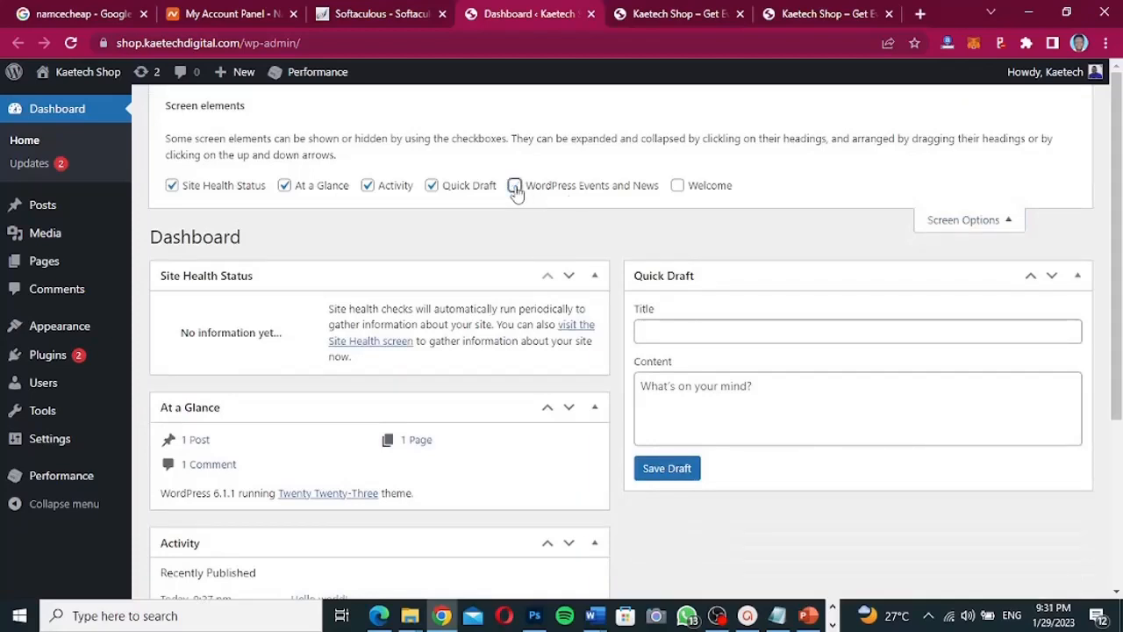
pyautogui.click(433, 187)
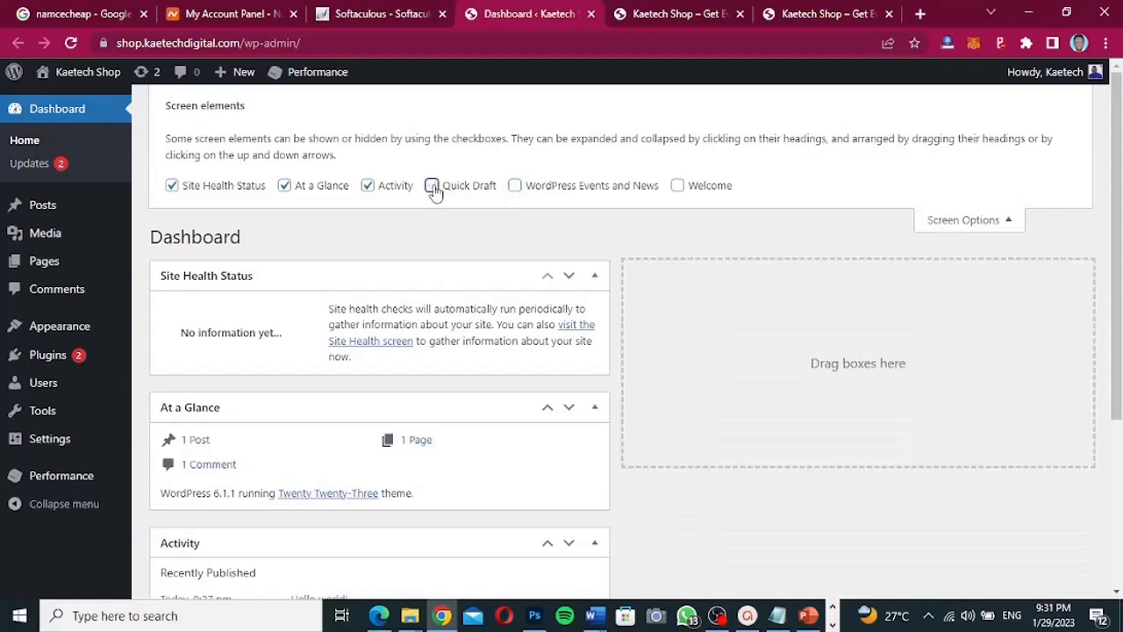
pyautogui.click(368, 187)
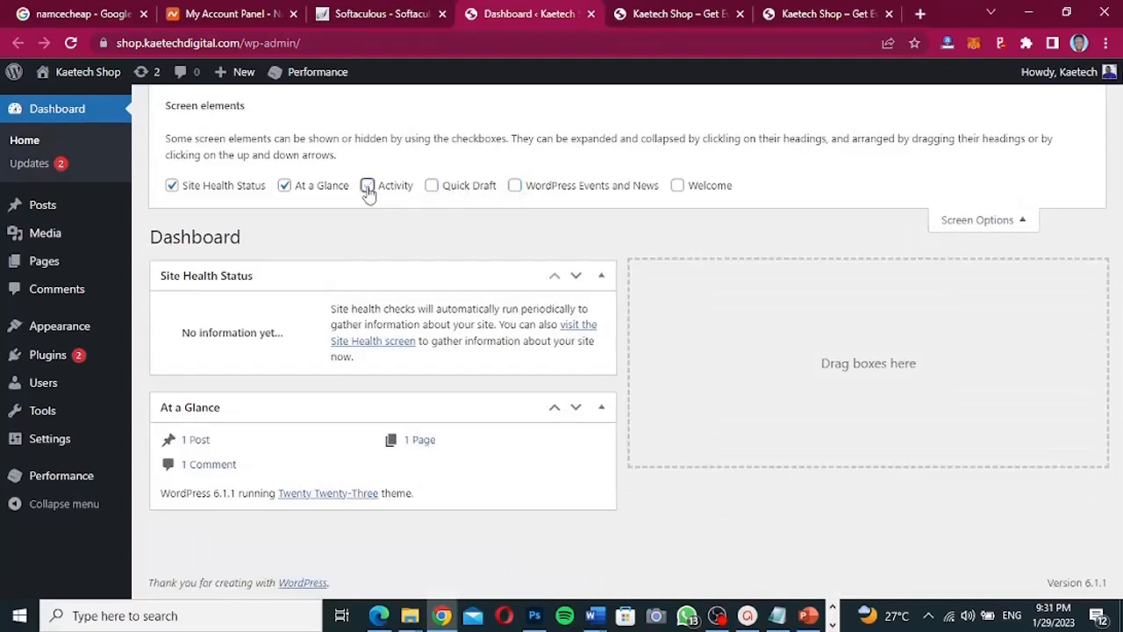
pyautogui.click(284, 187)
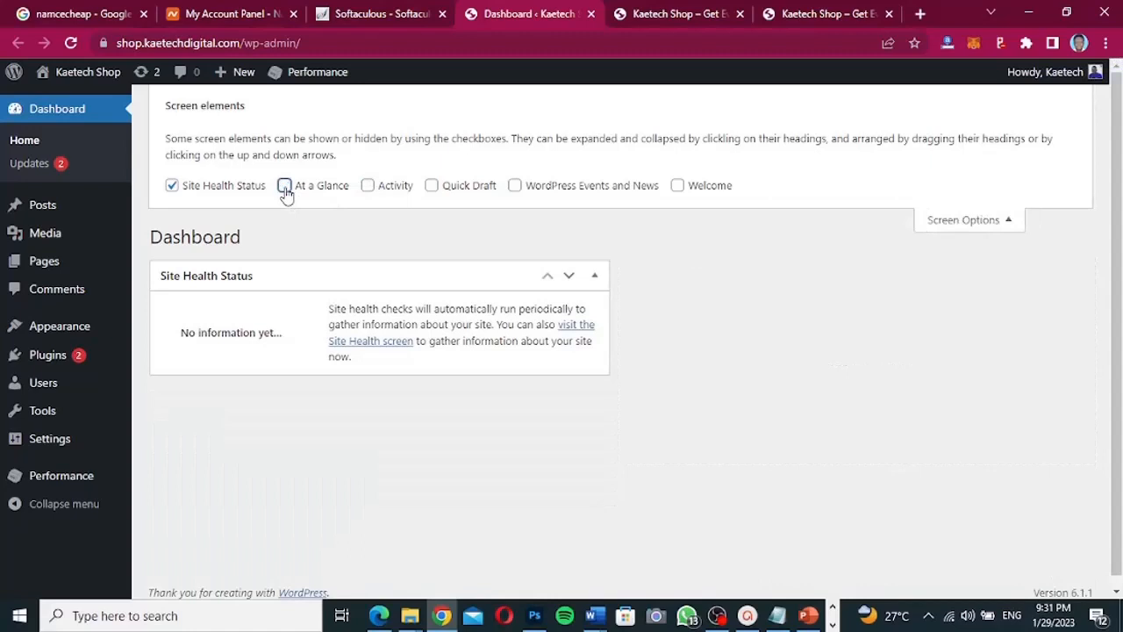
pyautogui.click(174, 189)
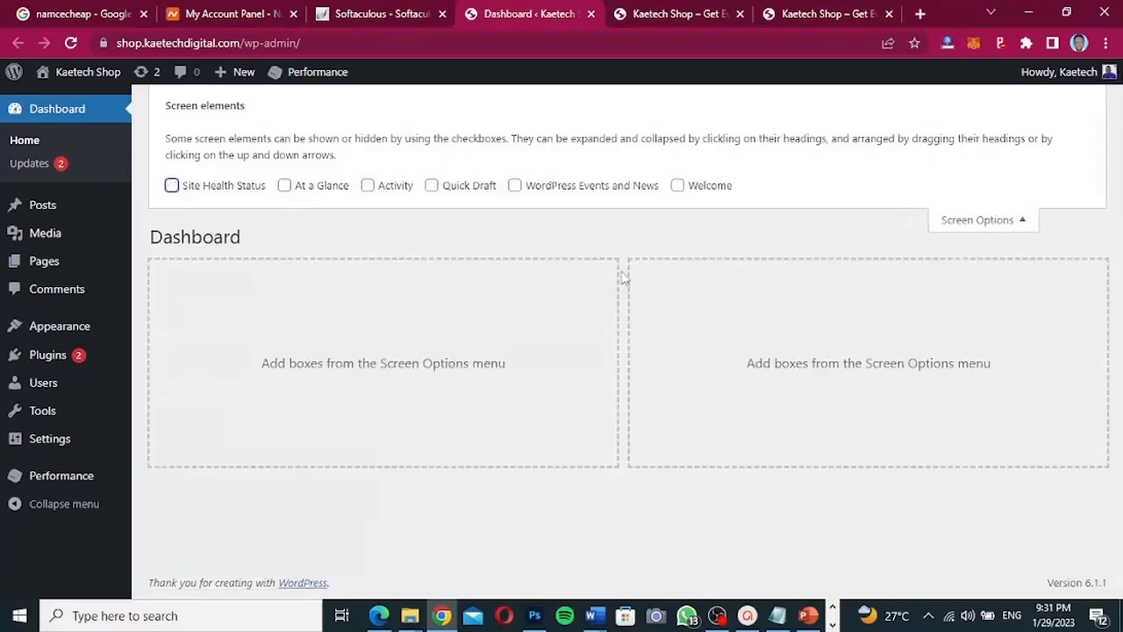
pyautogui.click(981, 221)
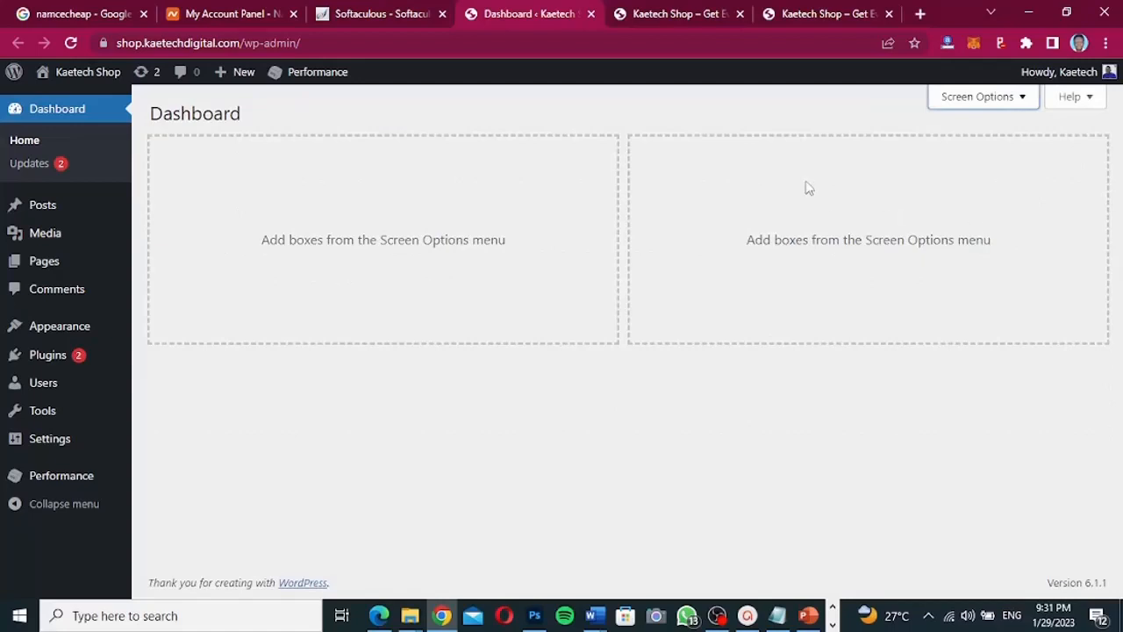
pyautogui.click(1092, 98)
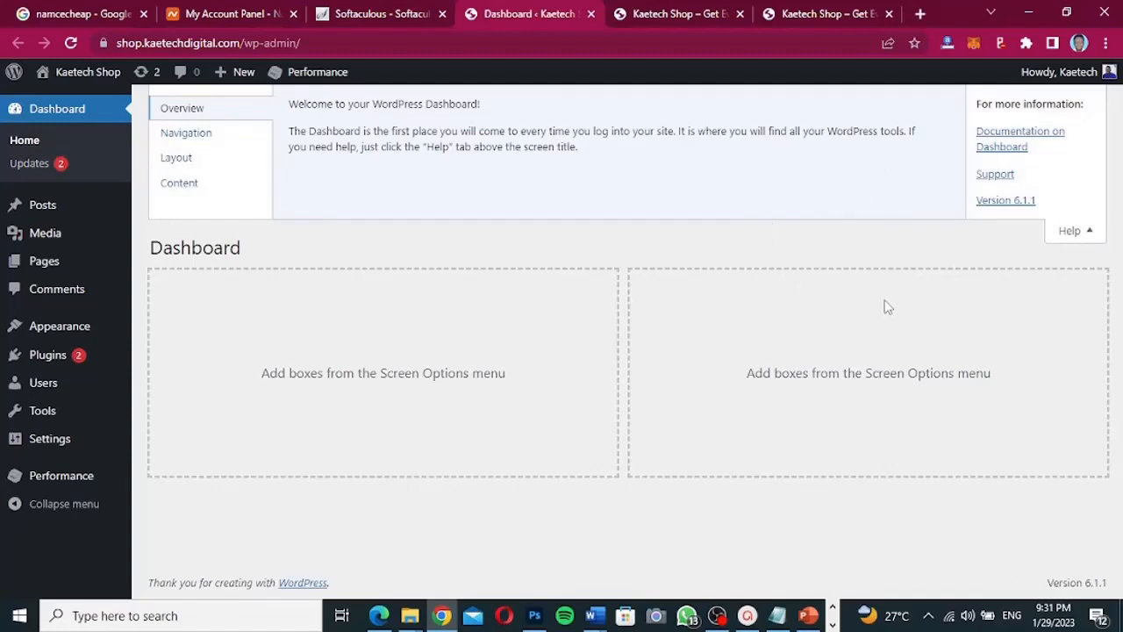
# Collapse the Help panel so only the two empty placeholder areas remain.
pyautogui.click(1072, 231)
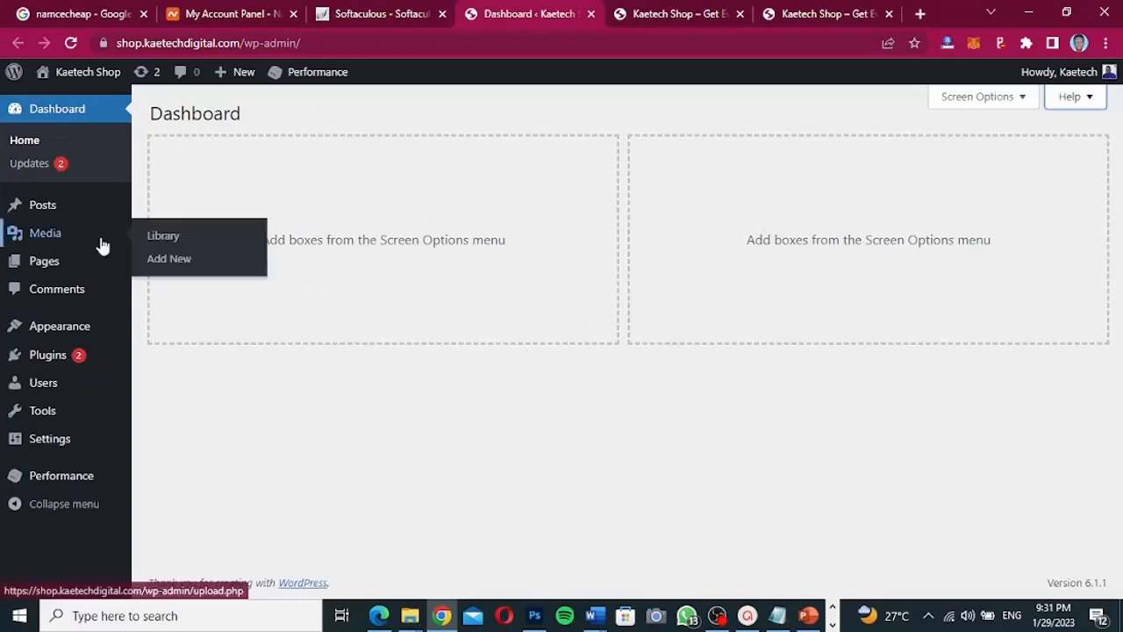
# On the Updates page, select Akismet Anti-Spam and W3 Total Cache and run Update Plugins.
pyautogui.click(31, 166)
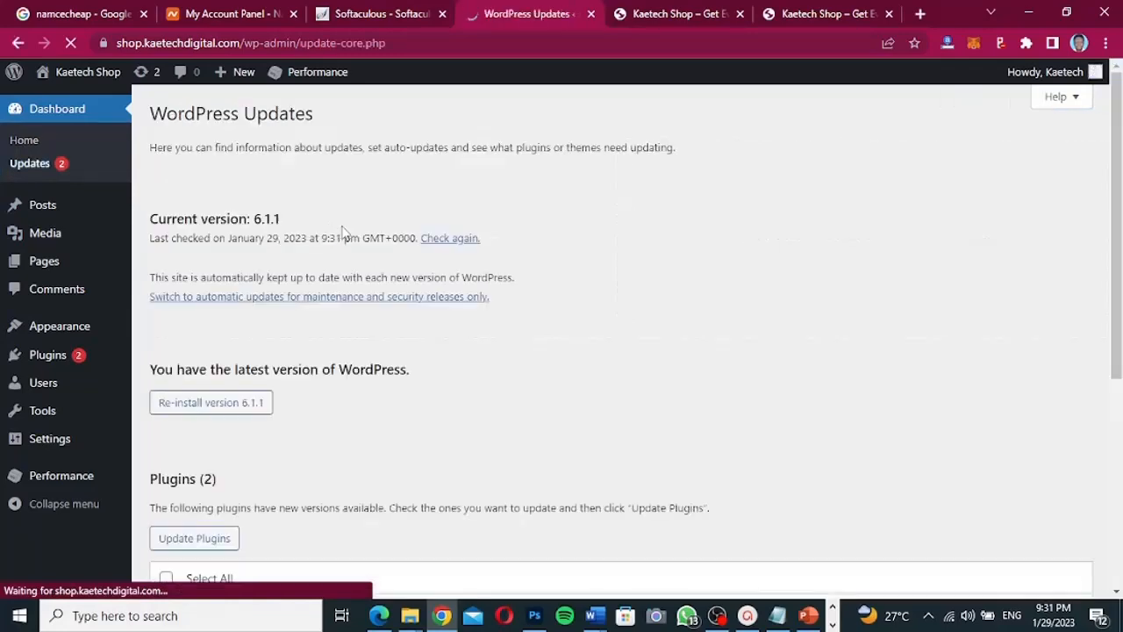
pyautogui.scroll(-1, 392, 273)
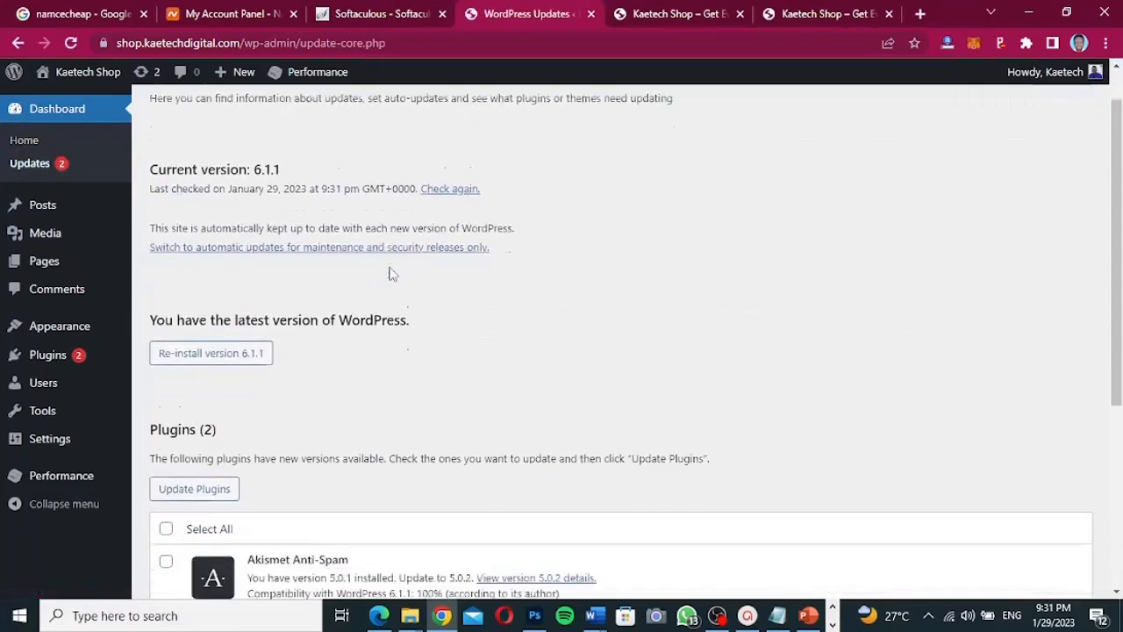
pyautogui.scroll(-4, 393, 274)
pyautogui.scroll(4, 392, 273)
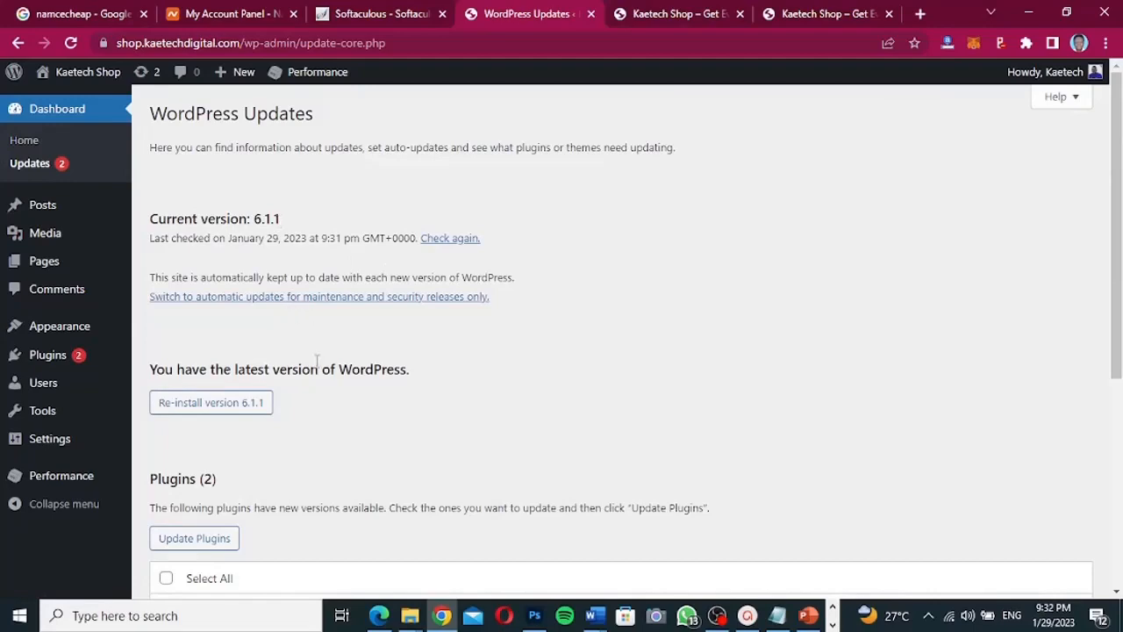
pyautogui.scroll(-4, 317, 362)
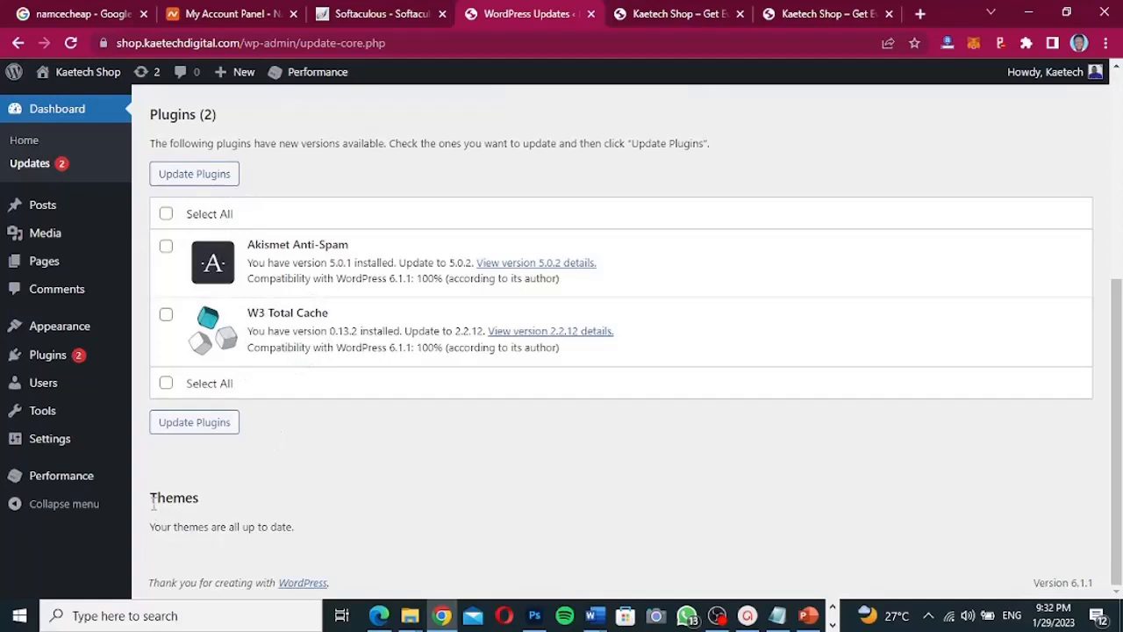
pyautogui.moveTo(153, 502); pyautogui.dragTo(198, 516)
pyautogui.click(255, 542)
pyautogui.scroll(2, 415, 452)
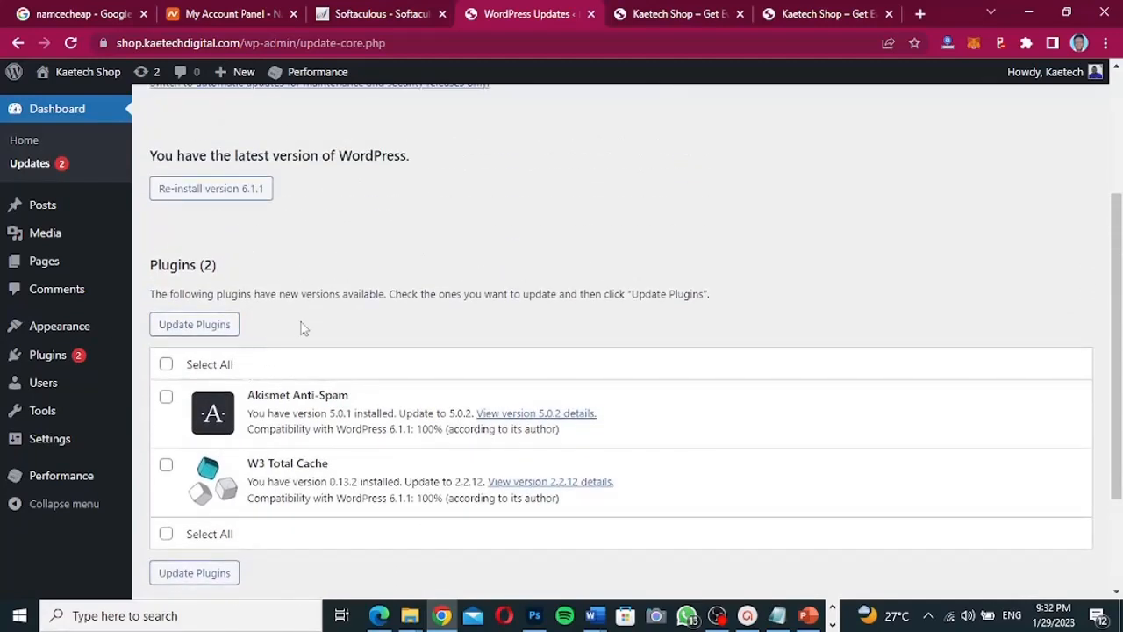
pyautogui.click(166, 365)
pyautogui.click(205, 326)
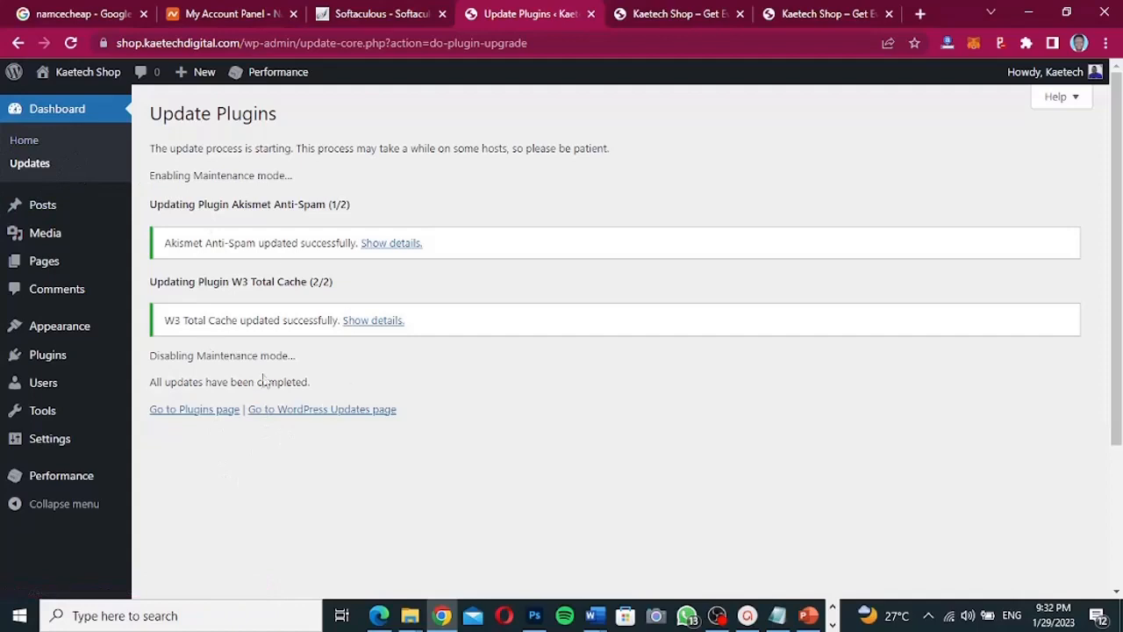
# Once the plugin updates finish, return to Updates and review the all-up-to-date status for 6.1.1.
pyautogui.click(338, 411)
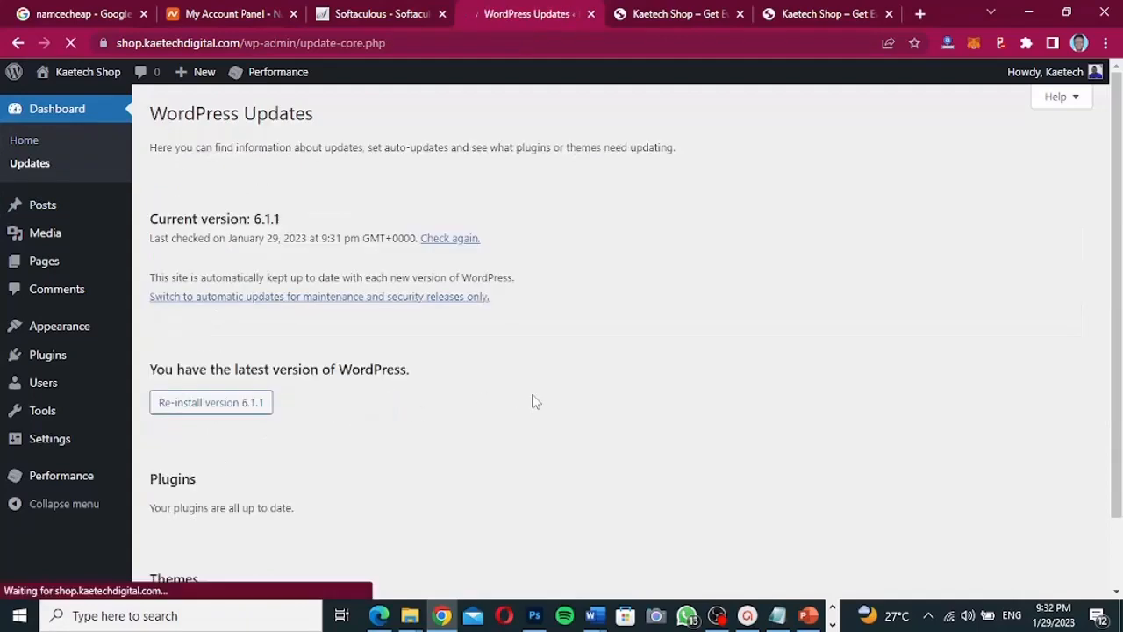
pyautogui.scroll(-1, 532, 401)
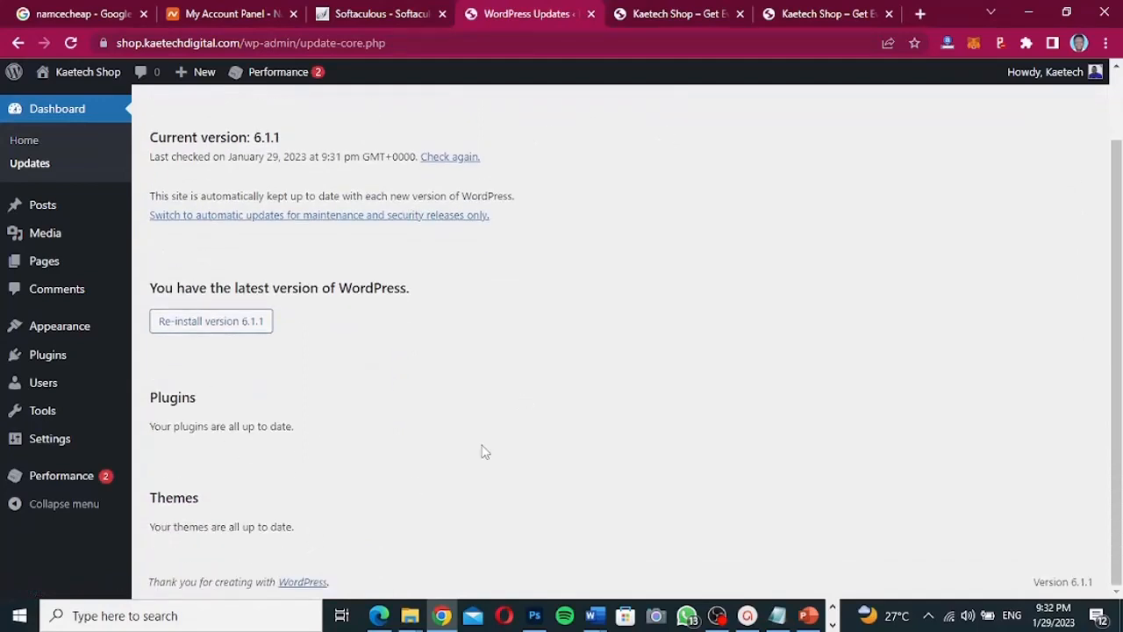
pyautogui.scroll(1, 483, 451)
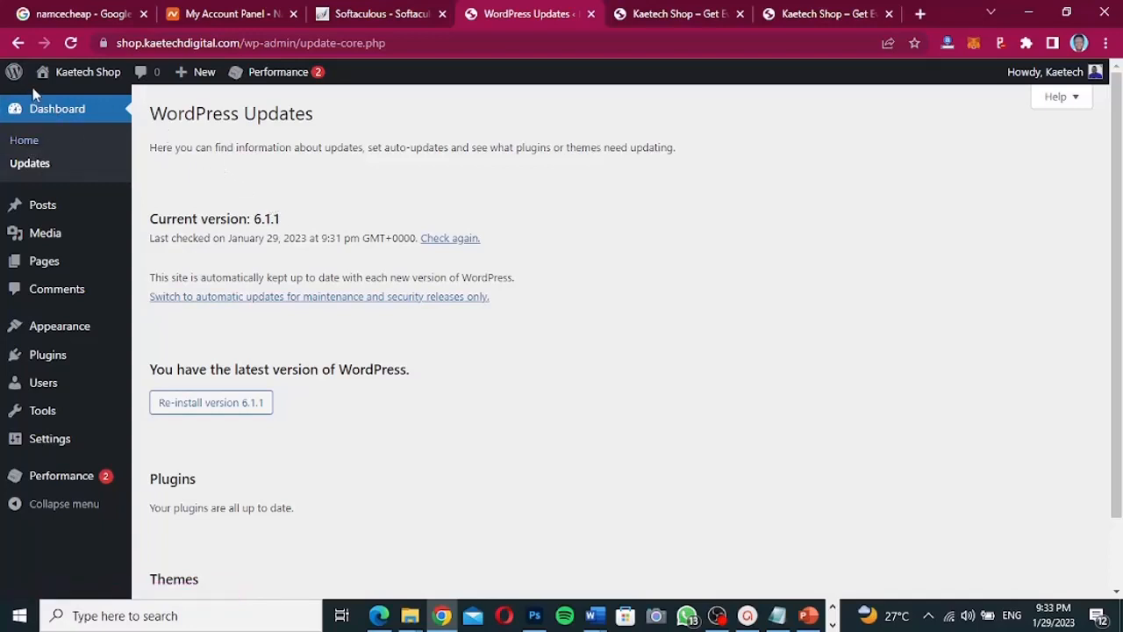
pyautogui.moveTo(59, 77)
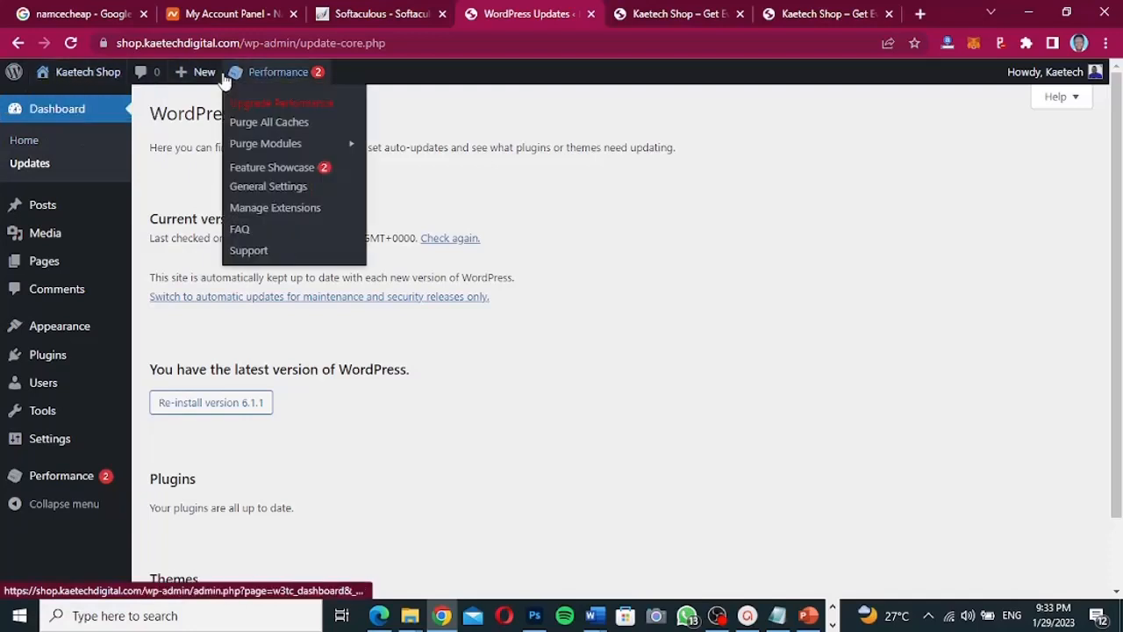
pyautogui.moveTo(12, 73)
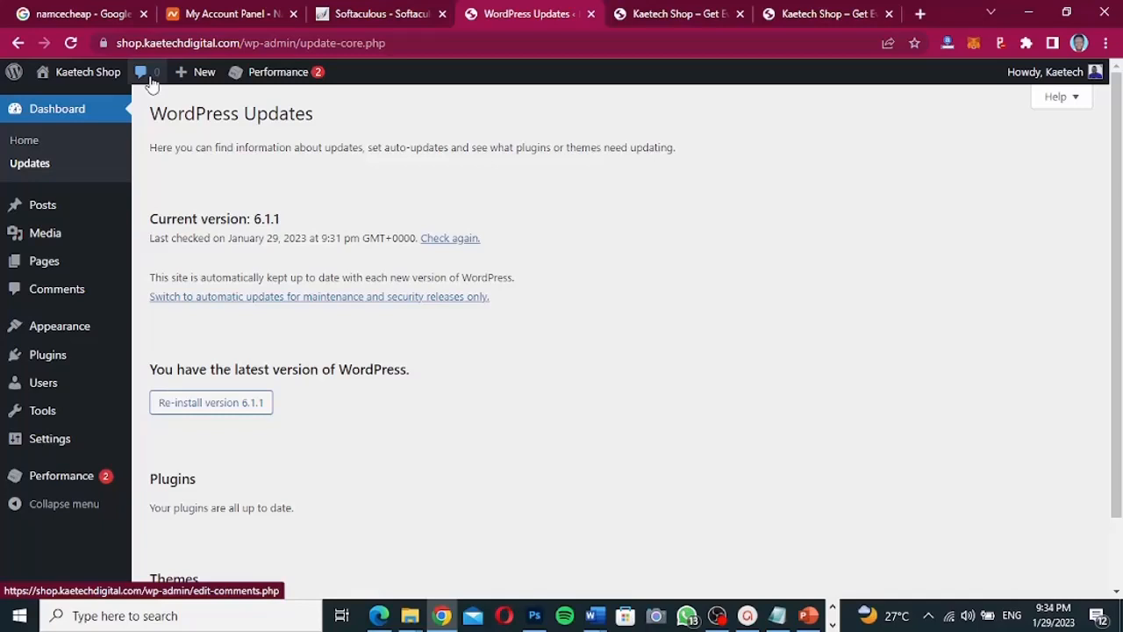
pyautogui.moveTo(201, 80)
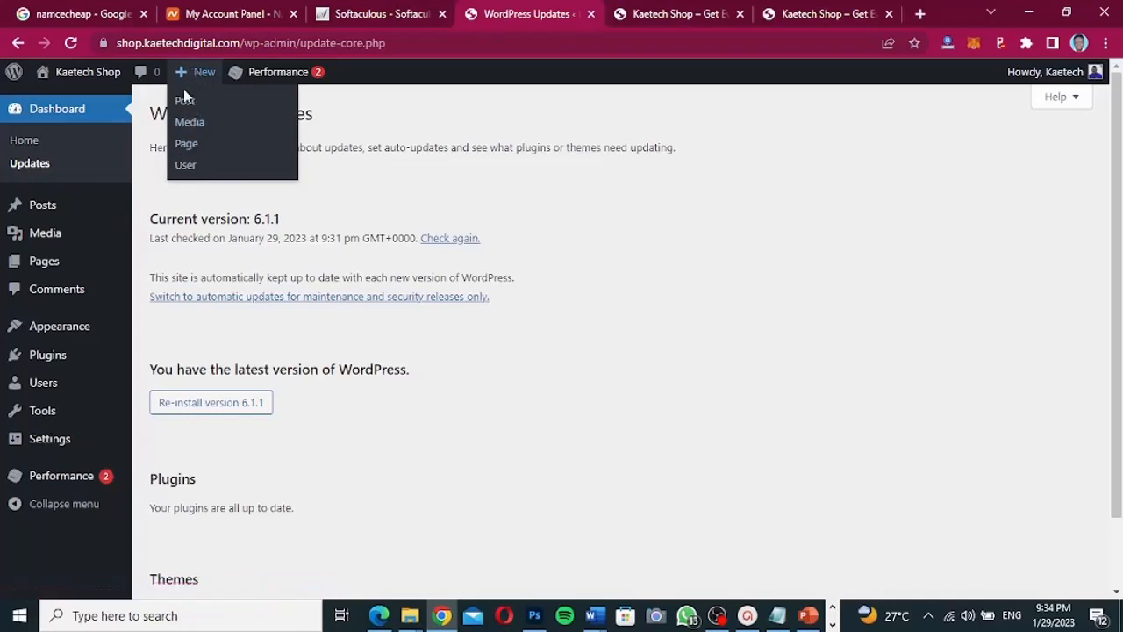
pyautogui.moveTo(281, 81)
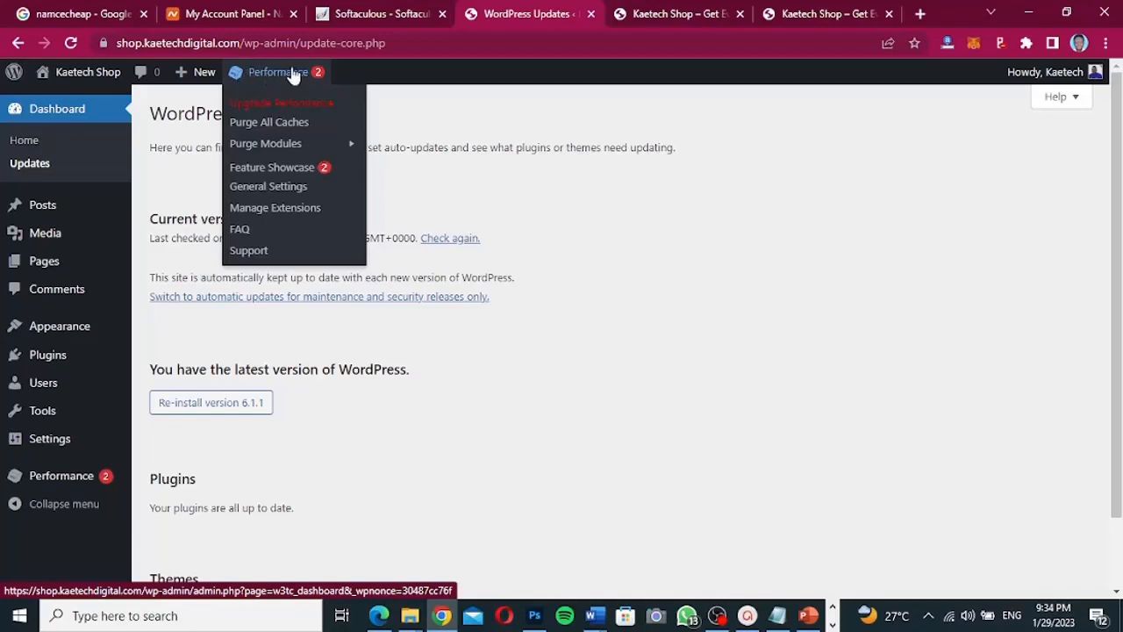
pyautogui.moveTo(49, 85)
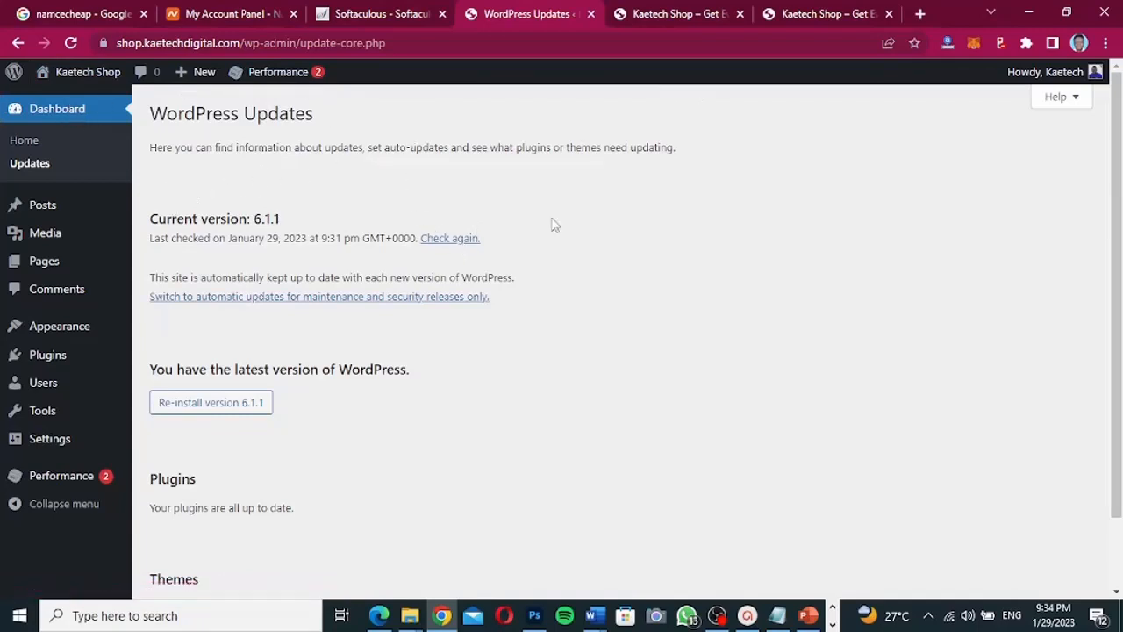
pyautogui.moveTo(1041, 83)
pyautogui.moveTo(35, 211)
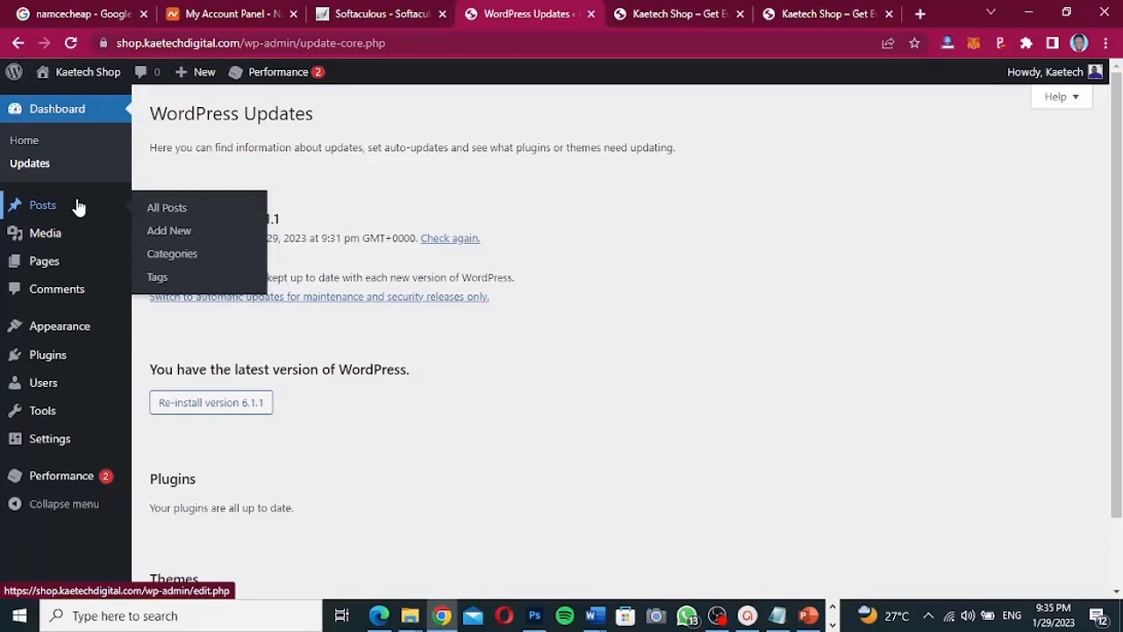
# Load techblog.kaetechdigital.com in a new tab, scroll to the post grid and open the Money Making article.
pyautogui.click(920, 14)
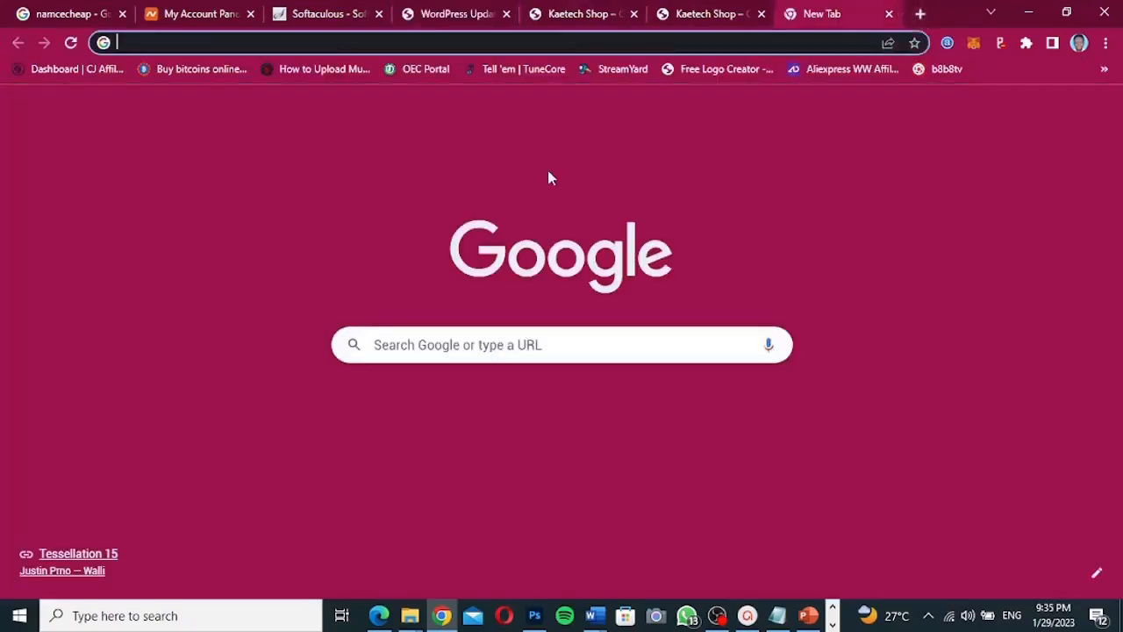
pyautogui.write('techblog.kaetechdigital.com')
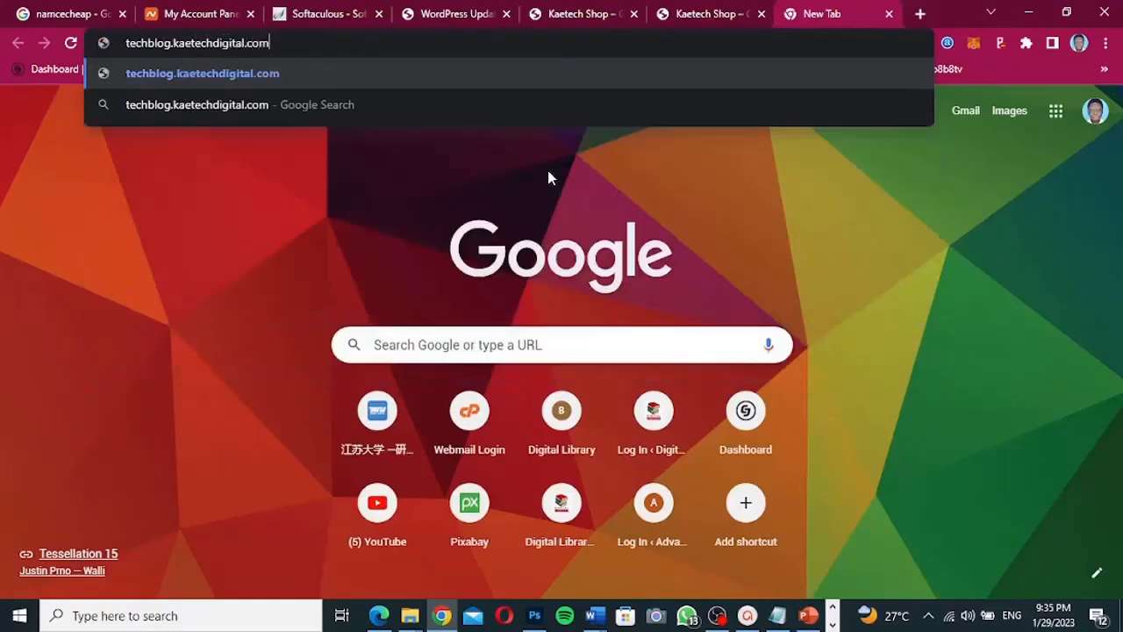
pyautogui.press('Return')
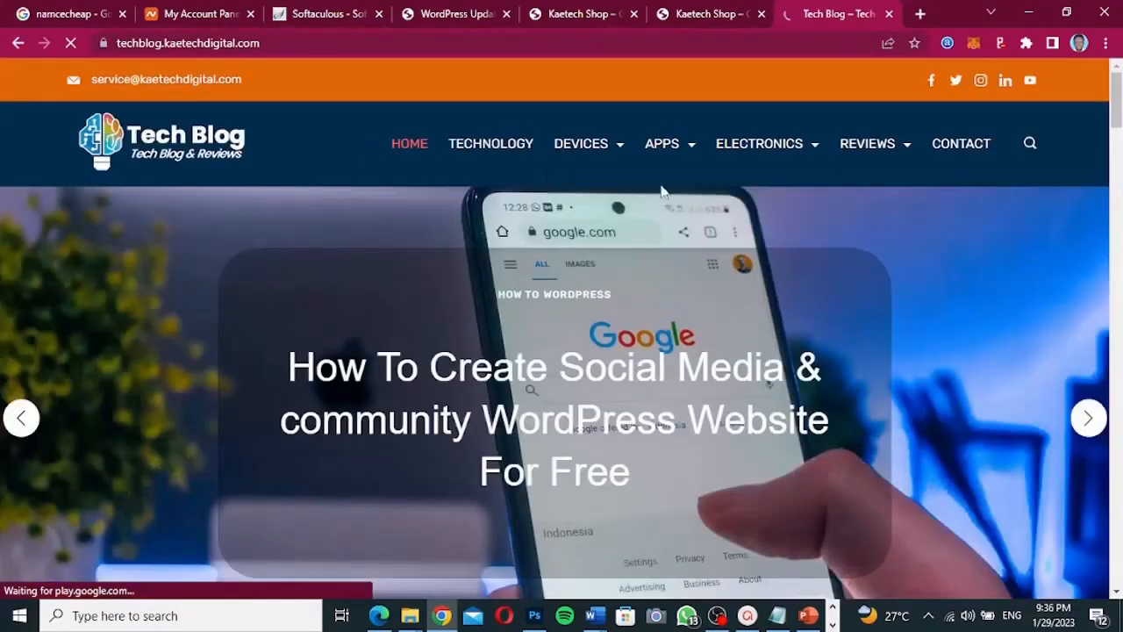
pyautogui.moveTo(1117, 98); pyautogui.dragTo(1117, 74)
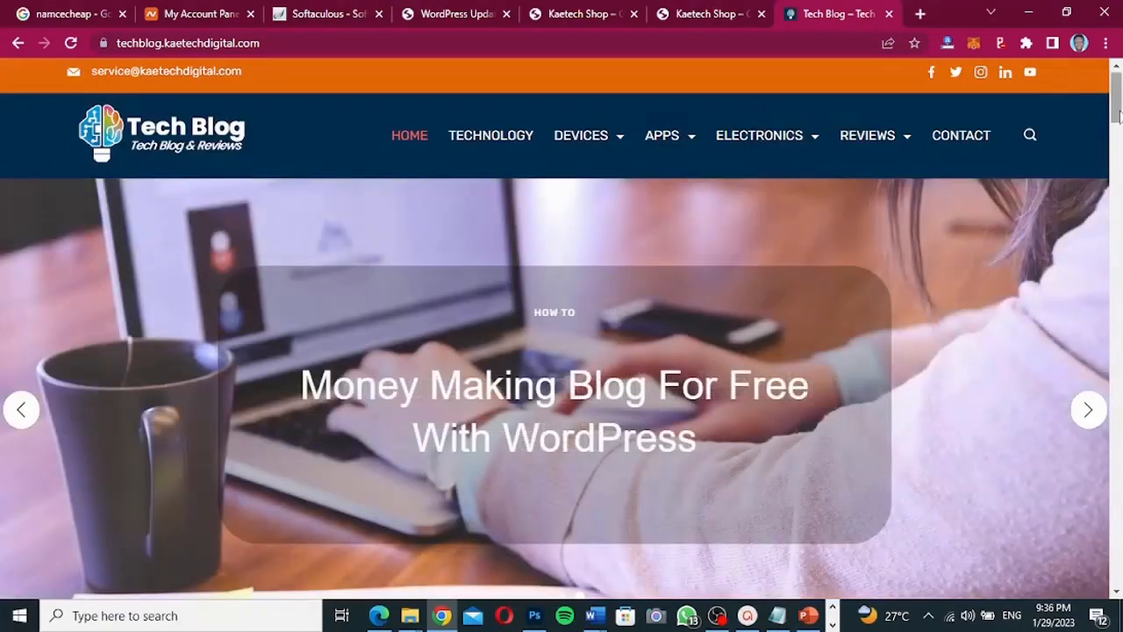
pyautogui.moveTo(1120, 117); pyautogui.dragTo(1114, 184)
pyautogui.click(877, 279)
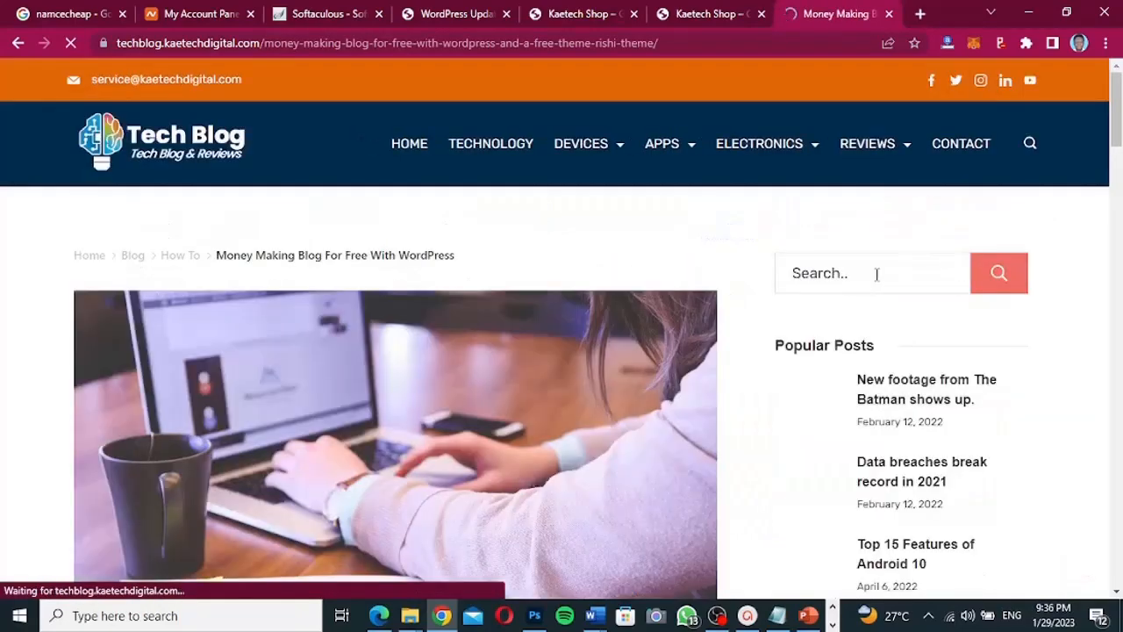
# Scroll down the Money Making Blog article, then switch back to the WordPress Updates tab.
pyautogui.moveTo(1117, 130); pyautogui.dragTo(1088, 401)
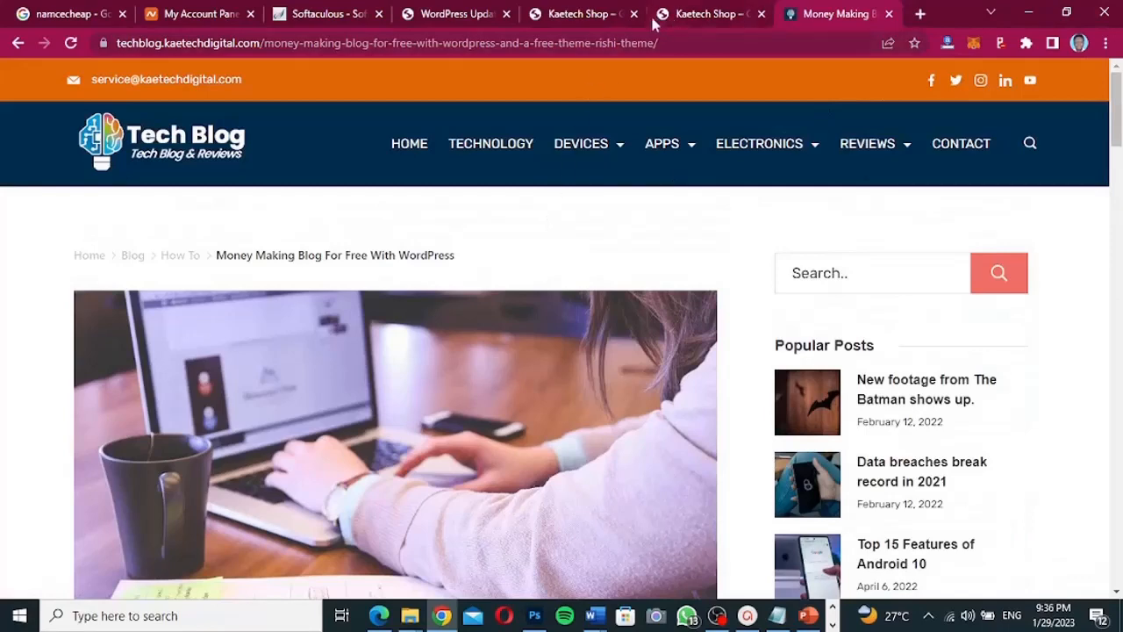
pyautogui.click(444, 18)
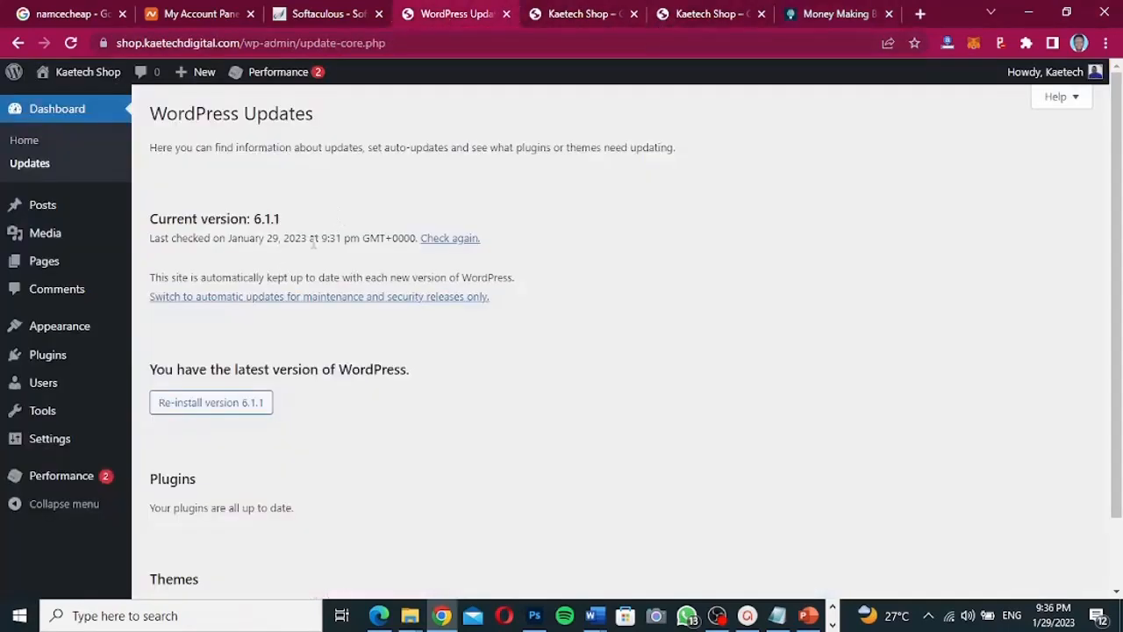
# Start a new post, dismiss the block editor welcome guide and turn off Fullscreen mode.
pyautogui.moveTo(38, 214)
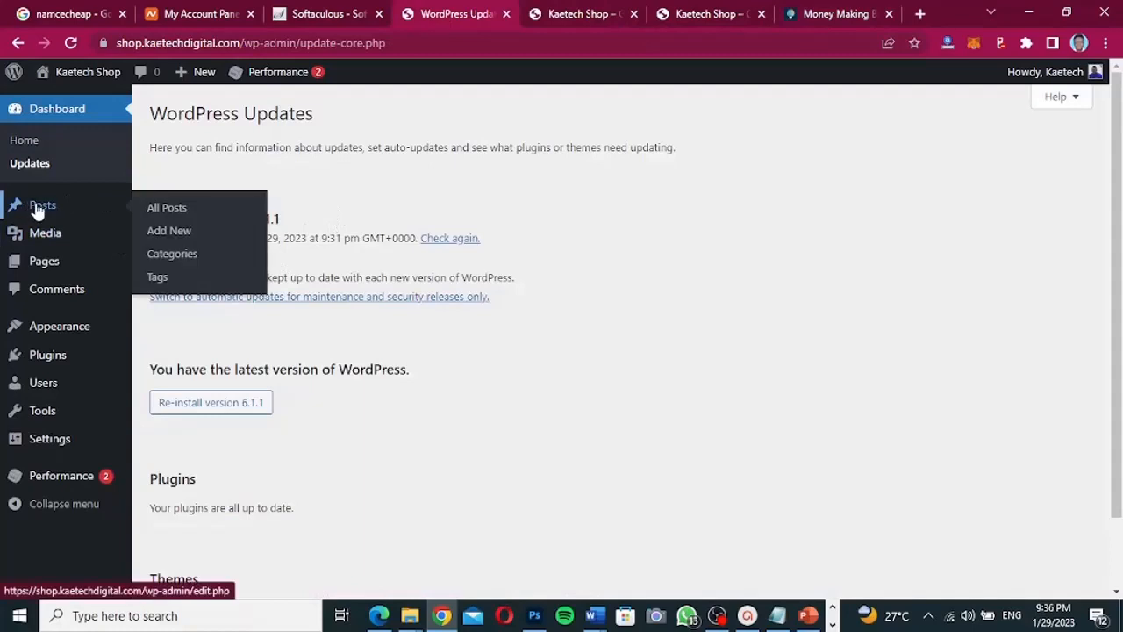
pyautogui.click(169, 233)
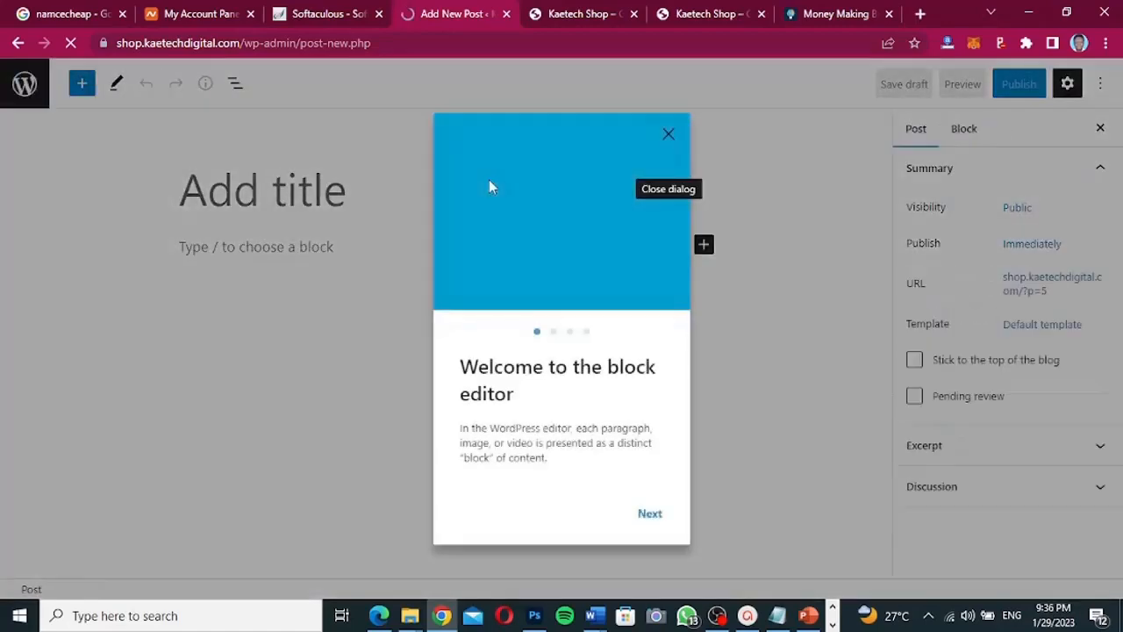
pyautogui.click(671, 133)
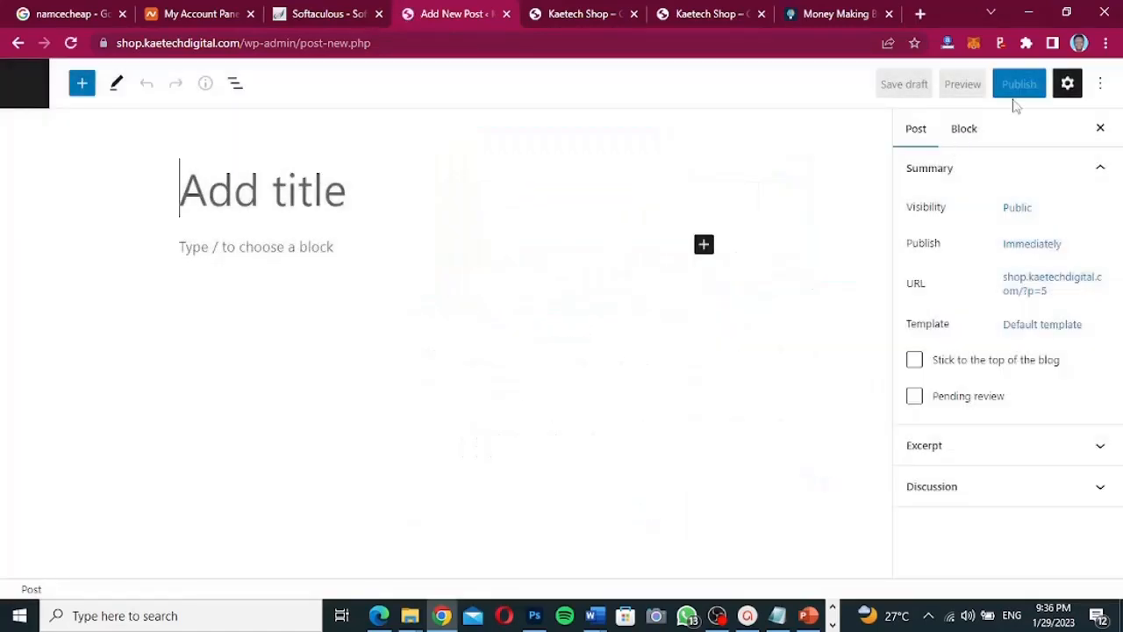
pyautogui.click(1100, 84)
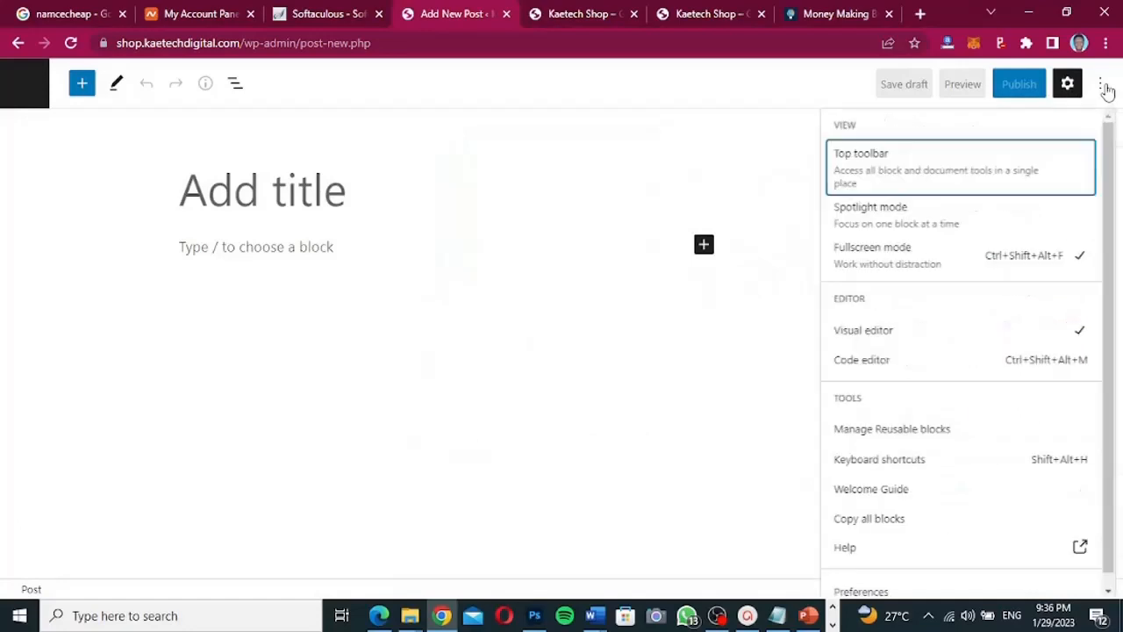
pyautogui.click(926, 263)
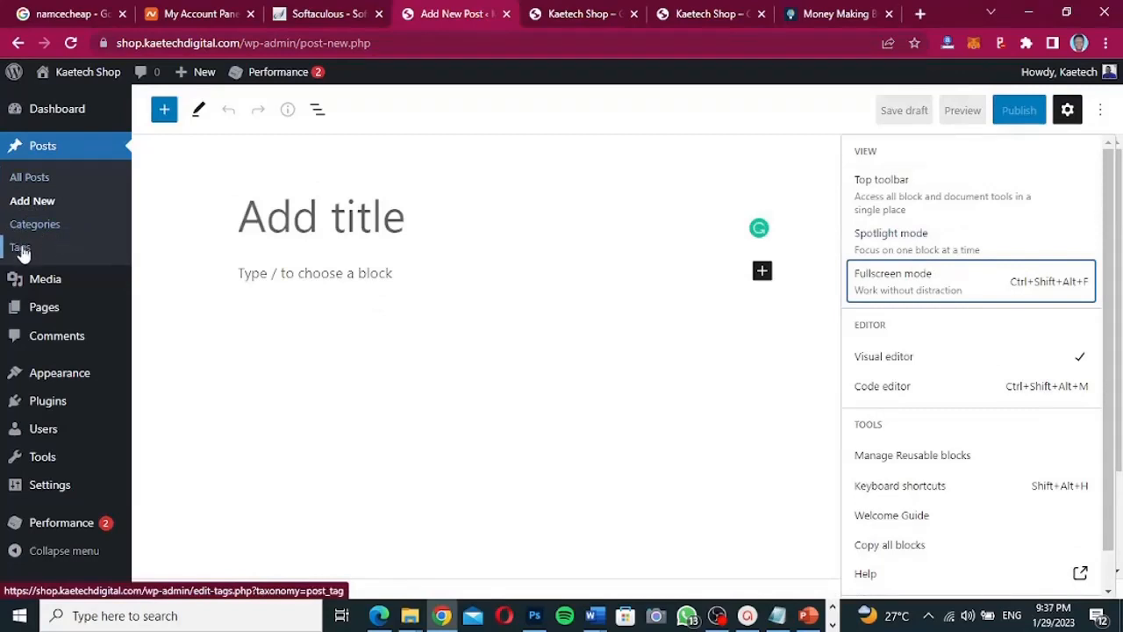
pyautogui.click(820, 18)
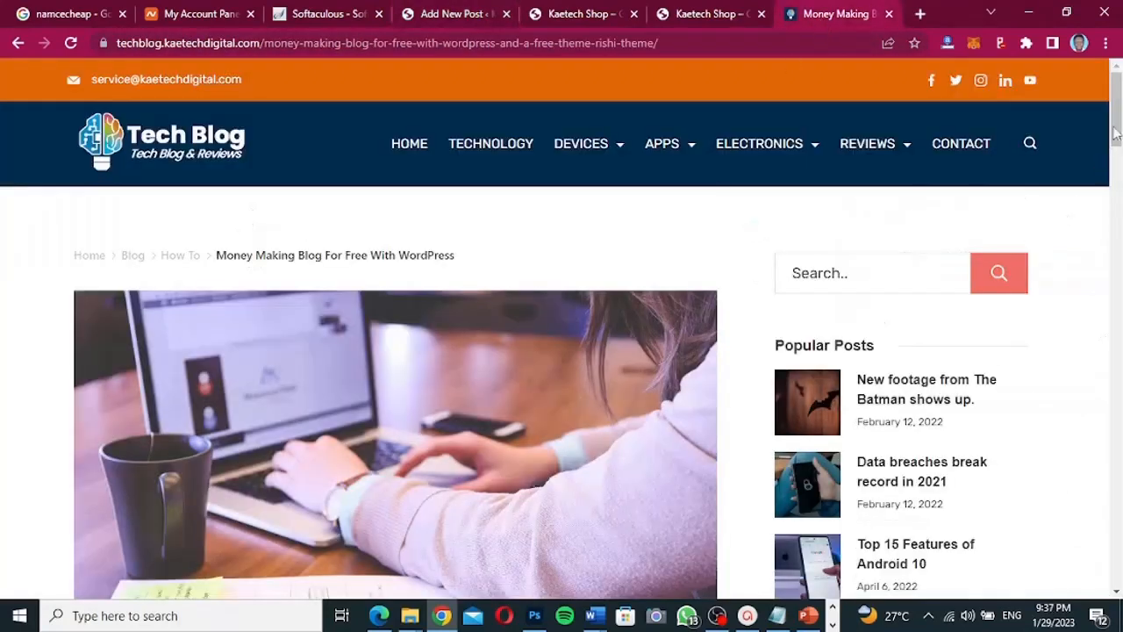
# Scroll through the Money Making Blog article and back up, then return to the Add New Post tab.
pyautogui.moveTo(1116, 136); pyautogui.dragTo(1117, 186)
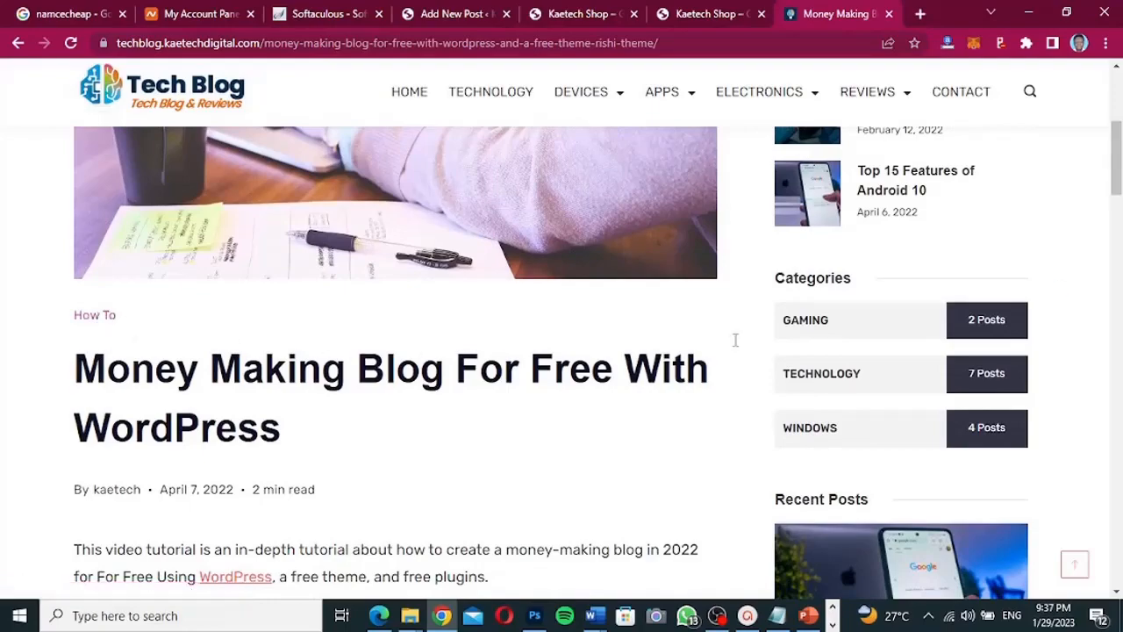
pyautogui.moveTo(1114, 167); pyautogui.dragTo(1096, 211)
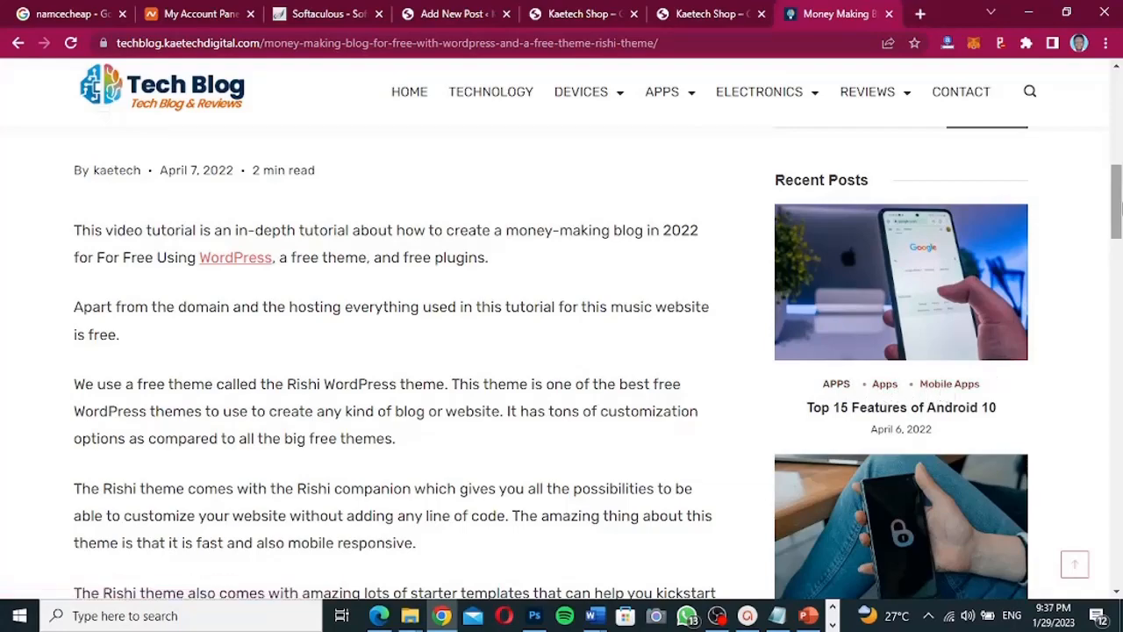
pyautogui.moveTo(1116, 214); pyautogui.dragTo(1111, 109)
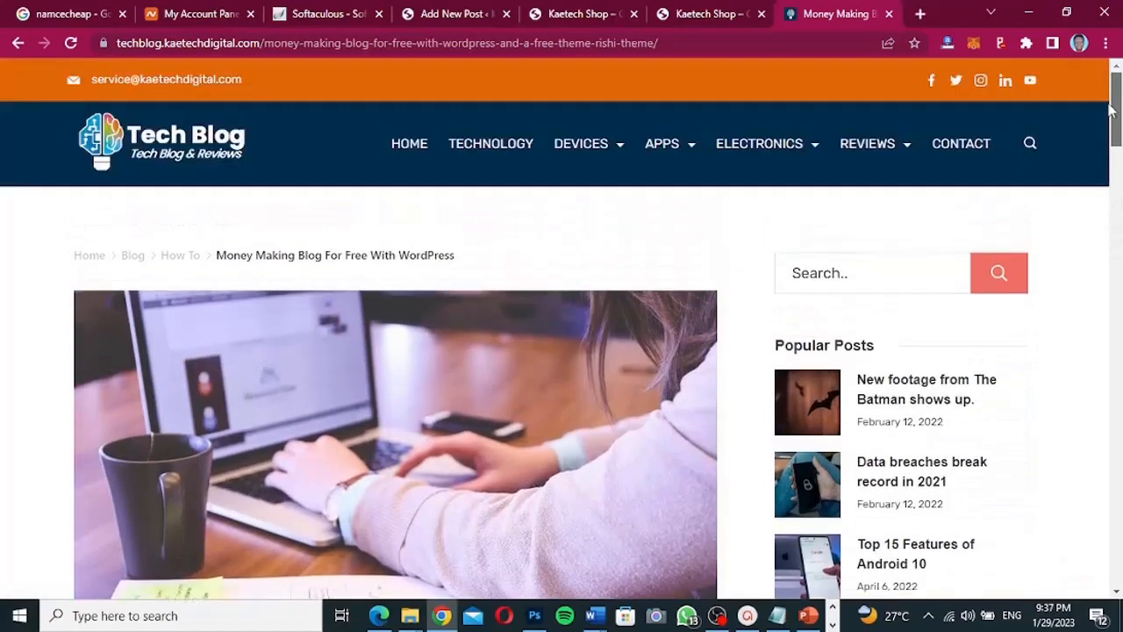
pyautogui.click(451, 16)
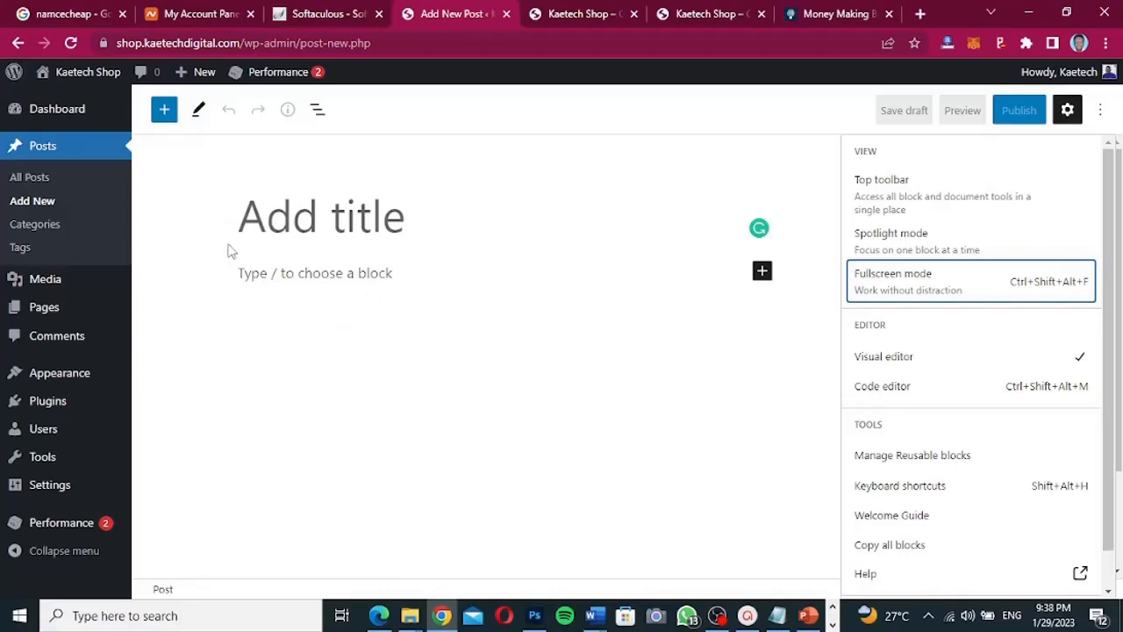
# Open Media > Library from the admin sidebar and confirm it has no media items.
pyautogui.moveTo(33, 287)
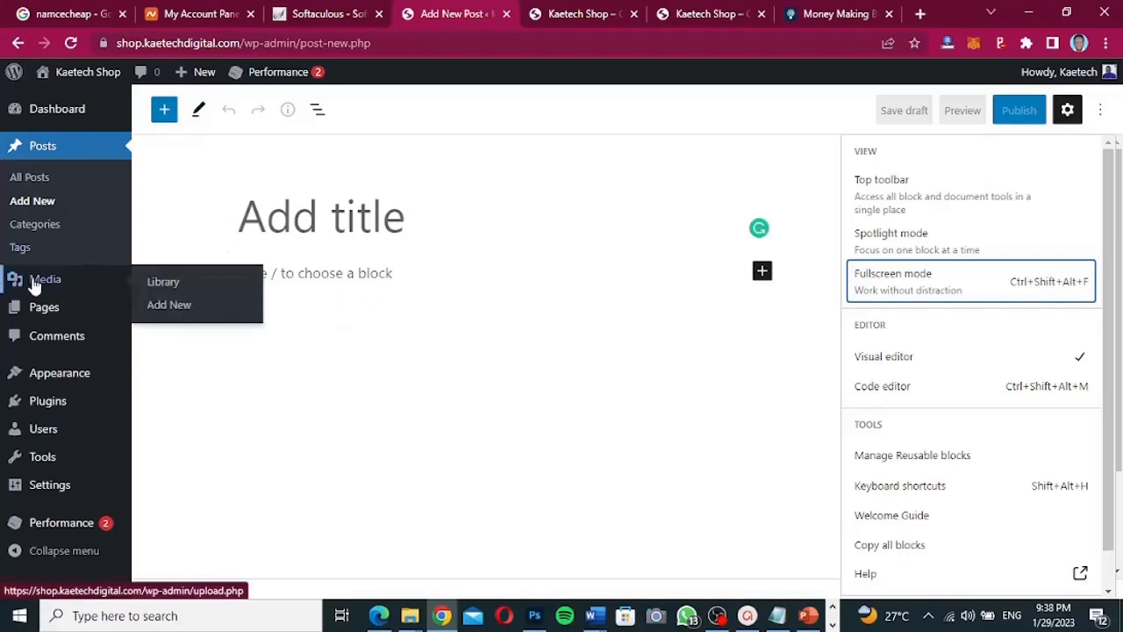
pyautogui.click(165, 290)
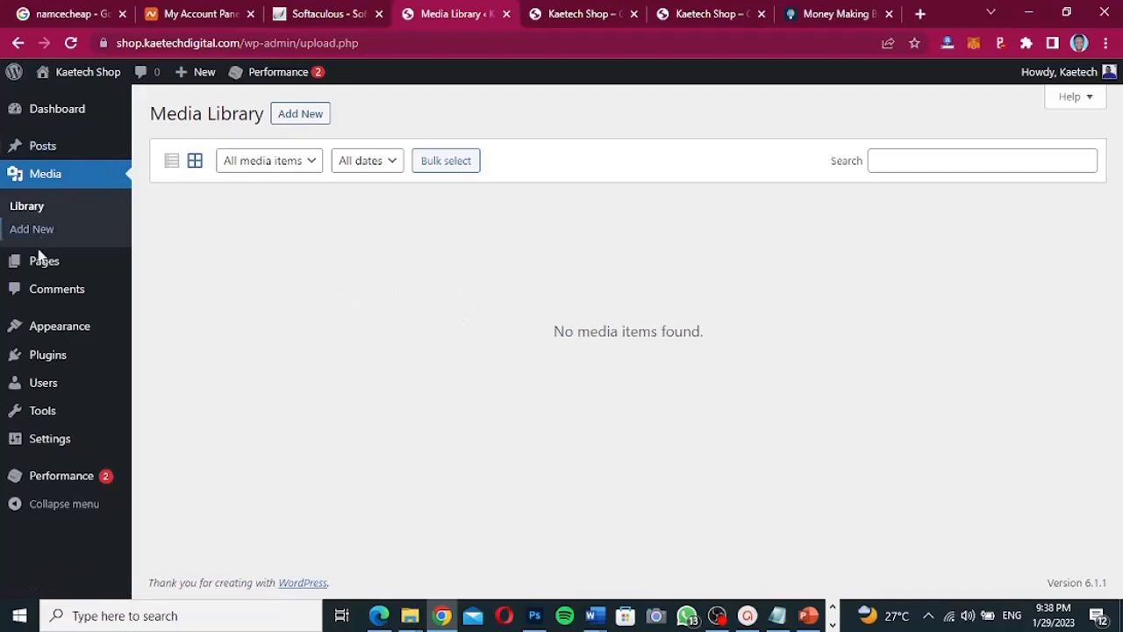
# View All Pages, showing the draft Privacy Policy and published Sample Page, then start a new page.
pyautogui.moveTo(13, 260)
pyautogui.click(175, 266)
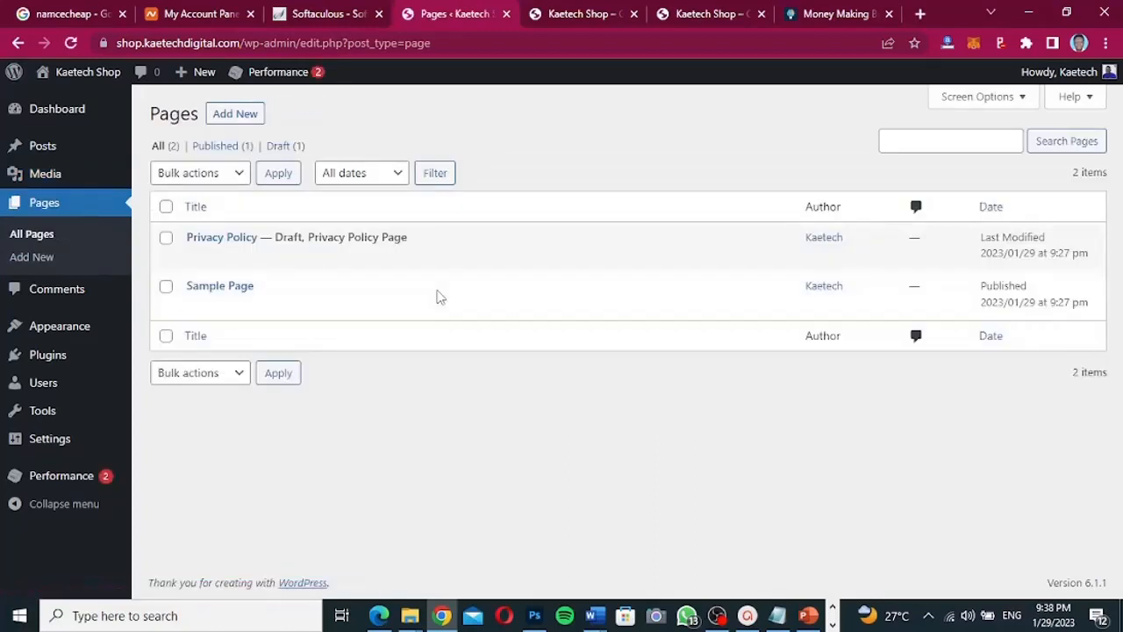
pyautogui.moveTo(257, 291)
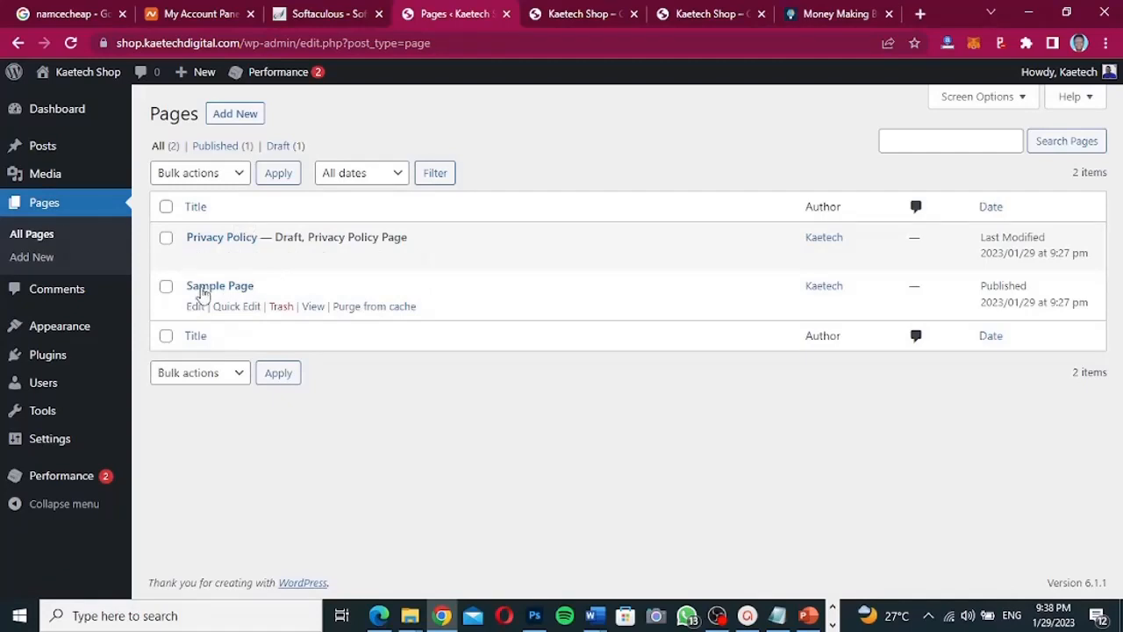
pyautogui.moveTo(200, 248)
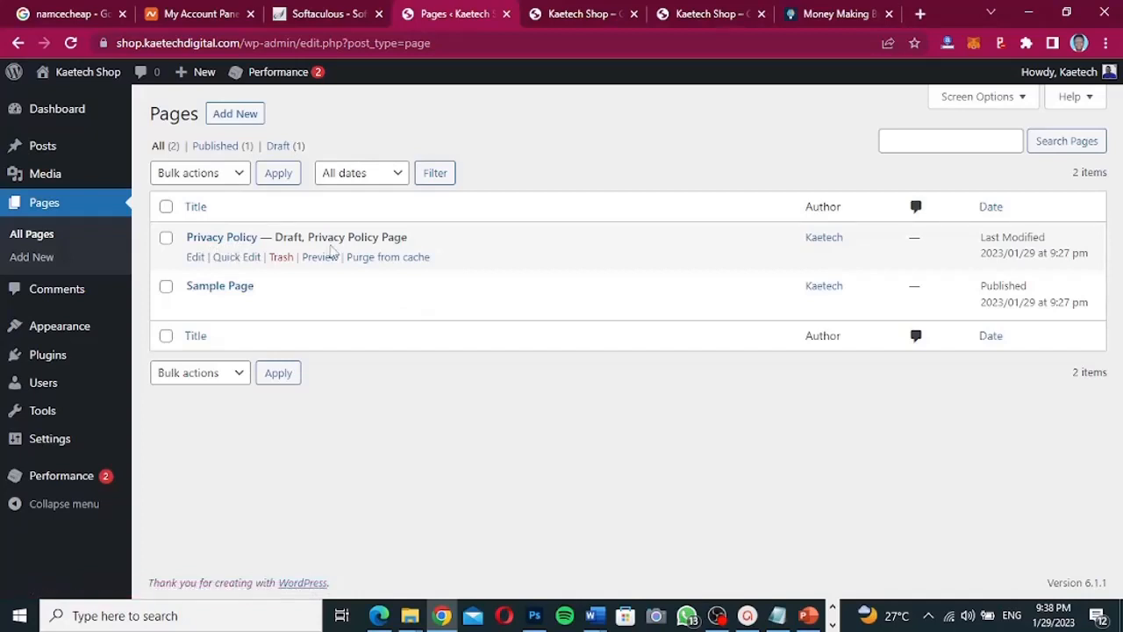
pyautogui.moveTo(197, 303)
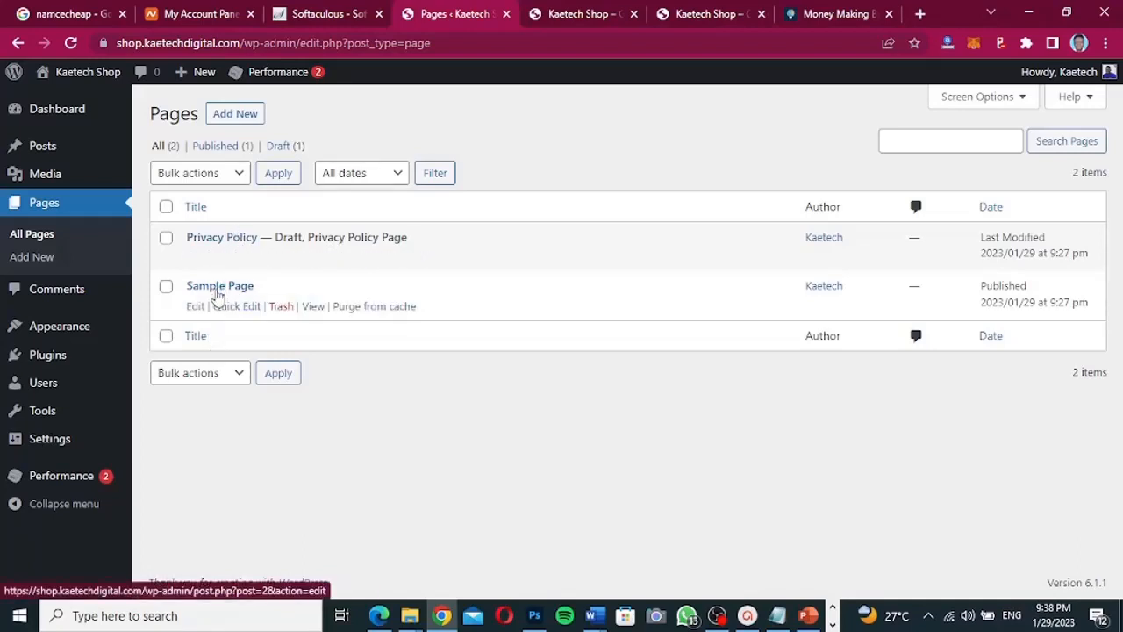
pyautogui.moveTo(48, 152)
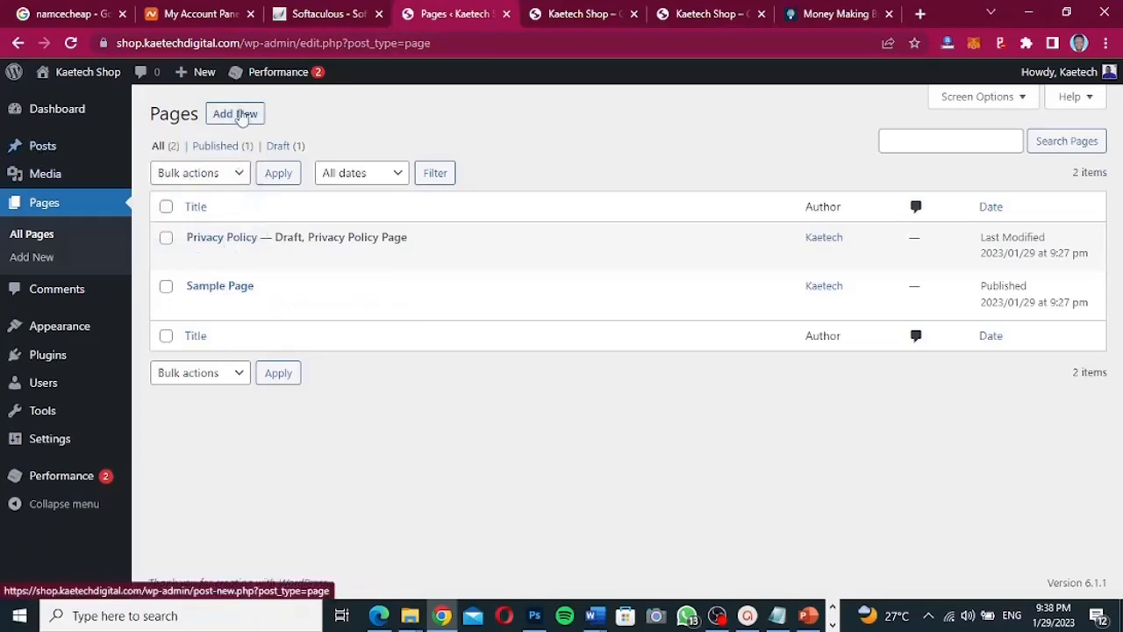
pyautogui.click(242, 115)
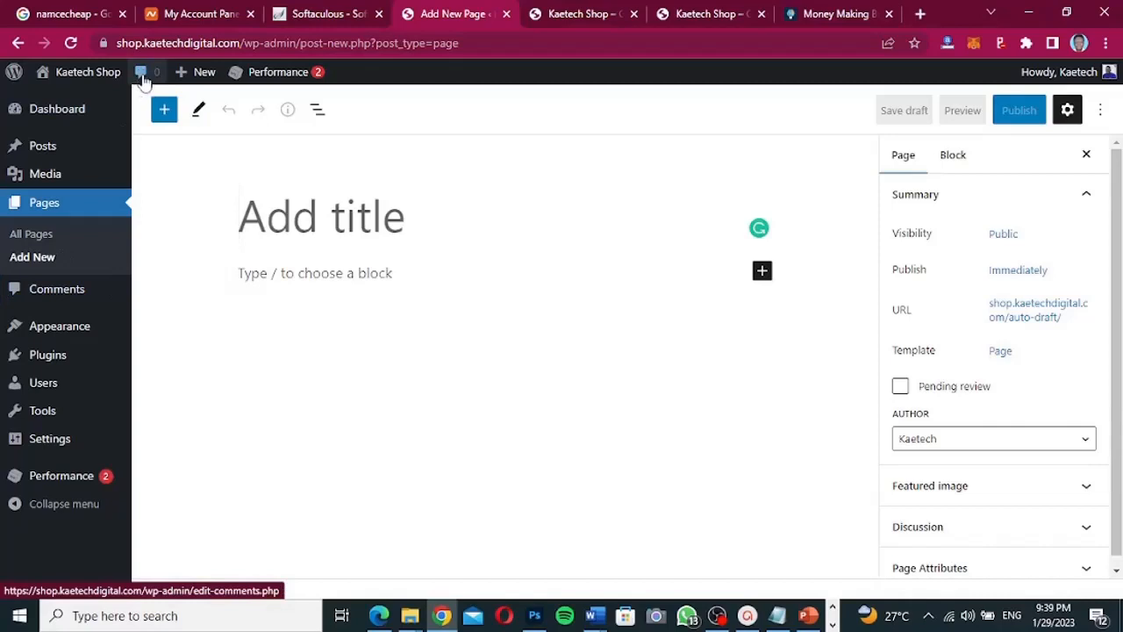
# Open the Comments admin page, then open the live Hello world! post and scroll to its comment.
pyautogui.click(46, 294)
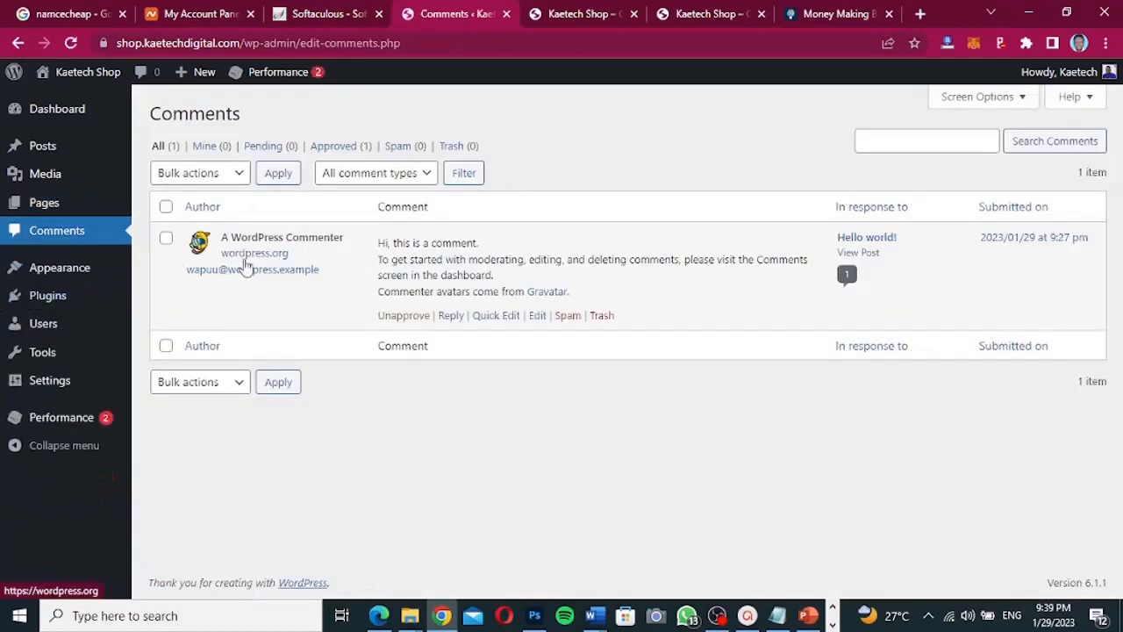
pyautogui.moveTo(431, 288)
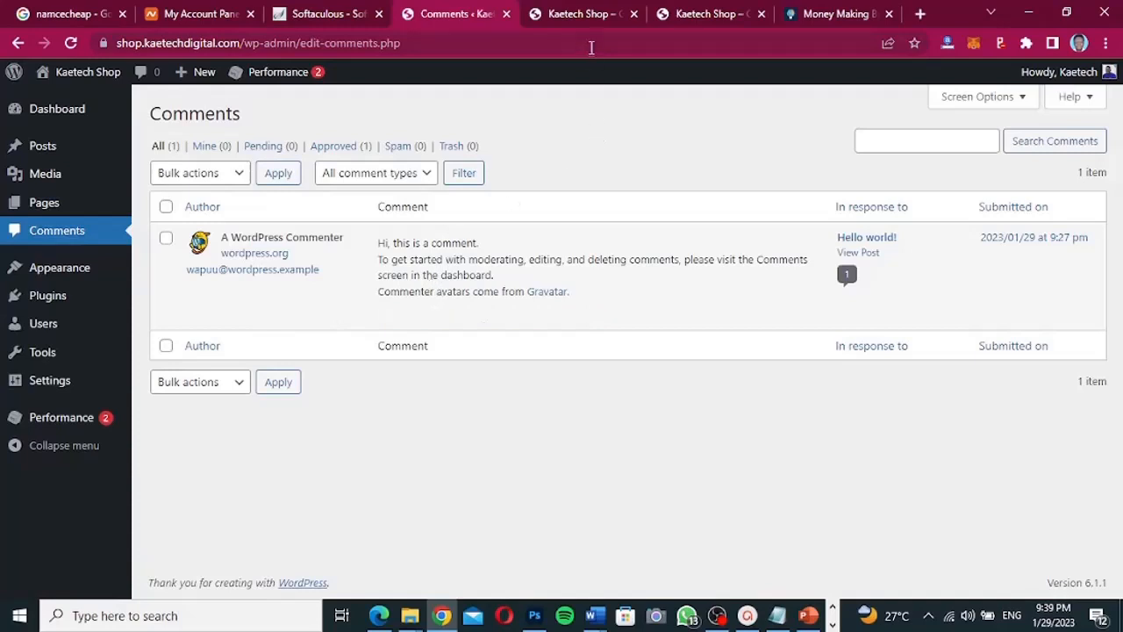
pyautogui.click(575, 14)
pyautogui.scroll(4, 549, 377)
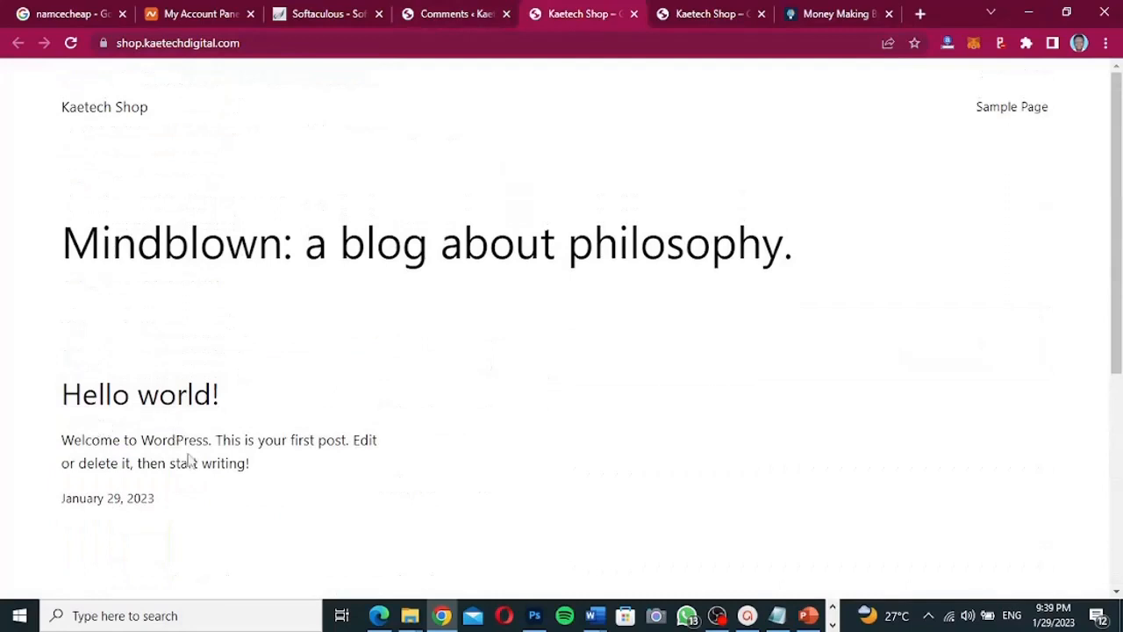
pyautogui.click(171, 401)
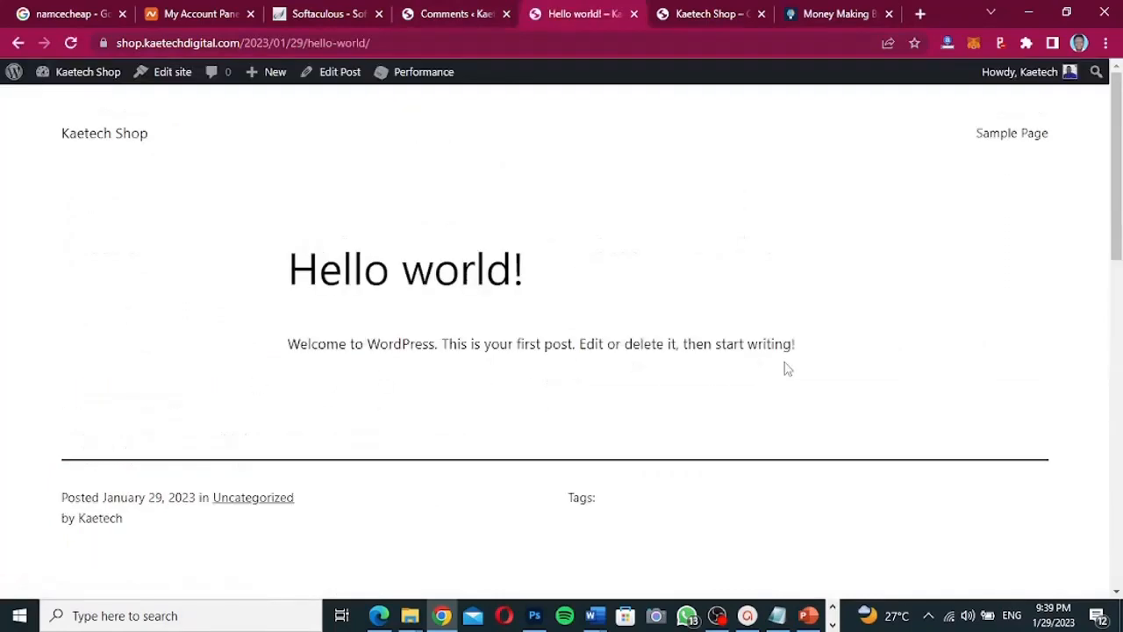
pyautogui.scroll(-3, 664, 392)
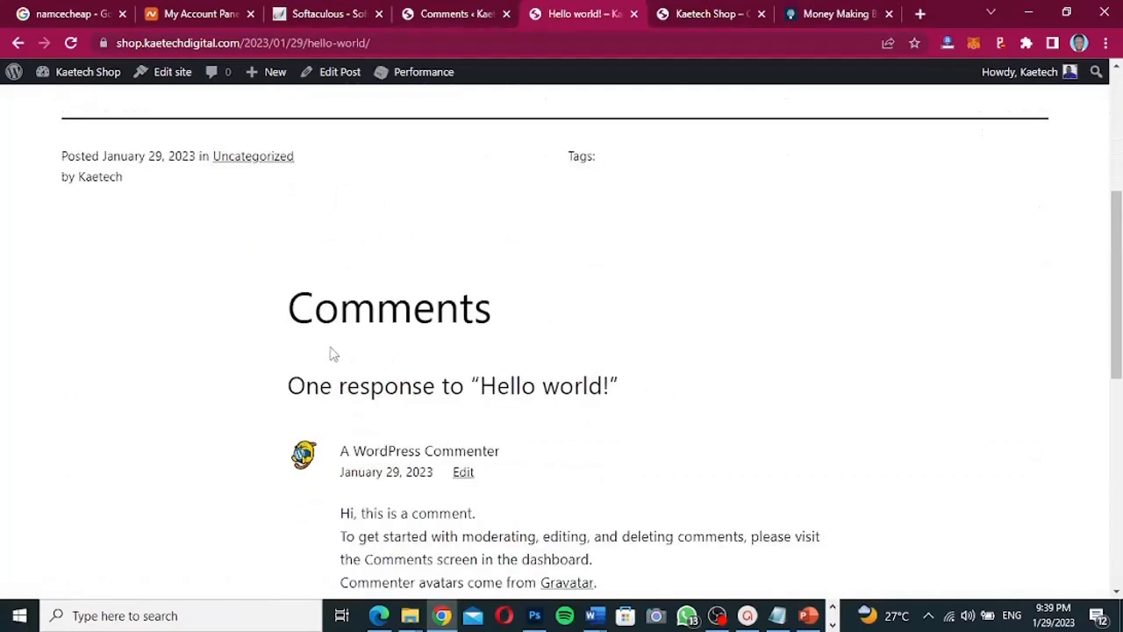
pyautogui.scroll(-3, 576, 397)
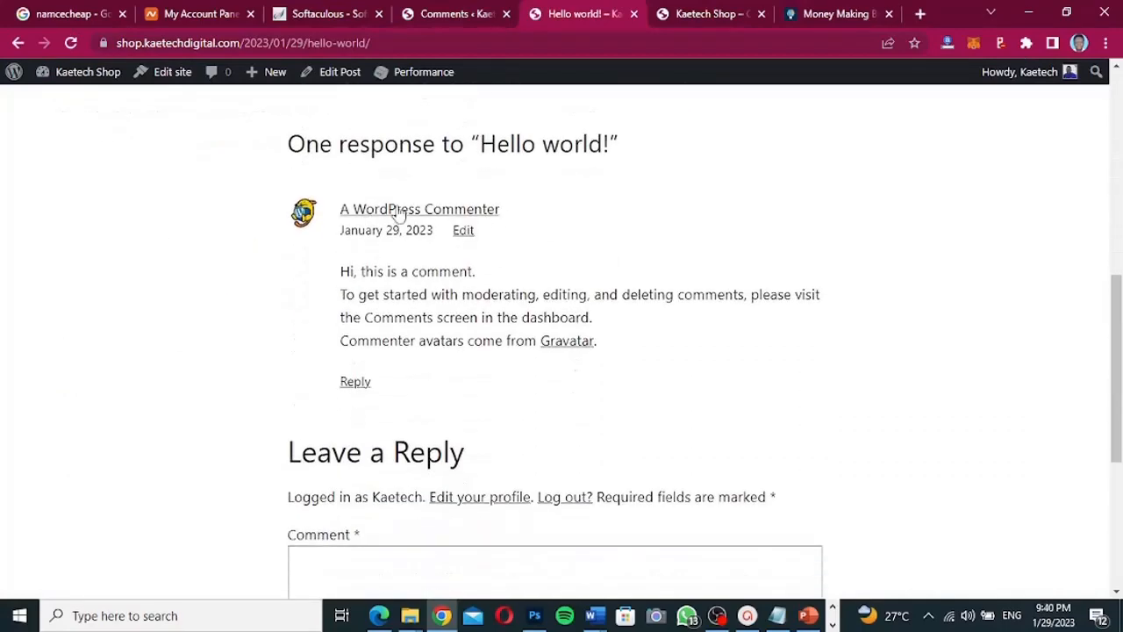
pyautogui.scroll(-4, 517, 419)
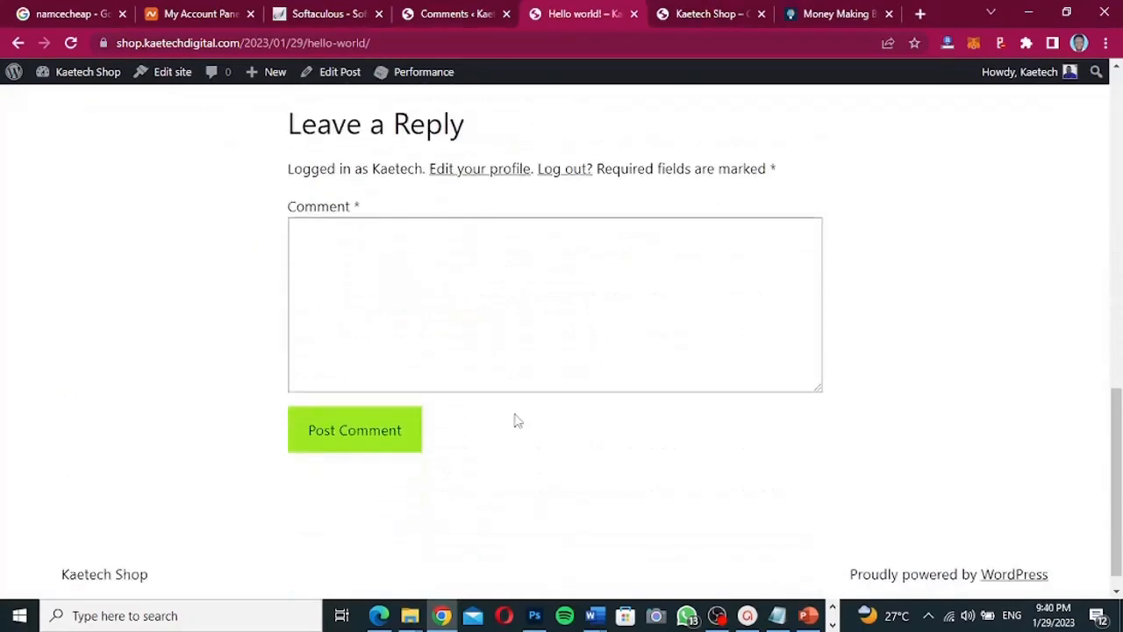
# Switch between the Hello world! post and the admin Comments list, ending on Comments.
pyautogui.click(458, 14)
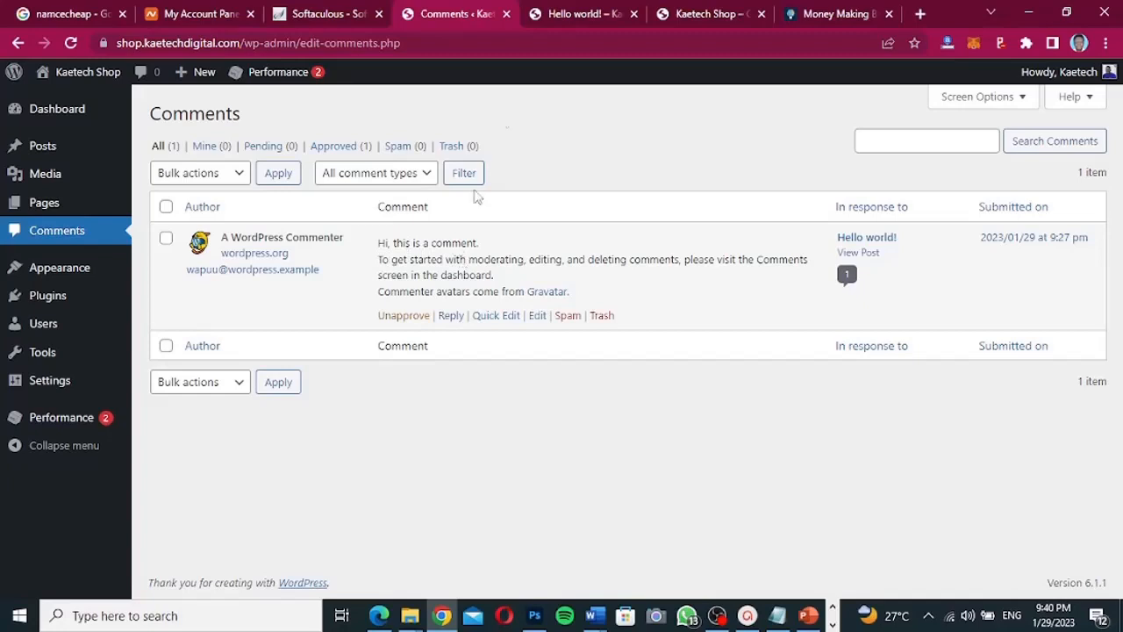
pyautogui.click(574, 11)
pyautogui.scroll(3, 401, 218)
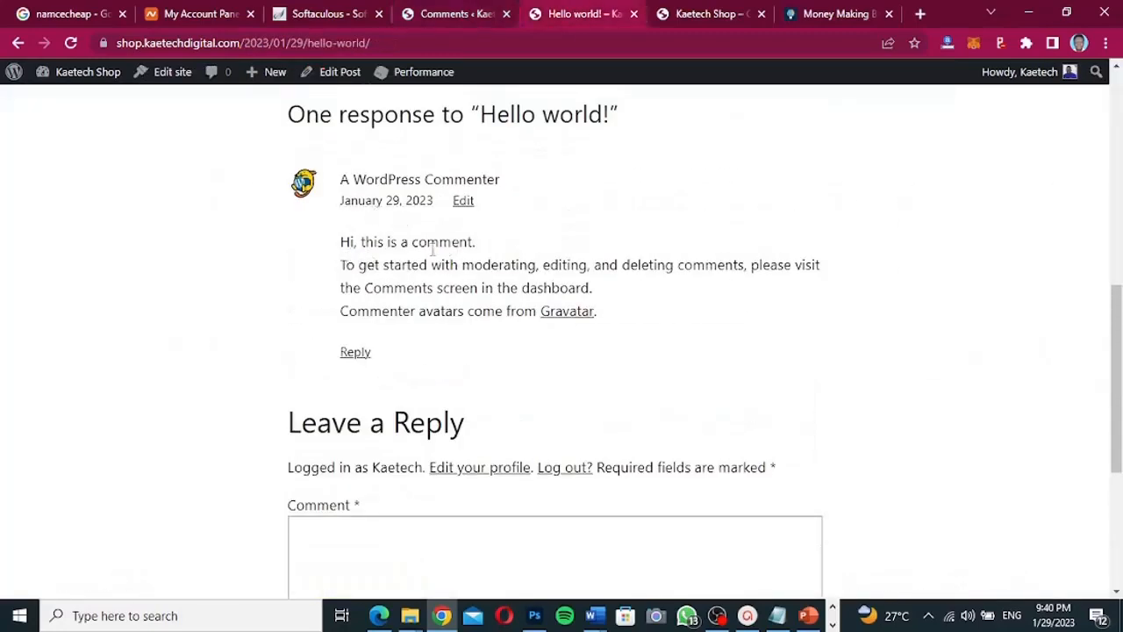
pyautogui.click(443, 13)
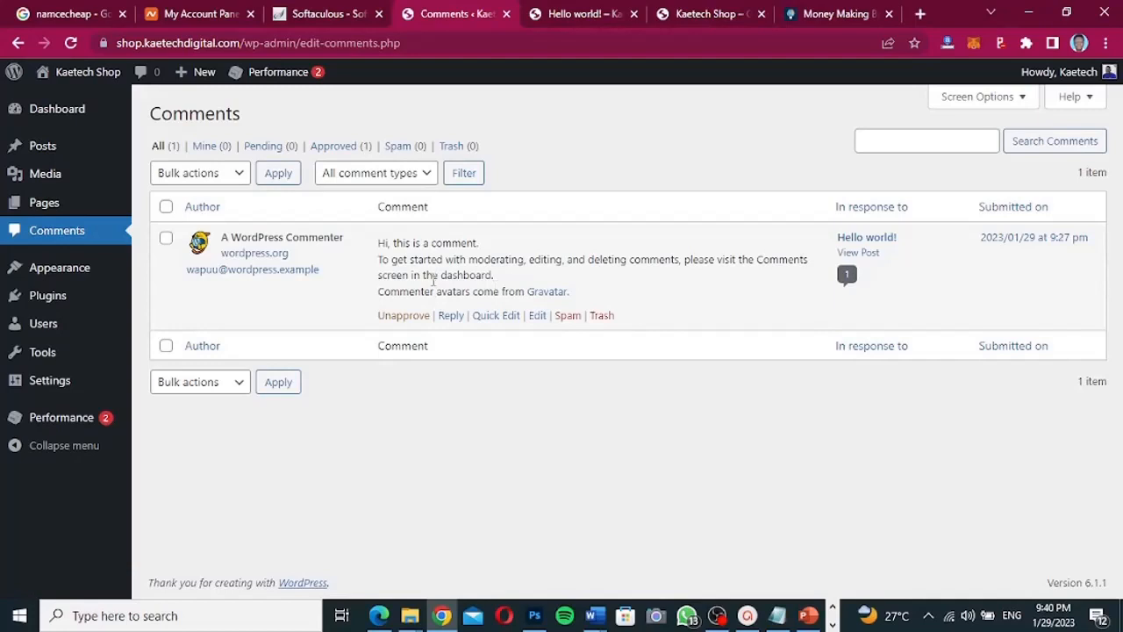
# Look over the Appearance, Plugins and Users menus, then open Users > All Users.
pyautogui.moveTo(62, 275)
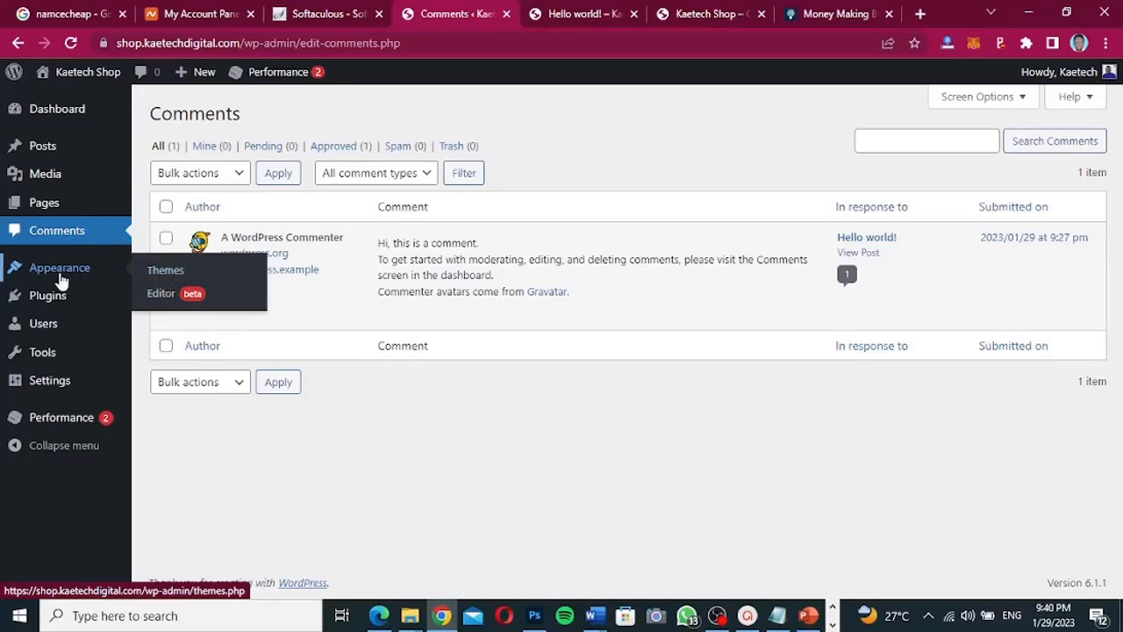
pyautogui.moveTo(55, 299)
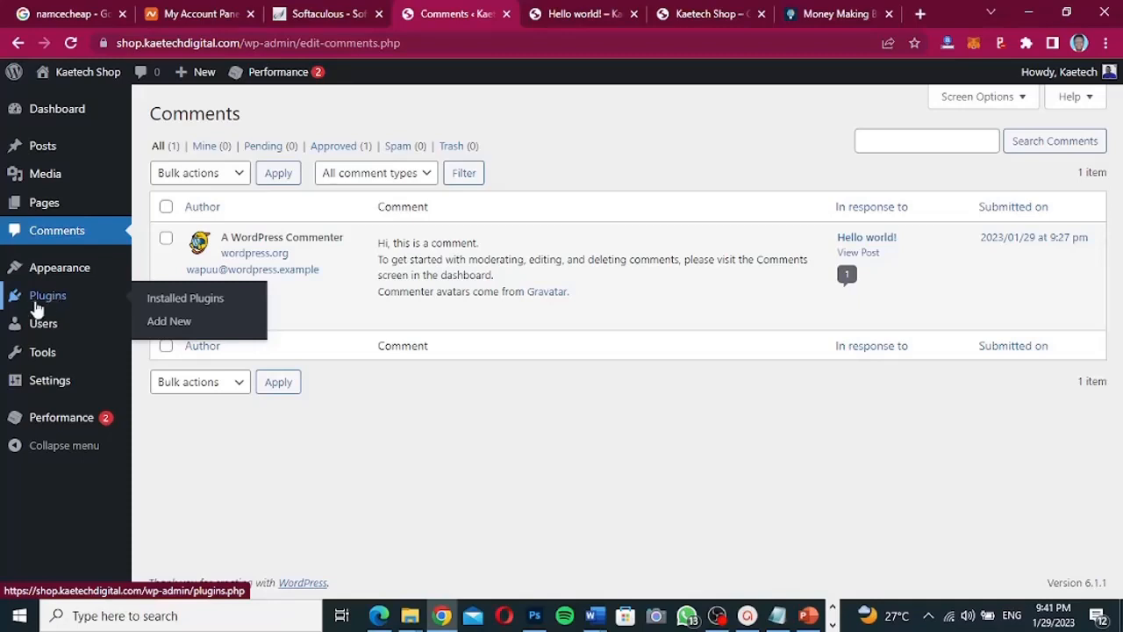
pyautogui.moveTo(37, 330)
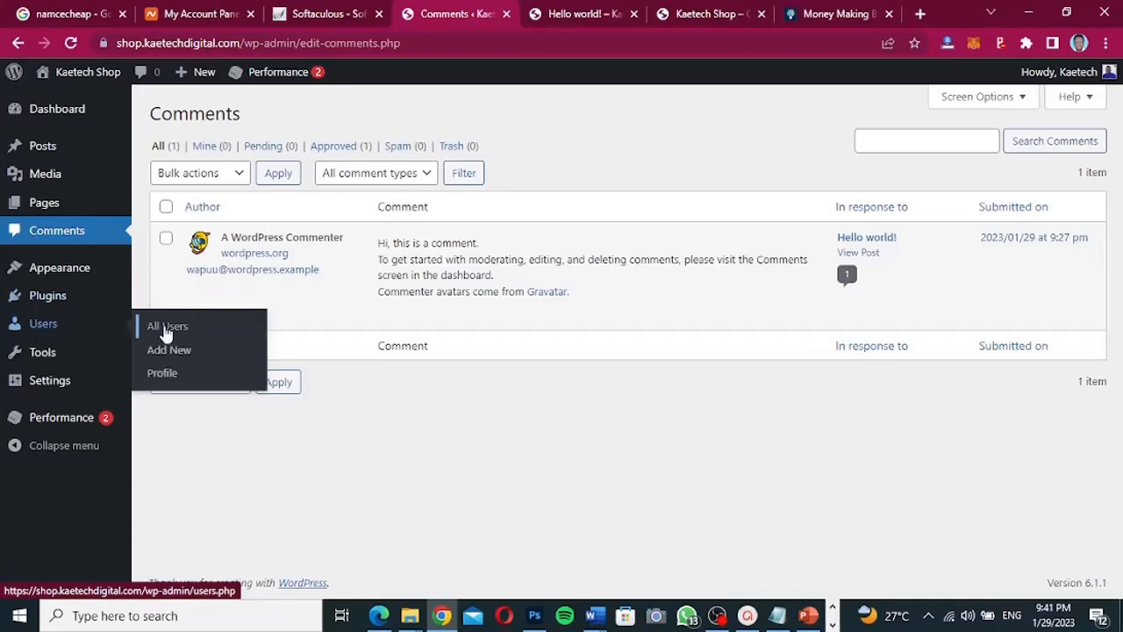
pyautogui.click(165, 332)
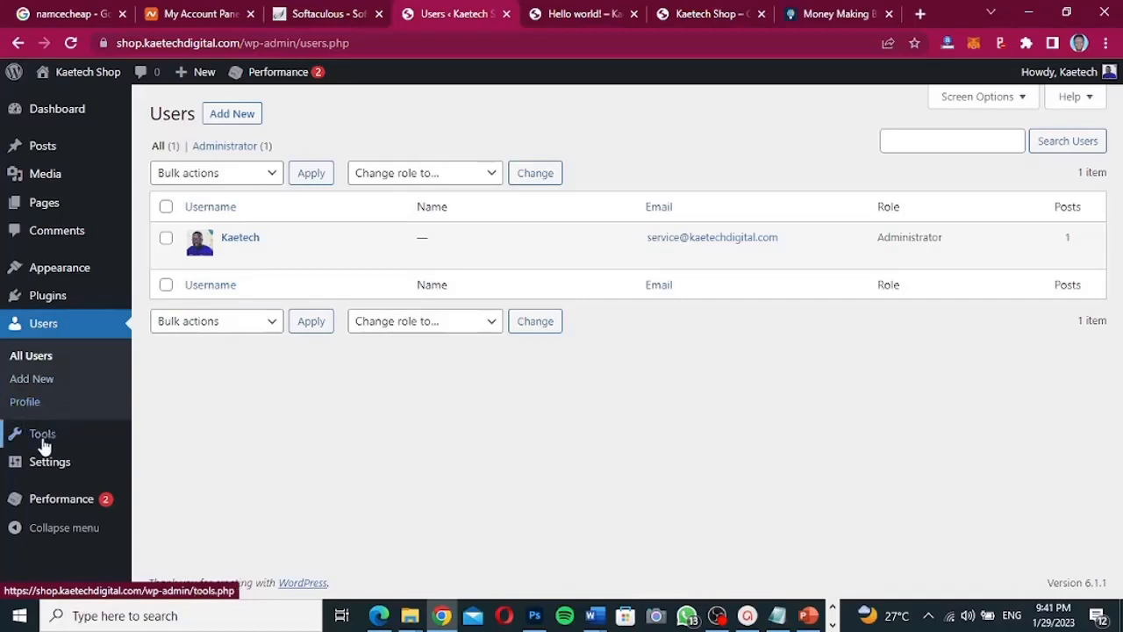
# Open Settings > General and change the Site Title to 'Kaetech Digital'.
pyautogui.moveTo(44, 446)
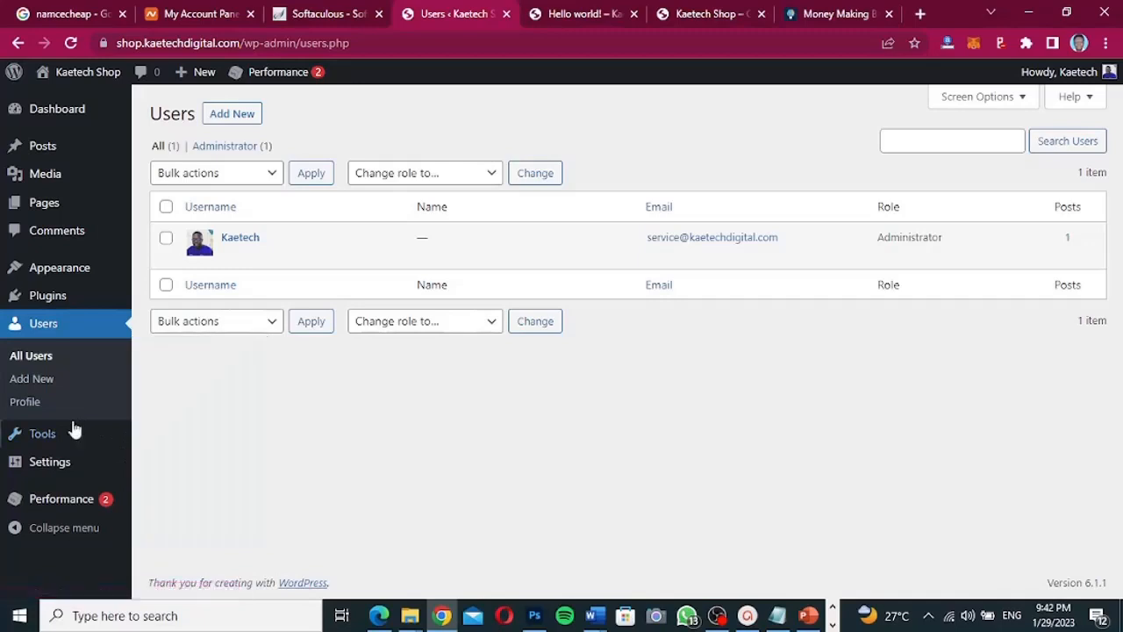
pyautogui.moveTo(48, 470)
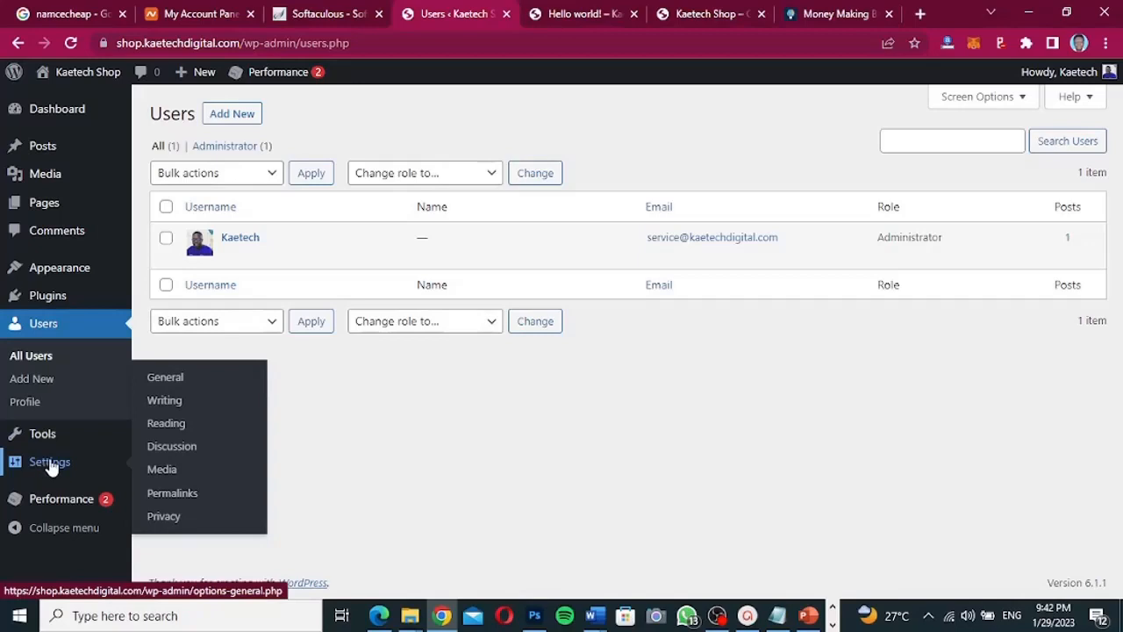
pyautogui.click(167, 383)
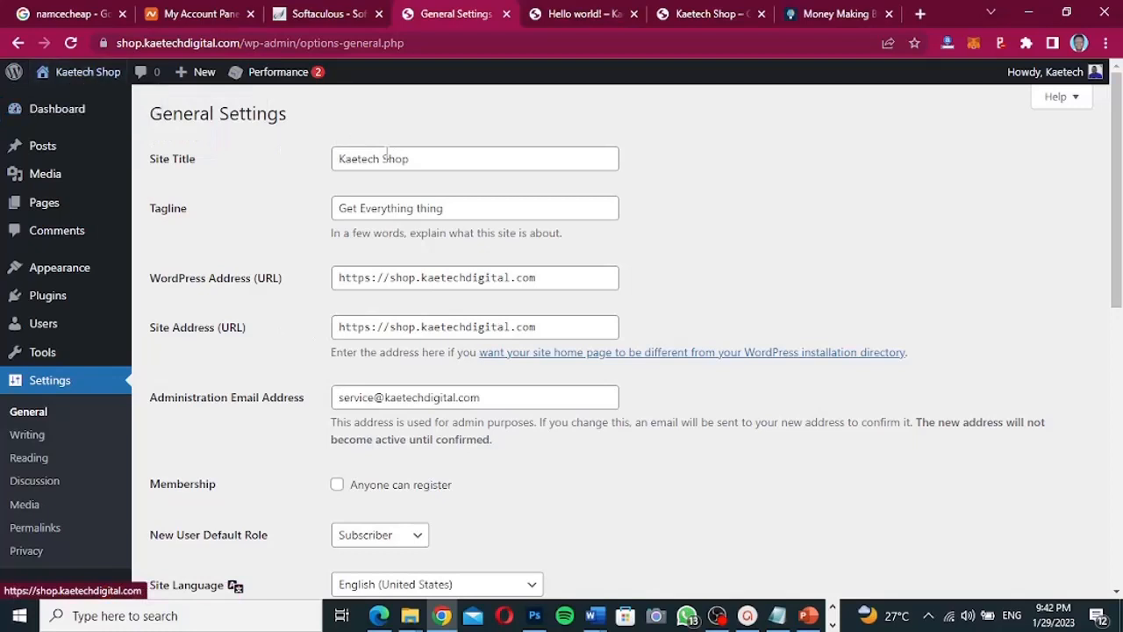
pyautogui.moveTo(420, 158); pyautogui.dragTo(383, 155)
pyautogui.write('Digitak')
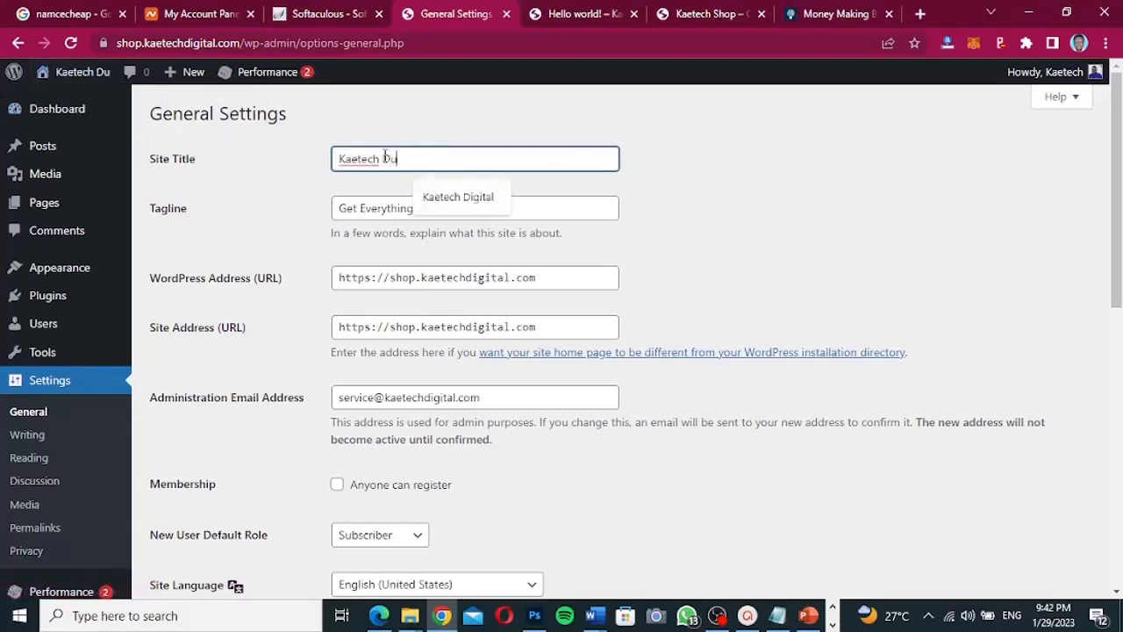
pyautogui.press('BackSpace')
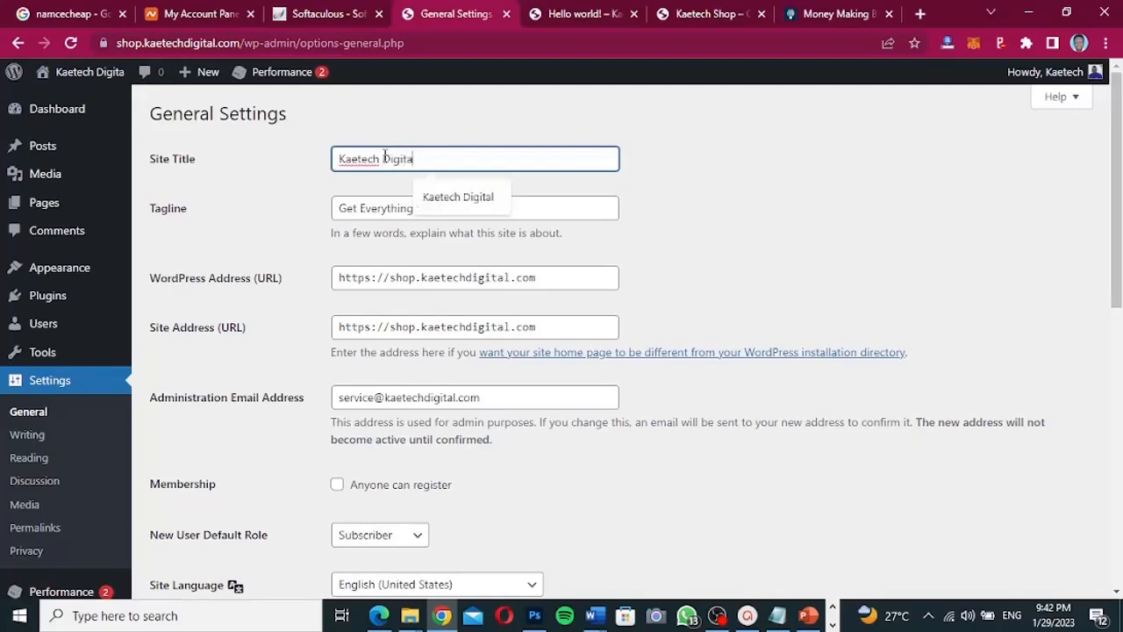
pyautogui.write('l')
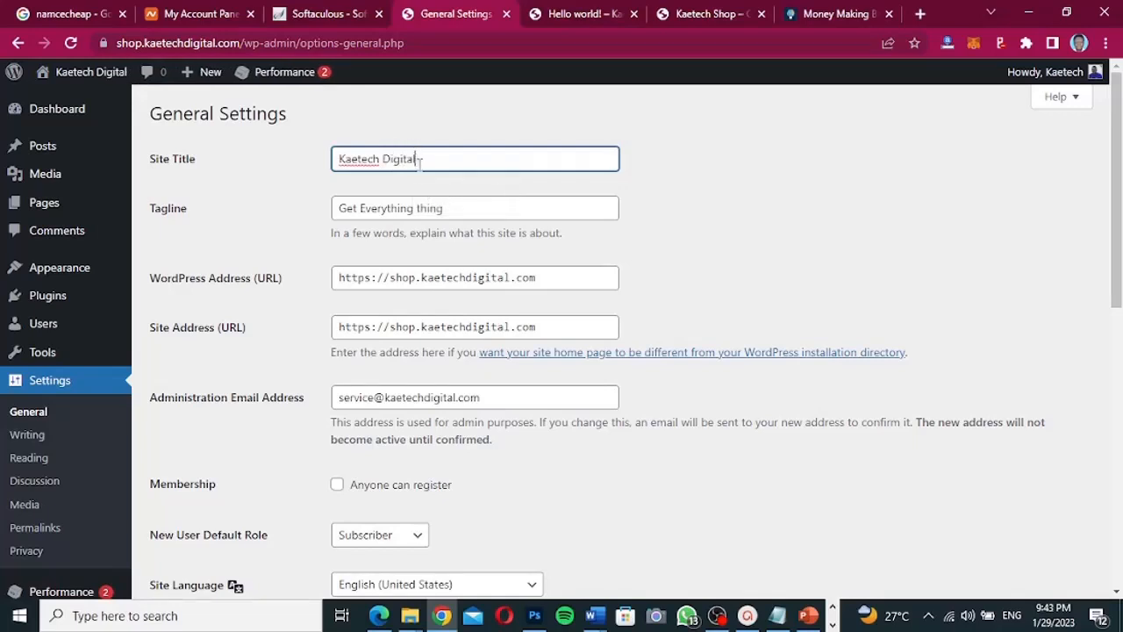
# Replace the tagline with 'Digital marketing and web design'.
pyautogui.moveTo(88, 79)
pyautogui.click(457, 209)
pyautogui.moveTo(458, 209); pyautogui.dragTo(332, 211)
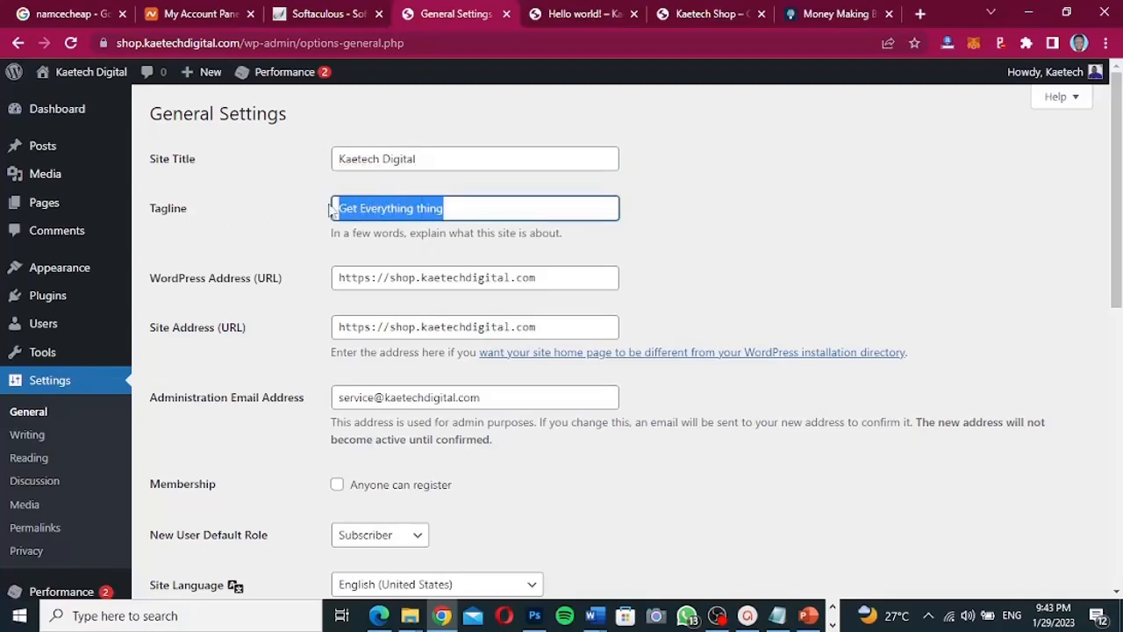
pyautogui.write('d')
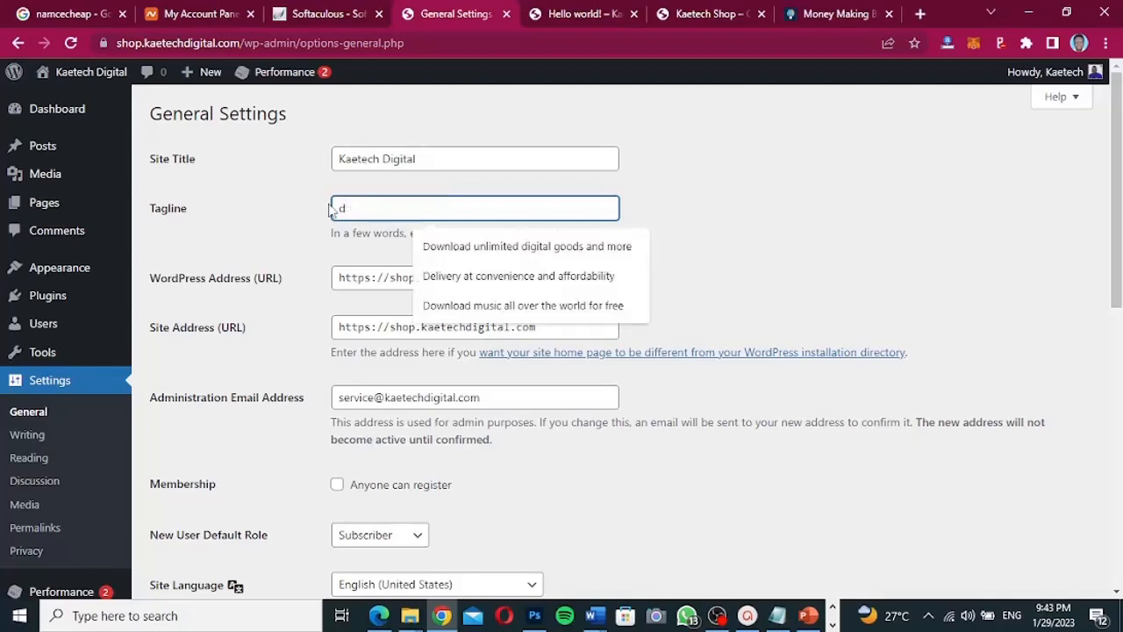
pyautogui.write('igital ')
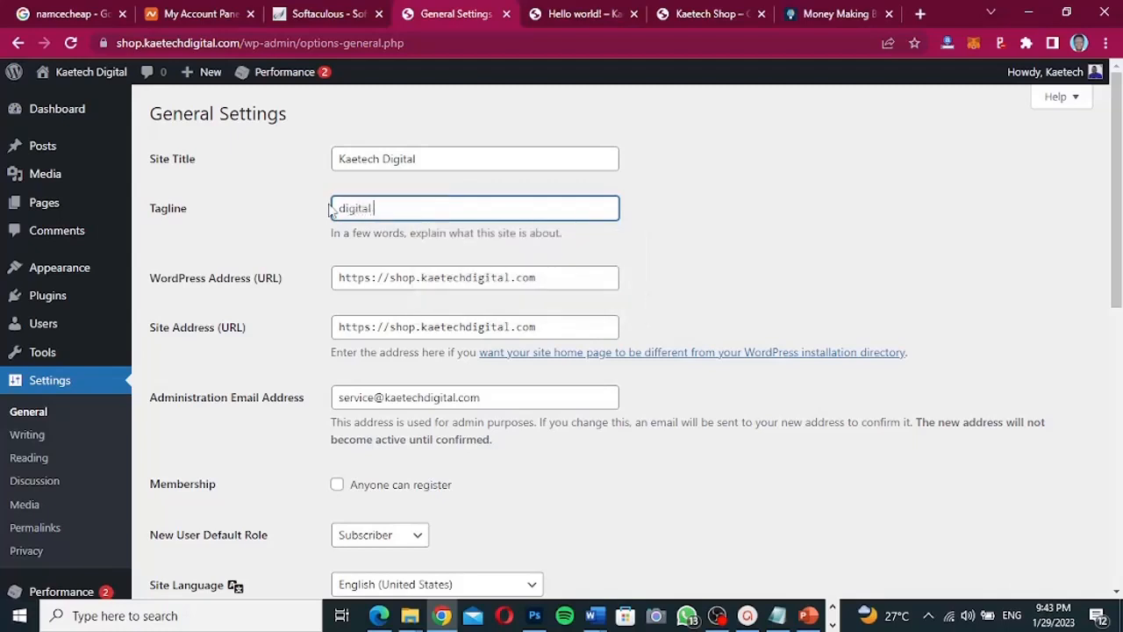
pyautogui.write('marketing and webs')
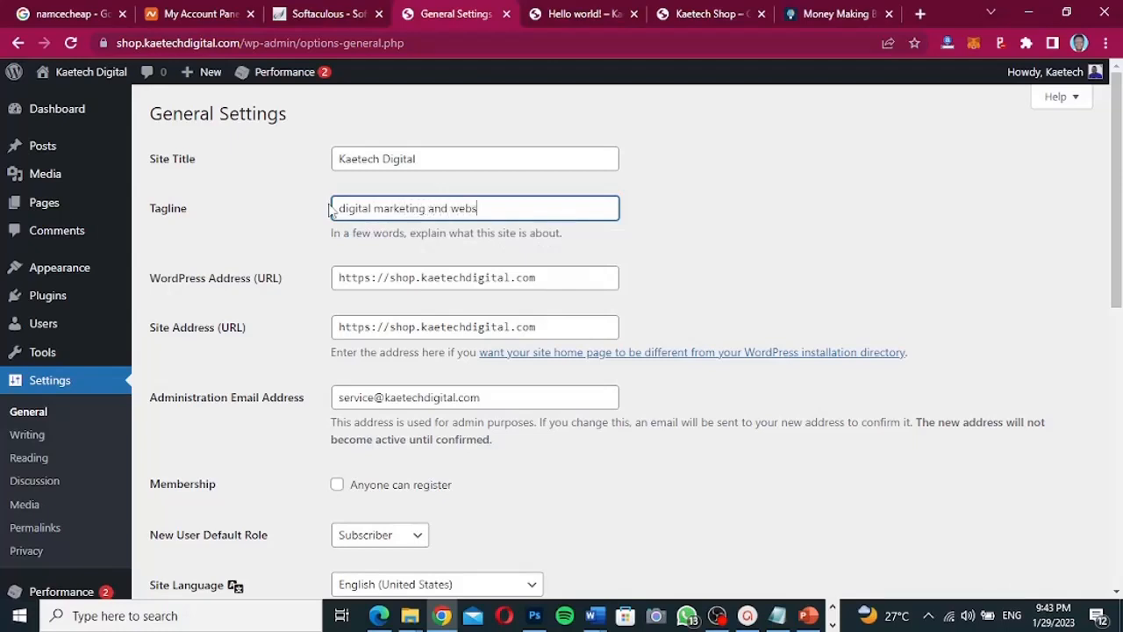
pyautogui.write('design')
pyautogui.moveTo(346, 208); pyautogui.dragTo(331, 208)
pyautogui.write('D')
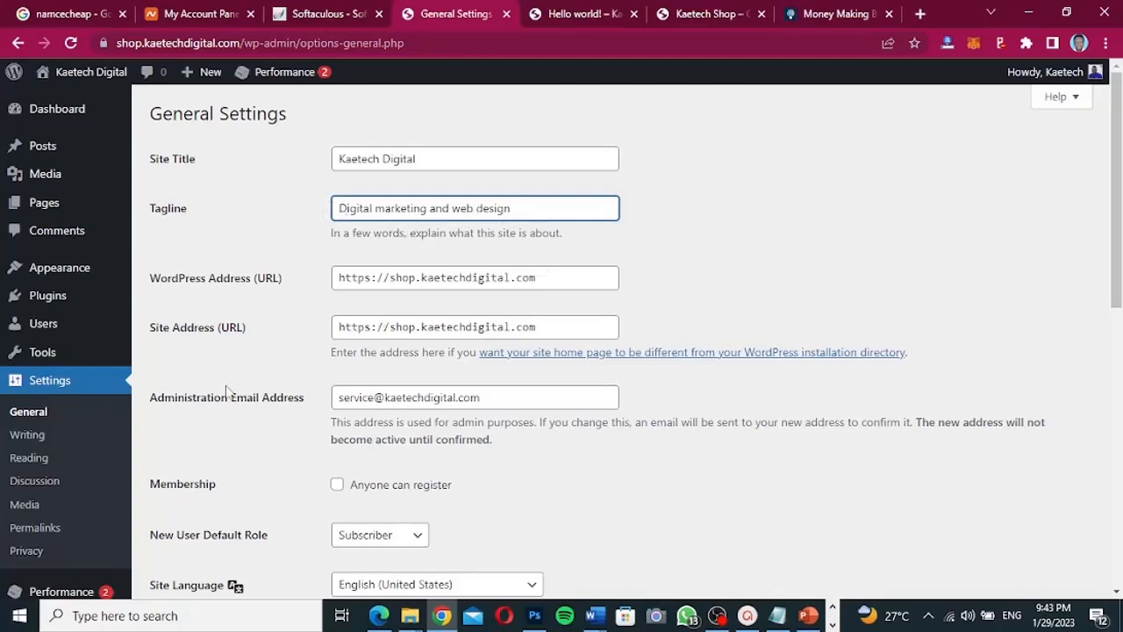
pyautogui.scroll(-2, 227, 390)
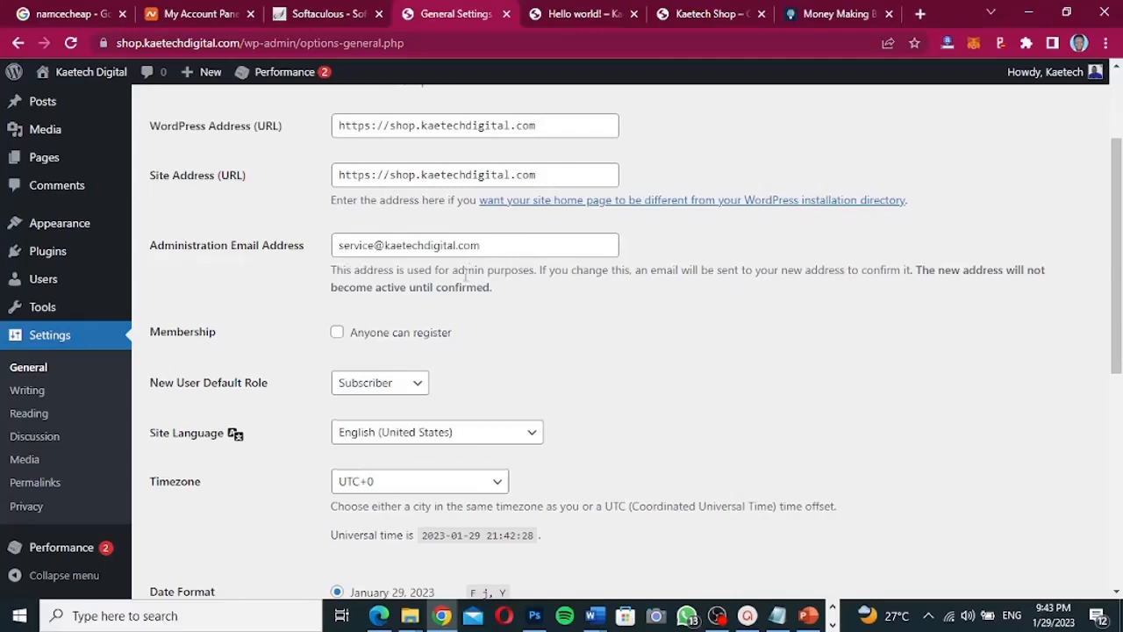
# Keep Subscriber as the new user default role and English (United States) as site language.
pyautogui.scroll(-1, 465, 274)
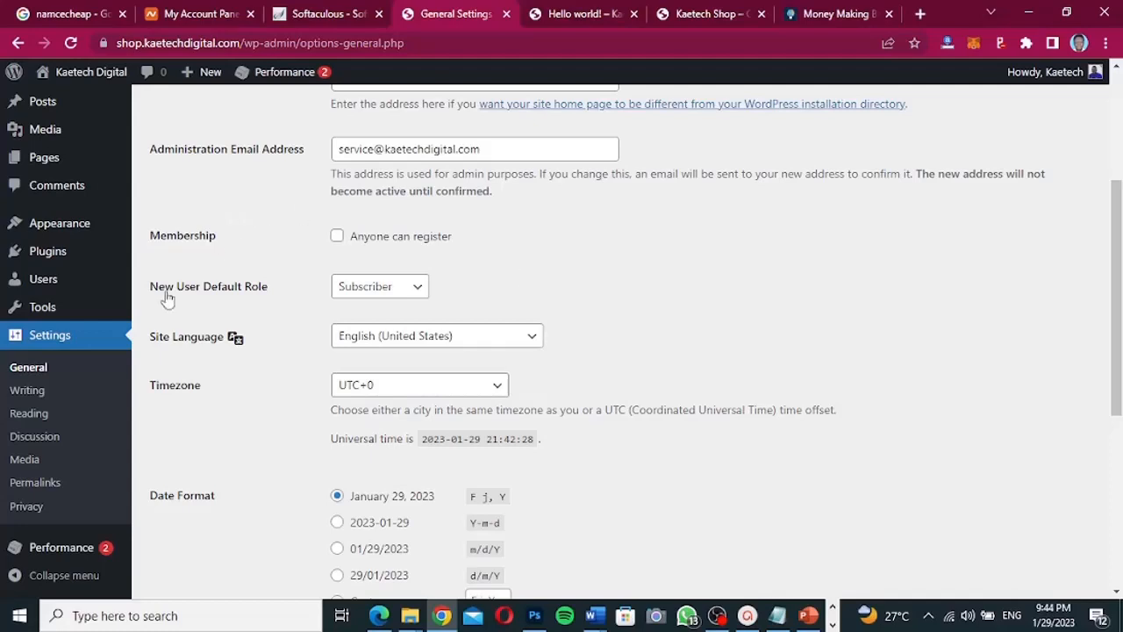
pyautogui.click(370, 290)
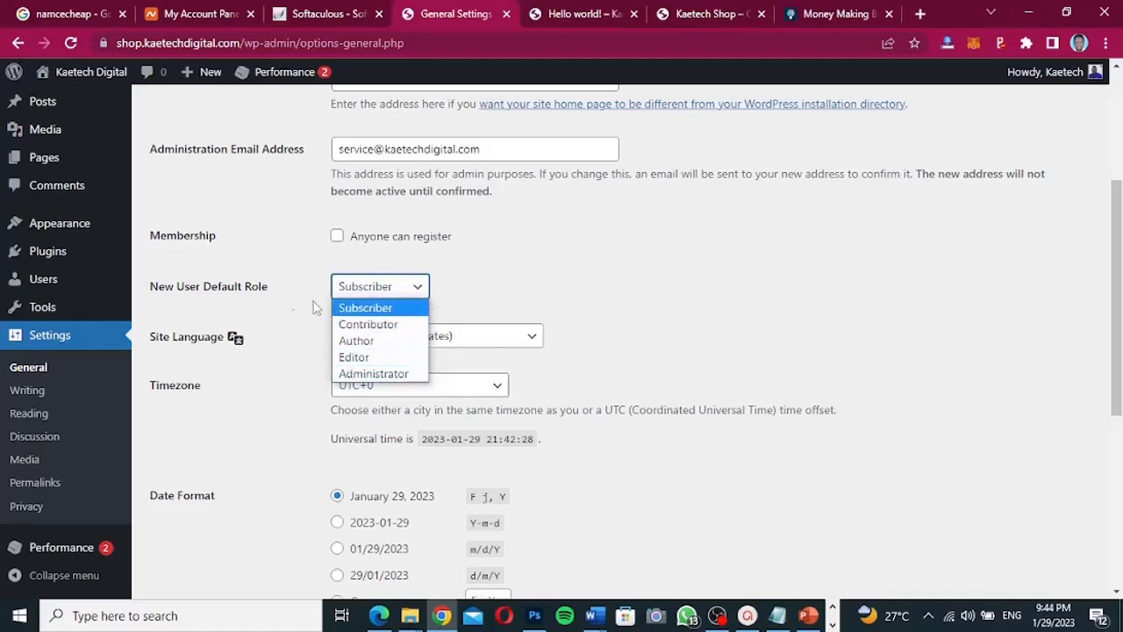
pyautogui.click(340, 290)
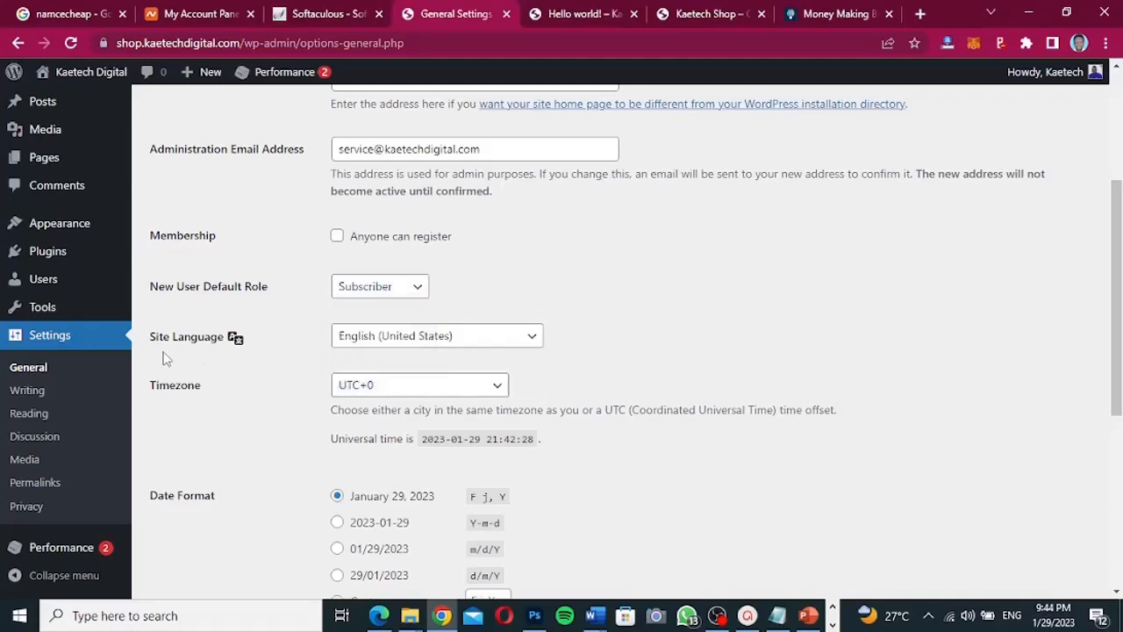
pyautogui.click(367, 338)
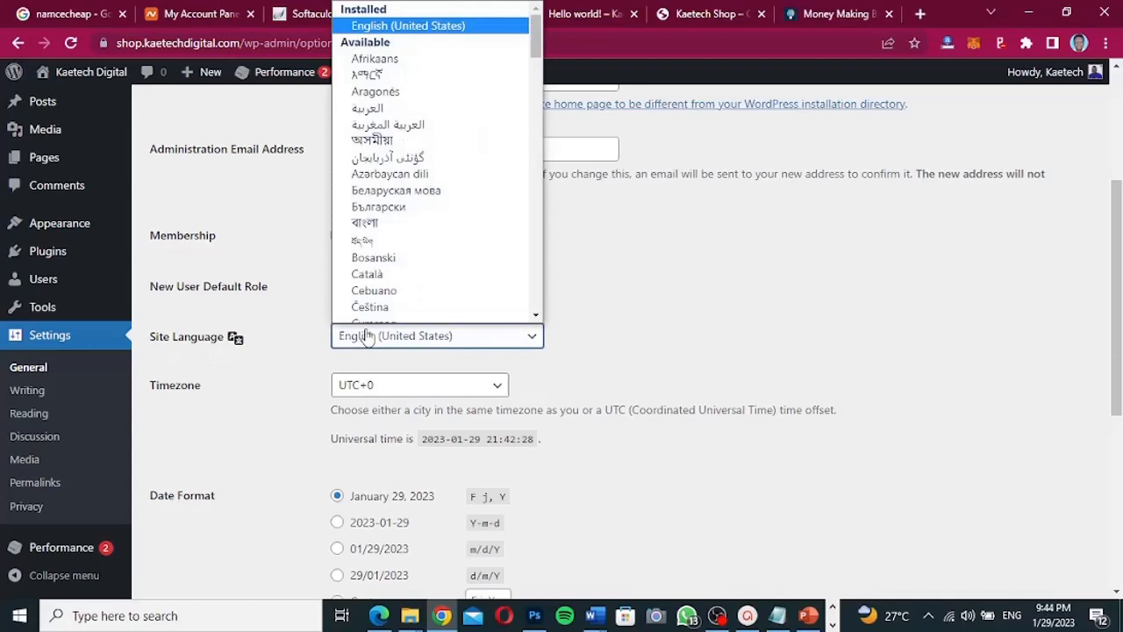
pyautogui.click(307, 329)
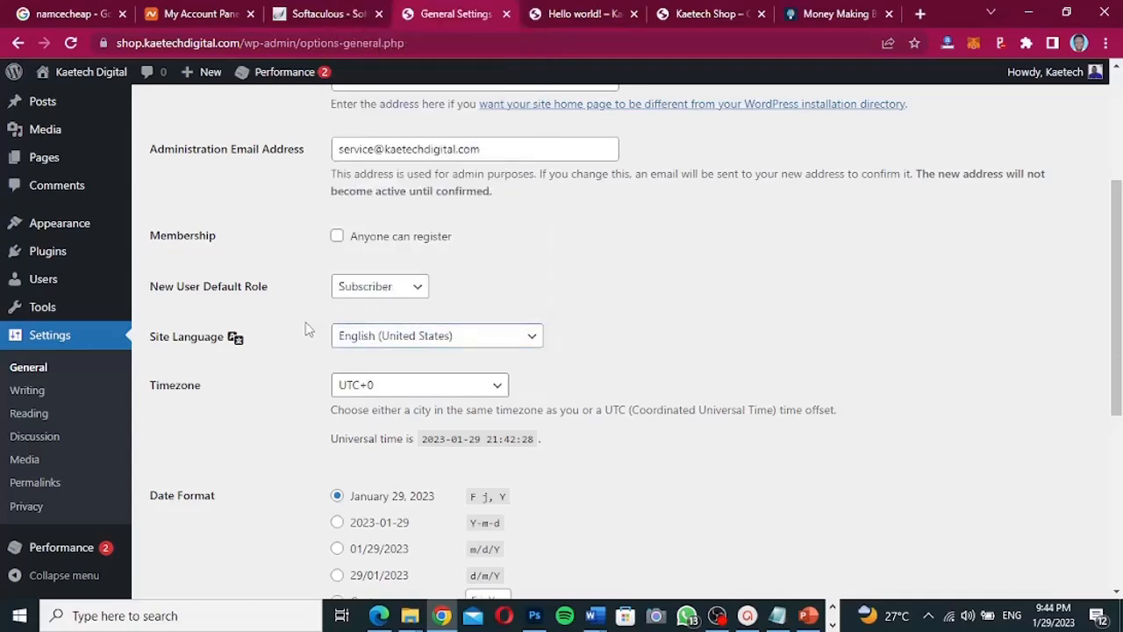
# Set the site timezone to Accra.
pyautogui.click(443, 389)
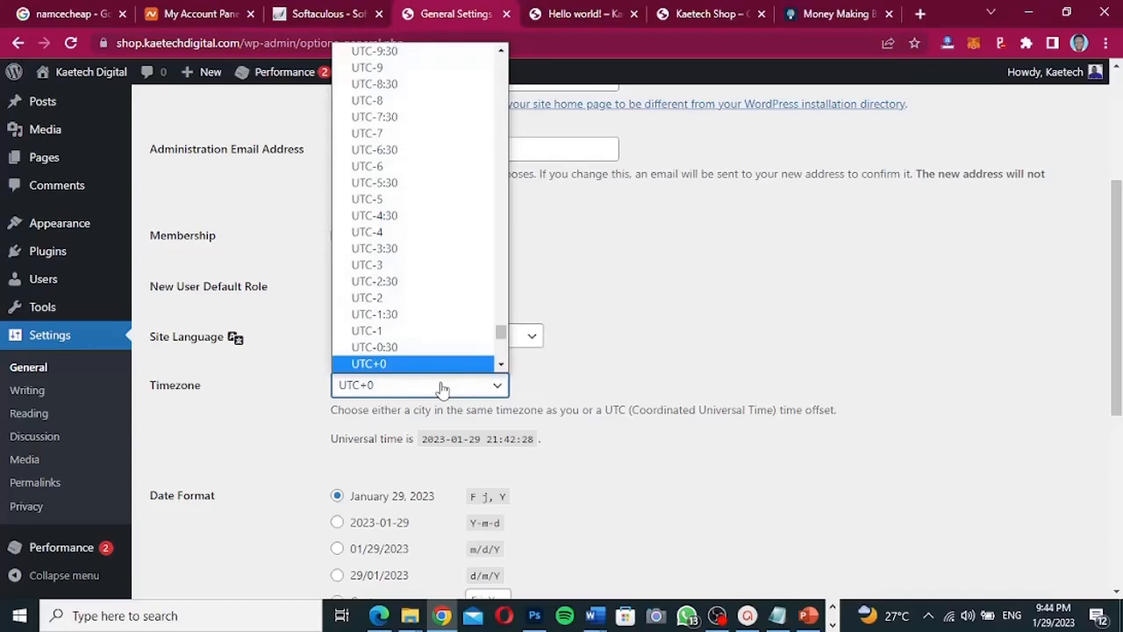
pyautogui.moveTo(501, 332); pyautogui.dragTo(486, 81)
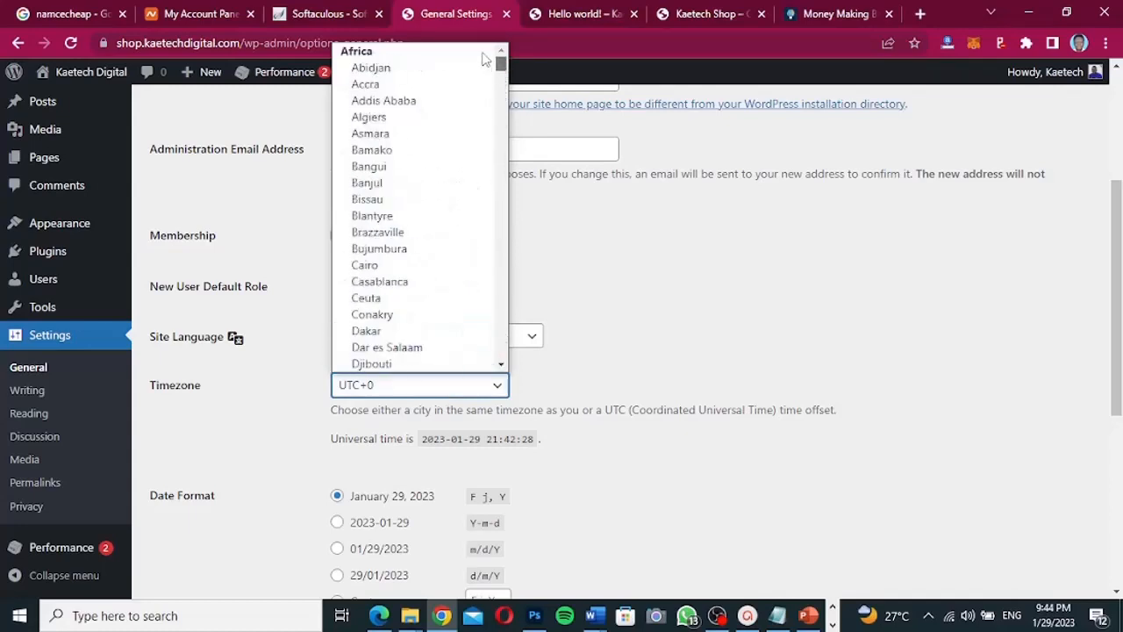
pyautogui.click(366, 88)
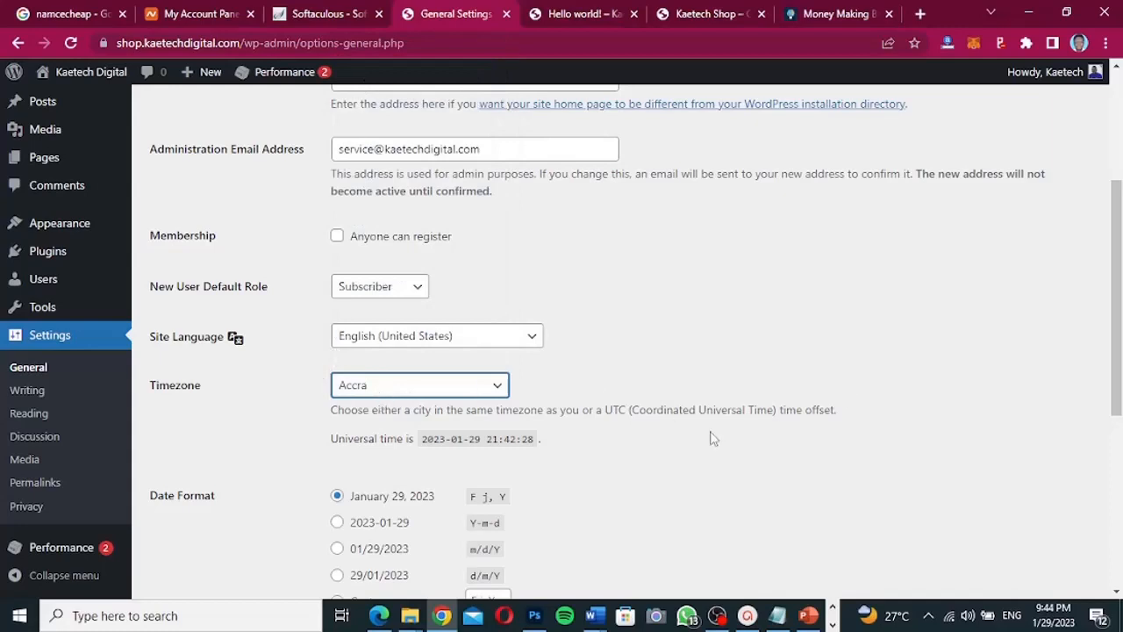
pyautogui.moveTo(1115, 318); pyautogui.dragTo(1118, 416)
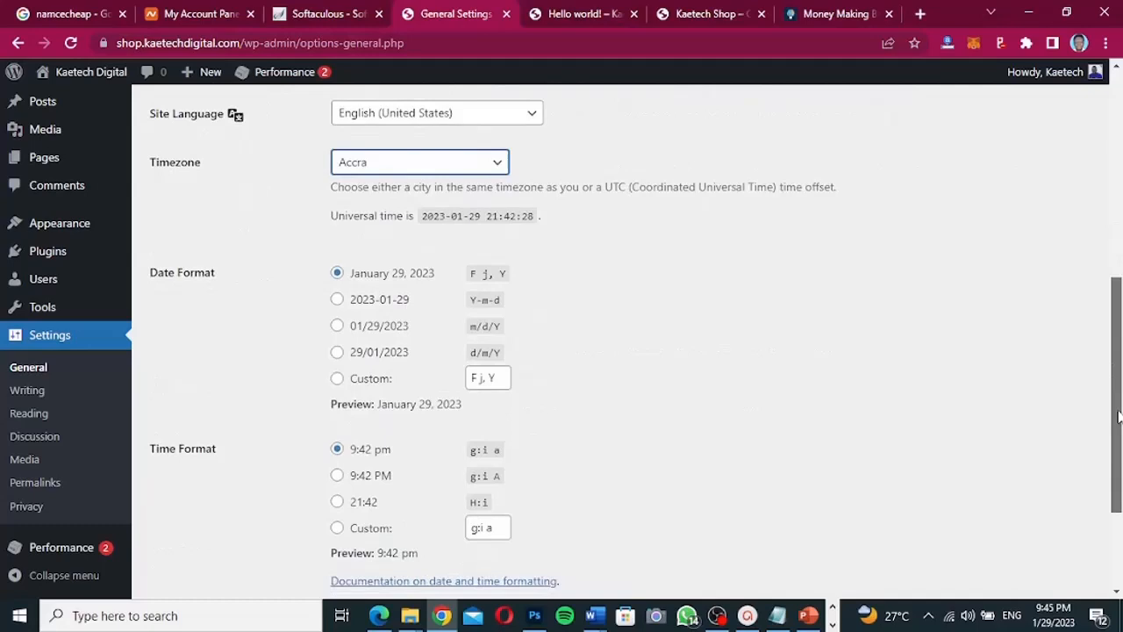
# Keep Monday as the week's first day and save the General Settings.
pyautogui.scroll(-3, 1117, 416)
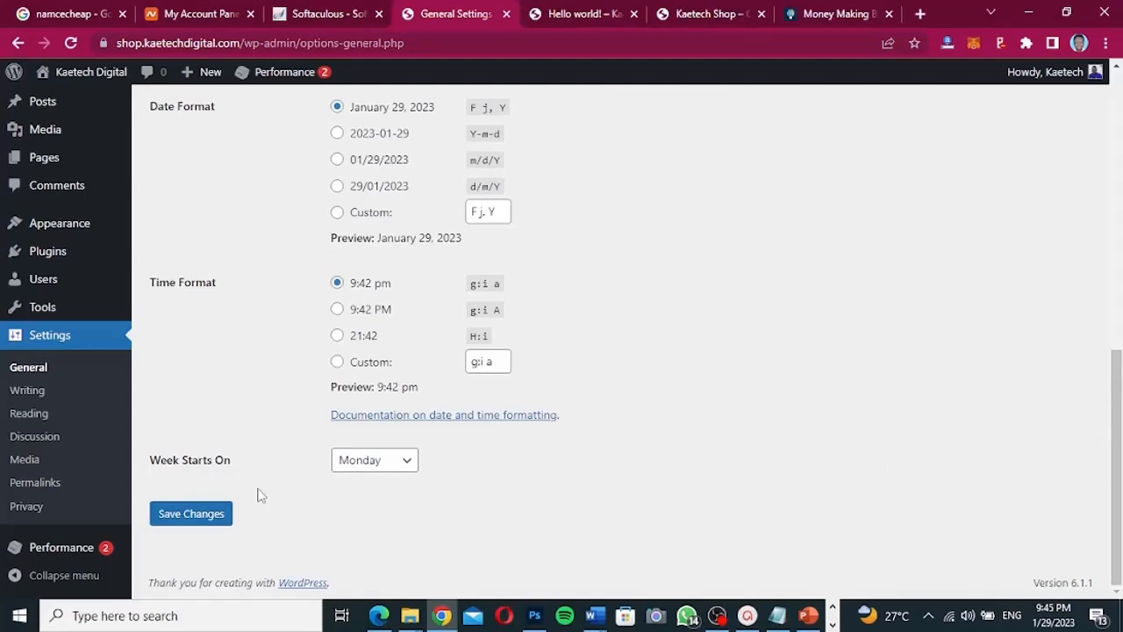
pyautogui.click(405, 470)
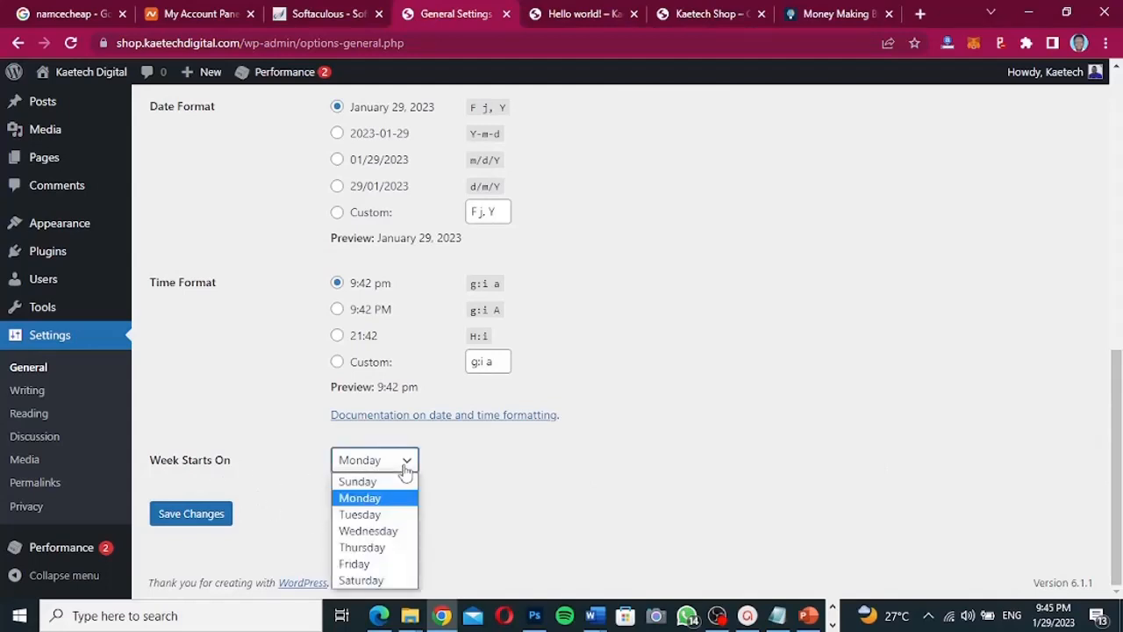
pyautogui.click(237, 466)
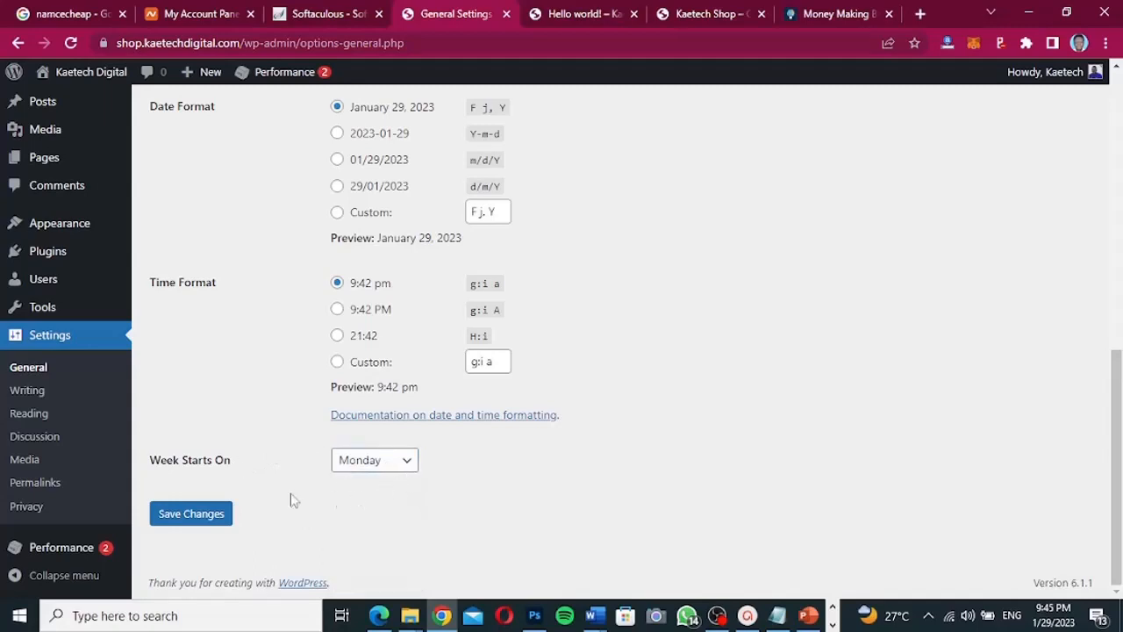
pyautogui.click(212, 518)
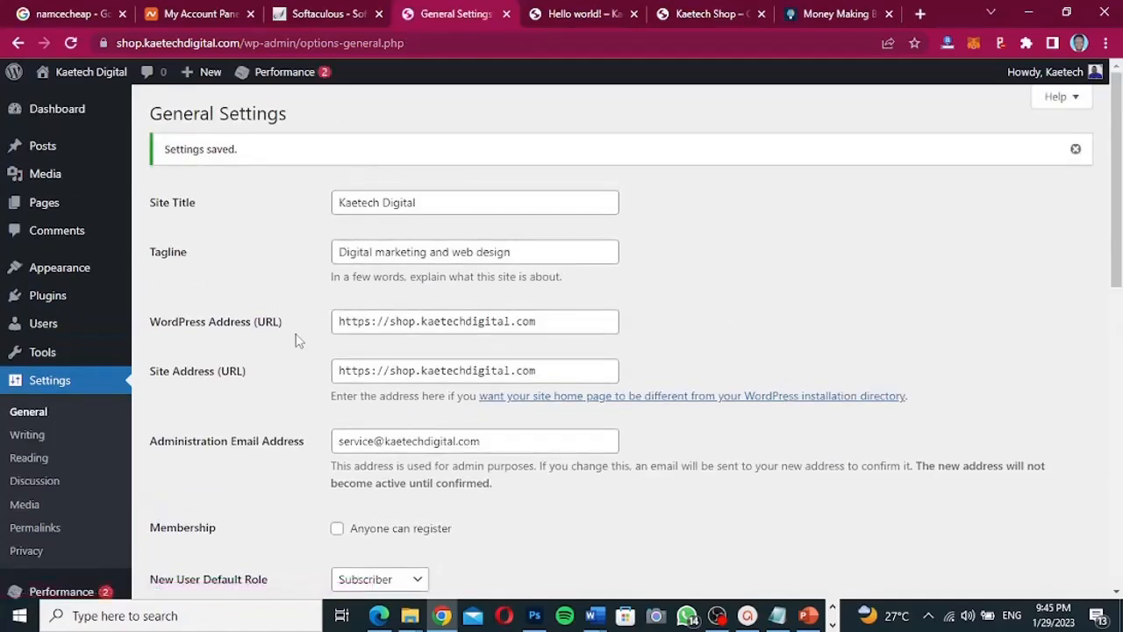
pyautogui.click(26, 436)
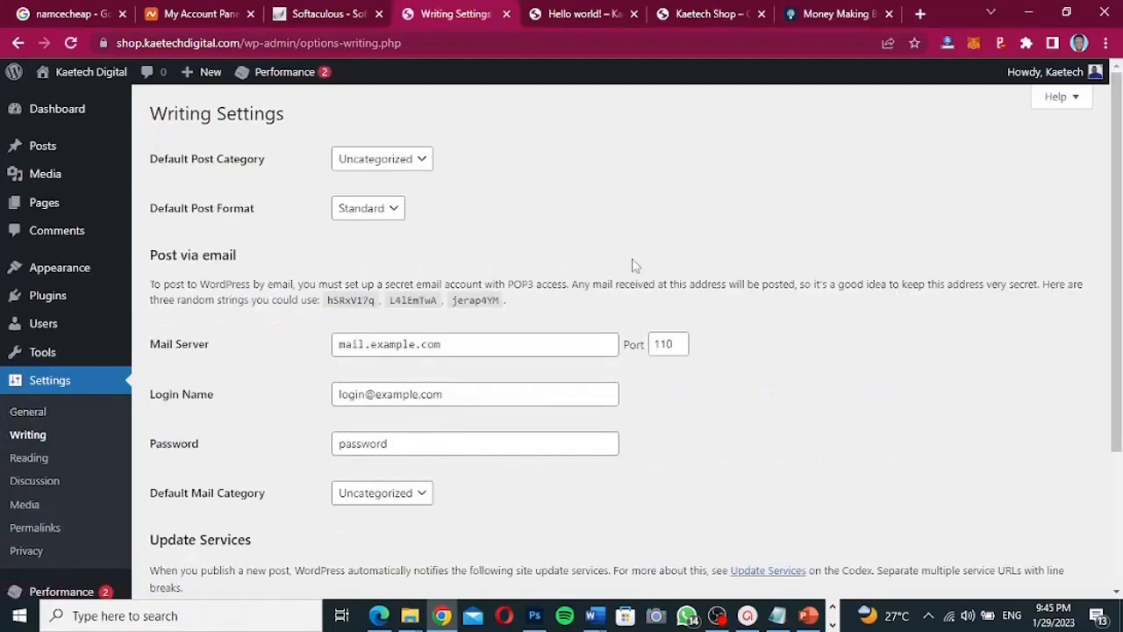
# Scroll through the Writing Settings, then move on to Settings > Reading.
pyautogui.scroll(-3, 816, 313)
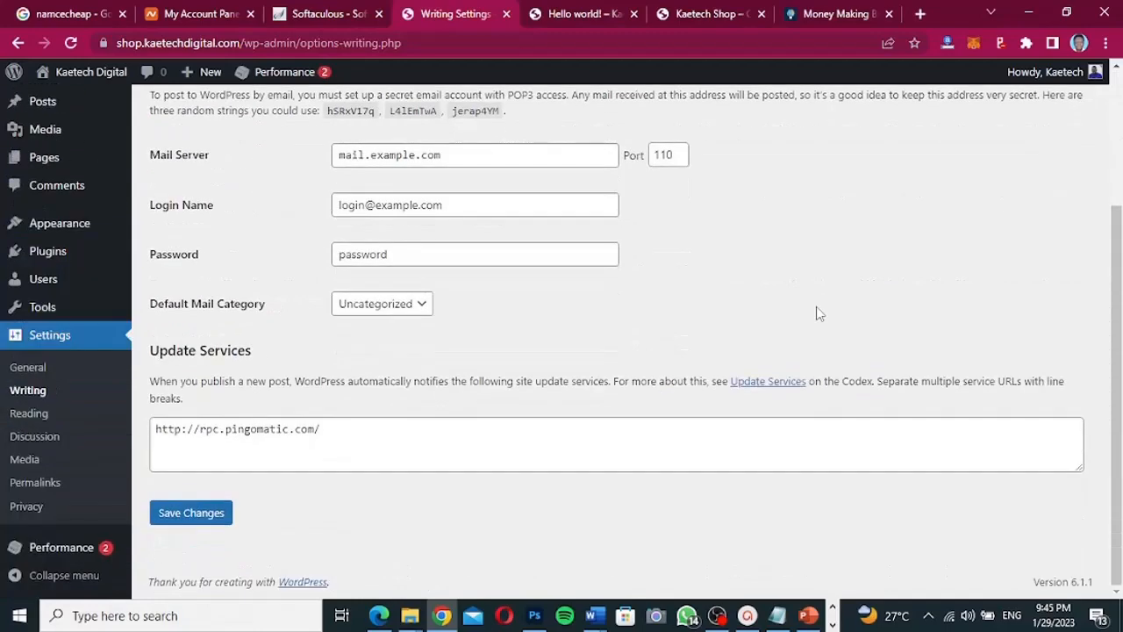
pyautogui.scroll(3, 767, 336)
pyautogui.scroll(-3, 766, 336)
pyautogui.scroll(3, 767, 338)
pyautogui.scroll(-3, 767, 338)
pyautogui.click(29, 412)
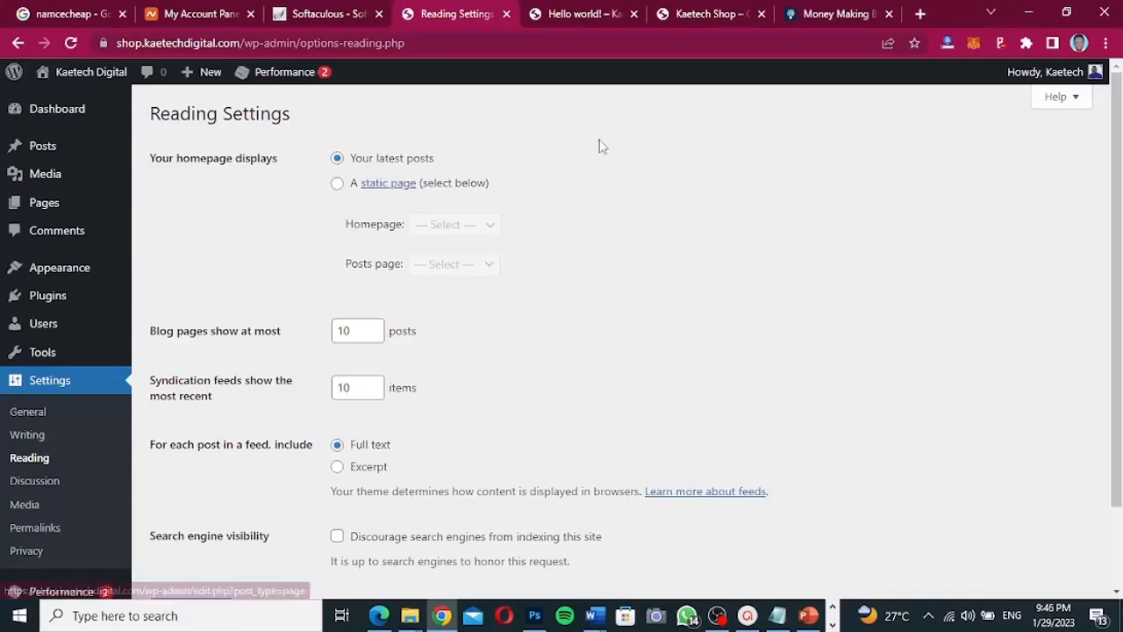
pyautogui.click(579, 14)
pyautogui.scroll(10, 520, 351)
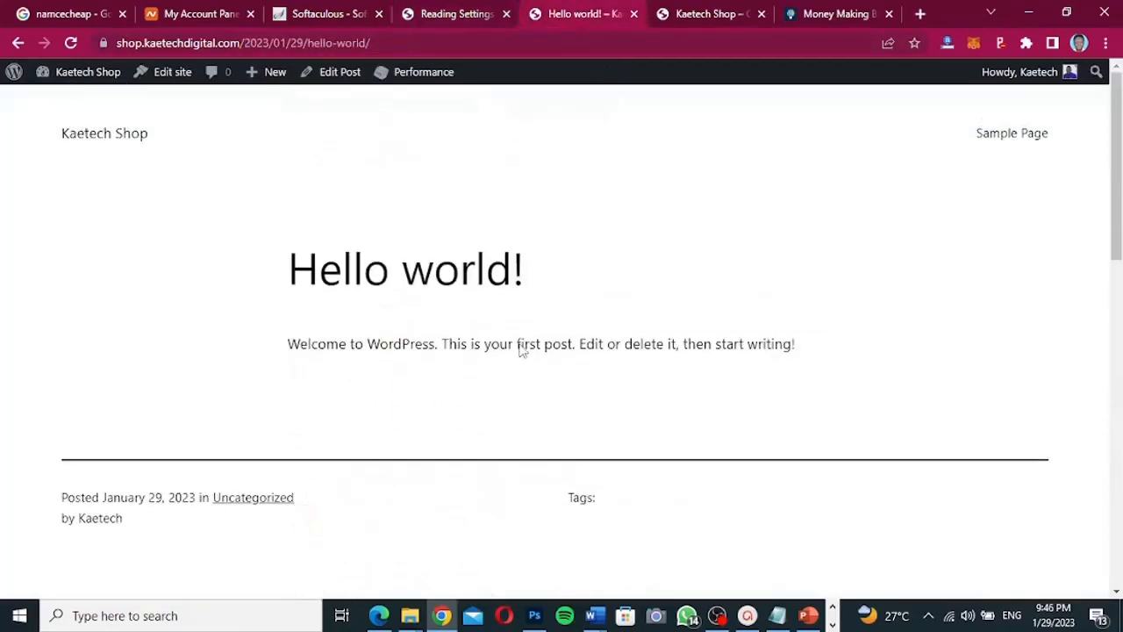
pyautogui.click(99, 143)
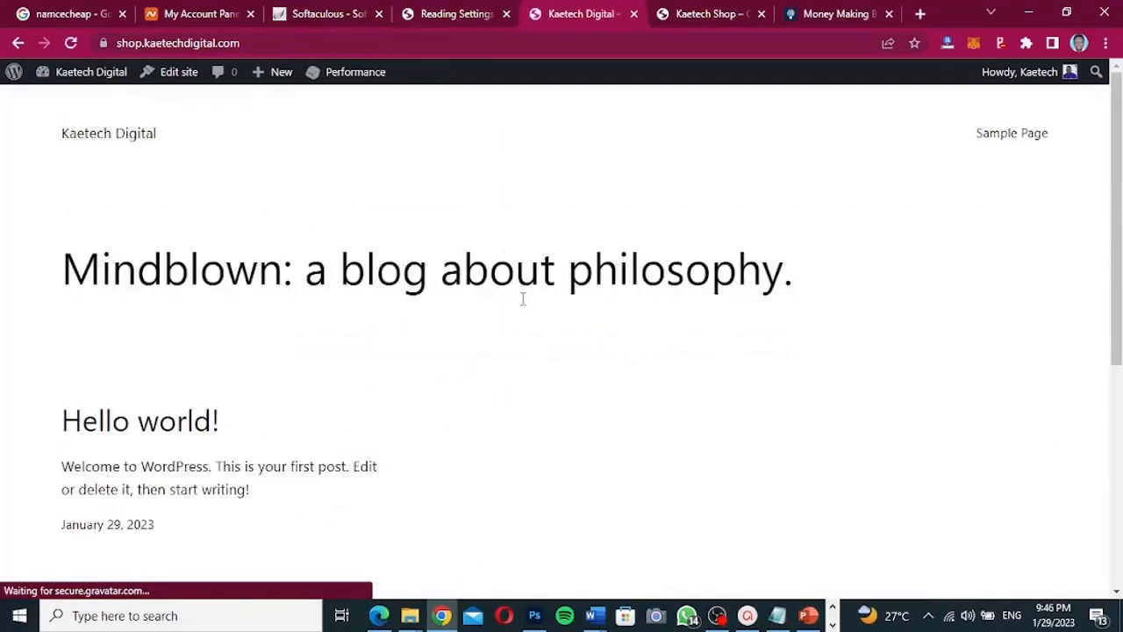
pyautogui.scroll(-3, 544, 322)
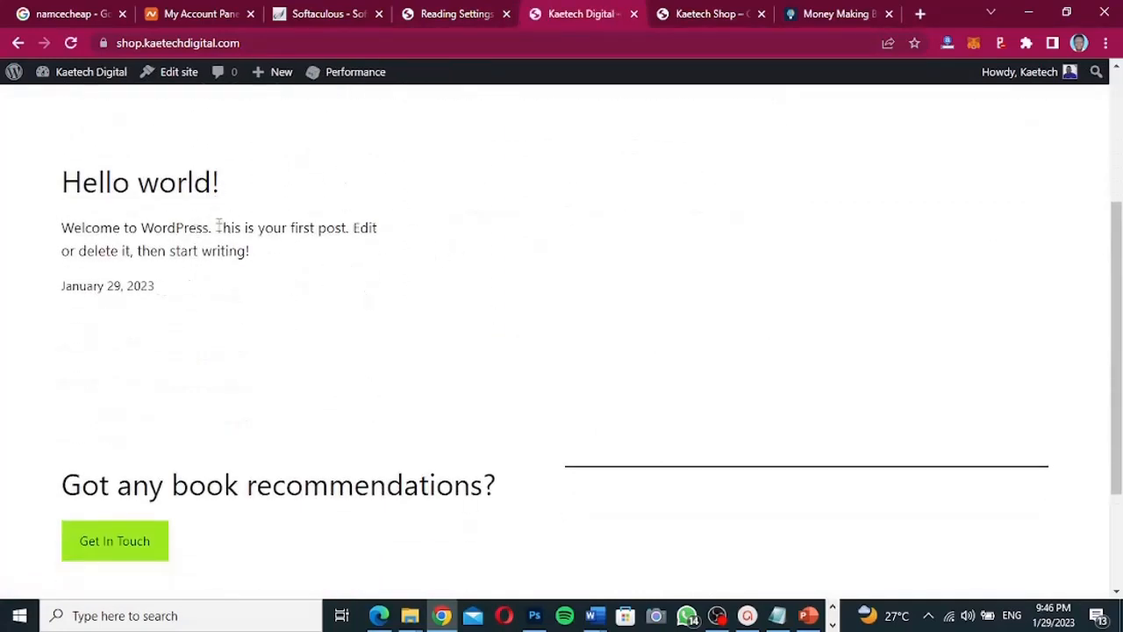
pyautogui.click(444, 20)
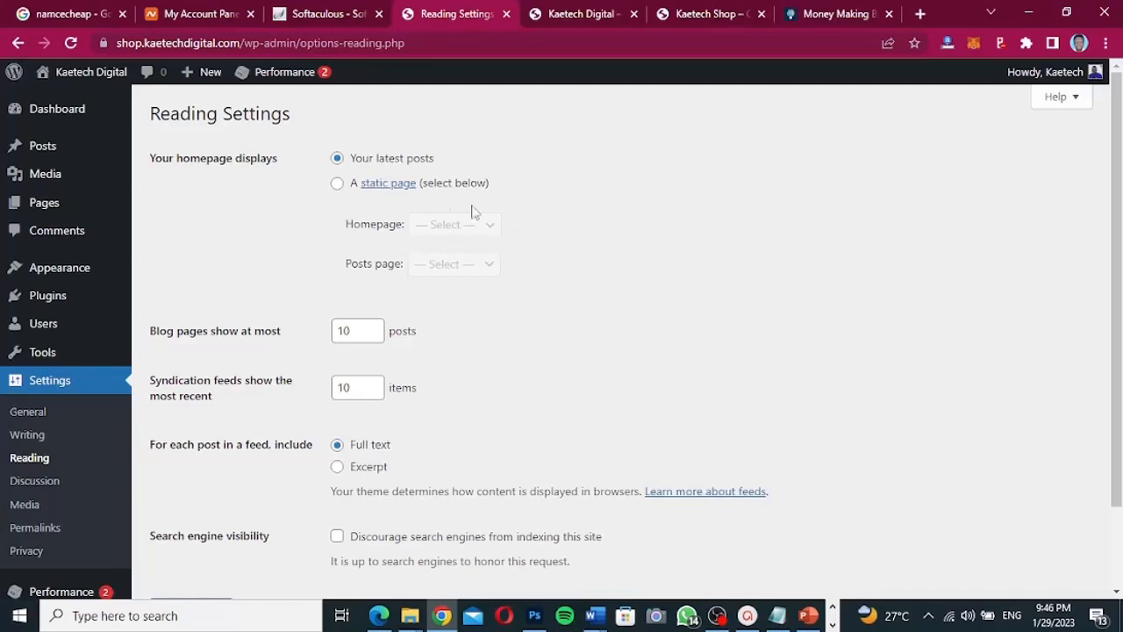
# Set the homepage to the static Sample Page, save, and reload the live front page.
pyautogui.click(336, 188)
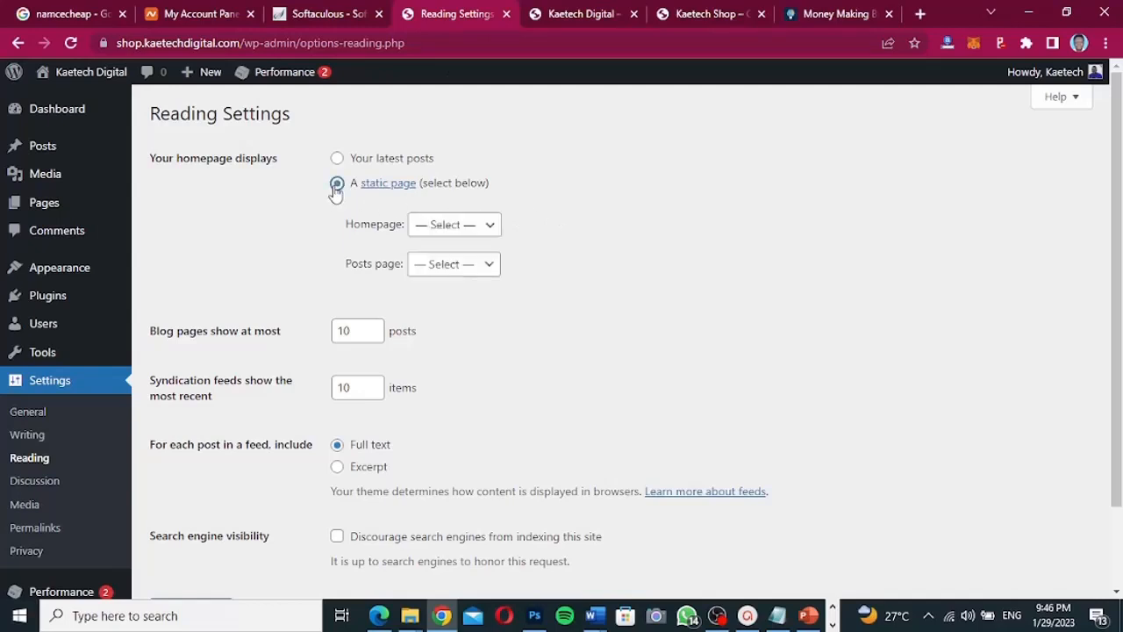
pyautogui.click(450, 226)
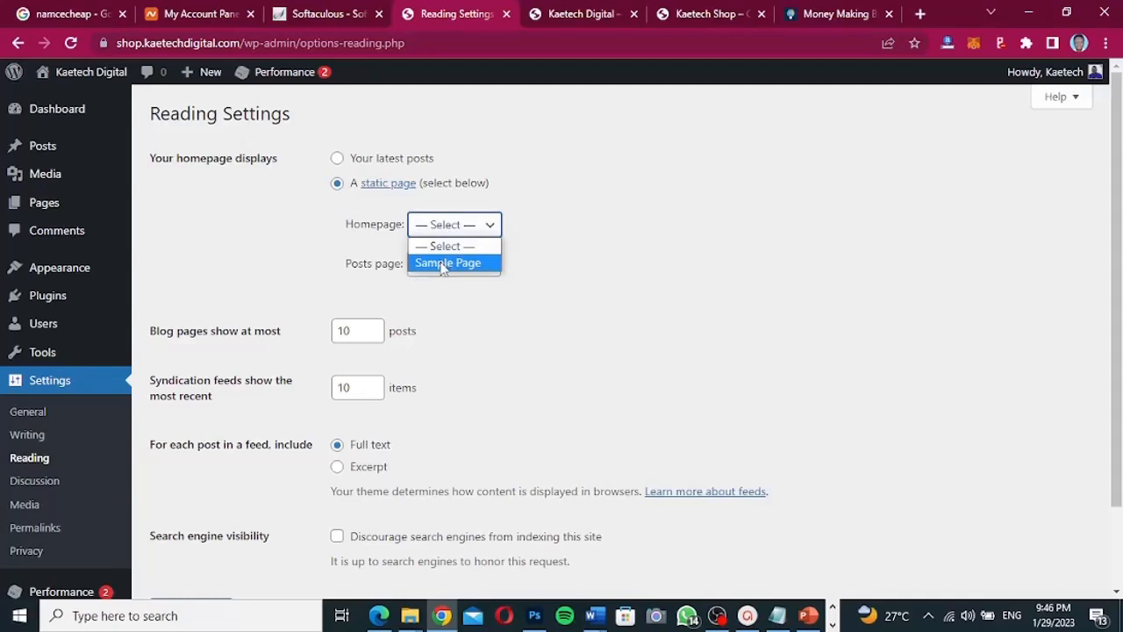
pyautogui.click(443, 264)
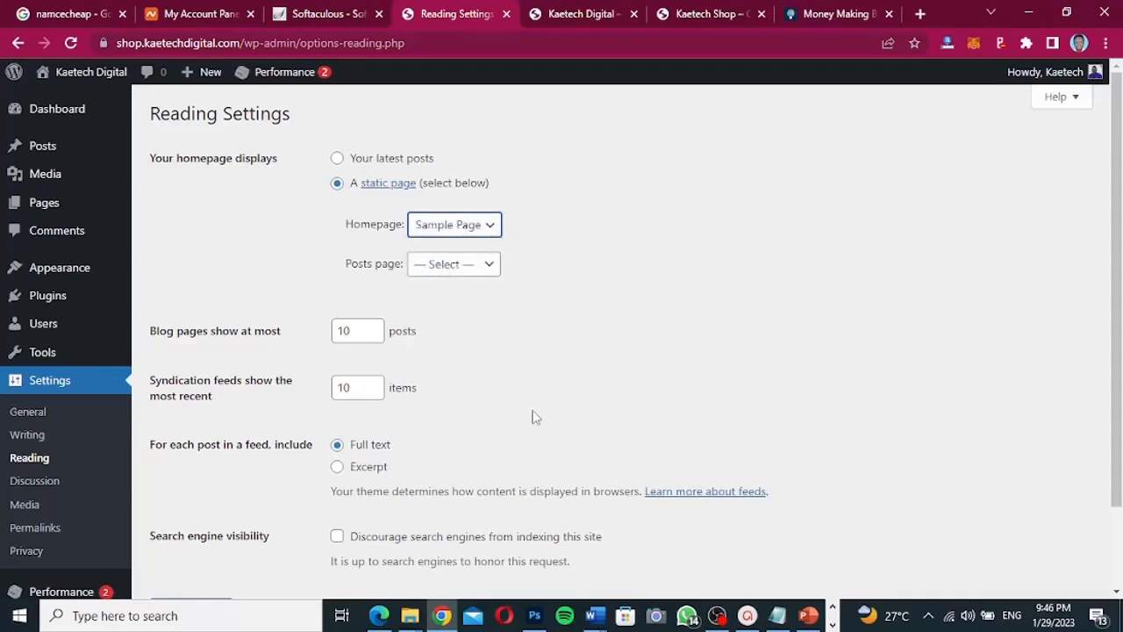
pyautogui.scroll(-2, 531, 416)
pyautogui.click(216, 515)
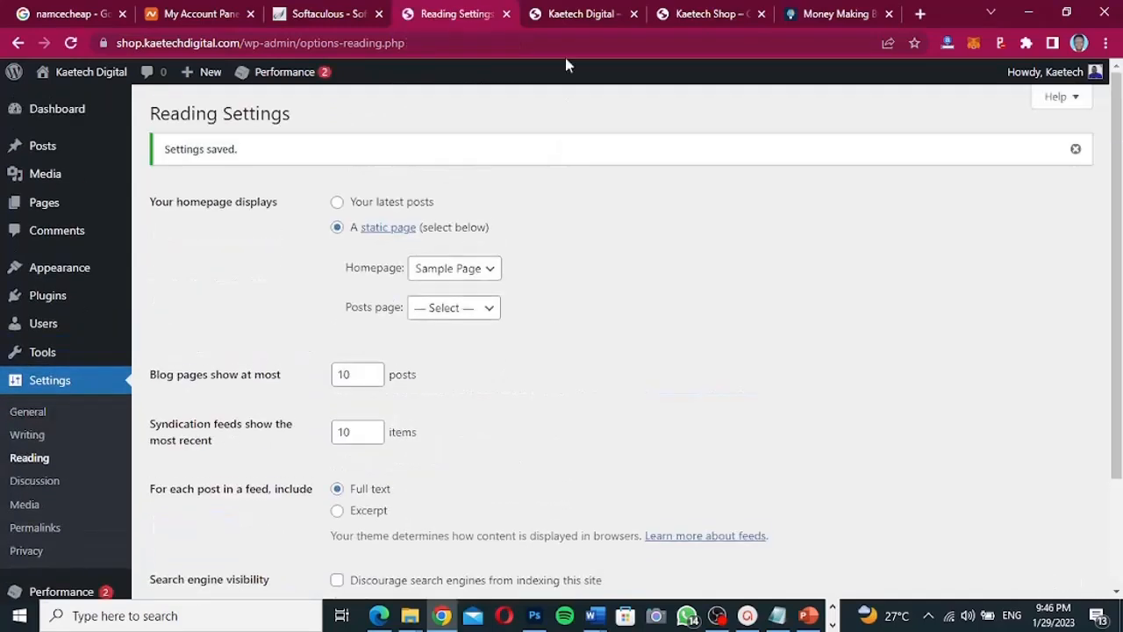
pyautogui.click(579, 14)
pyautogui.click(71, 44)
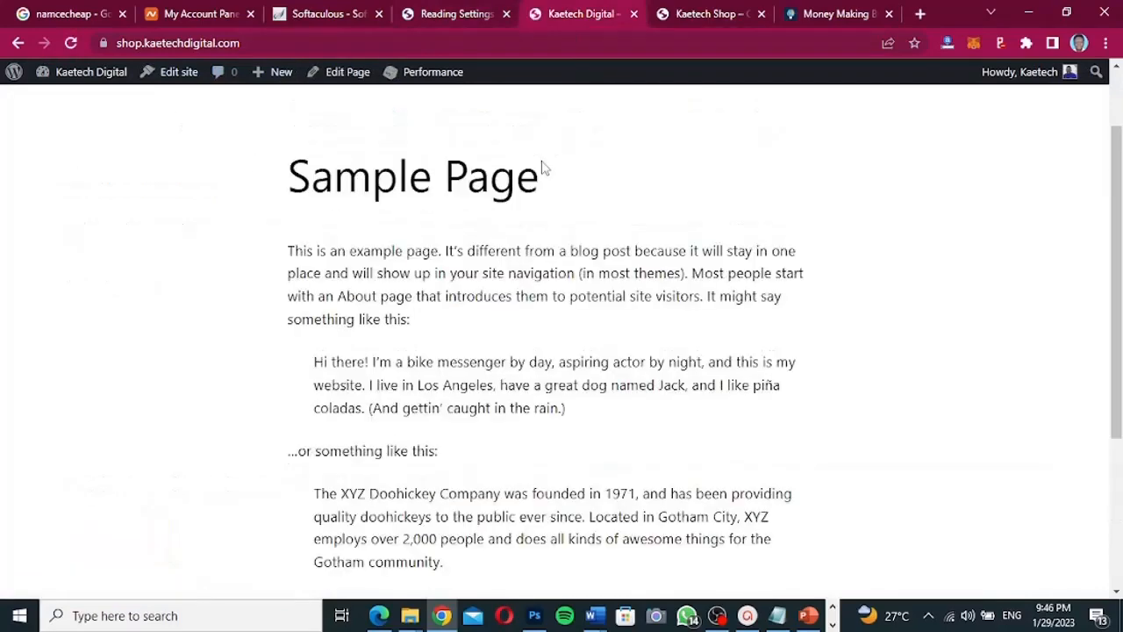
# Reload the front page and scroll through it to confirm Sample Page is the homepage.
pyautogui.scroll(-3, 768, 290)
pyautogui.scroll(4, 765, 289)
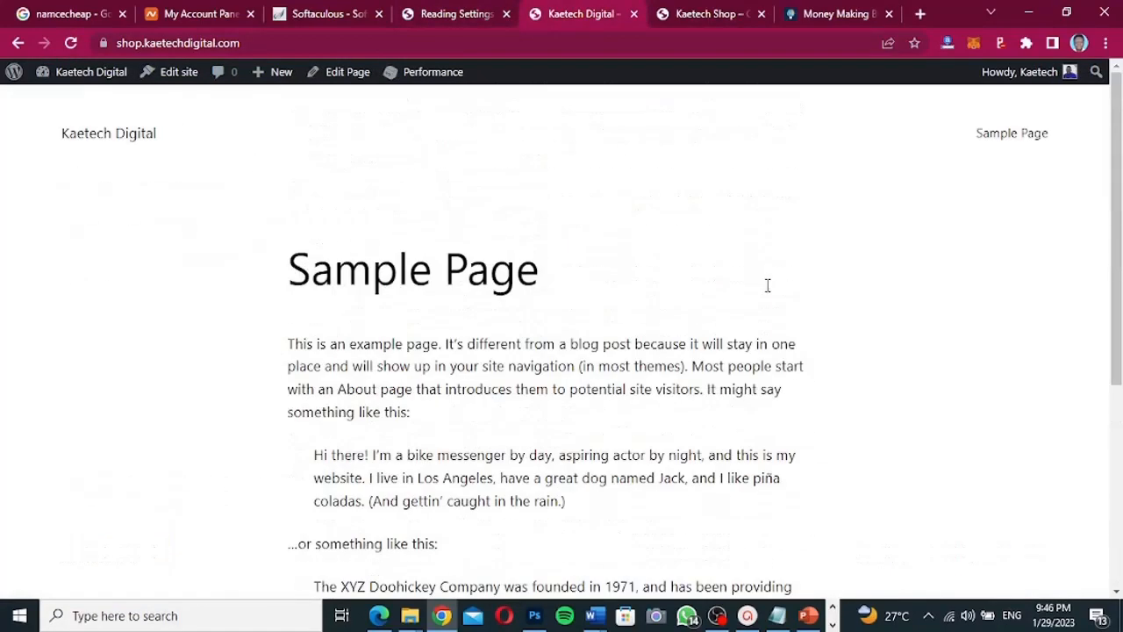
pyautogui.click(130, 138)
pyautogui.scroll(-4, 685, 338)
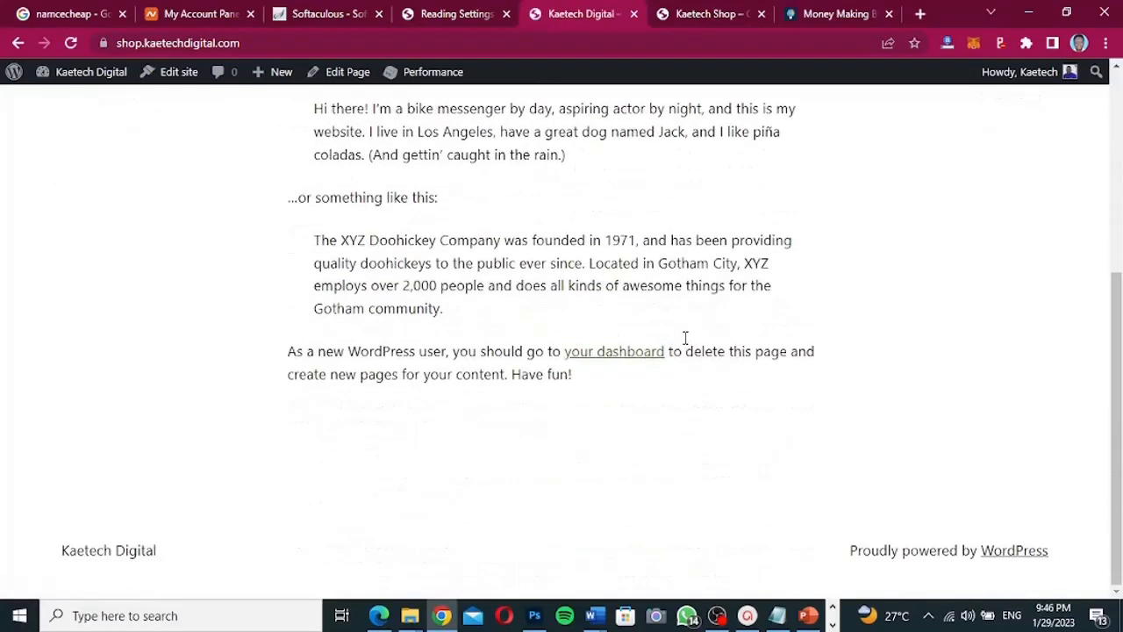
pyautogui.scroll(4, 685, 338)
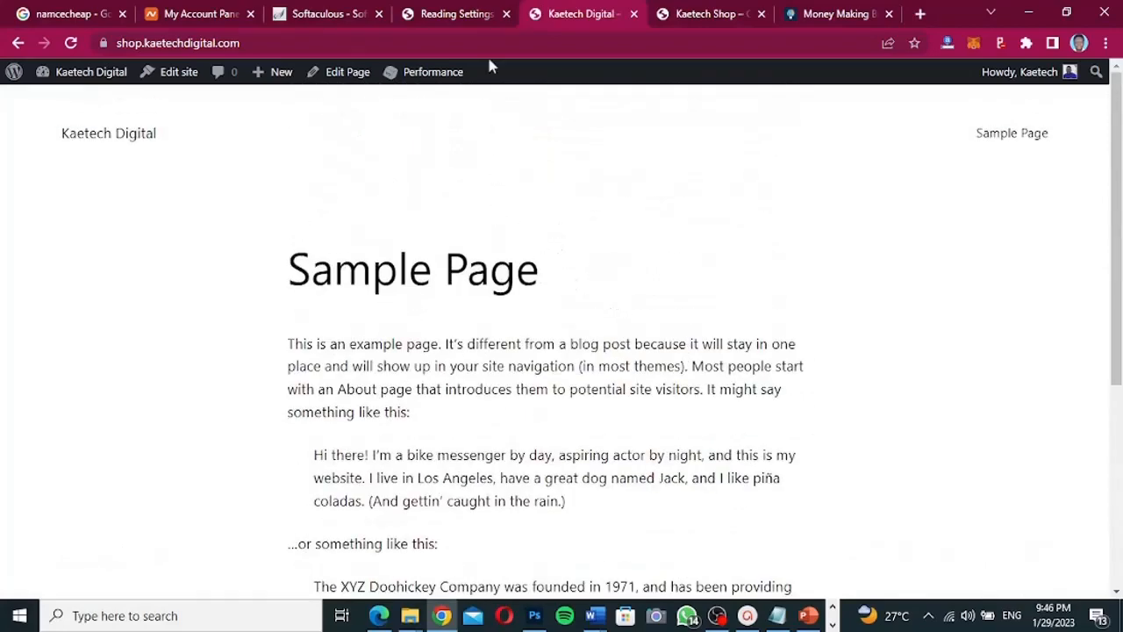
# Set the homepage to display 'Your latest posts', save Reading Settings, then go to Discussion settings.
pyautogui.click(449, 13)
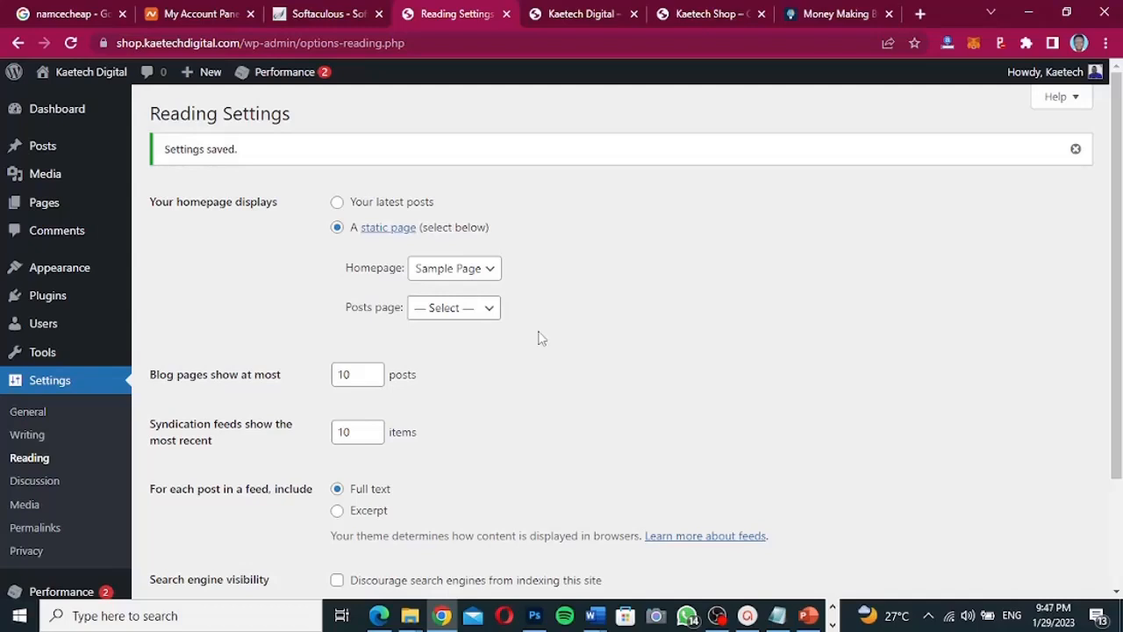
pyautogui.scroll(-2, 541, 338)
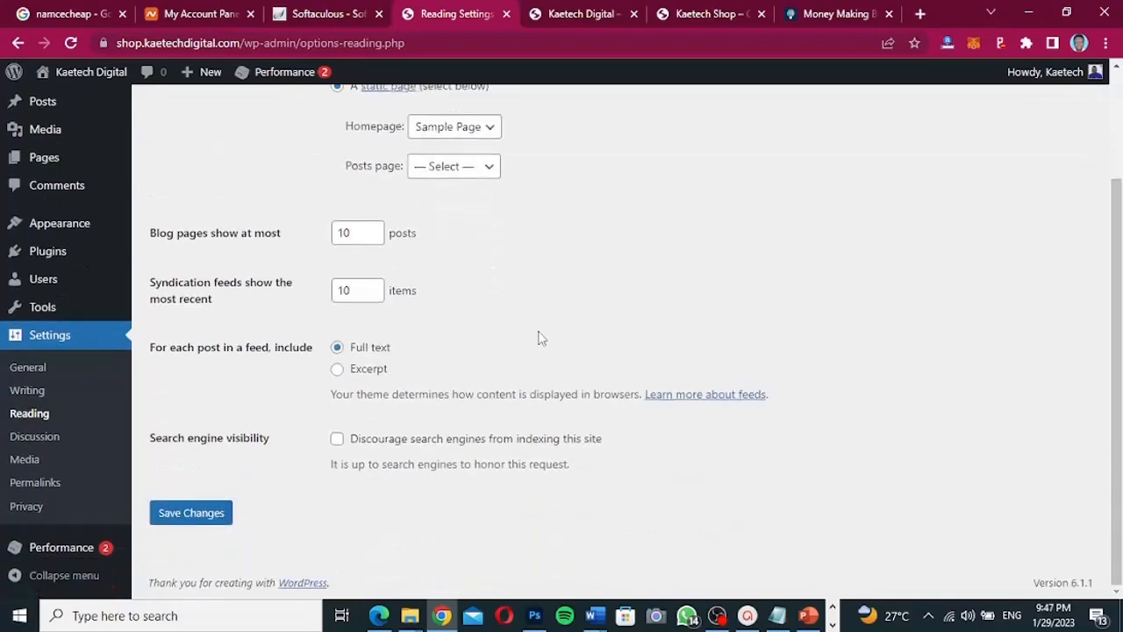
pyautogui.scroll(2, 500, 239)
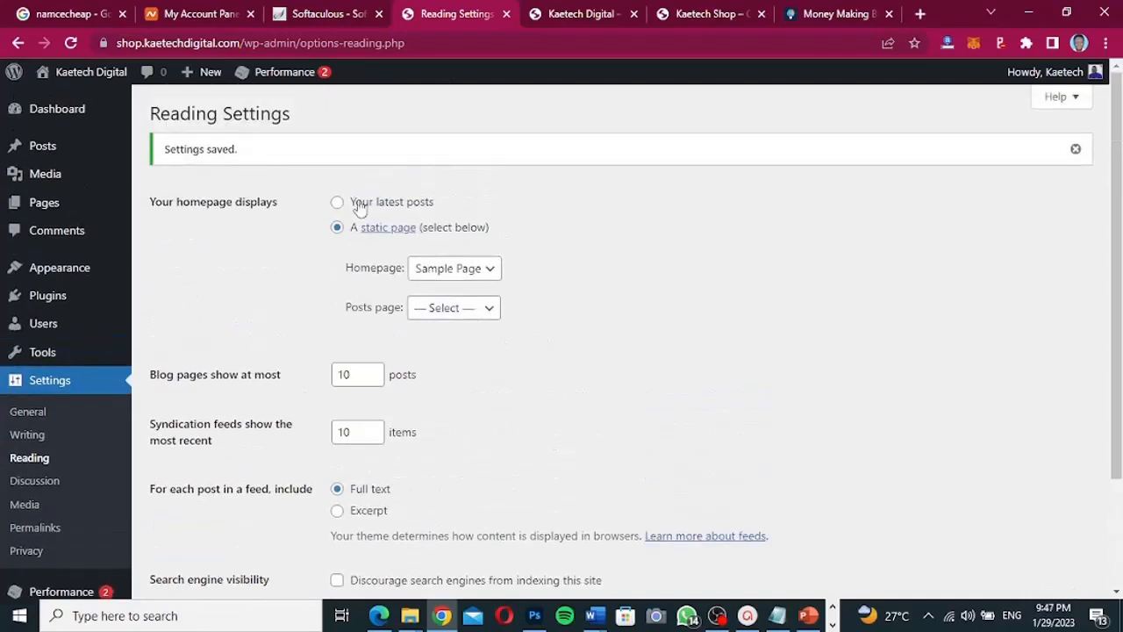
pyautogui.click(338, 204)
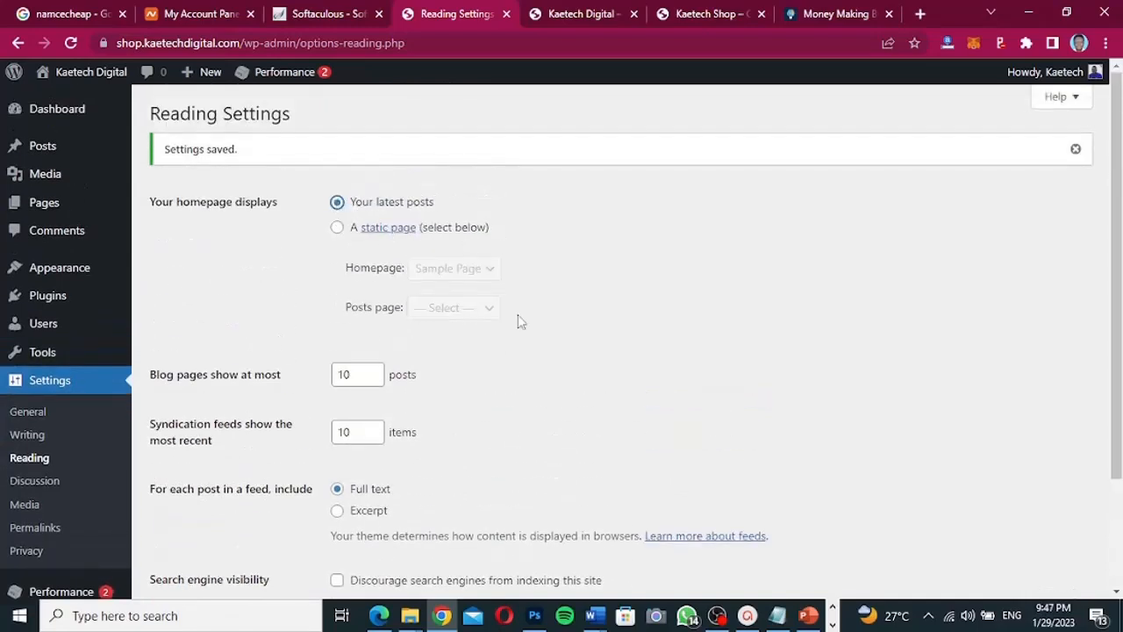
pyautogui.scroll(-2, 519, 319)
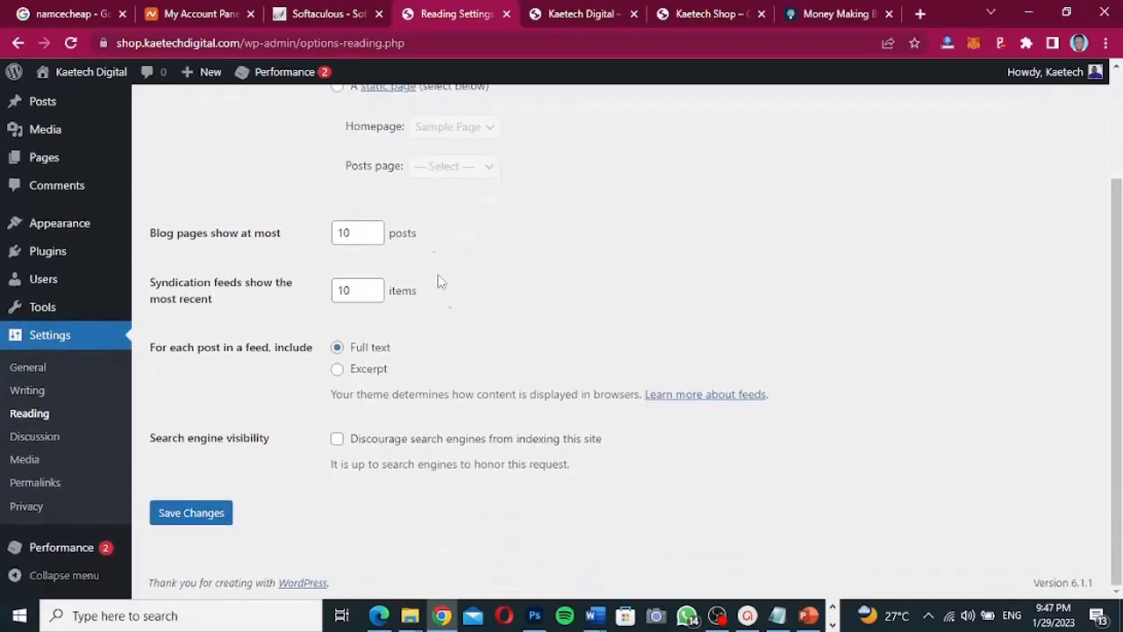
pyautogui.click(217, 514)
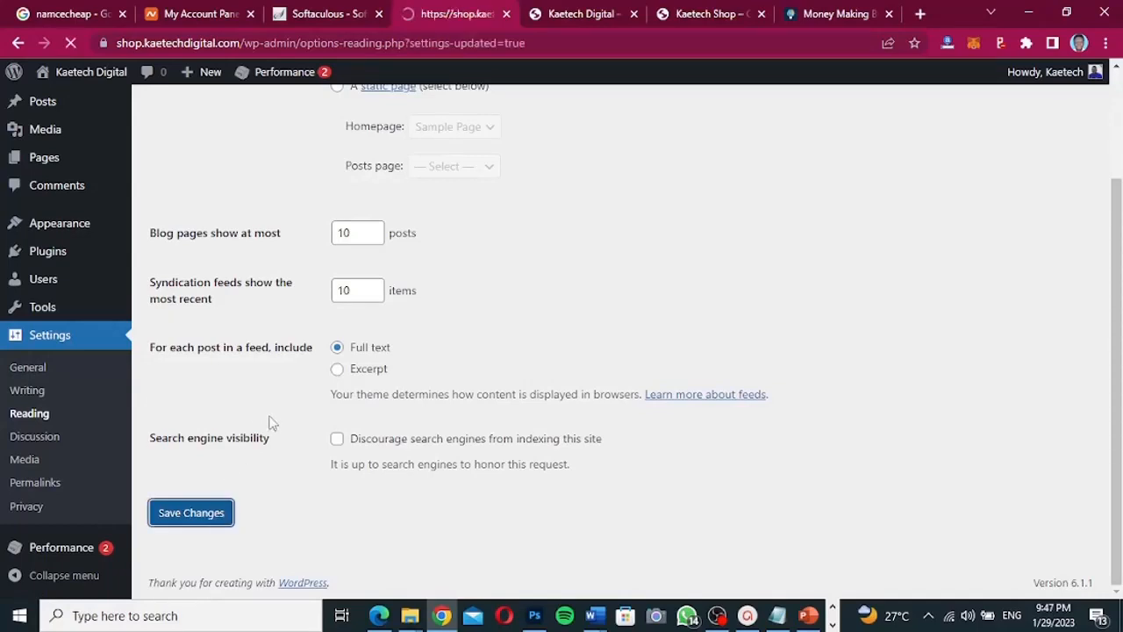
pyautogui.scroll(-2, 270, 423)
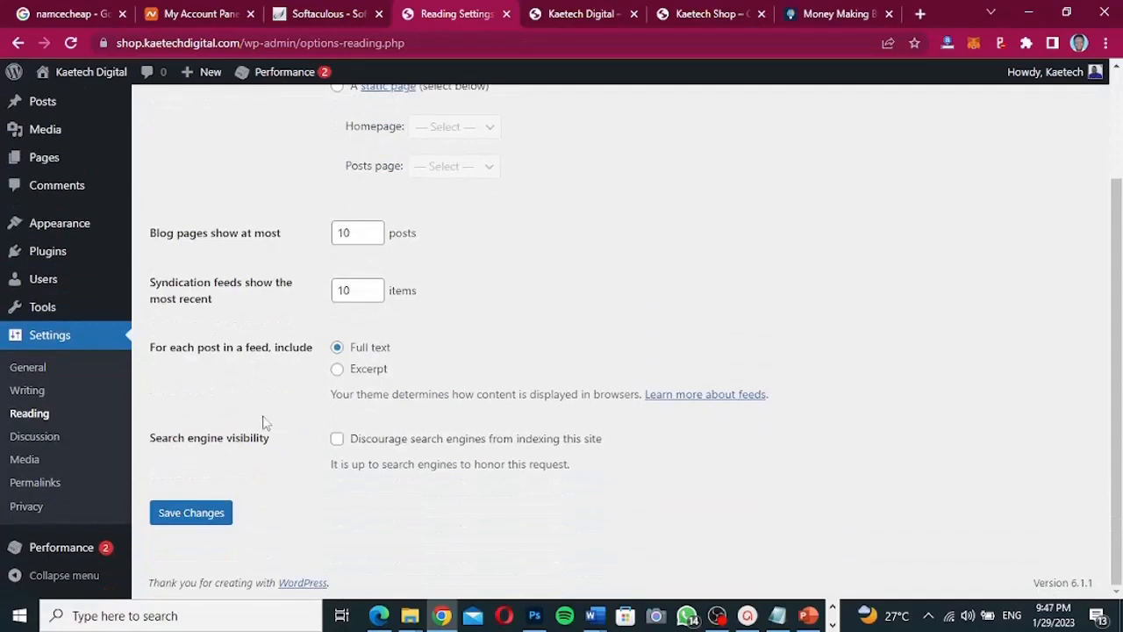
pyautogui.click(36, 443)
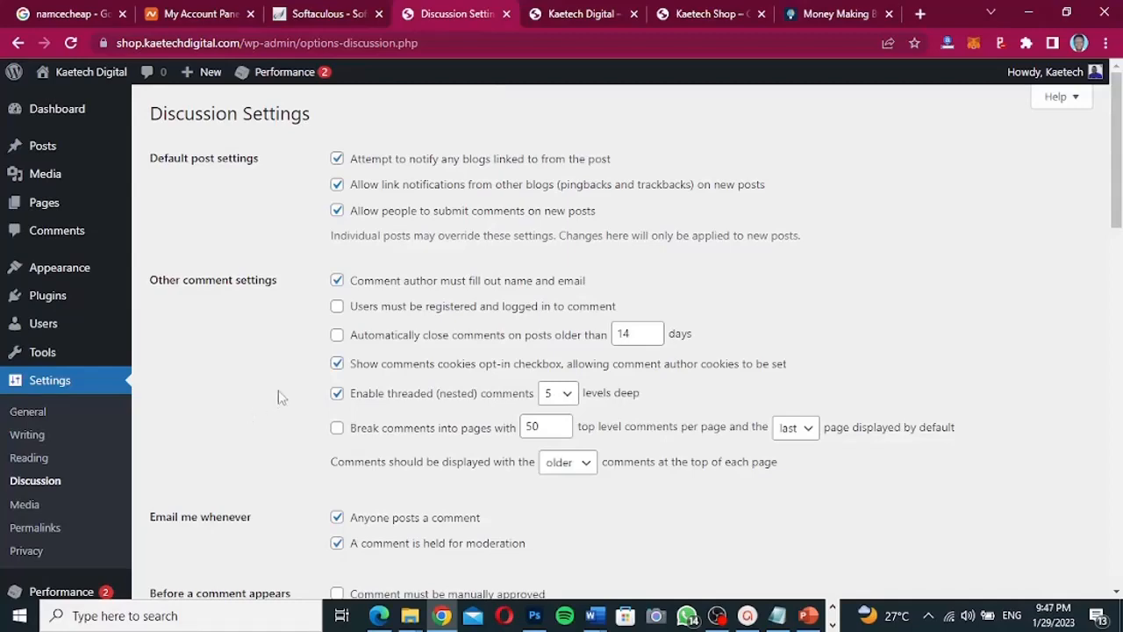
# Scroll through the Discussion and Media settings pages, then bring up Permalink Settings.
pyautogui.scroll(-12, 280, 440)
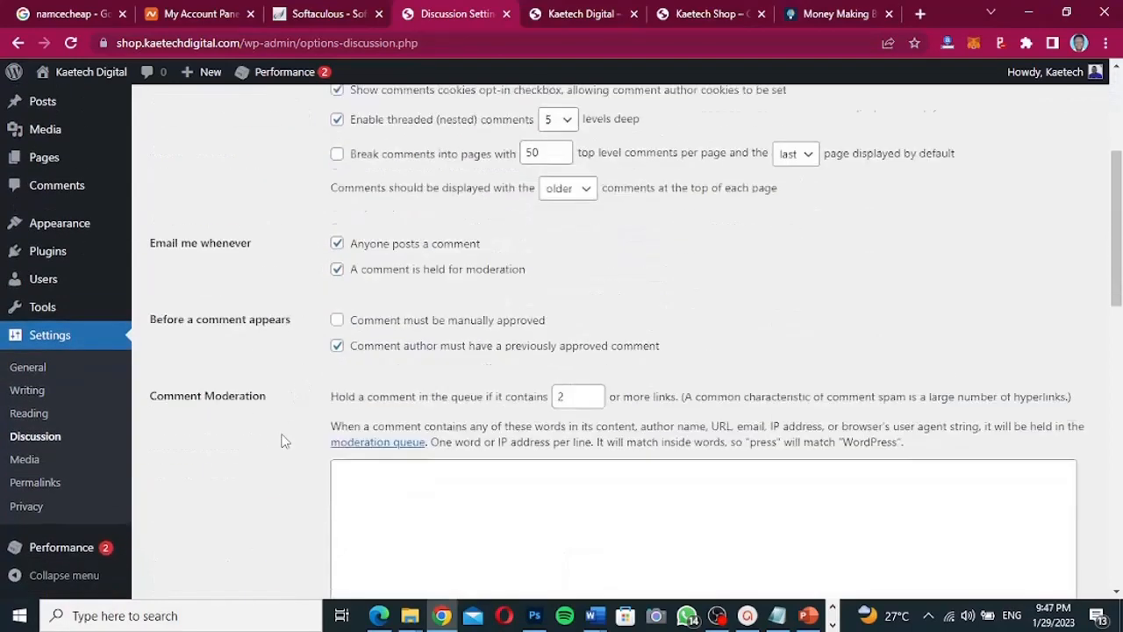
pyautogui.scroll(-2, 281, 440)
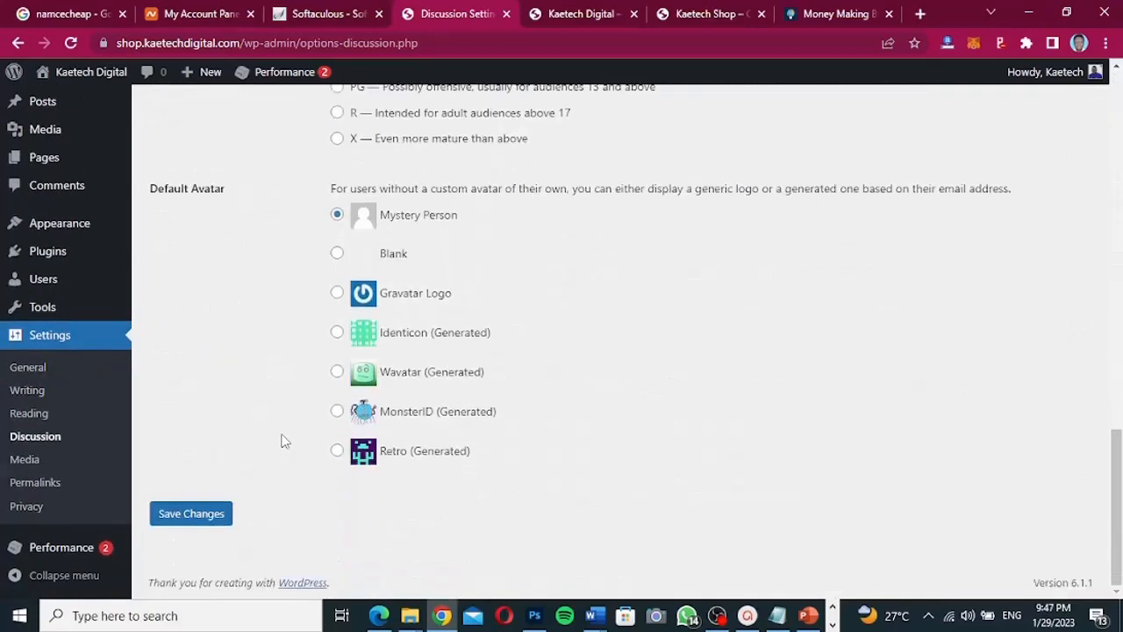
pyautogui.click(30, 460)
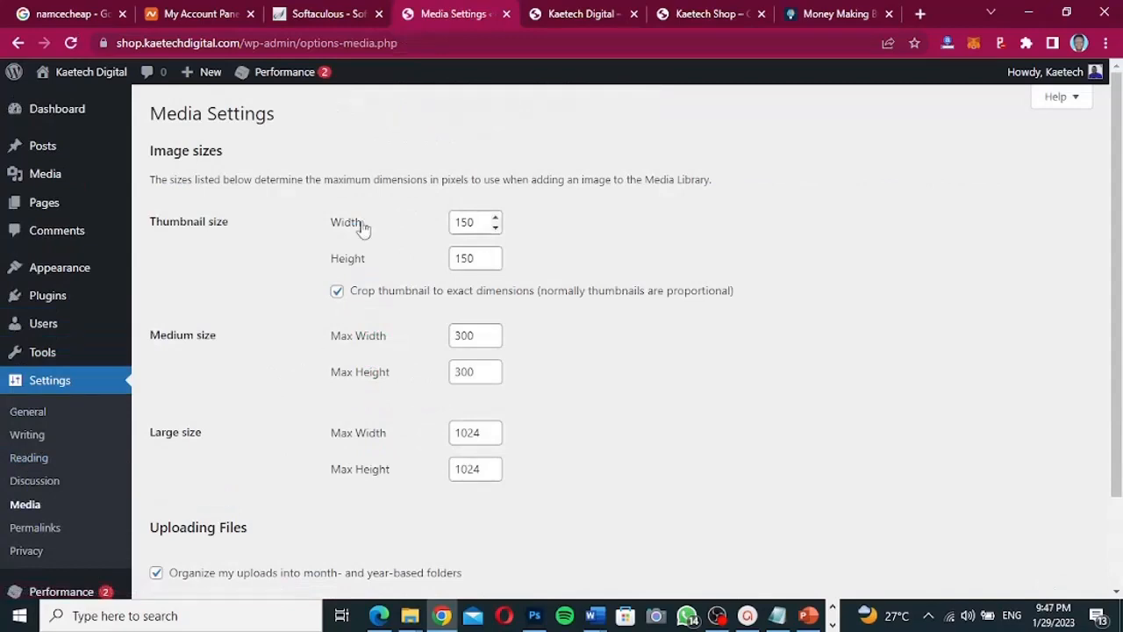
pyautogui.scroll(-2, 281, 346)
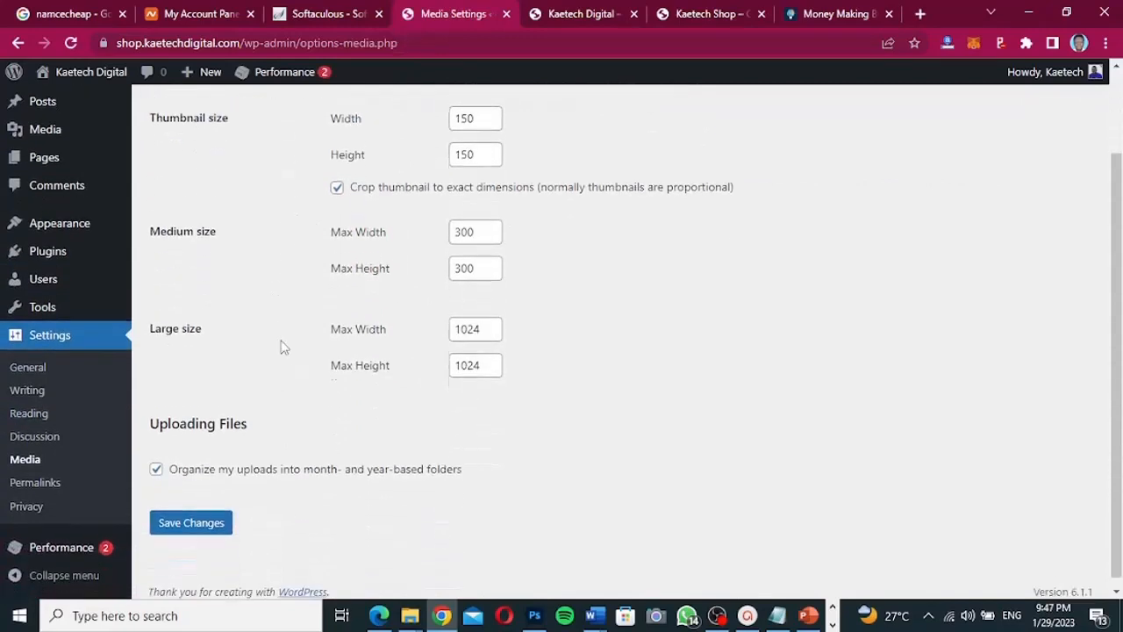
pyautogui.scroll(2, 280, 346)
pyautogui.scroll(-2, 281, 347)
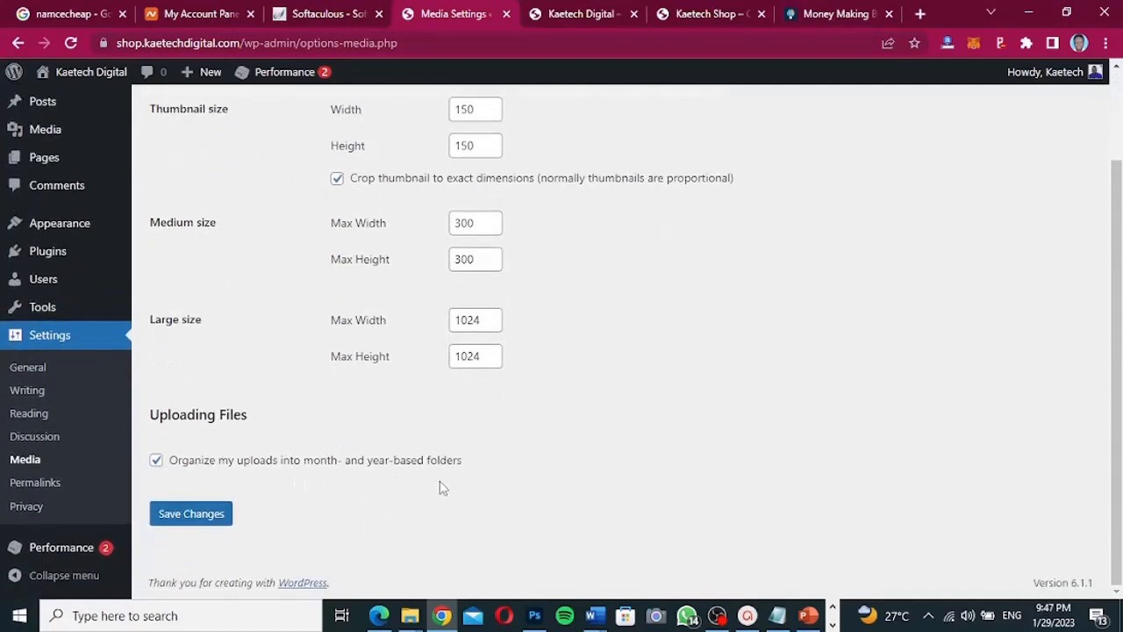
pyautogui.scroll(3, 332, 323)
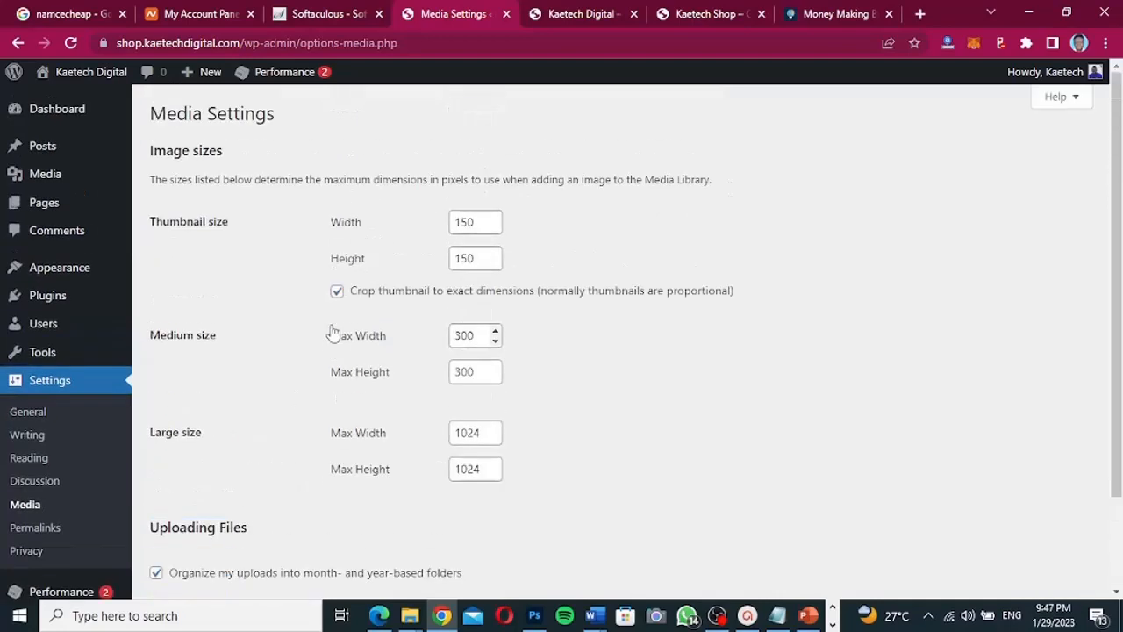
pyautogui.scroll(-3, 333, 333)
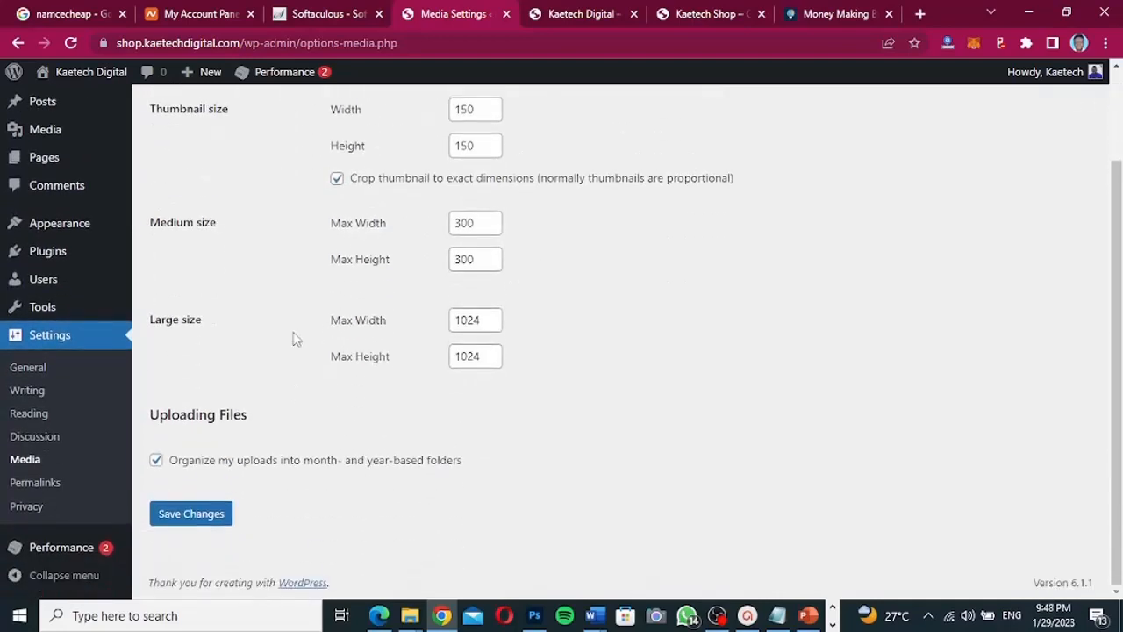
pyautogui.click(50, 485)
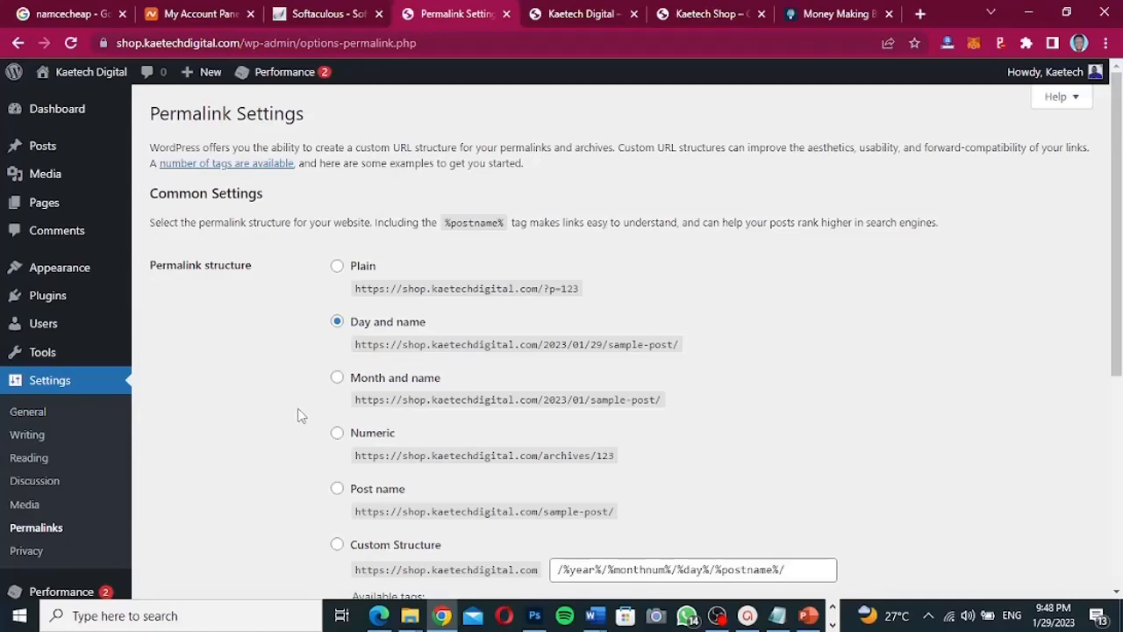
pyautogui.scroll(-2, 298, 415)
# Choose the Post name permalink structure (/%postname%/), preview the live site, and save the change.
pyautogui.click(339, 316)
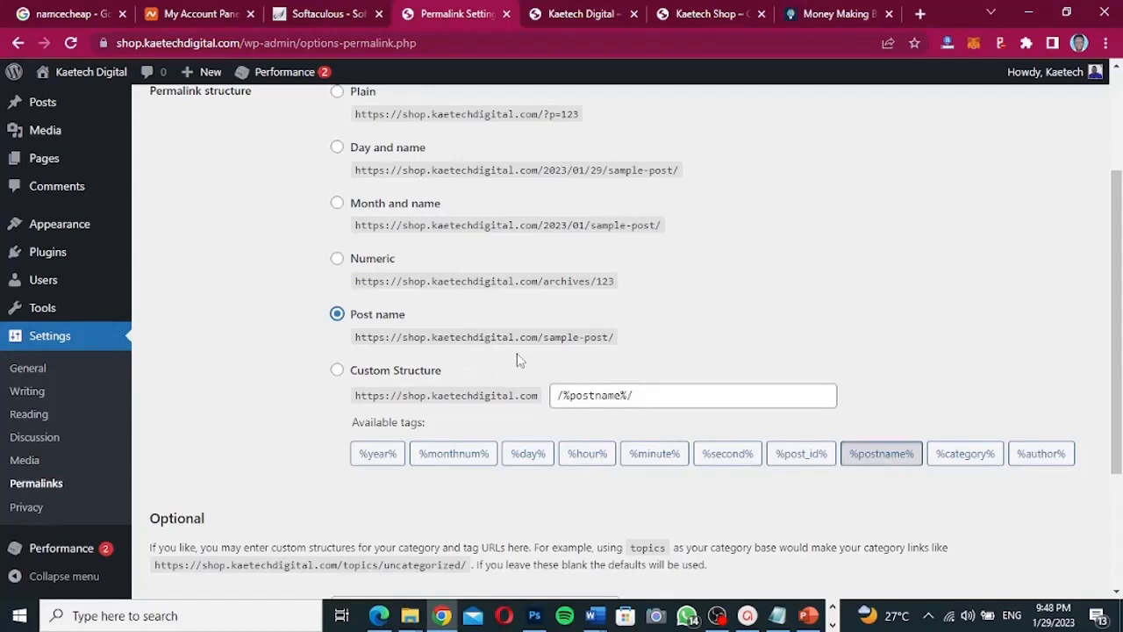
pyautogui.click(579, 15)
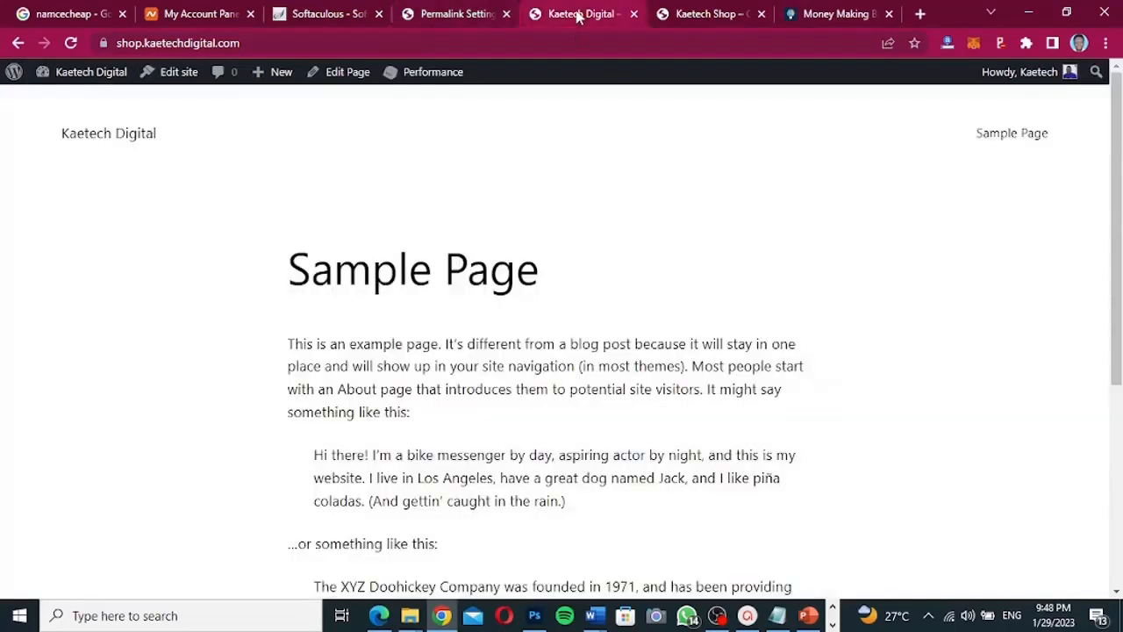
pyautogui.click(458, 14)
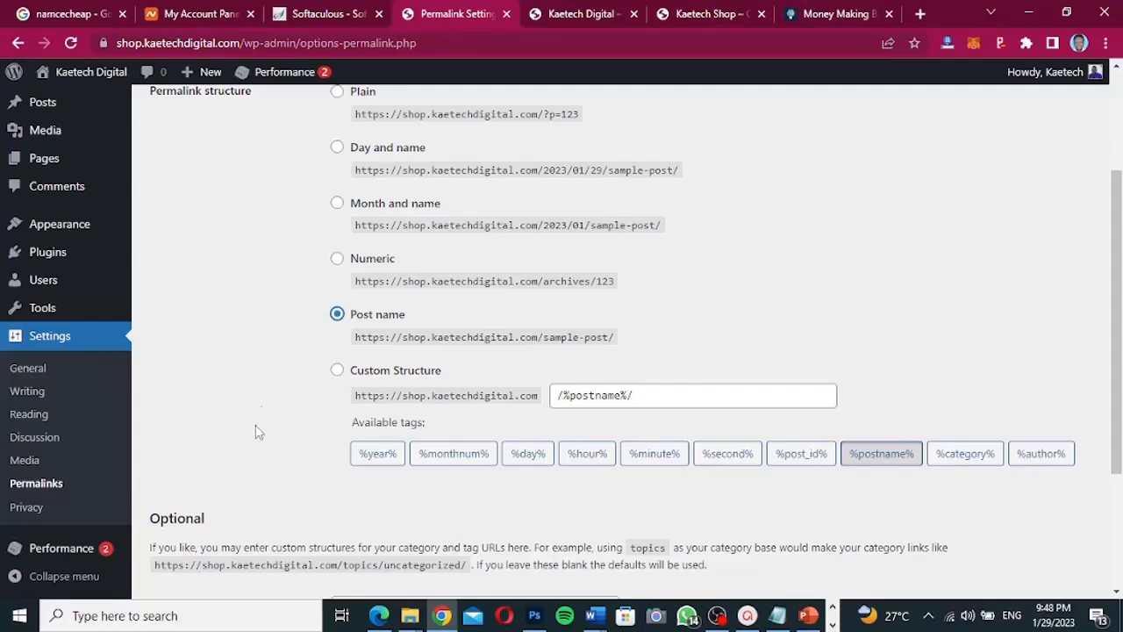
pyautogui.scroll(-3, 258, 412)
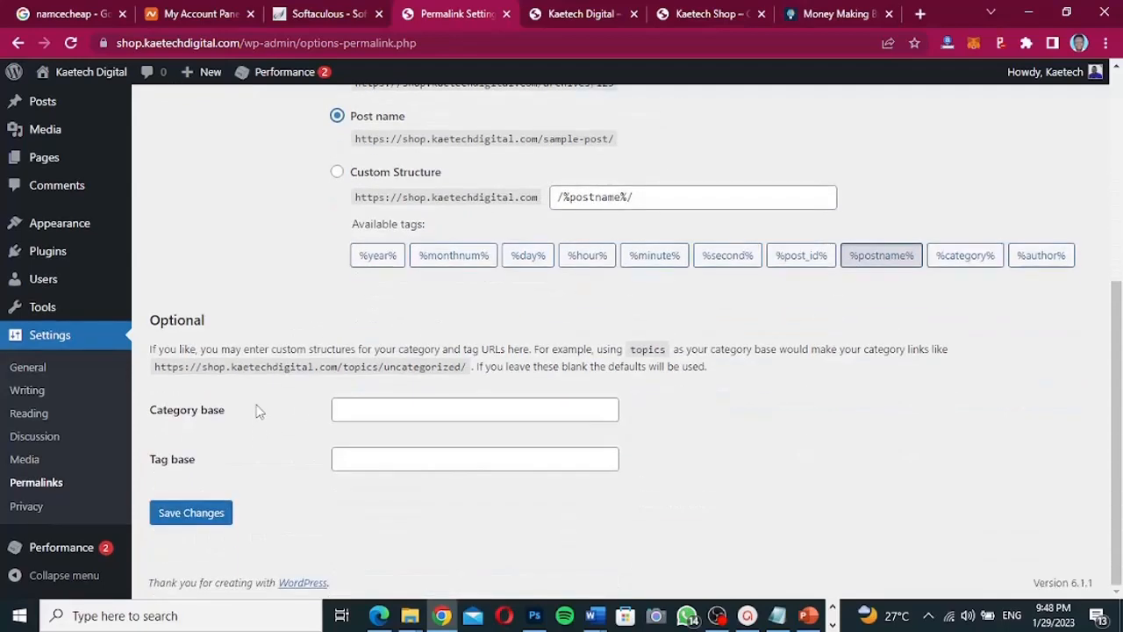
pyautogui.click(178, 525)
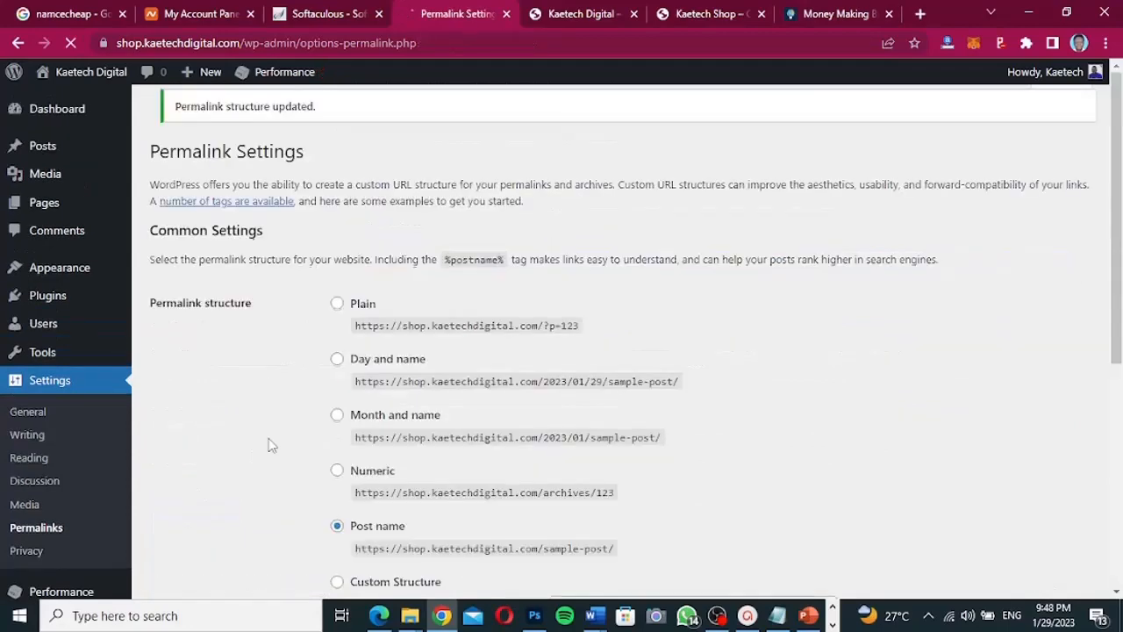
pyautogui.scroll(-3, 272, 445)
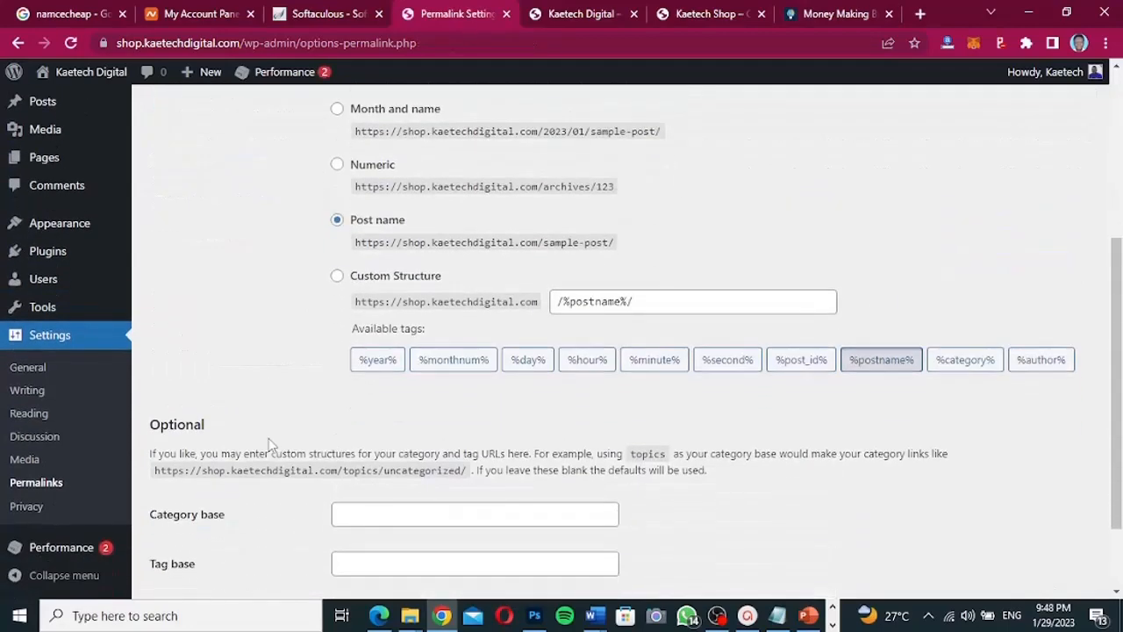
# Review the Privacy Settings page and its existing Privacy Policy page option.
pyautogui.click(23, 507)
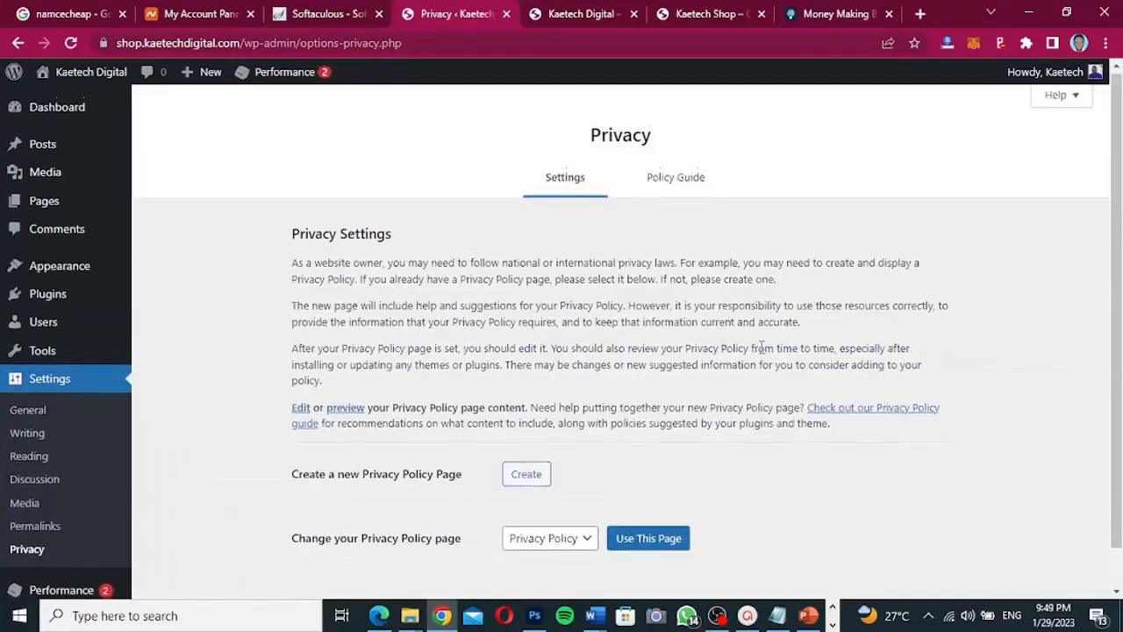
pyautogui.scroll(-1, 762, 347)
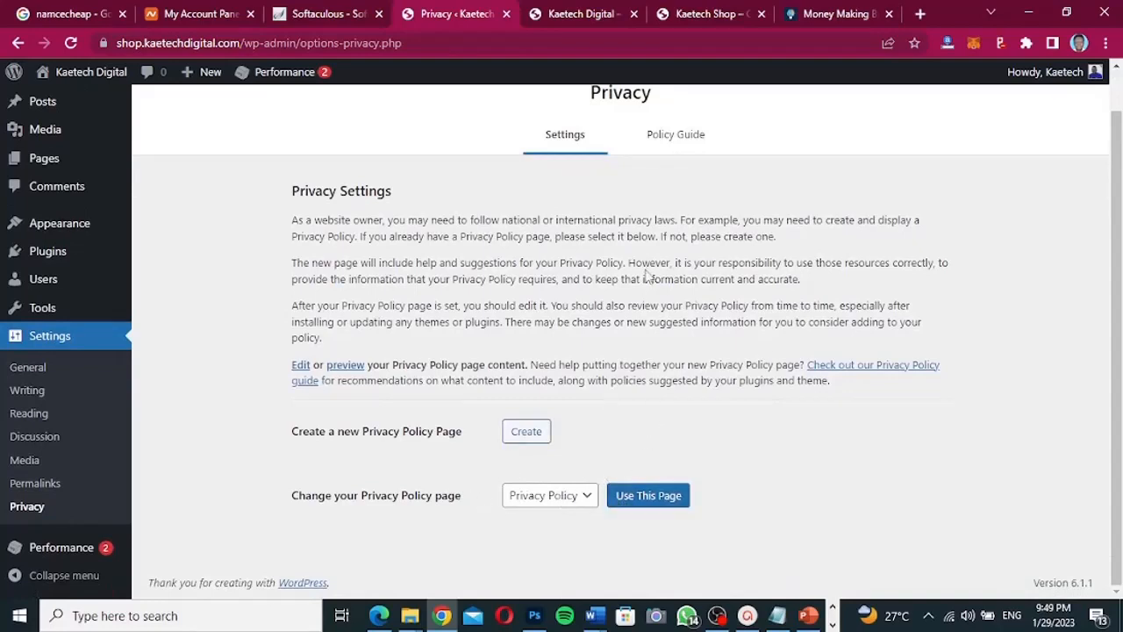
pyautogui.scroll(1, 647, 276)
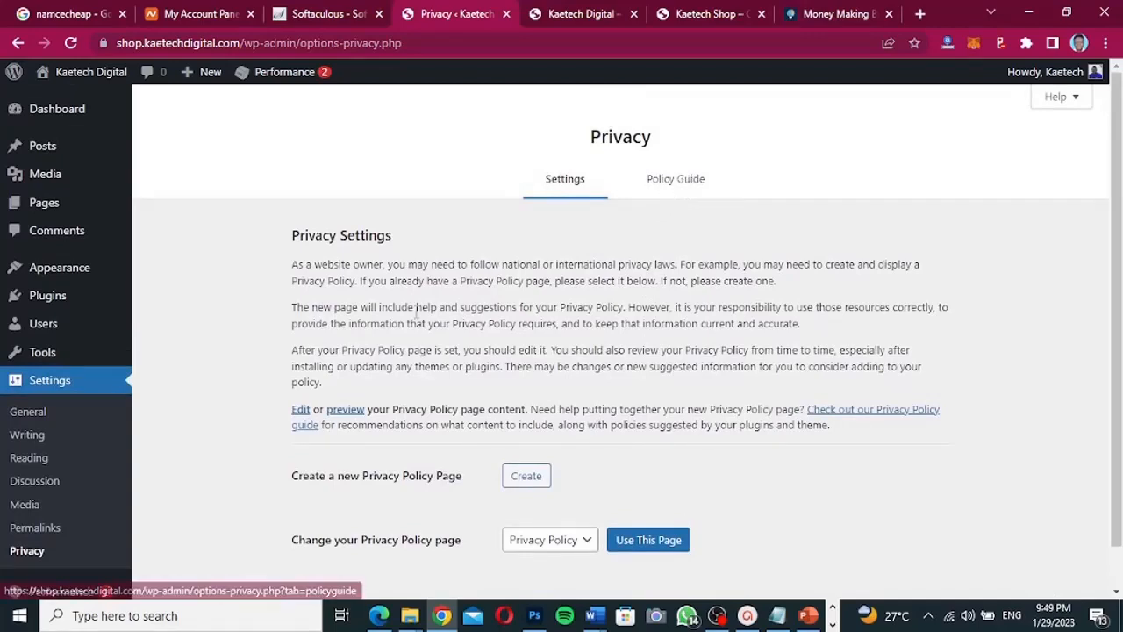
pyautogui.scroll(-1, 219, 350)
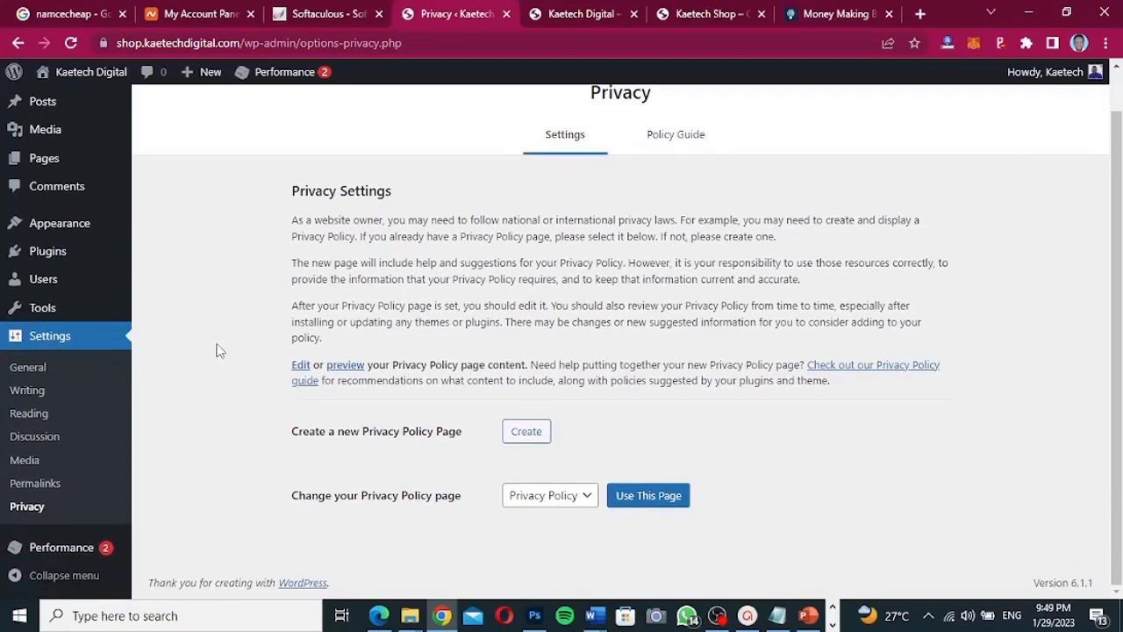
pyautogui.scroll(1, 219, 350)
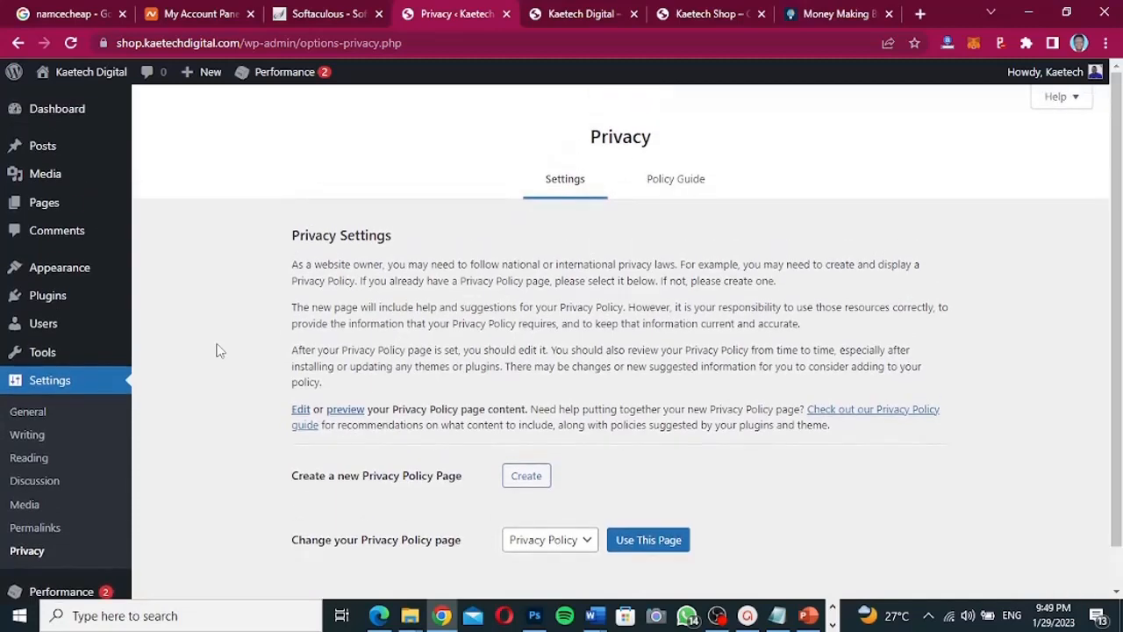
# Show the dashboard home, collapse and re-expand the admin menu, then move to the Day 2 agenda slide.
pyautogui.moveTo(35, 109)
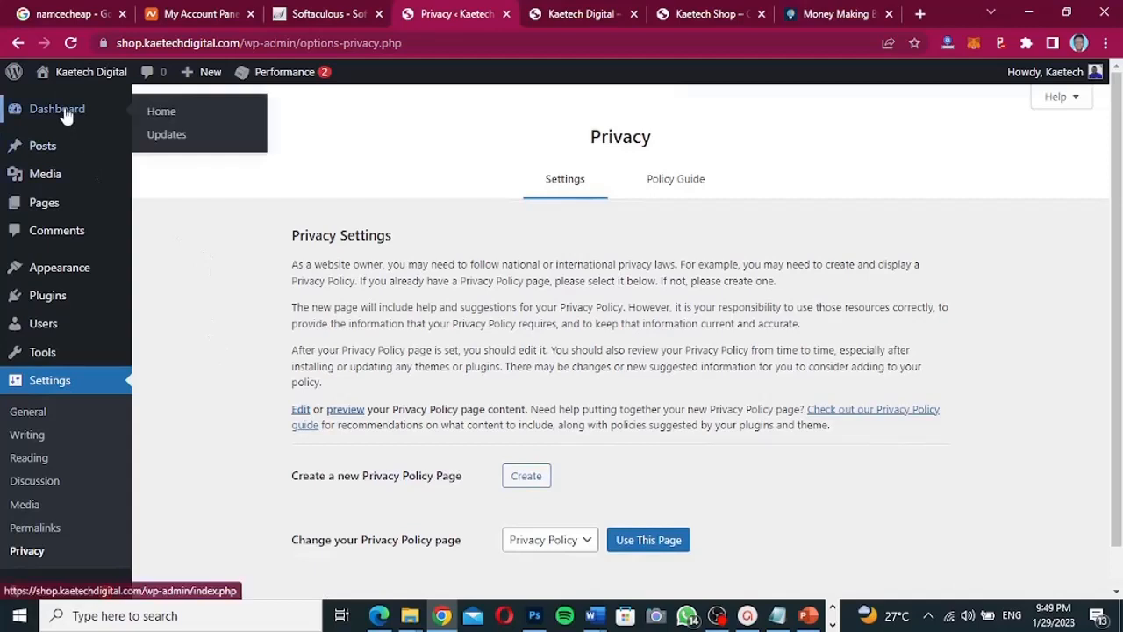
pyautogui.click(150, 114)
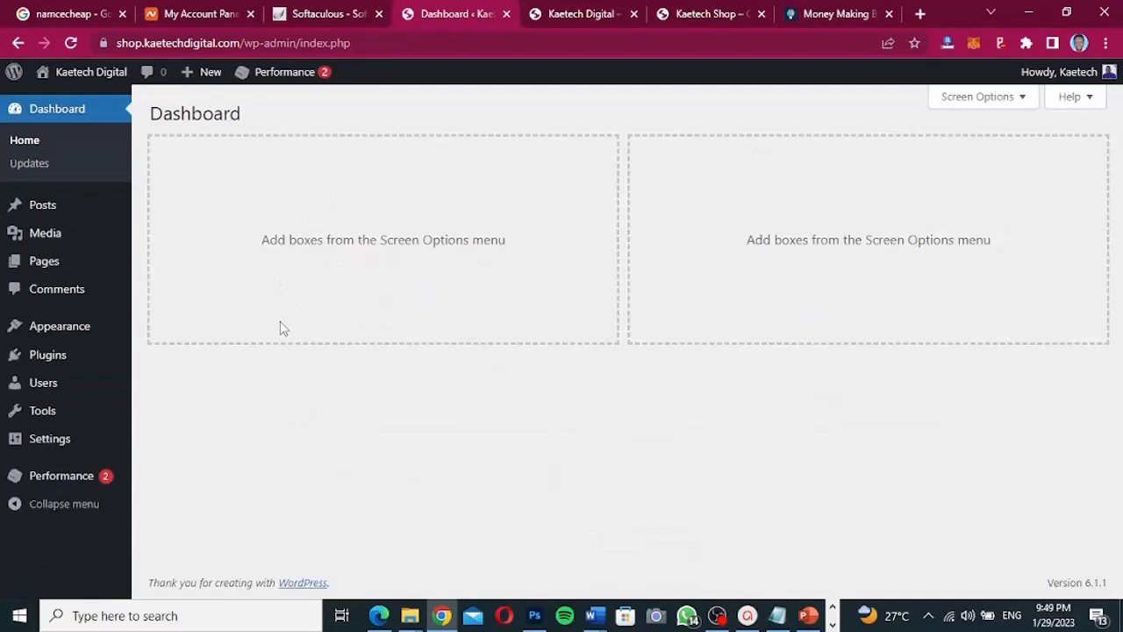
pyautogui.moveTo(70, 485)
pyautogui.click(35, 509)
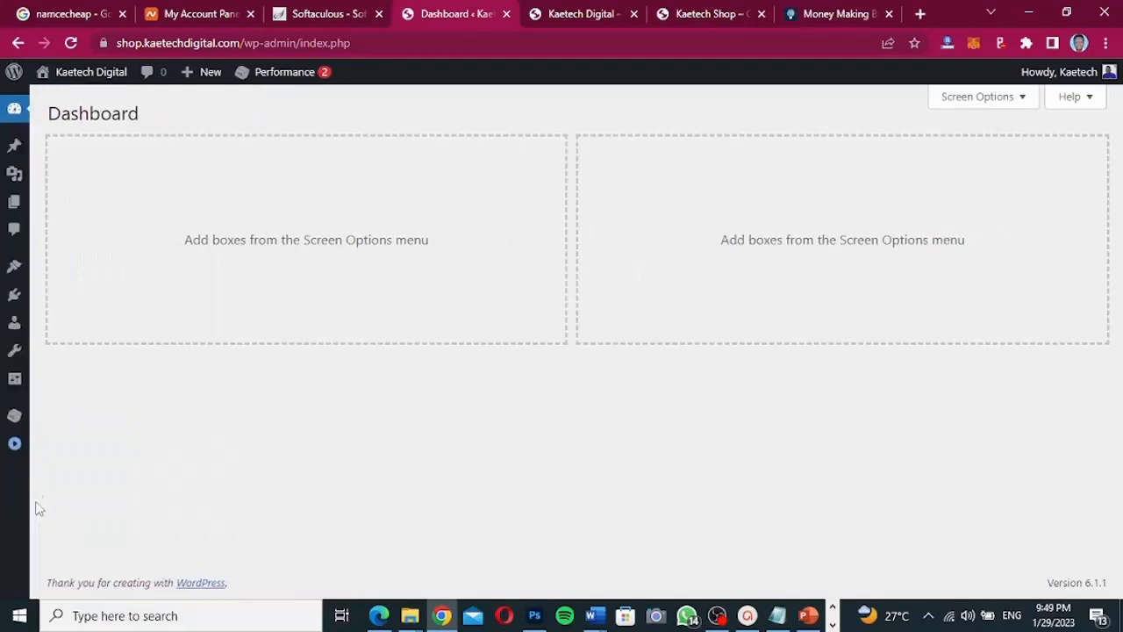
pyautogui.click(14, 445)
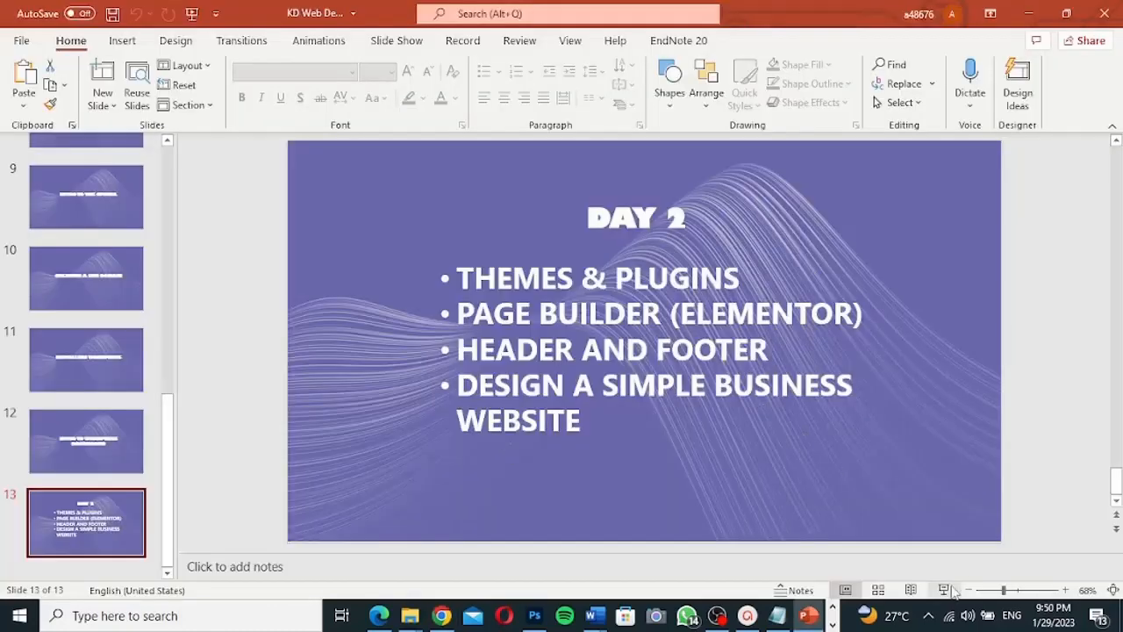
pyautogui.click(943, 590)
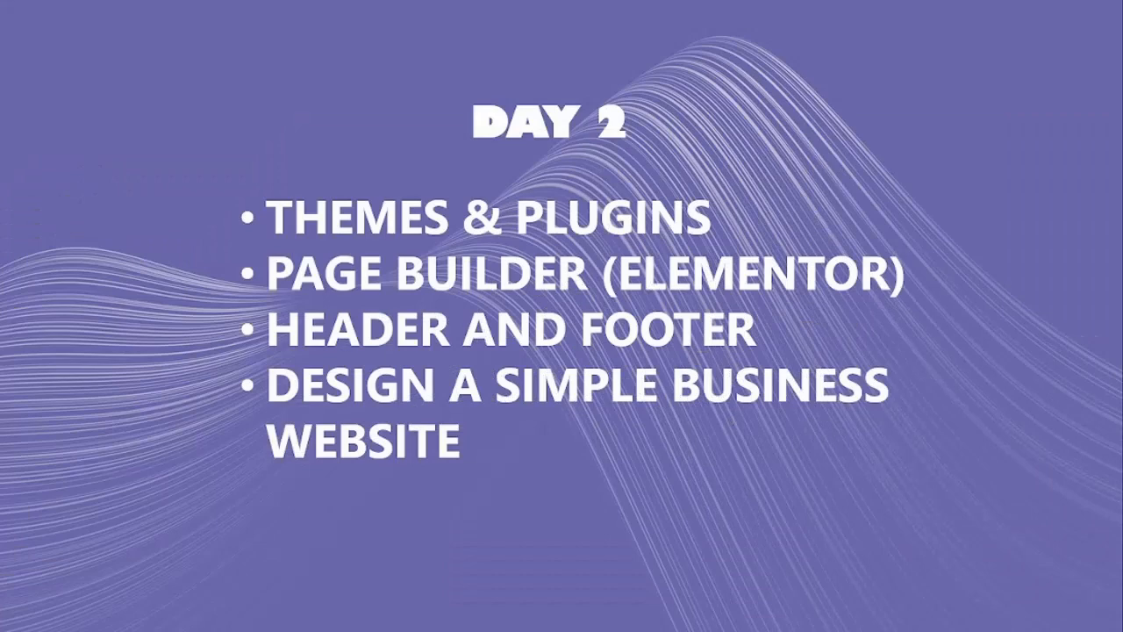
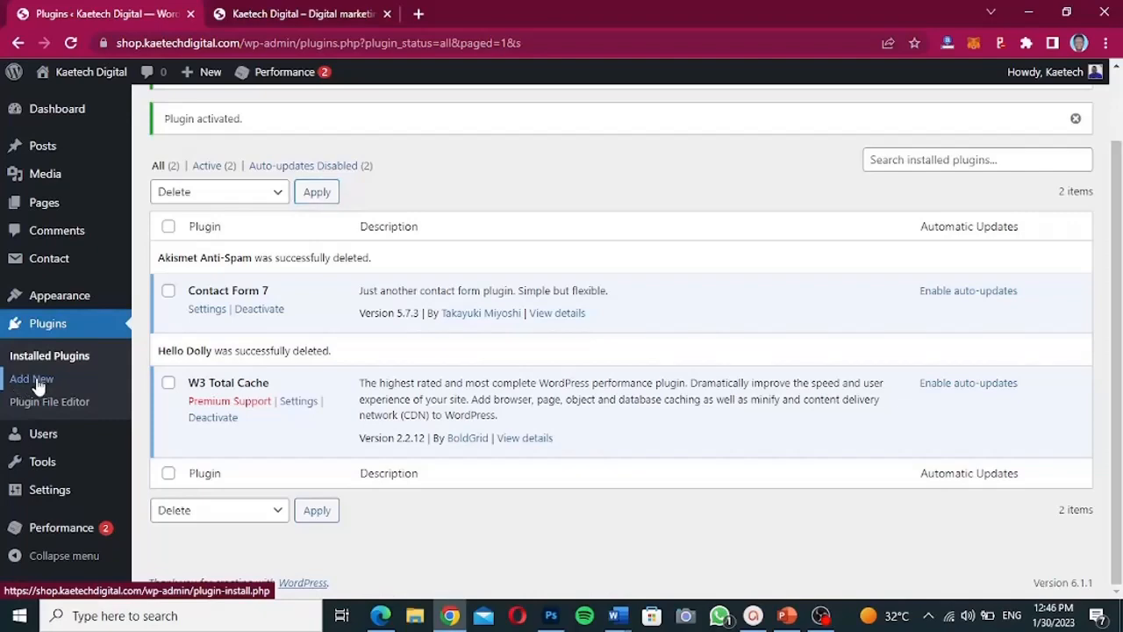
# Go to Plugins > Add New to reach the Add Plugins screen.
pyautogui.click(38, 386)
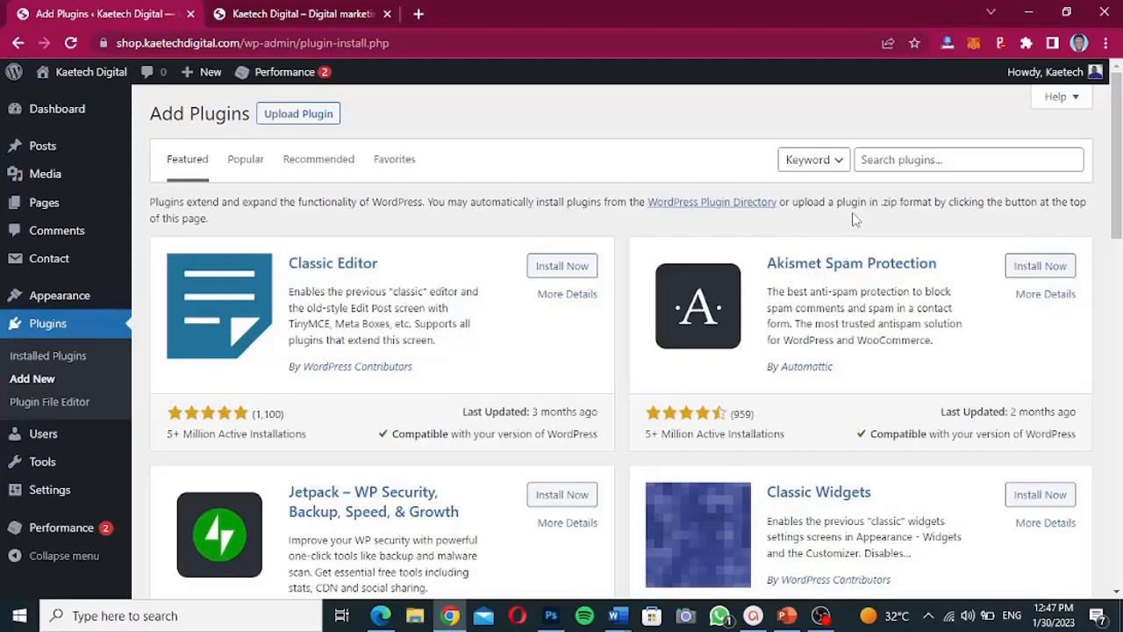
# Search the plugin directory for 'elementor' and open the Elementor Website Builder details.
pyautogui.click(894, 156)
pyautogui.write('elemento')
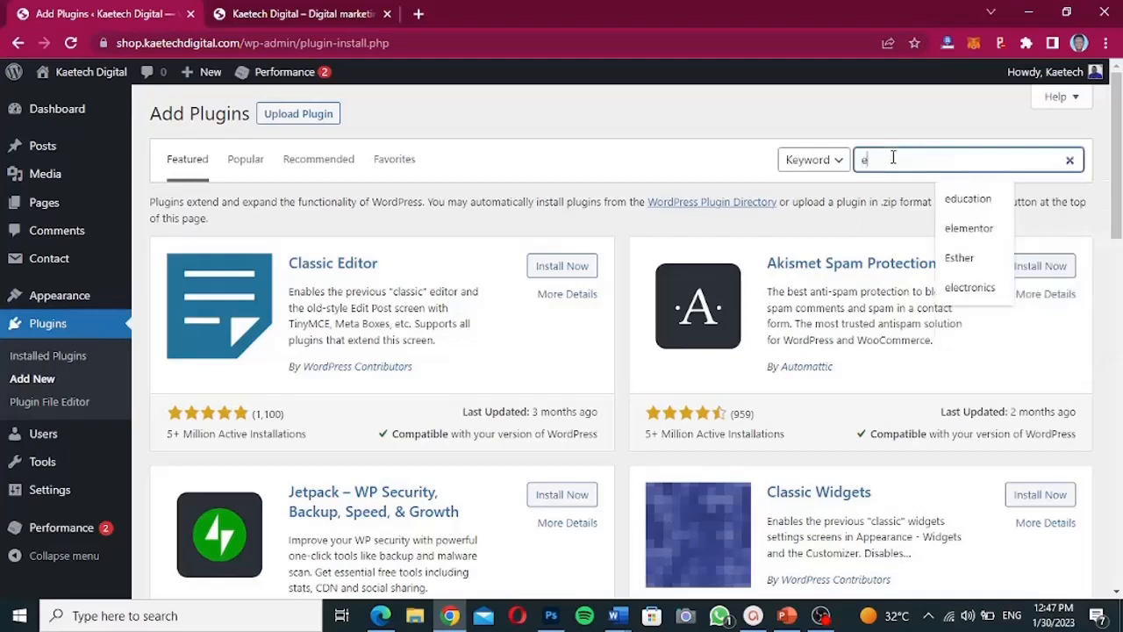
pyautogui.write('r')
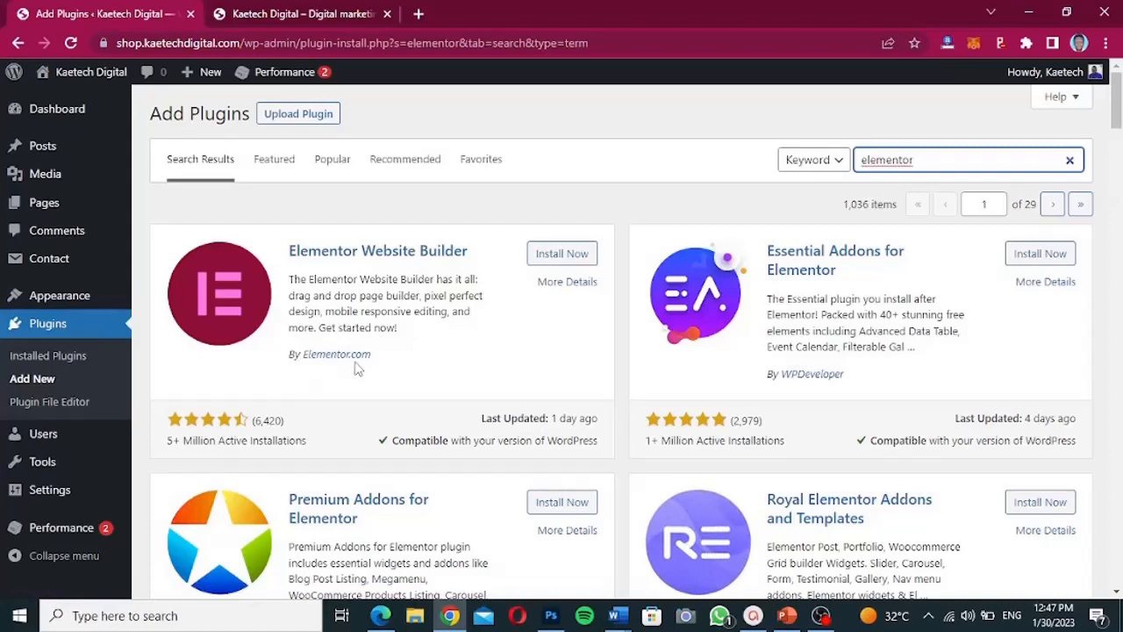
pyautogui.click(566, 283)
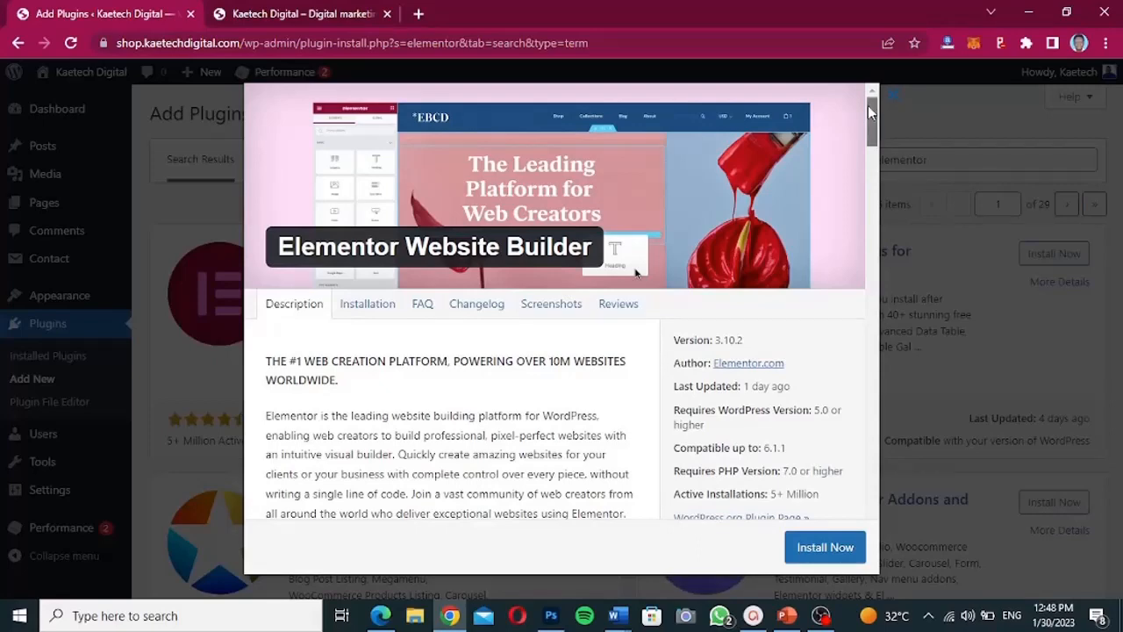
# Scroll through the Elementor Website Builder details, back to the top, and close the modal.
pyautogui.moveTo(867, 109); pyautogui.dragTo(872, 242)
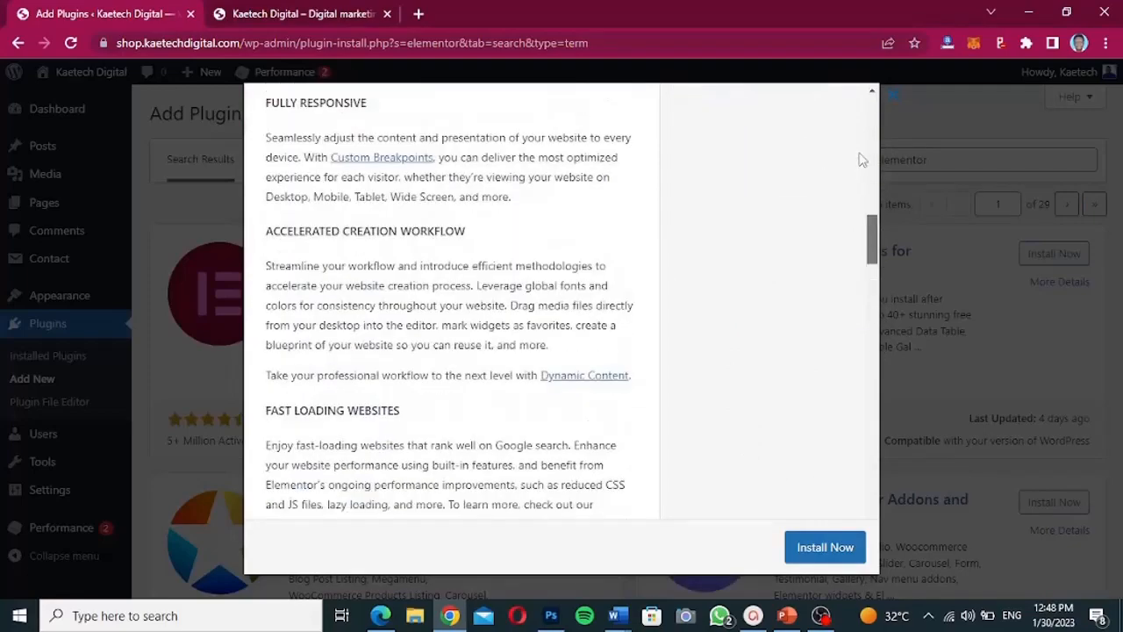
pyautogui.moveTo(863, 159); pyautogui.dragTo(852, 18)
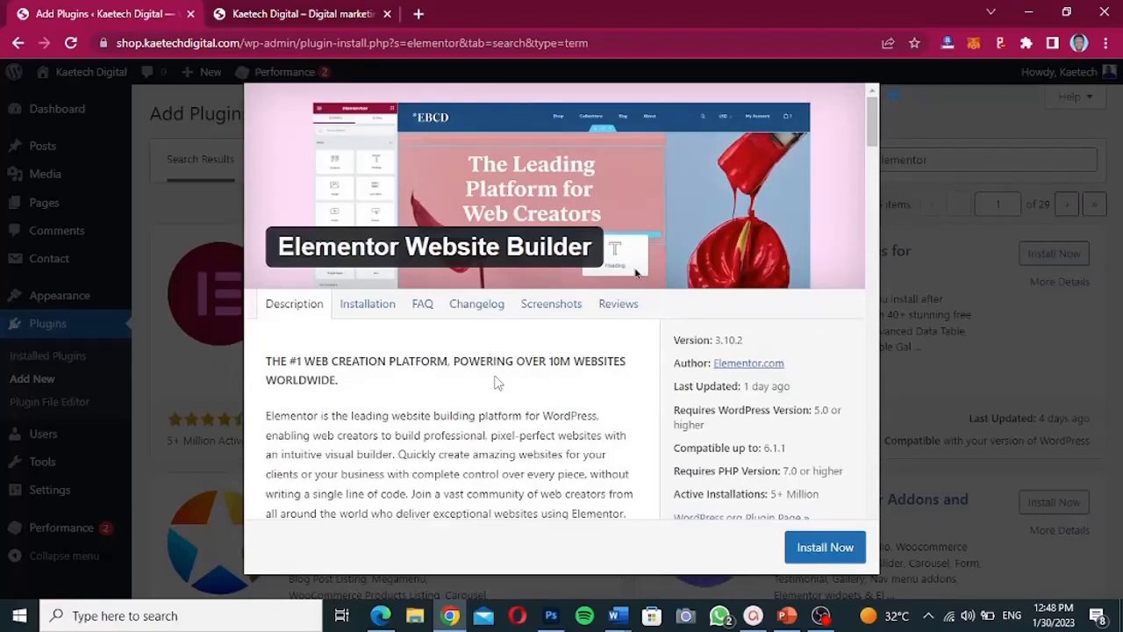
pyautogui.click(893, 99)
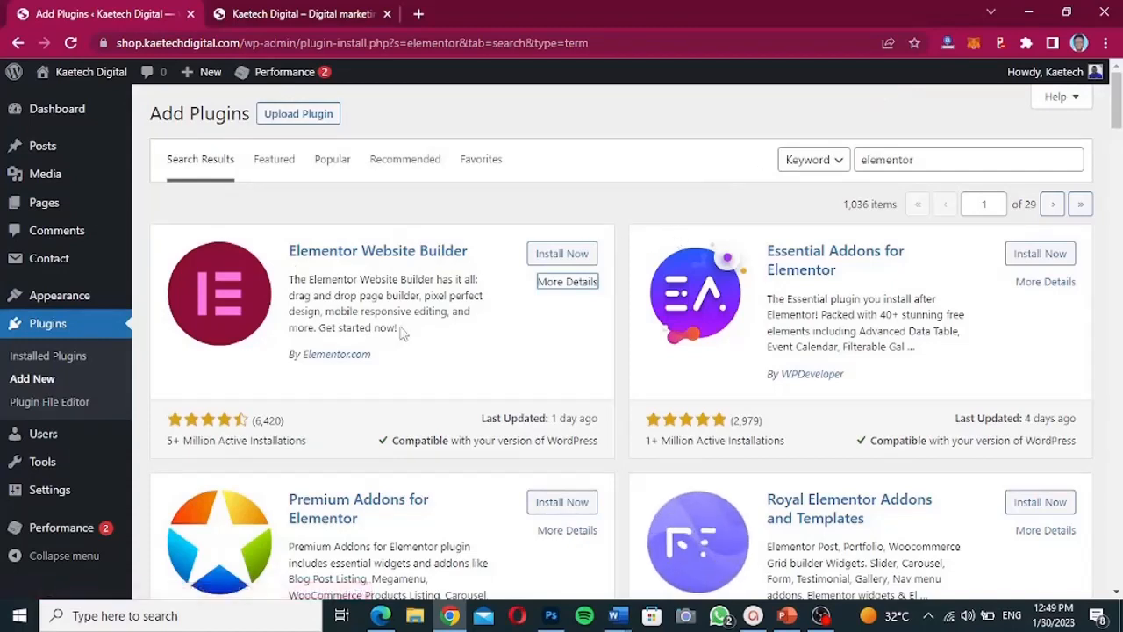
# Install and activate Elementor Website Builder, then exit its onboarding wizard.
pyautogui.click(551, 254)
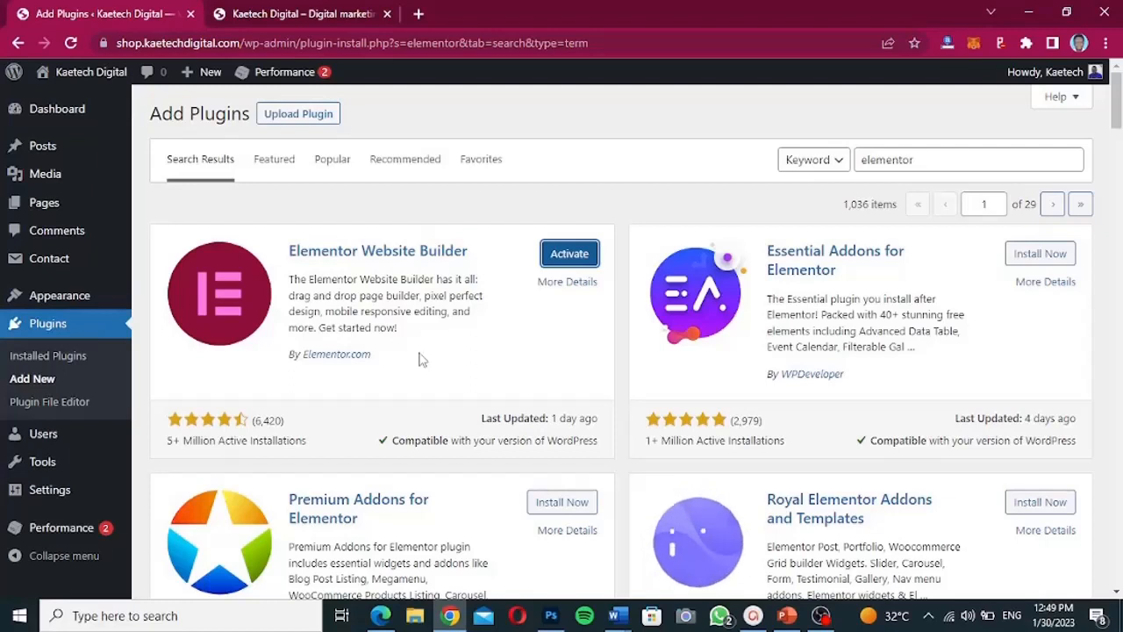
pyautogui.click(570, 254)
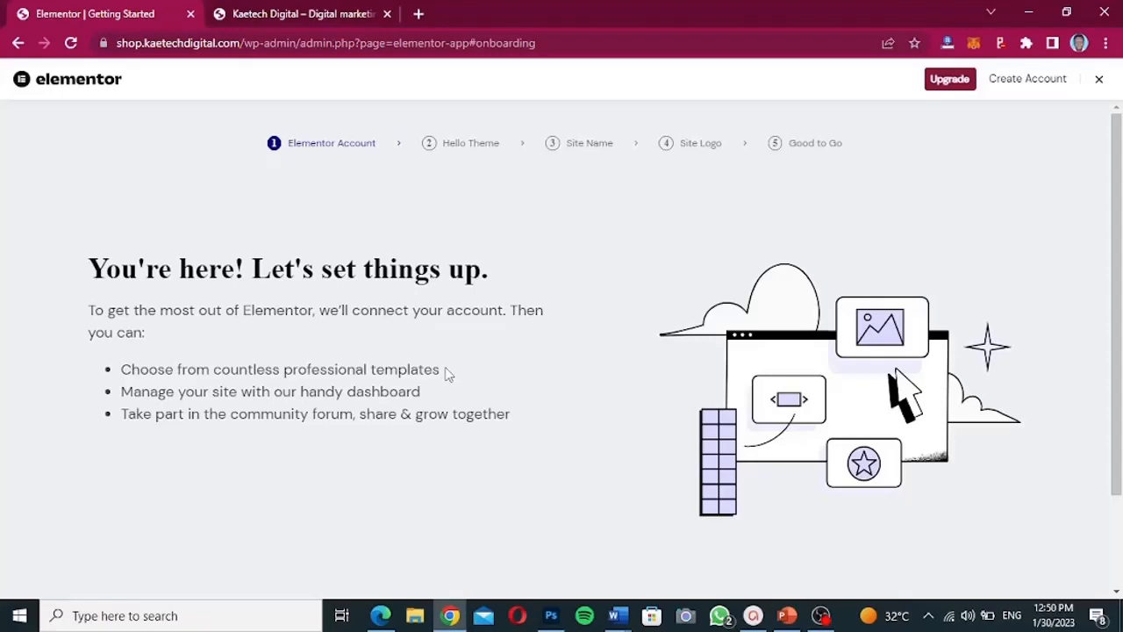
pyautogui.click(1100, 81)
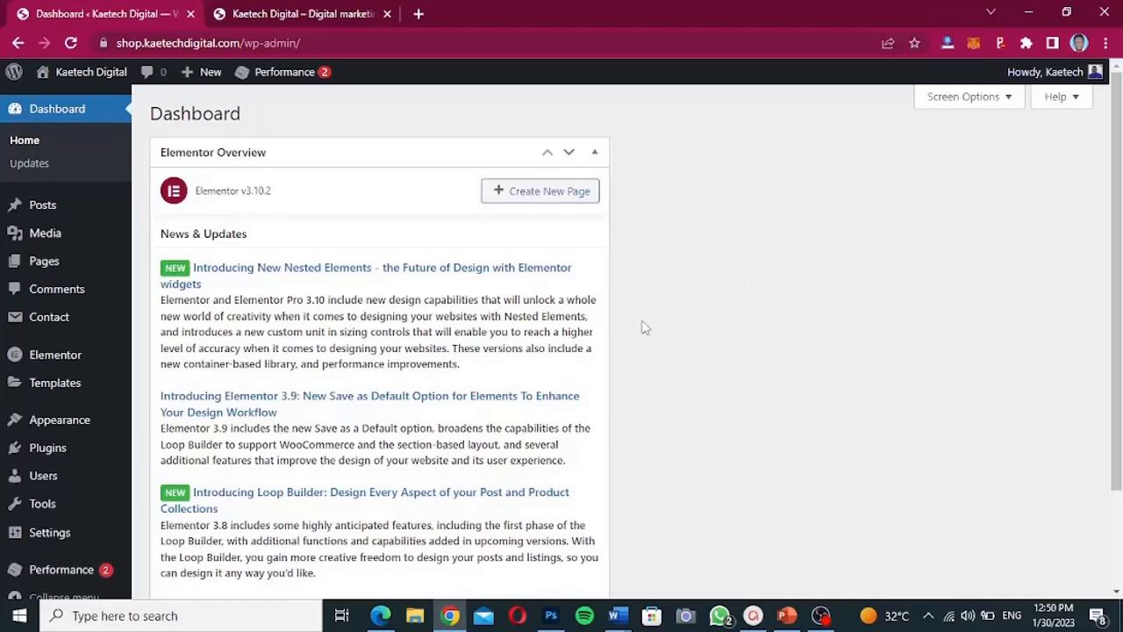
# Uncheck Elementor Overview in Screen Options so the Dashboard shows no widgets.
pyautogui.scroll(-2, 645, 328)
pyautogui.scroll(2, 644, 327)
pyautogui.click(955, 102)
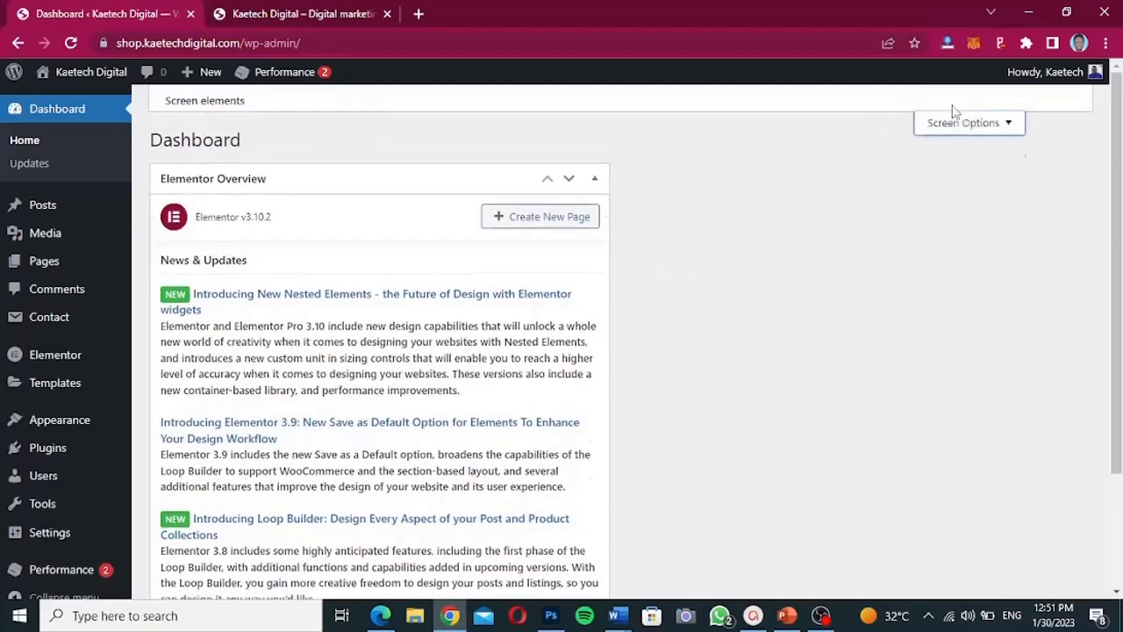
pyautogui.click(172, 186)
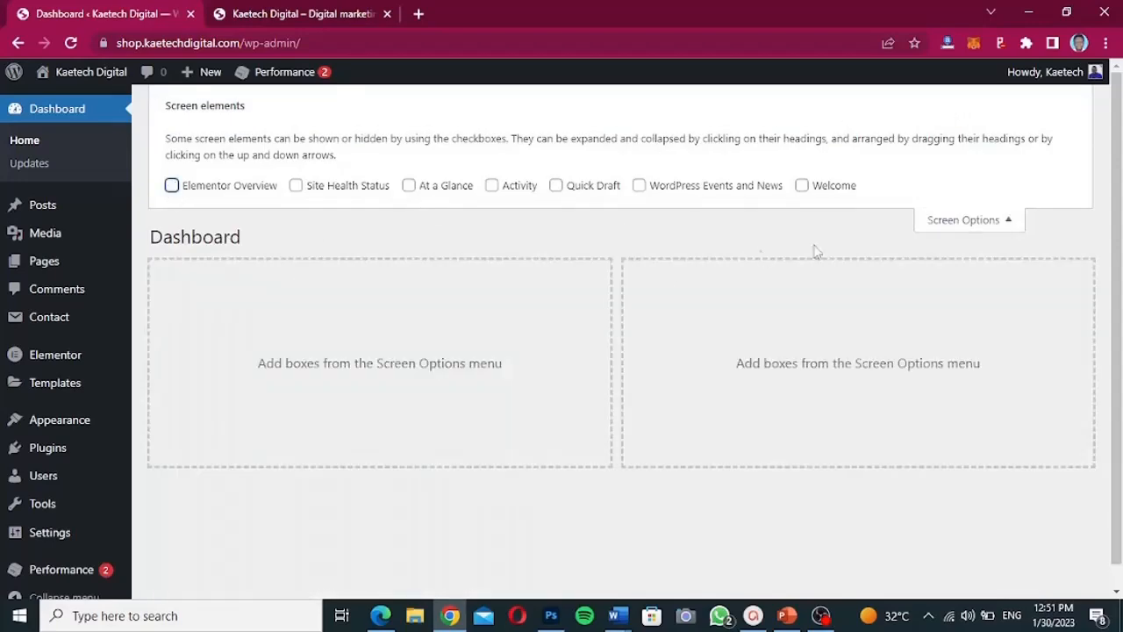
pyautogui.click(965, 223)
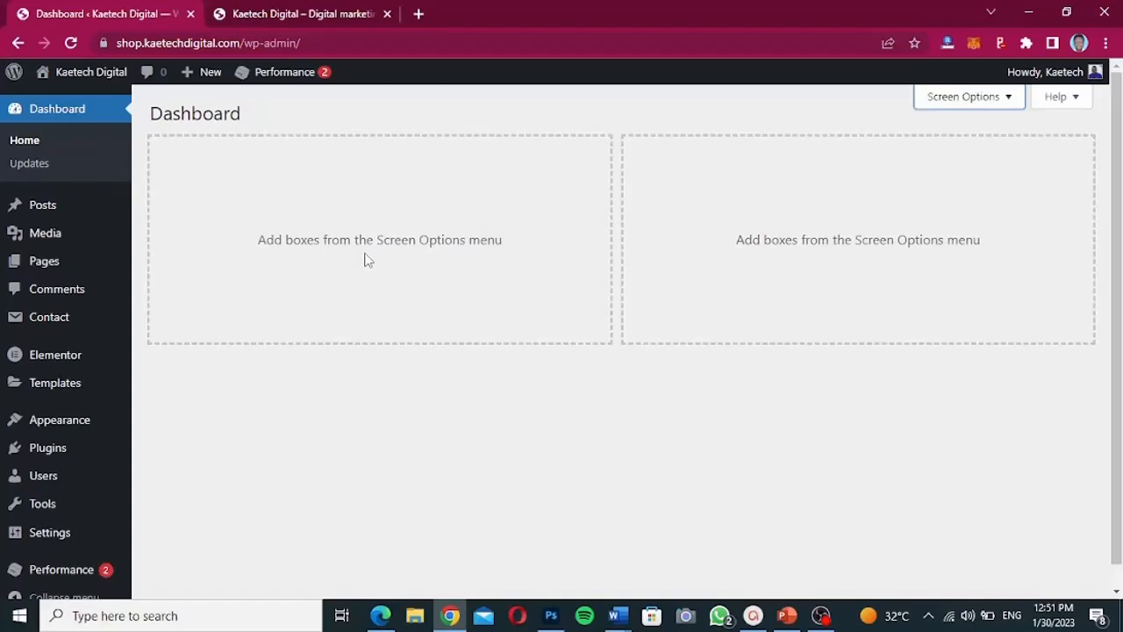
pyautogui.moveTo(26, 262)
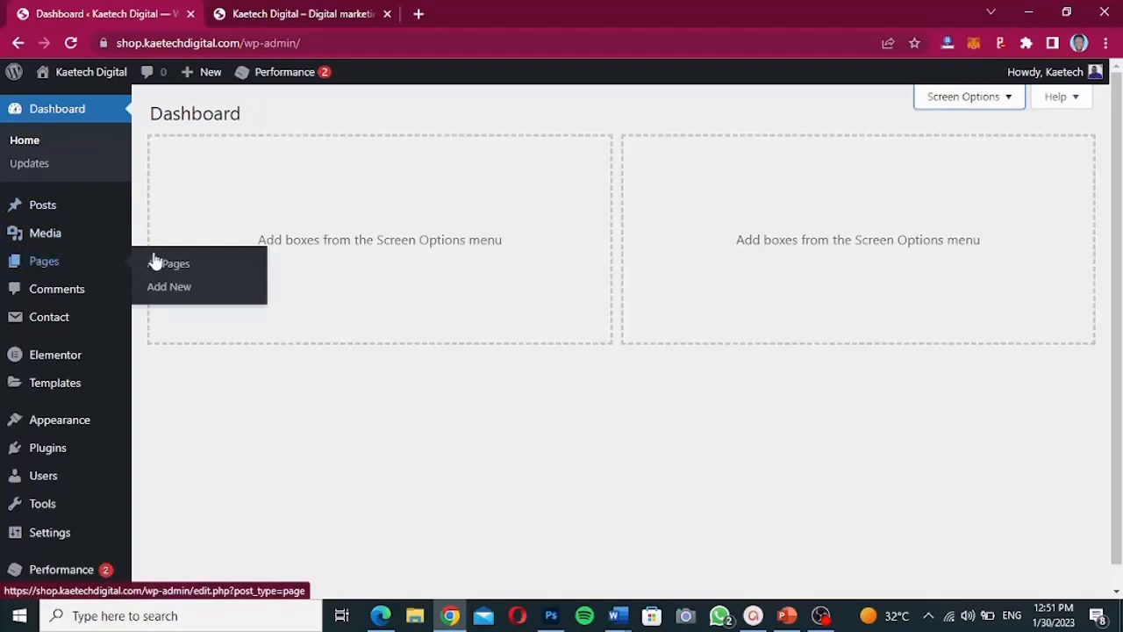
# Add a new page titled 'Test 1' and publish it.
pyautogui.click(172, 289)
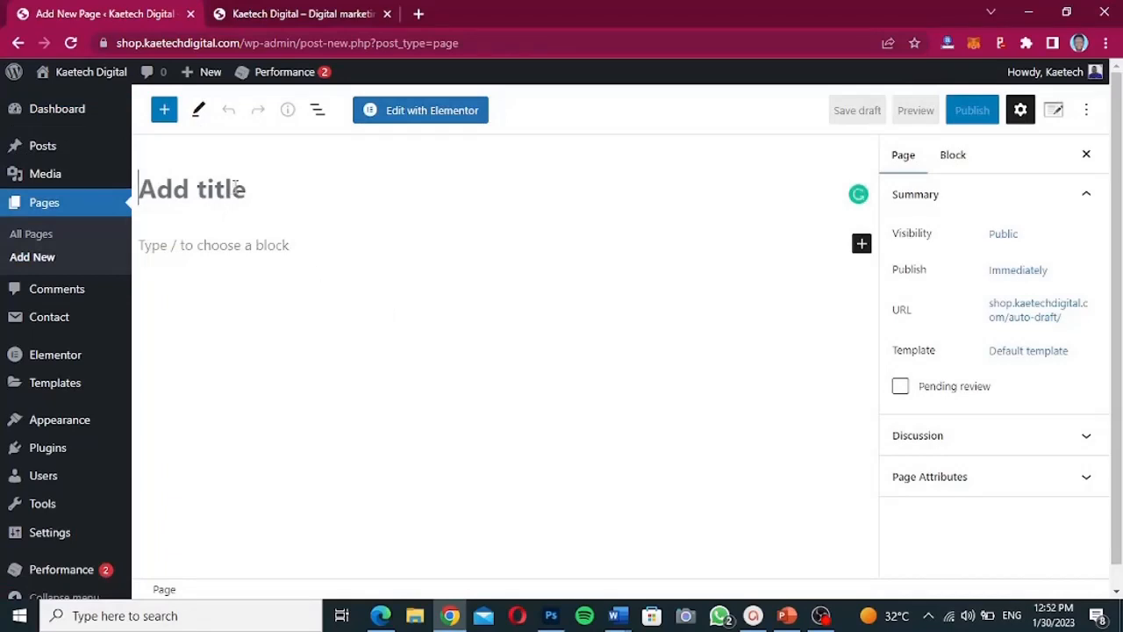
pyautogui.write('Test')
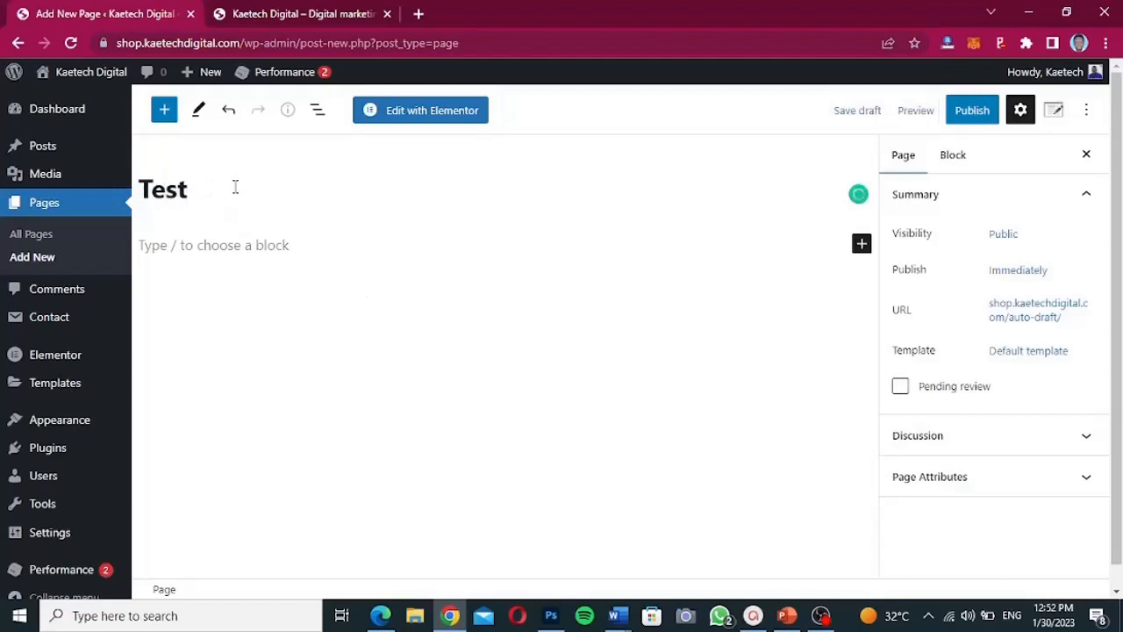
pyautogui.write(' 1')
pyautogui.click(964, 115)
pyautogui.click(965, 114)
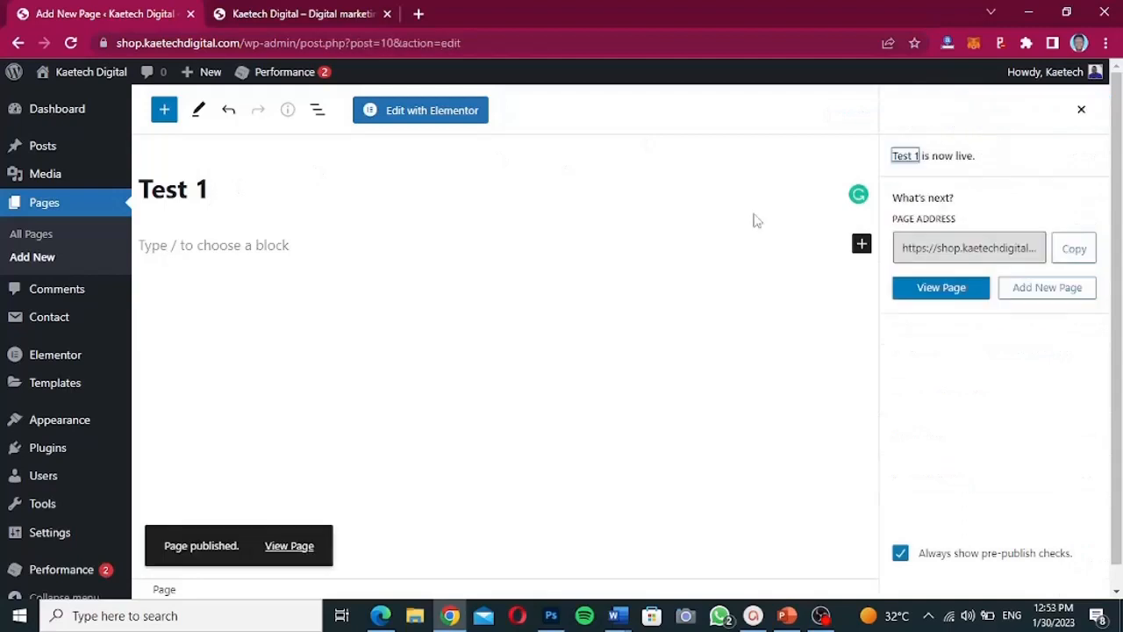
# Open the live Test 1 page in a new tab, inspect its heading, then return to the editor tab.
pyautogui.rightClick(286, 557)
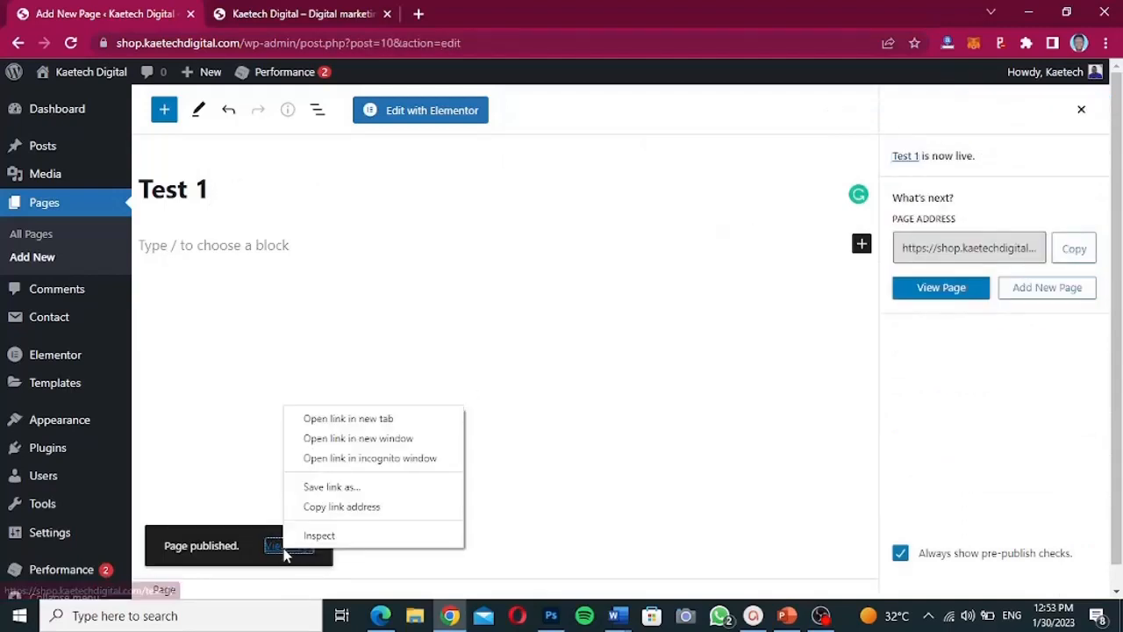
pyautogui.click(372, 421)
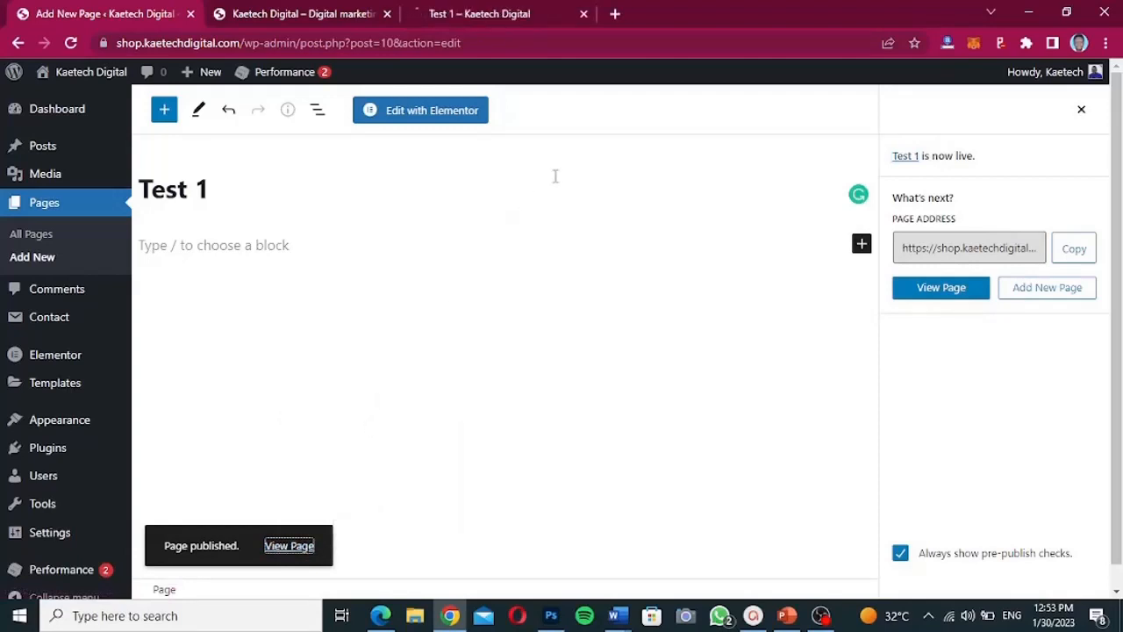
pyautogui.click(491, 13)
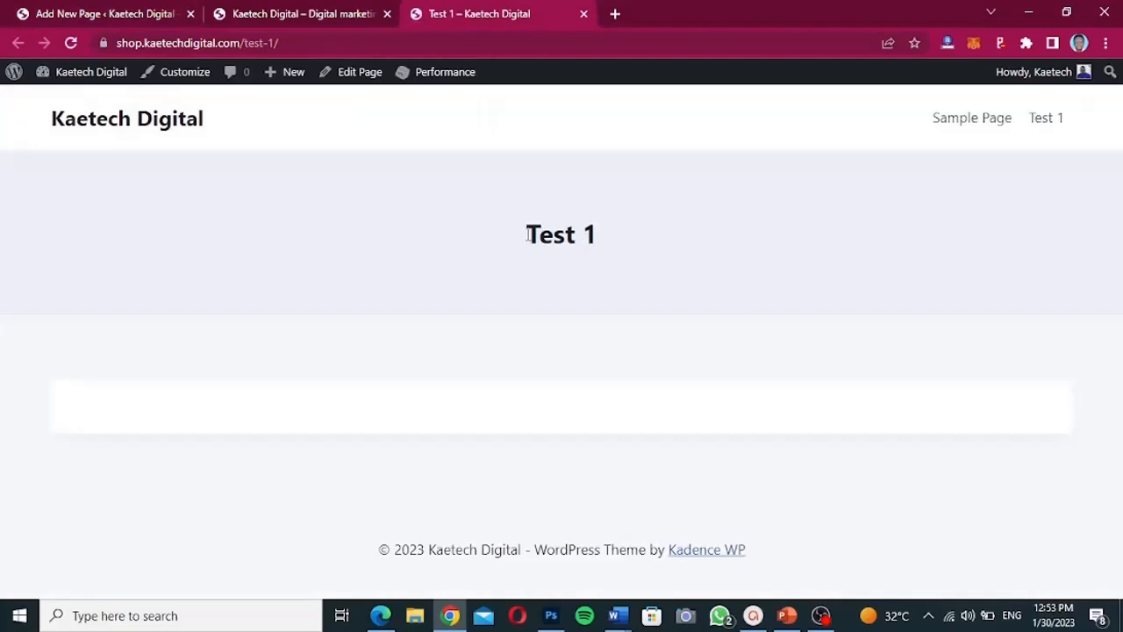
pyautogui.moveTo(526, 235); pyautogui.dragTo(642, 243)
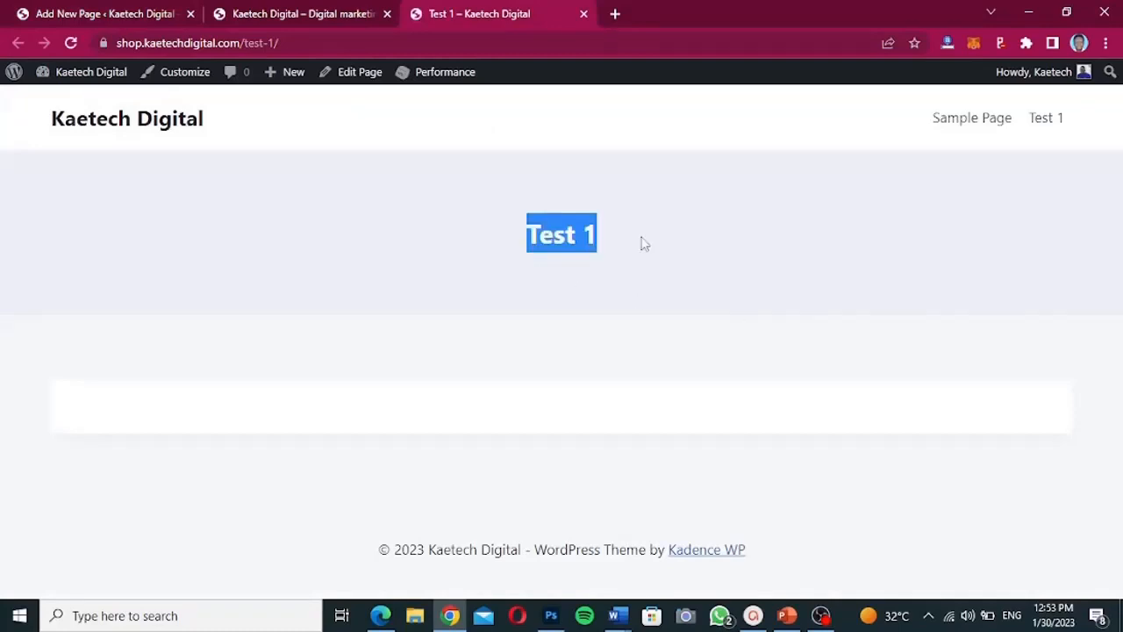
pyautogui.click(641, 243)
pyautogui.moveTo(596, 232); pyautogui.dragTo(519, 238)
pyautogui.click(520, 240)
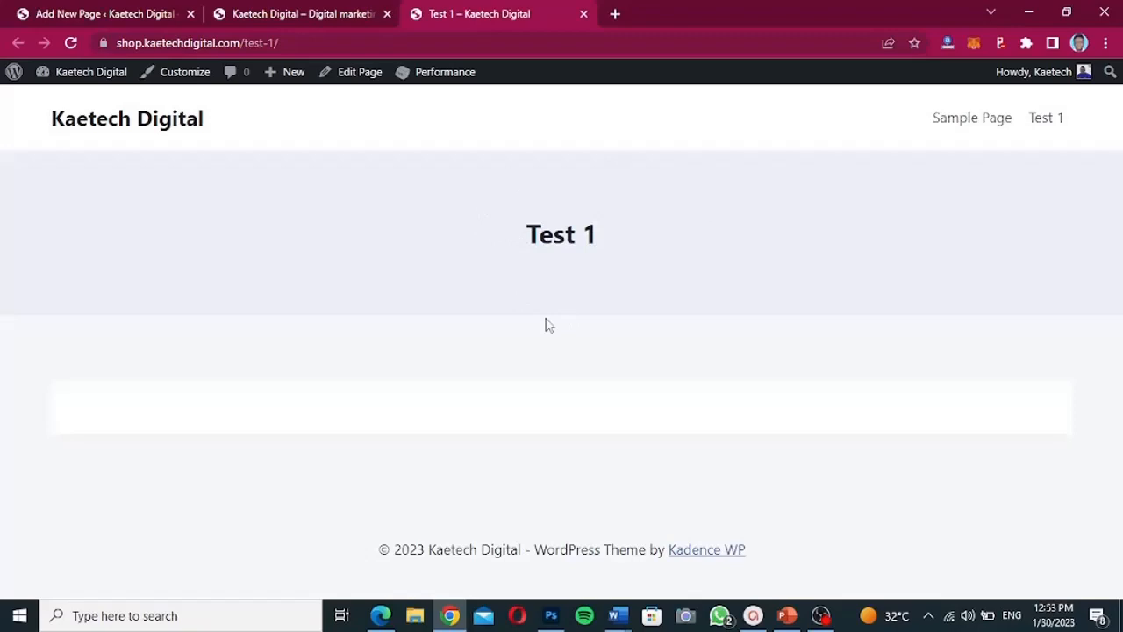
pyautogui.click(327, 21)
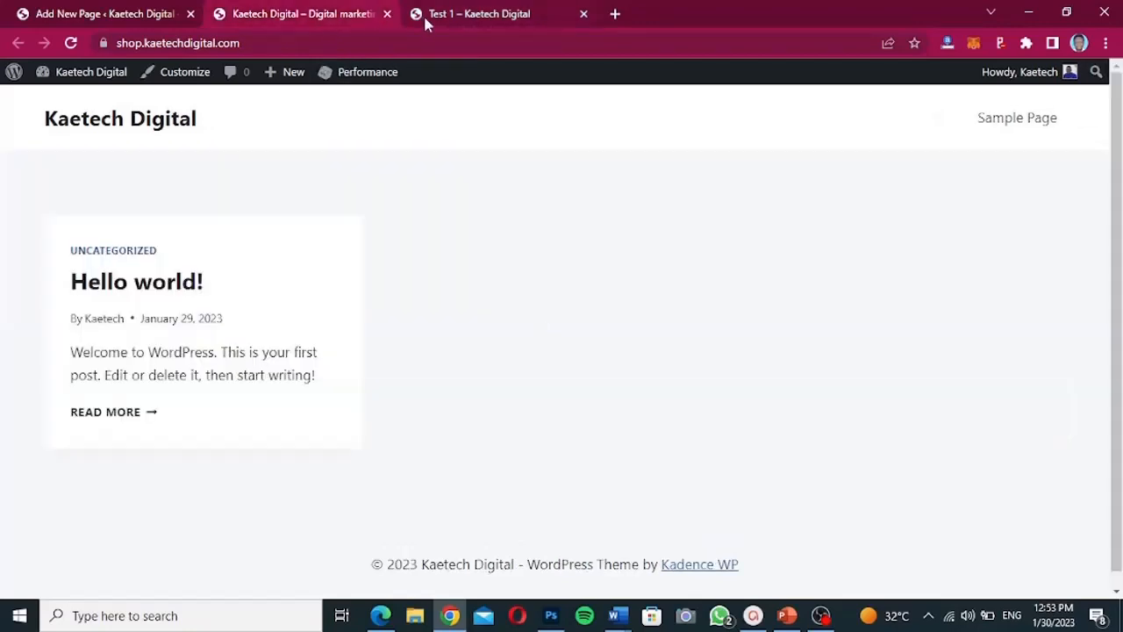
pyautogui.click(167, 22)
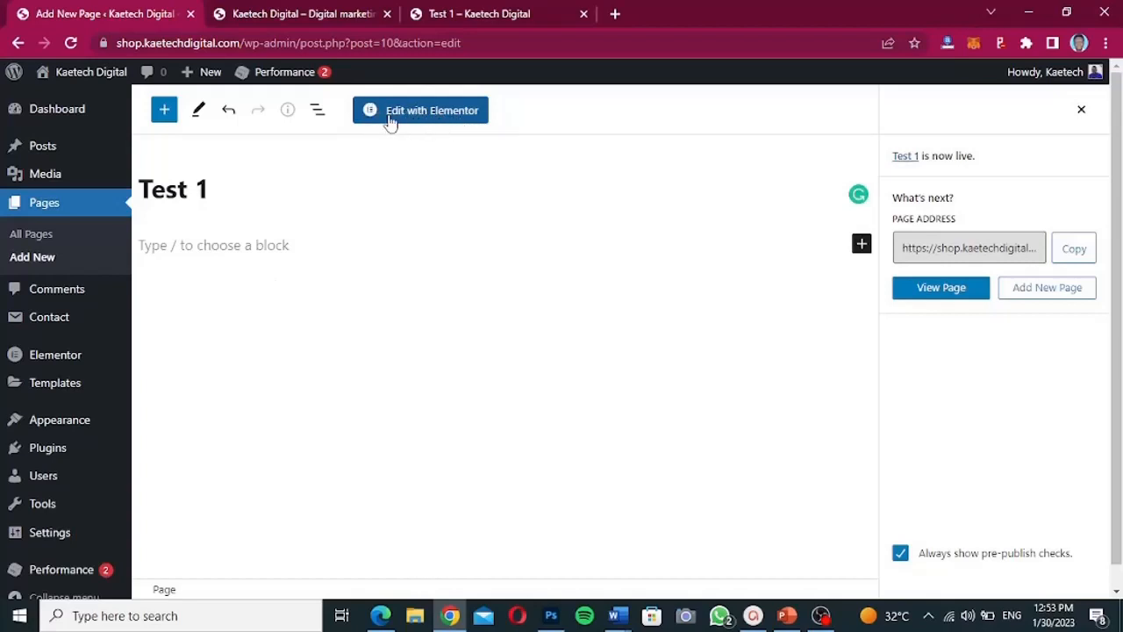
# Launch Test 1 in Elementor, dismiss the browser notification and close the Navigator panel.
pyautogui.click(448, 118)
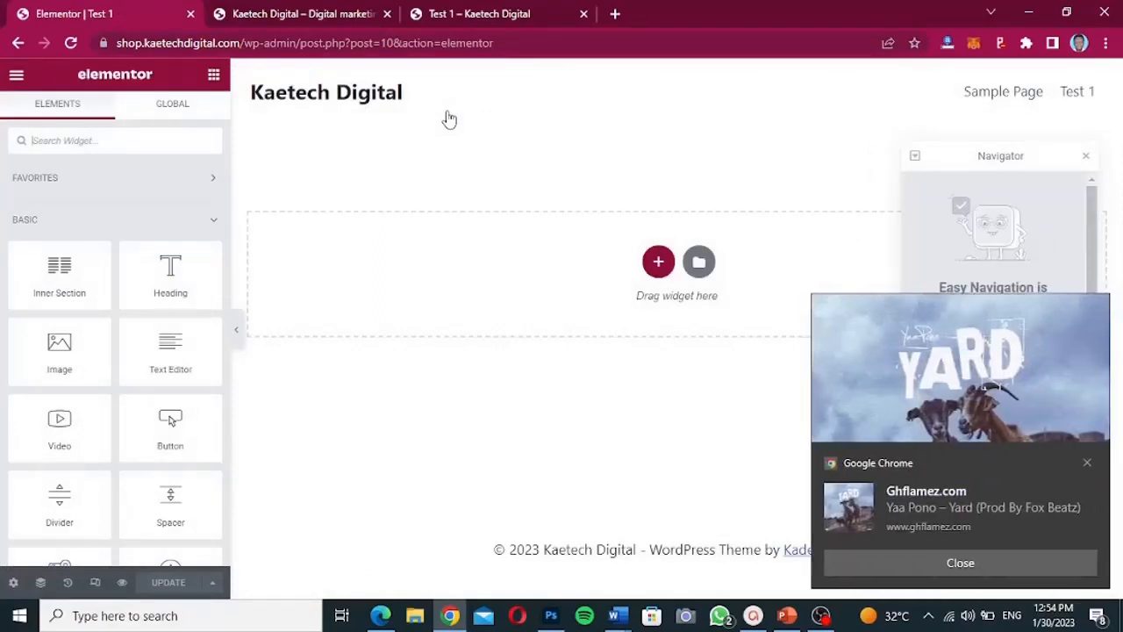
pyautogui.click(1086, 464)
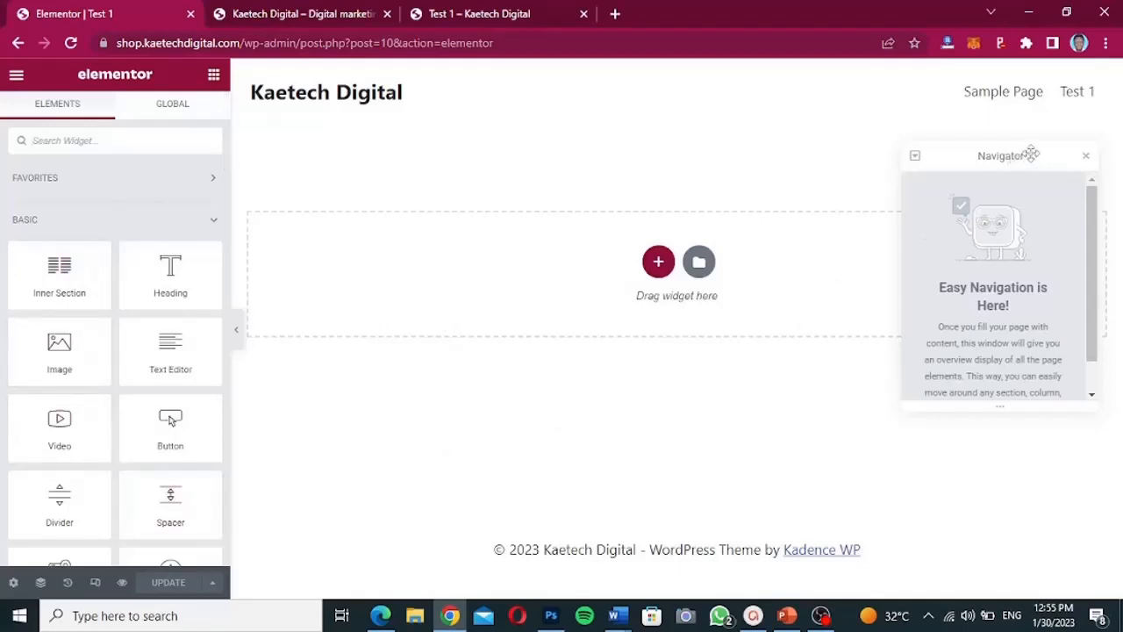
pyautogui.moveTo(1012, 154)
pyautogui.mouseDown()
pyautogui.moveTo(875, 162)
pyautogui.moveTo(593, 146)
pyautogui.moveTo(916, 143)
pyautogui.moveTo(1003, 154)
pyautogui.mouseUp()
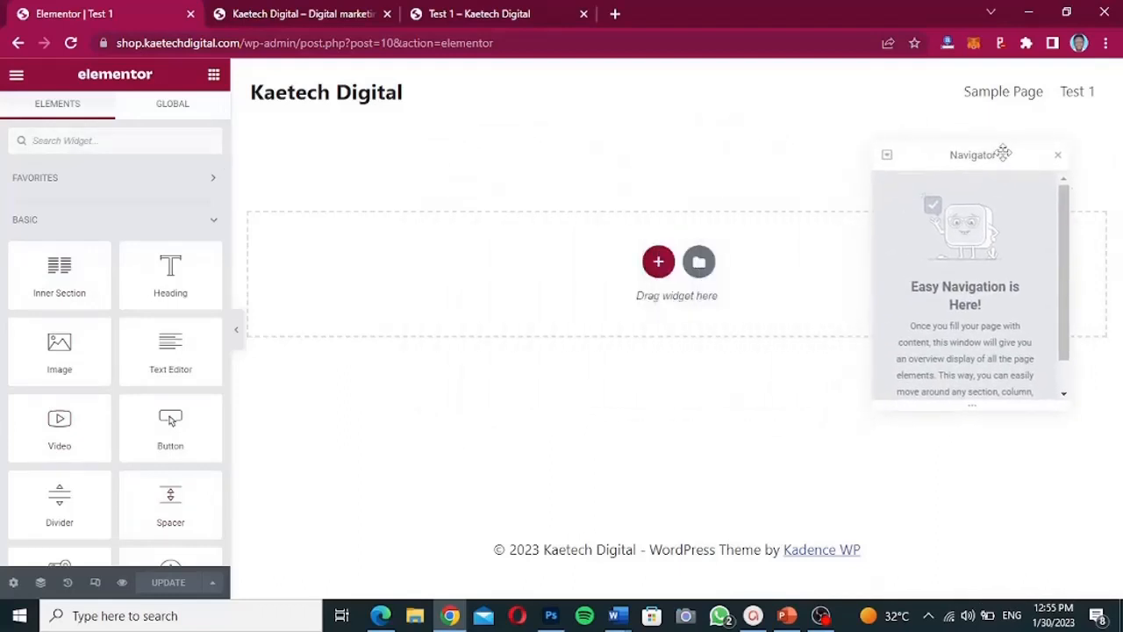
pyautogui.click(1058, 155)
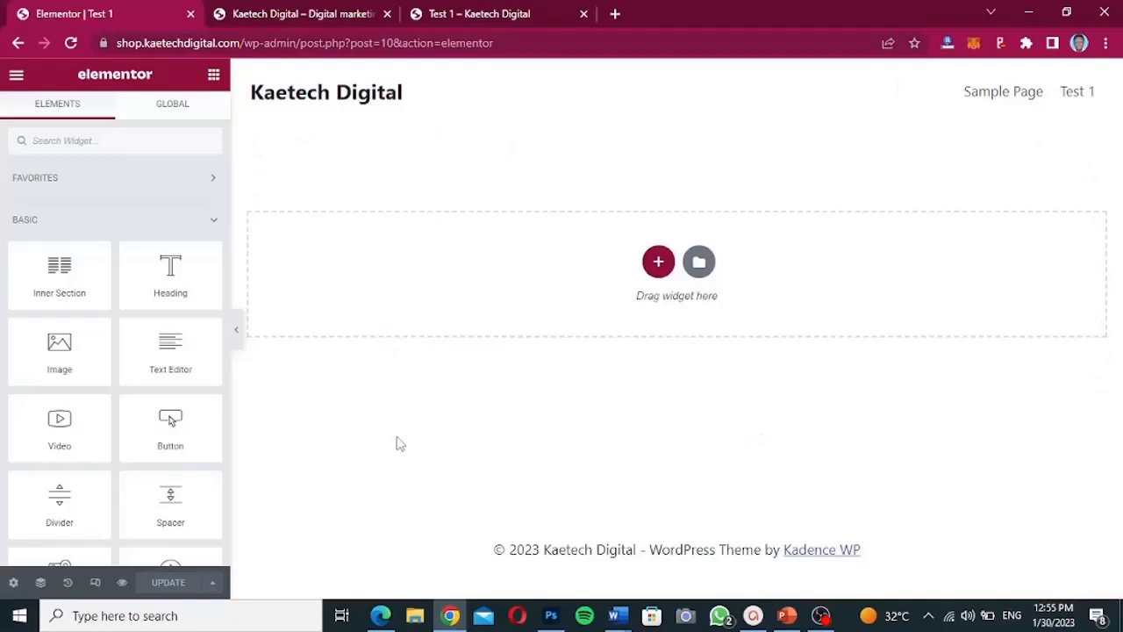
# Add a new section using the one-column structure.
pyautogui.click(658, 263)
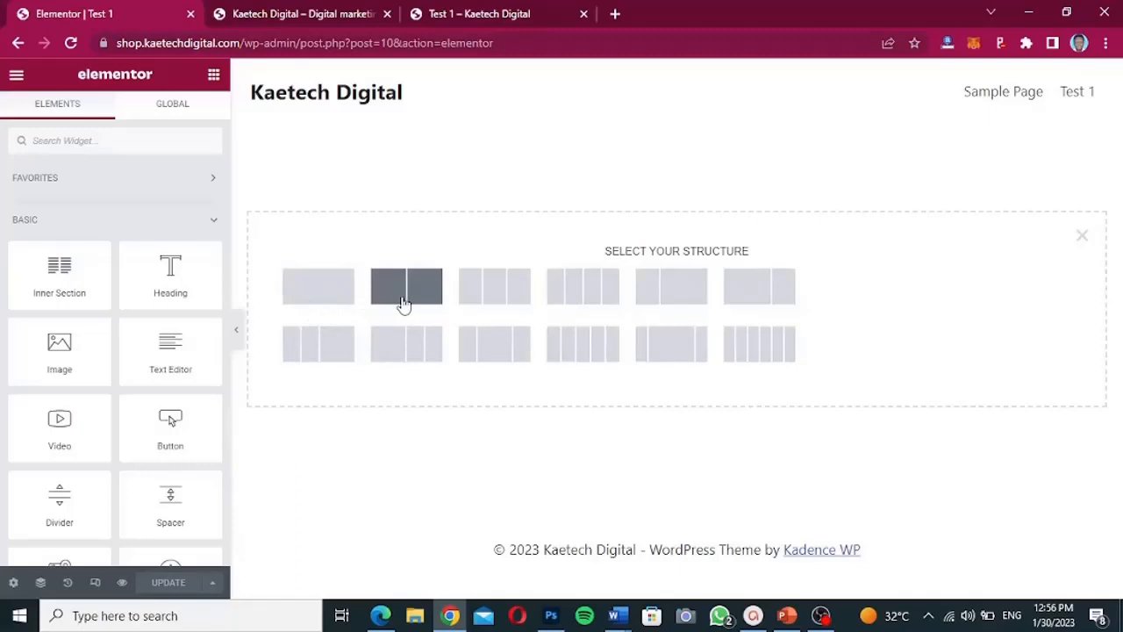
pyautogui.click(312, 289)
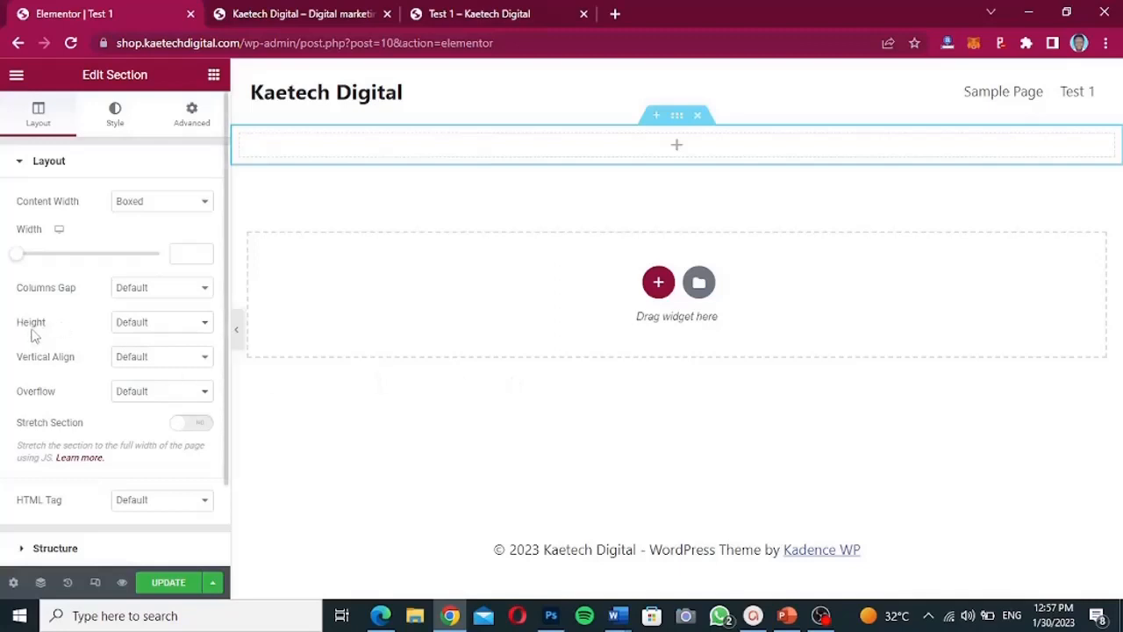
# Set the section Height to Min Height and change the minimum height from 400 to 800 px.
pyautogui.click(168, 327)
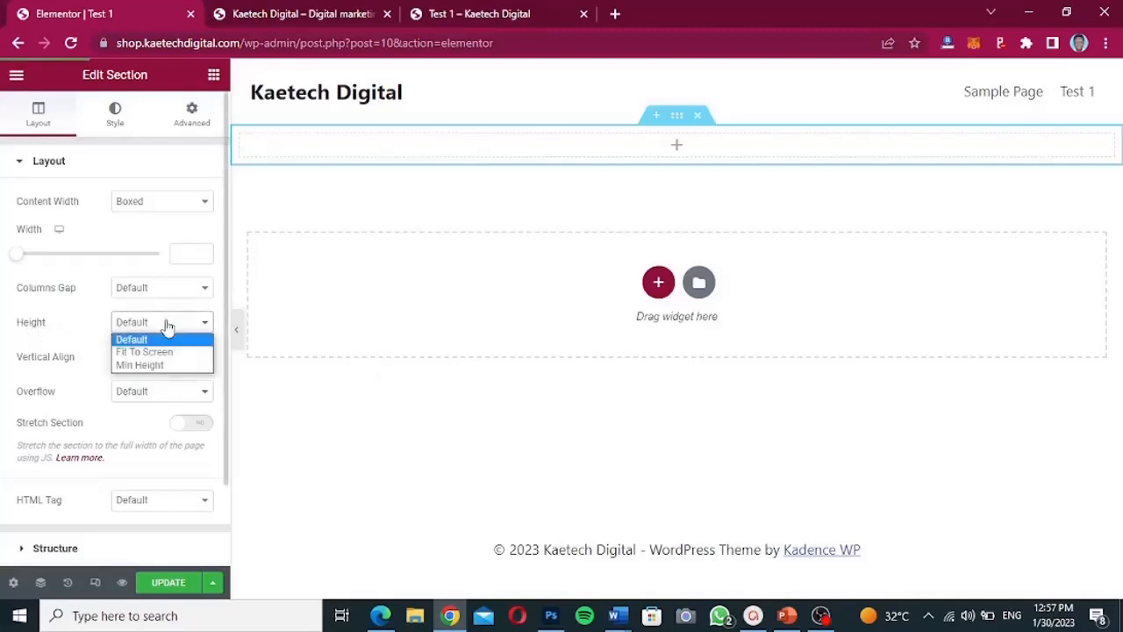
pyautogui.click(146, 366)
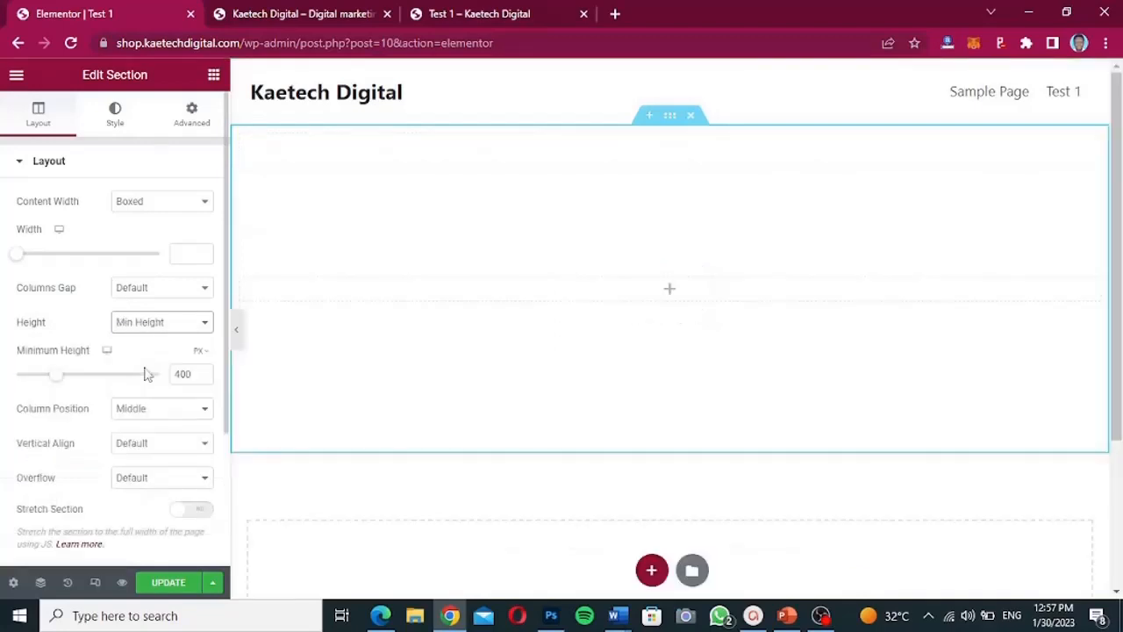
pyautogui.click(155, 324)
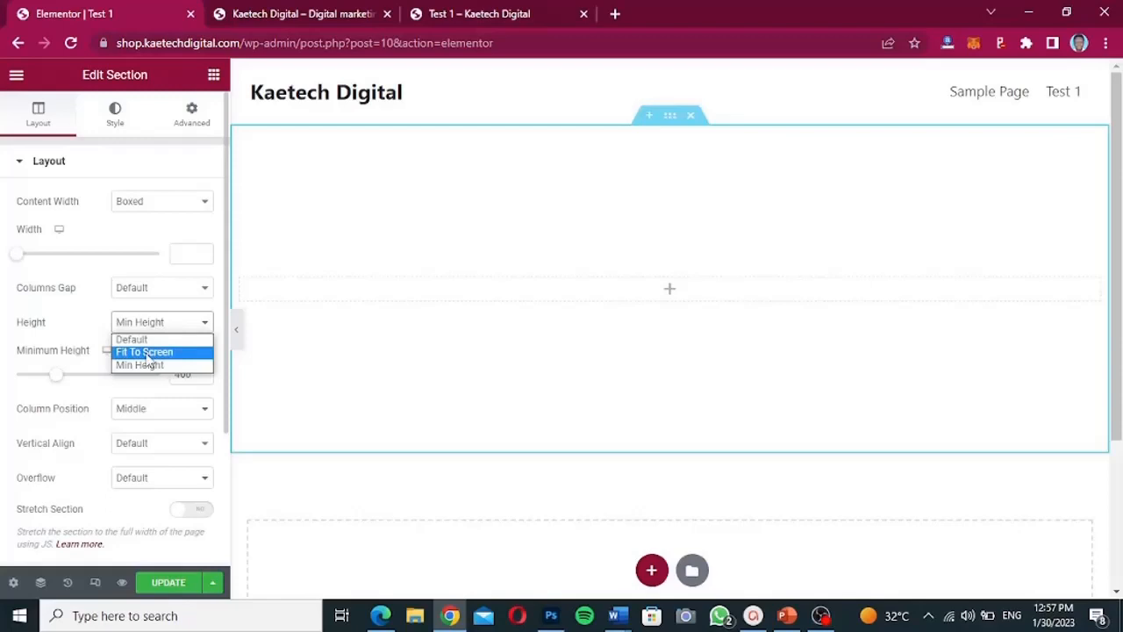
pyautogui.click(146, 366)
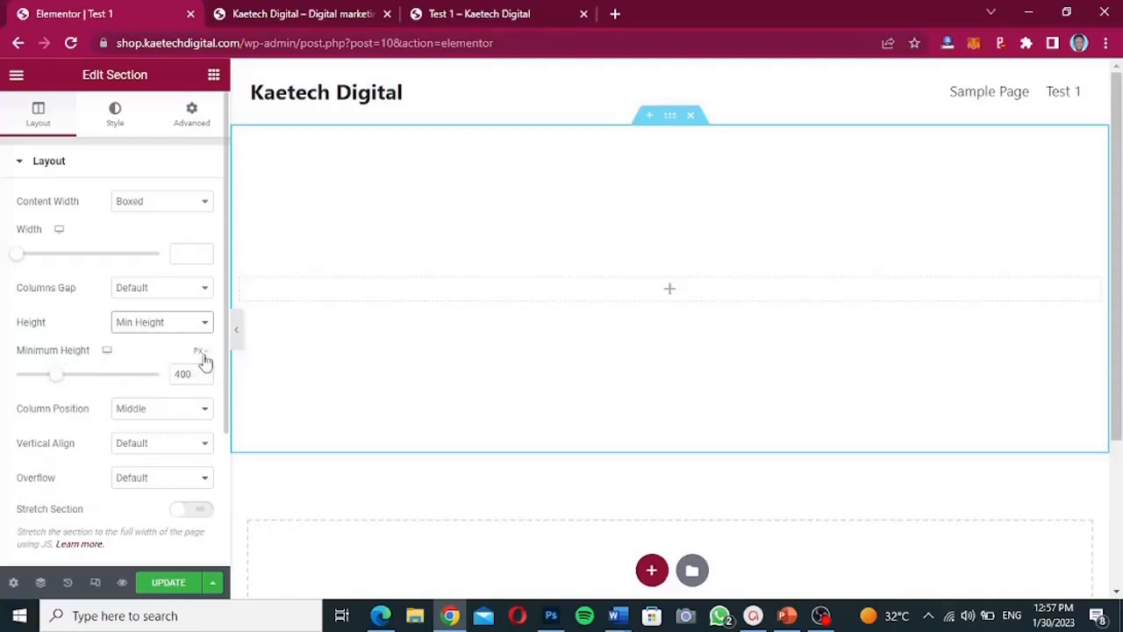
pyautogui.moveTo(202, 355)
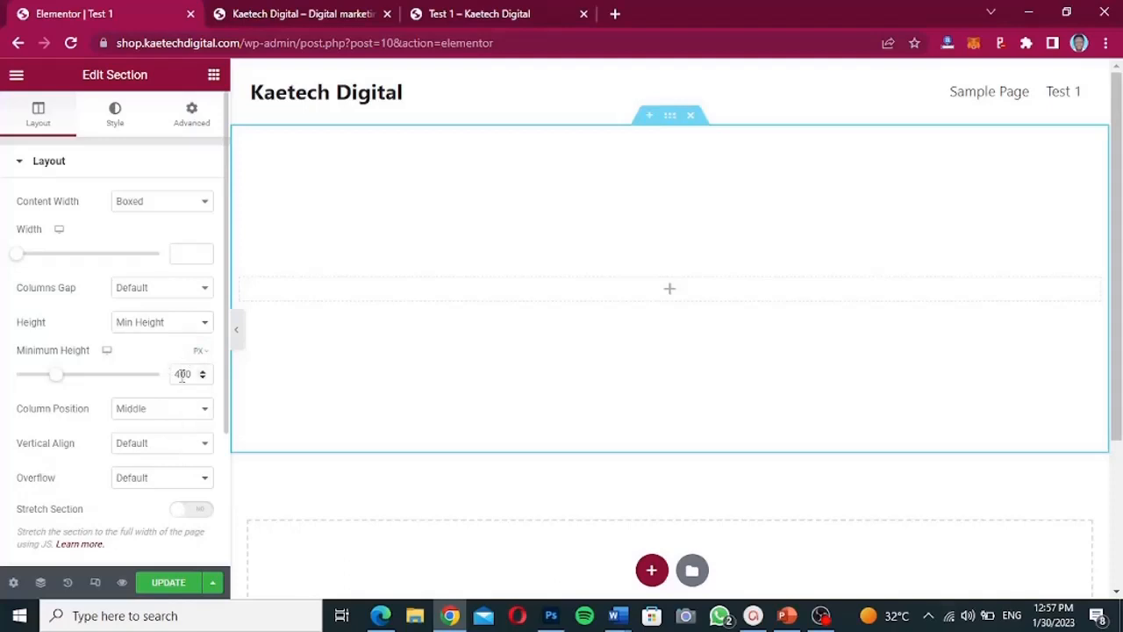
pyautogui.moveTo(181, 373); pyautogui.dragTo(170, 379)
pyautogui.write('8')
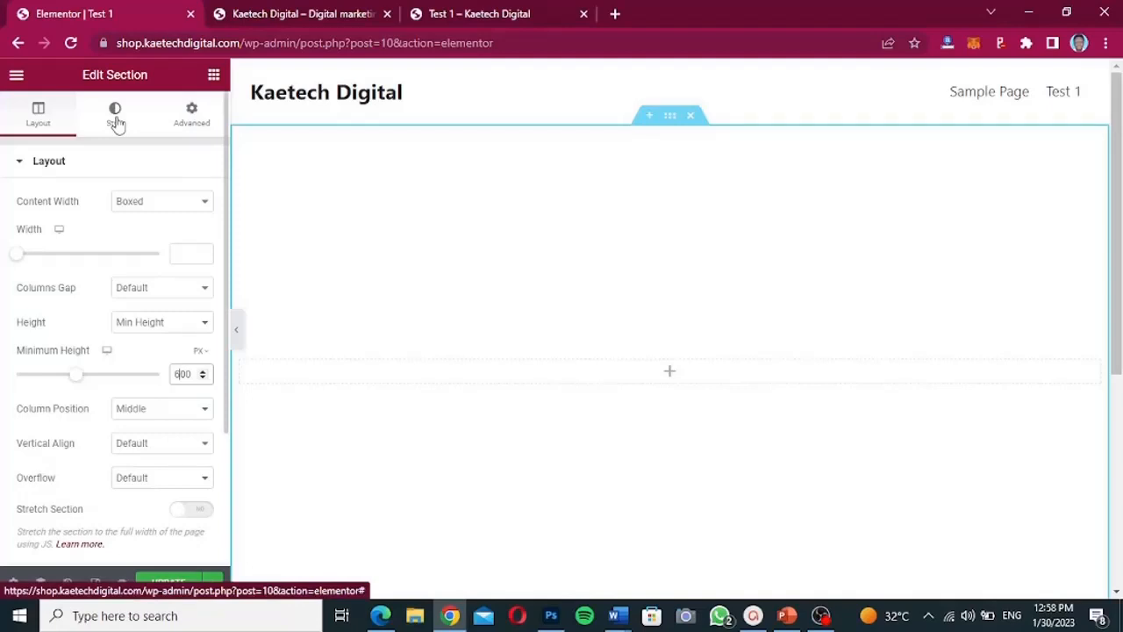
# Set the section's background type to Classic in its Style settings.
pyautogui.click(117, 123)
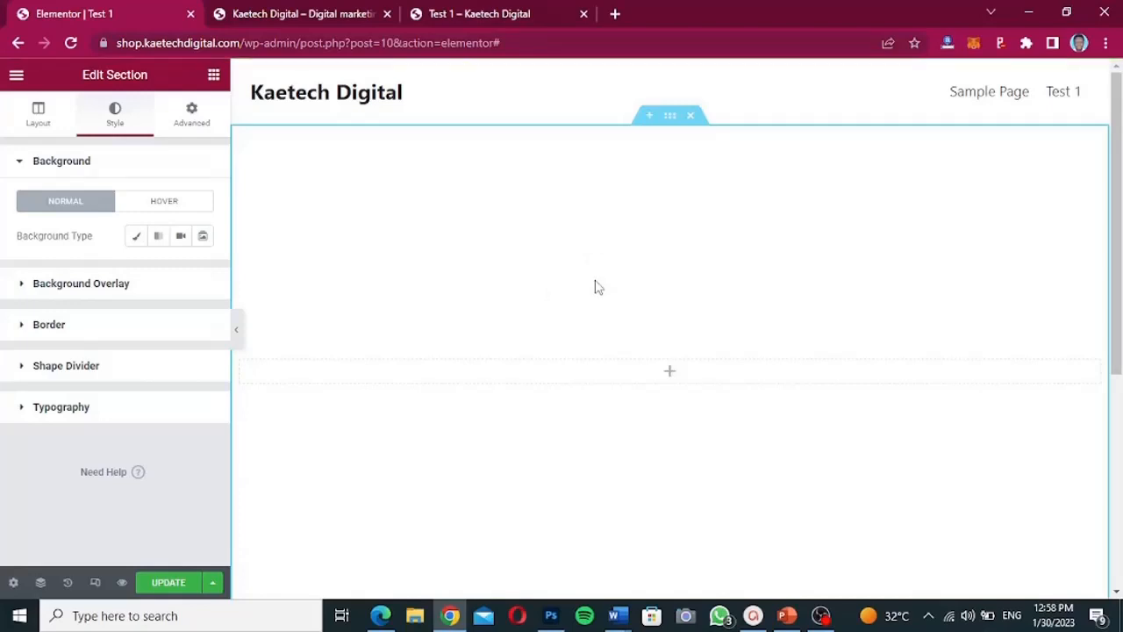
pyautogui.click(138, 239)
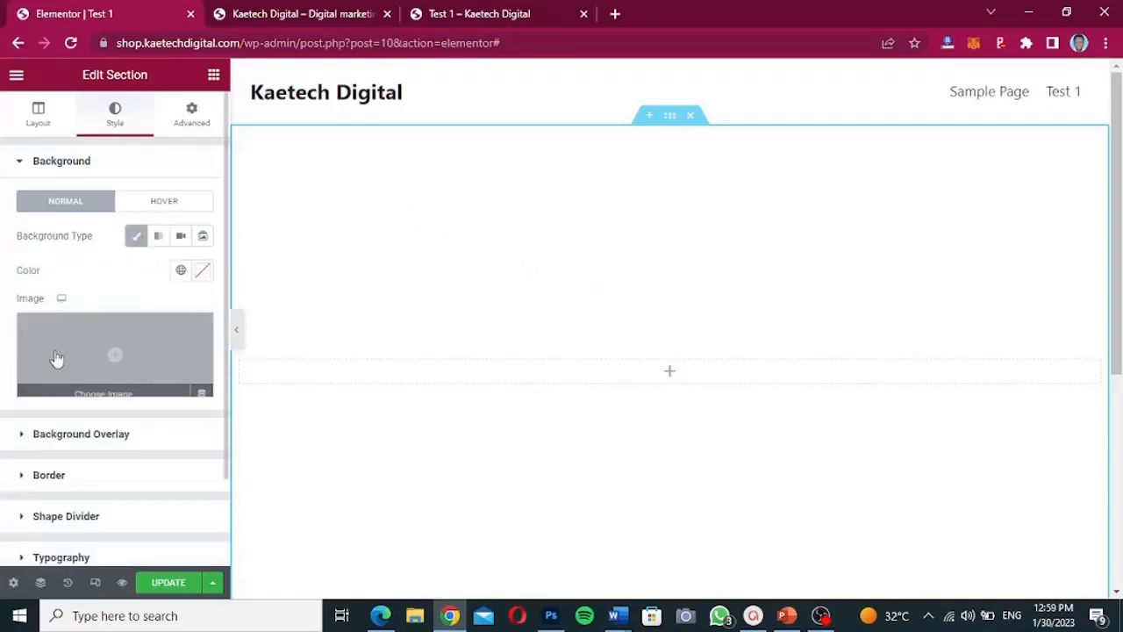
# Upload Purple-and-Yellow-Corporate-Real-Estate-Live-Talk-YouTube-Thumbnail.png from Downloads to the media library.
pyautogui.click(125, 356)
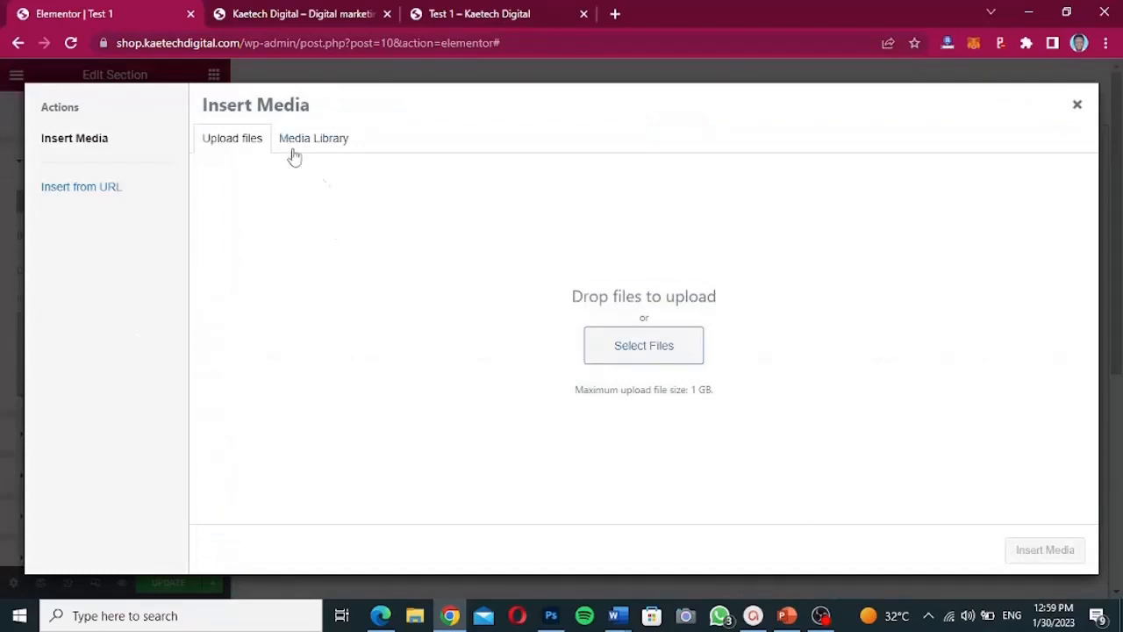
pyautogui.click(644, 351)
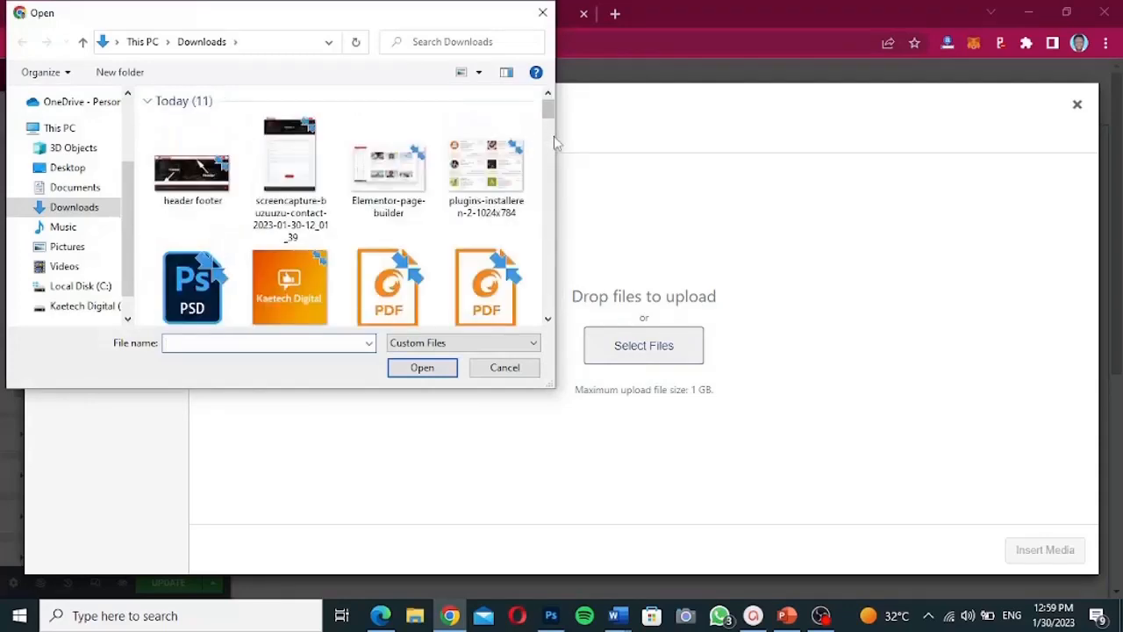
pyautogui.moveTo(547, 109)
pyautogui.mouseDown()
pyautogui.moveTo(548, 140)
pyautogui.moveTo(547, 112)
pyautogui.mouseUp()
pyautogui.click(299, 259)
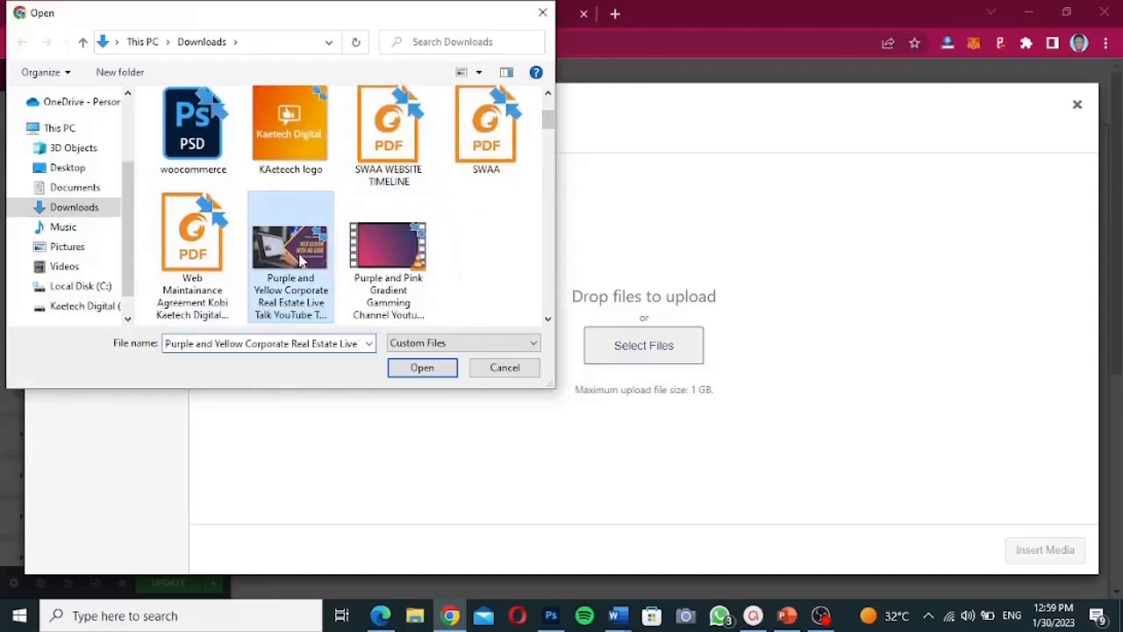
pyautogui.click(420, 368)
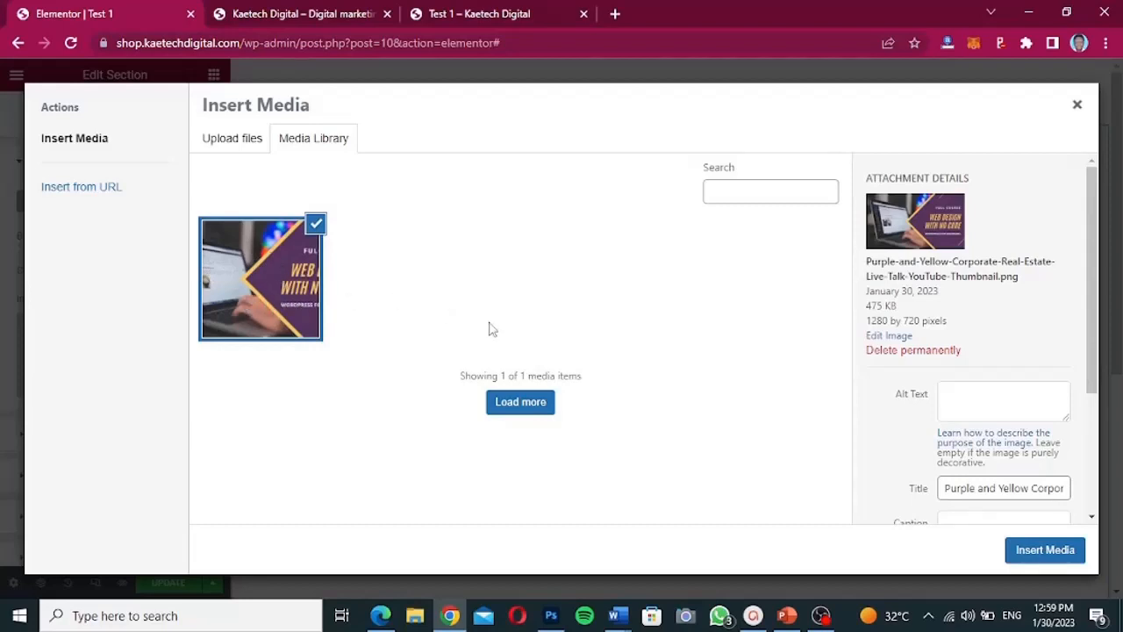
# Insert the uploaded thumbnail as the section's background image.
pyautogui.click(1039, 550)
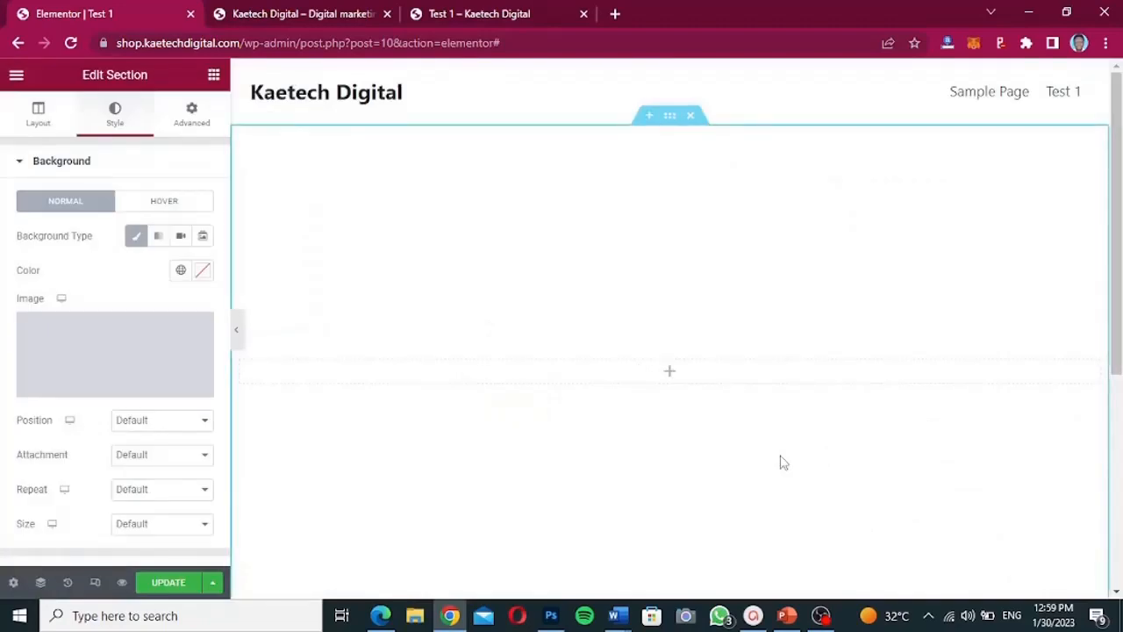
pyautogui.scroll(-1, 783, 463)
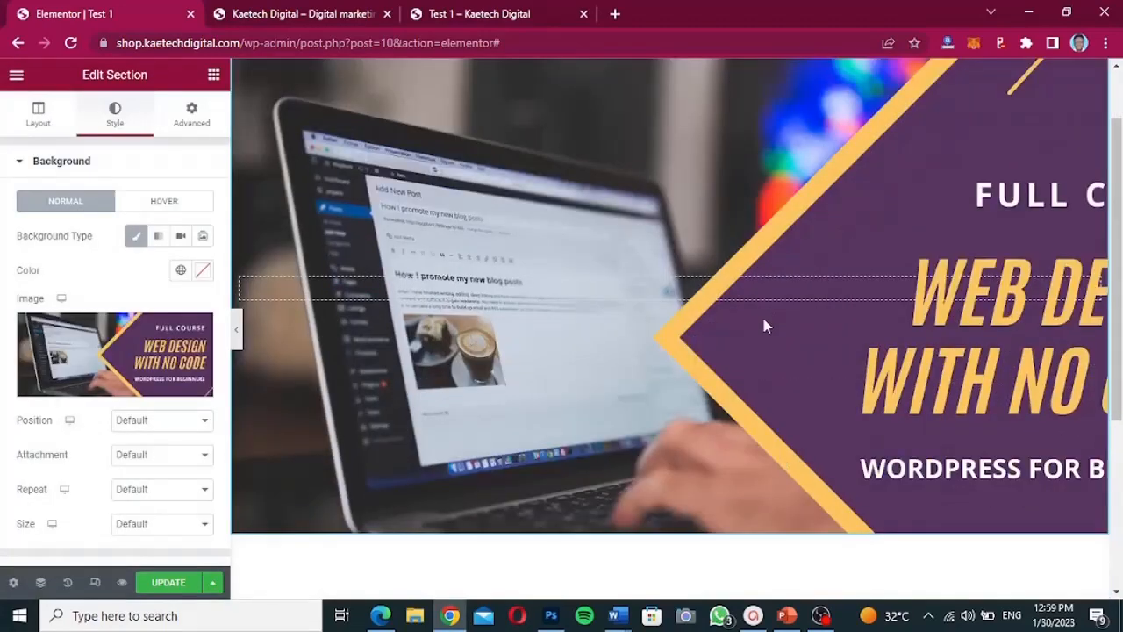
pyautogui.scroll(1, 712, 318)
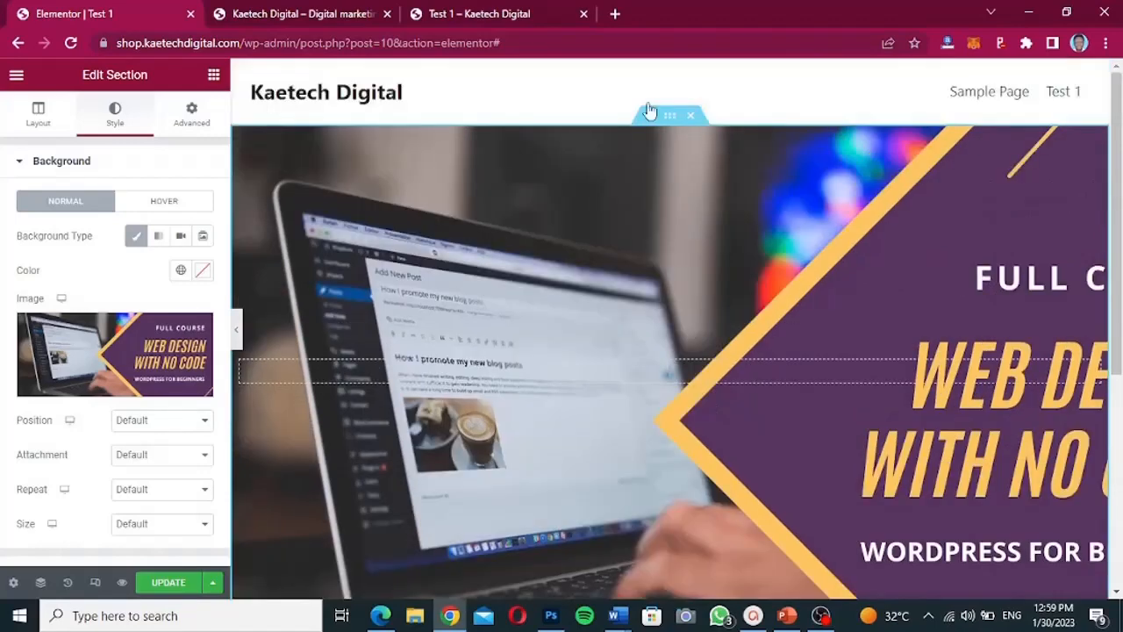
pyautogui.scroll(-1, 696, 290)
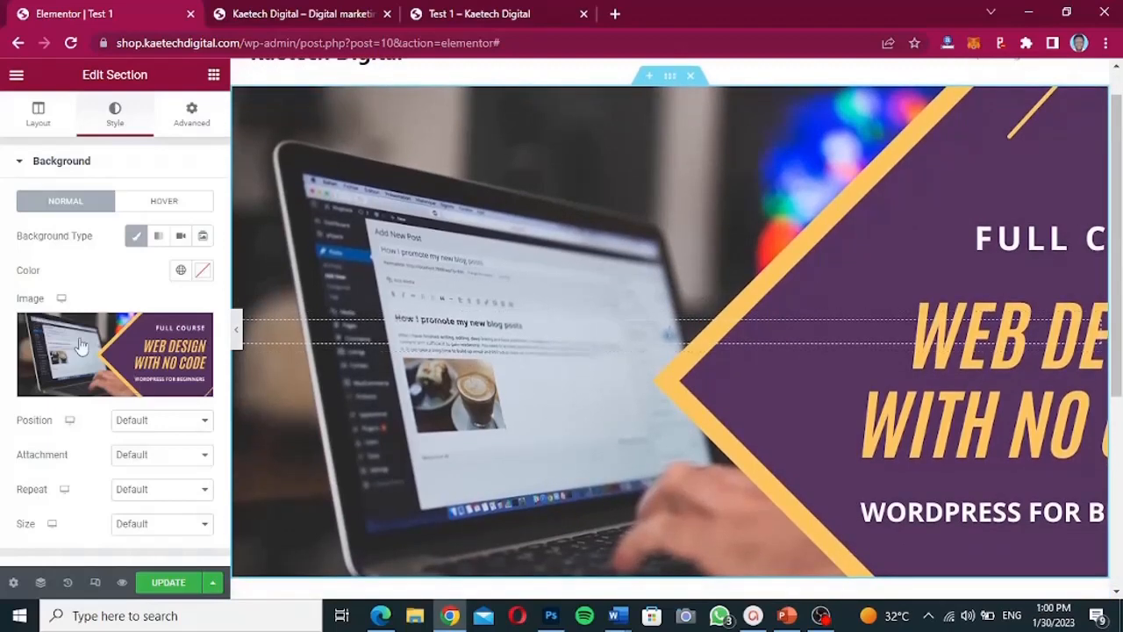
pyautogui.scroll(-1, 81, 345)
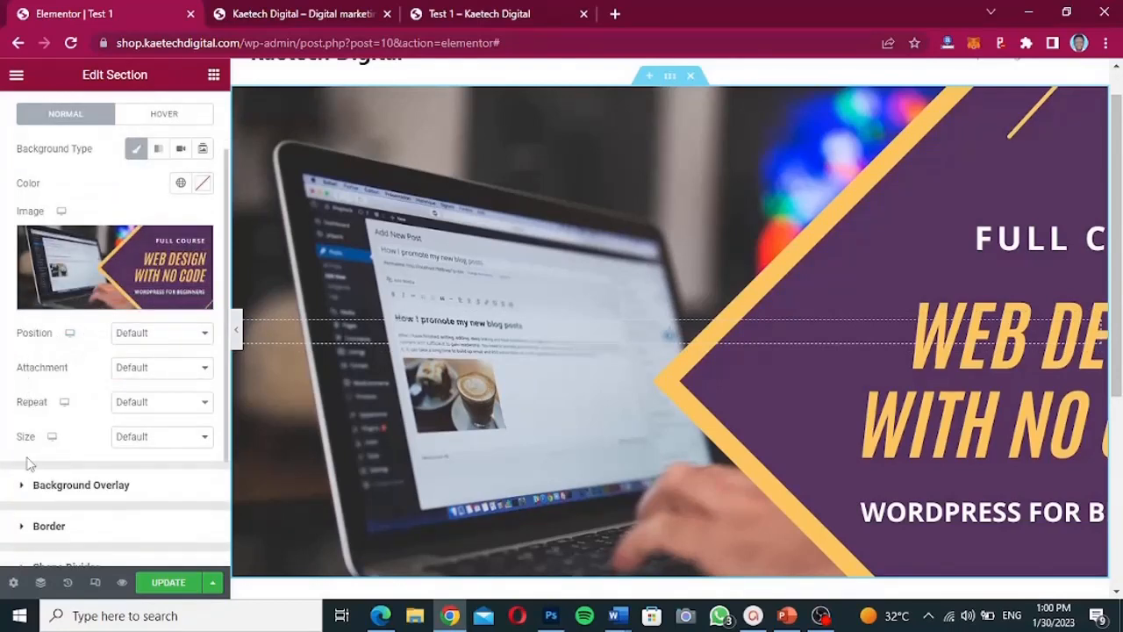
# Set the background to Center Center position, Default attachment, No-repeat and Cover size.
pyautogui.click(135, 336)
pyautogui.click(141, 363)
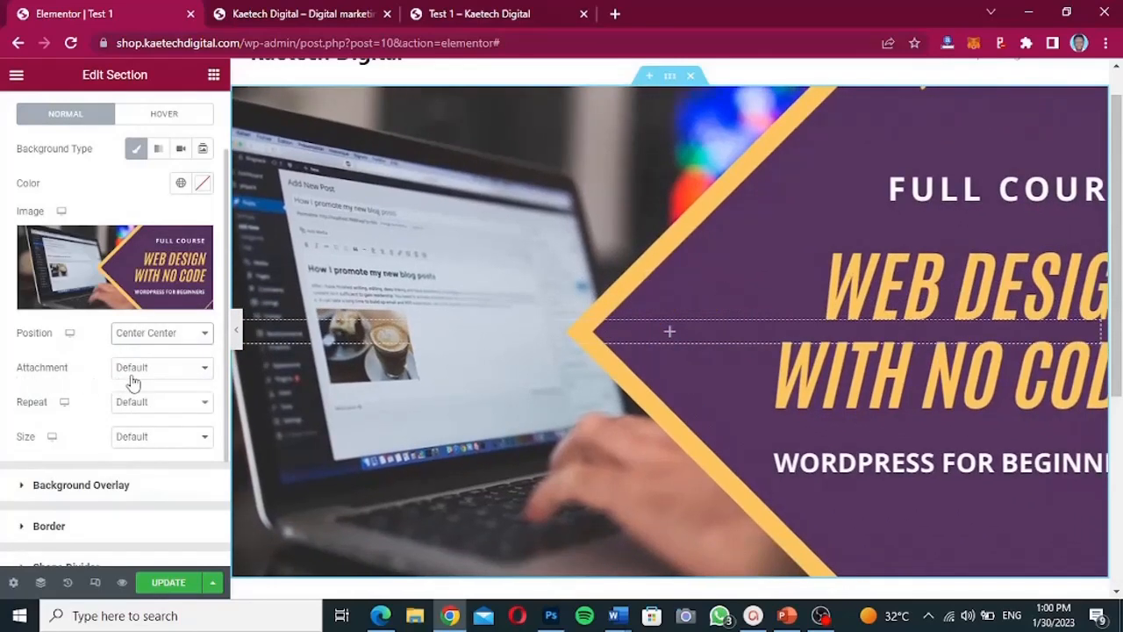
pyautogui.click(131, 374)
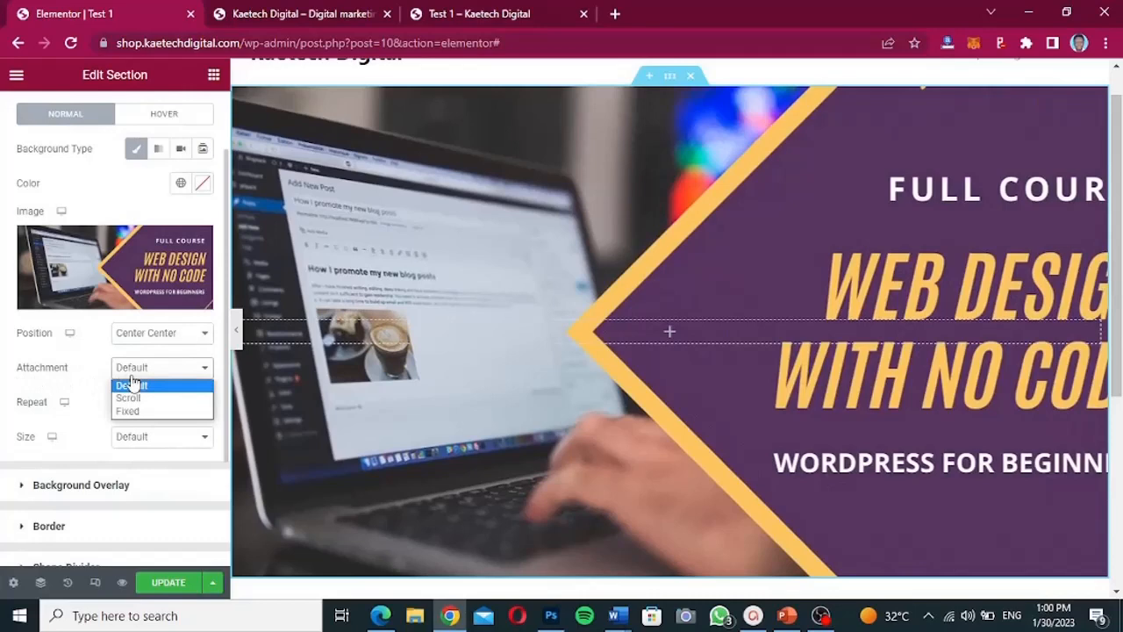
pyautogui.click(78, 374)
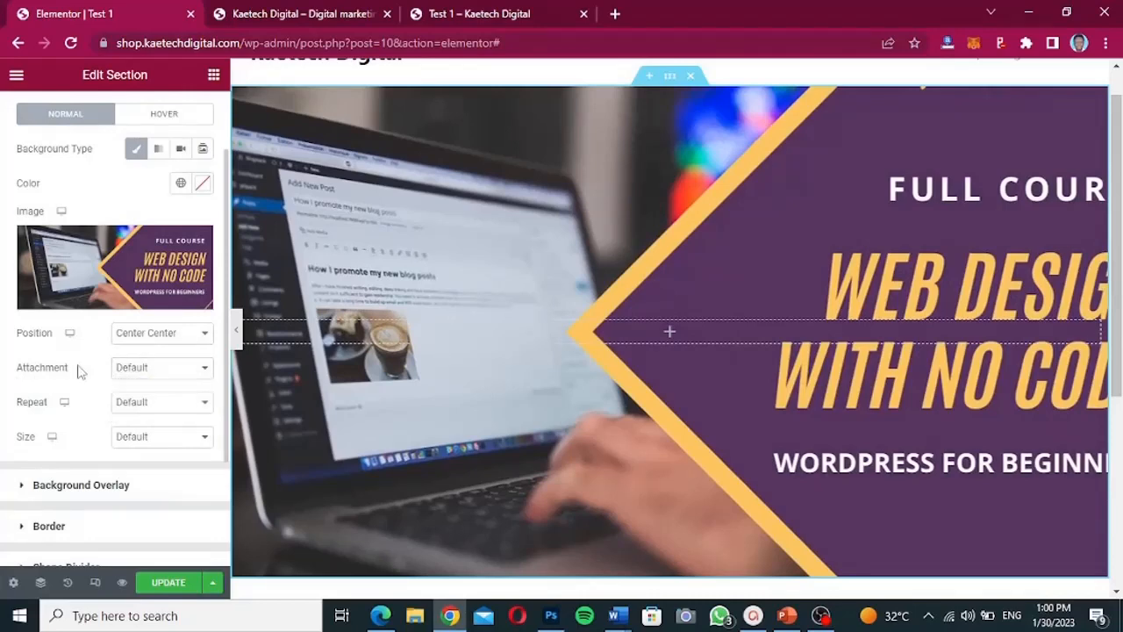
pyautogui.click(136, 404)
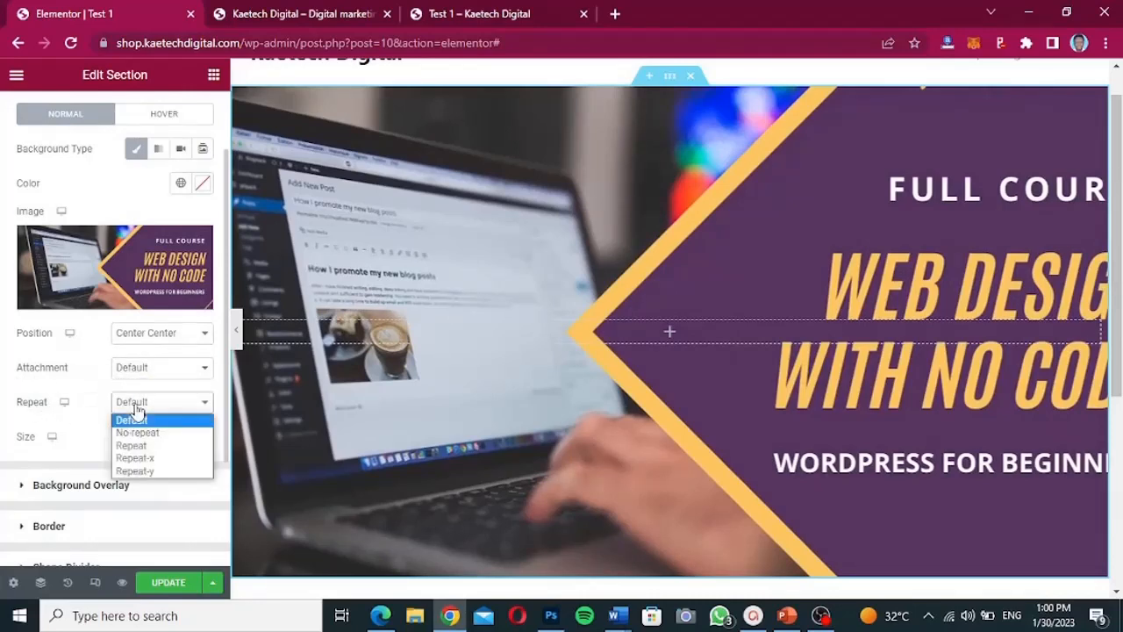
pyautogui.click(138, 434)
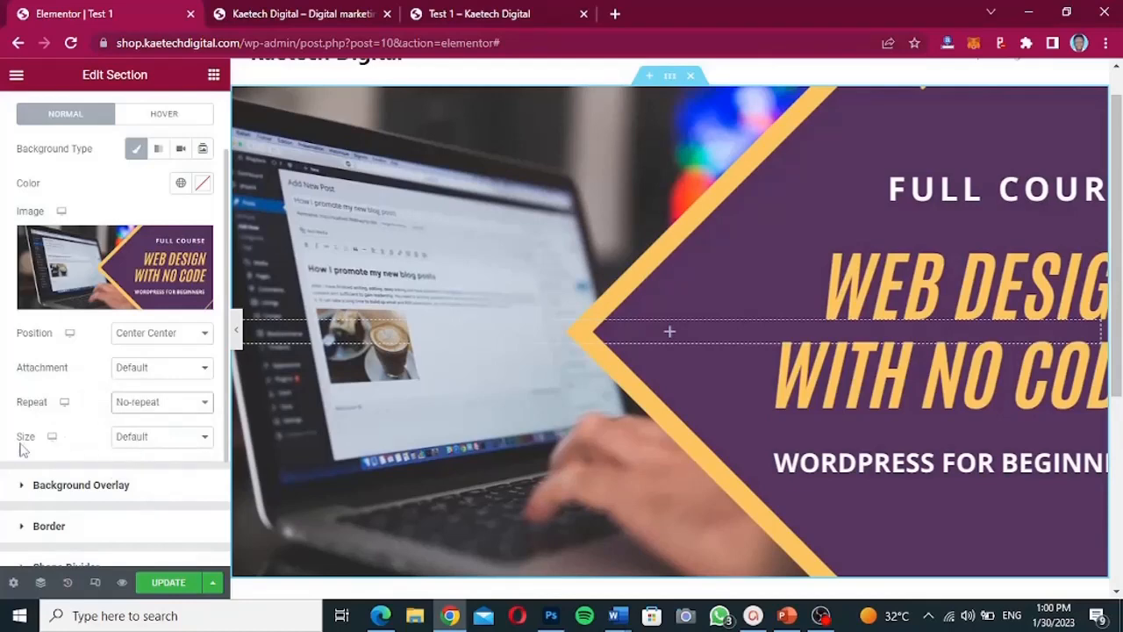
pyautogui.click(149, 441)
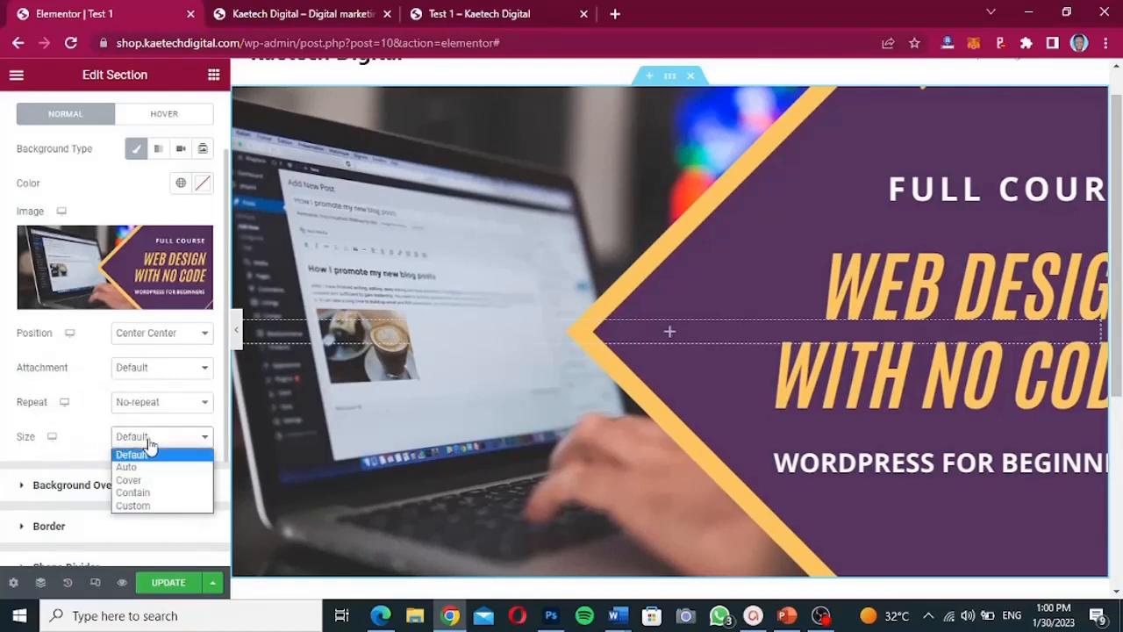
pyautogui.click(138, 479)
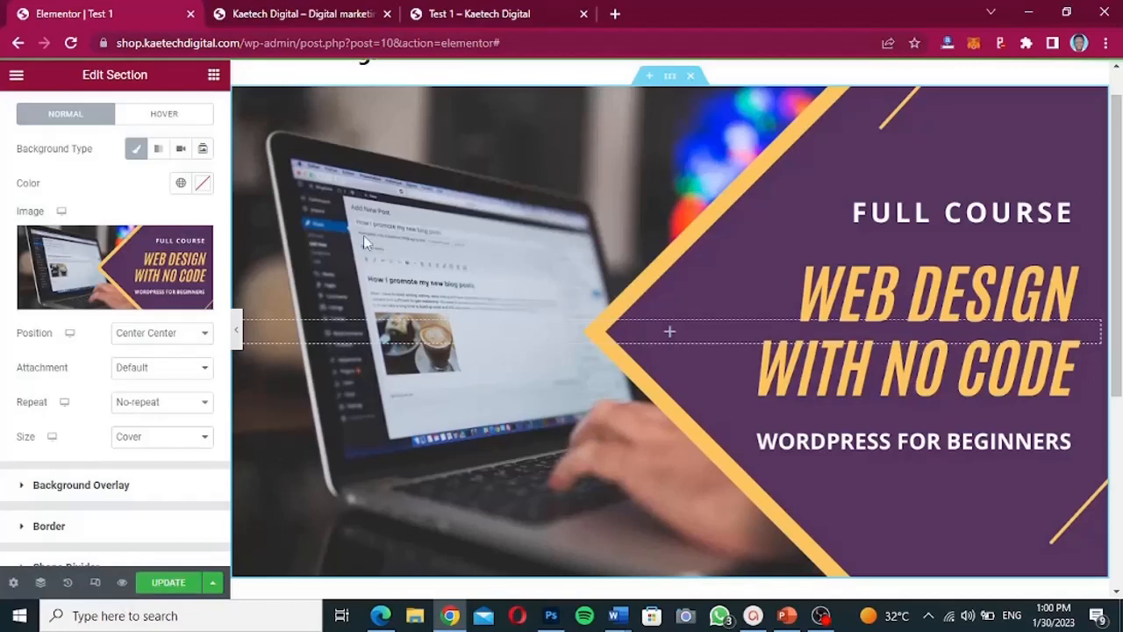
pyautogui.click(509, 16)
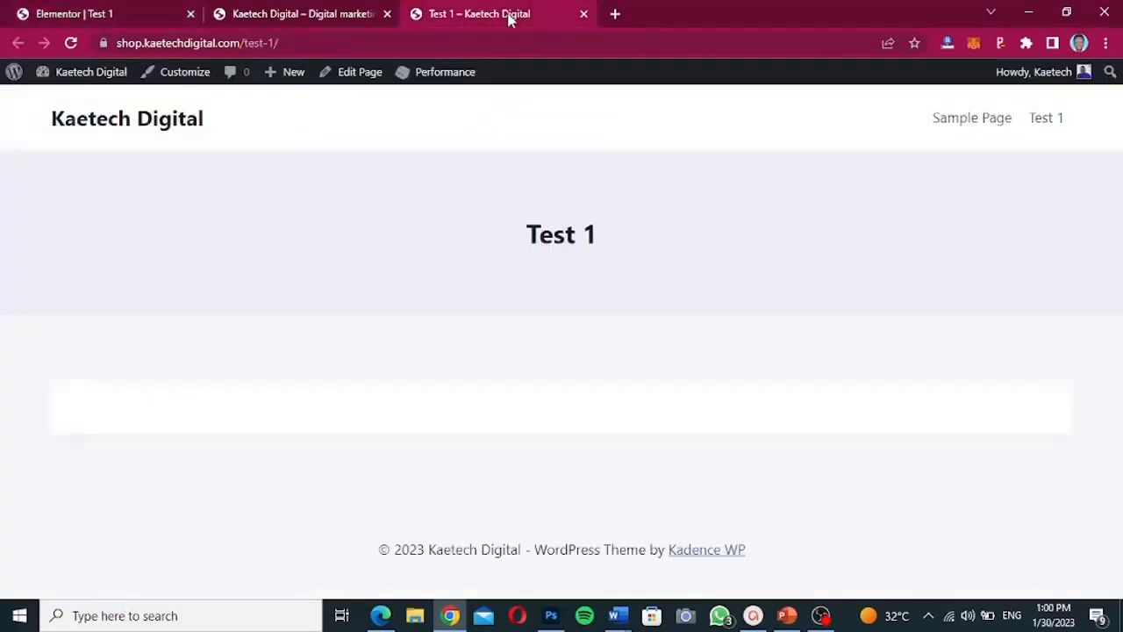
pyautogui.click(70, 43)
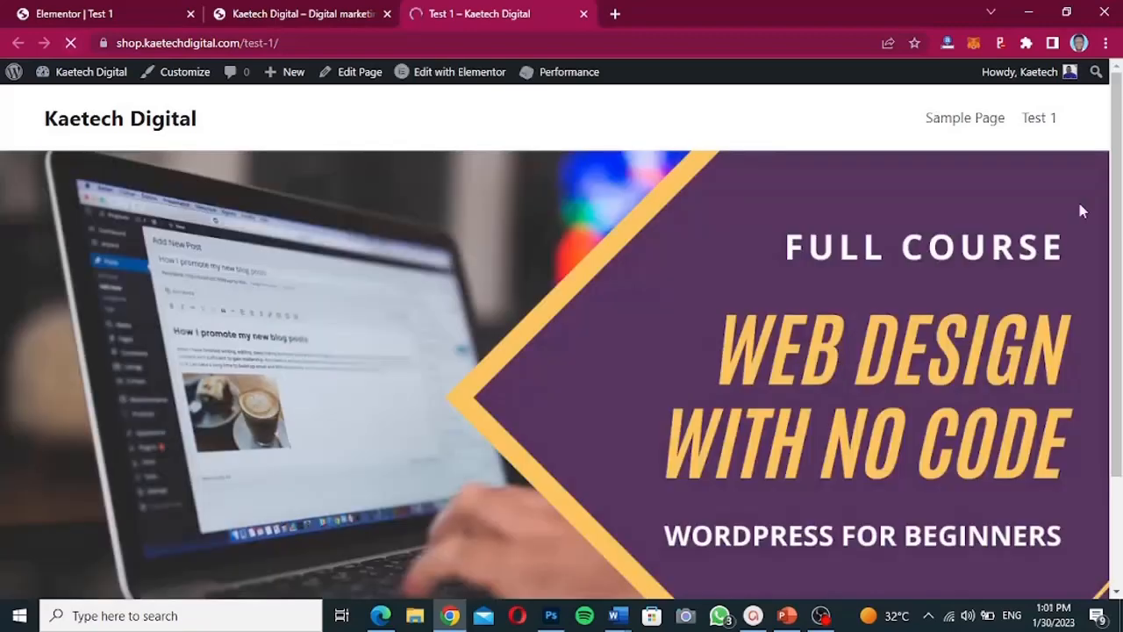
pyautogui.scroll(-2, 1114, 263)
pyautogui.moveTo(1122, 303); pyautogui.dragTo(1121, 210)
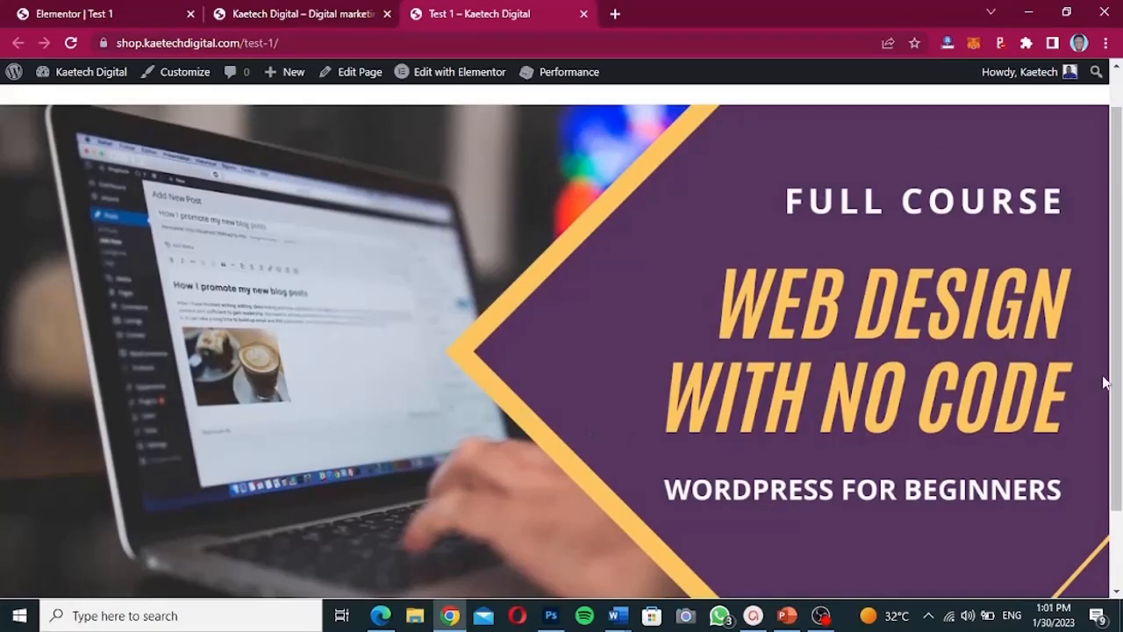
pyautogui.moveTo(1115, 378); pyautogui.dragTo(1105, 326)
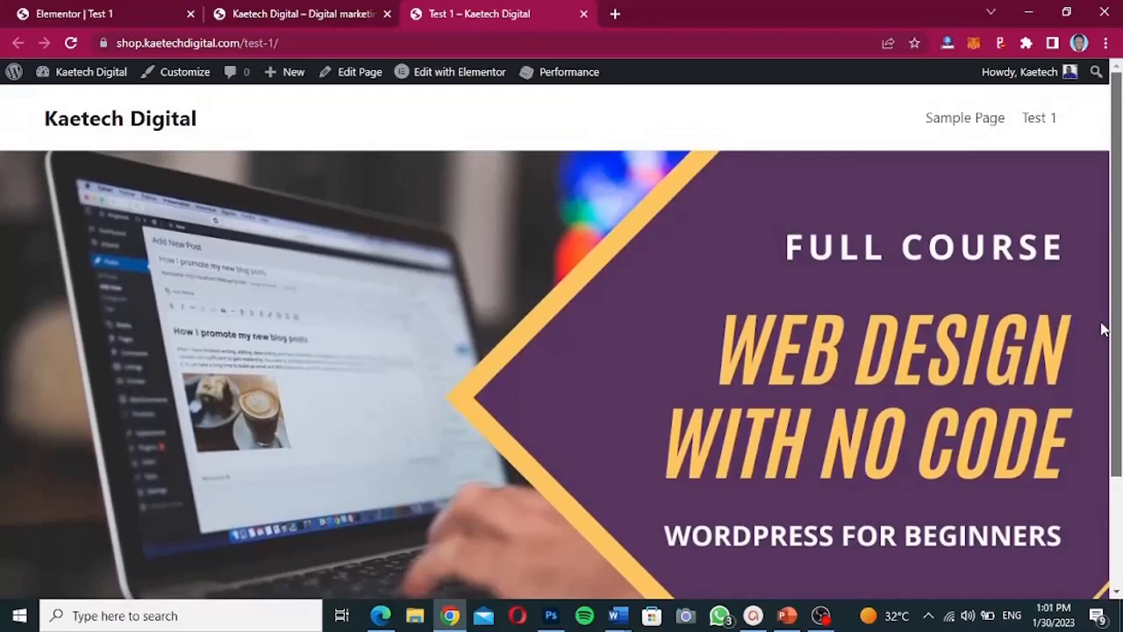
pyautogui.moveTo(1103, 328); pyautogui.dragTo(1101, 361)
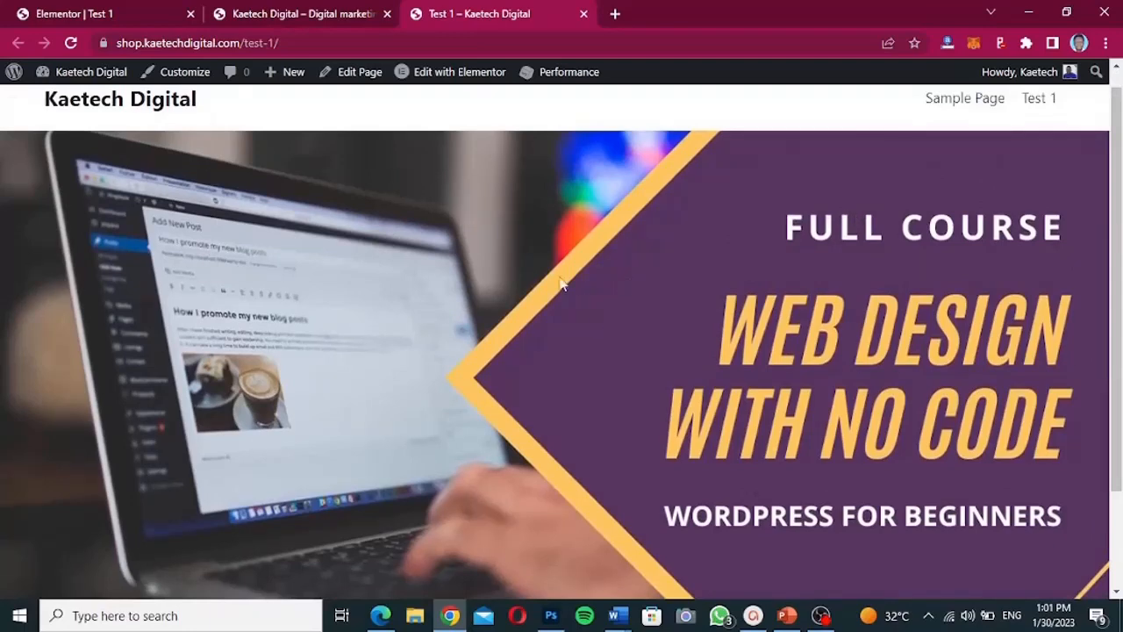
pyautogui.click(303, 15)
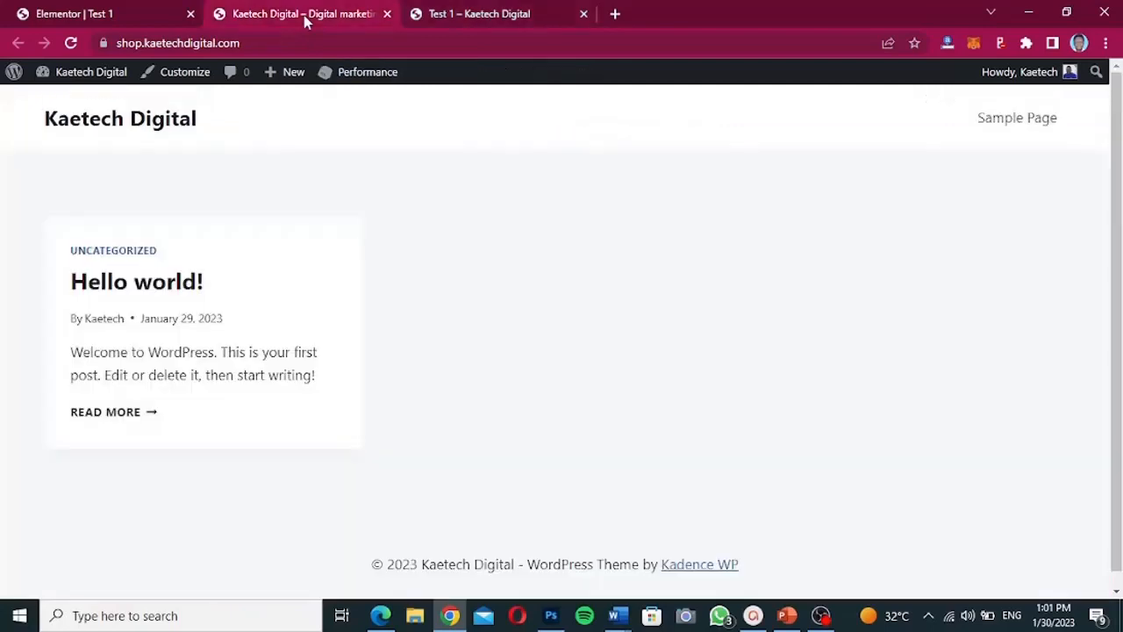
pyautogui.click(106, 16)
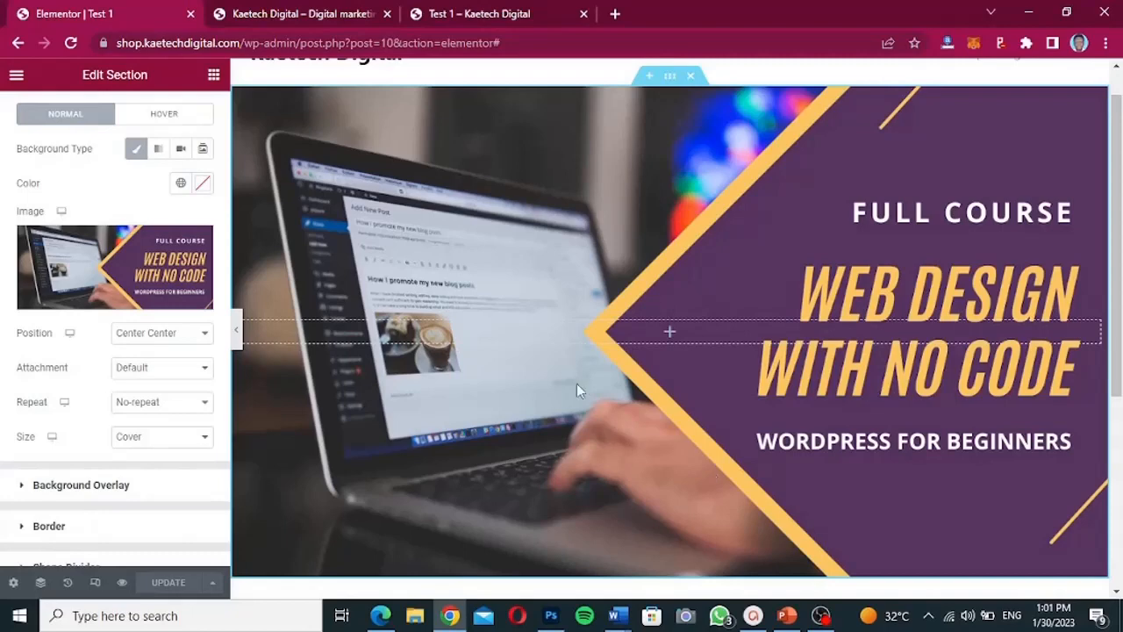
# Add a Heading widget reading 'Welcome to my website' and set its alignment to Center.
pyautogui.click(670, 334)
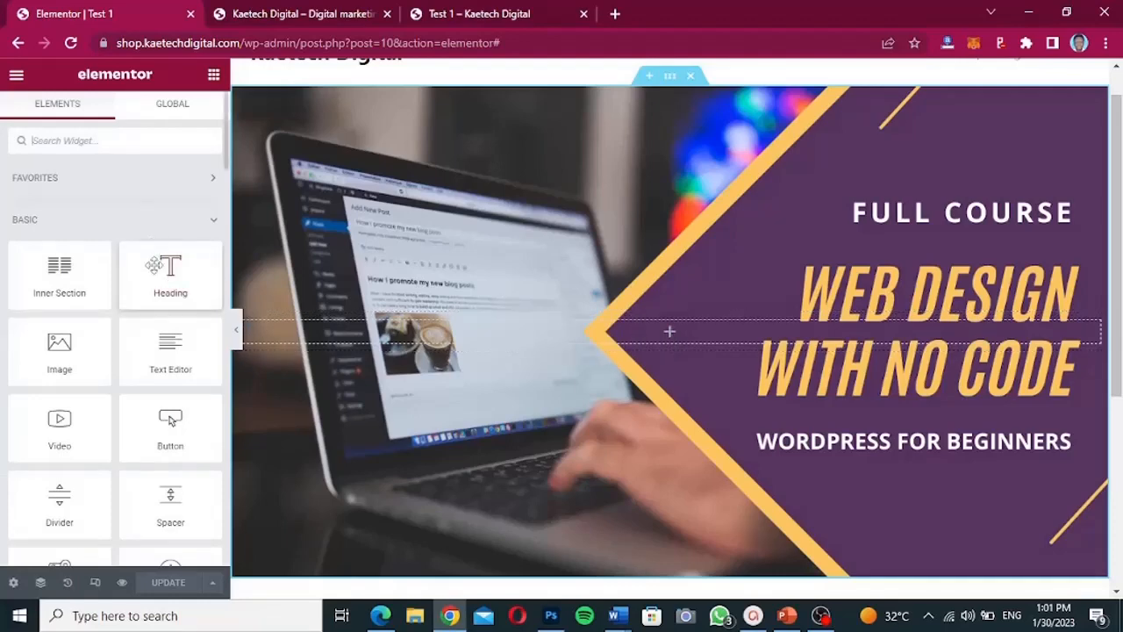
pyautogui.moveTo(154, 267); pyautogui.dragTo(521, 325)
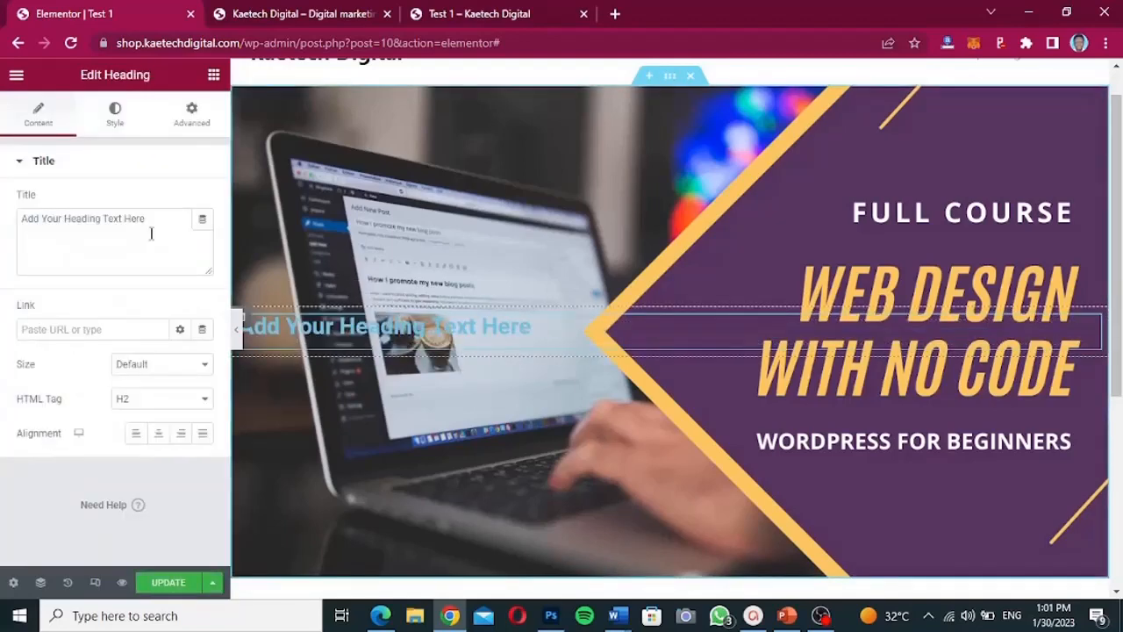
pyautogui.moveTo(153, 218); pyautogui.dragTo(4, 221)
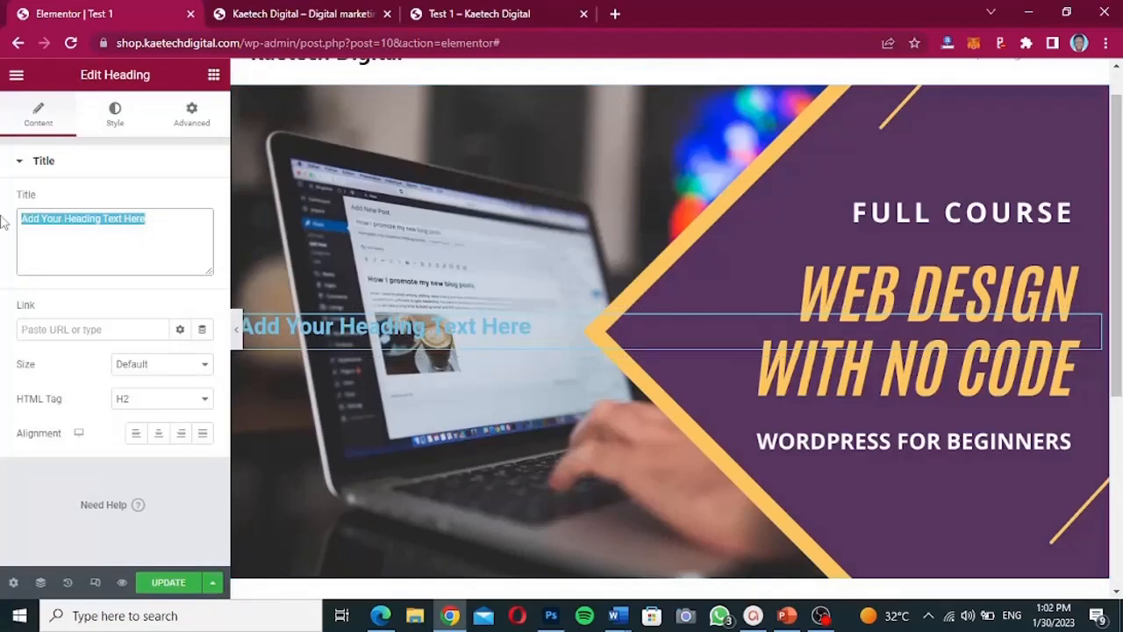
pyautogui.write('Welcome')
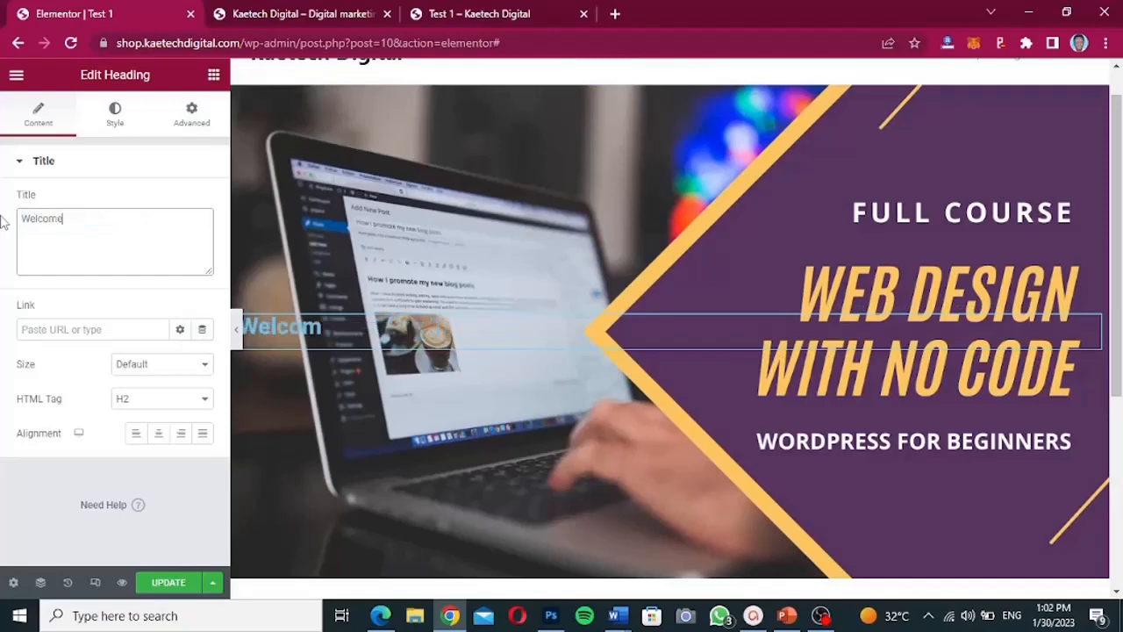
pyautogui.write(' to my ')
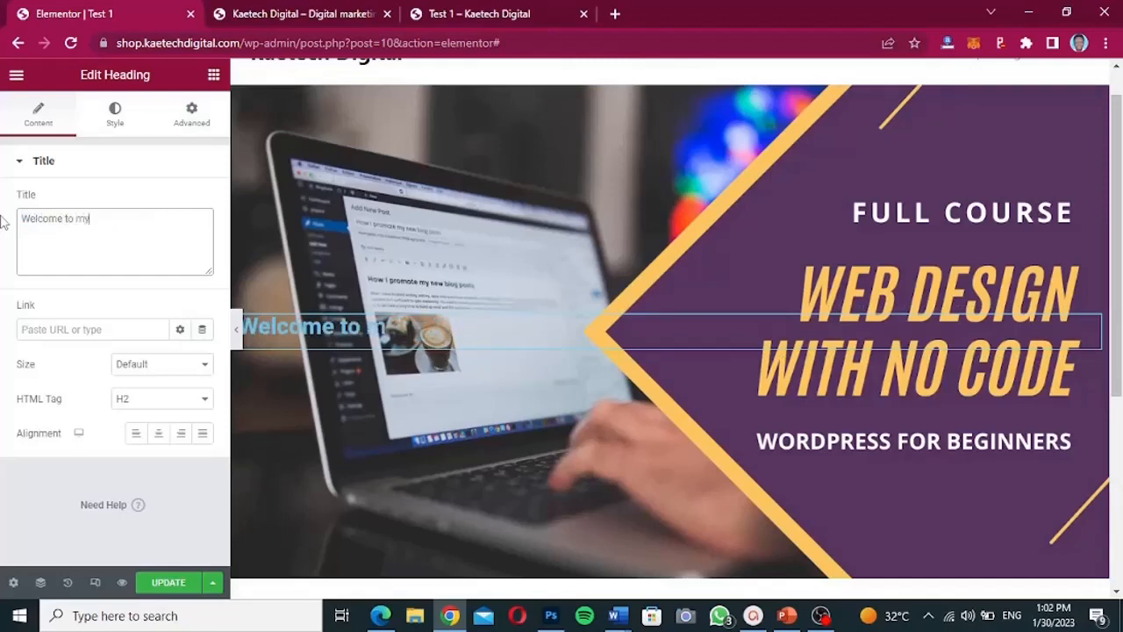
pyautogui.write('website')
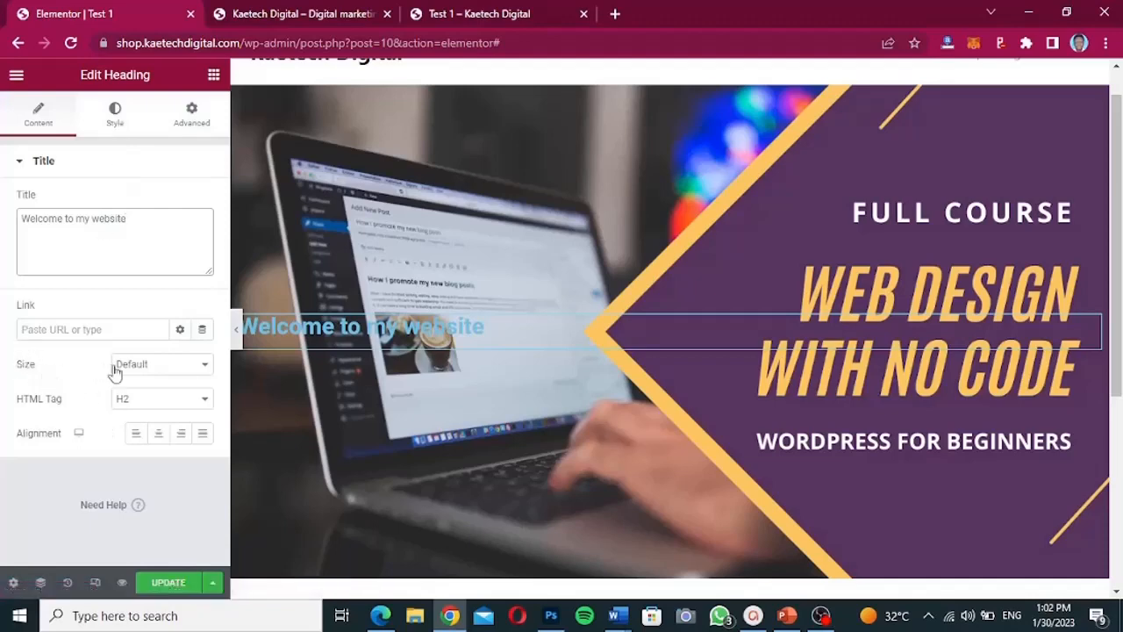
pyautogui.click(145, 369)
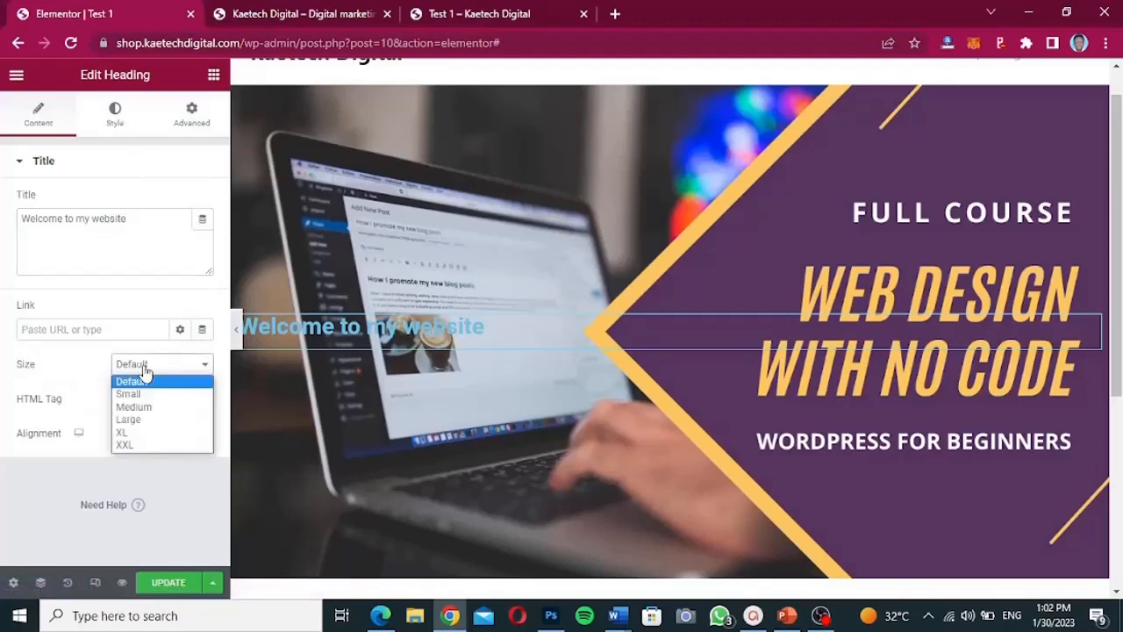
pyautogui.click(88, 376)
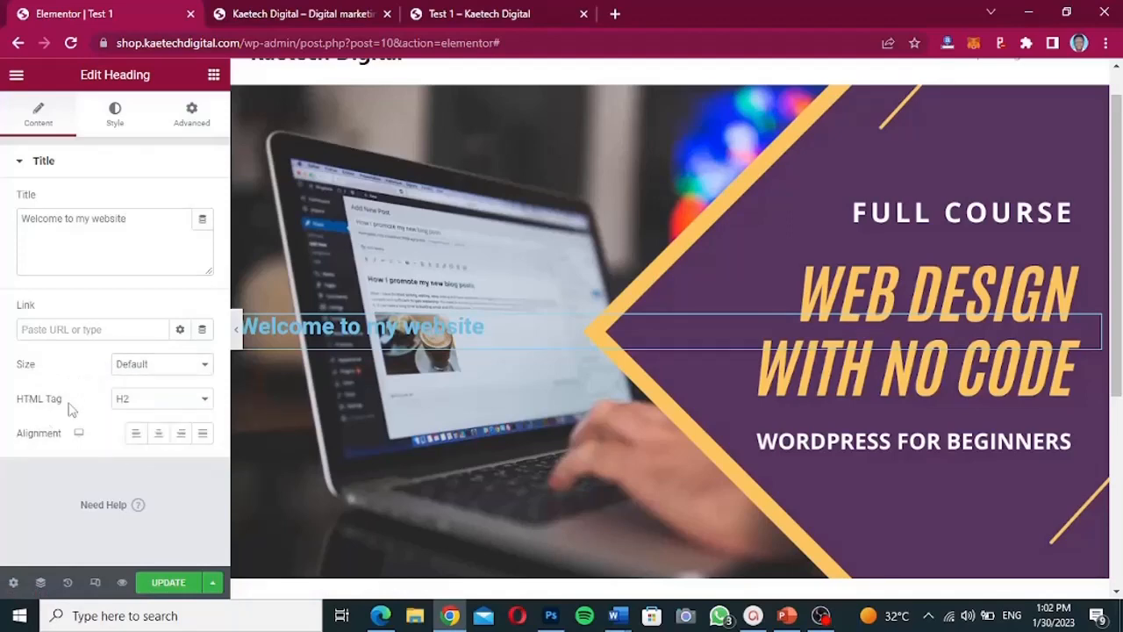
pyautogui.click(160, 435)
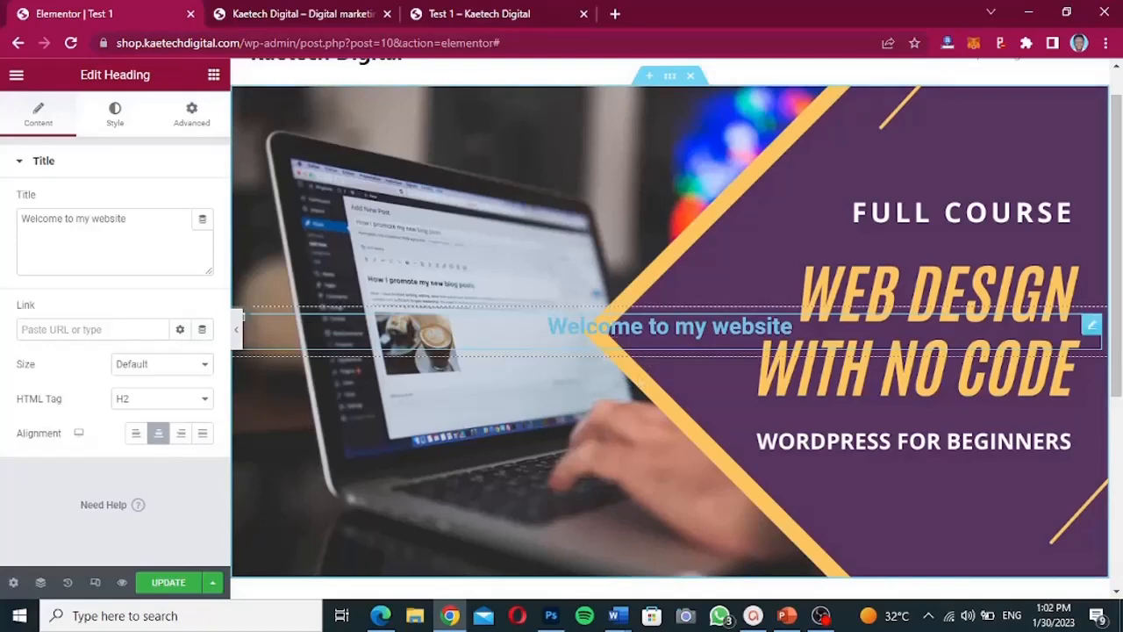
# Set the heading text colour to white (#FFFFFF).
pyautogui.click(114, 114)
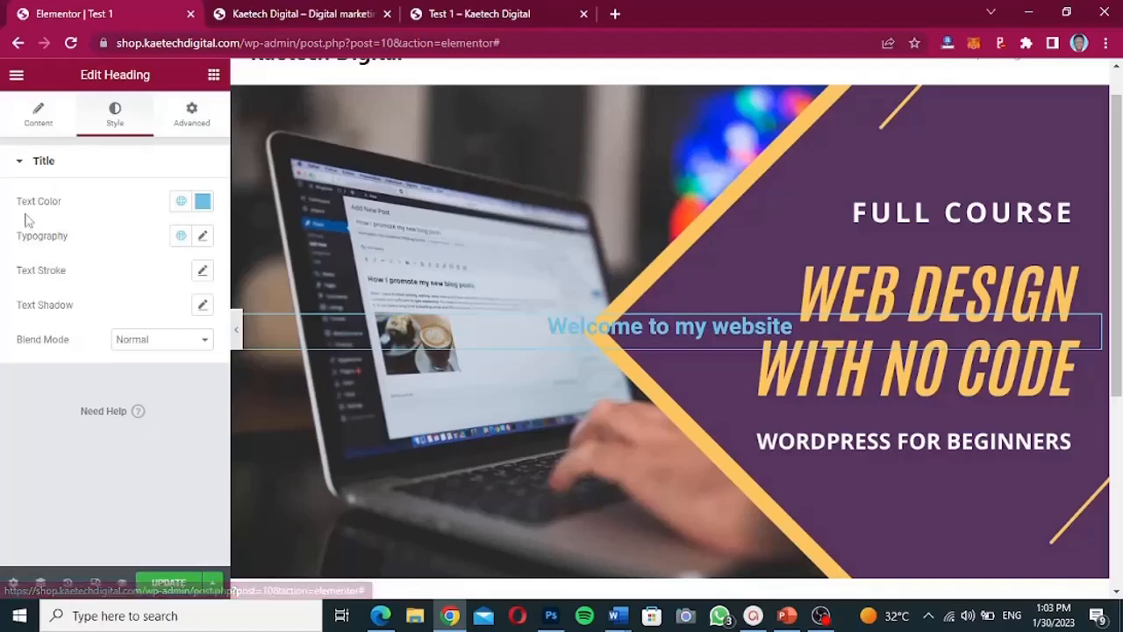
pyautogui.click(203, 204)
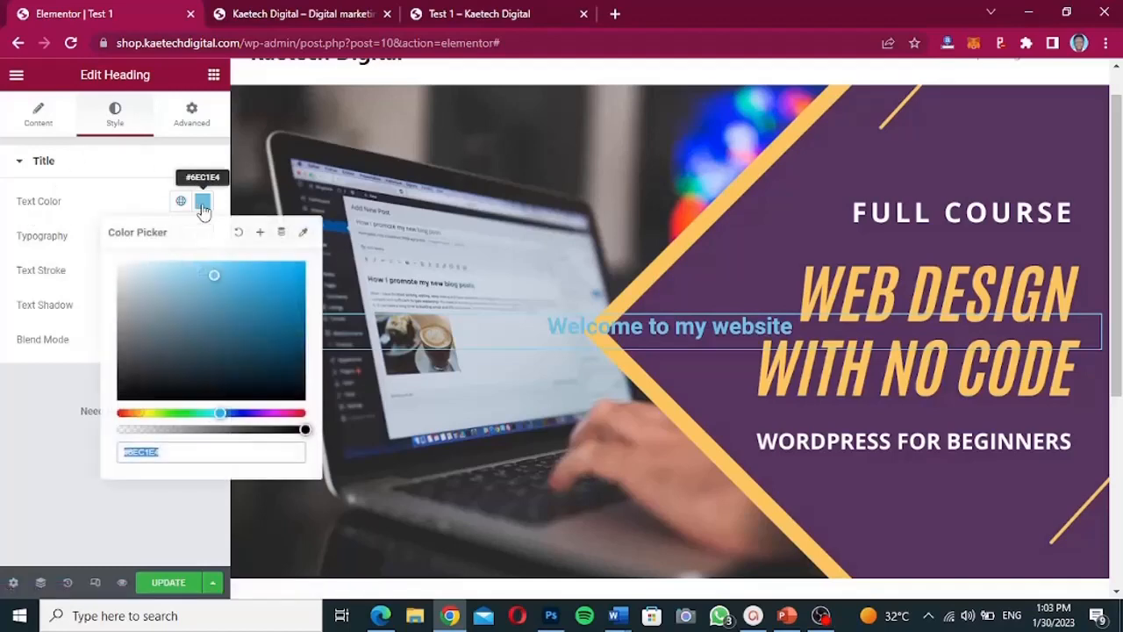
pyautogui.click(123, 267)
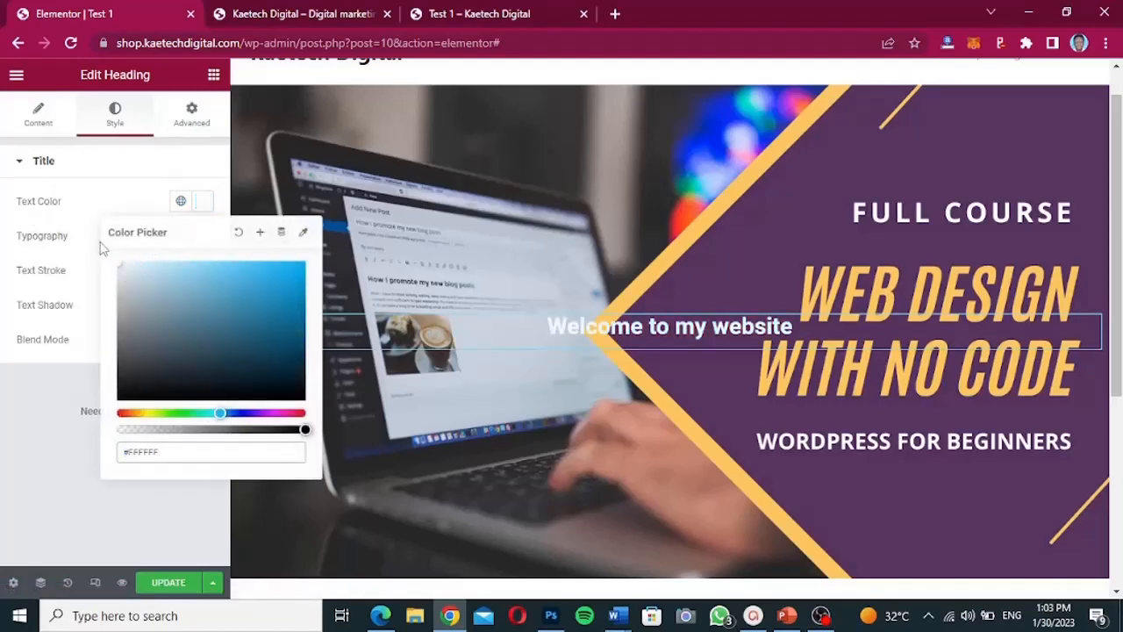
pyautogui.click(91, 201)
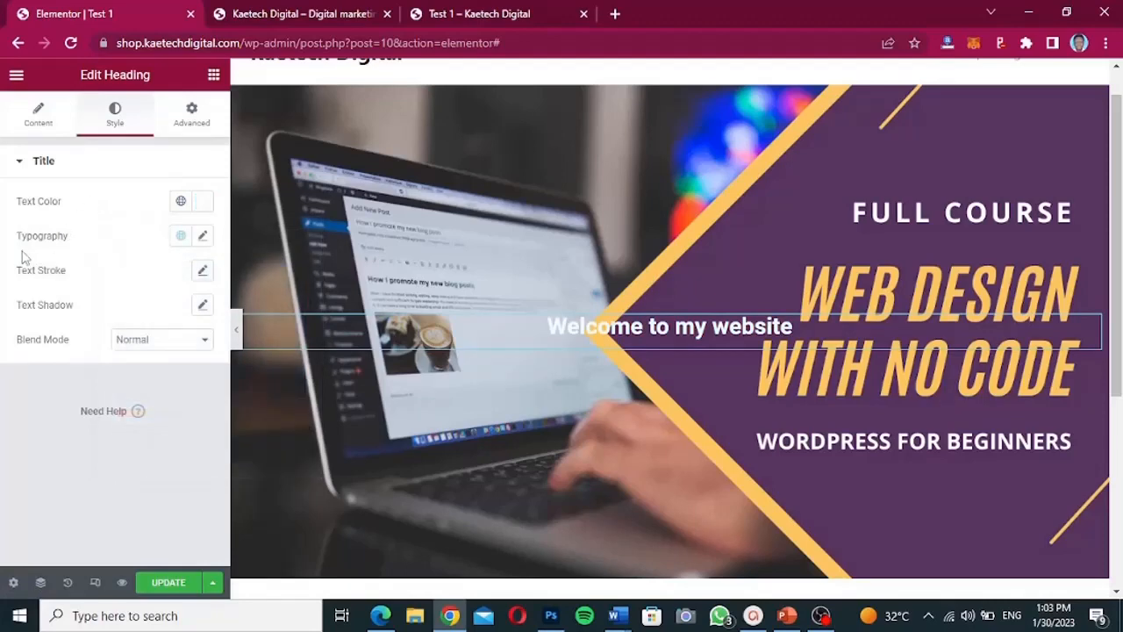
# Set the heading font to Montserrat at 53 px.
pyautogui.click(204, 237)
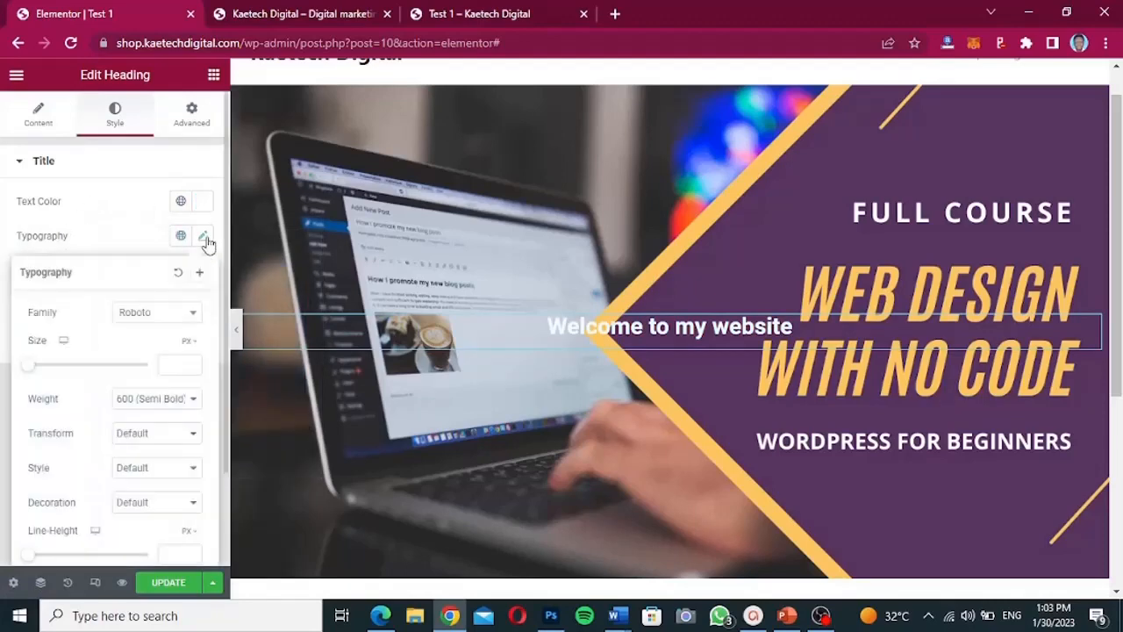
pyautogui.click(148, 321)
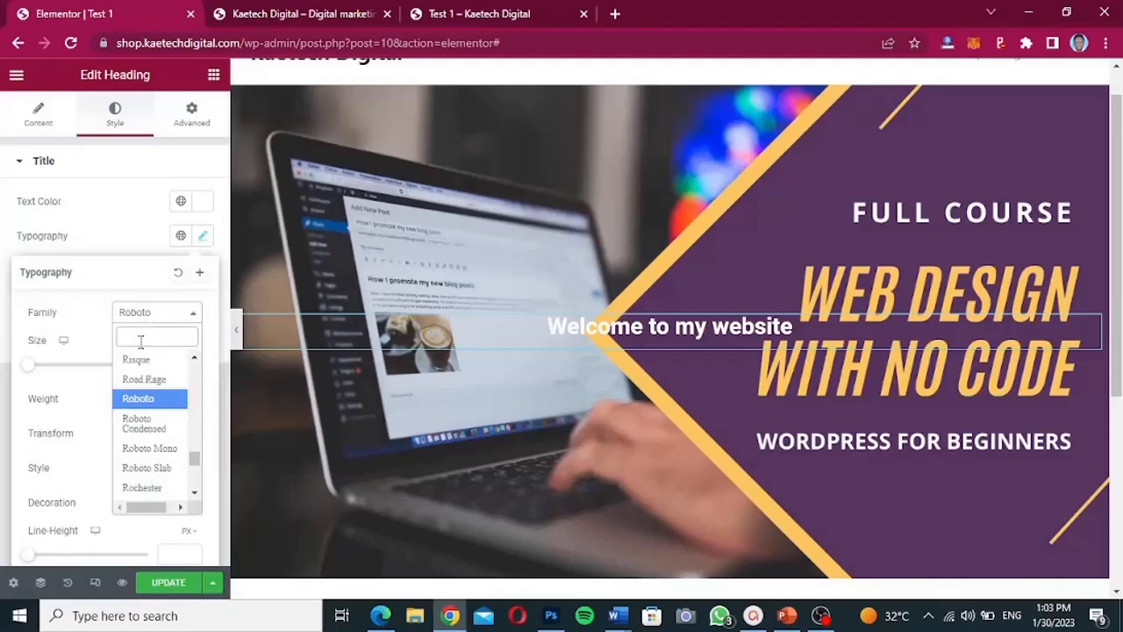
pyautogui.write('monts')
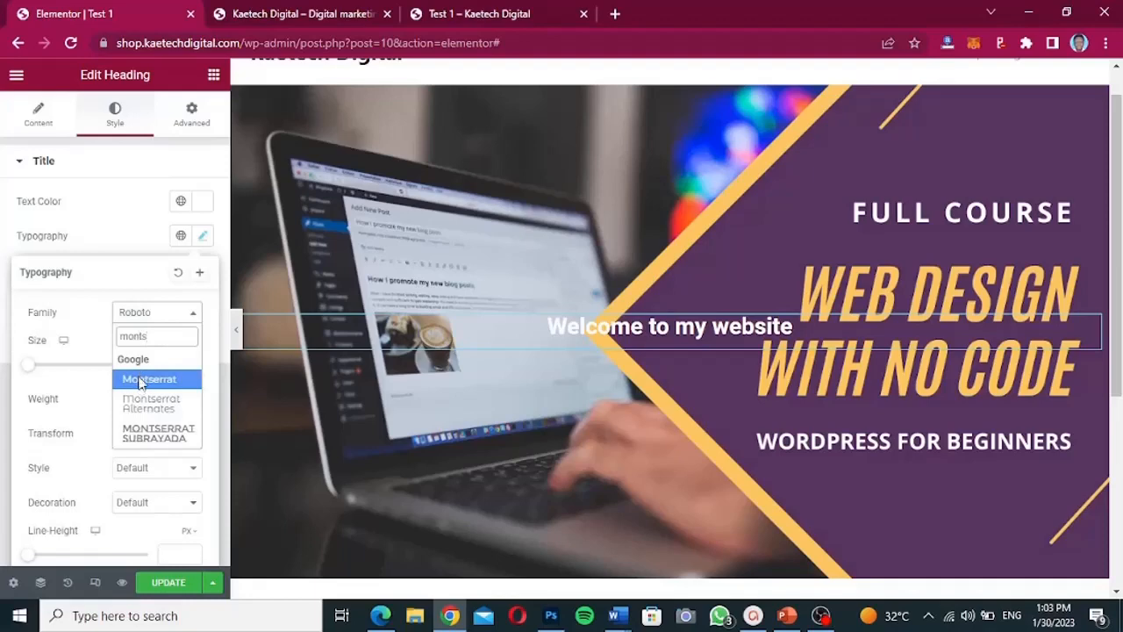
pyautogui.click(140, 379)
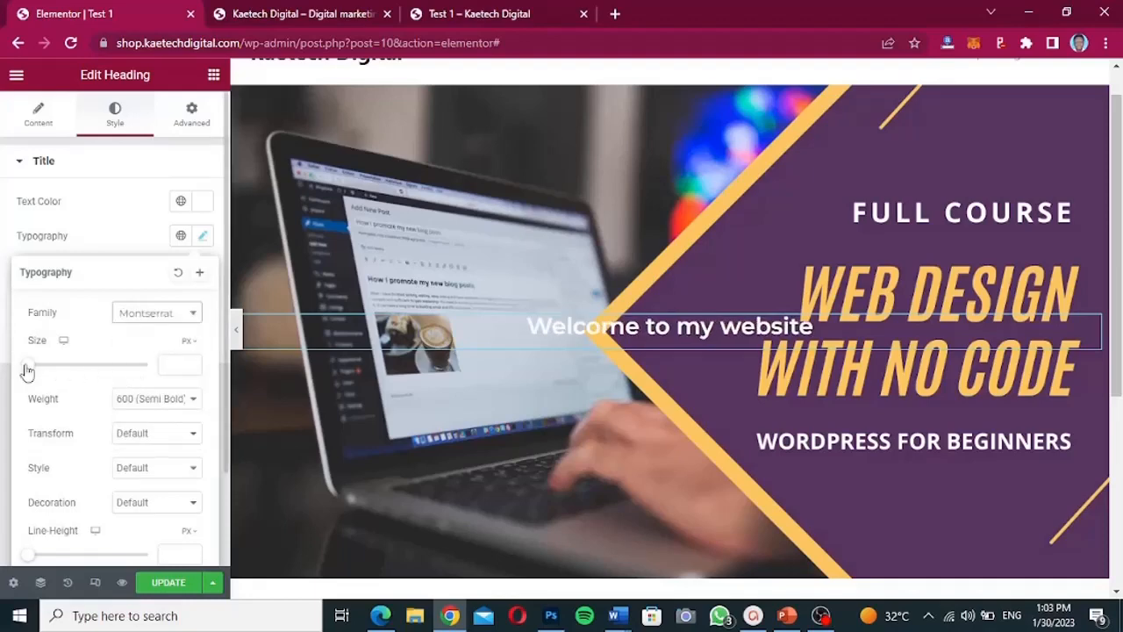
pyautogui.moveTo(22, 368); pyautogui.dragTo(69, 366)
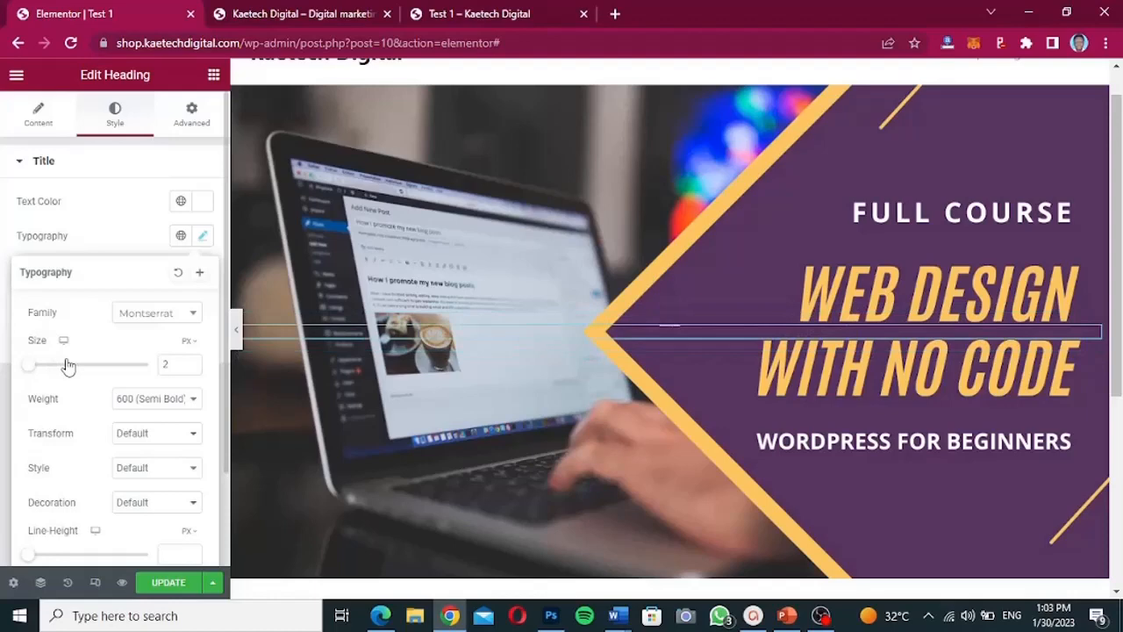
pyautogui.click(68, 367)
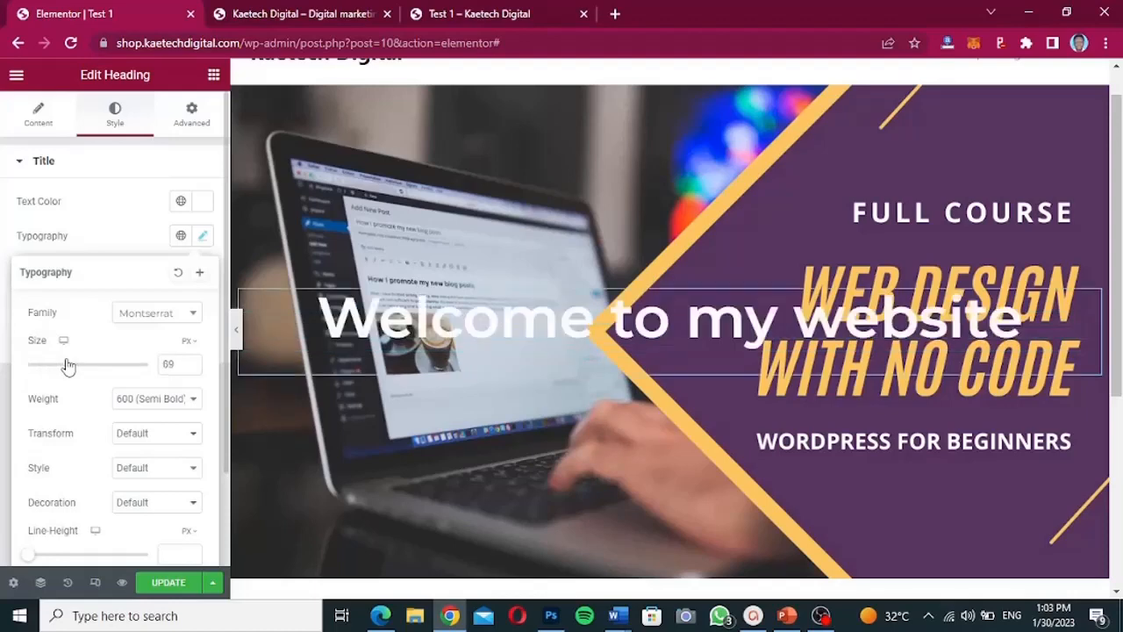
pyautogui.moveTo(68, 367); pyautogui.dragTo(58, 366)
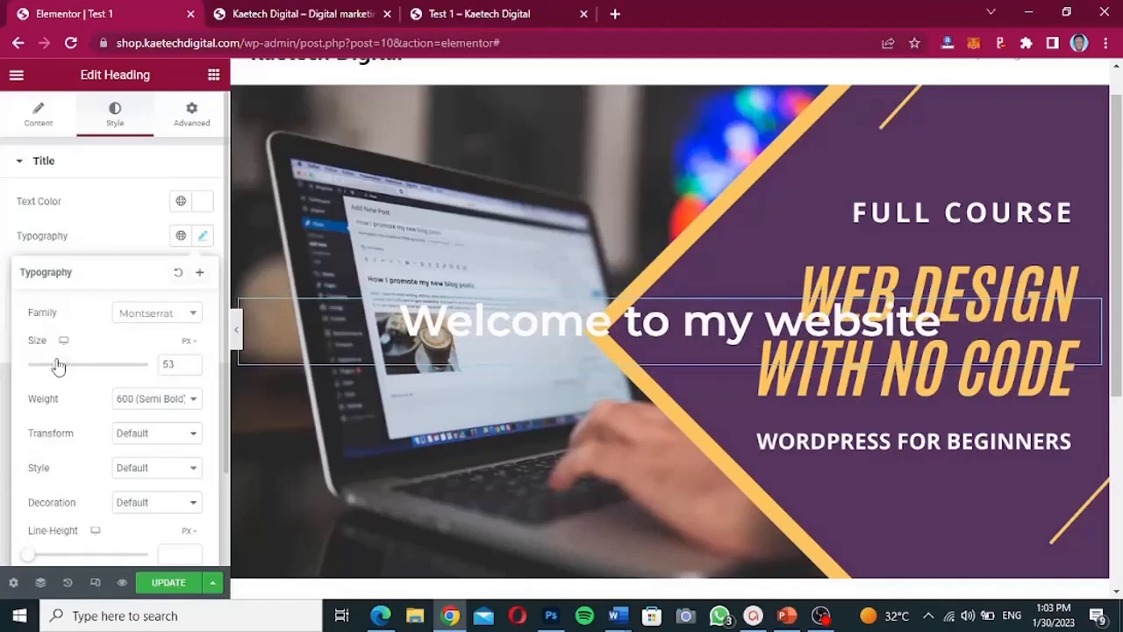
# Make the heading Extra Bold (800) with Capitalize text transform.
pyautogui.click(137, 402)
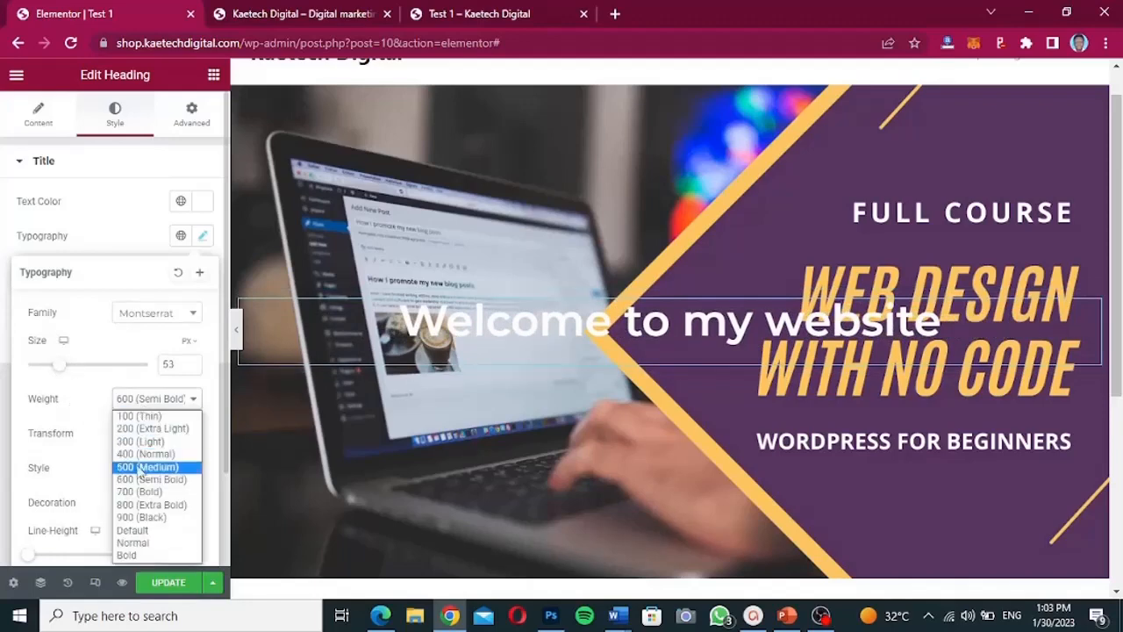
pyautogui.click(140, 505)
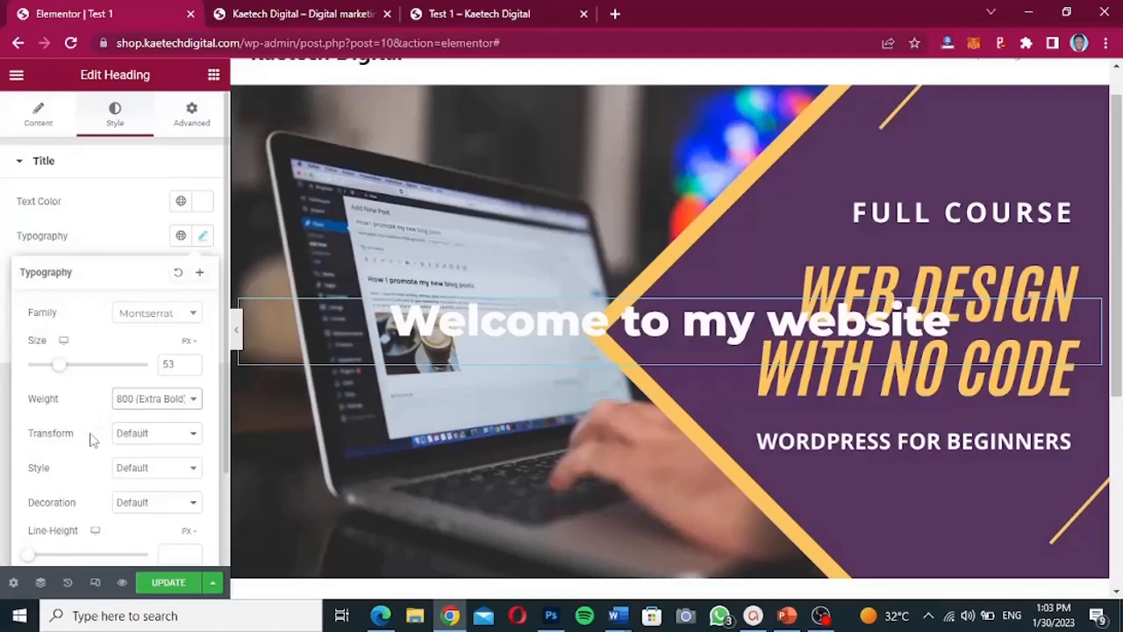
pyautogui.click(165, 434)
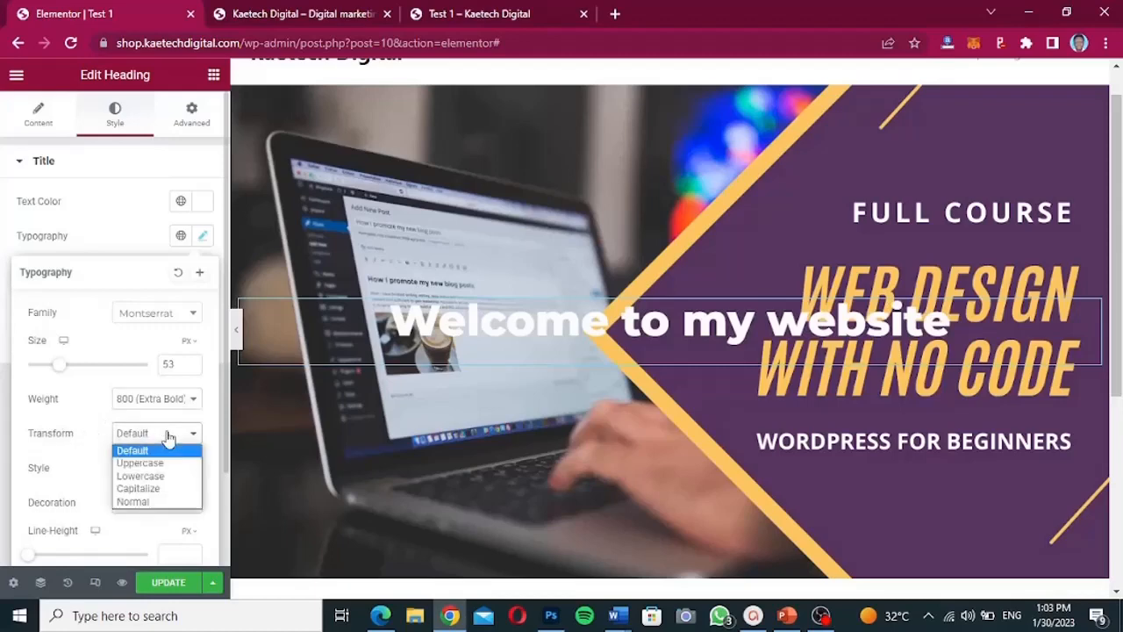
pyautogui.click(148, 491)
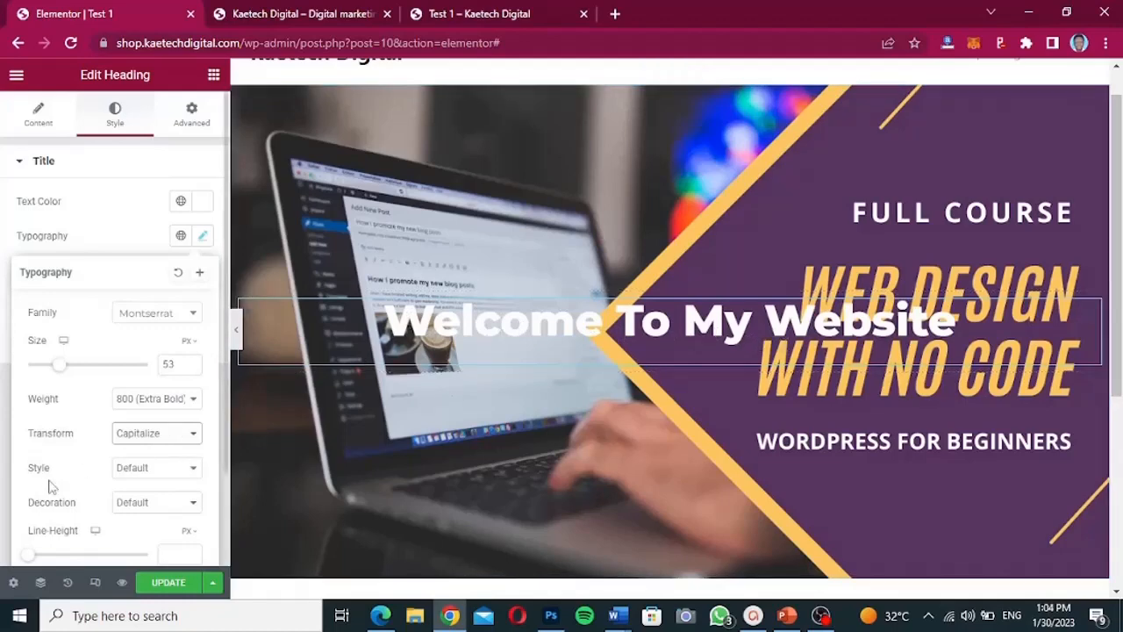
pyautogui.click(145, 474)
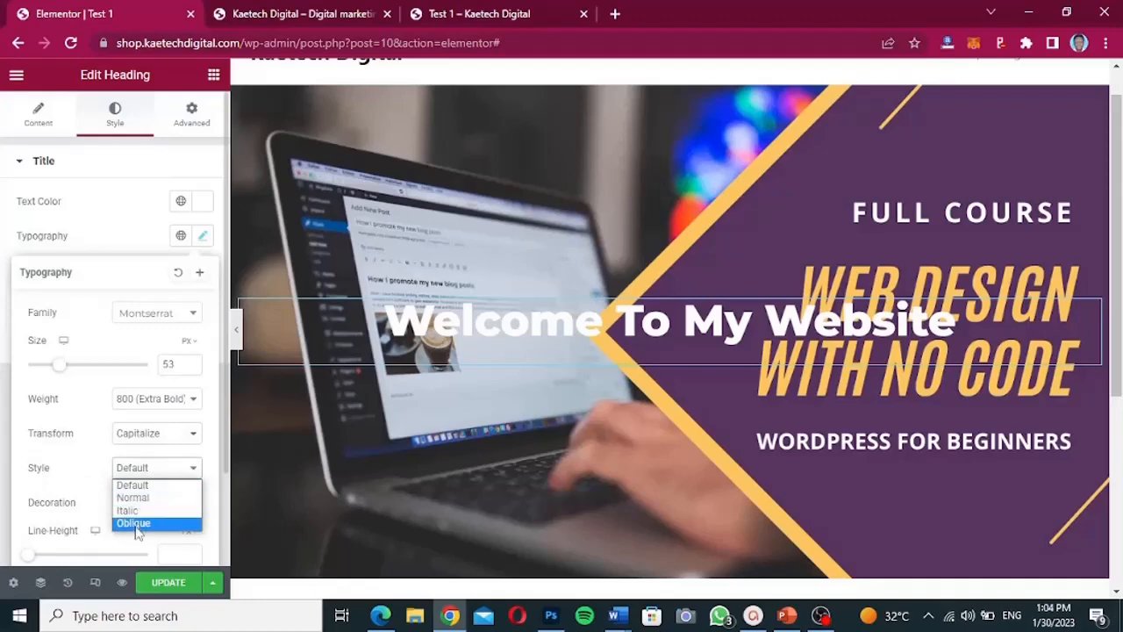
pyautogui.click(87, 465)
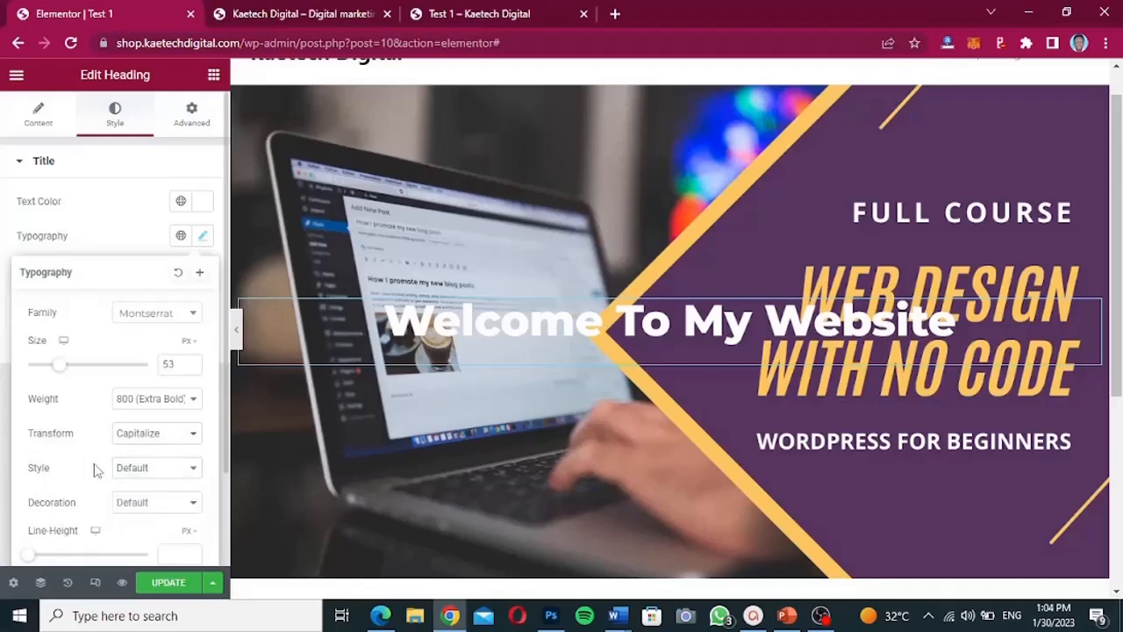
pyautogui.scroll(-2, 97, 470)
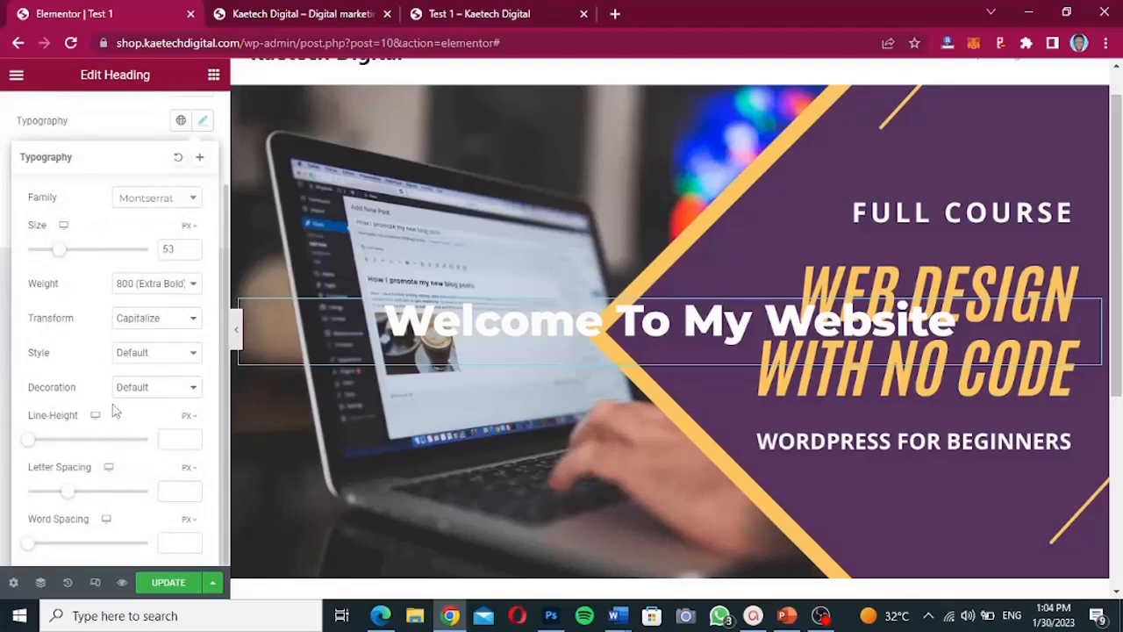
# Bring the heading's text stroke down to 0 and reset it, leaving no outline.
pyautogui.click(126, 132)
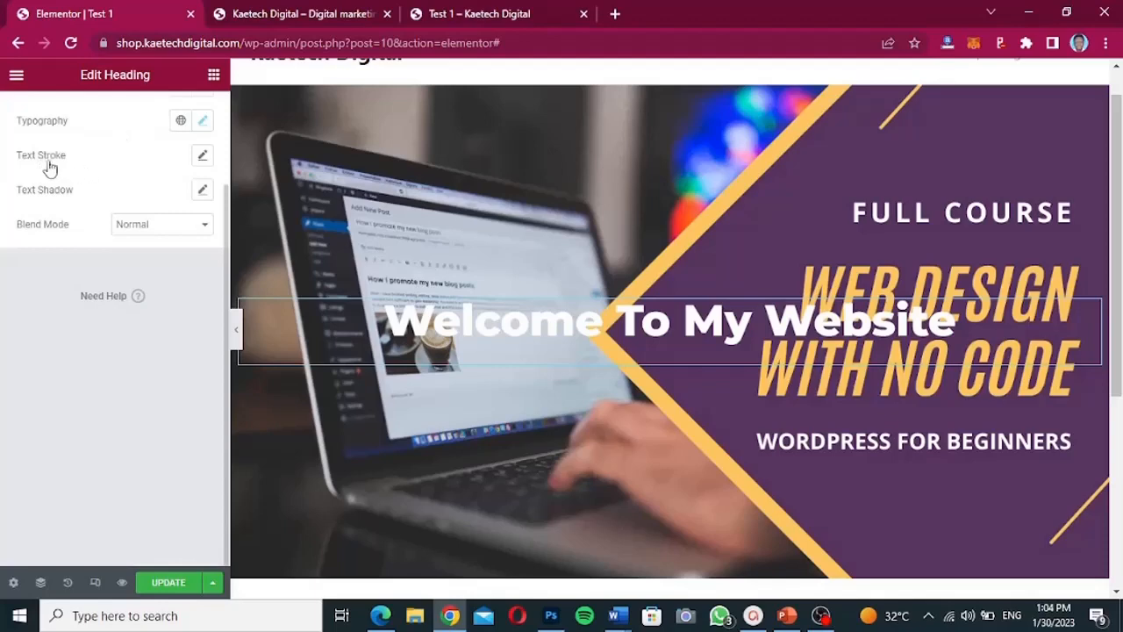
pyautogui.click(205, 157)
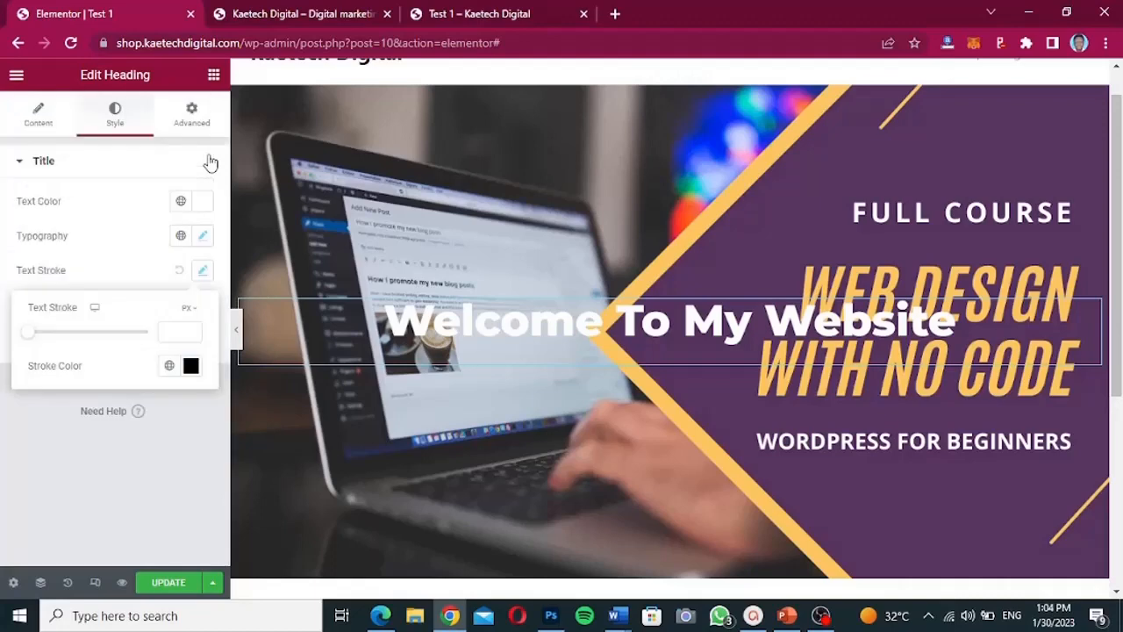
pyautogui.click(44, 339)
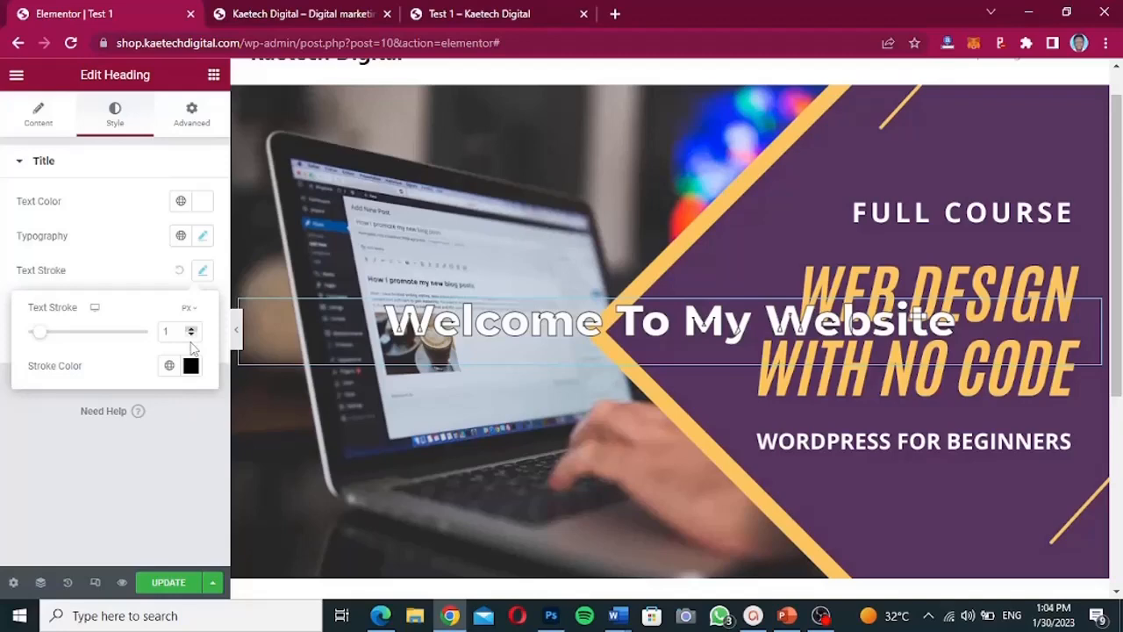
pyautogui.click(191, 329)
pyautogui.click(192, 329)
pyautogui.click(191, 329)
pyautogui.click(191, 329)
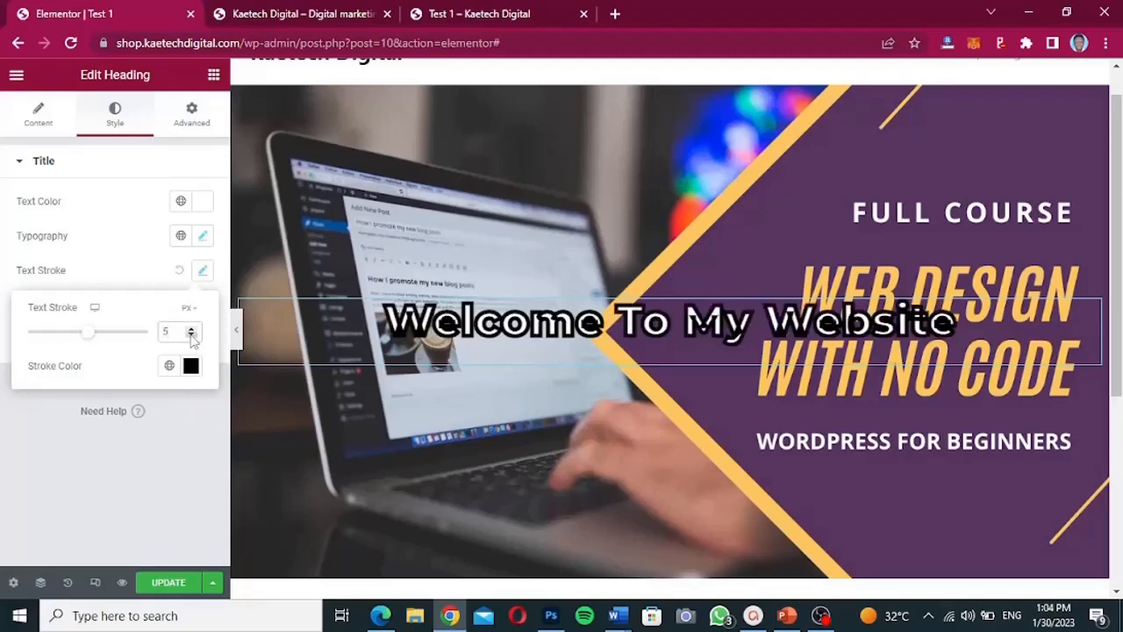
pyautogui.click(191, 335)
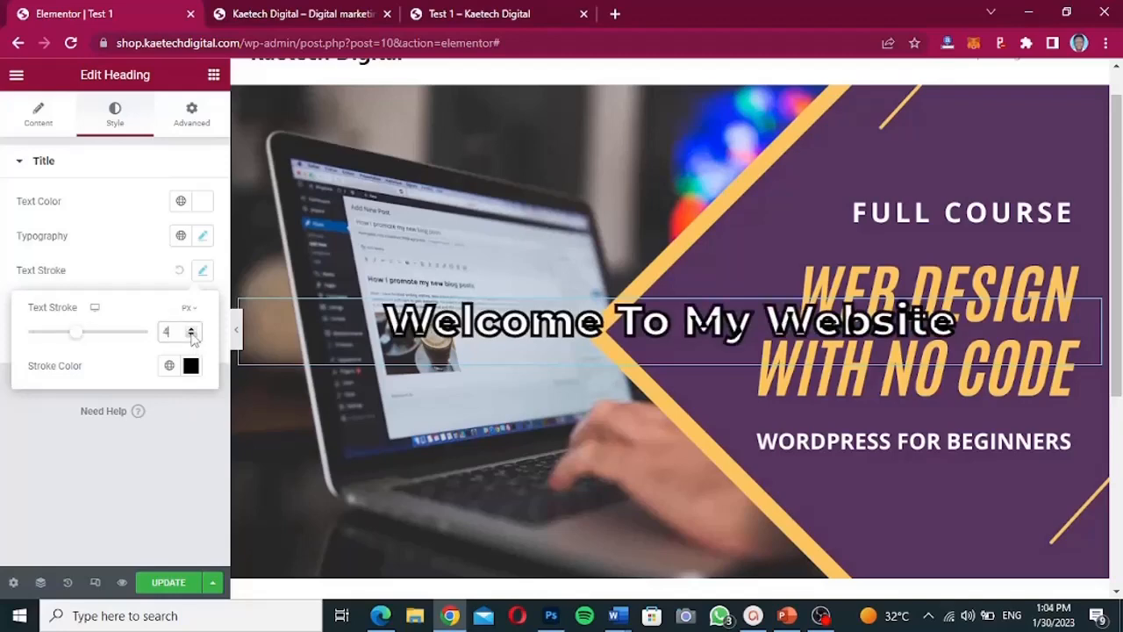
pyautogui.click(191, 335)
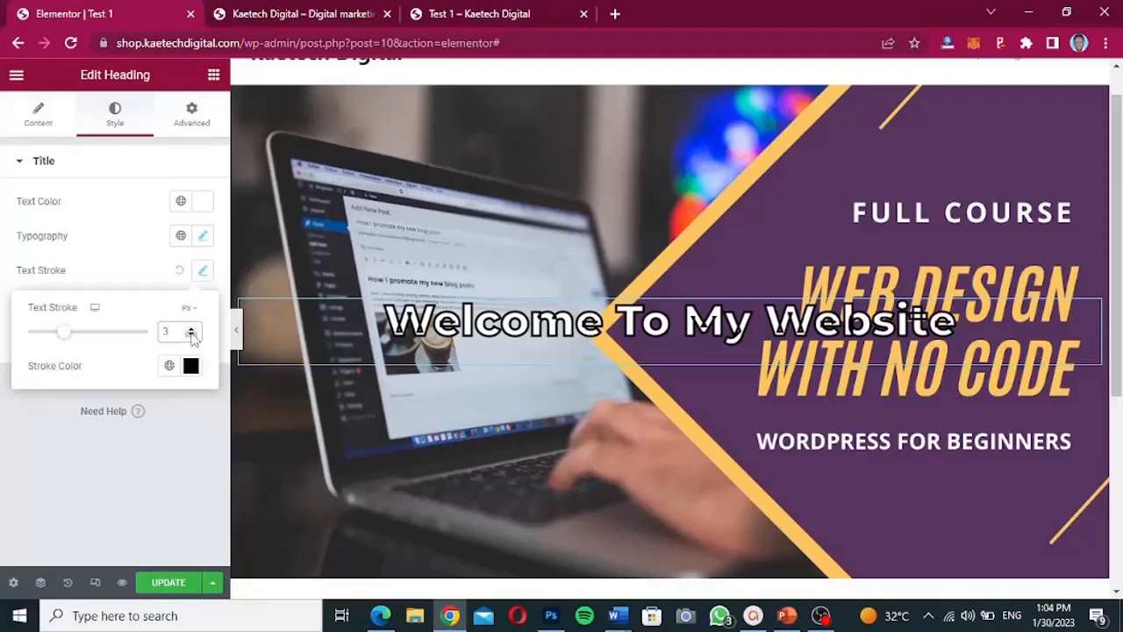
pyautogui.click(191, 335)
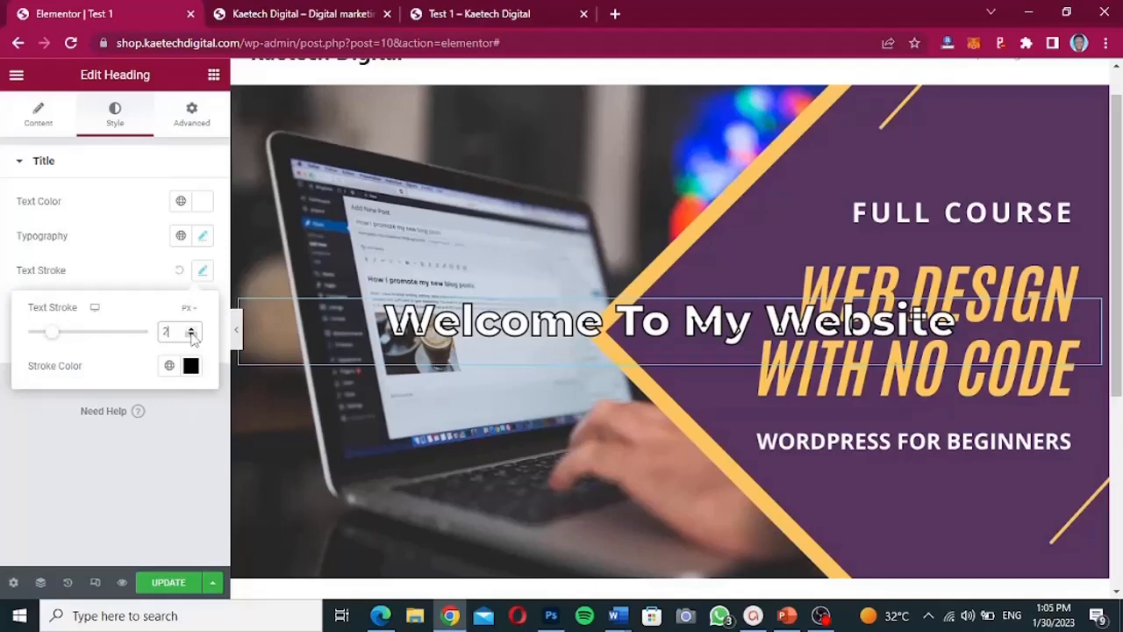
pyautogui.click(191, 336)
pyautogui.click(191, 336)
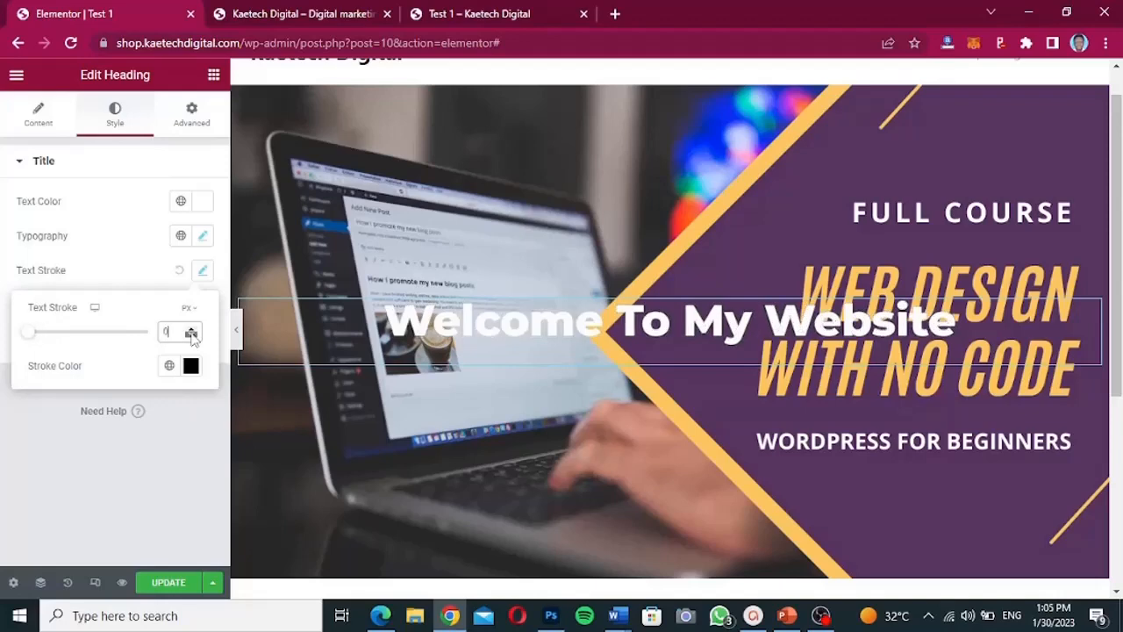
pyautogui.click(180, 269)
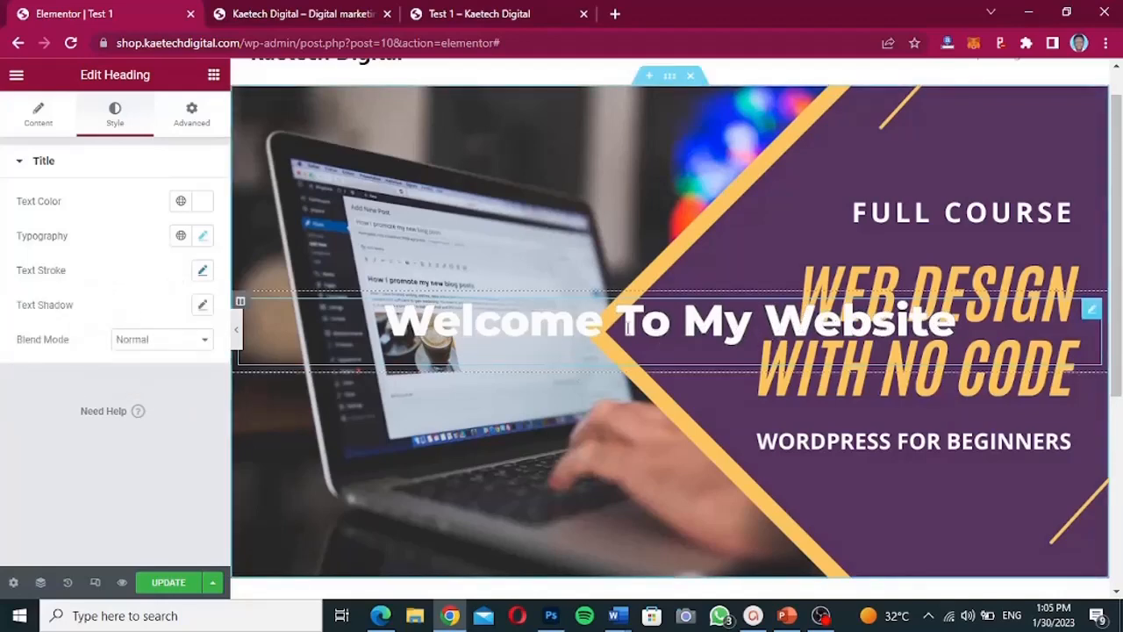
# Add a text shadow to the heading with a more opaque black shadow colour.
pyautogui.click(203, 307)
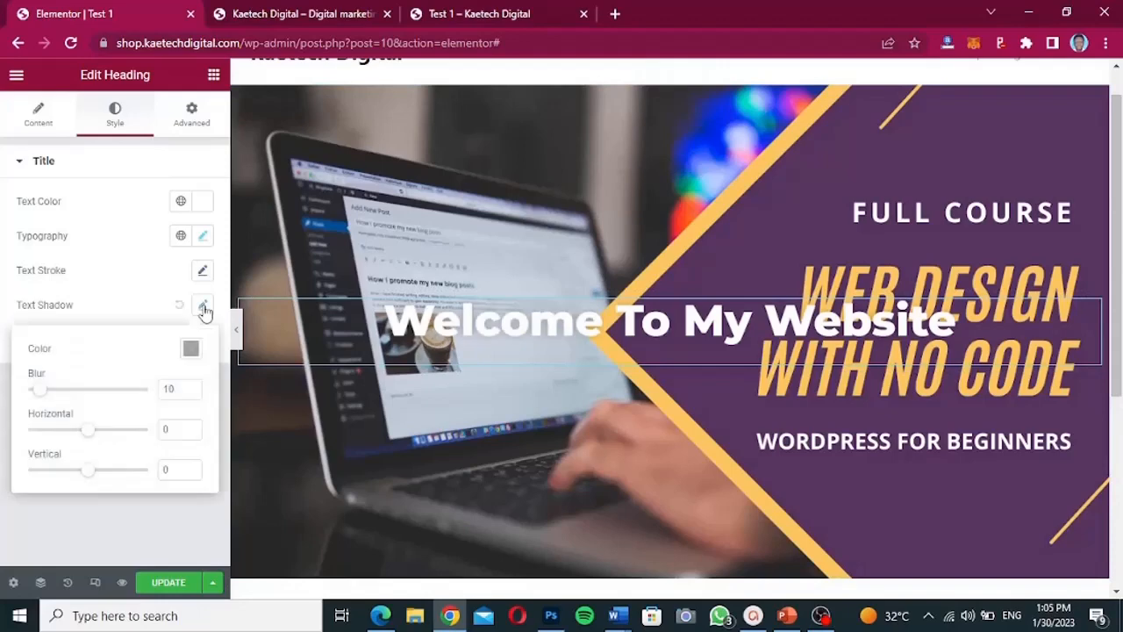
pyautogui.click(190, 349)
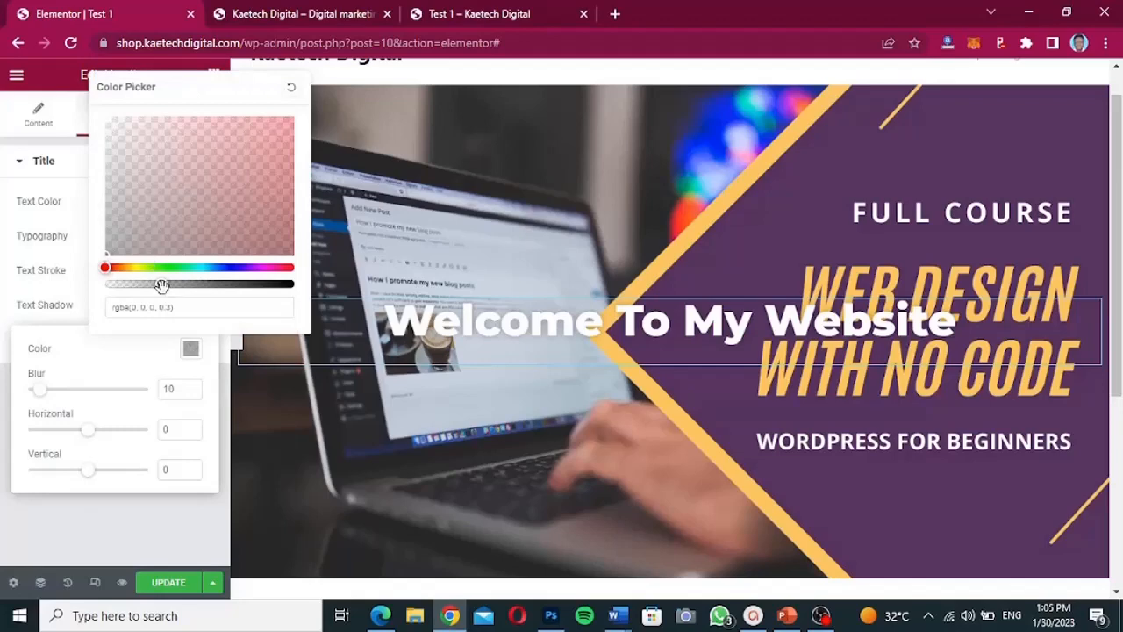
pyautogui.click(215, 285)
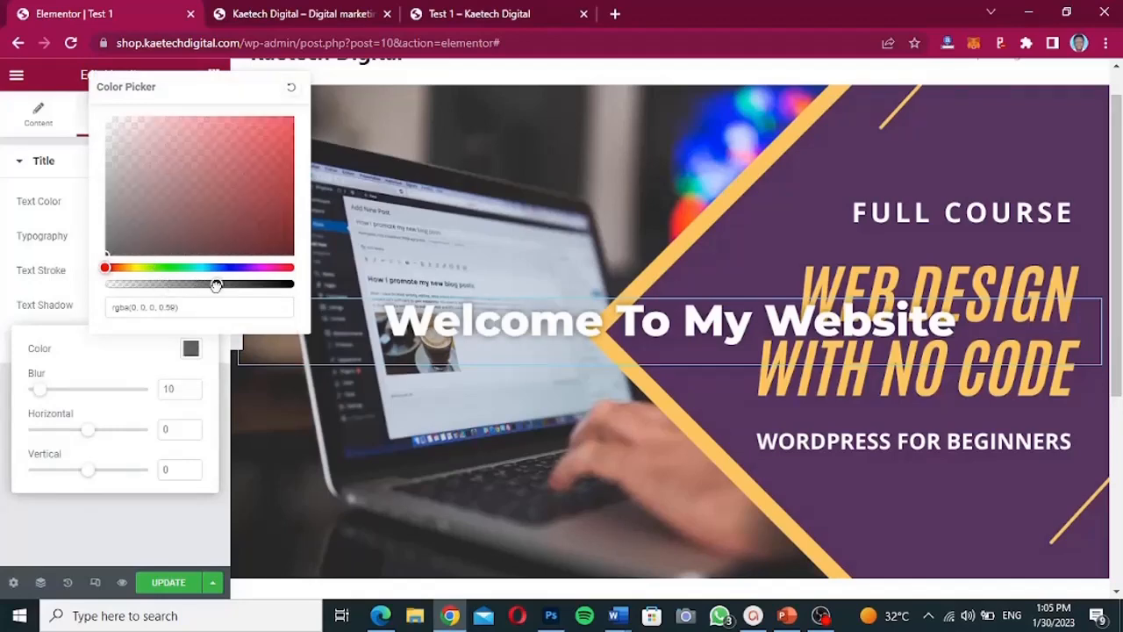
pyautogui.moveTo(216, 286); pyautogui.dragTo(265, 285)
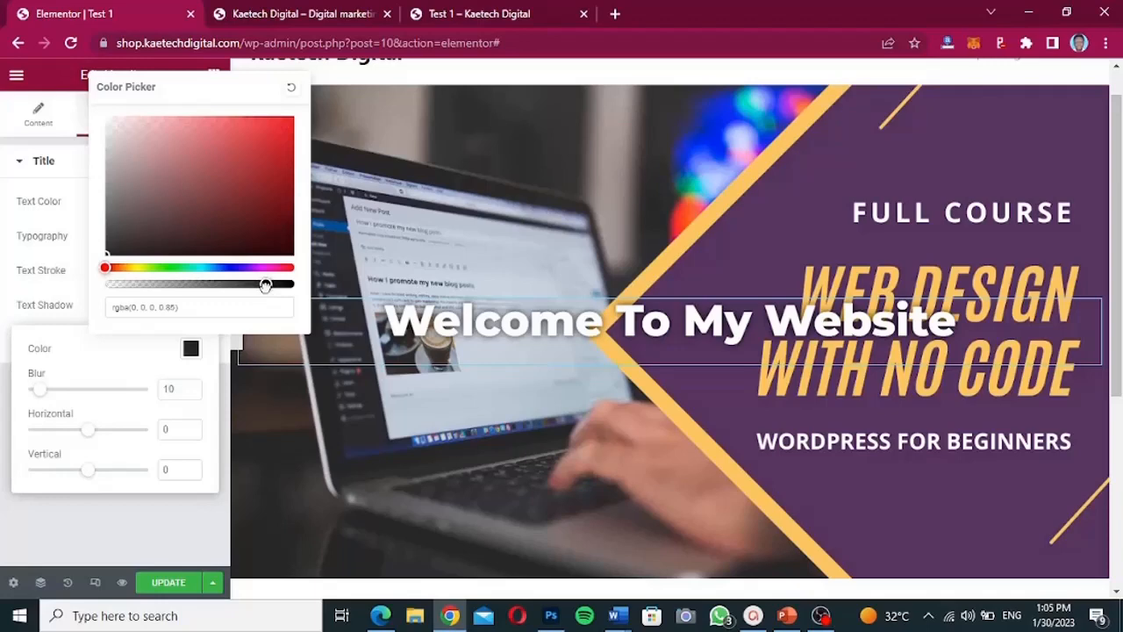
pyautogui.click(70, 304)
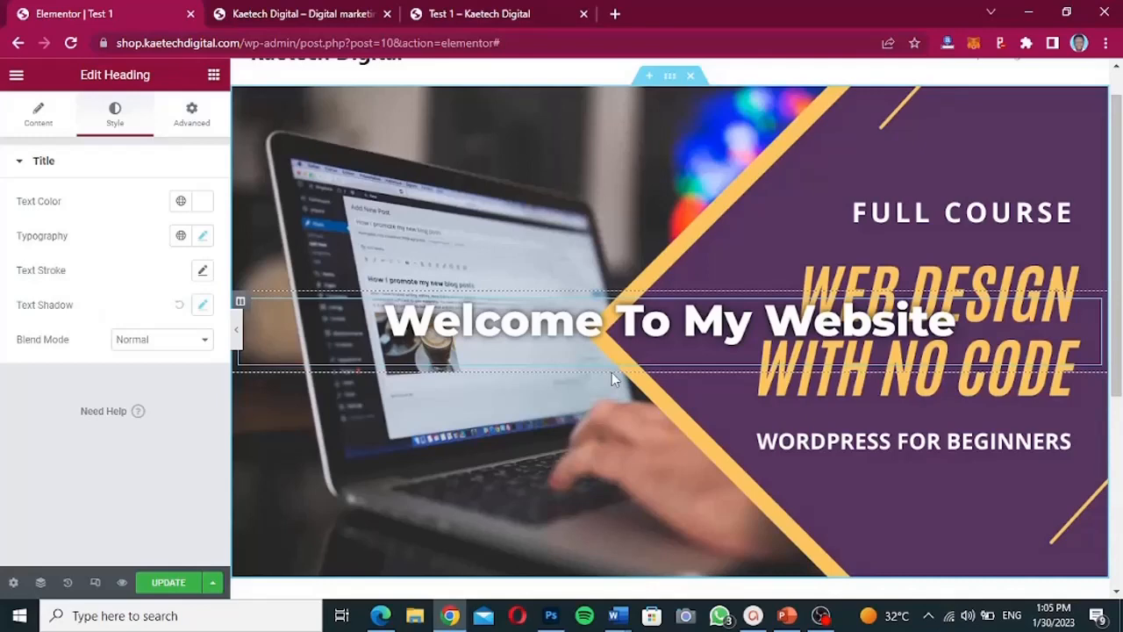
pyautogui.moveTo(603, 371); pyautogui.dragTo(657, 342)
pyautogui.click(656, 343)
# Drop a Button widget into the hero section directly below the heading.
pyautogui.click(213, 78)
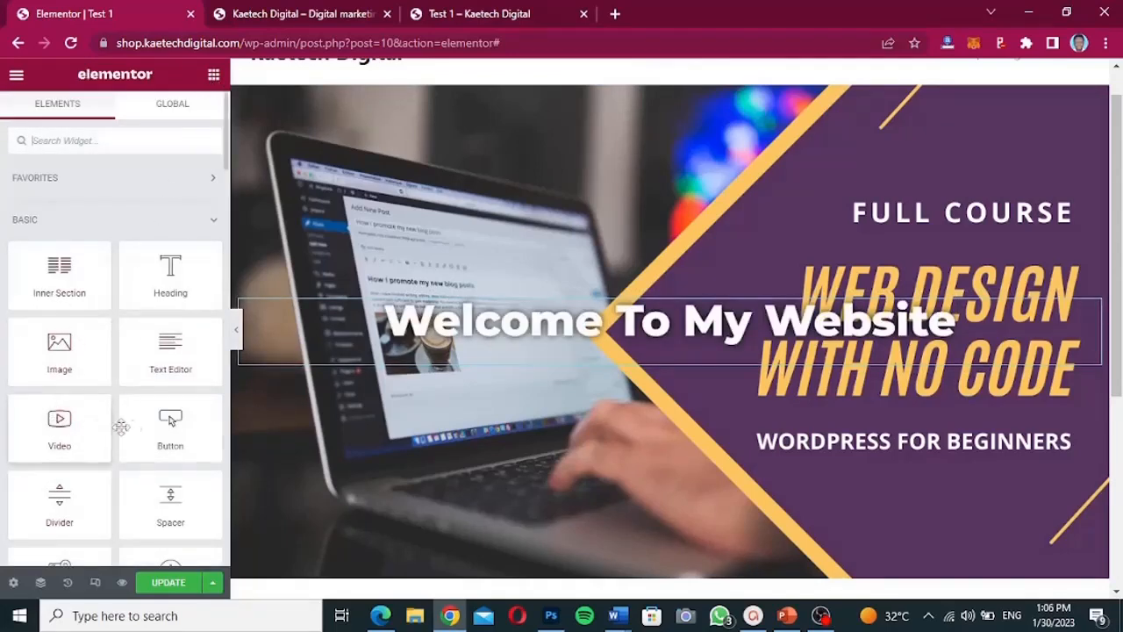
pyautogui.scroll(-2, 164, 427)
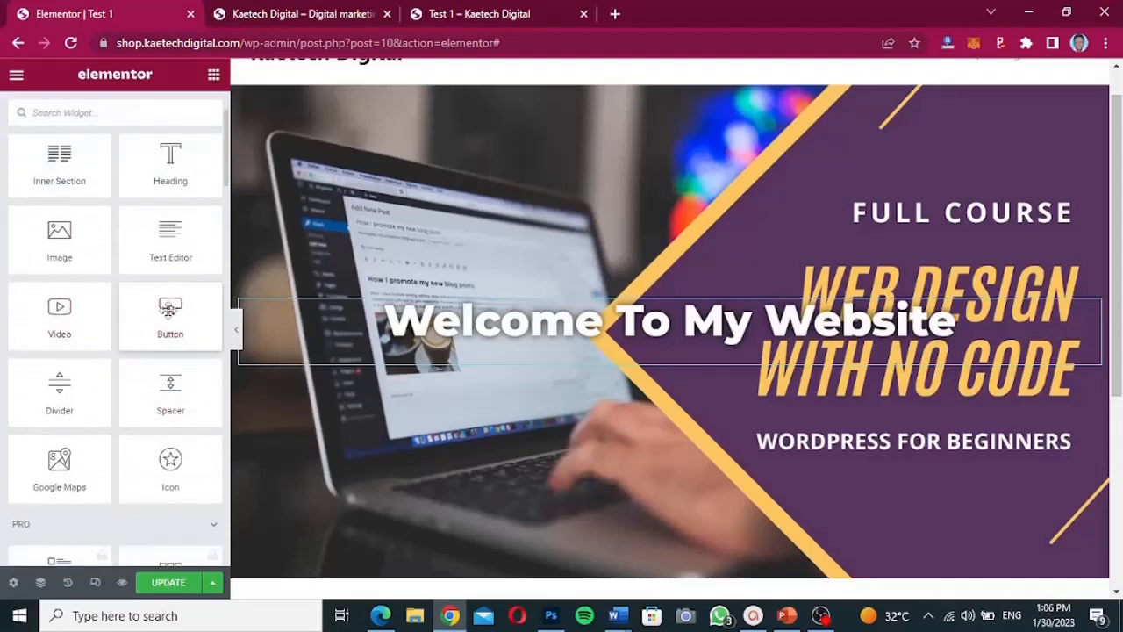
pyautogui.moveTo(169, 309); pyautogui.dragTo(683, 360)
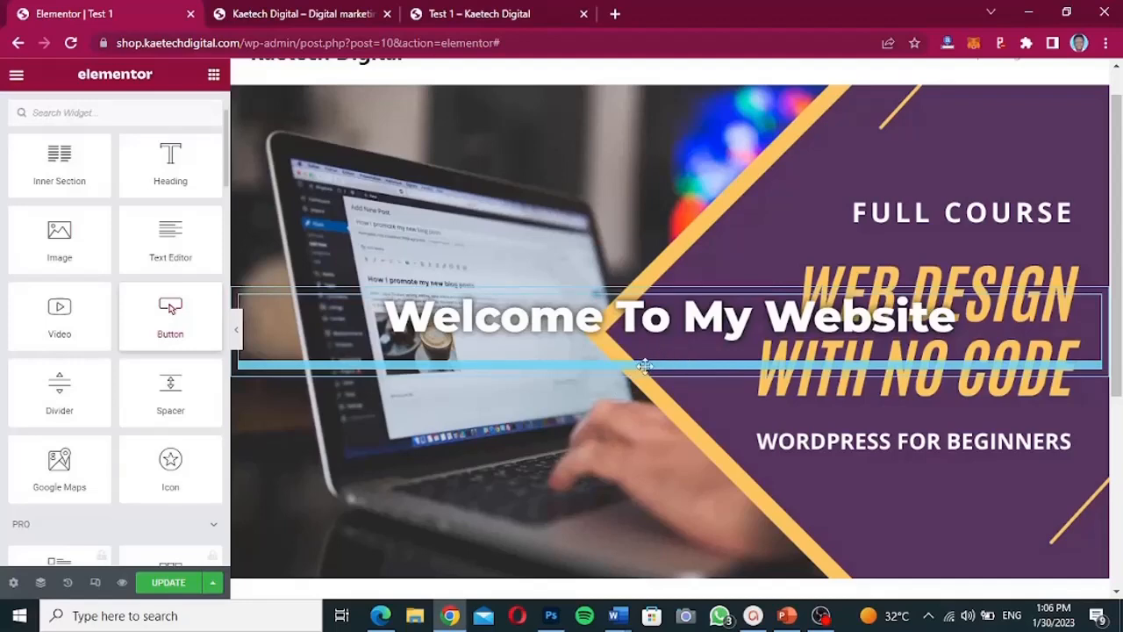
pyautogui.moveTo(645, 365); pyautogui.dragTo(645, 367)
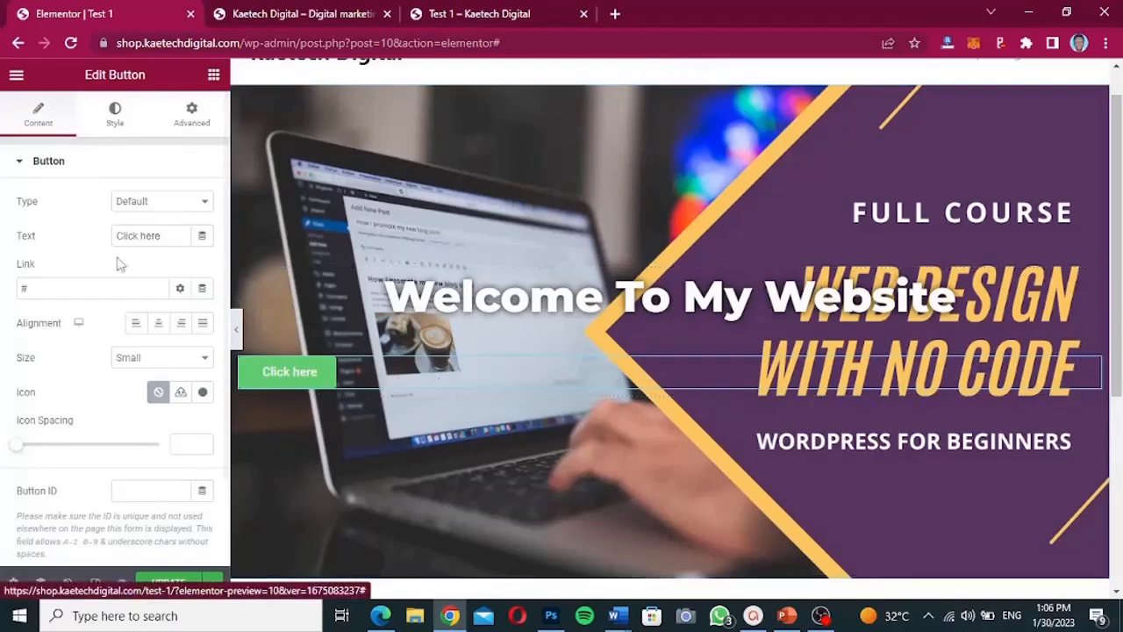
# Change the button text to 'Get The Course', centre it and set size to Medium.
pyautogui.moveTo(169, 236); pyautogui.dragTo(106, 239)
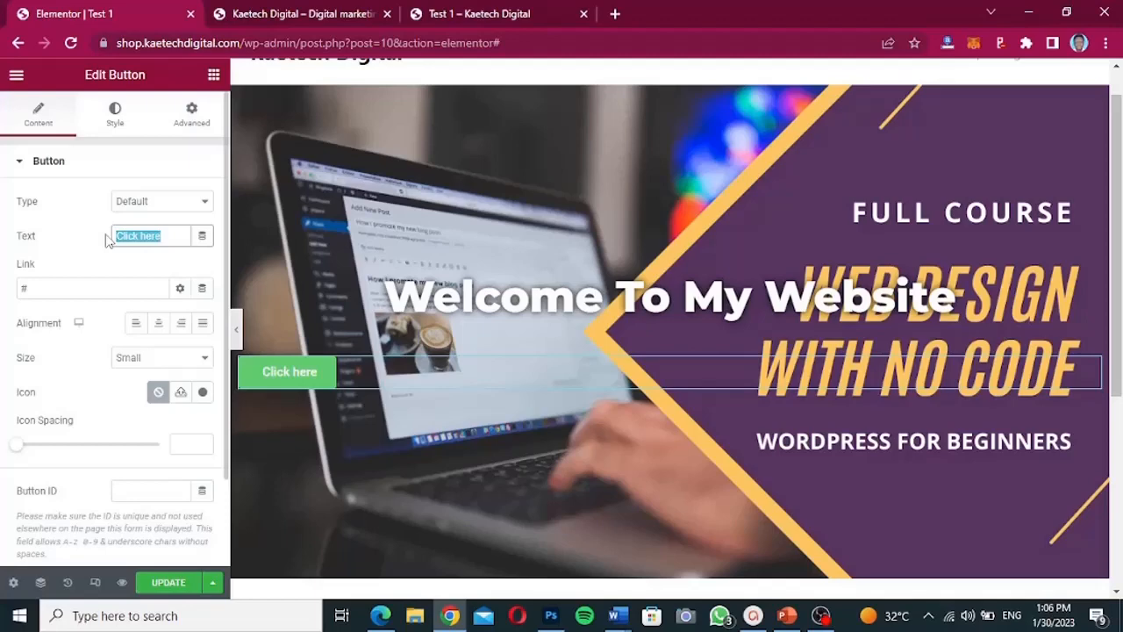
pyautogui.write('Get')
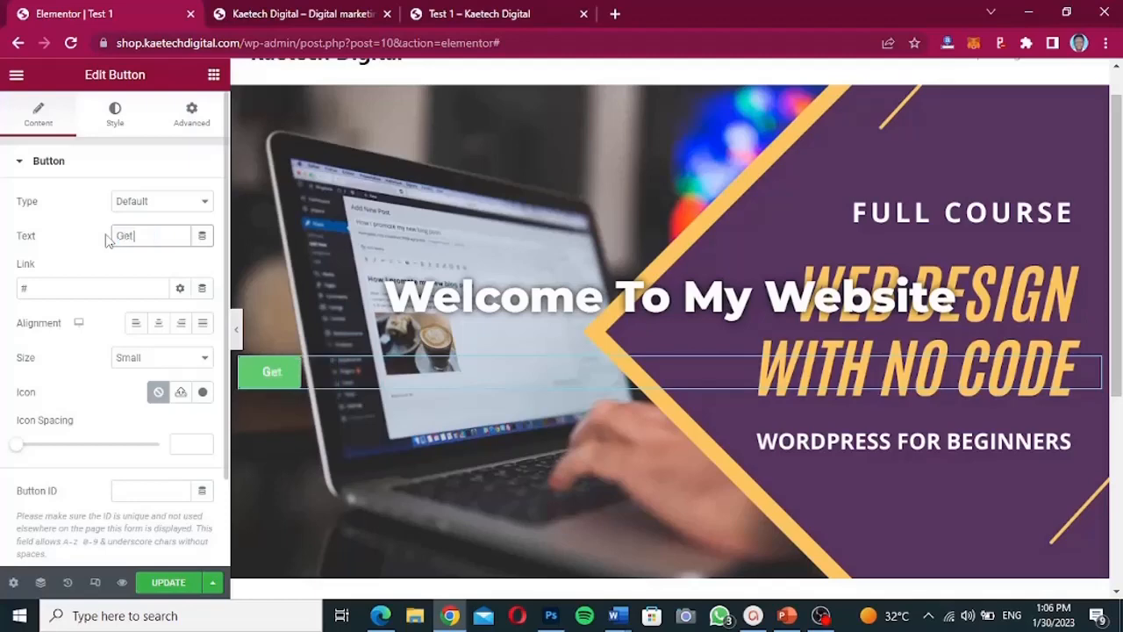
pyautogui.write(' The Course')
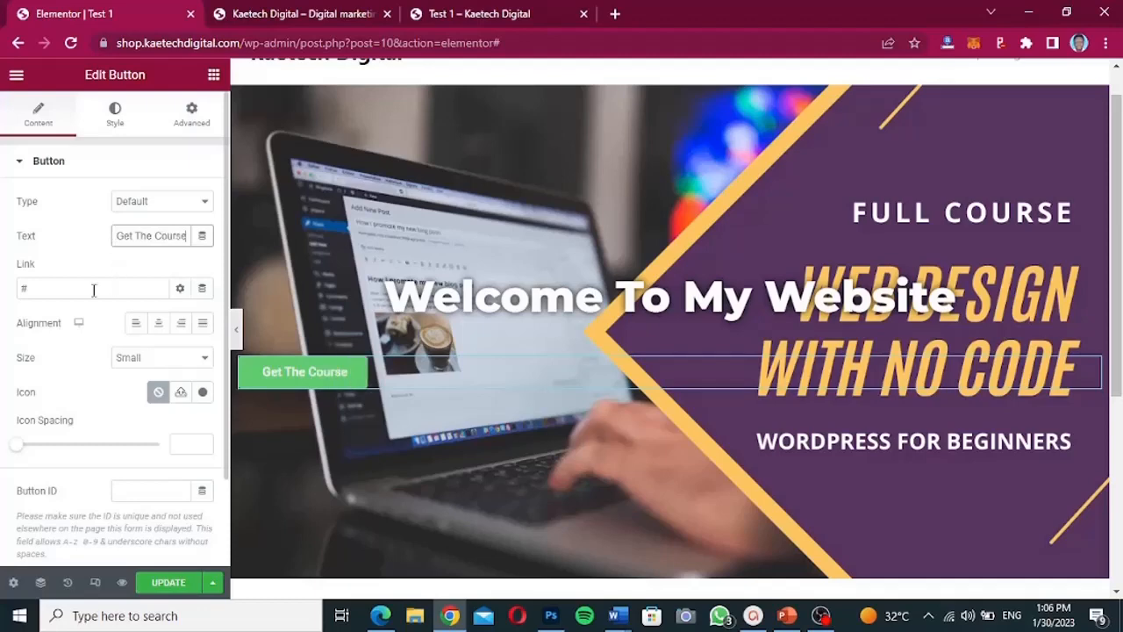
pyautogui.click(158, 324)
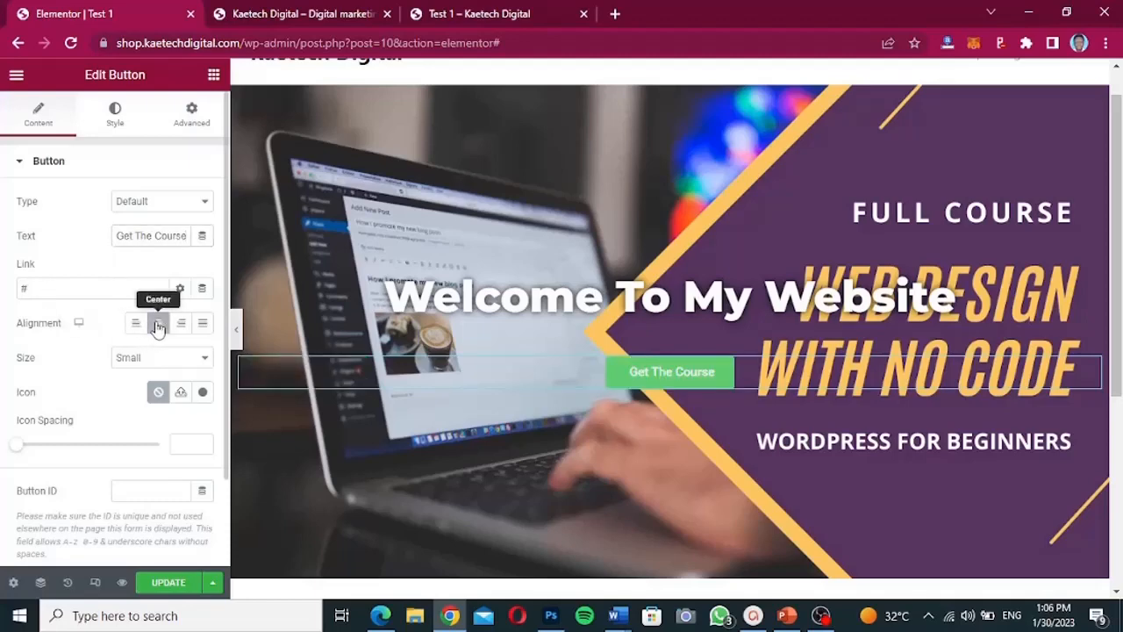
pyautogui.click(138, 358)
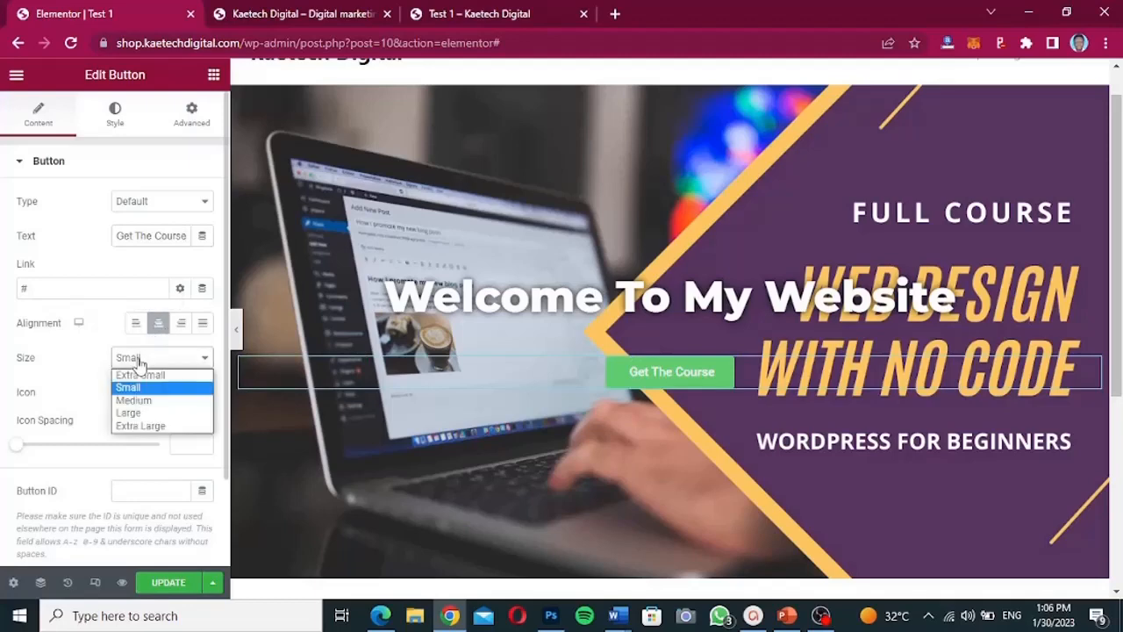
pyautogui.click(136, 400)
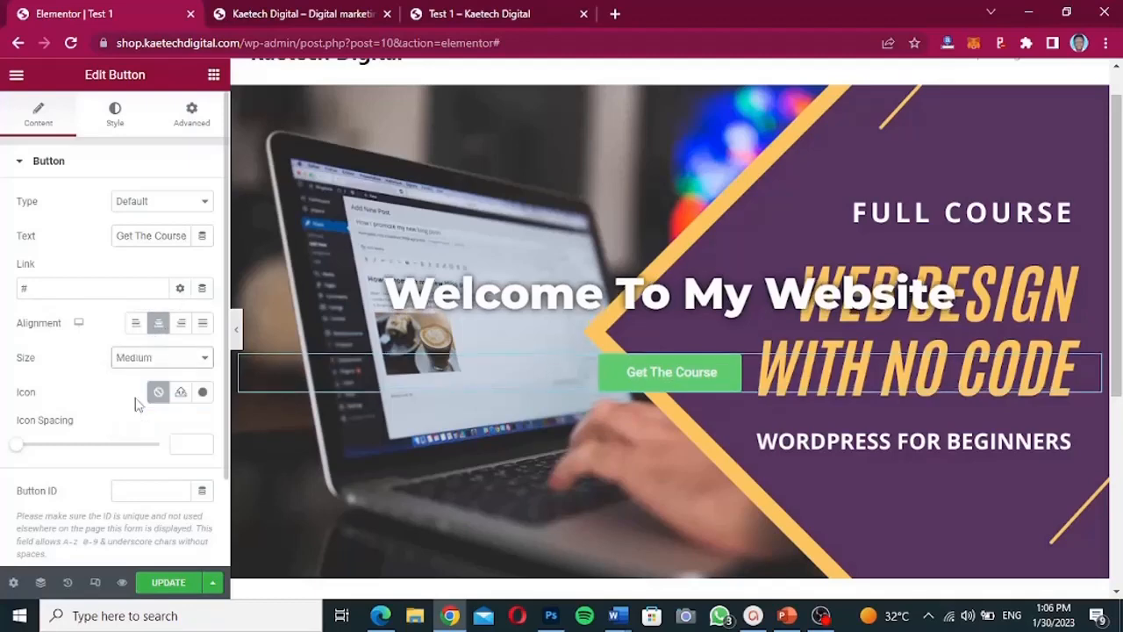
pyautogui.click(151, 359)
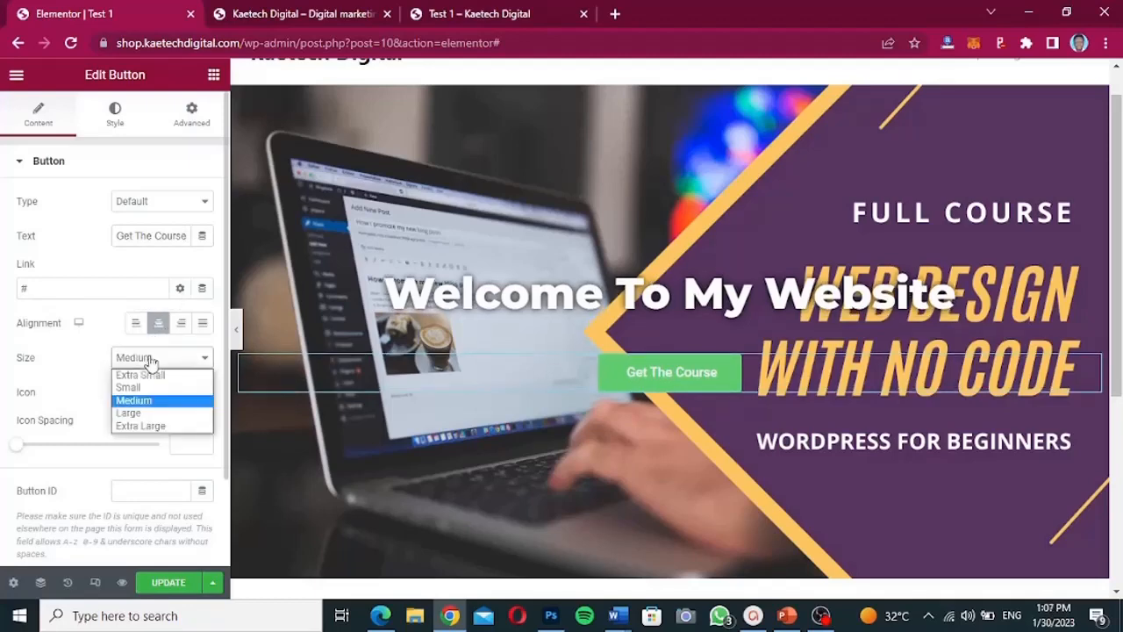
pyautogui.click(65, 367)
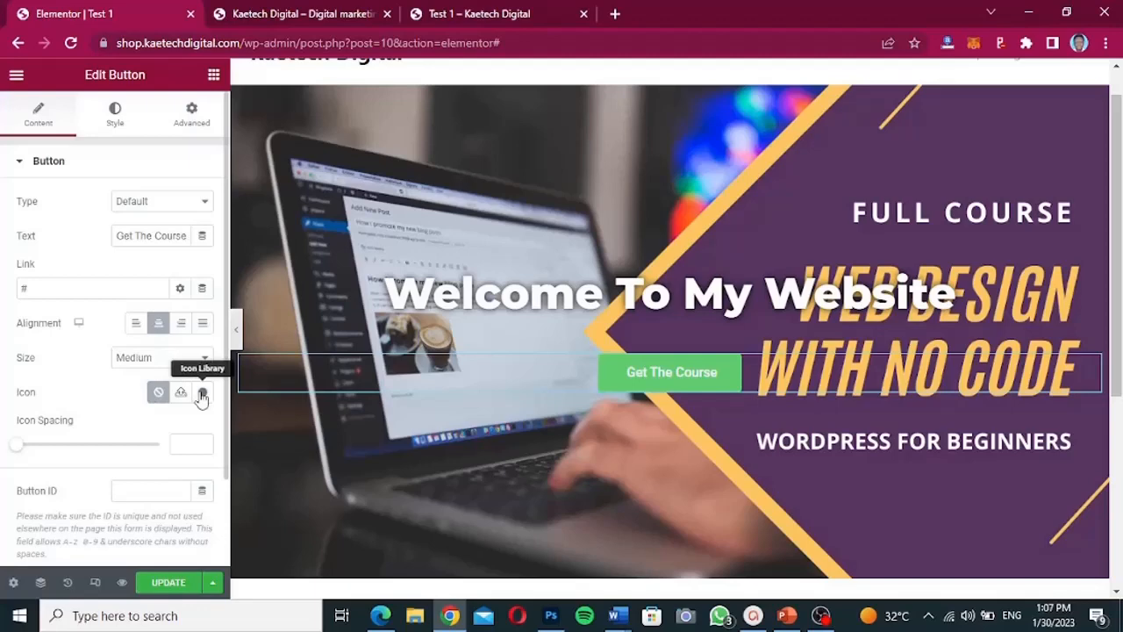
# Add a right-arrow icon from the Icon Library, positioned After the button text.
pyautogui.click(202, 393)
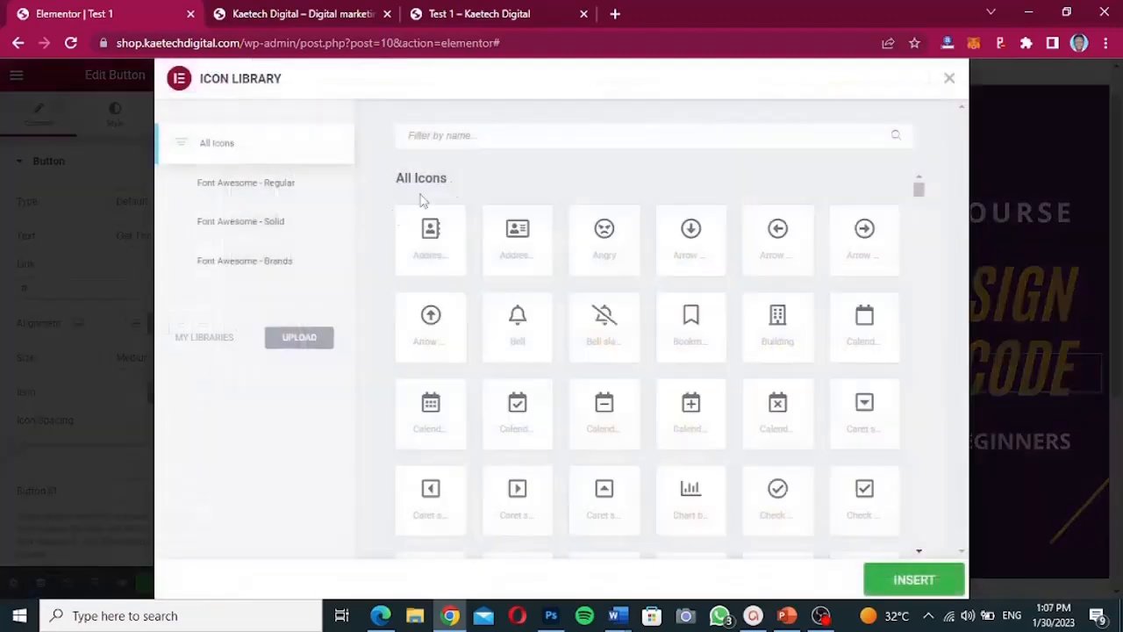
pyautogui.click(866, 241)
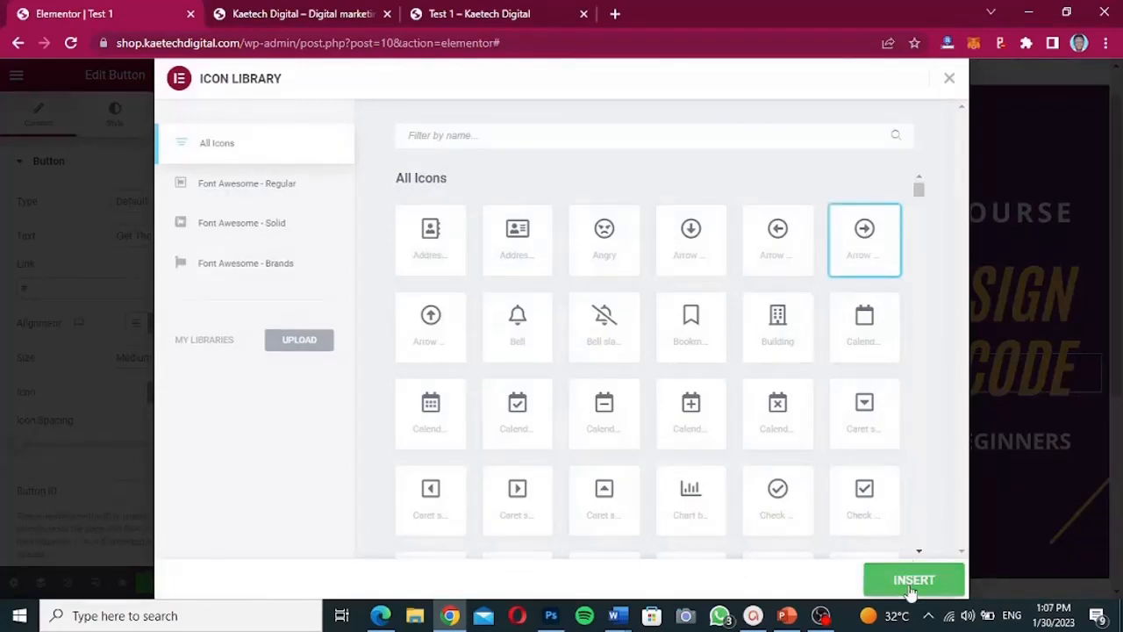
pyautogui.click(912, 583)
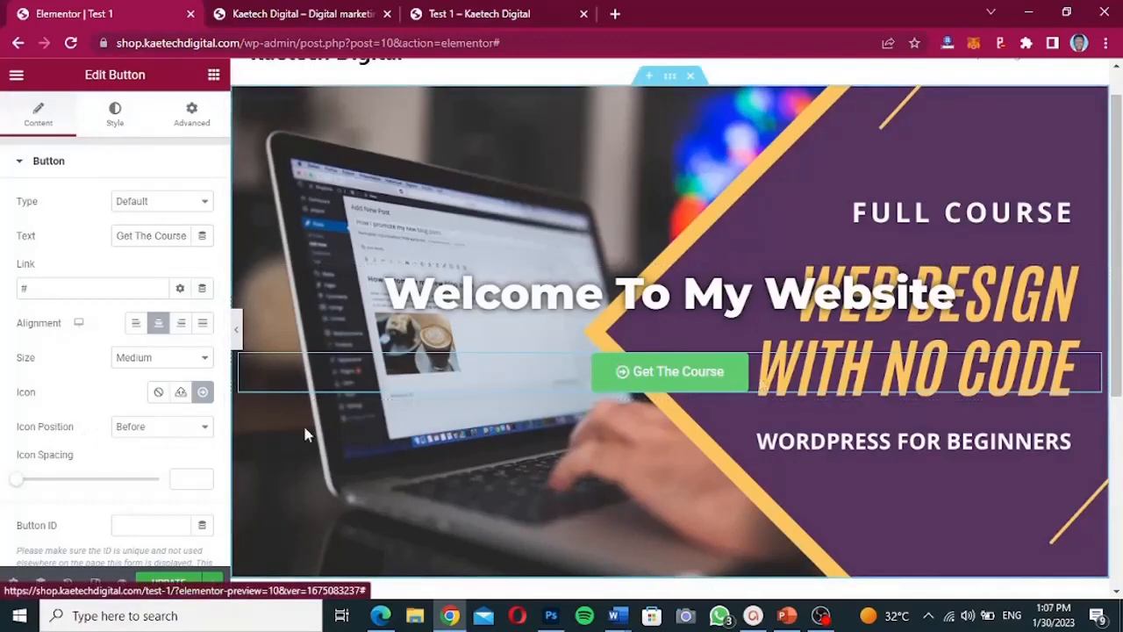
pyautogui.click(174, 434)
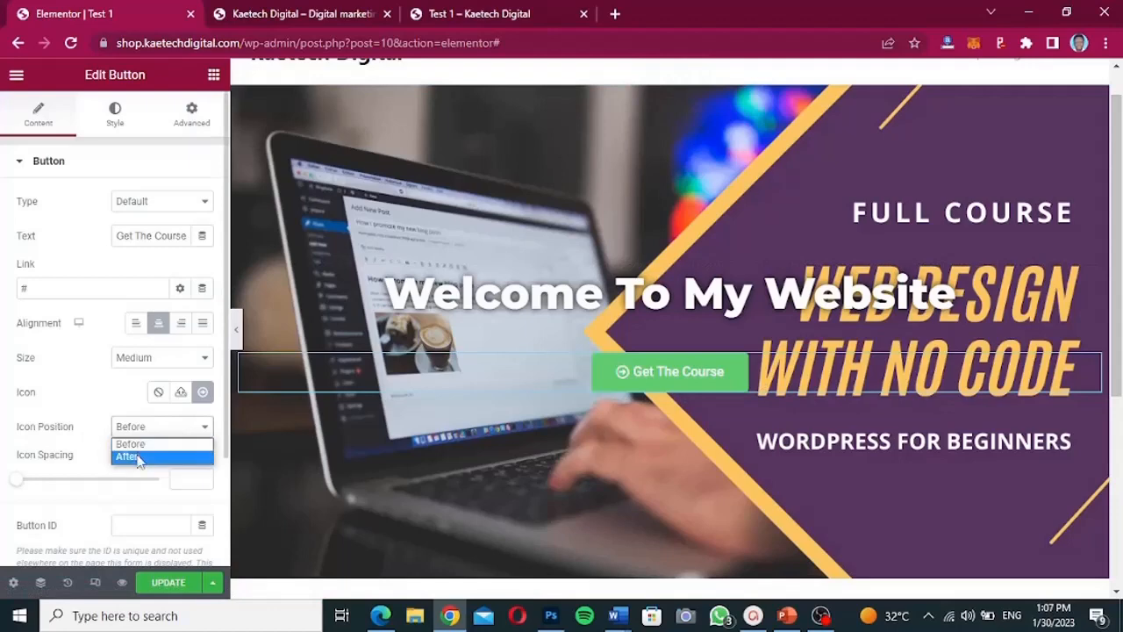
pyautogui.click(139, 457)
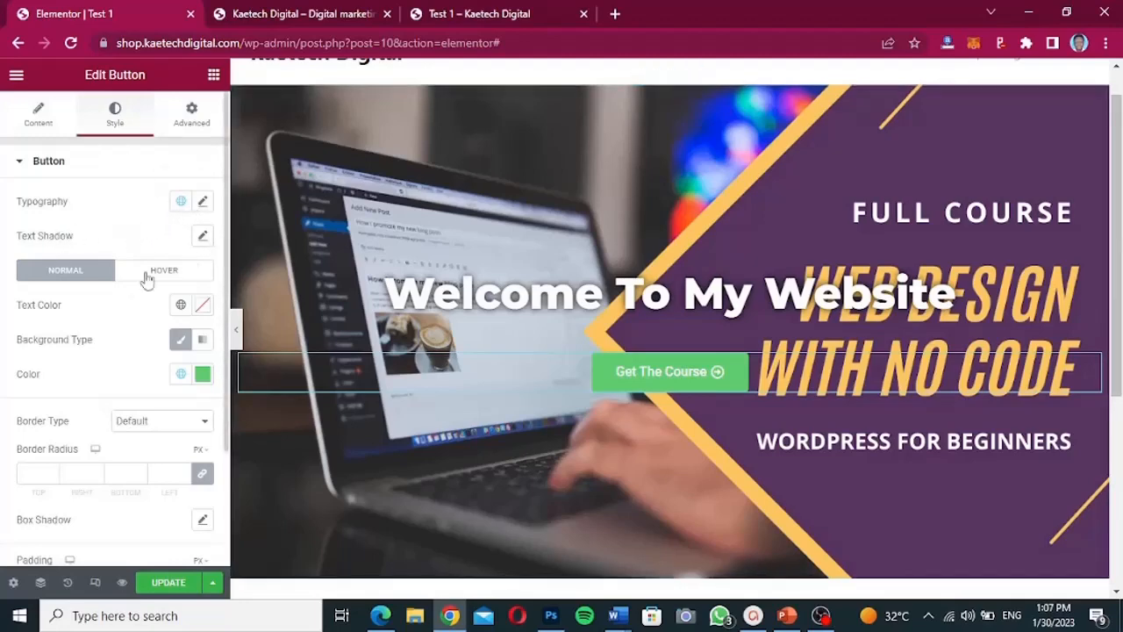
# Make the Get The Course button background purple #AB61CE, then bring up its hover-state style settings.
pyautogui.click(203, 375)
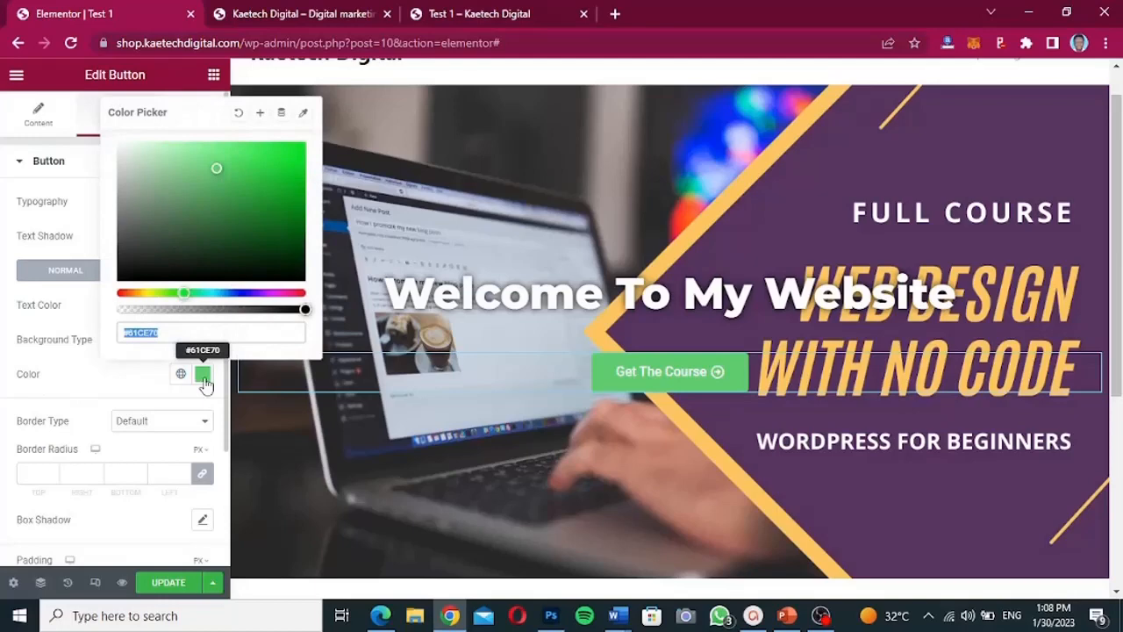
pyautogui.moveTo(181, 292); pyautogui.dragTo(264, 293)
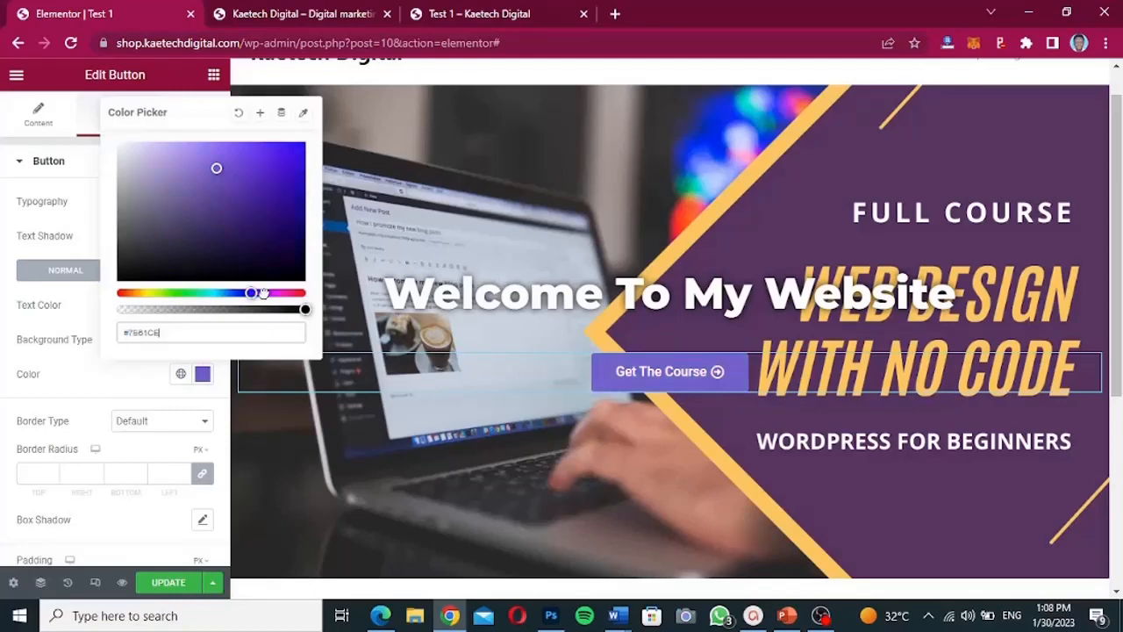
pyautogui.click(263, 292)
pyautogui.click(160, 333)
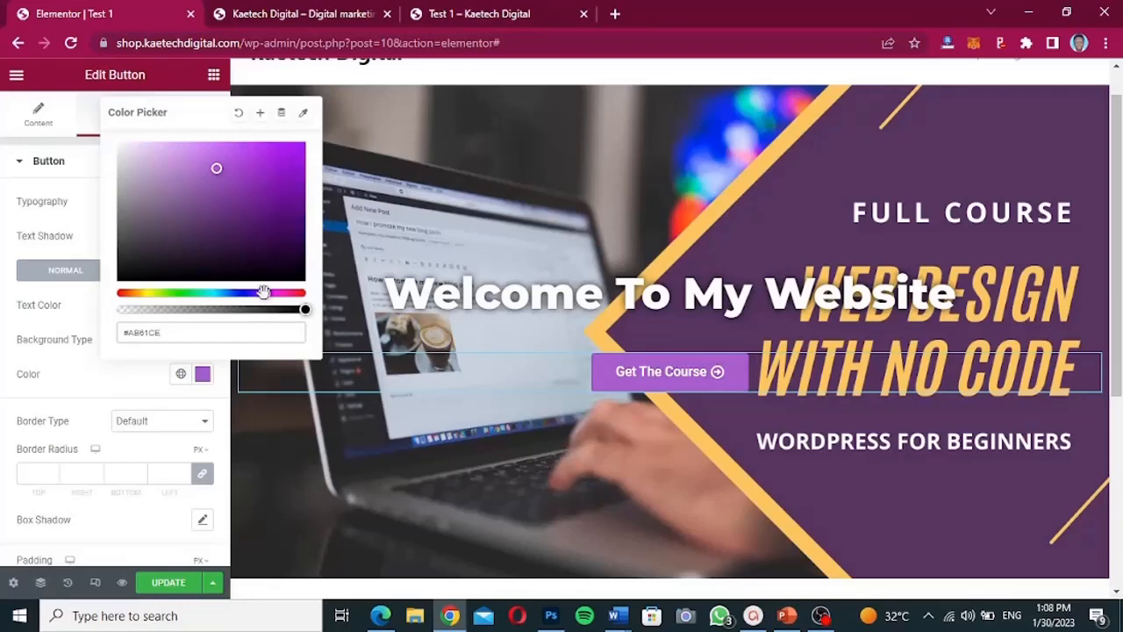
pyautogui.click(118, 391)
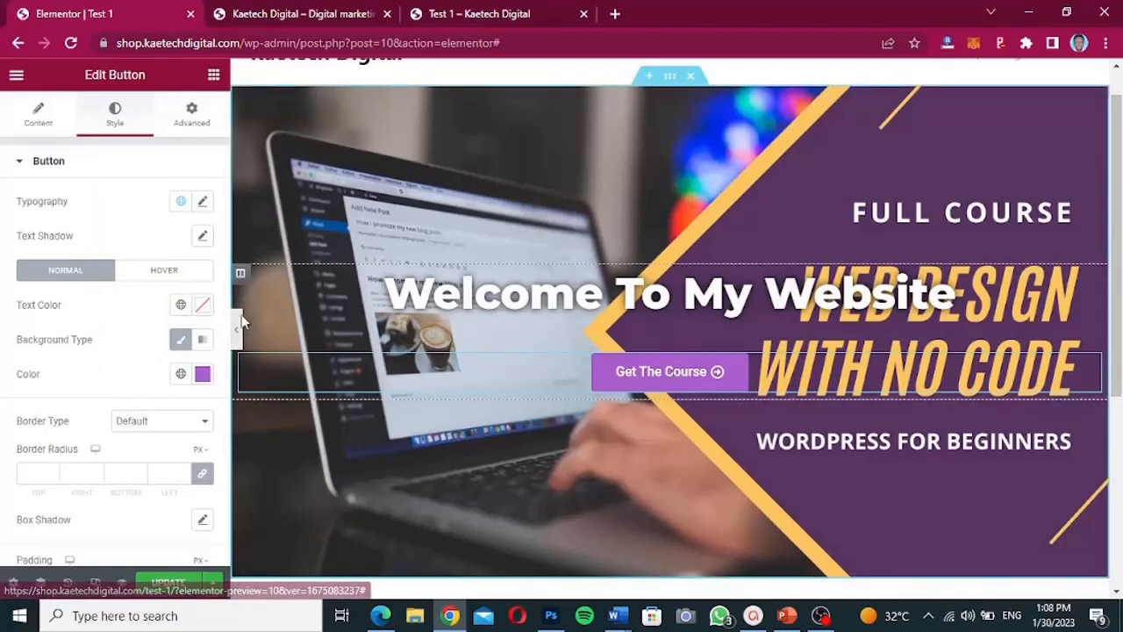
pyautogui.click(152, 272)
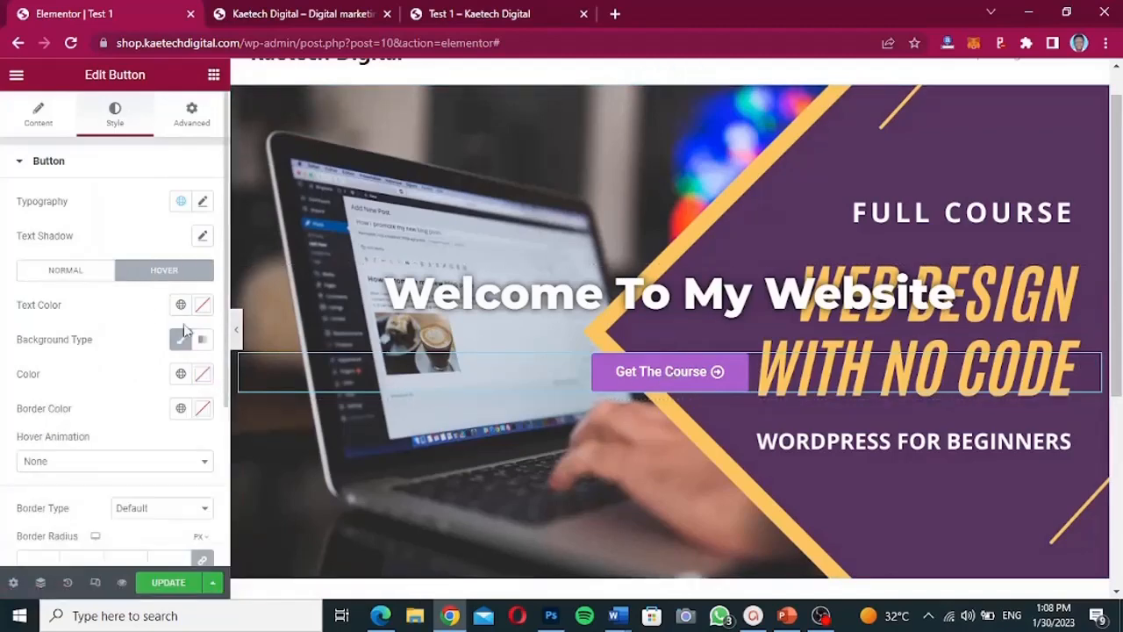
# Make the button's hover background bright yellow #FFD800, then return to the normal-state styling.
pyautogui.click(203, 375)
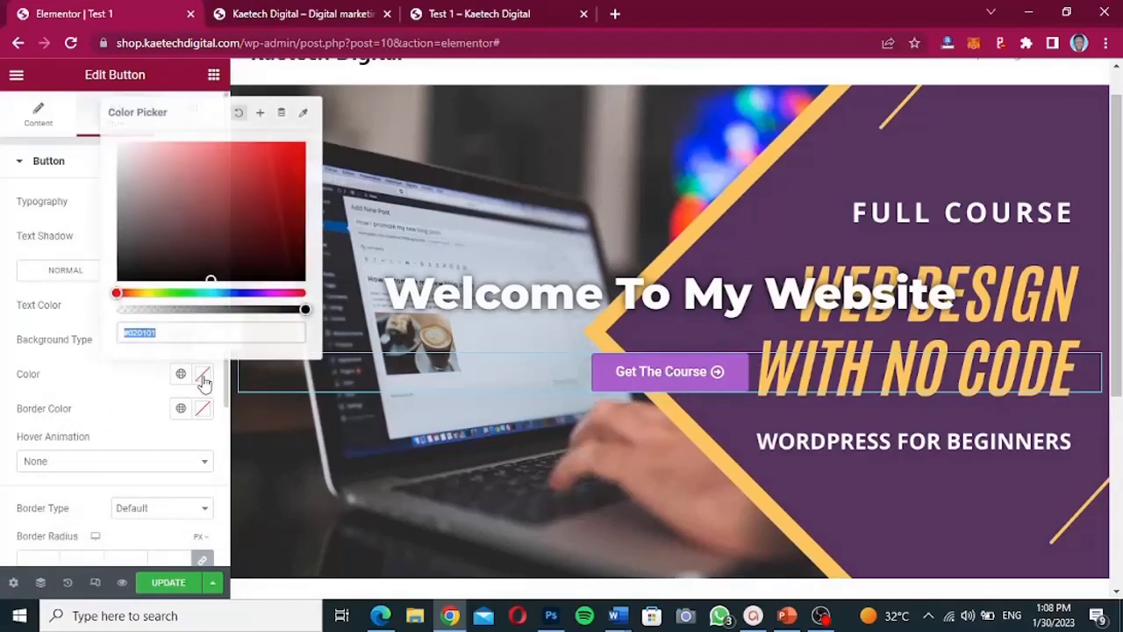
pyautogui.click(142, 291)
pyautogui.click(301, 152)
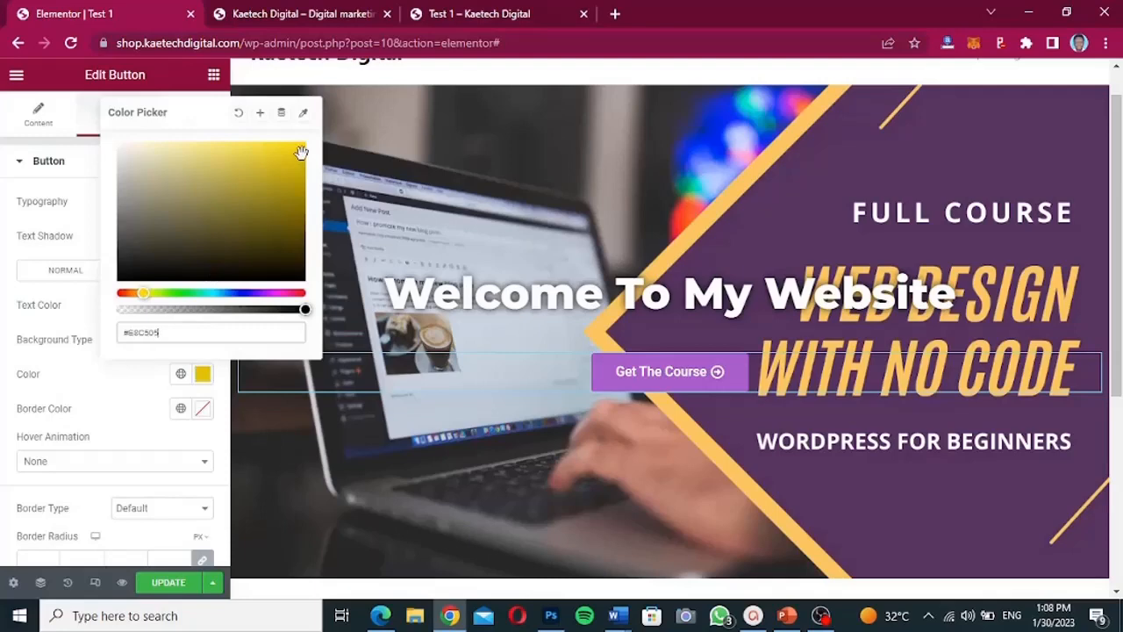
pyautogui.click(305, 143)
pyautogui.click(120, 408)
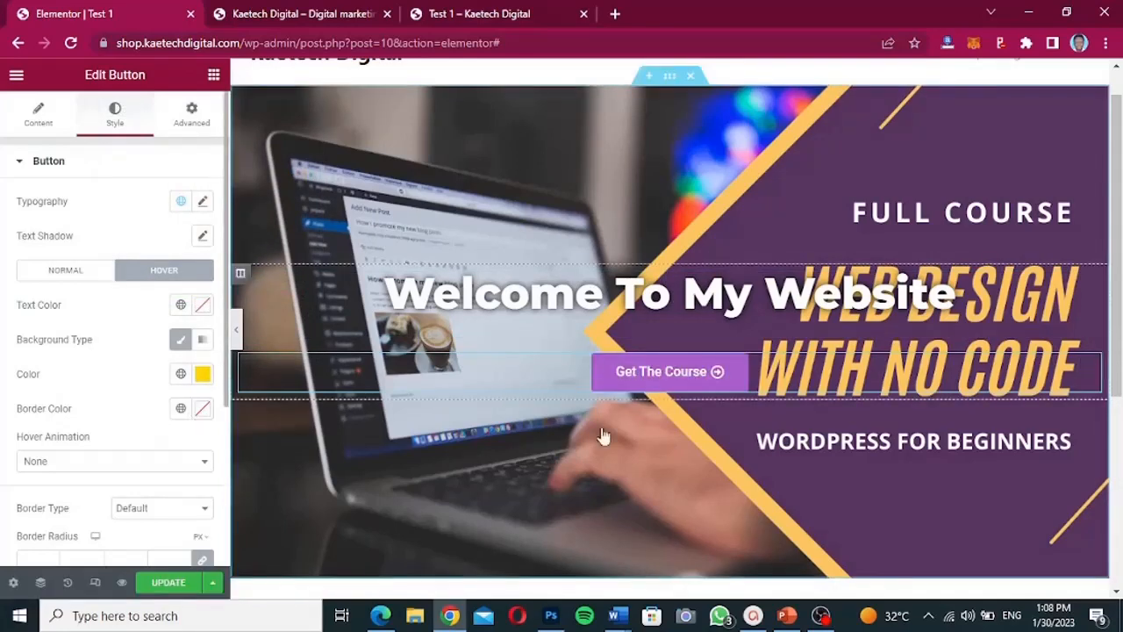
pyautogui.click(72, 277)
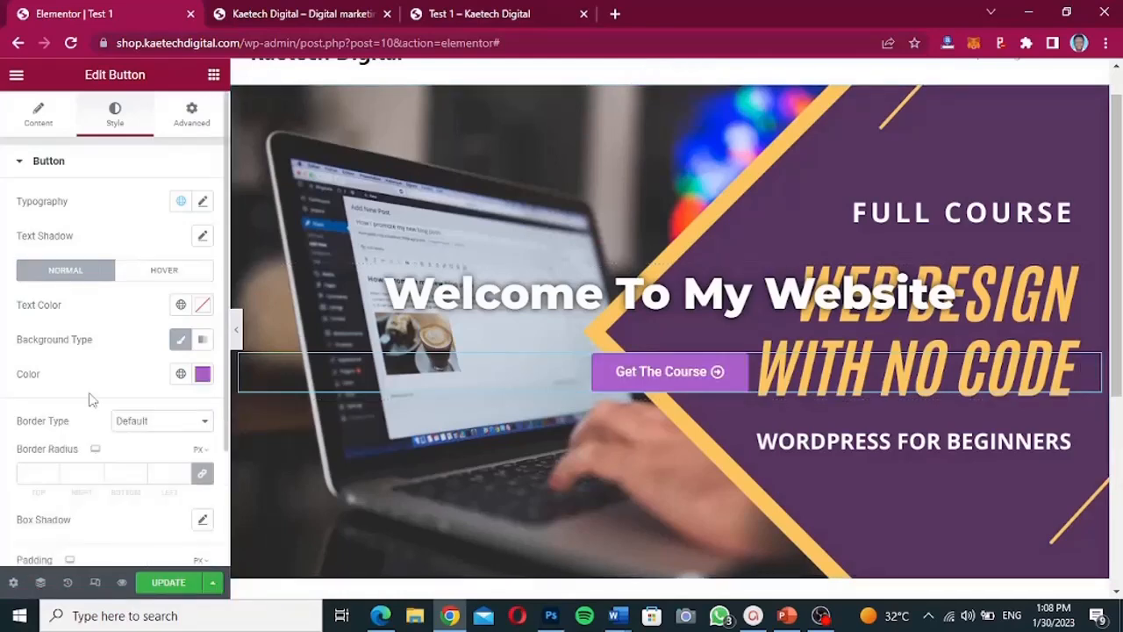
# Give the button a solid border with width 2.
pyautogui.click(138, 422)
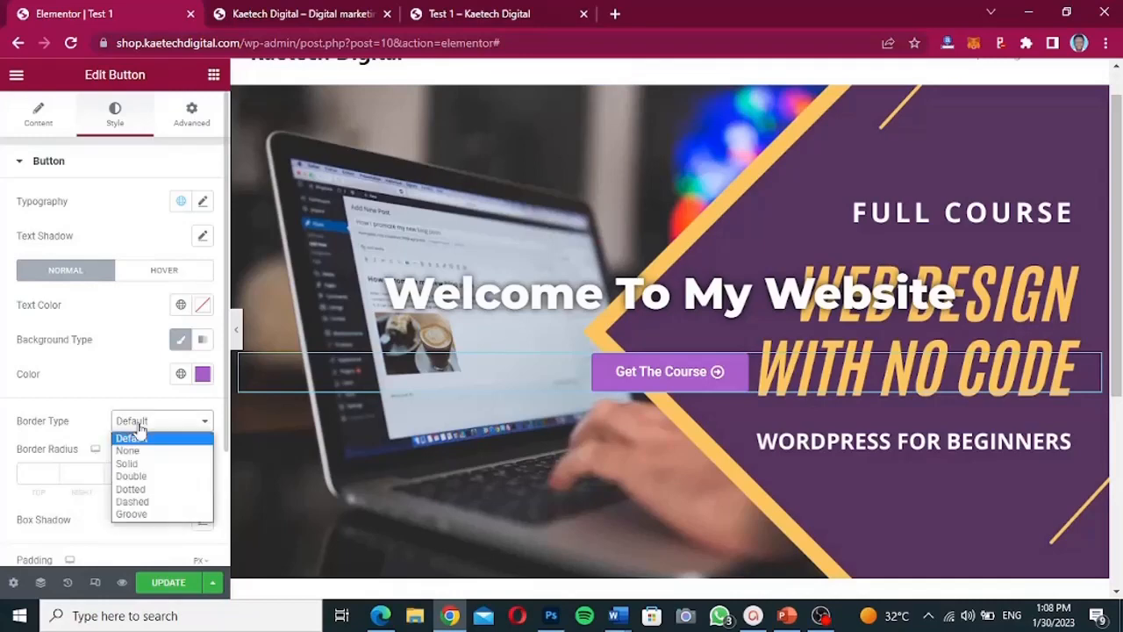
pyautogui.click(119, 464)
pyautogui.click(30, 474)
pyautogui.write('2')
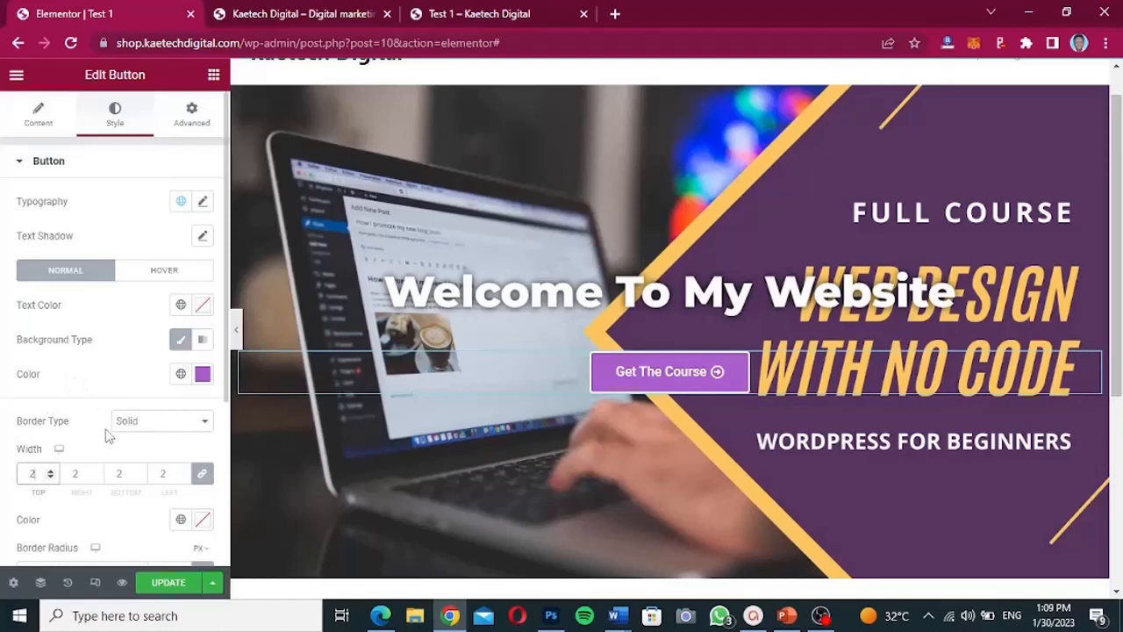
pyautogui.scroll(-1, 105, 434)
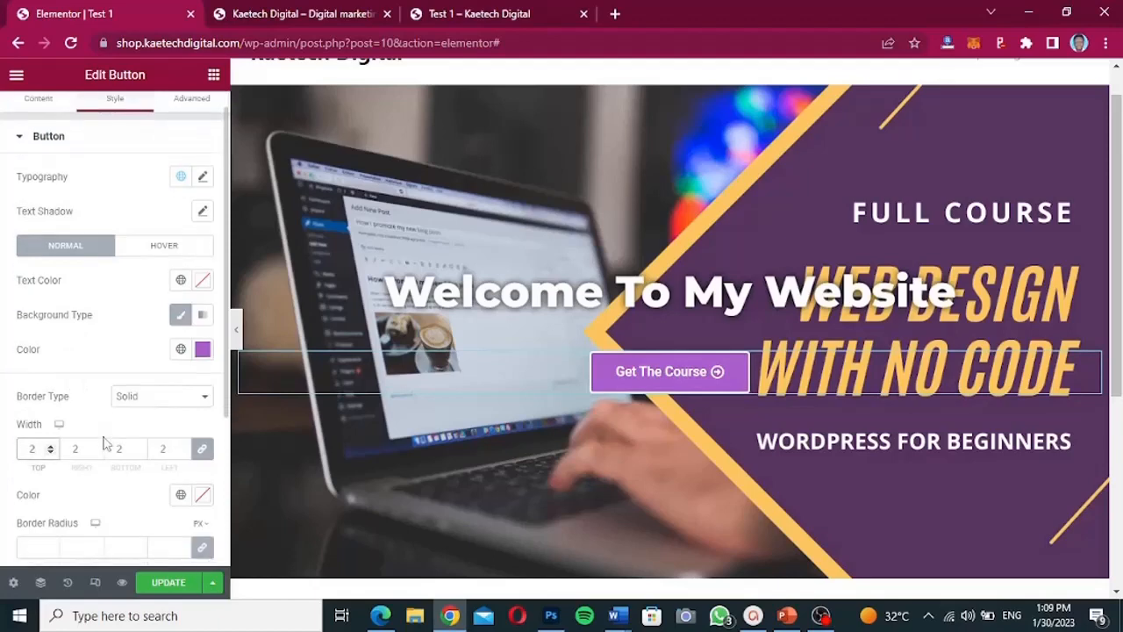
# Color the border yellow #FDC300, increase its width to 3, and save the page.
pyautogui.click(201, 492)
pyautogui.click(141, 411)
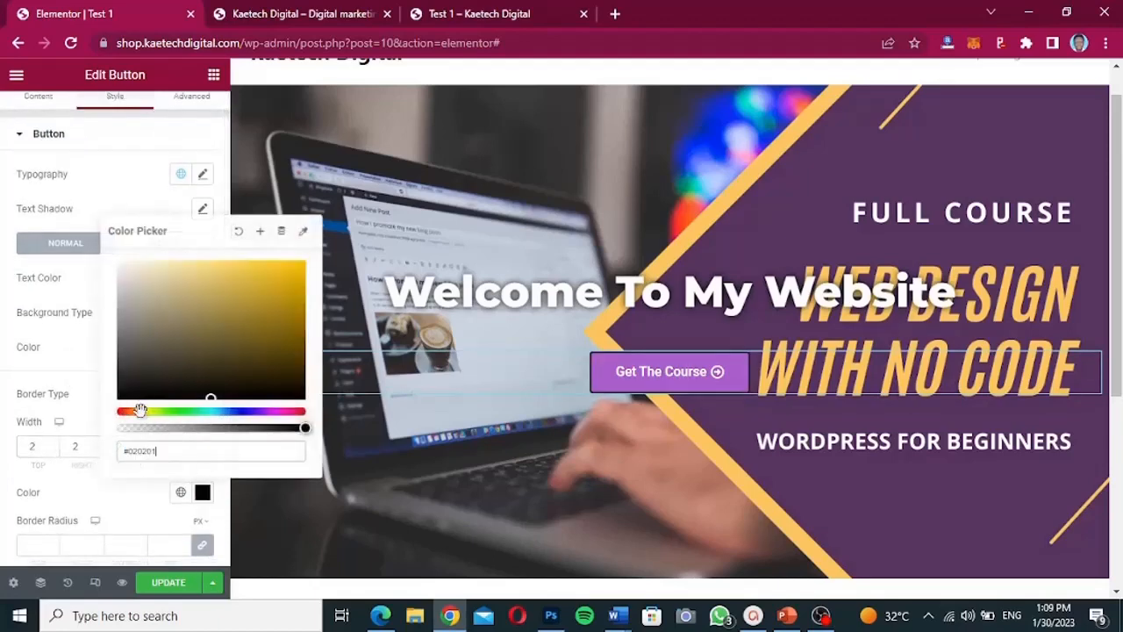
pyautogui.click(301, 267)
pyautogui.click(303, 261)
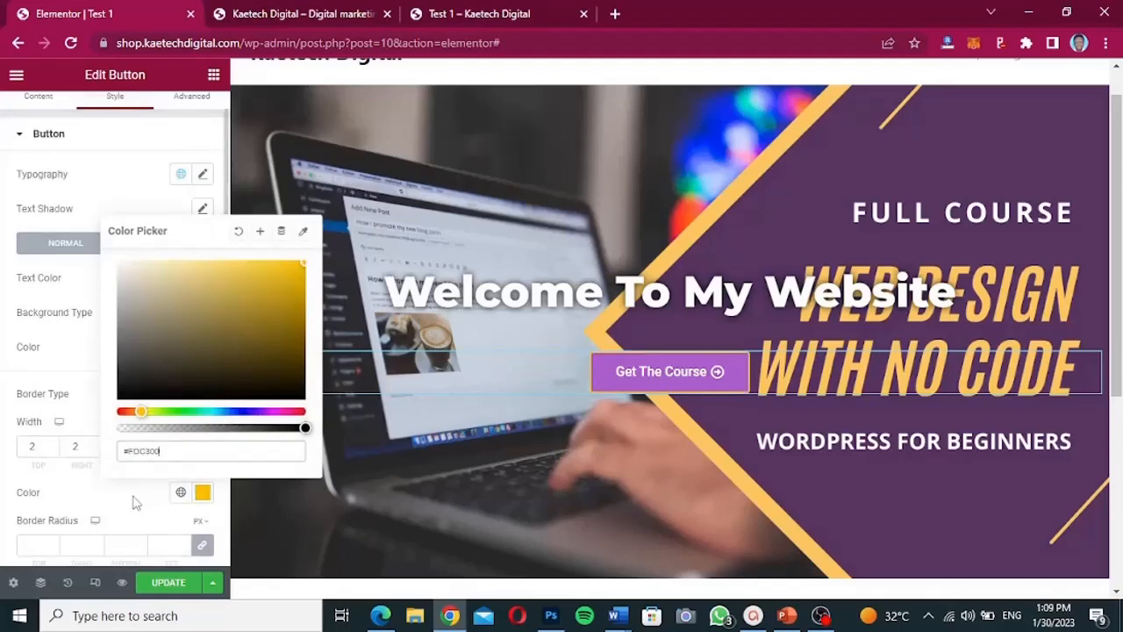
pyautogui.click(135, 502)
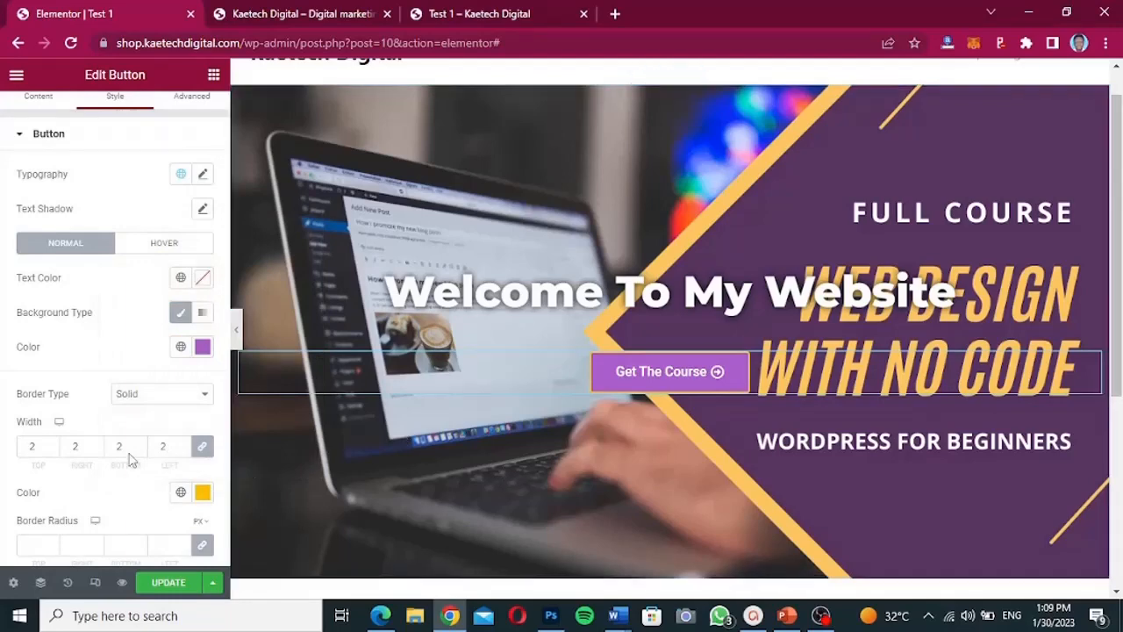
pyautogui.click(50, 444)
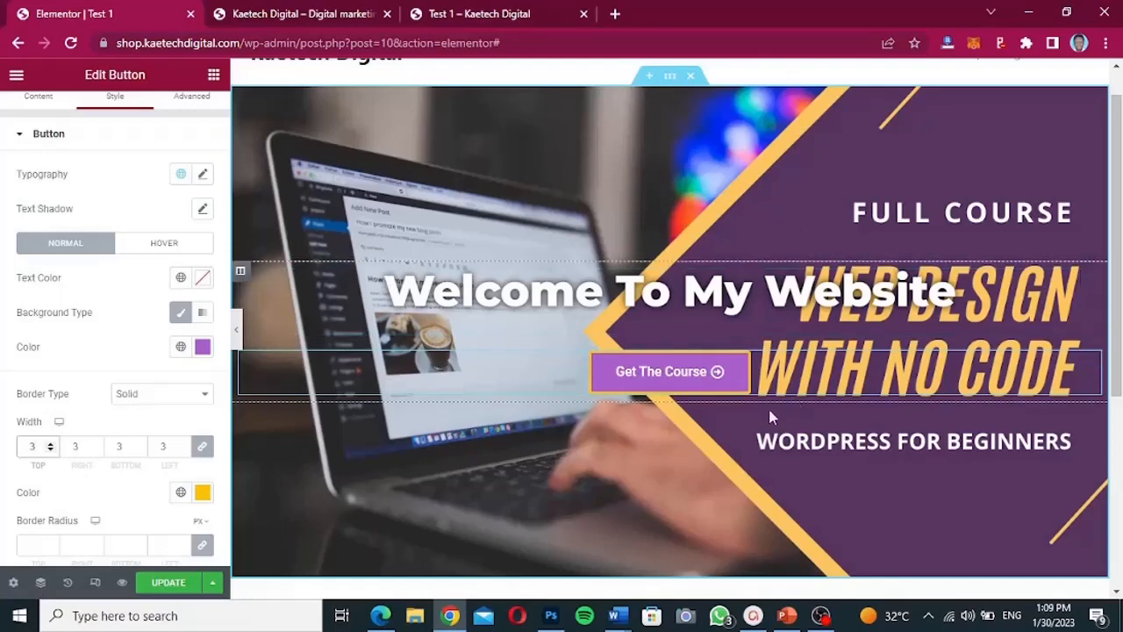
pyautogui.click(168, 584)
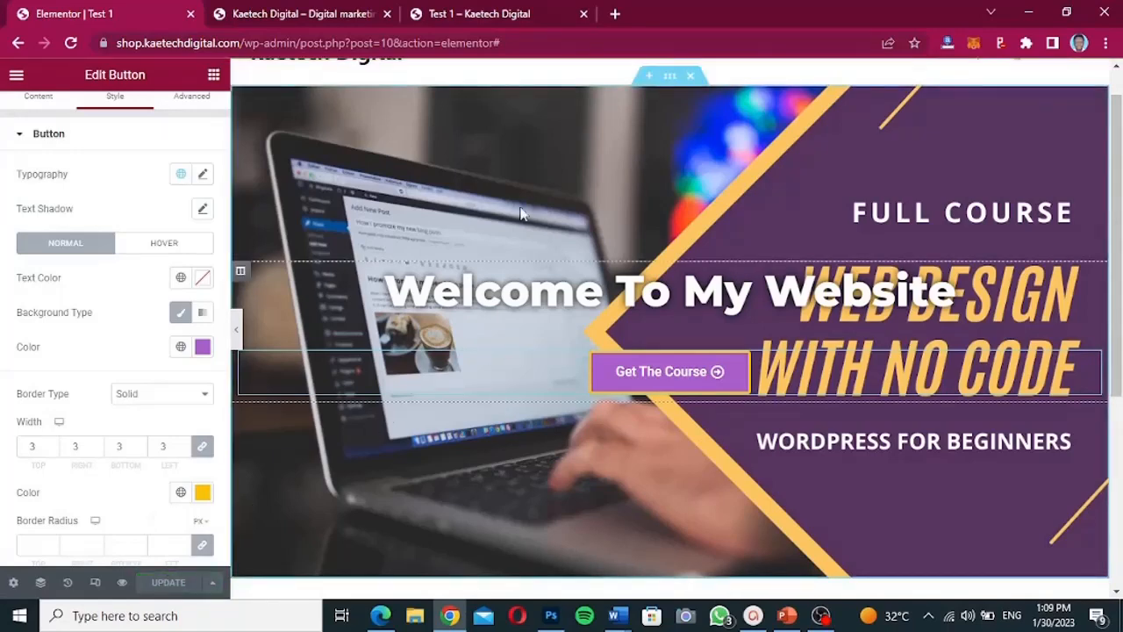
pyautogui.click(492, 14)
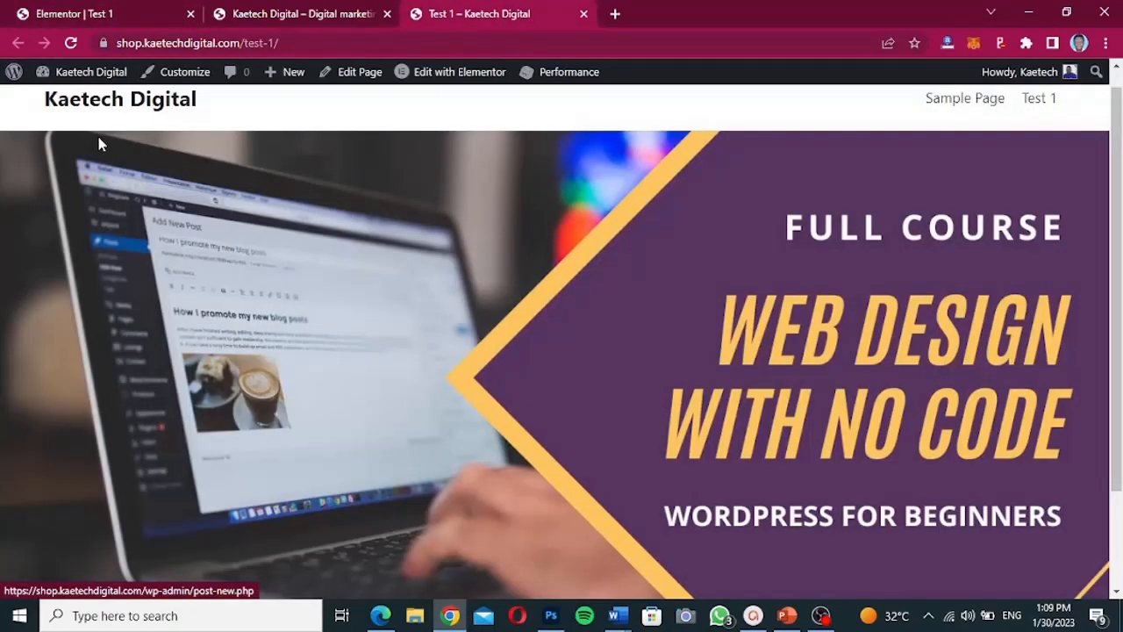
pyautogui.click(103, 85)
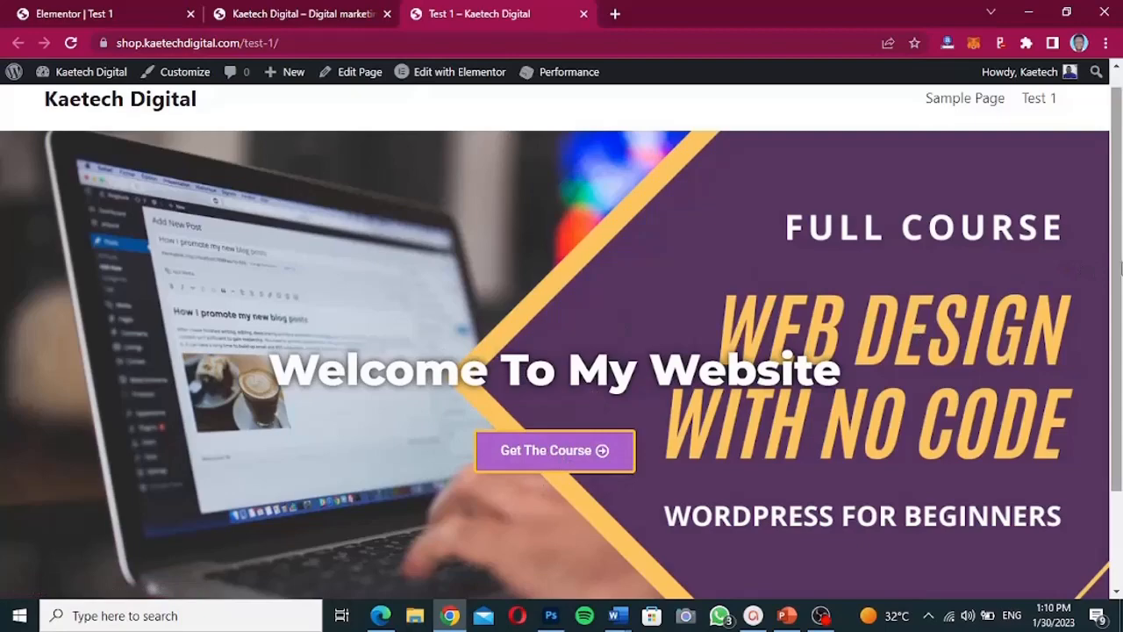
pyautogui.scroll(-3, 1121, 267)
pyautogui.scroll(3, 1116, 254)
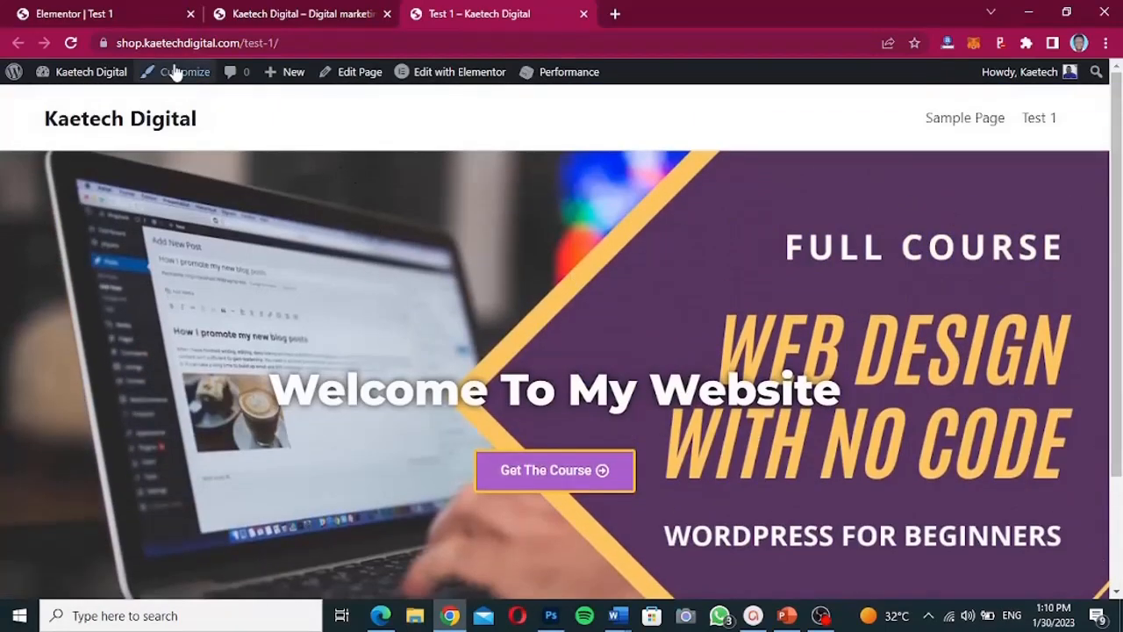
pyautogui.click(119, 17)
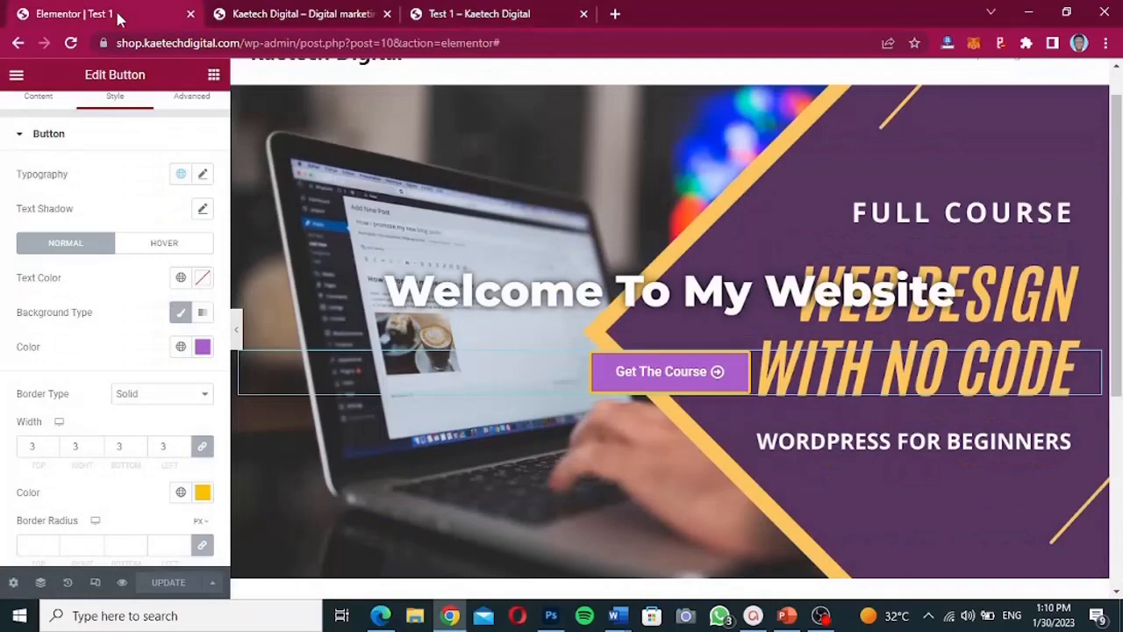
# Scroll the canvas down to the empty 'Drag widget here' section below the hero banner.
pyautogui.scroll(-2, 489, 295)
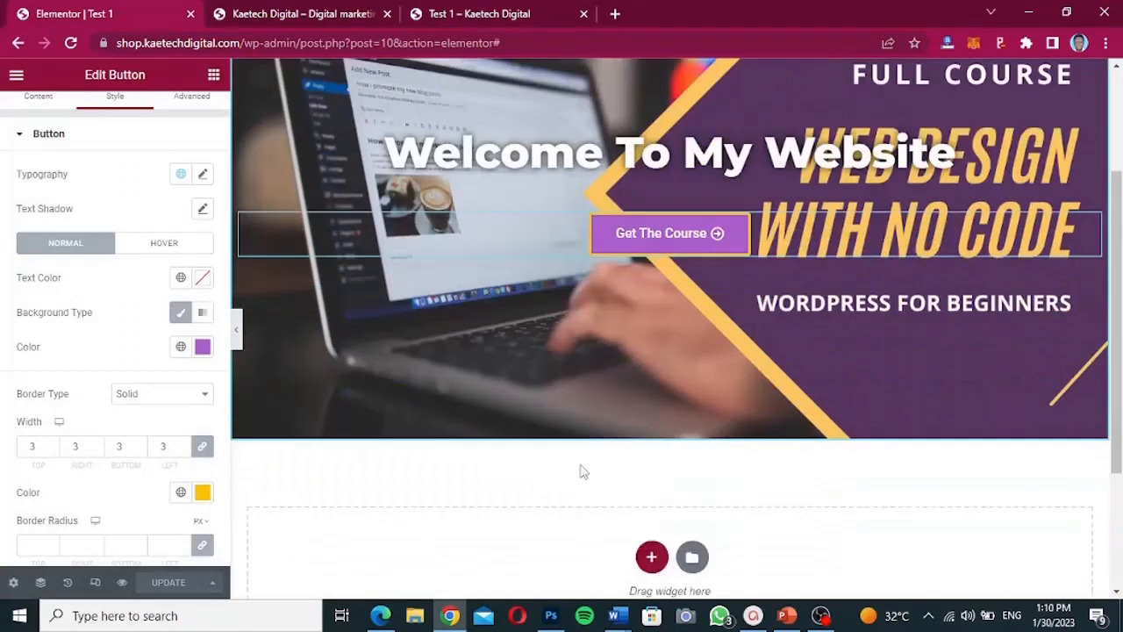
pyautogui.scroll(-3, 579, 471)
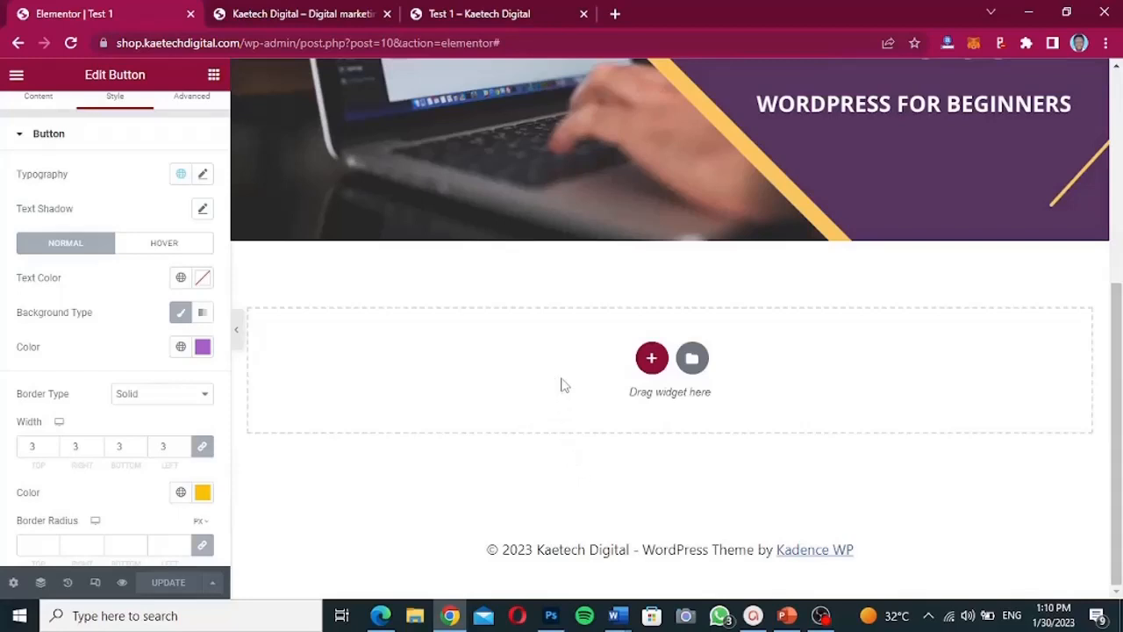
# Open the template library from the empty section and scroll through the ready-made page templates.
pyautogui.click(692, 360)
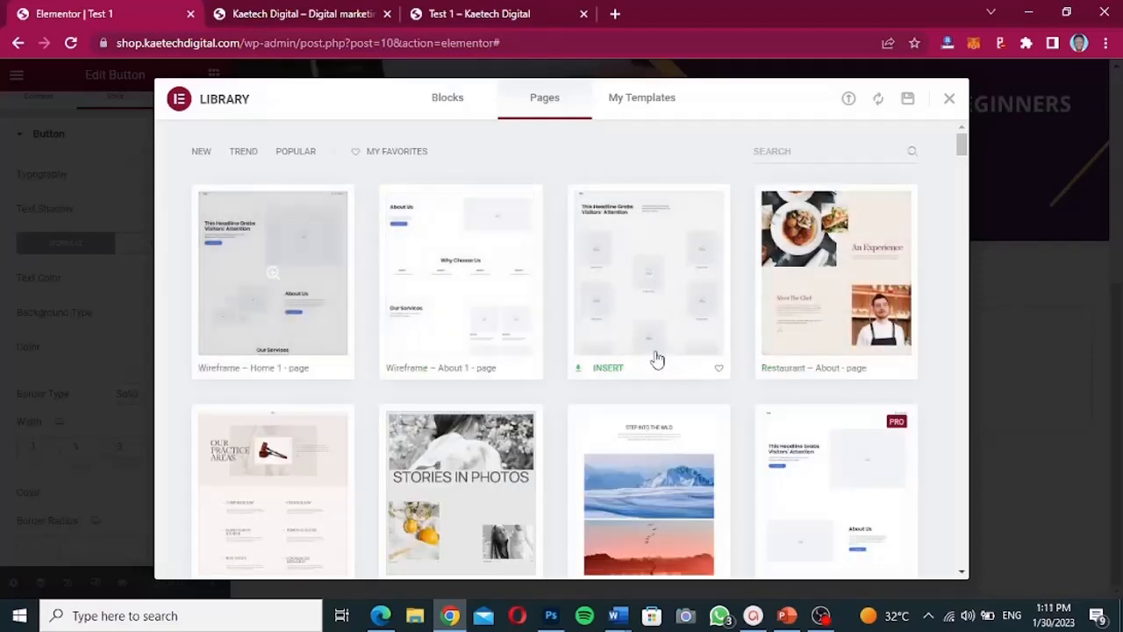
pyautogui.moveTo(961, 149)
pyautogui.mouseDown()
pyautogui.moveTo(961, 175)
pyautogui.moveTo(962, 165)
pyautogui.mouseUp()
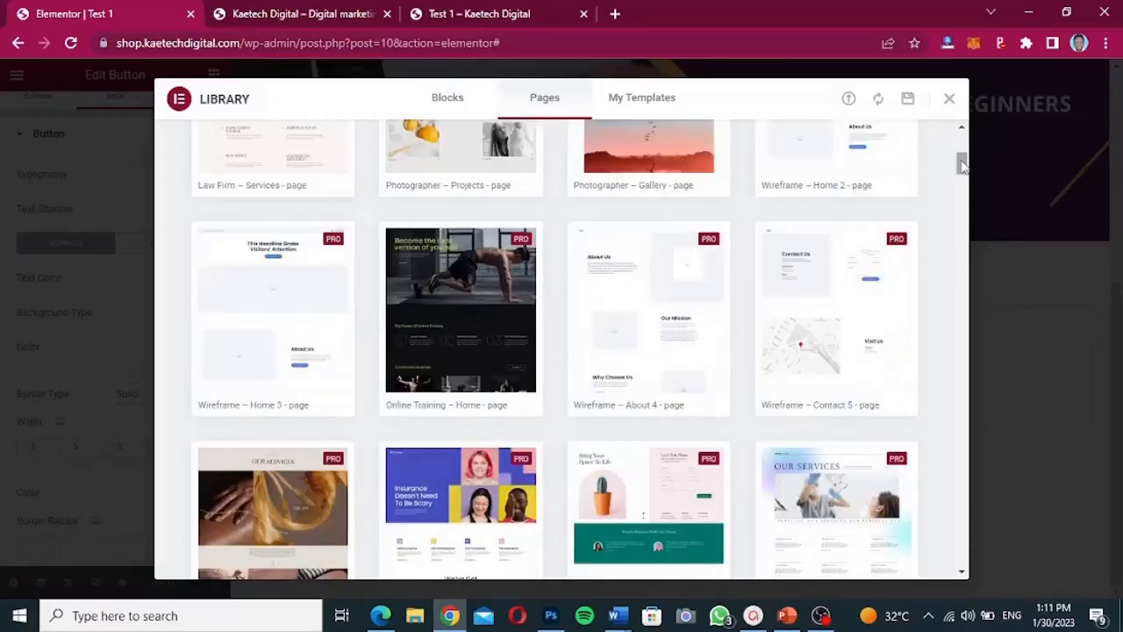
pyautogui.moveTo(962, 167); pyautogui.dragTo(962, 133)
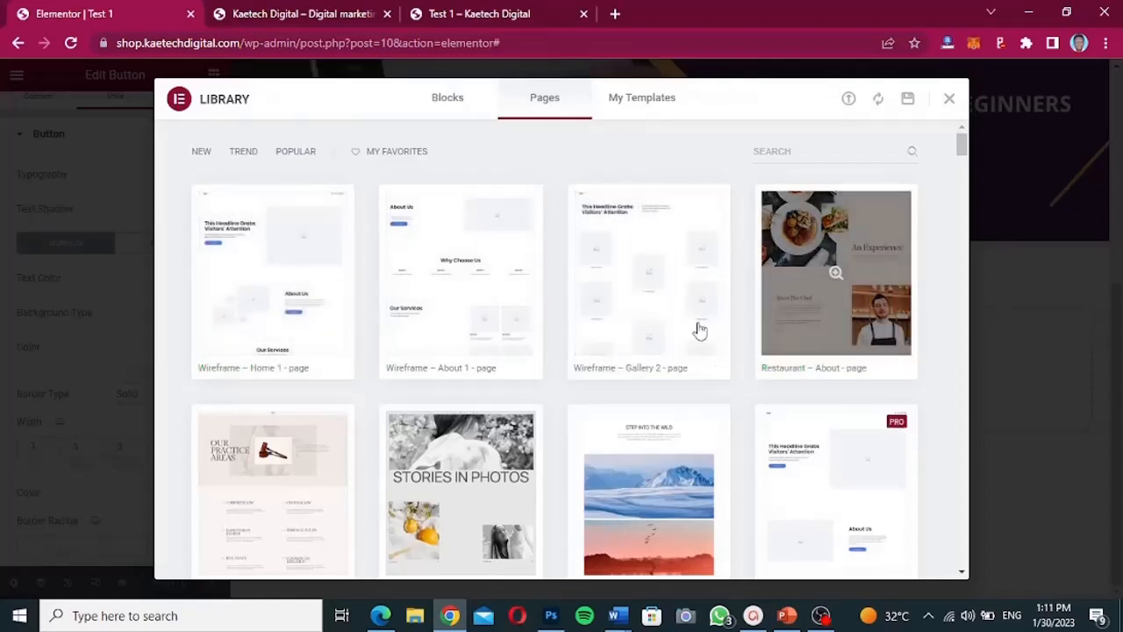
pyautogui.moveTo(699, 330)
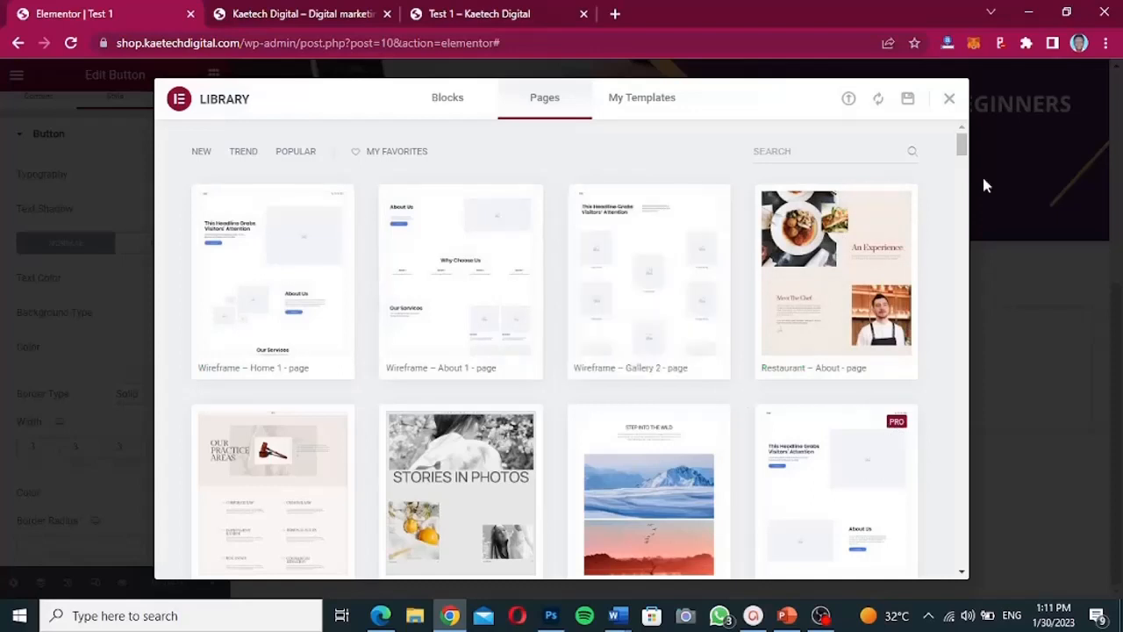
pyautogui.moveTo(962, 145)
pyautogui.mouseDown()
pyautogui.moveTo(963, 167)
pyautogui.moveTo(961, 130)
pyautogui.mouseUp()
# Scroll through the library's Blocks templates, then close the library.
pyautogui.click(447, 99)
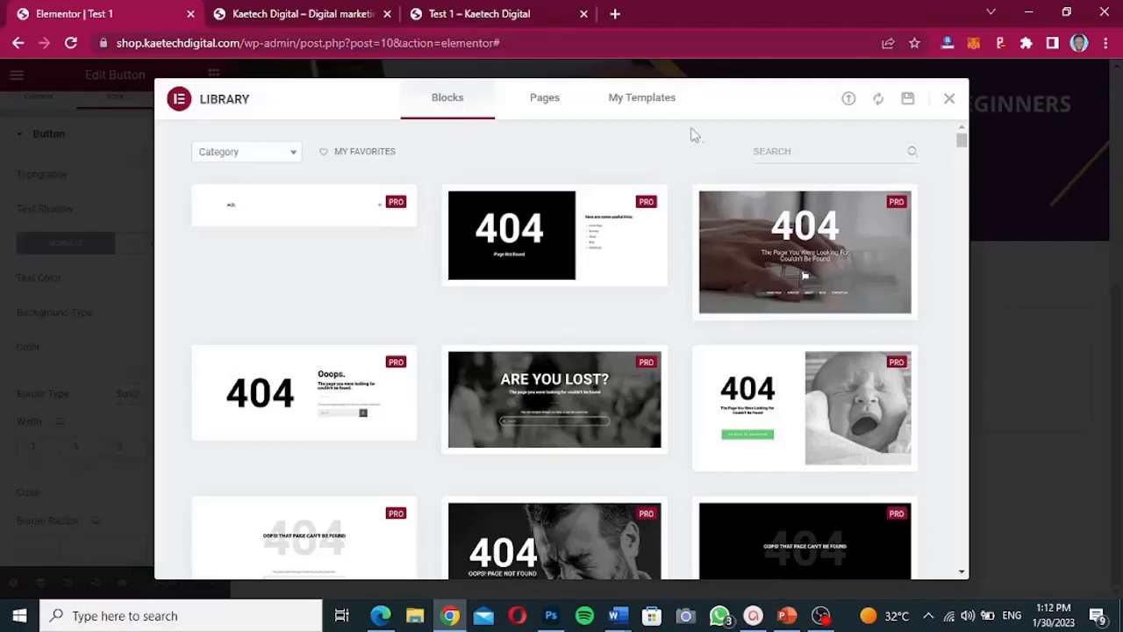
pyautogui.moveTo(962, 141); pyautogui.dragTo(962, 161)
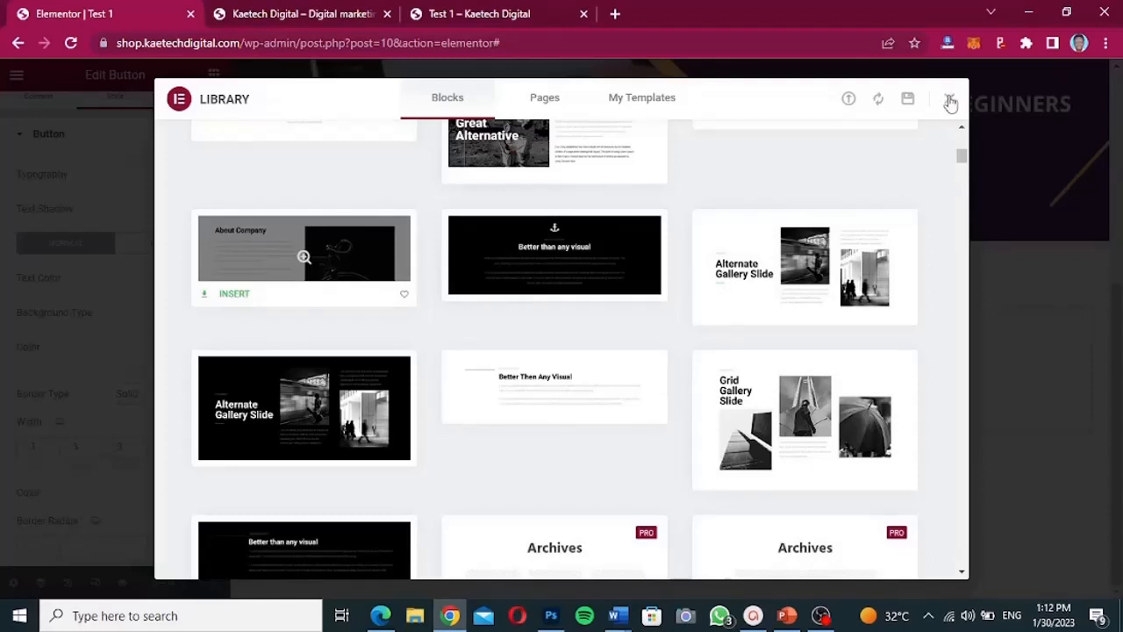
pyautogui.click(1031, 218)
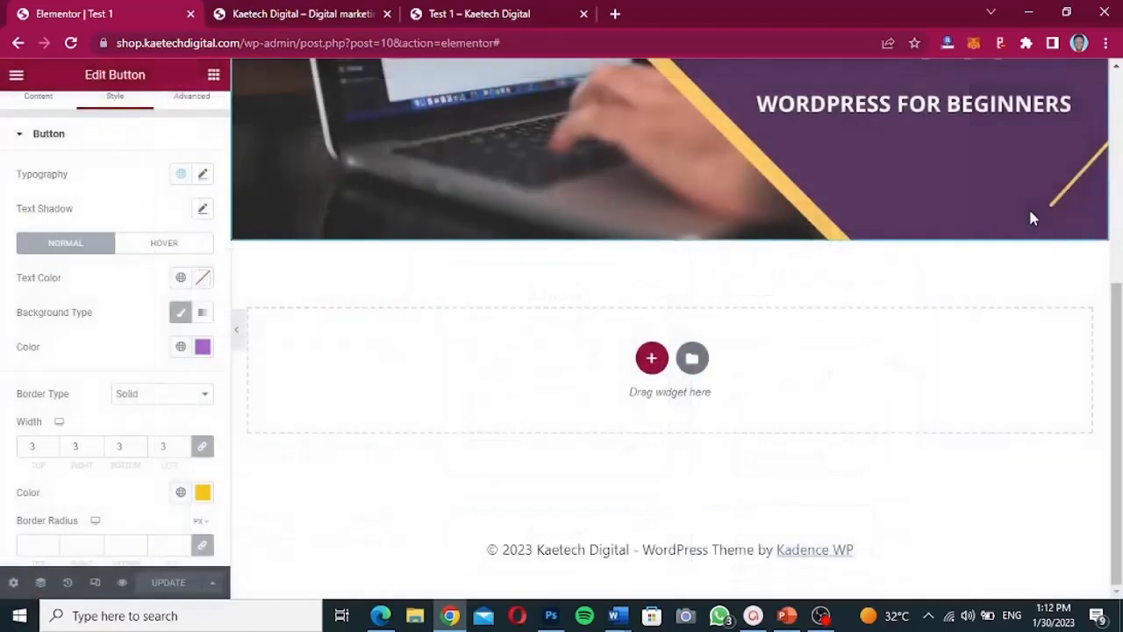
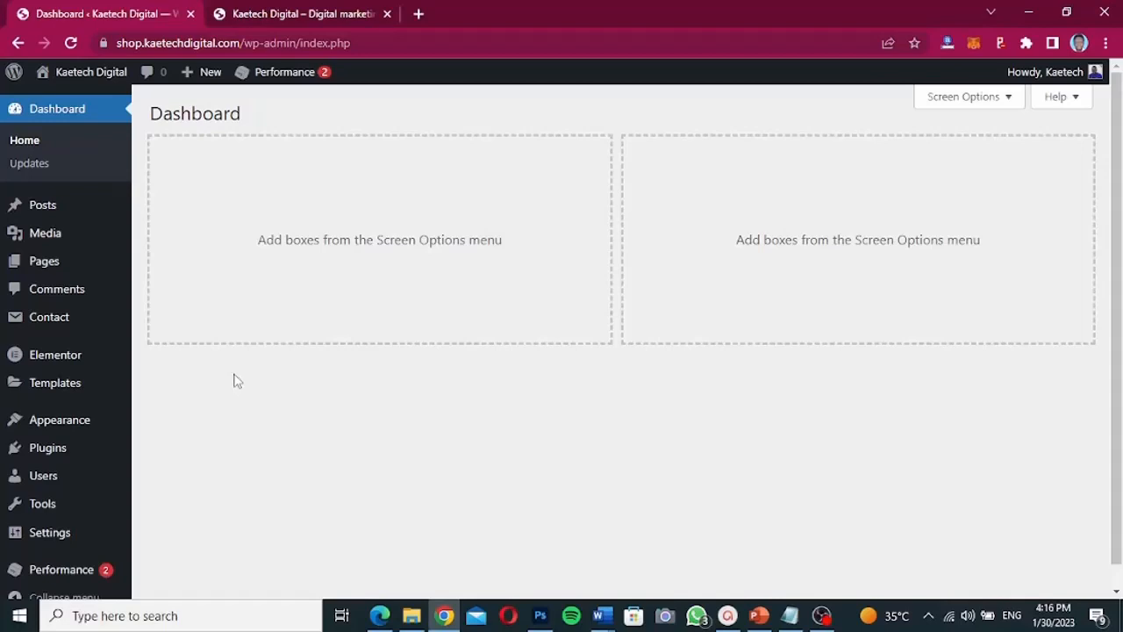
# Open General Settings to view the site title Kaetech Digital and its tagline.
pyautogui.moveTo(36, 539)
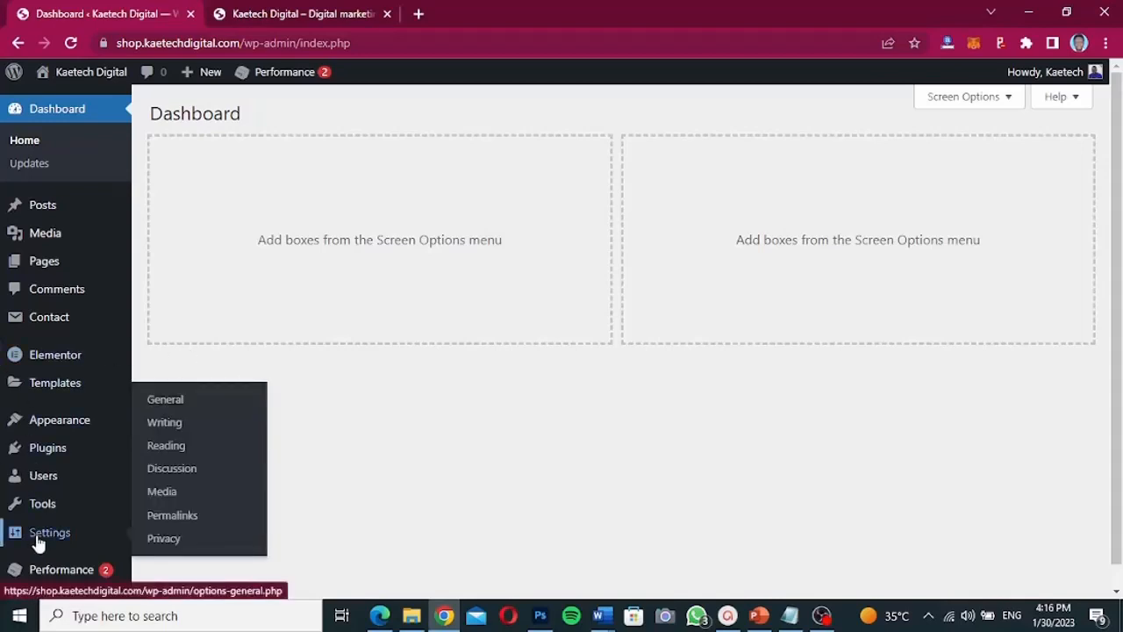
pyautogui.click(168, 409)
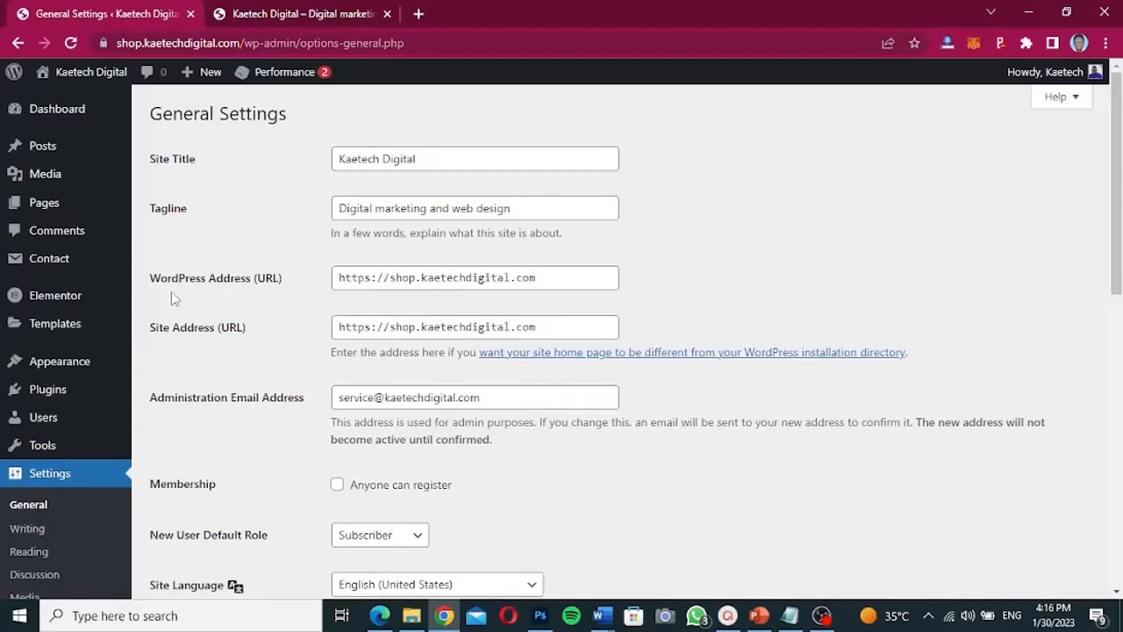
pyautogui.moveTo(12, 209)
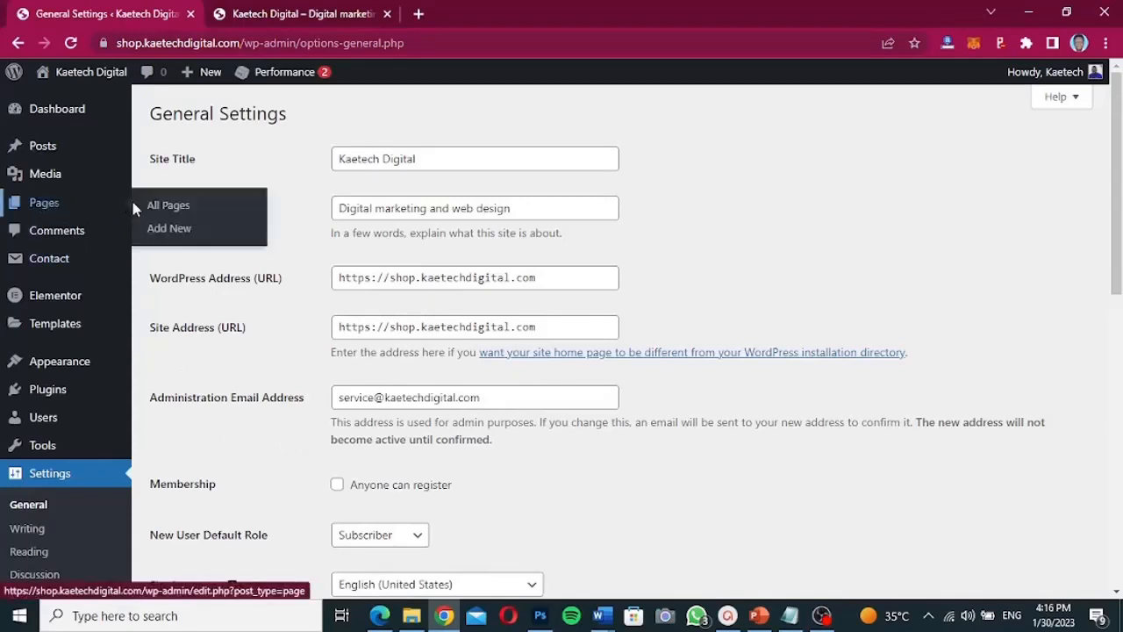
# Publish a new page titled 'Home', then start another blank page.
pyautogui.click(171, 230)
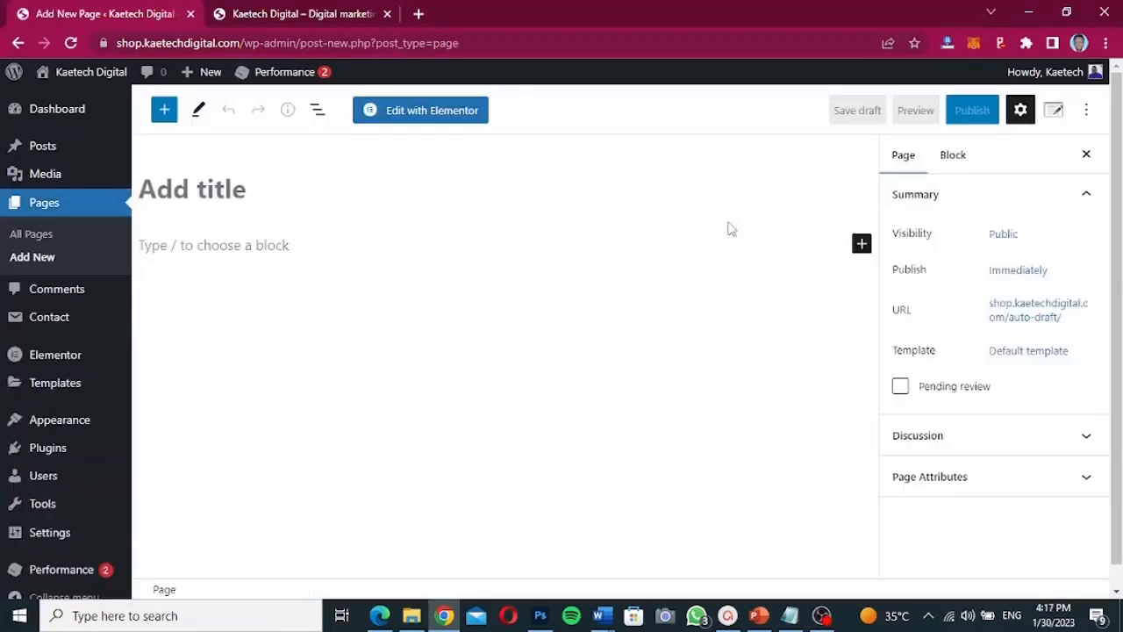
pyautogui.click(241, 191)
pyautogui.write('Home')
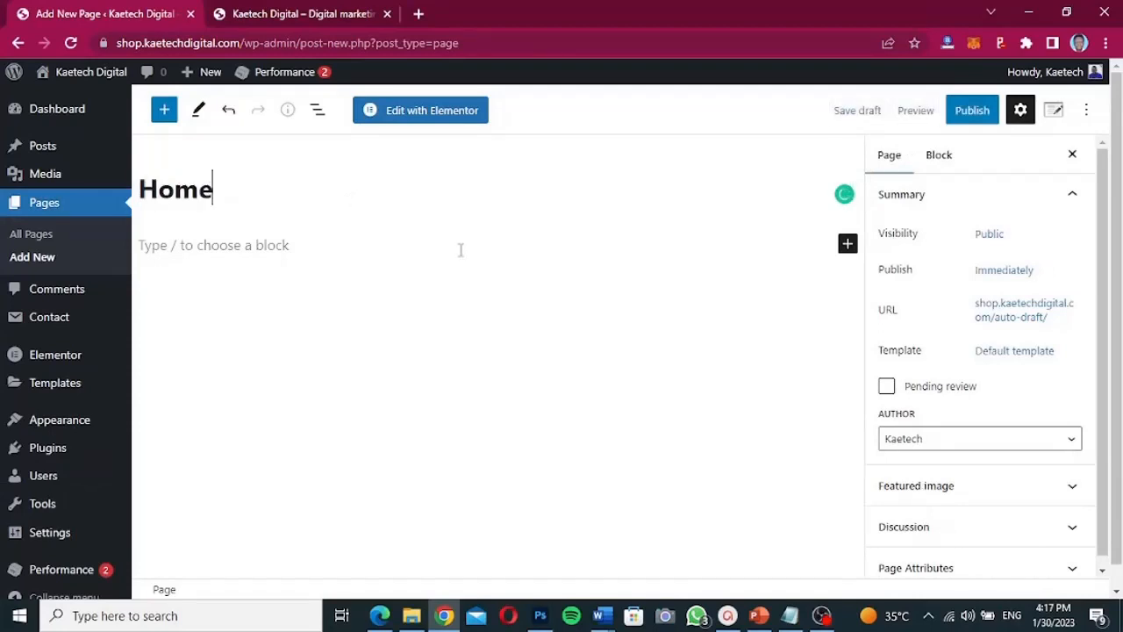
pyautogui.click(970, 110)
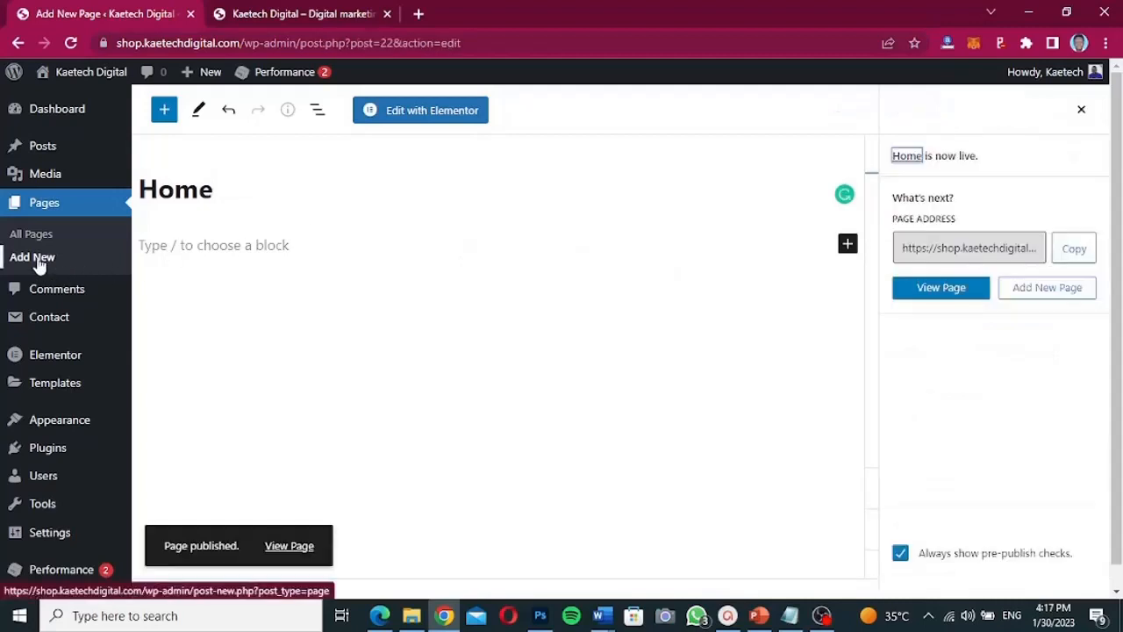
pyautogui.click(32, 258)
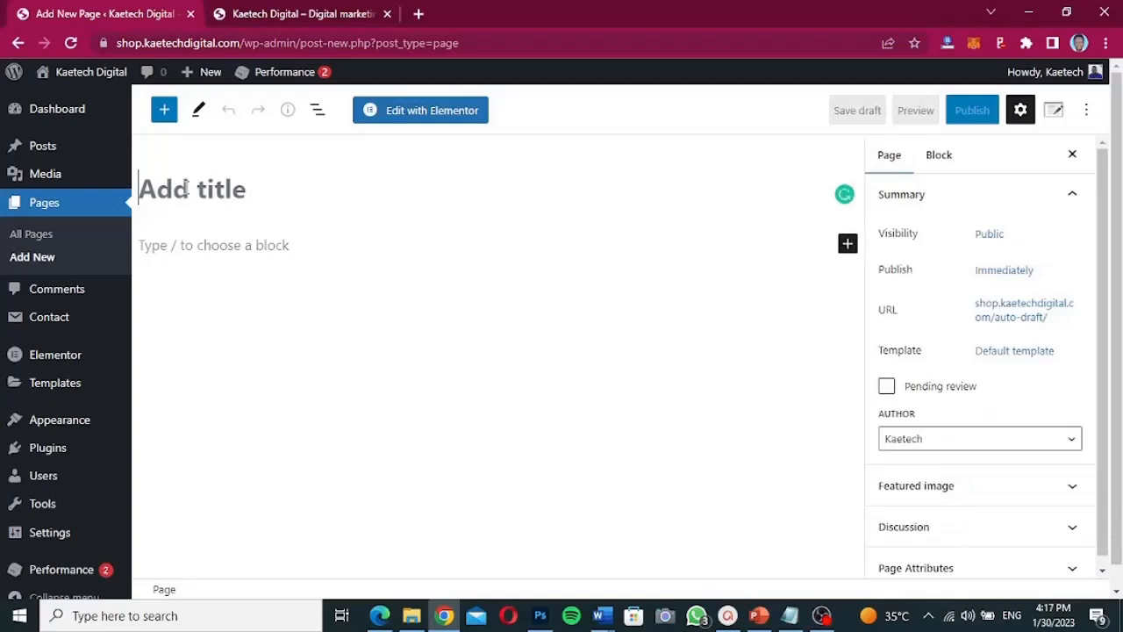
# Publish a page titled 'About' and start another blank new page.
pyautogui.click(186, 189)
pyautogui.write('About')
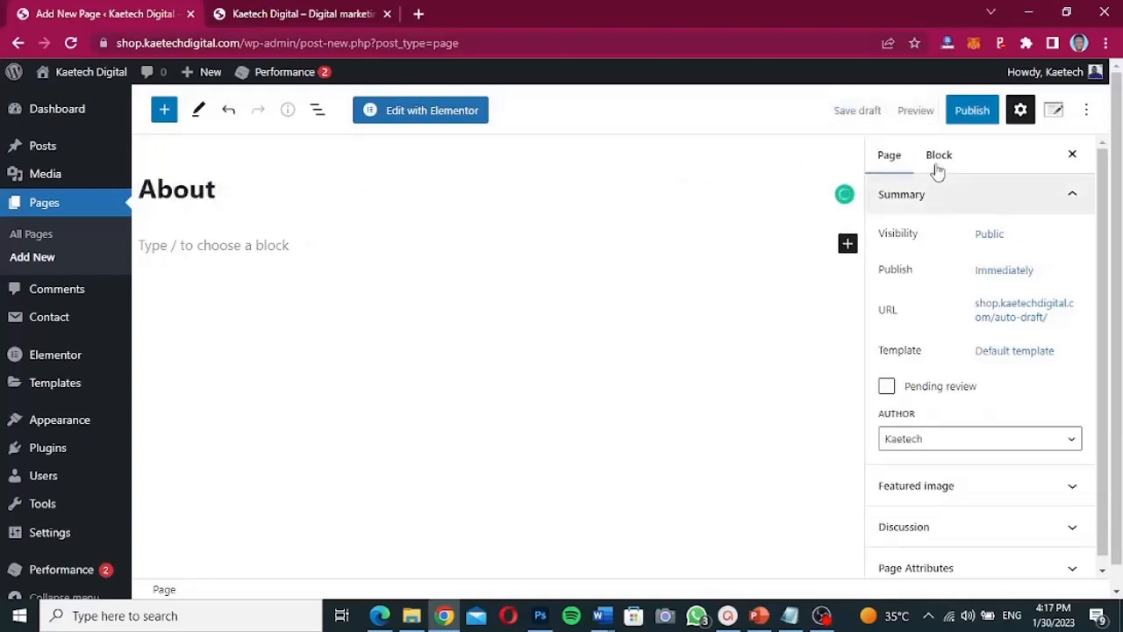
pyautogui.click(972, 112)
pyautogui.click(974, 110)
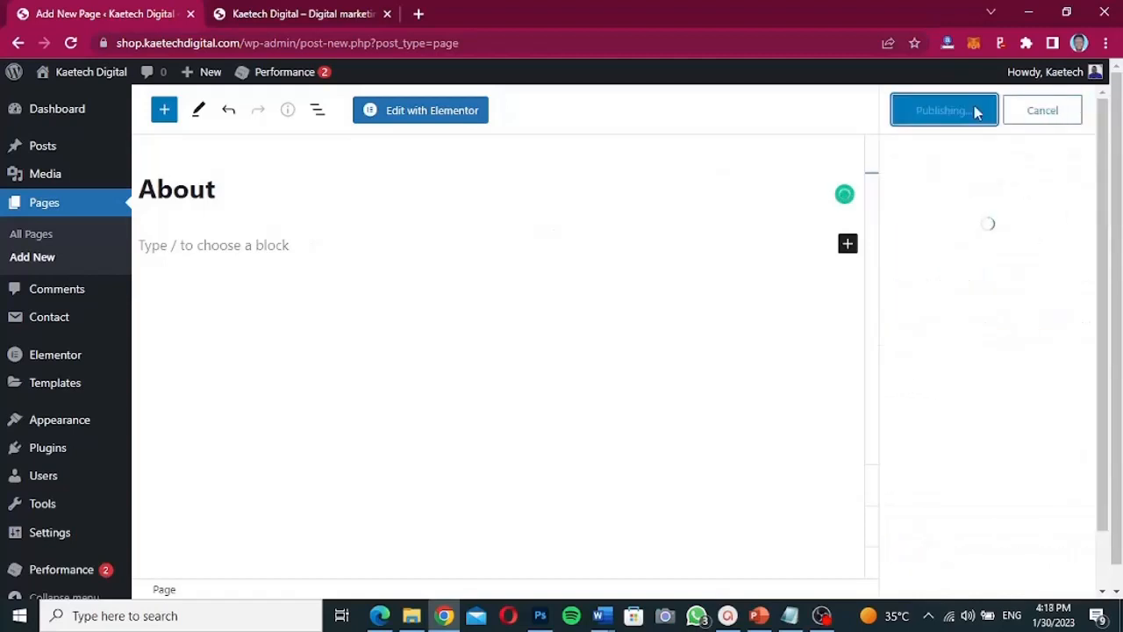
pyautogui.click(32, 264)
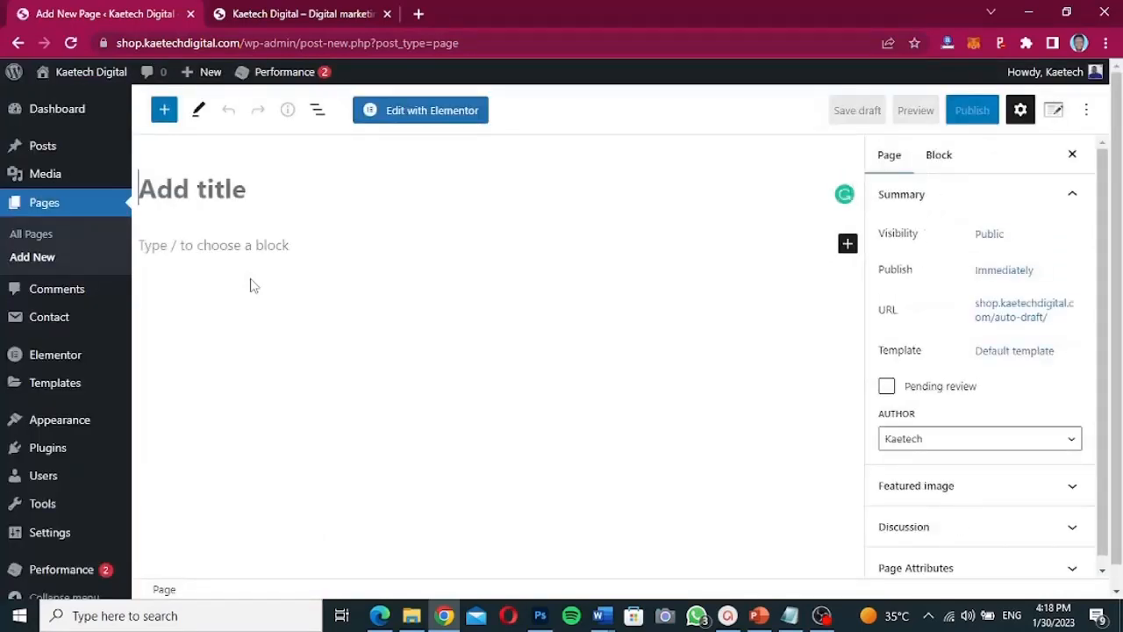
# Publish a page titled 'Services' and start another blank page.
pyautogui.write('Serv')
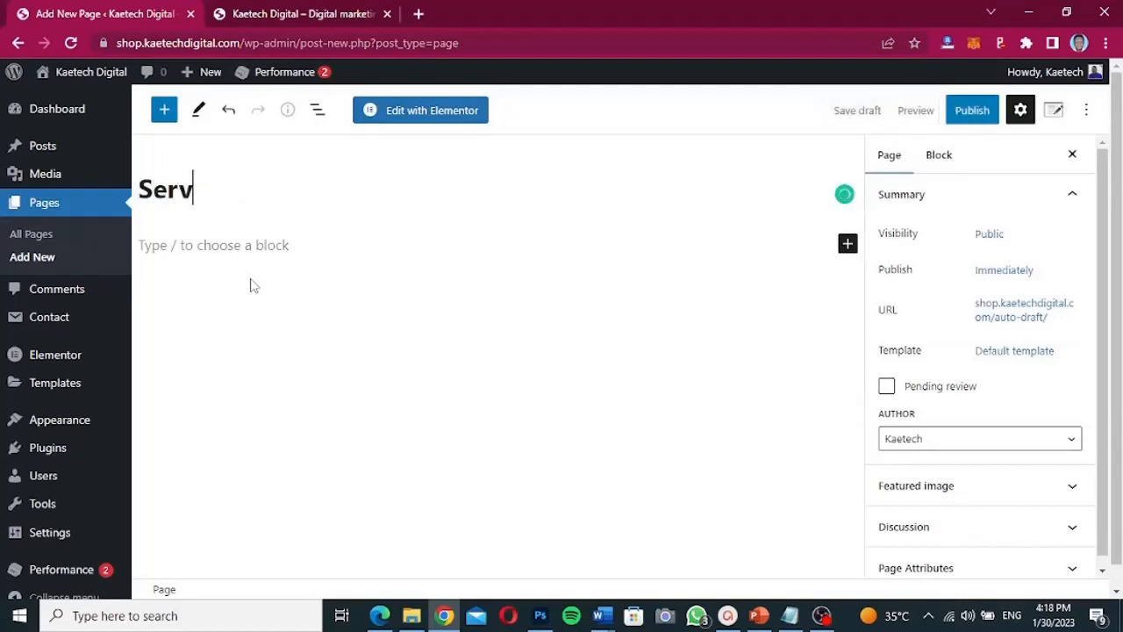
pyautogui.write('ice')
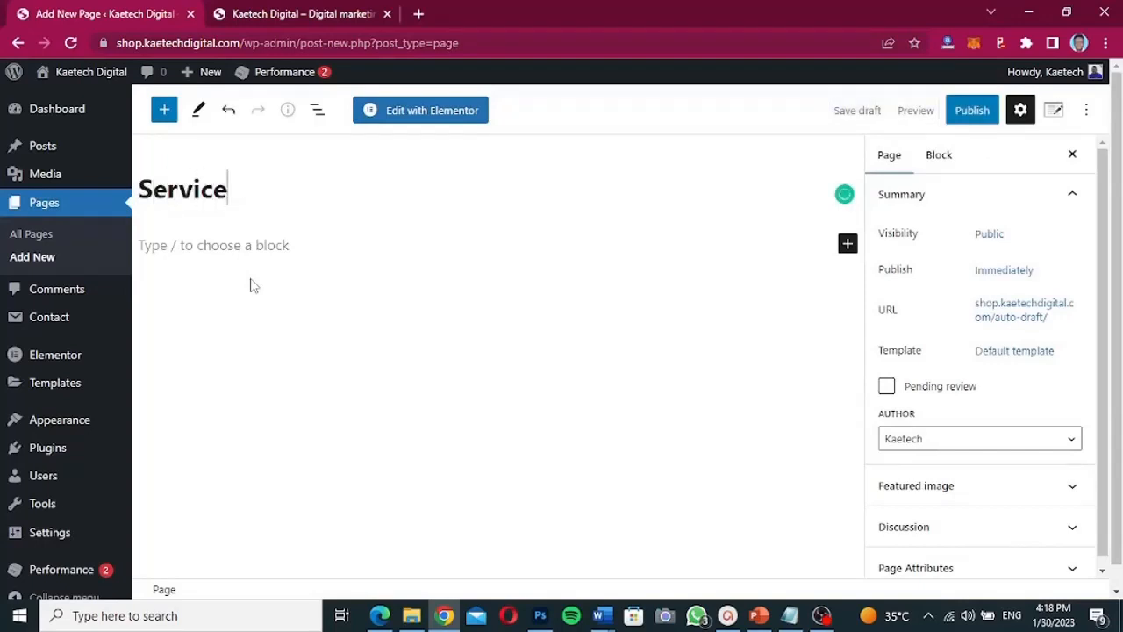
pyautogui.write('s')
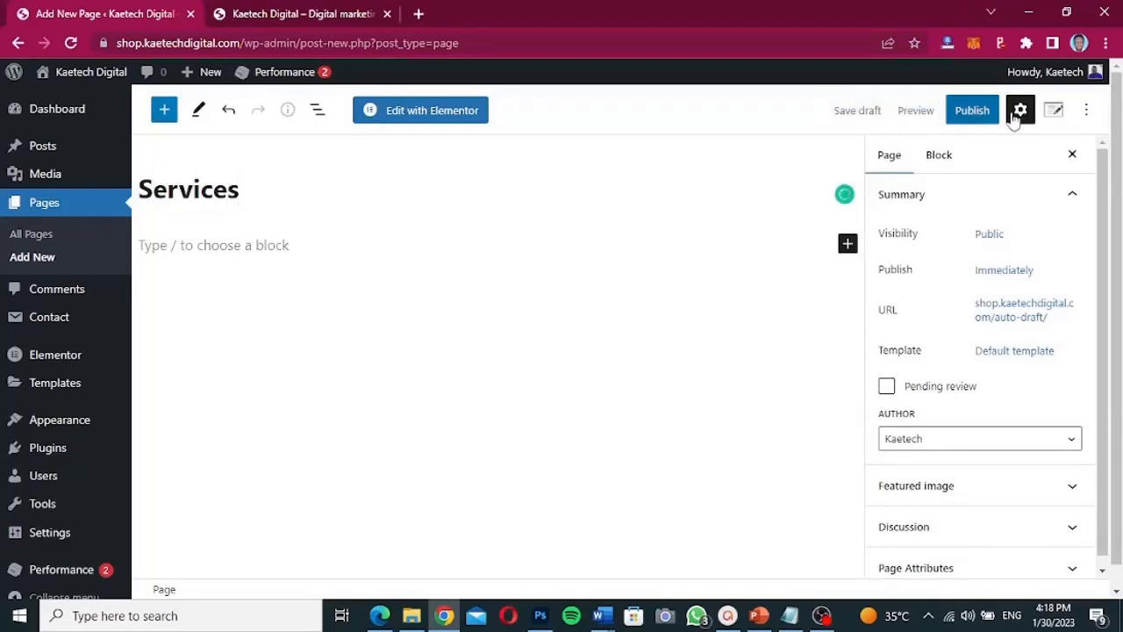
pyautogui.click(969, 111)
pyautogui.click(957, 111)
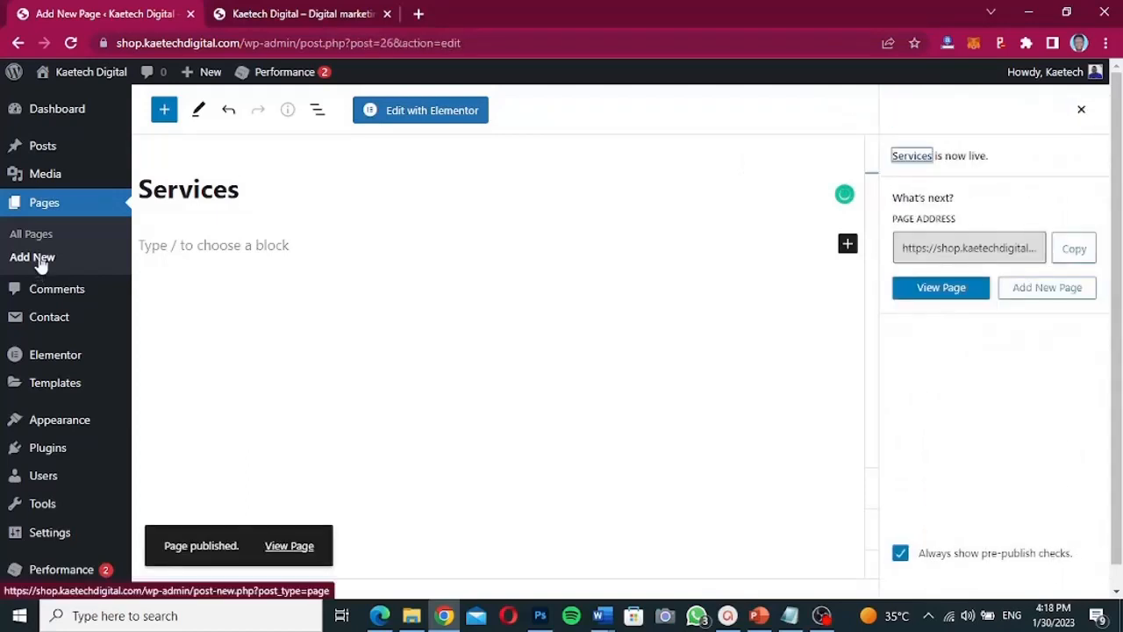
pyautogui.click(35, 261)
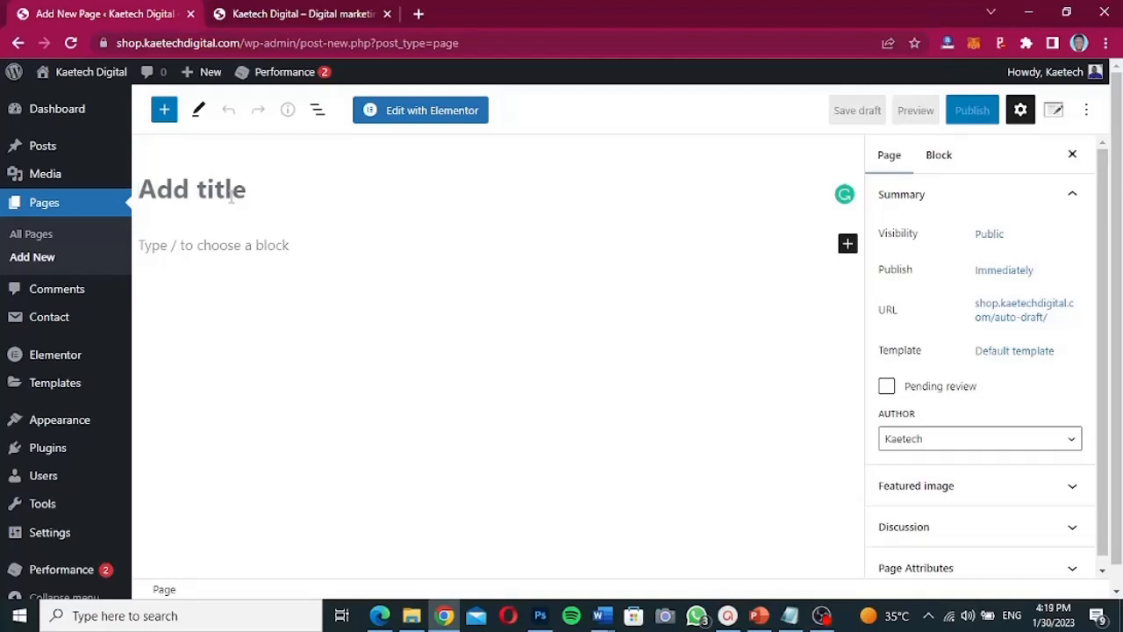
# Publish a page titled 'Contact' and view the list of all pages.
pyautogui.write('Contact')
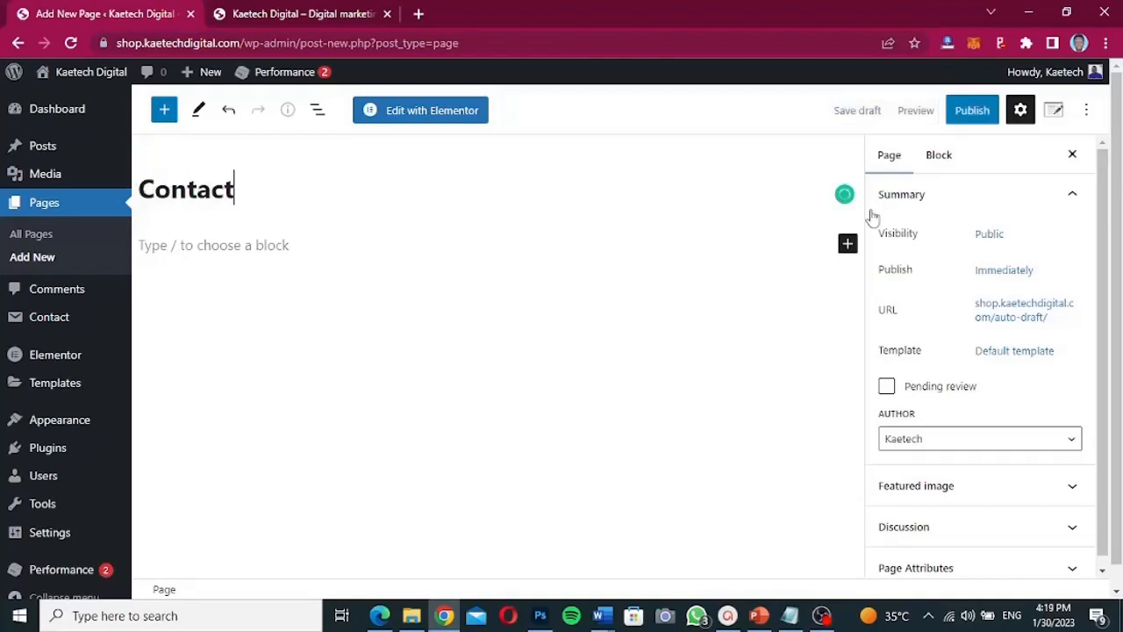
pyautogui.click(971, 112)
pyautogui.click(972, 112)
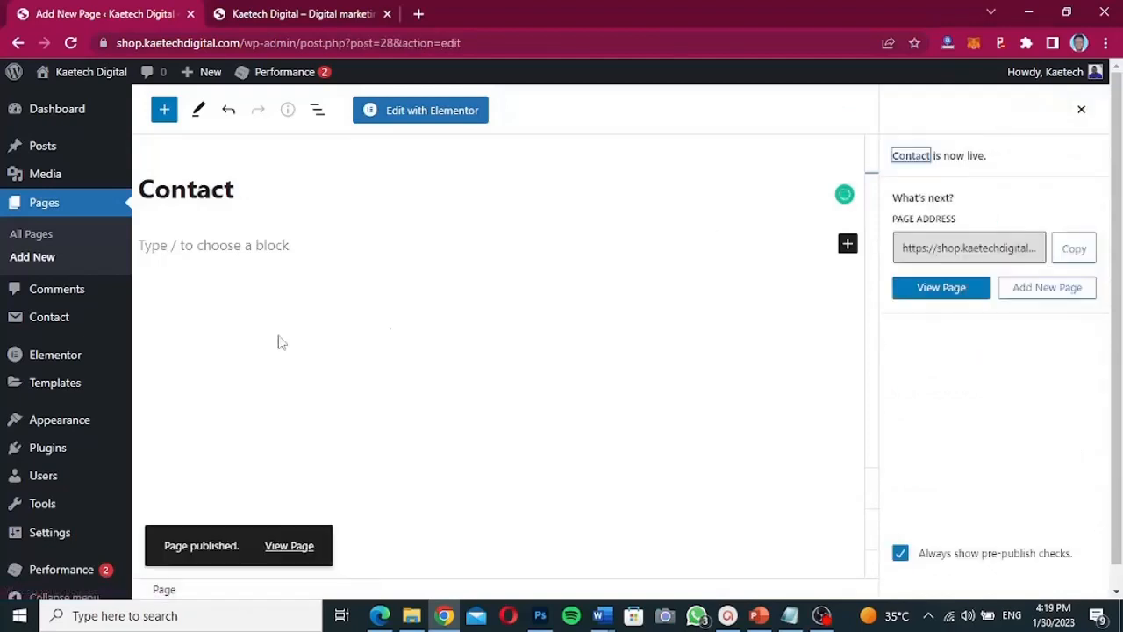
pyautogui.click(31, 235)
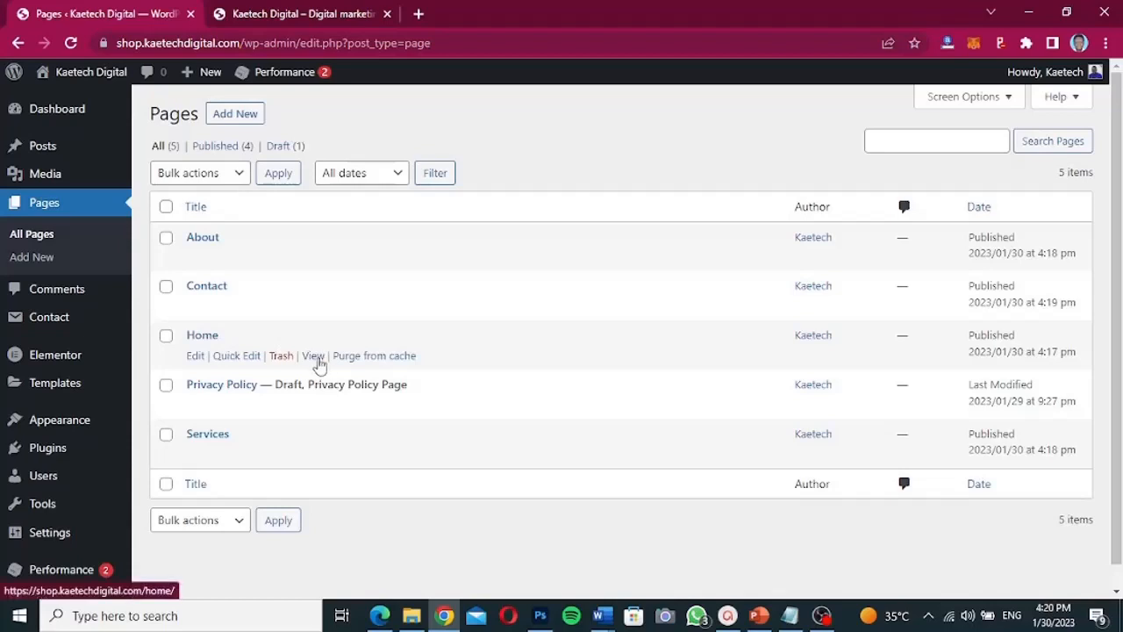
# Open the live Home page in a new browser tab, then return to the Pages list.
pyautogui.rightClick(317, 361)
pyautogui.click(372, 373)
pyautogui.hotkey('ctrl', 'Tab')
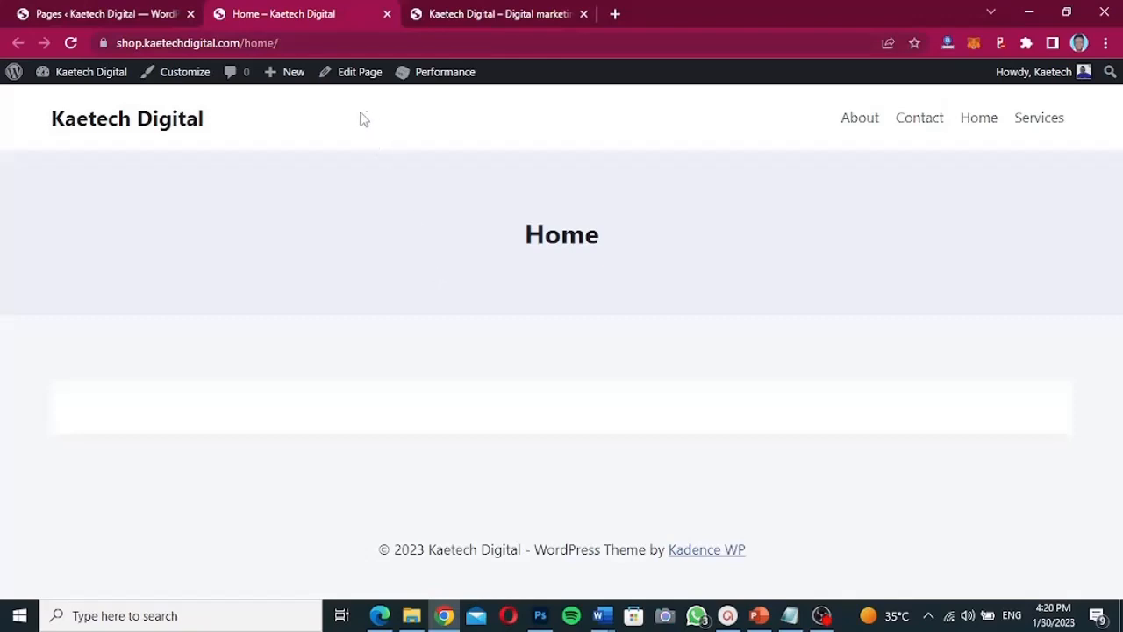
pyautogui.click(114, 14)
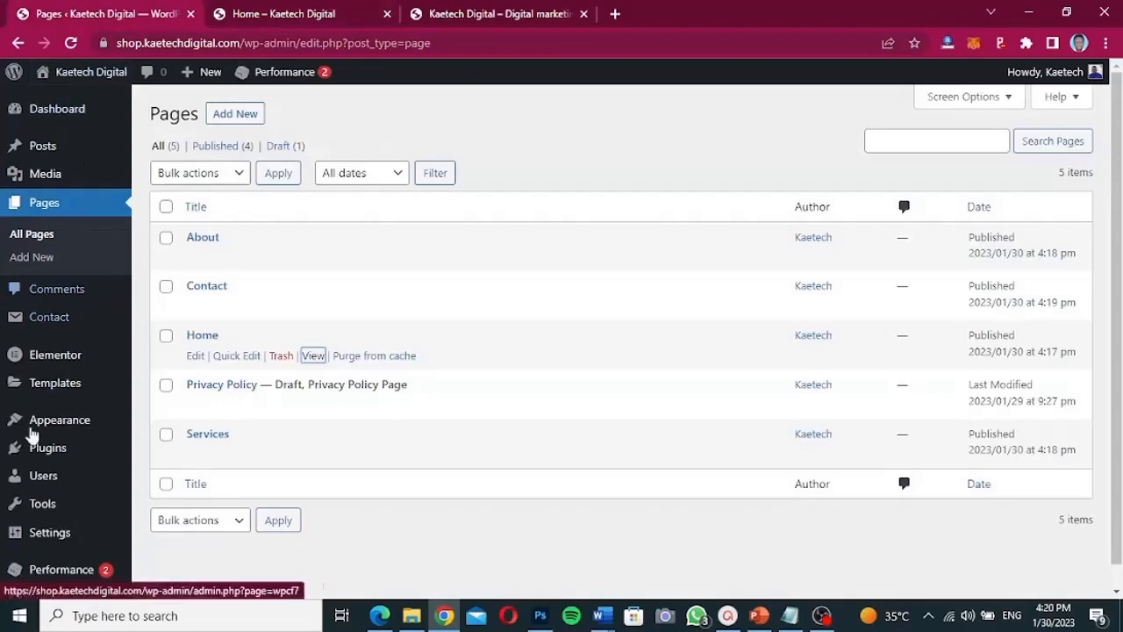
pyautogui.moveTo(44, 537)
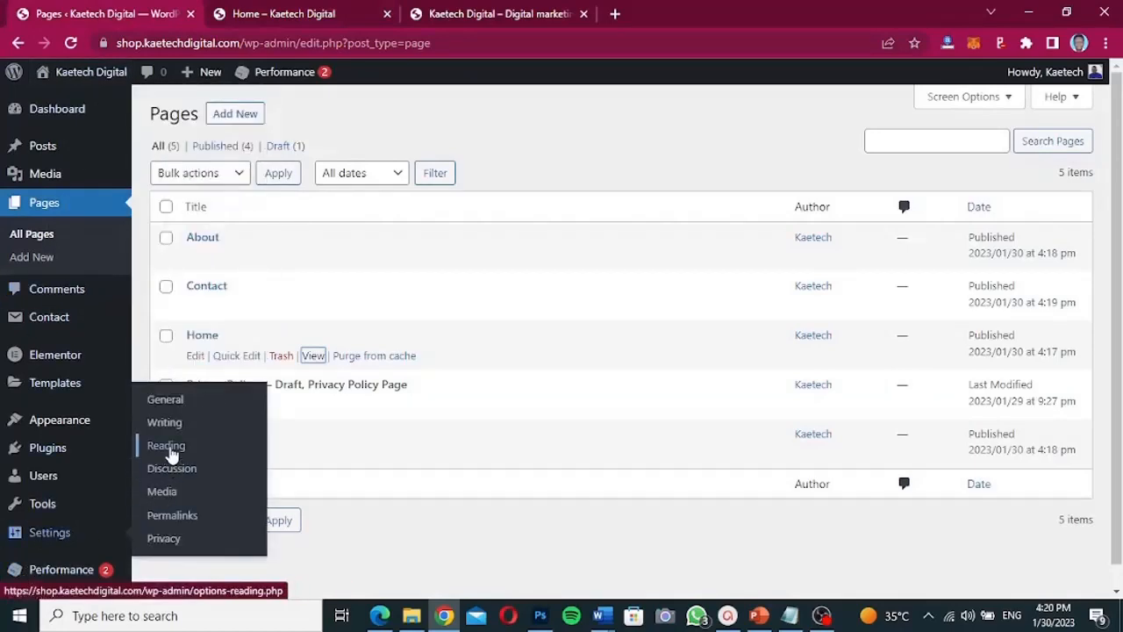
# In Reading settings, make the static page 'Home' the homepage and save the change.
pyautogui.click(170, 449)
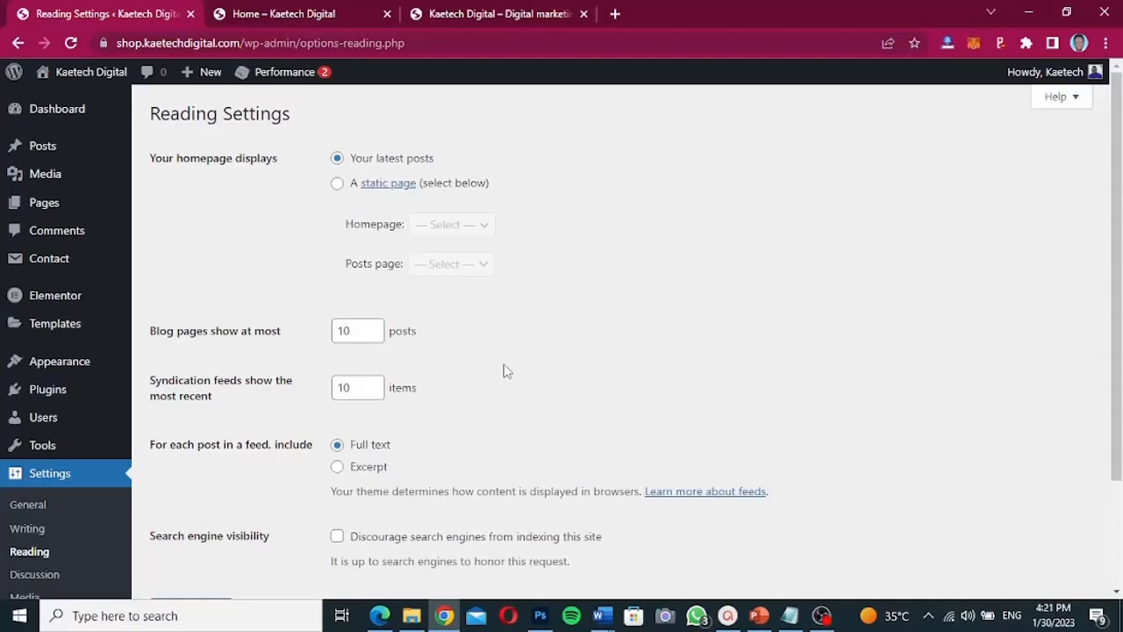
pyautogui.click(337, 184)
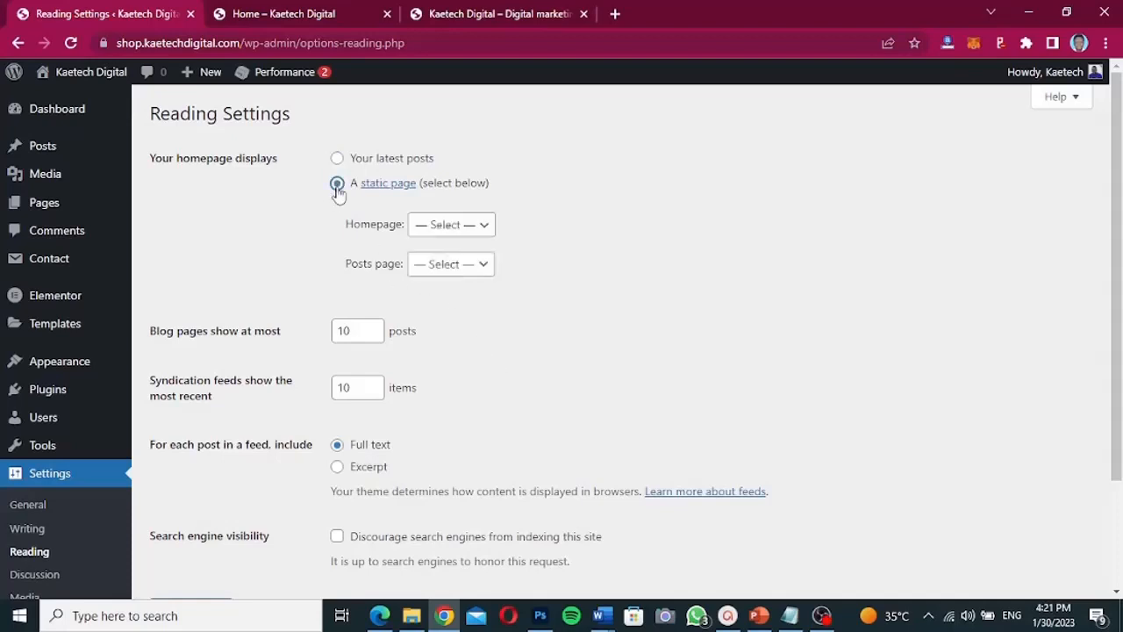
pyautogui.click(457, 226)
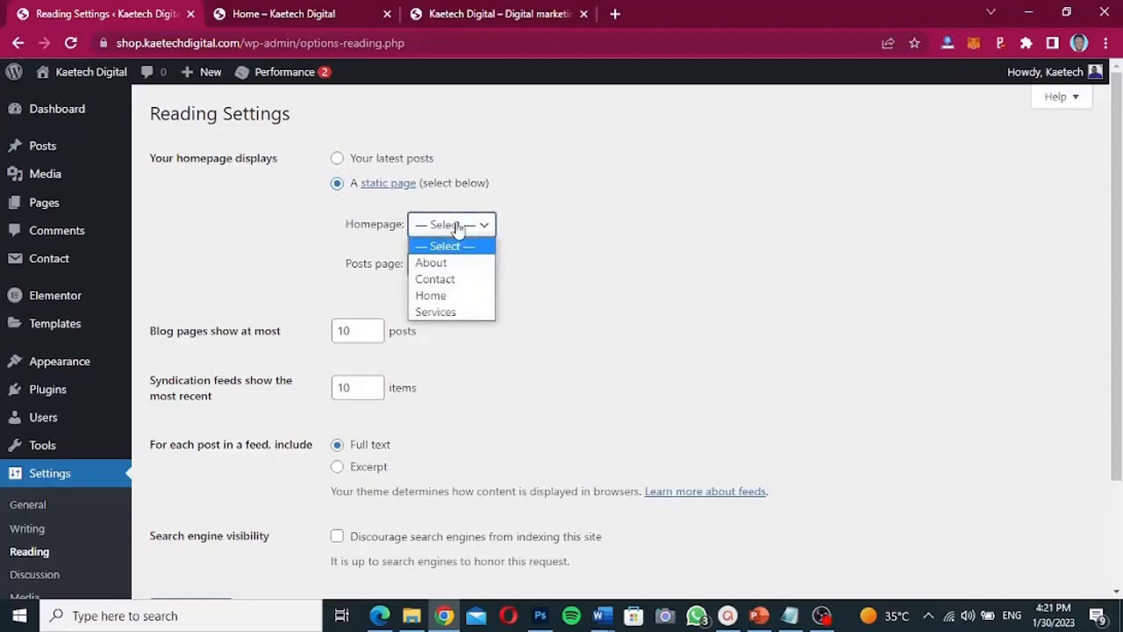
pyautogui.click(438, 301)
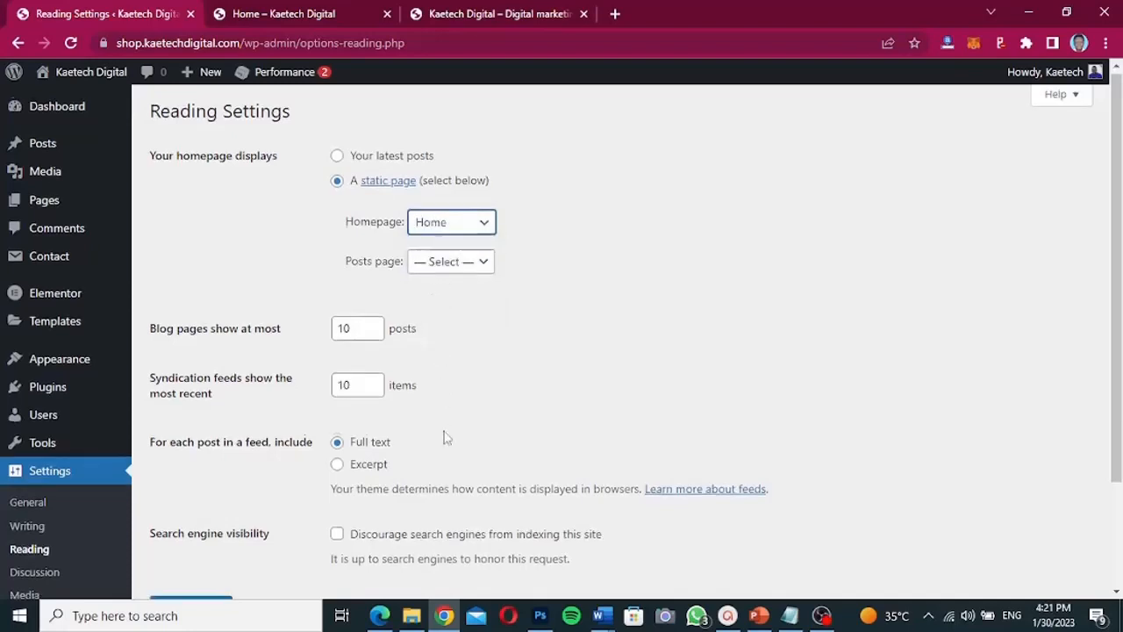
pyautogui.scroll(-3, 445, 436)
pyautogui.click(195, 474)
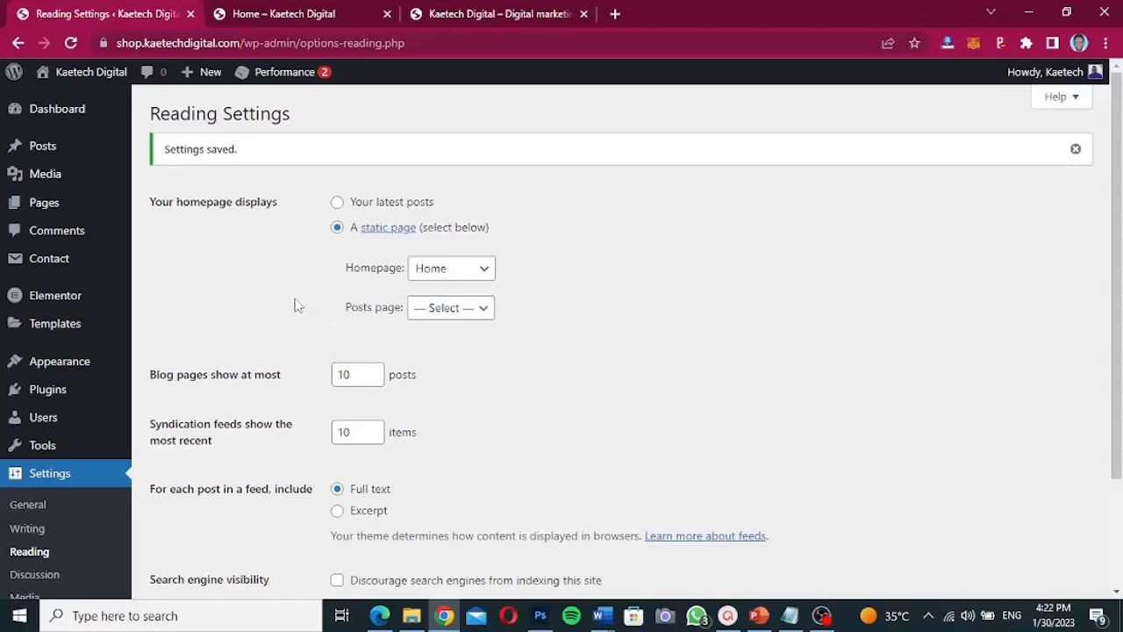
pyautogui.click(321, 12)
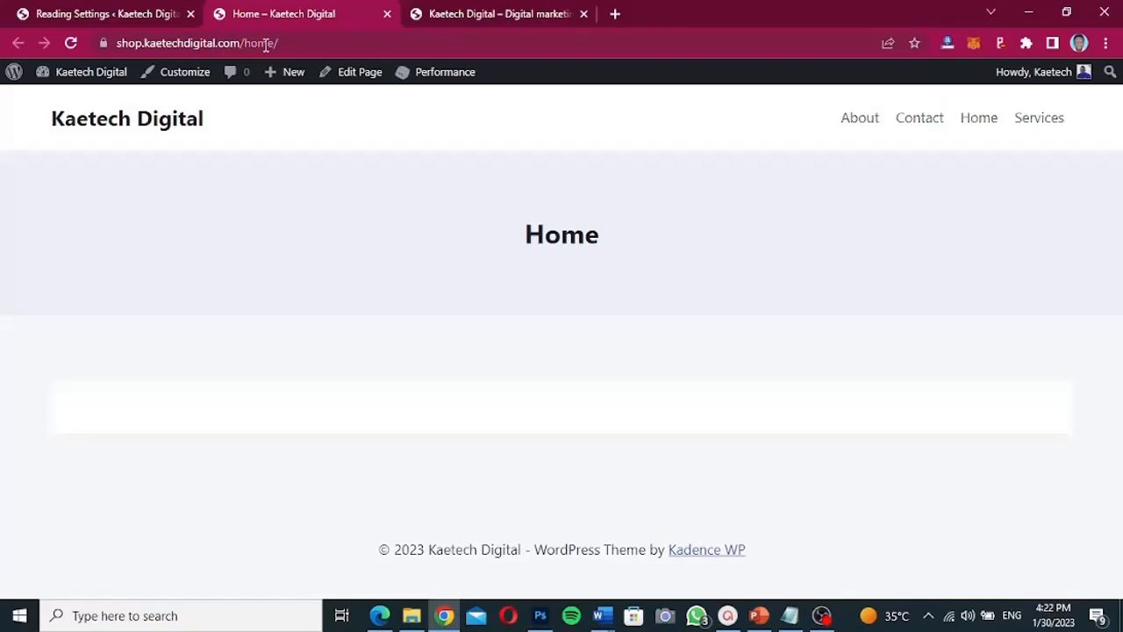
# Reload the live site to confirm it shows Home, then return to Reading Settings.
pyautogui.click(71, 43)
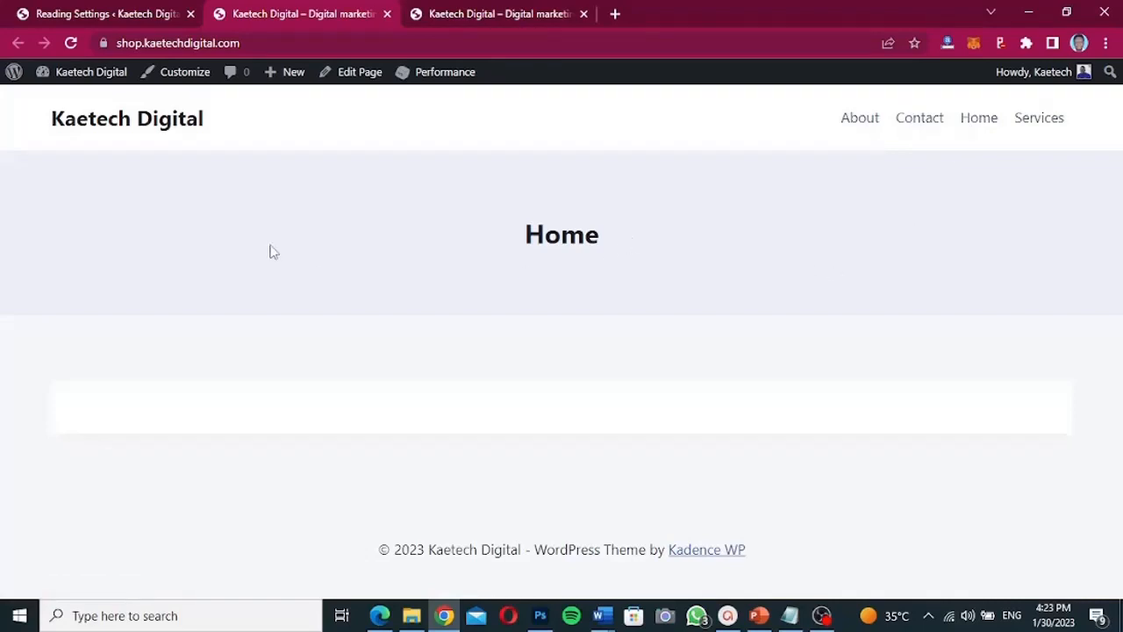
pyautogui.click(92, 14)
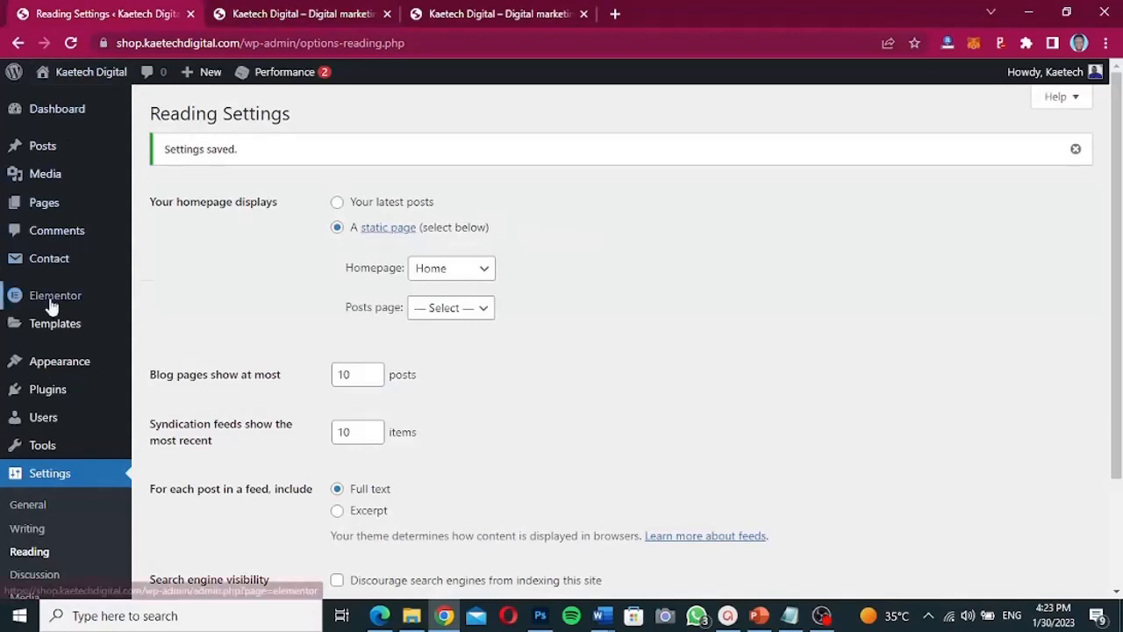
# In Appearance > Menus, create 'Main Menu' with the Primary and Mobile locations ticked.
pyautogui.moveTo(42, 362)
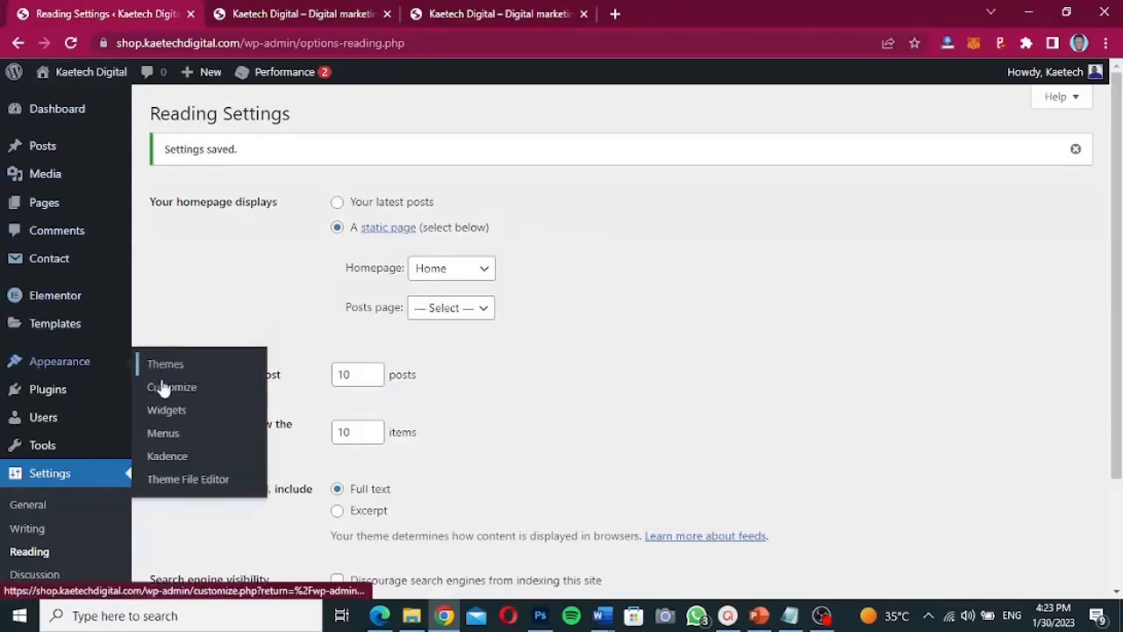
pyautogui.click(163, 439)
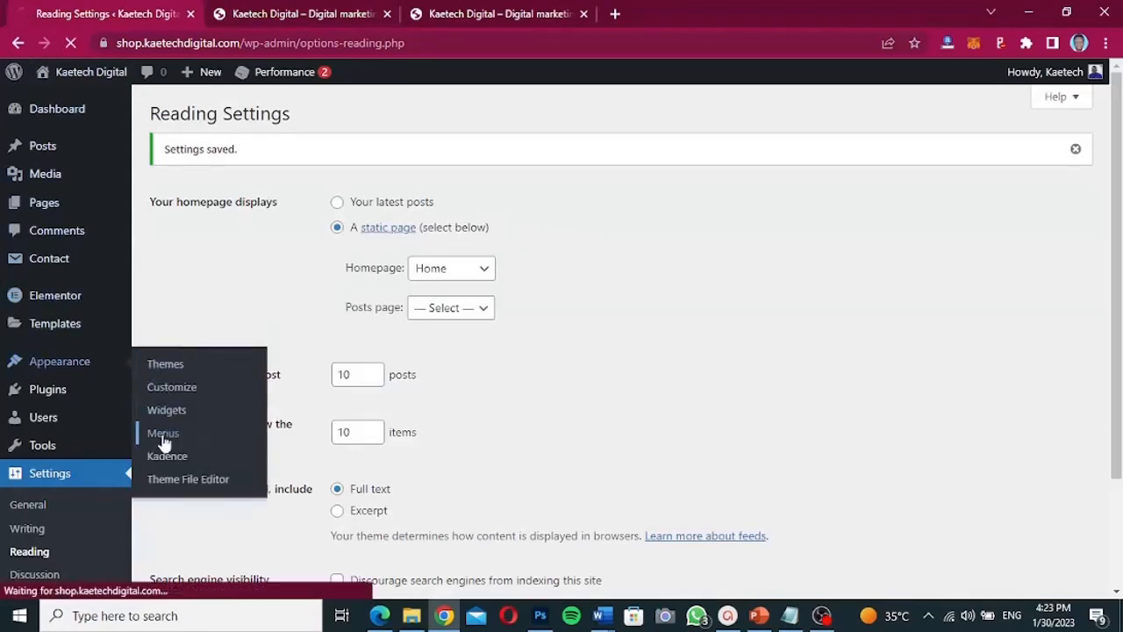
pyautogui.scroll(-2, 667, 492)
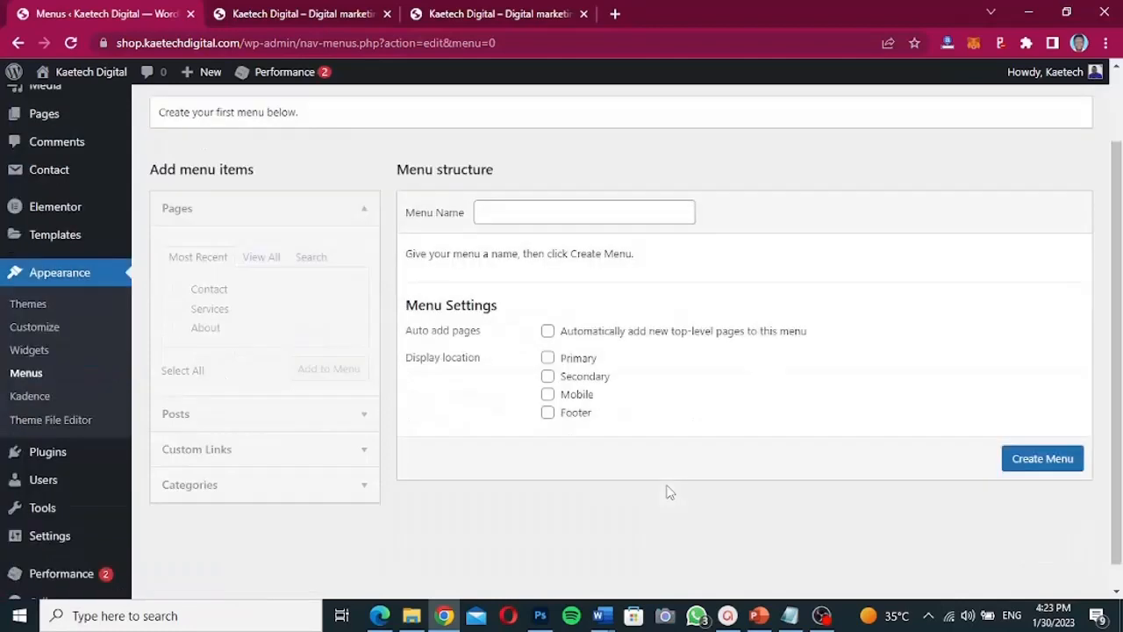
pyautogui.scroll(2, 666, 491)
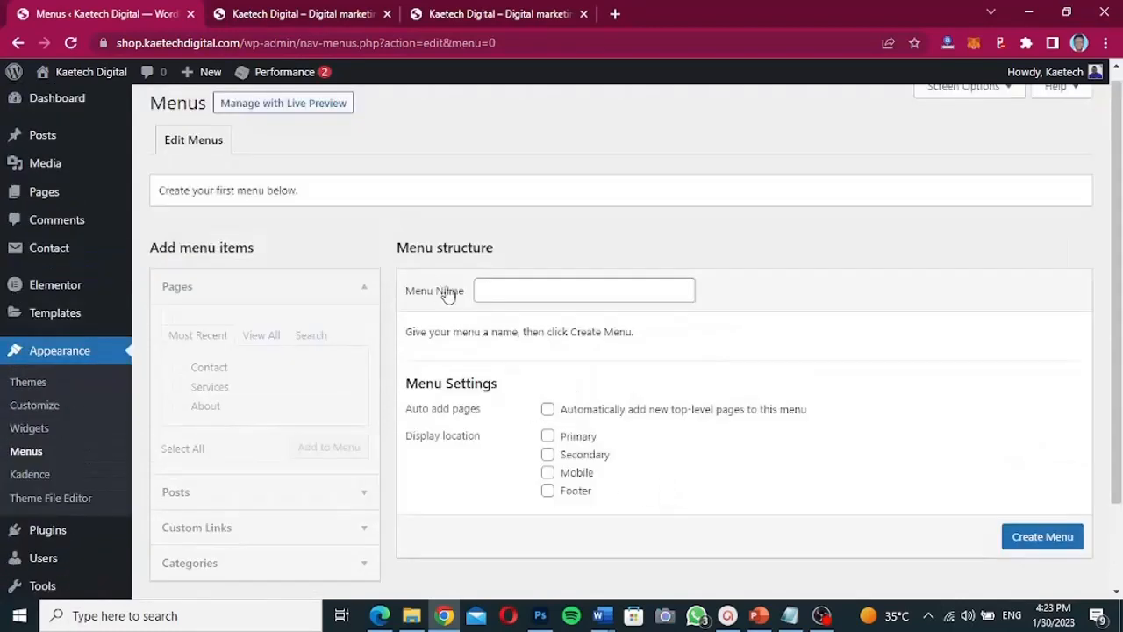
pyautogui.click(496, 288)
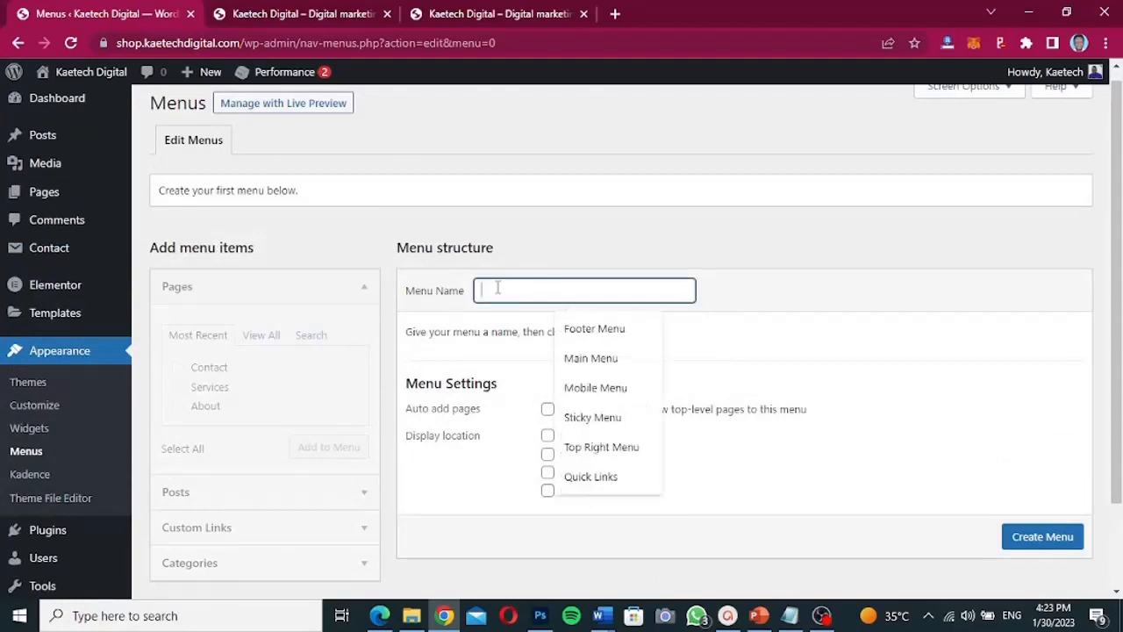
pyautogui.write('Main Menu')
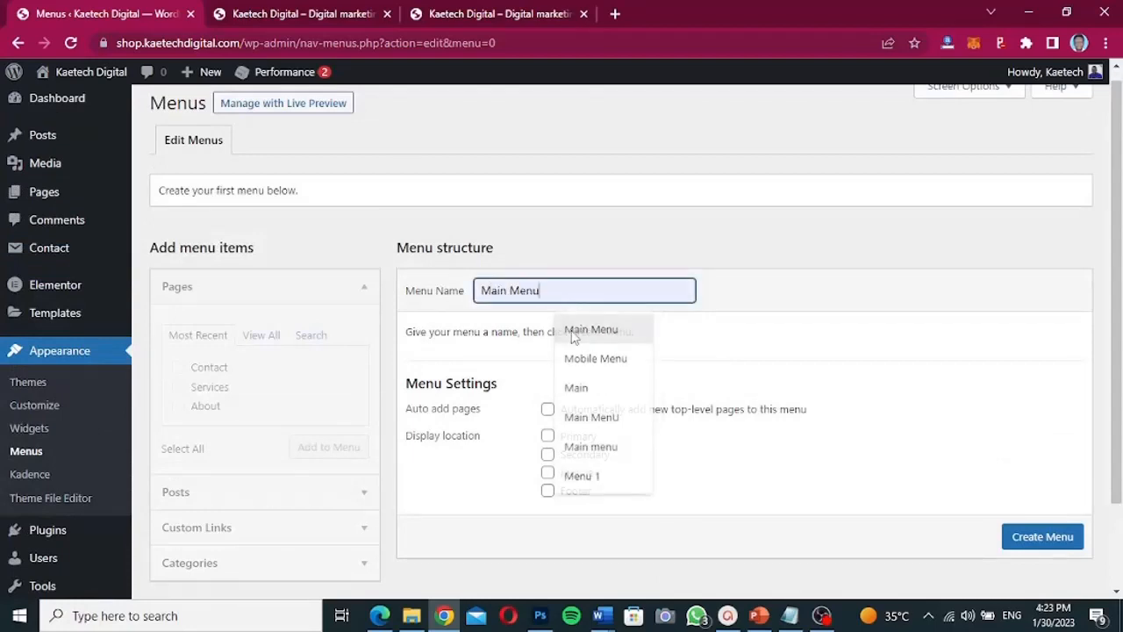
pyautogui.click(573, 331)
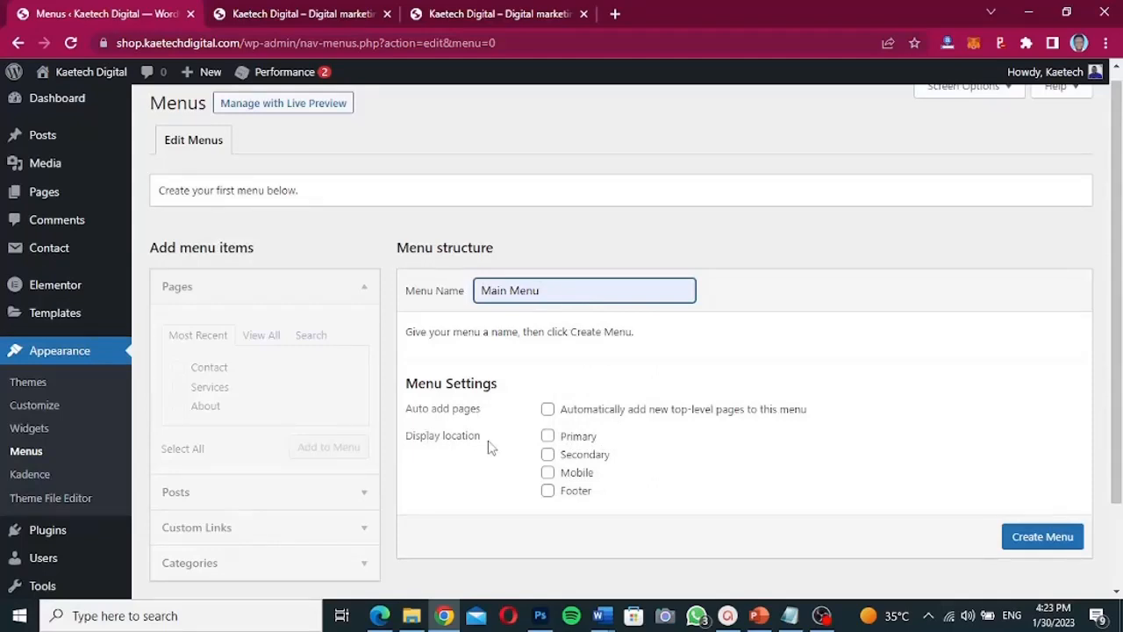
pyautogui.click(548, 437)
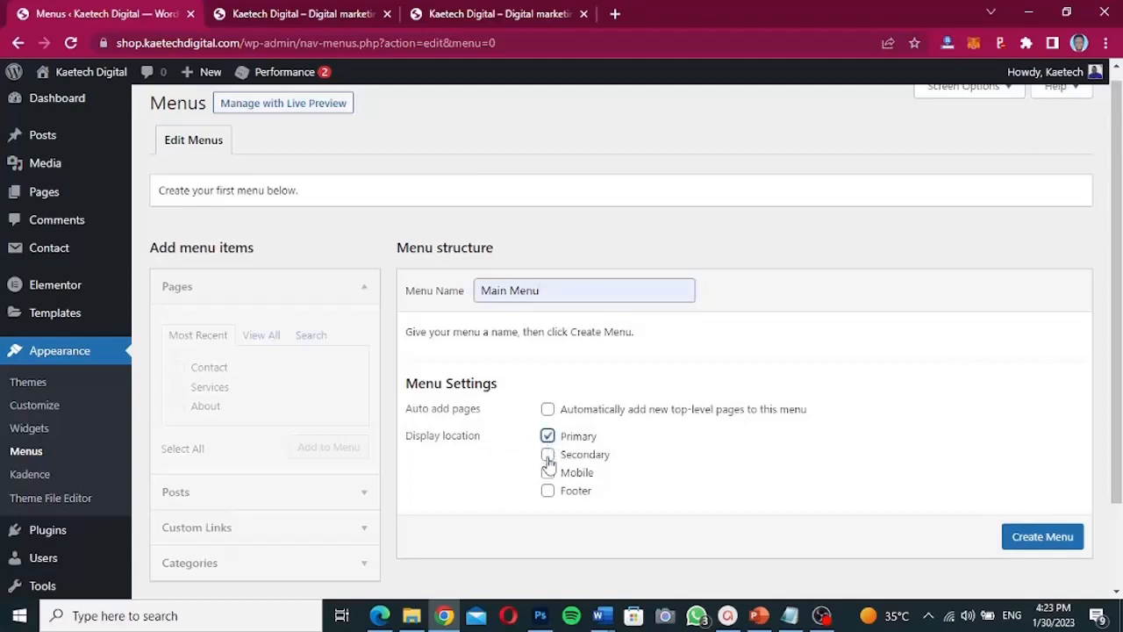
pyautogui.click(548, 475)
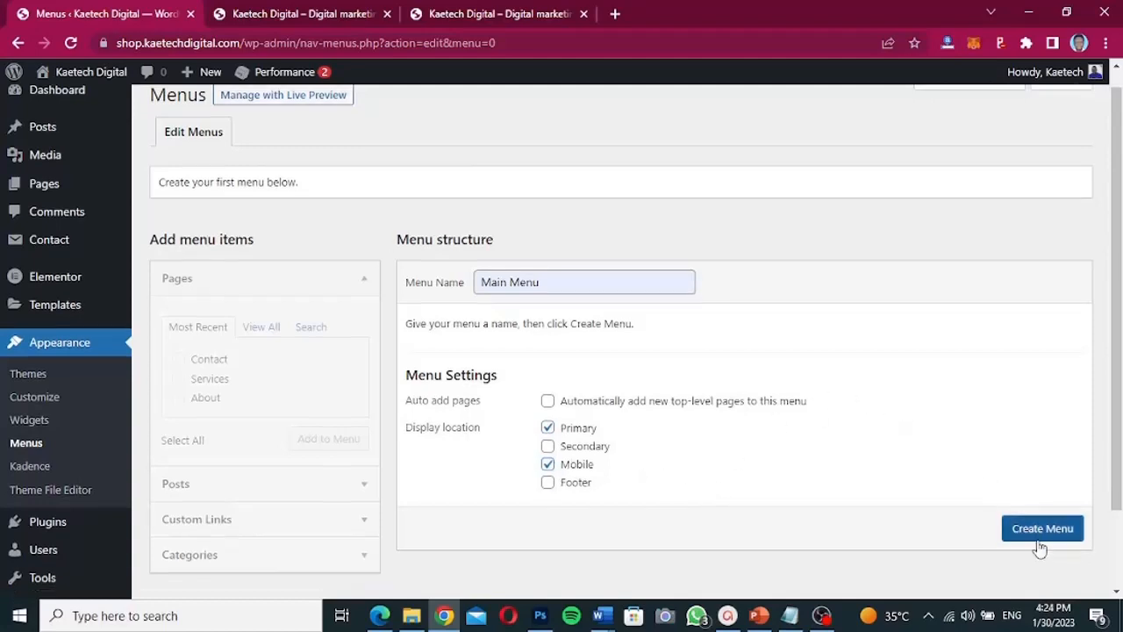
pyautogui.click(1039, 542)
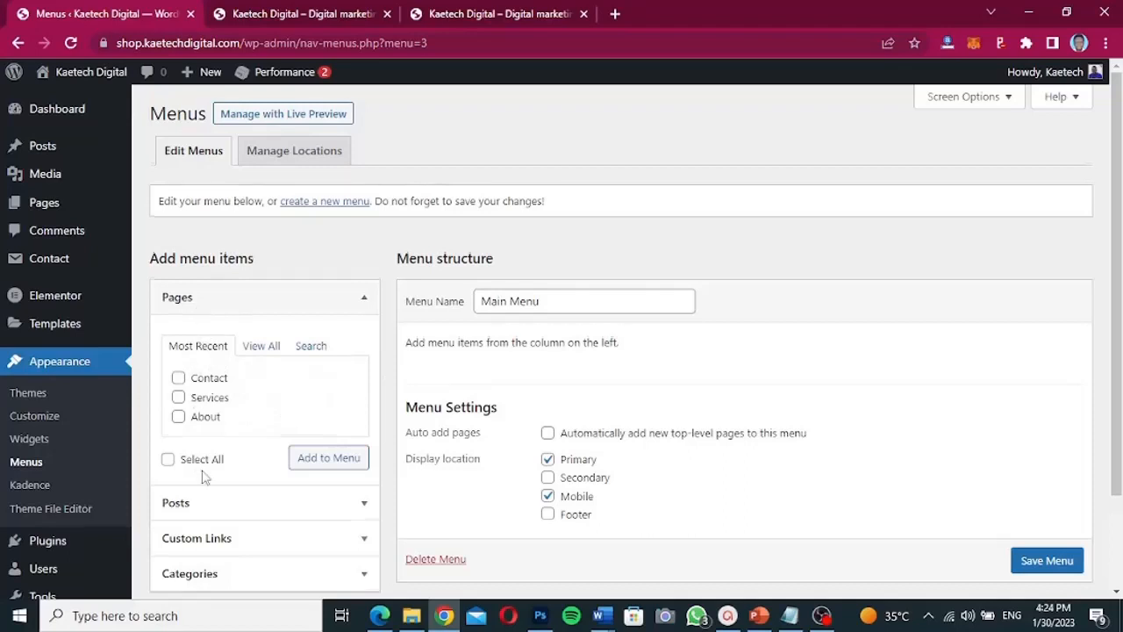
# Expand and collapse the Posts, Custom Links and Categories panels to browse menu item sources.
pyautogui.scroll(-1, 204, 477)
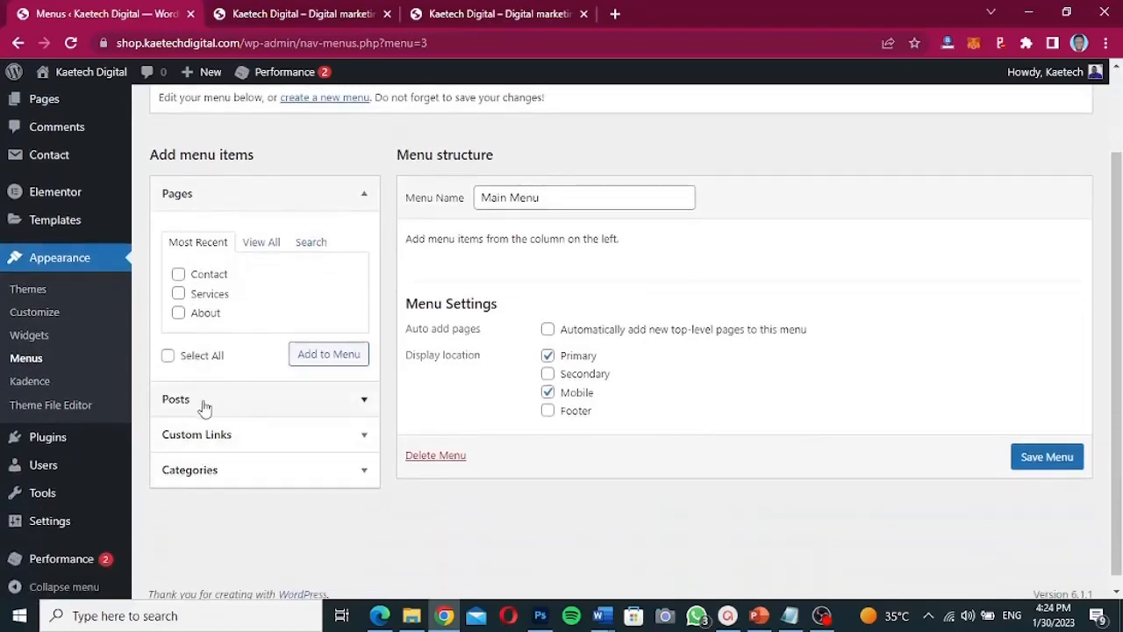
pyautogui.click(204, 406)
pyautogui.click(215, 227)
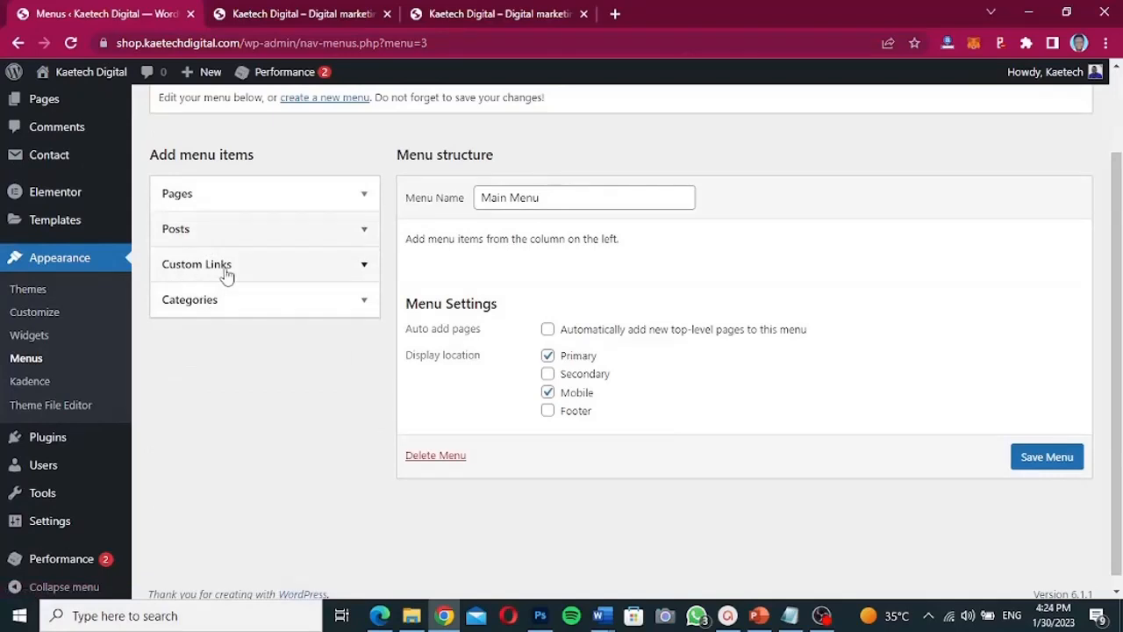
pyautogui.click(226, 272)
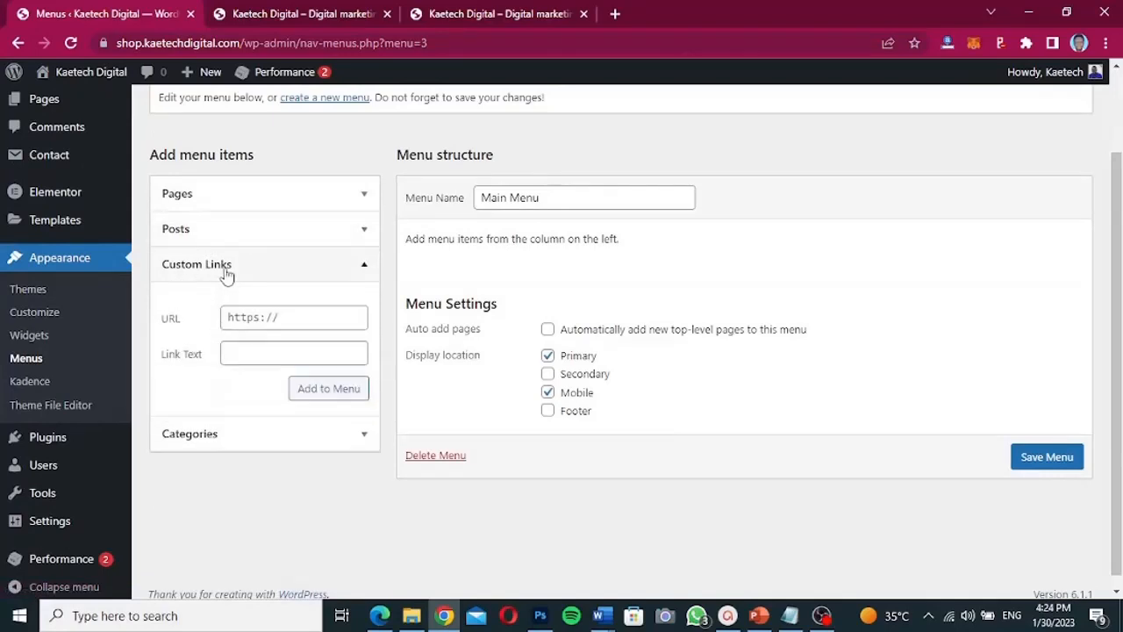
pyautogui.click(226, 273)
pyautogui.click(202, 301)
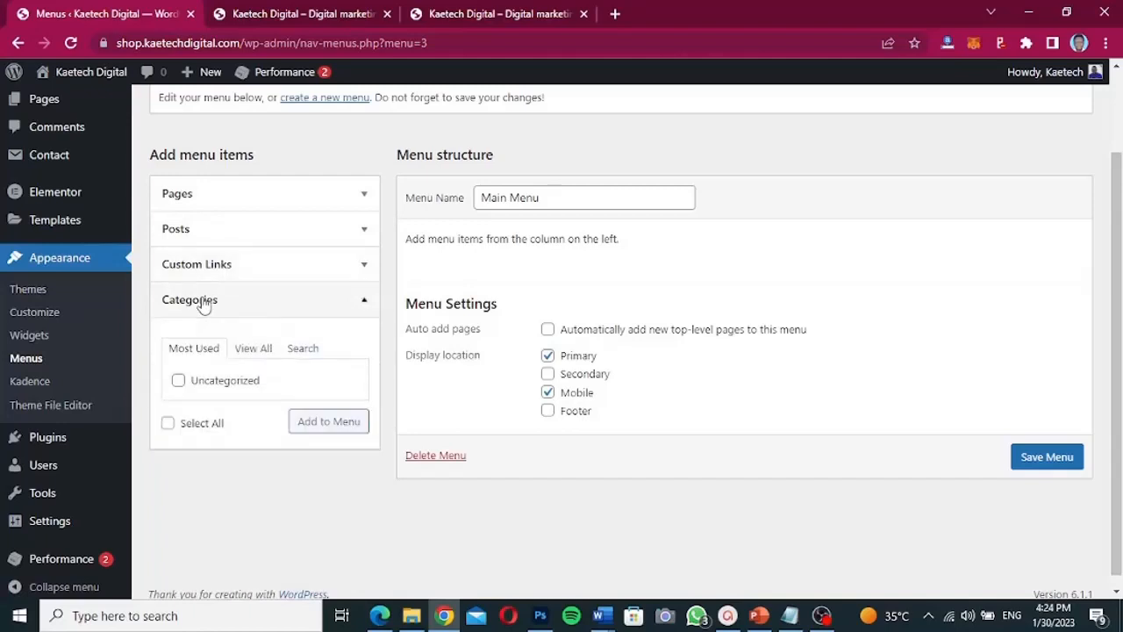
pyautogui.click(203, 301)
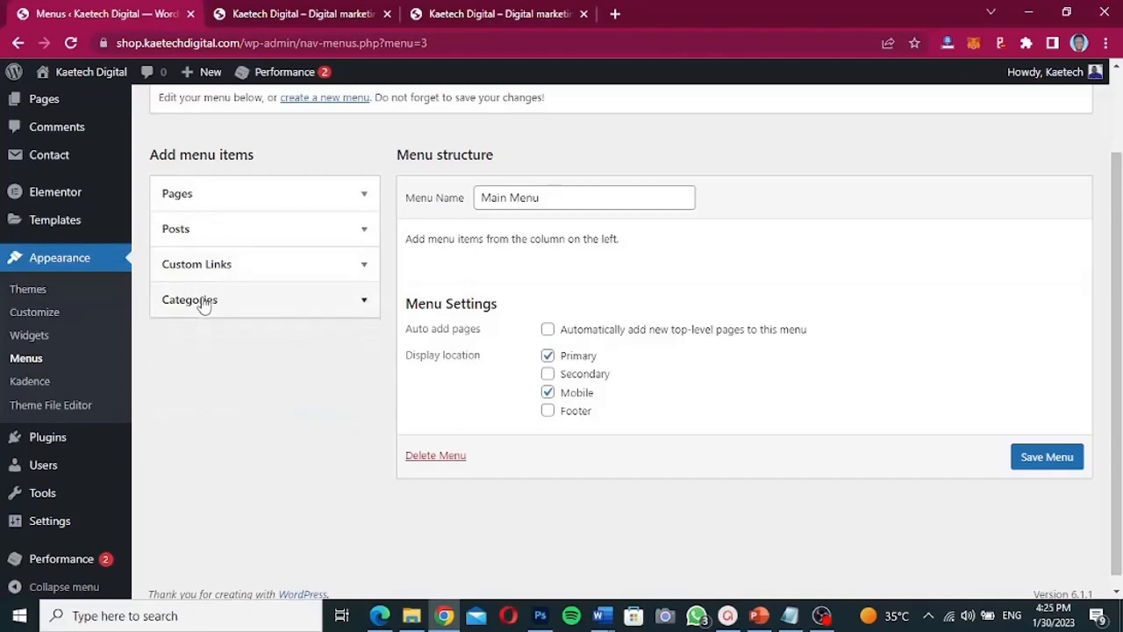
# Add the Home, About, Contact and Services pages to Main Menu.
pyautogui.click(229, 198)
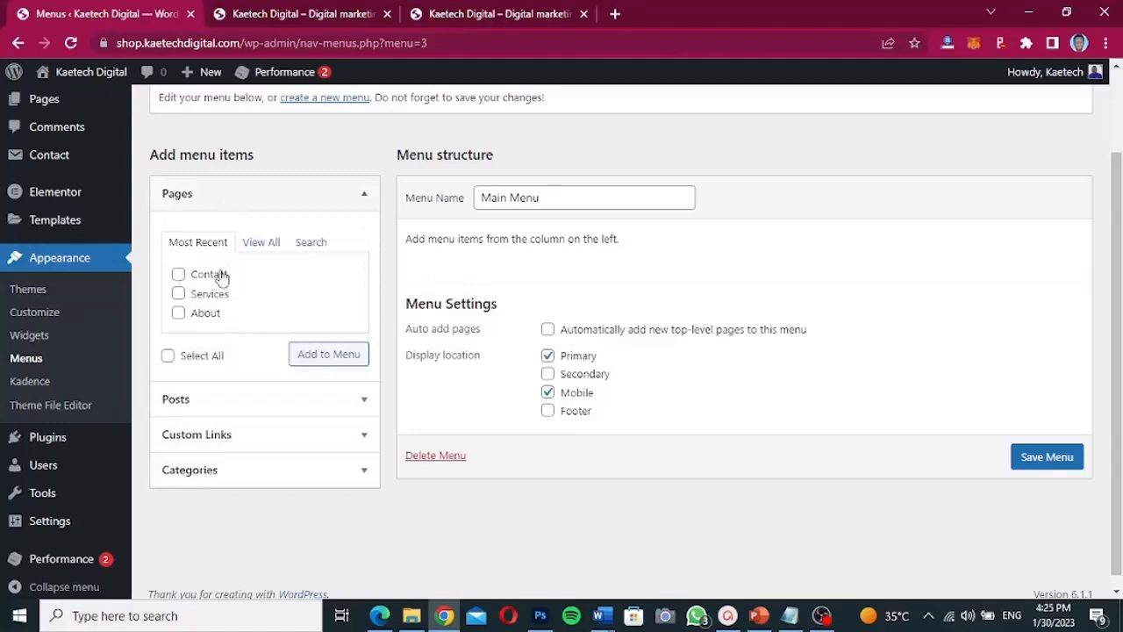
pyautogui.click(253, 249)
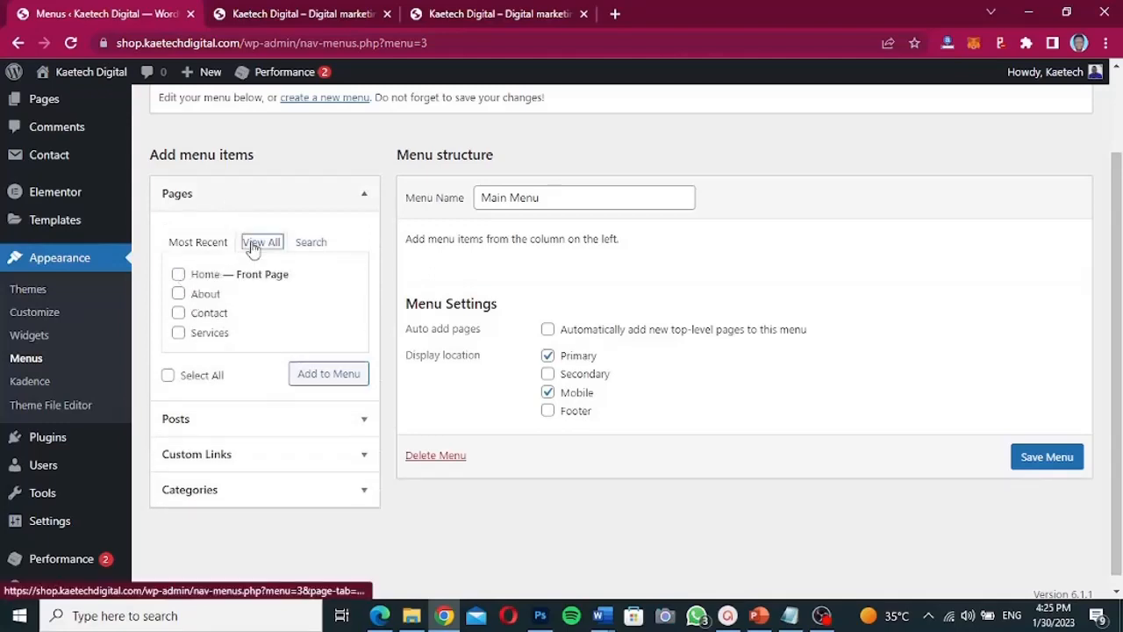
pyautogui.click(178, 274)
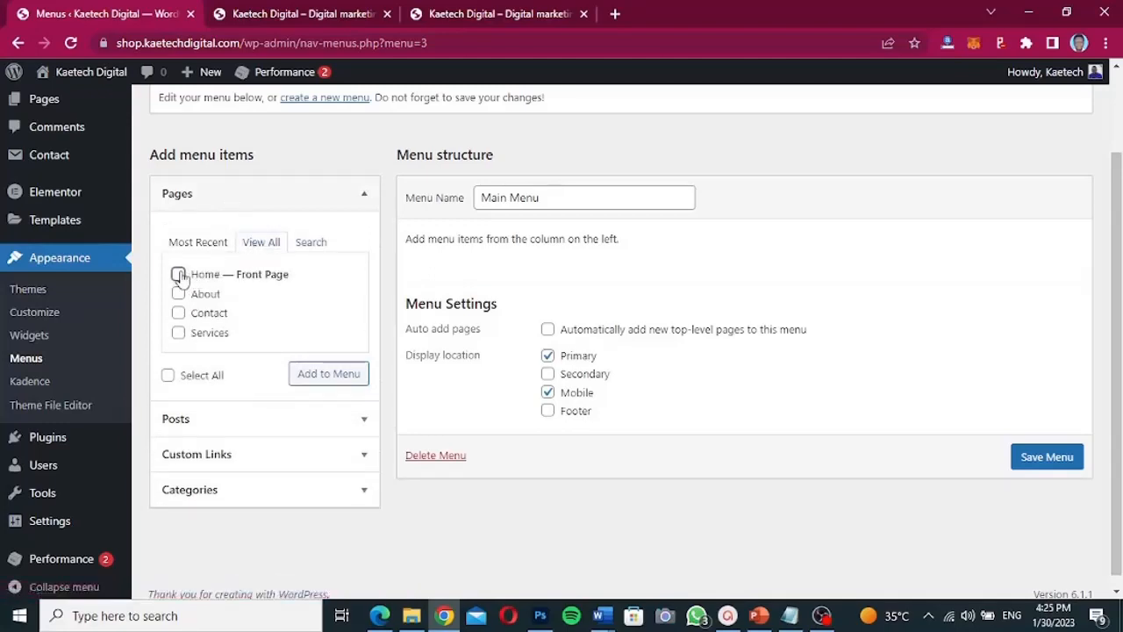
pyautogui.click(178, 293)
pyautogui.click(178, 313)
pyautogui.click(178, 333)
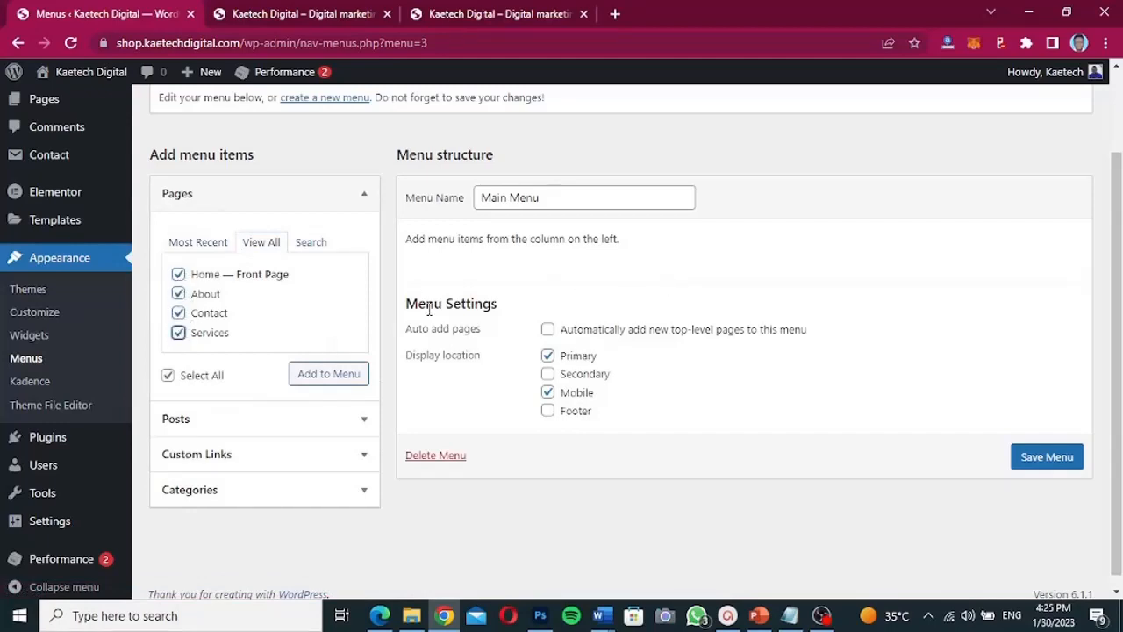
pyautogui.click(312, 379)
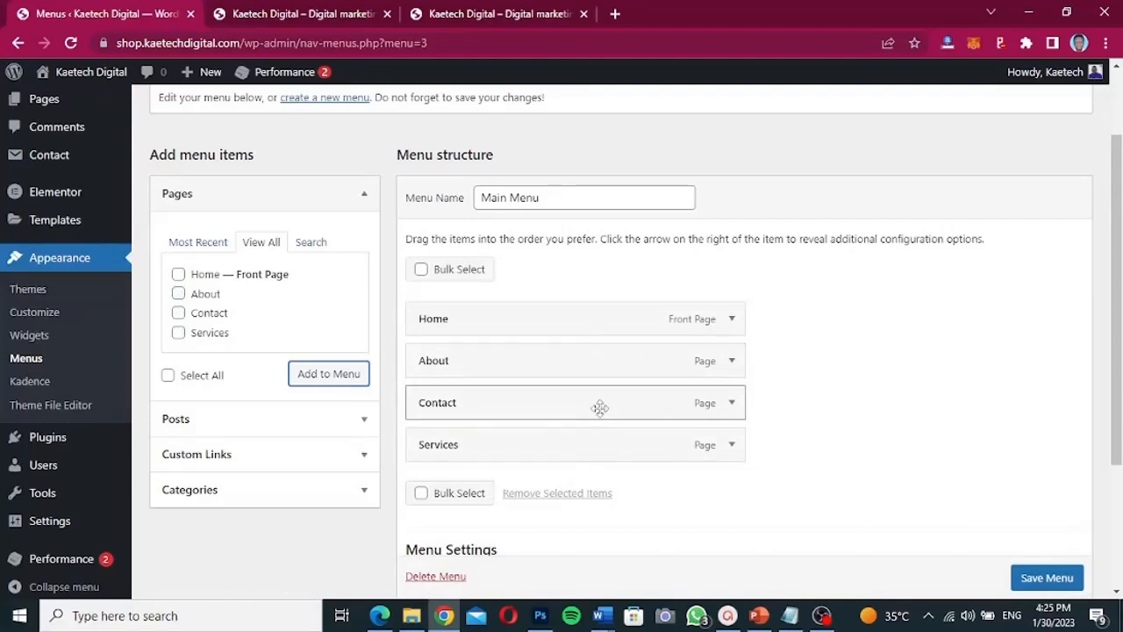
# Reorder Main Menu to Home, About, Services, Contact and save it.
pyautogui.moveTo(599, 408); pyautogui.dragTo(599, 447)
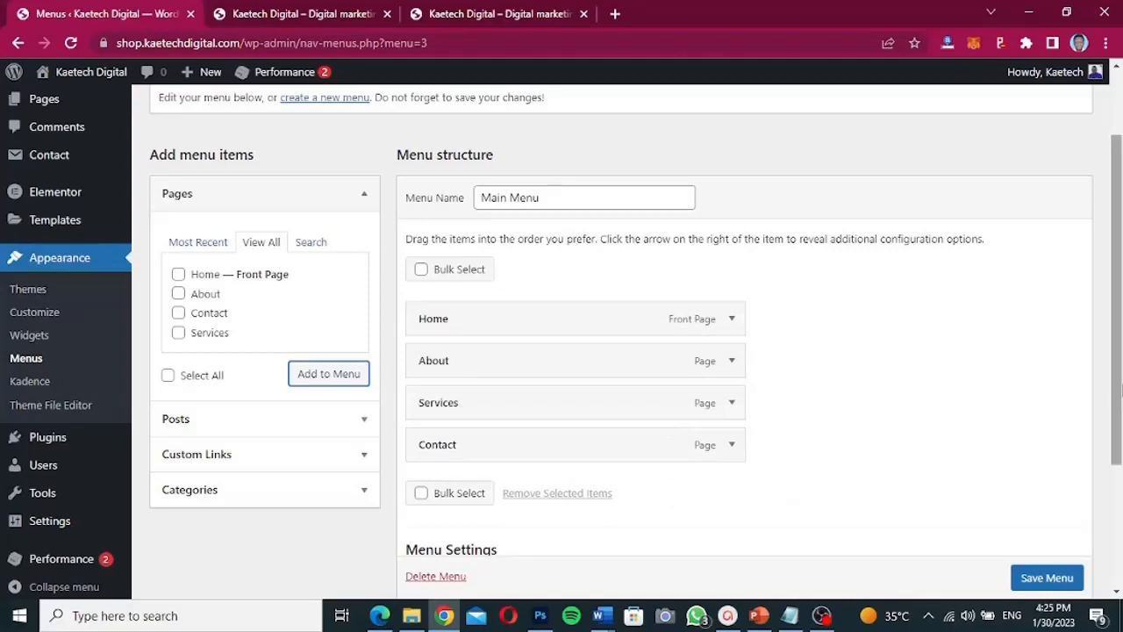
pyautogui.moveTo(1120, 388); pyautogui.dragTo(1121, 498)
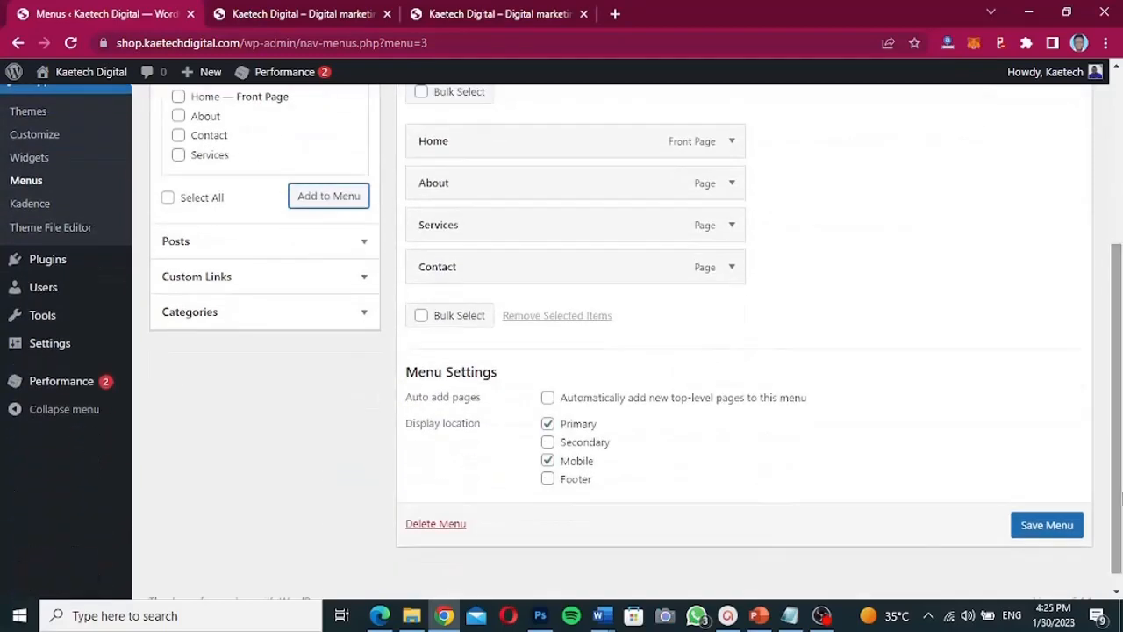
pyautogui.click(1047, 526)
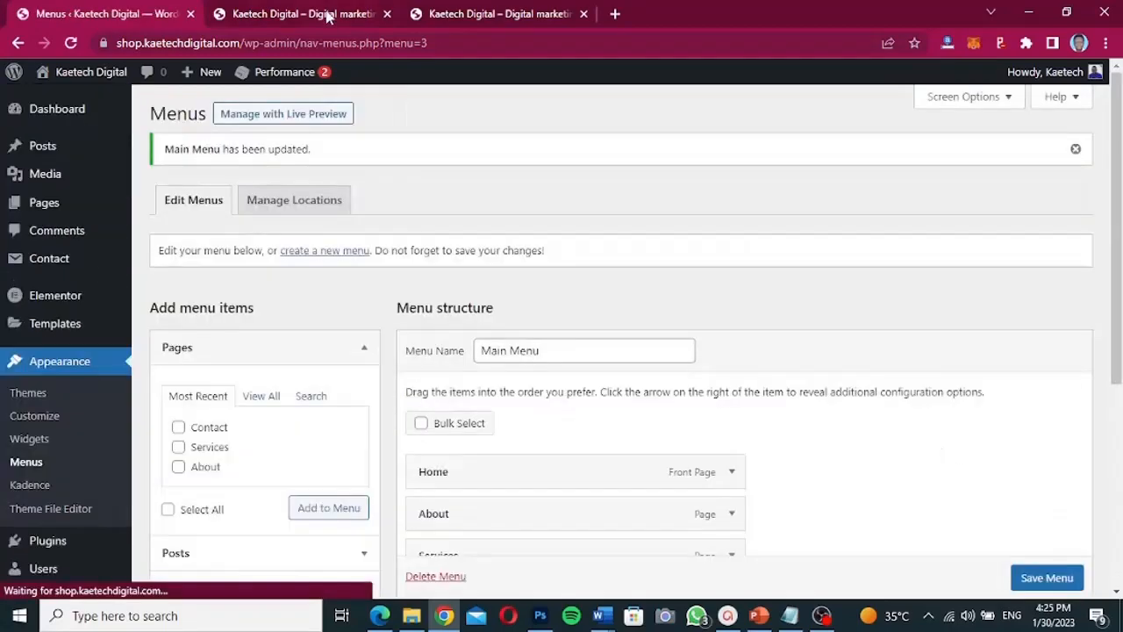
pyautogui.click(326, 15)
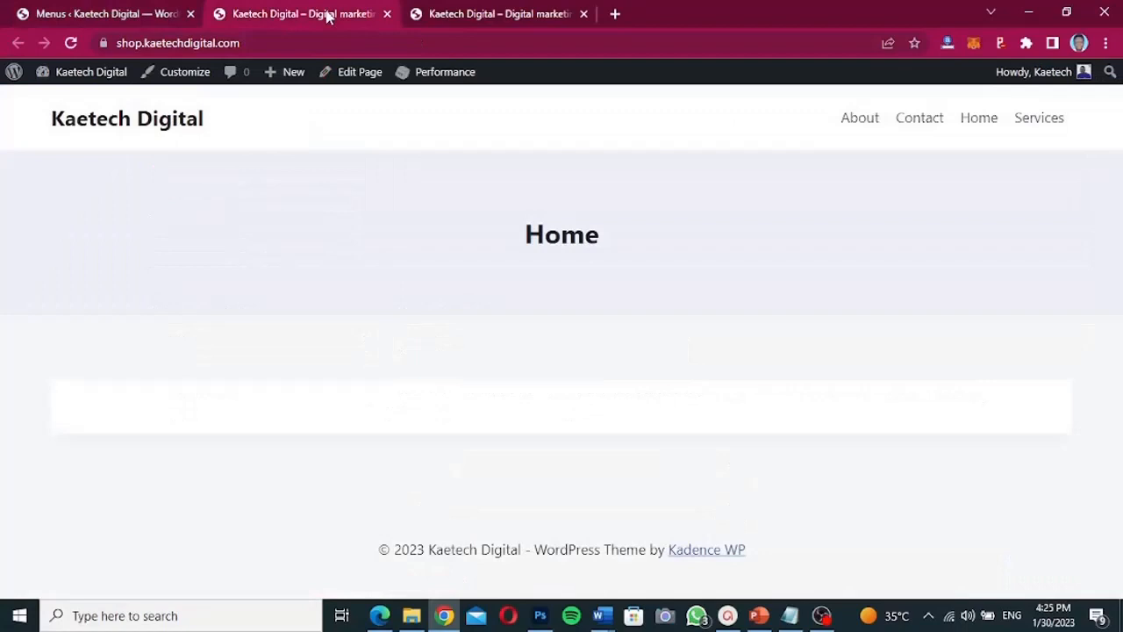
# Reload the live site to confirm the Home, About, Services, Contact menu, then launch the Customizer.
pyautogui.click(71, 42)
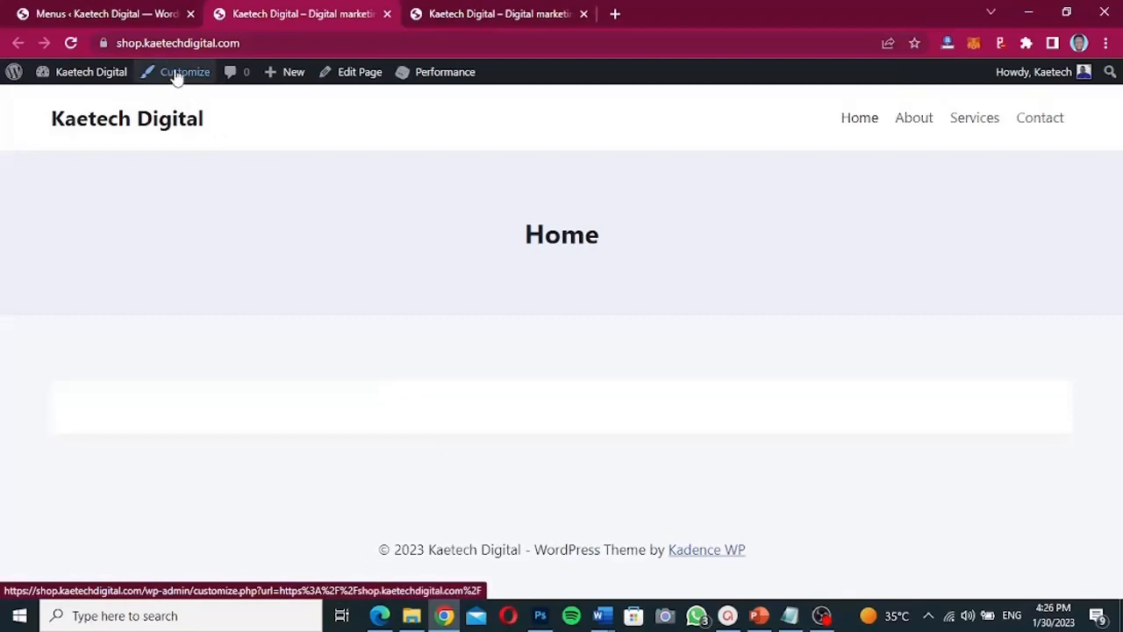
pyautogui.click(114, 14)
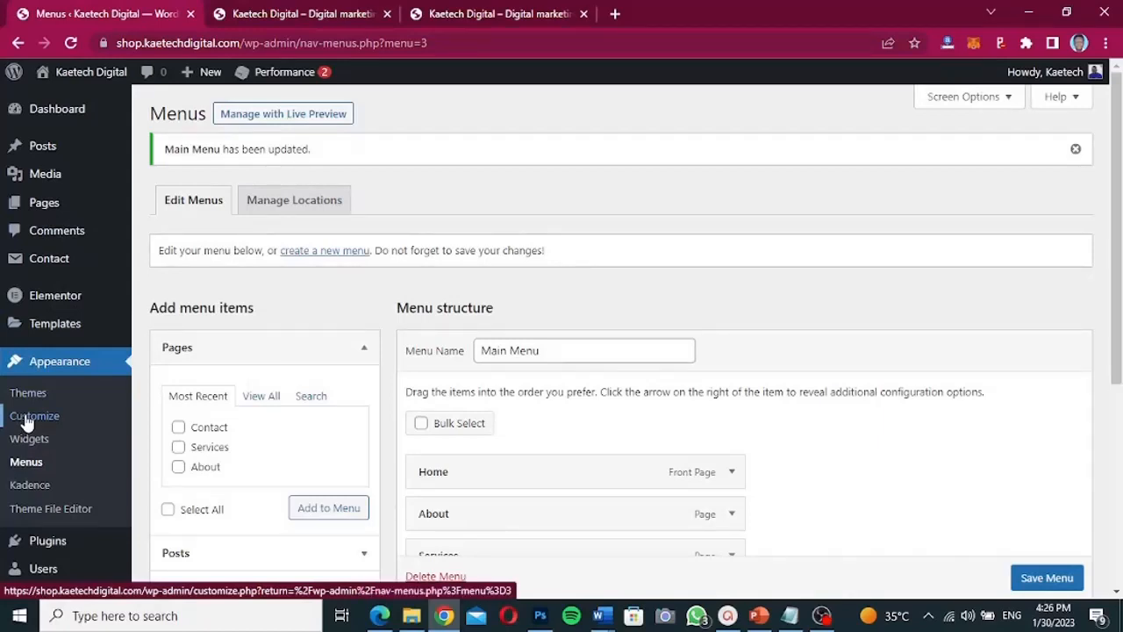
pyautogui.click(342, 22)
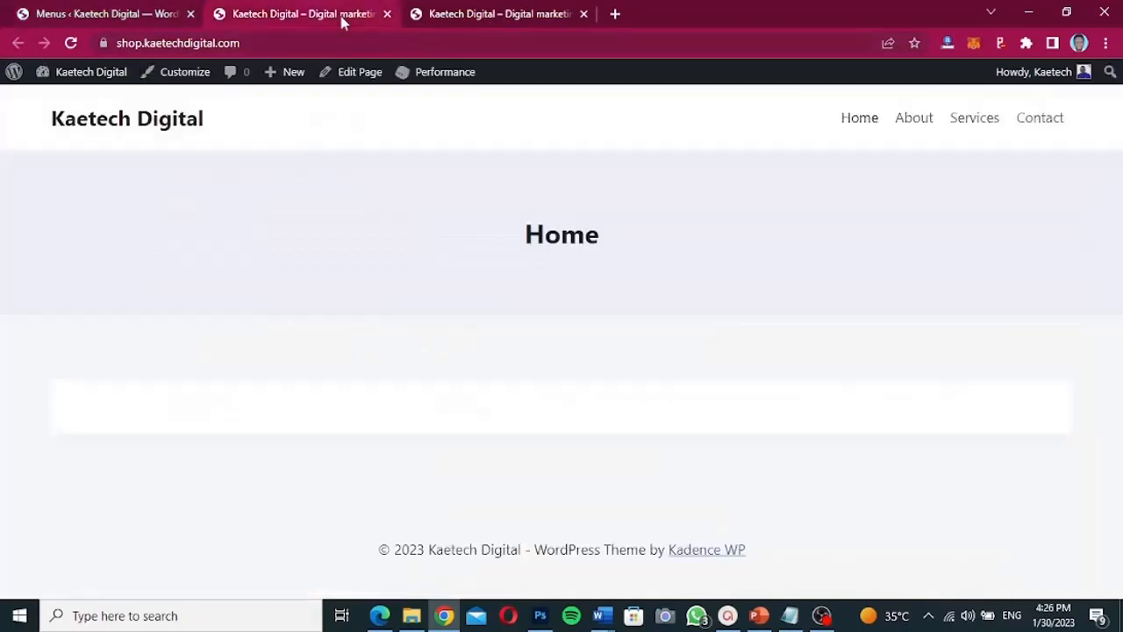
pyautogui.click(465, 16)
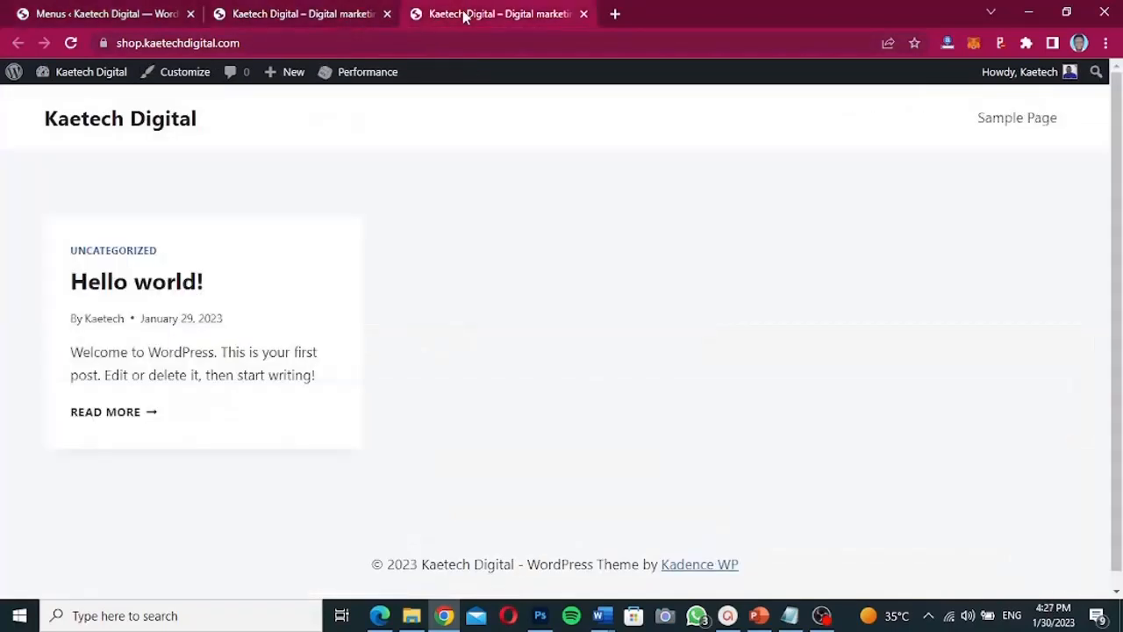
pyautogui.click(182, 72)
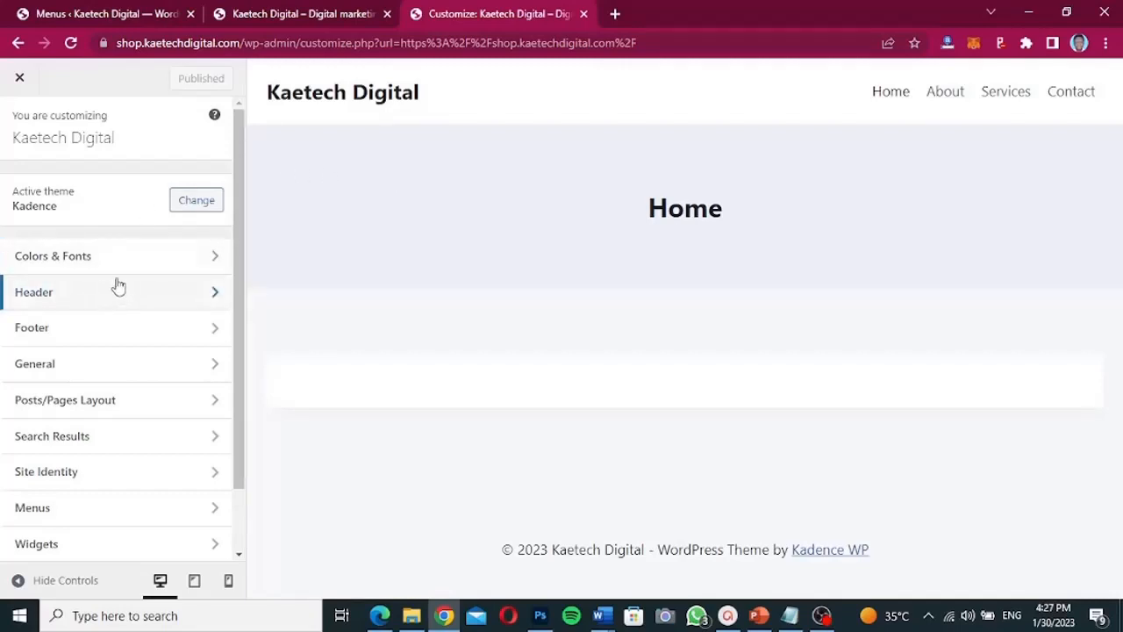
# In Colors & Fonts, note brand colours 0A8E77 and F78914, then go to the Colors panel.
pyautogui.click(141, 259)
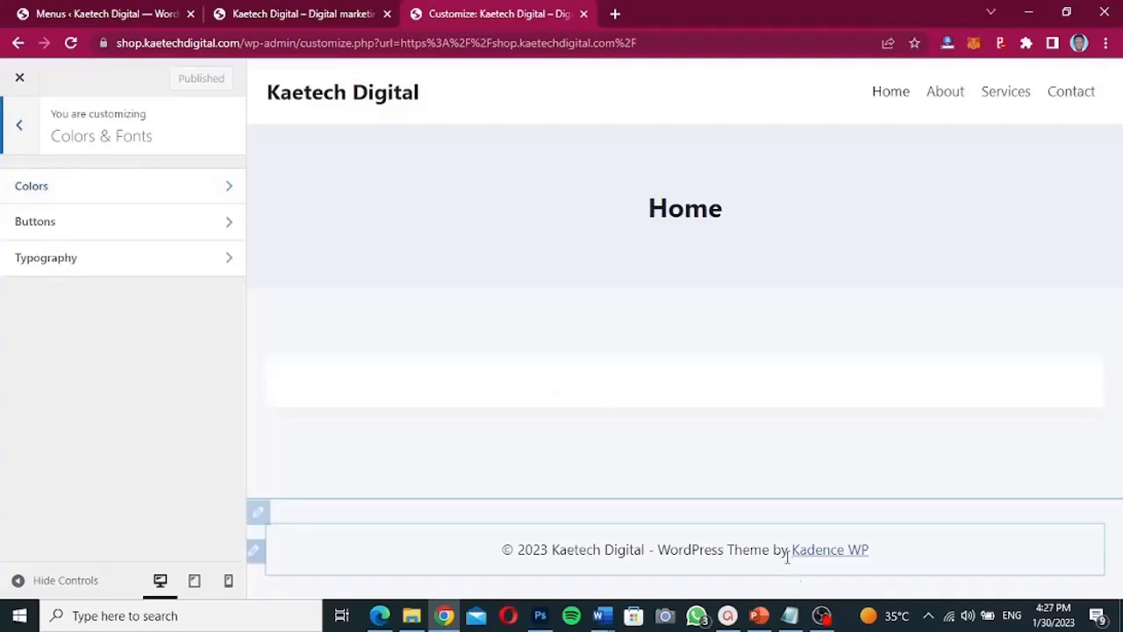
pyautogui.click(790, 615)
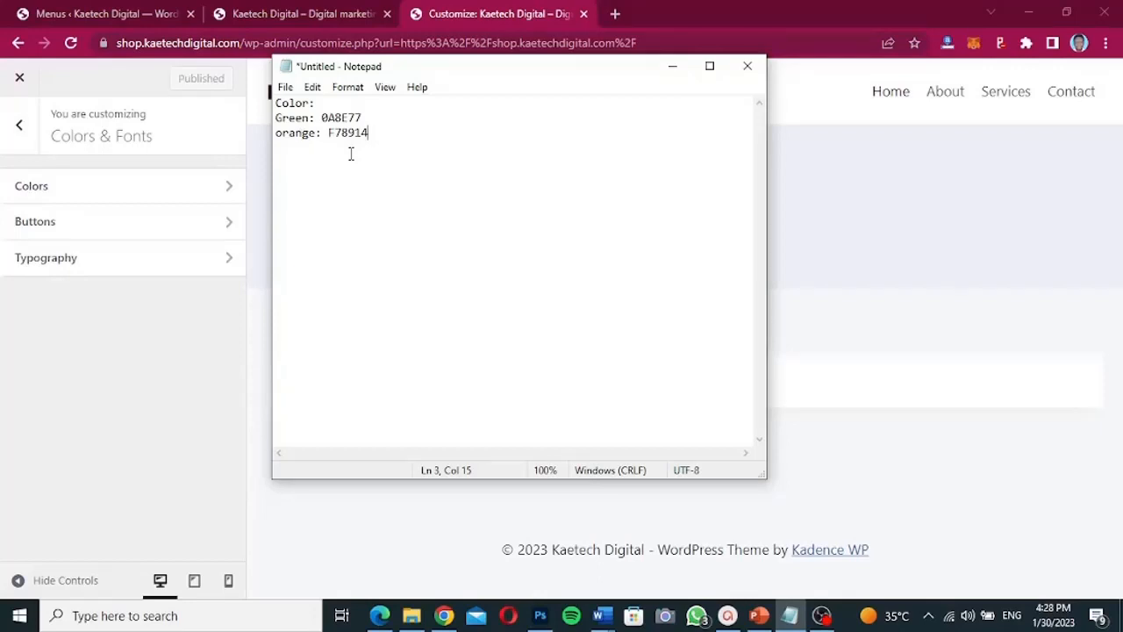
pyautogui.click(109, 324)
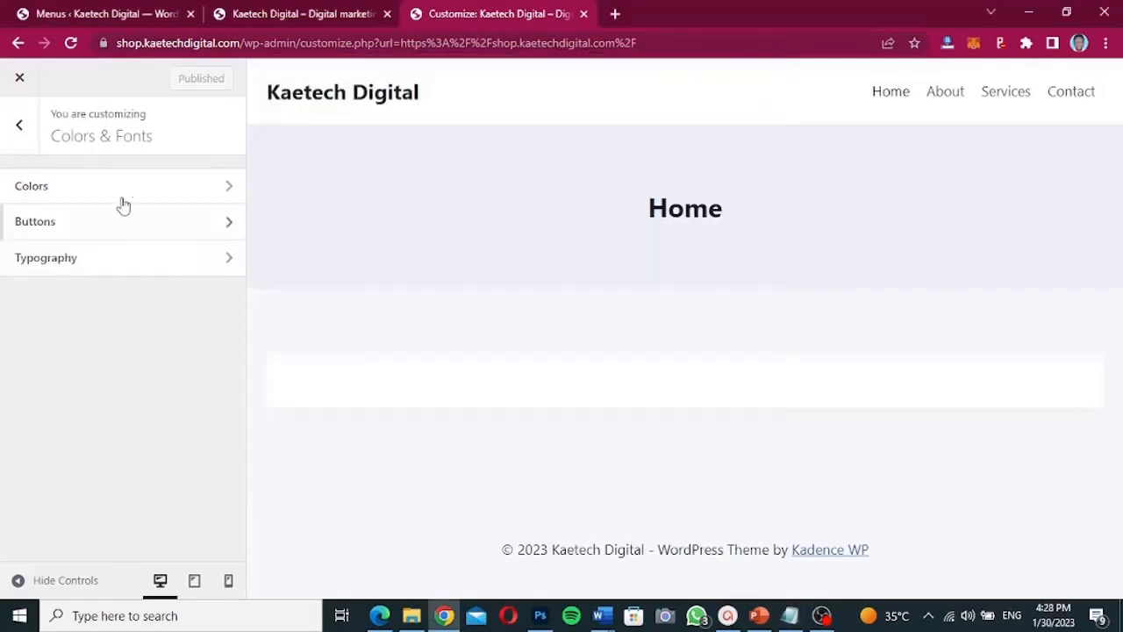
pyautogui.click(136, 184)
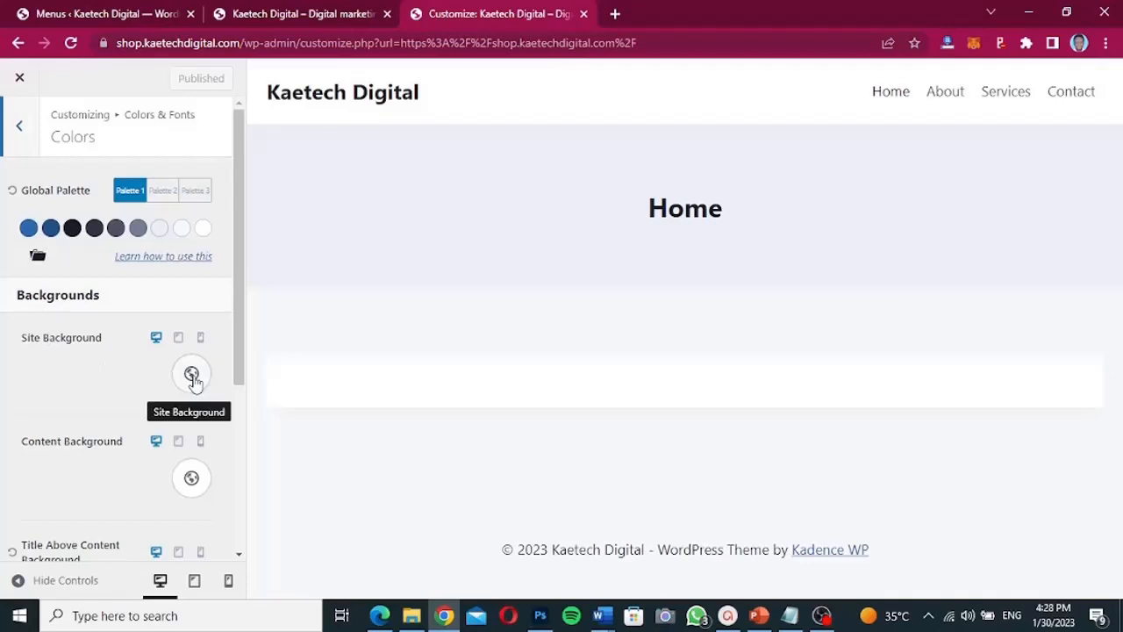
# Set Global Palette colour 1 to teal 0A8E77.
pyautogui.moveTo(243, 348)
pyautogui.mouseDown()
pyautogui.moveTo(231, 521)
pyautogui.moveTo(229, 356)
pyautogui.mouseUp()
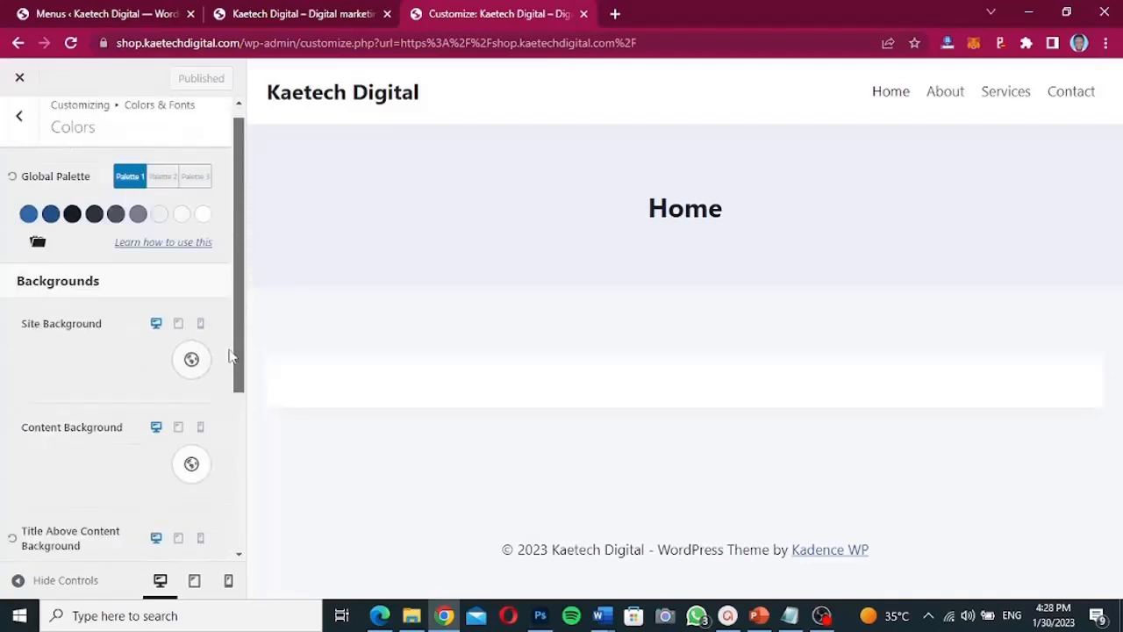
pyautogui.click(30, 224)
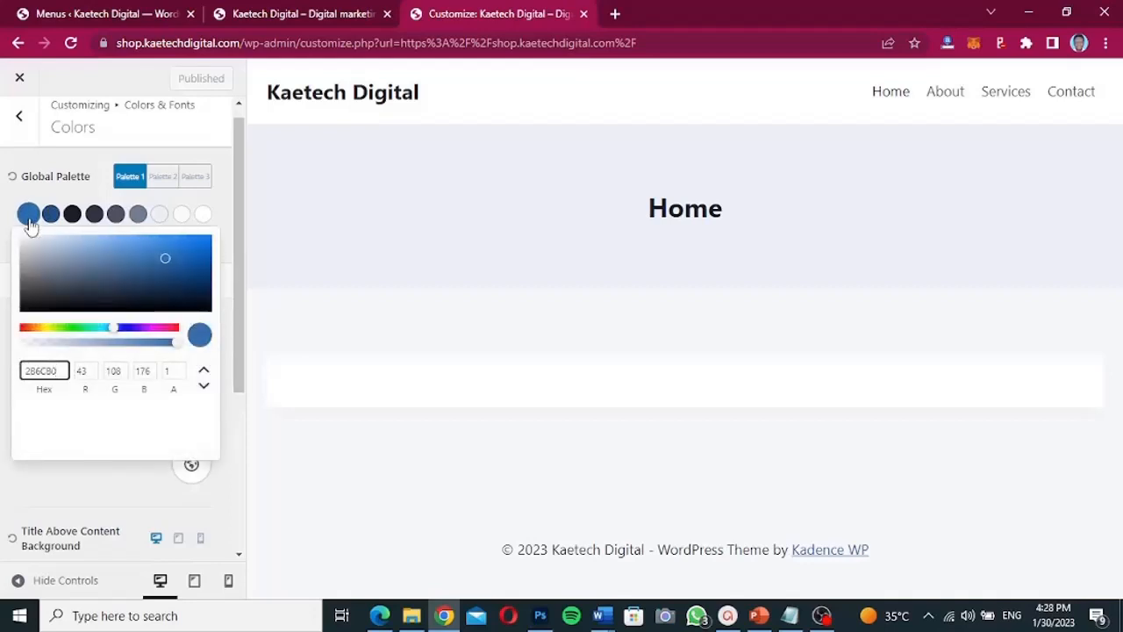
pyautogui.click(791, 616)
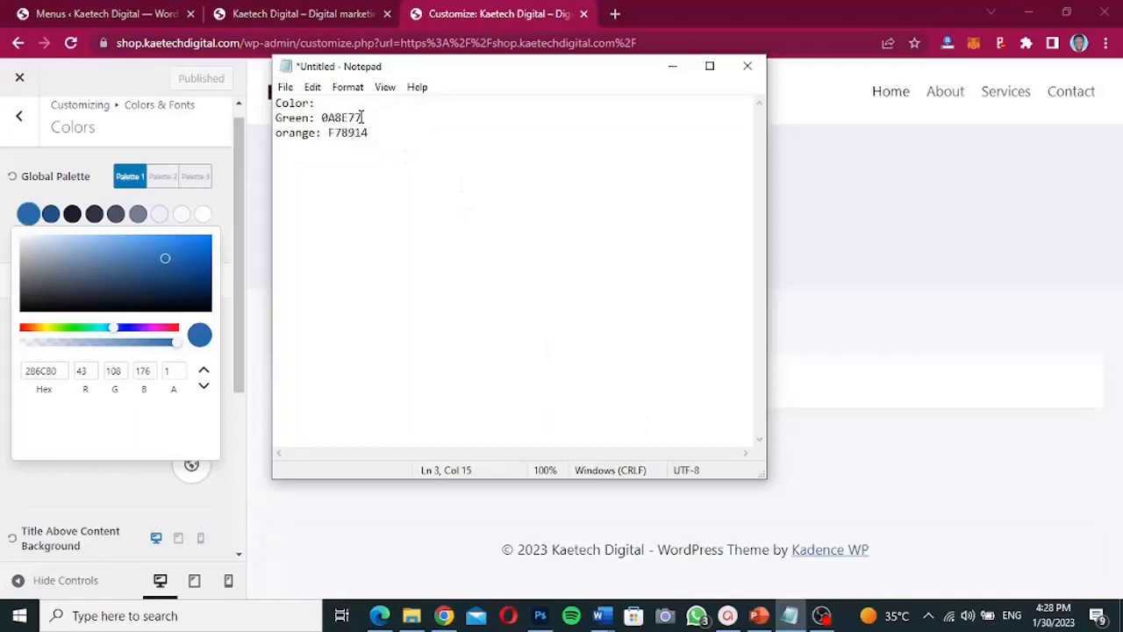
pyautogui.moveTo(363, 118); pyautogui.dragTo(321, 118)
pyautogui.hotkey('ctrl', 'c')
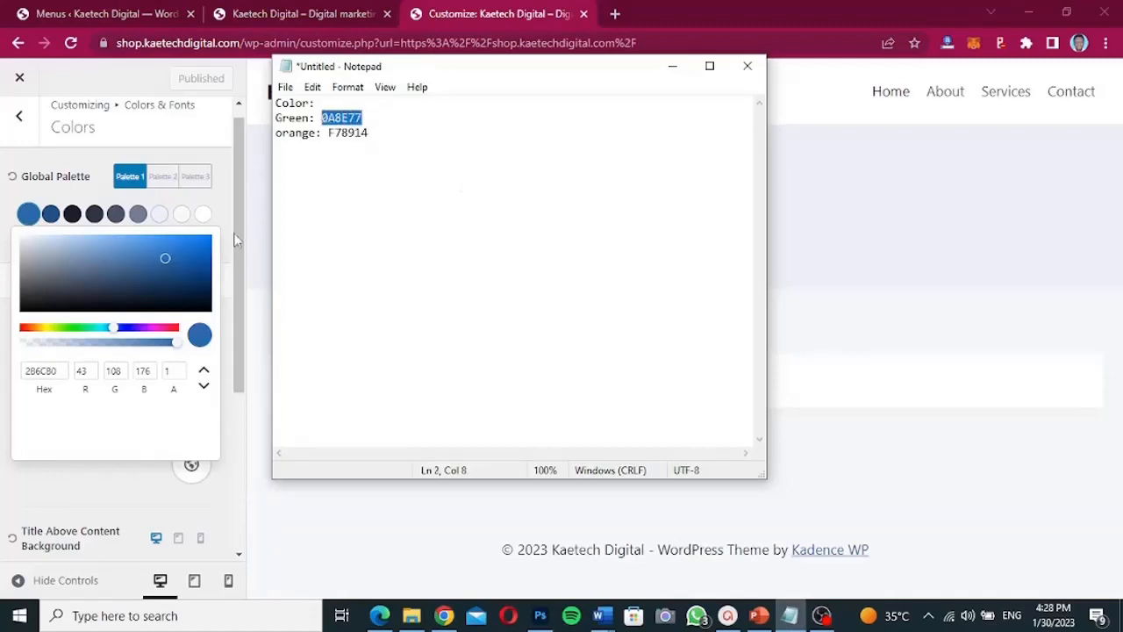
pyautogui.click(63, 370)
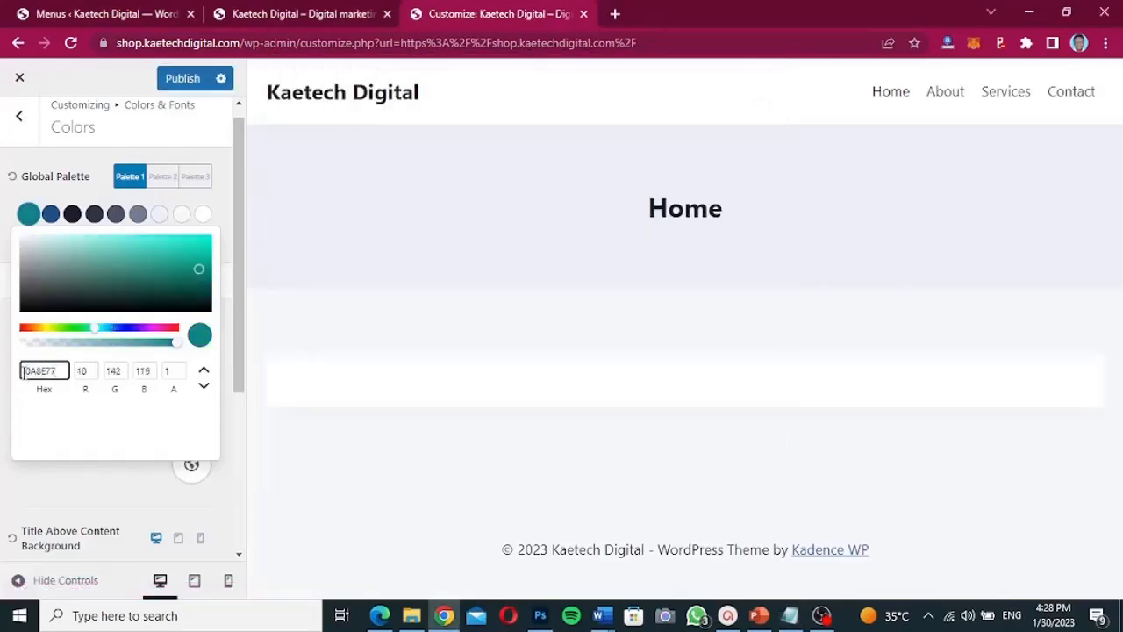
pyautogui.click(28, 214)
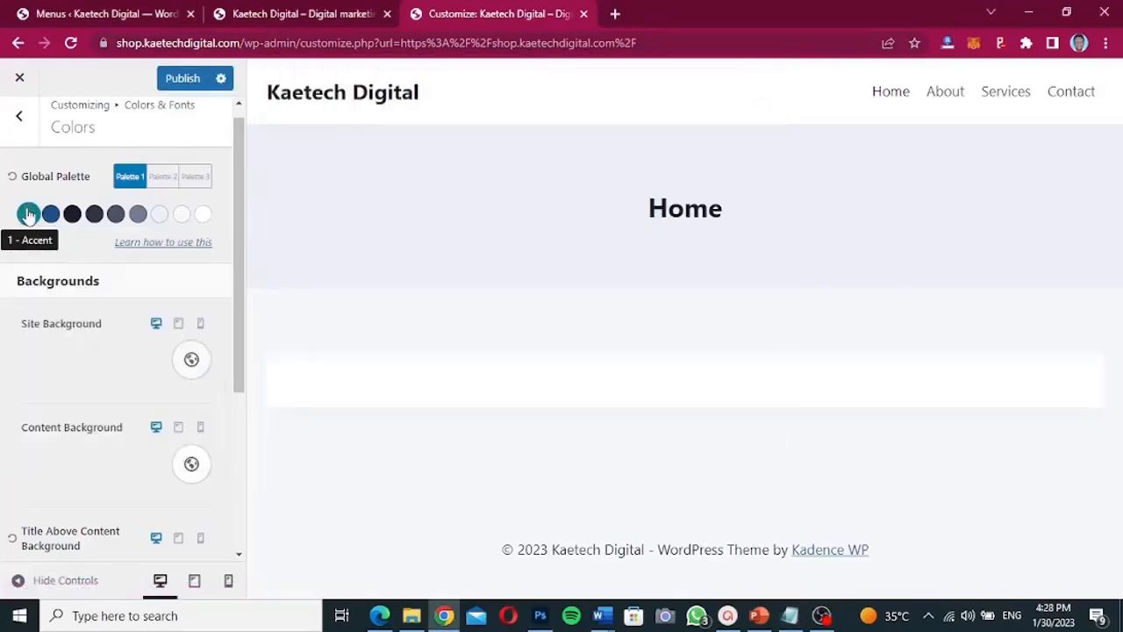
pyautogui.click(28, 214)
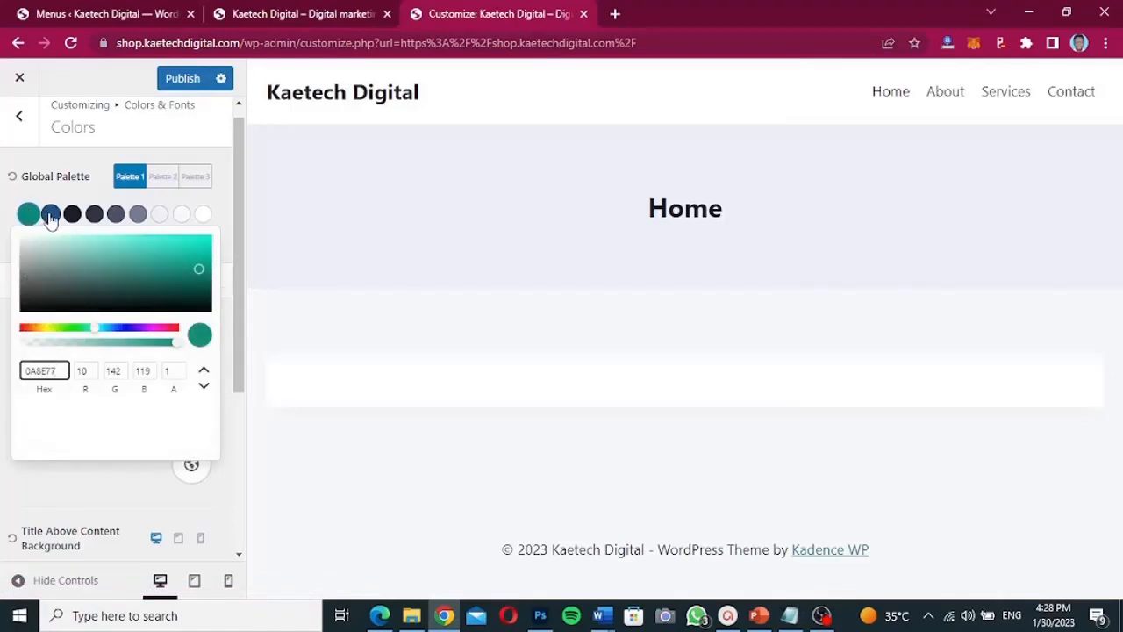
# Set Global Palette colour 2 to a slightly darker shade of 0A8E77.
pyautogui.click(49, 214)
pyautogui.click(49, 215)
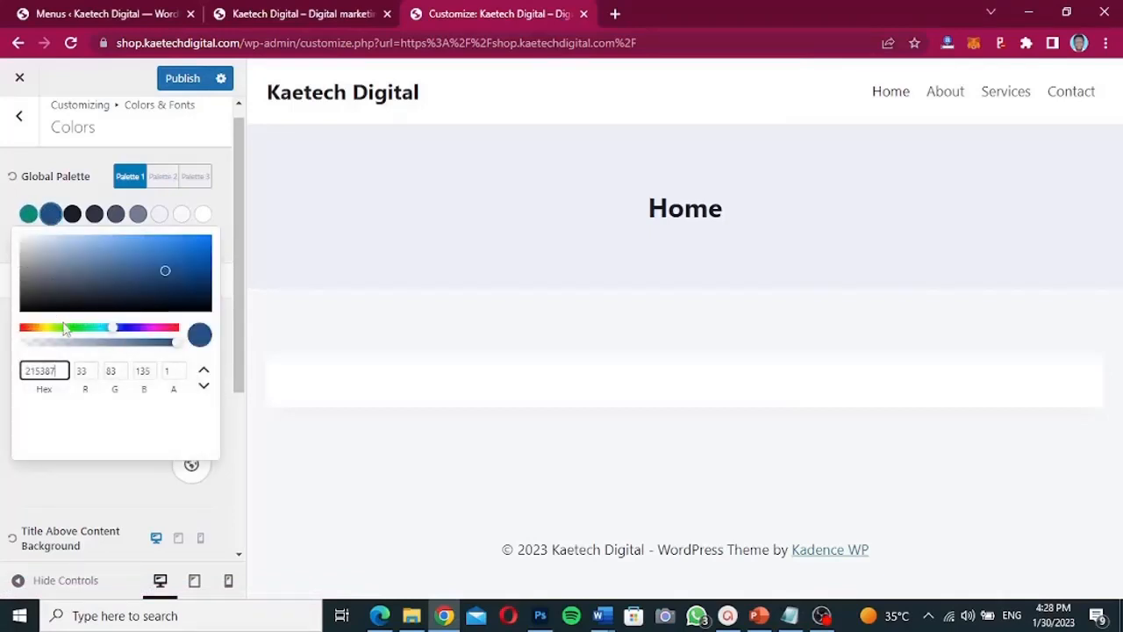
pyautogui.moveTo(56, 371); pyautogui.dragTo(3, 379)
pyautogui.hotkey('ctrl', 'v')
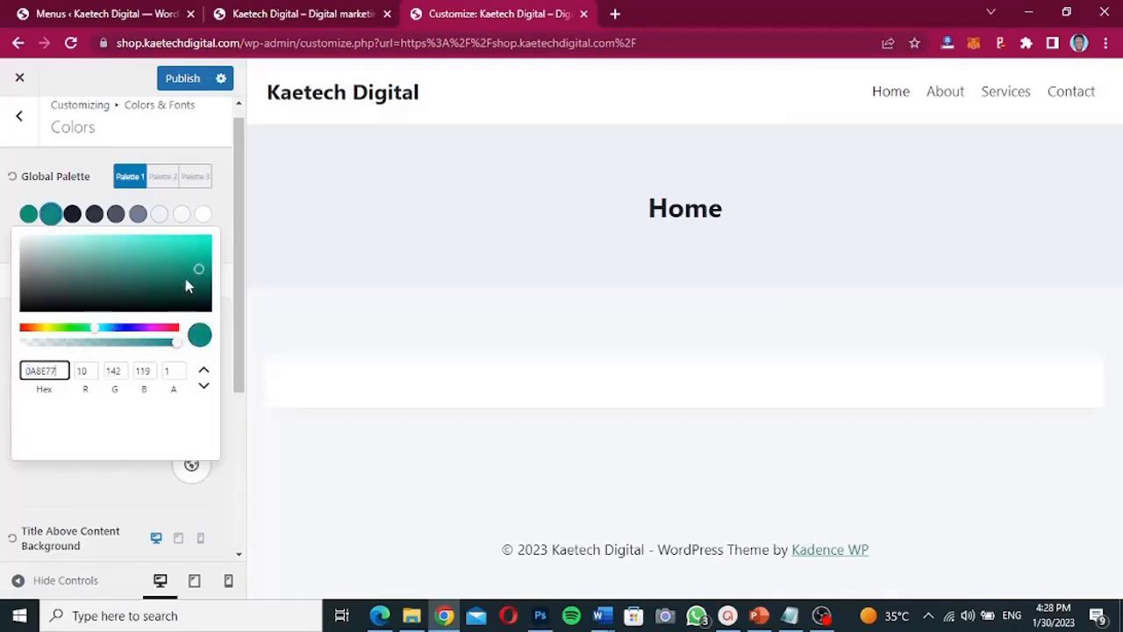
pyautogui.moveTo(199, 268); pyautogui.dragTo(207, 284)
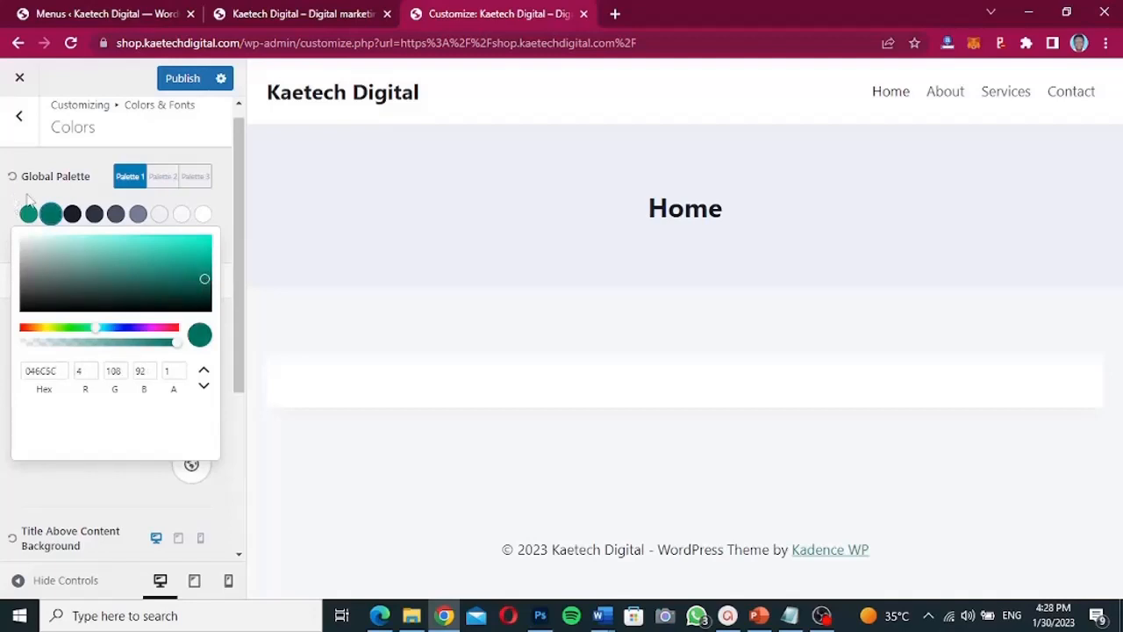
pyautogui.click(51, 490)
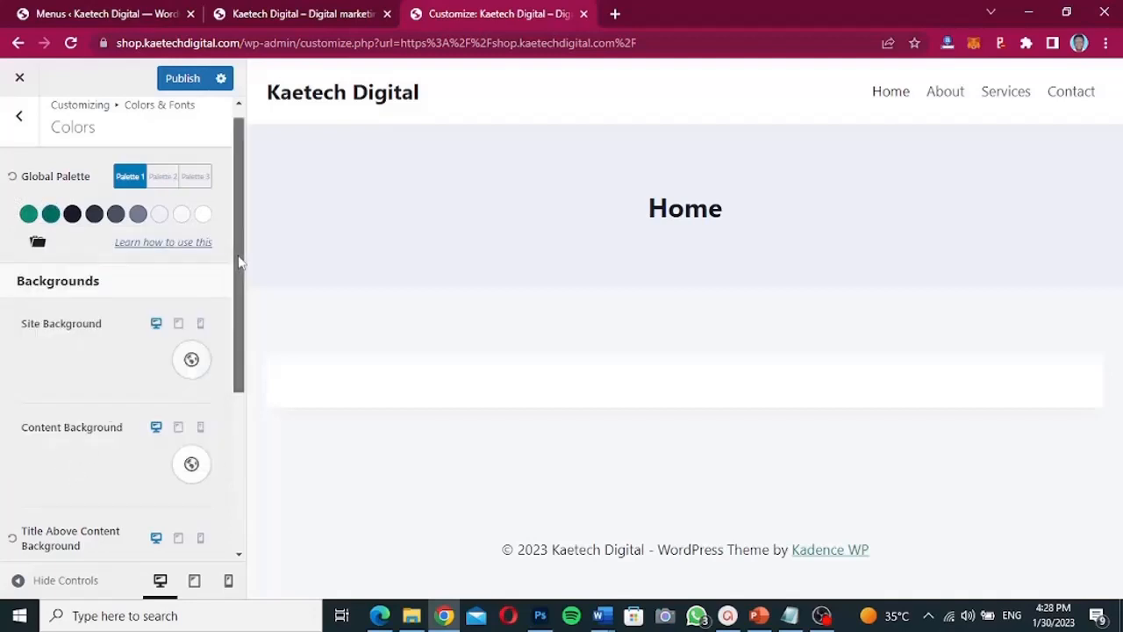
pyautogui.moveTo(238, 260); pyautogui.dragTo(240, 438)
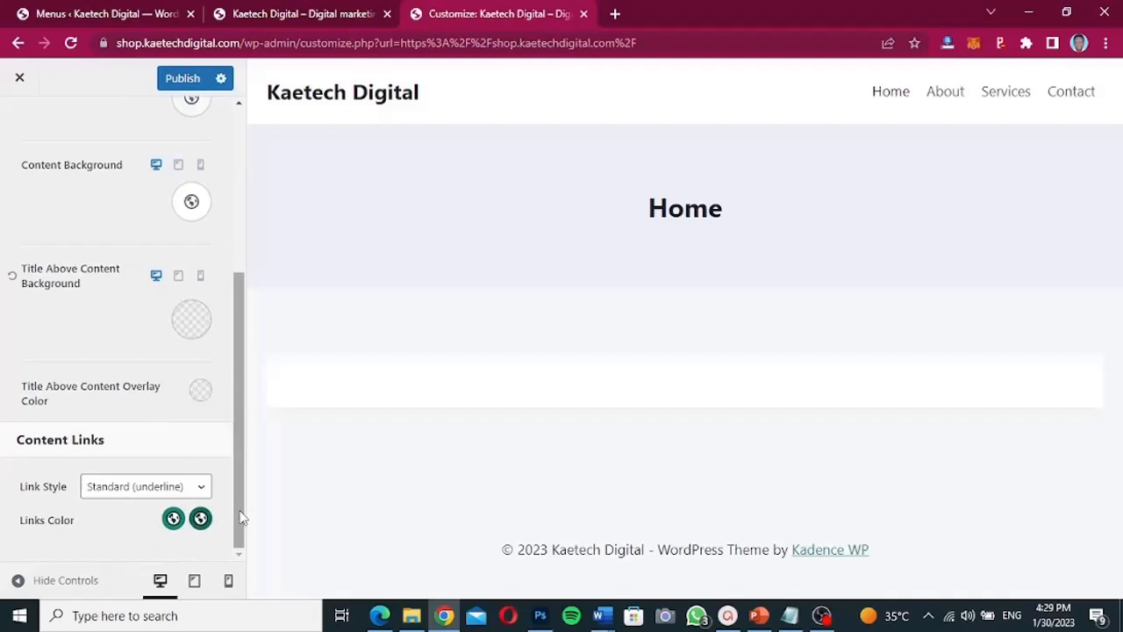
pyautogui.moveTo(242, 517); pyautogui.dragTo(241, 309)
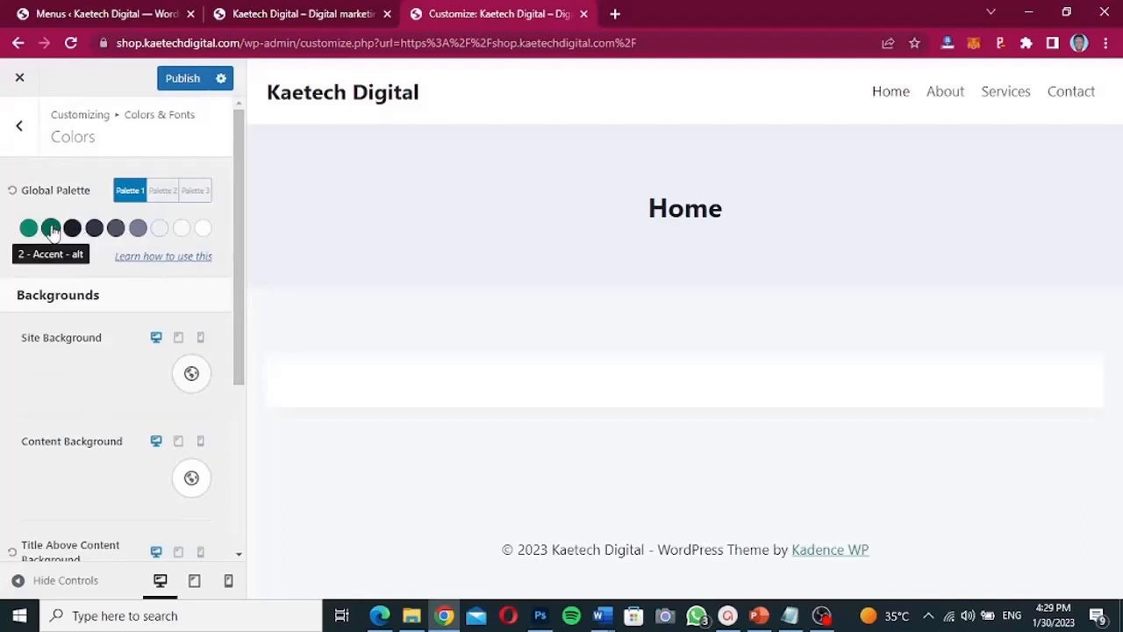
pyautogui.moveTo(53, 231); pyautogui.dragTo(26, 239)
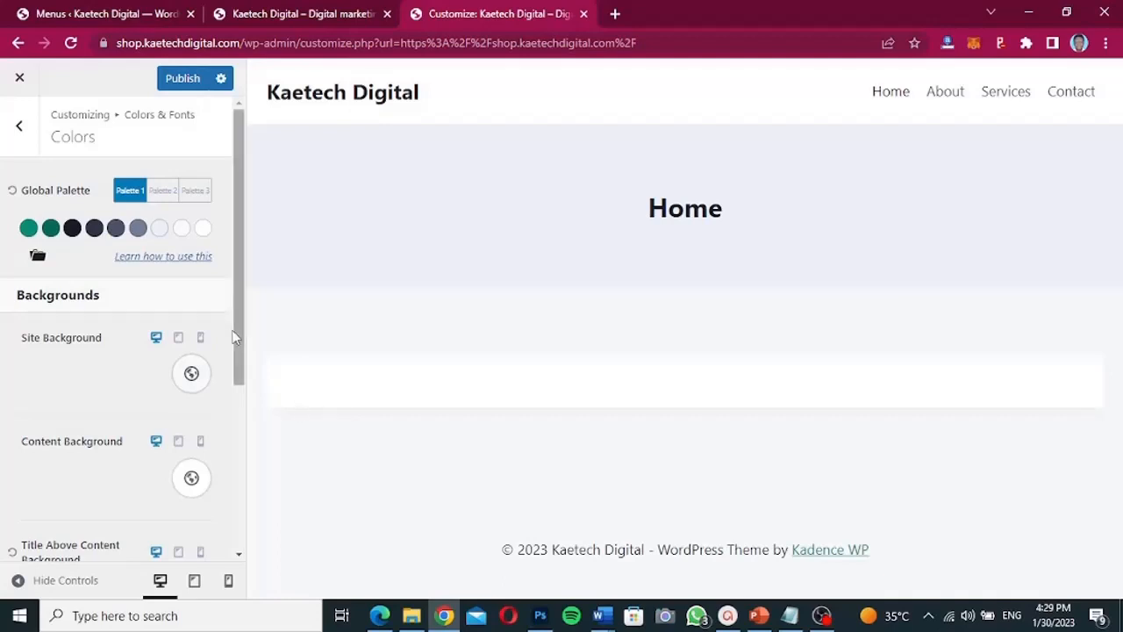
# Choose No Underline as the Link Style for content links.
pyautogui.moveTo(243, 343); pyautogui.dragTo(242, 509)
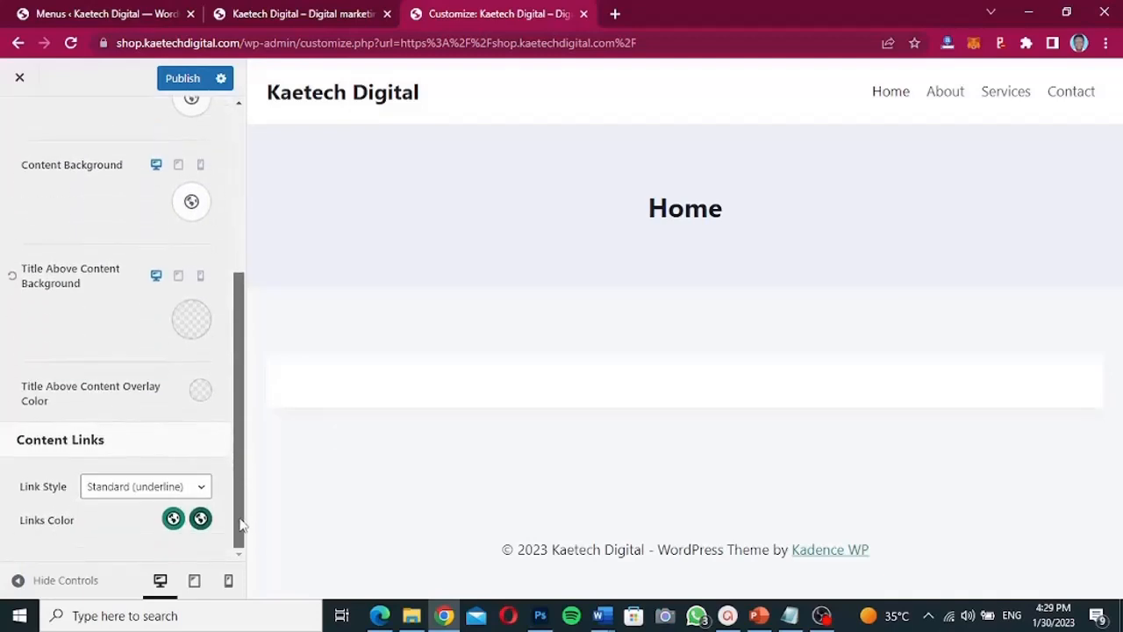
pyautogui.click(125, 488)
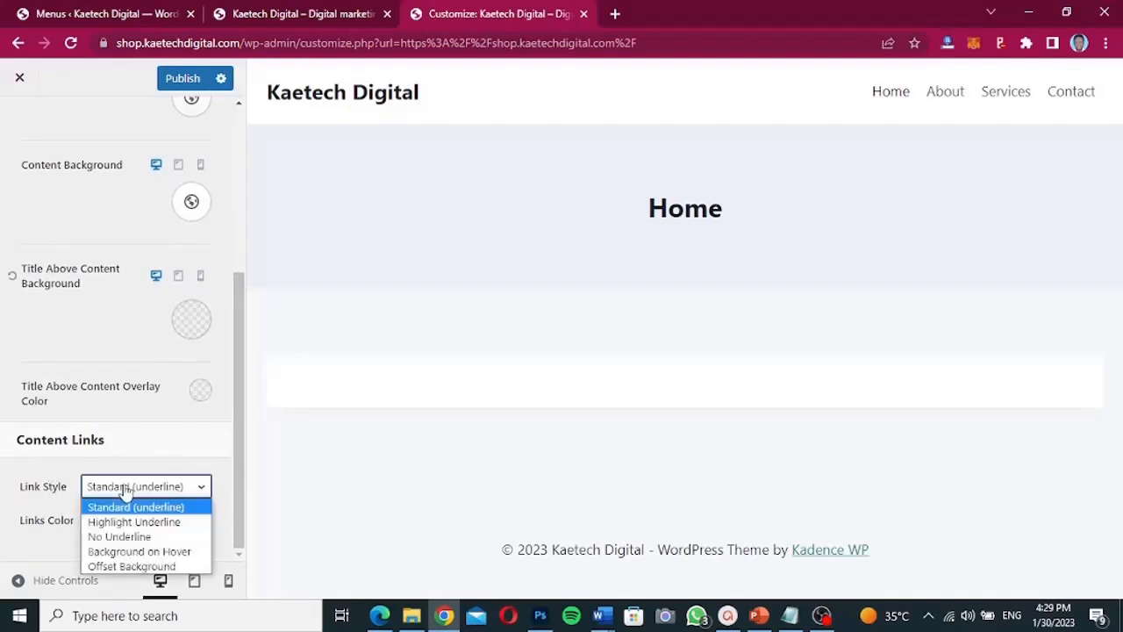
pyautogui.click(116, 536)
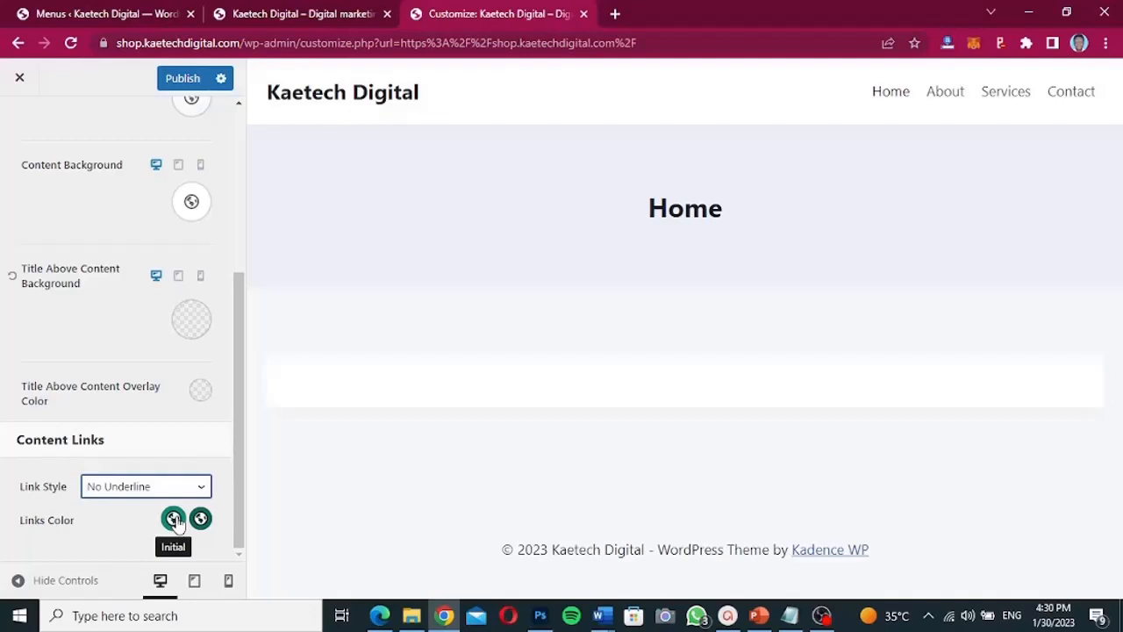
# Set the content link colour to orange F78914.
pyautogui.click(790, 616)
pyautogui.moveTo(368, 132); pyautogui.dragTo(330, 132)
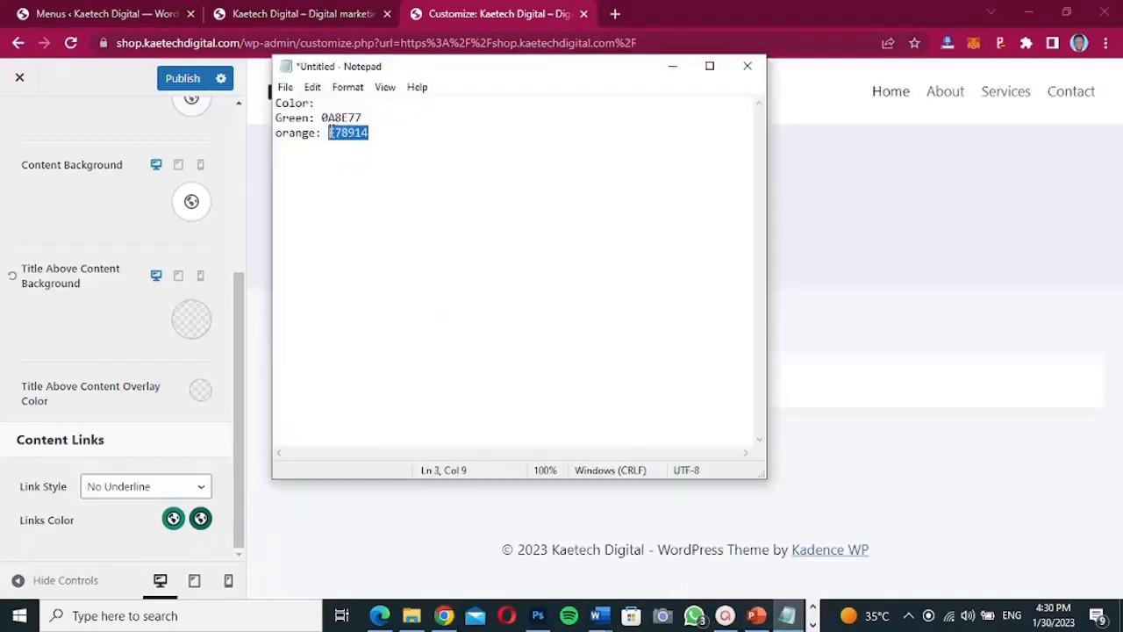
pyautogui.click(172, 519)
pyautogui.click(172, 519)
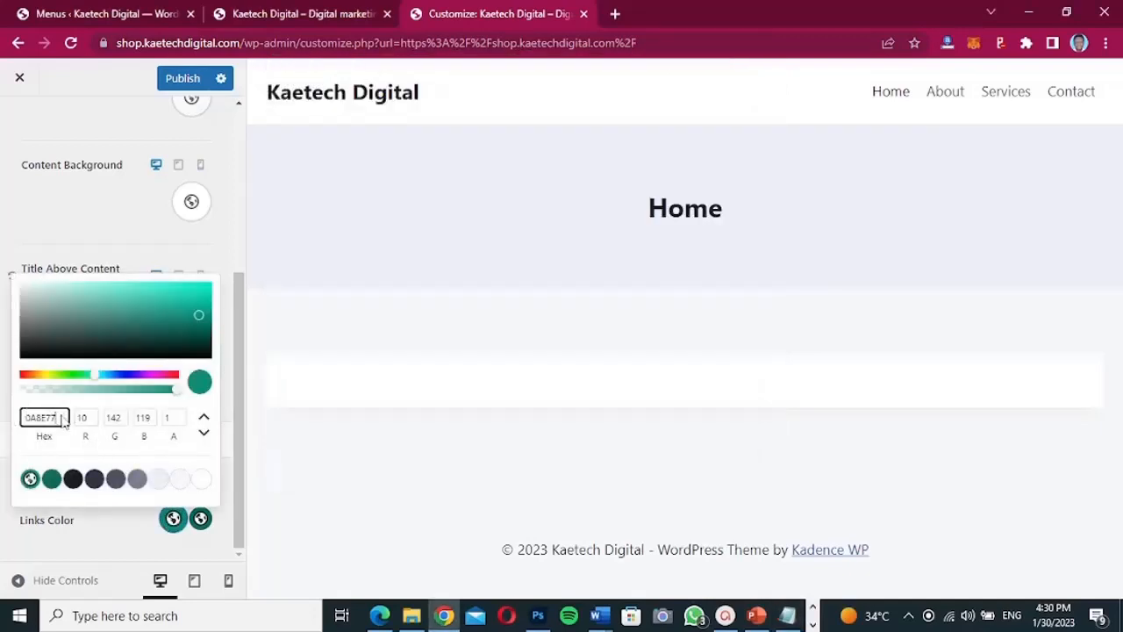
pyautogui.doubleClick(60, 419)
pyautogui.hotkey('ctrl', 'v')
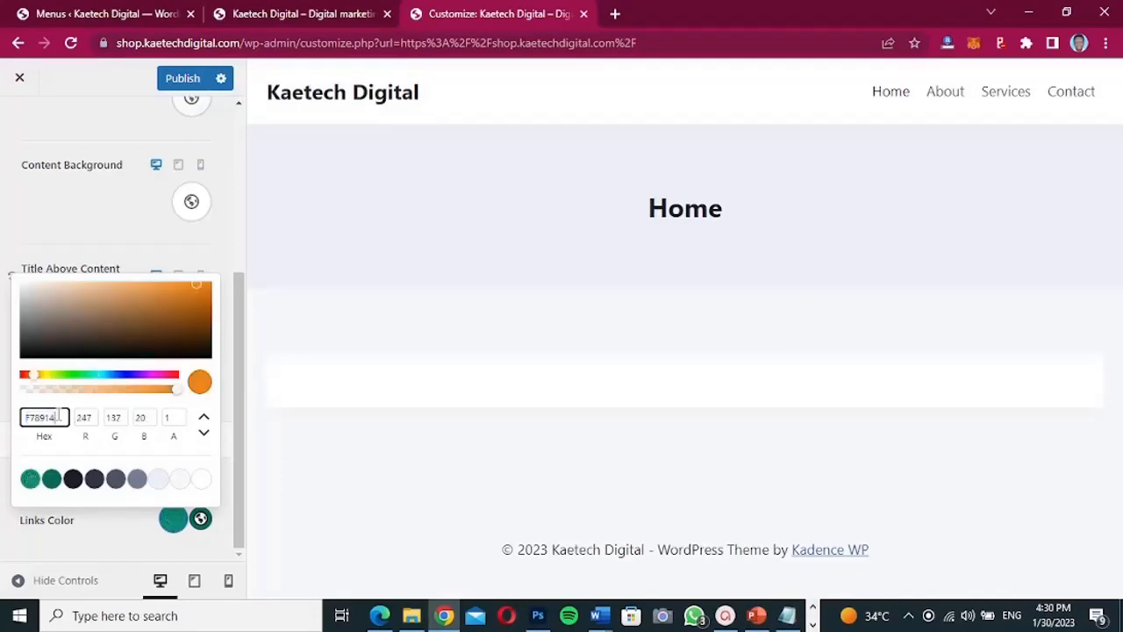
pyautogui.click(200, 522)
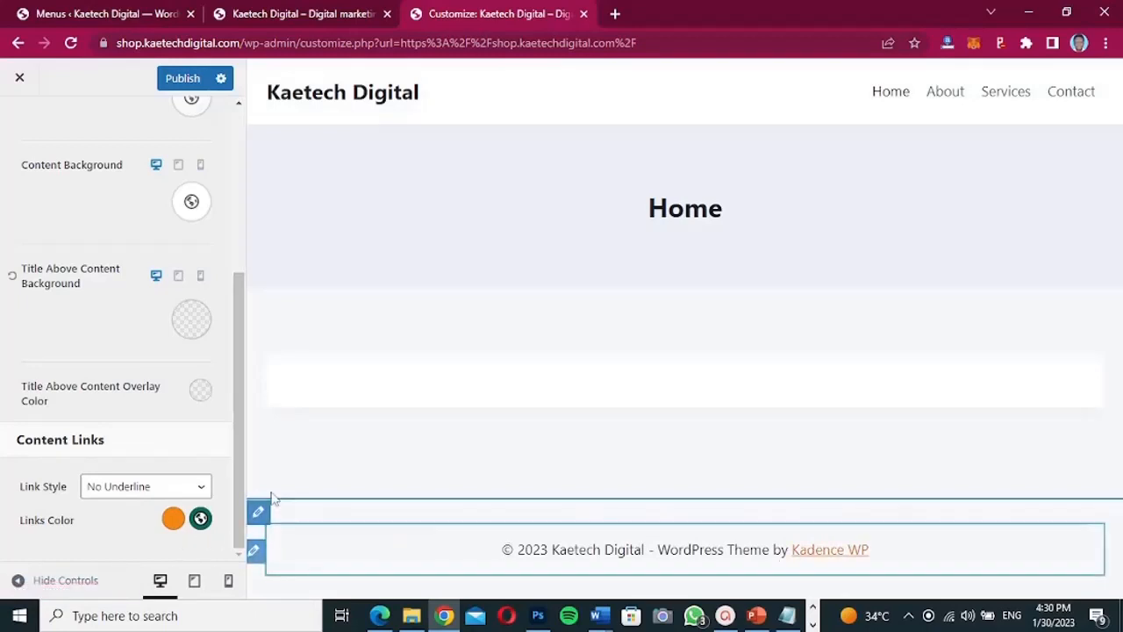
# Set the link hover colour to green 0A8E77 and return to Colors & Fonts.
pyautogui.click(201, 519)
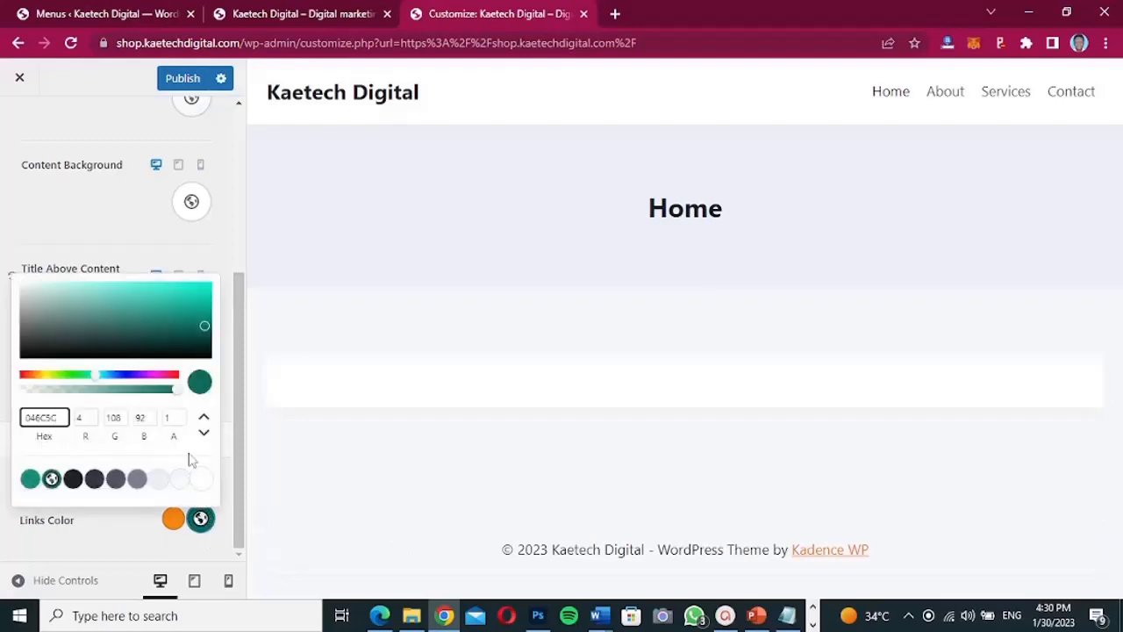
pyautogui.click(788, 621)
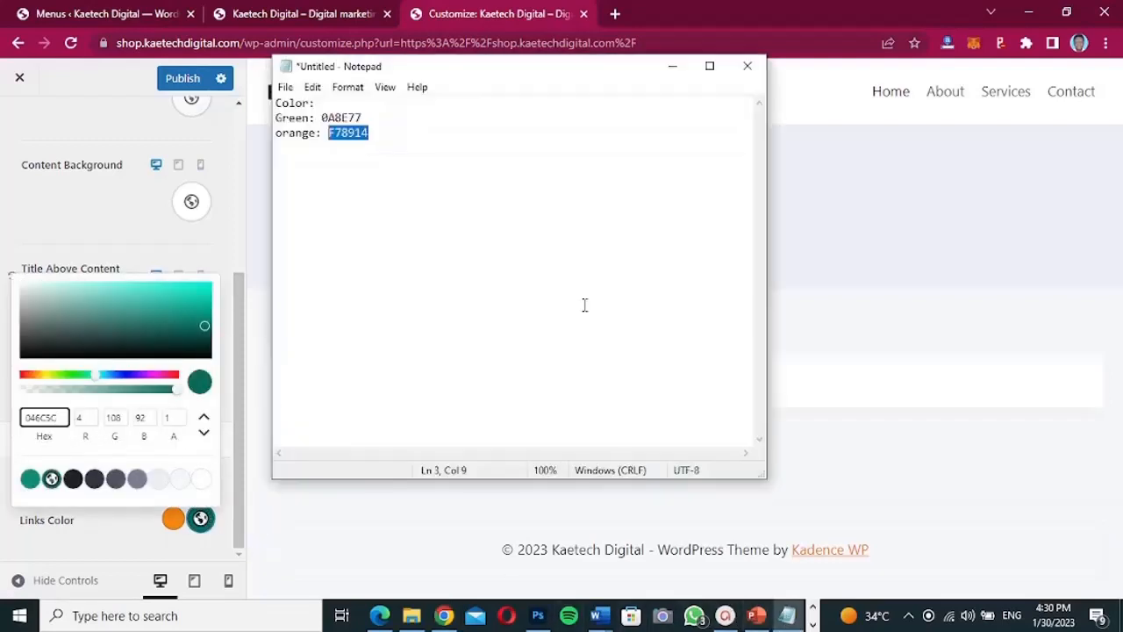
pyautogui.click(363, 117)
pyautogui.moveTo(362, 117); pyautogui.dragTo(323, 117)
pyautogui.hotkey('ctrl', 'c')
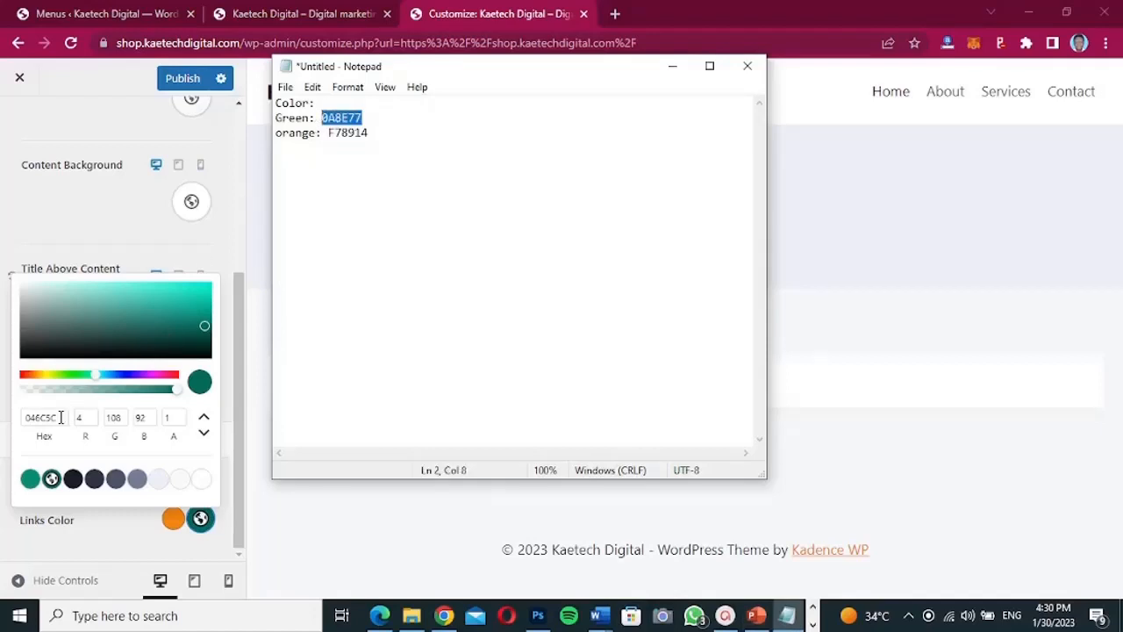
pyautogui.moveTo(61, 416); pyautogui.dragTo(4, 428)
pyautogui.hotkey('ctrl', 'v')
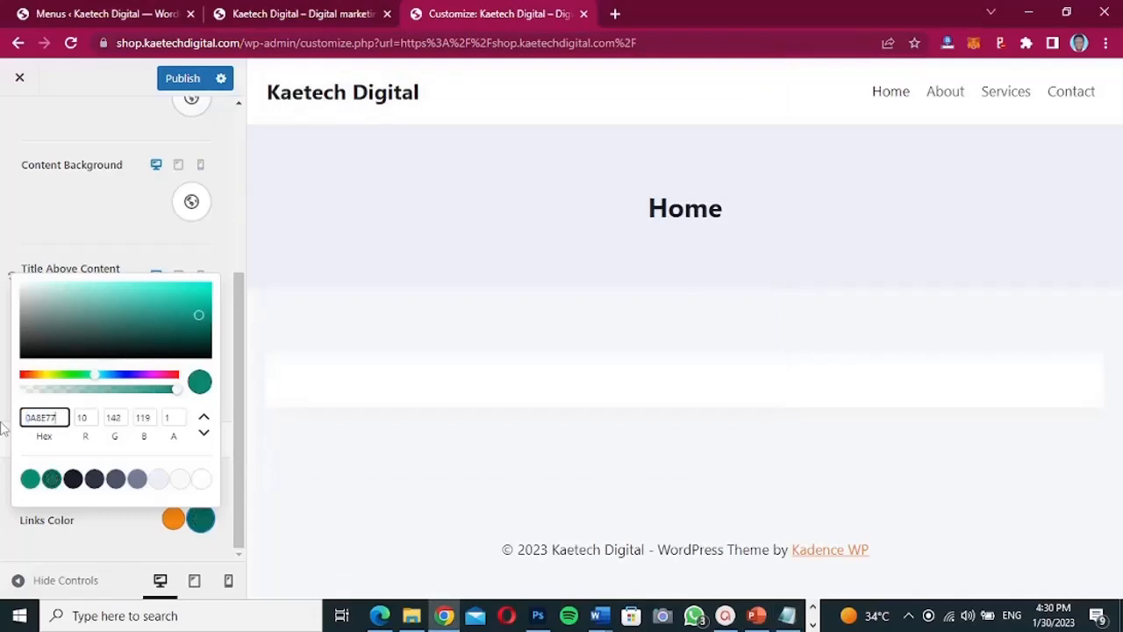
pyautogui.click(122, 531)
pyautogui.click(124, 537)
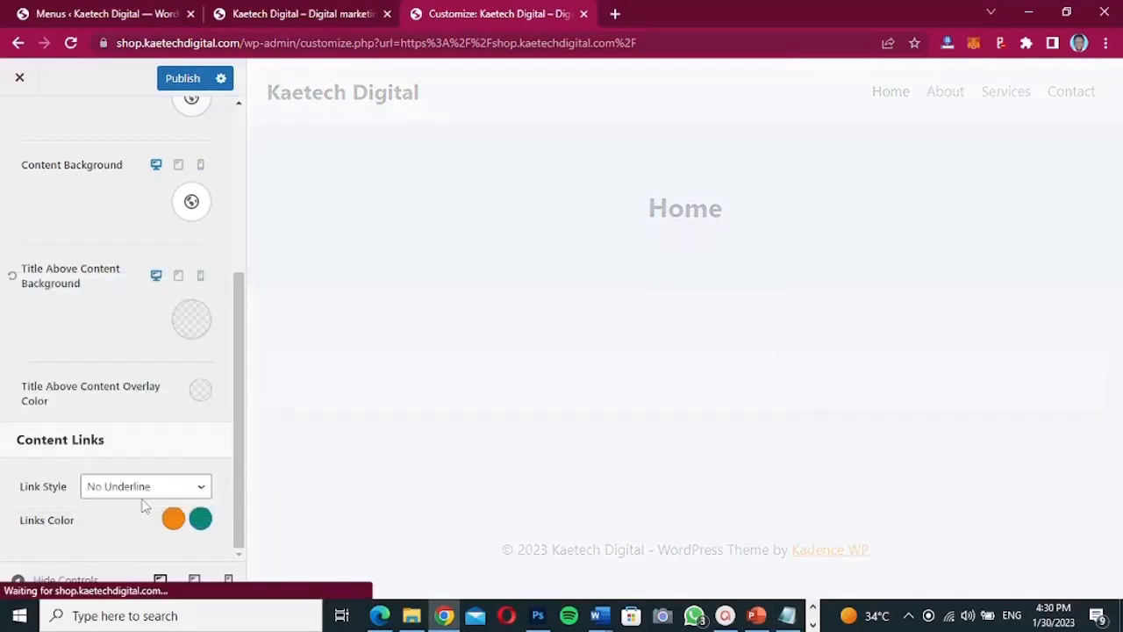
pyautogui.moveTo(243, 465); pyautogui.dragTo(244, 273)
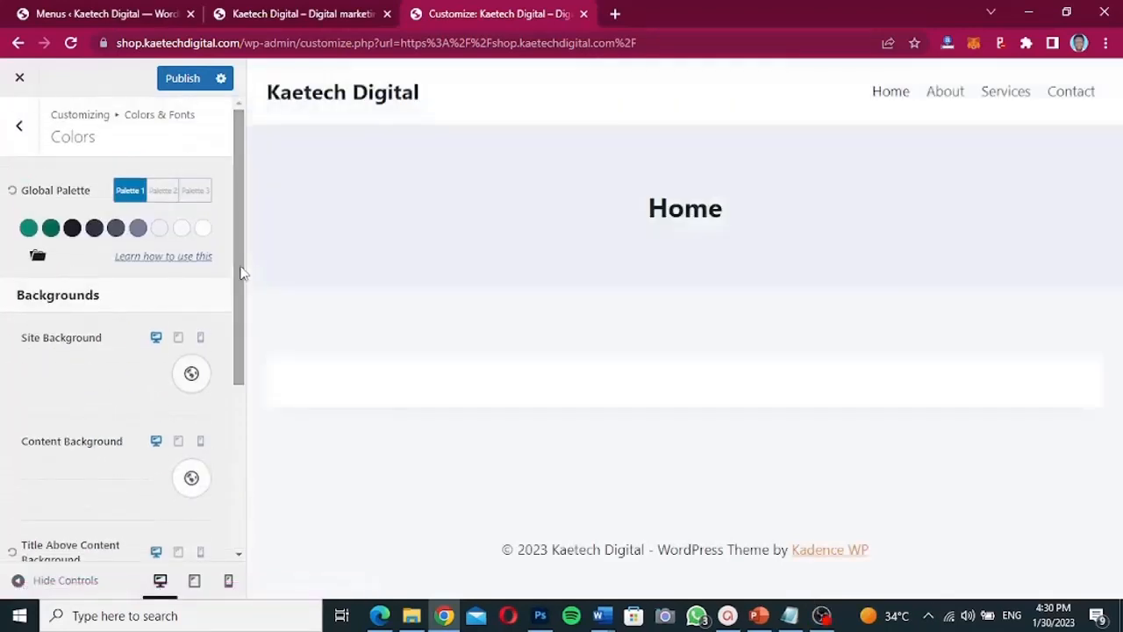
pyautogui.click(18, 127)
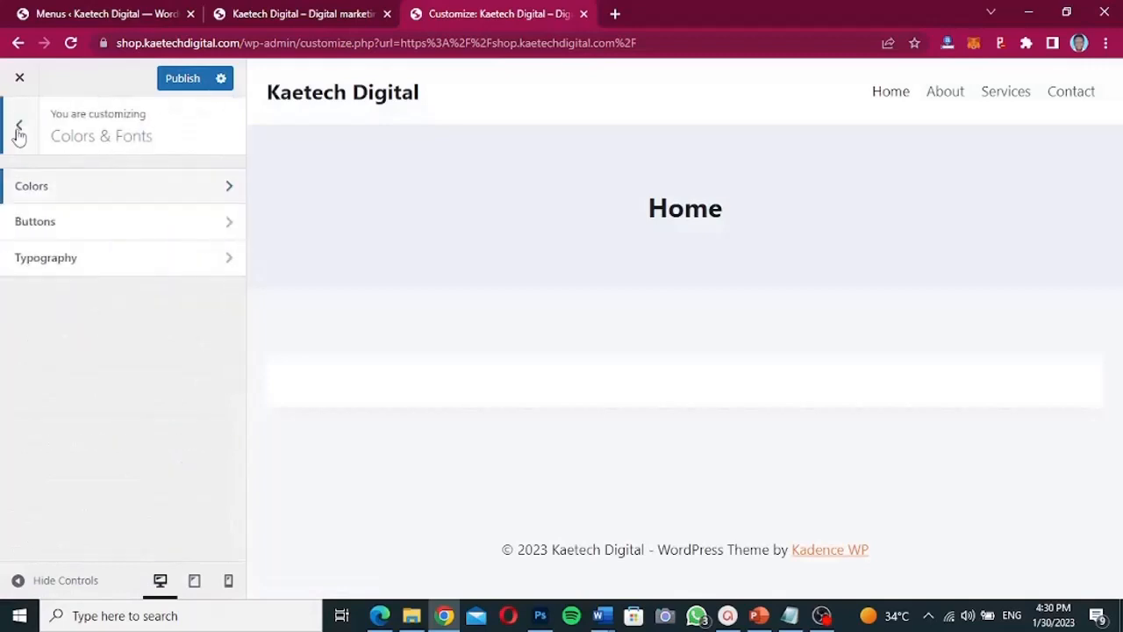
# In Buttons, change the second background colour from 046C5C to green 0A8E77.
pyautogui.click(63, 226)
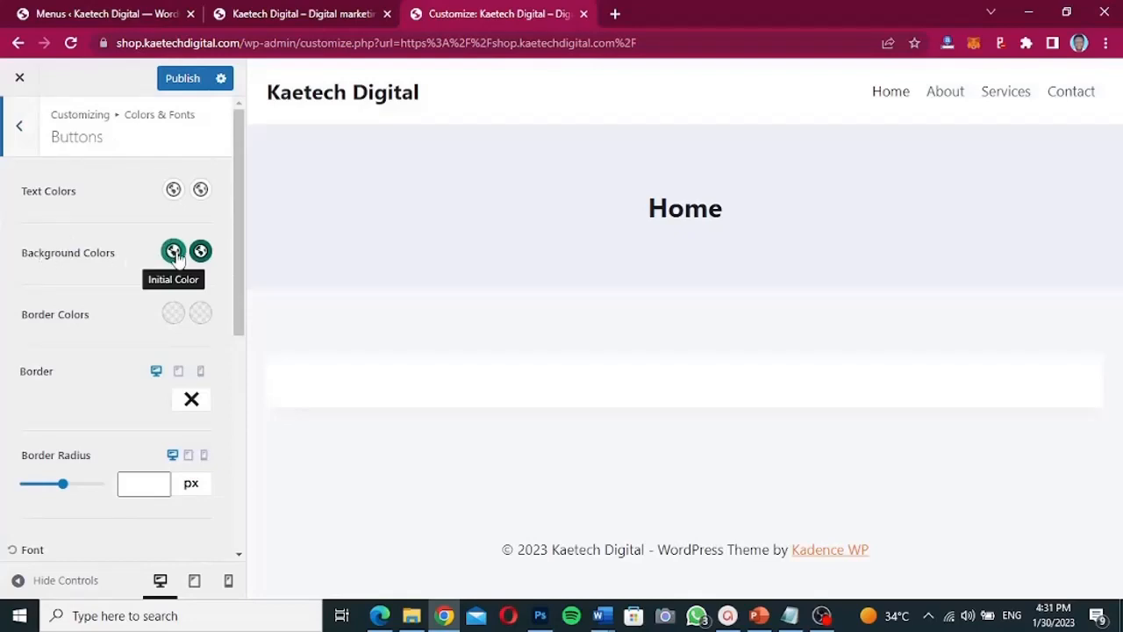
pyautogui.click(200, 251)
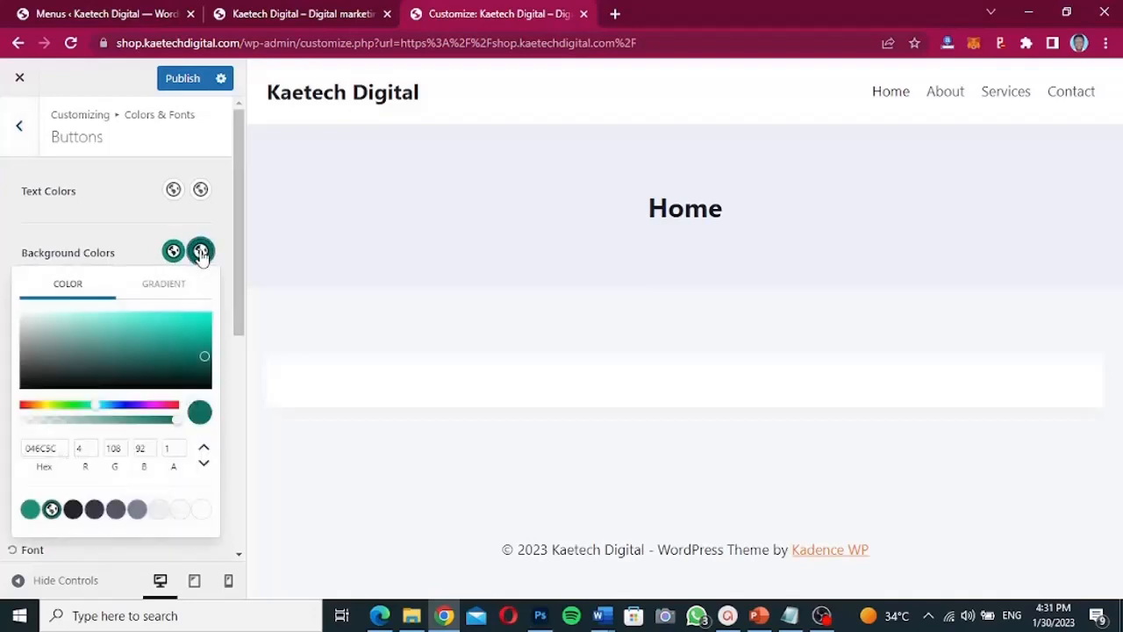
pyautogui.moveTo(64, 451); pyautogui.dragTo(7, 448)
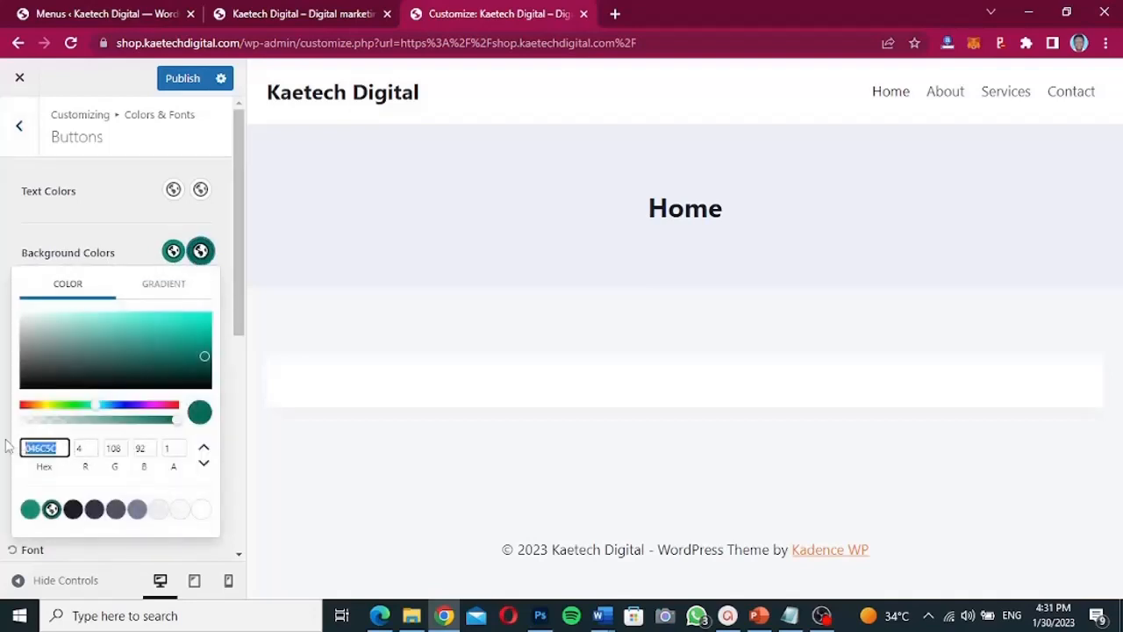
pyautogui.write('0A8A75')
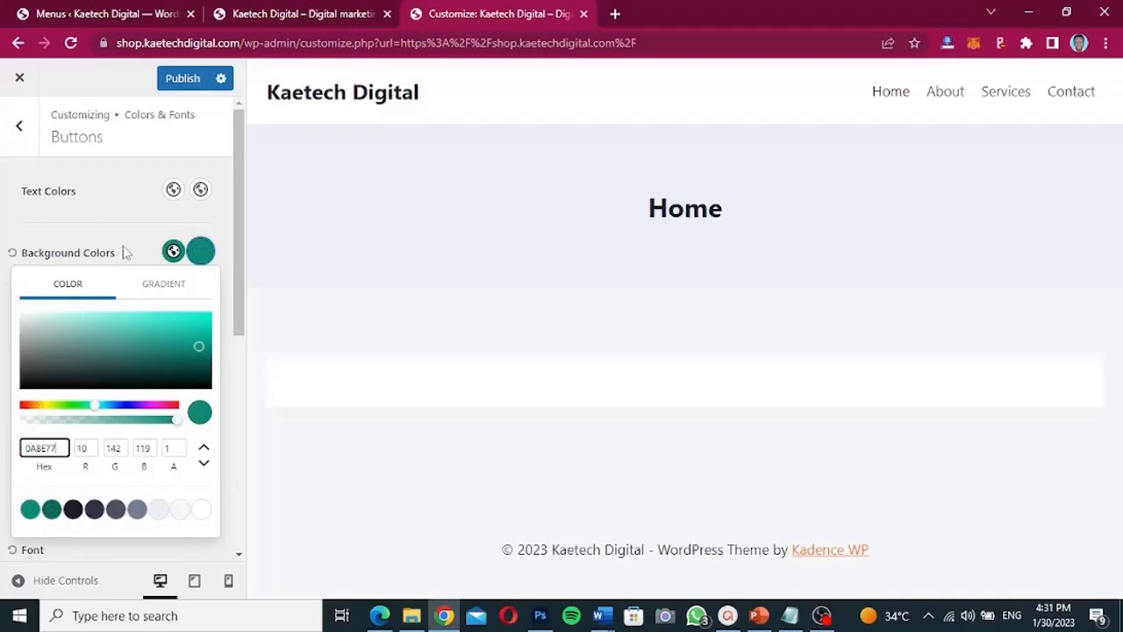
pyautogui.click(123, 252)
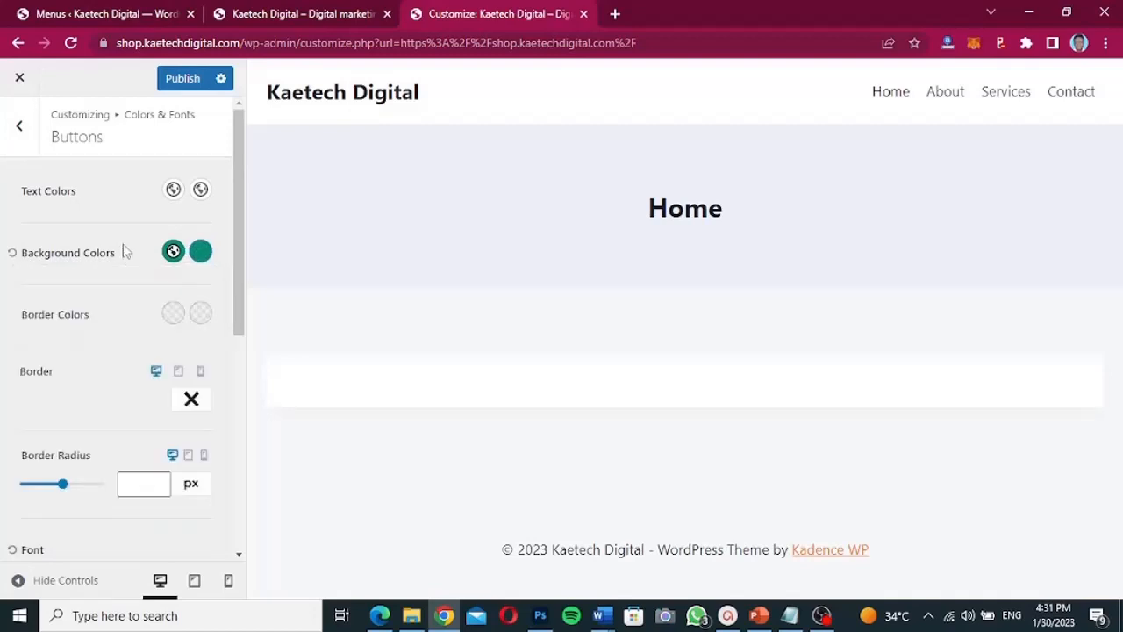
# Set the first button background colour to orange F78914 and publish the changes.
pyautogui.click(787, 617)
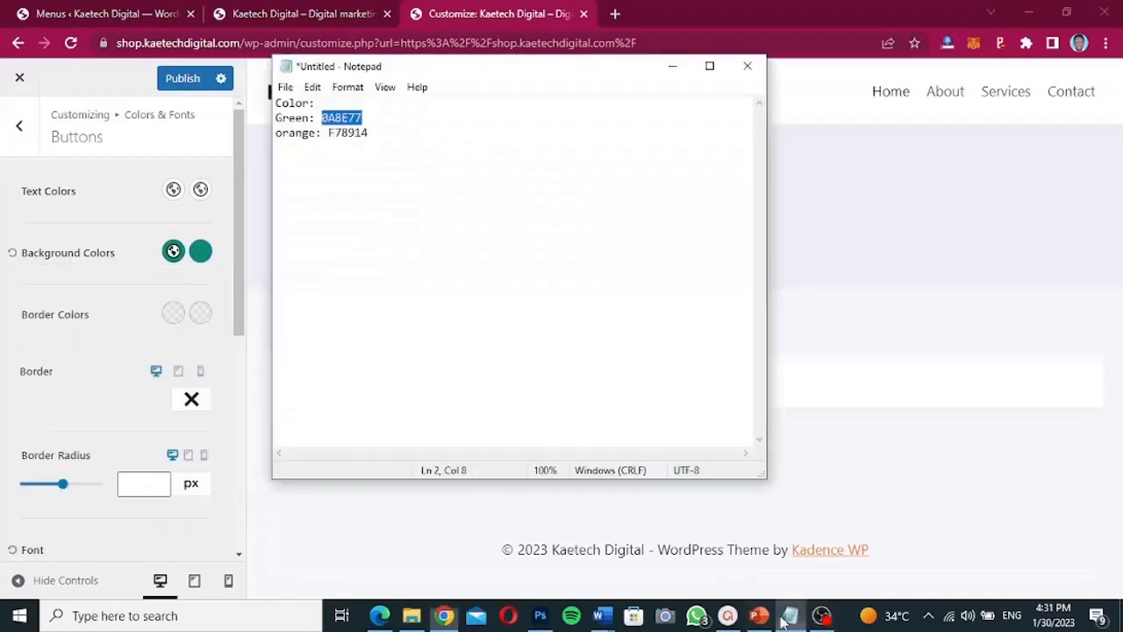
pyautogui.doubleClick(365, 133)
pyautogui.moveTo(367, 133); pyautogui.dragTo(330, 128)
pyautogui.hotkey('ctrl', 'c')
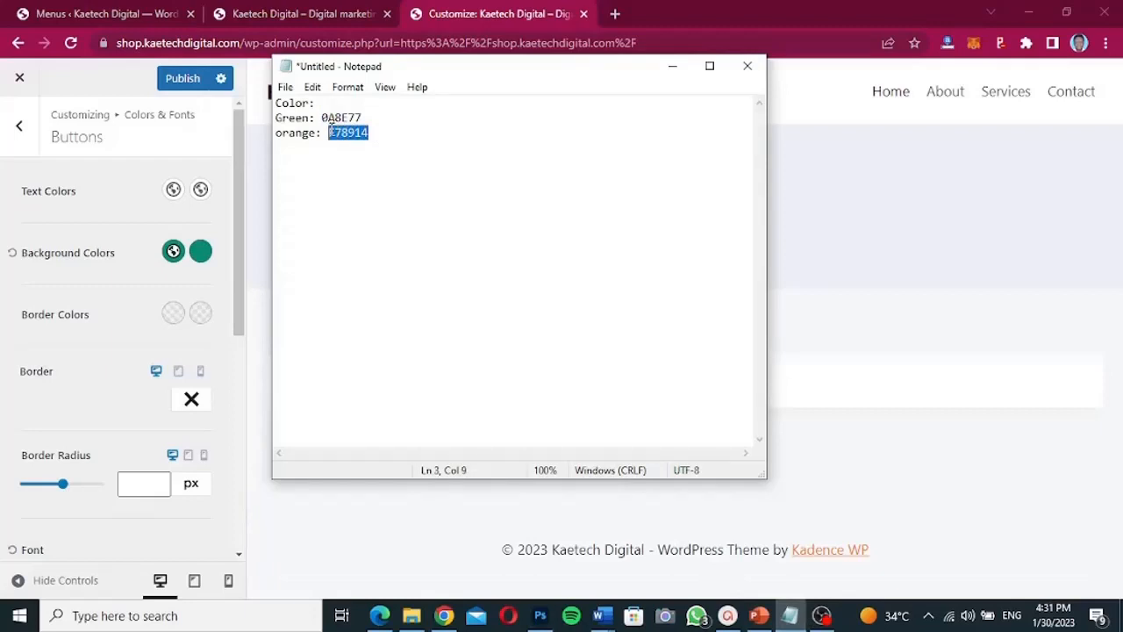
pyautogui.click(172, 252)
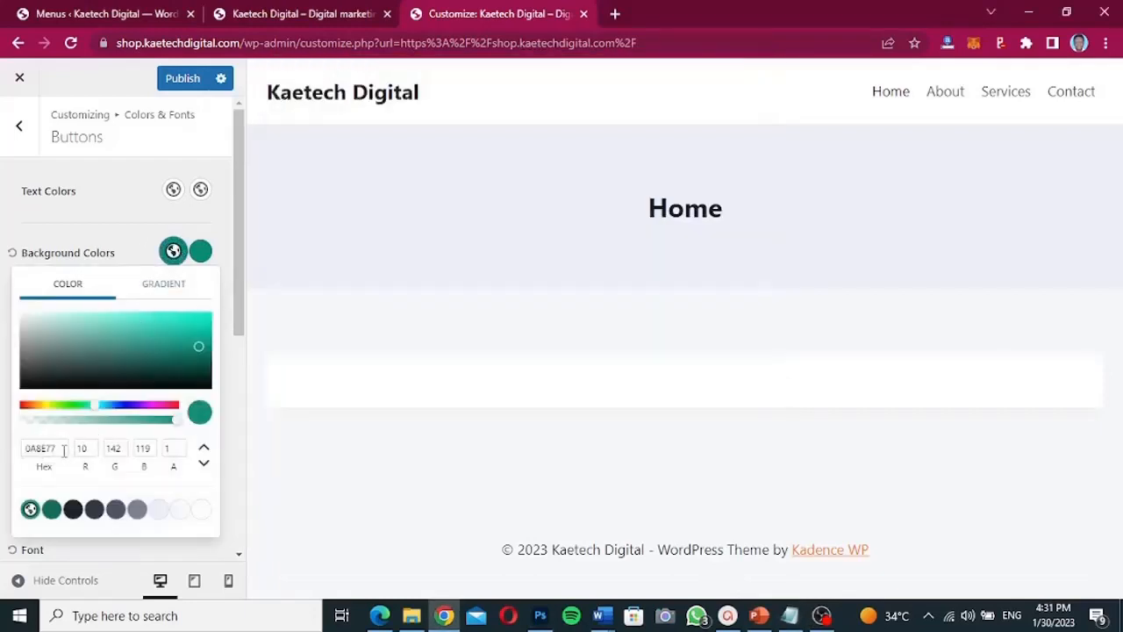
pyautogui.moveTo(66, 448); pyautogui.dragTo(4, 450)
pyautogui.hotkey('ctrl', 'v')
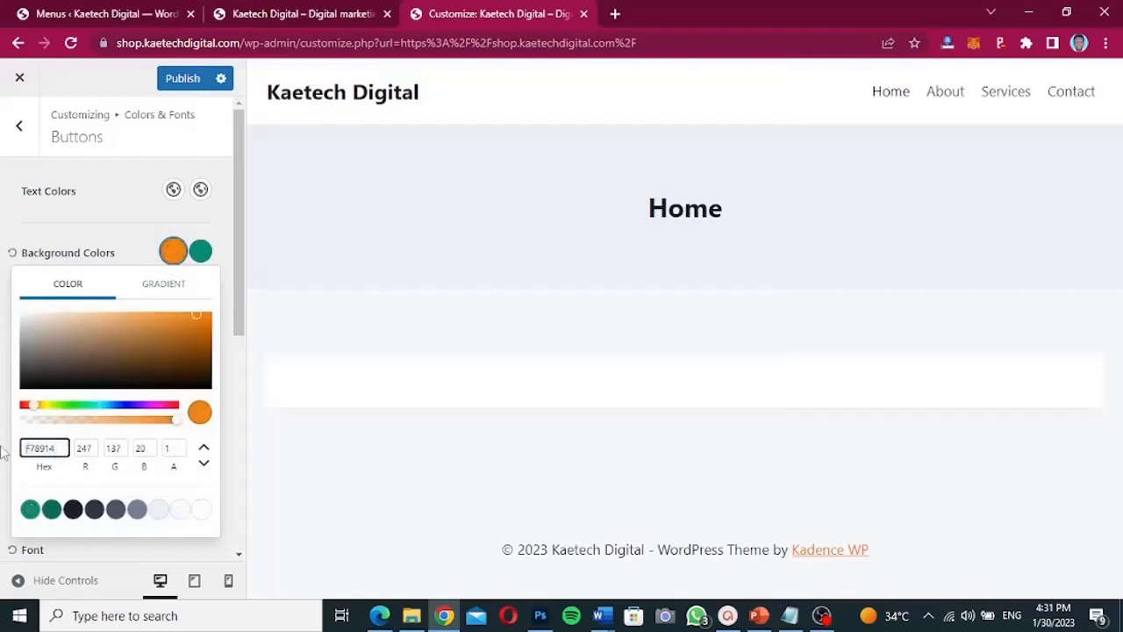
pyautogui.click(126, 256)
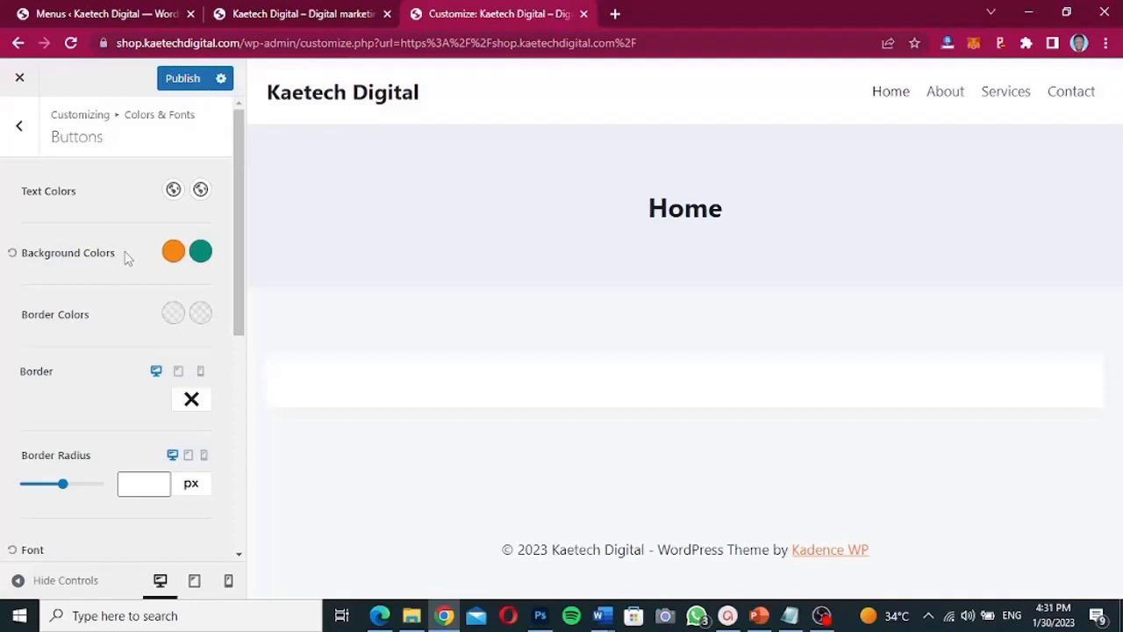
pyautogui.click(188, 81)
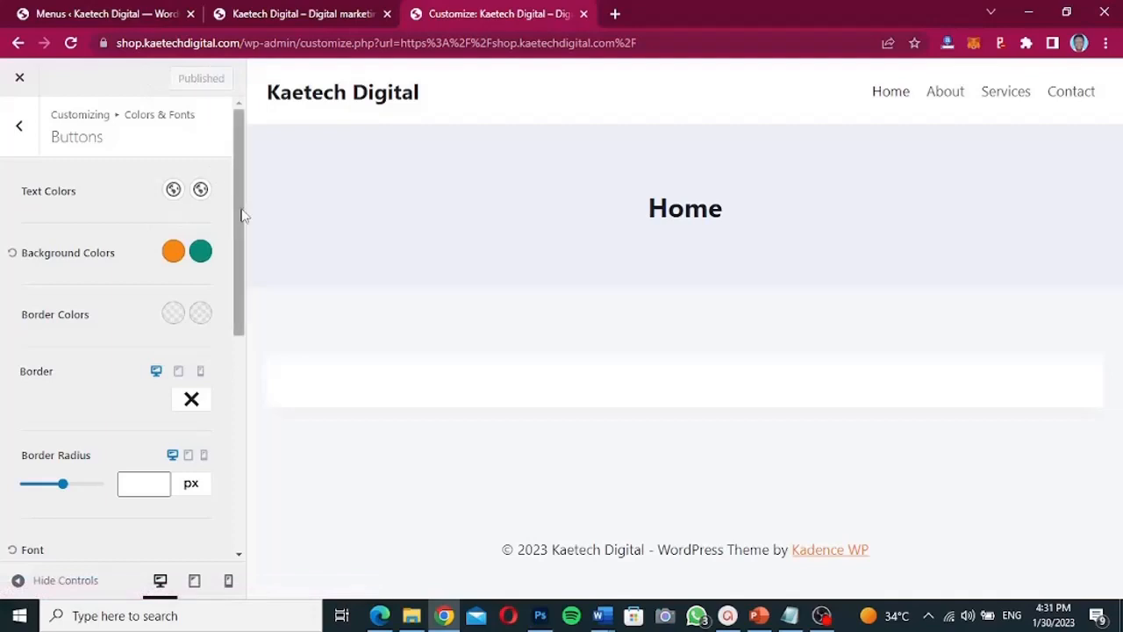
pyautogui.moveTo(244, 216); pyautogui.dragTo(234, 150)
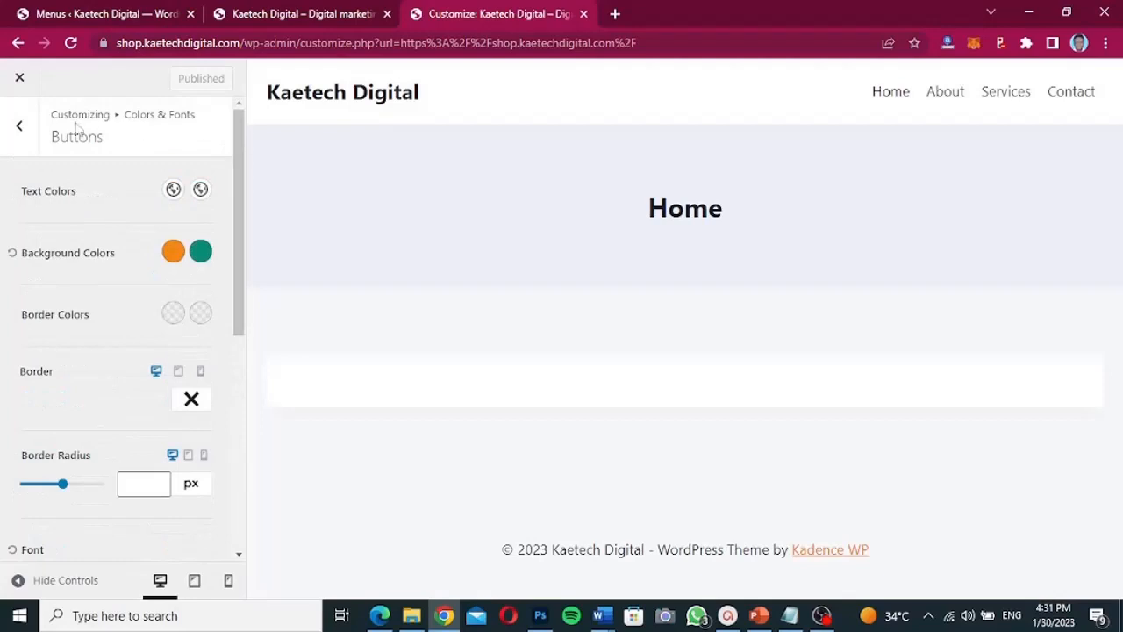
pyautogui.click(22, 128)
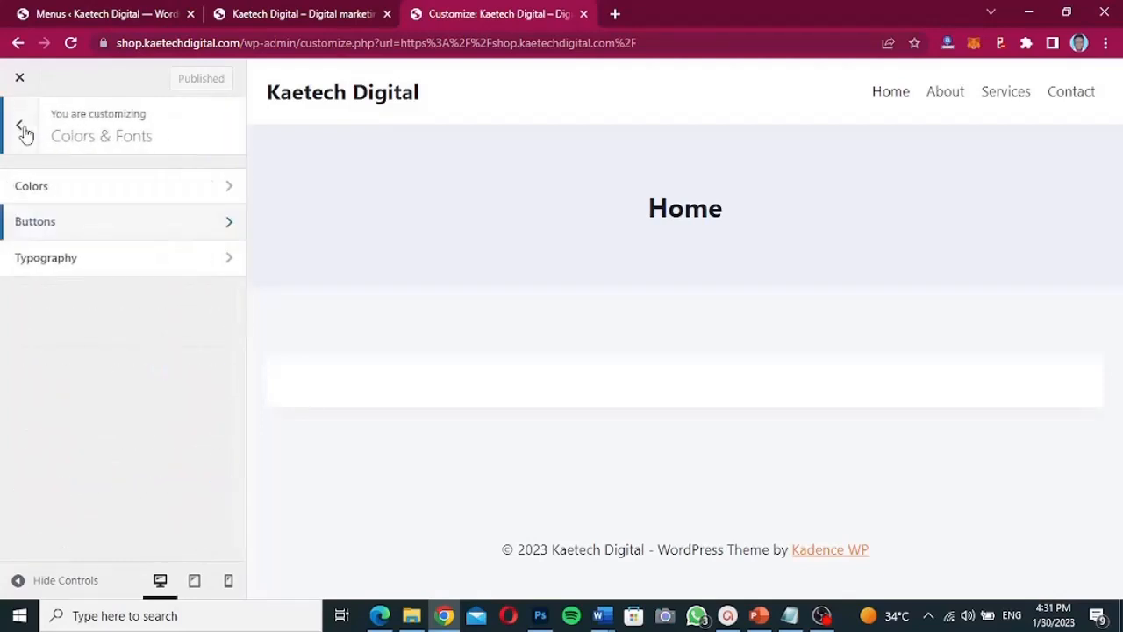
# Set the Typography base font to Montserrat and publish.
pyautogui.click(85, 267)
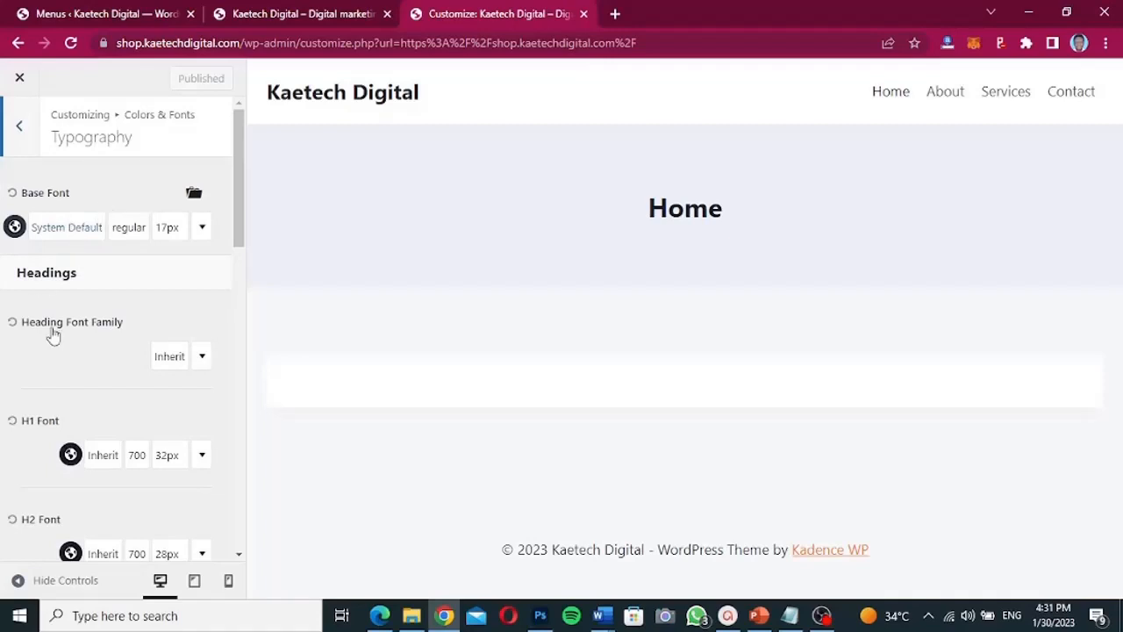
pyautogui.click(83, 230)
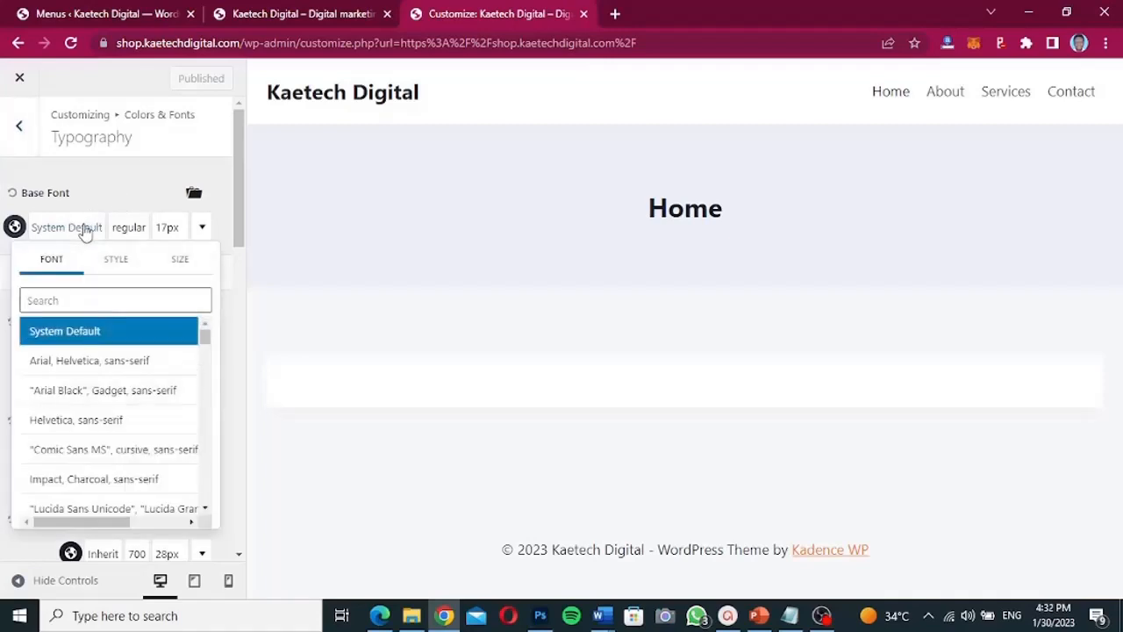
pyautogui.click(66, 302)
pyautogui.write('monts')
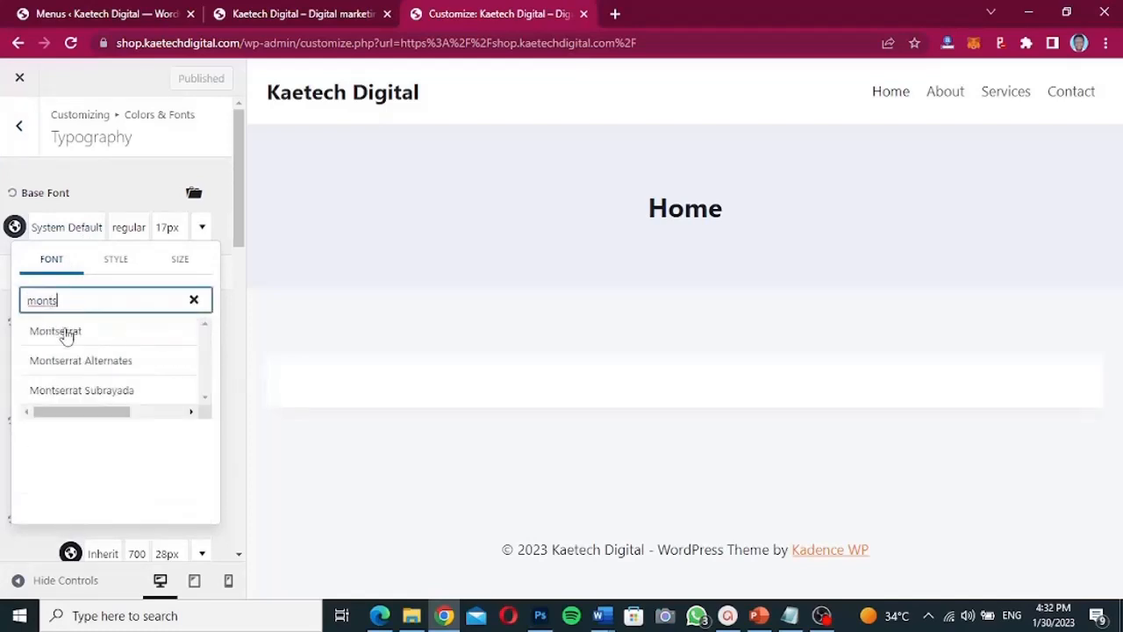
pyautogui.click(66, 333)
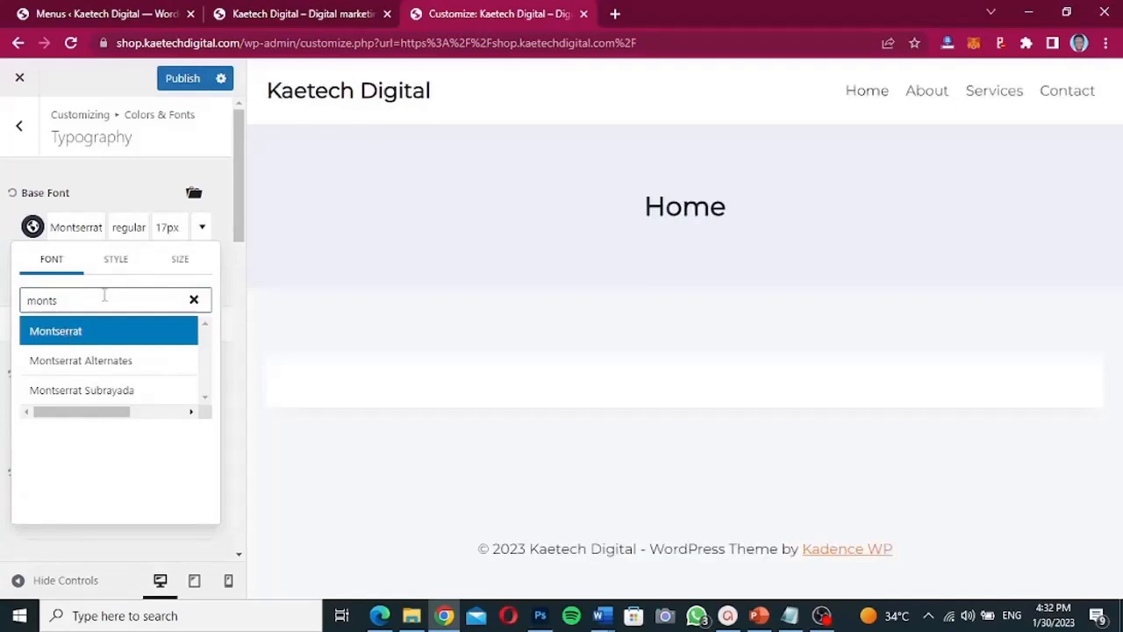
pyautogui.click(113, 268)
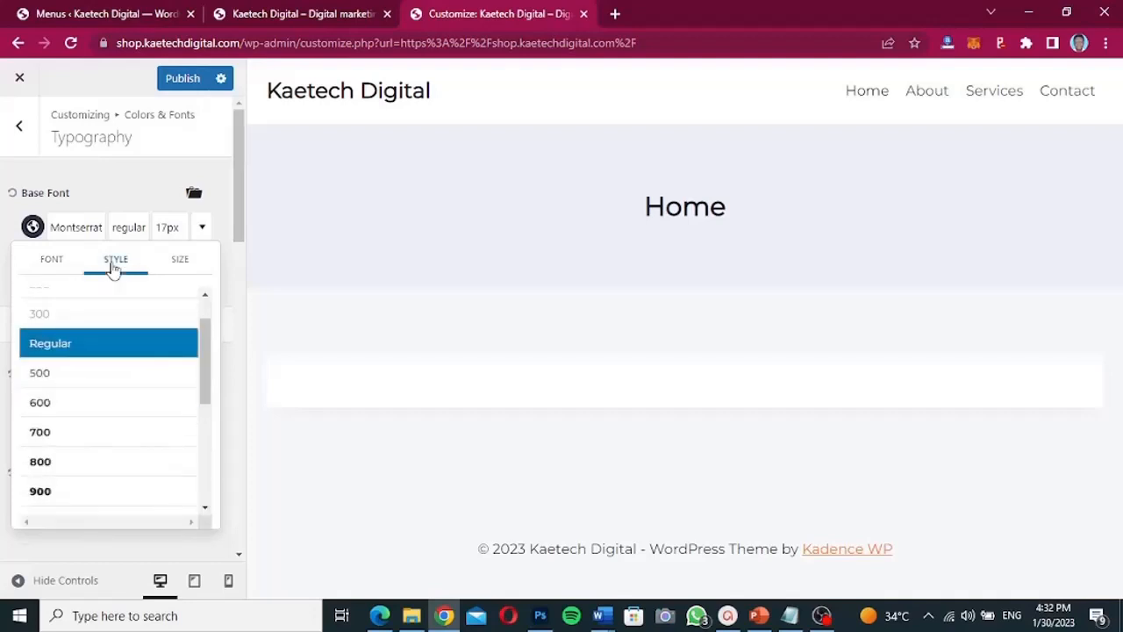
pyautogui.click(178, 263)
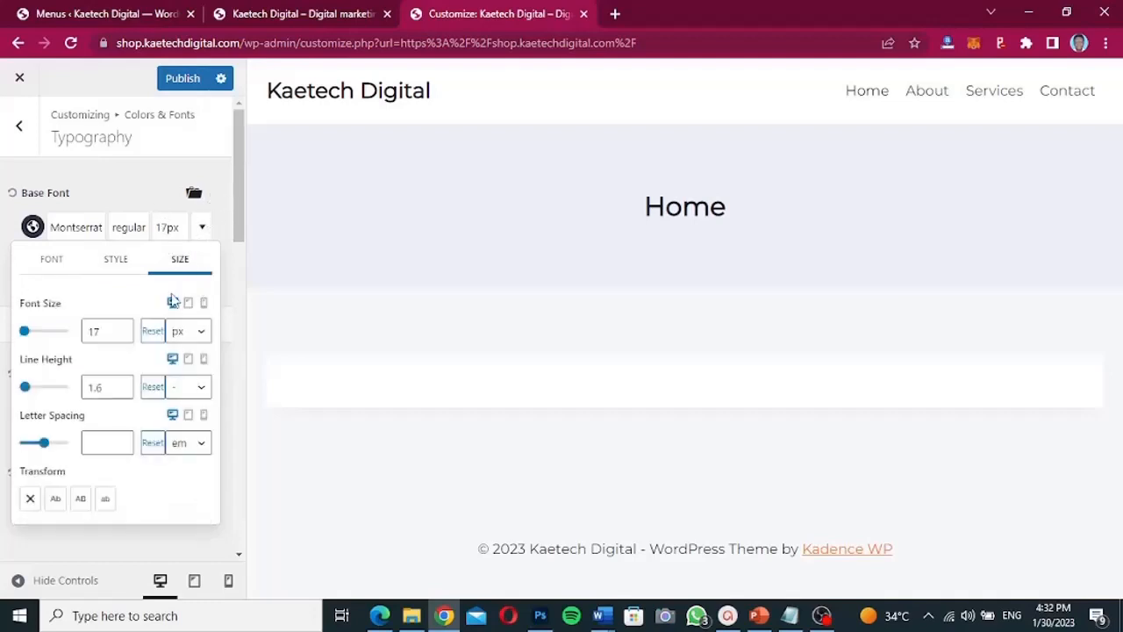
pyautogui.click(123, 194)
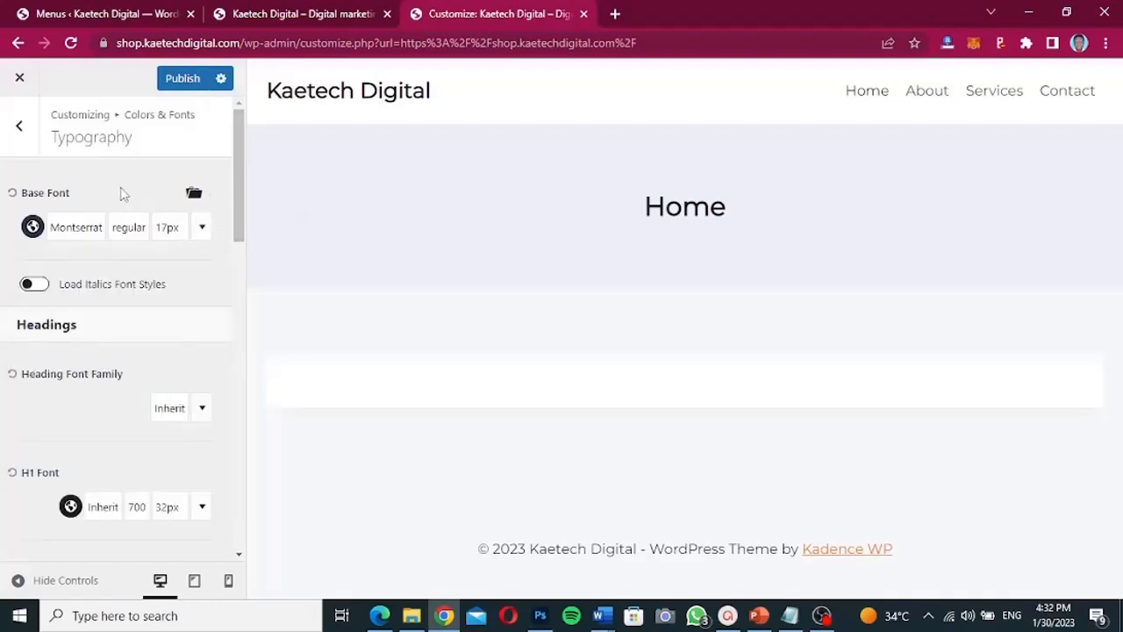
pyautogui.click(180, 78)
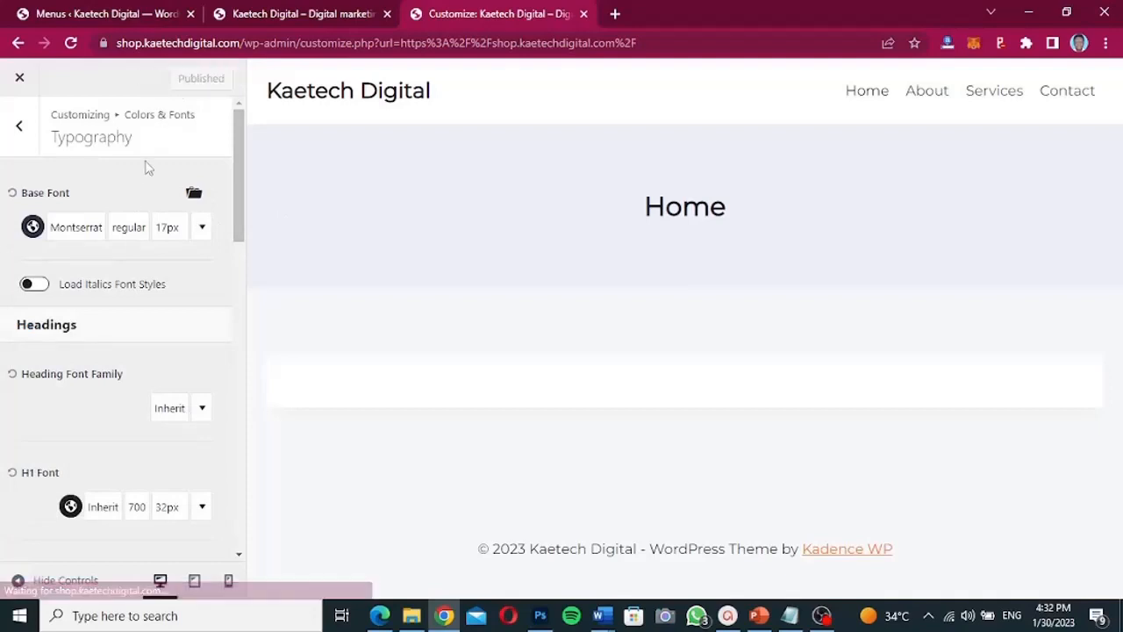
# Go back to the main Customizer list and open the Header builder.
pyautogui.click(20, 127)
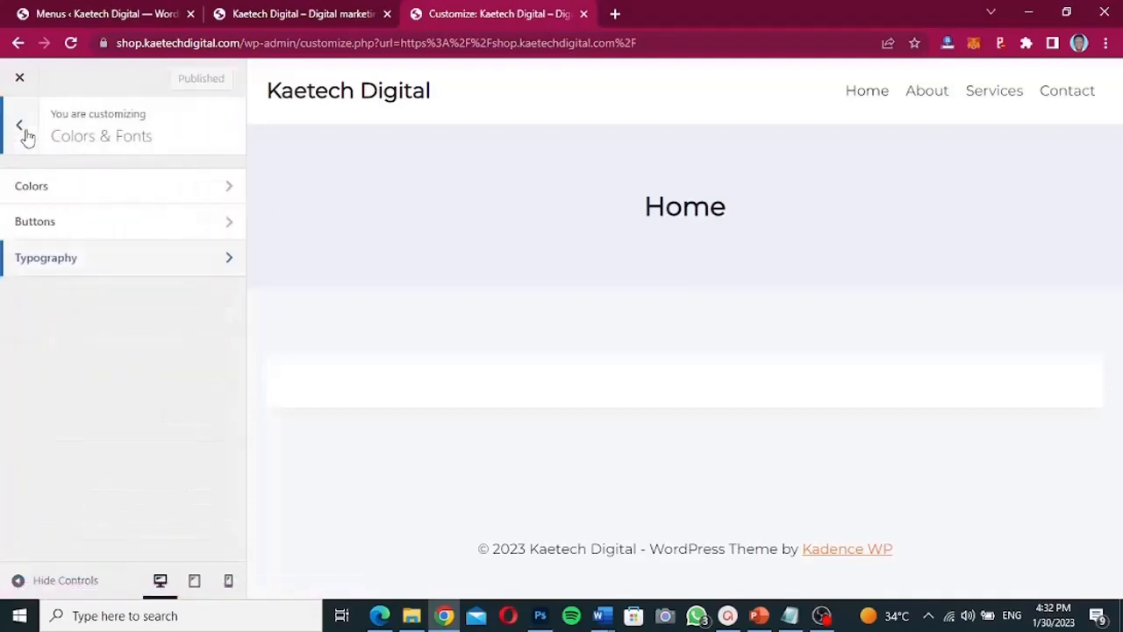
pyautogui.click(24, 130)
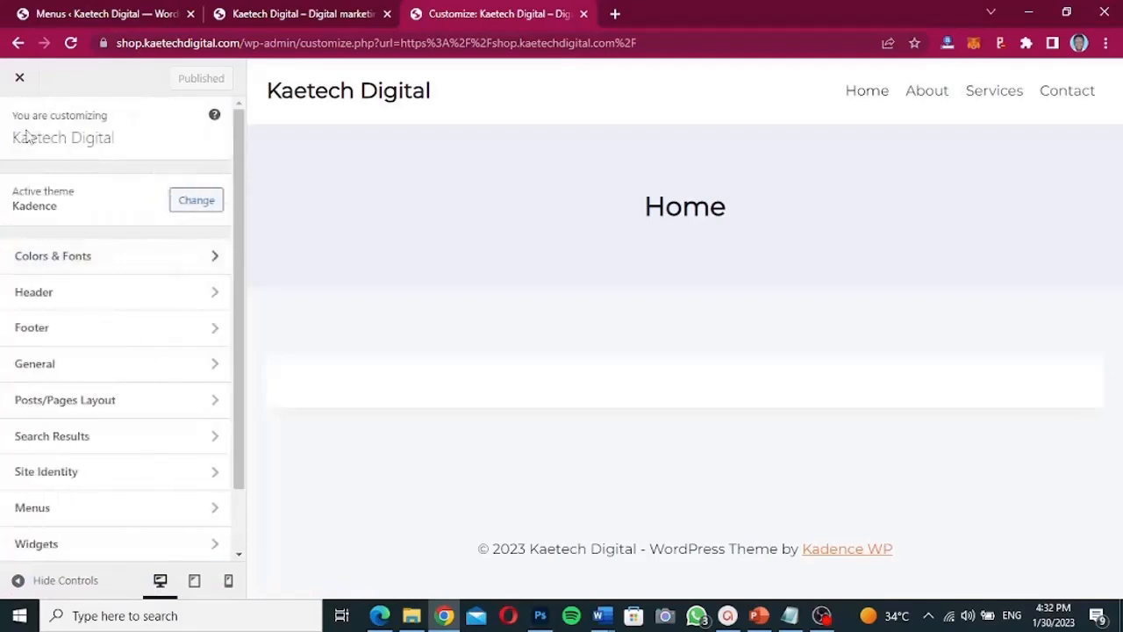
pyautogui.click(74, 302)
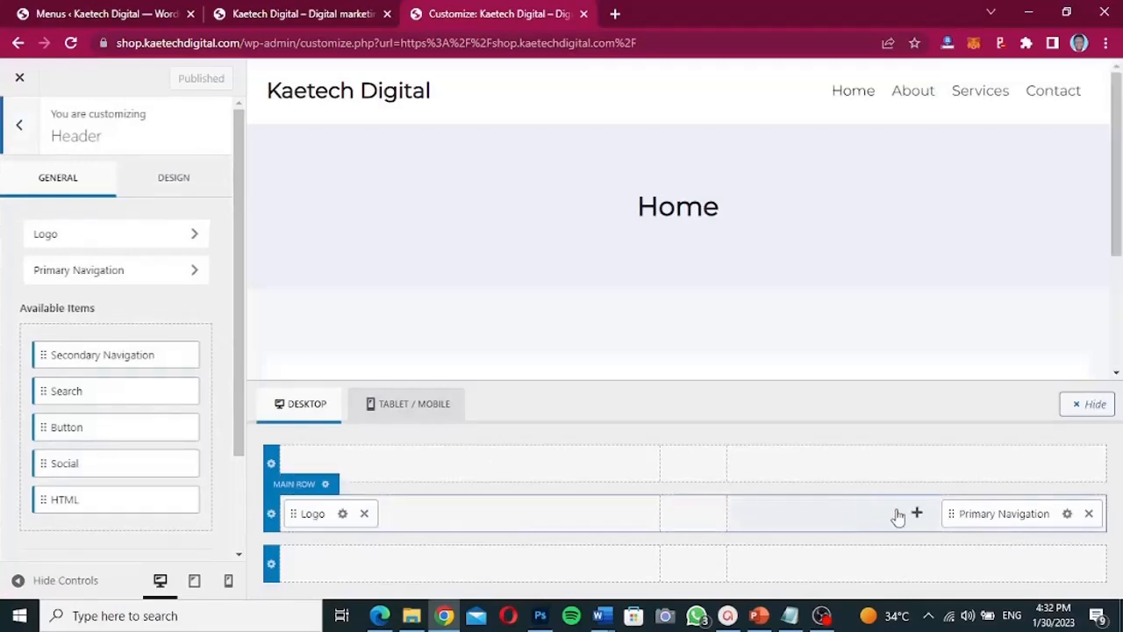
pyautogui.click(916, 515)
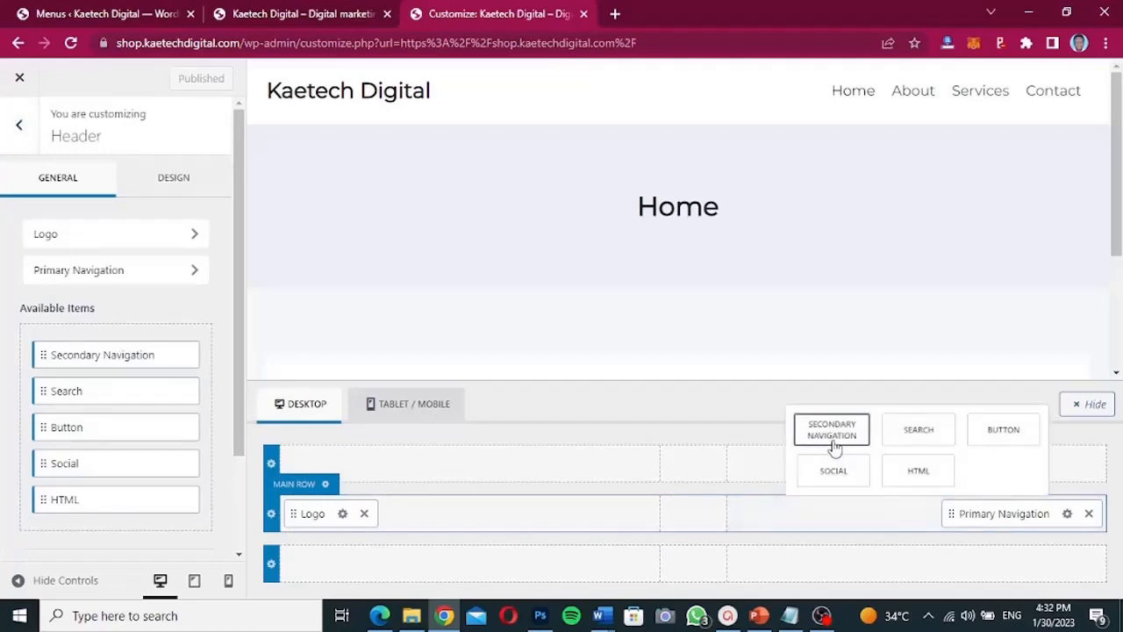
pyautogui.click(998, 432)
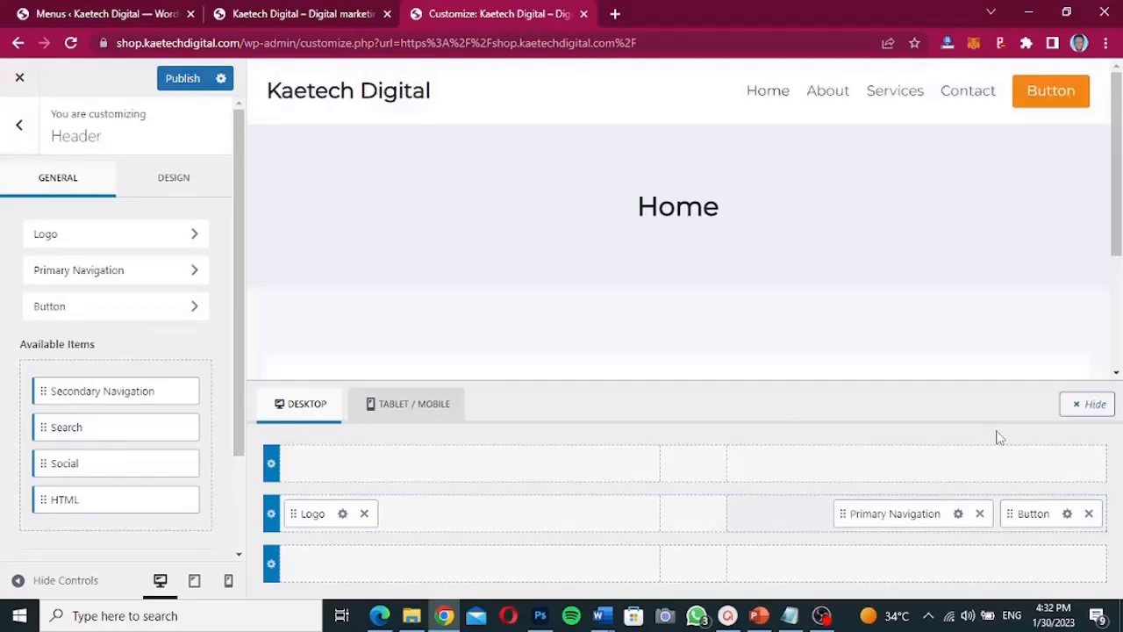
pyautogui.click(796, 519)
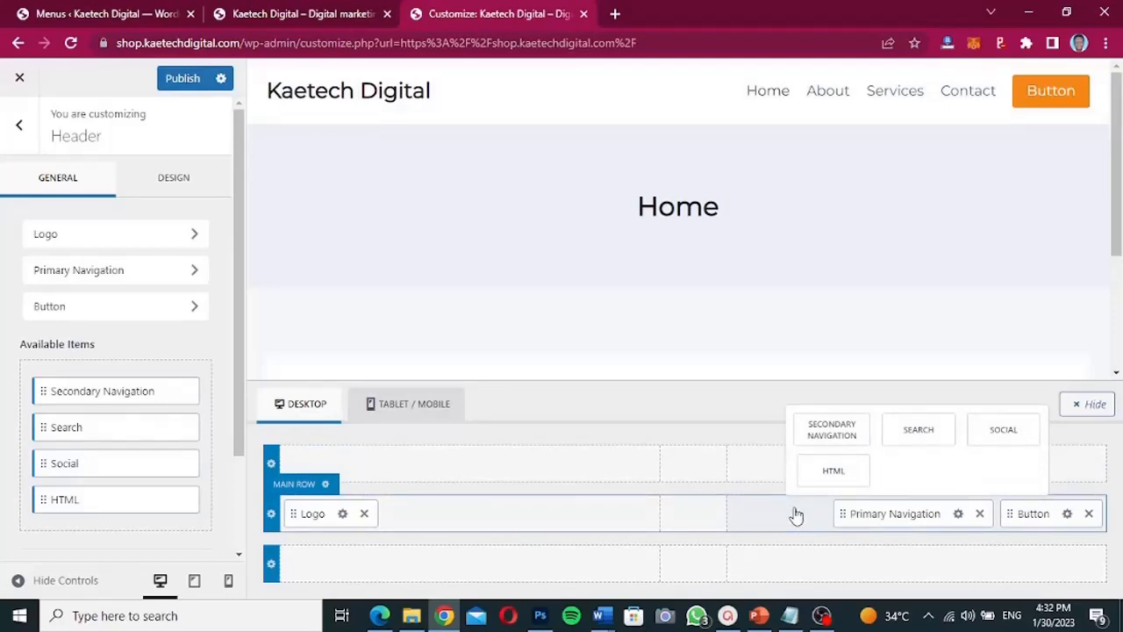
pyautogui.click(762, 497)
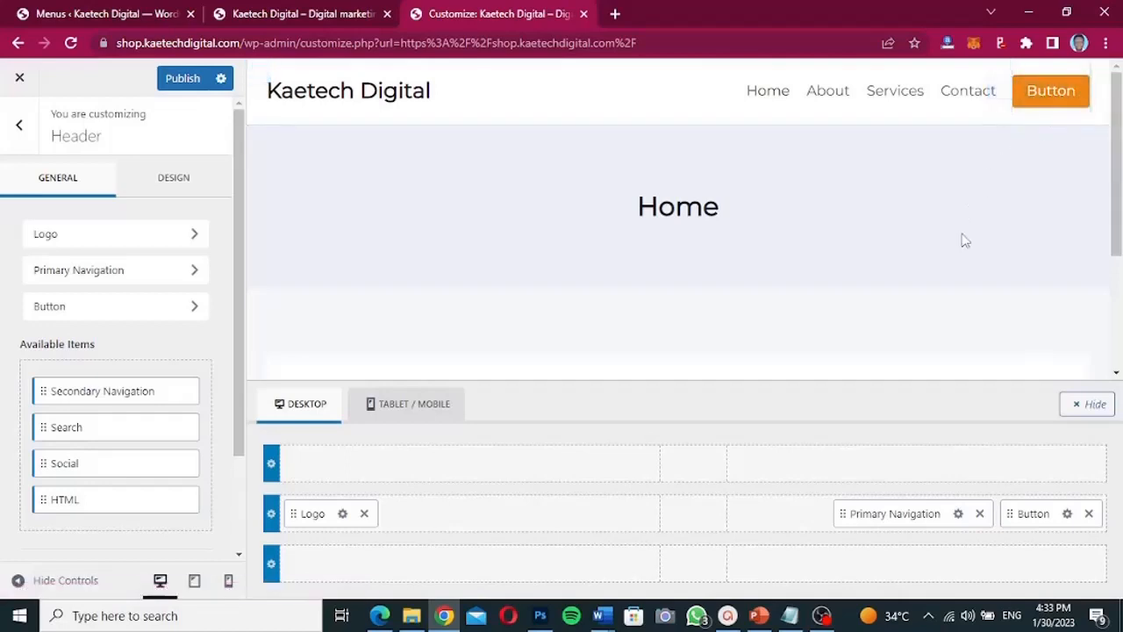
# Change the header button label to 'Get A Quote'.
pyautogui.click(1067, 514)
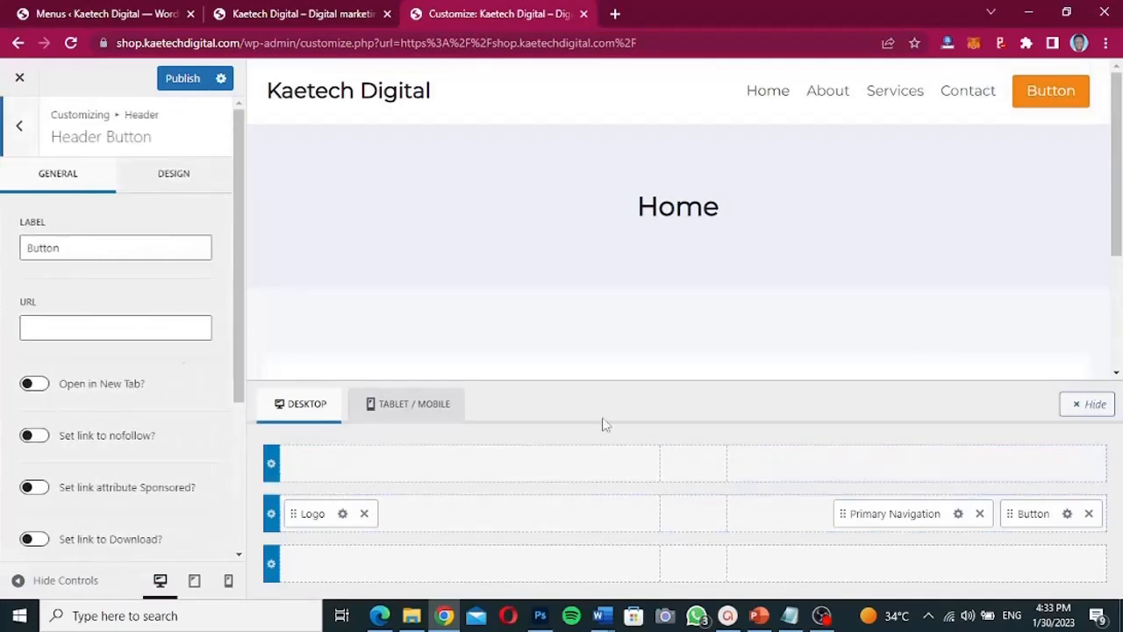
pyautogui.doubleClick(22, 249)
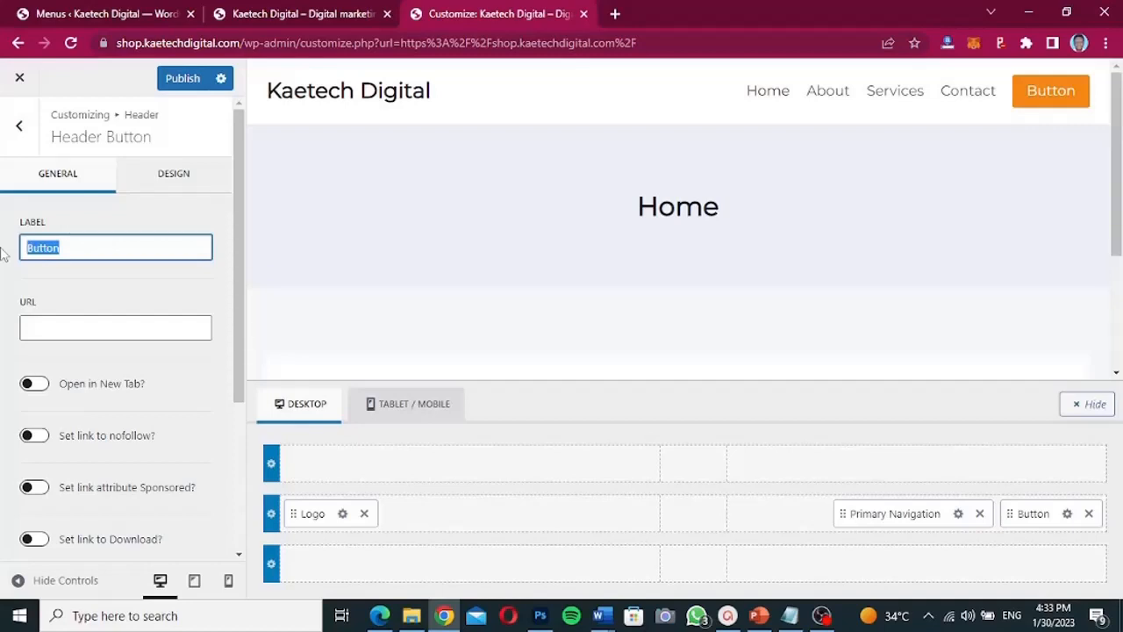
pyautogui.write('Get ')
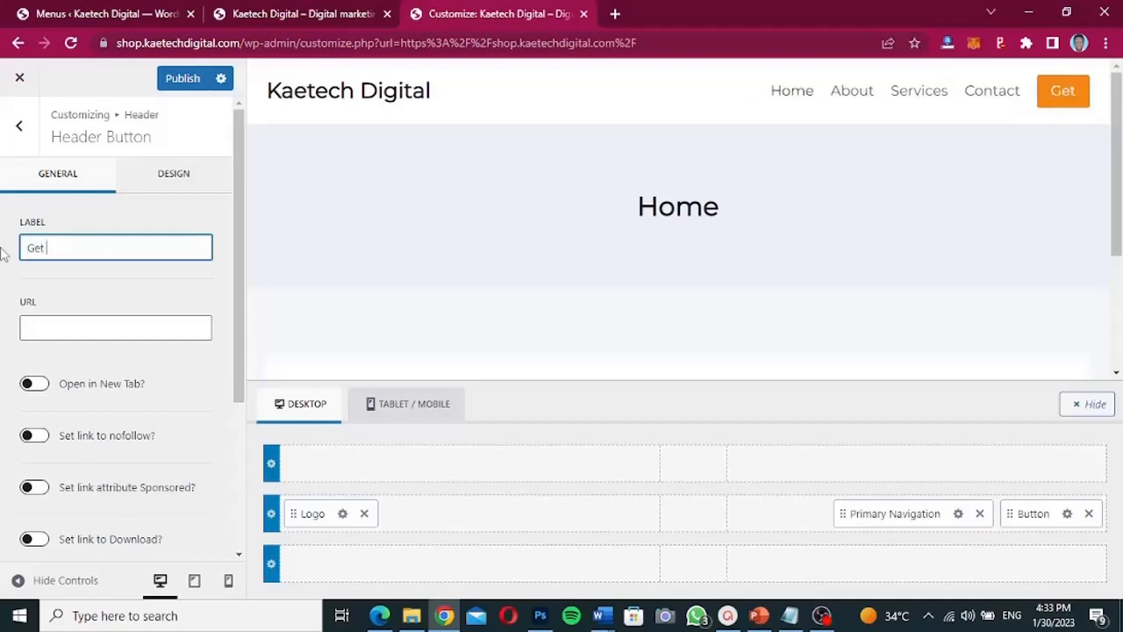
pyautogui.write('A Quote')
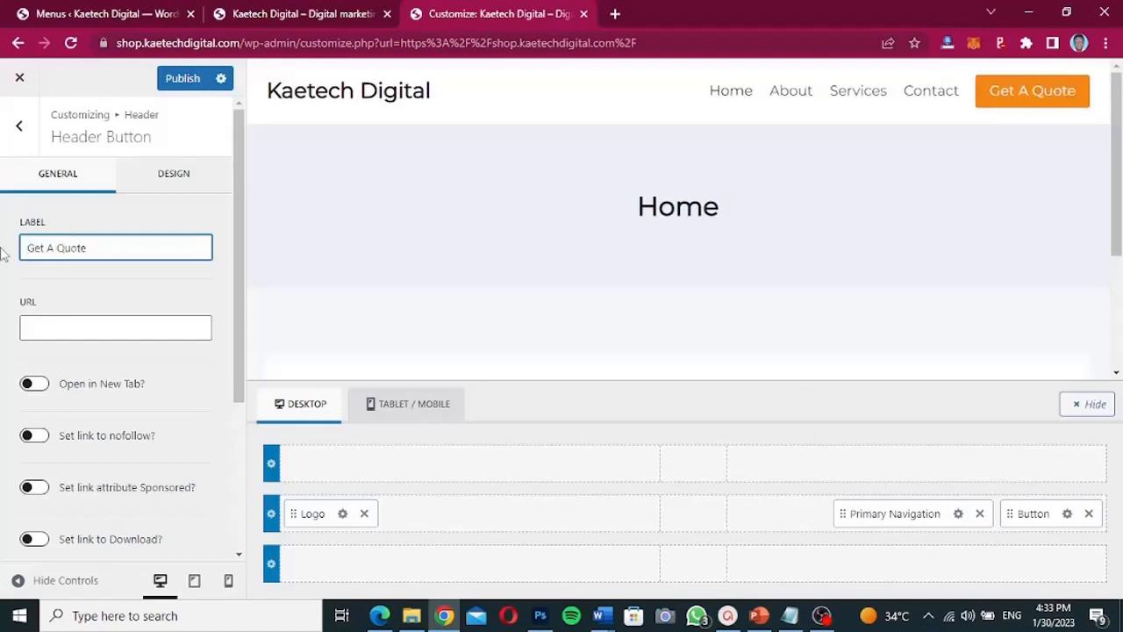
# Link the header button to the Contact page URL copied from the live site, and publish.
pyautogui.click(64, 330)
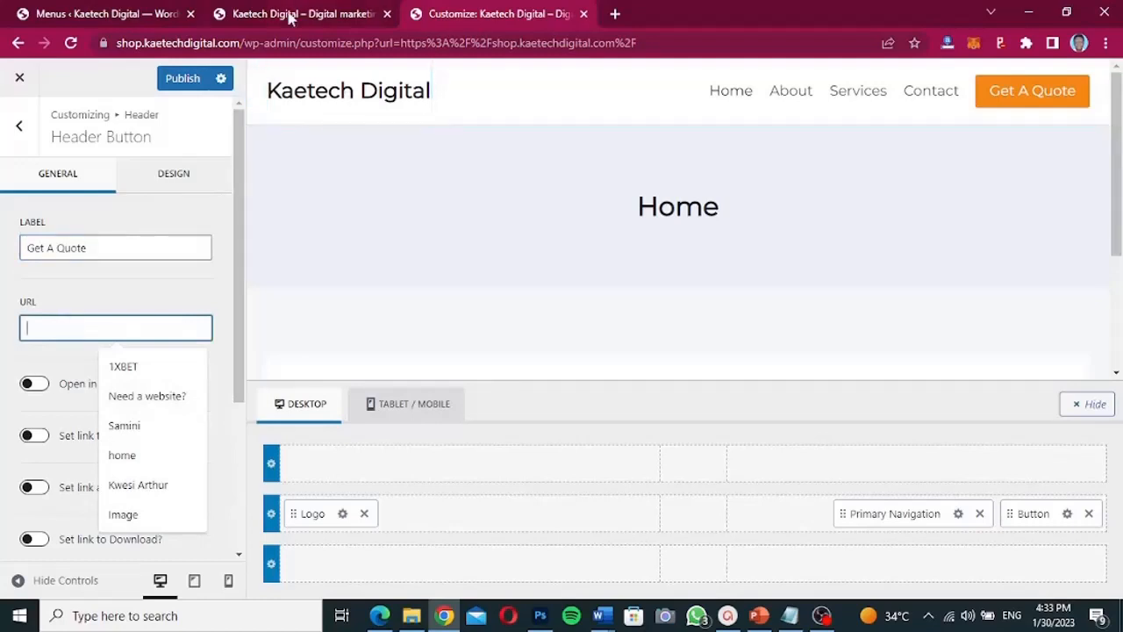
pyautogui.click(293, 15)
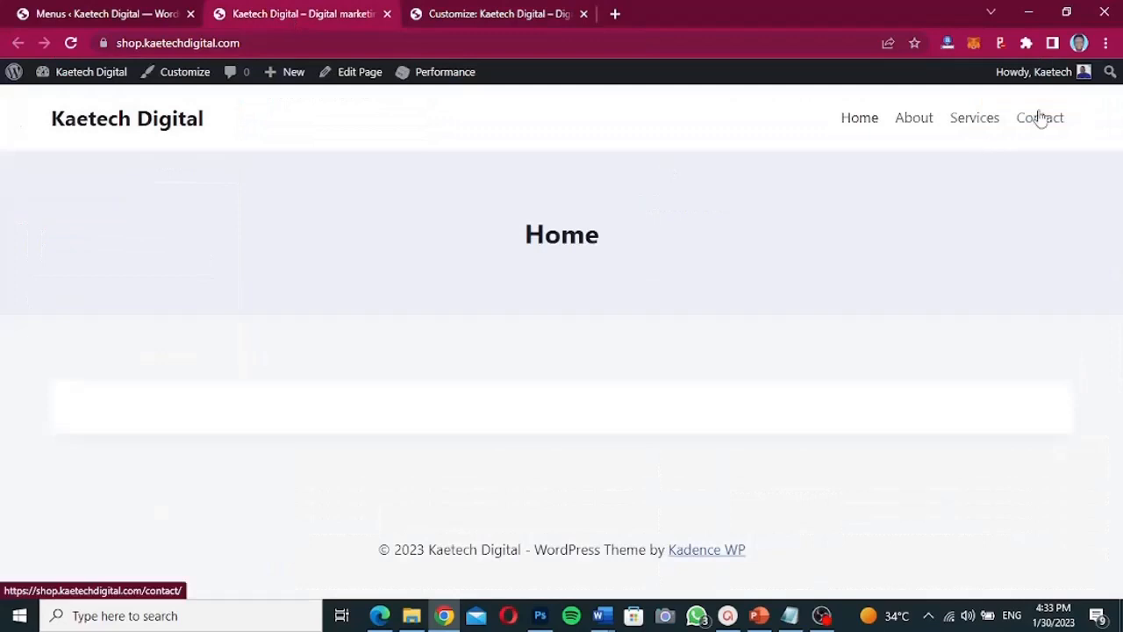
pyautogui.rightClick(1039, 118)
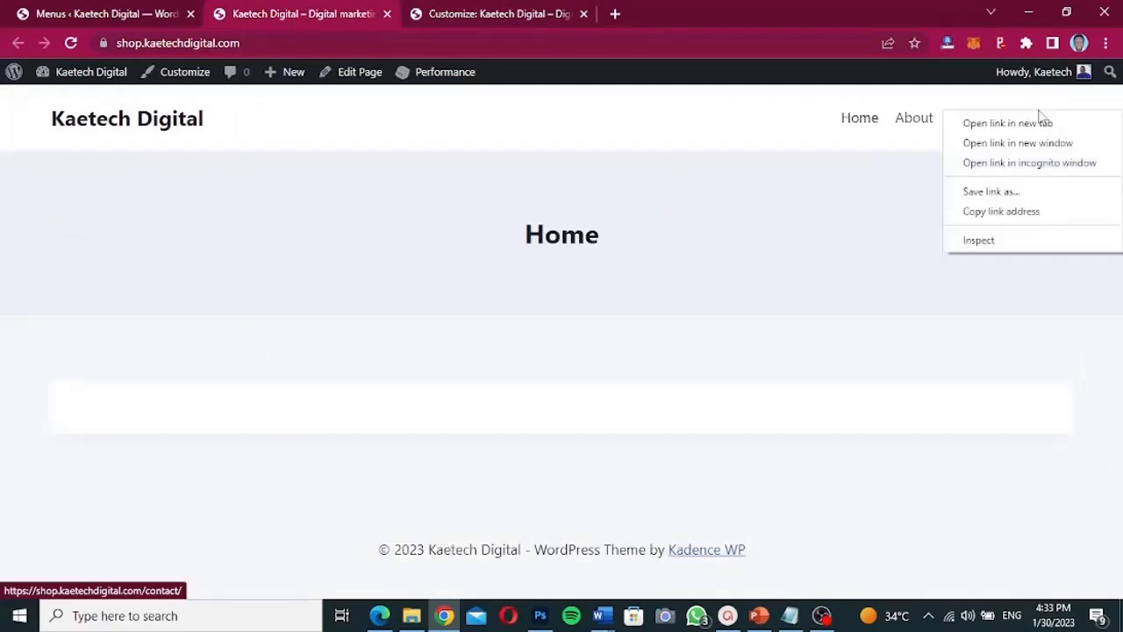
pyautogui.click(1006, 223)
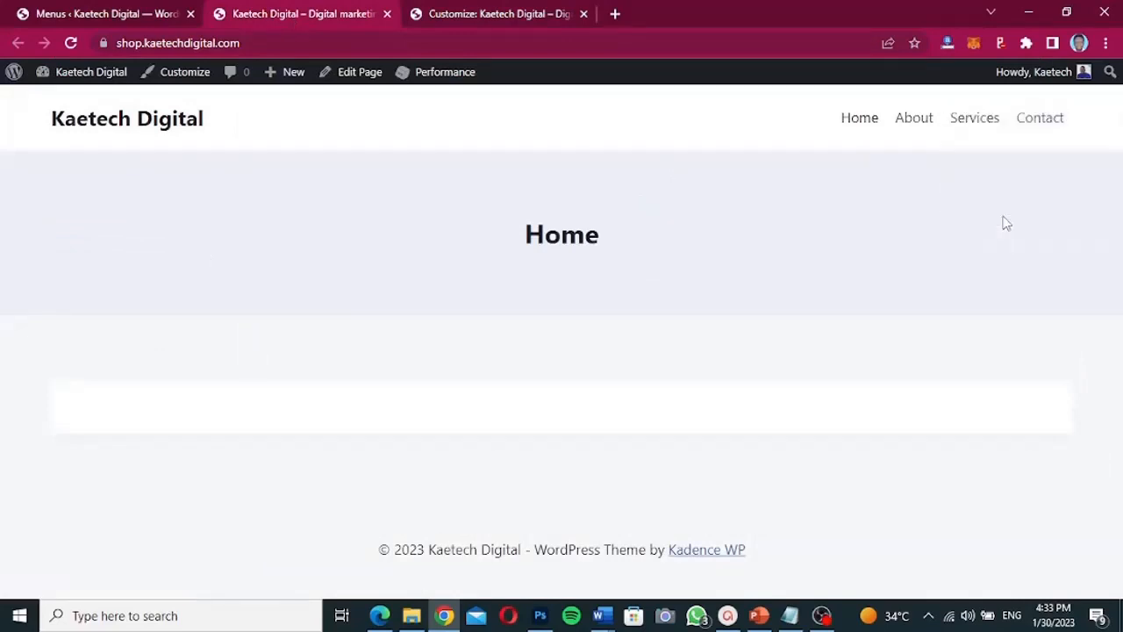
pyautogui.click(501, 15)
pyautogui.hotkey('ctrl', 'v')
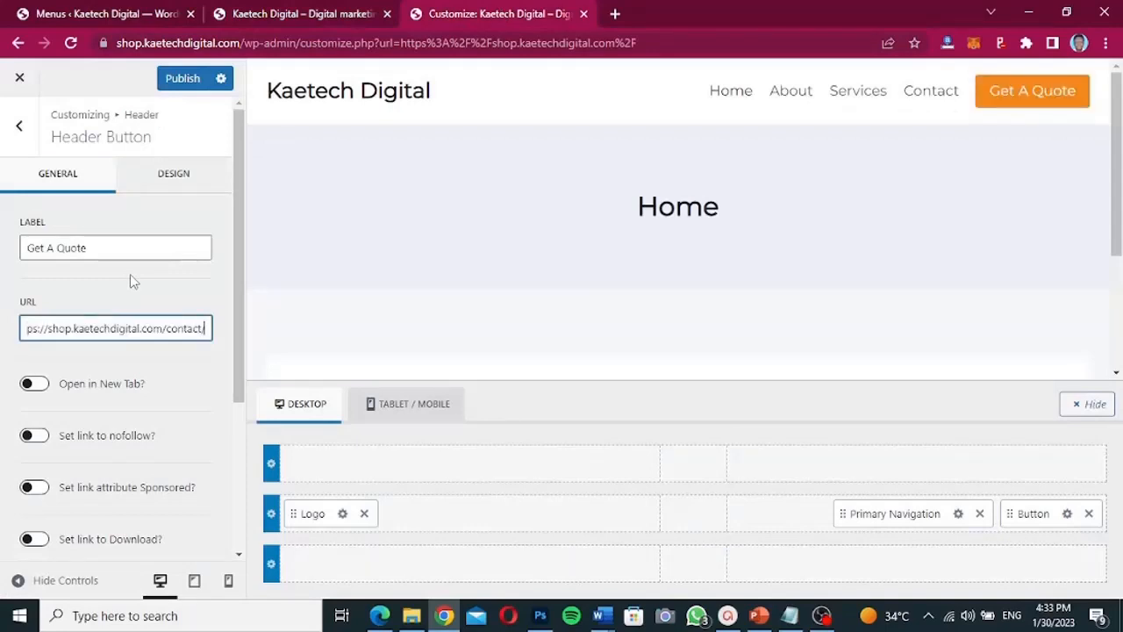
pyautogui.click(187, 87)
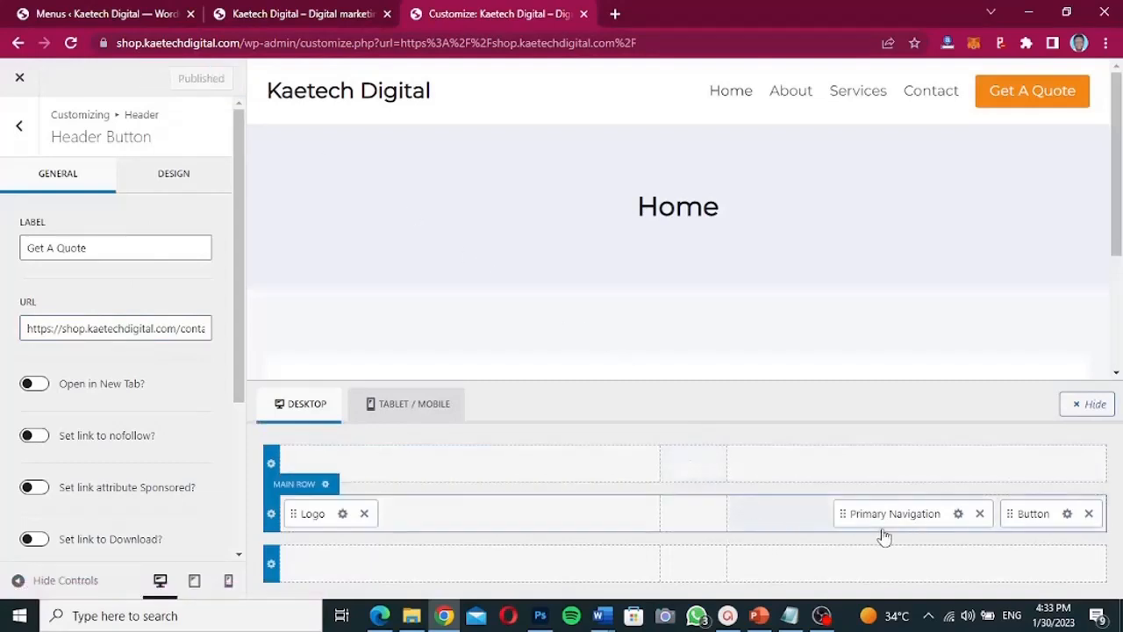
# In Primary Navigation's Design options, give the first Navigation Colors swatch a teal shade.
pyautogui.click(959, 515)
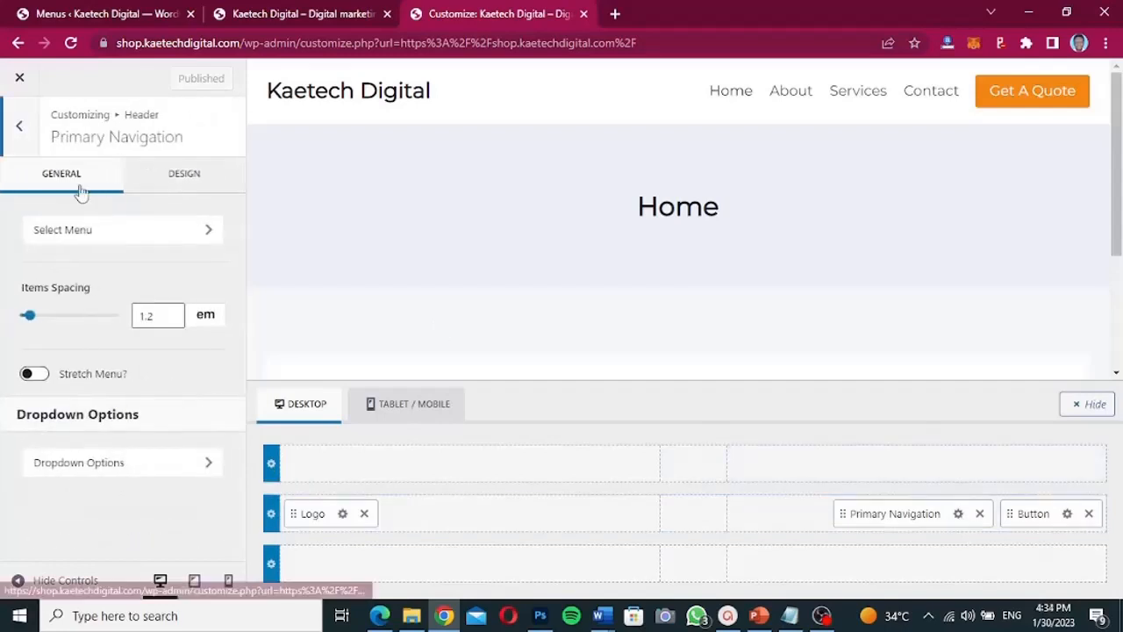
pyautogui.click(201, 181)
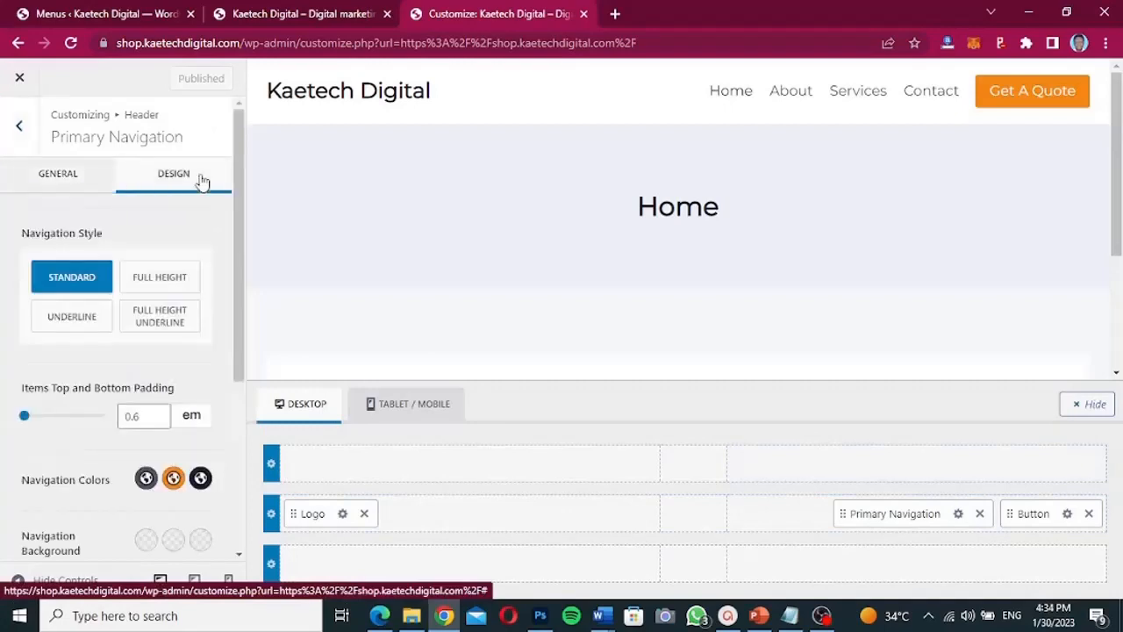
pyautogui.moveTo(238, 199); pyautogui.dragTo(236, 287)
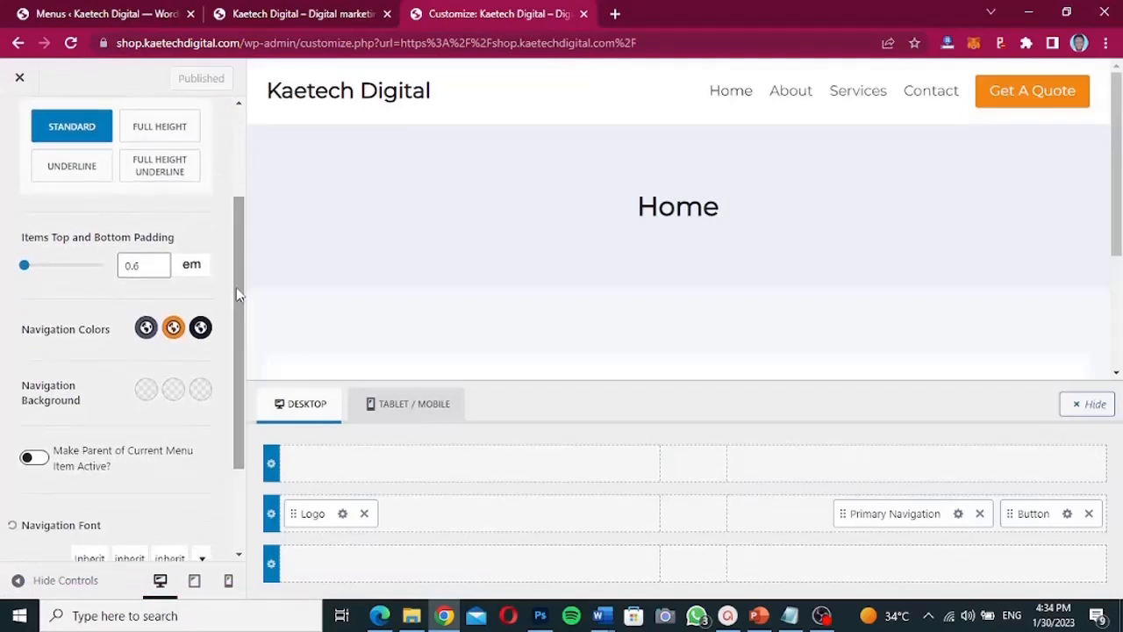
pyautogui.click(147, 328)
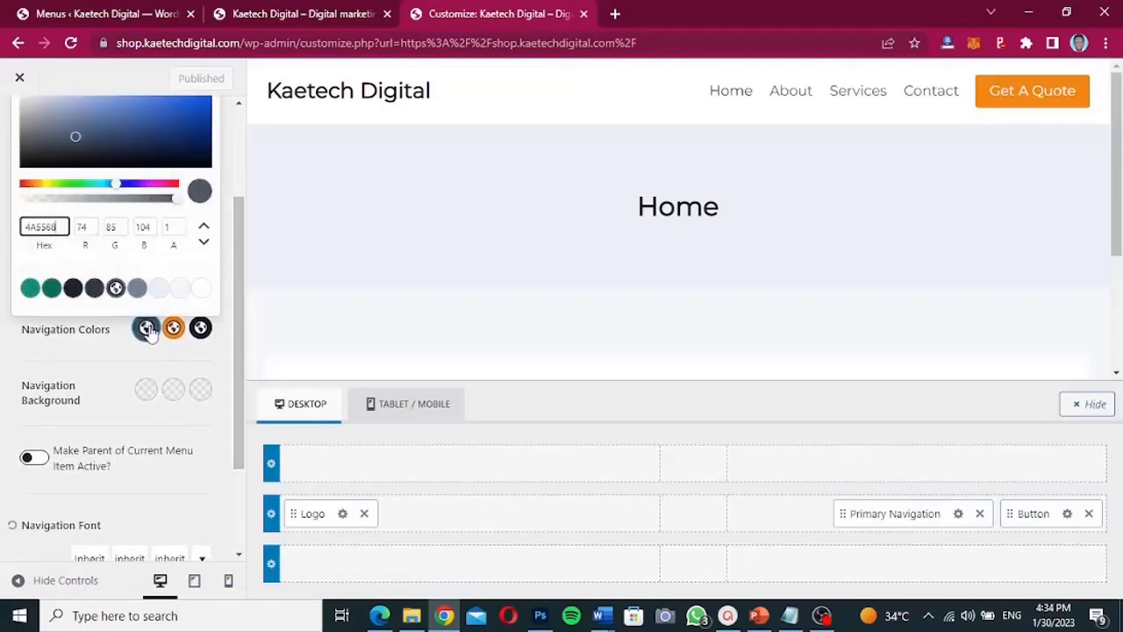
pyautogui.click(31, 293)
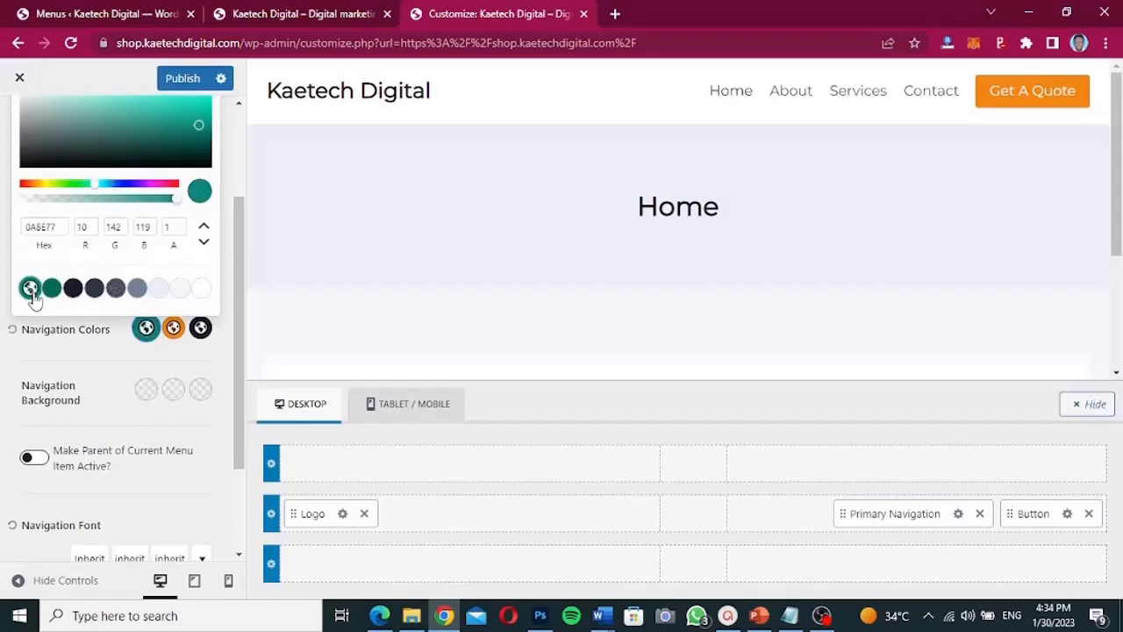
pyautogui.click(200, 129)
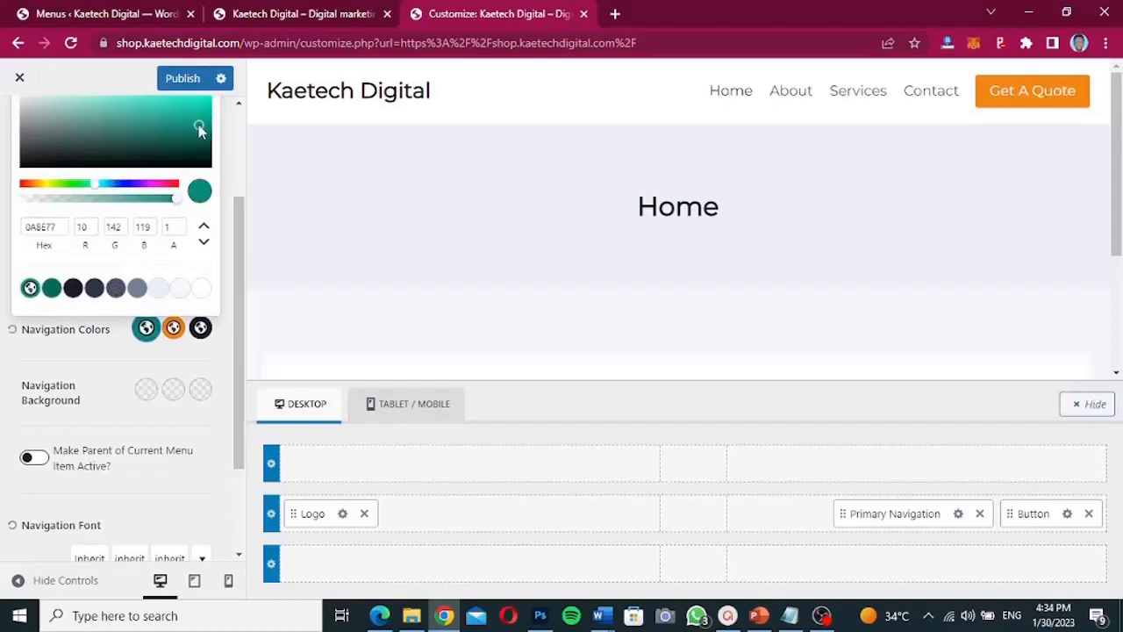
pyautogui.moveTo(199, 126); pyautogui.dragTo(199, 126)
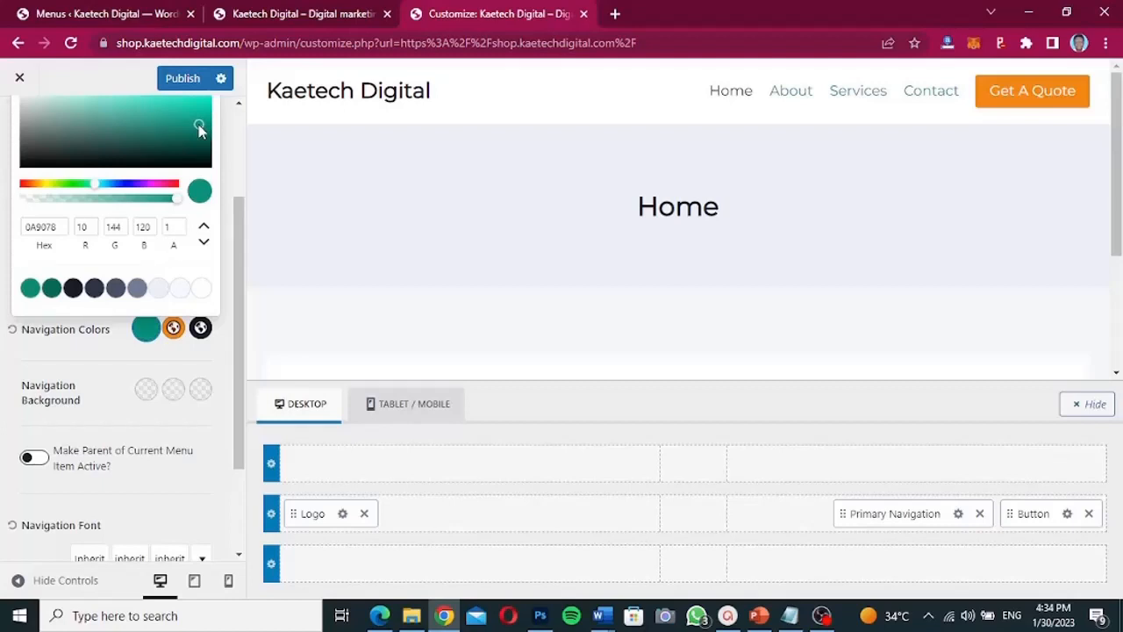
# Set that navigation link colour's hex value exactly to 0A8E77.
pyautogui.click(789, 615)
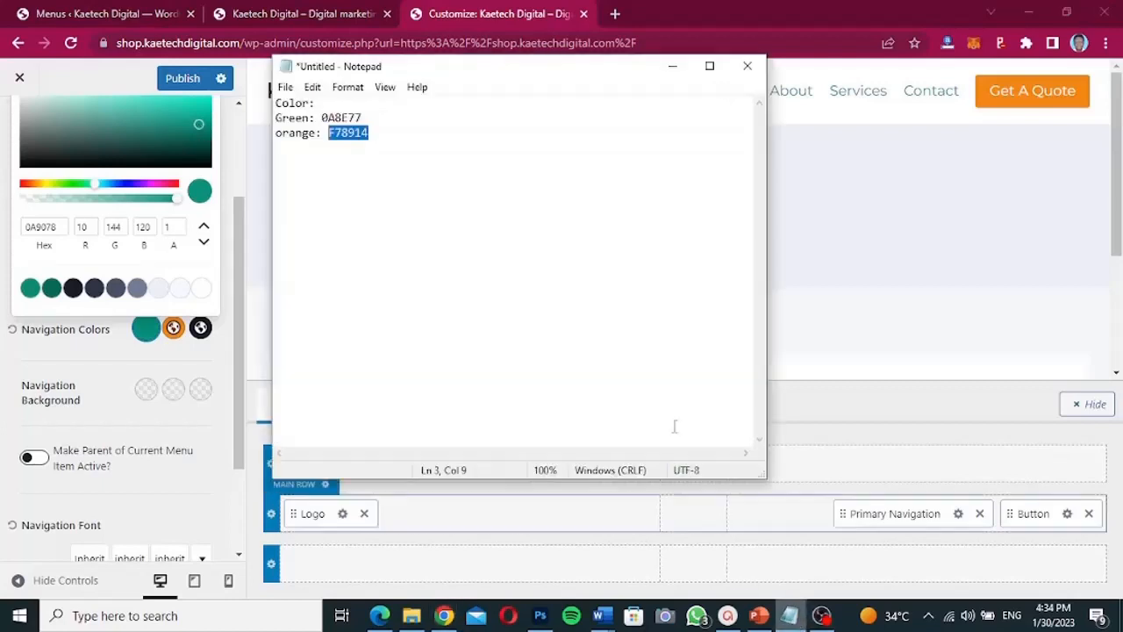
pyautogui.moveTo(362, 118); pyautogui.dragTo(323, 118)
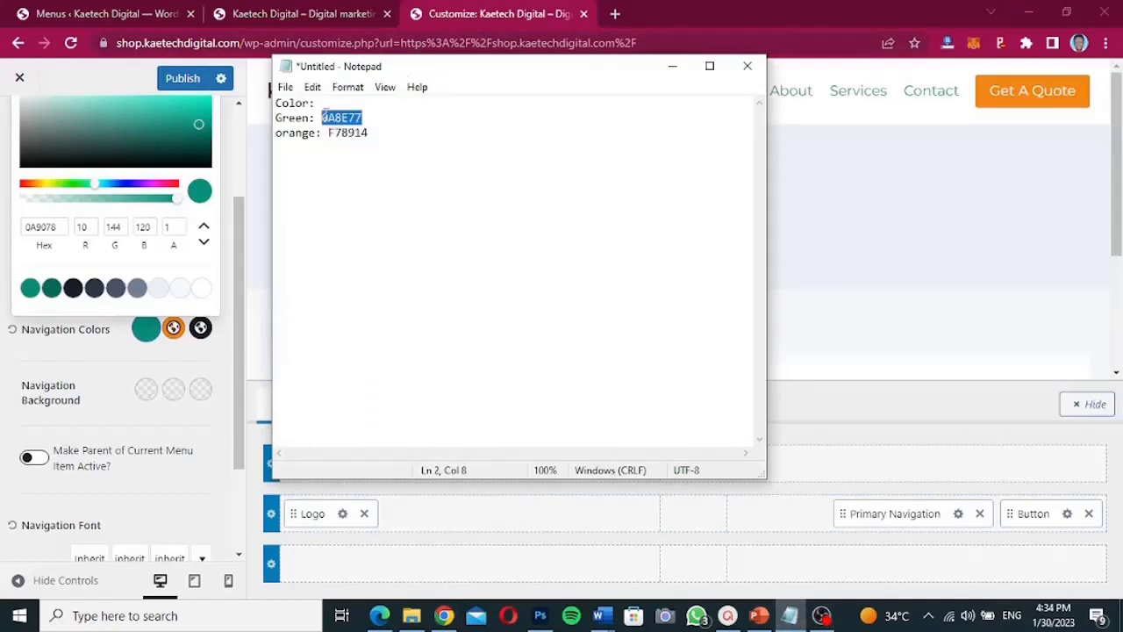
pyautogui.click(60, 227)
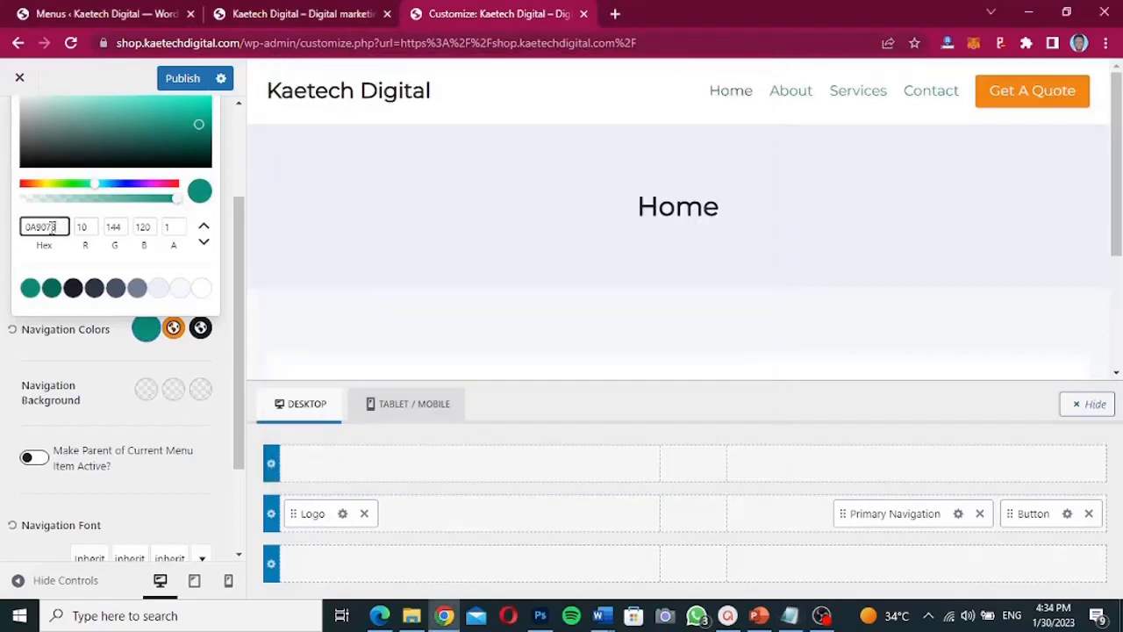
pyautogui.moveTo(60, 227); pyautogui.dragTo(4, 235)
pyautogui.hotkey('ctrl', 'v')
pyautogui.click(24, 261)
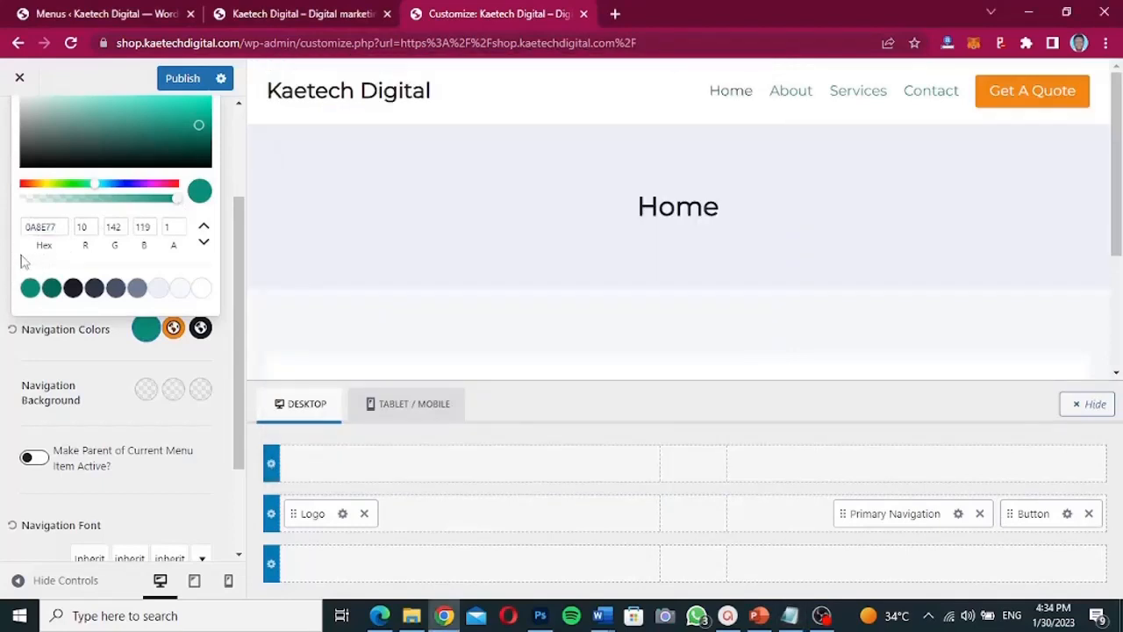
pyautogui.click(83, 355)
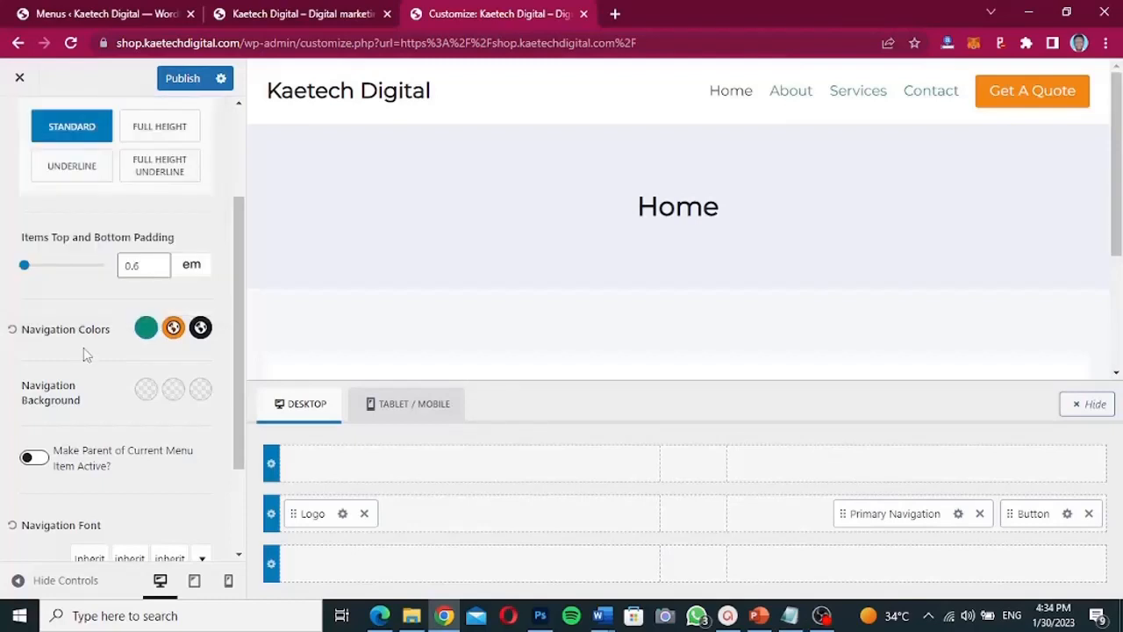
# Set the second navigation colour (hover) to orange F78914, copied from the saved colour notes.
pyautogui.click(173, 329)
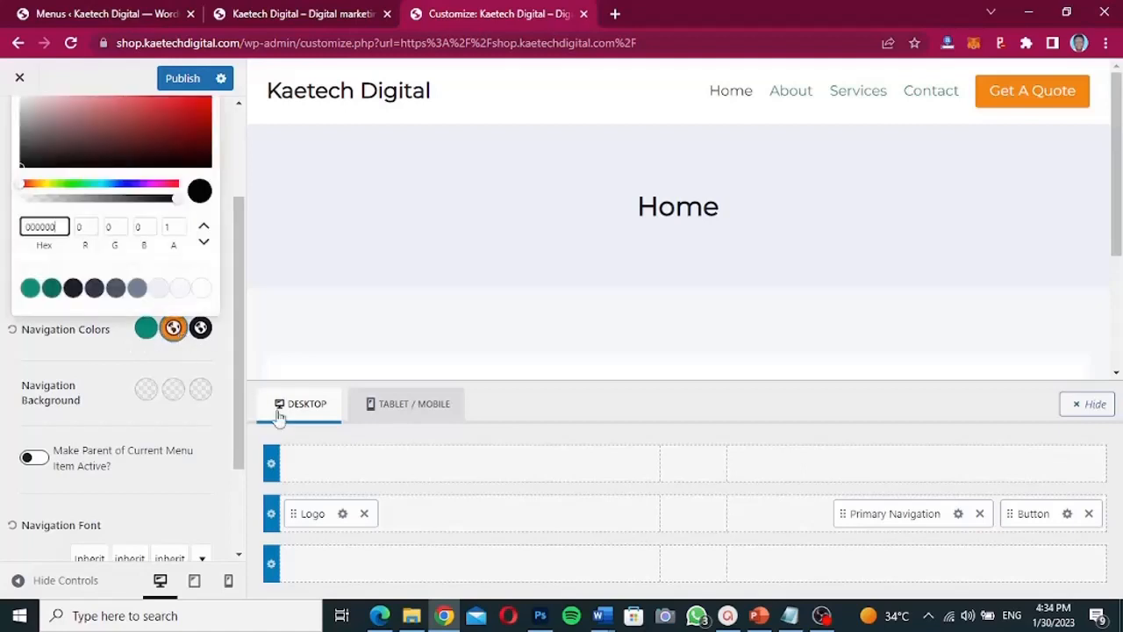
pyautogui.click(822, 617)
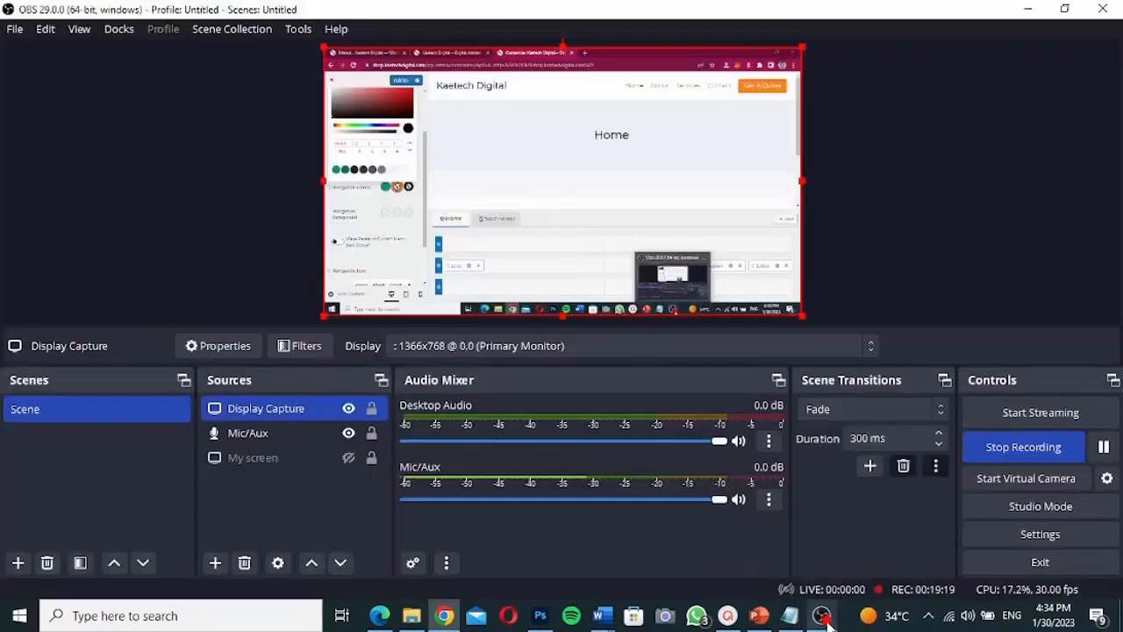
pyautogui.click(823, 617)
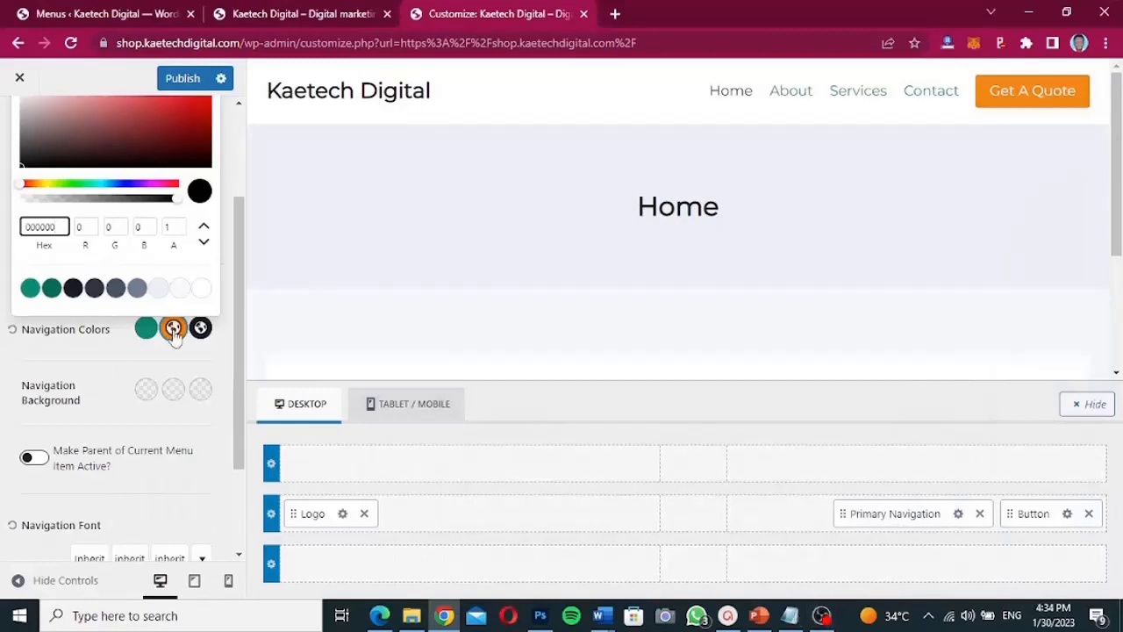
pyautogui.click(789, 618)
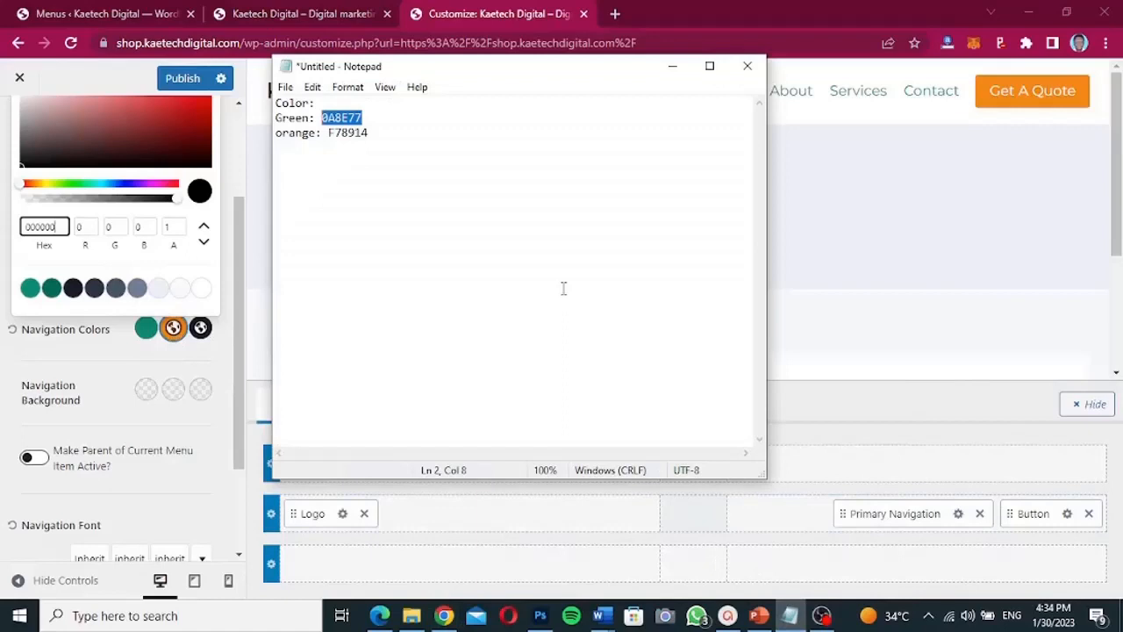
pyautogui.click(375, 132)
pyautogui.moveTo(375, 131); pyautogui.dragTo(329, 129)
pyautogui.hotkey('ctrl', 'c')
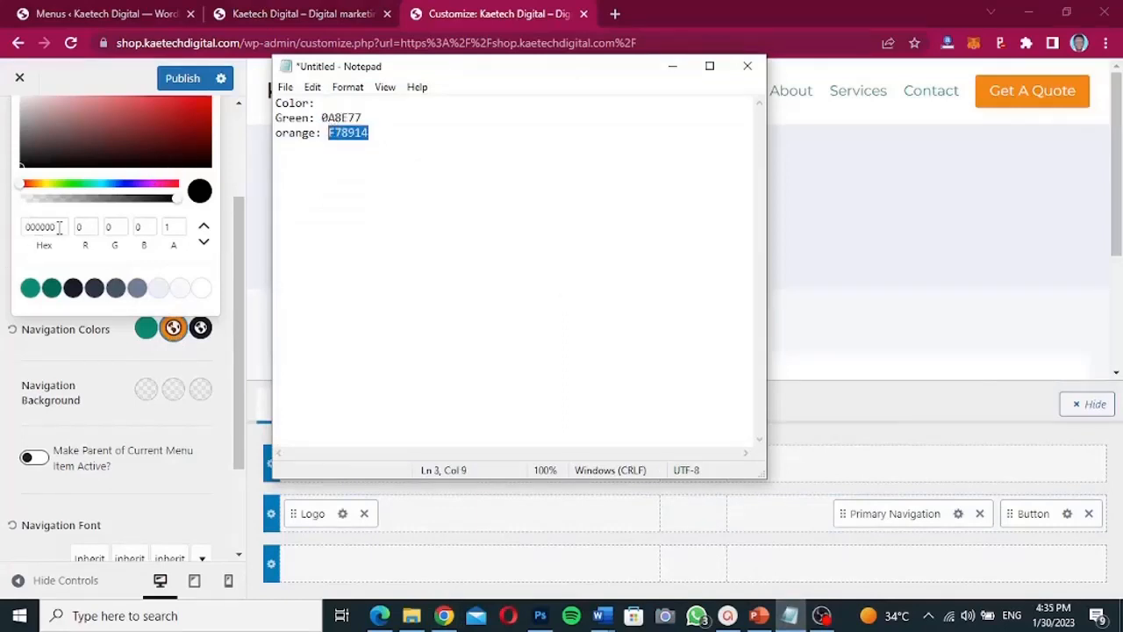
pyautogui.moveTo(61, 227); pyautogui.dragTo(14, 226)
pyautogui.hotkey('ctrl', 'v')
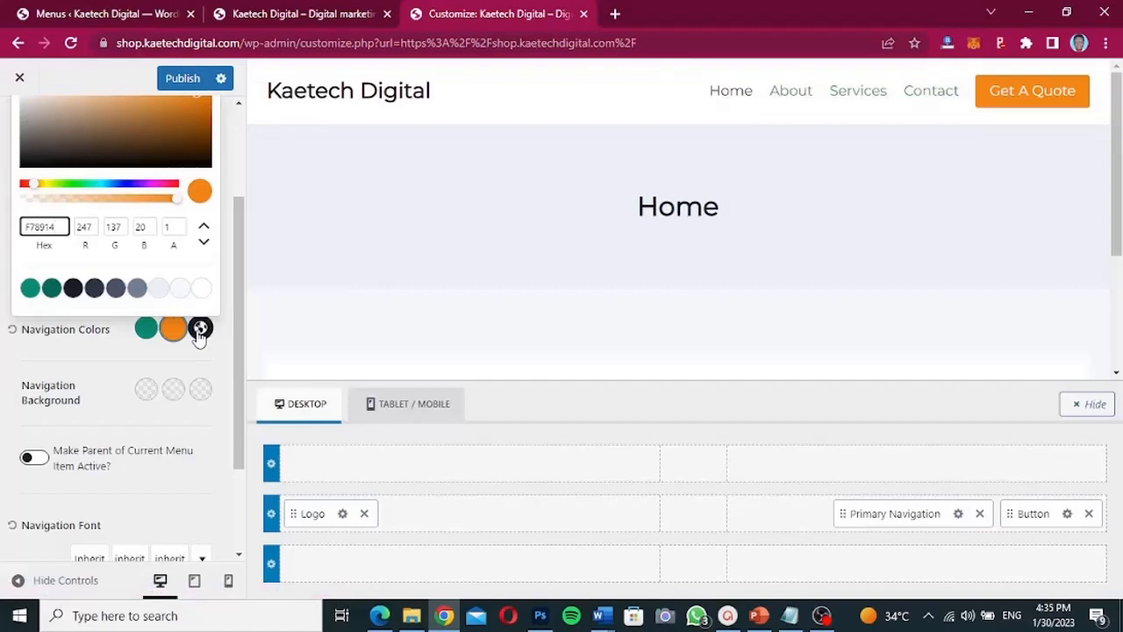
# Set the third navigation colour to the same orange F78914.
pyautogui.click(73, 288)
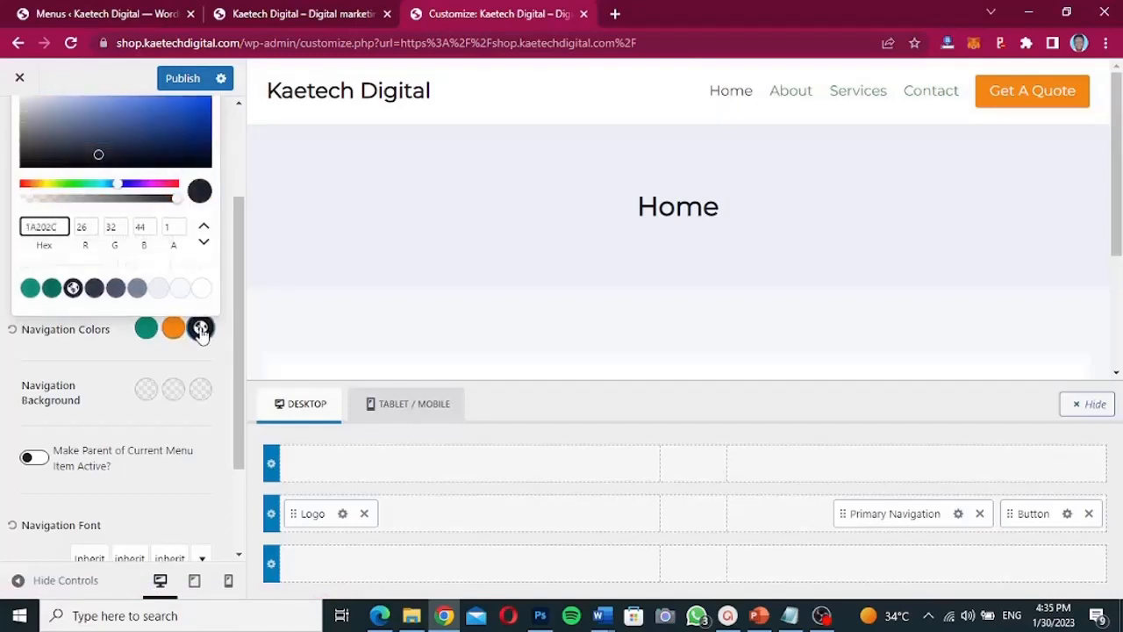
pyautogui.moveTo(62, 227); pyautogui.dragTo(7, 227)
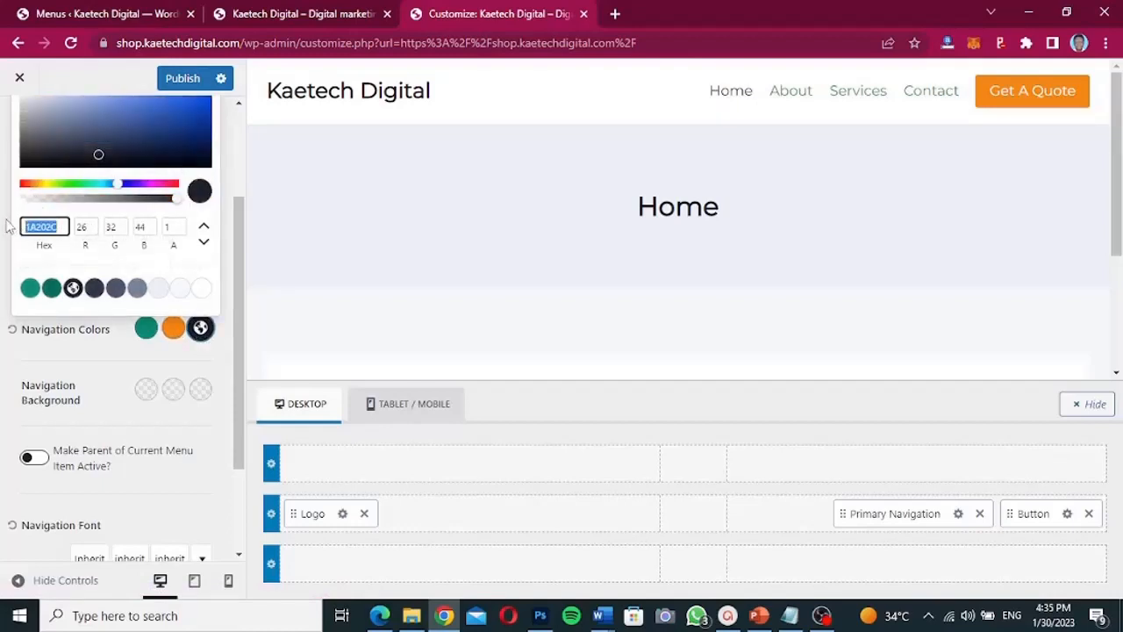
pyautogui.hotkey('ctrl', 'v')
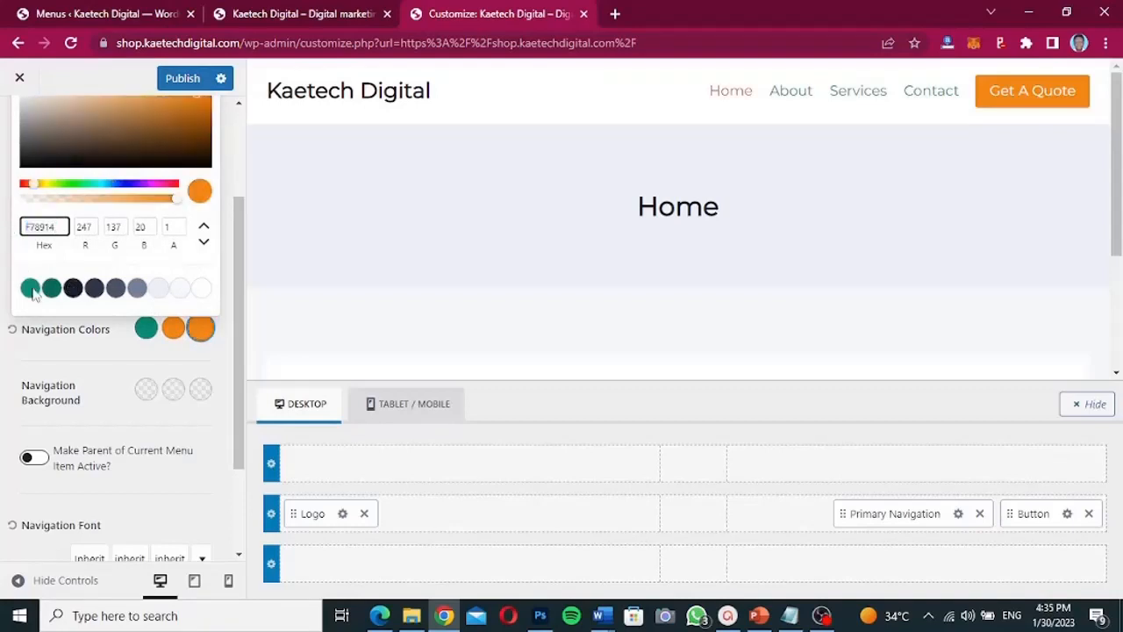
pyautogui.click(102, 355)
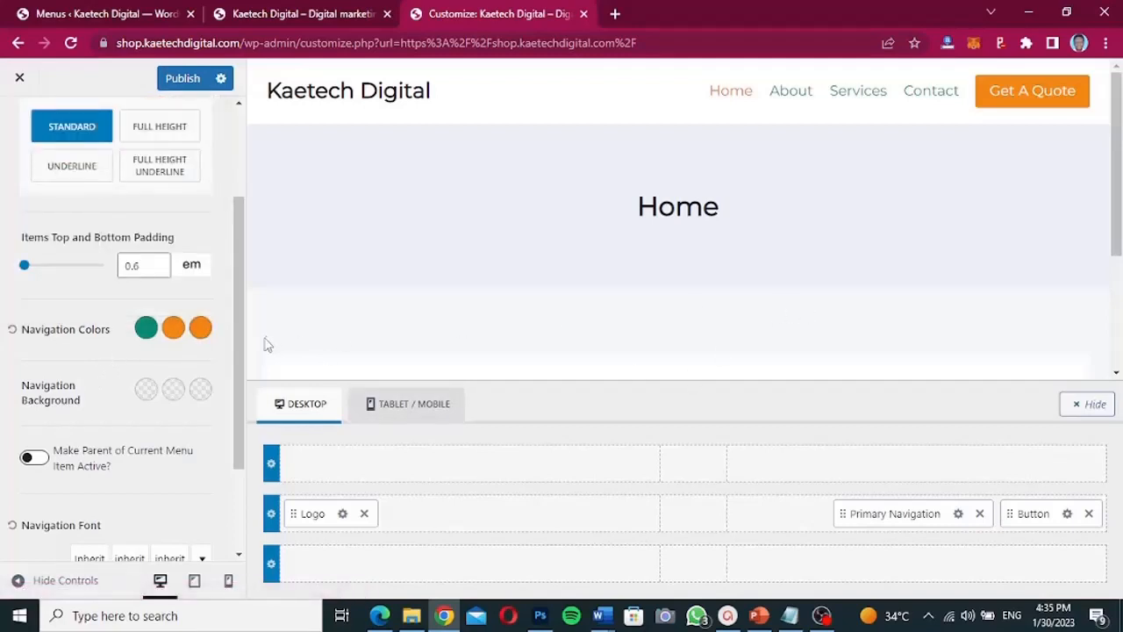
pyautogui.moveTo(236, 349)
pyautogui.mouseDown()
pyautogui.moveTo(238, 243)
pyautogui.moveTo(242, 360)
pyautogui.mouseUp()
pyautogui.moveTo(237, 421); pyautogui.dragTo(238, 439)
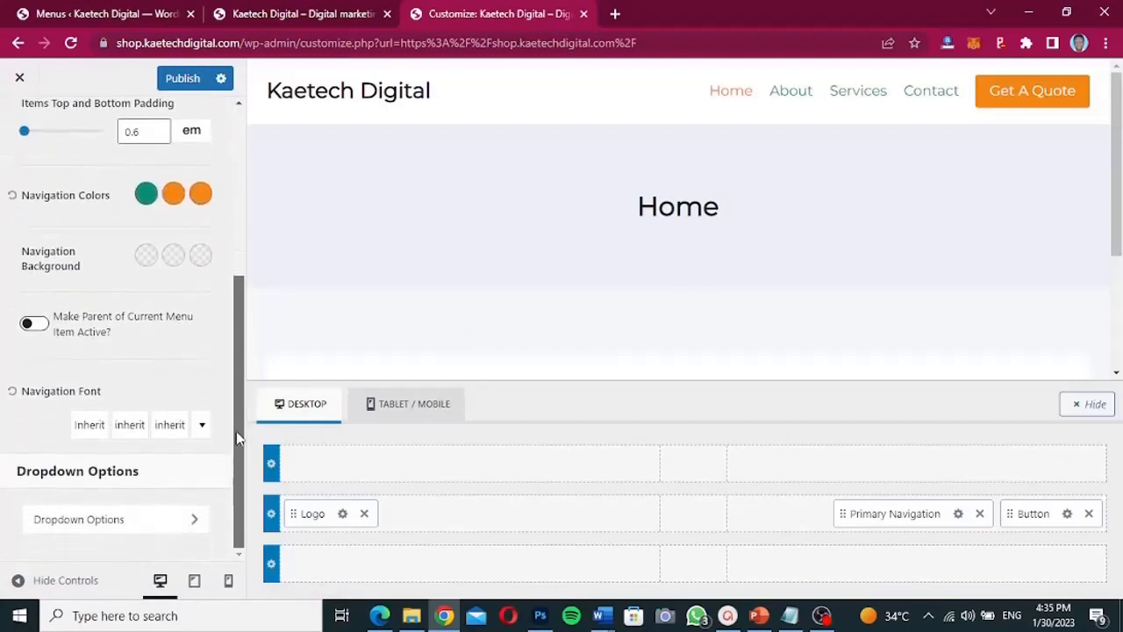
pyautogui.click(89, 424)
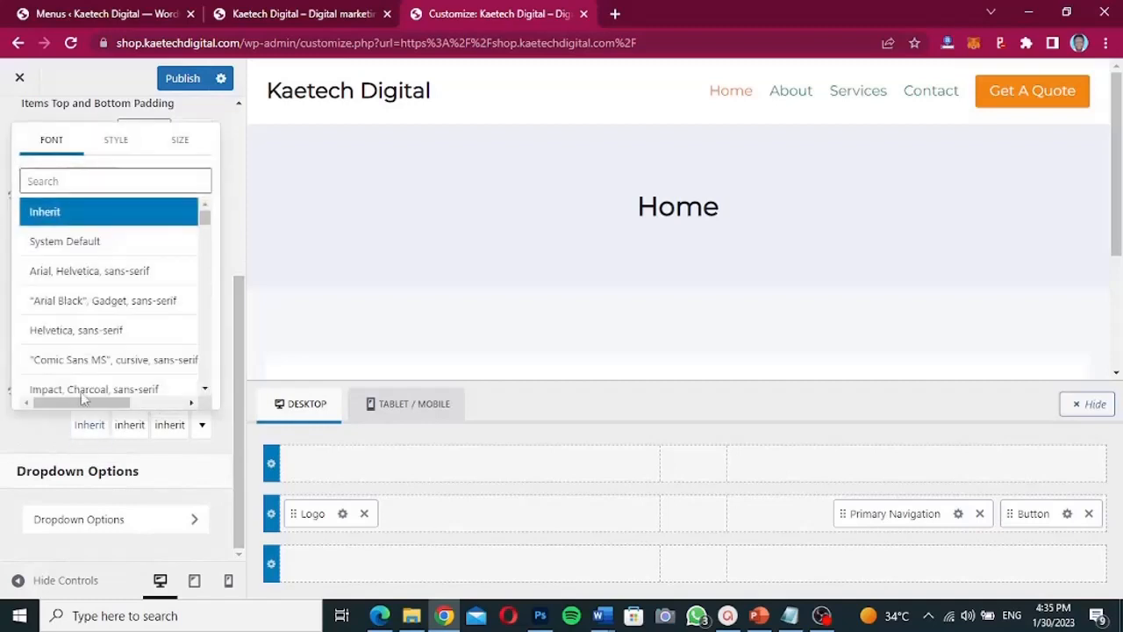
# Set the Primary Navigation font to Montserrat at weight 700.
pyautogui.click(86, 183)
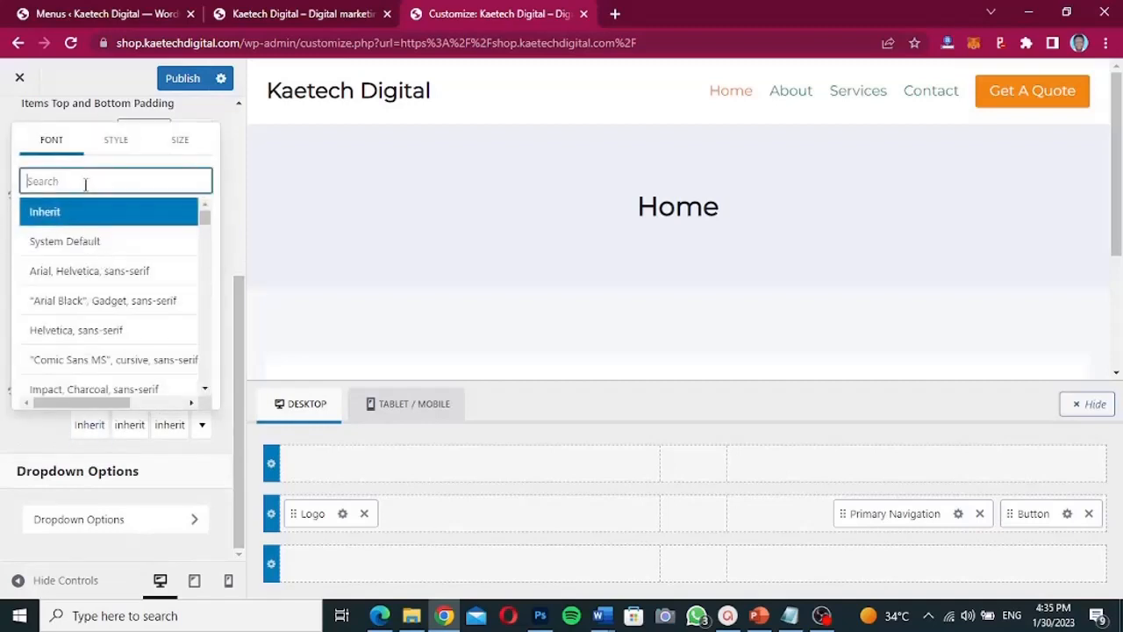
pyautogui.write('monts')
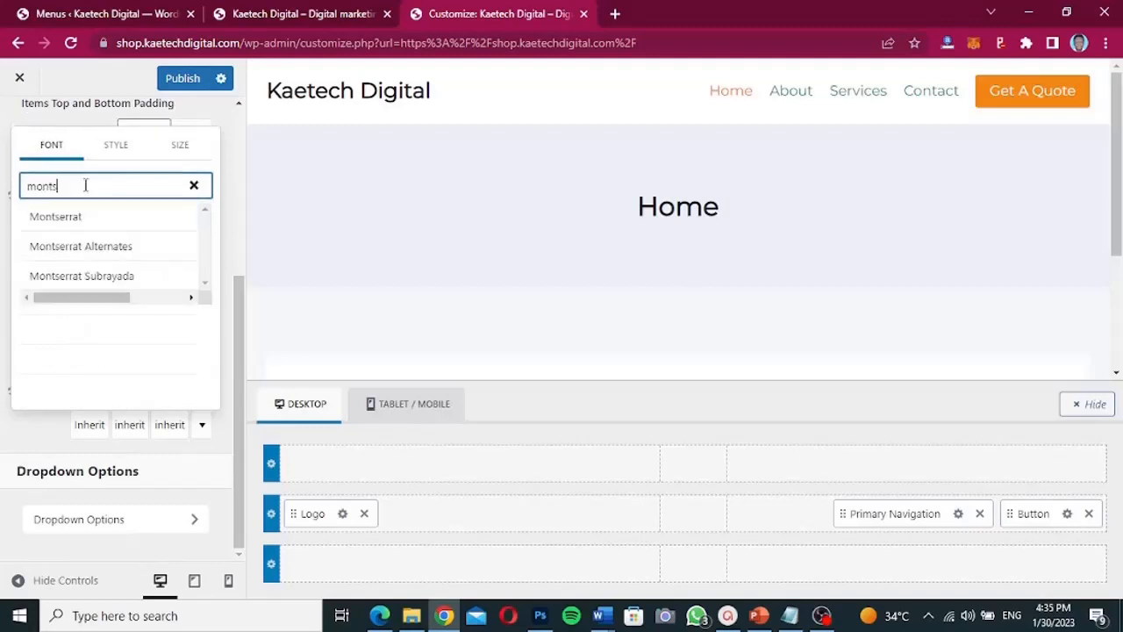
pyautogui.click(63, 219)
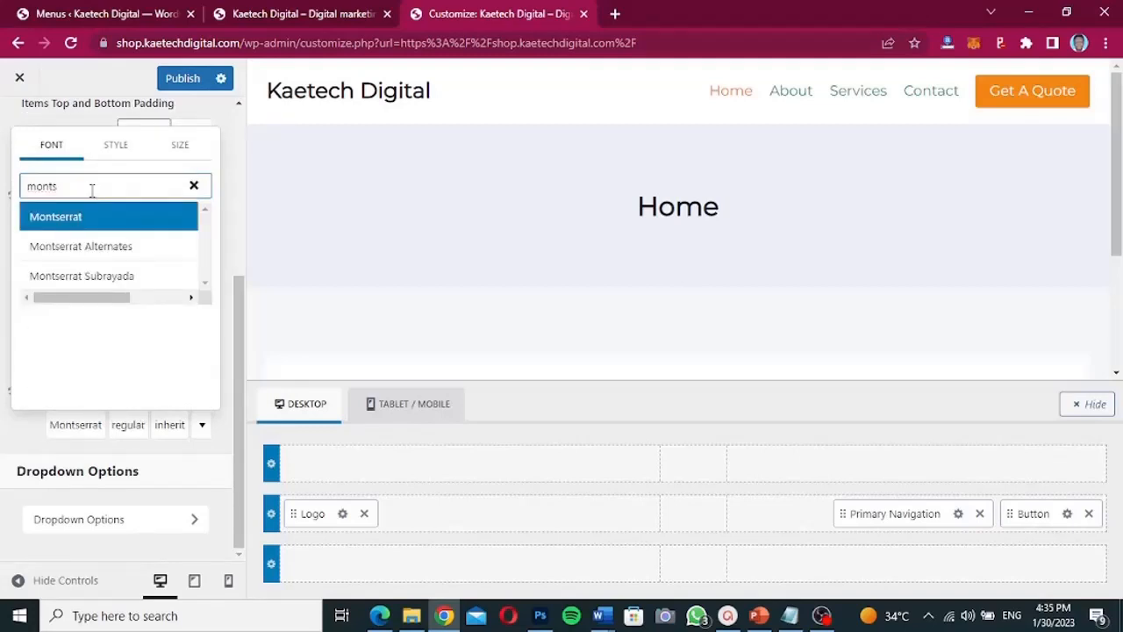
pyautogui.click(119, 147)
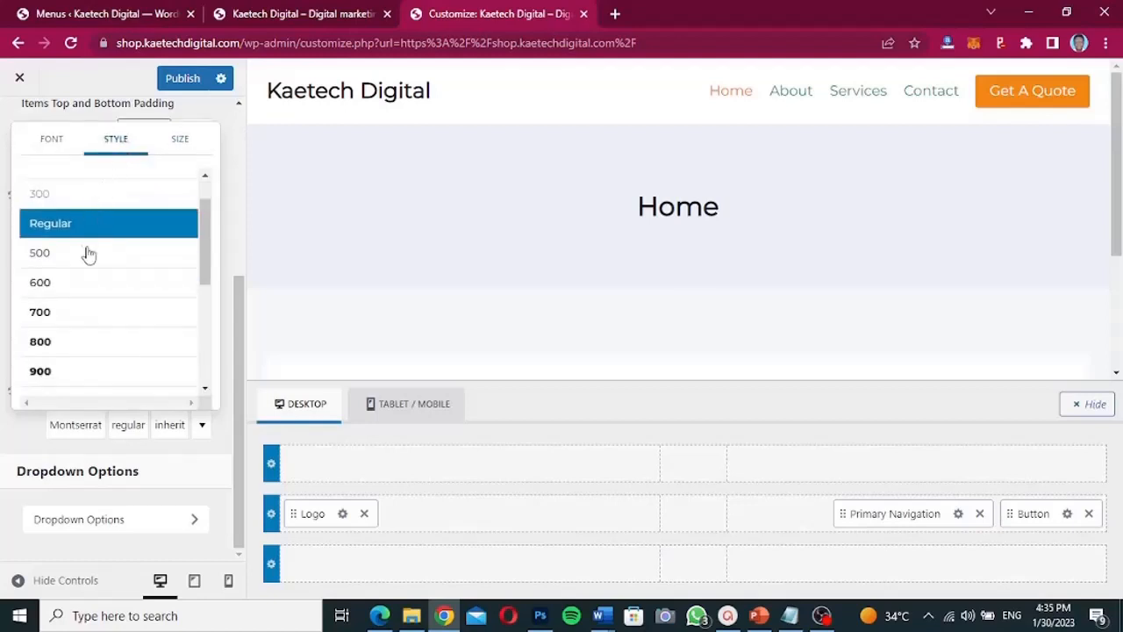
pyautogui.click(60, 312)
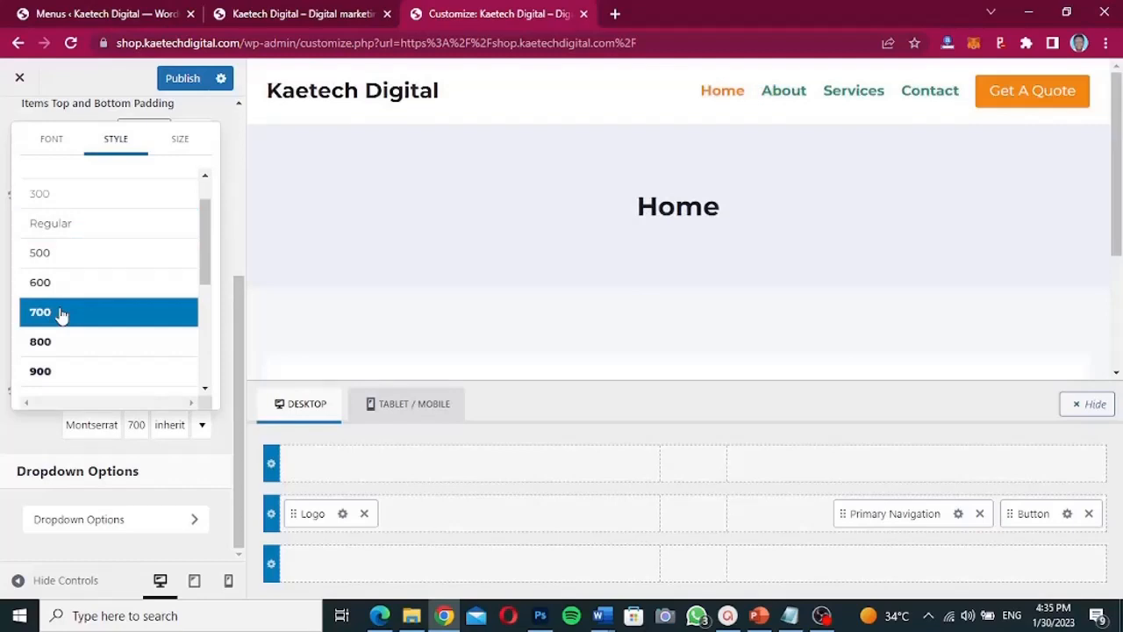
pyautogui.click(180, 145)
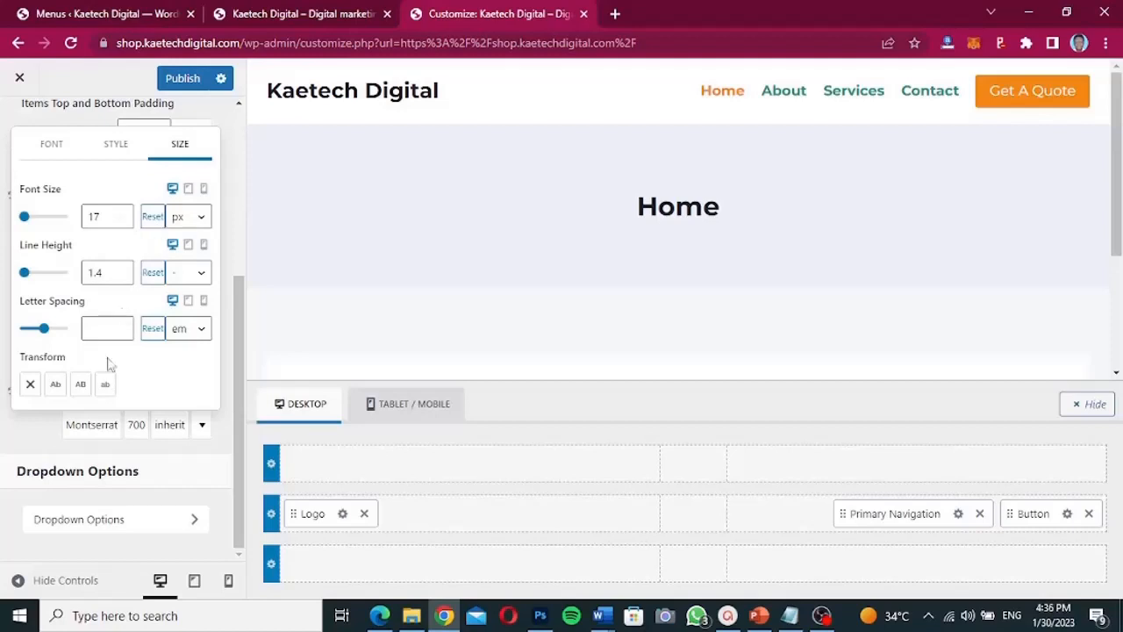
pyautogui.click(29, 438)
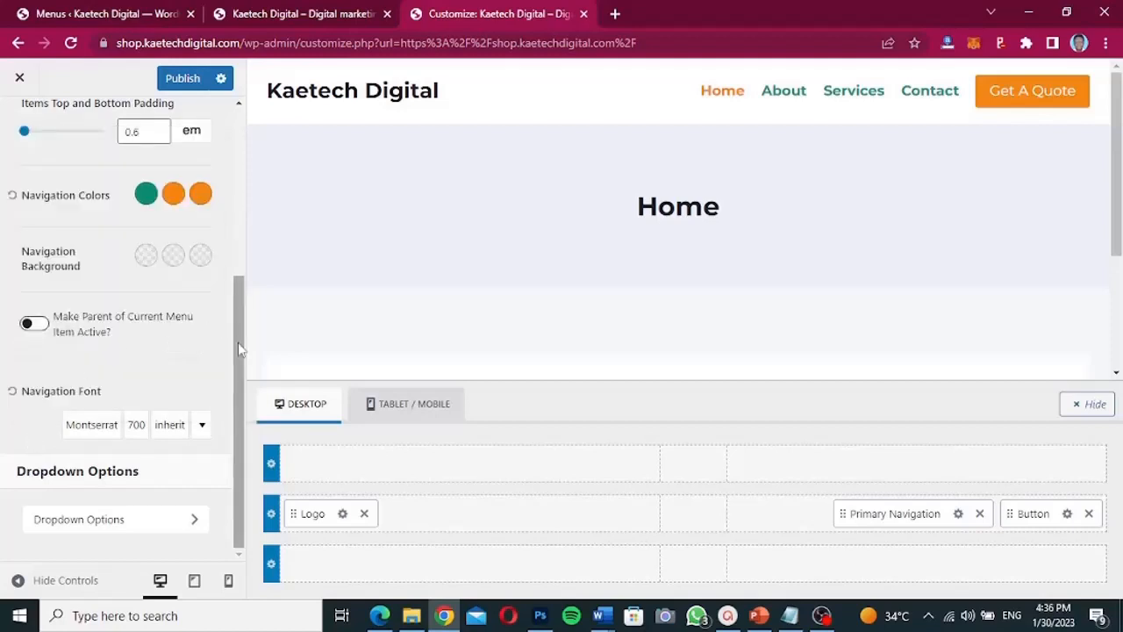
pyautogui.moveTo(238, 342); pyautogui.dragTo(243, 420)
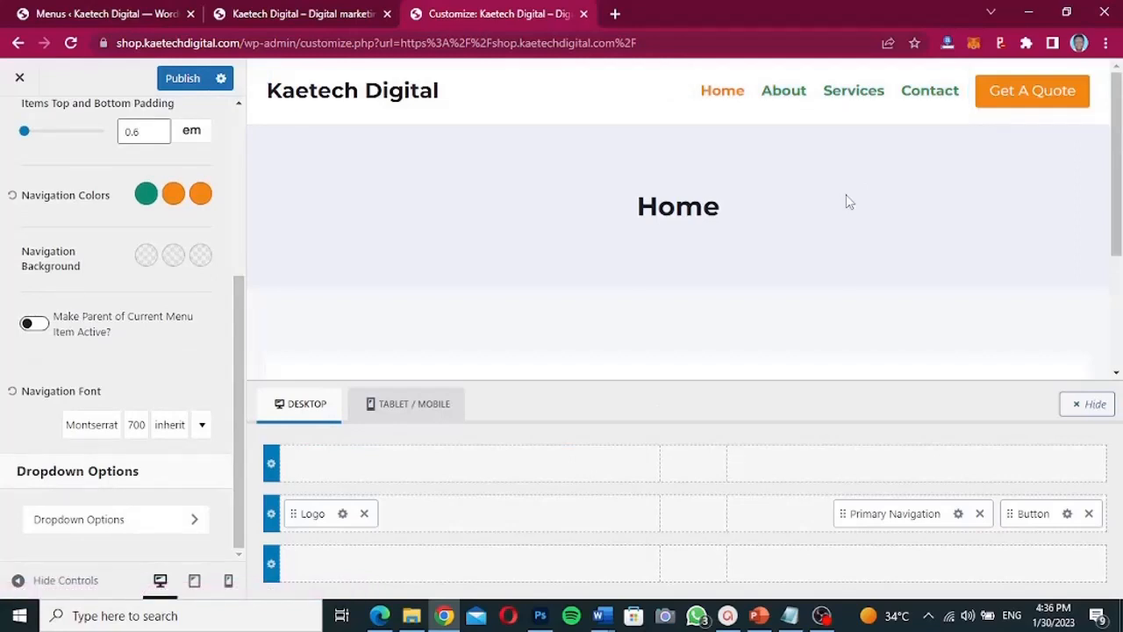
# From the header Logo item's General settings, launch the Select logo media picker.
pyautogui.click(342, 514)
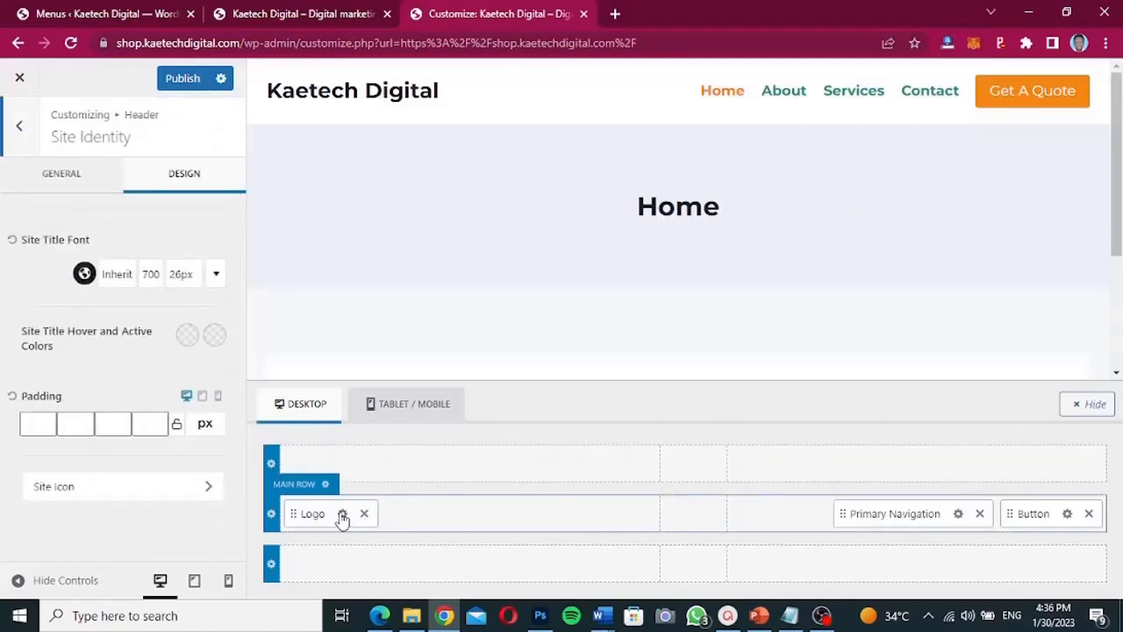
pyautogui.click(62, 182)
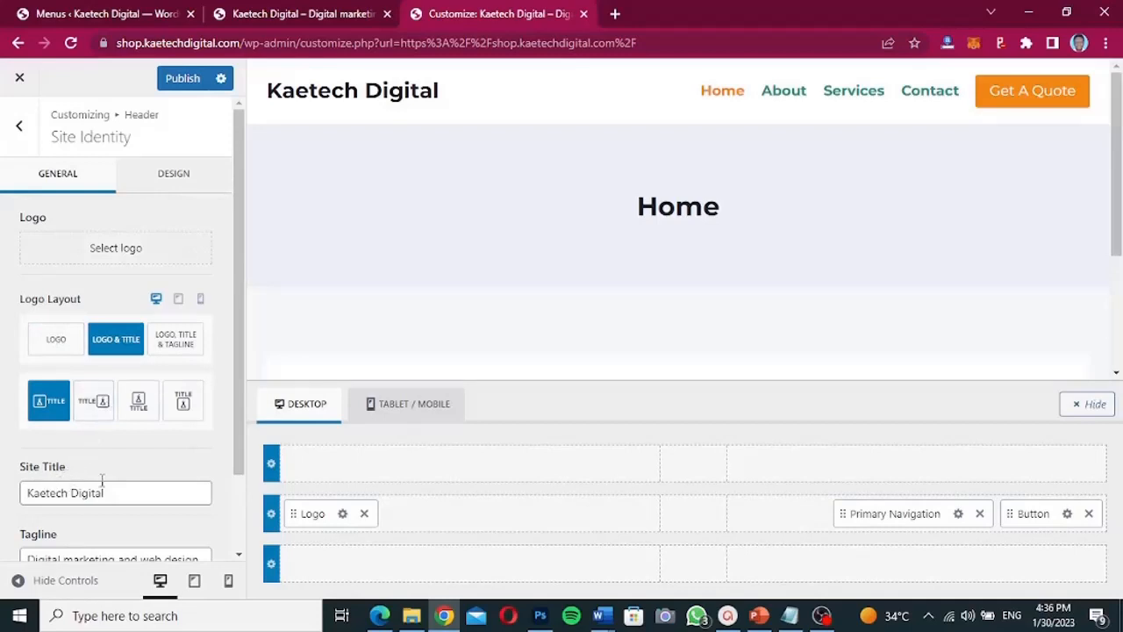
pyautogui.click(103, 246)
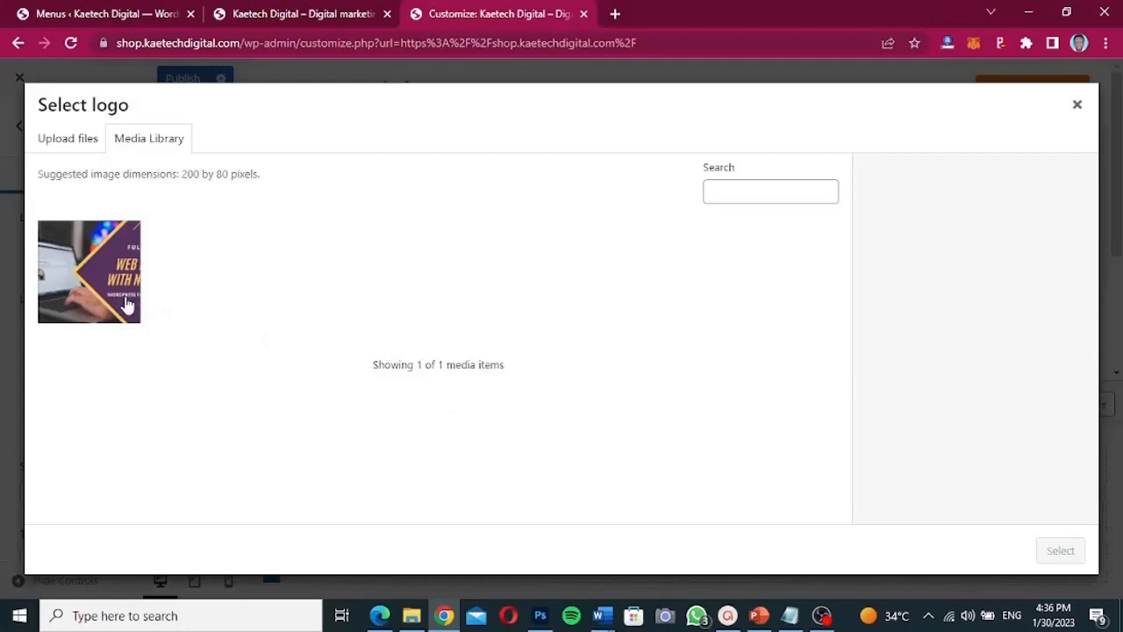
# Upload every image in Downloads > Web Design to the Media Library.
pyautogui.click(64, 148)
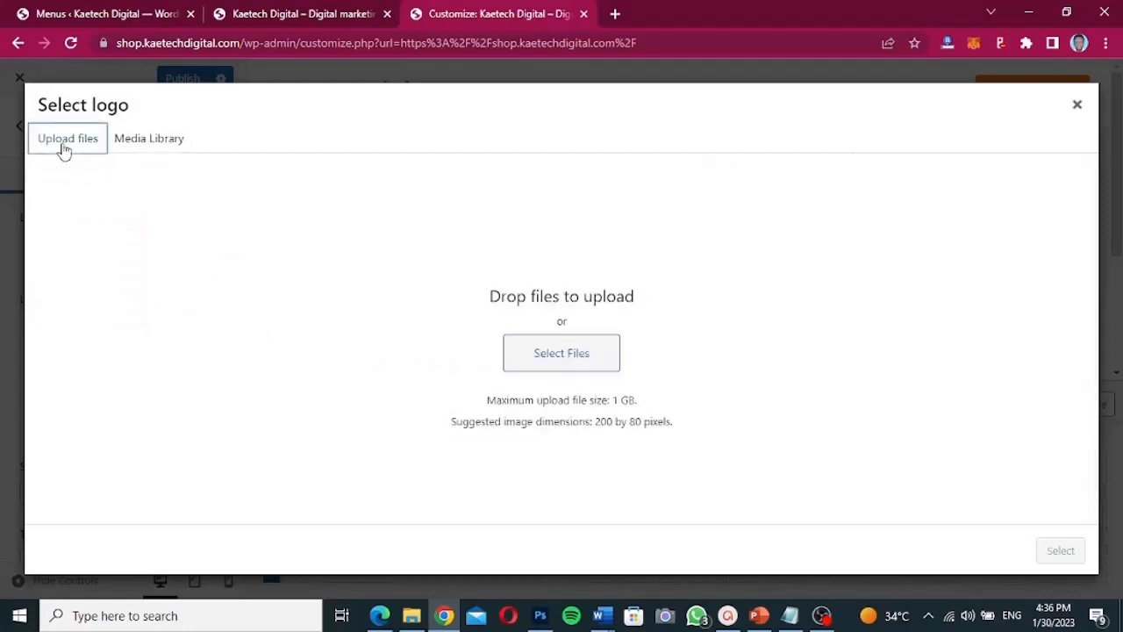
pyautogui.click(547, 358)
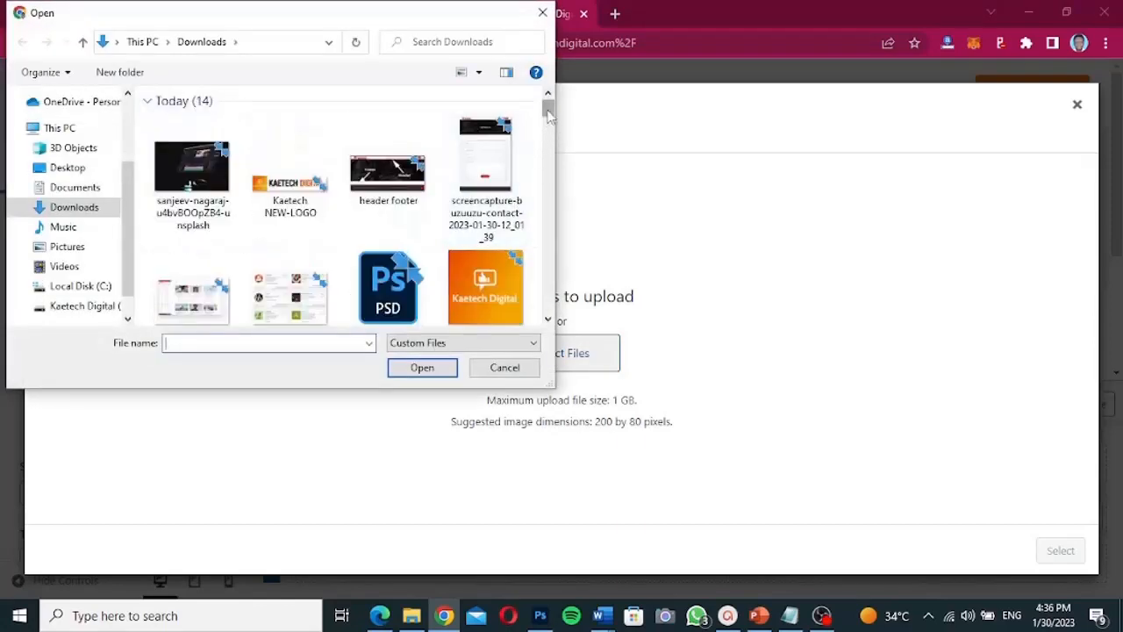
pyautogui.moveTo(548, 112); pyautogui.dragTo(547, 130)
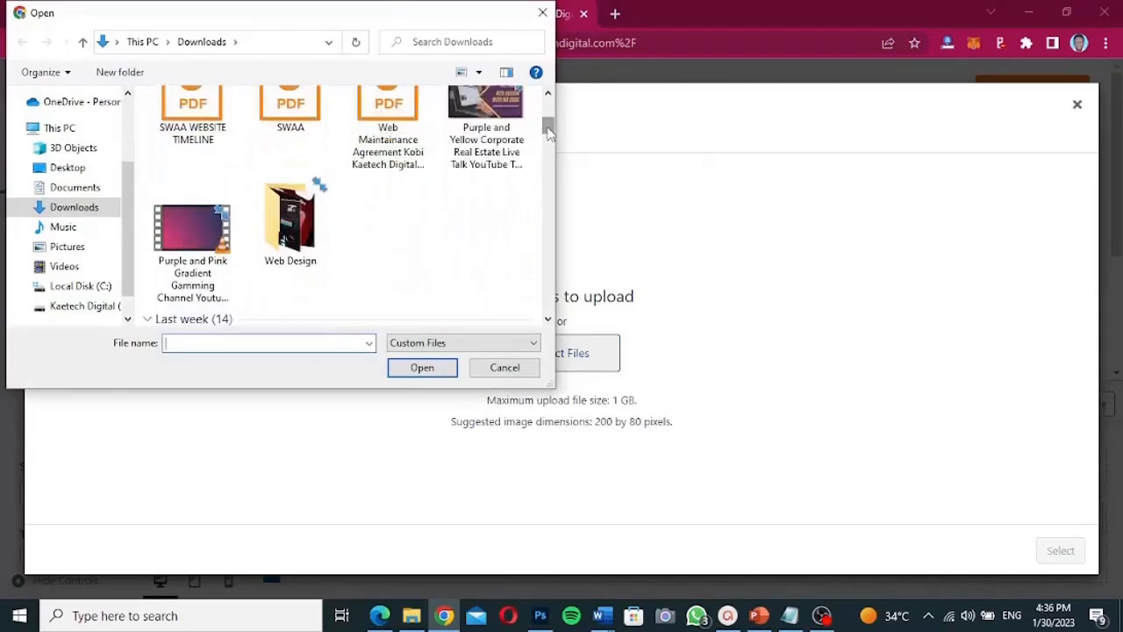
pyautogui.doubleClick(293, 222)
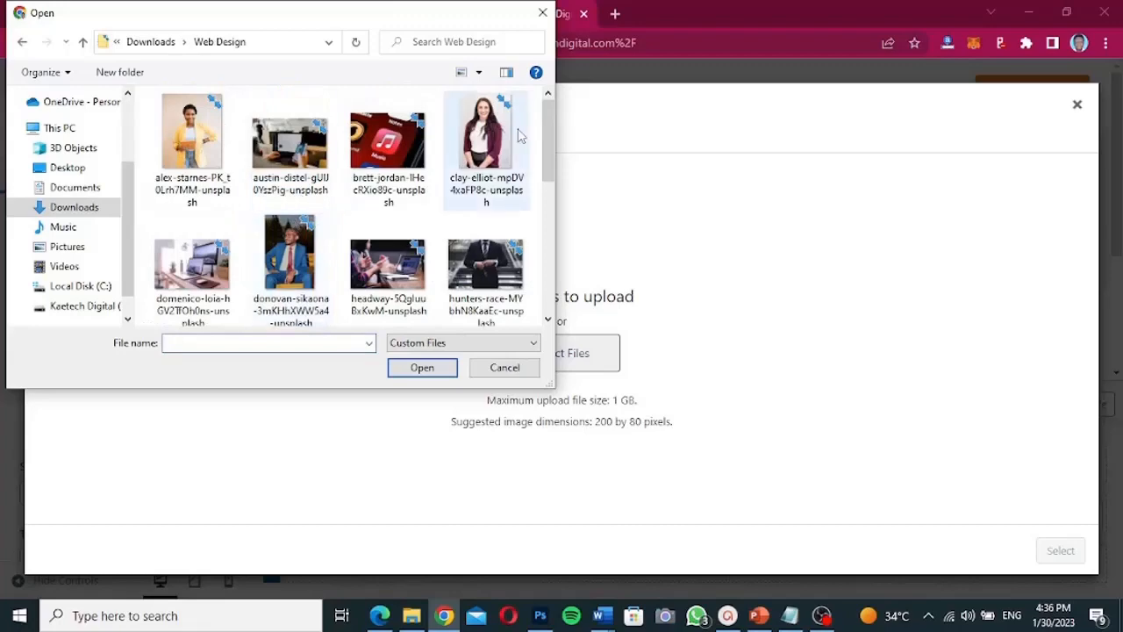
pyautogui.moveTo(547, 131); pyautogui.dragTo(534, 282)
pyautogui.scroll(5, 533, 282)
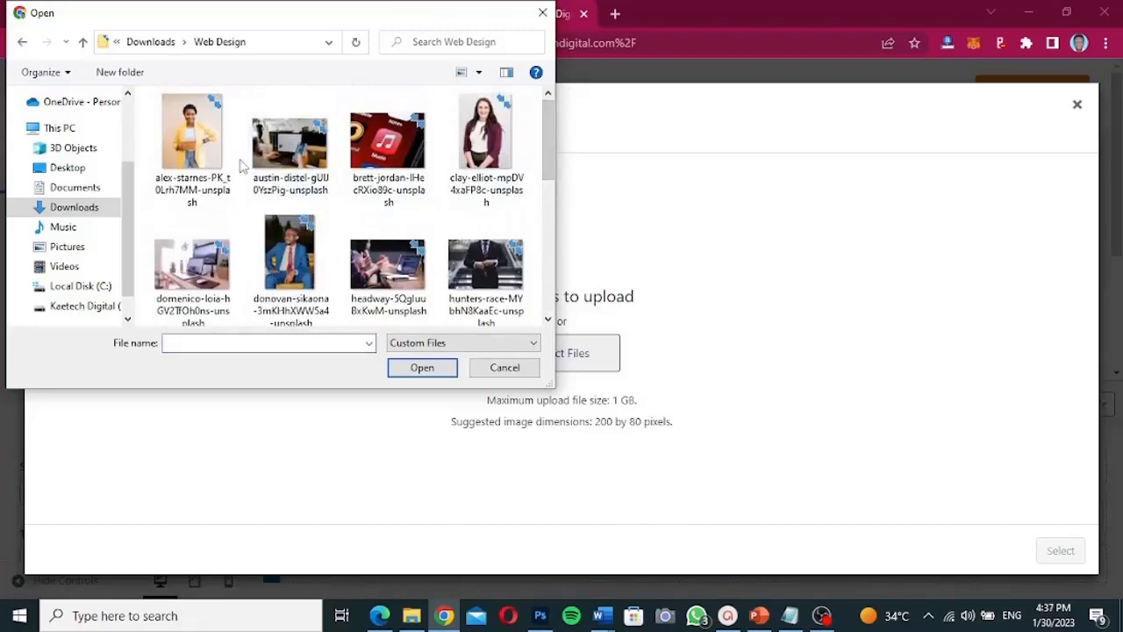
pyautogui.click(193, 160)
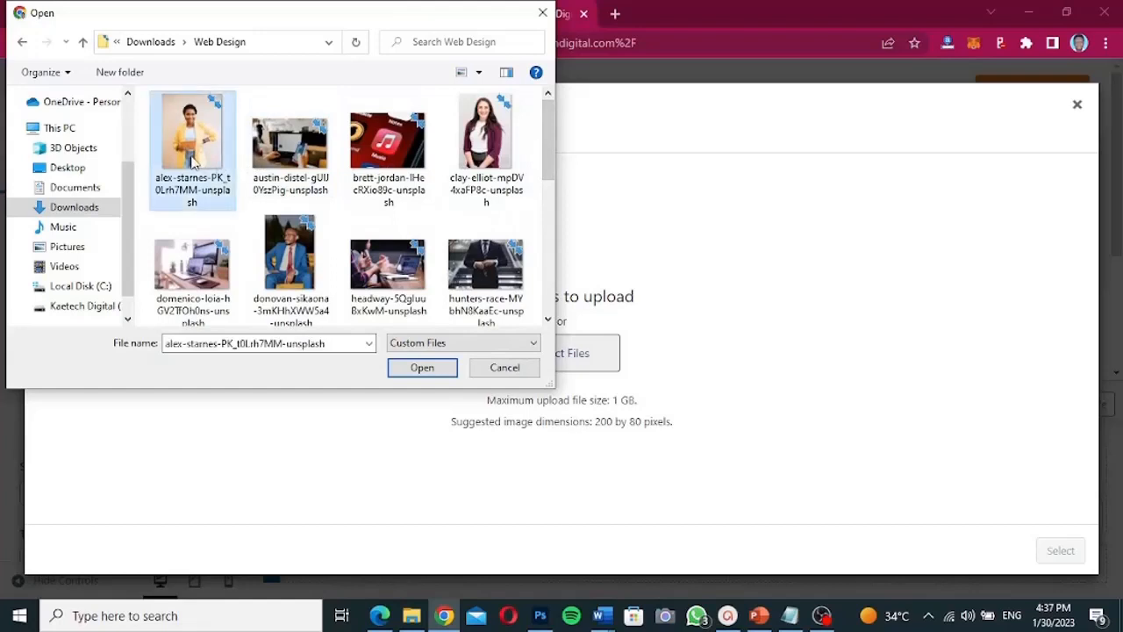
pyautogui.hotkey('ctrl', 'a')
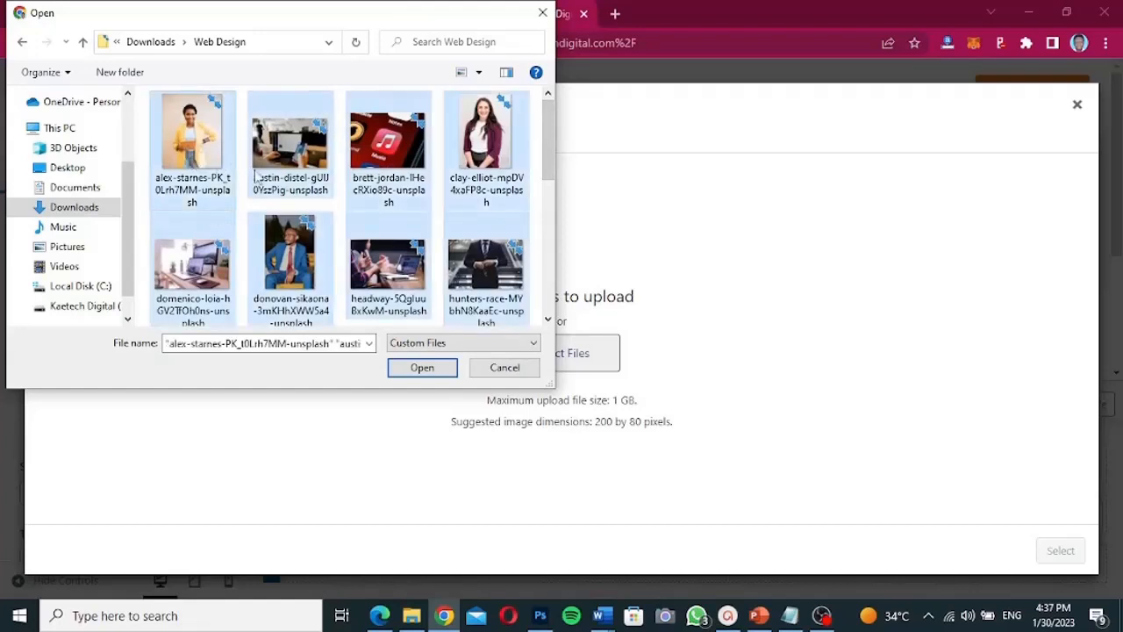
pyautogui.click(420, 367)
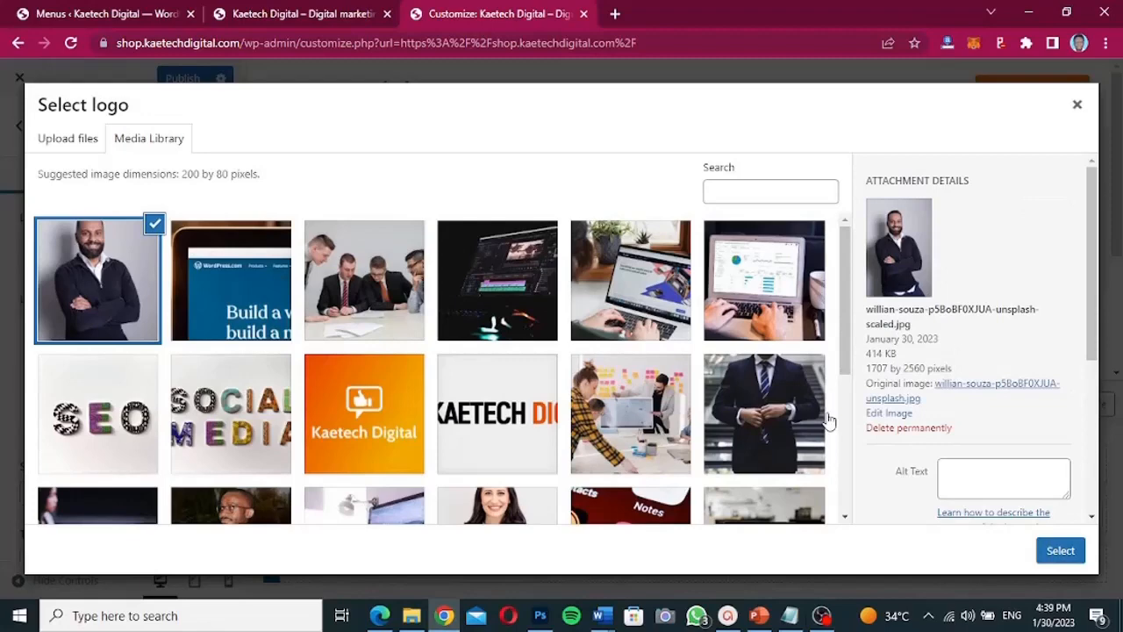
# Set the Kaetech-NEW-LOGO image as the site logo, skipping cropping.
pyautogui.moveTo(847, 364)
pyautogui.mouseDown()
pyautogui.moveTo(842, 430)
pyautogui.moveTo(840, 356)
pyautogui.mouseUp()
pyautogui.click(509, 429)
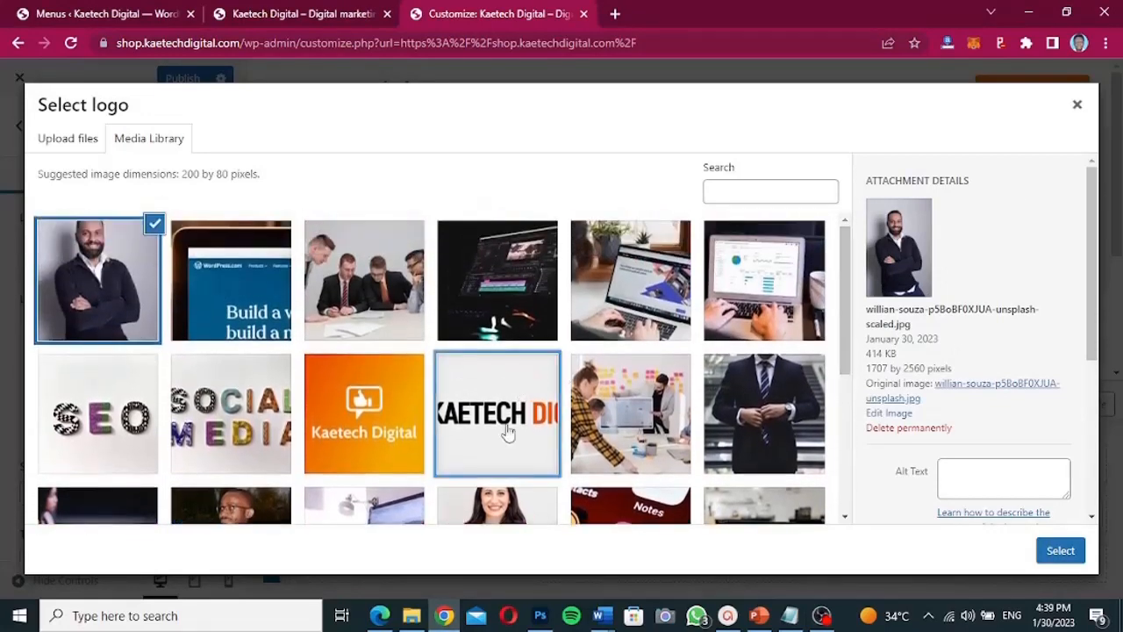
pyautogui.click(1057, 550)
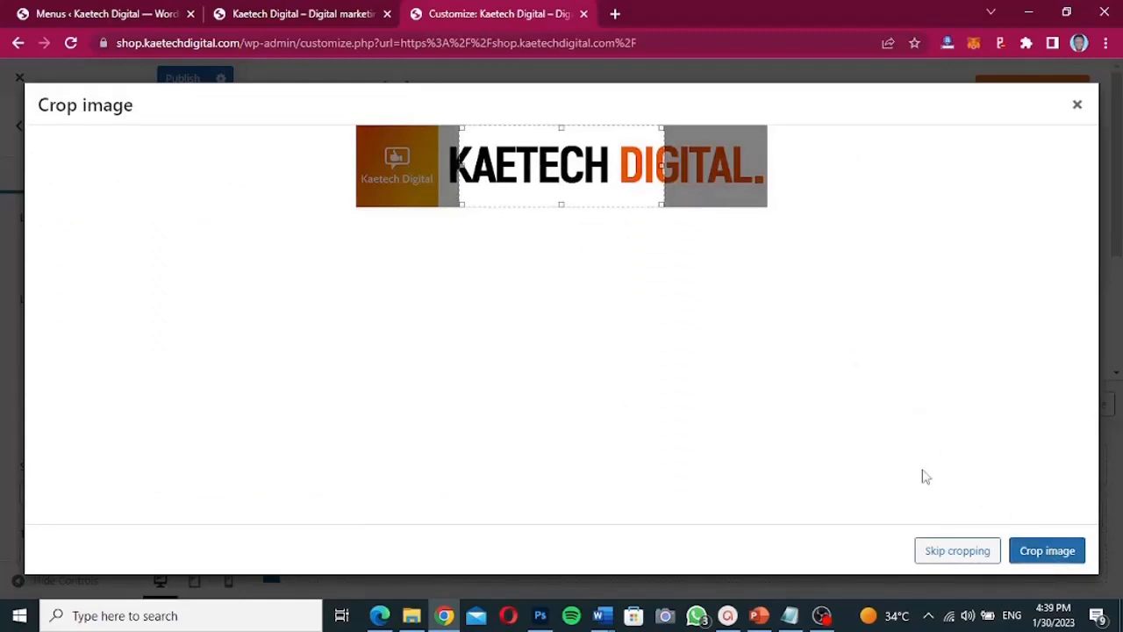
pyautogui.click(953, 553)
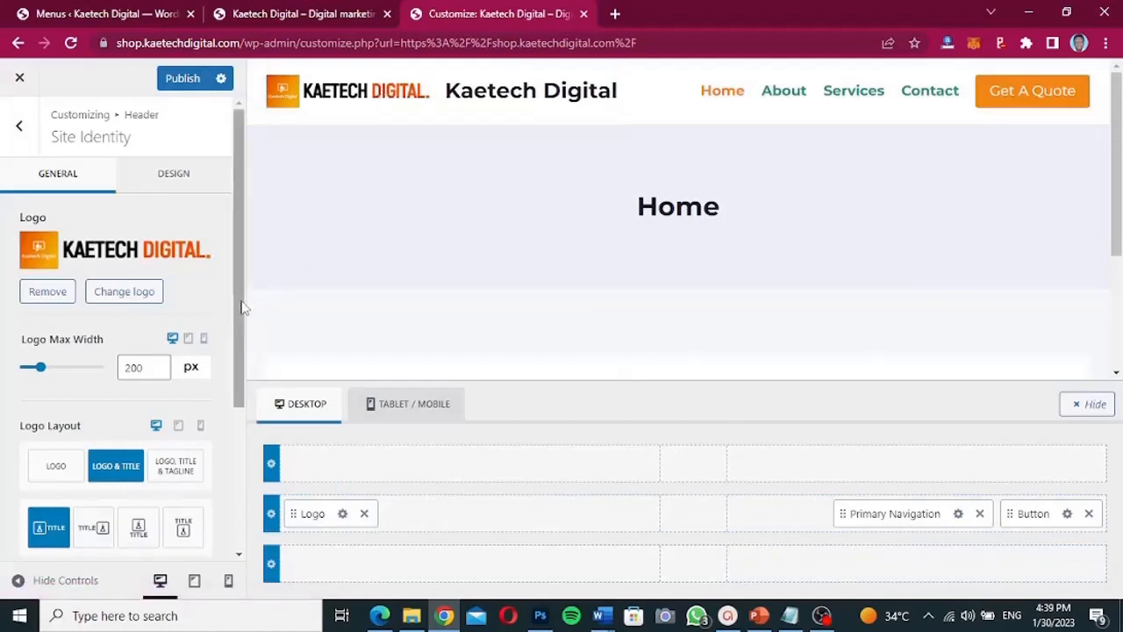
# Switch Logo Layout to logo only and set Logo Max Width to 250 px.
pyautogui.moveTo(240, 304); pyautogui.dragTo(233, 355)
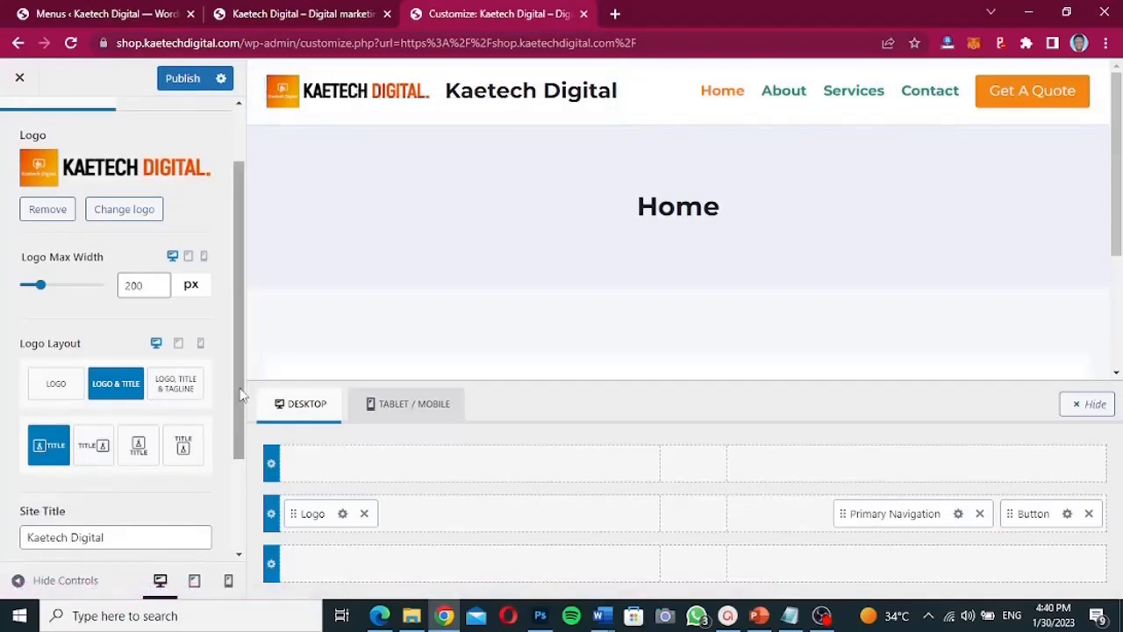
pyautogui.click(56, 386)
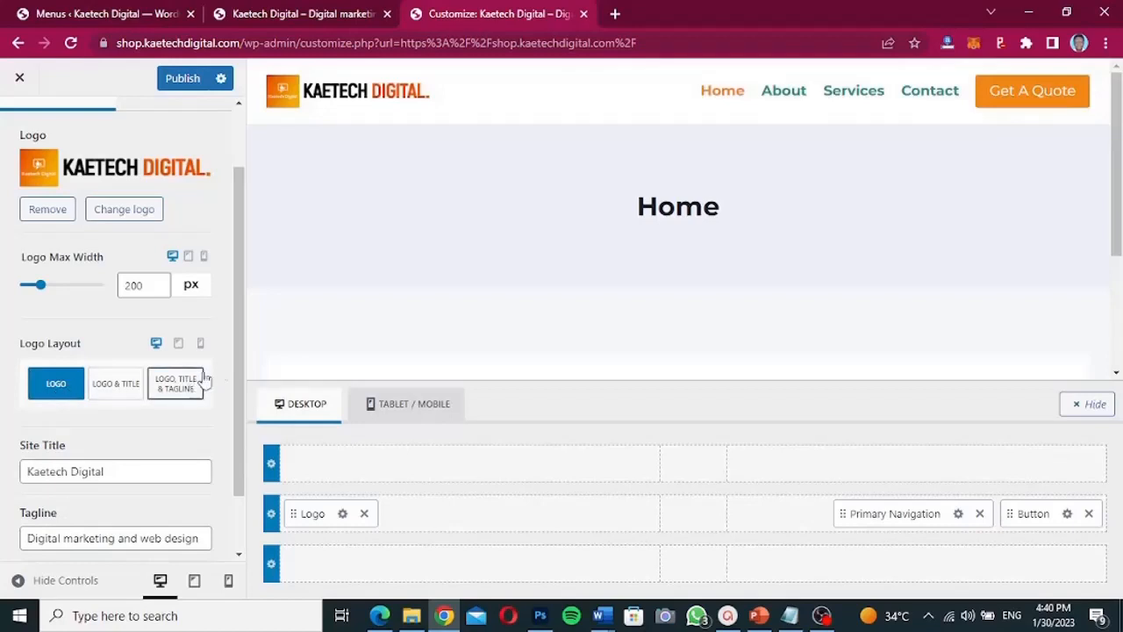
pyautogui.click(137, 284)
pyautogui.press('BackSpace')
pyautogui.press('BackSpace')
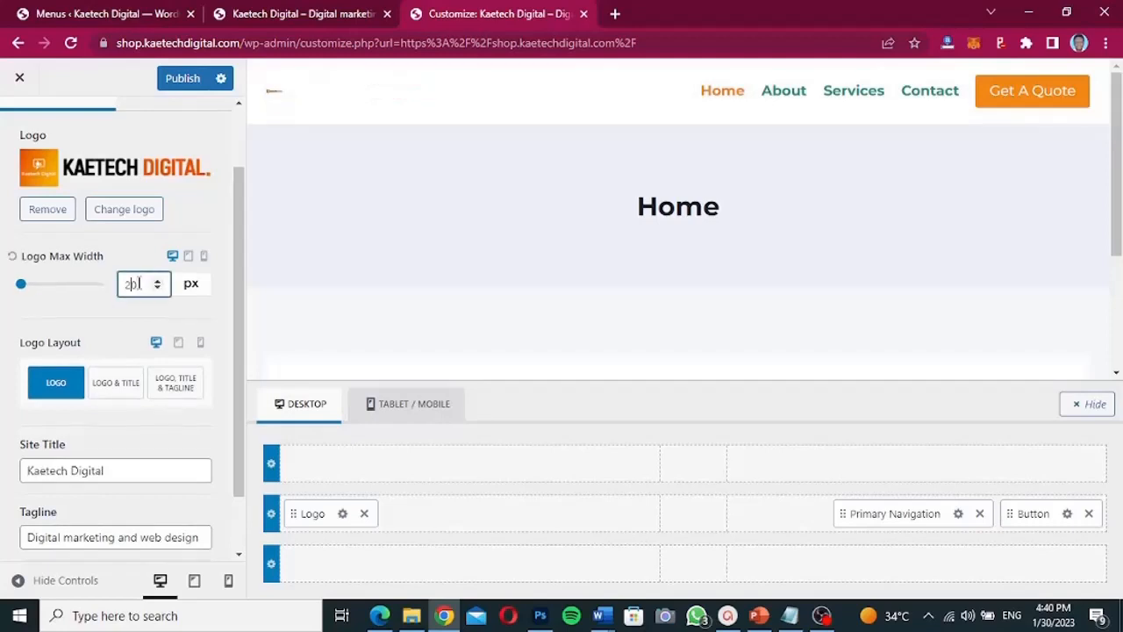
pyautogui.write('50')
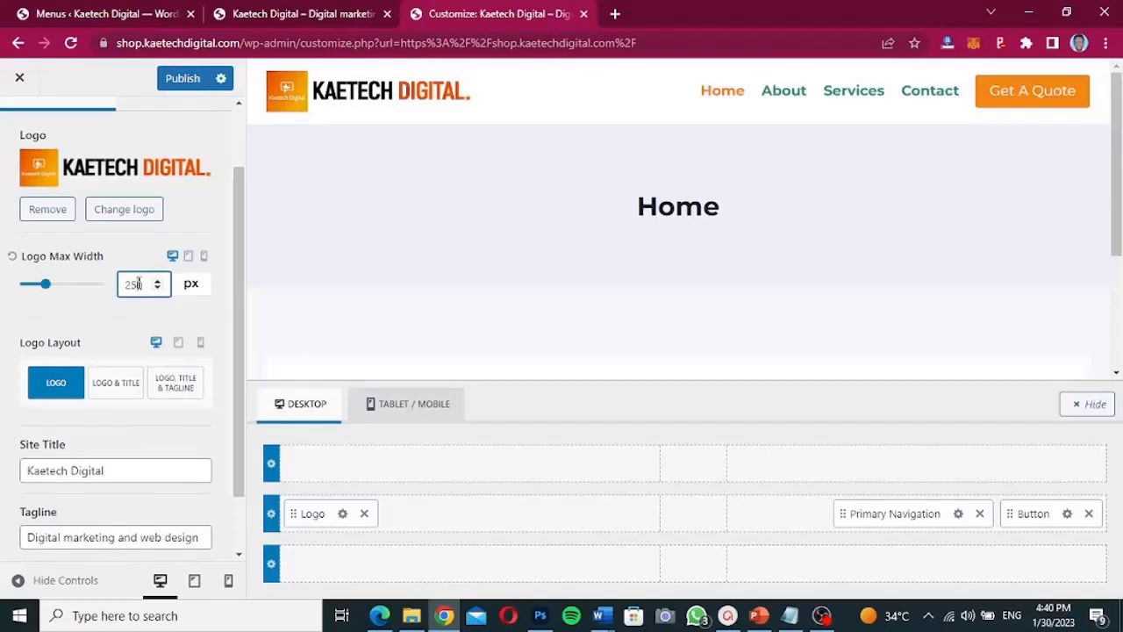
pyautogui.click(238, 338)
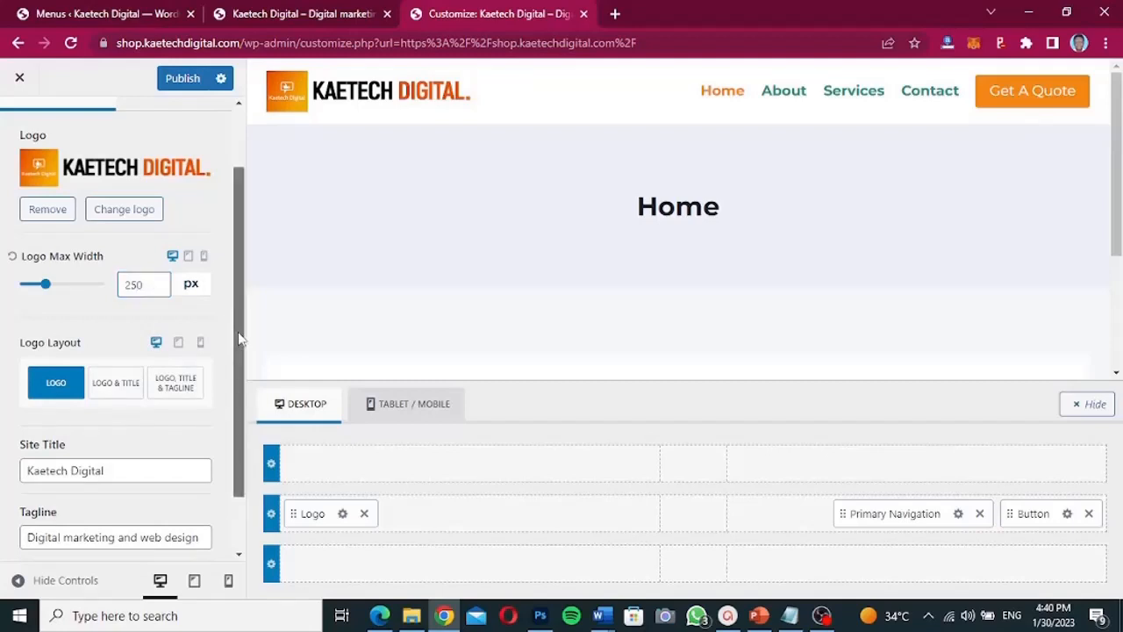
pyautogui.moveTo(239, 338); pyautogui.dragTo(236, 415)
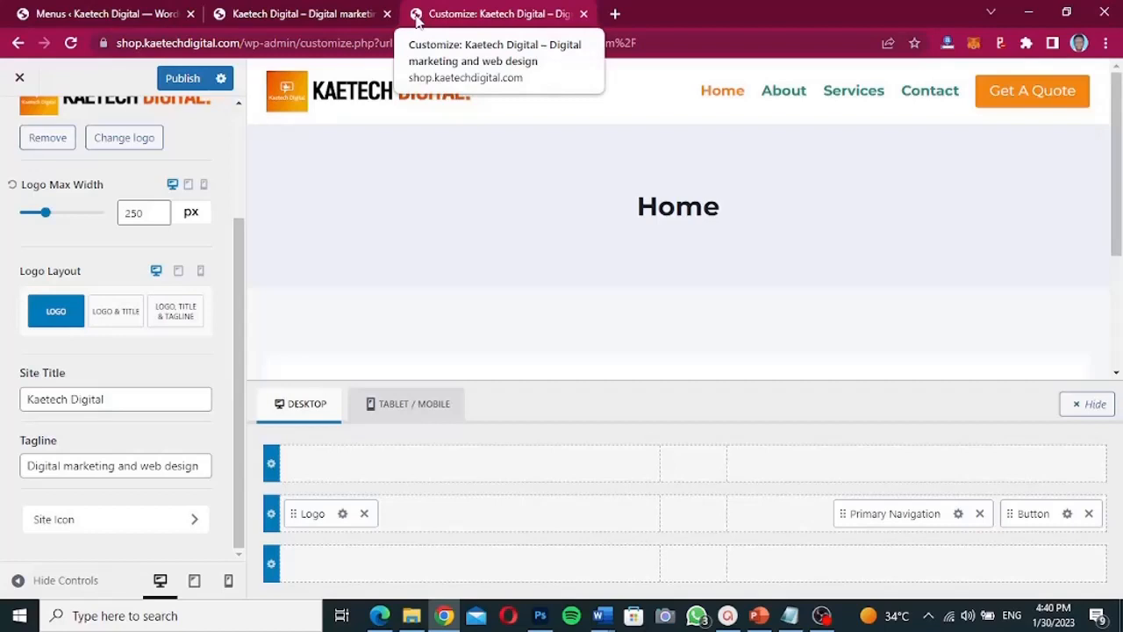
# Make the Kaetech Digital logo the site icon with a square crop, then publish.
pyautogui.click(106, 525)
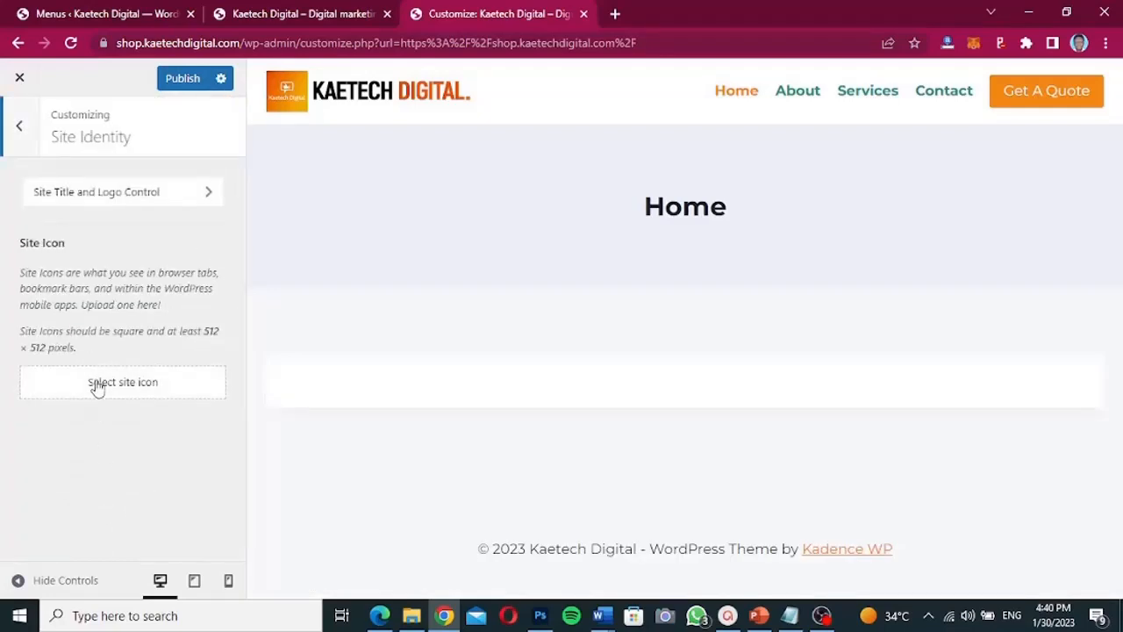
pyautogui.click(98, 386)
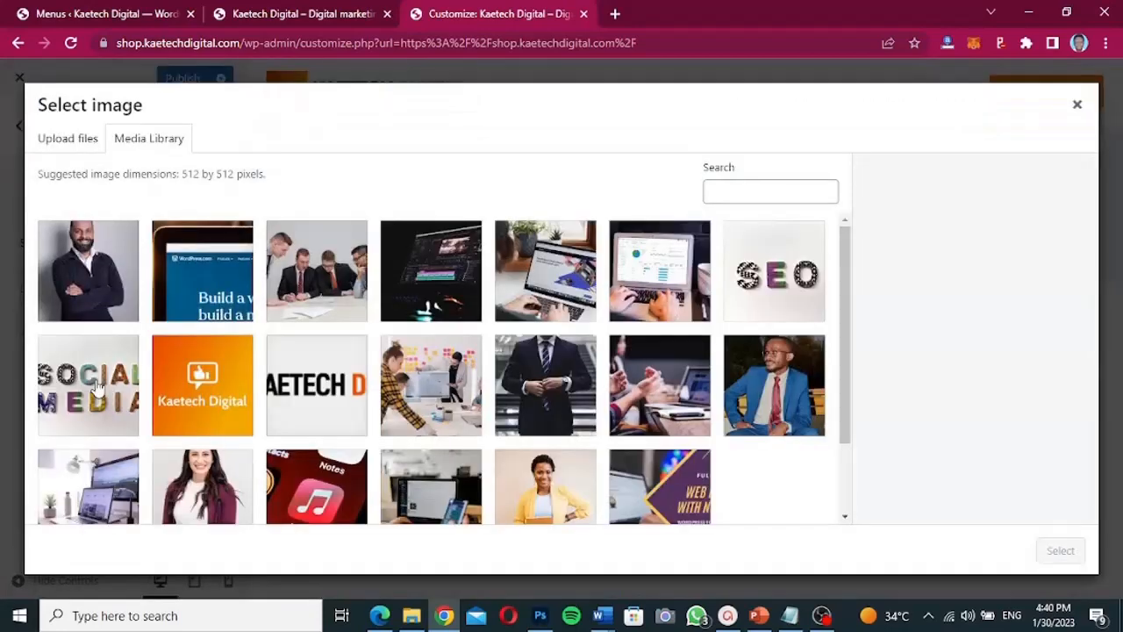
pyautogui.click(192, 403)
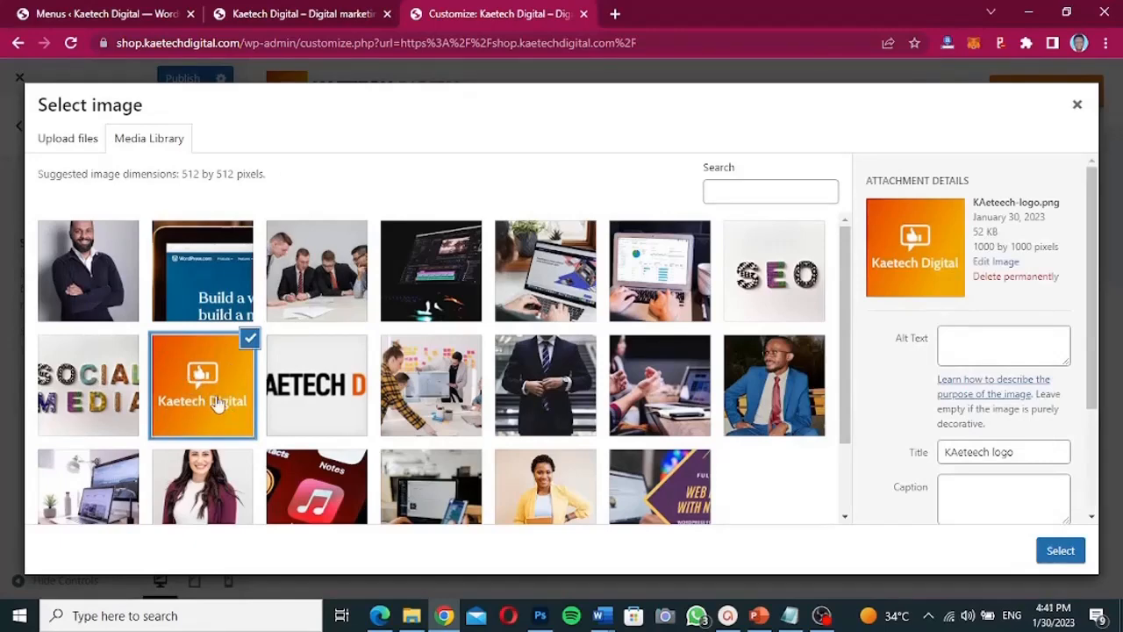
pyautogui.click(1063, 551)
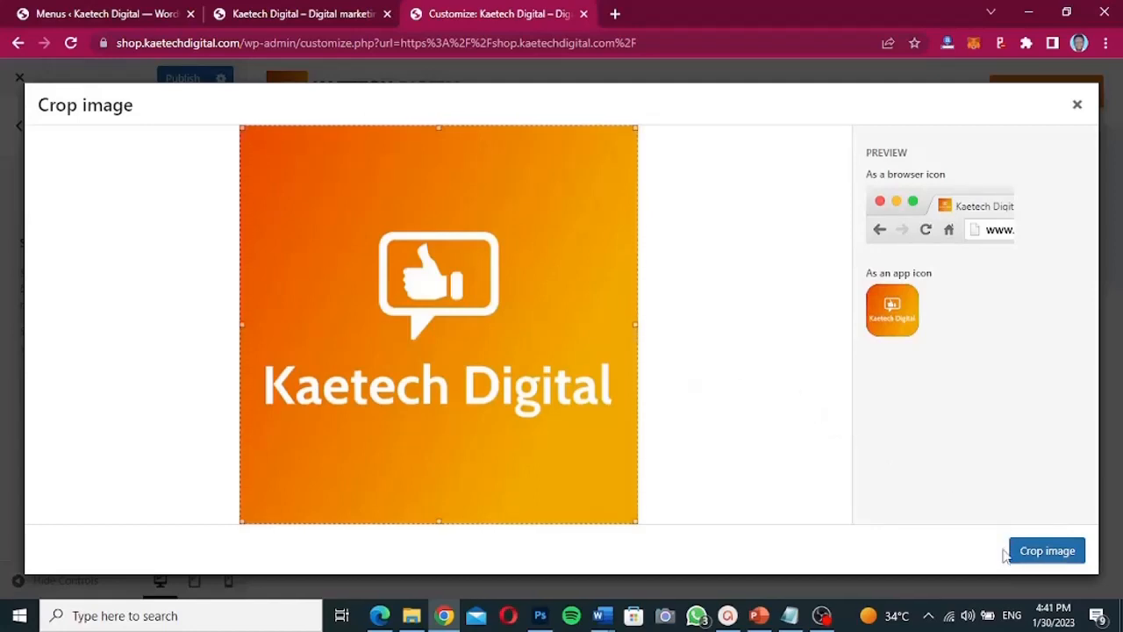
pyautogui.click(1050, 555)
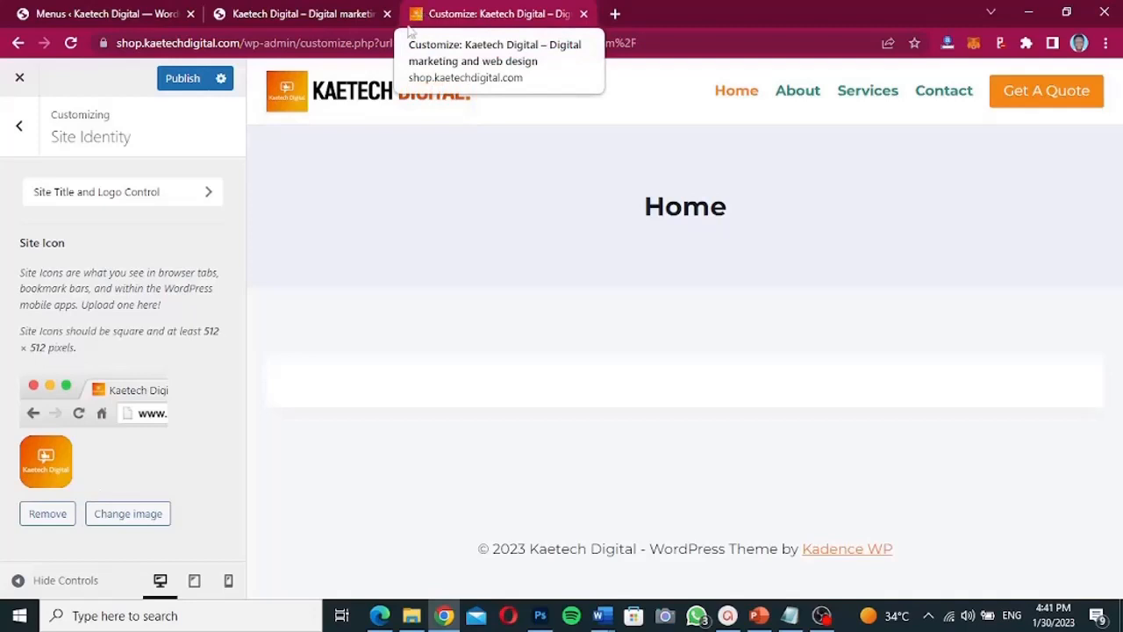
pyautogui.click(193, 82)
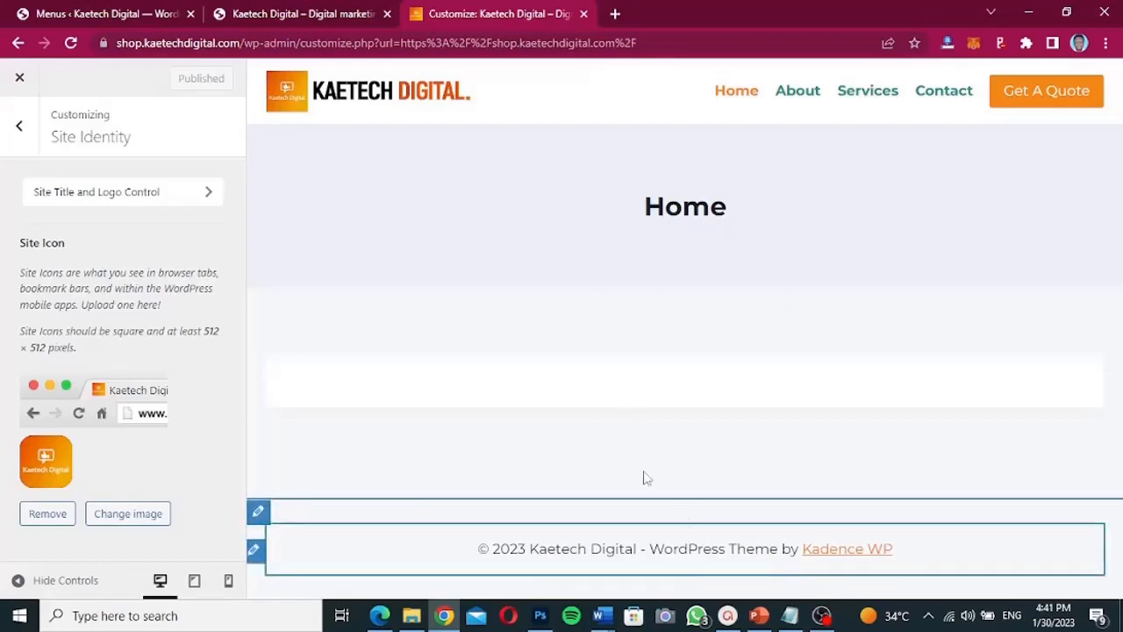
# Open the settings for the Footer's Copyright item.
pyautogui.click(19, 131)
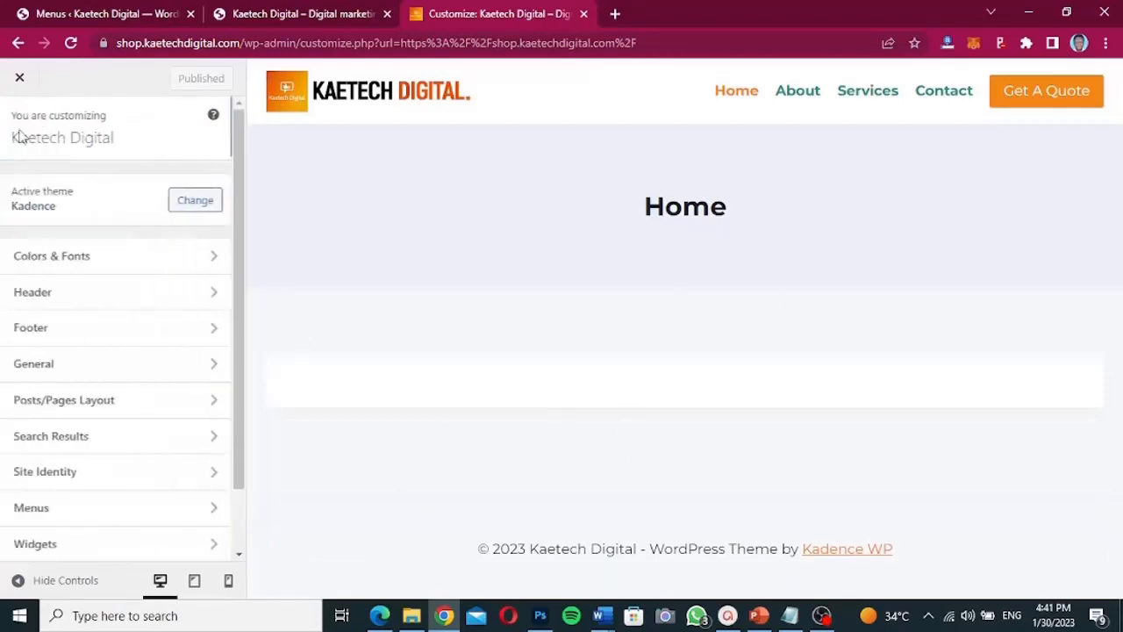
pyautogui.click(52, 332)
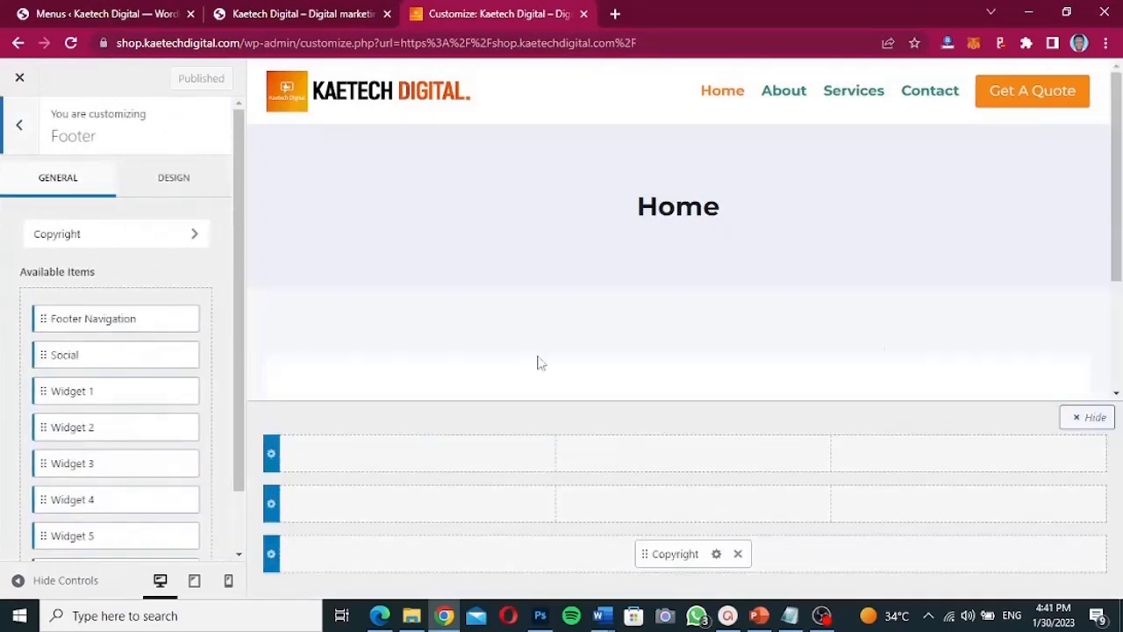
pyautogui.scroll(-3, 541, 364)
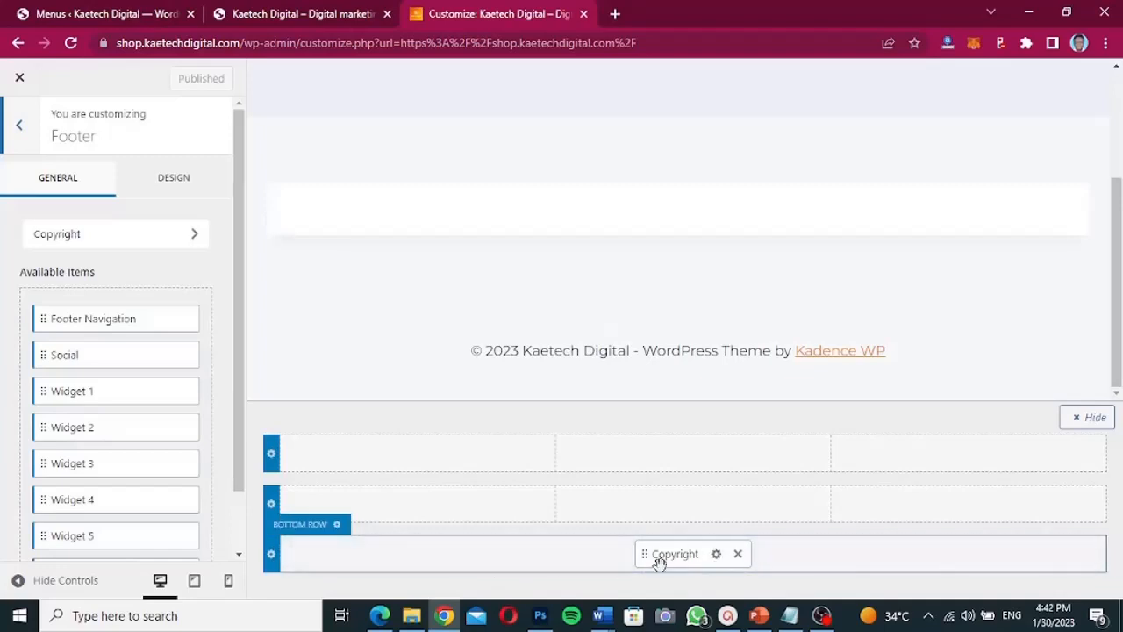
pyautogui.click(717, 554)
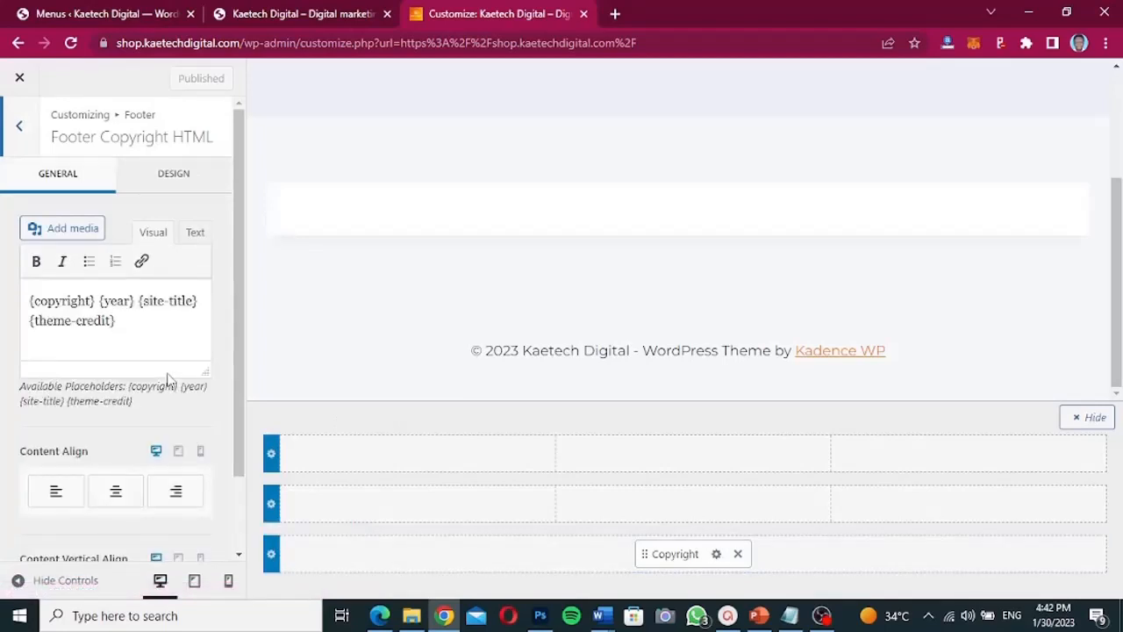
# Replace {theme-credit} with a new line reading '| Designed By Kaetech Digital'.
pyautogui.moveTo(117, 321); pyautogui.dragTo(28, 320)
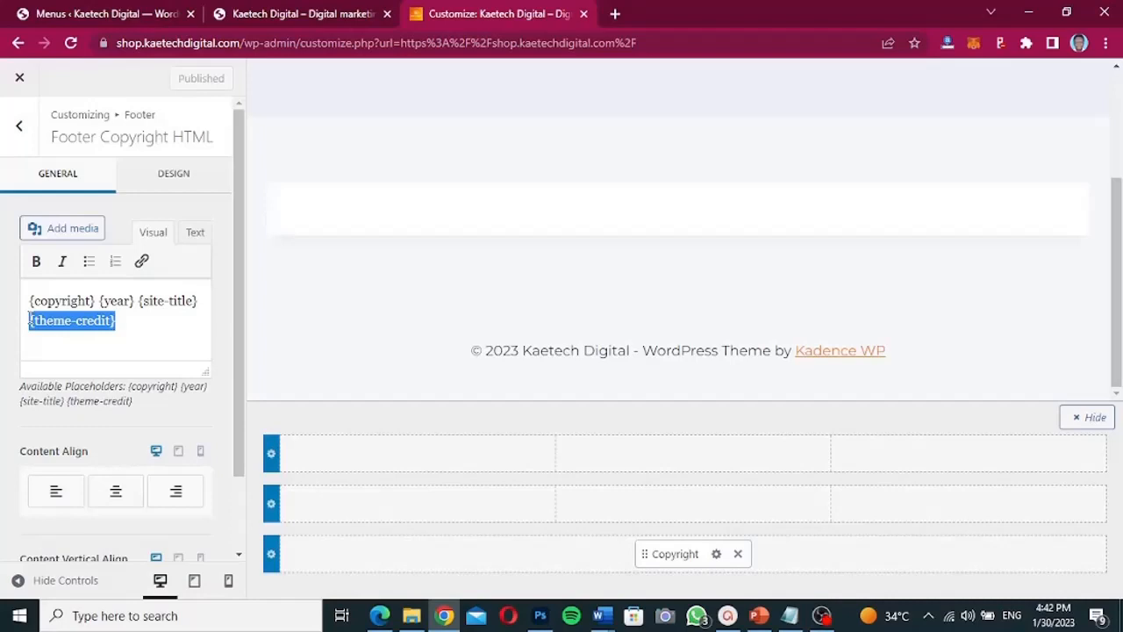
pyautogui.press('BackSpace')
pyautogui.press('BackSpace')
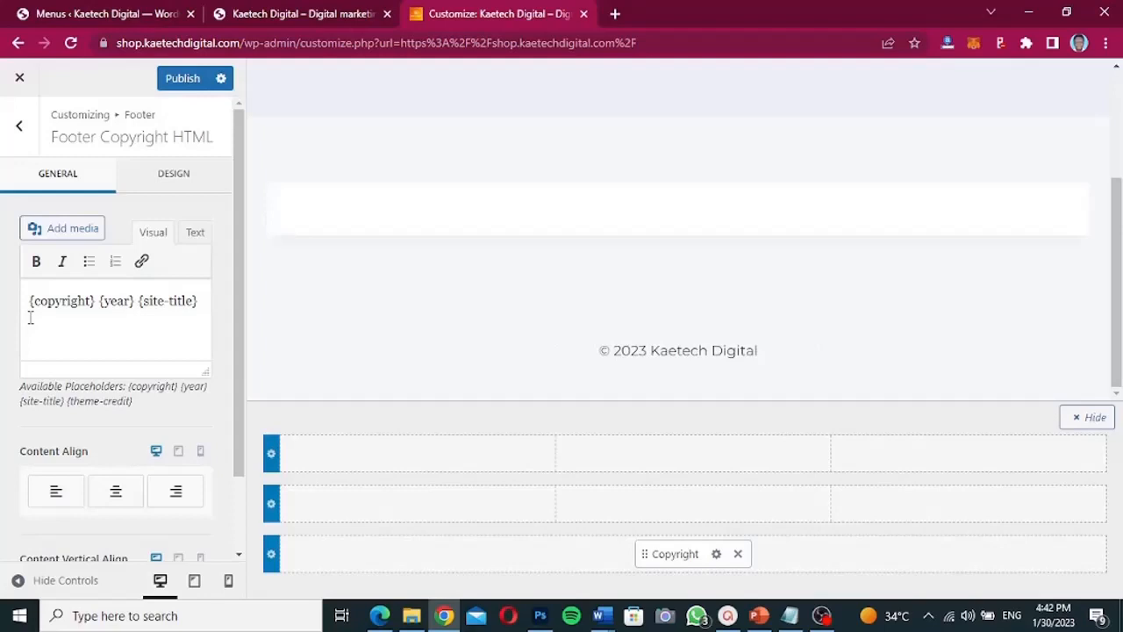
pyautogui.click(203, 303)
pyautogui.press('Return')
pyautogui.write('|')
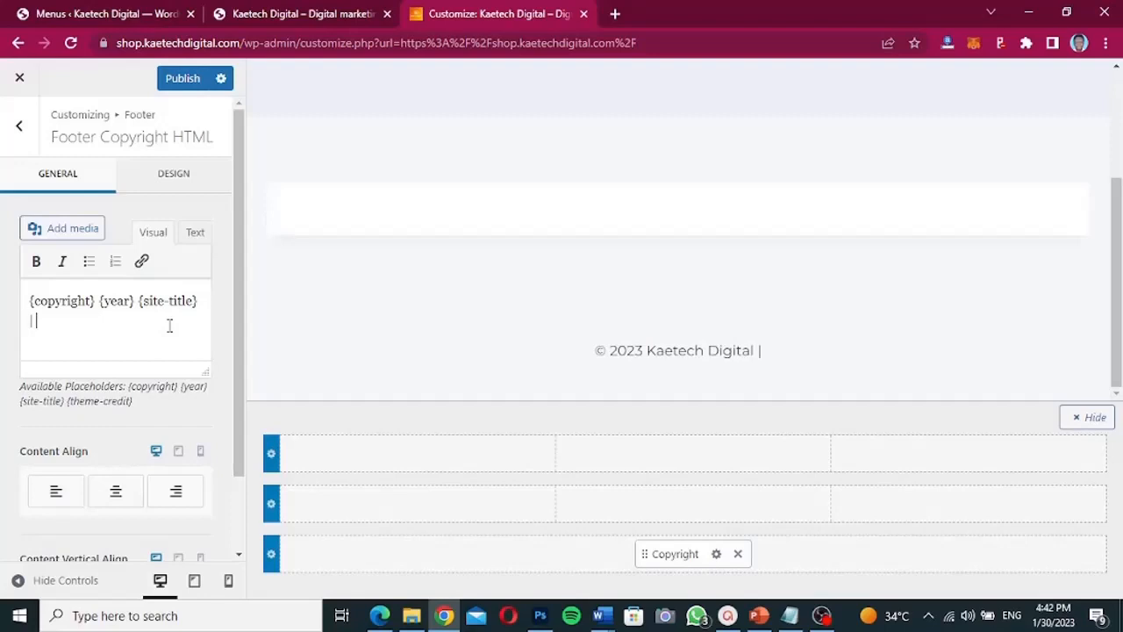
pyautogui.write(' Des')
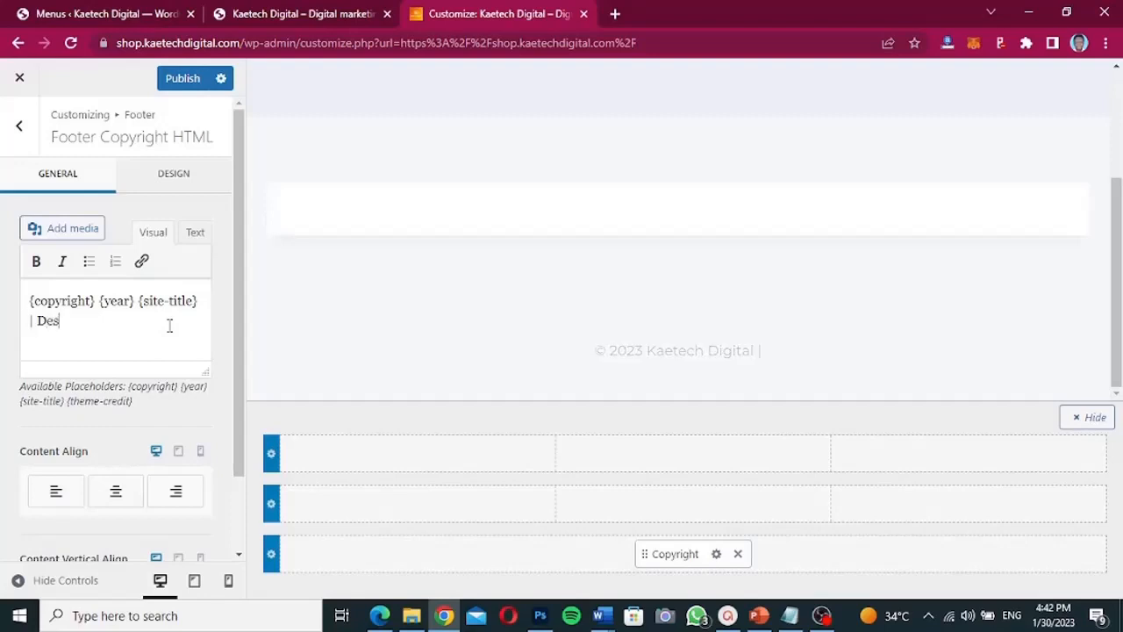
pyautogui.write('igned By Kaet')
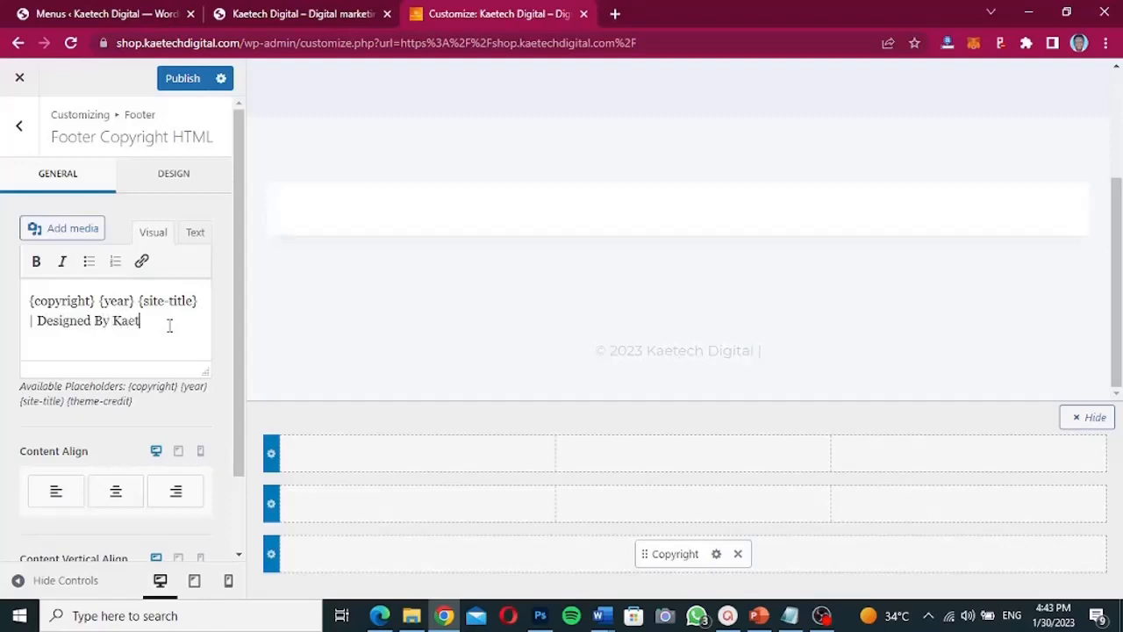
pyautogui.write('ech D')
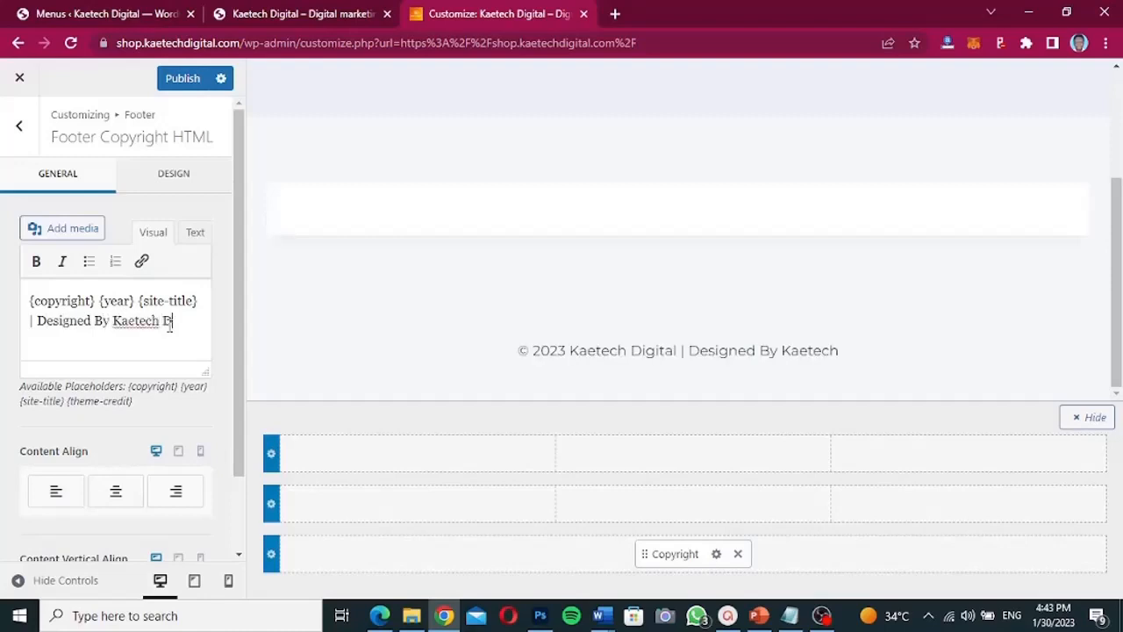
pyautogui.write('igital')
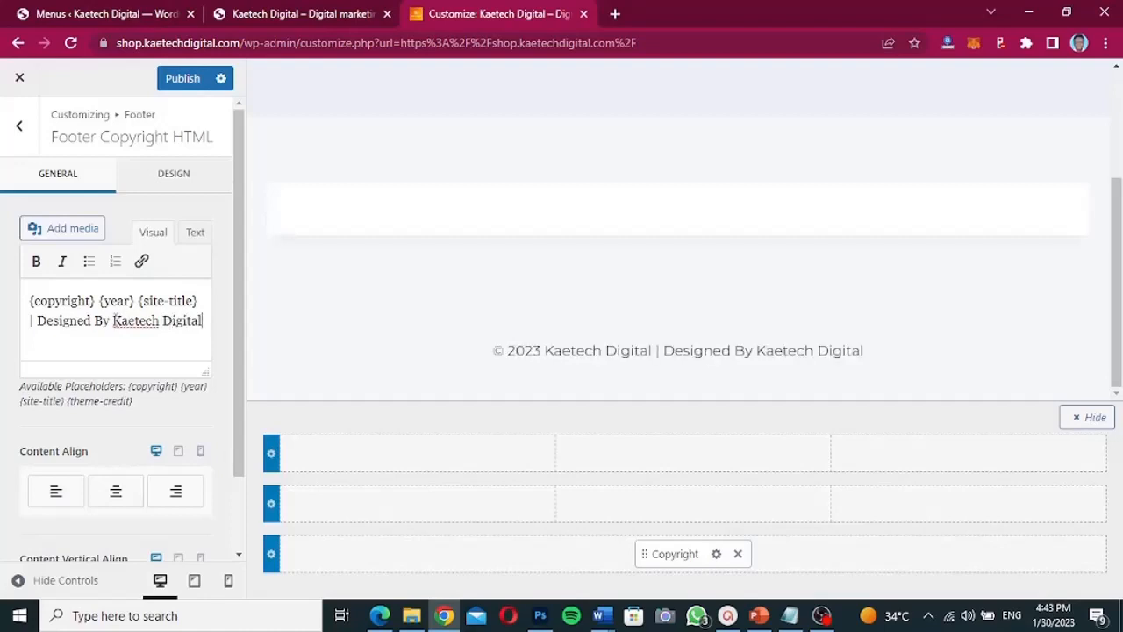
pyautogui.moveTo(112, 321); pyautogui.dragTo(202, 321)
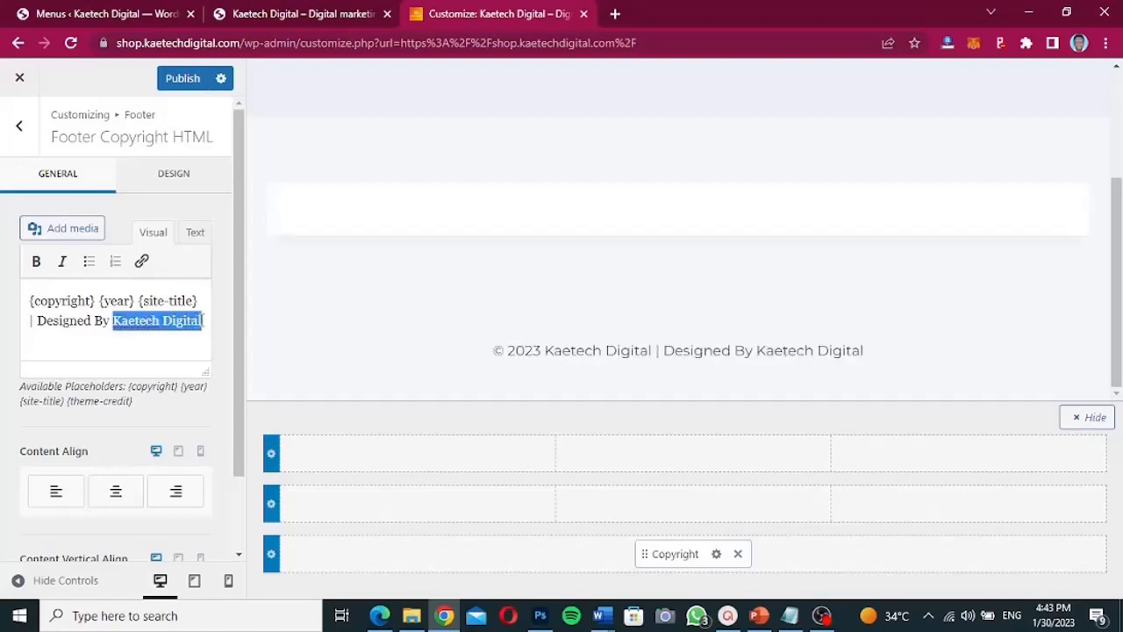
# Link the Kaetech Digital credit to kaetechdigital.com.
pyautogui.click(142, 262)
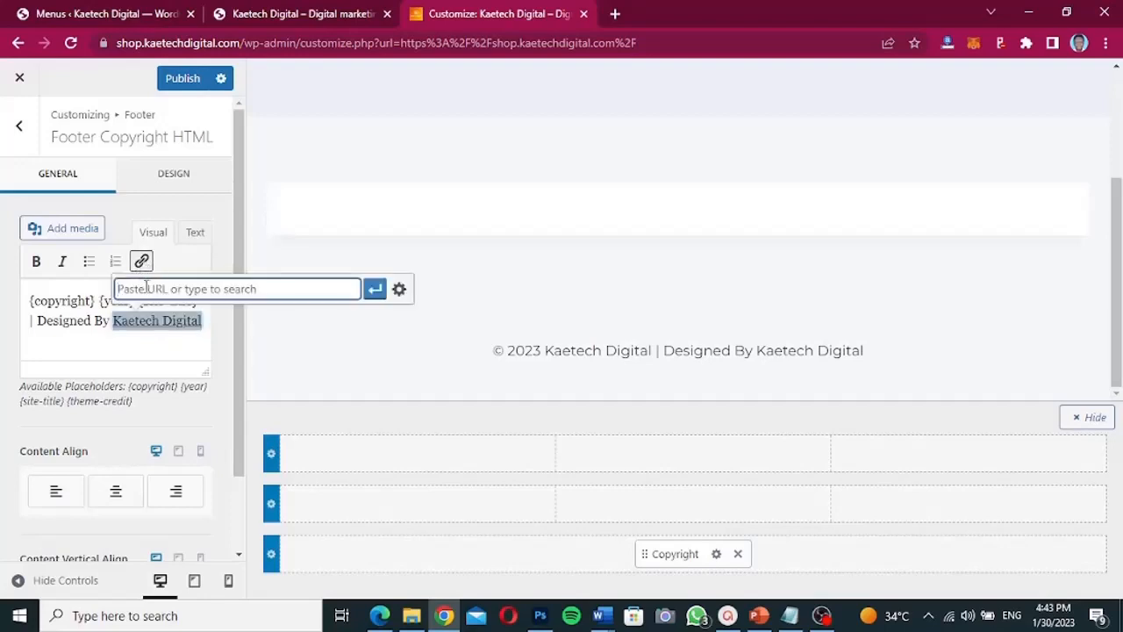
pyautogui.write('kaet')
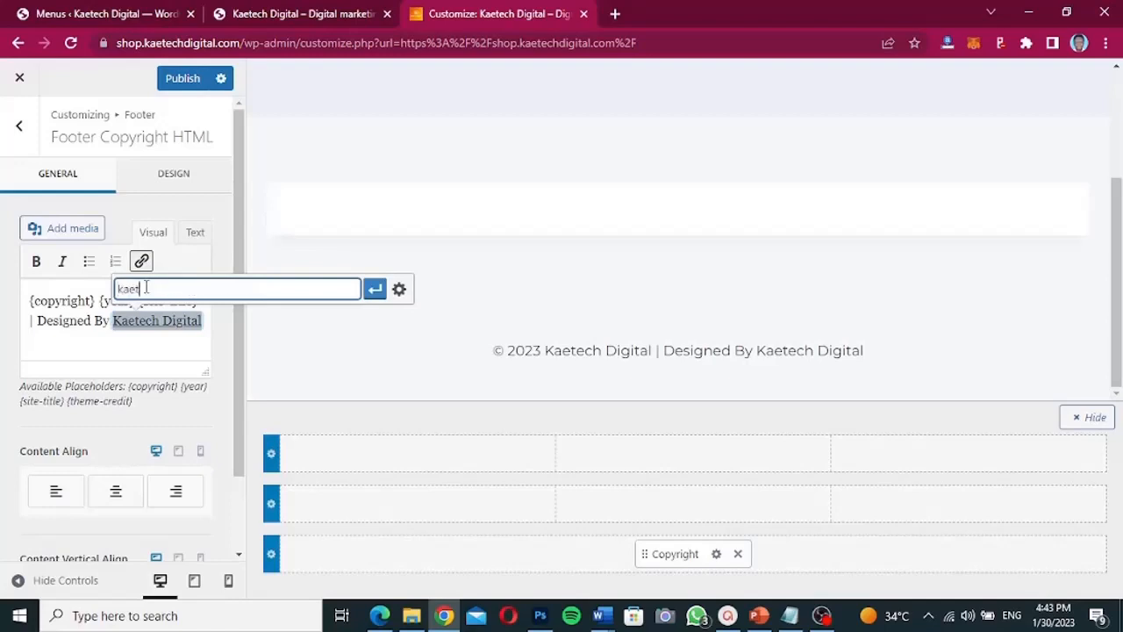
pyautogui.write('echdigital.com')
pyautogui.click(375, 293)
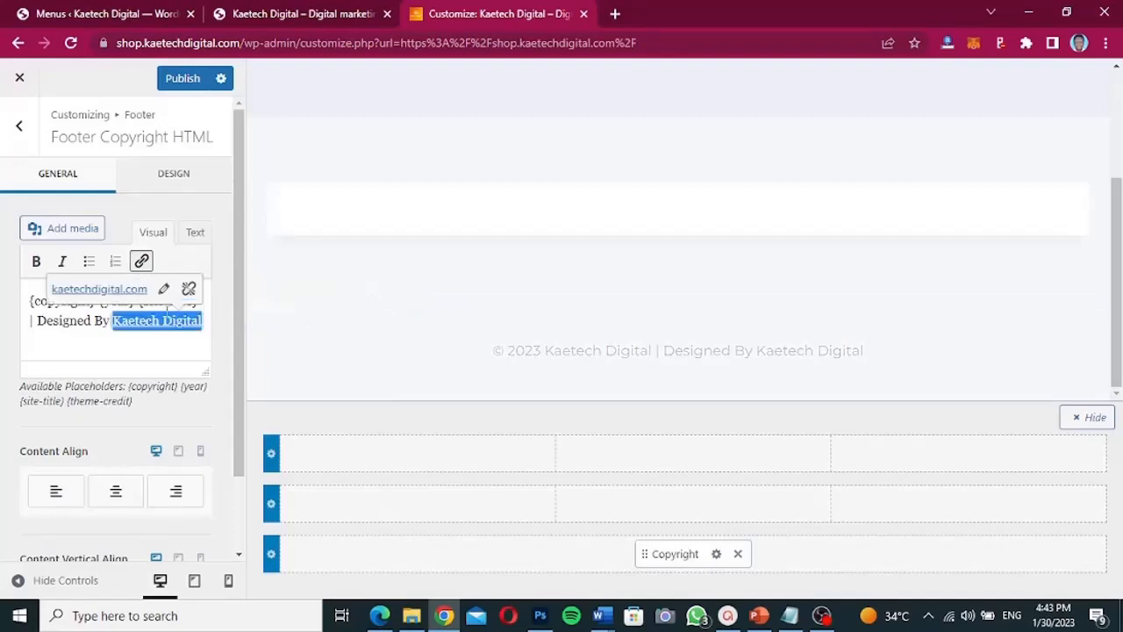
pyautogui.click(52, 320)
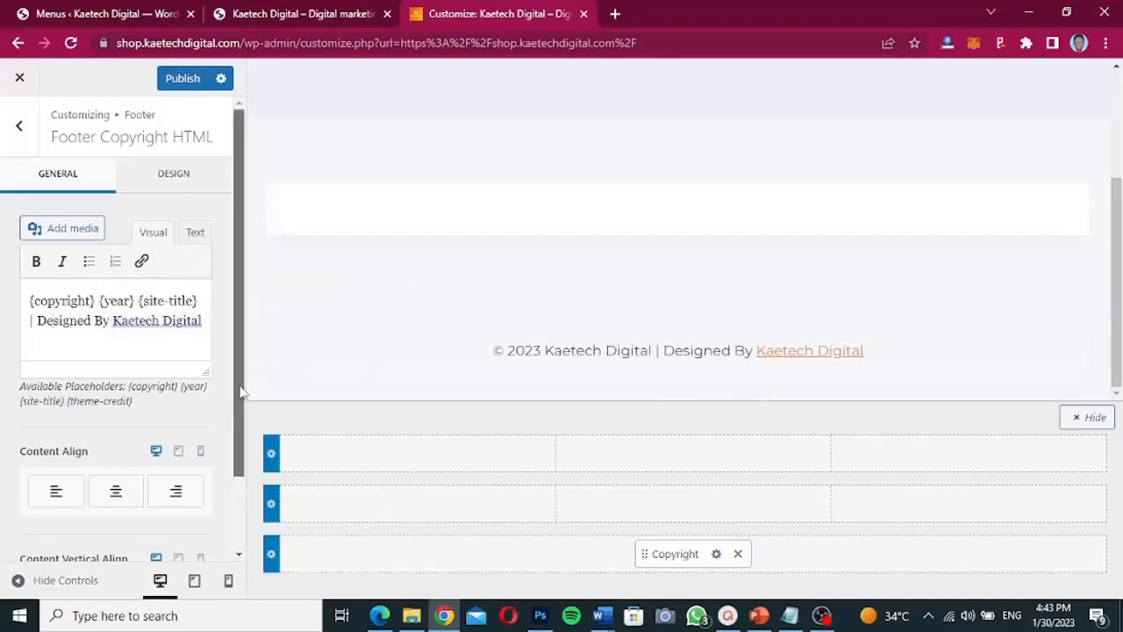
# Centre the copyright content horizontally and vertically.
pyautogui.scroll(-1, 233, 468)
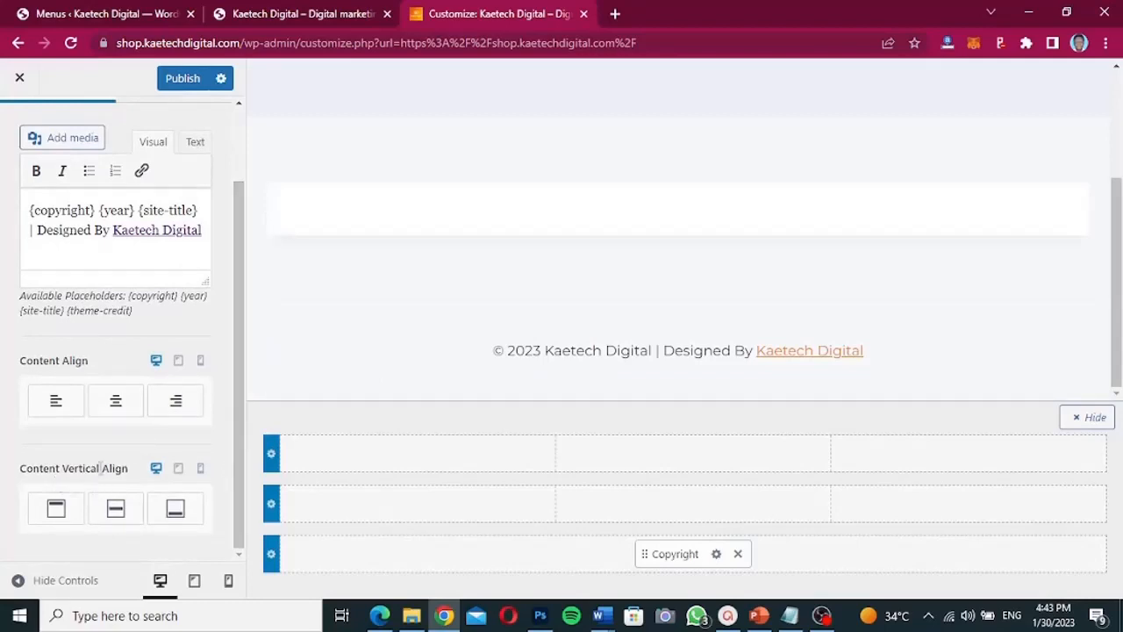
pyautogui.click(116, 403)
pyautogui.click(114, 518)
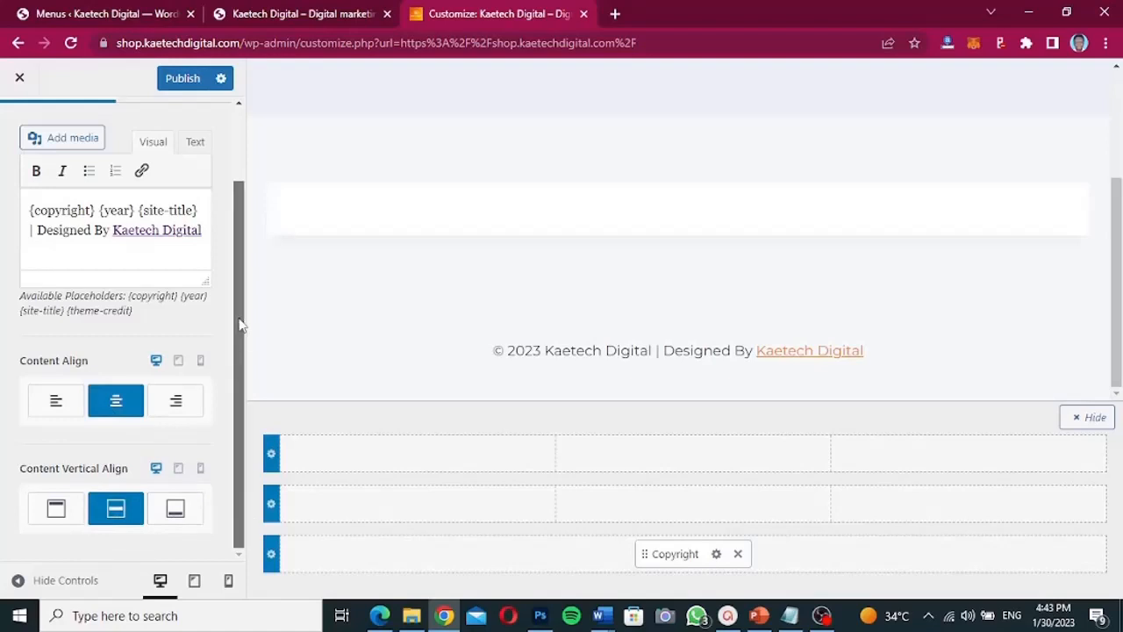
pyautogui.scroll(1, 238, 321)
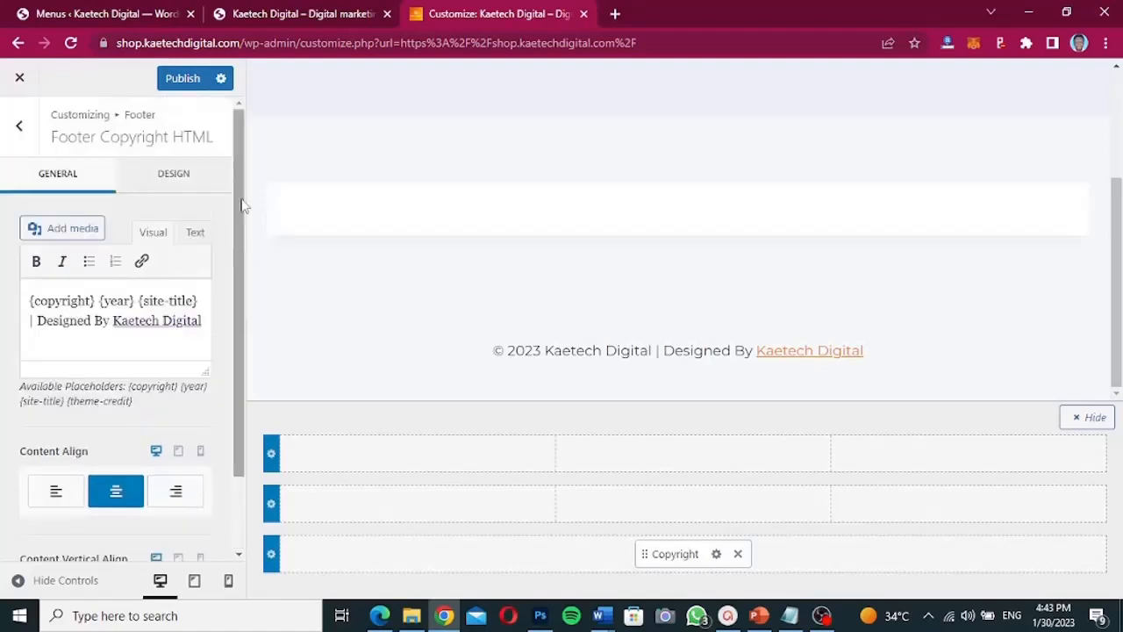
# Set the copyright Link Style to No Underline.
pyautogui.click(182, 179)
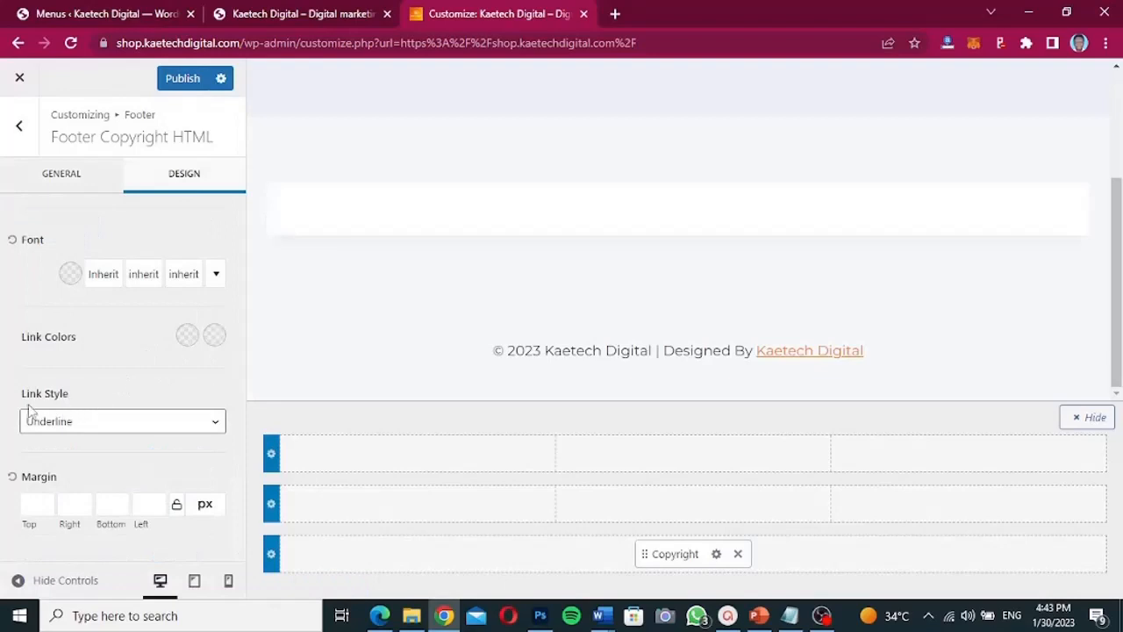
pyautogui.click(77, 426)
pyautogui.click(70, 457)
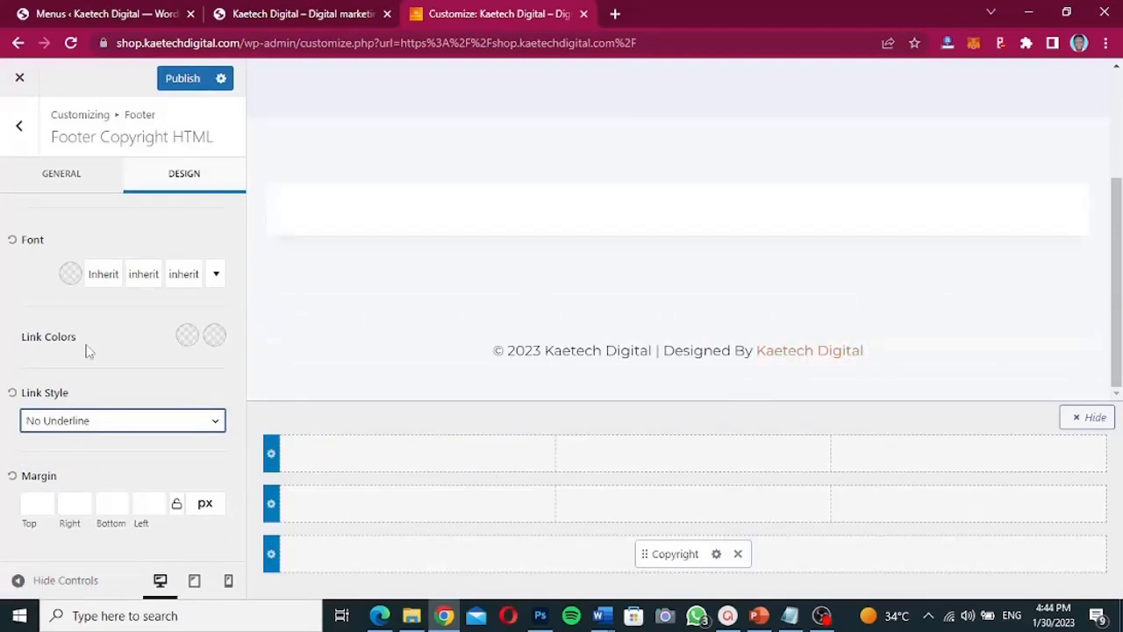
# Make the copyright text white FFFFFF and publish the footer changes.
pyautogui.click(72, 277)
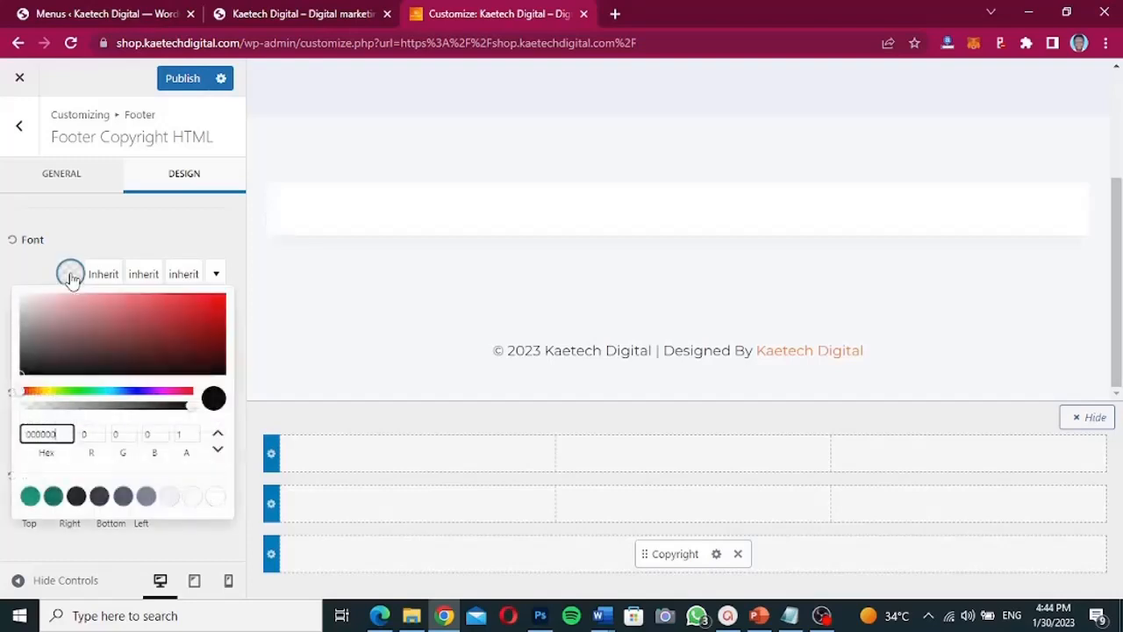
pyautogui.click(23, 302)
pyautogui.moveTo(23, 302); pyautogui.dragTo(15, 297)
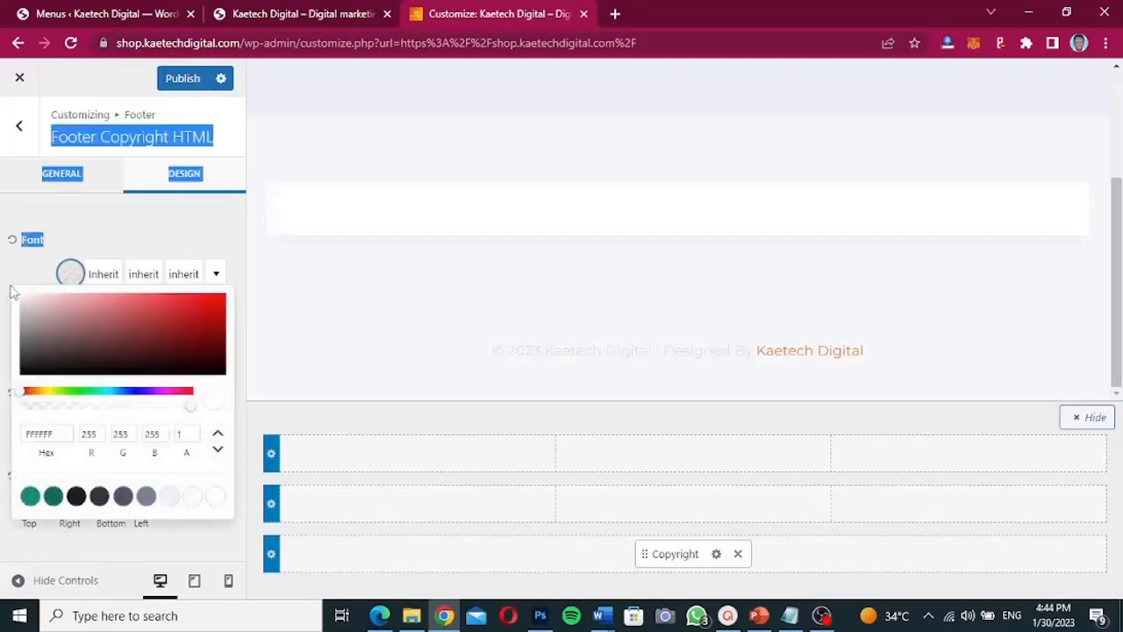
pyautogui.click(13, 274)
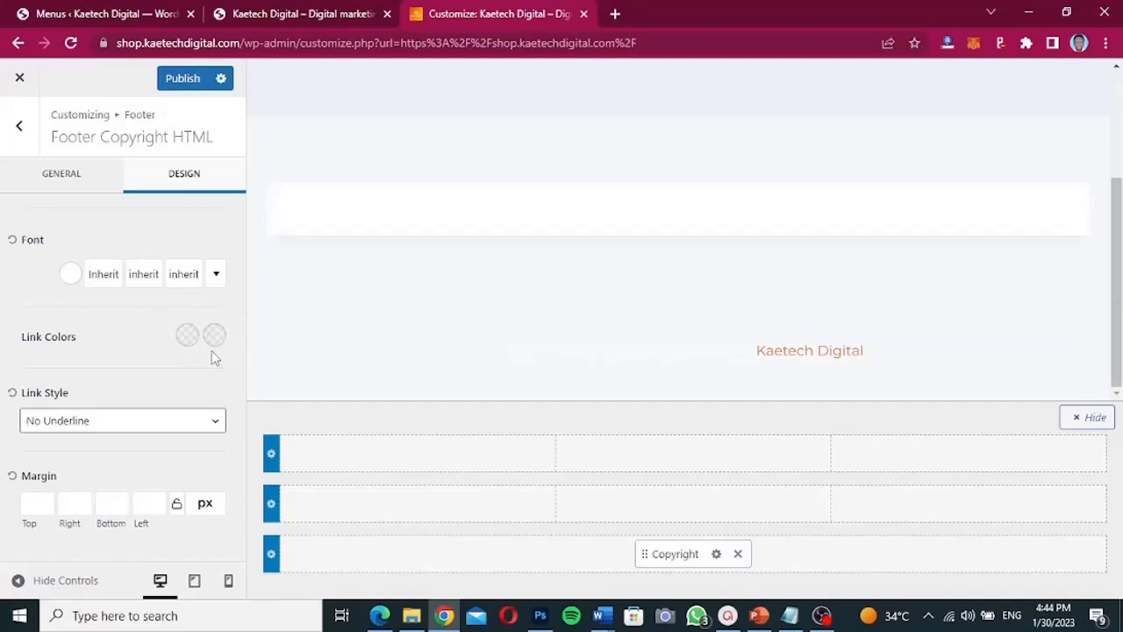
pyautogui.click(181, 76)
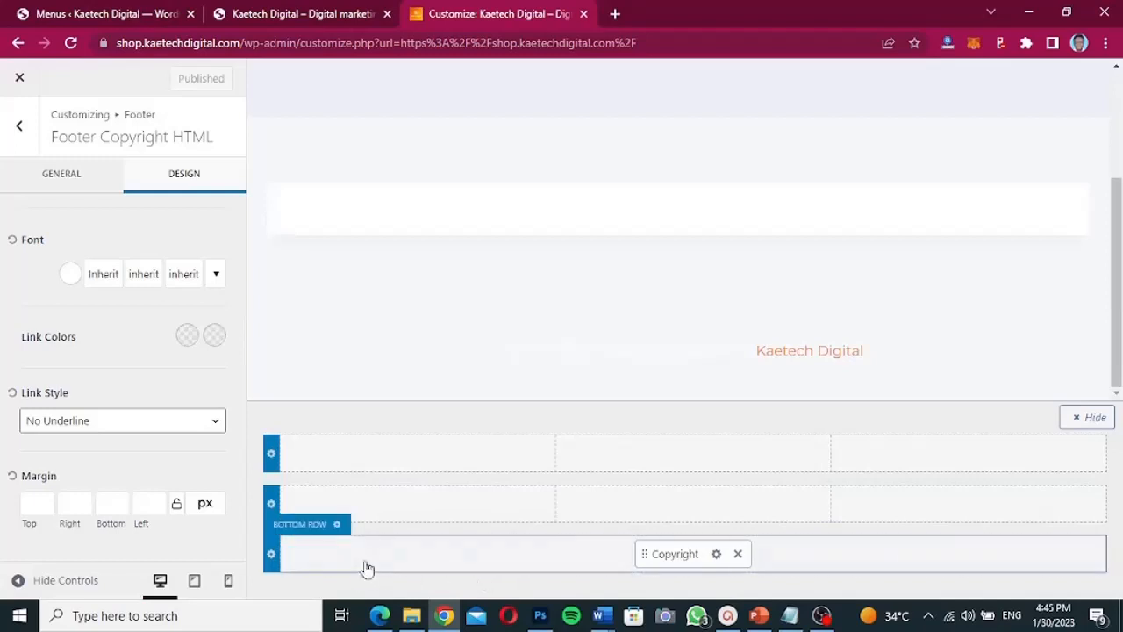
# Open the Design settings for the footer's Bottom Row.
pyautogui.click(300, 524)
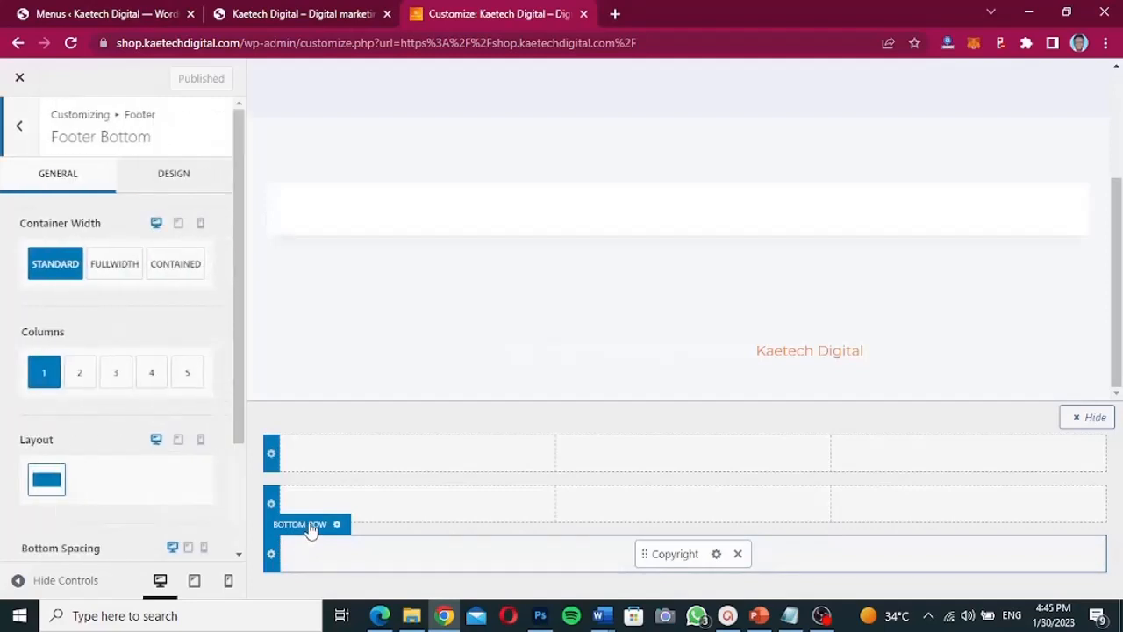
pyautogui.click(184, 181)
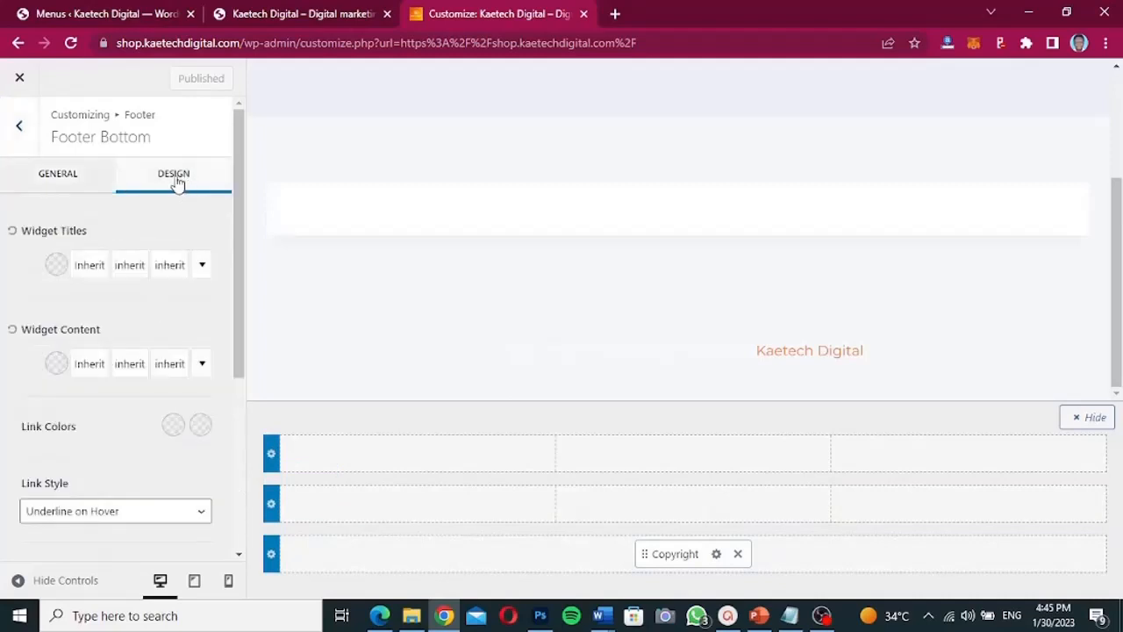
pyautogui.moveTo(236, 344); pyautogui.dragTo(219, 508)
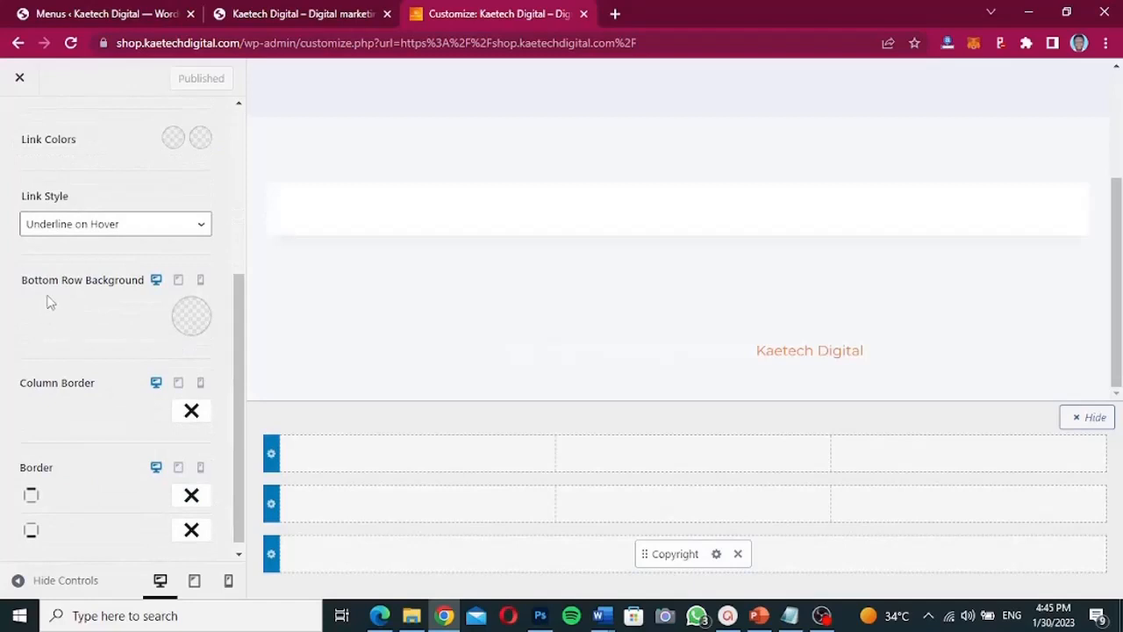
# Set the Bottom Row background to dark gray (about 3E3E3E) and publish the change.
pyautogui.click(191, 318)
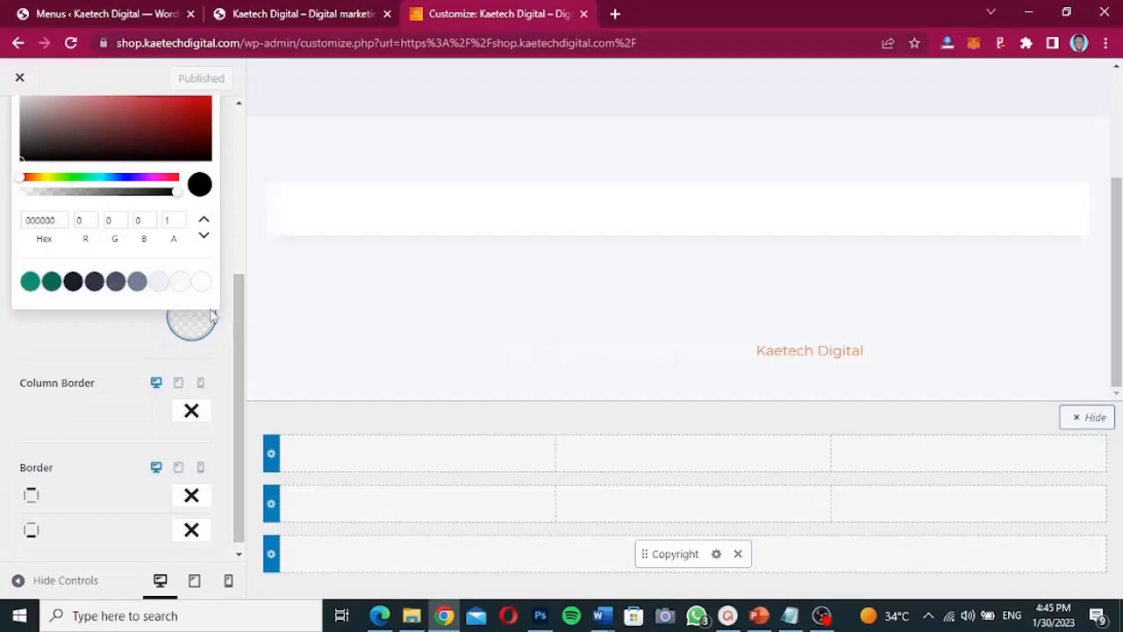
pyautogui.click(208, 316)
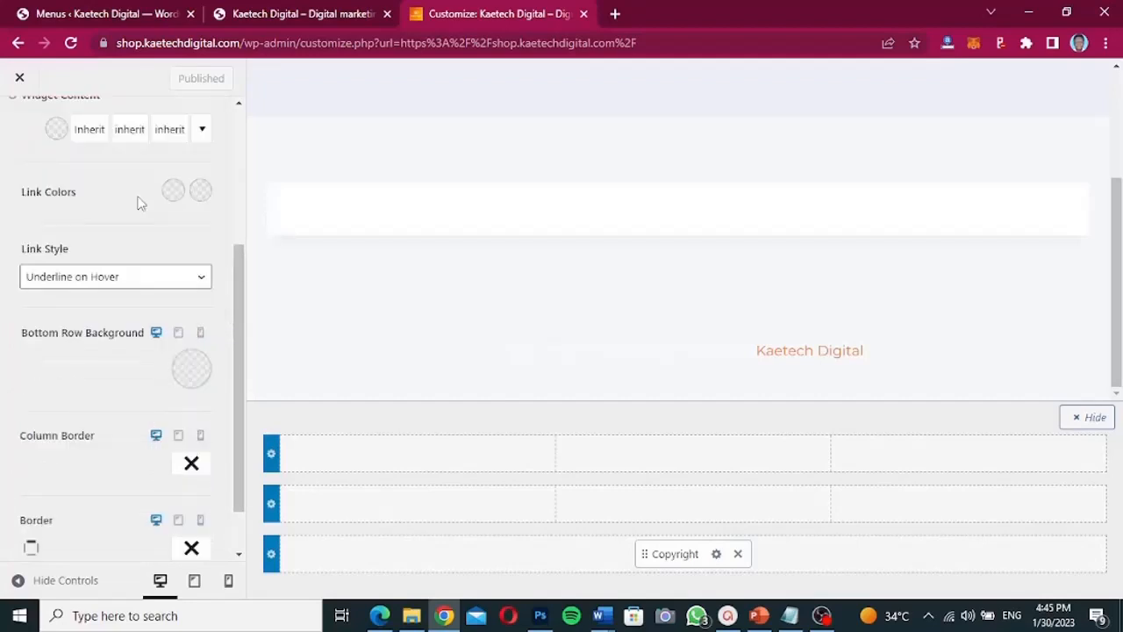
pyautogui.click(197, 372)
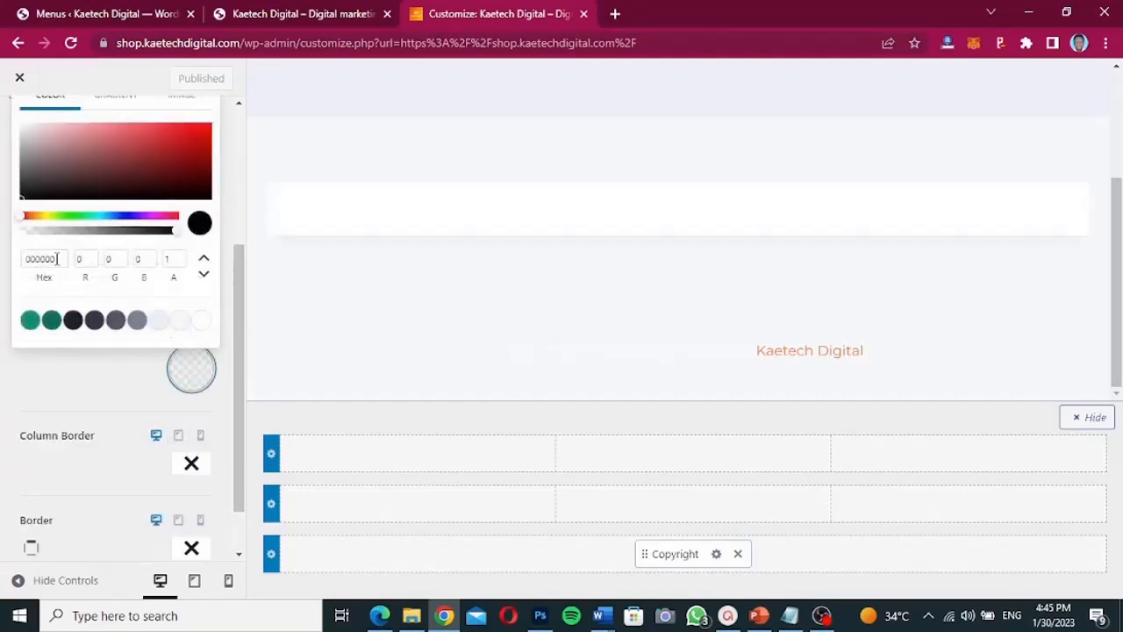
pyautogui.click(22, 184)
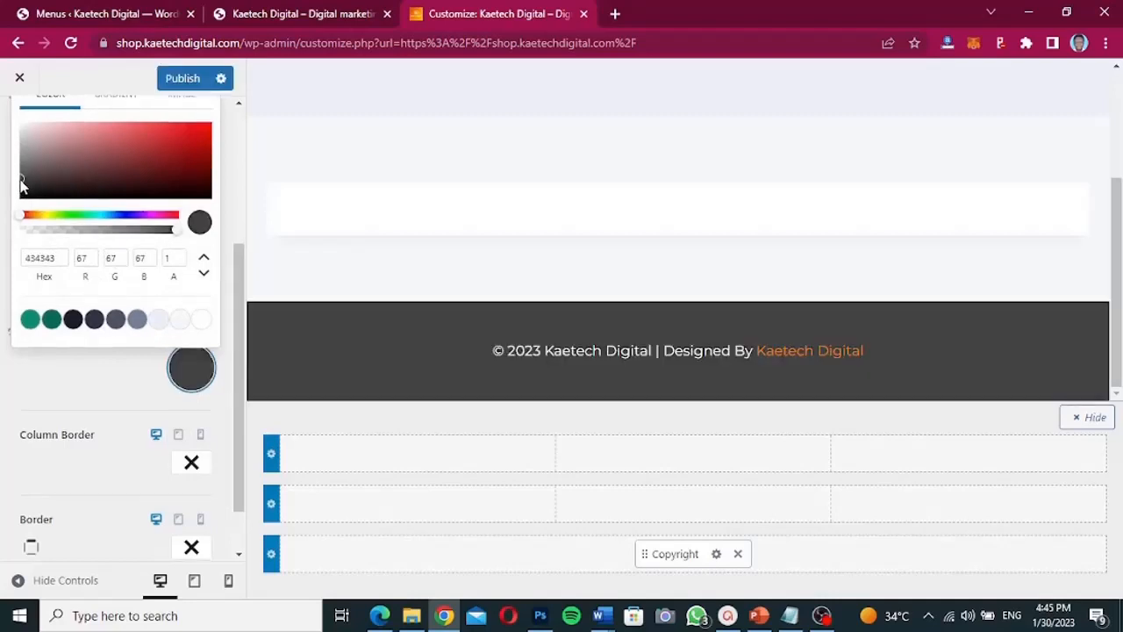
pyautogui.click(21, 180)
pyautogui.click(21, 184)
pyautogui.click(182, 78)
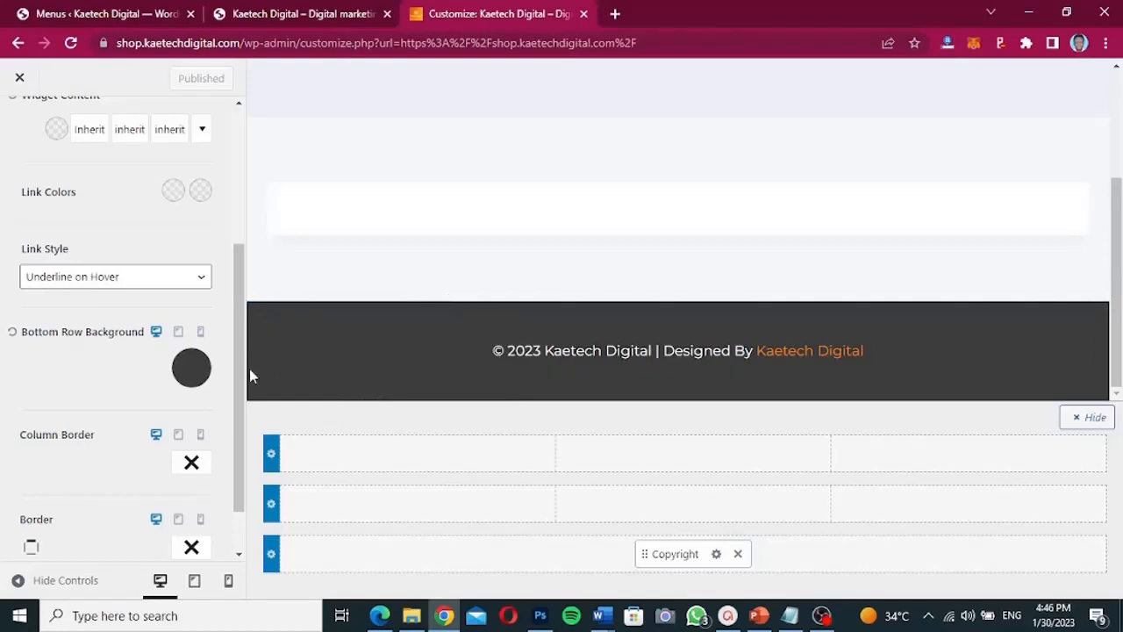
pyautogui.moveTo(240, 376); pyautogui.dragTo(248, 189)
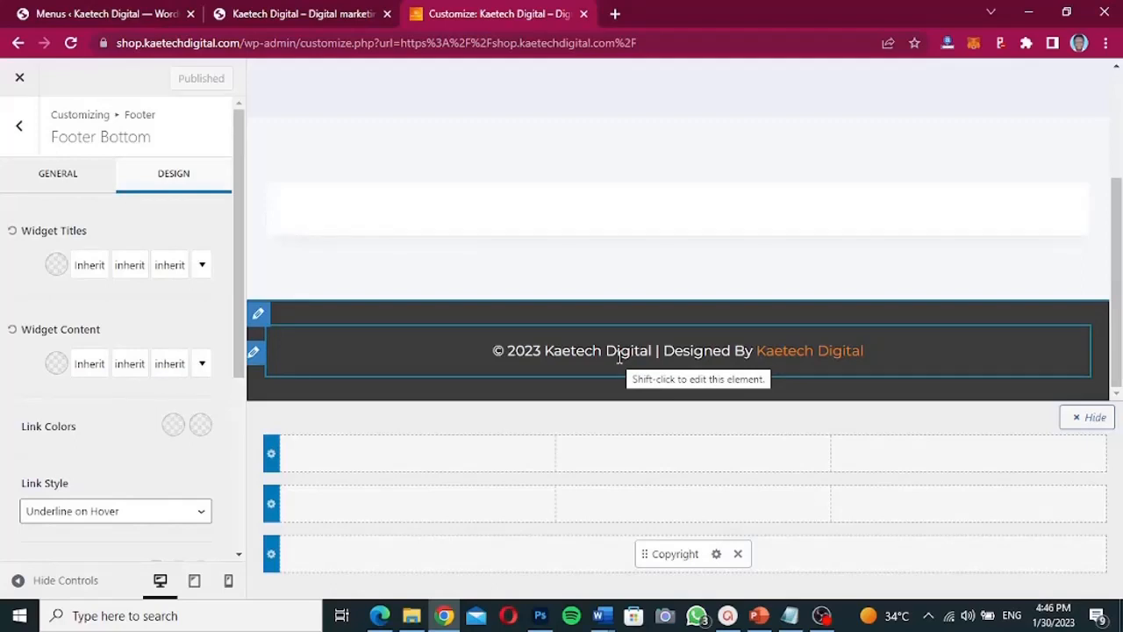
# Close the customizer to view the live site's dark footer, then return to the Menus admin tab.
pyautogui.moveTo(1118, 245)
pyautogui.mouseDown()
pyautogui.moveTo(1114, 110)
pyautogui.moveTo(1115, 243)
pyautogui.moveTo(1120, 155)
pyautogui.moveTo(1120, 224)
pyautogui.mouseUp()
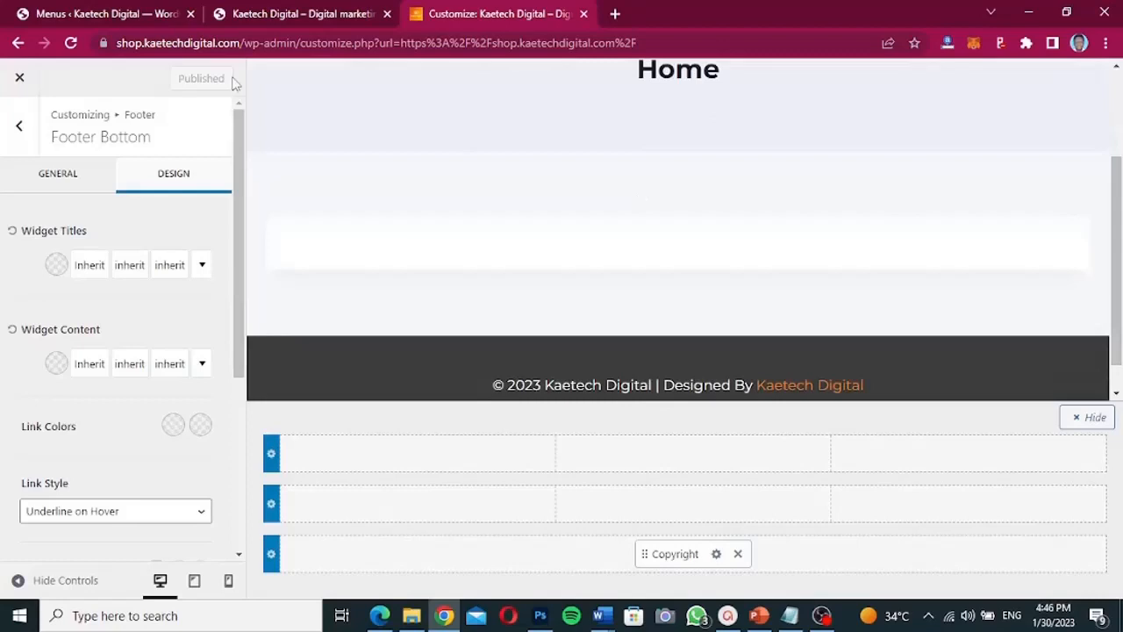
pyautogui.click(26, 79)
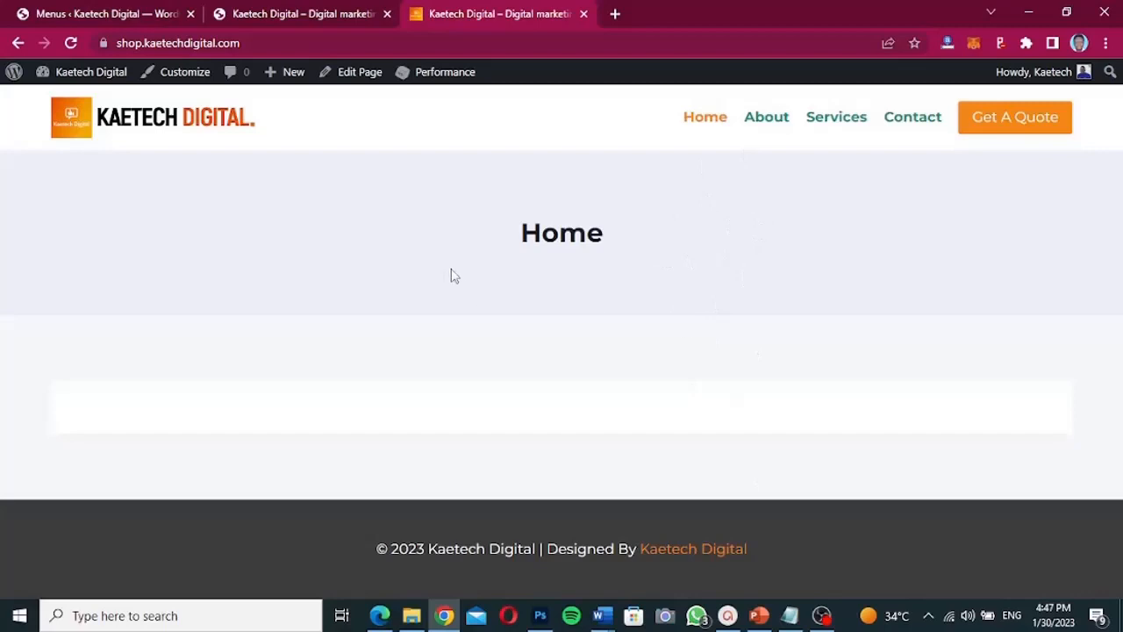
pyautogui.click(146, 16)
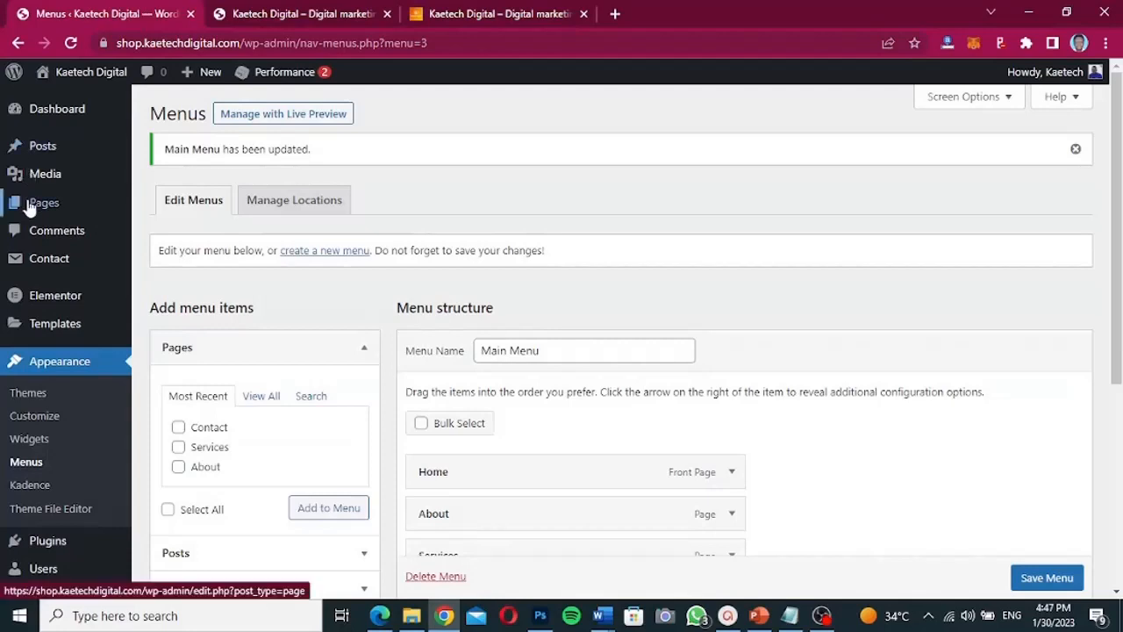
# Open the Home page from All Pages and launch it in Elementor.
pyautogui.moveTo(47, 205)
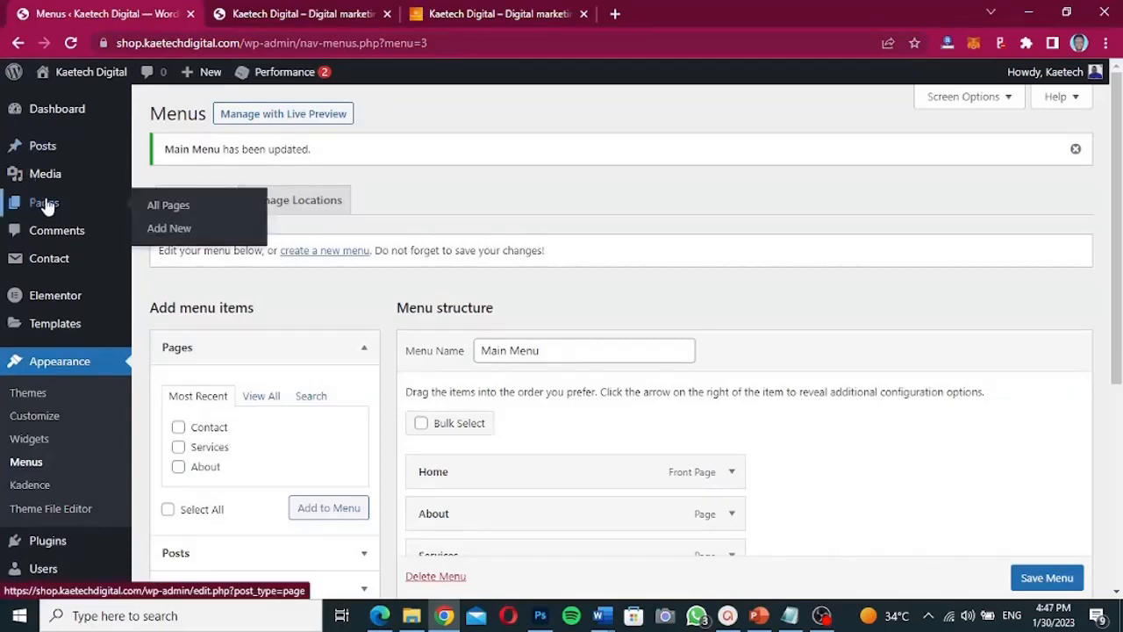
pyautogui.click(172, 206)
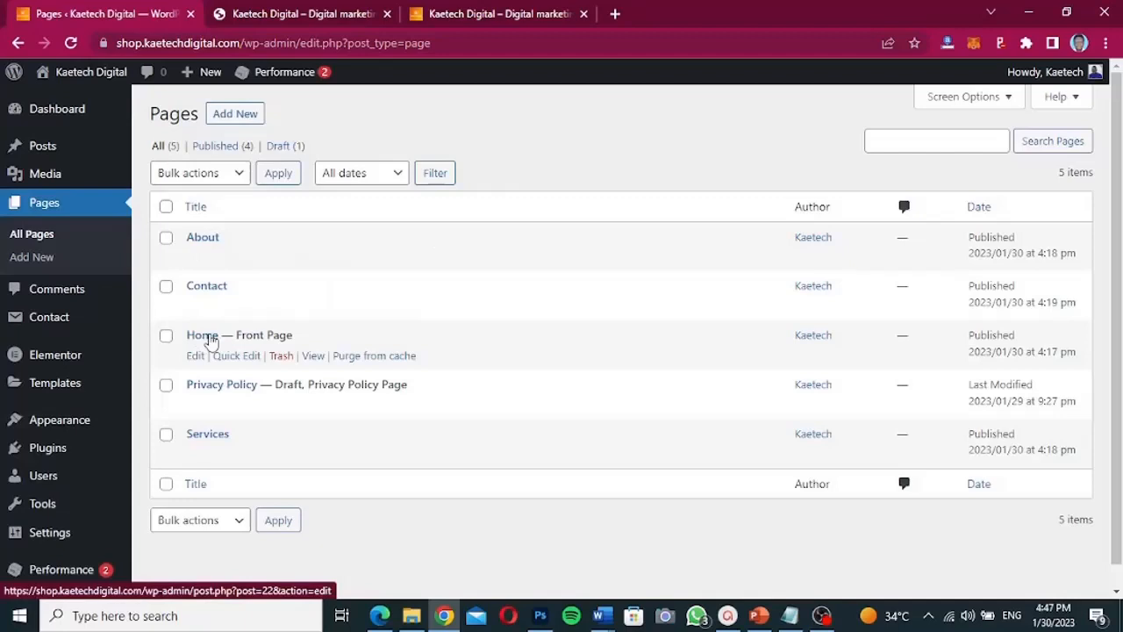
pyautogui.click(195, 357)
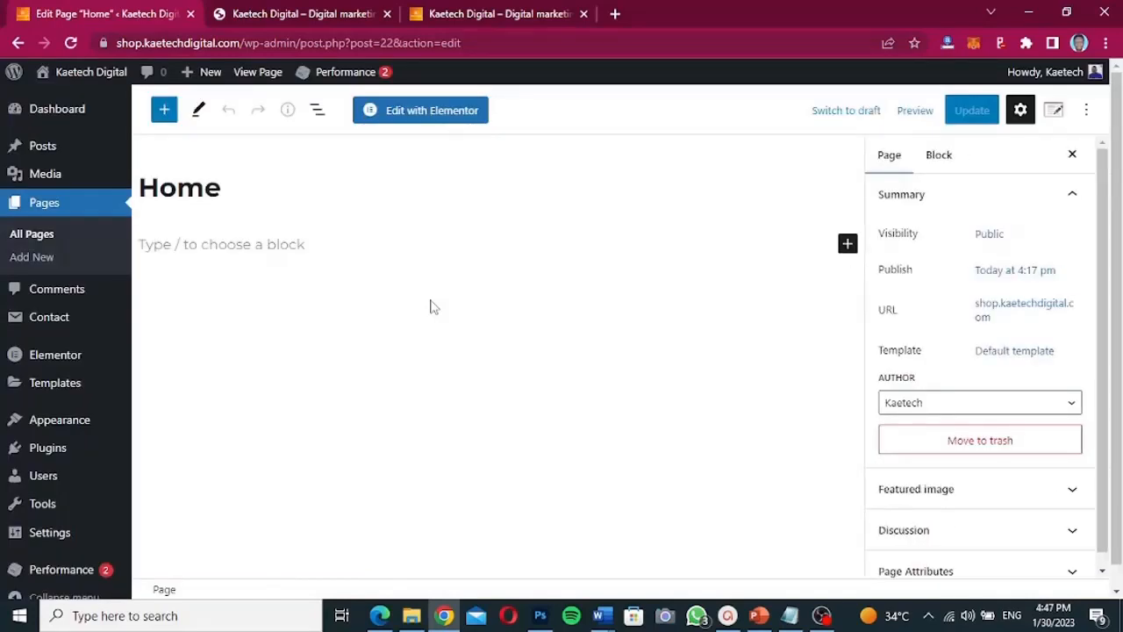
pyautogui.click(454, 117)
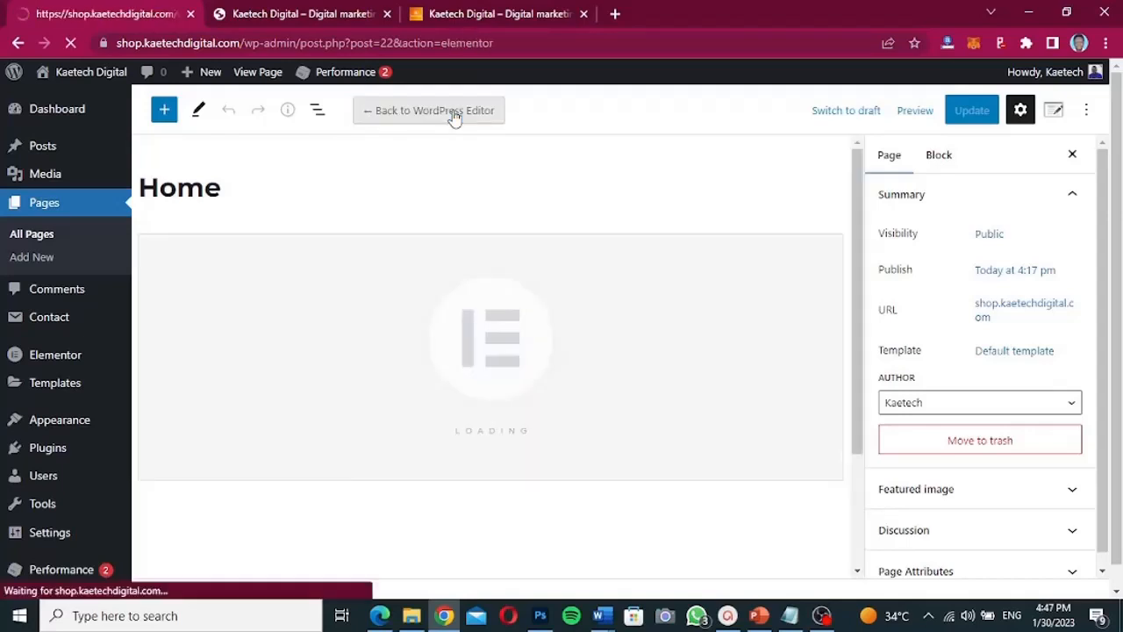
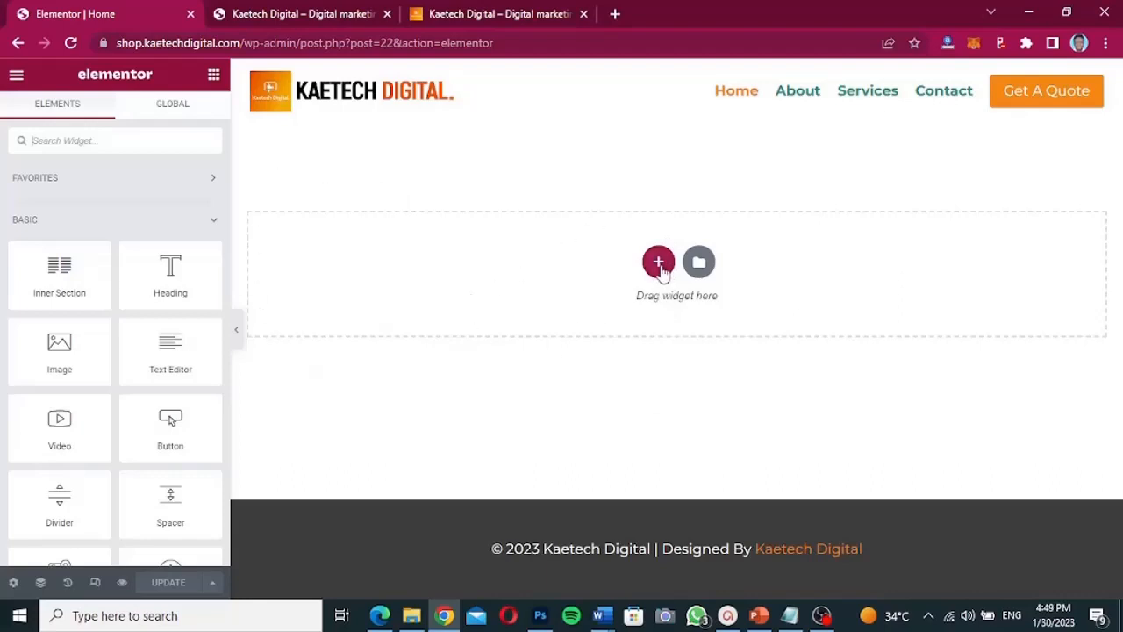
# Add a one-column section below the header with a minimum height of 550 px.
pyautogui.click(660, 265)
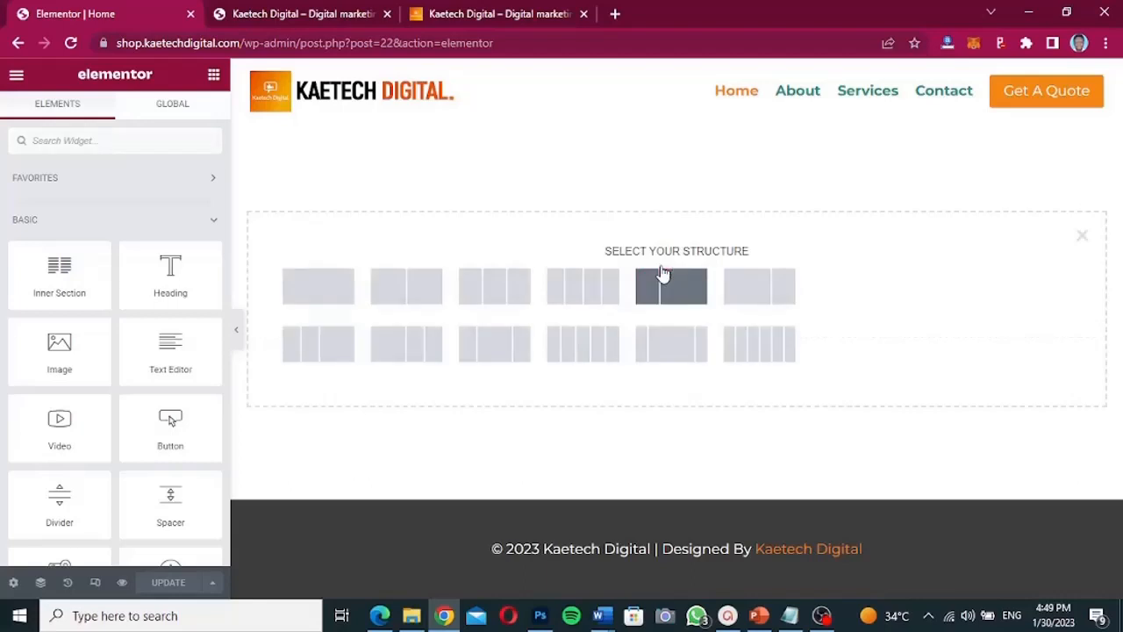
pyautogui.click(319, 286)
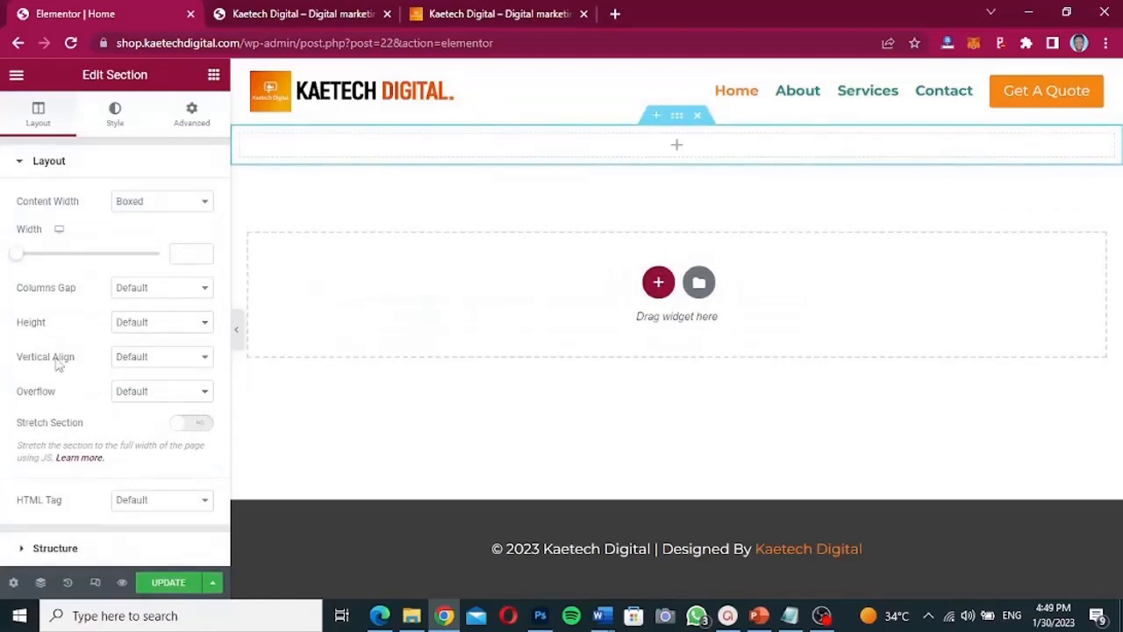
pyautogui.click(166, 327)
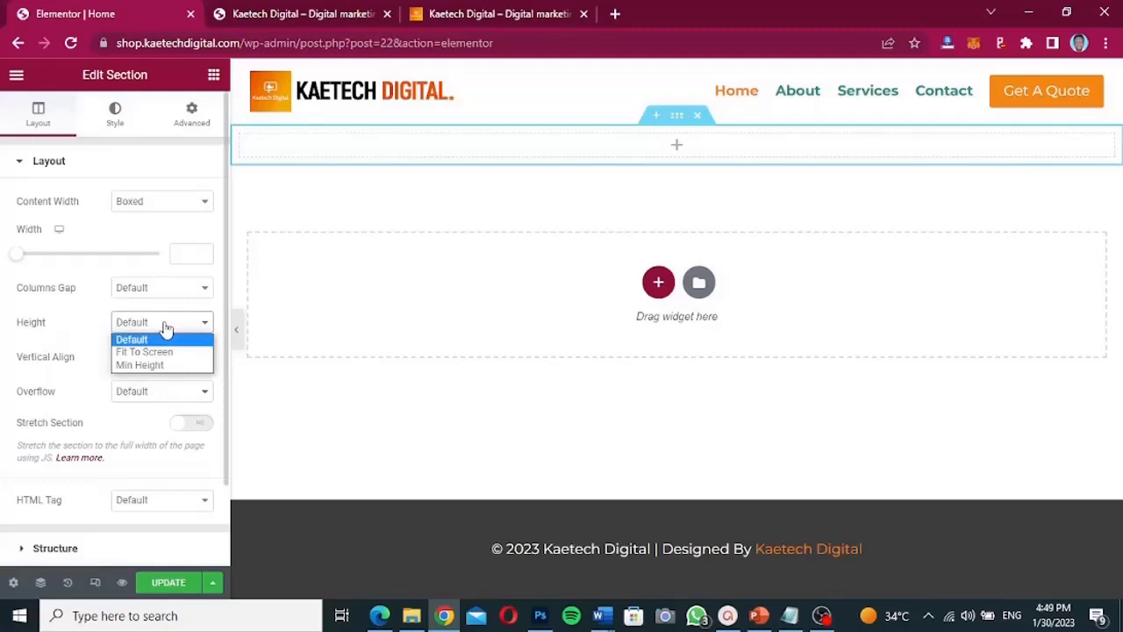
pyautogui.click(141, 364)
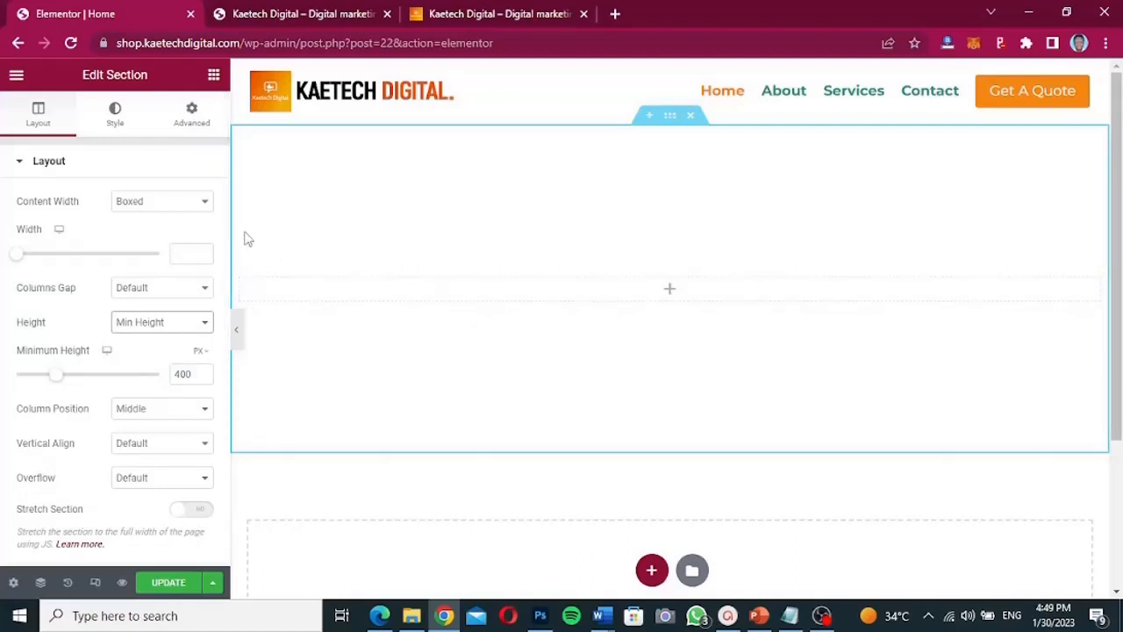
pyautogui.click(174, 375)
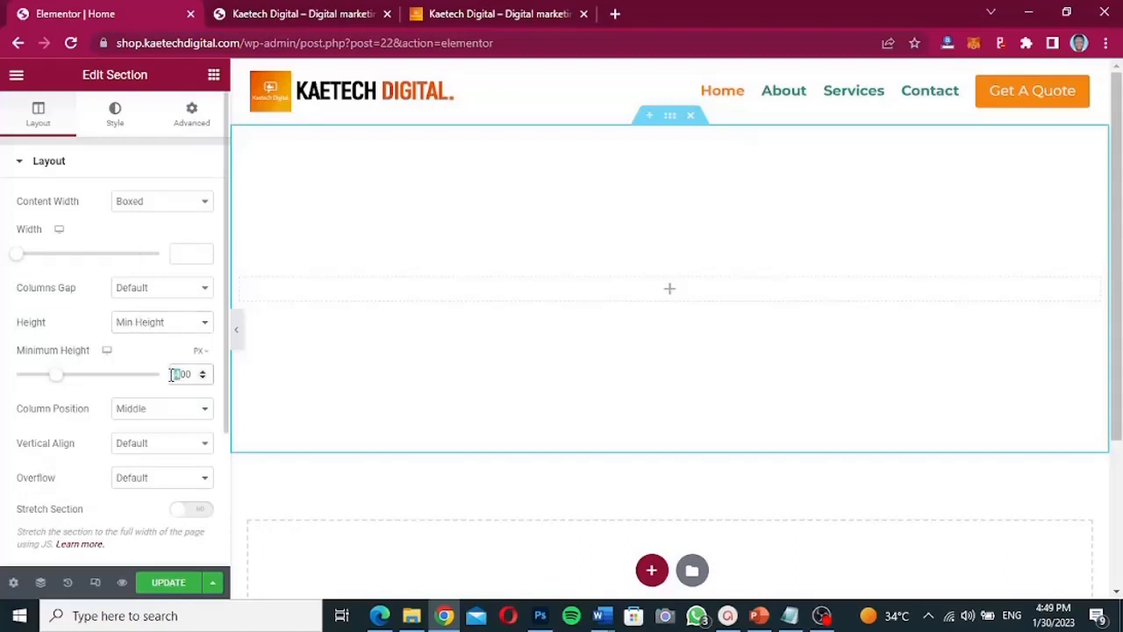
pyautogui.write('6')
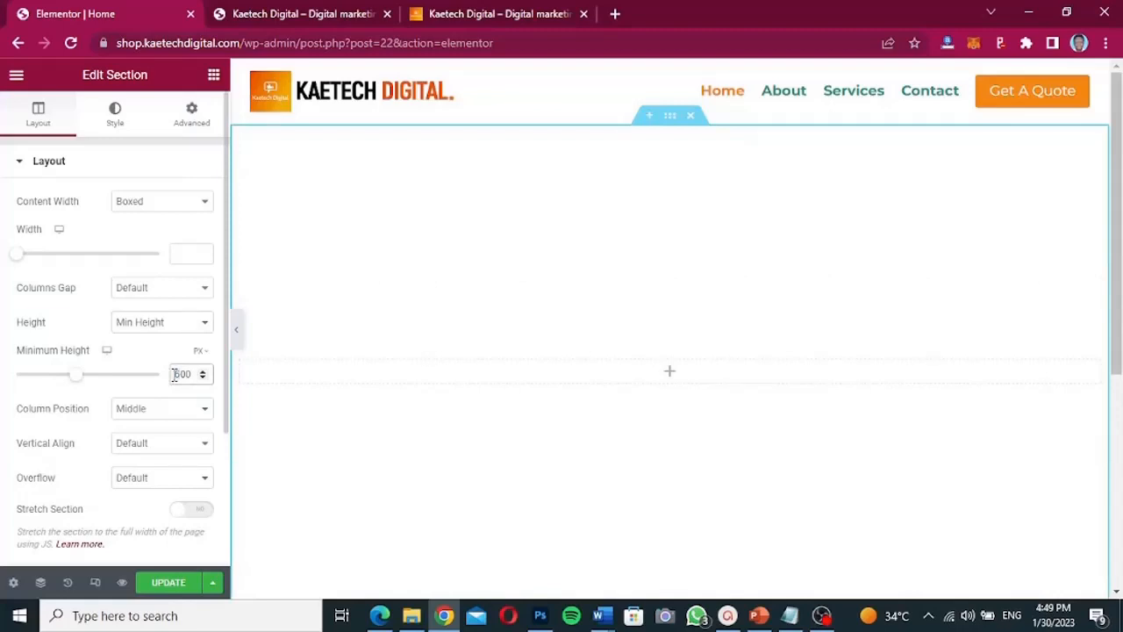
pyautogui.moveTo(179, 374); pyautogui.dragTo(170, 373)
pyautogui.write('55')
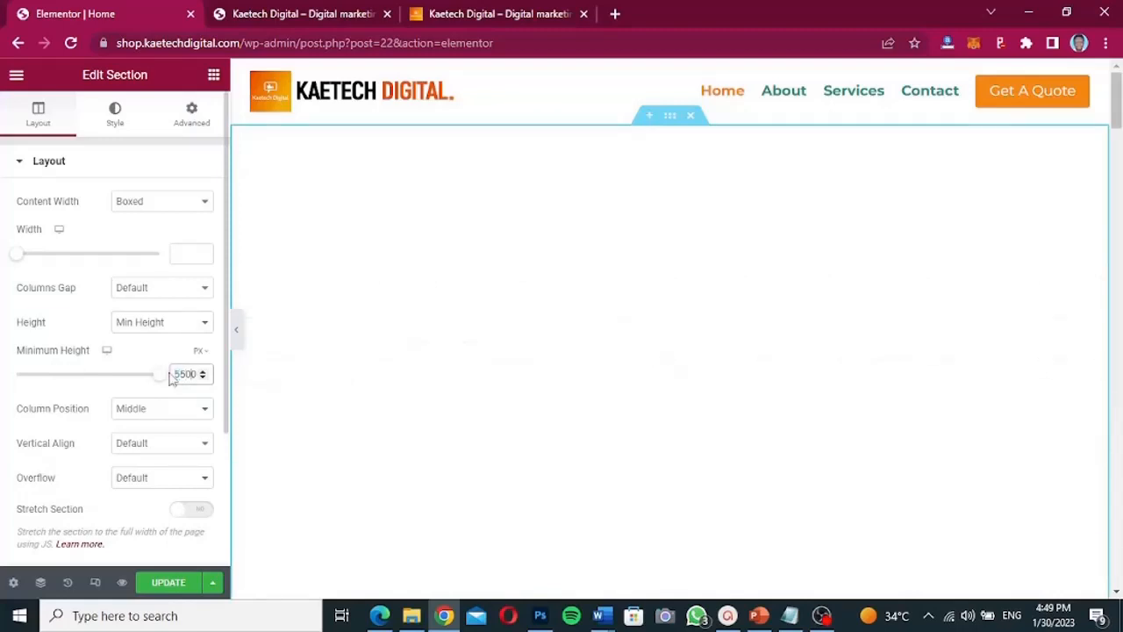
pyautogui.press('Delete')
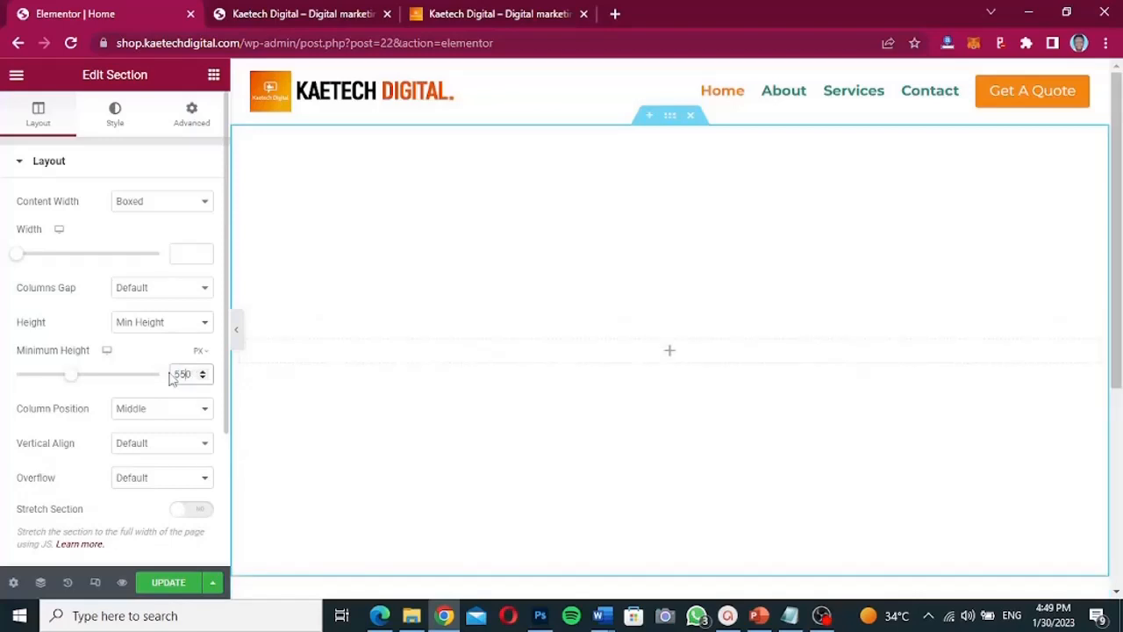
# Switch the section background to Slideshow and start picking its images.
pyautogui.click(115, 123)
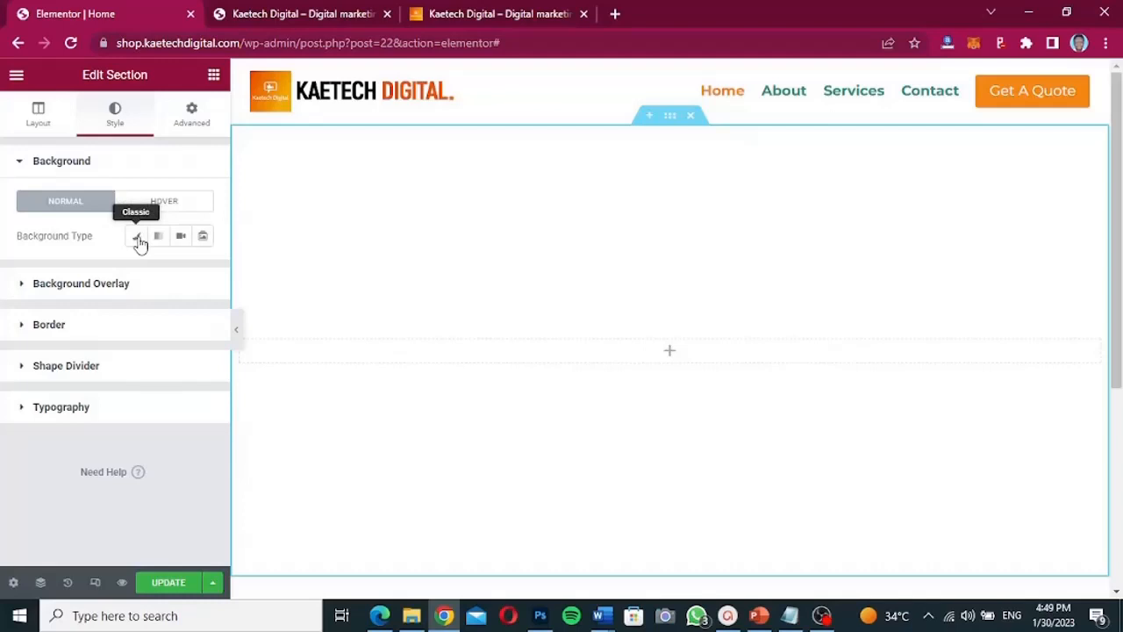
pyautogui.click(203, 237)
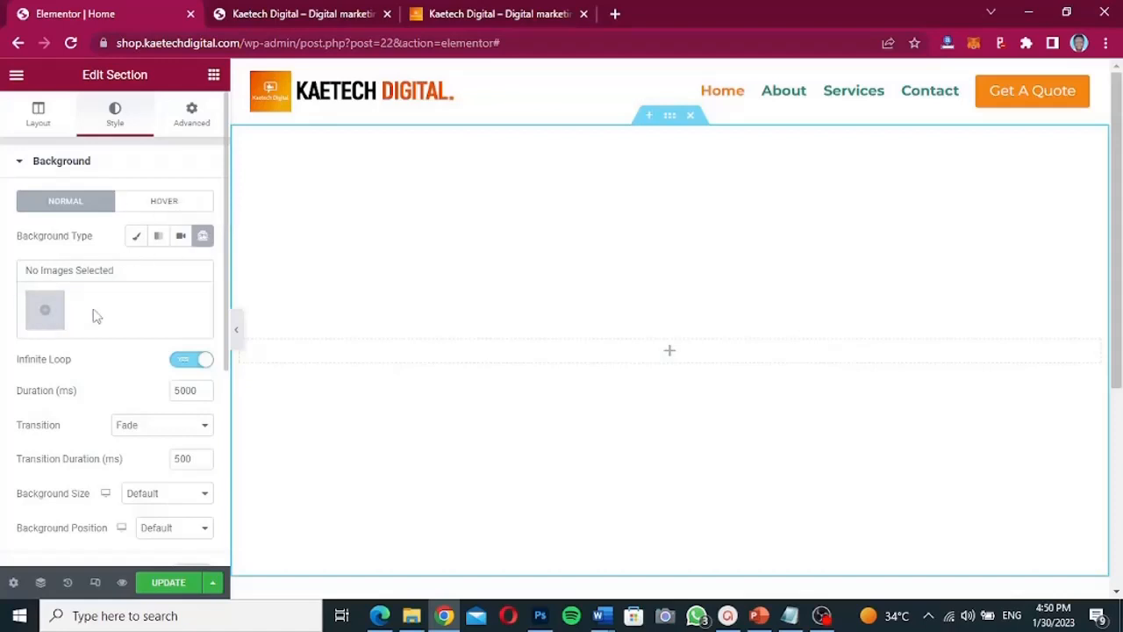
pyautogui.click(45, 312)
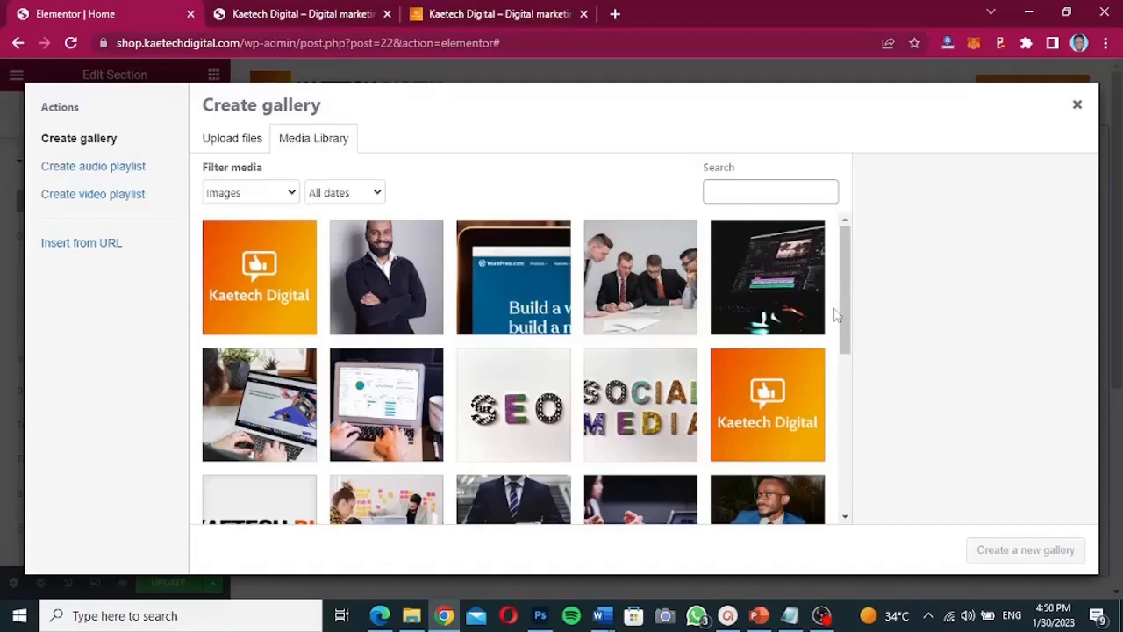
# Build a six-image slideshow gallery: suited man, meeting, dark editing screen and laptop photos.
pyautogui.moveTo(847, 314); pyautogui.dragTo(858, 415)
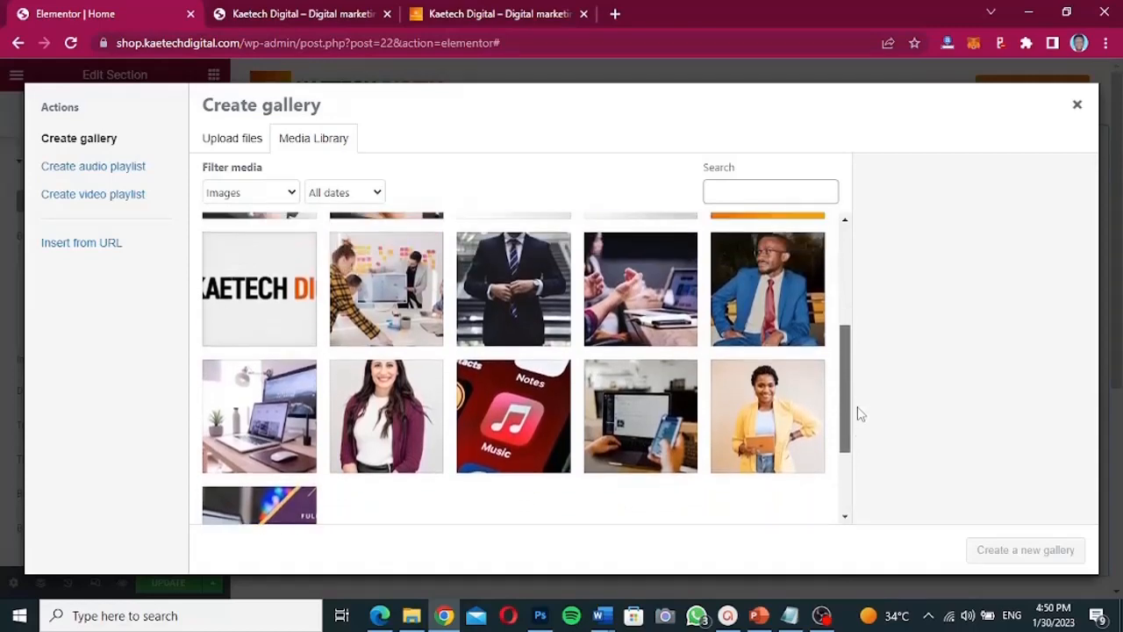
pyautogui.click(665, 421)
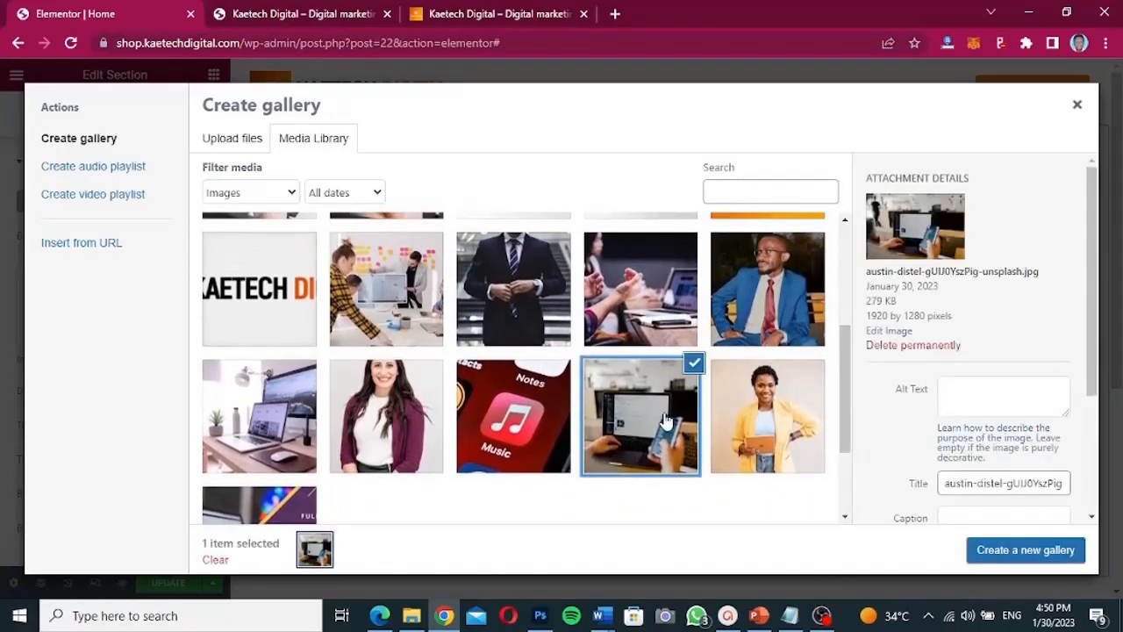
pyautogui.click(518, 297)
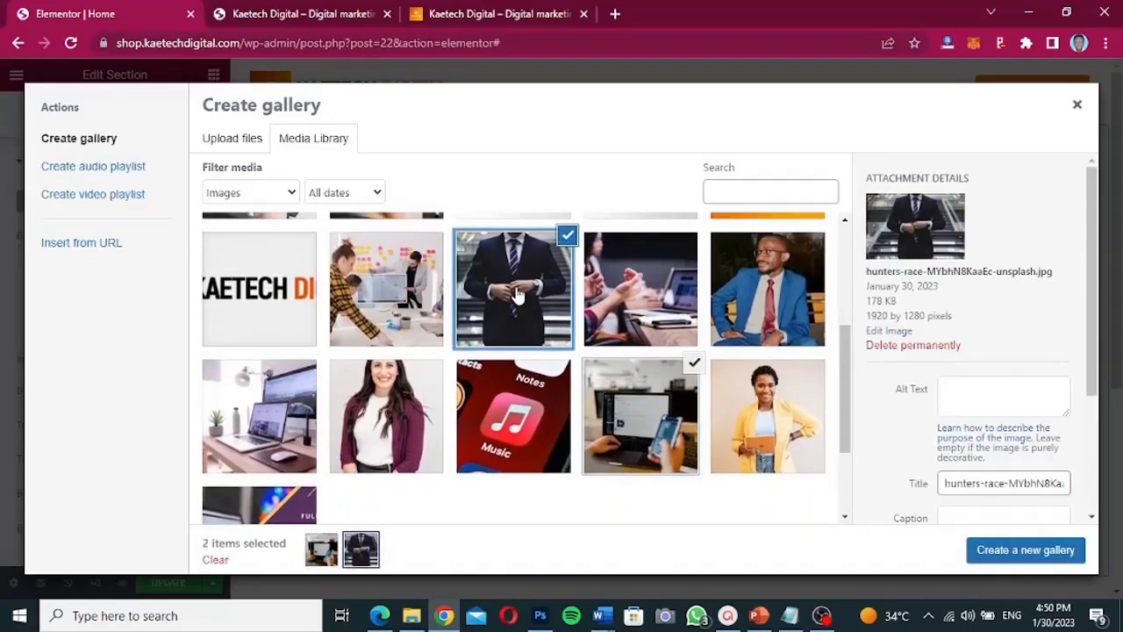
pyautogui.click(627, 293)
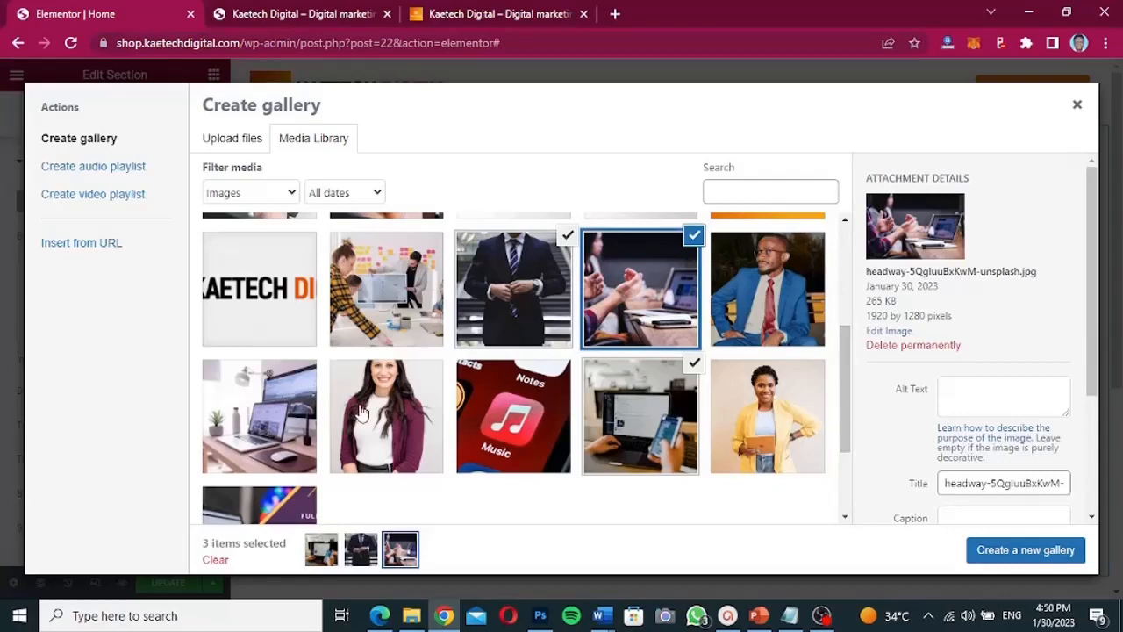
pyautogui.click(293, 412)
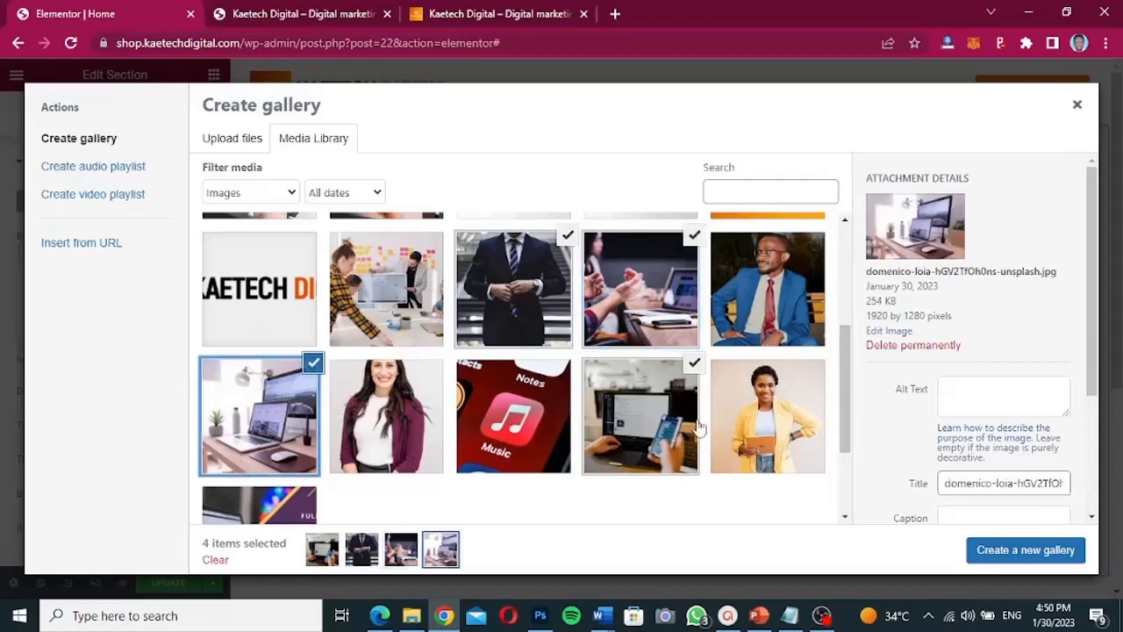
pyautogui.moveTo(839, 394); pyautogui.dragTo(839, 298)
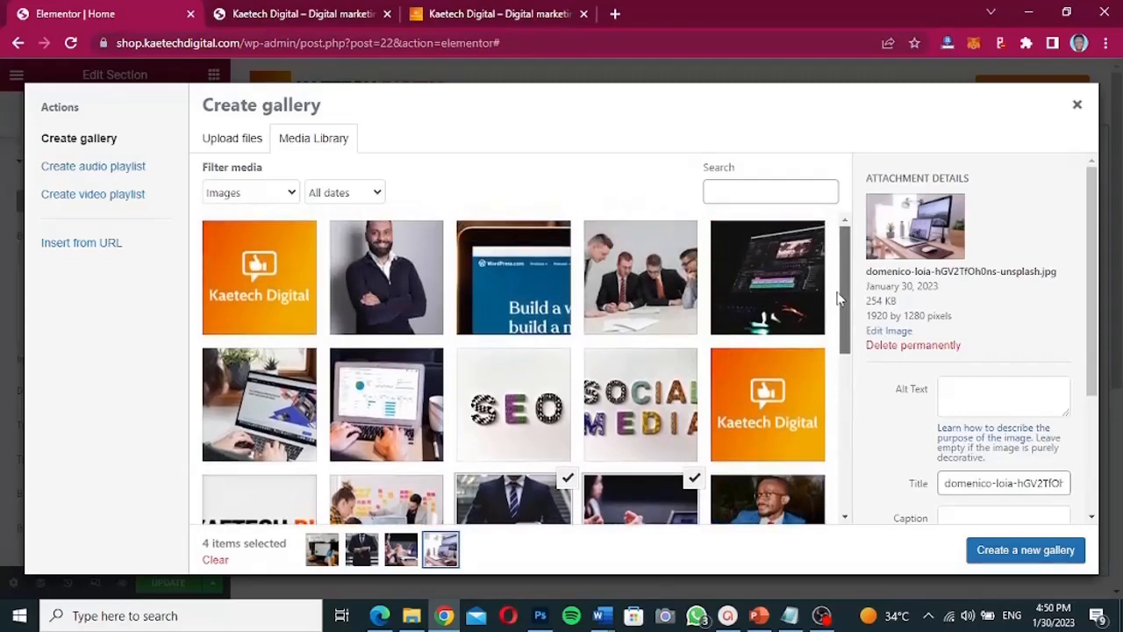
pyautogui.click(789, 285)
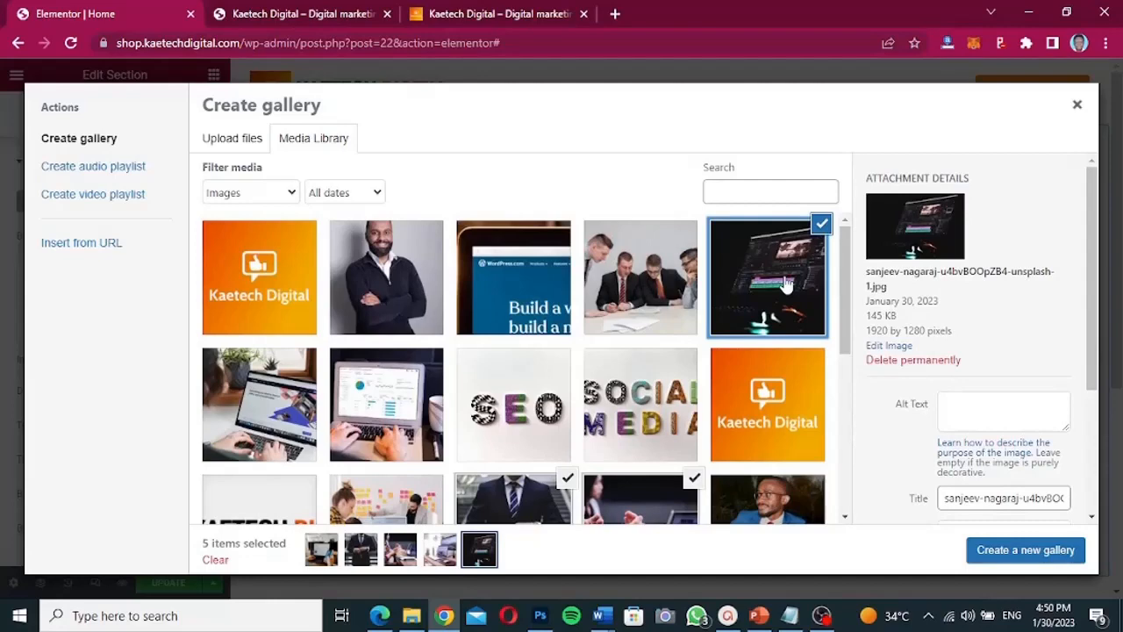
pyautogui.click(272, 405)
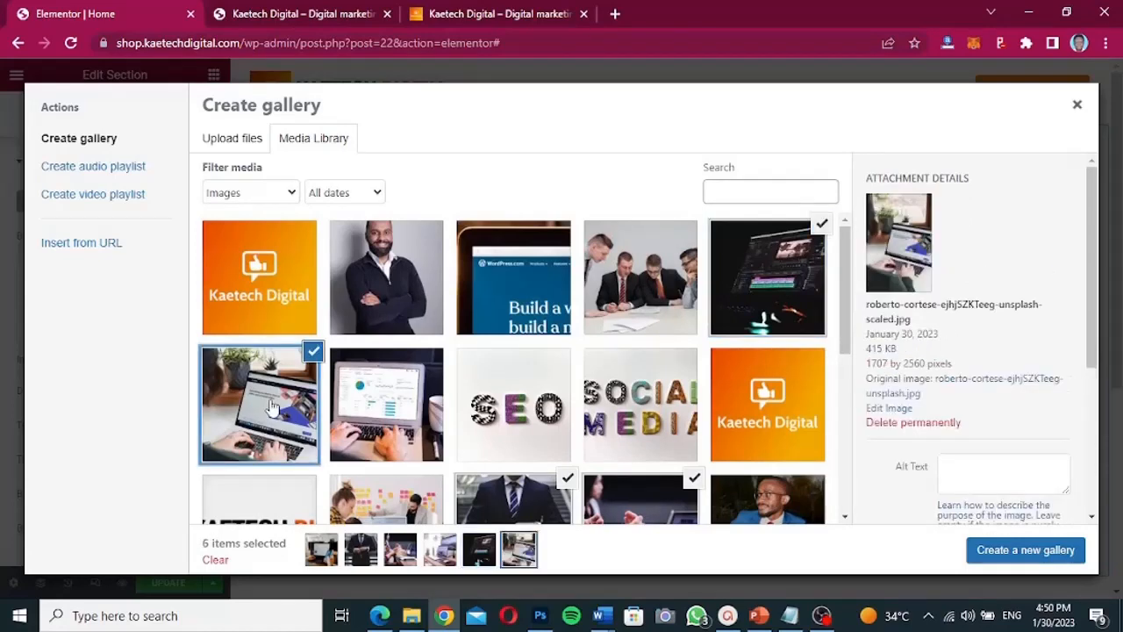
pyautogui.click(309, 355)
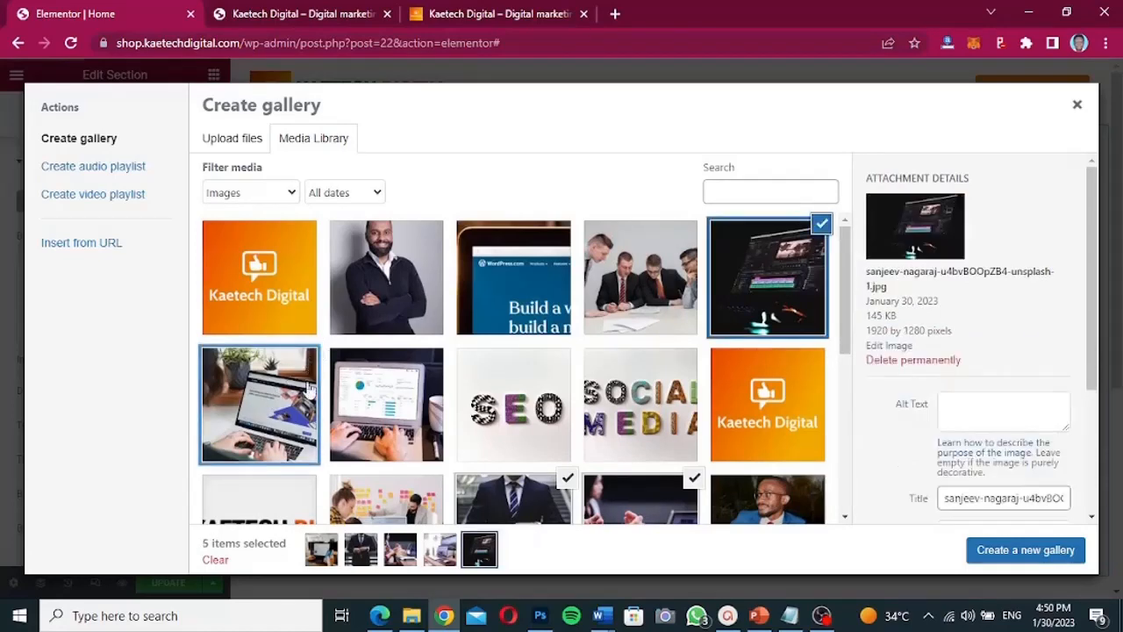
pyautogui.click(430, 413)
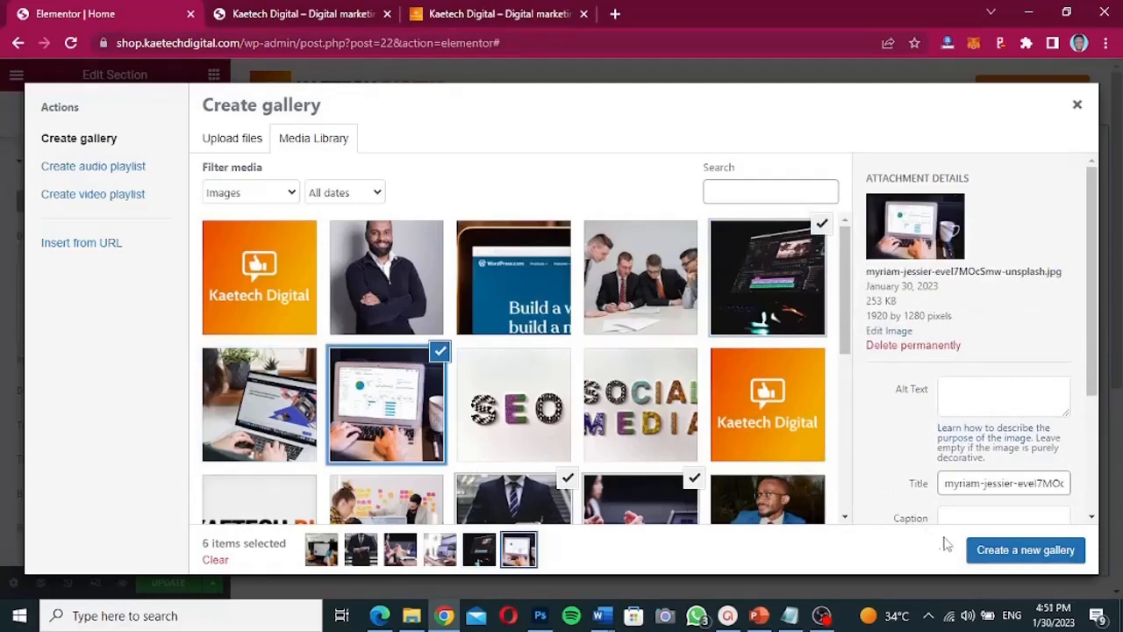
pyautogui.click(988, 550)
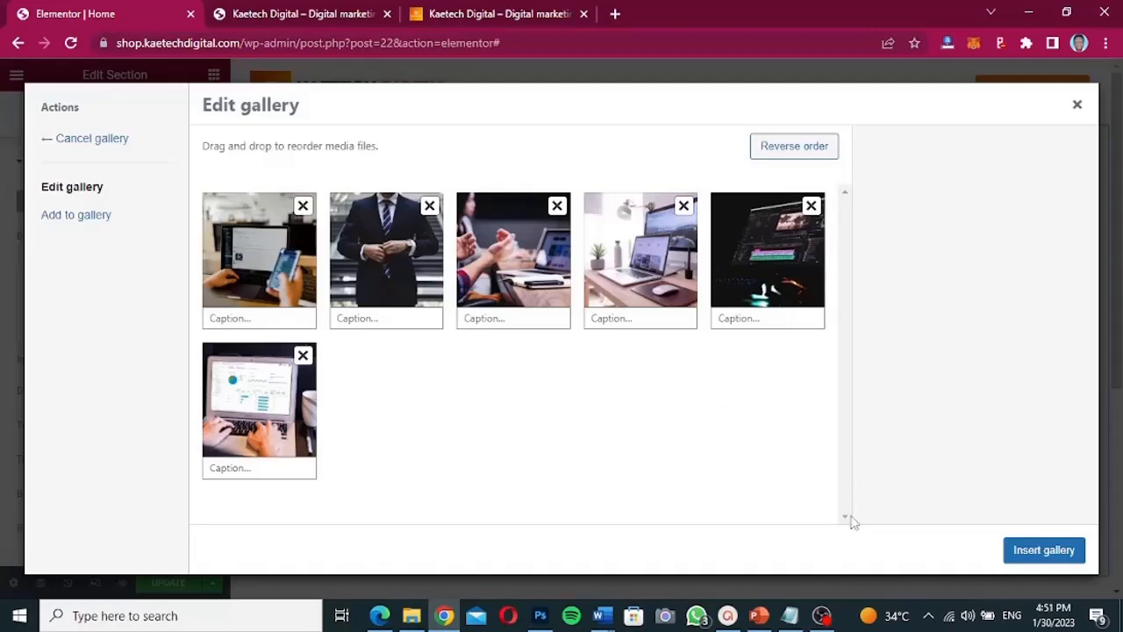
pyautogui.click(1035, 550)
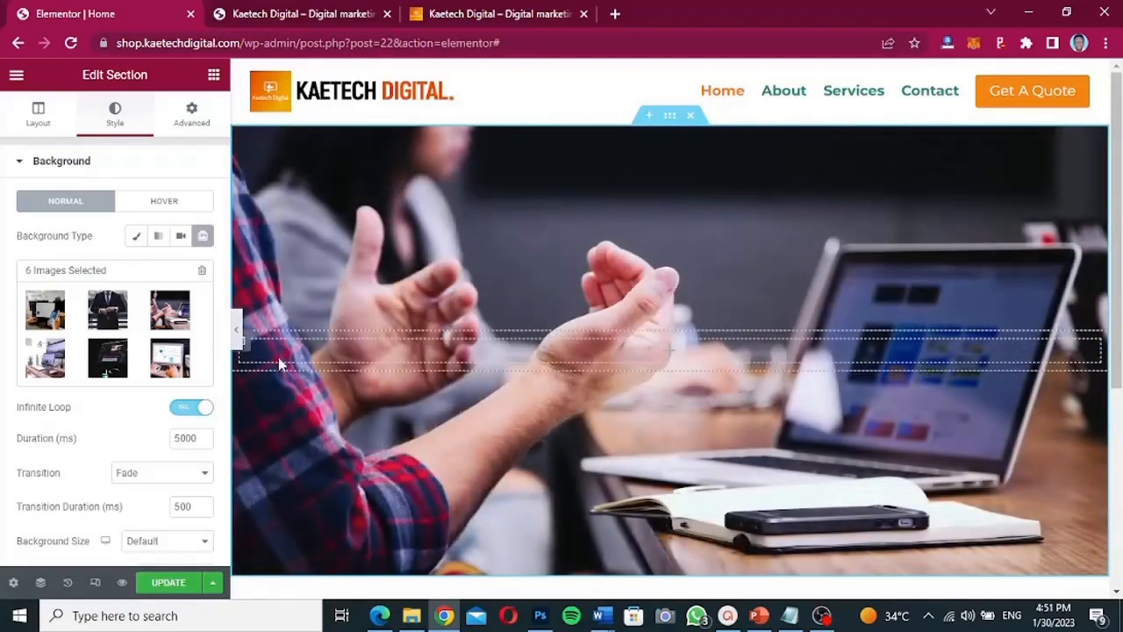
# Change the slideshow transition to Slide Right.
pyautogui.scroll(-1, 82, 412)
pyautogui.scroll(-1, 78, 405)
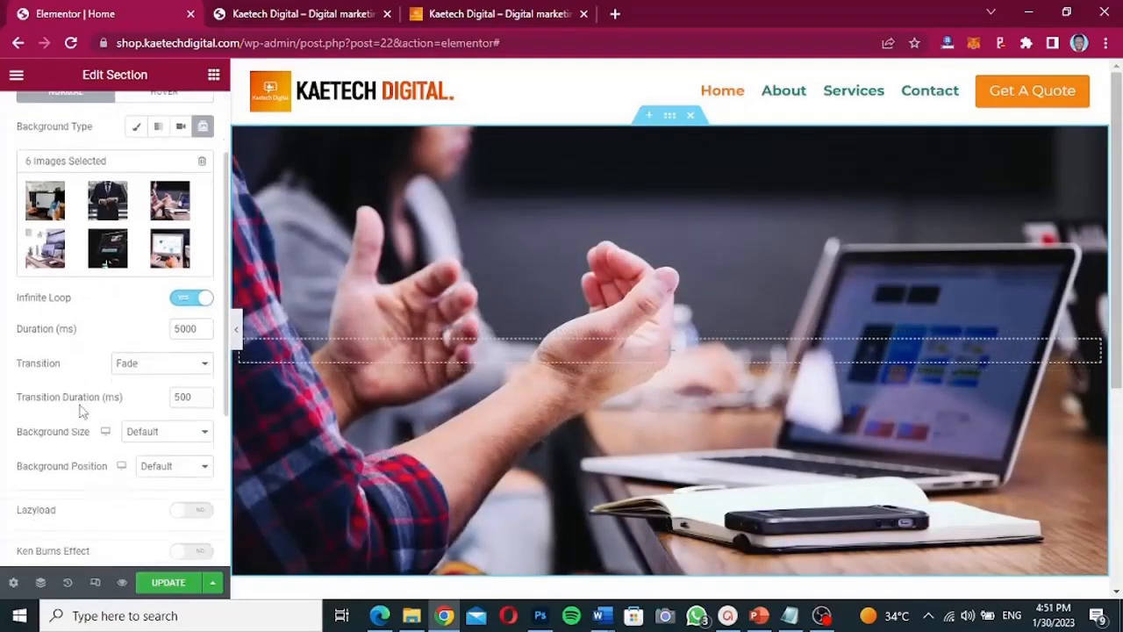
pyautogui.click(177, 360)
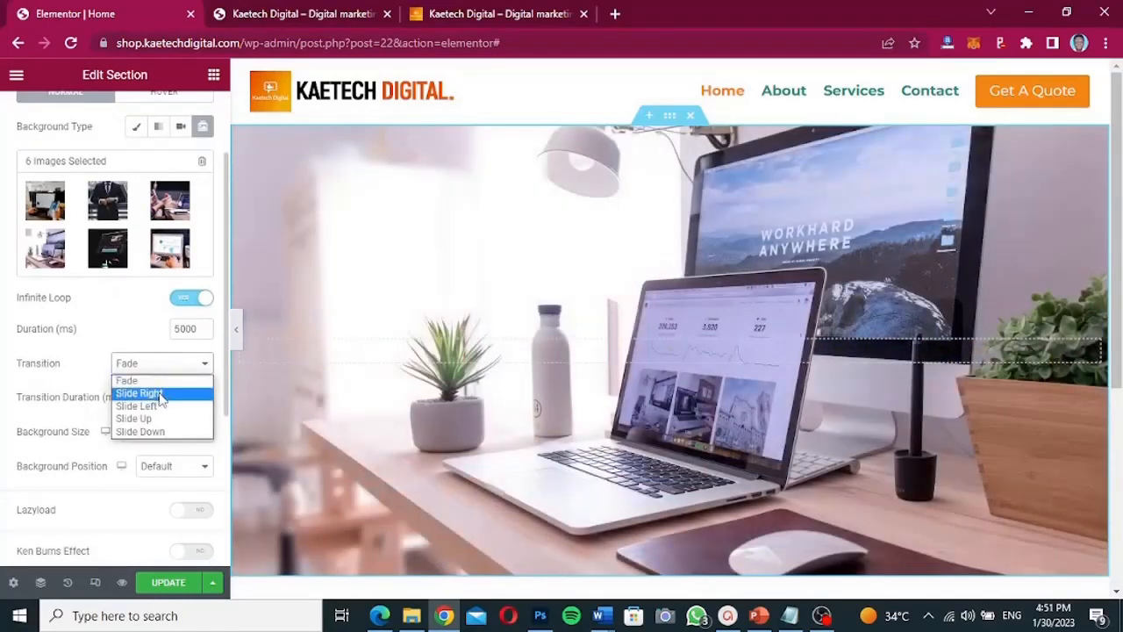
pyautogui.click(160, 394)
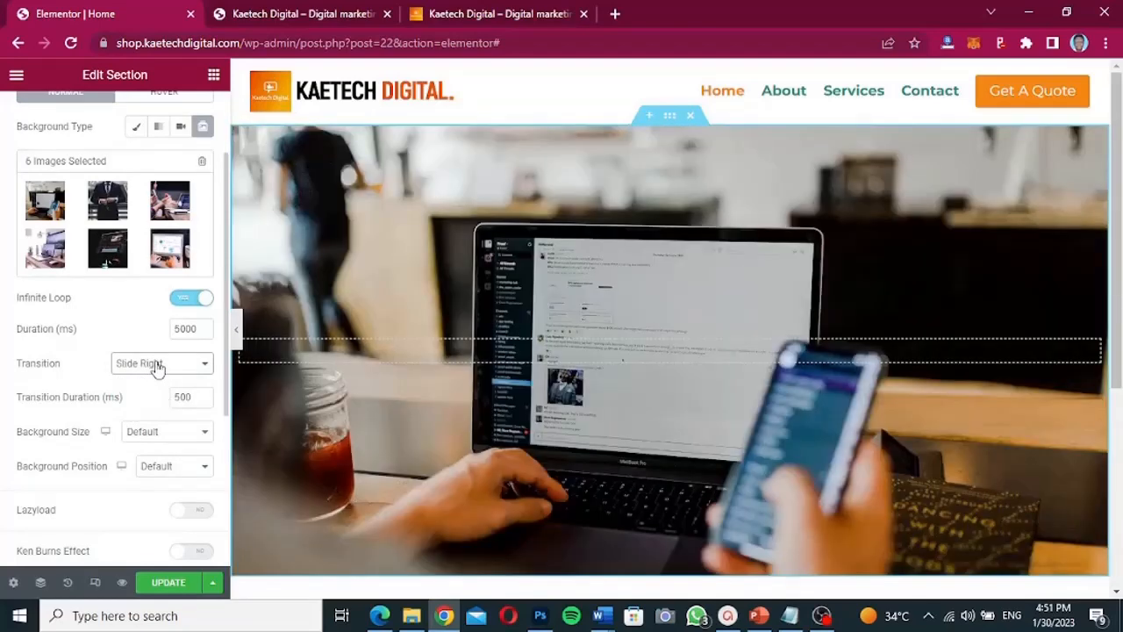
pyautogui.click(158, 364)
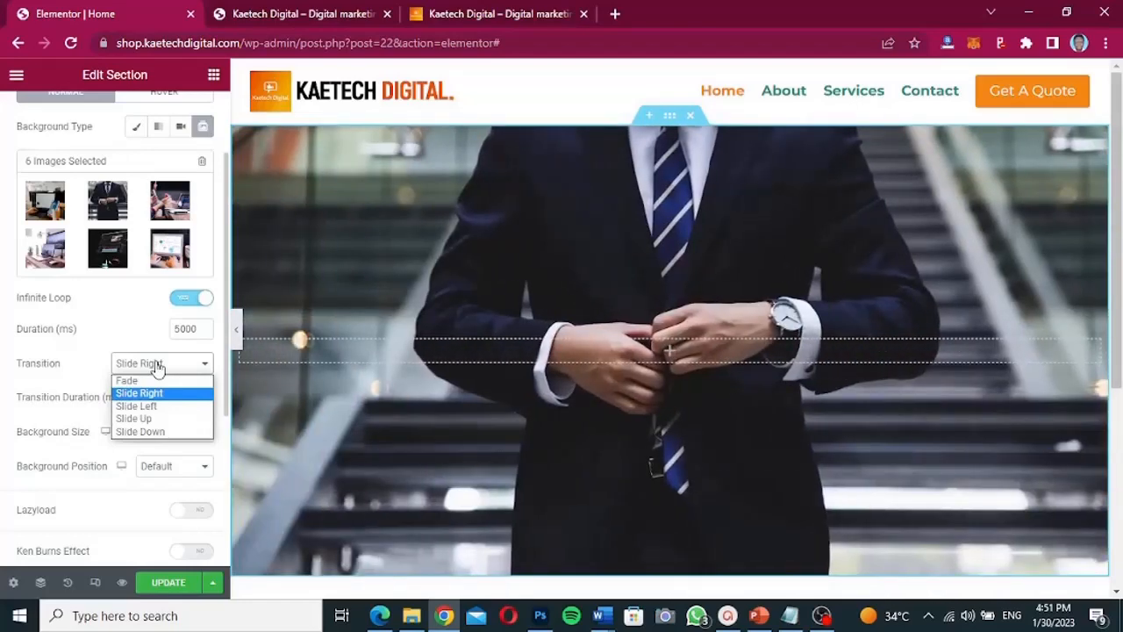
pyautogui.click(83, 367)
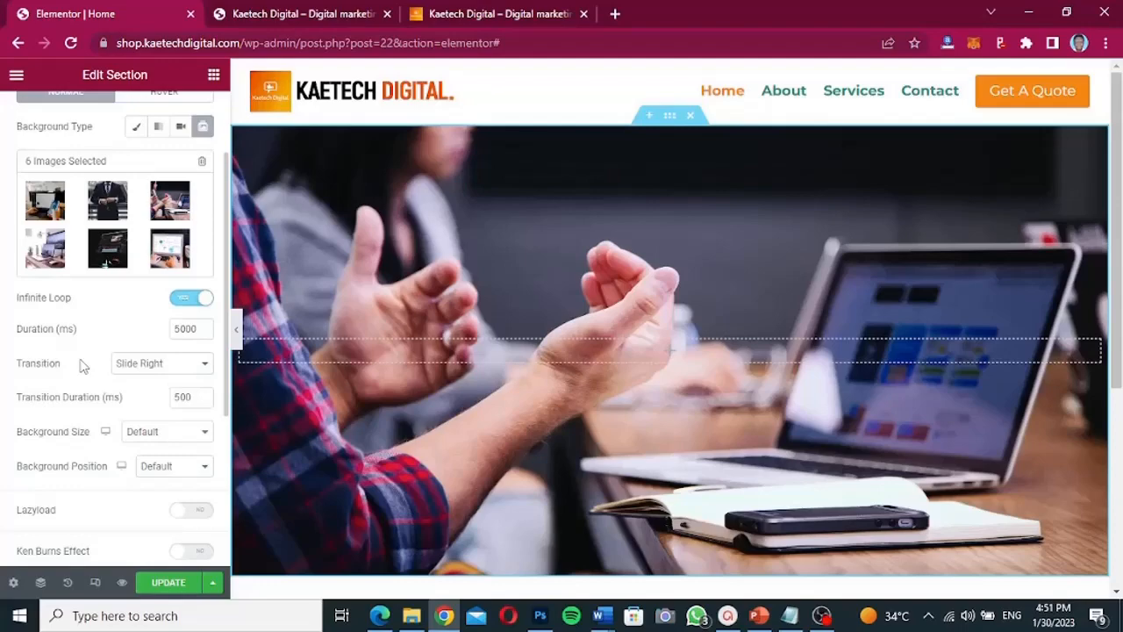
# Size the slideshow images to Cover and position them Center Center.
pyautogui.scroll(-1, 80, 364)
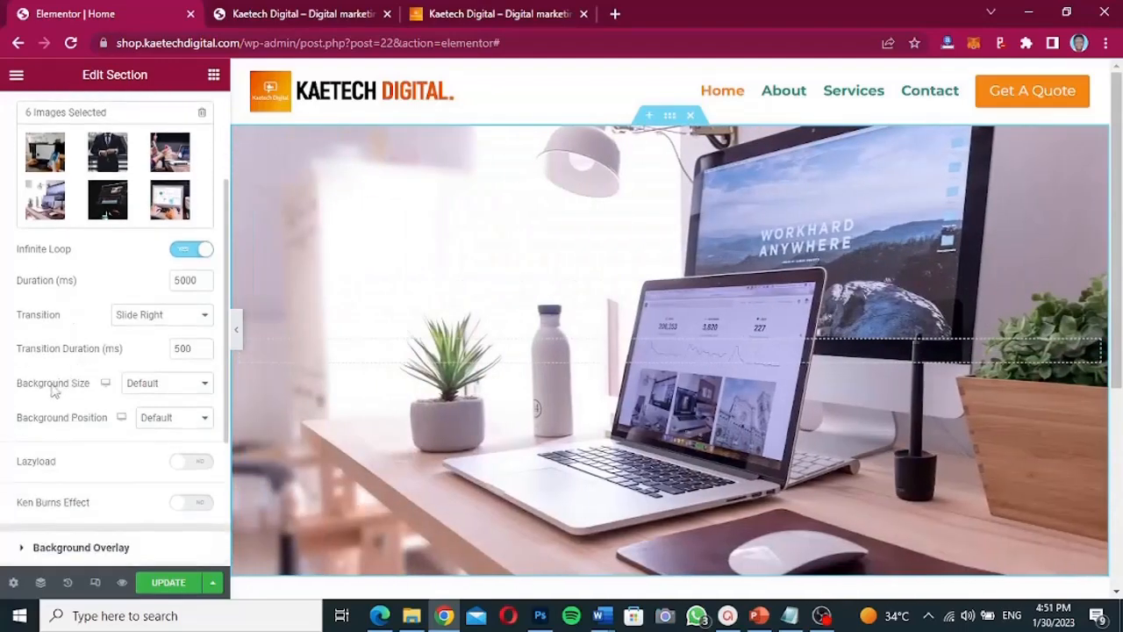
pyautogui.click(162, 384)
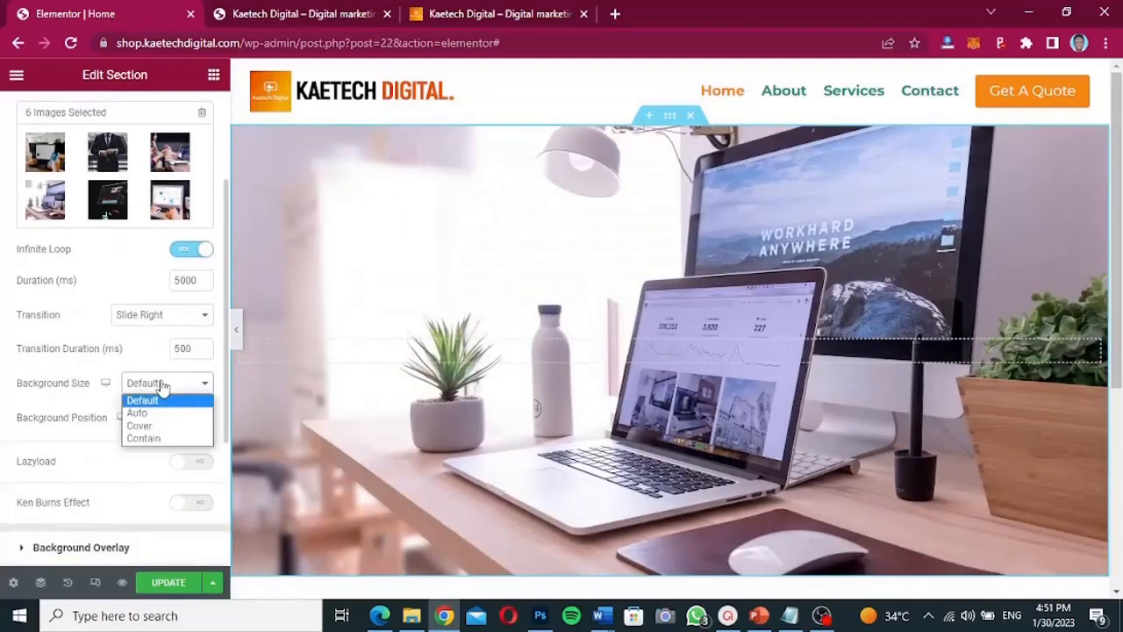
pyautogui.click(138, 426)
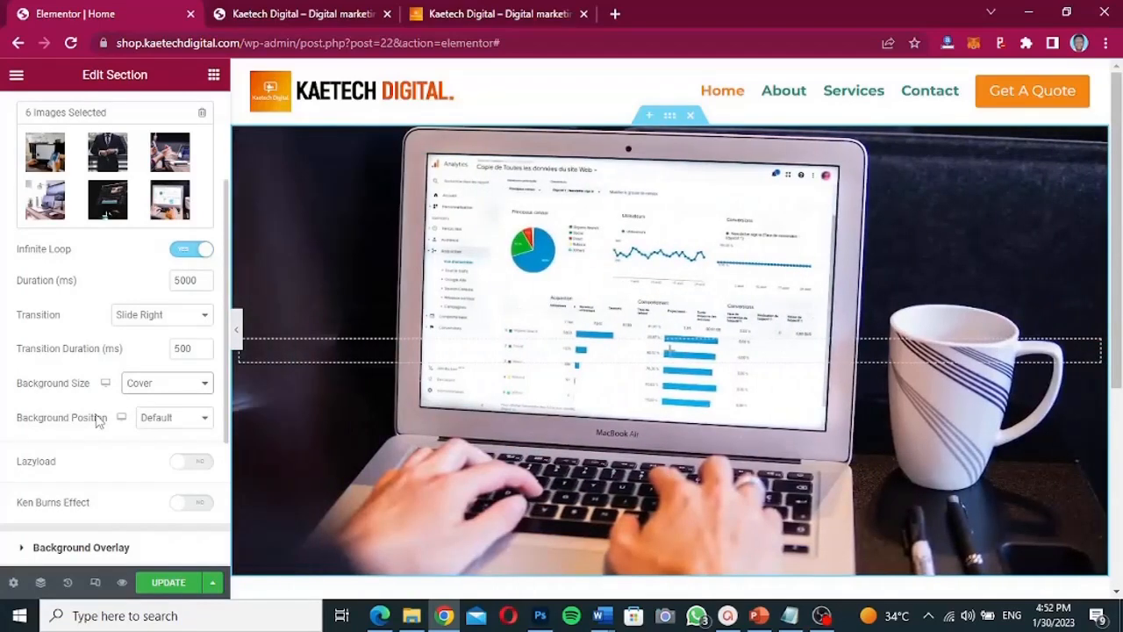
pyautogui.click(157, 419)
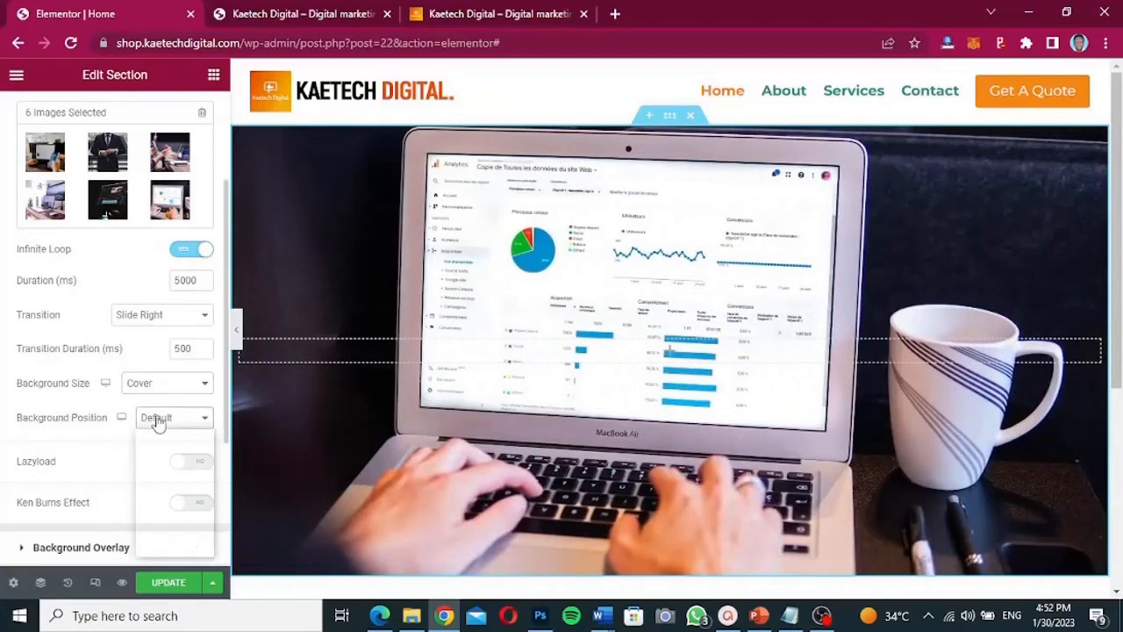
pyautogui.click(157, 447)
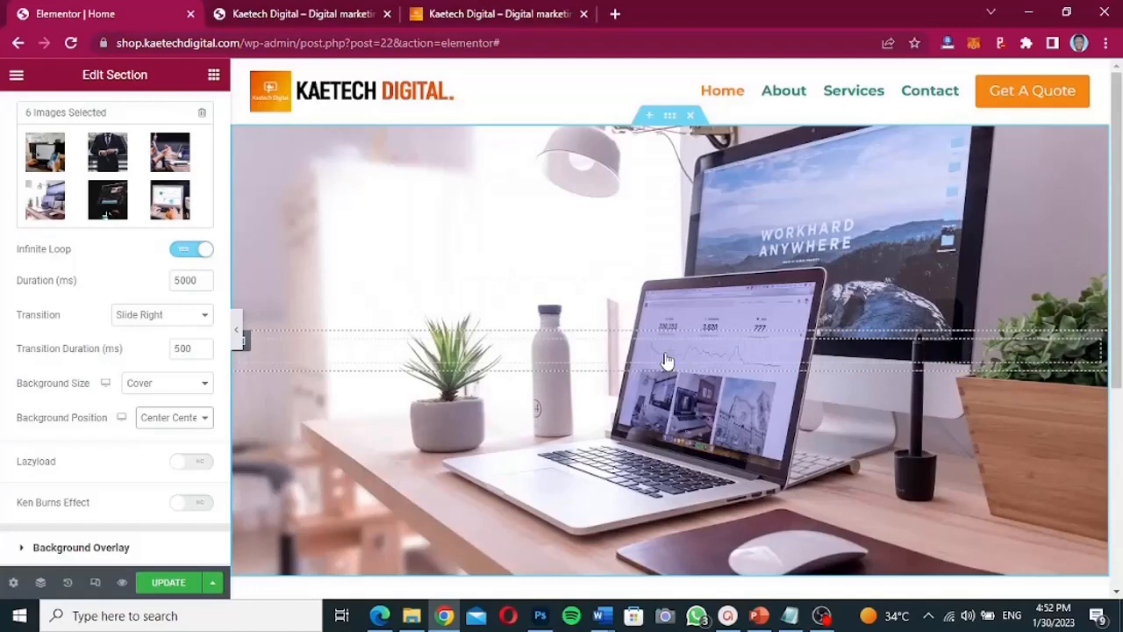
pyautogui.scroll(-3, 96, 445)
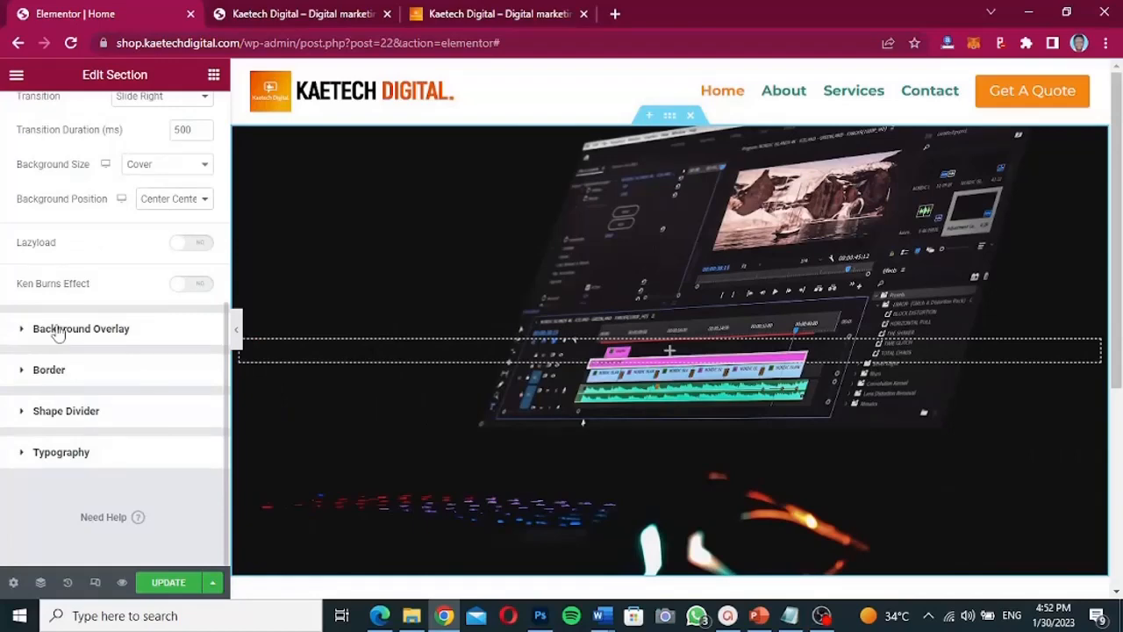
# Add a Classic background overlay in black to the section.
pyautogui.click(125, 333)
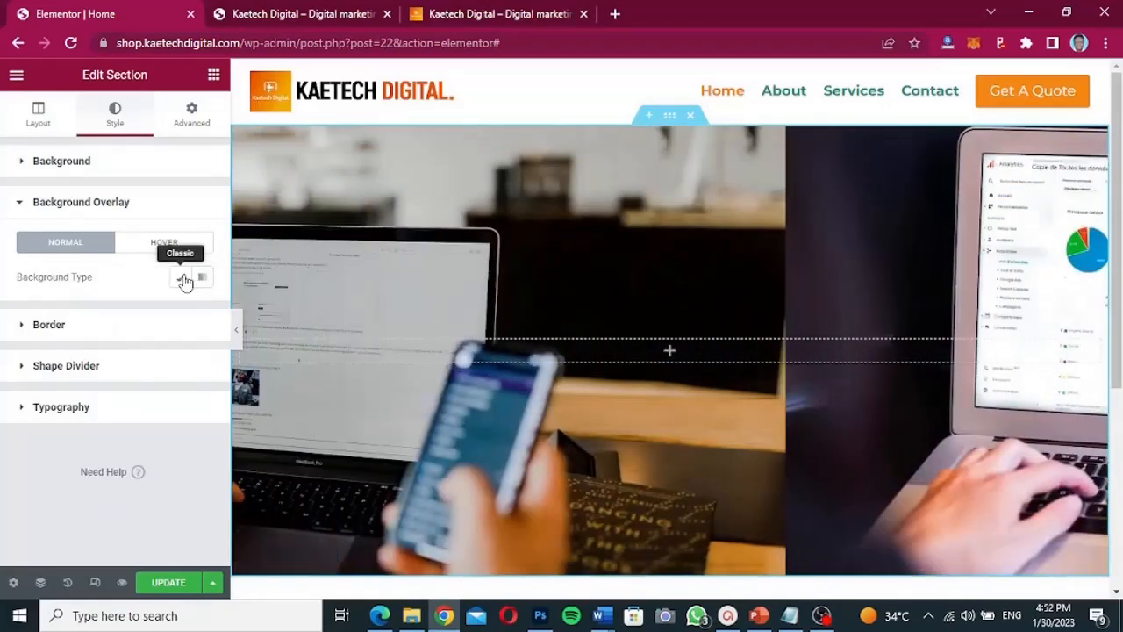
pyautogui.click(182, 279)
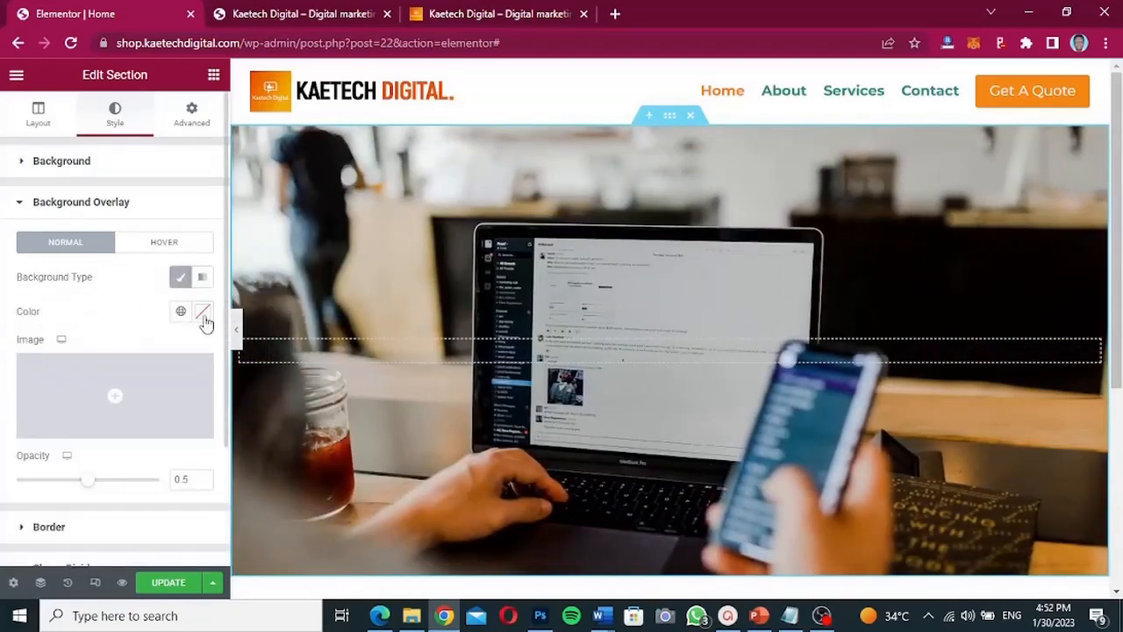
pyautogui.click(203, 318)
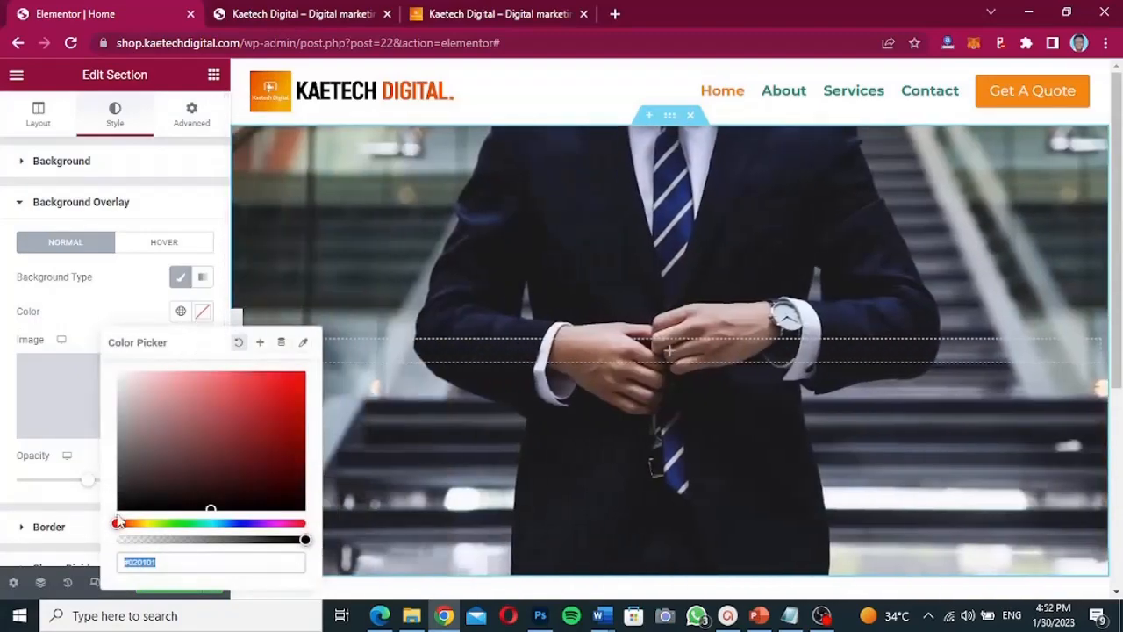
pyautogui.moveTo(126, 500); pyautogui.dragTo(116, 509)
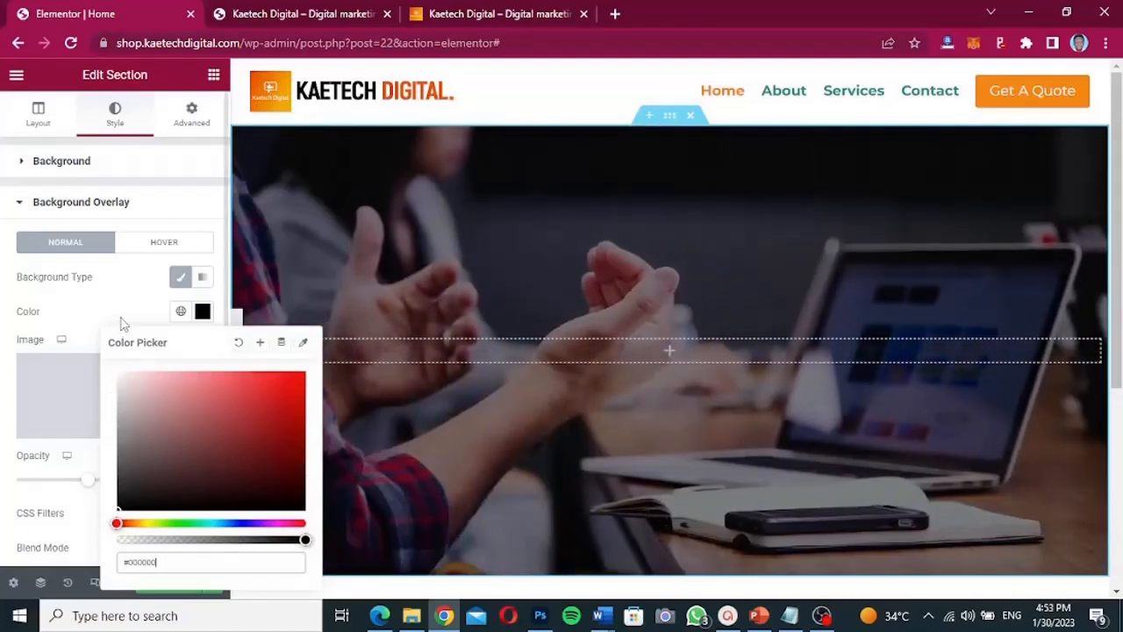
pyautogui.click(123, 323)
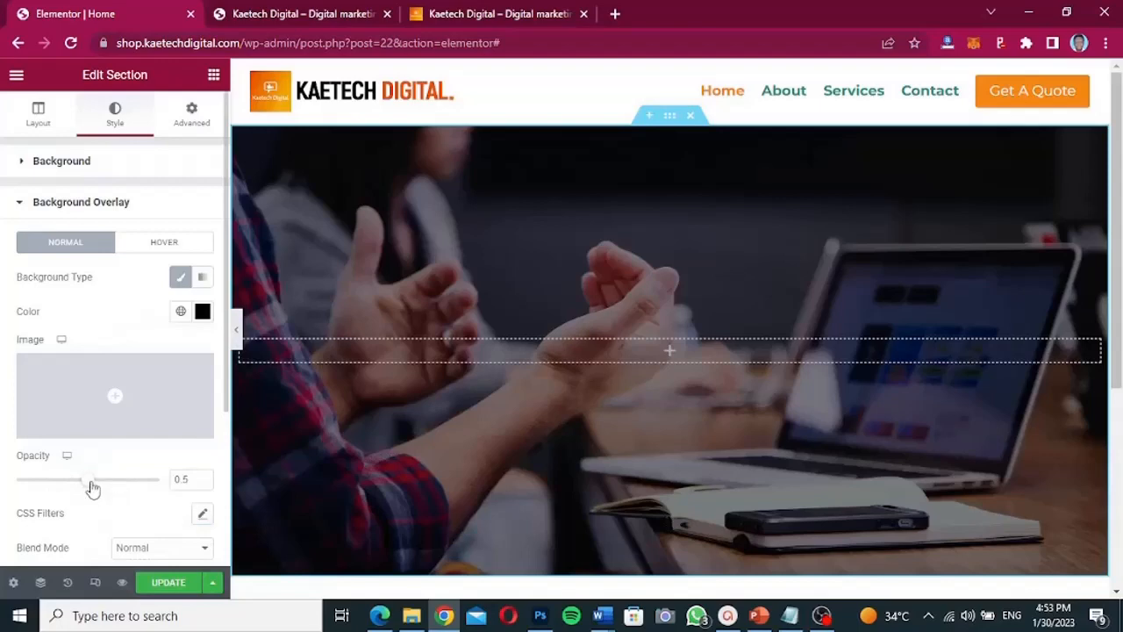
# Set the black overlay's opacity to 0.62.
pyautogui.click(92, 481)
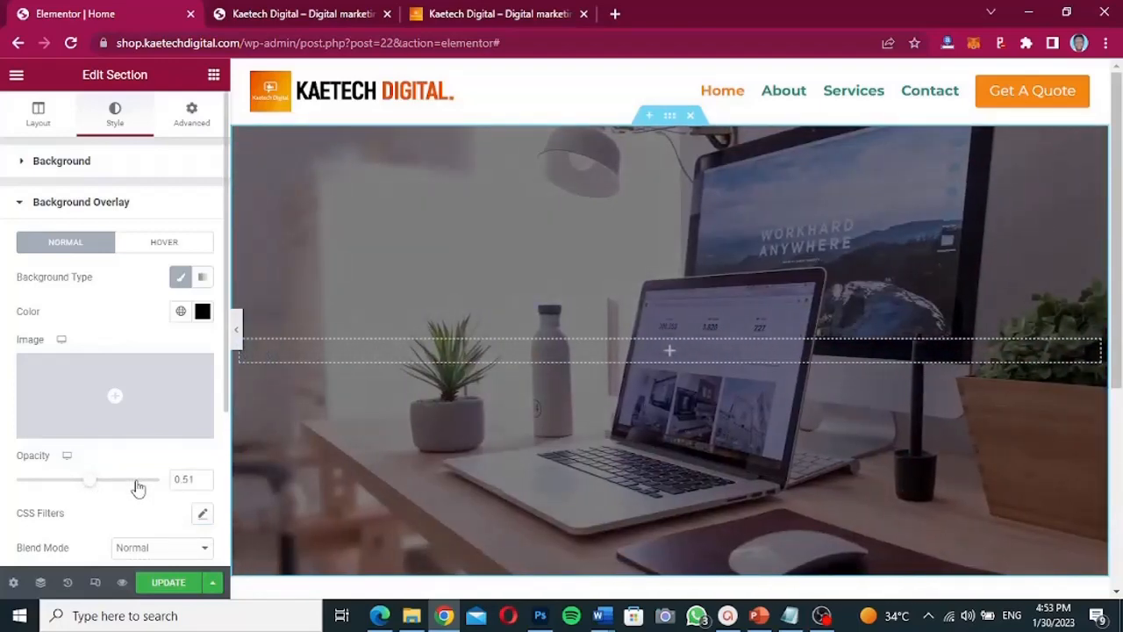
pyautogui.press('Right')
pyautogui.press('Right')
pyautogui.press('Right')
pyautogui.click(137, 484)
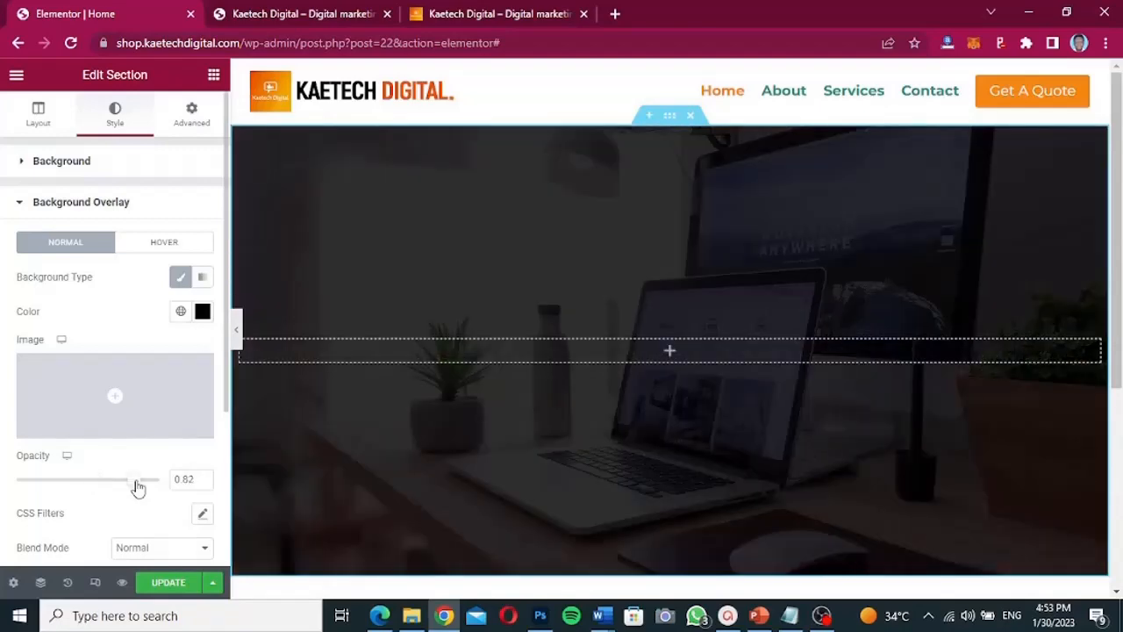
pyautogui.click(99, 482)
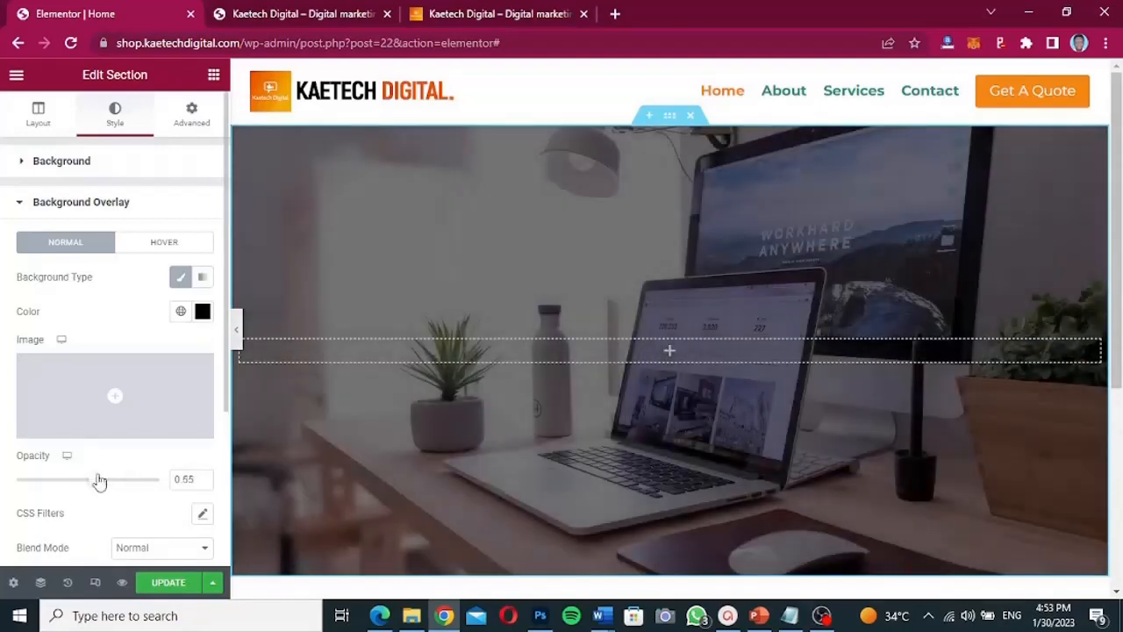
pyautogui.moveTo(99, 482); pyautogui.dragTo(108, 482)
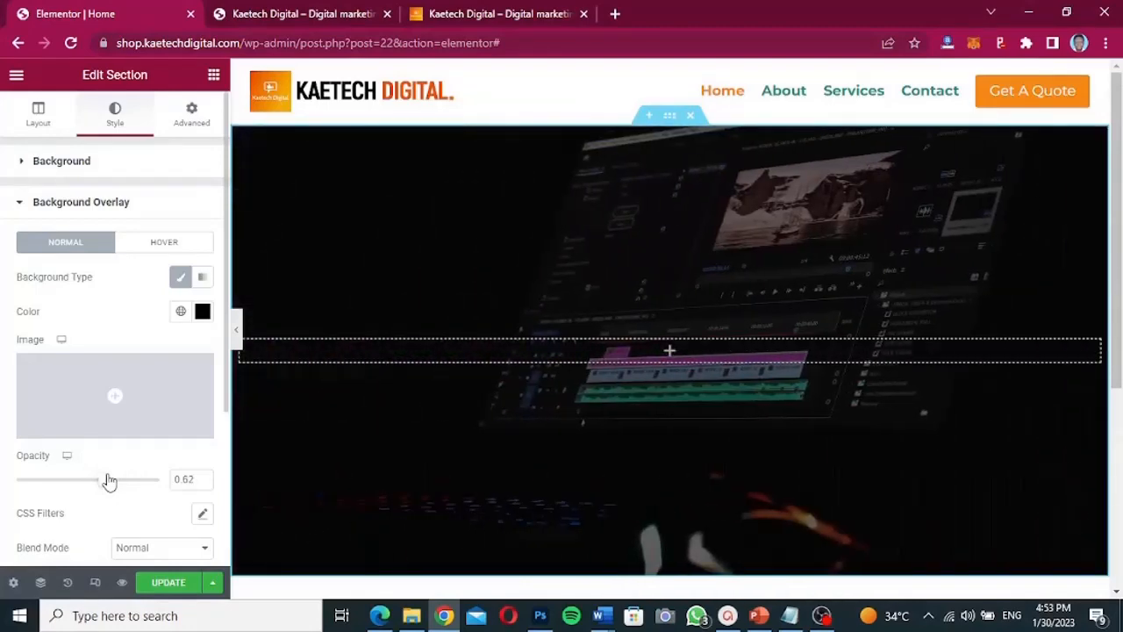
# Drop a Heading widget into the hero, retitle it 'Take Your Business Online' and centre it.
pyautogui.click(671, 353)
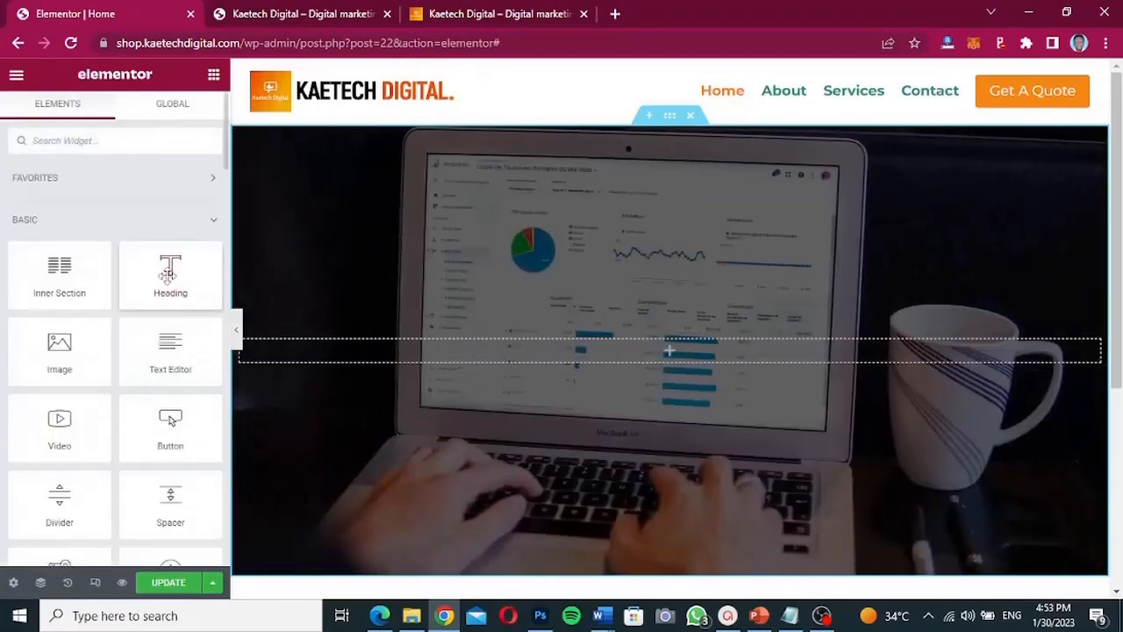
pyautogui.moveTo(167, 276); pyautogui.dragTo(659, 356)
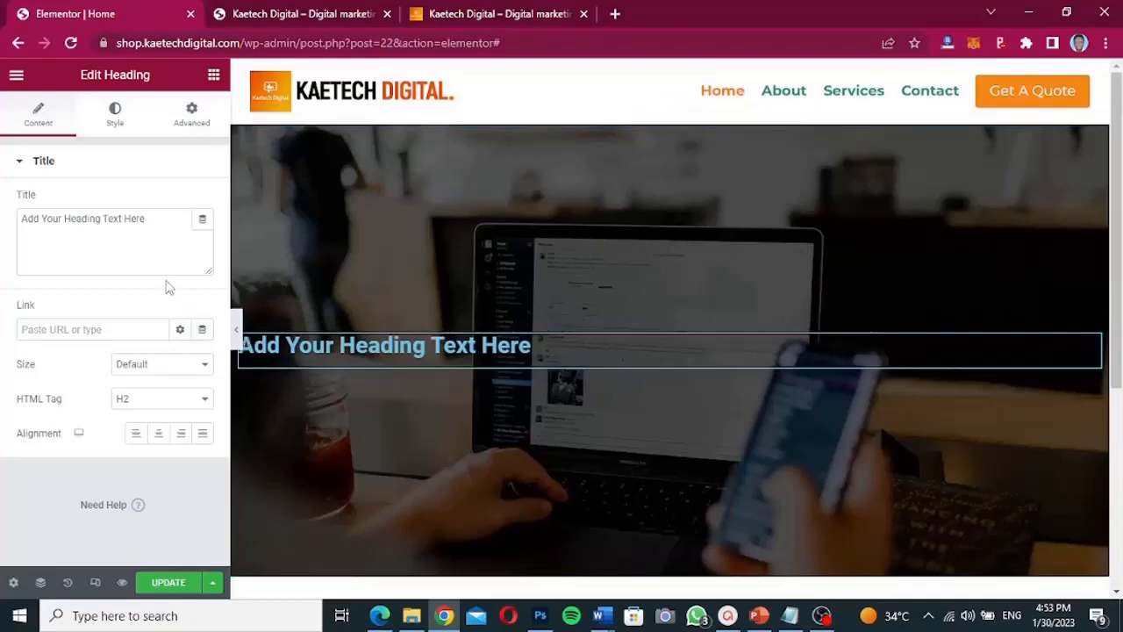
pyautogui.moveTo(156, 219); pyautogui.dragTo(13, 228)
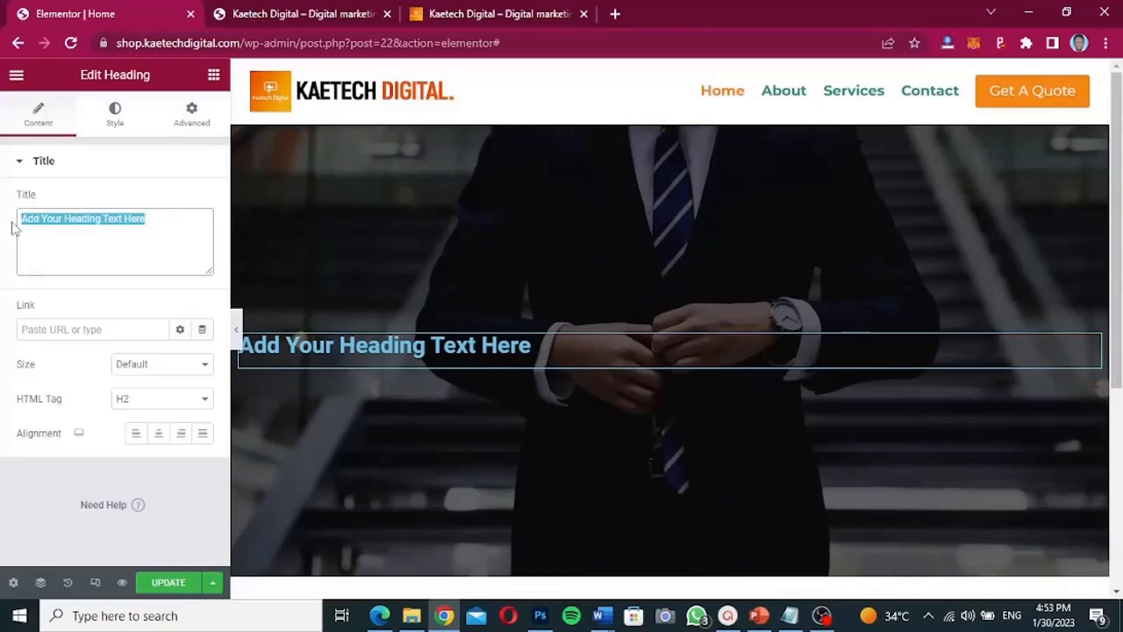
pyautogui.write('Take Your Website')
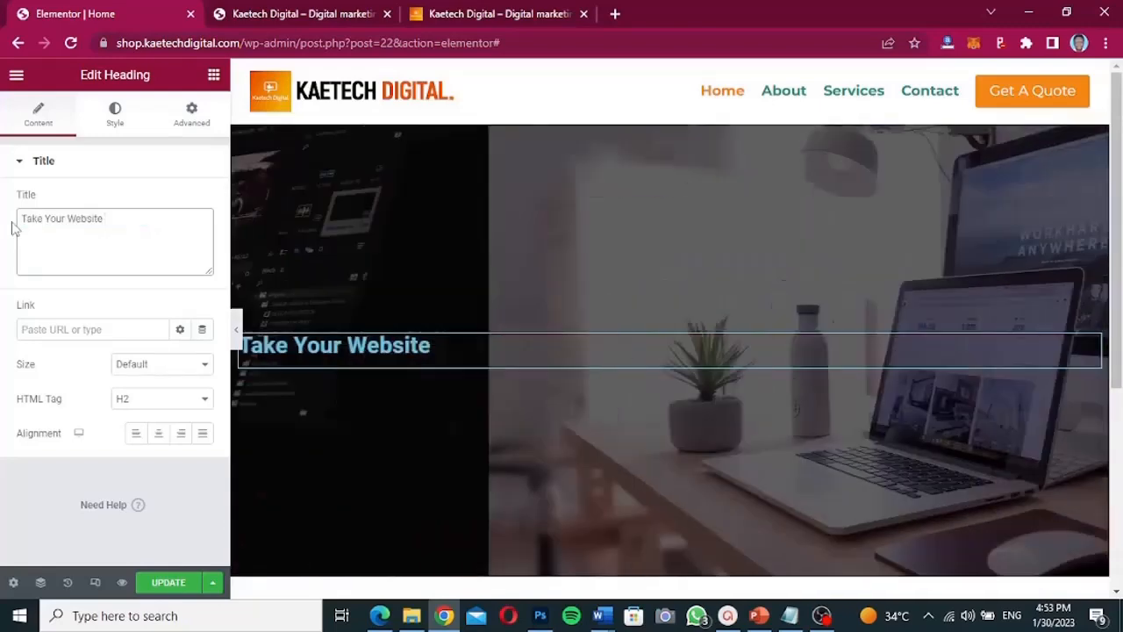
pyautogui.press('BackSpace')
pyautogui.press('BackSpace')
pyautogui.press('BackSpace')
pyautogui.press('BackSpace')
pyautogui.press('BackSpace')
pyautogui.press('BackSpace')
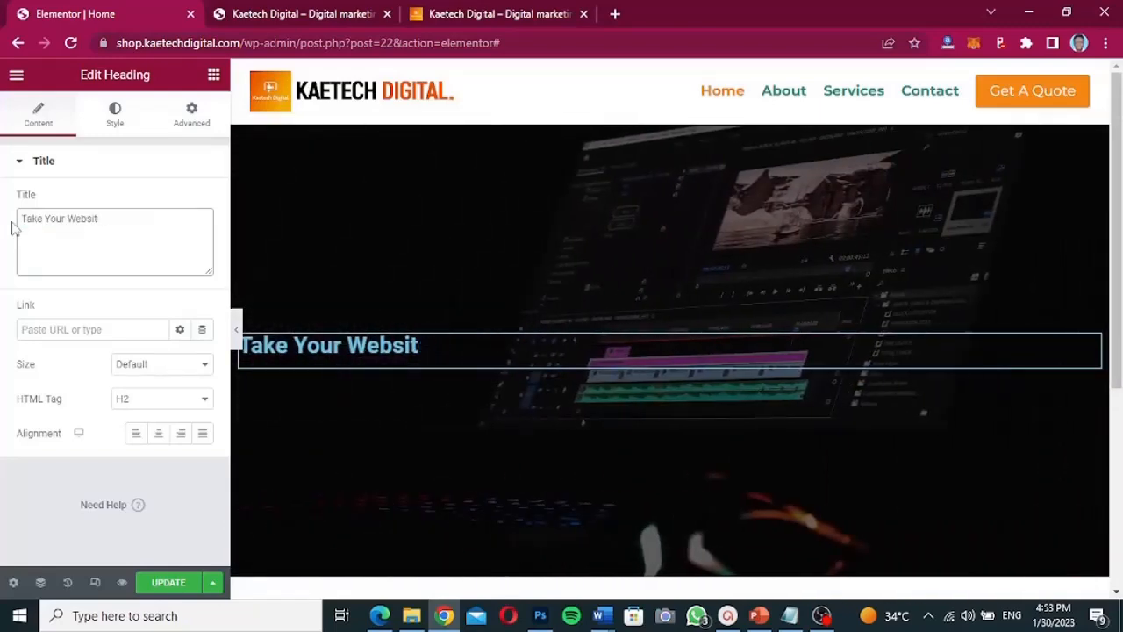
pyautogui.press('BackSpace')
pyautogui.press('BackSpace')
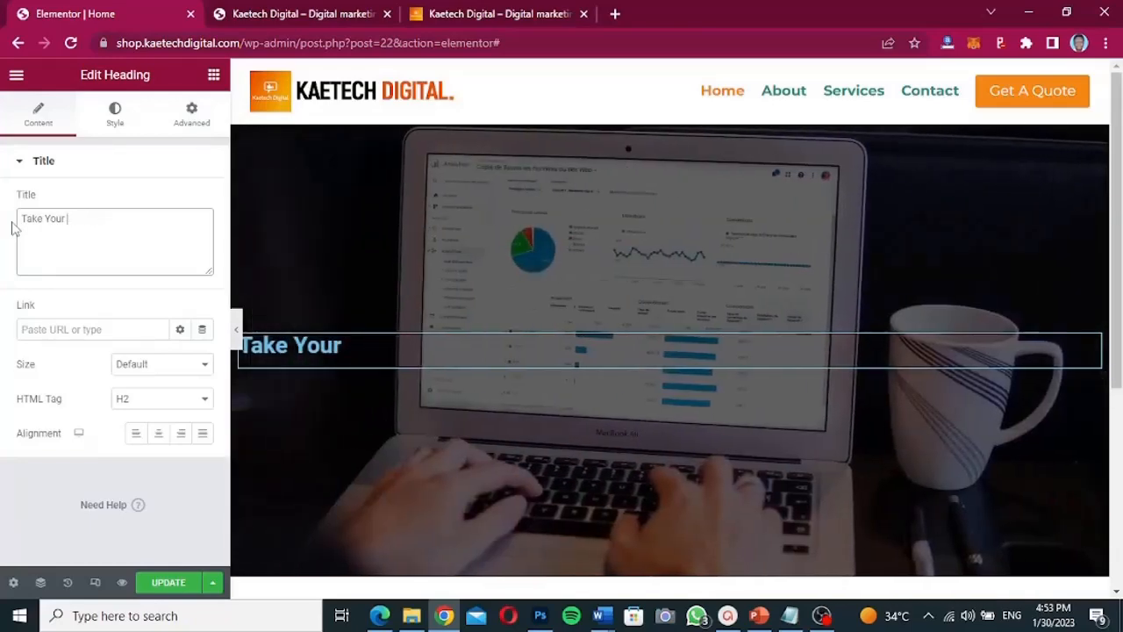
pyautogui.write('Business Onlin')
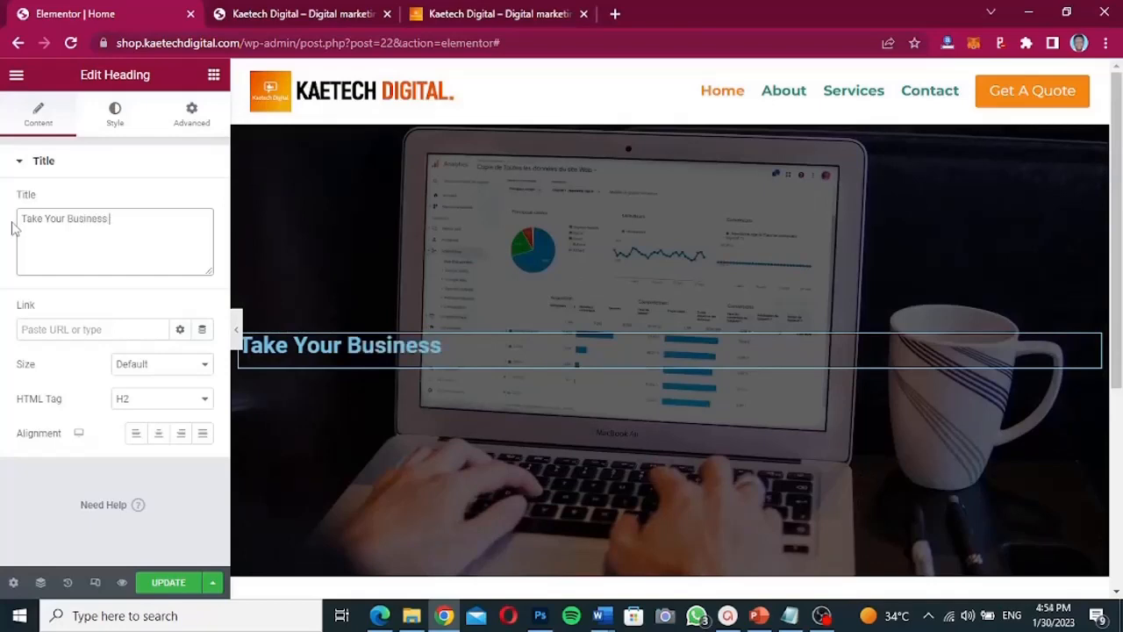
pyautogui.write('e')
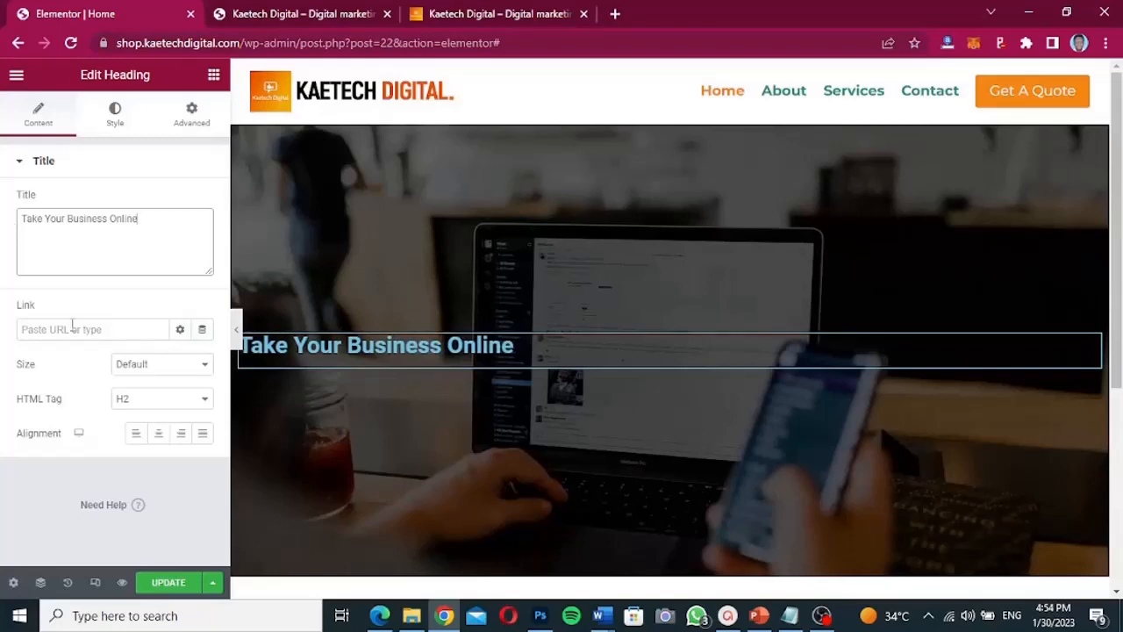
pyautogui.click(161, 439)
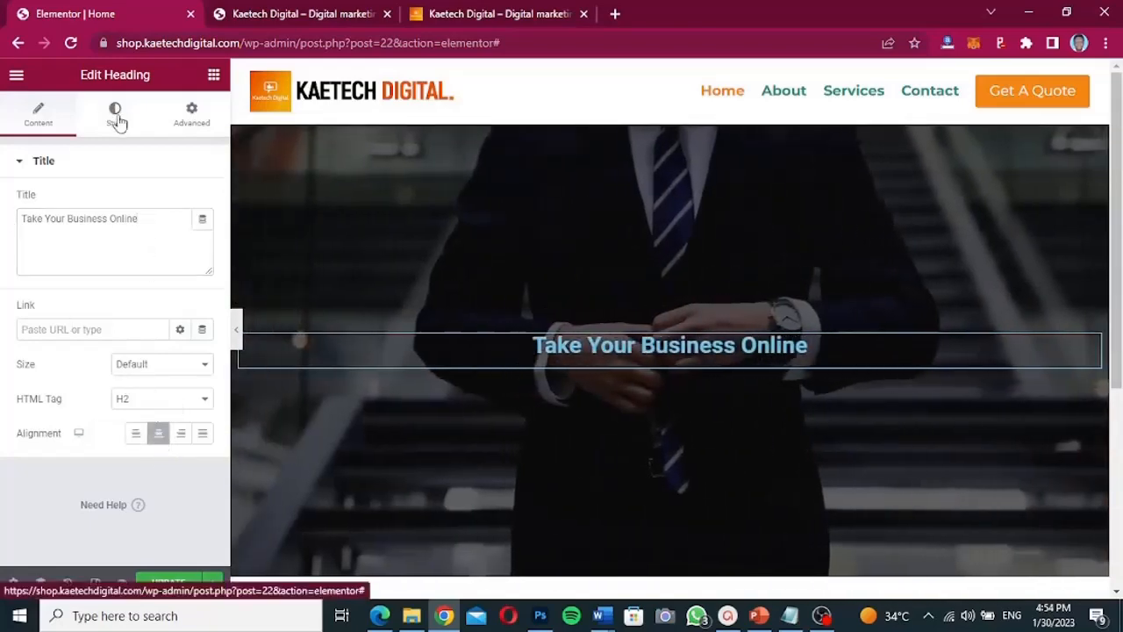
pyautogui.click(115, 115)
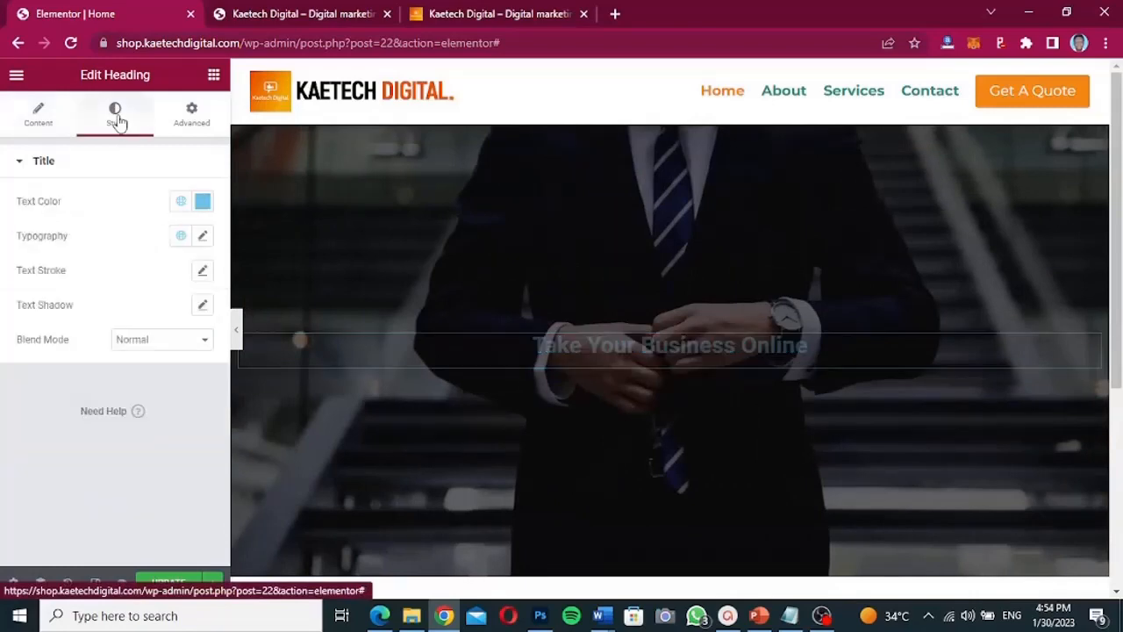
# Make the hero heading text white.
pyautogui.click(202, 203)
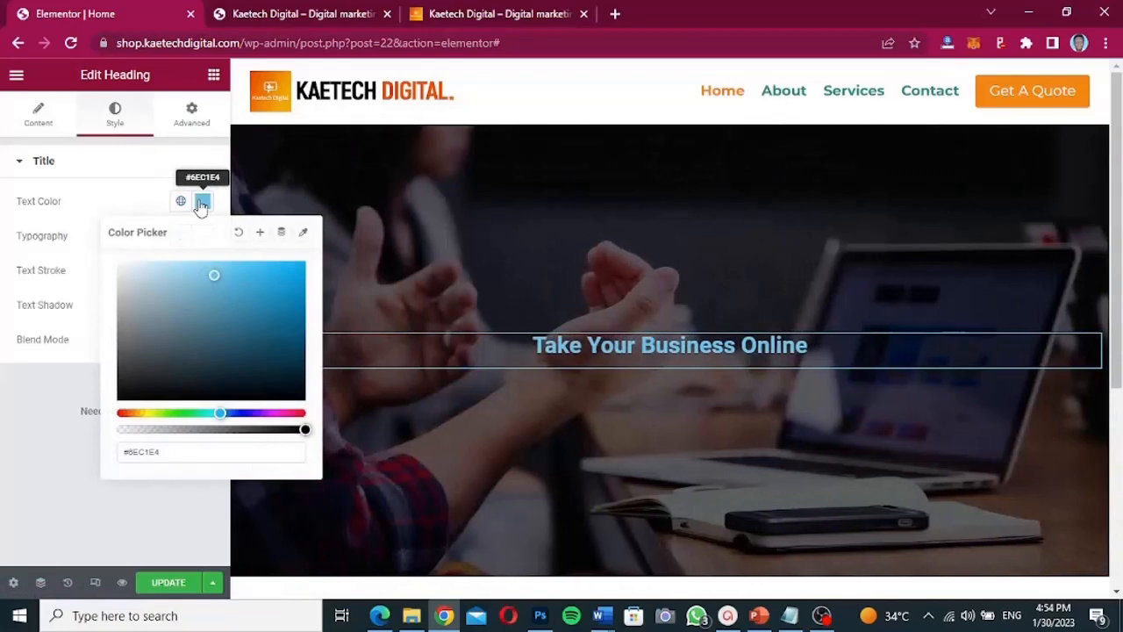
pyautogui.moveTo(144, 300); pyautogui.dragTo(109, 252)
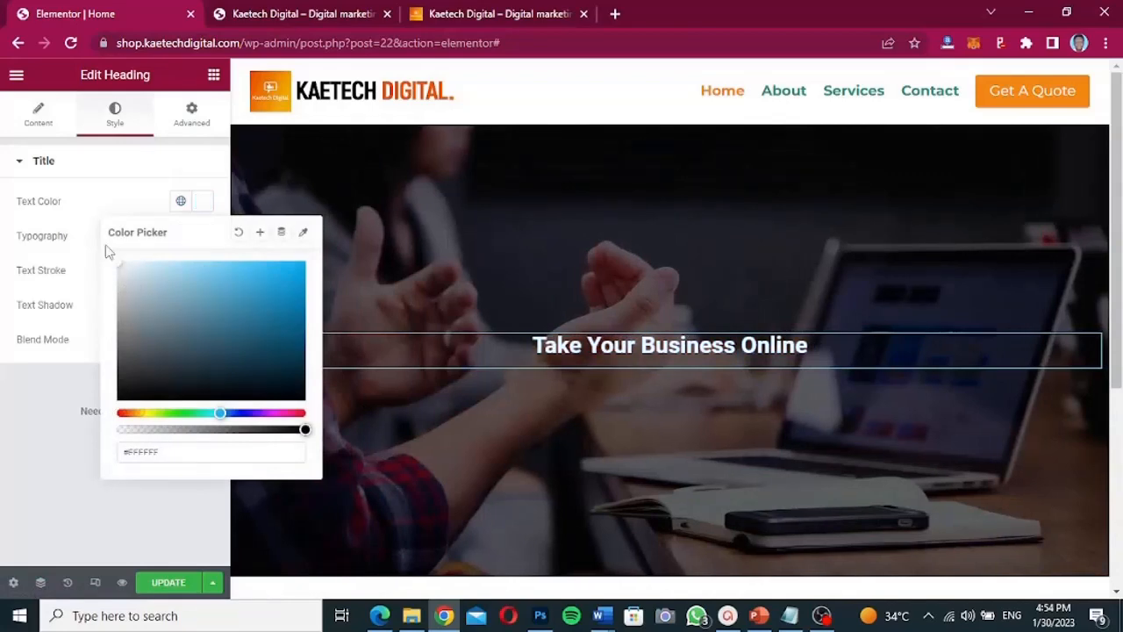
pyautogui.click(85, 211)
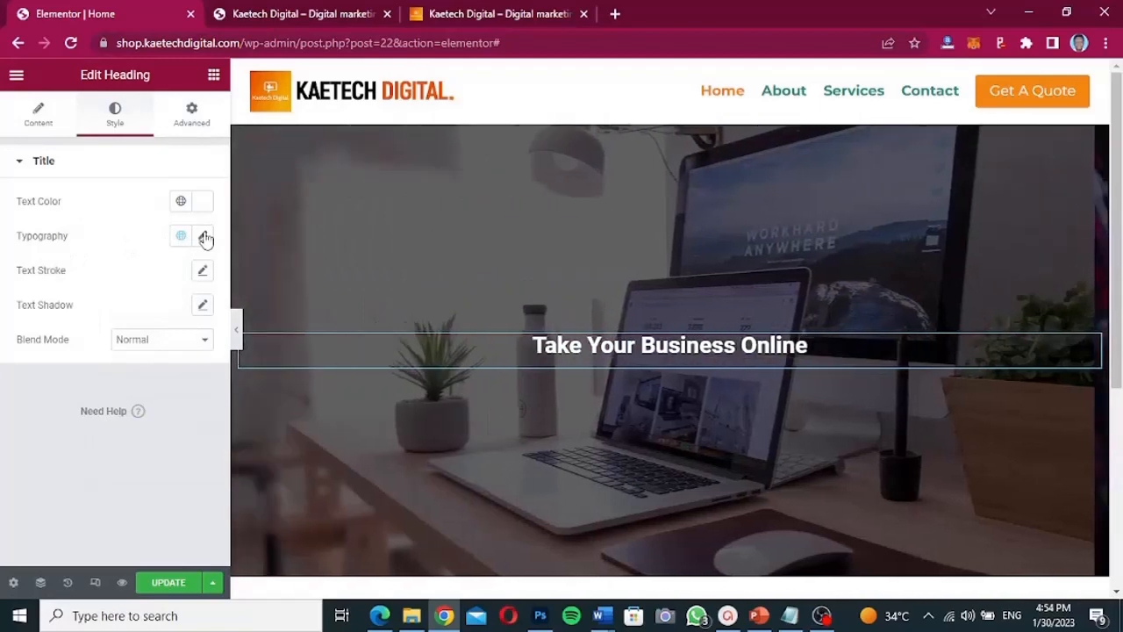
# Set the heading typography to Montserrat at font size 80.
pyautogui.click(204, 237)
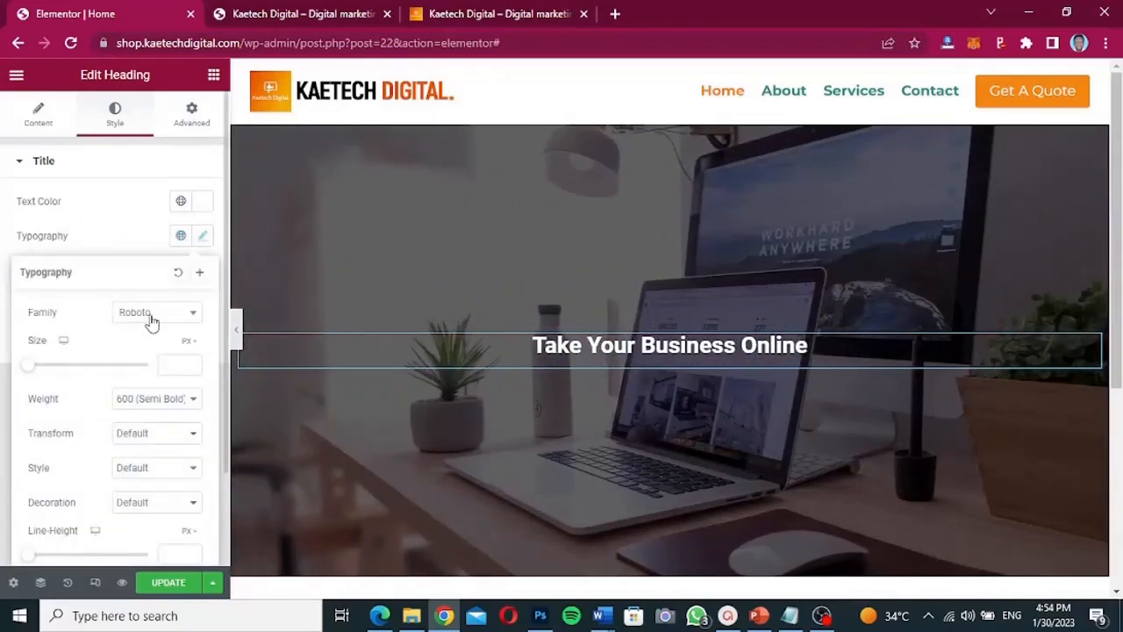
pyautogui.click(151, 314)
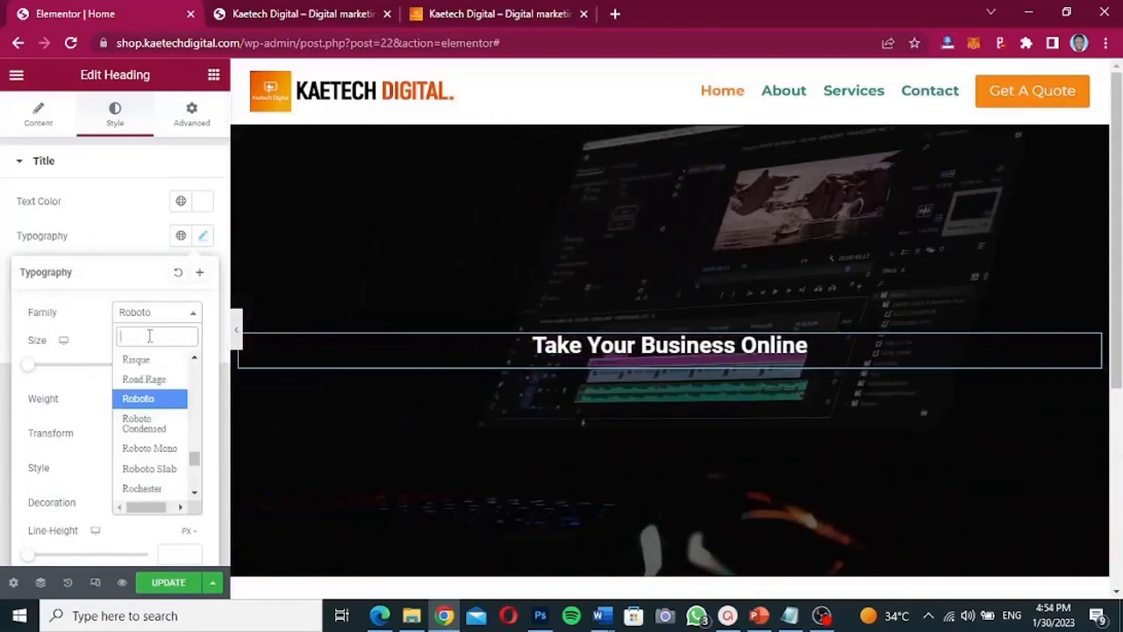
pyautogui.write('monts')
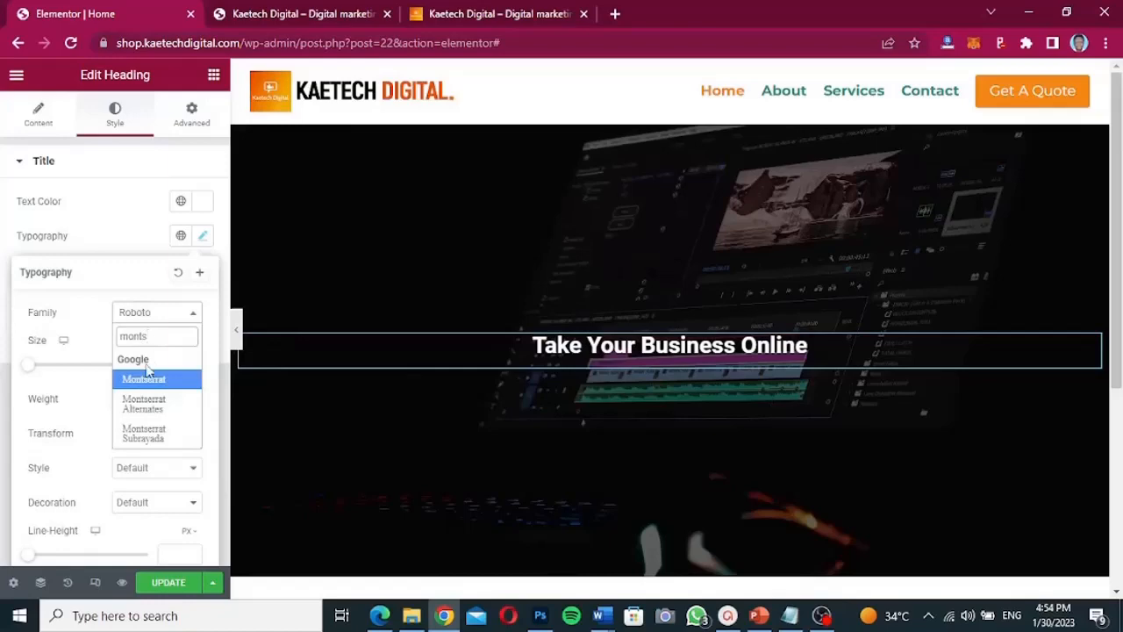
pyautogui.click(145, 379)
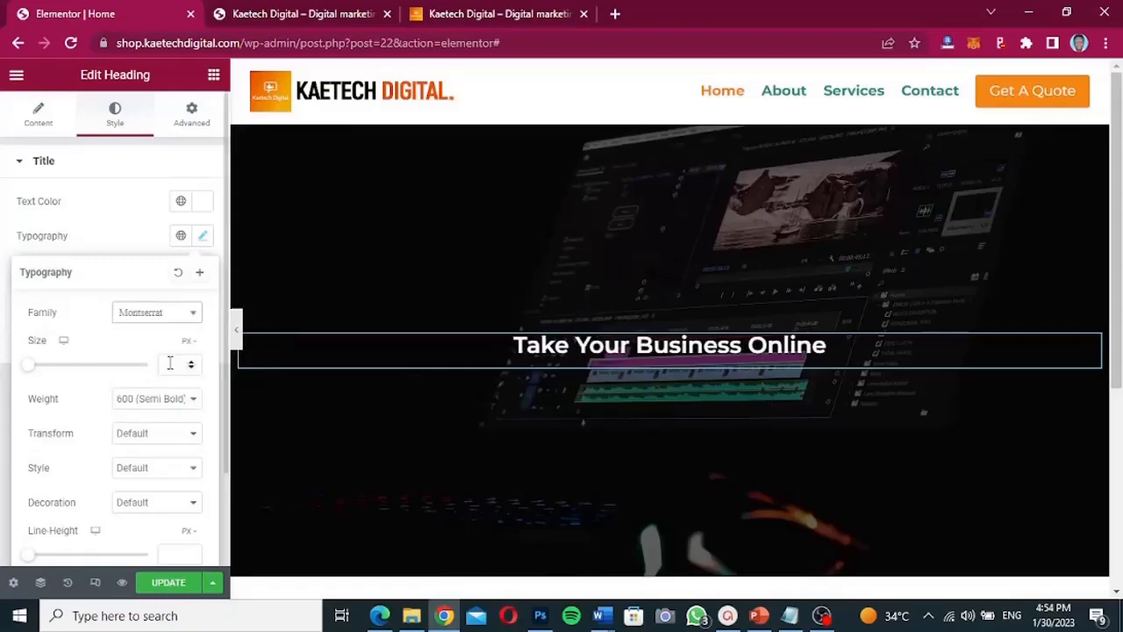
pyautogui.click(171, 362)
pyautogui.write('55')
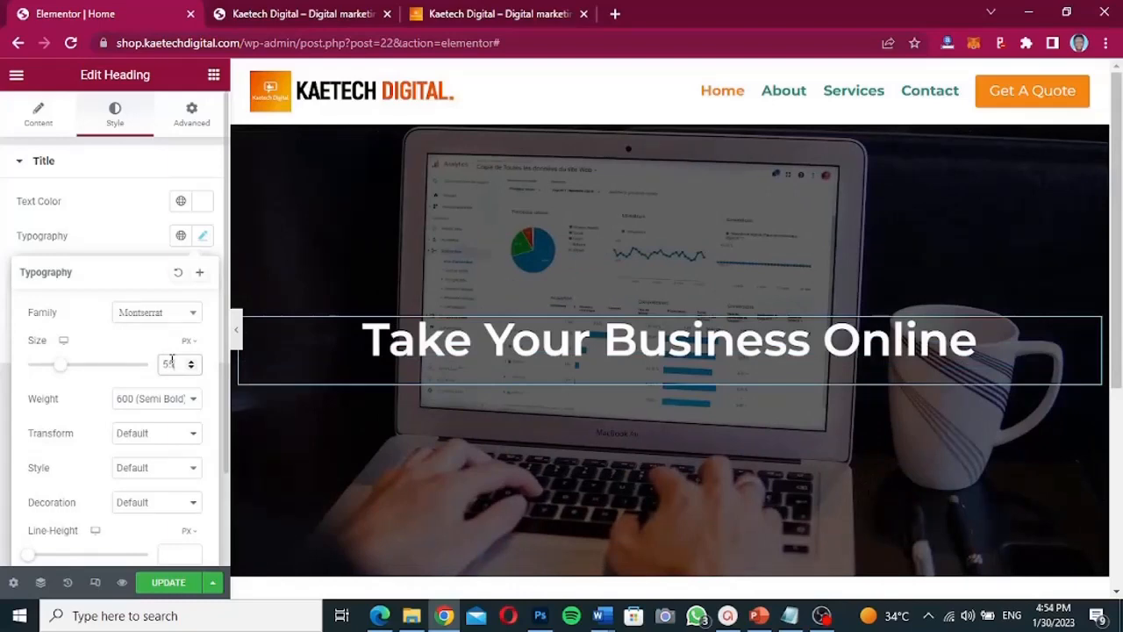
pyautogui.press('BackSpace')
pyautogui.press('BackSpace')
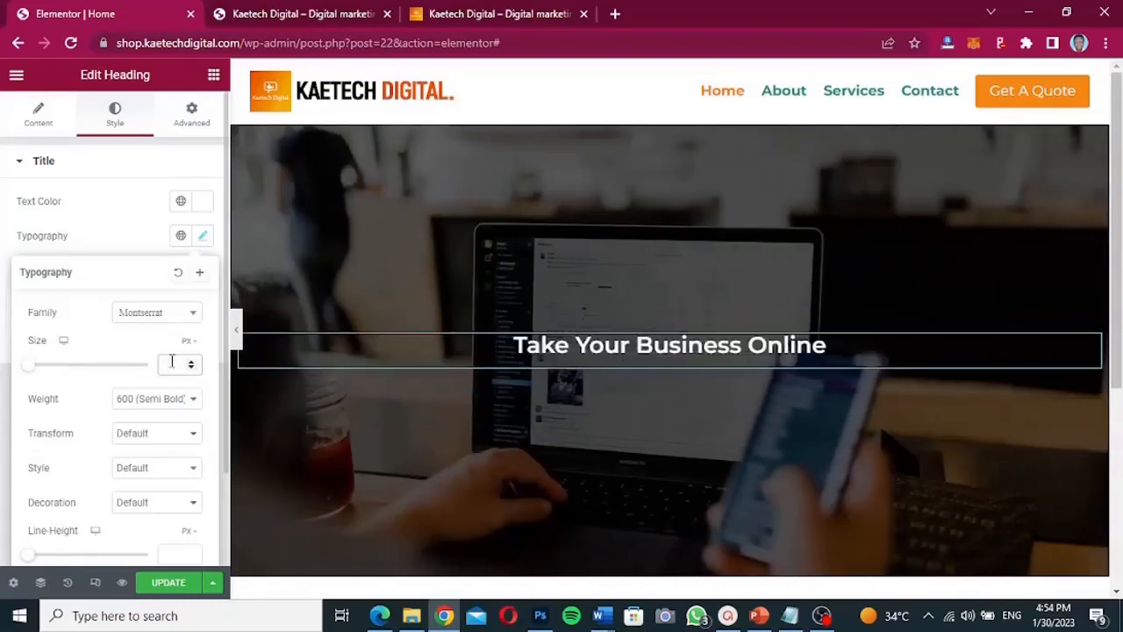
pyautogui.write('80')
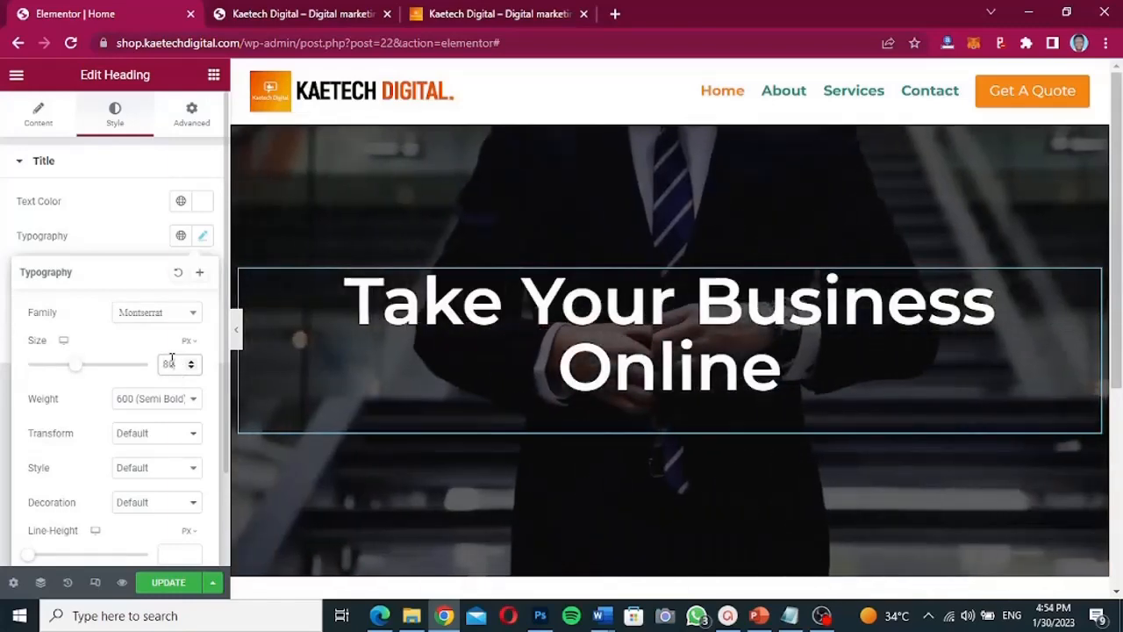
pyautogui.click(132, 246)
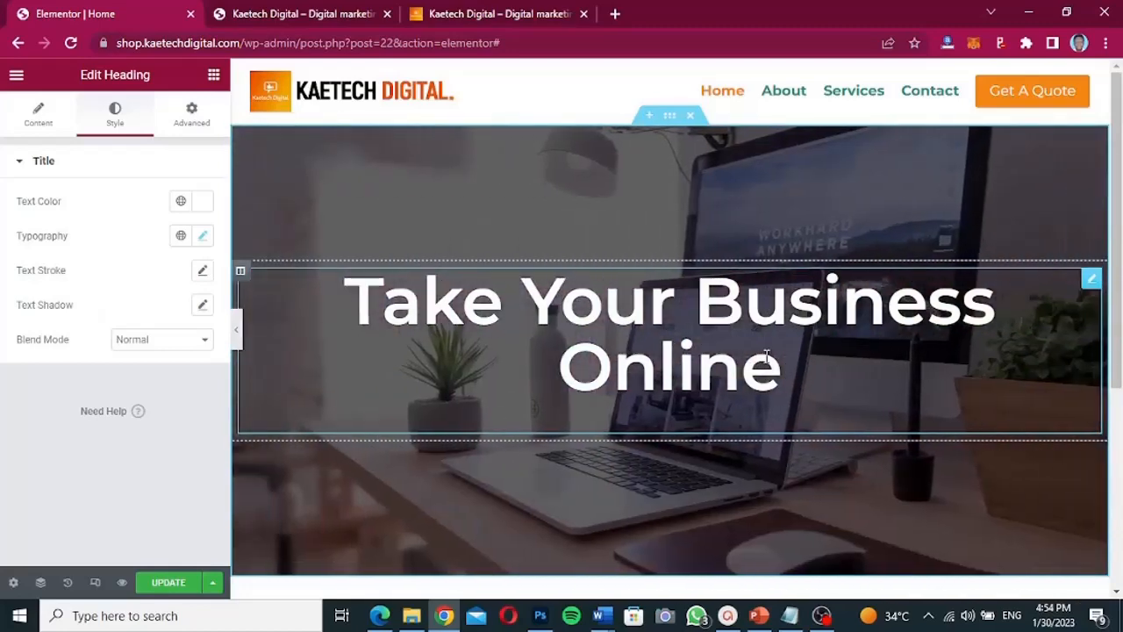
# Box the hero section's content width at 800 px so the heading wraps.
pyautogui.click(671, 122)
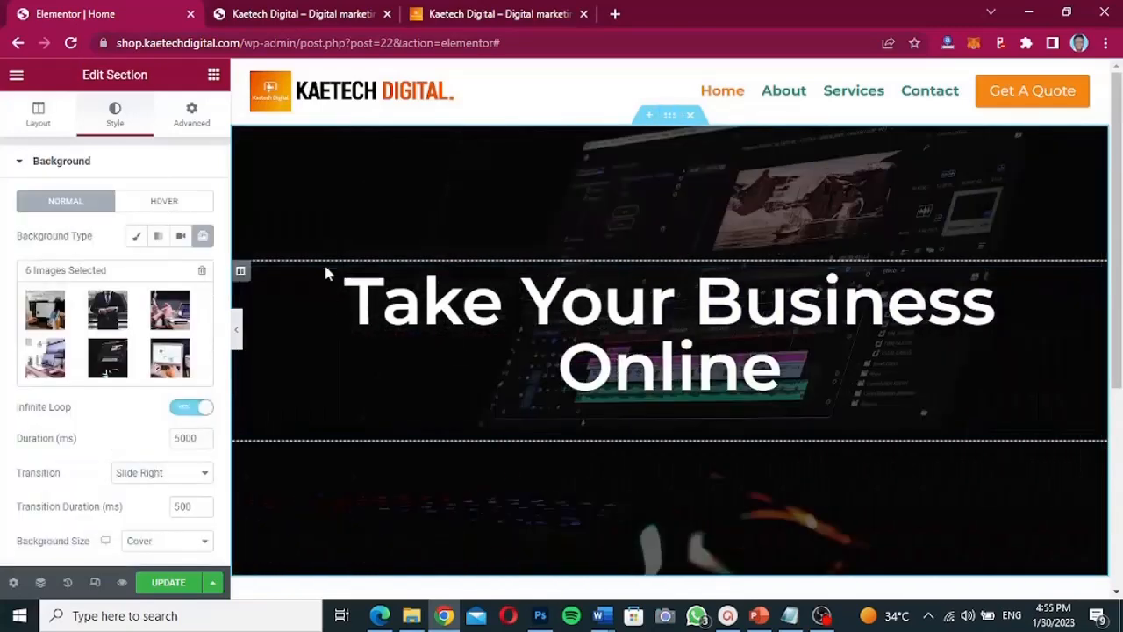
pyautogui.click(39, 113)
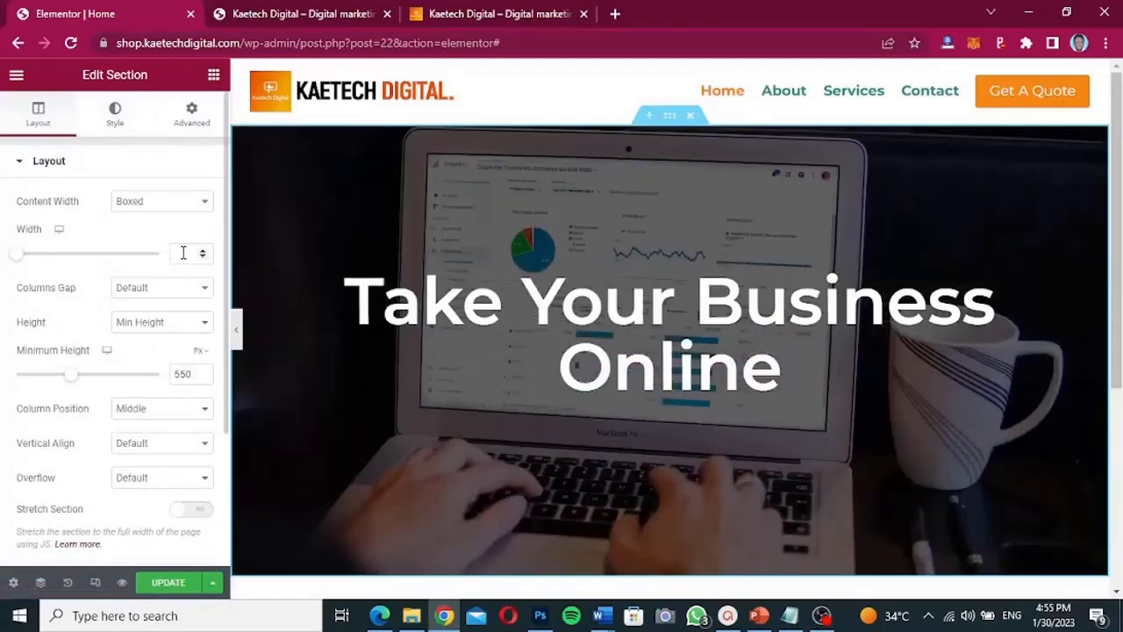
pyautogui.click(184, 254)
pyautogui.write('800')
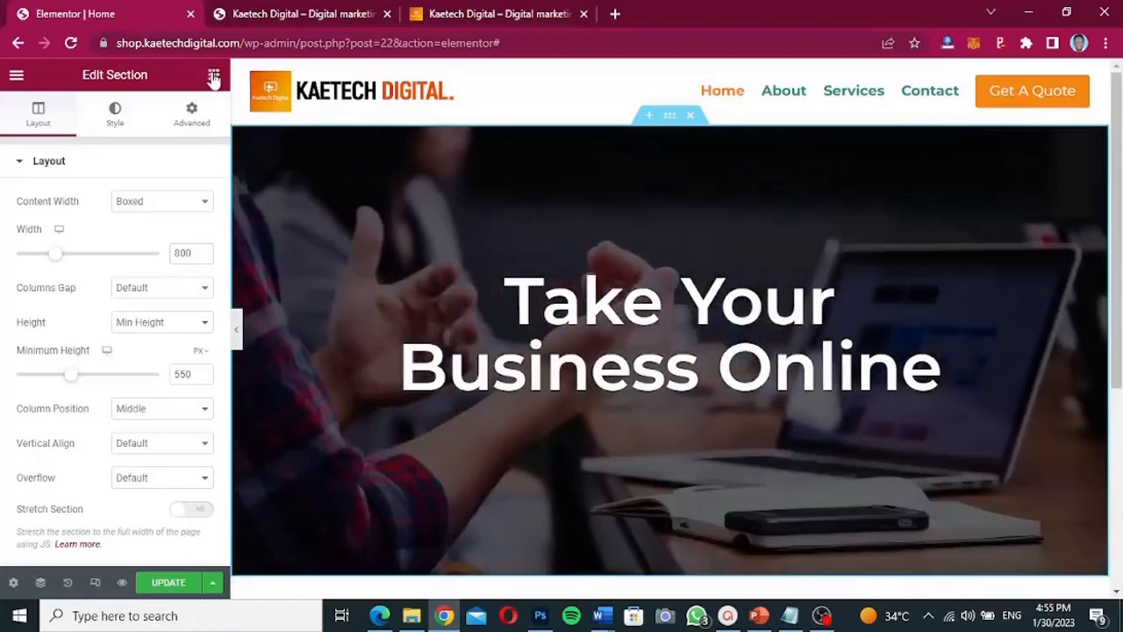
pyautogui.click(213, 77)
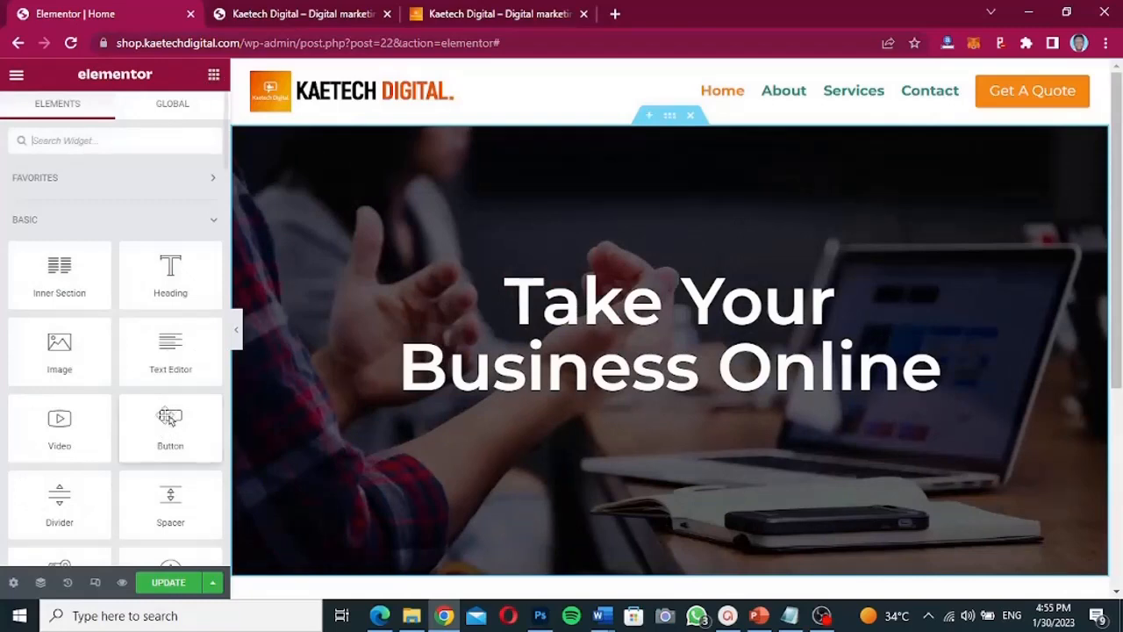
# Add a Button widget below the heading labelled 'Get A Quote'.
pyautogui.moveTo(170, 418); pyautogui.dragTo(623, 386)
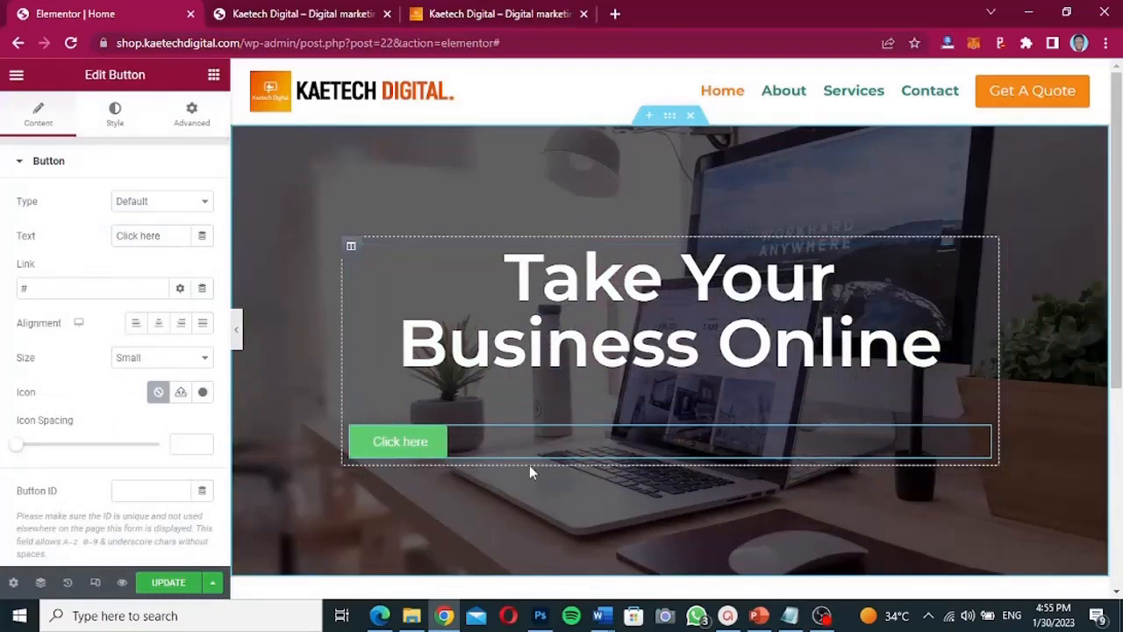
pyautogui.moveTo(165, 237); pyautogui.dragTo(85, 239)
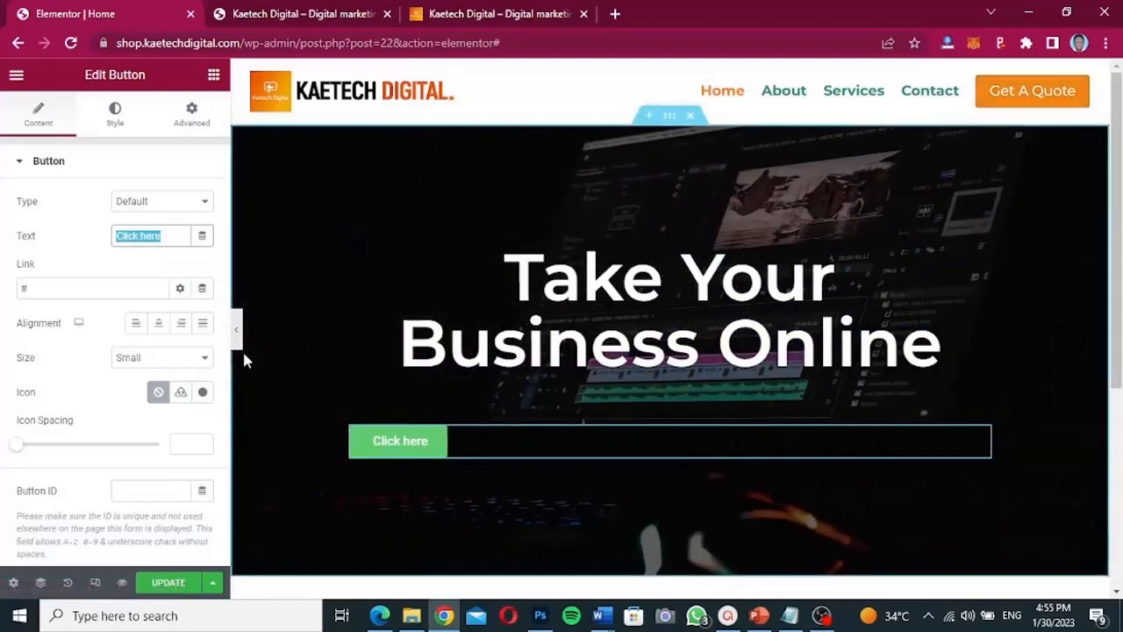
pyautogui.write('G')
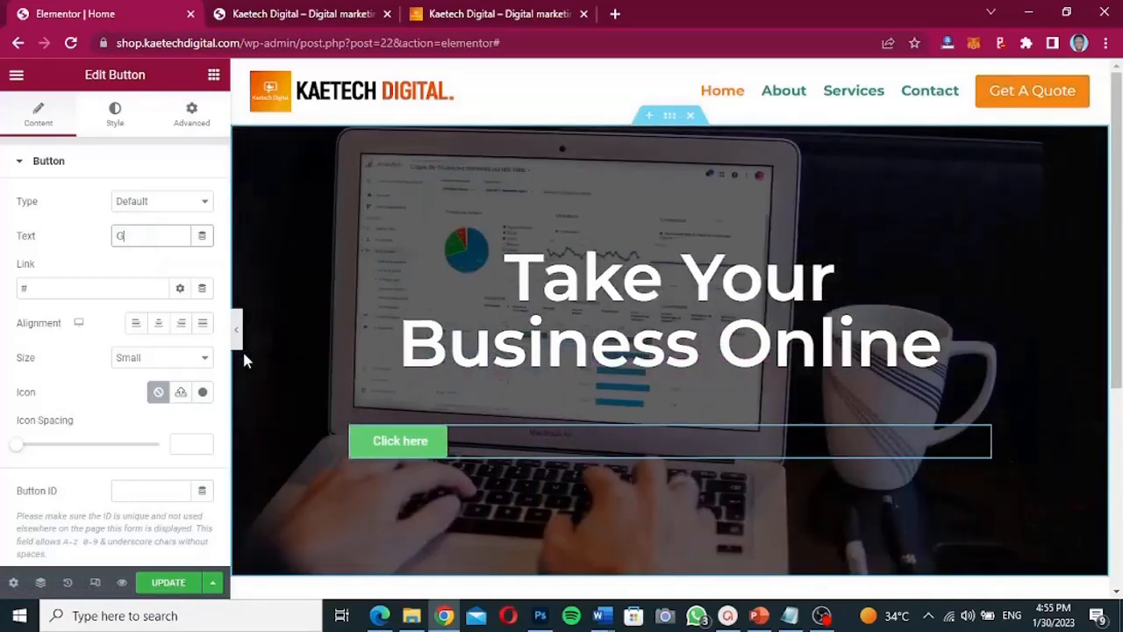
pyautogui.write('et A')
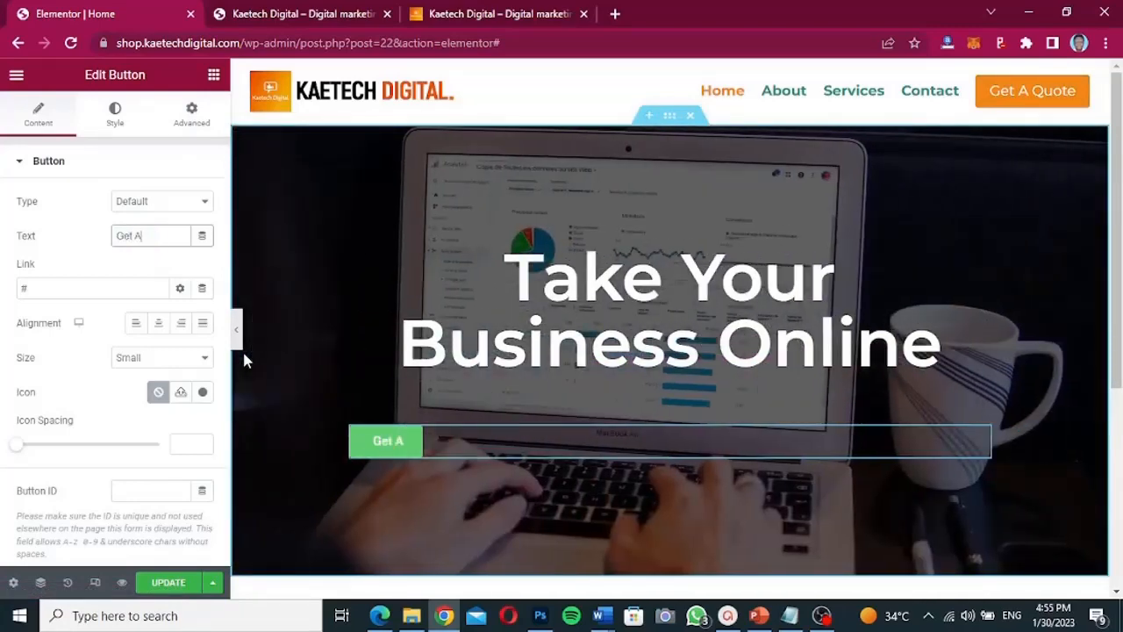
pyautogui.write(' Quote')
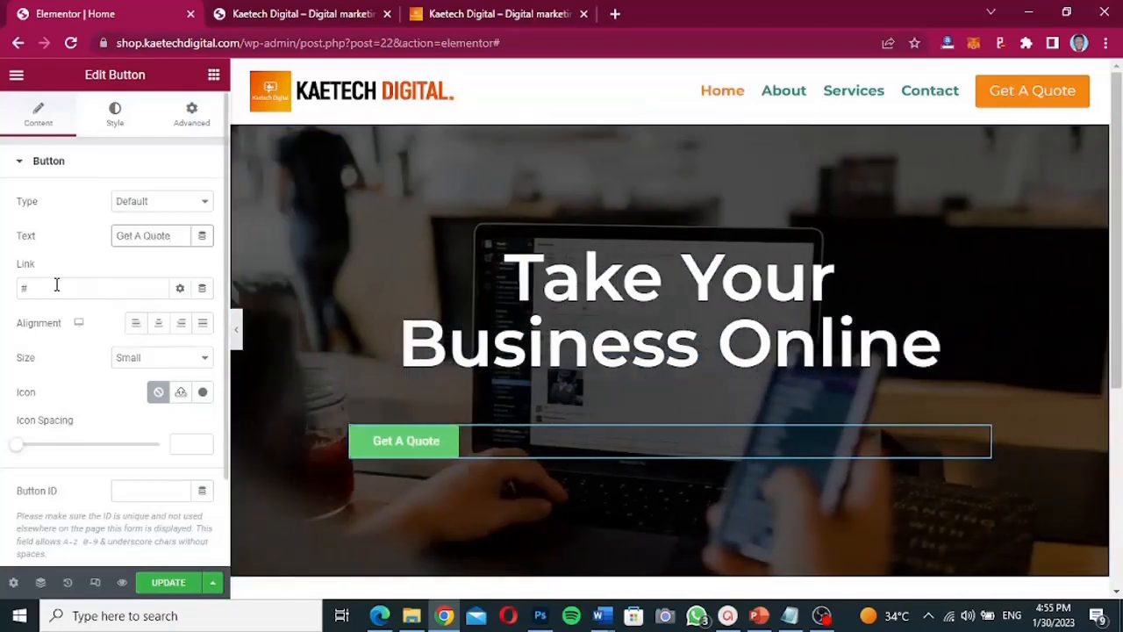
# Link the button to the Contact page, centre it and make it Medium size.
pyautogui.moveTo(51, 288); pyautogui.dragTo(12, 291)
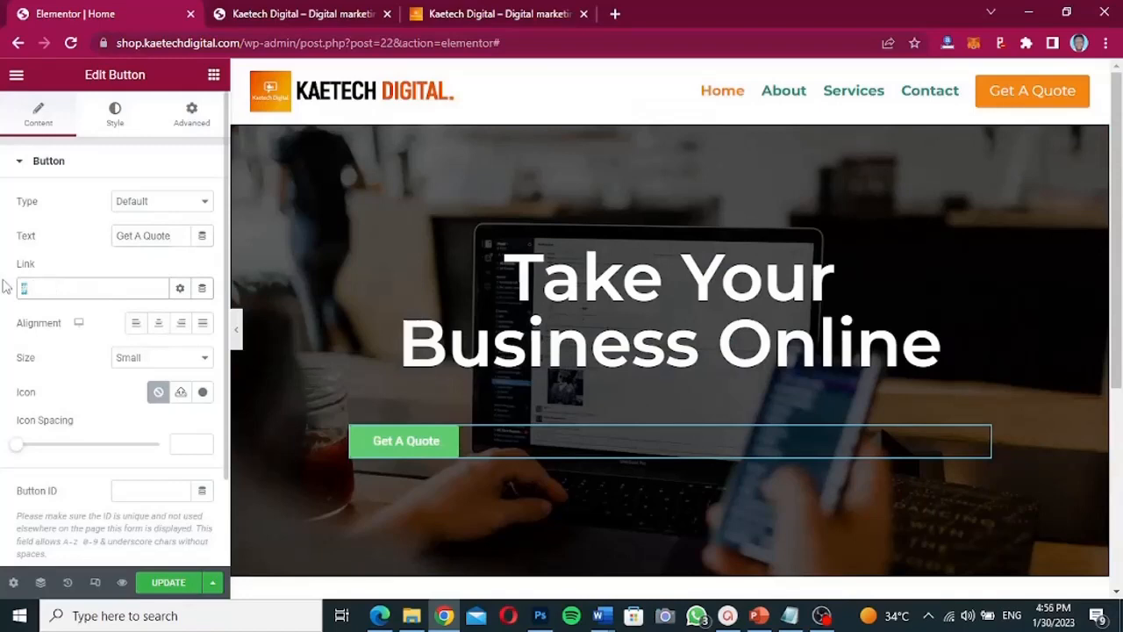
pyautogui.write('con')
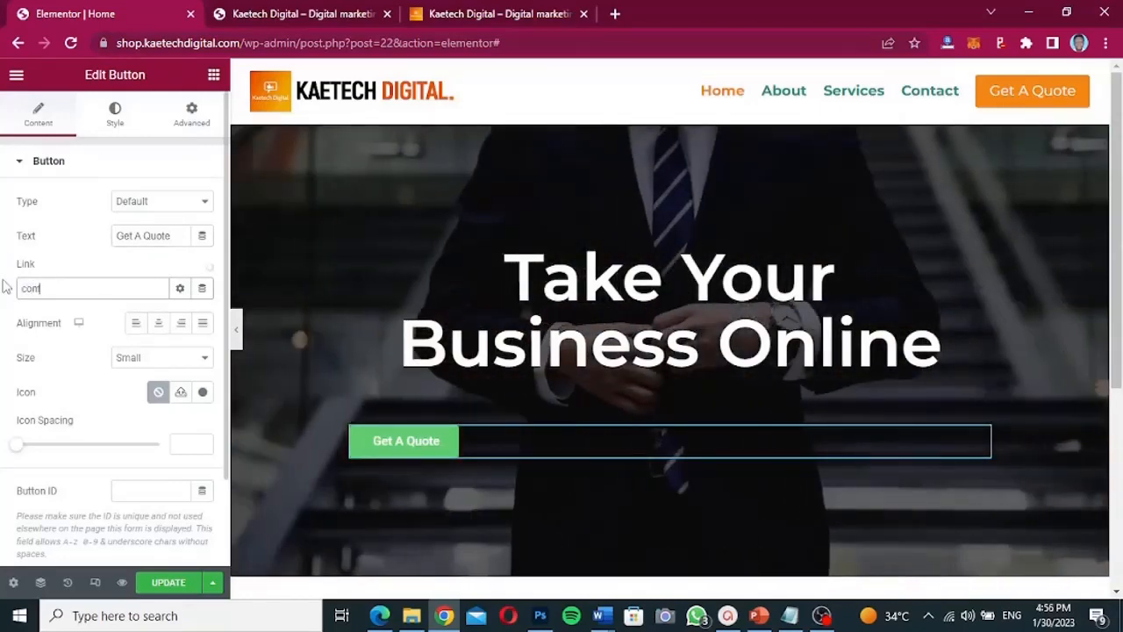
pyautogui.write('tact')
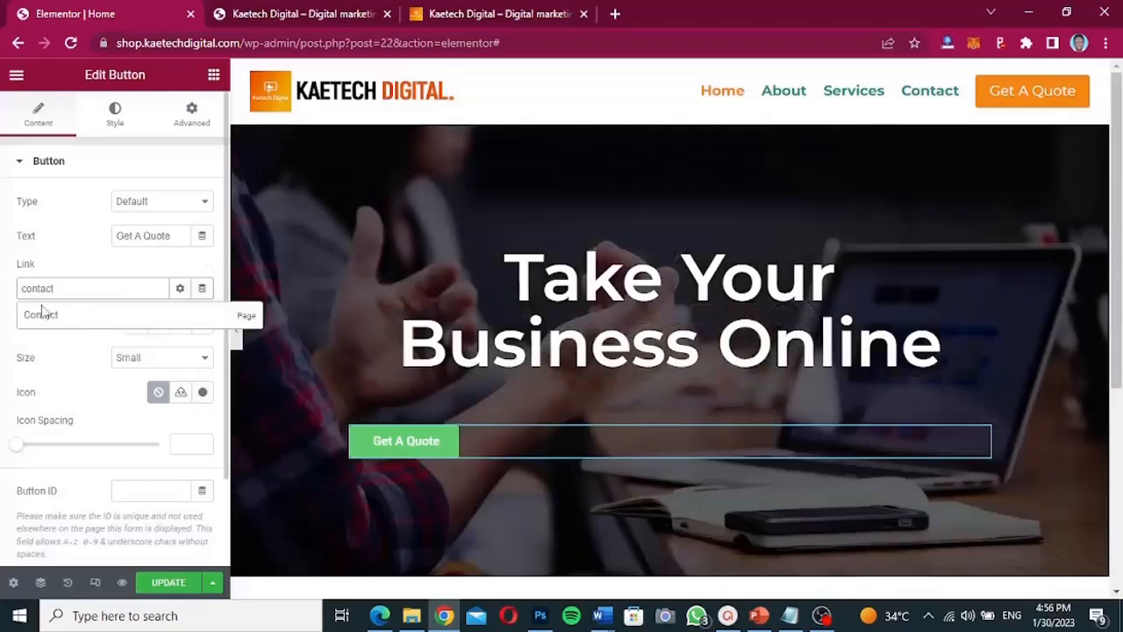
pyautogui.click(43, 318)
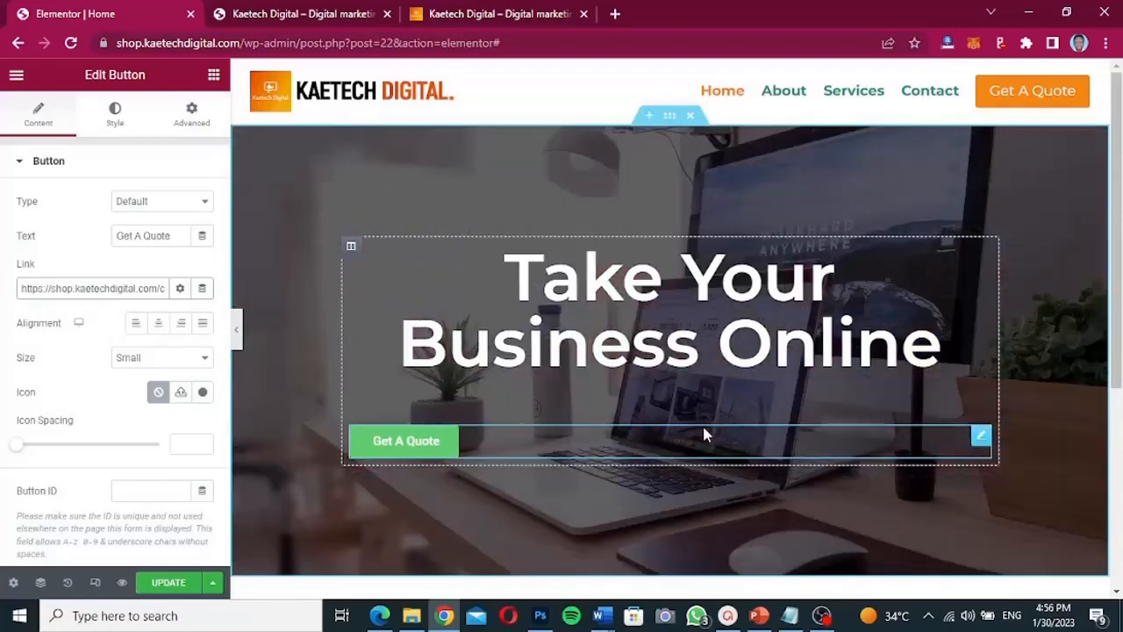
pyautogui.click(158, 324)
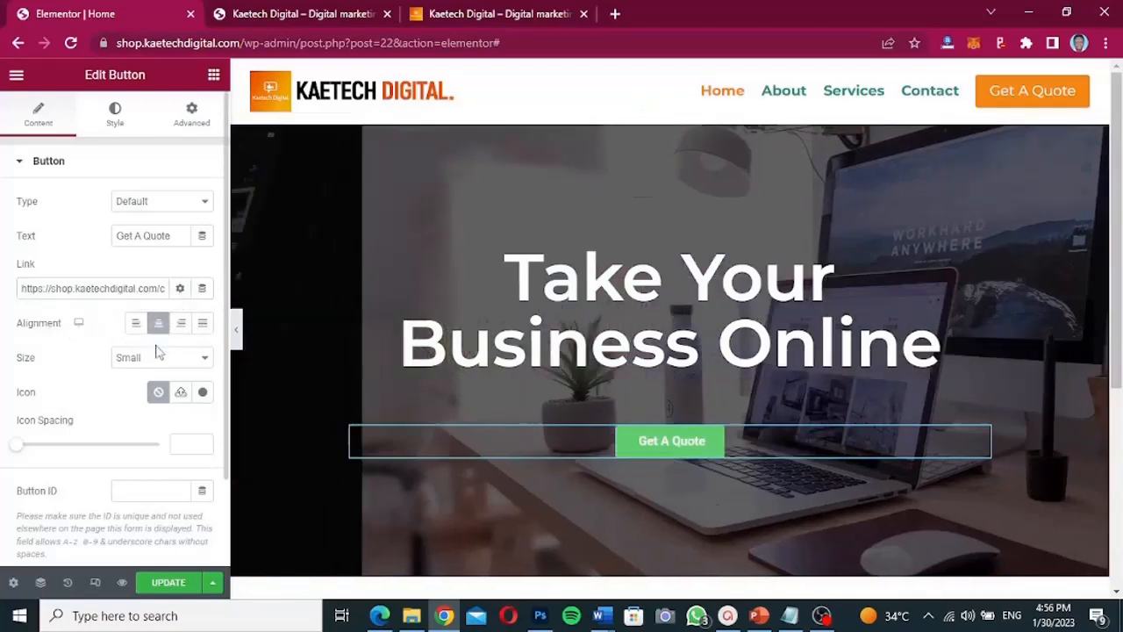
pyautogui.doubleClick(156, 353)
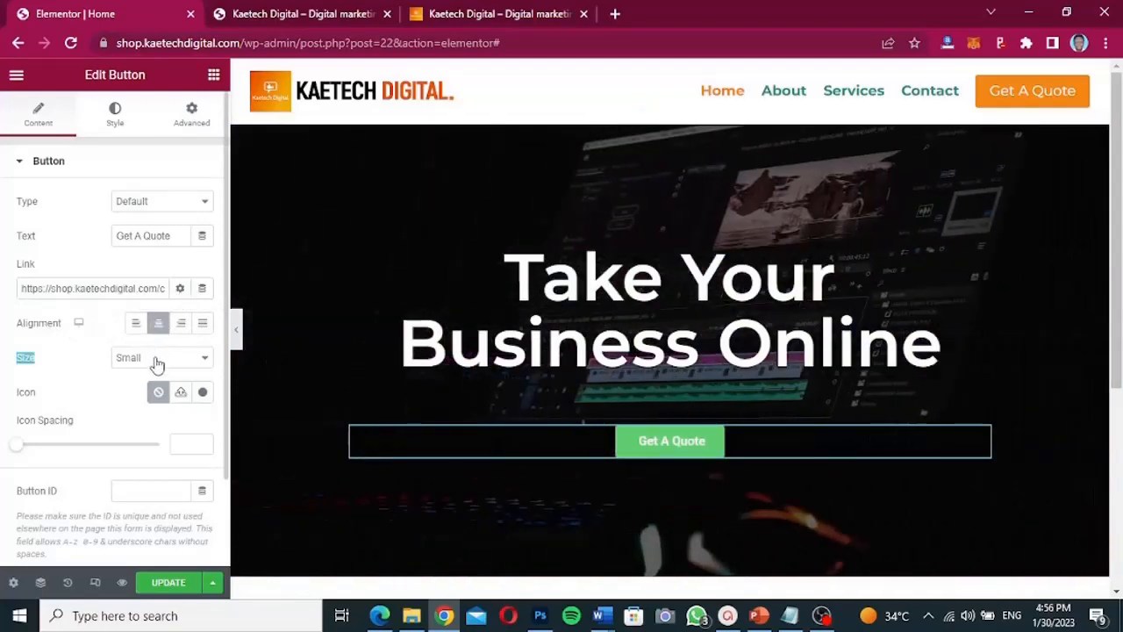
pyautogui.click(156, 357)
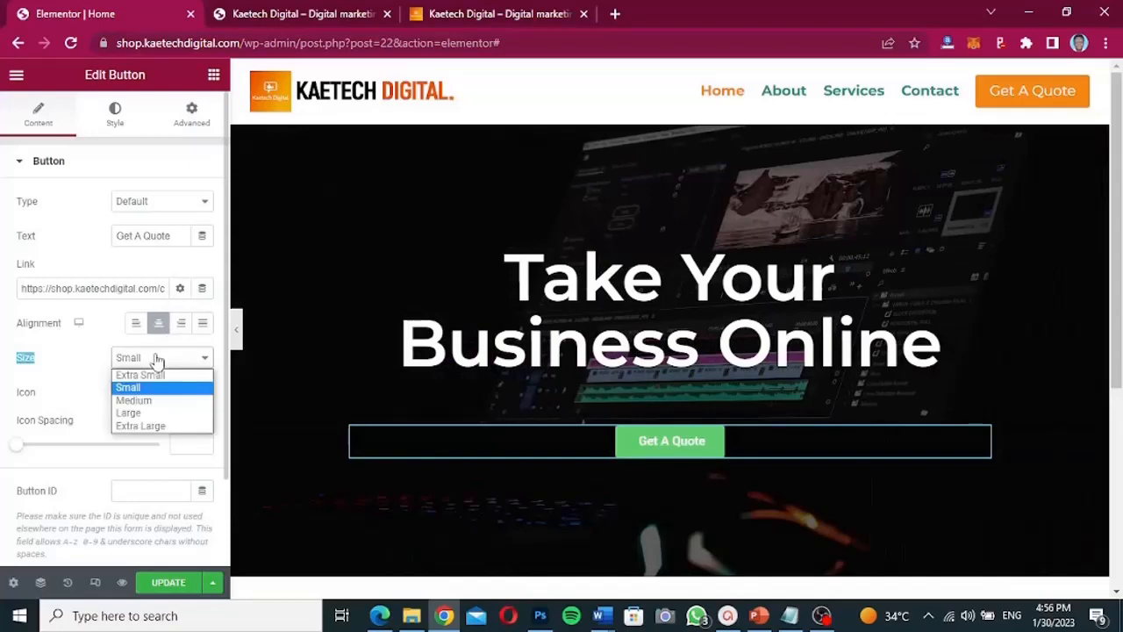
pyautogui.click(142, 398)
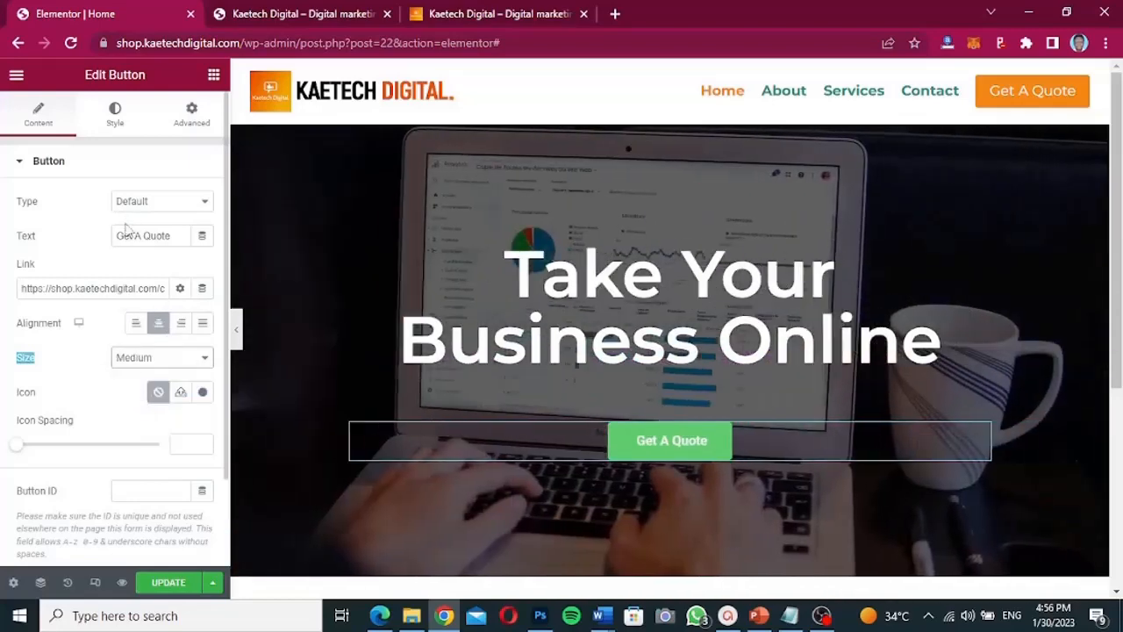
# Give the button an orange F78914 background.
pyautogui.click(114, 115)
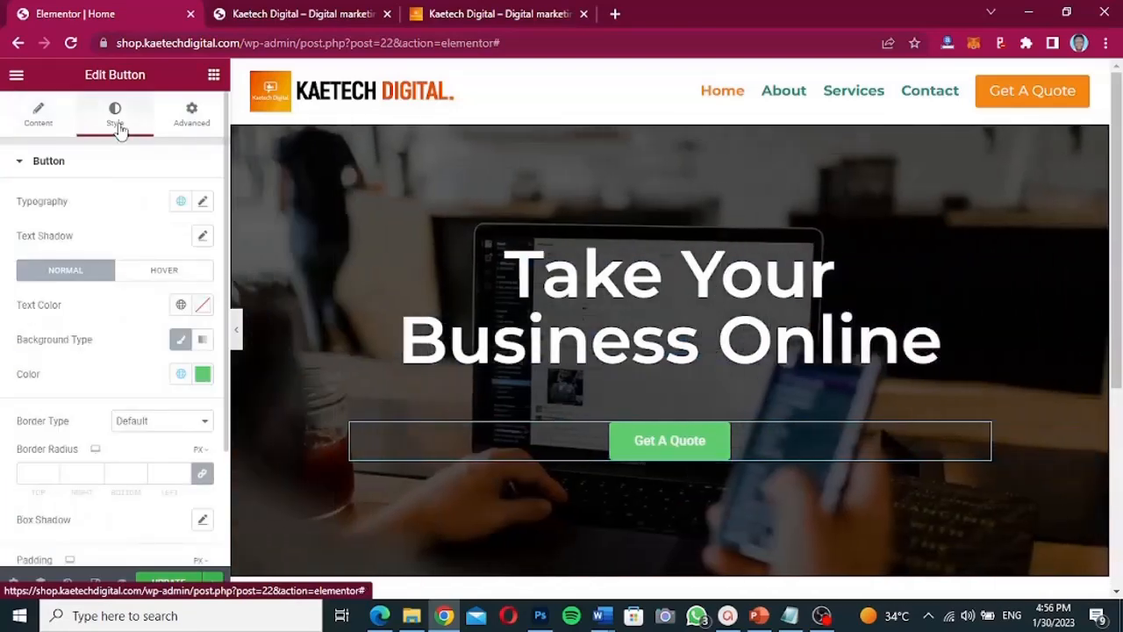
pyautogui.click(204, 374)
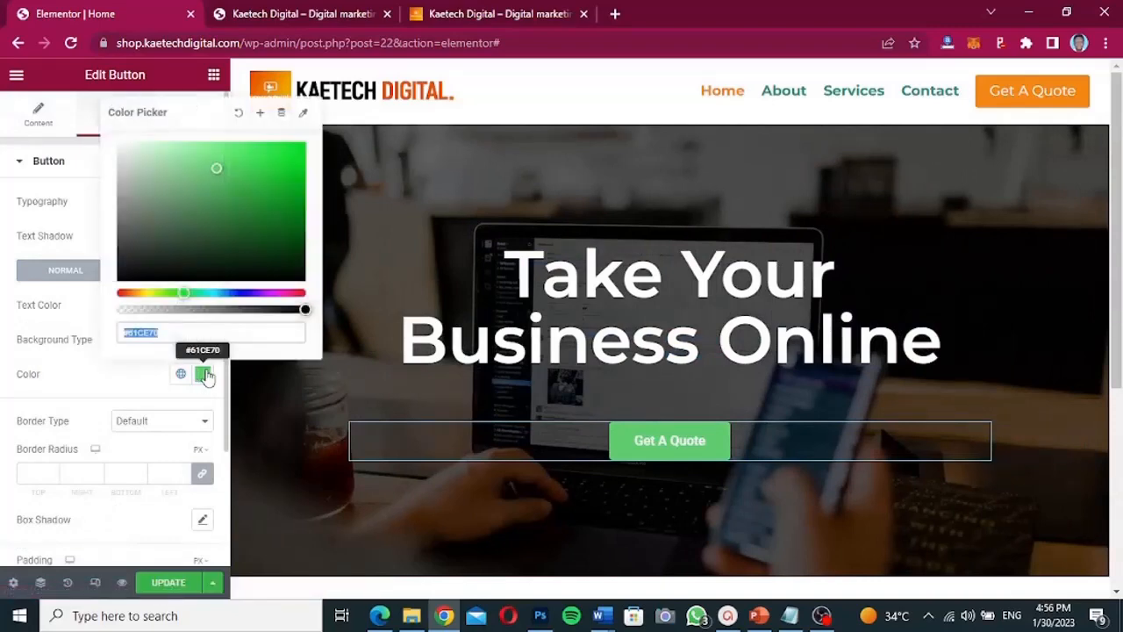
pyautogui.click(790, 615)
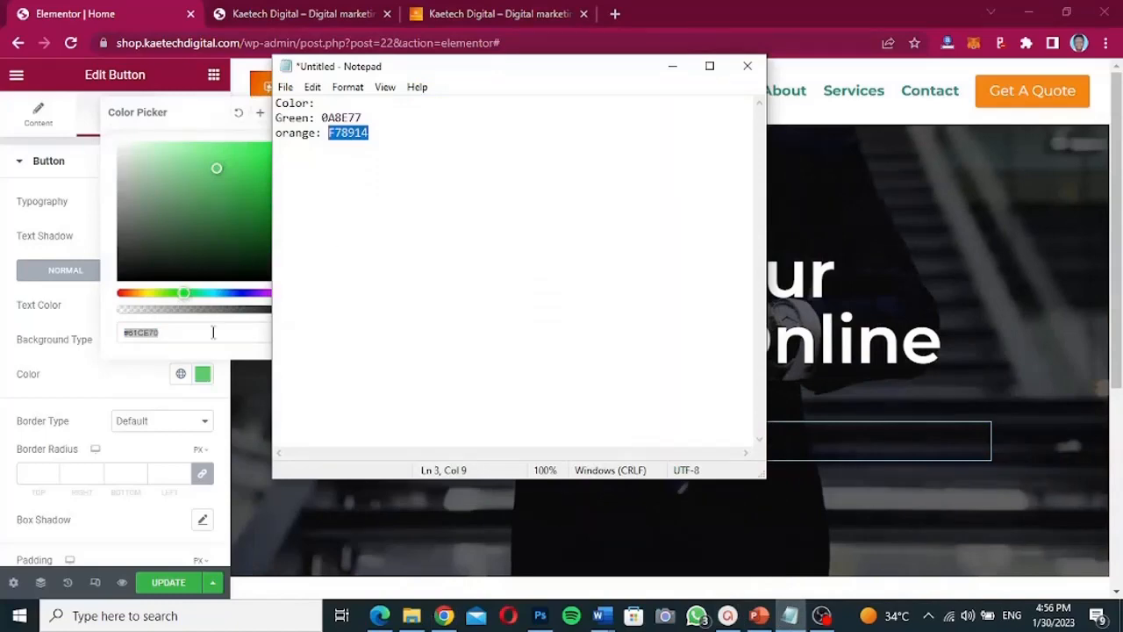
pyautogui.click(183, 333)
pyautogui.moveTo(183, 333); pyautogui.dragTo(110, 337)
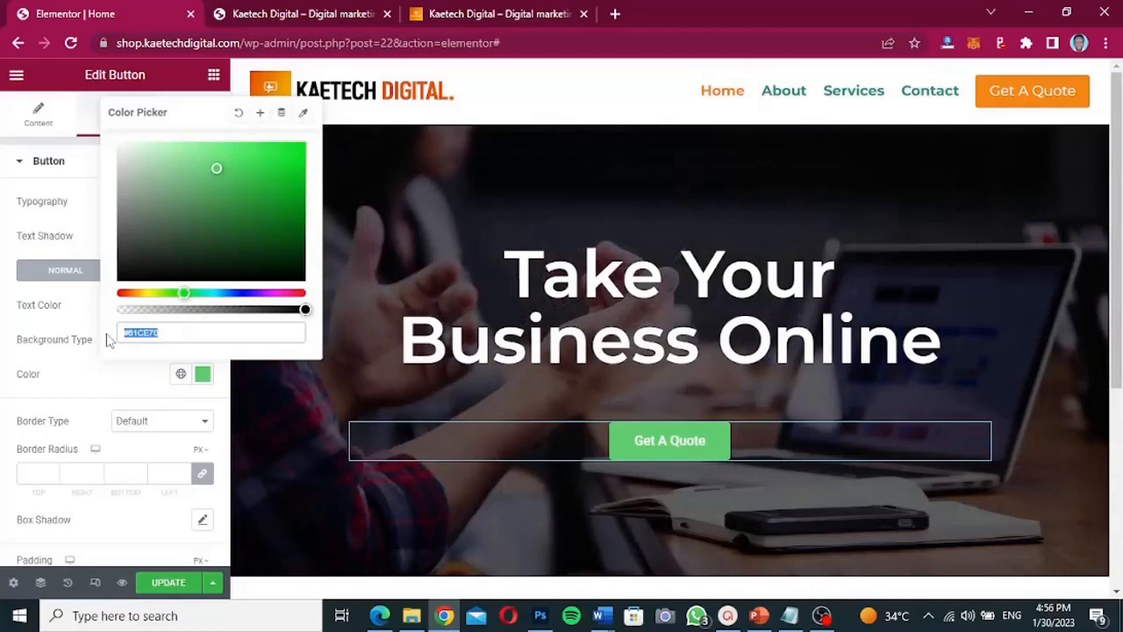
pyautogui.write('F78914')
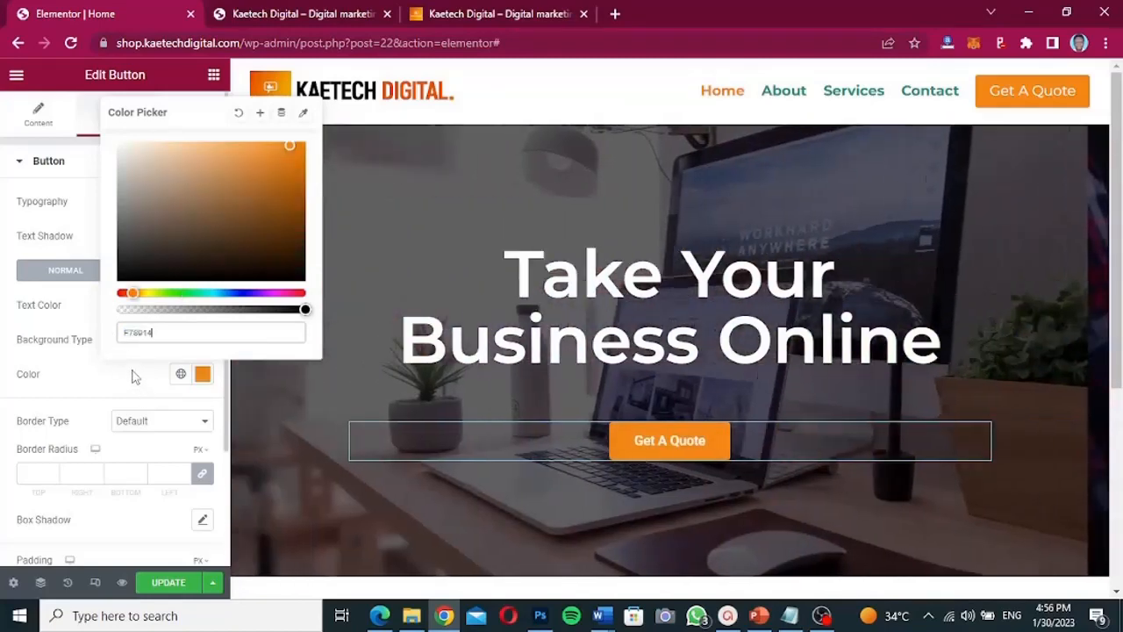
pyautogui.click(134, 375)
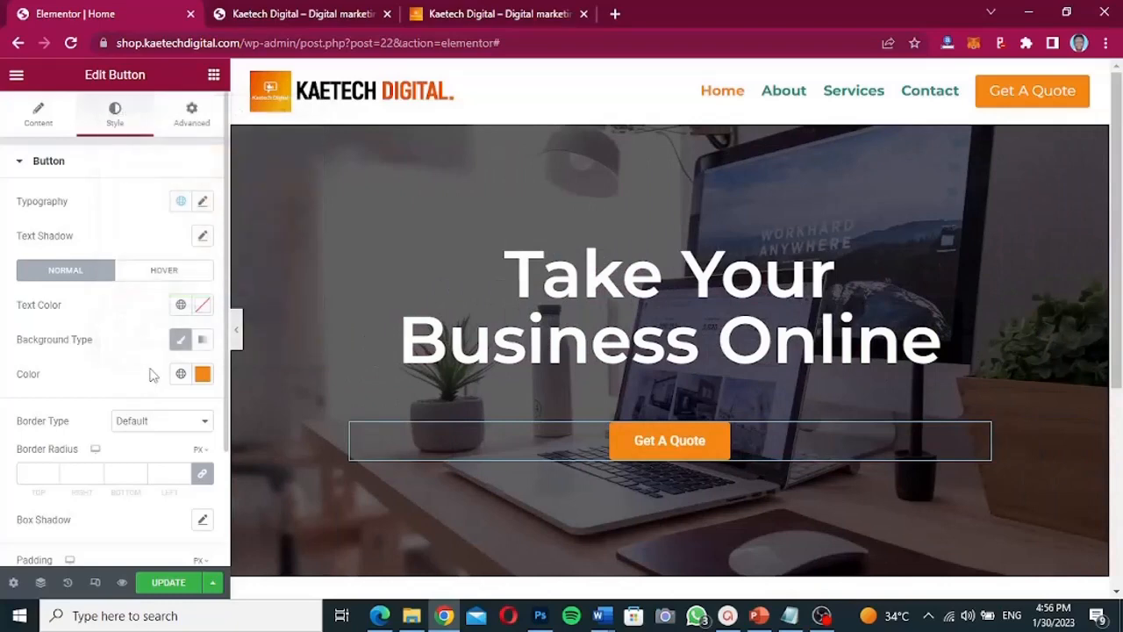
# Set the button's hover background to teal 0A8E77 and update the page.
pyautogui.click(148, 275)
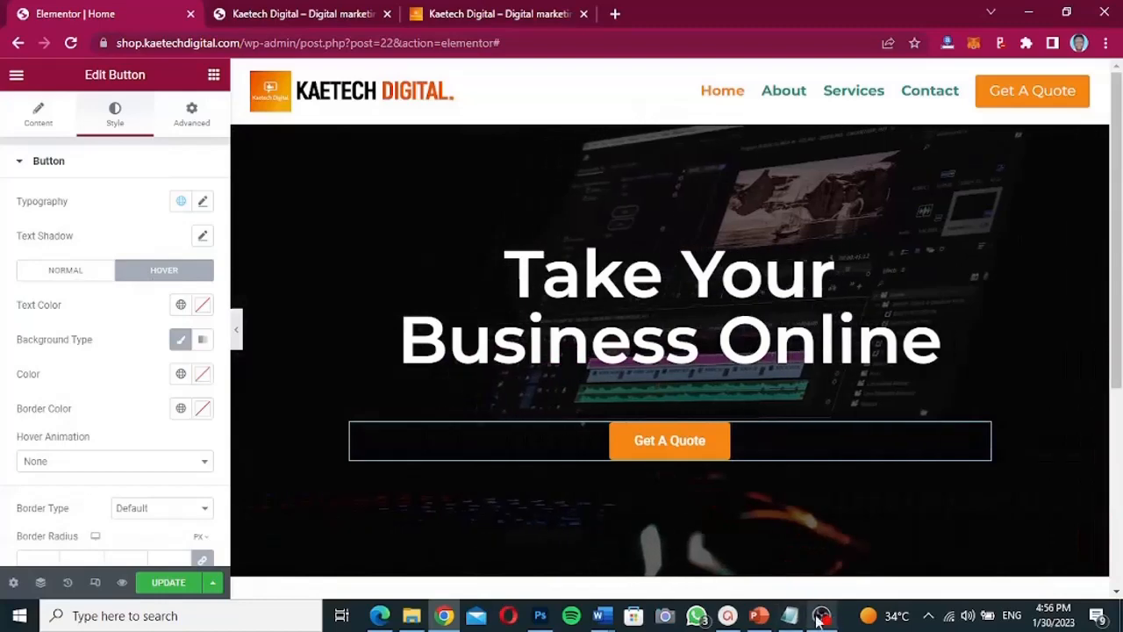
pyautogui.click(790, 616)
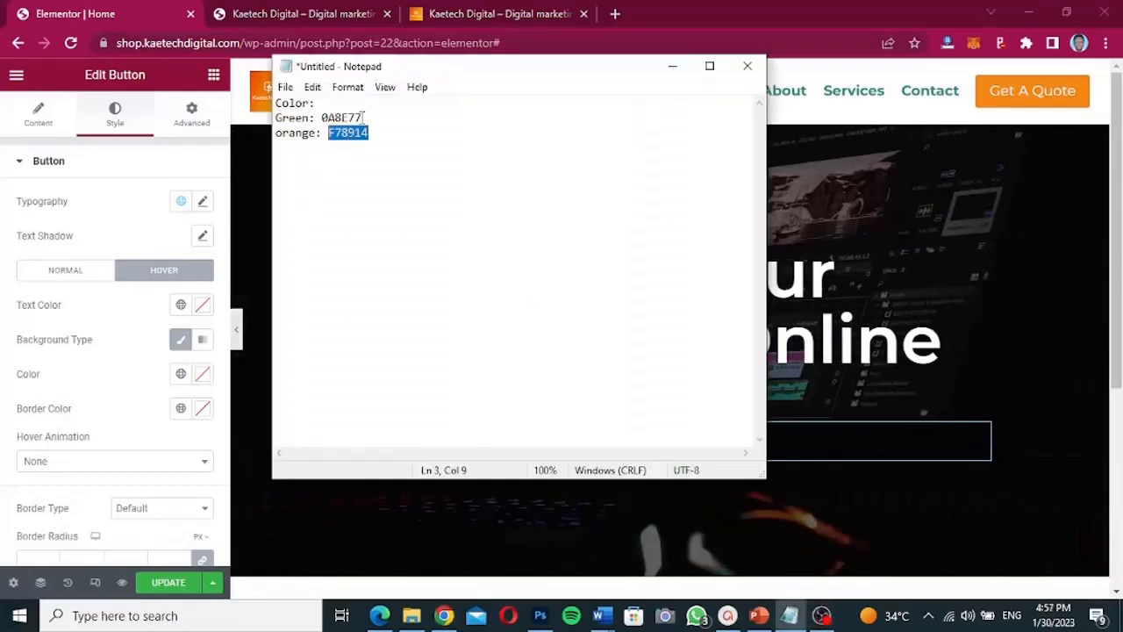
pyautogui.moveTo(362, 119); pyautogui.dragTo(320, 106)
pyautogui.hotkey('ctrl', 'c')
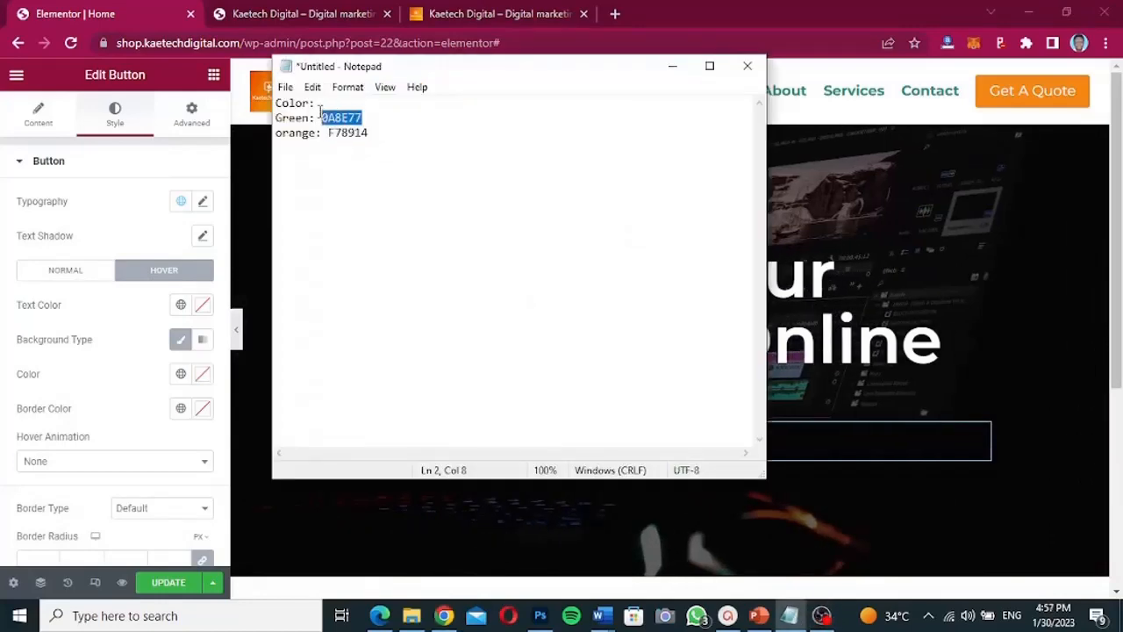
pyautogui.click(204, 377)
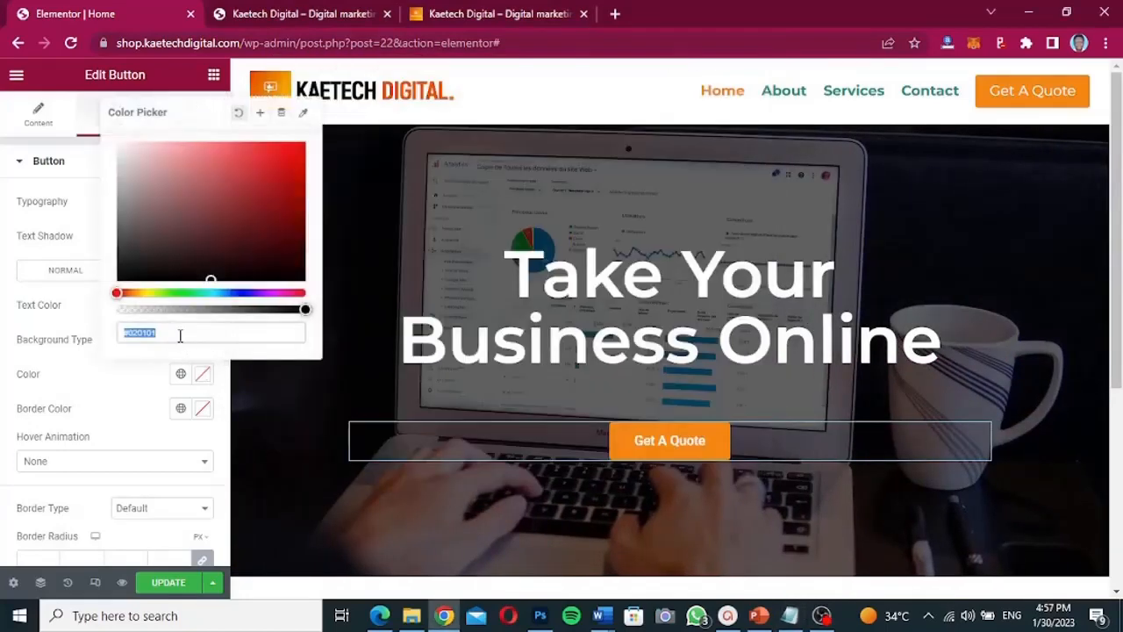
pyautogui.hotkey('ctrl', 'v')
pyautogui.click(132, 388)
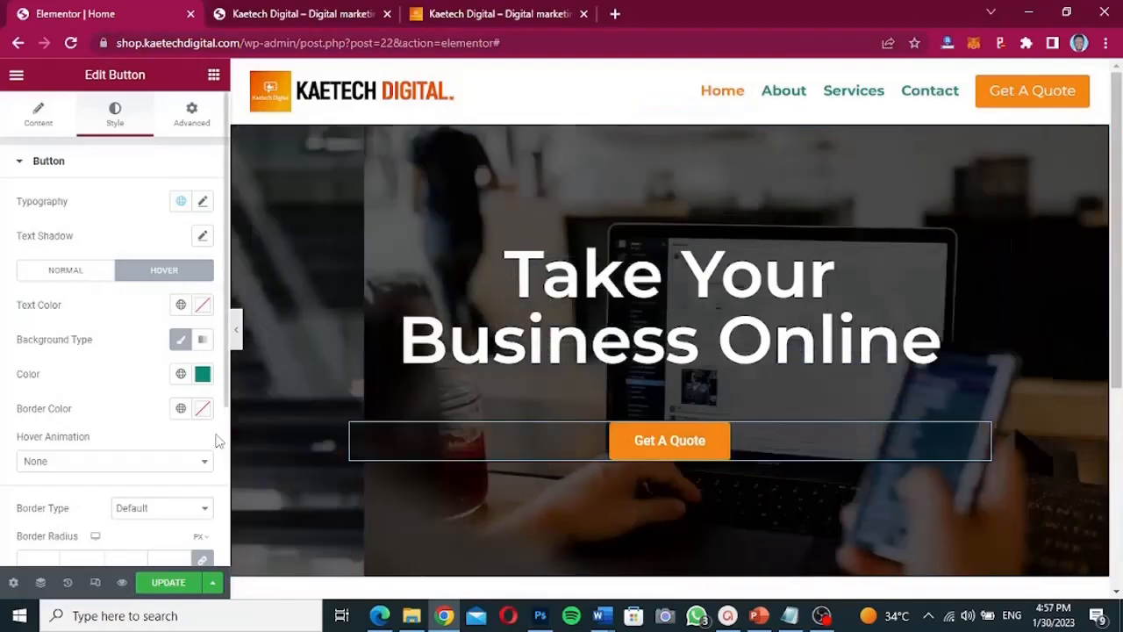
pyautogui.click(173, 588)
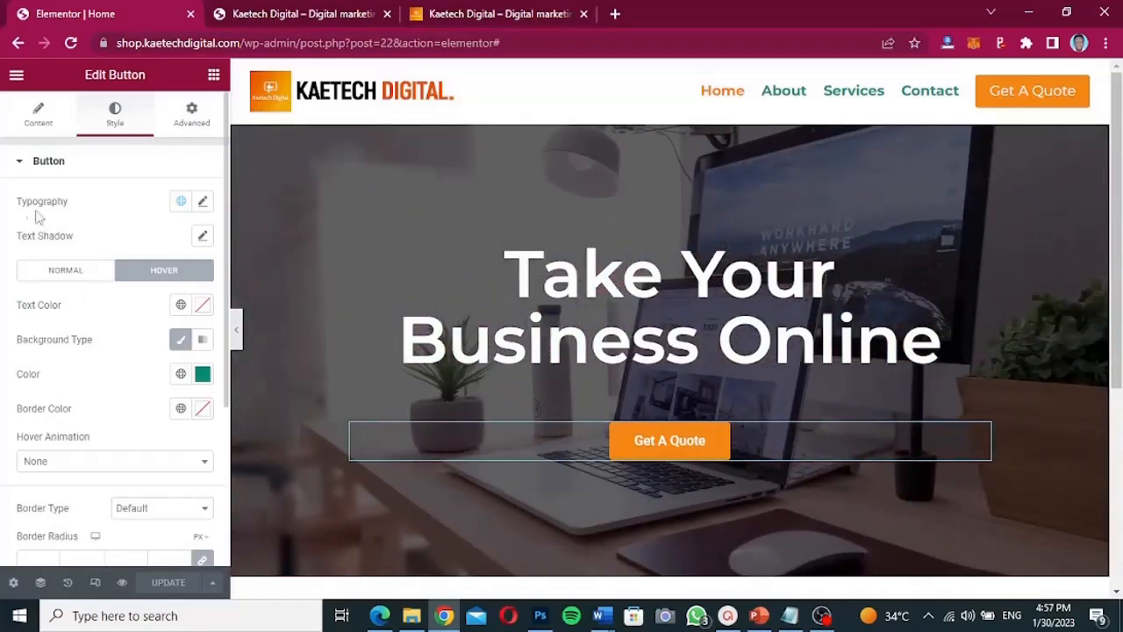
pyautogui.click(198, 201)
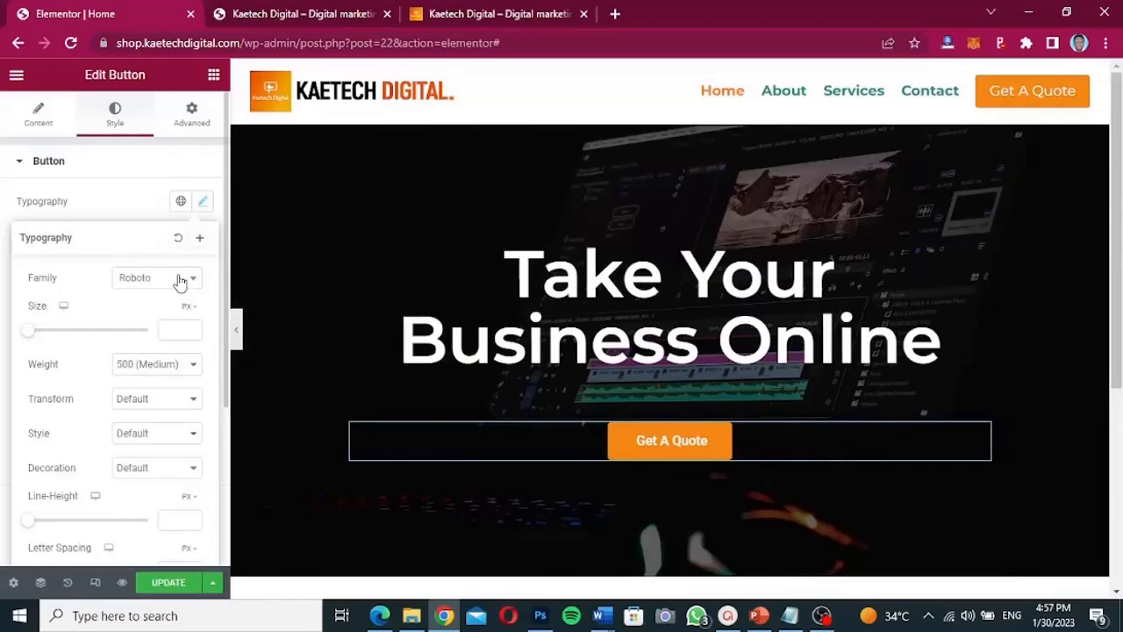
# Set the Get A Quote button font to Montserrat, size 18, keeping weight 500.
pyautogui.click(179, 281)
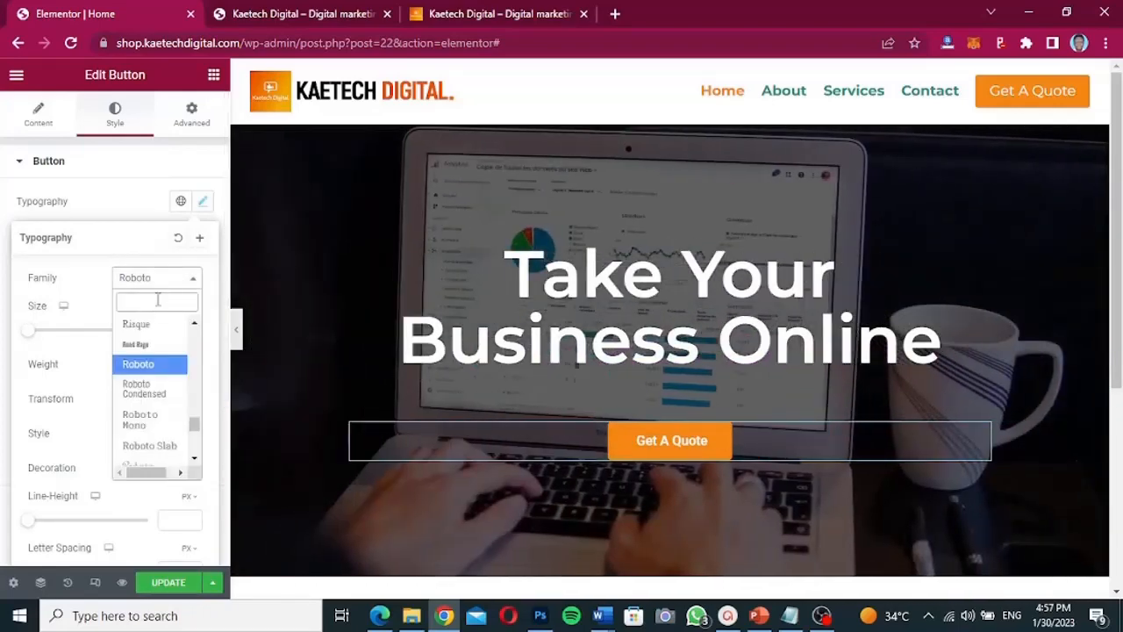
pyautogui.write('monts')
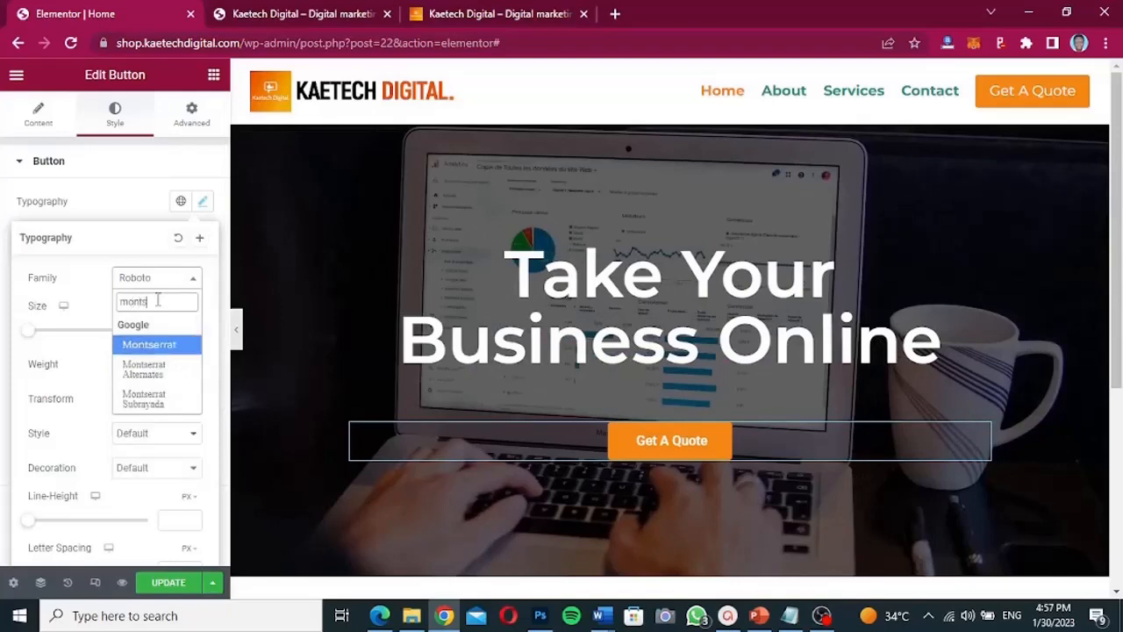
pyautogui.click(151, 345)
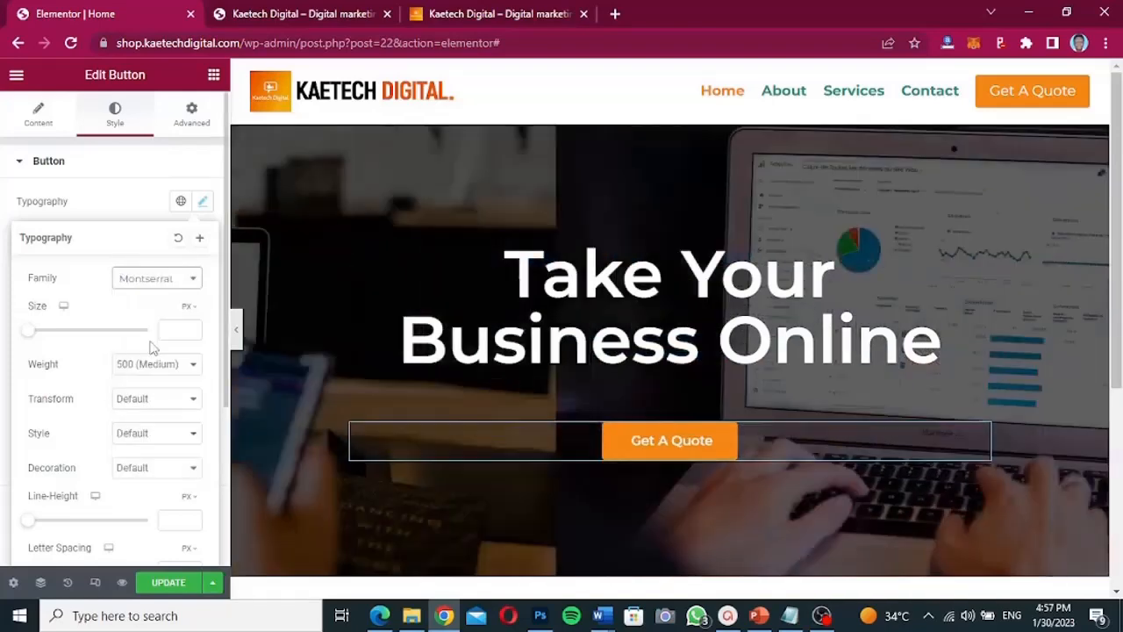
pyautogui.click(172, 330)
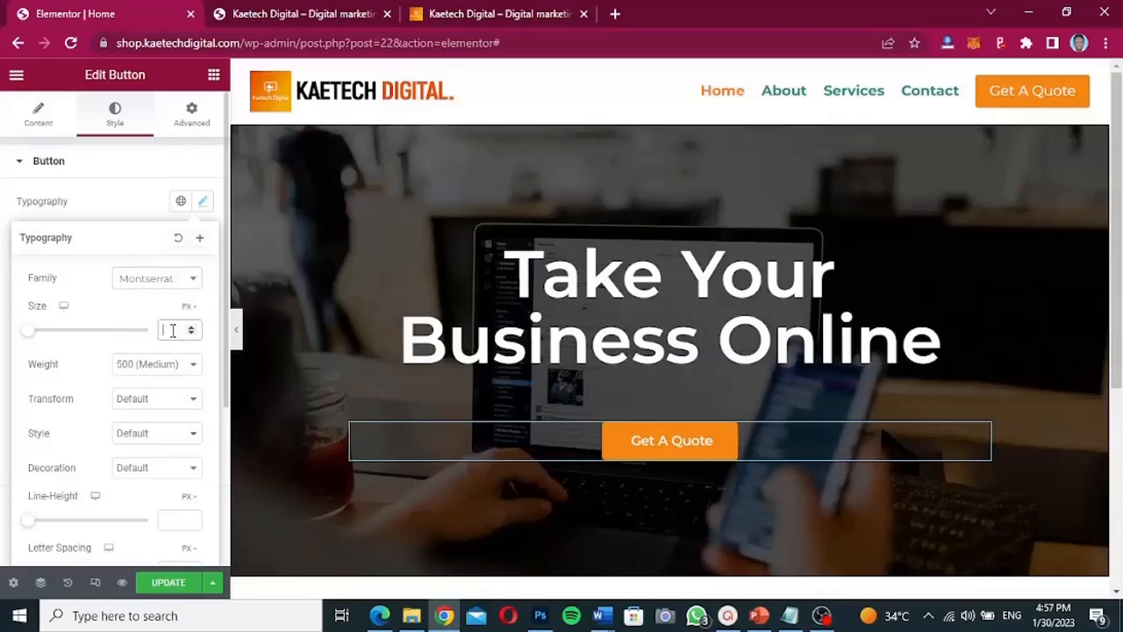
pyautogui.write('18')
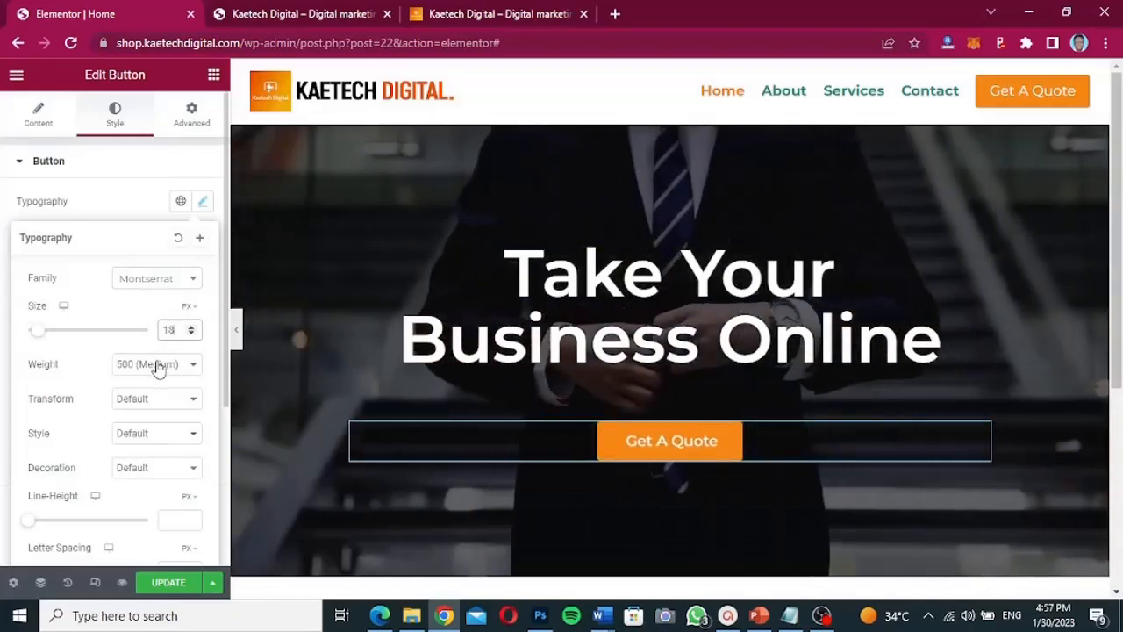
pyautogui.click(158, 365)
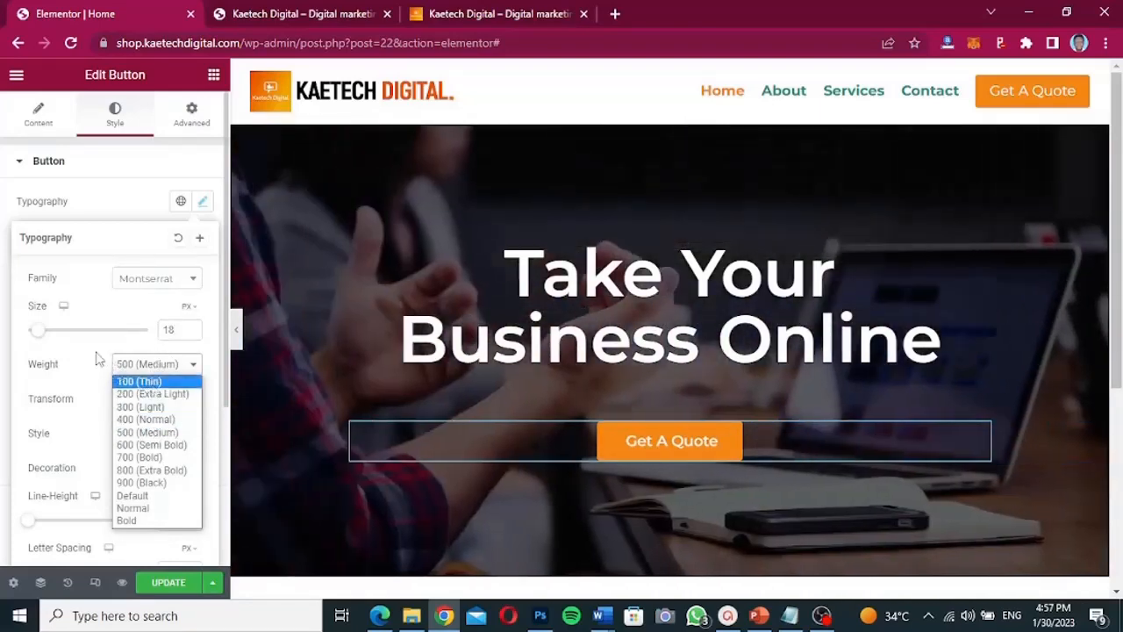
pyautogui.click(99, 358)
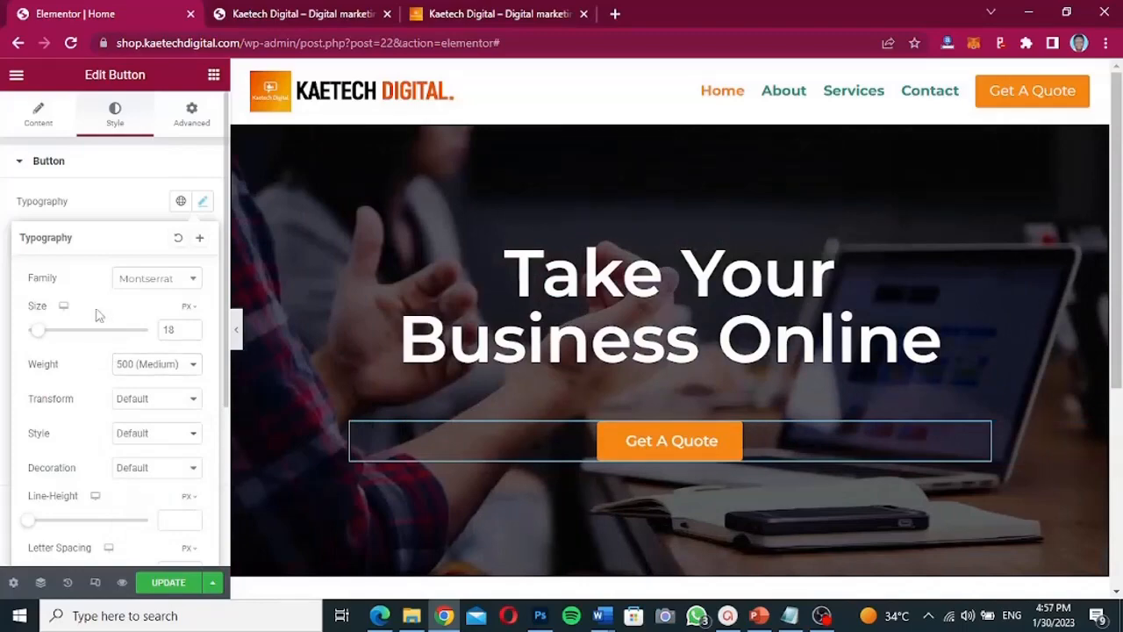
pyautogui.click(113, 216)
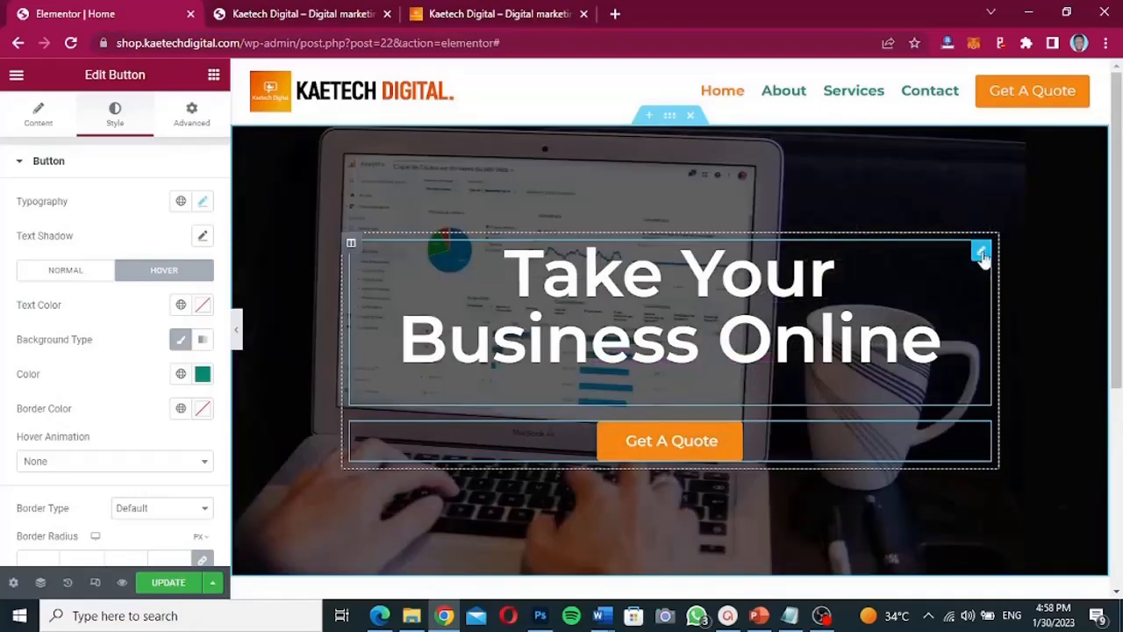
# Give the Take Your Business Online heading a -30 bottom margin, then hide the panel for a full-width preview.
pyautogui.click(983, 257)
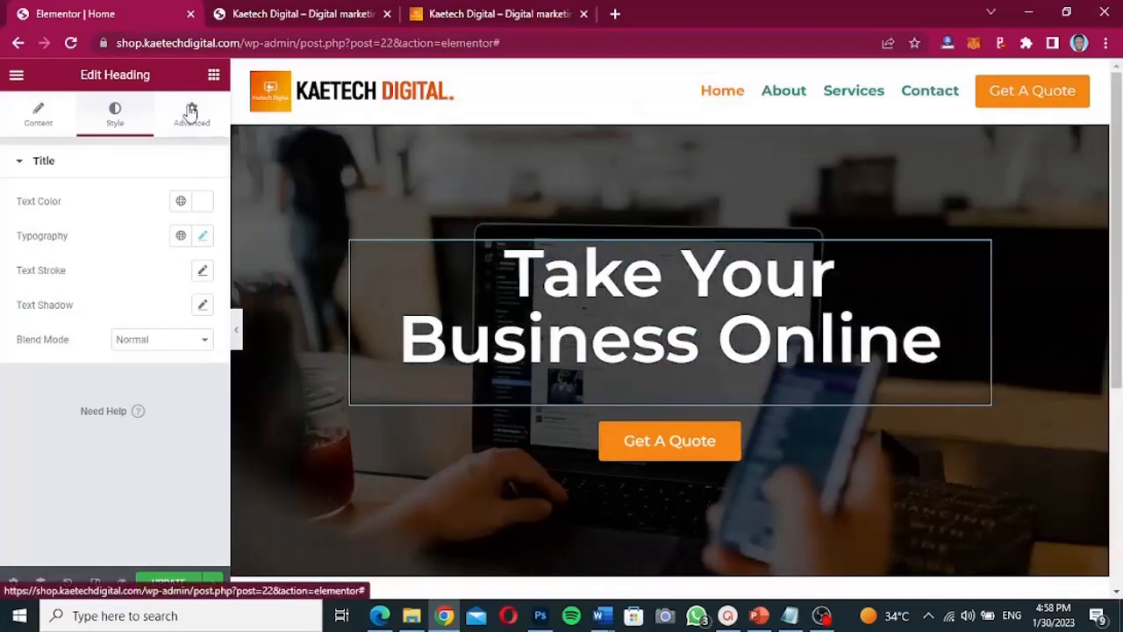
pyautogui.click(191, 112)
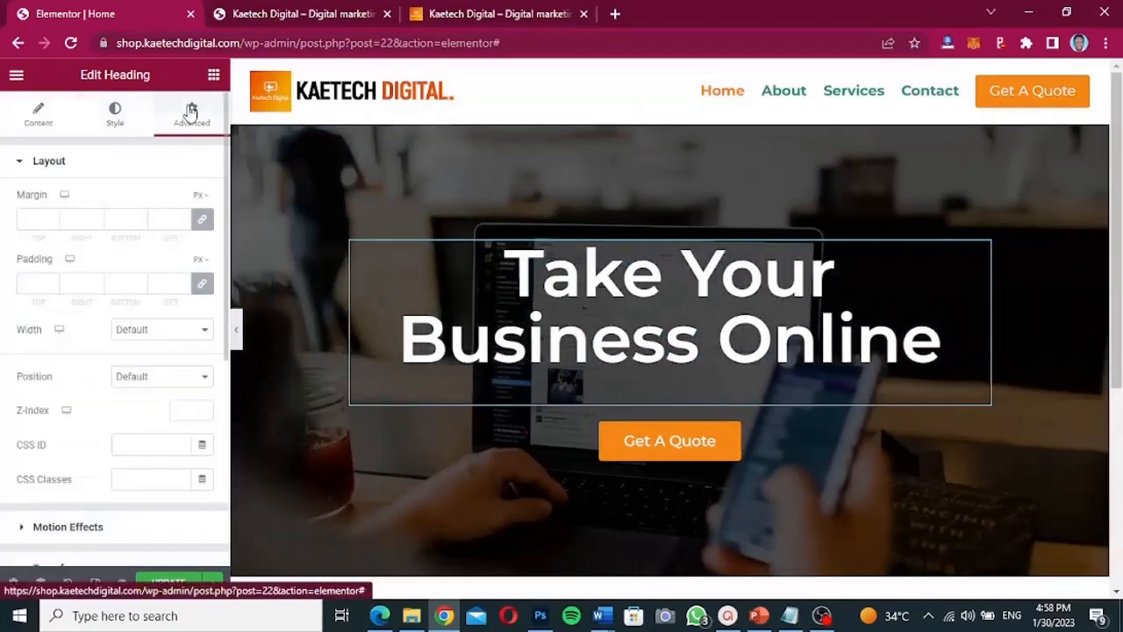
pyautogui.click(202, 219)
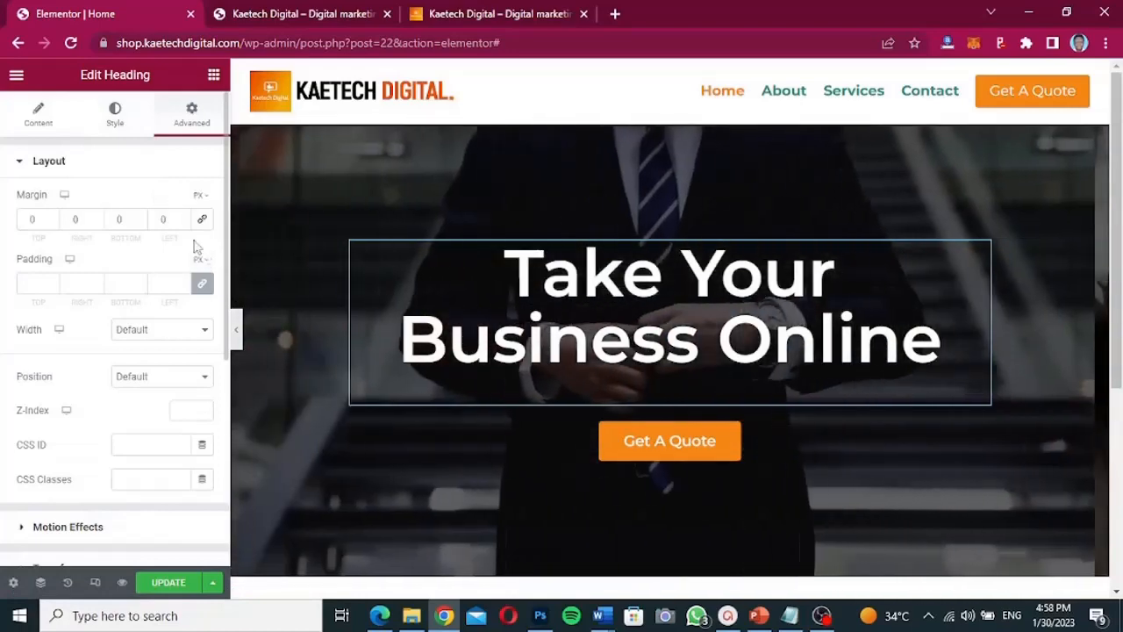
pyautogui.click(114, 220)
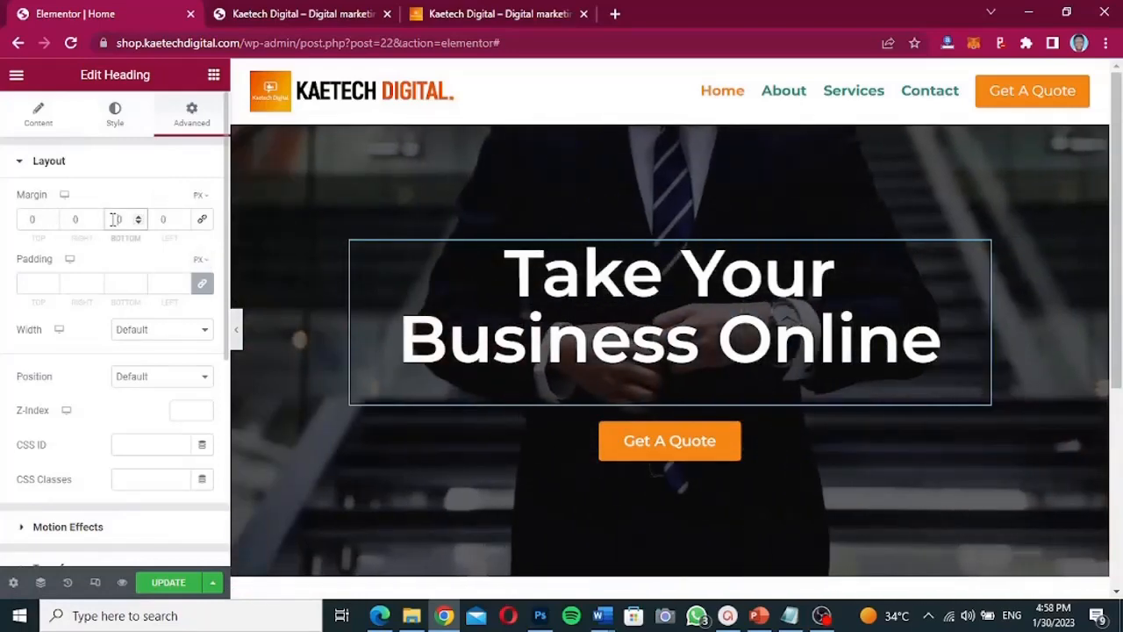
pyautogui.write('2')
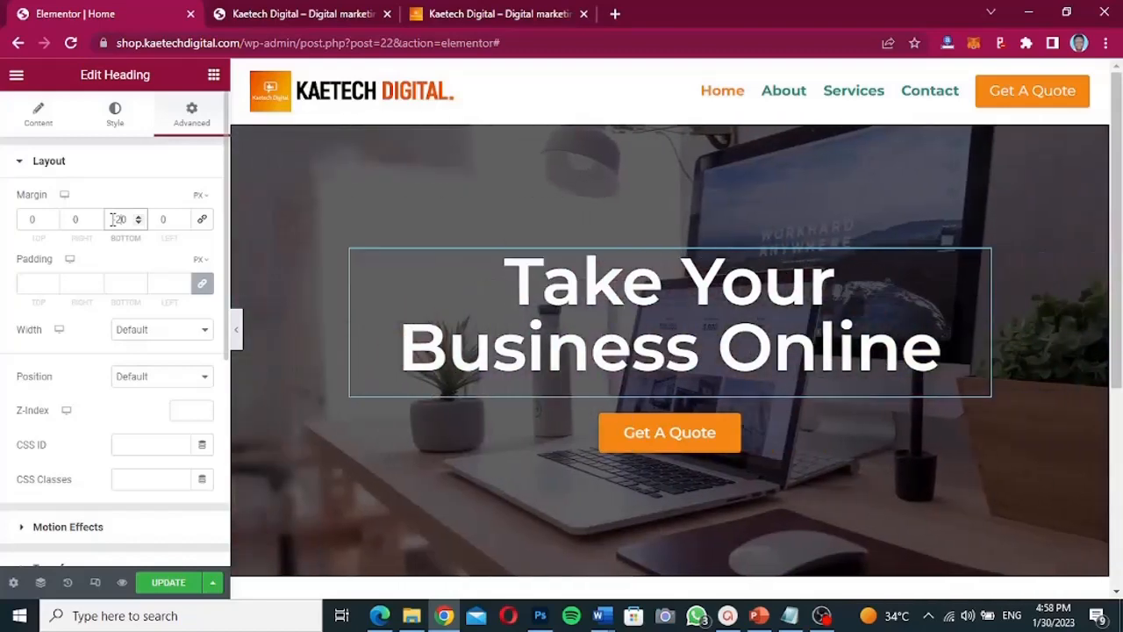
pyautogui.press('BackSpace')
pyautogui.write('3')
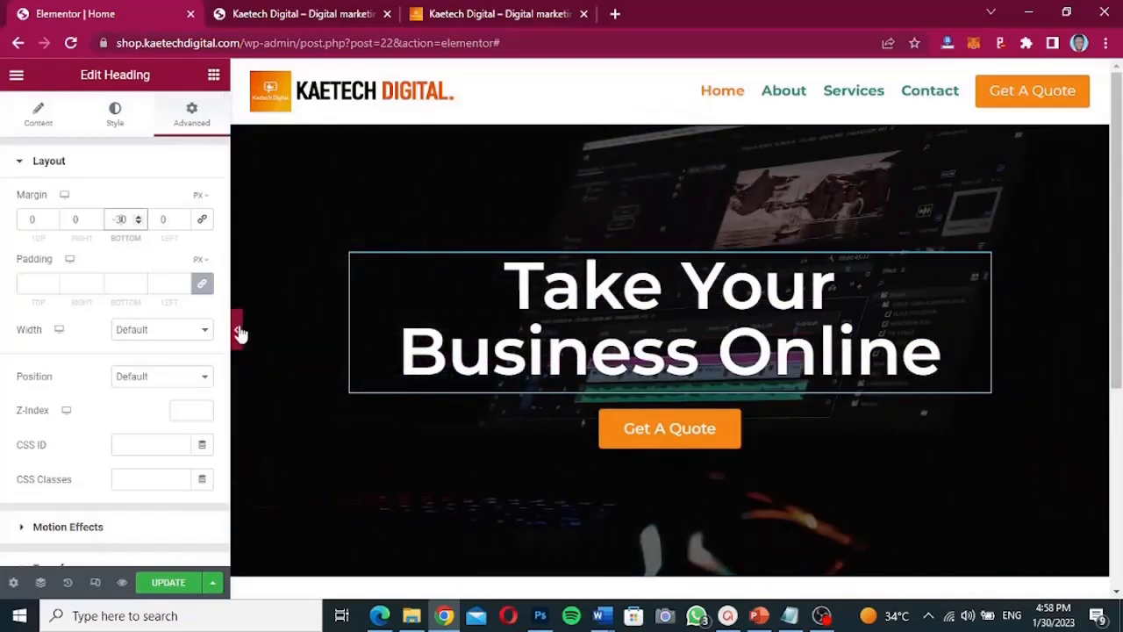
pyautogui.click(238, 332)
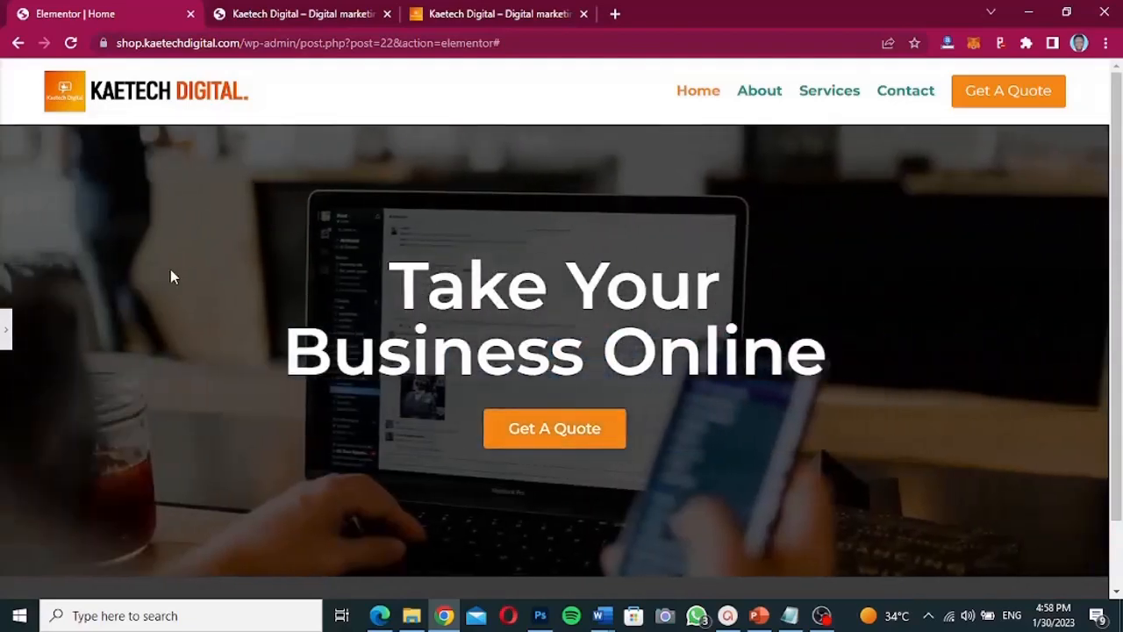
# Bring back the editing panel, save the page with Update, and scroll down to the empty section.
pyautogui.click(4, 343)
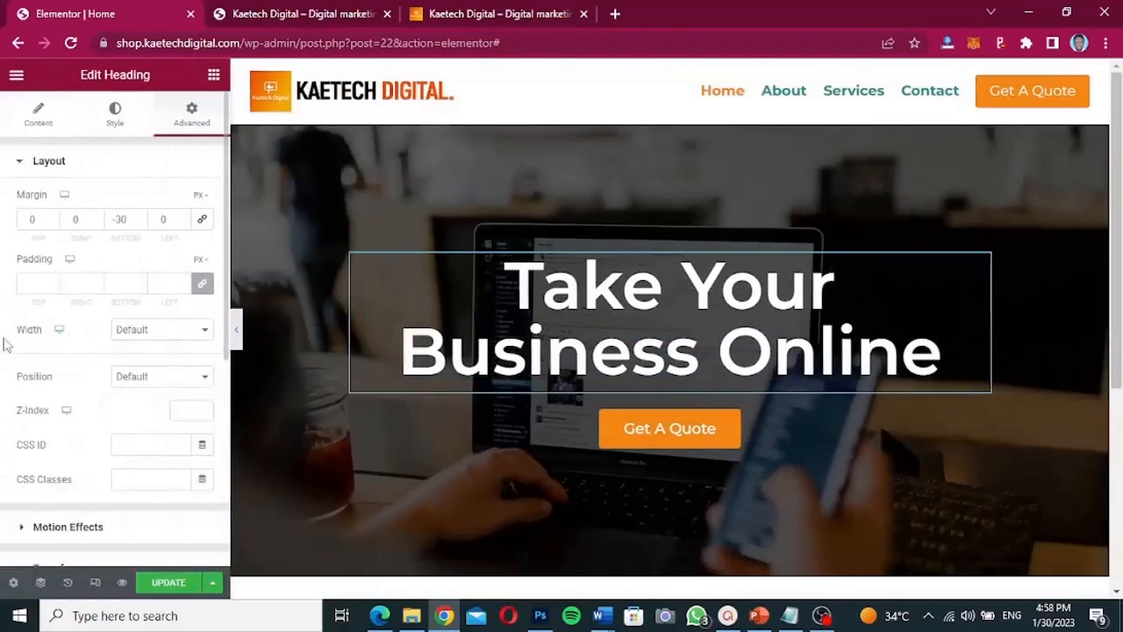
pyautogui.click(159, 583)
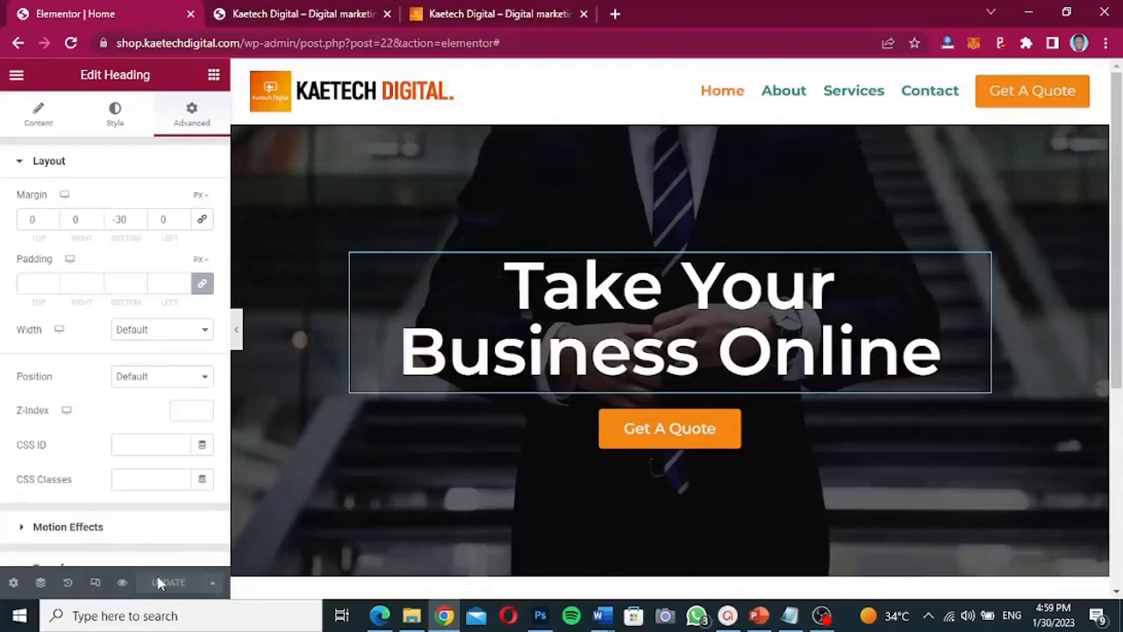
pyautogui.scroll(-4, 579, 487)
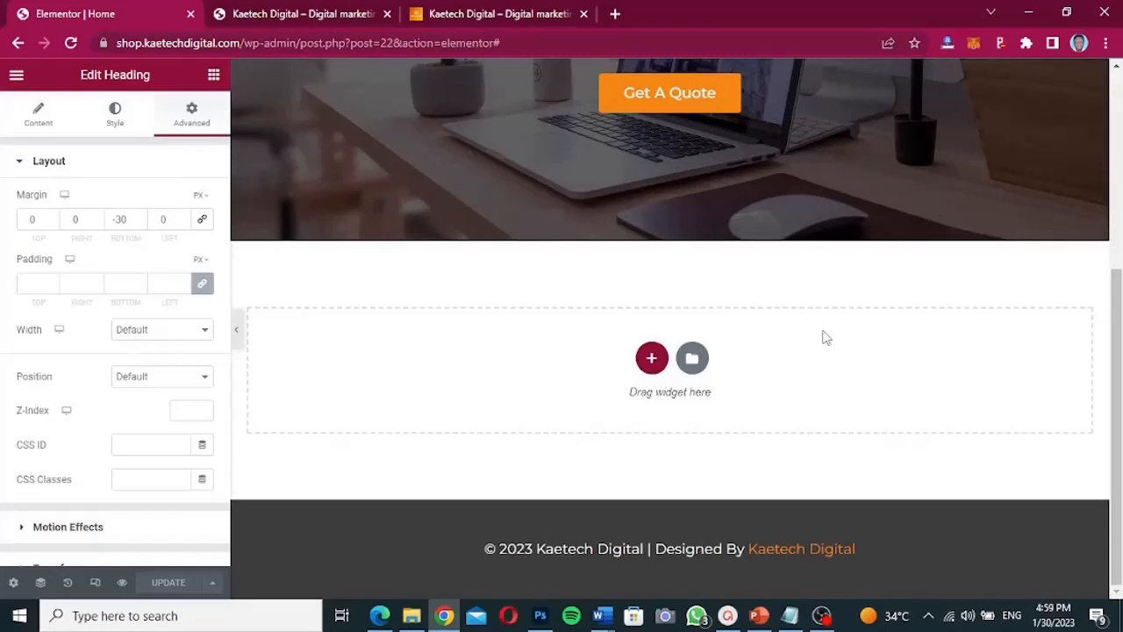
pyautogui.scroll(4, 824, 338)
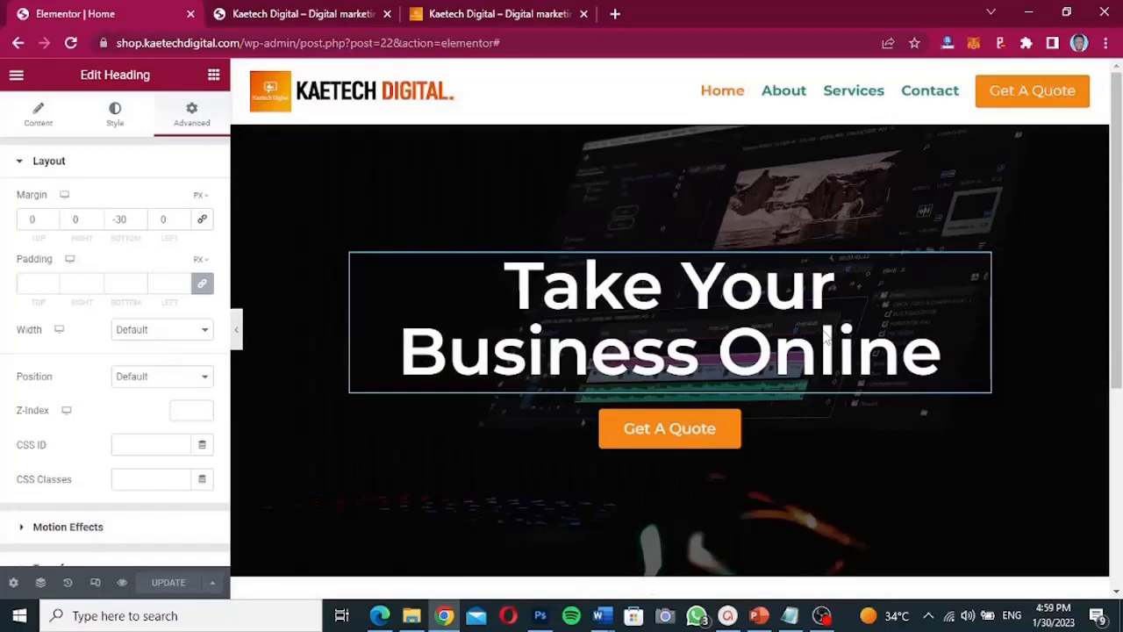
pyautogui.scroll(-4, 825, 337)
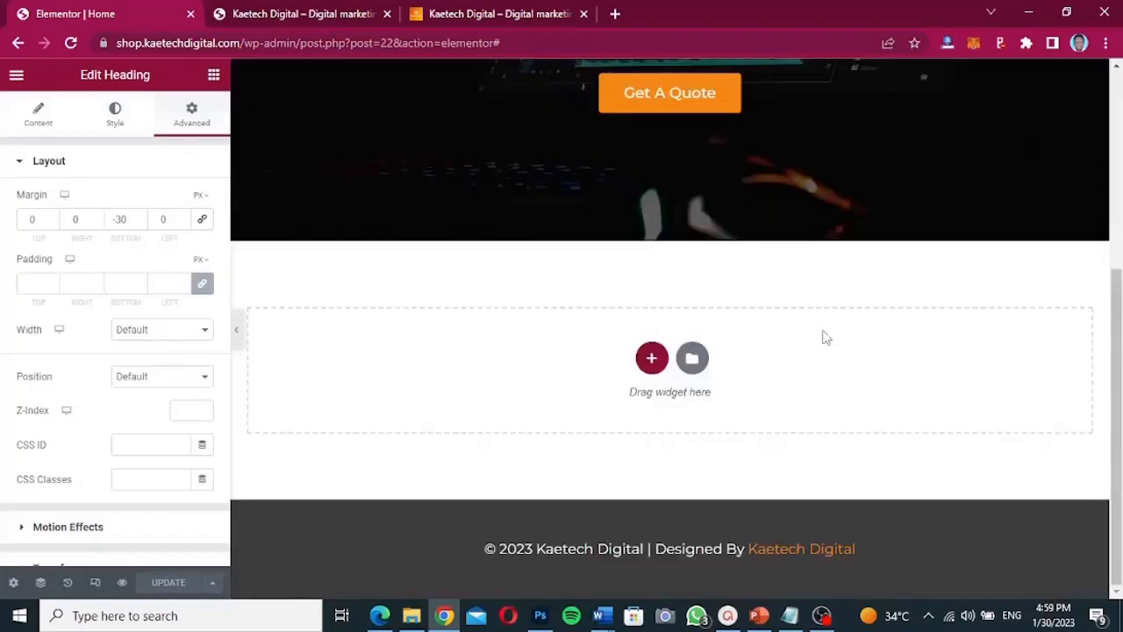
# Add a two-column section below the hero with 50 px top and bottom margins.
pyautogui.click(651, 357)
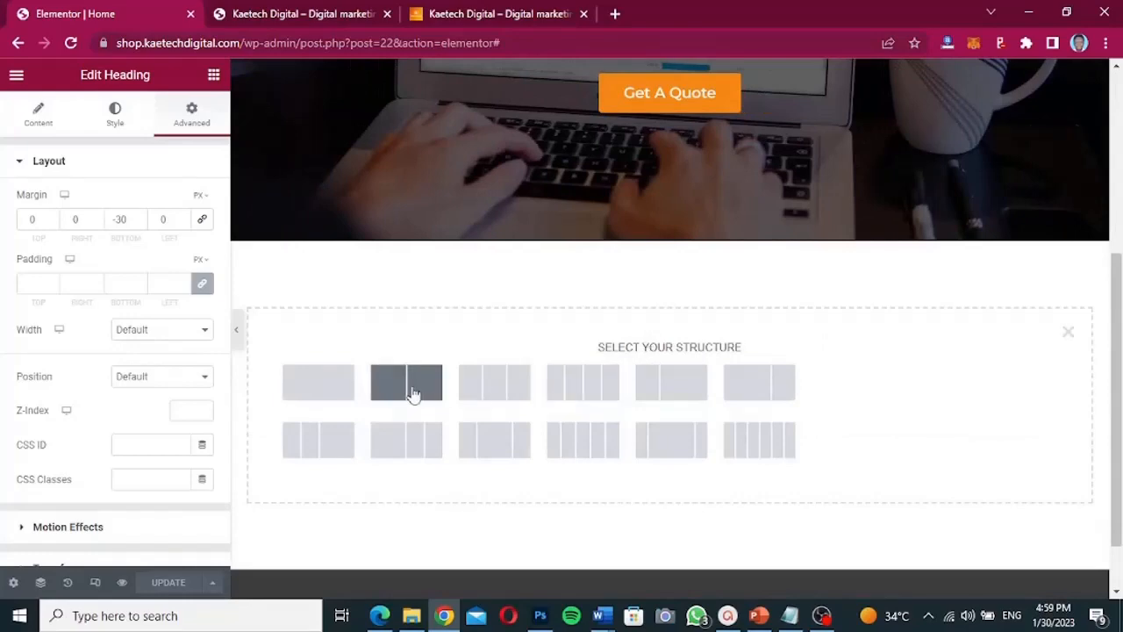
pyautogui.click(413, 392)
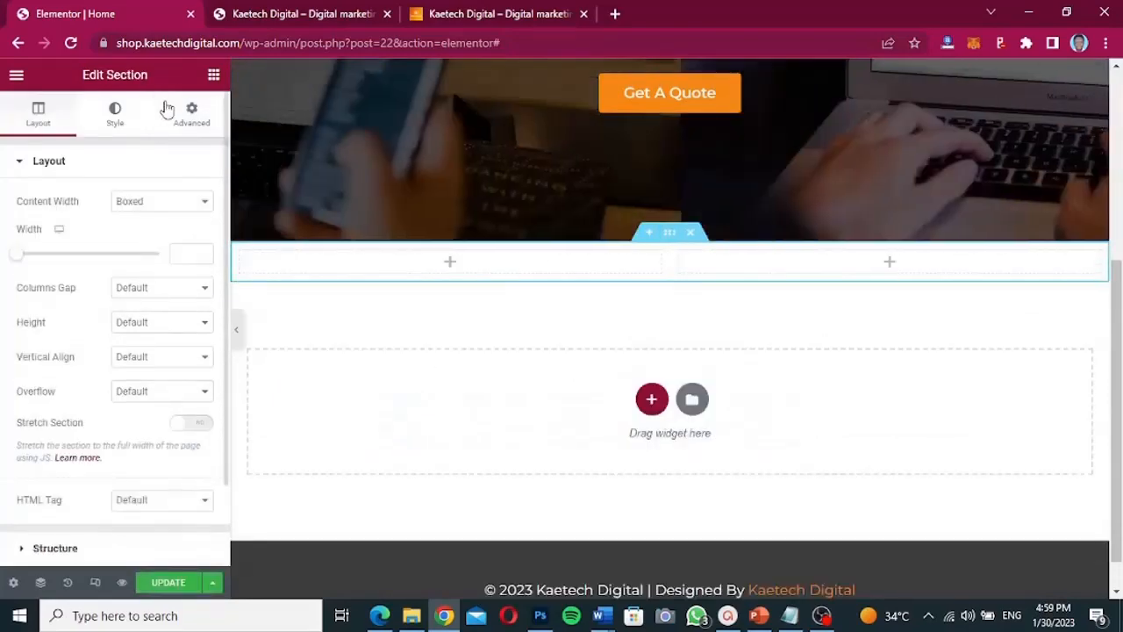
pyautogui.click(186, 114)
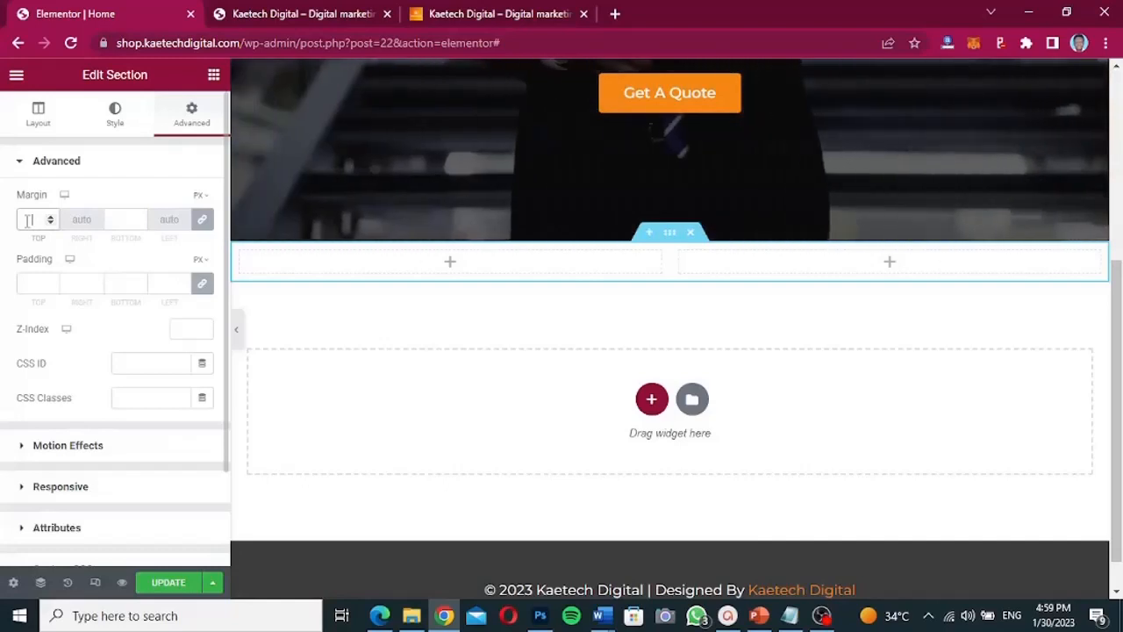
pyautogui.click(26, 221)
pyautogui.write('80')
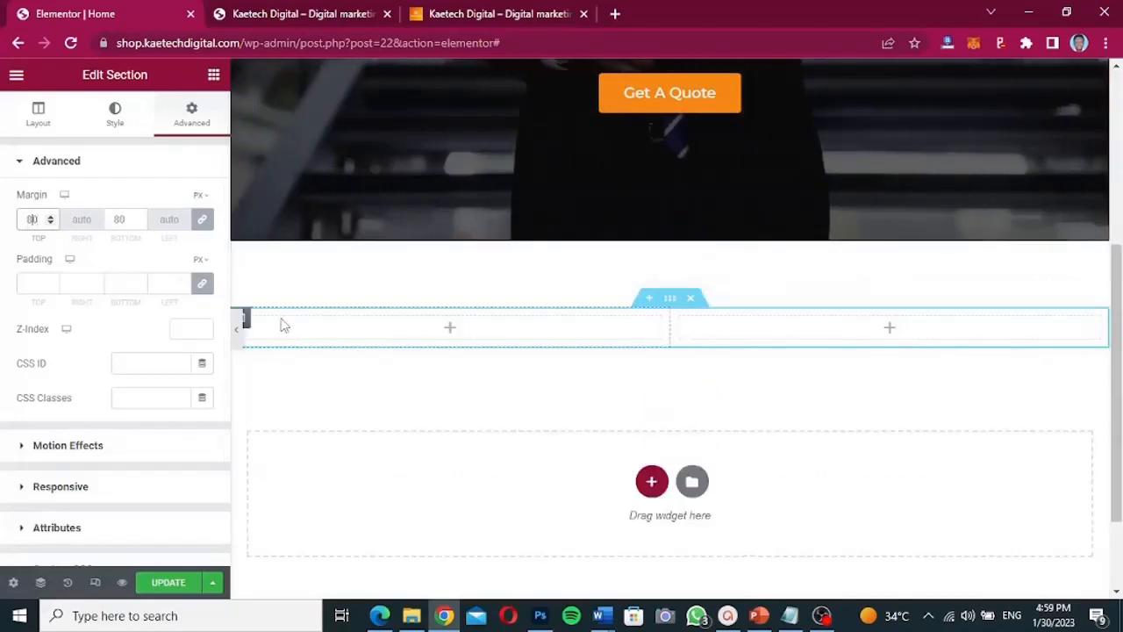
pyautogui.press('BackSpace')
pyautogui.press('BackSpace')
pyautogui.write('50')
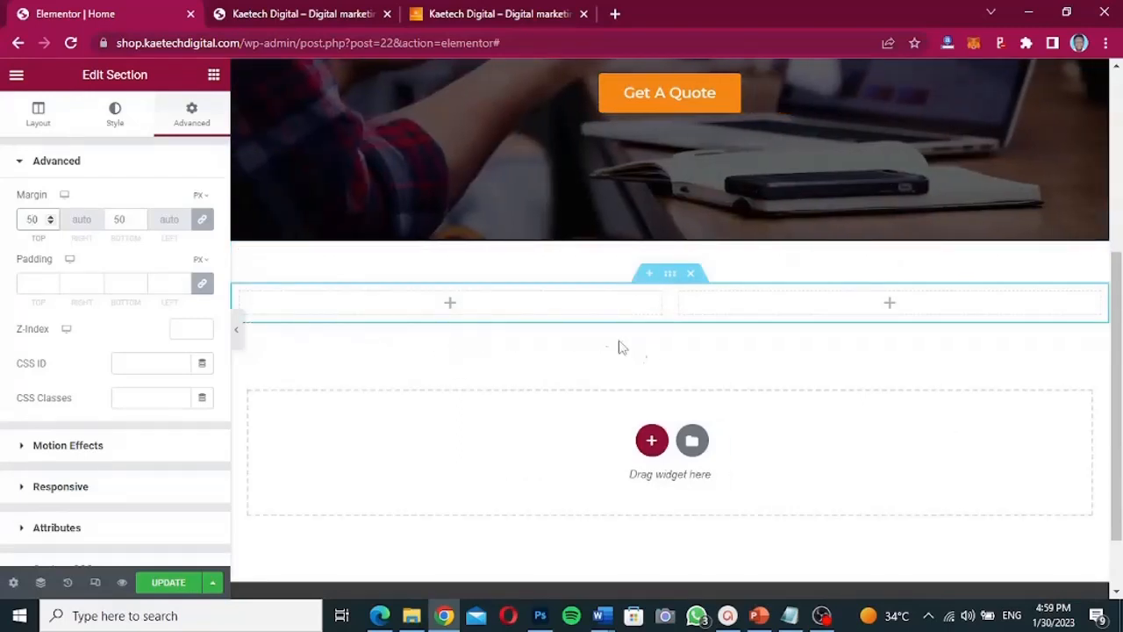
pyautogui.click(449, 308)
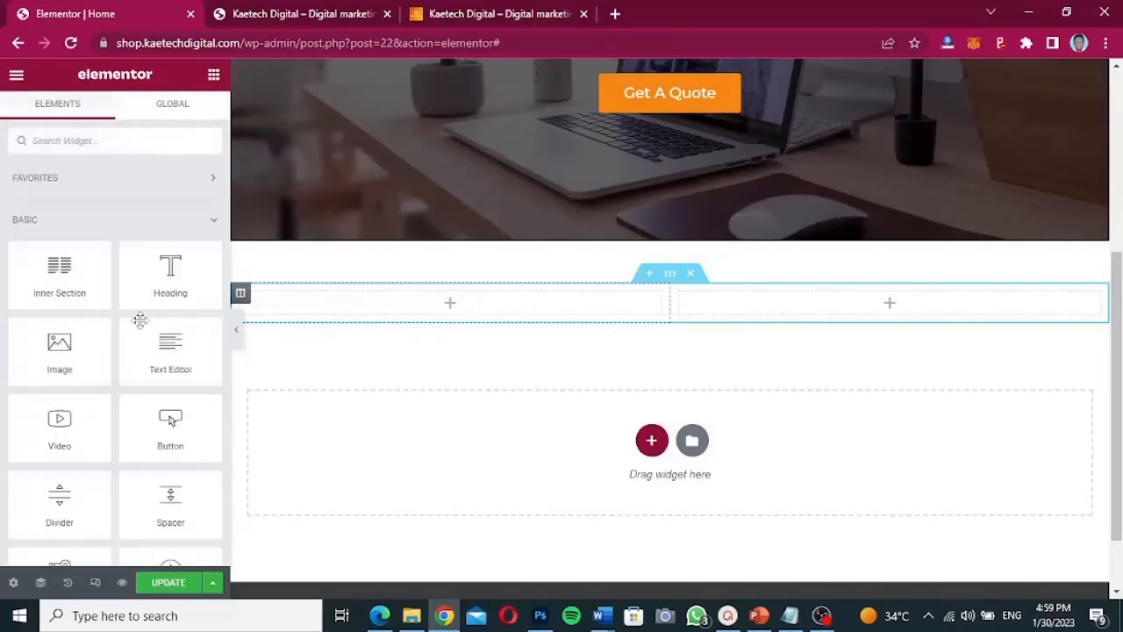
# Place an Image widget in the left column showing the whiteboard team meeting photo.
pyautogui.moveTo(444, 316); pyautogui.dragTo(449, 311)
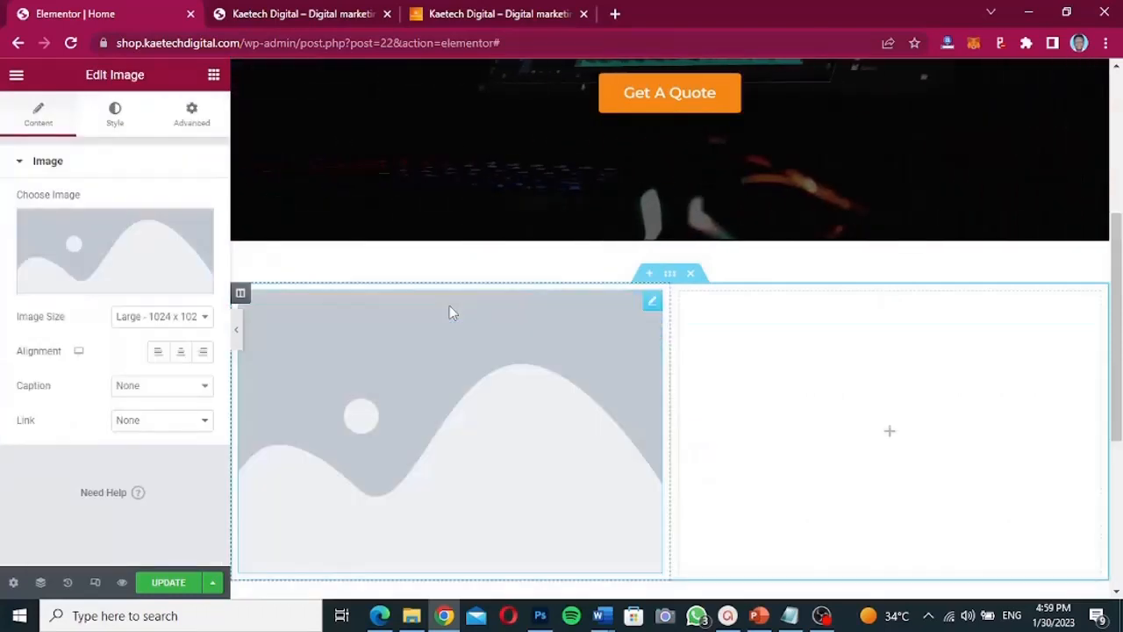
pyautogui.moveTo(449, 313)
pyautogui.mouseDown()
pyautogui.moveTo(436, 221)
pyautogui.moveTo(443, 342)
pyautogui.moveTo(446, 300)
pyautogui.mouseUp()
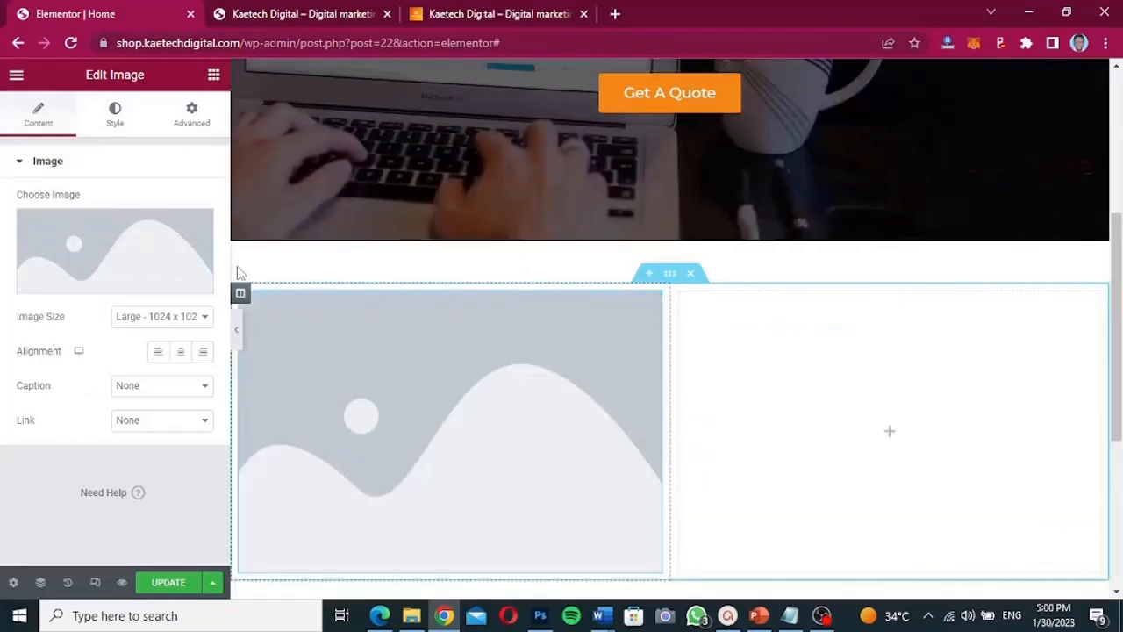
pyautogui.click(124, 240)
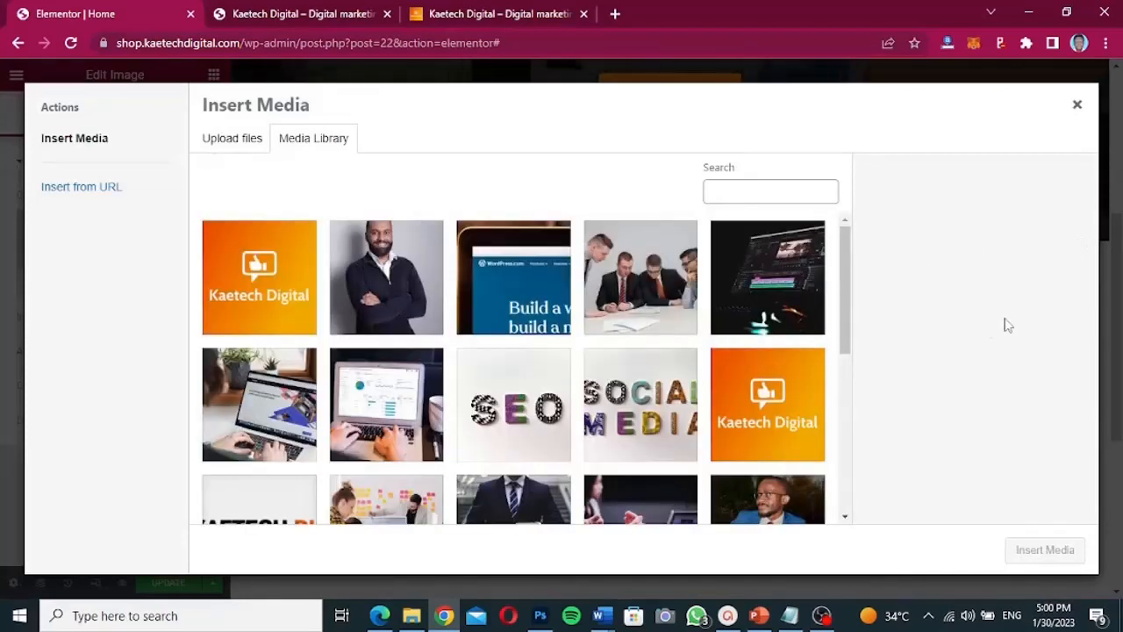
pyautogui.scroll(-1, 630, 410)
pyautogui.scroll(-1, 630, 410)
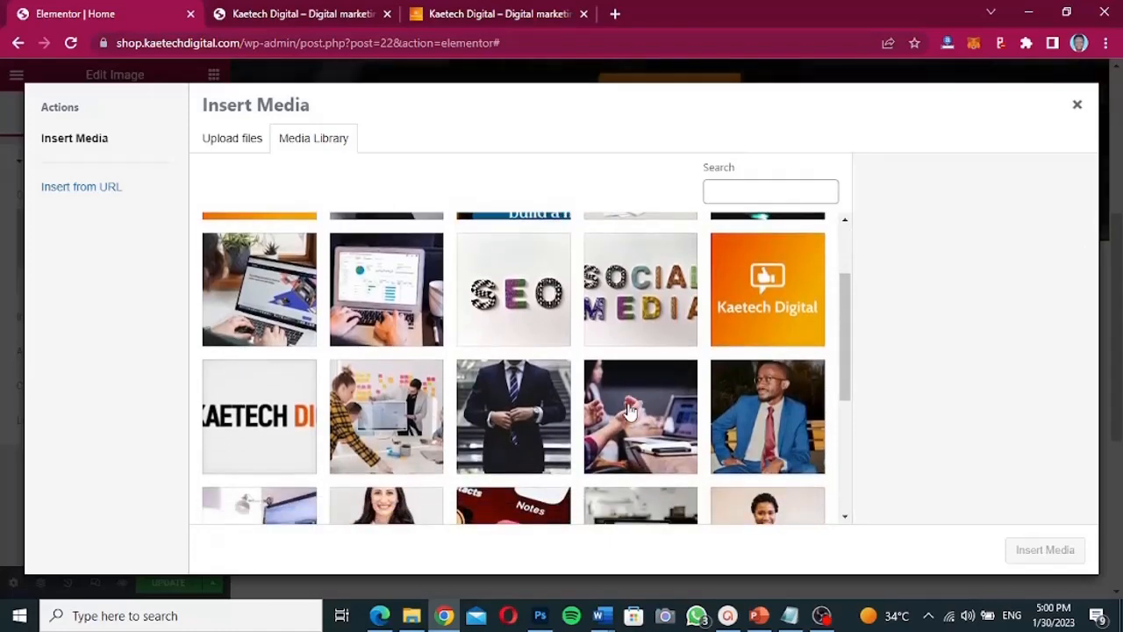
pyautogui.click(268, 293)
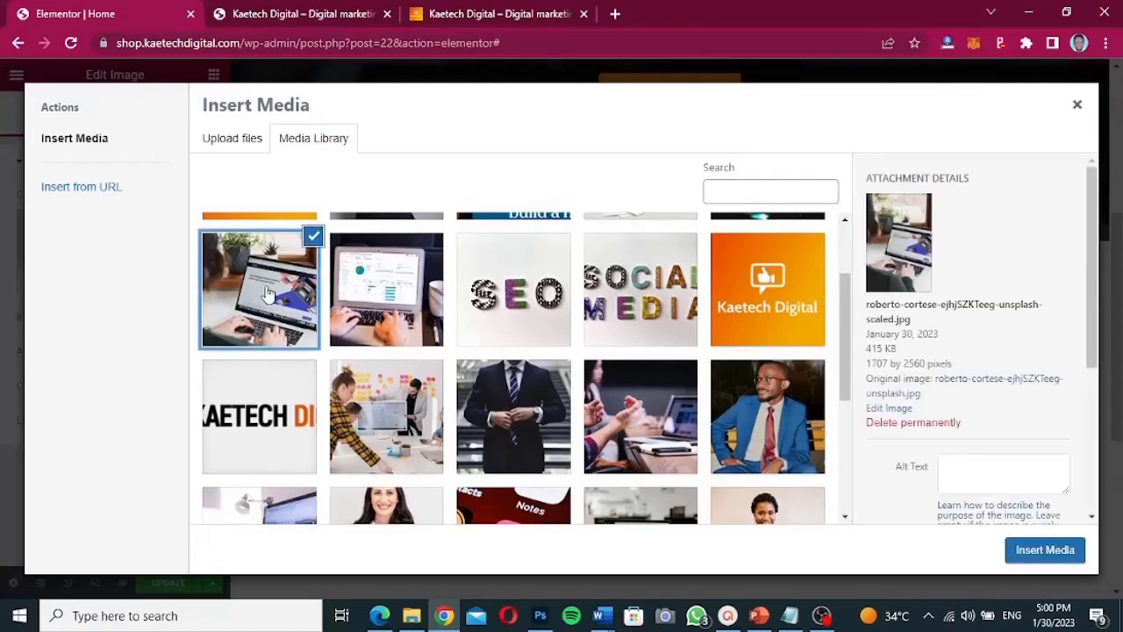
pyautogui.click(313, 237)
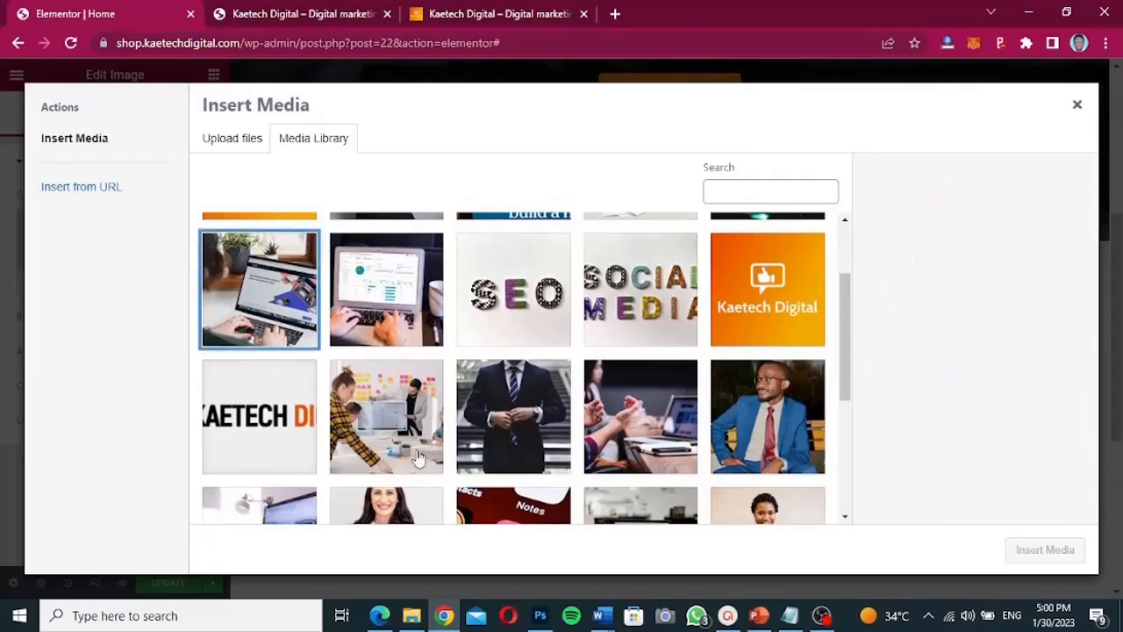
pyautogui.click(399, 414)
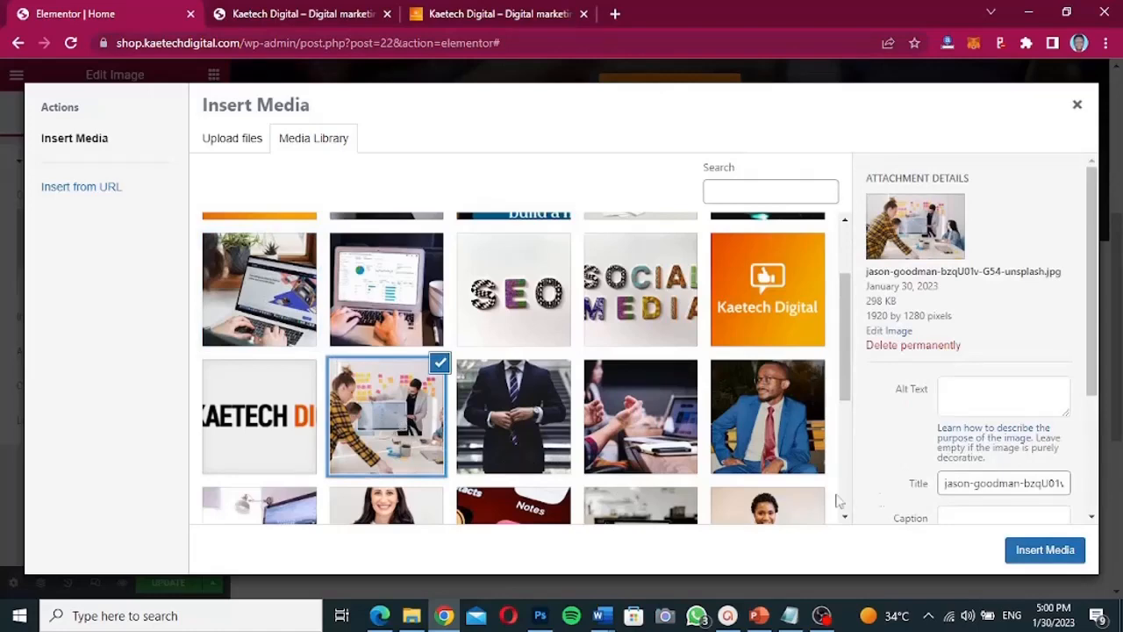
pyautogui.click(1045, 550)
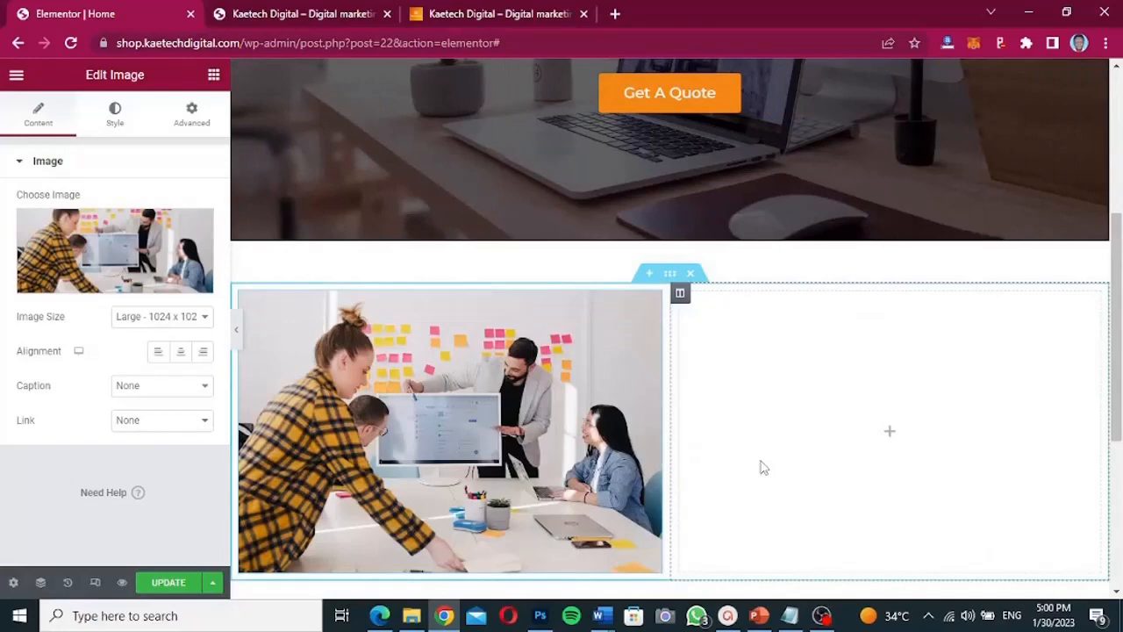
pyautogui.scroll(-2, 762, 467)
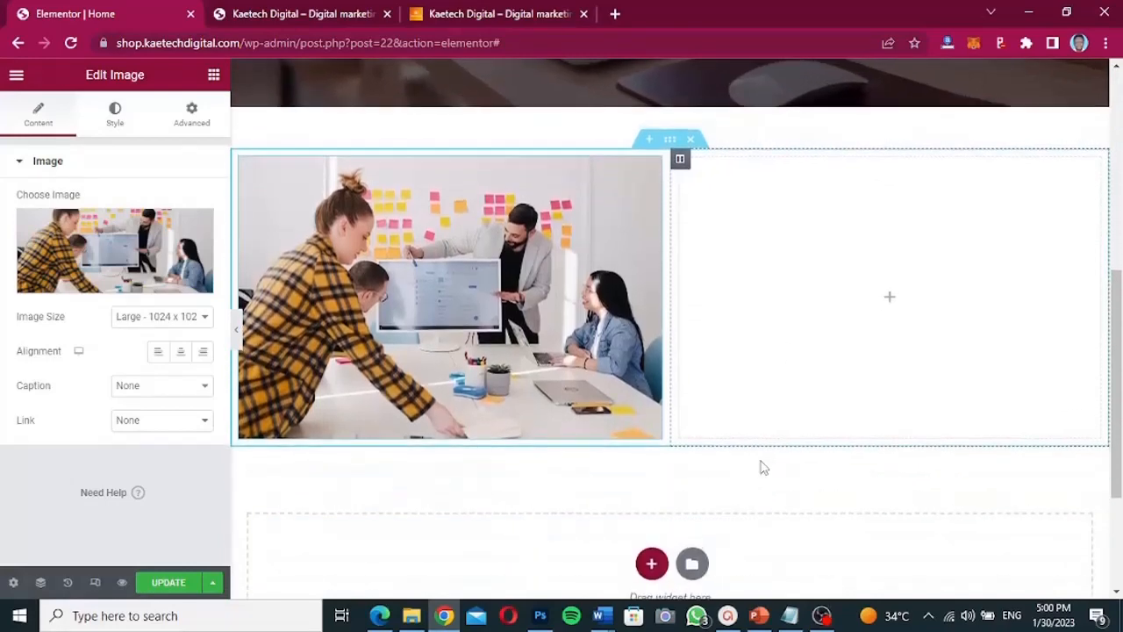
# Add a Heading widget to the empty right column and change its title to 'About'.
pyautogui.click(889, 302)
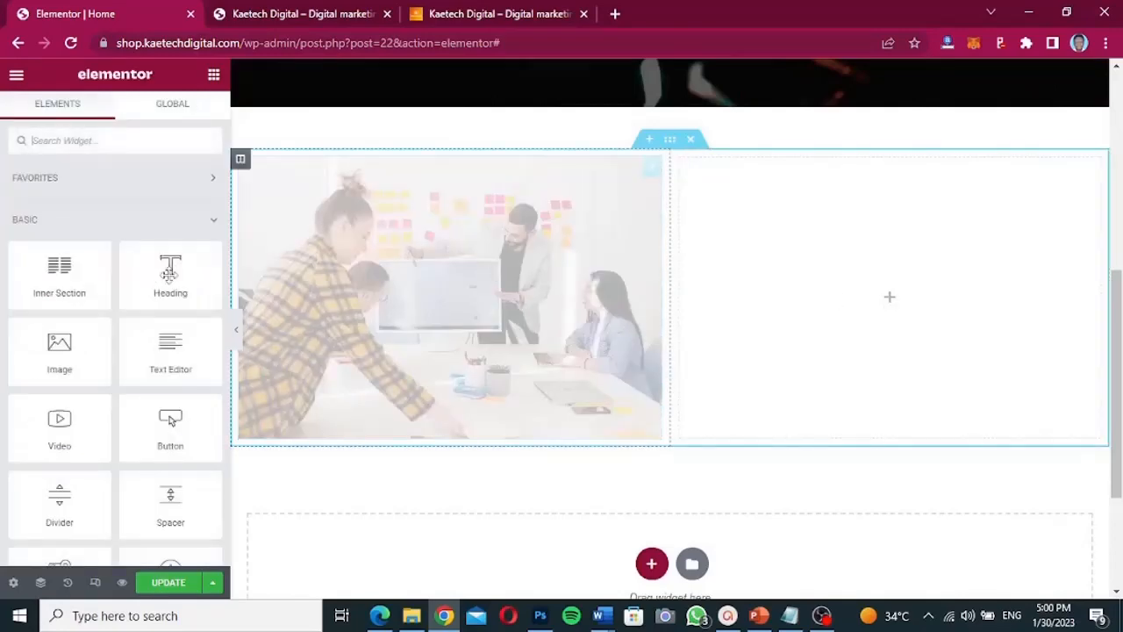
pyautogui.moveTo(169, 274); pyautogui.dragTo(893, 301)
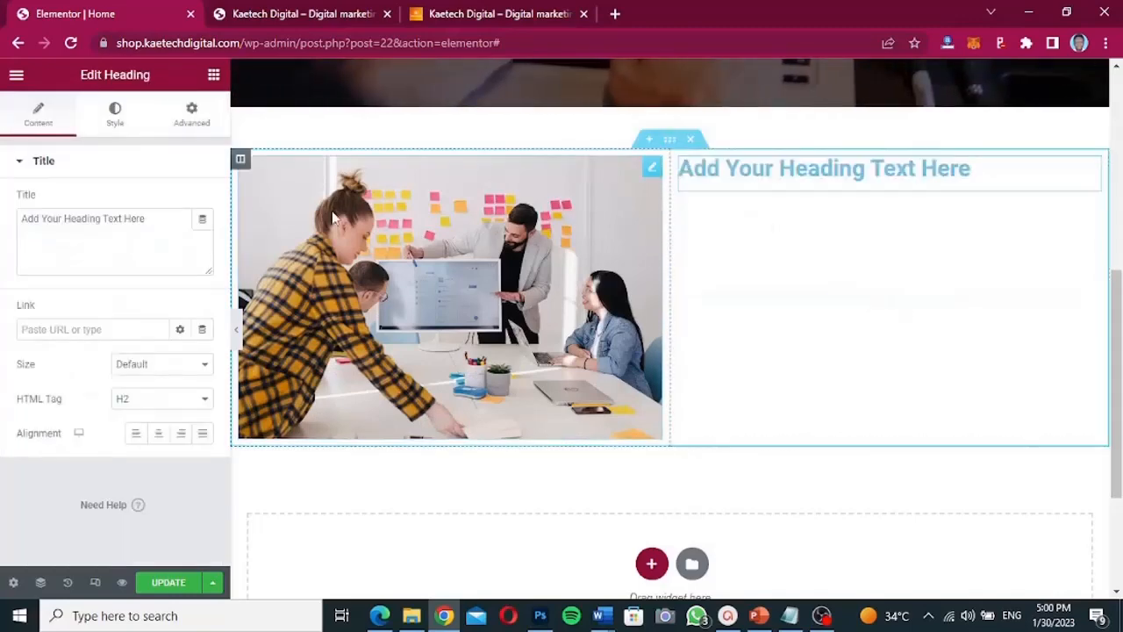
pyautogui.moveTo(146, 219); pyautogui.dragTo(2, 221)
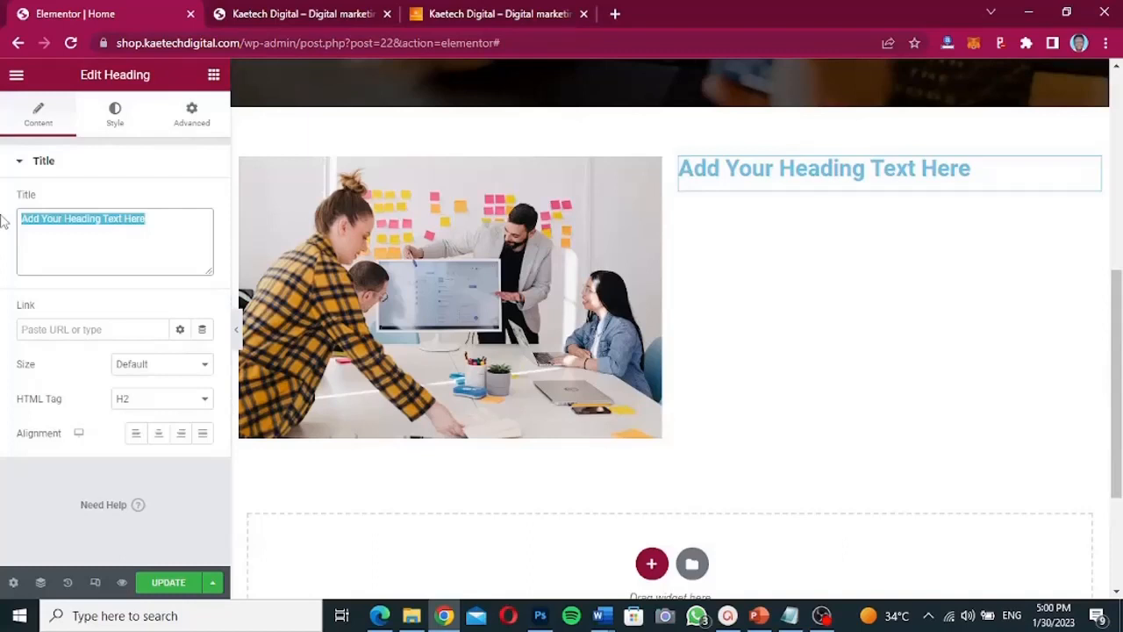
pyautogui.write('Abou')
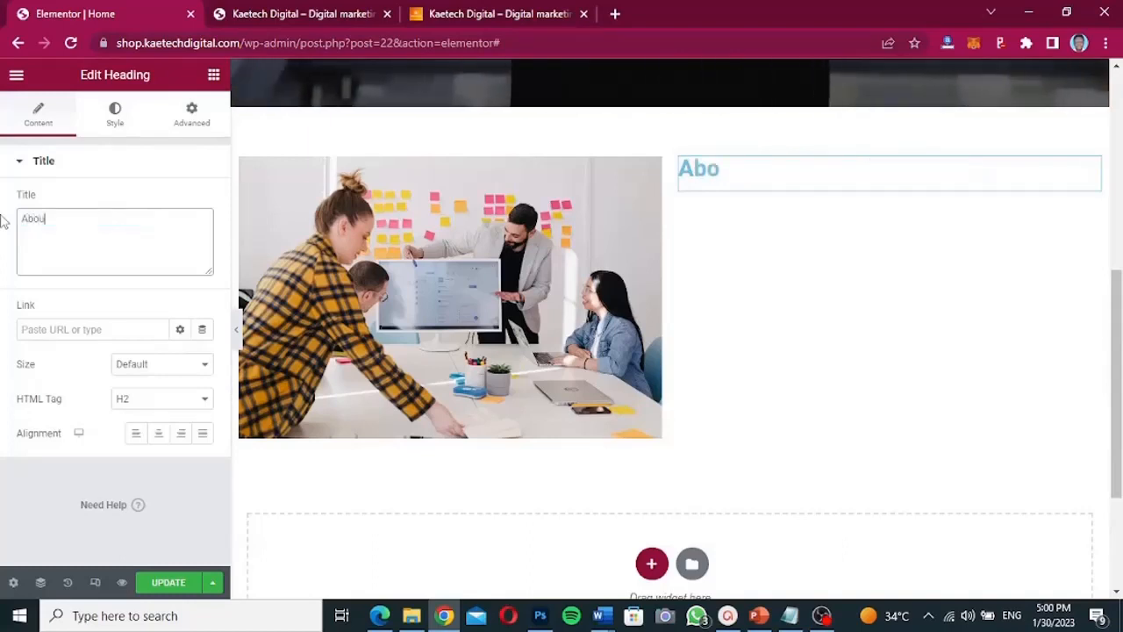
pyautogui.write('t')
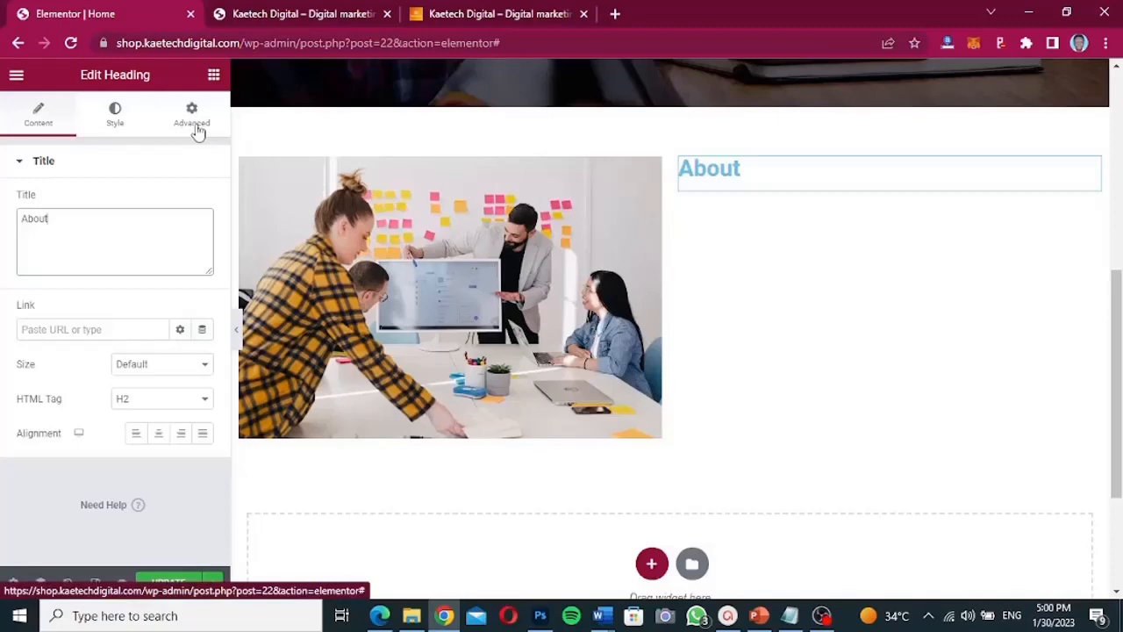
# Make the About heading's text colour black (#000000).
pyautogui.click(117, 119)
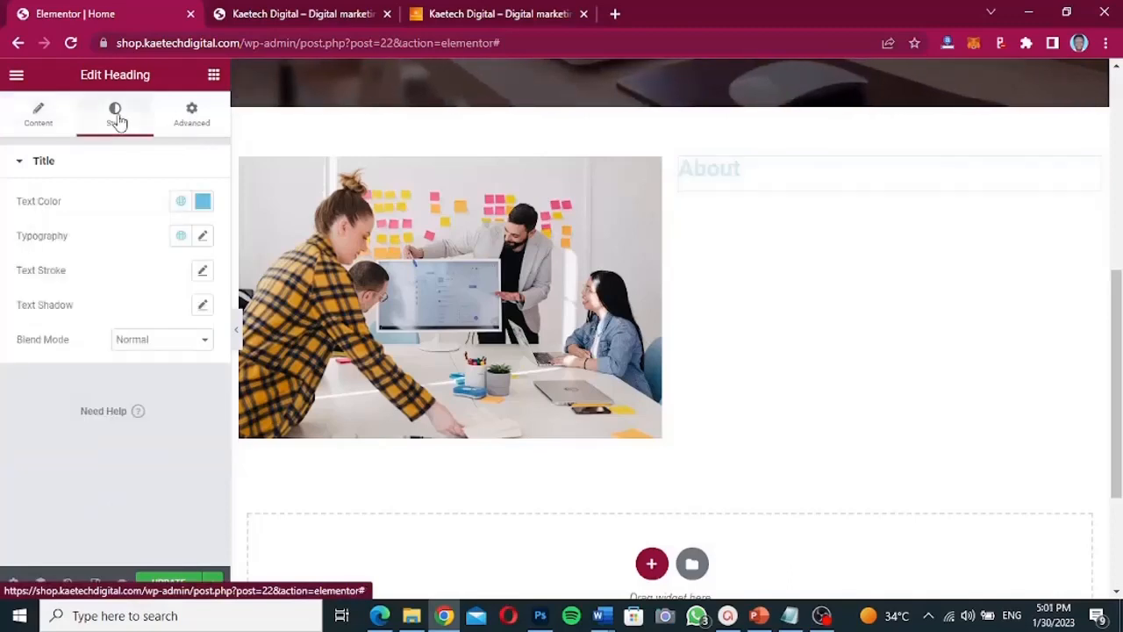
pyautogui.click(201, 206)
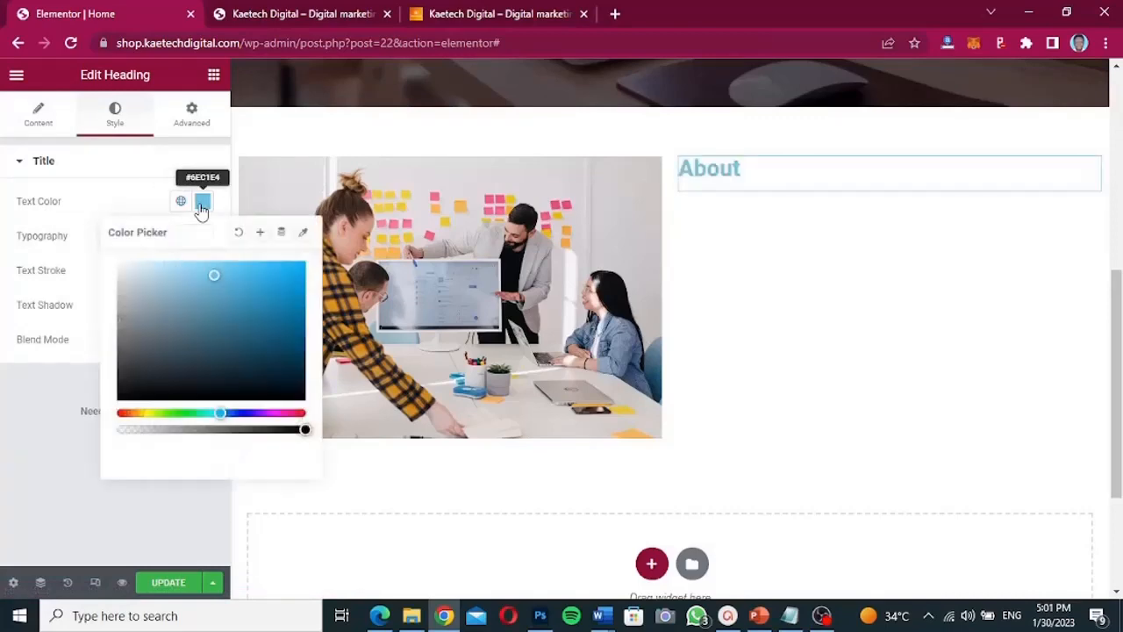
pyautogui.click(121, 396)
pyautogui.click(44, 399)
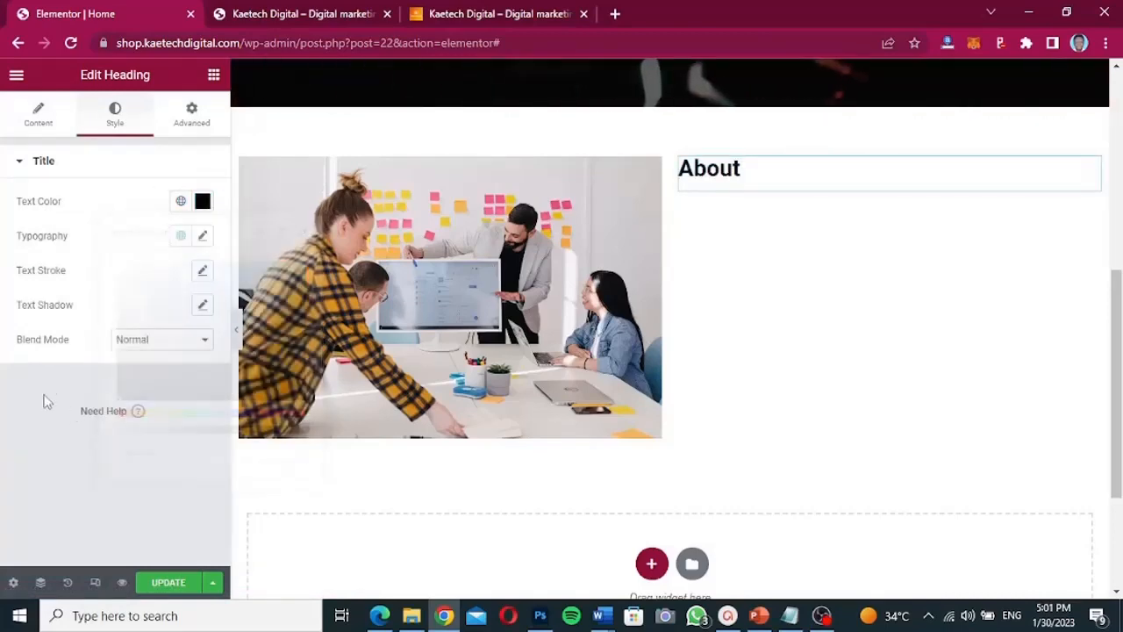
# Set the About heading's typography to Montserrat, 18 px, weight 400 (Normal).
pyautogui.click(203, 239)
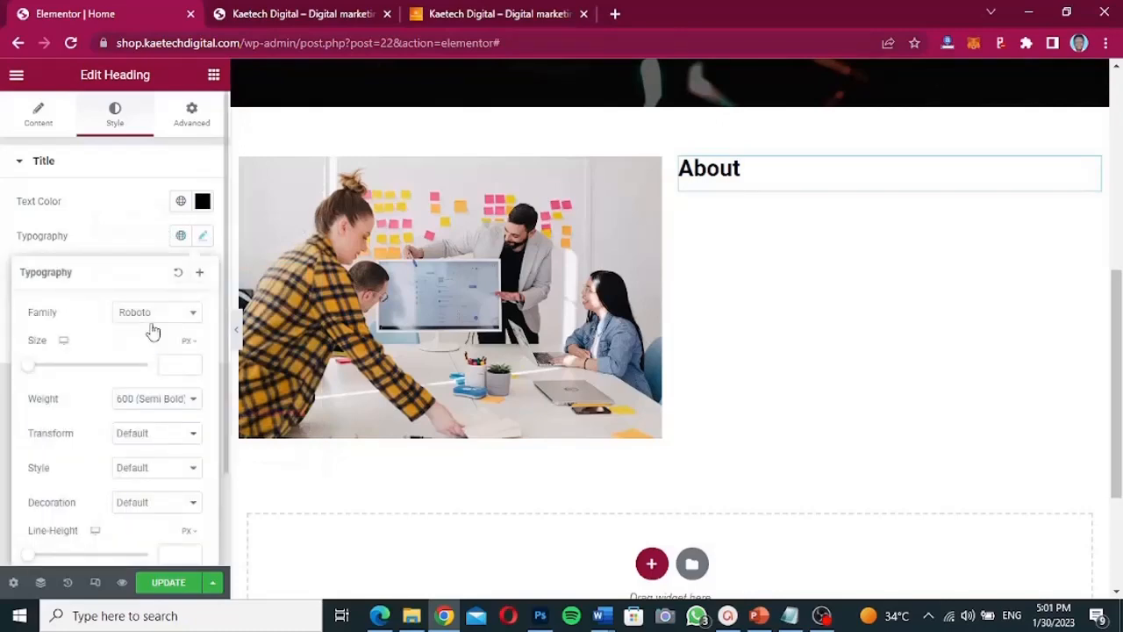
pyautogui.click(162, 316)
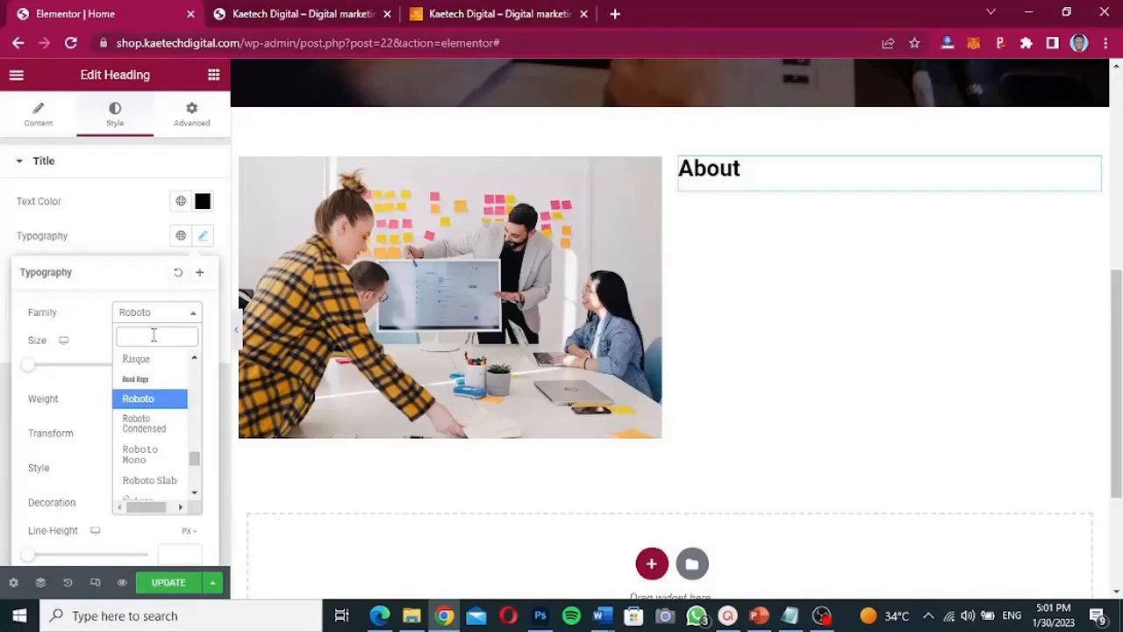
pyautogui.write('monts')
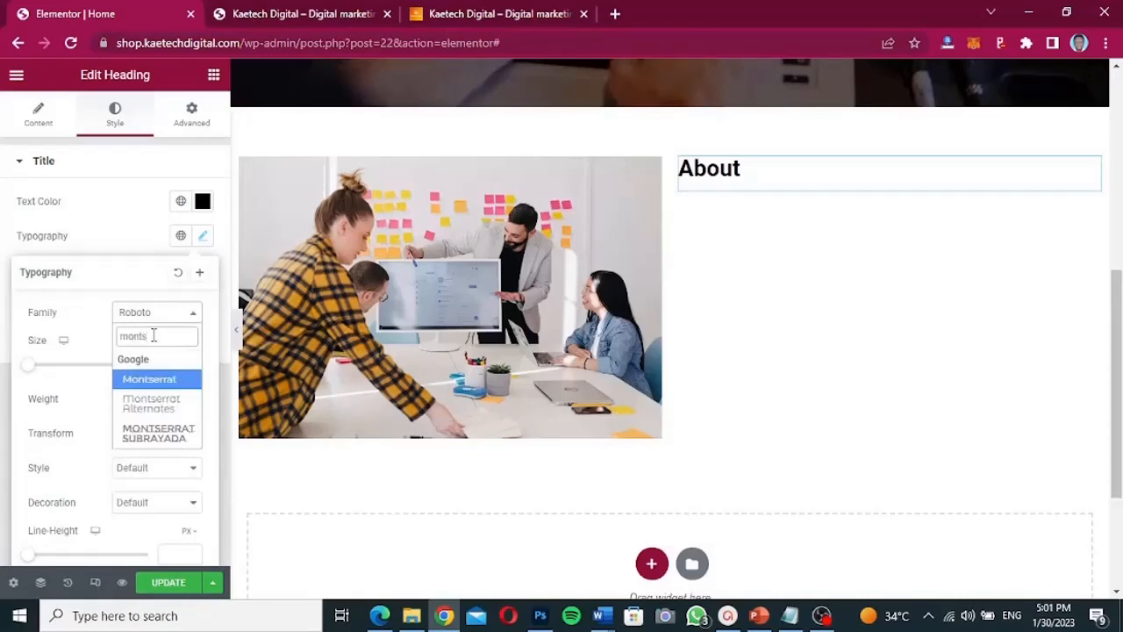
pyautogui.click(147, 380)
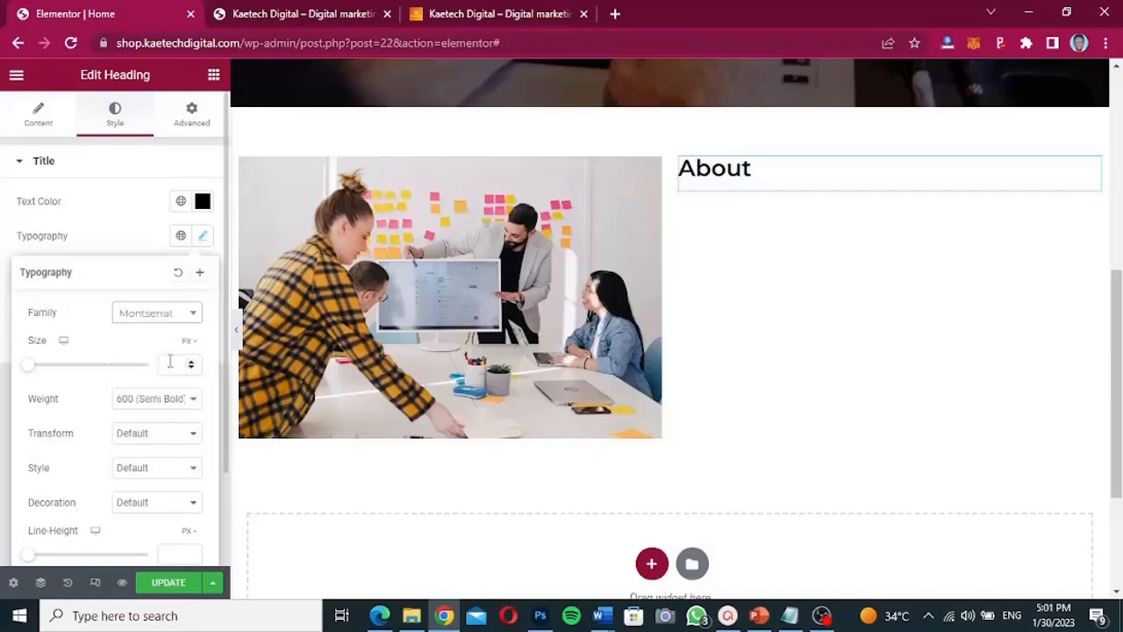
pyautogui.click(171, 363)
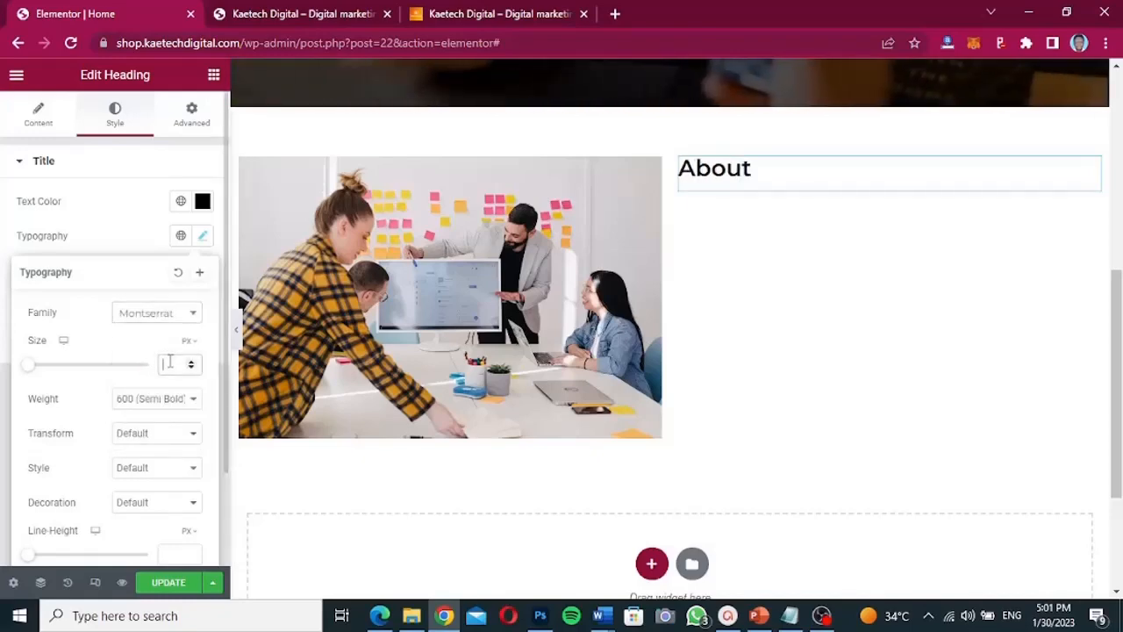
pyautogui.write('18')
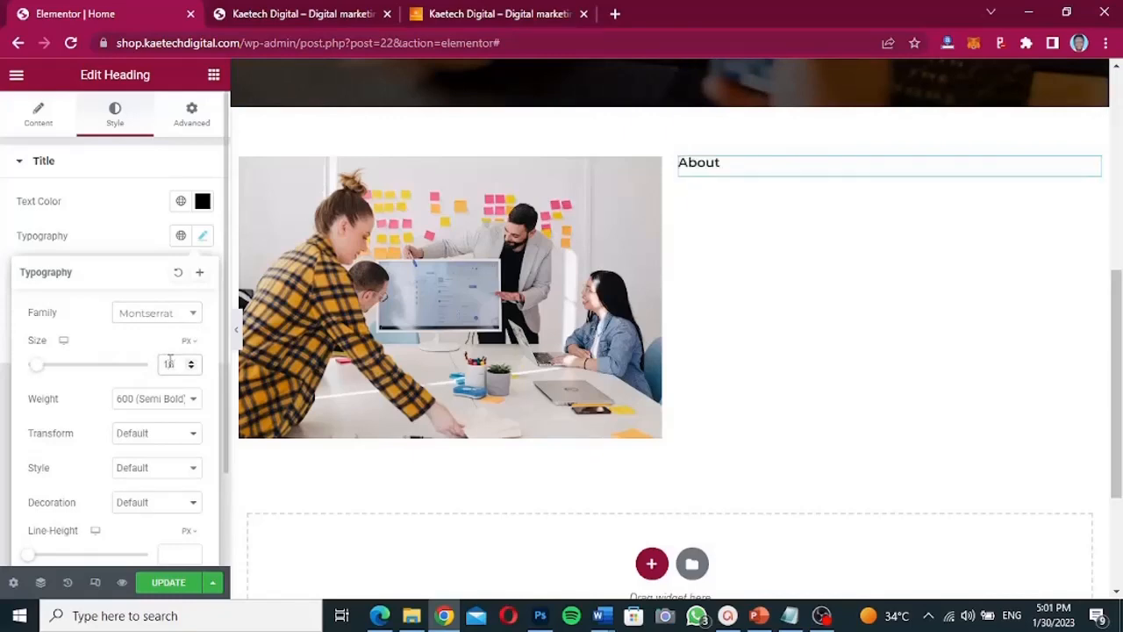
pyautogui.press('BackSpace')
pyautogui.press('BackSpace')
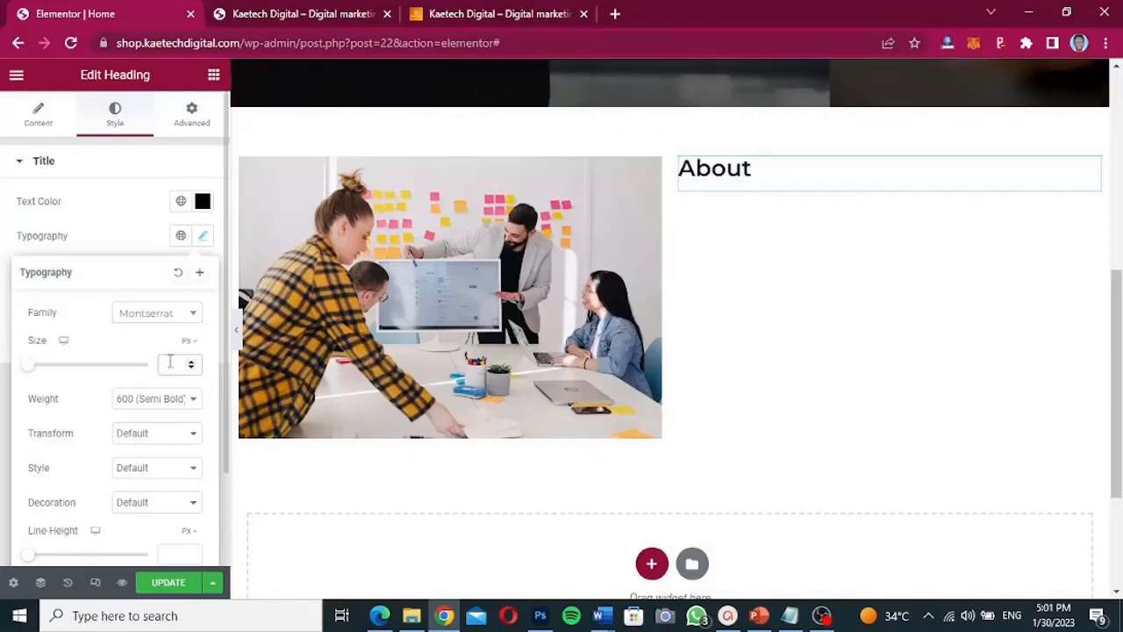
pyautogui.write('18')
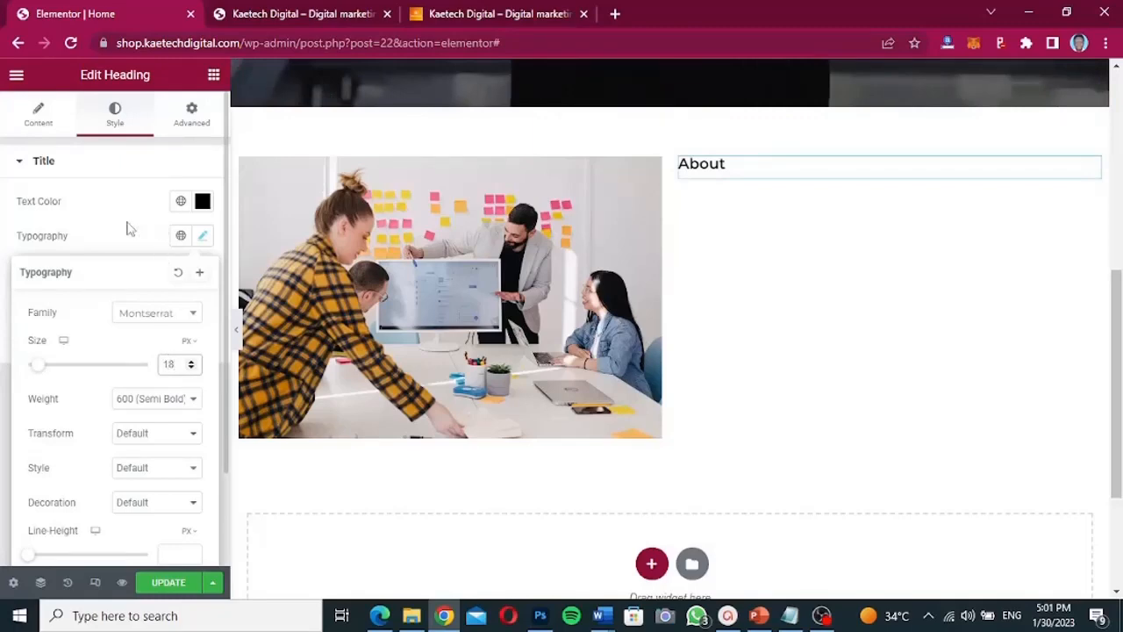
pyautogui.click(154, 400)
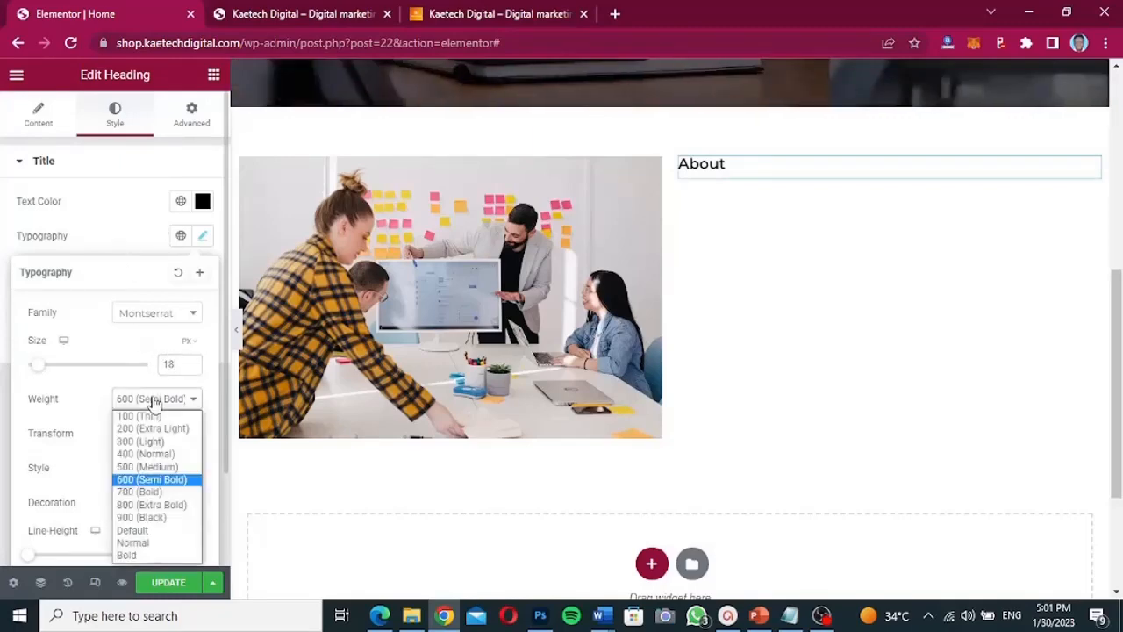
pyautogui.click(151, 454)
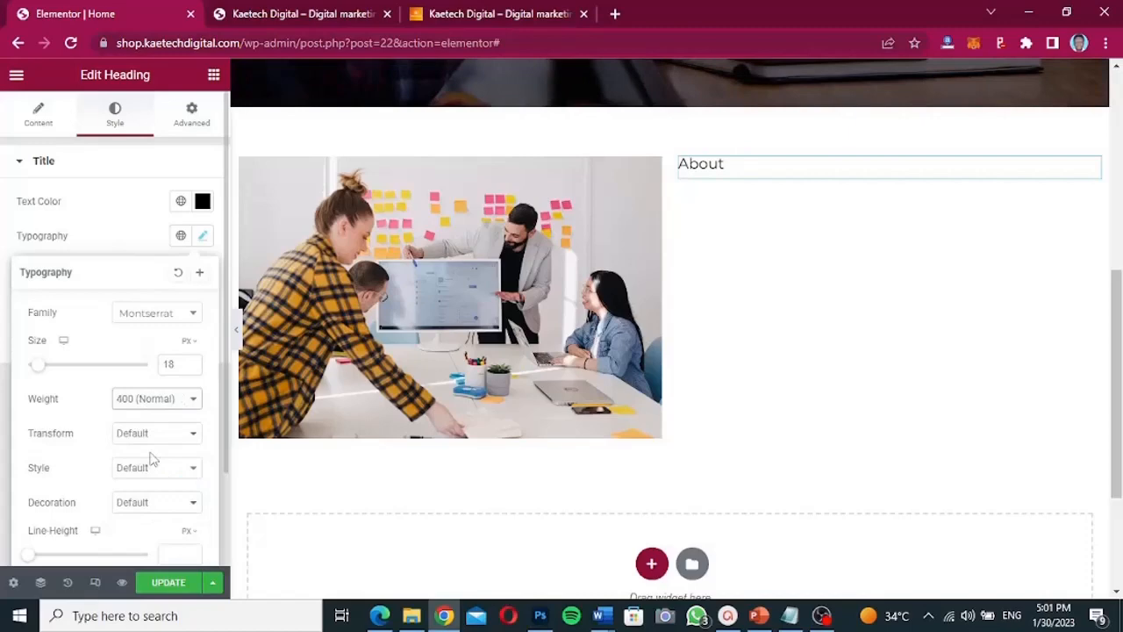
pyautogui.click(125, 253)
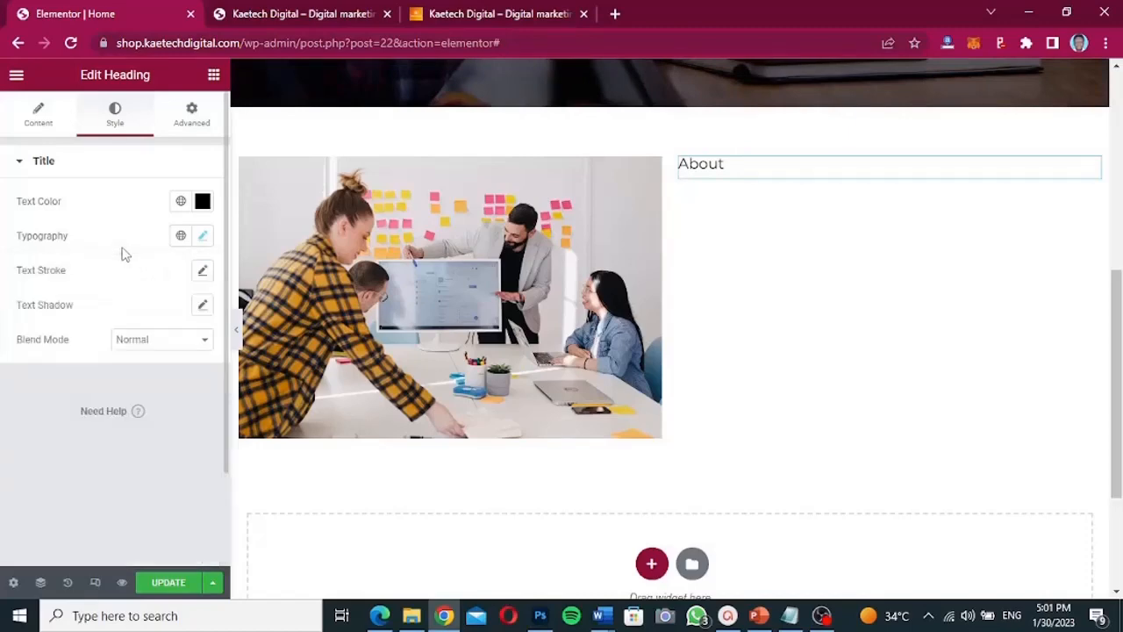
# Duplicate the About heading and change the copy's text to 'Kaetech Digital'.
pyautogui.rightClick(762, 174)
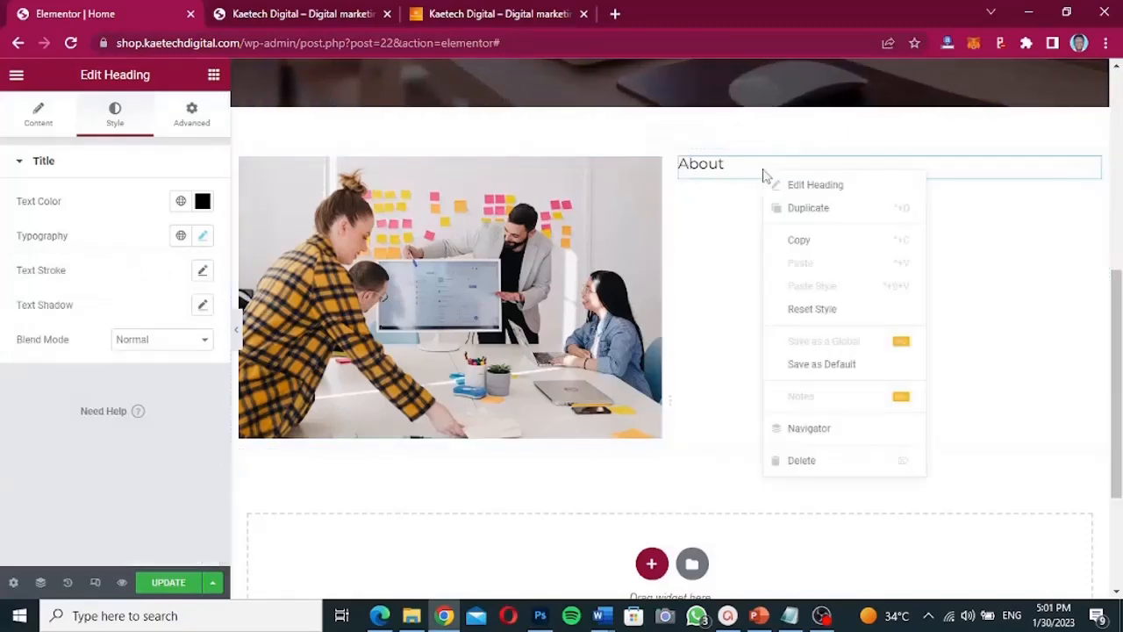
pyautogui.click(815, 214)
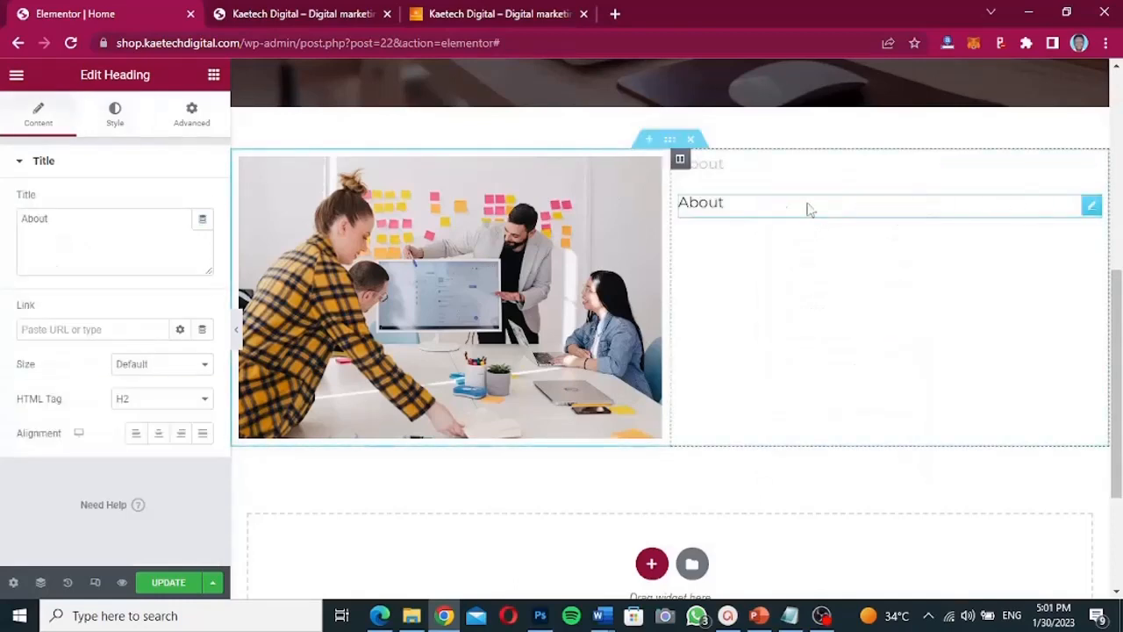
pyautogui.moveTo(80, 216); pyautogui.dragTo(2, 205)
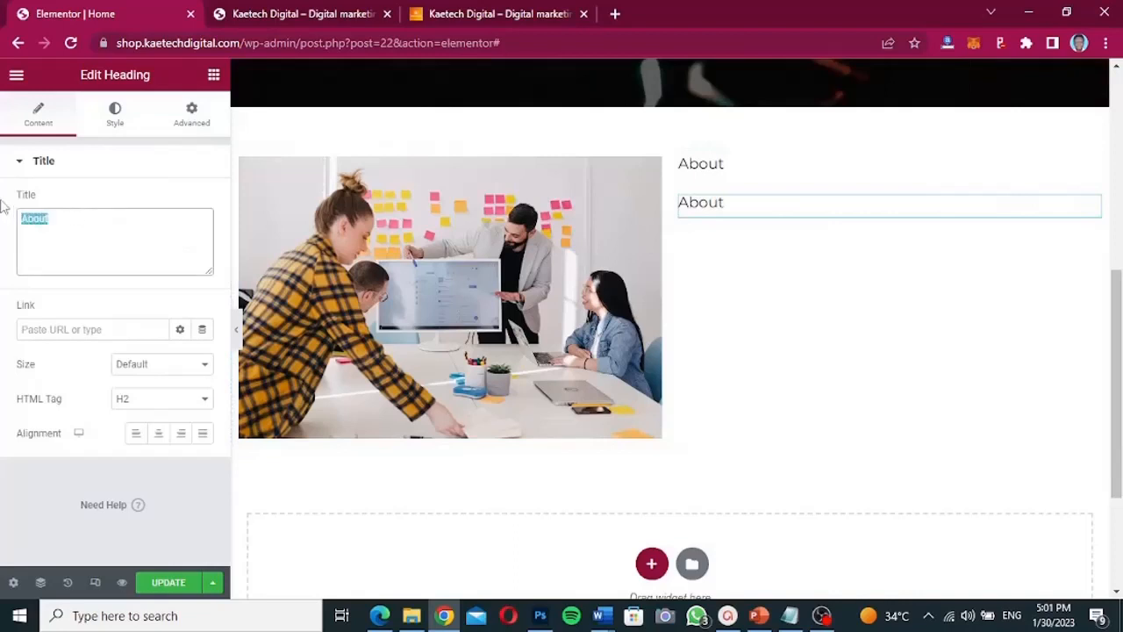
pyautogui.write('Kaetec')
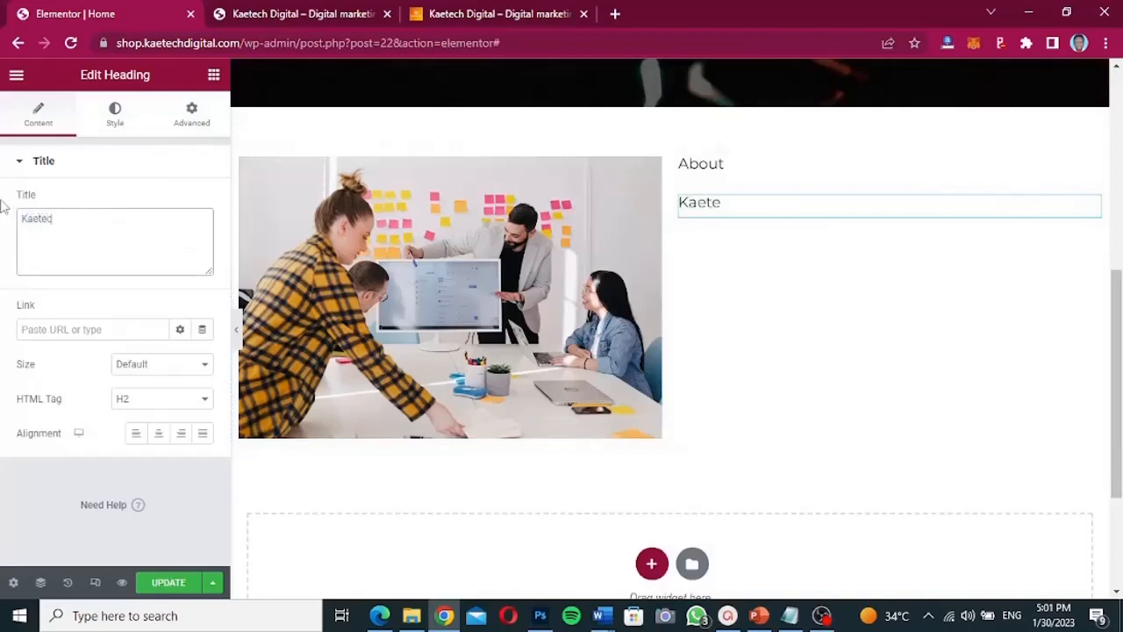
pyautogui.write('h Digital')
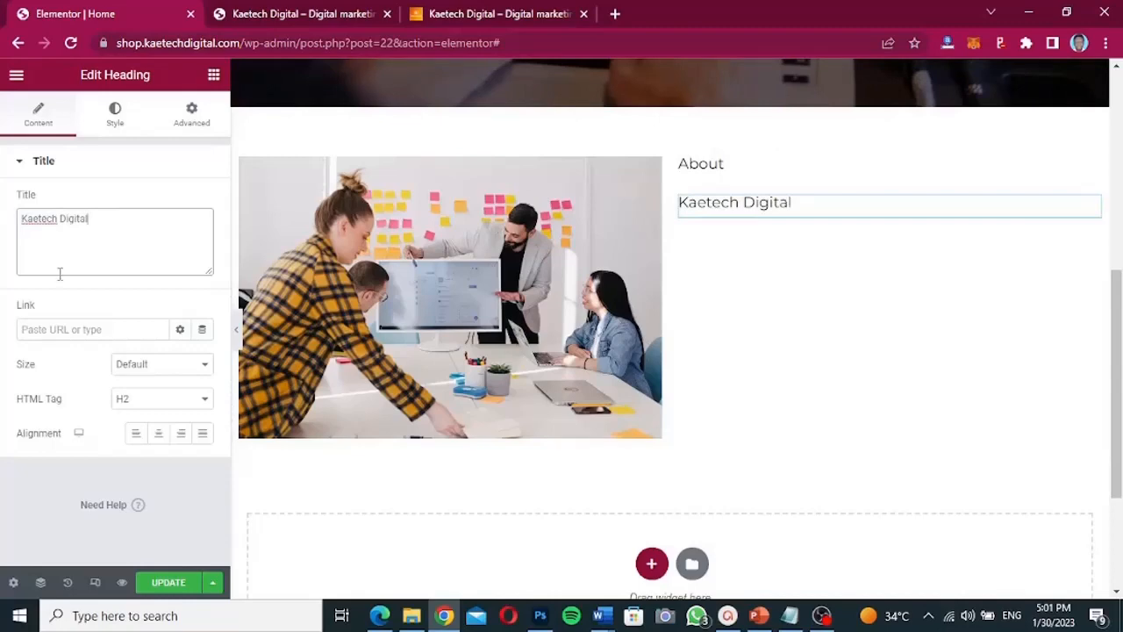
# Set the Kaetech Digital heading to size 35 and weight 600 (Semi Bold), keeping Default style.
pyautogui.click(115, 122)
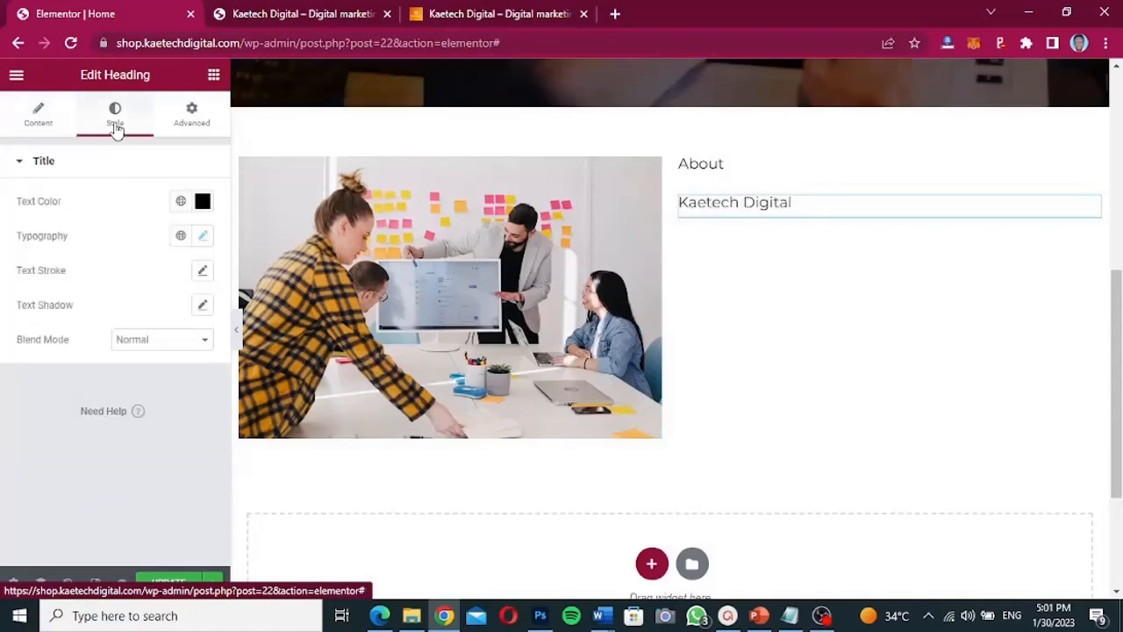
pyautogui.click(206, 237)
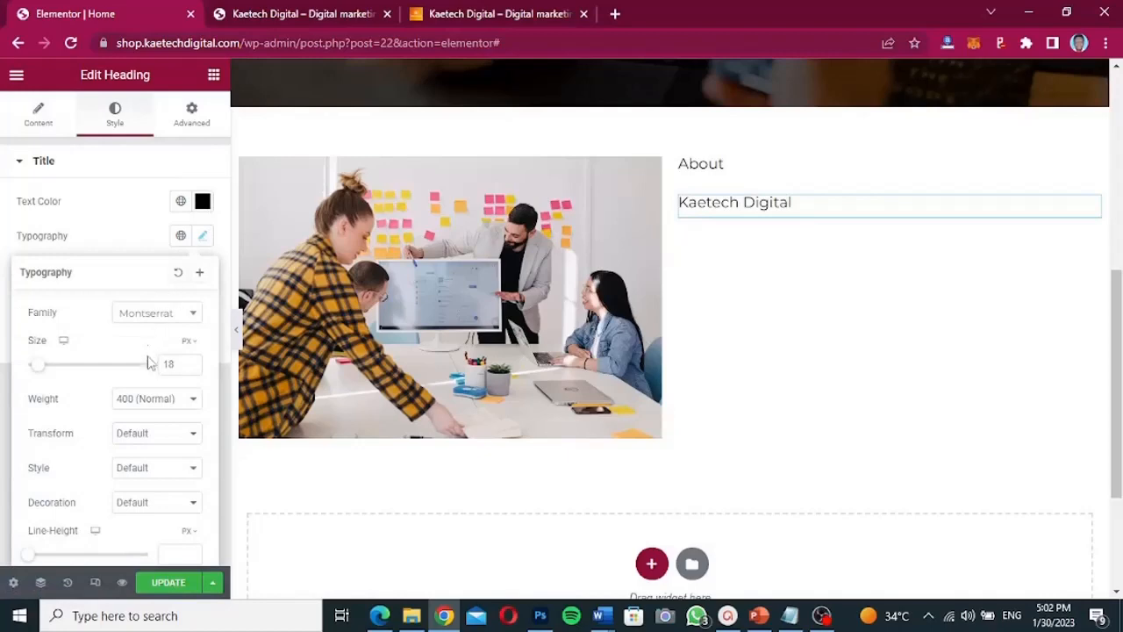
pyautogui.moveTo(174, 363); pyautogui.dragTo(163, 357)
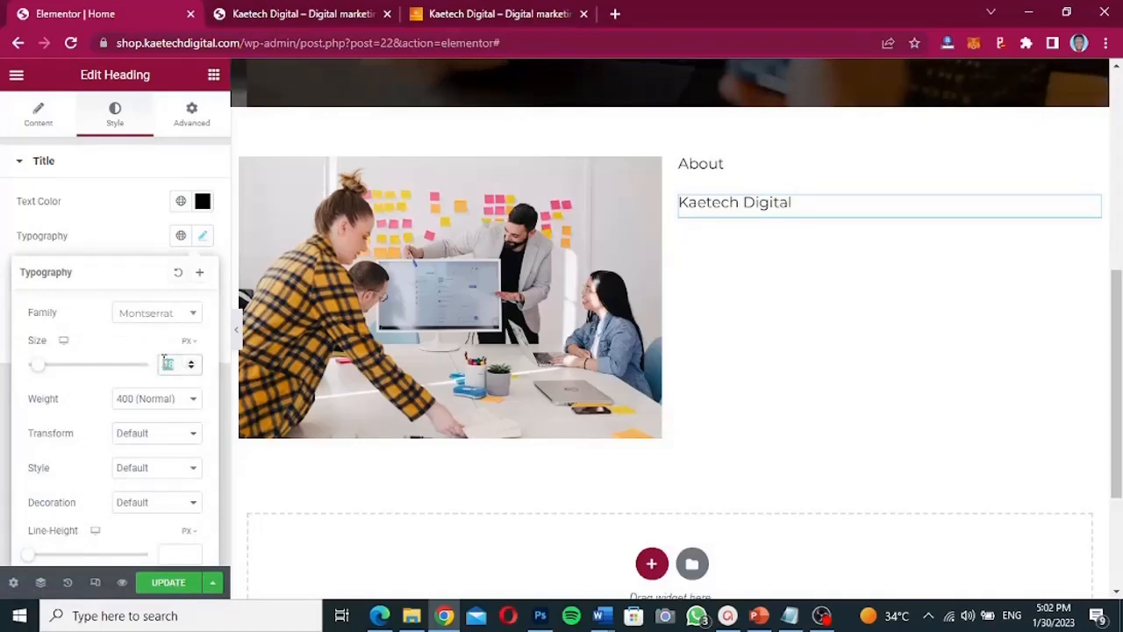
pyautogui.write('35')
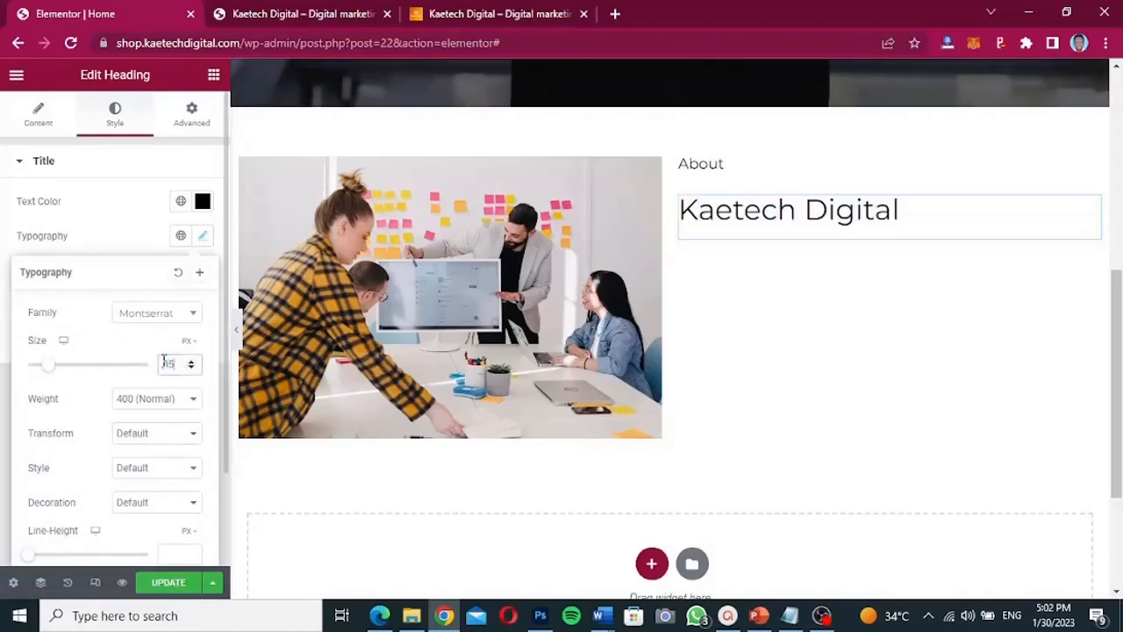
pyautogui.click(160, 400)
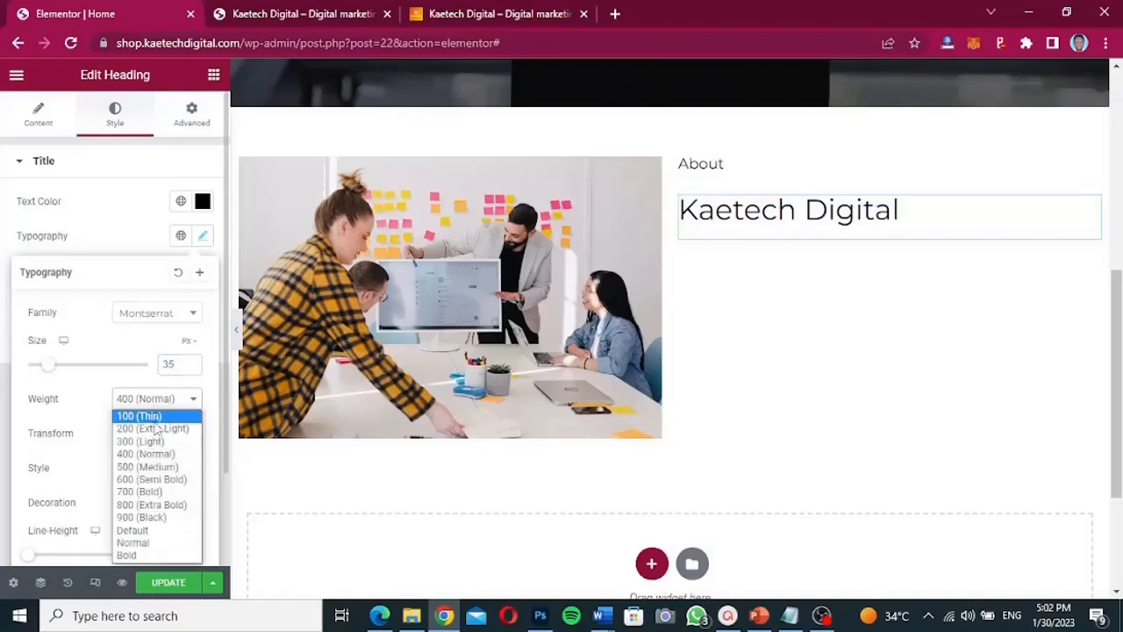
pyautogui.click(152, 480)
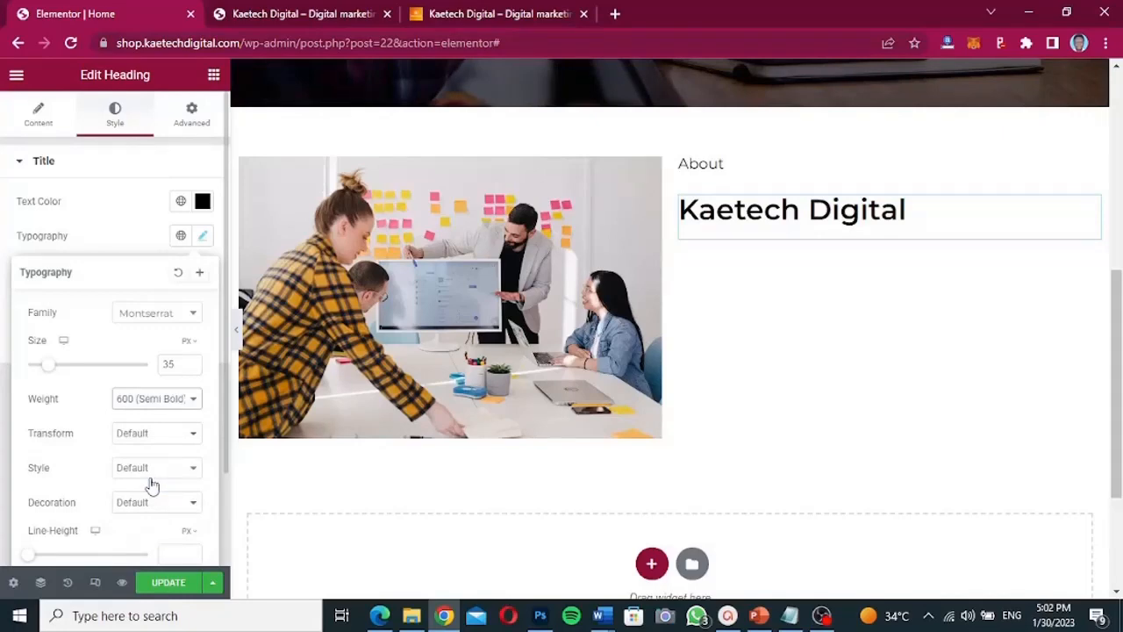
pyautogui.click(153, 474)
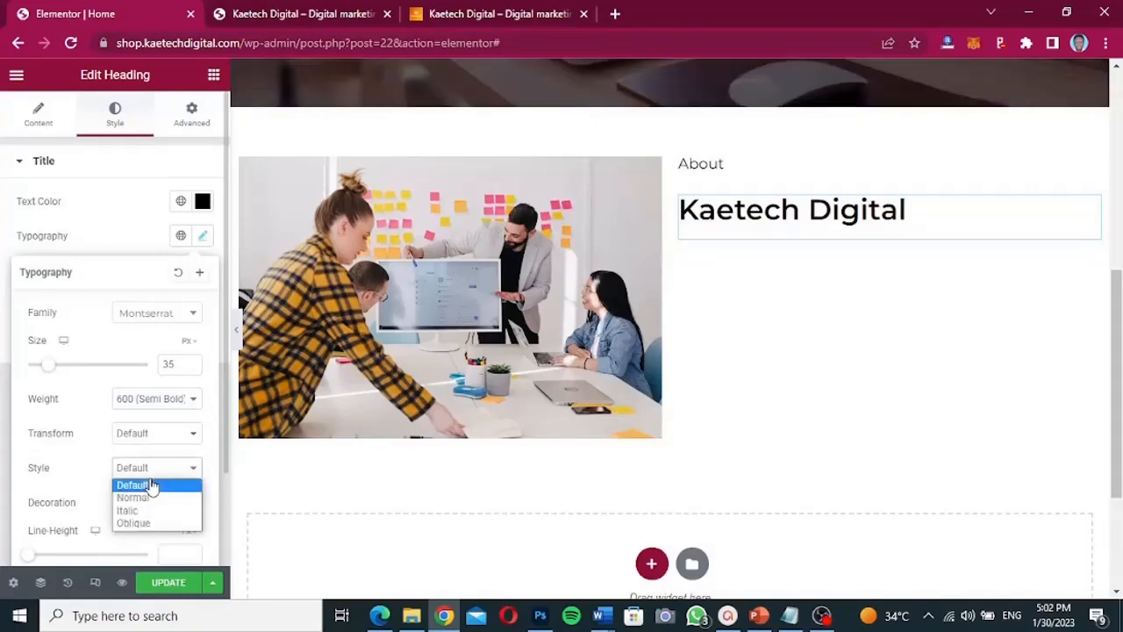
pyautogui.click(83, 425)
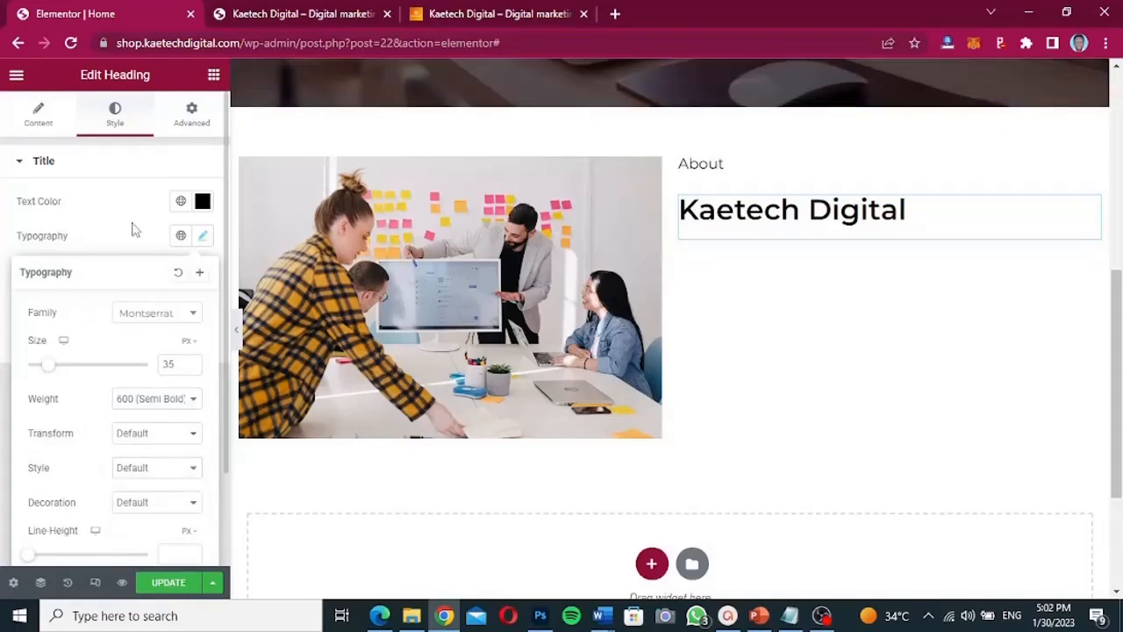
# Try a negative top margin on the Kaetech Digital heading, then undo it back to 0.
pyautogui.click(200, 121)
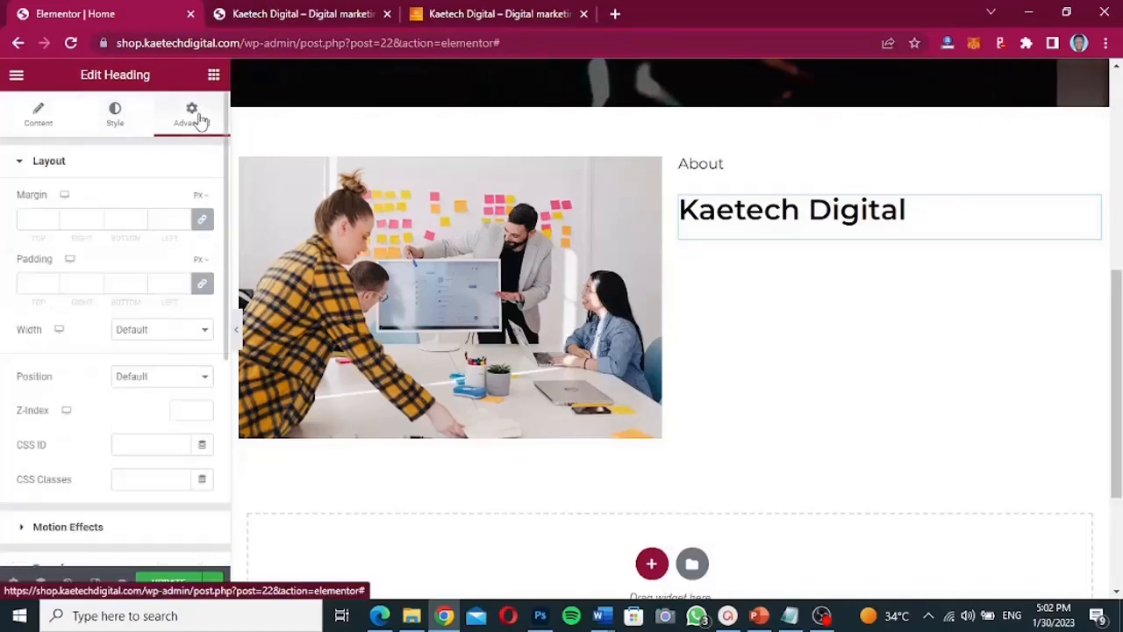
pyautogui.click(202, 219)
pyautogui.click(23, 220)
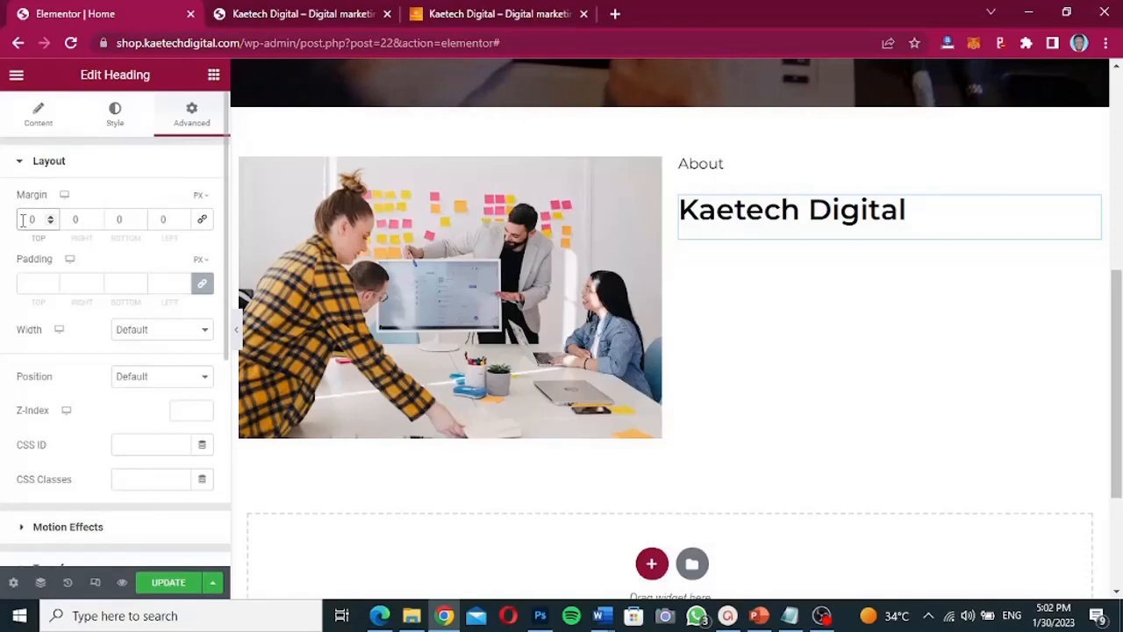
pyautogui.write('-2')
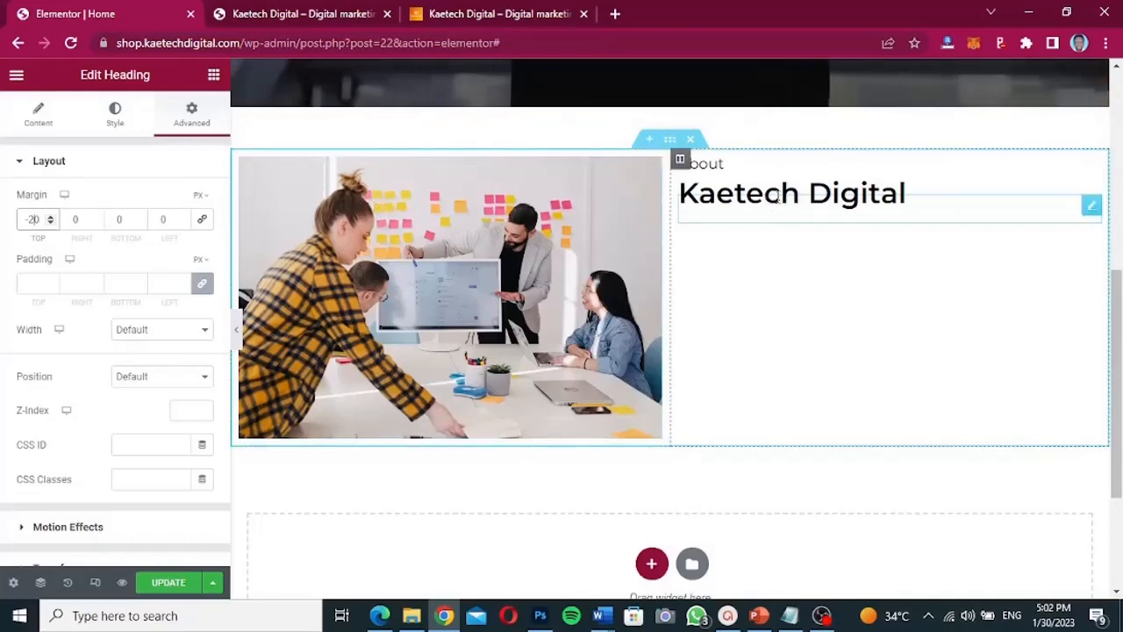
pyautogui.hotkey('ctrl', 'z')
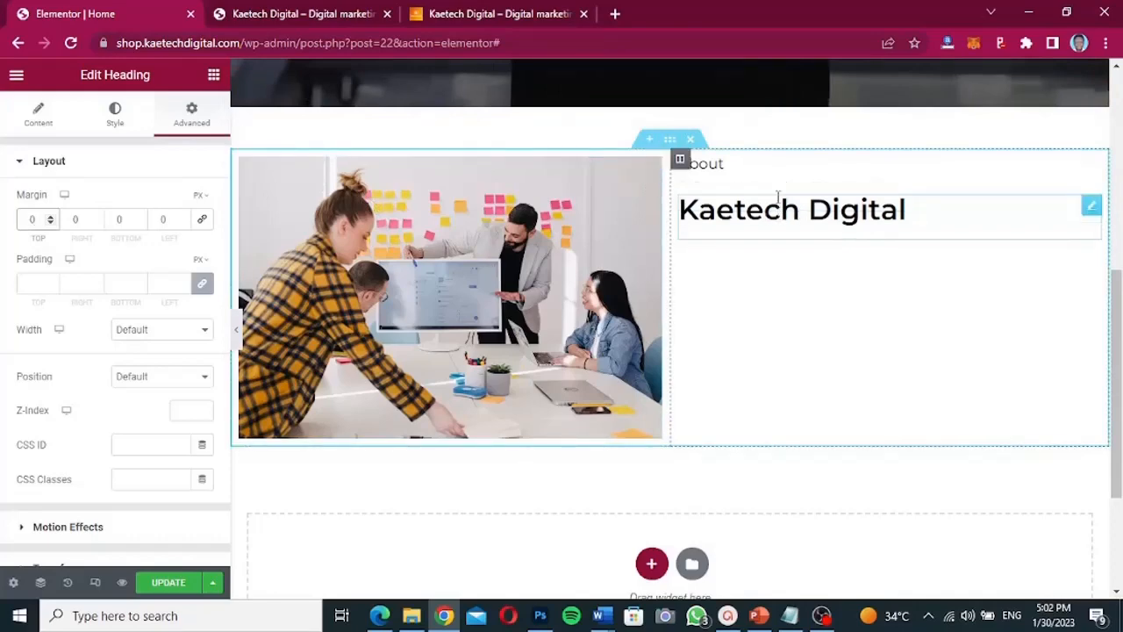
# Set the About heading's bottom margin to -20 px.
pyautogui.click(872, 175)
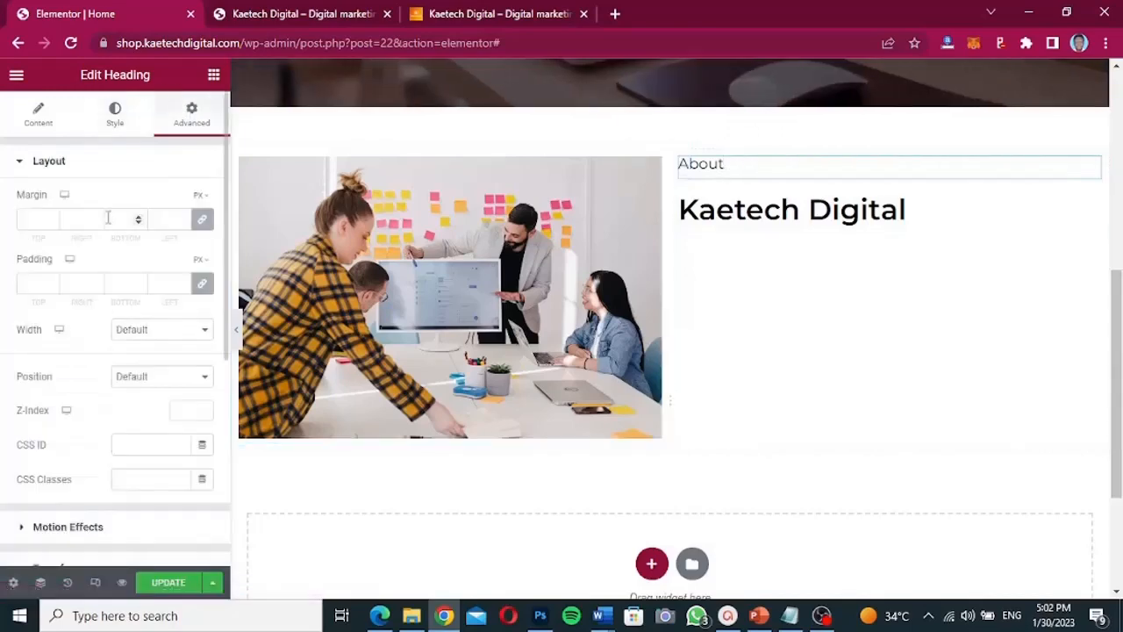
pyautogui.click(27, 219)
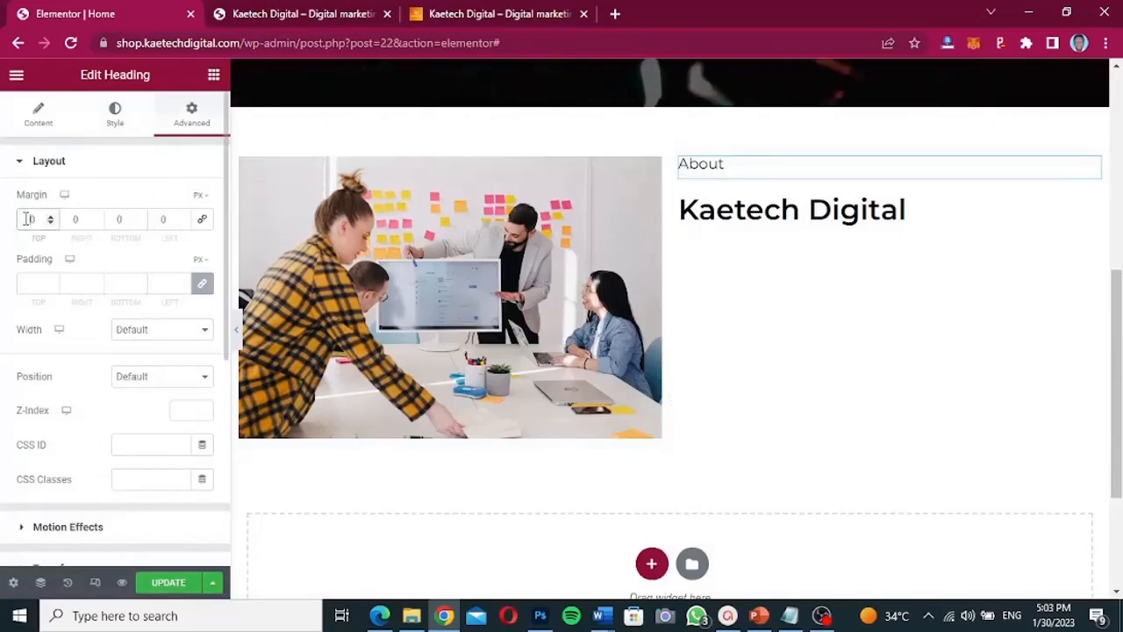
pyautogui.click(115, 221)
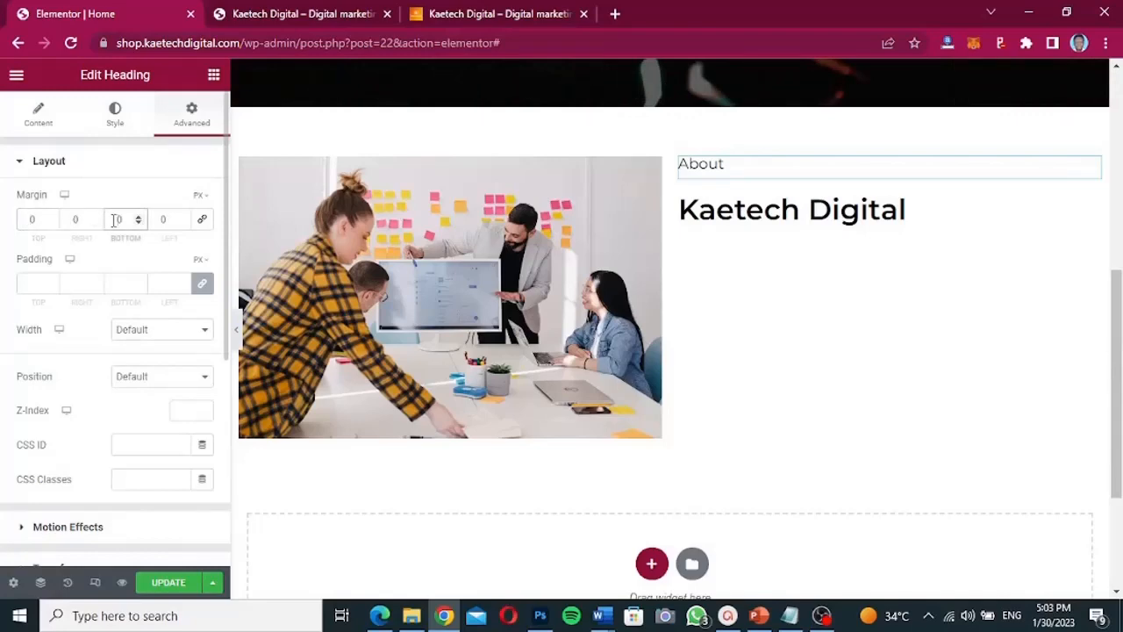
pyautogui.write('-200')
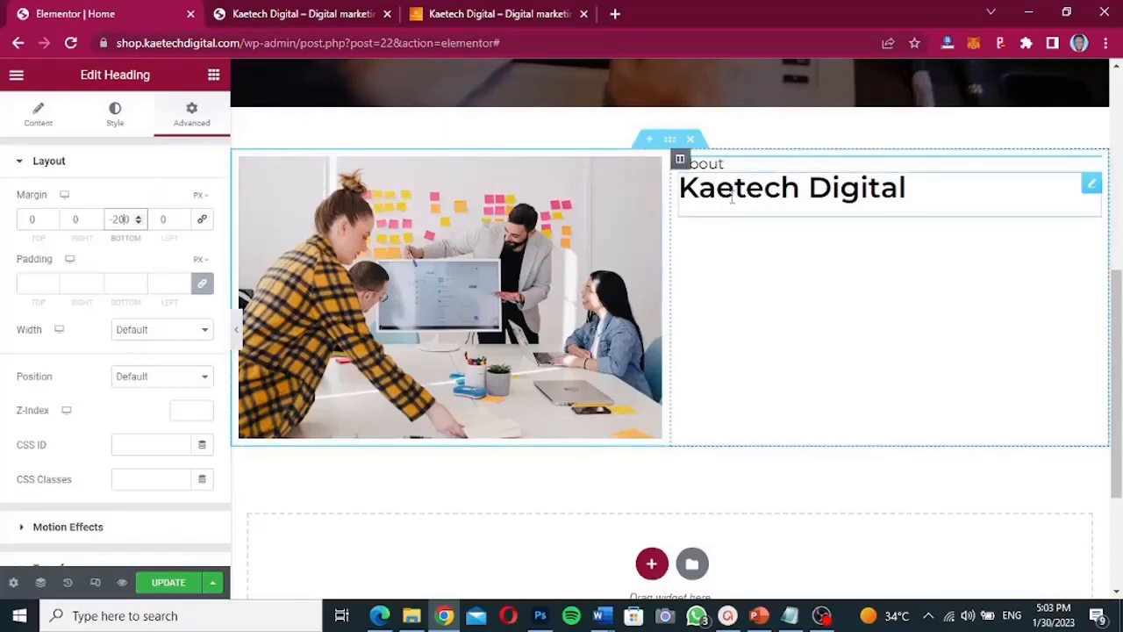
pyautogui.press('BackSpace')
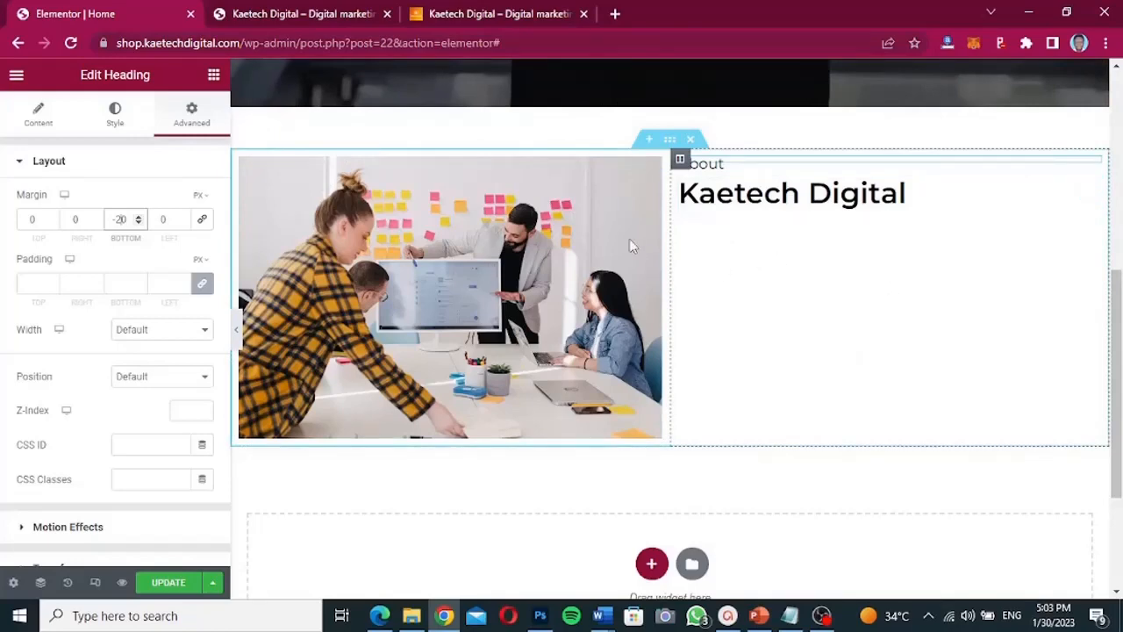
# Search Google for 'dummy text' in a new tab and open the lipsum.com result in another tab.
pyautogui.click(615, 14)
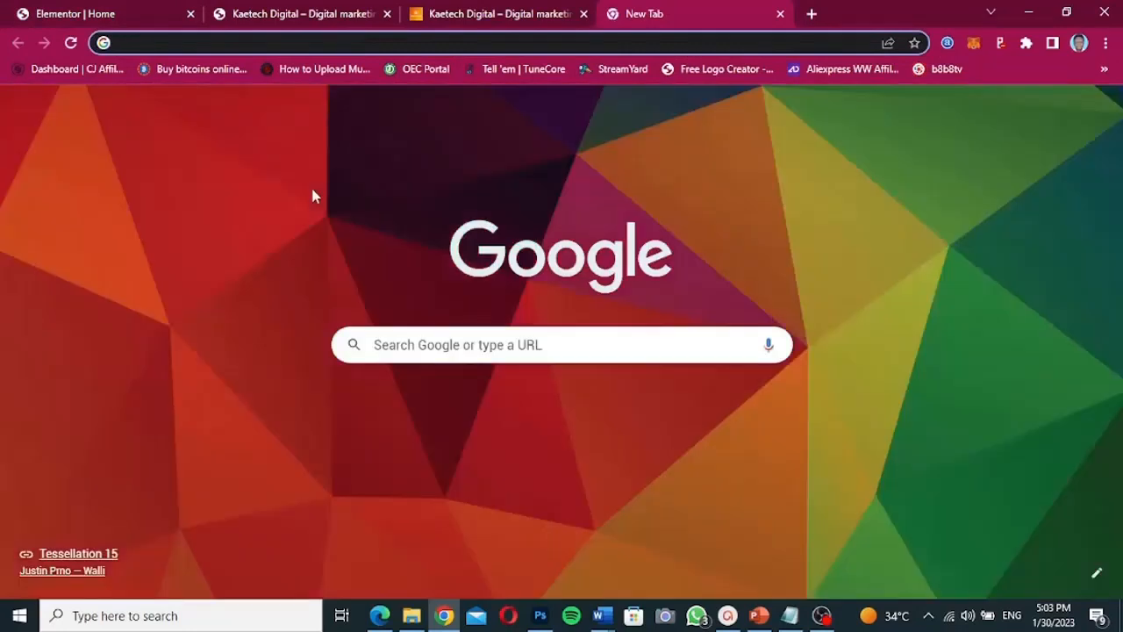
pyautogui.write('dumm')
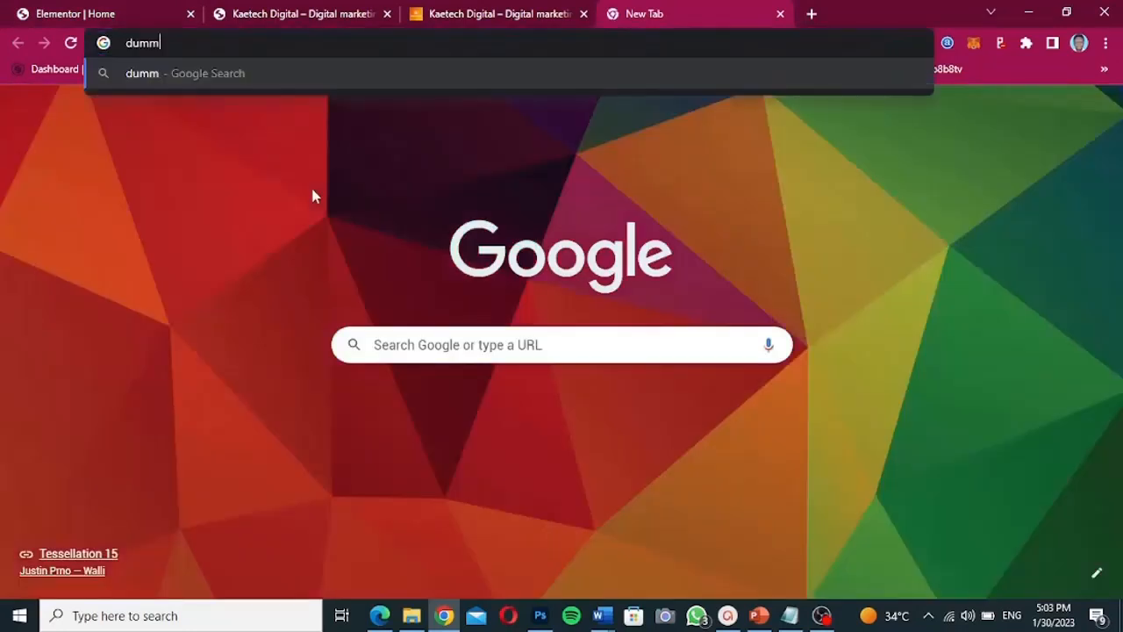
pyautogui.write('y text')
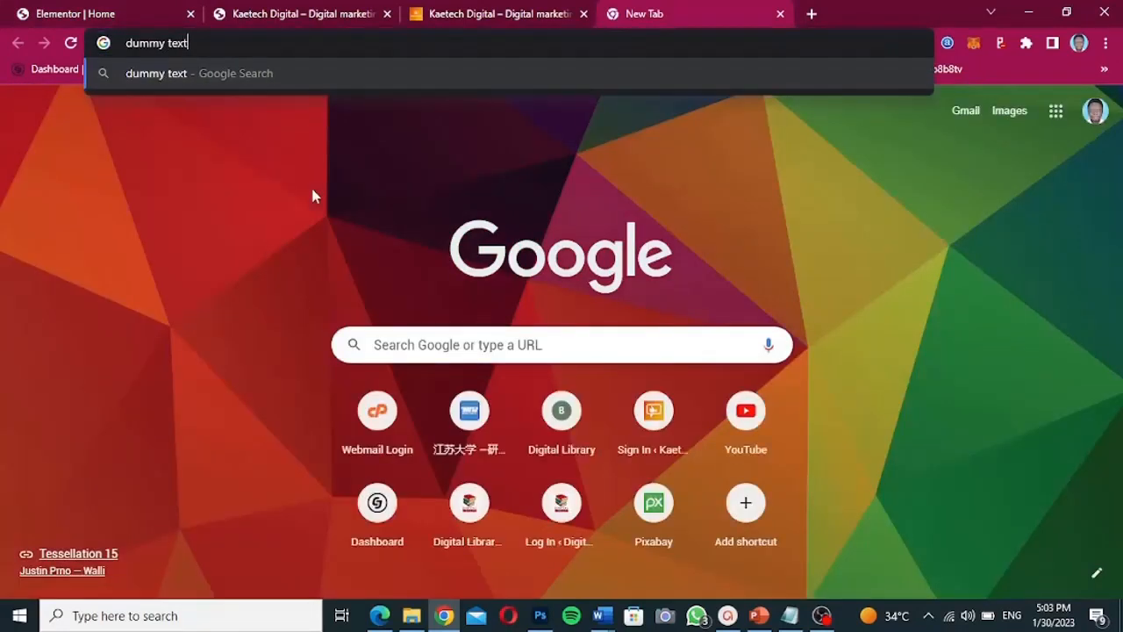
pyautogui.press('Return')
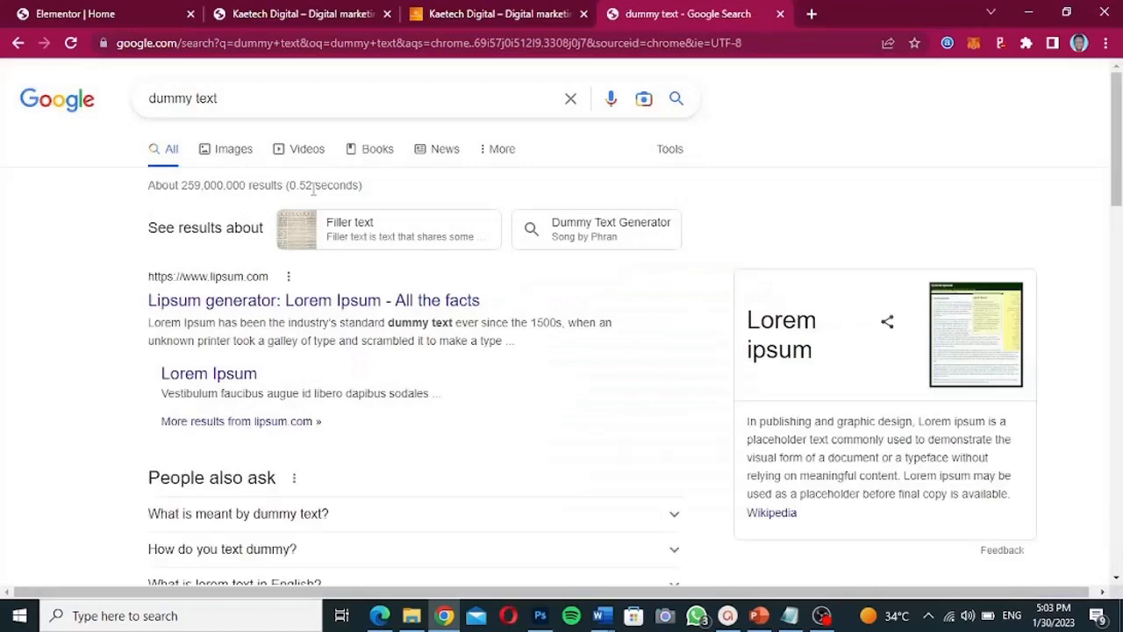
pyautogui.rightClick(244, 309)
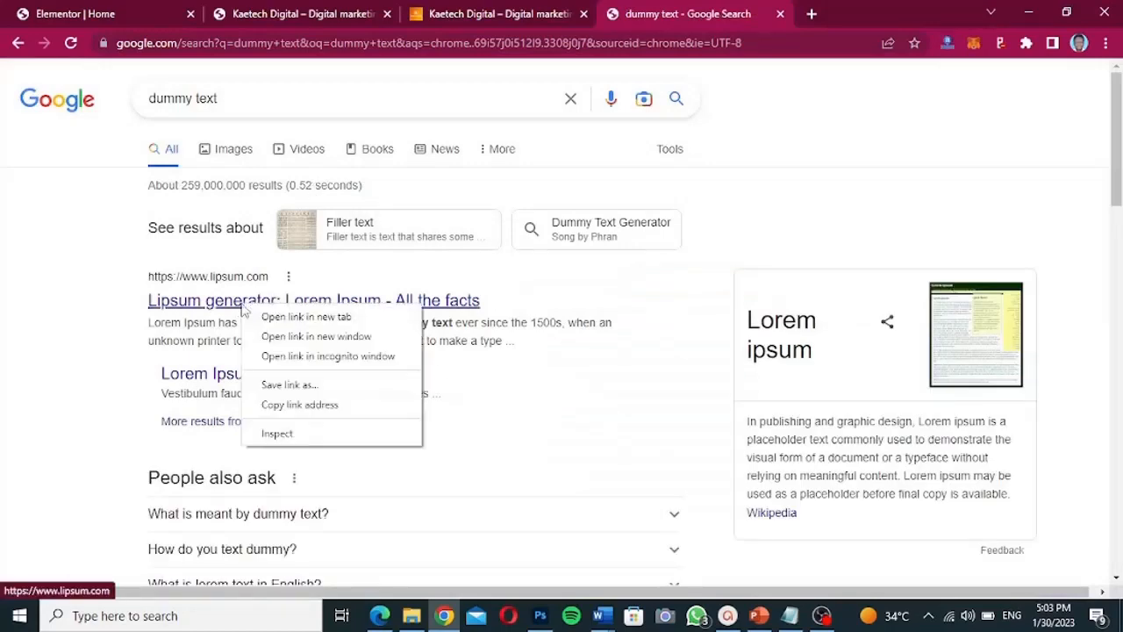
pyautogui.click(275, 319)
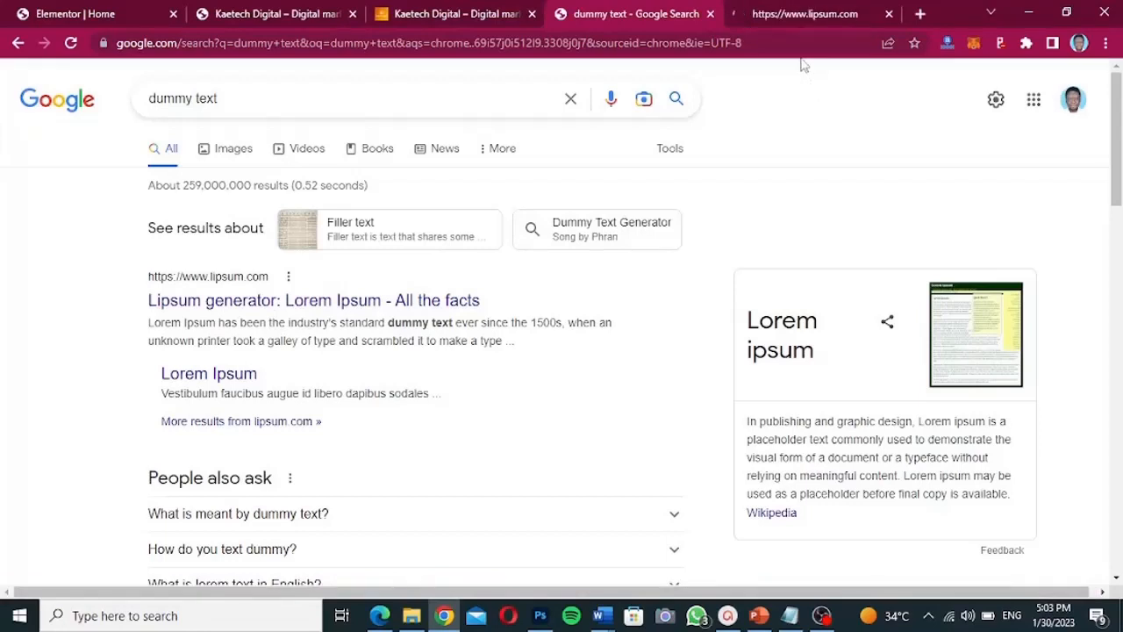
# Copy the 'Why do we use it?' paragraph from lipsum.com and return to the Elementor editor.
pyautogui.click(799, 14)
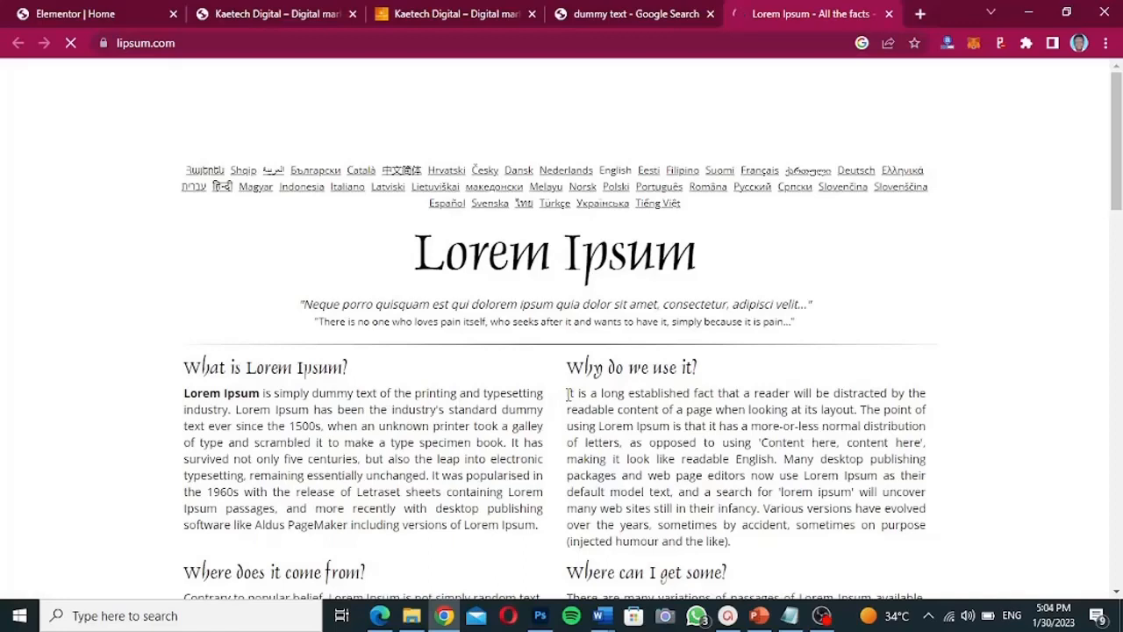
pyautogui.moveTo(568, 393); pyautogui.dragTo(740, 546)
pyautogui.hotkey('ctrl', 'c')
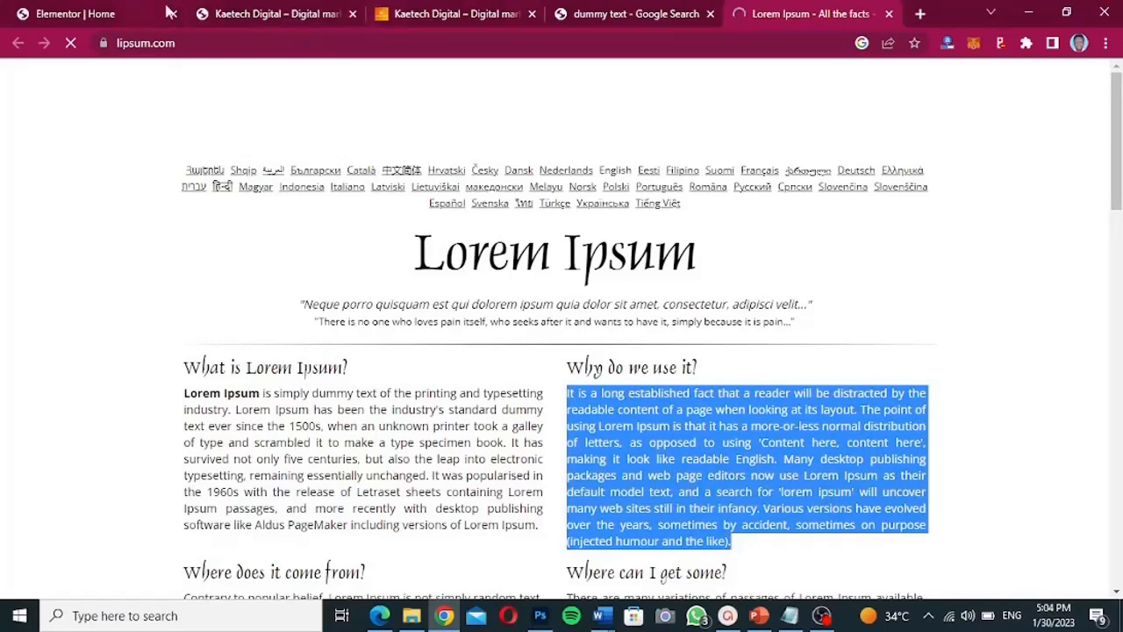
pyautogui.click(107, 19)
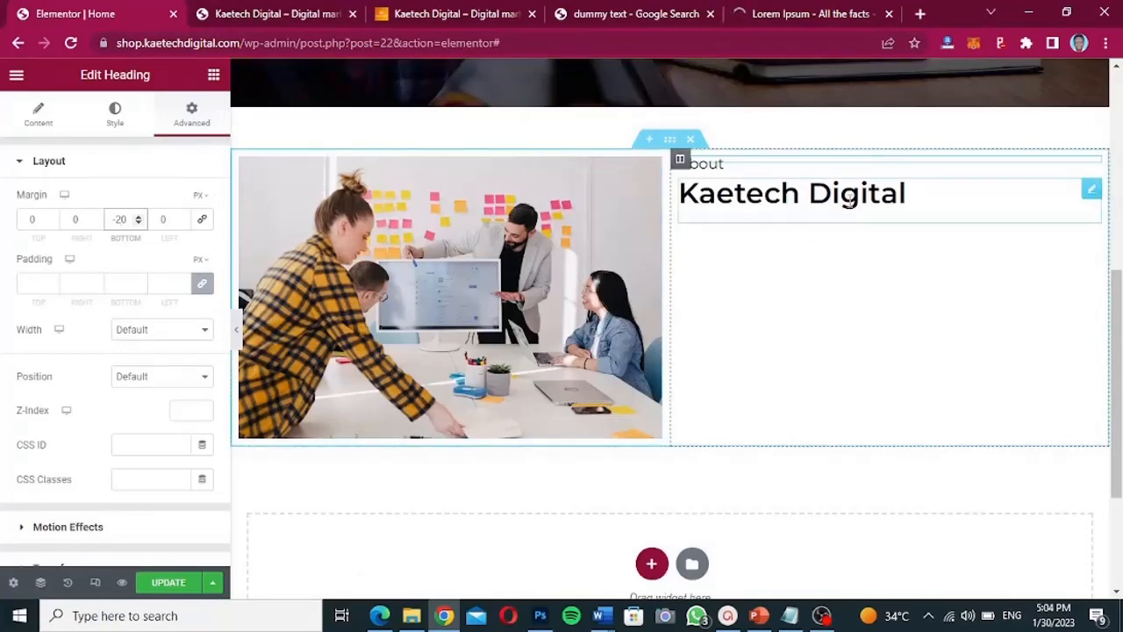
# Add a Text Editor widget below the Kaetech Digital heading and paste the lorem paragraph into it.
pyautogui.click(214, 76)
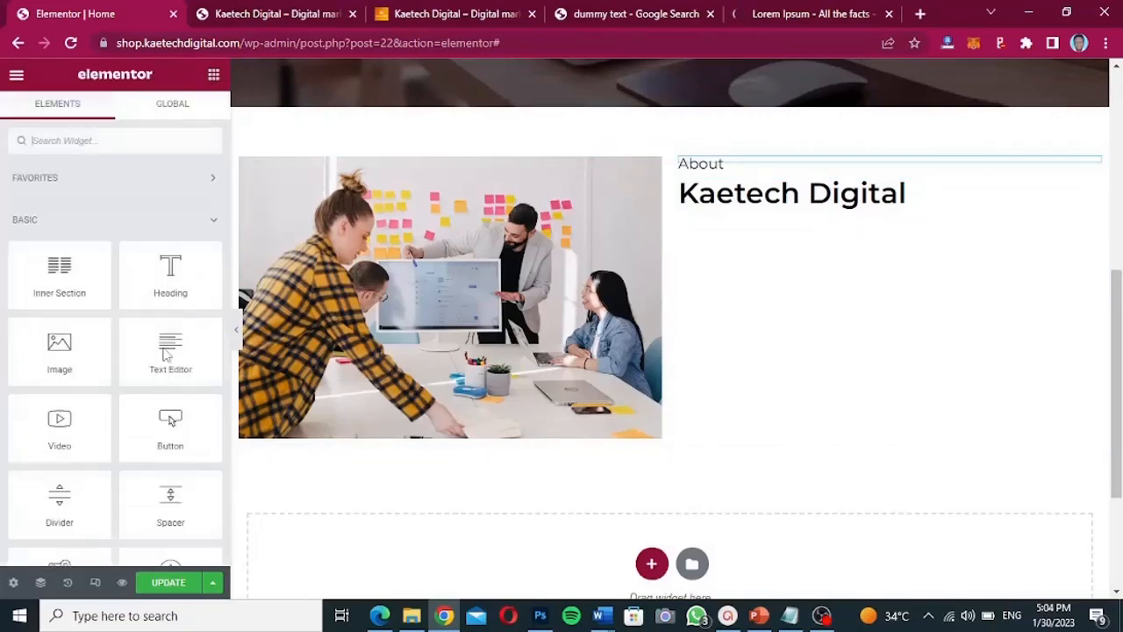
pyautogui.moveTo(166, 343); pyautogui.dragTo(772, 204)
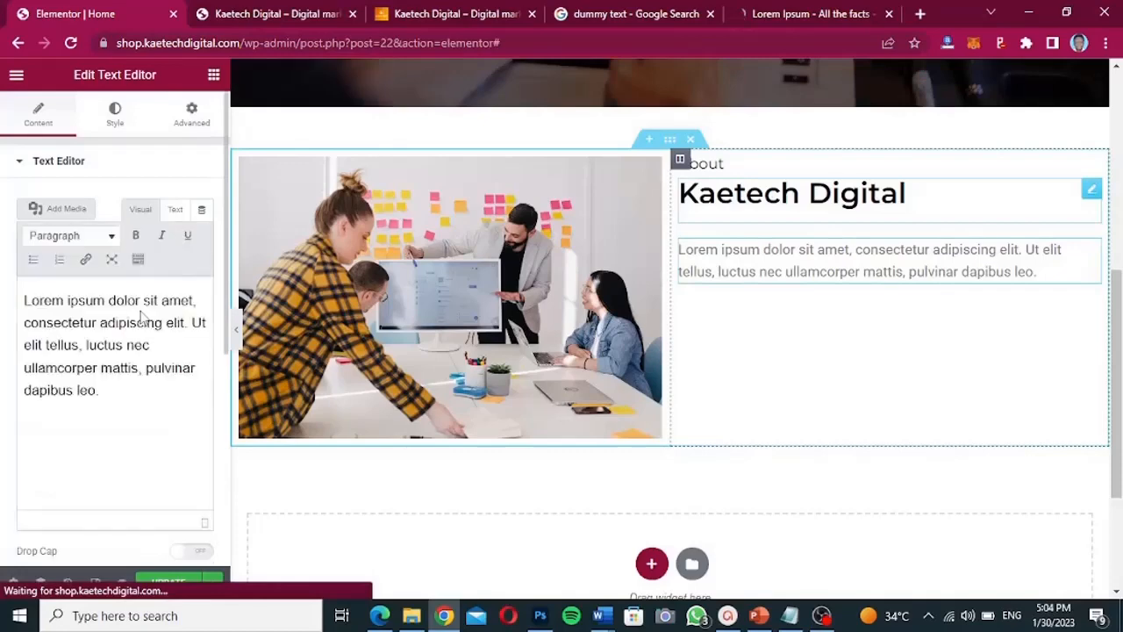
pyautogui.click(176, 406)
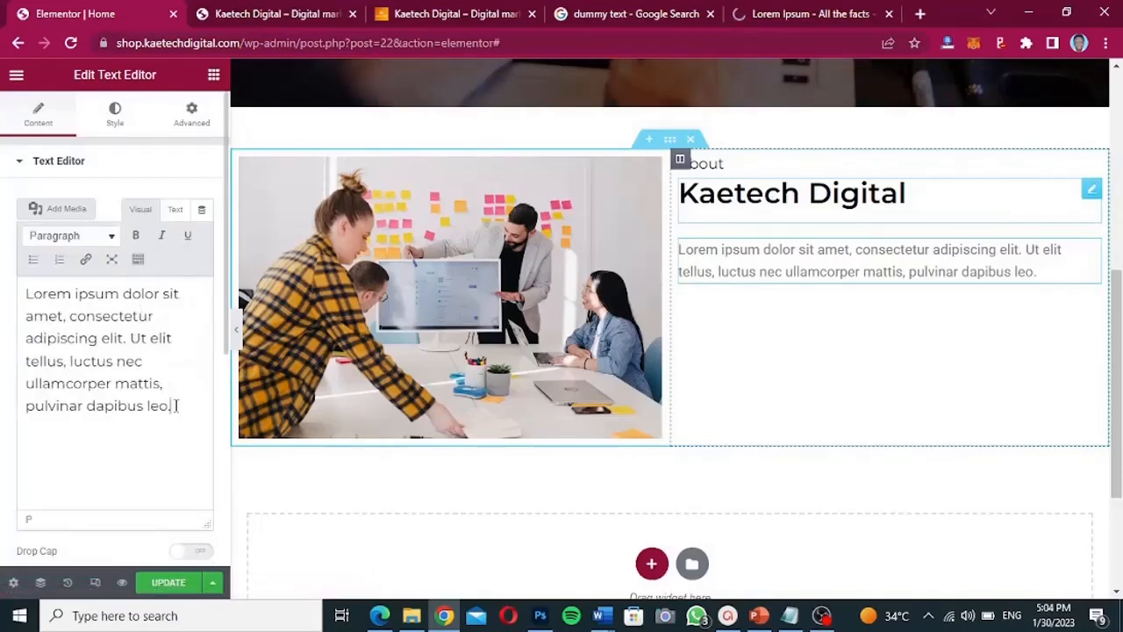
pyautogui.hotkey('ctrl', 'a')
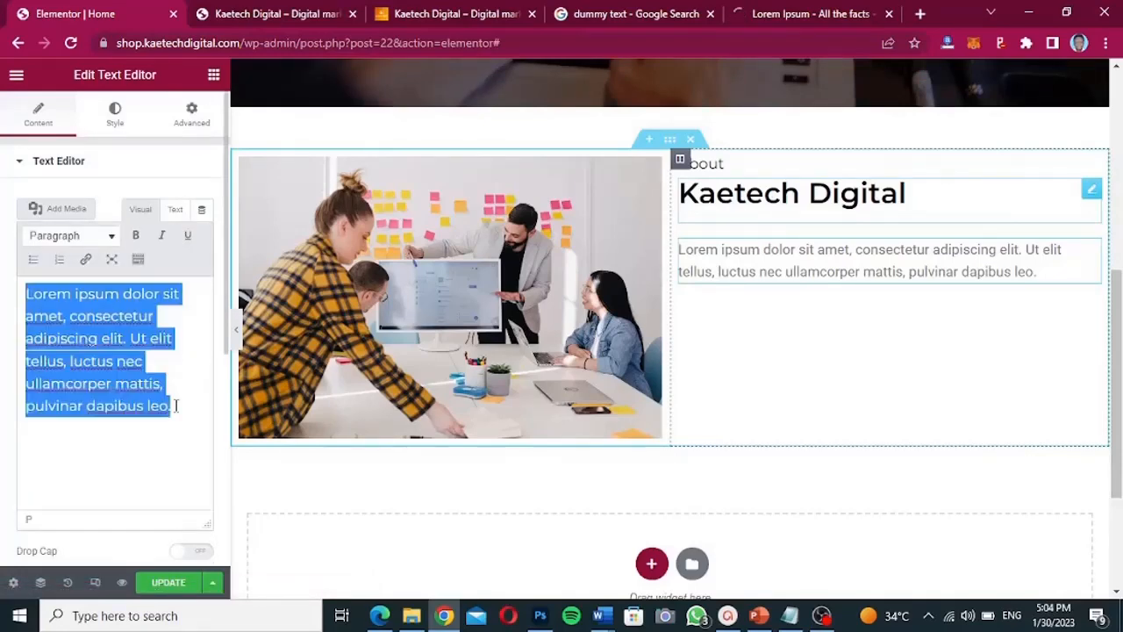
pyautogui.hotkey('ctrl', 'v')
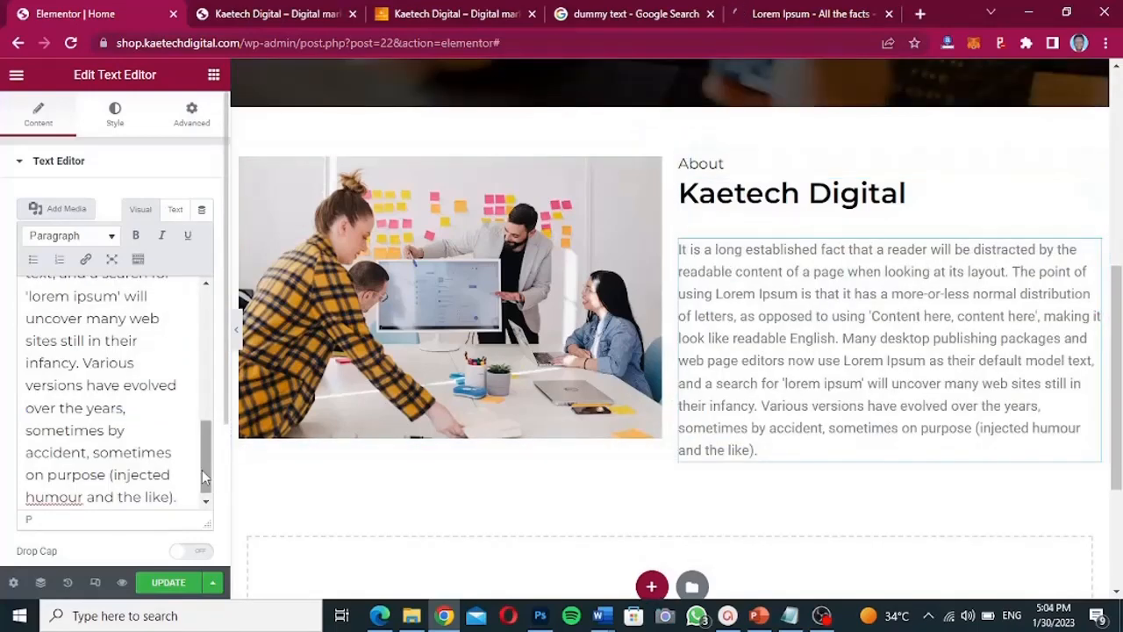
# Delete '(injected humour and the like)' so the paragraph ends at 'sometimes on purpose.'.
pyautogui.moveTo(202, 474); pyautogui.dragTo(108, 469)
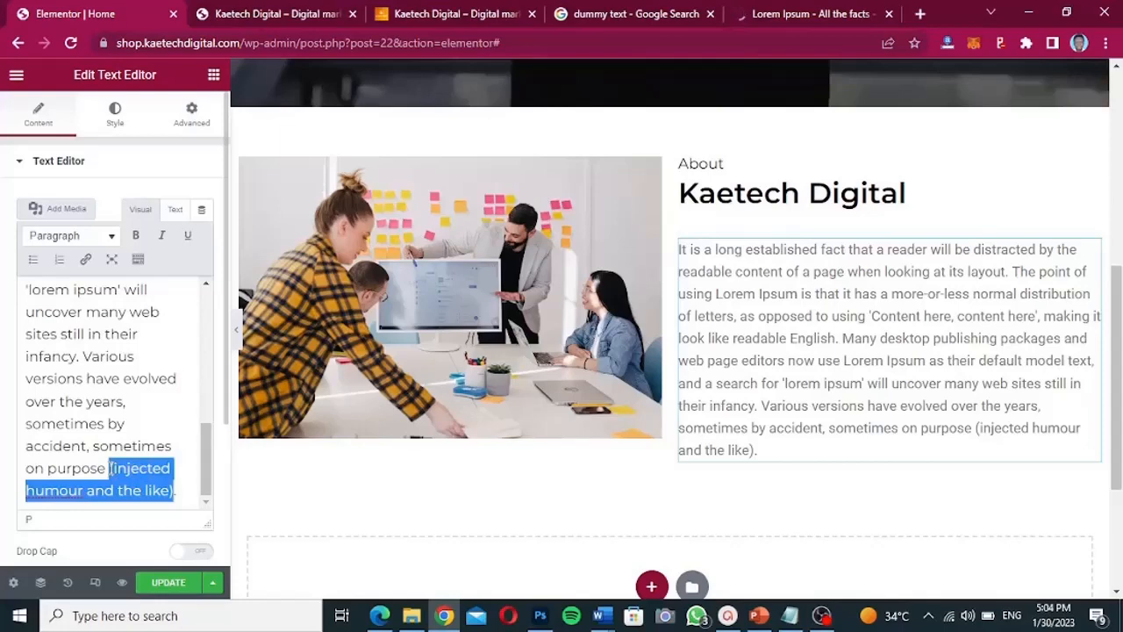
pyautogui.press('BackSpace')
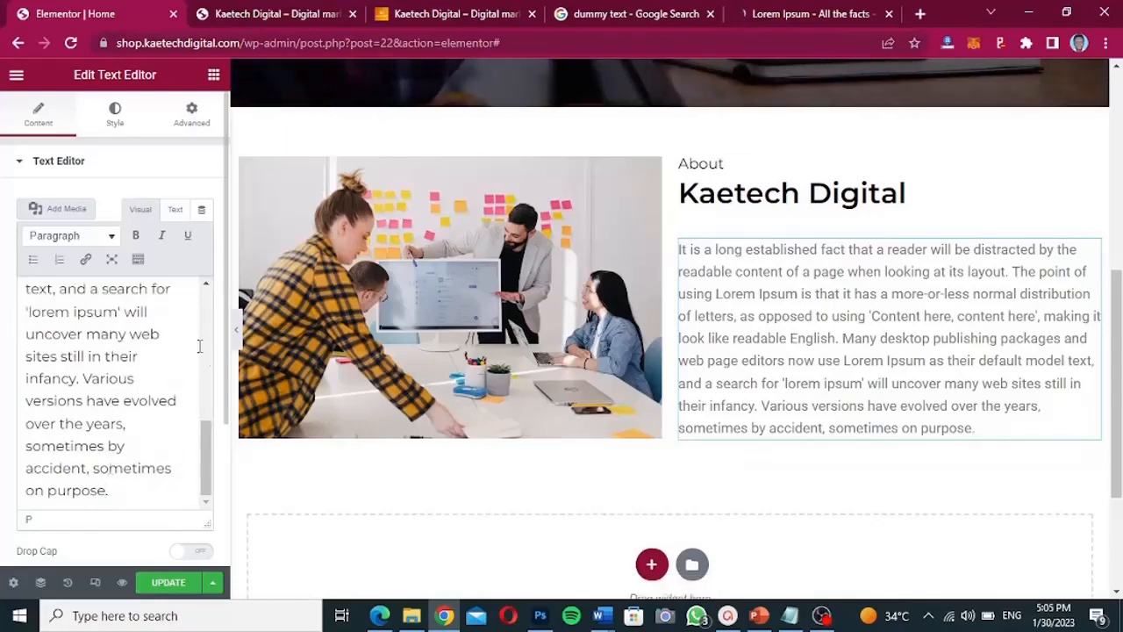
pyautogui.click(116, 120)
pyautogui.click(202, 271)
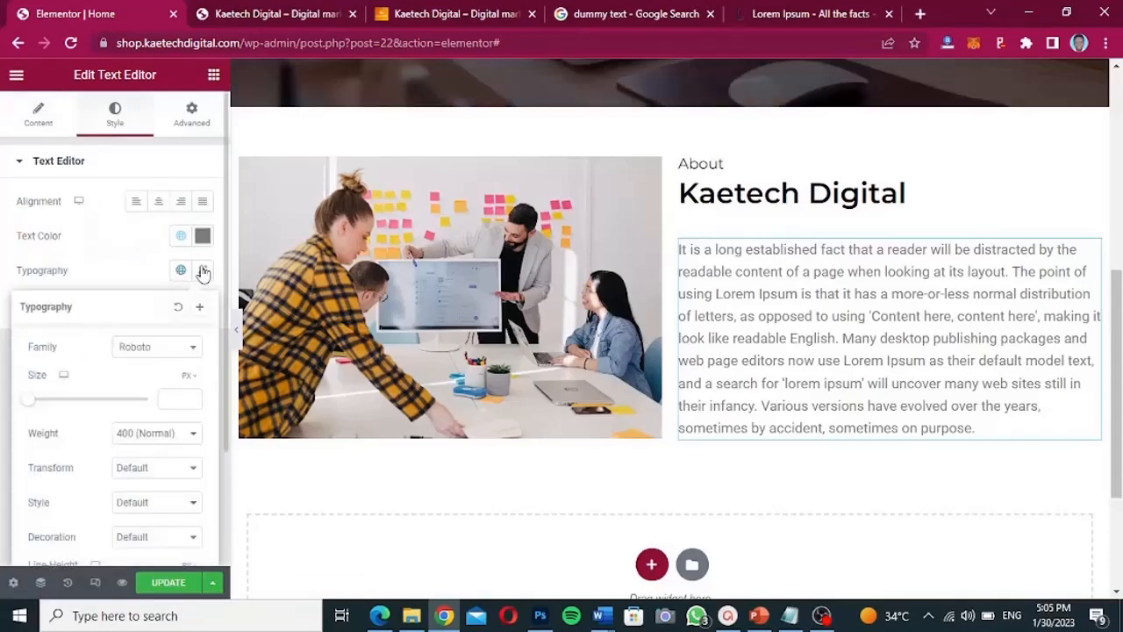
# Set the paragraph's typography to Montserrat at size 16.
pyautogui.click(163, 351)
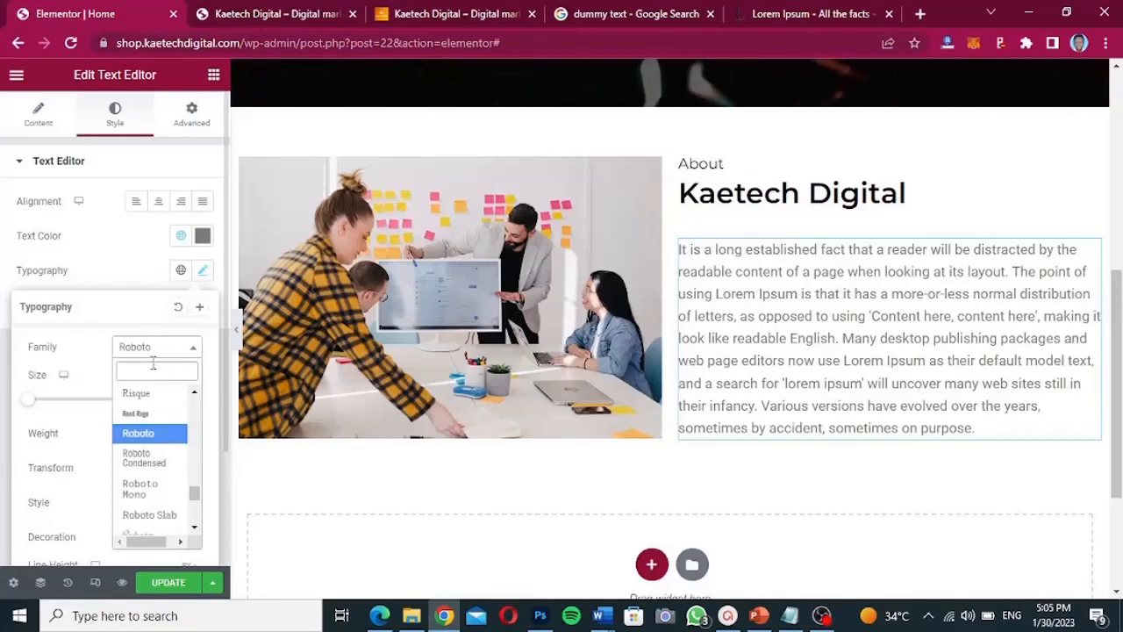
pyautogui.write('monts')
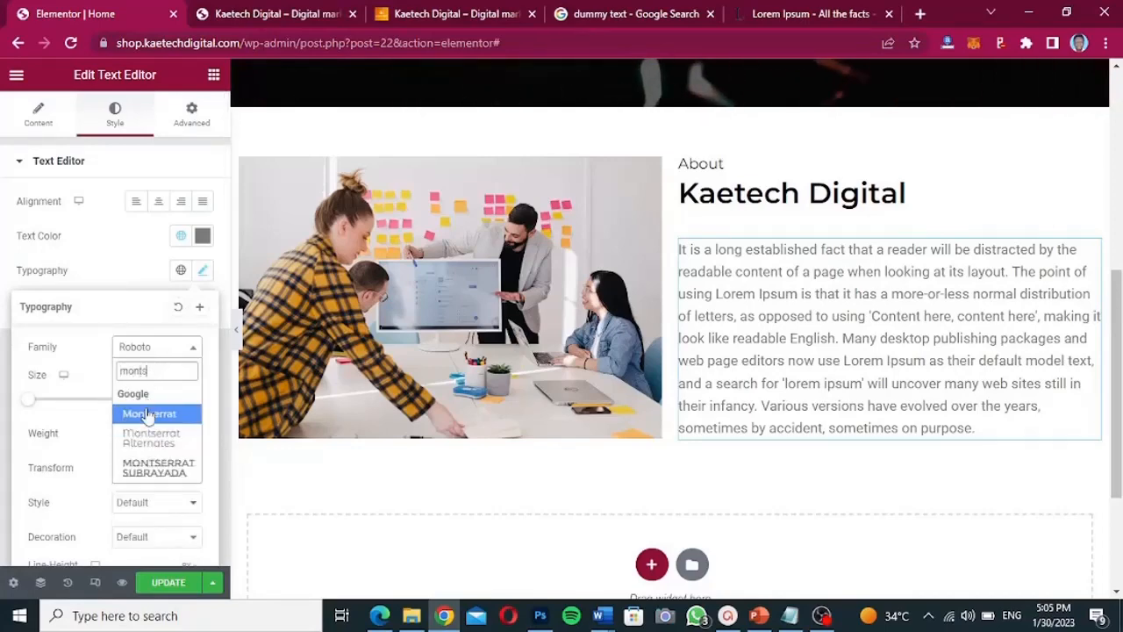
pyautogui.click(147, 413)
pyautogui.click(171, 401)
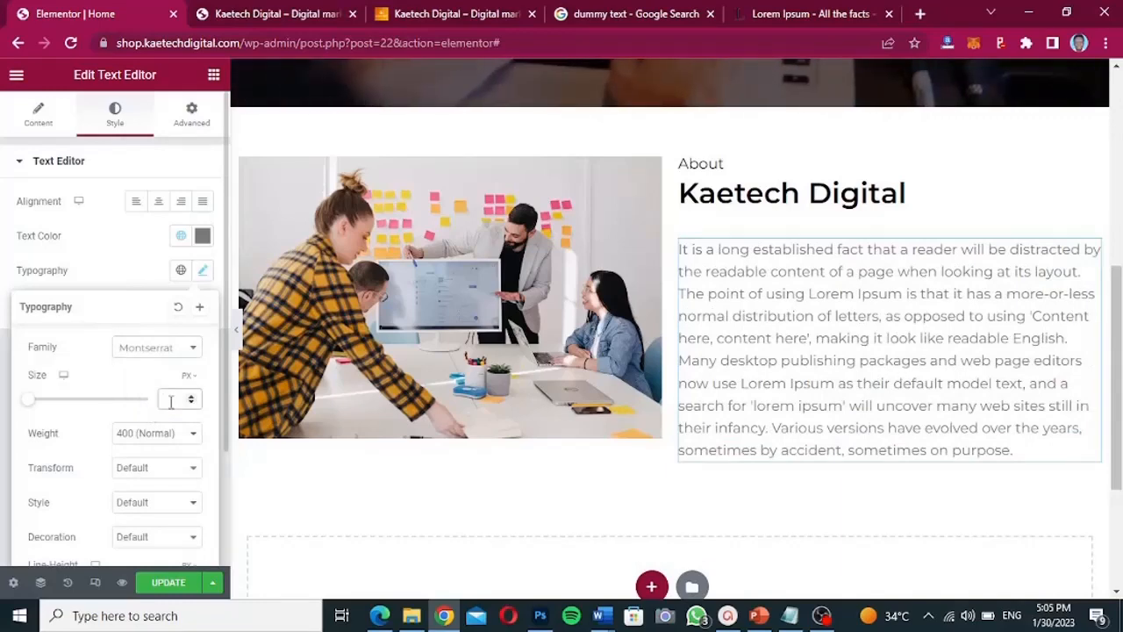
pyautogui.write('18')
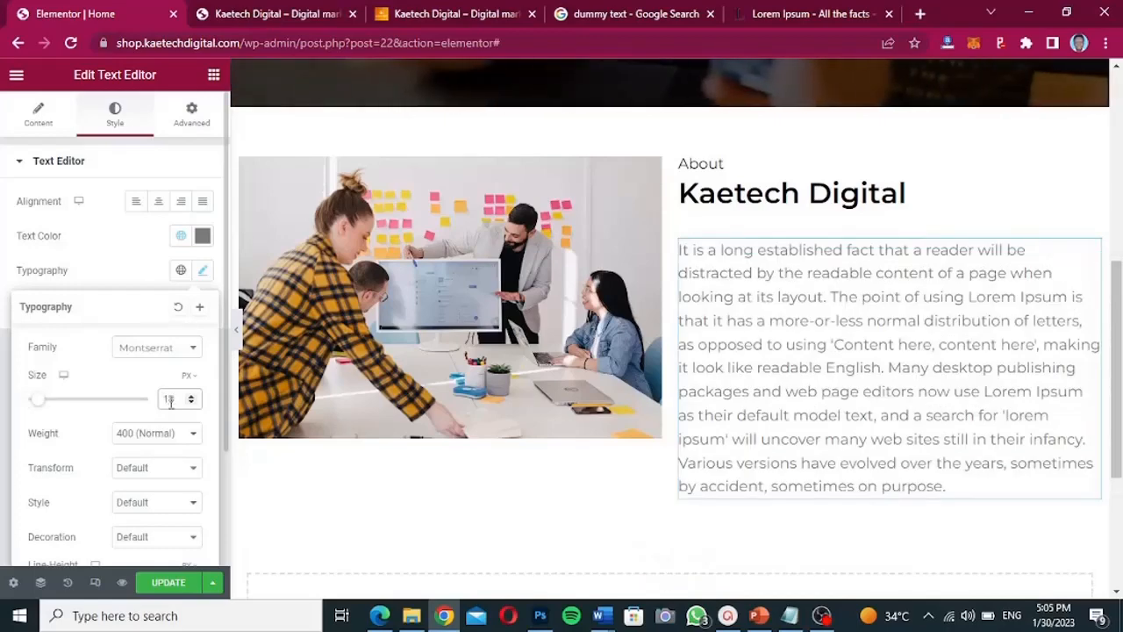
pyautogui.press('BackSpace')
pyautogui.write('6')
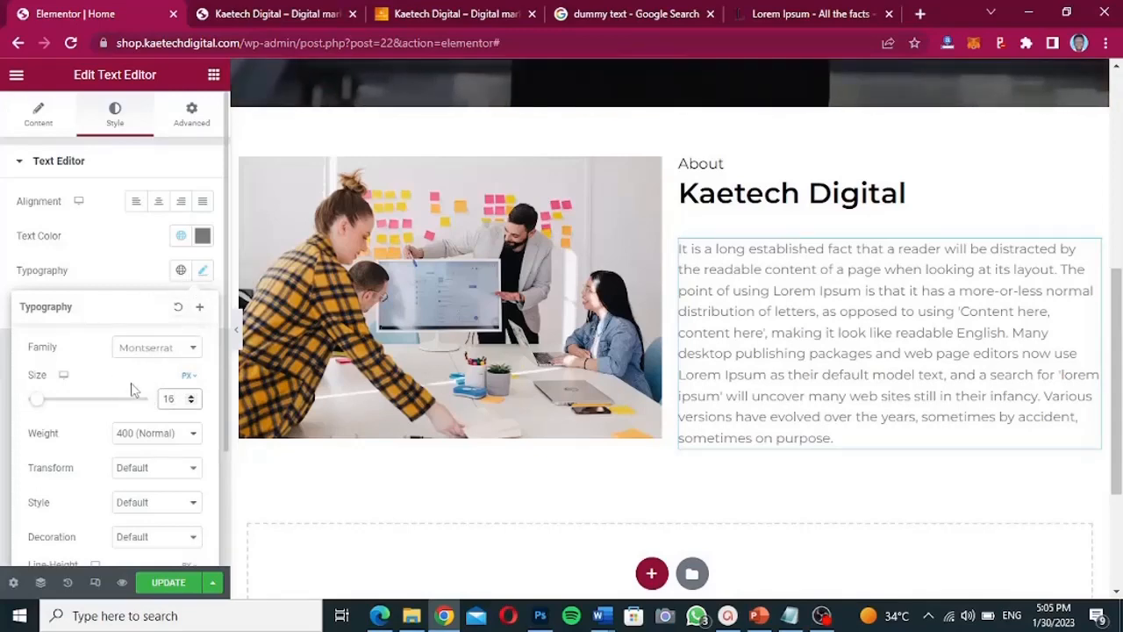
# Save the paragraph's Montserrat 16 typography as a new global font named 'mont'.
pyautogui.click(200, 308)
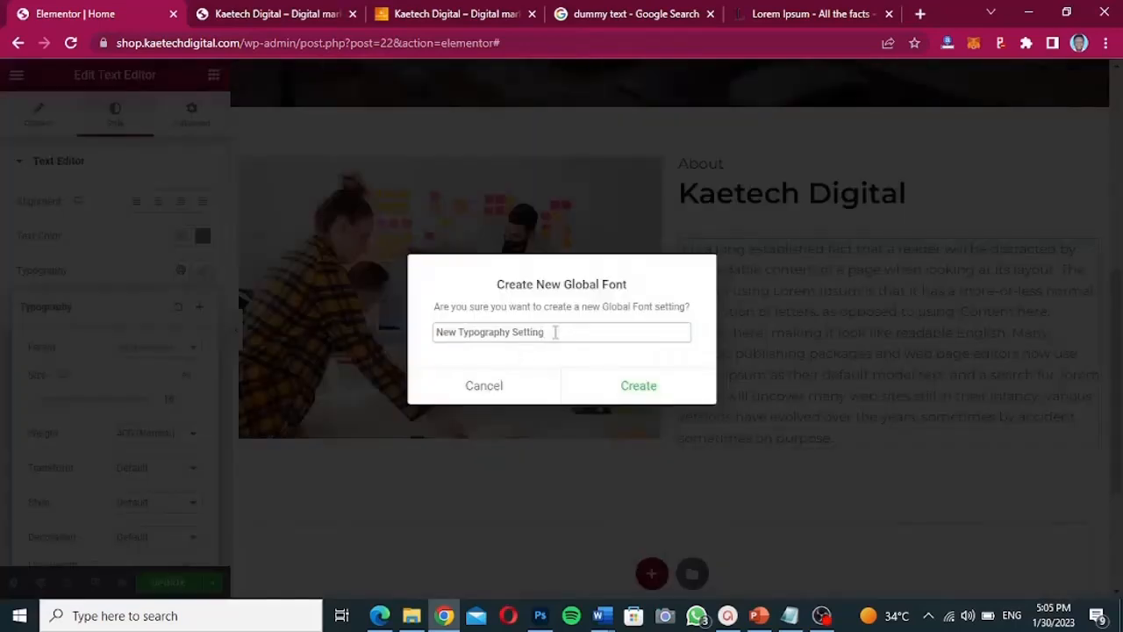
pyautogui.moveTo(555, 331); pyautogui.dragTo(429, 333)
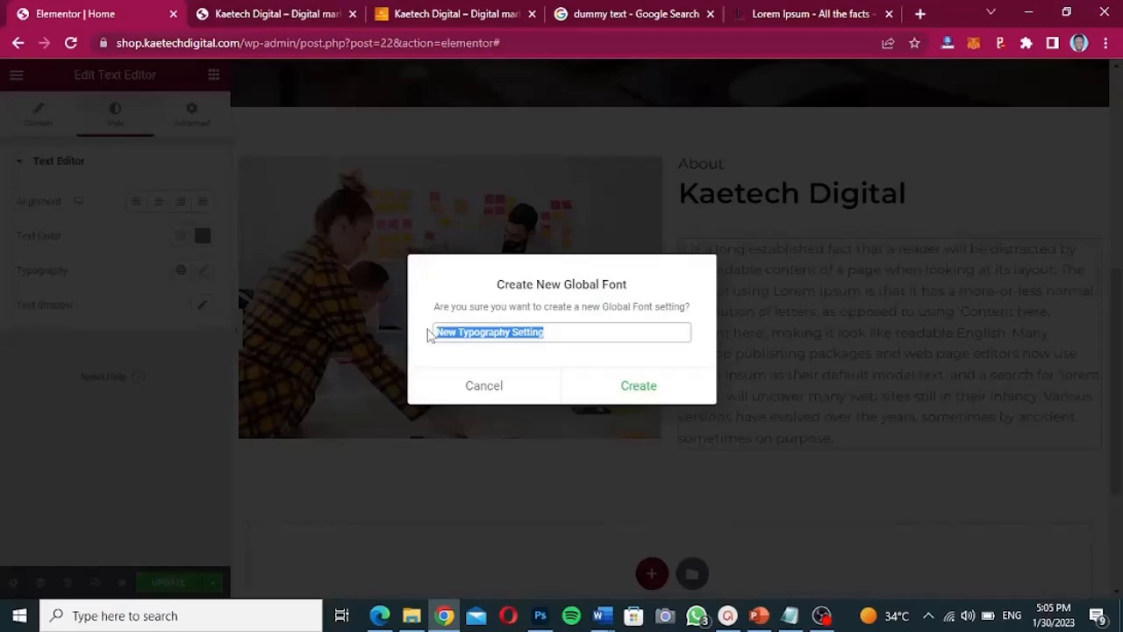
pyautogui.write('mont')
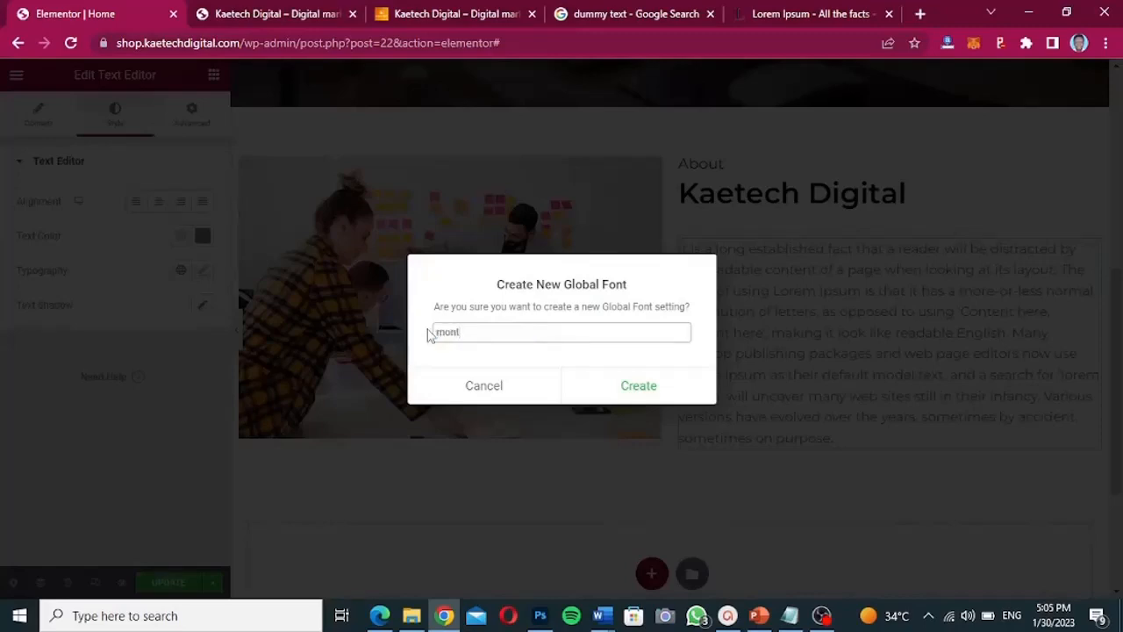
pyautogui.click(639, 387)
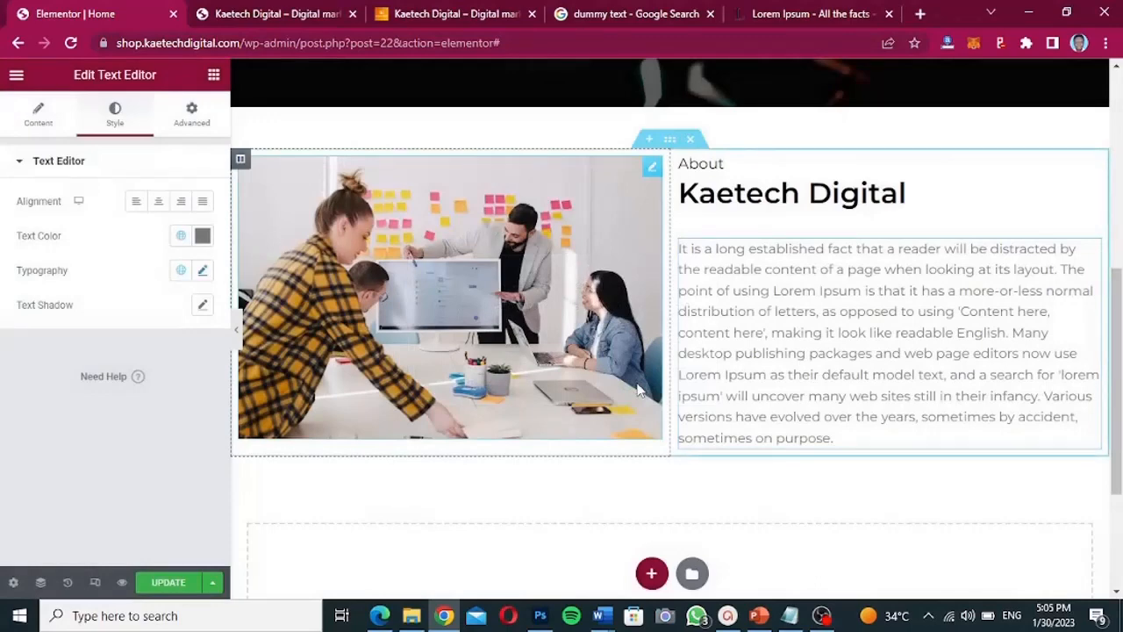
# Change the paragraph text colour from grey #7A7A7A to near-black #212121.
pyautogui.click(203, 236)
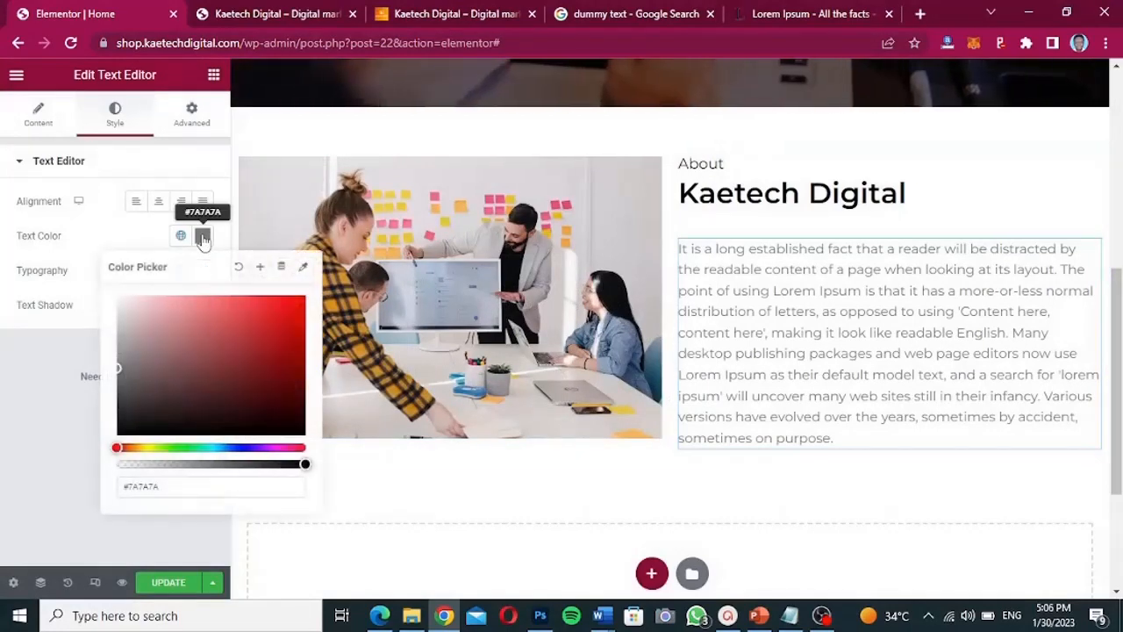
pyautogui.click(115, 414)
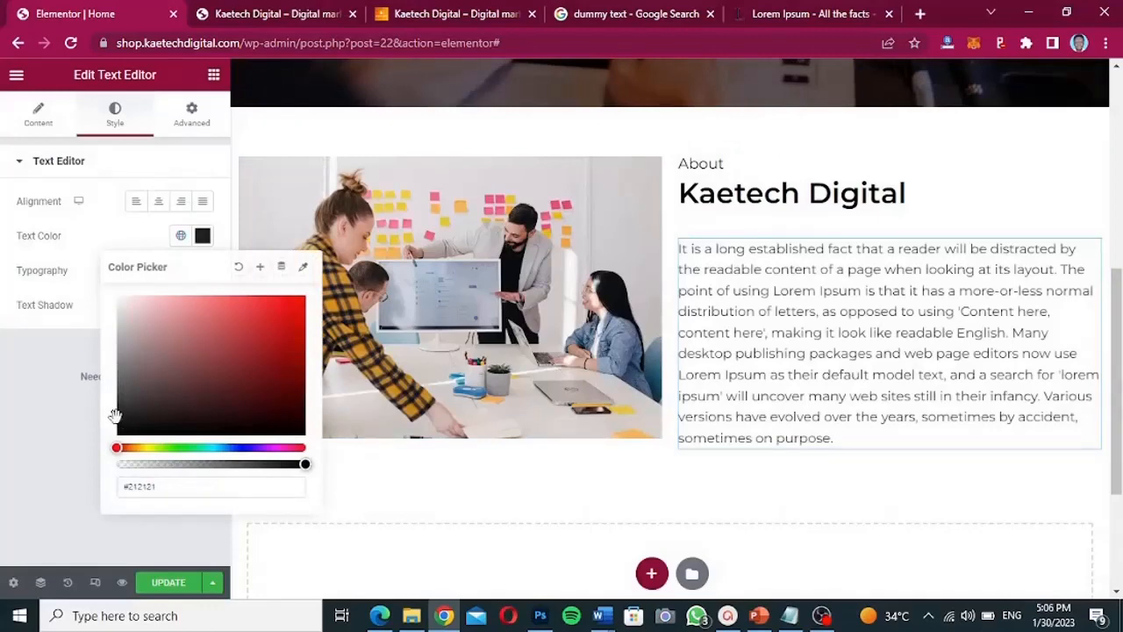
pyautogui.click(41, 414)
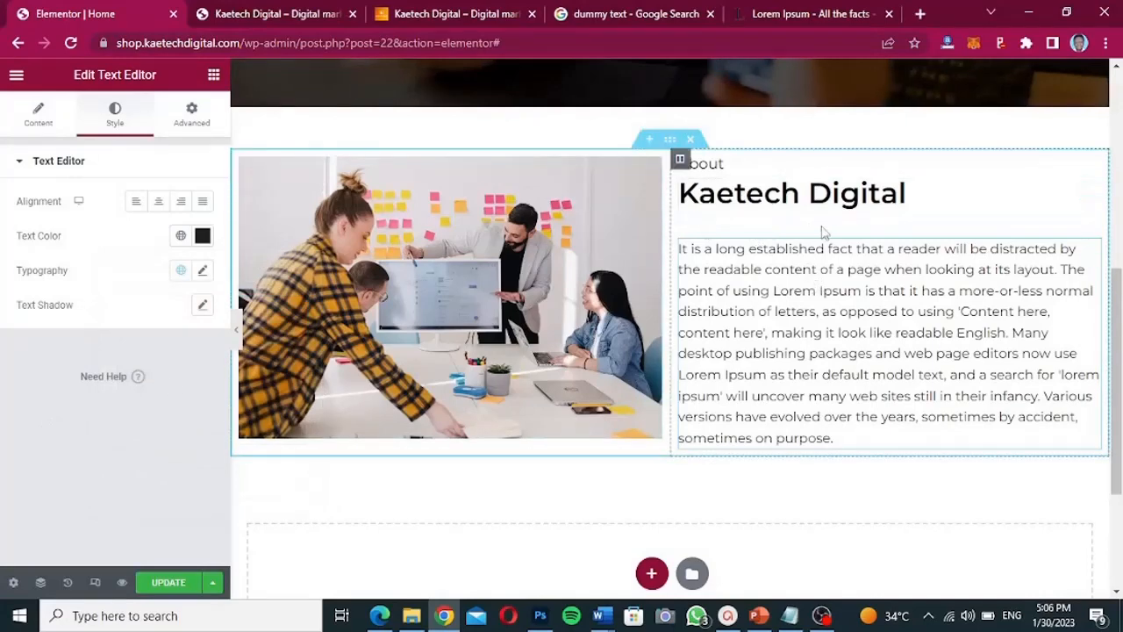
# Add a solid Divider between the Kaetech Digital heading and the paragraph, 20% wide.
pyautogui.click(213, 77)
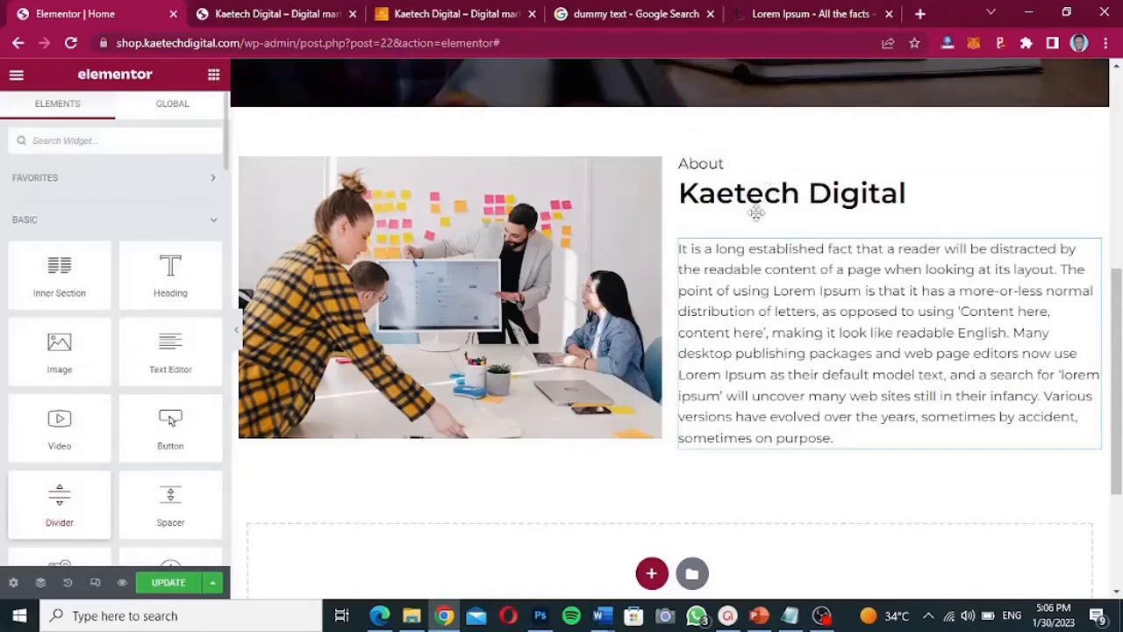
pyautogui.moveTo(756, 212); pyautogui.dragTo(784, 216)
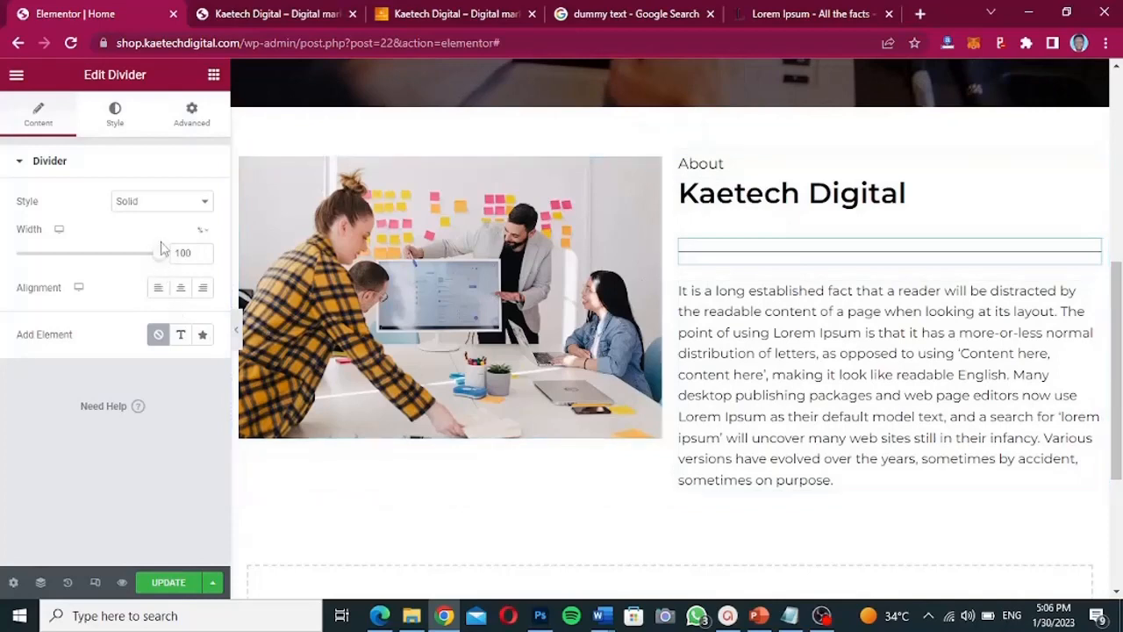
pyautogui.click(166, 202)
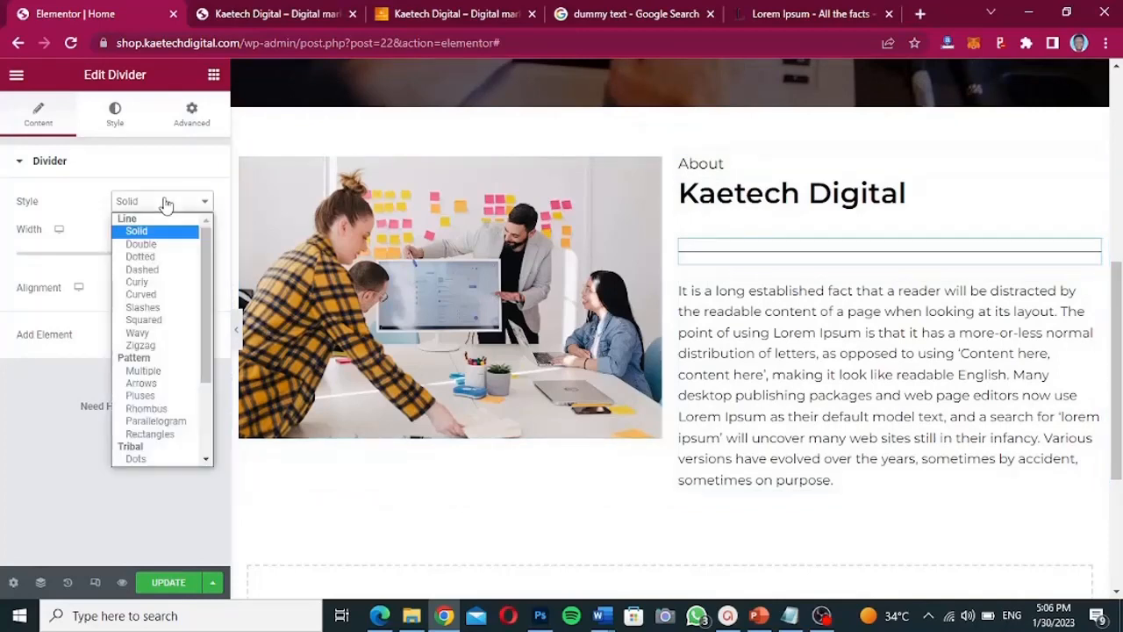
pyautogui.click(166, 202)
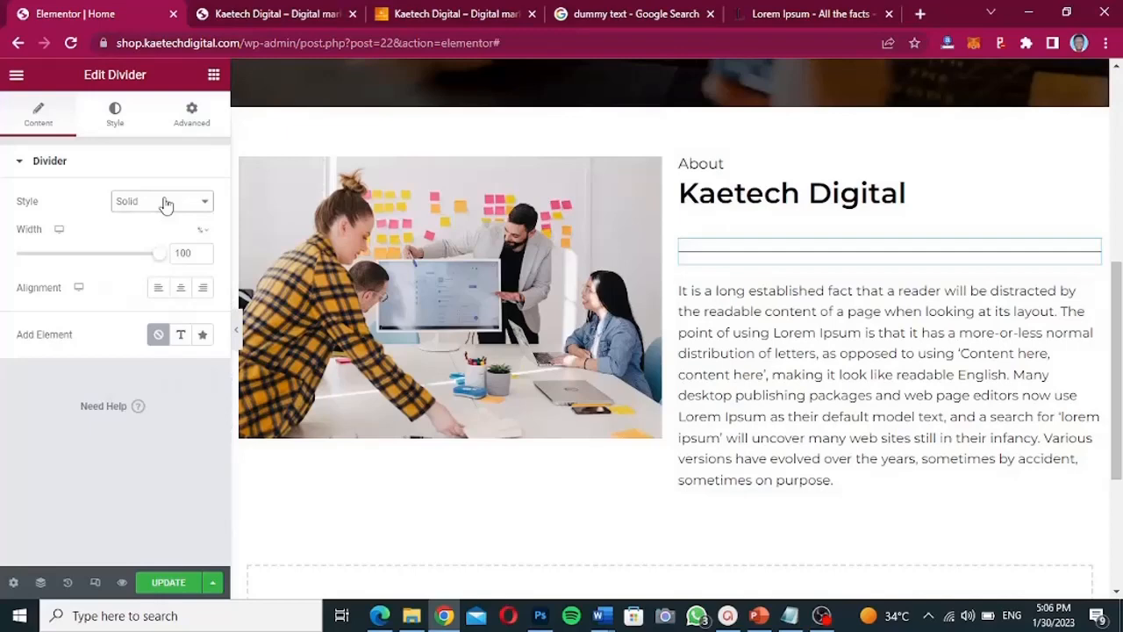
pyautogui.doubleClick(174, 253)
pyautogui.write('20')
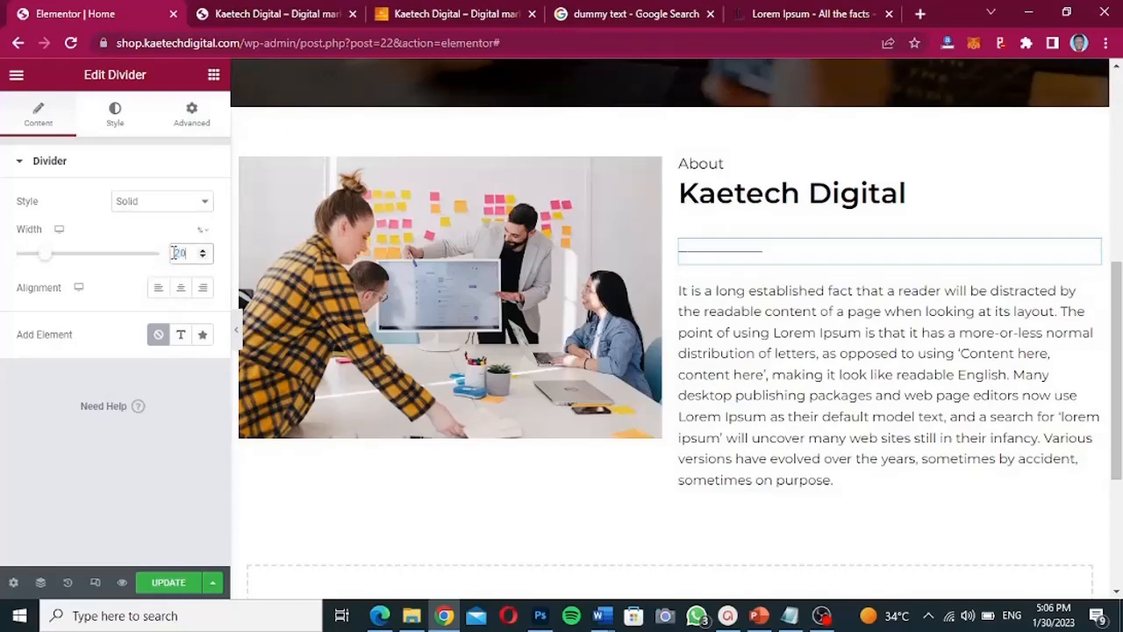
# Keep the divider style Solid and leave Add Element set to None, with no icon.
pyautogui.click(171, 205)
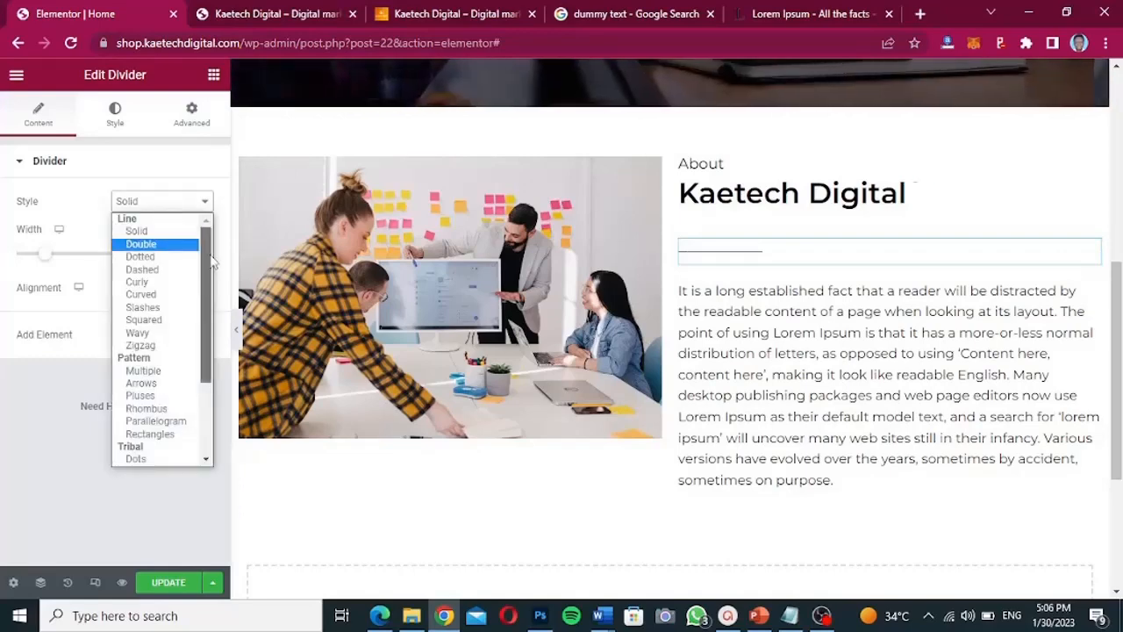
pyautogui.scroll(-3, 202, 332)
pyautogui.moveTo(202, 332); pyautogui.dragTo(208, 252)
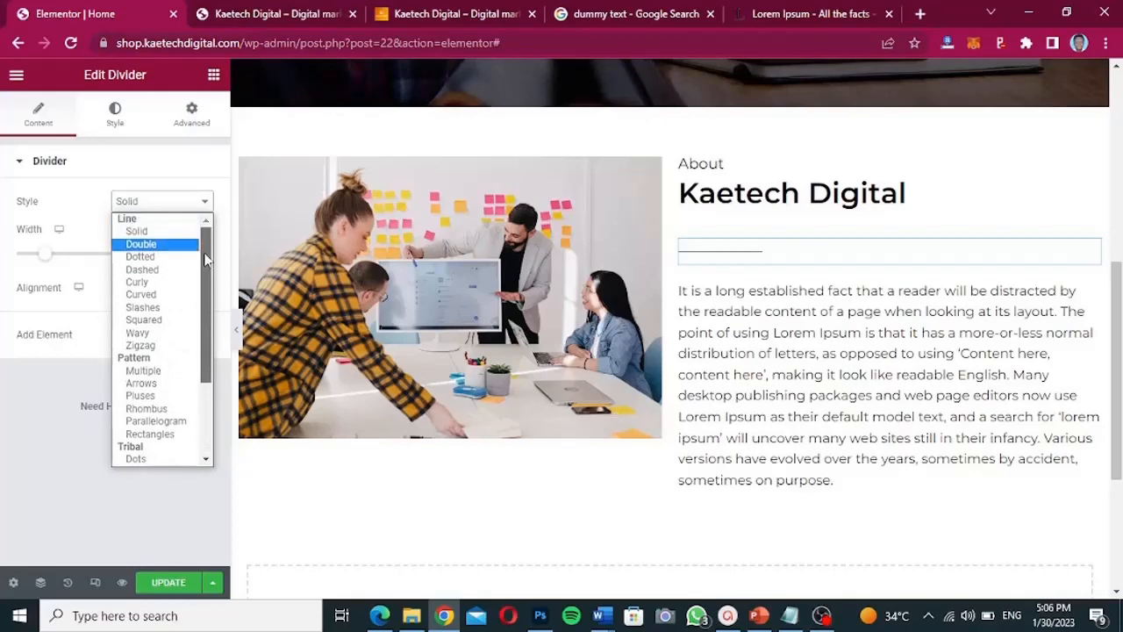
pyautogui.click(75, 200)
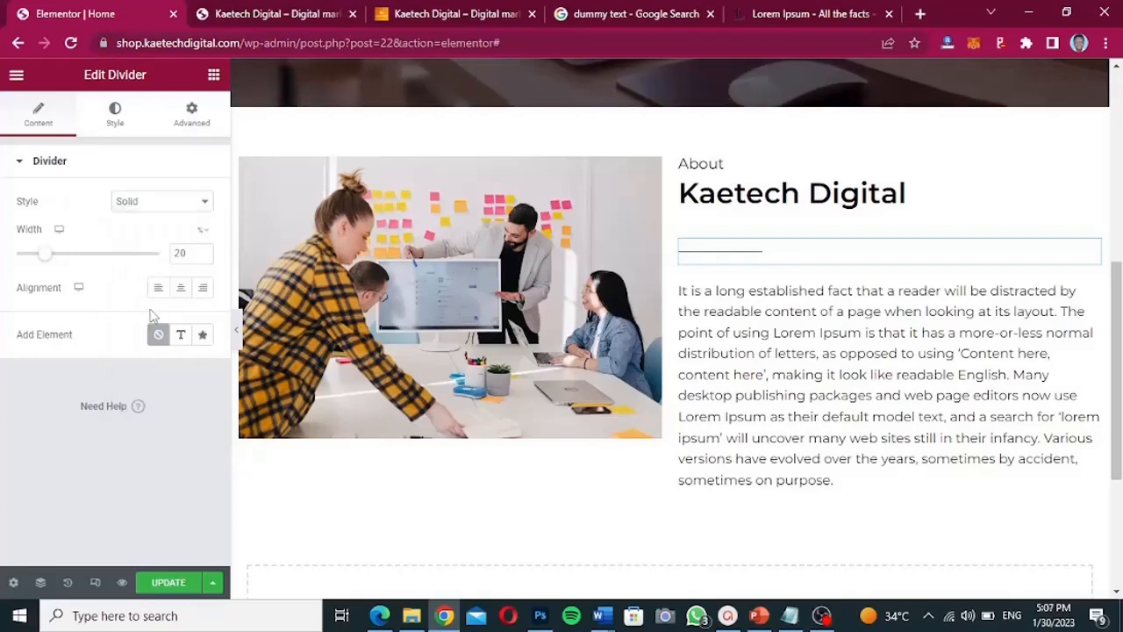
pyautogui.click(204, 336)
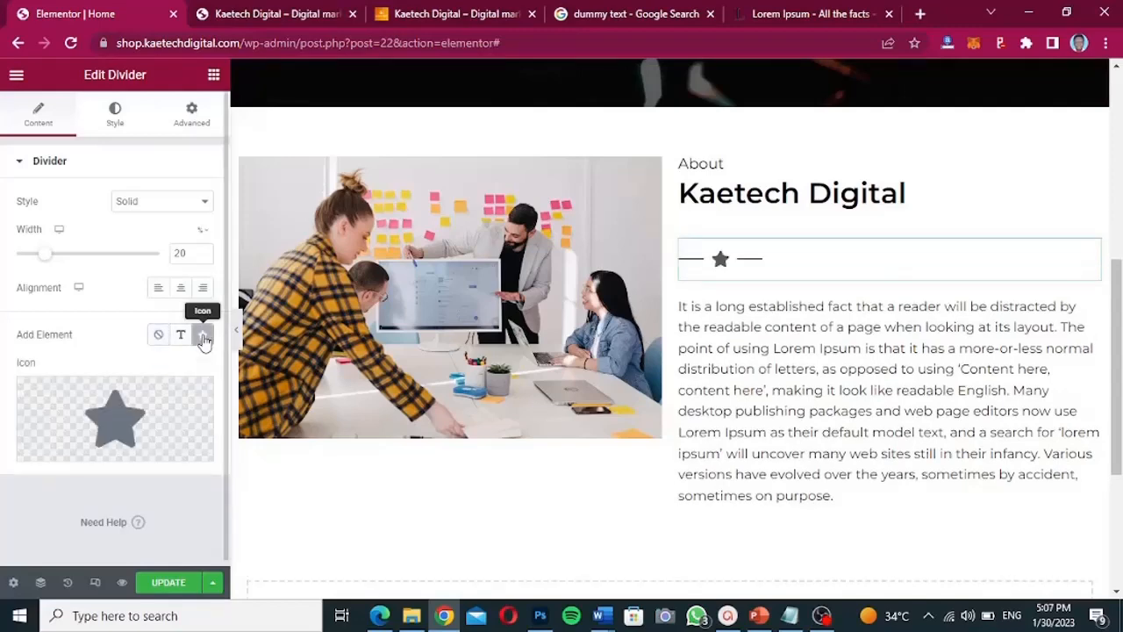
pyautogui.click(159, 335)
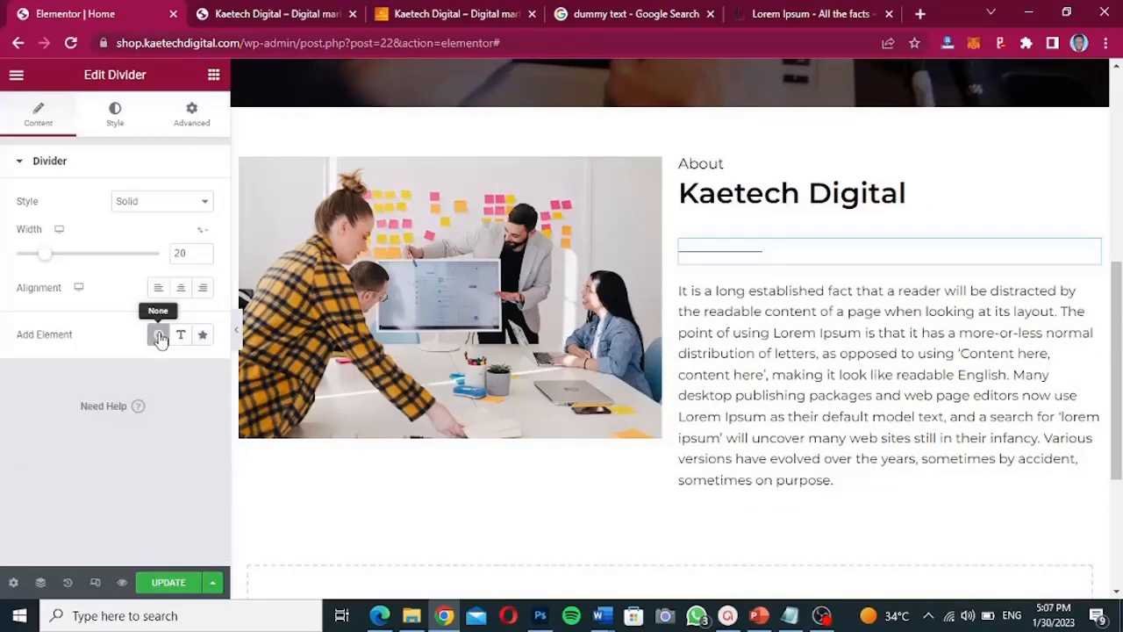
pyautogui.click(117, 127)
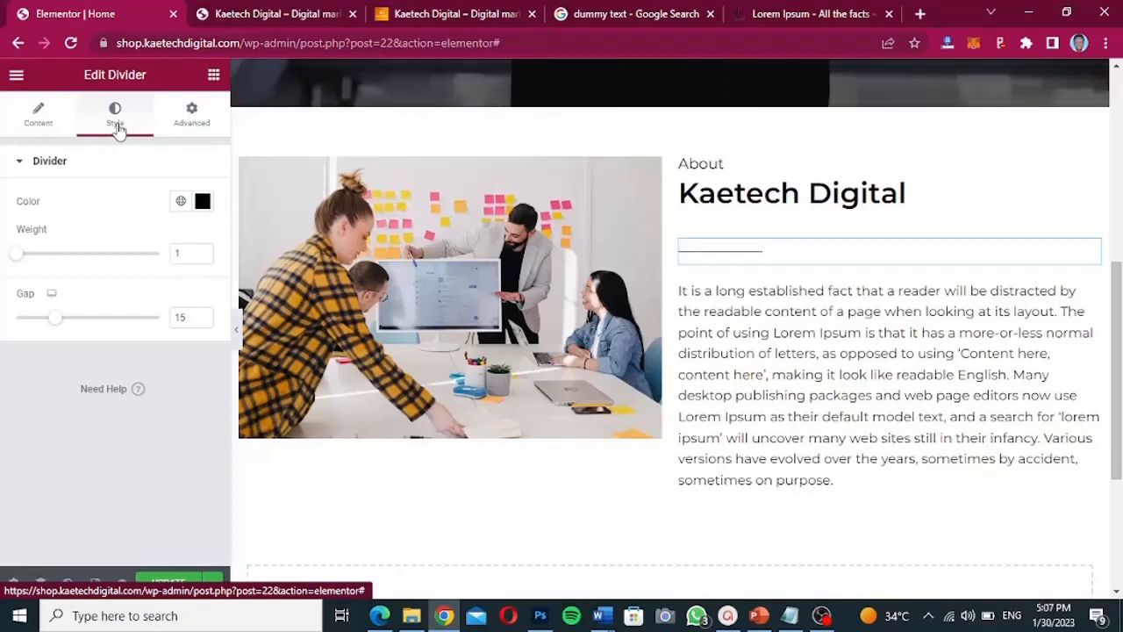
# Open the divider's colour picker, leaving the colour black #000000.
pyautogui.click(201, 203)
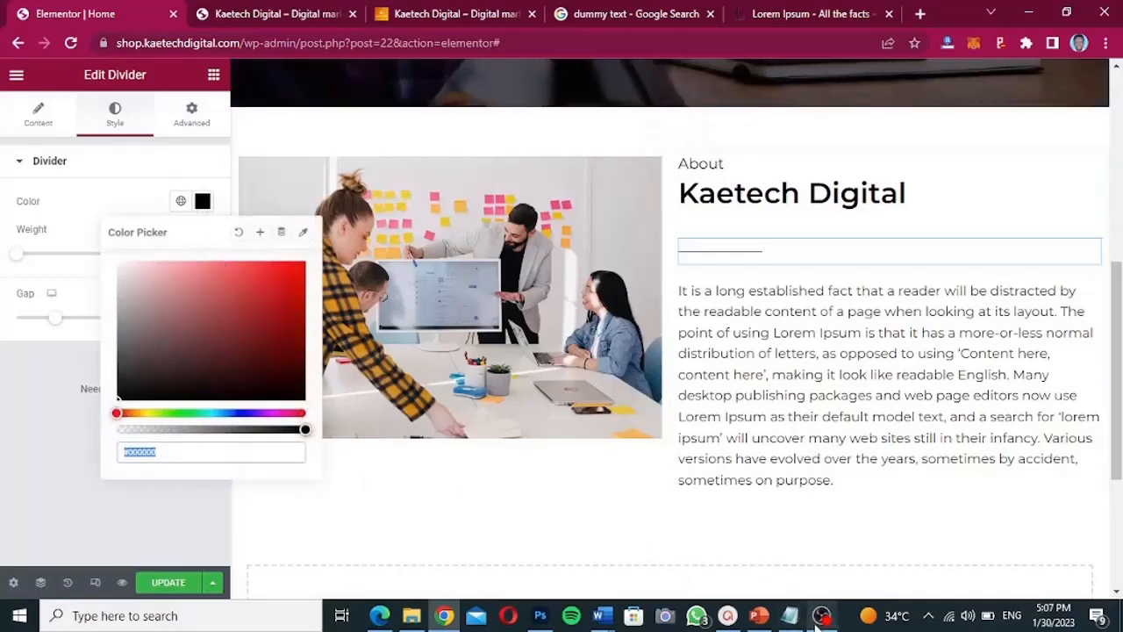
pyautogui.moveTo(734, 621)
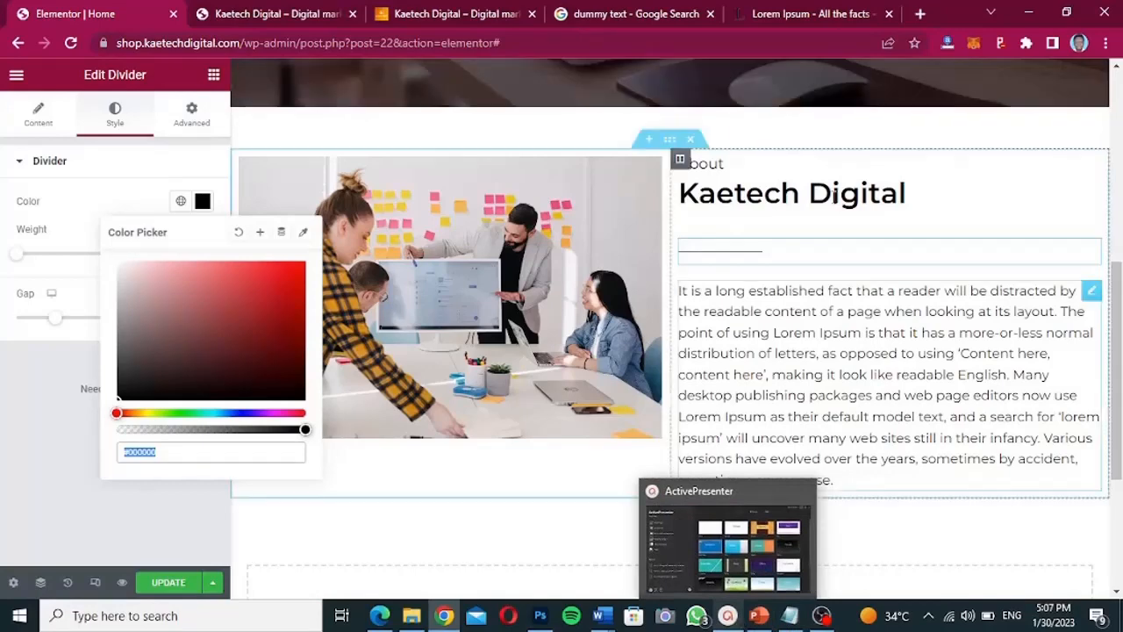
# Set the Kaetech Digital heading's text colour to teal green 0A8E77 copied from Notepad.
pyautogui.click(747, 193)
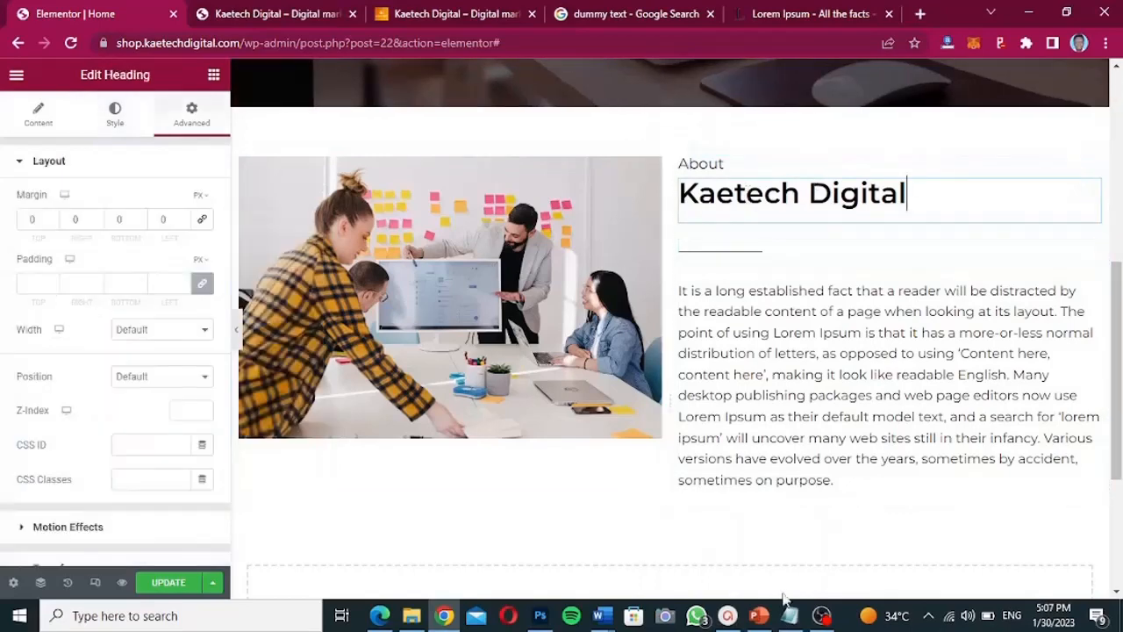
pyautogui.click(789, 617)
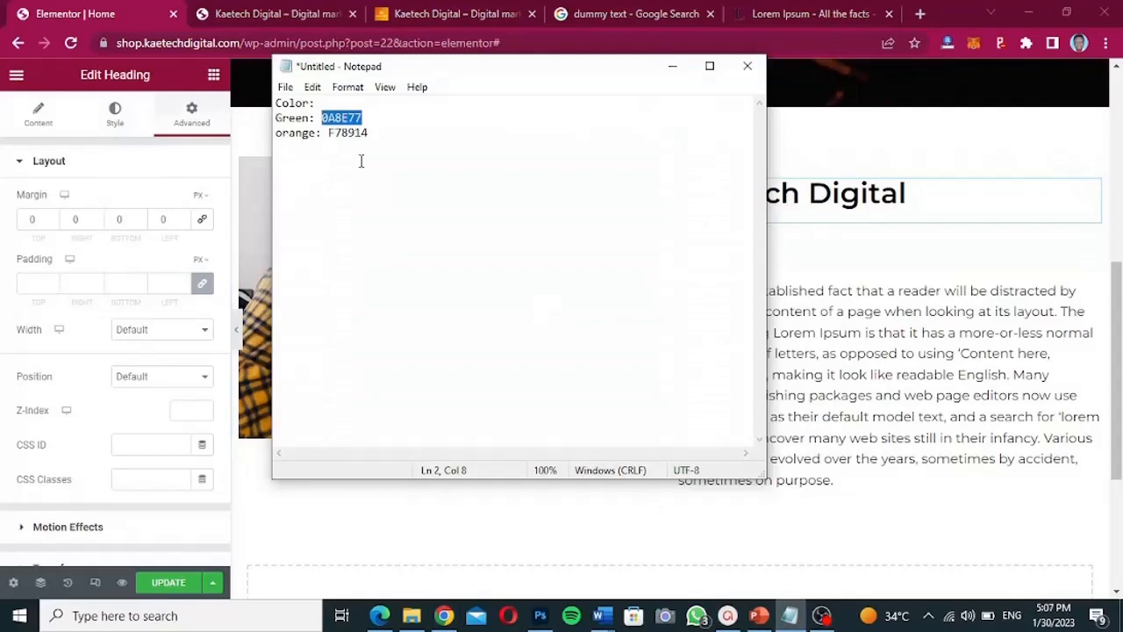
pyautogui.click(115, 111)
pyautogui.click(115, 111)
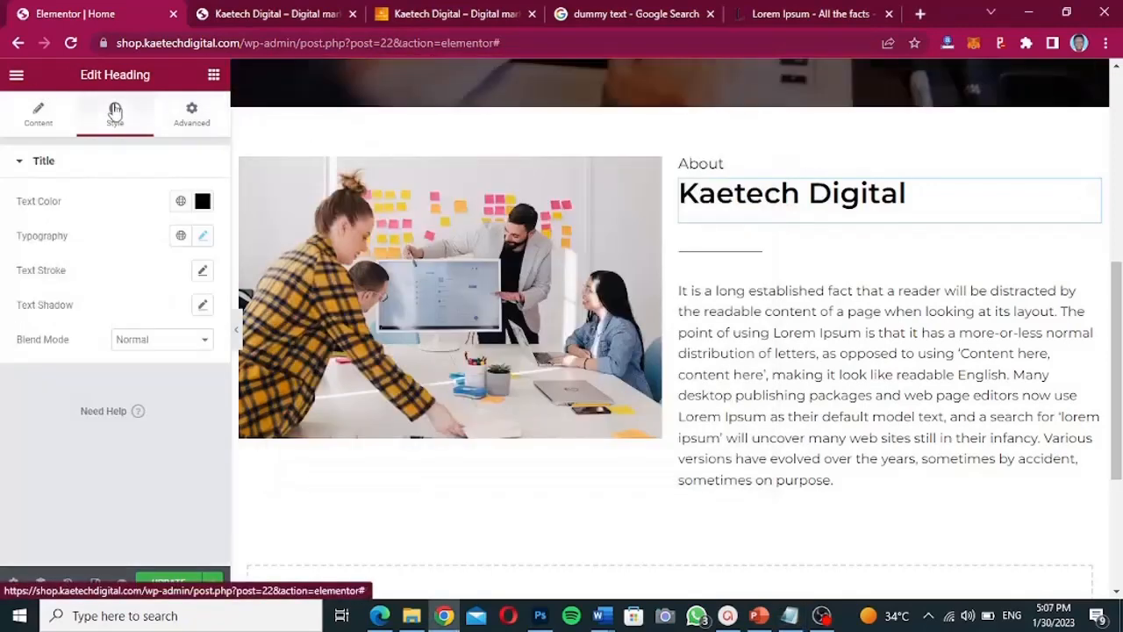
pyautogui.click(202, 204)
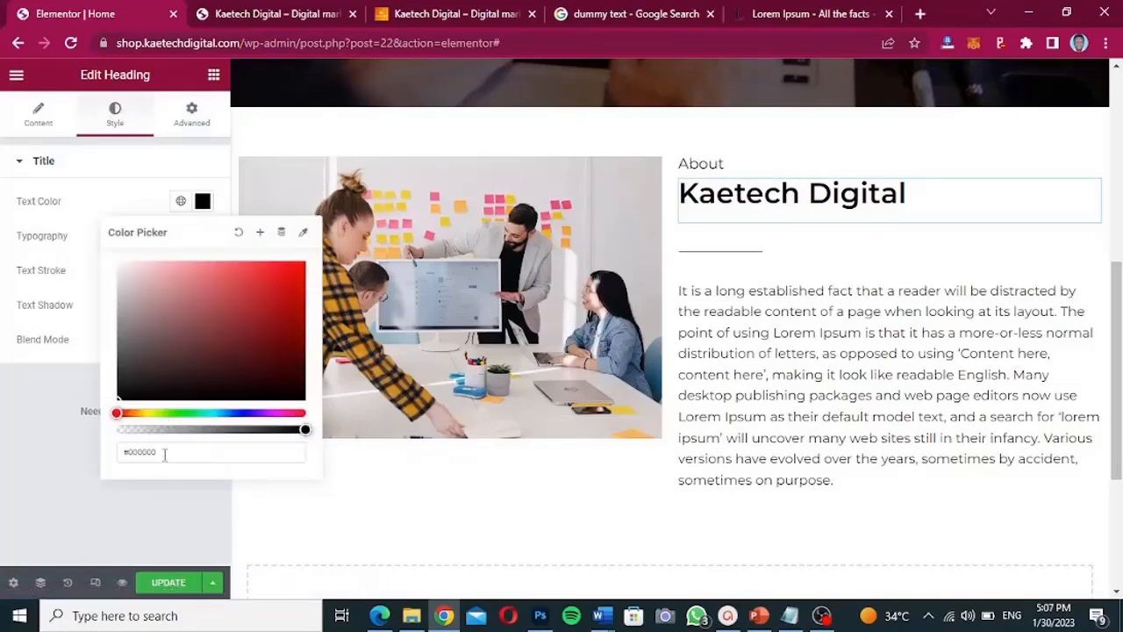
pyautogui.moveTo(163, 451); pyautogui.dragTo(114, 455)
pyautogui.write('0A8E77')
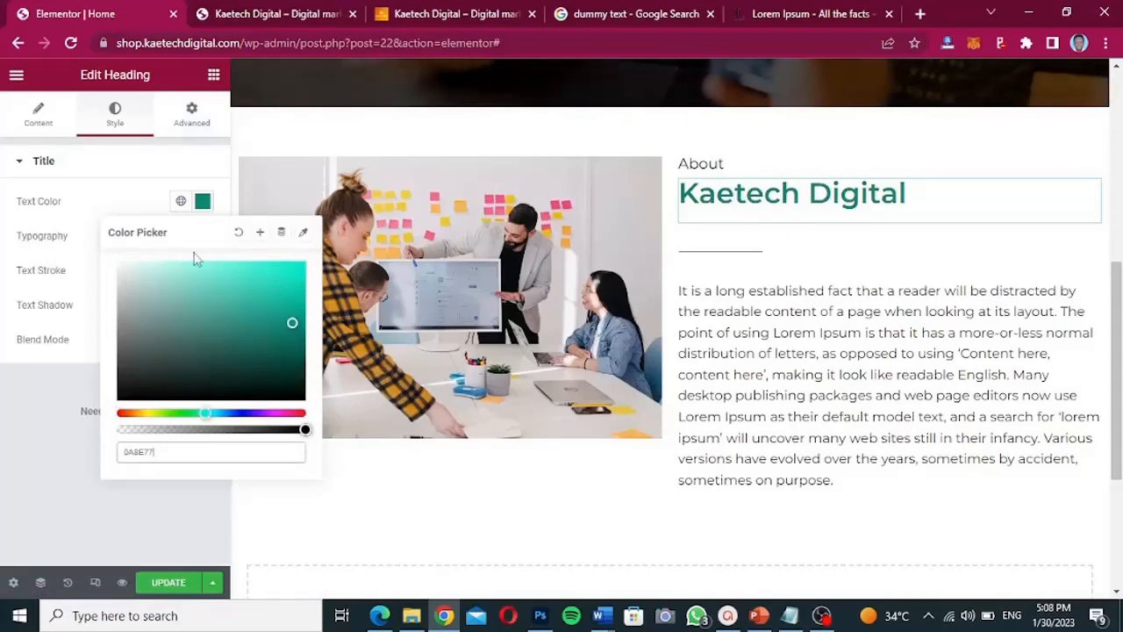
# Save the heading's teal colour as a new global colour named 'green'.
pyautogui.click(261, 234)
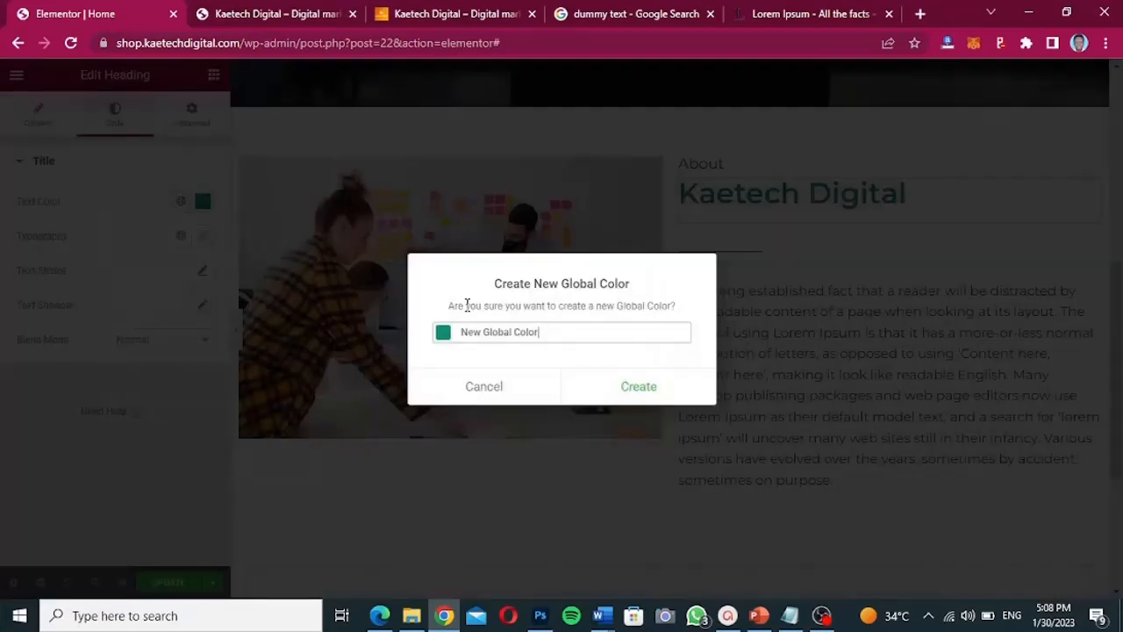
pyautogui.hotkey('ctrl', 'a')
pyautogui.write('green')
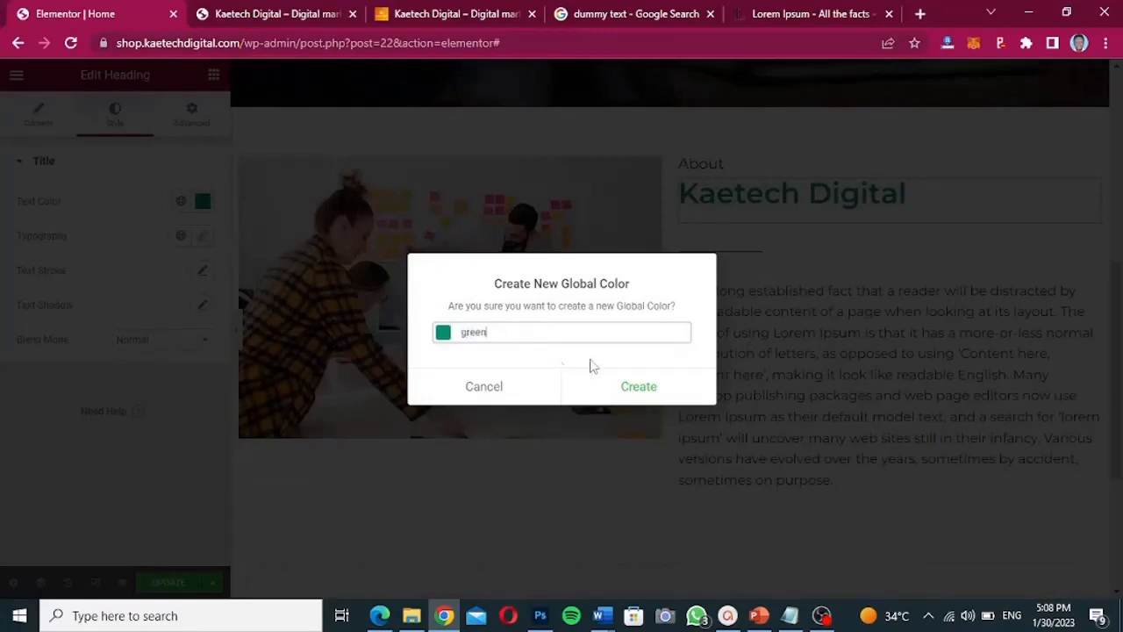
pyautogui.click(647, 386)
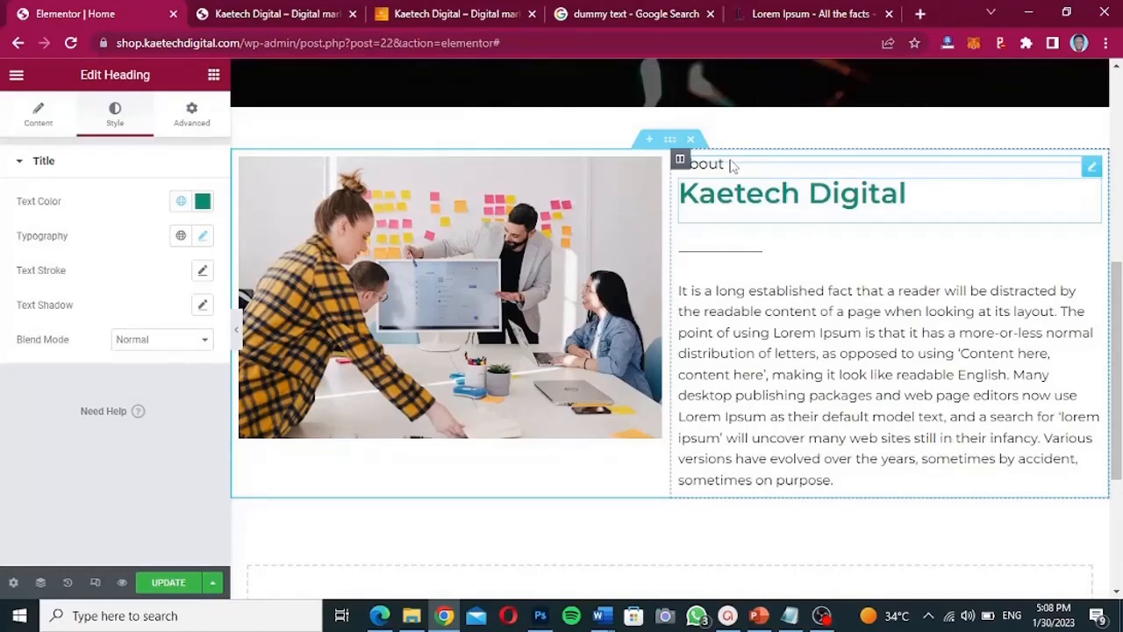
# Change the divider colour from black to orange F78914, copied from Notepad.
pyautogui.click(740, 252)
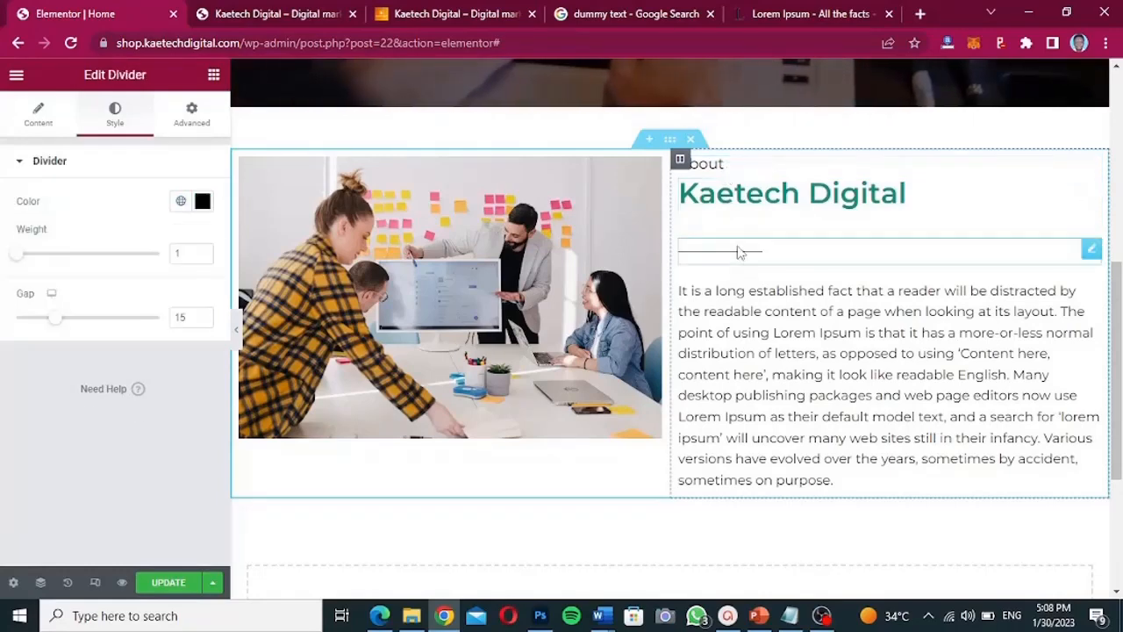
pyautogui.click(203, 201)
pyautogui.click(790, 615)
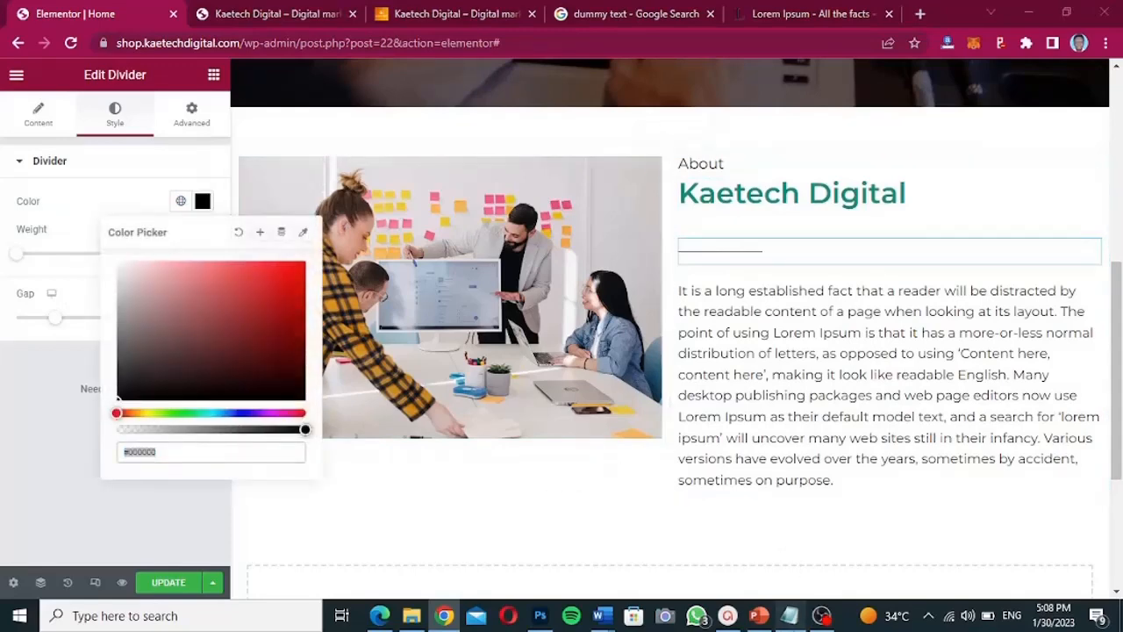
pyautogui.moveTo(369, 132); pyautogui.dragTo(330, 133)
pyautogui.hotkey('ctrl', 'c')
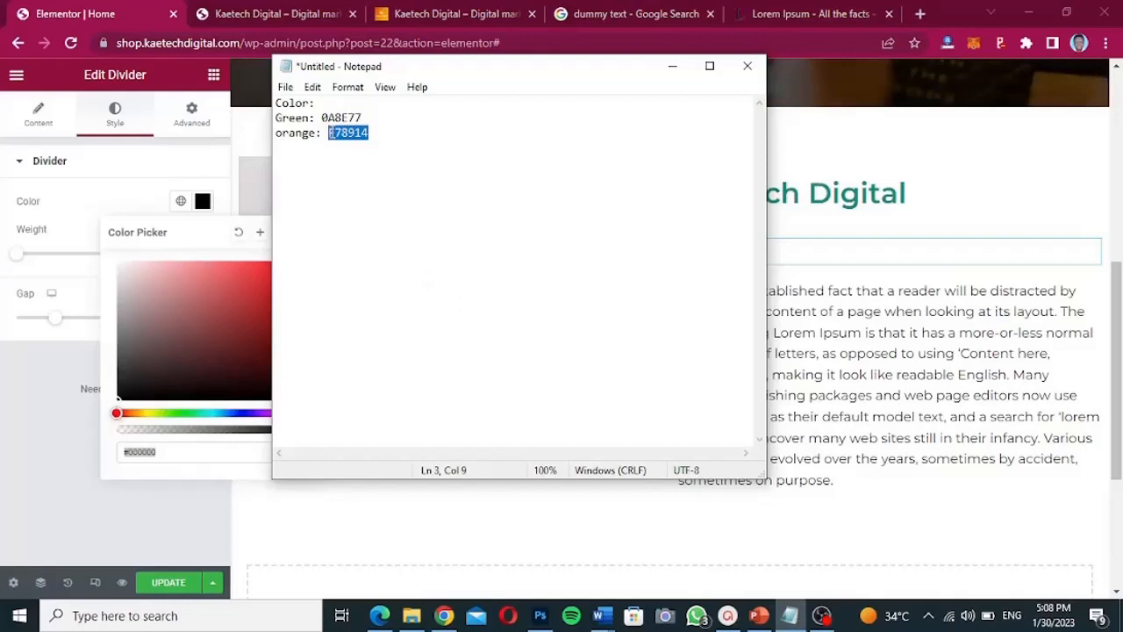
pyautogui.click(173, 453)
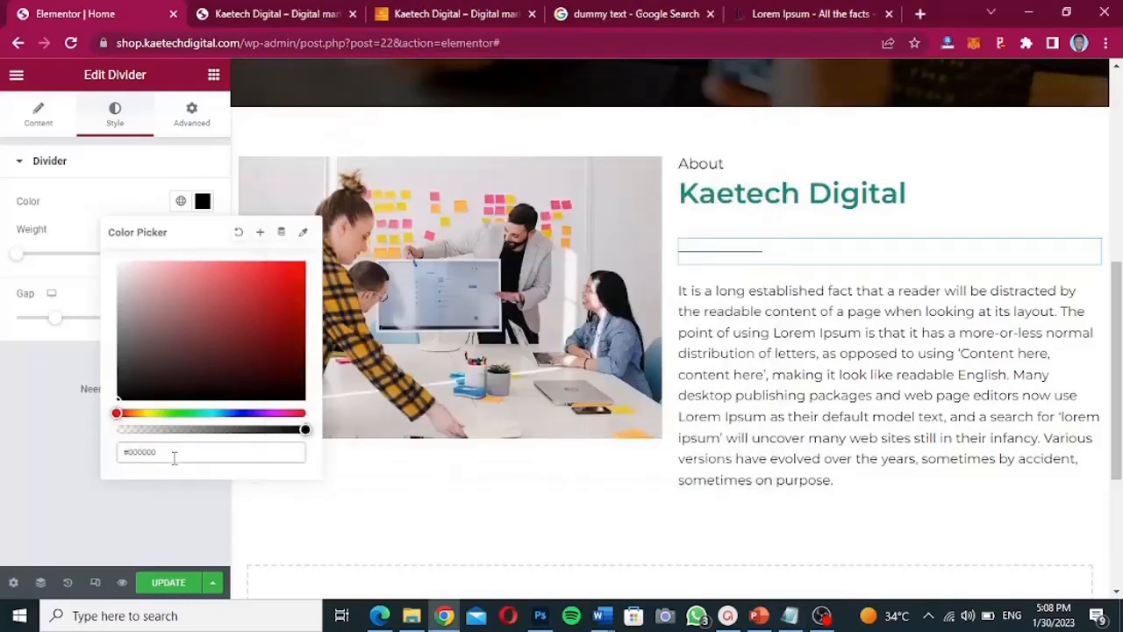
pyautogui.hotkey('ctrl', 'a')
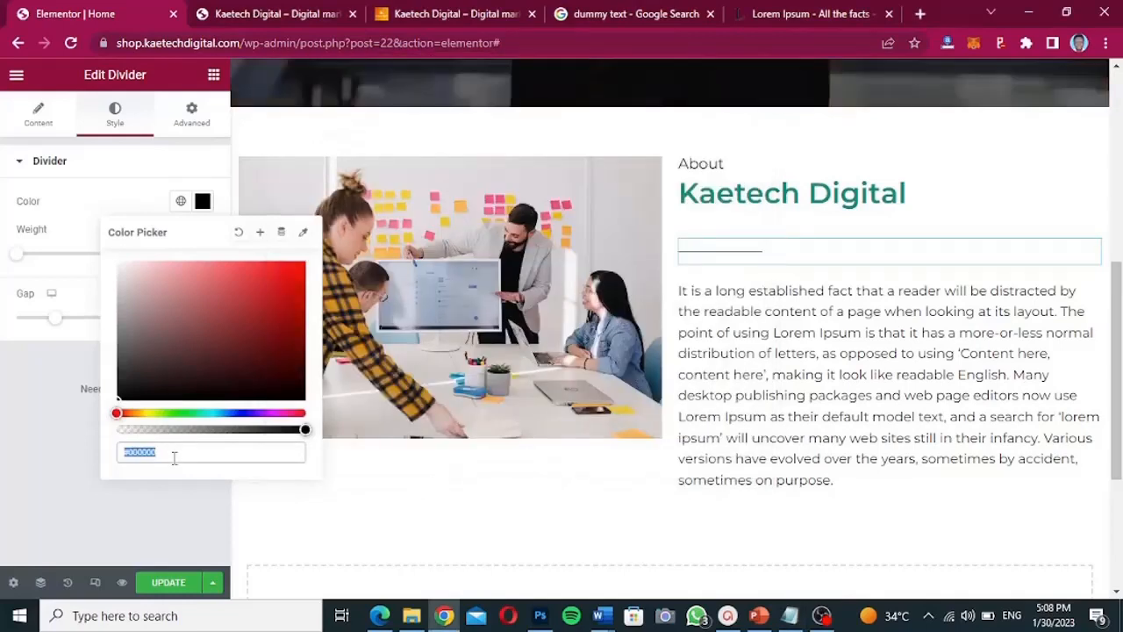
pyautogui.hotkey('ctrl', 'v')
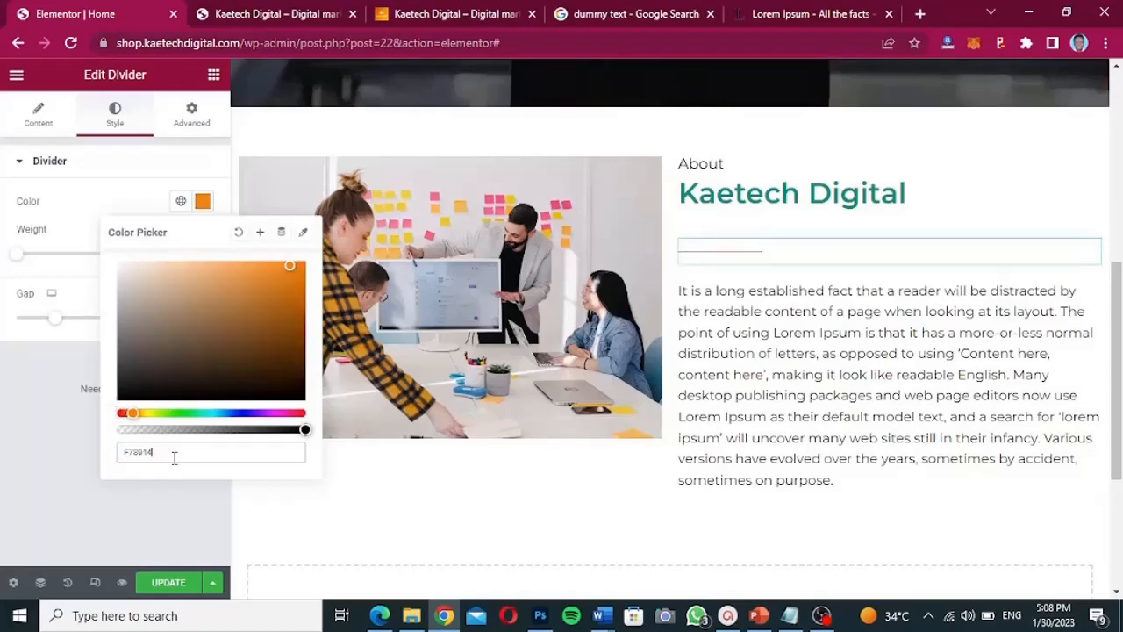
pyautogui.click(54, 393)
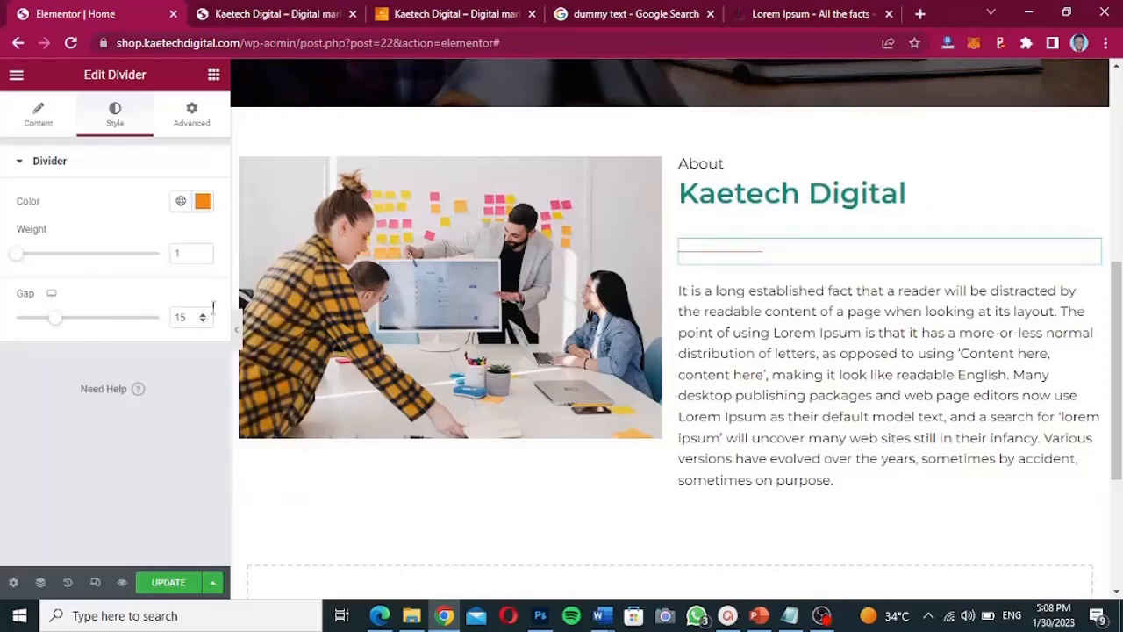
# Raise the divider's weight to 2.5.
pyautogui.click(203, 252)
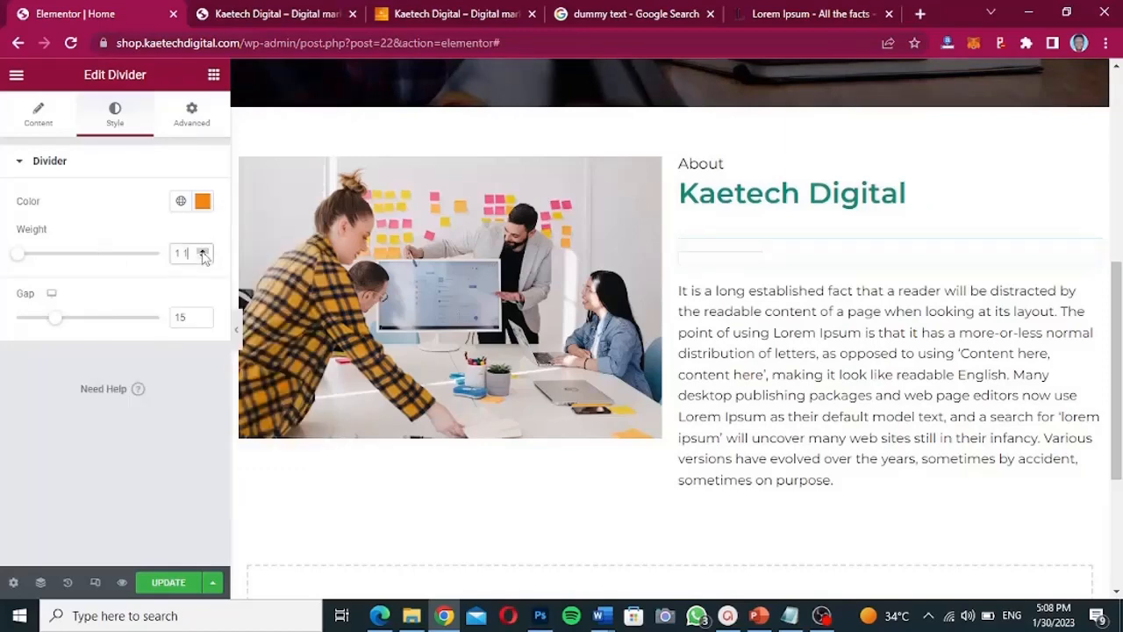
pyautogui.click(202, 252)
pyautogui.click(203, 252)
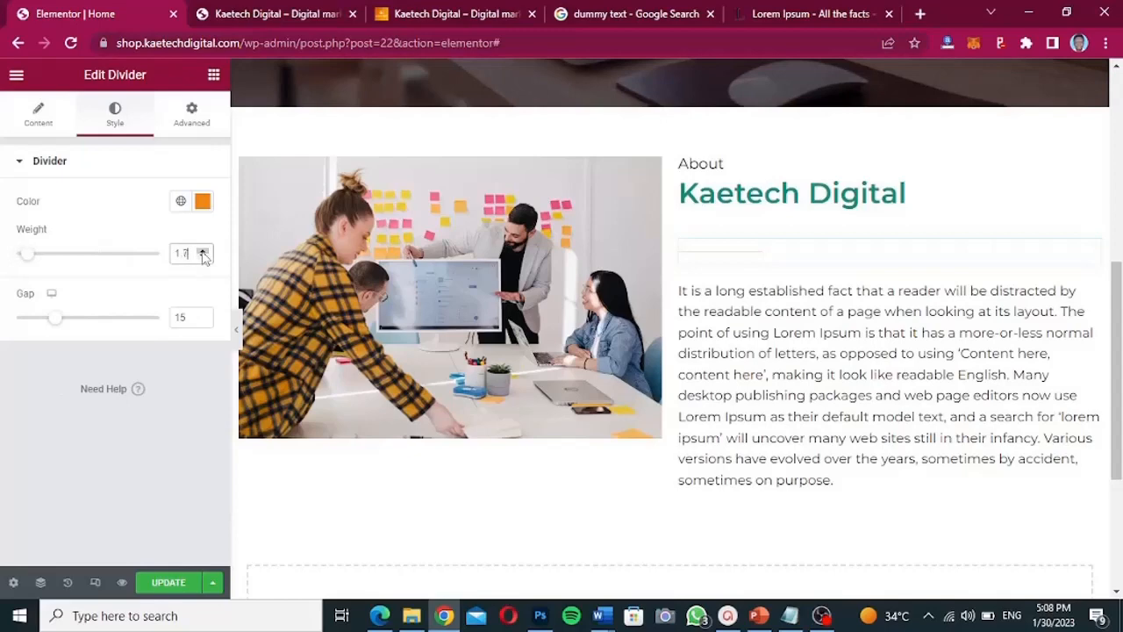
pyautogui.click(203, 252)
pyautogui.click(203, 252)
pyautogui.click(203, 251)
pyautogui.click(202, 252)
pyautogui.click(202, 252)
pyautogui.click(203, 252)
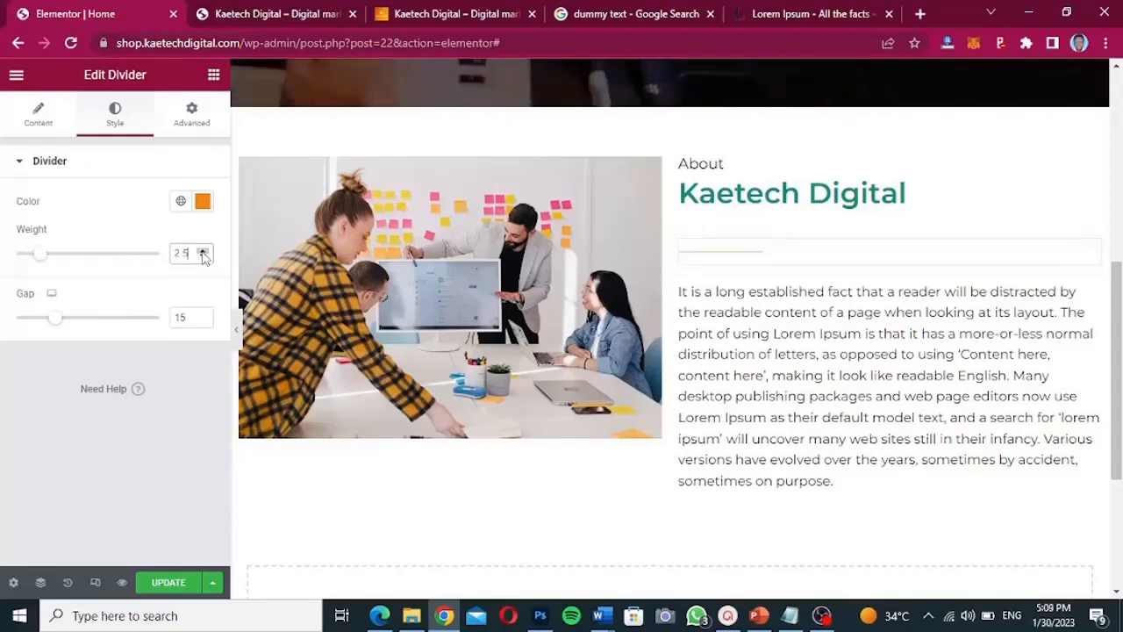
pyautogui.click(202, 252)
pyautogui.click(202, 251)
pyautogui.click(202, 252)
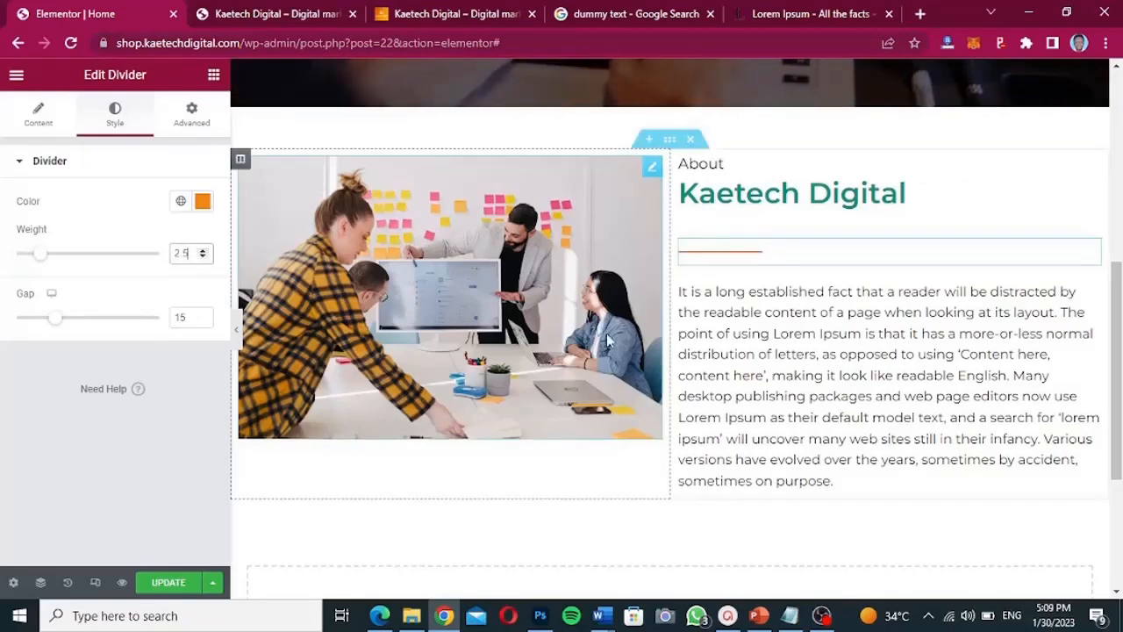
# Give the Kaetech Digital heading a -20 bottom margin so the divider sits closer beneath it.
pyautogui.click(1089, 193)
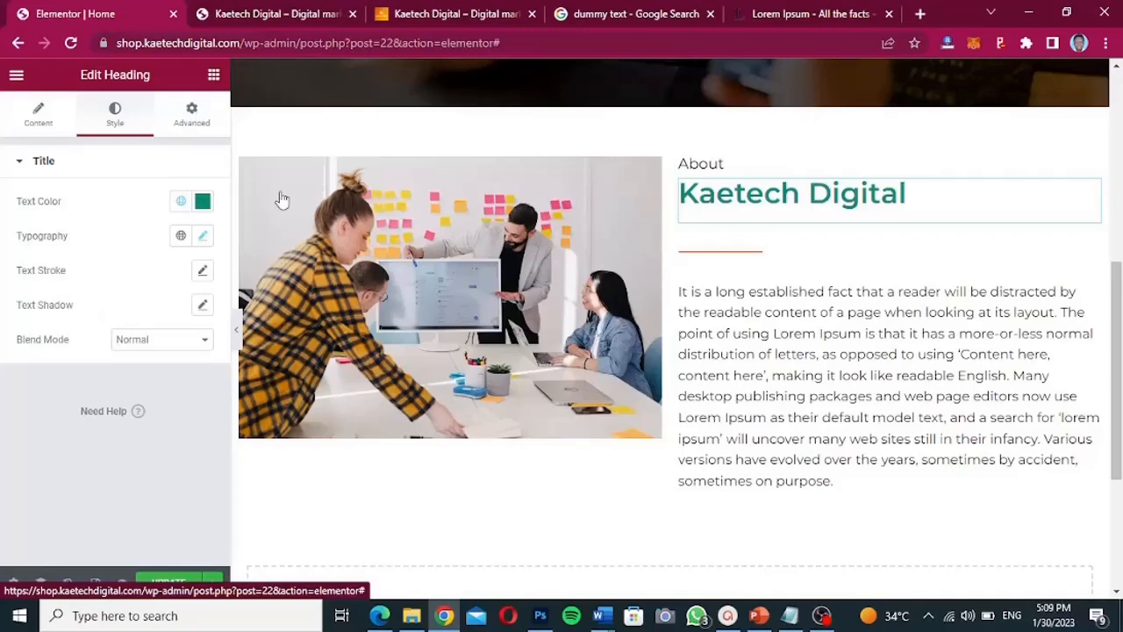
pyautogui.click(196, 125)
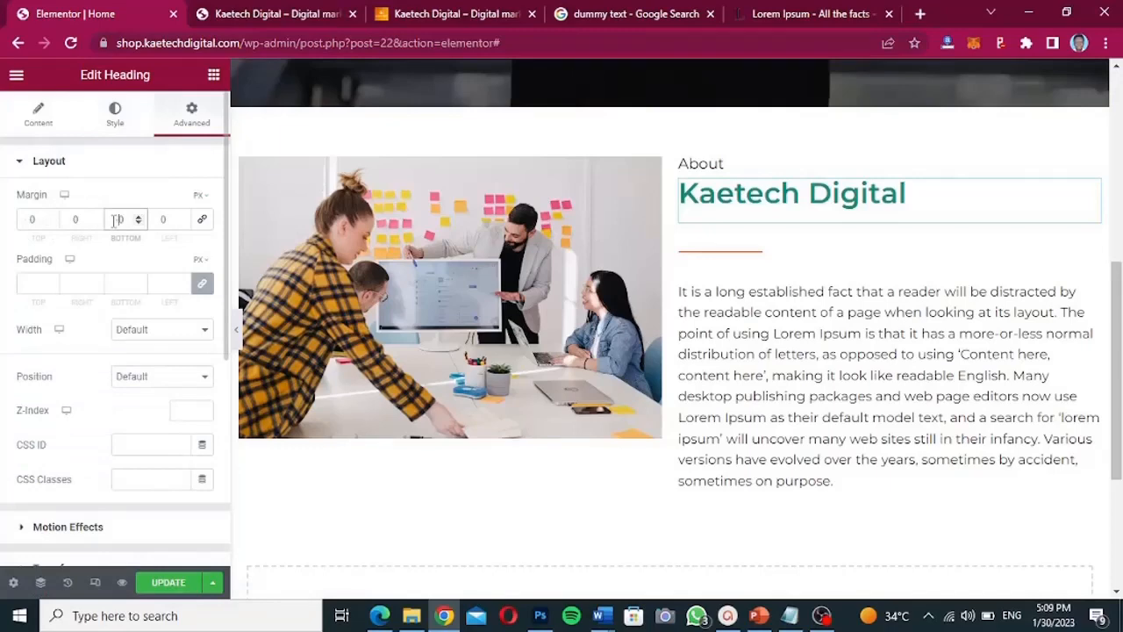
pyautogui.write('2')
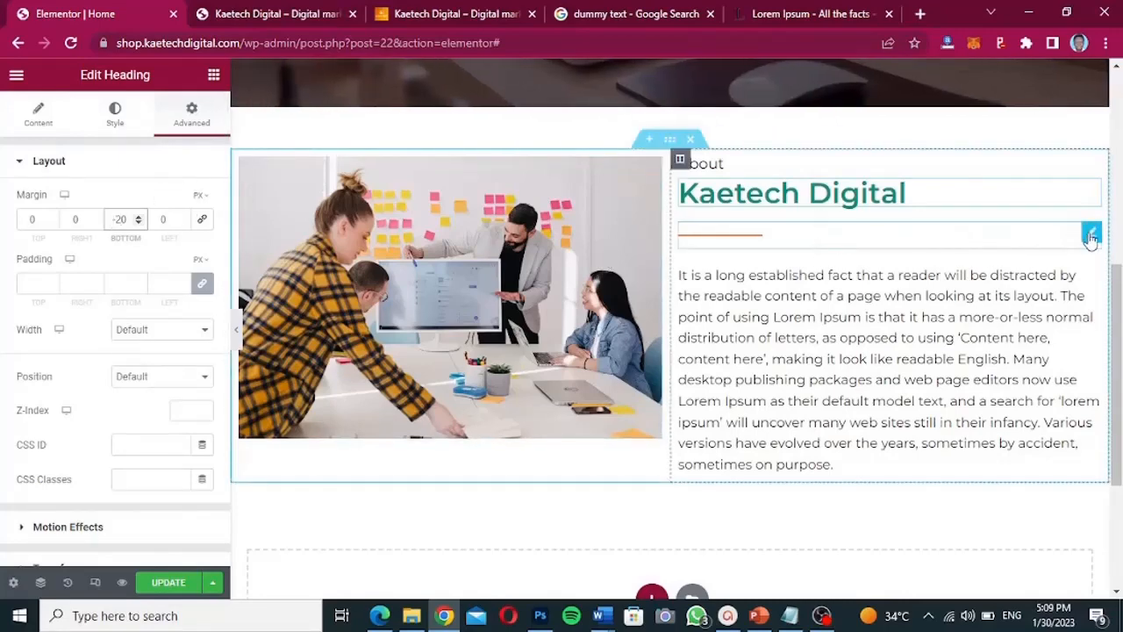
pyautogui.click(1090, 236)
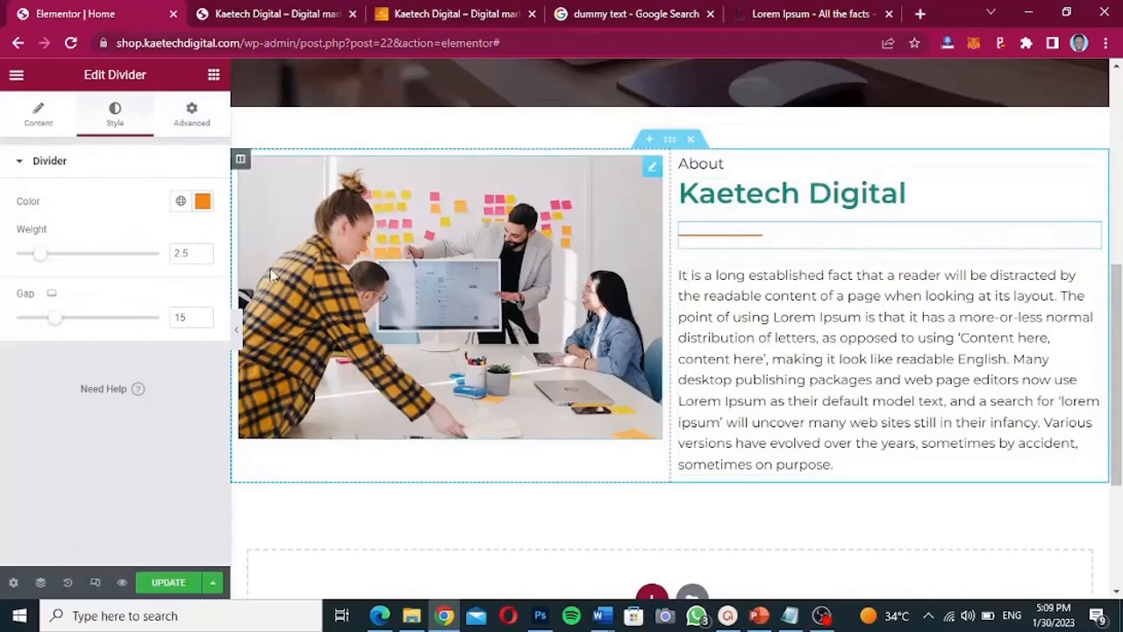
# Reduce the orange divider's gap to 2 and preview the tighter spacing under the heading.
pyautogui.moveTo(57, 324); pyautogui.dragTo(14, 321)
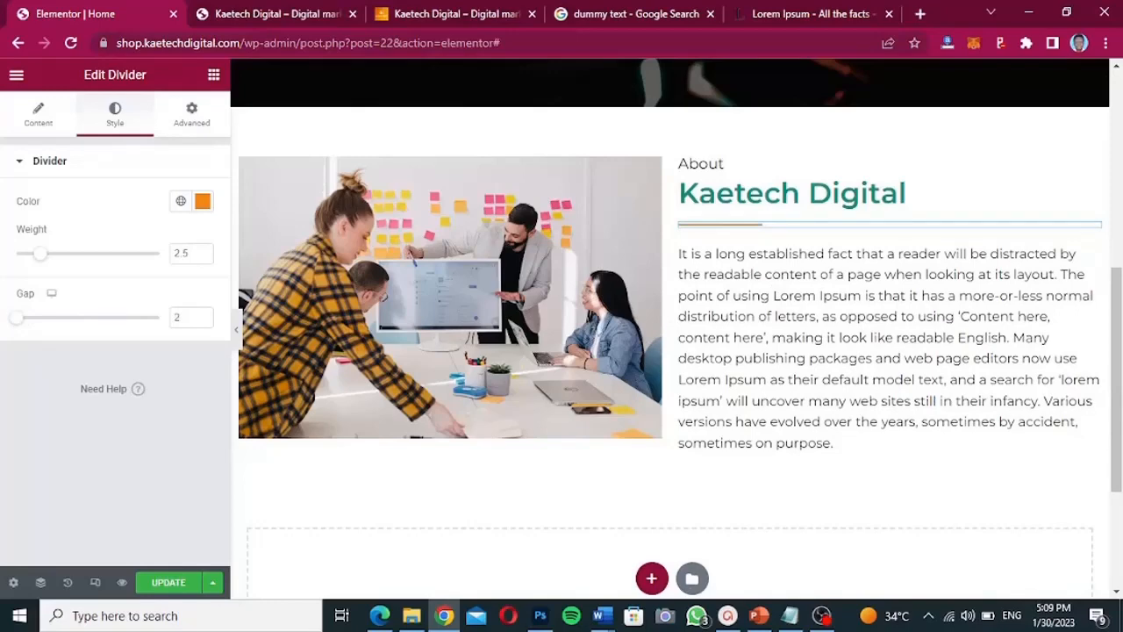
pyautogui.click(235, 329)
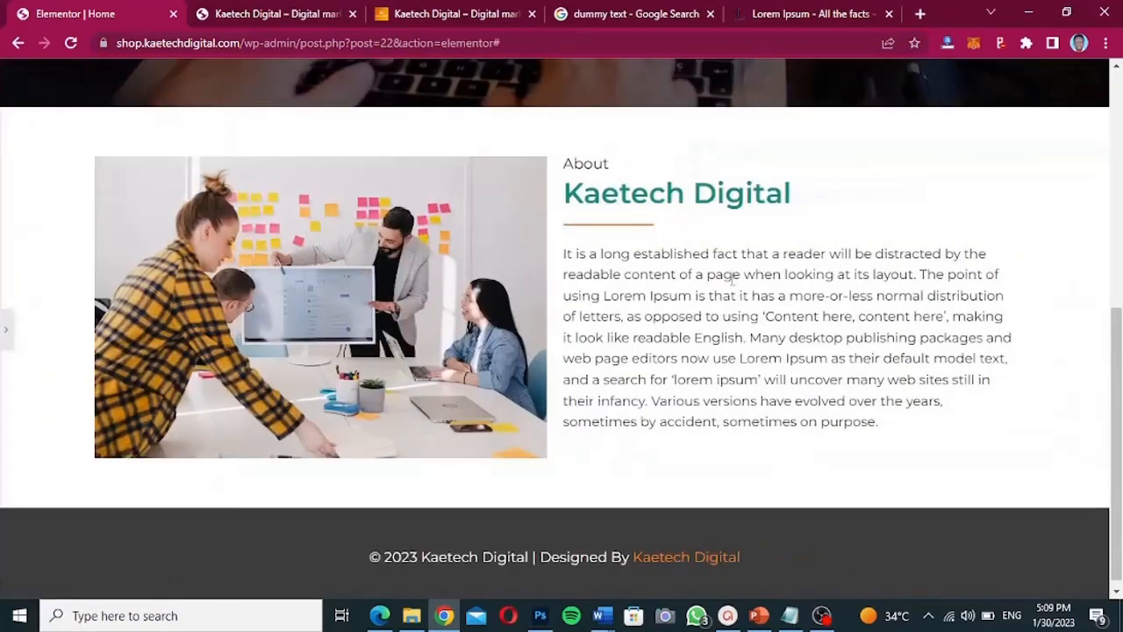
pyautogui.scroll(1, 732, 277)
pyautogui.scroll(-1, 731, 277)
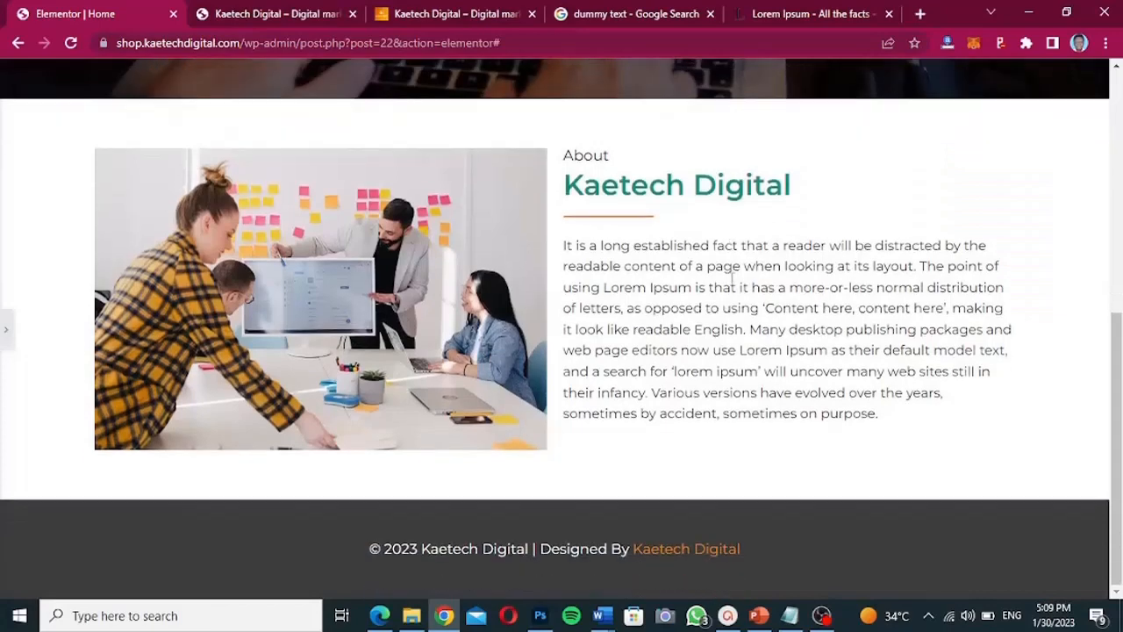
pyautogui.click(5, 329)
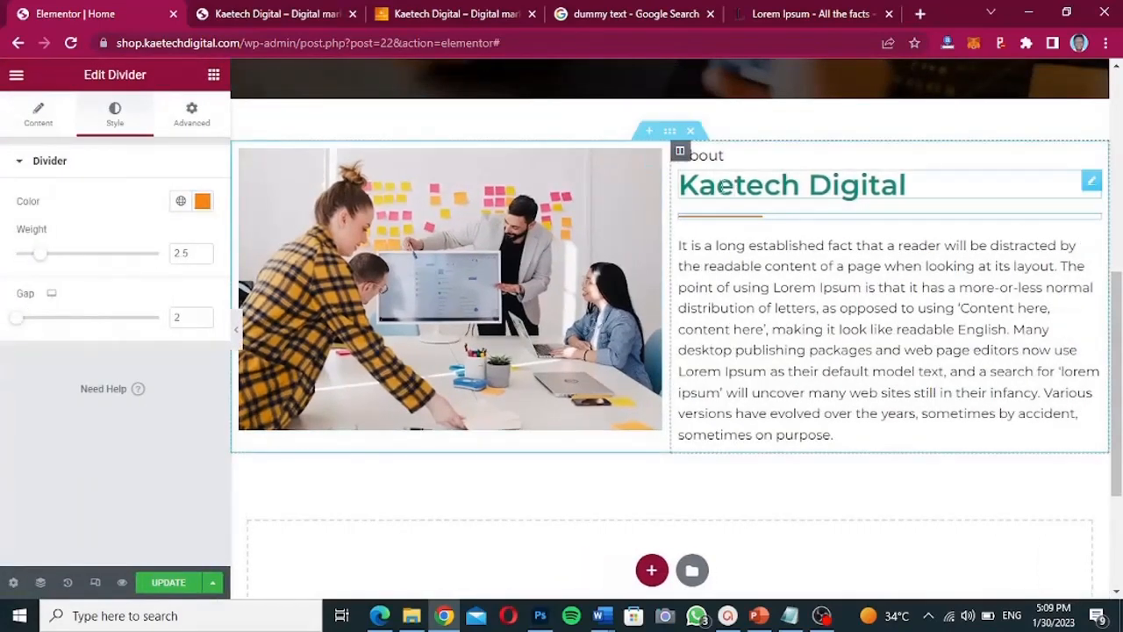
# Set the About section's Vertical Align to Middle and preview the centred columns.
pyautogui.click(670, 134)
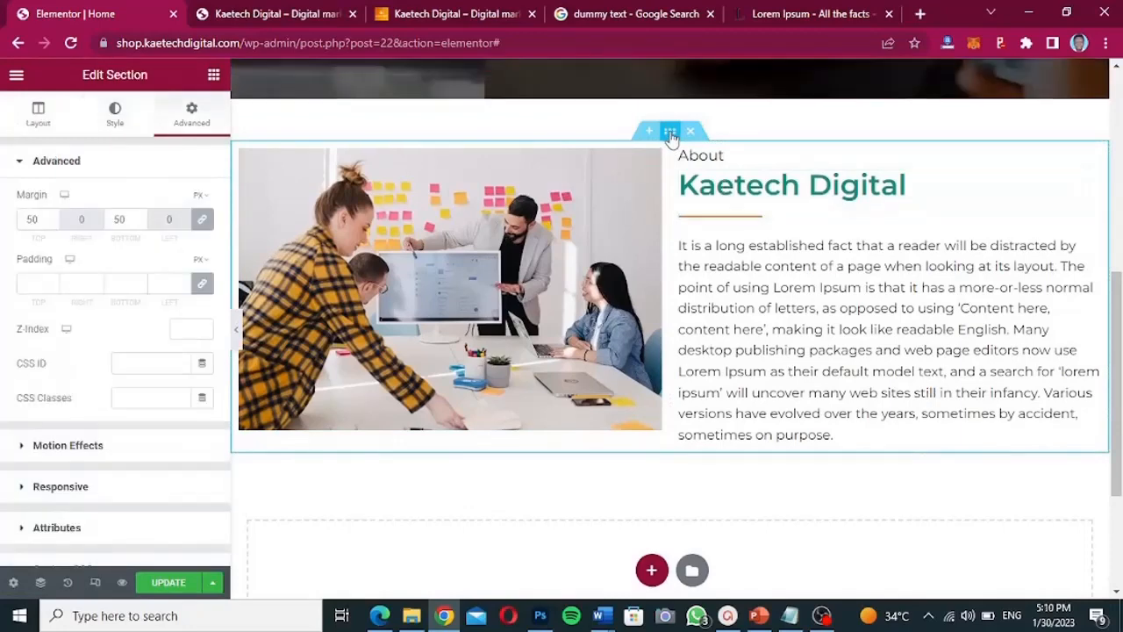
pyautogui.click(39, 114)
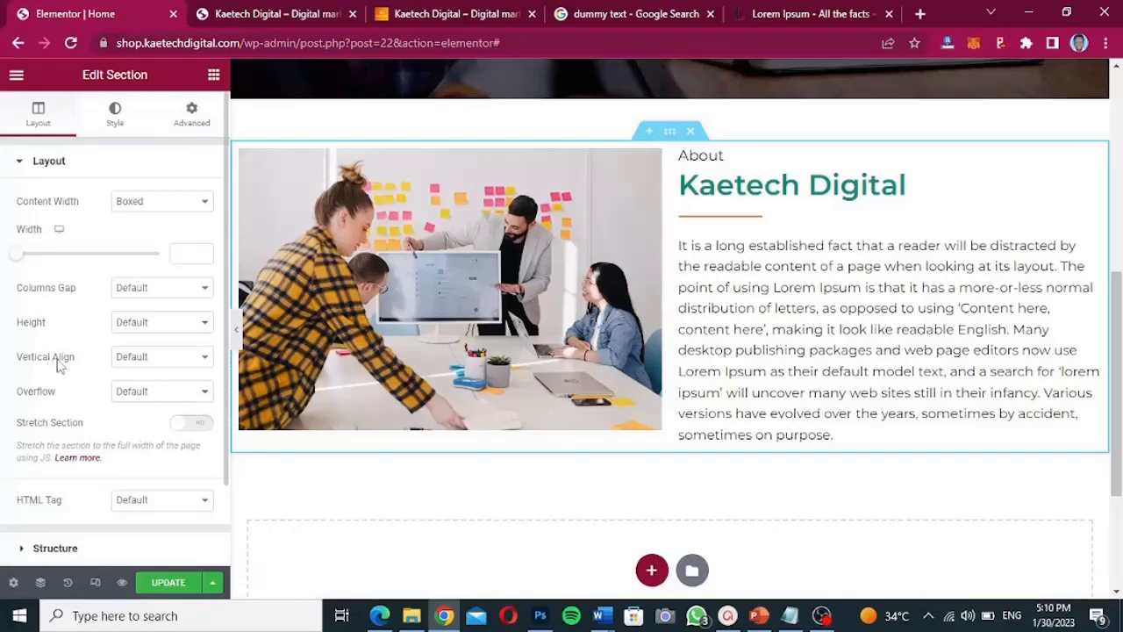
pyautogui.click(141, 361)
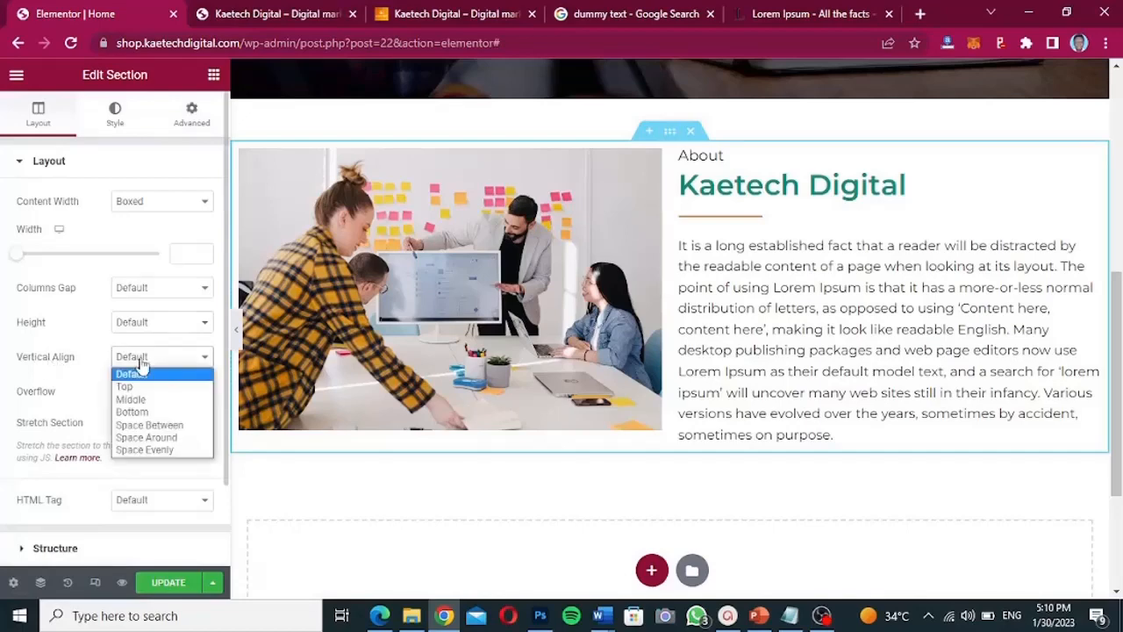
pyautogui.click(138, 403)
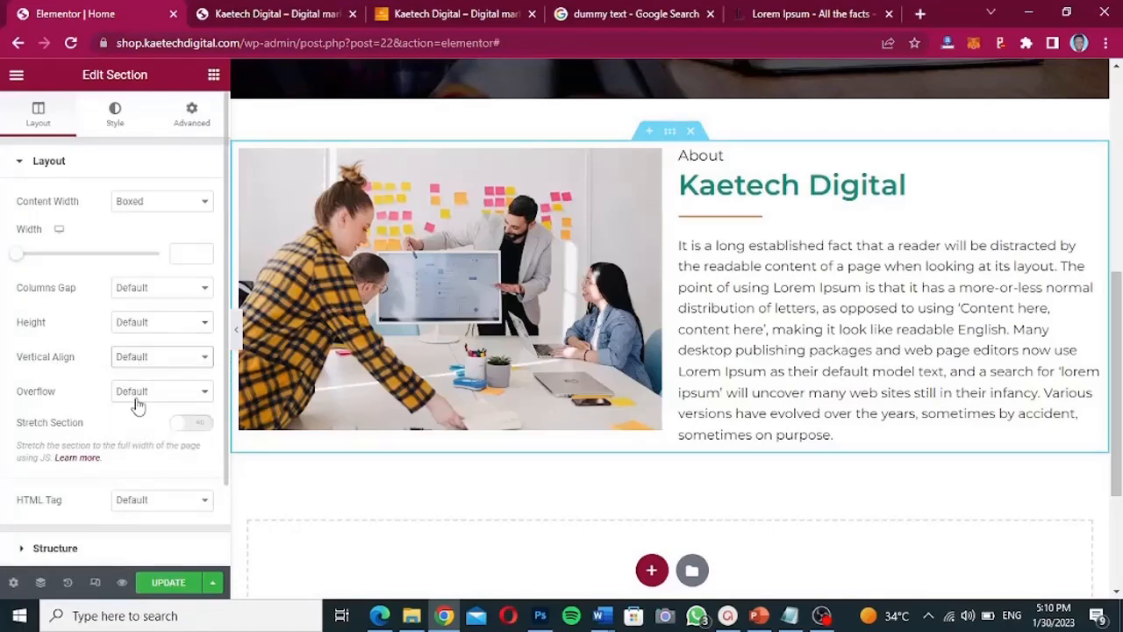
pyautogui.click(236, 333)
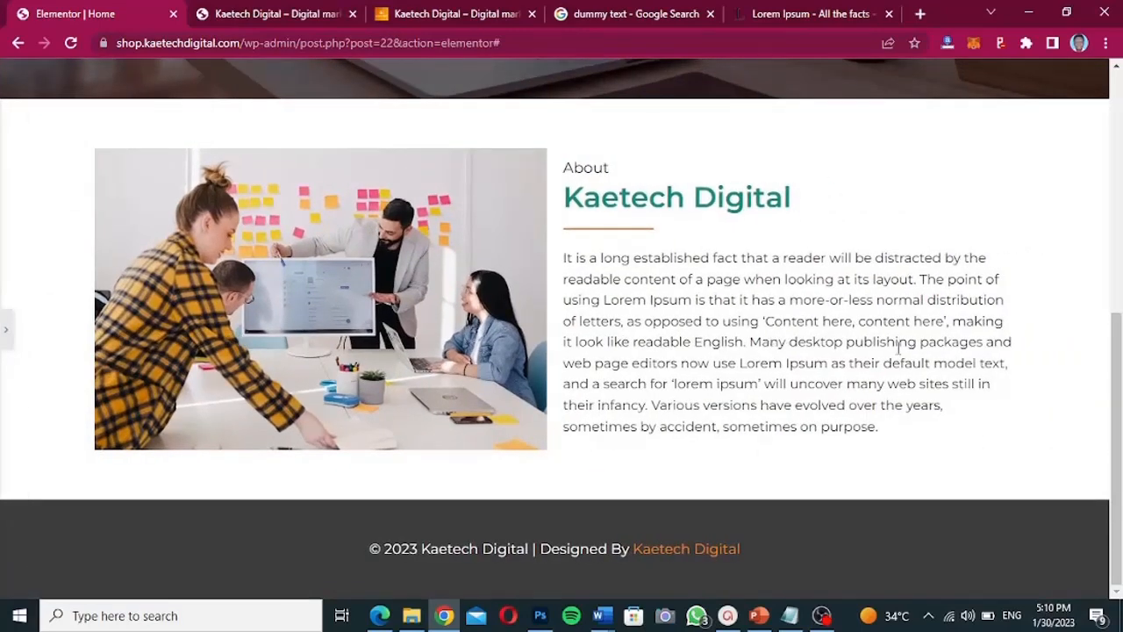
pyautogui.click(6, 331)
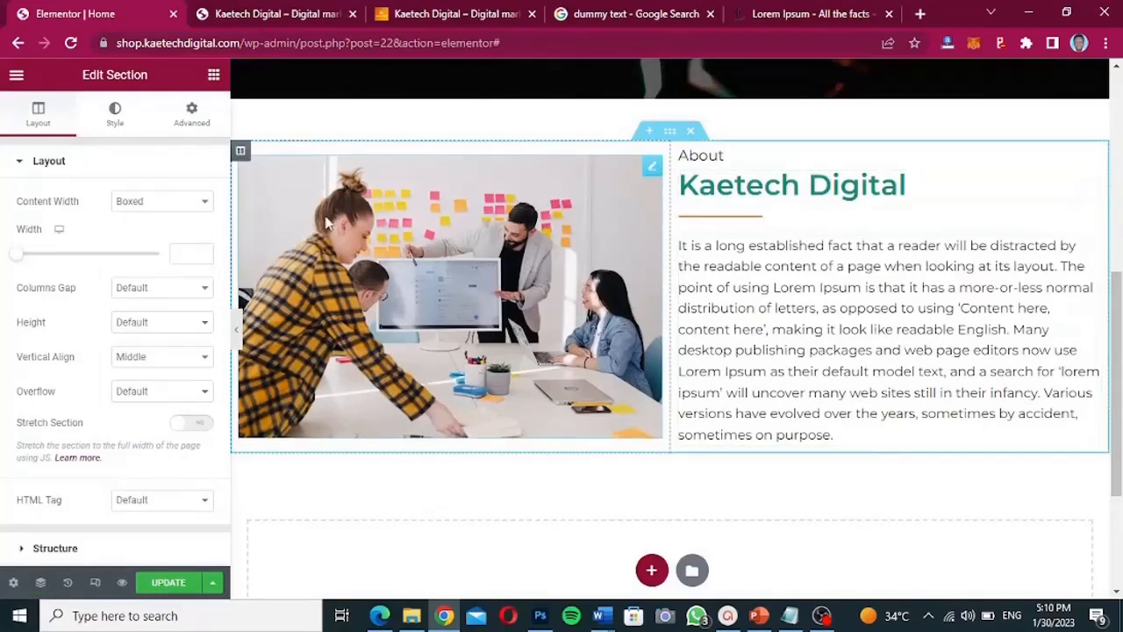
# Set the section's Columns Gap to Wider and preview the spacing between image and text.
pyautogui.click(162, 289)
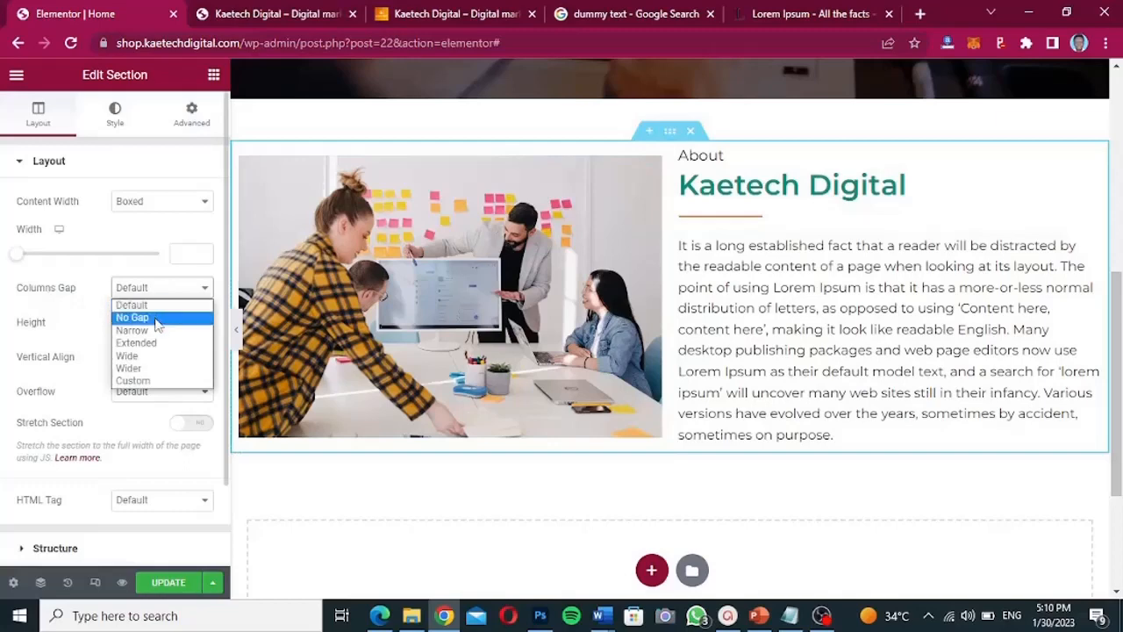
pyautogui.click(148, 370)
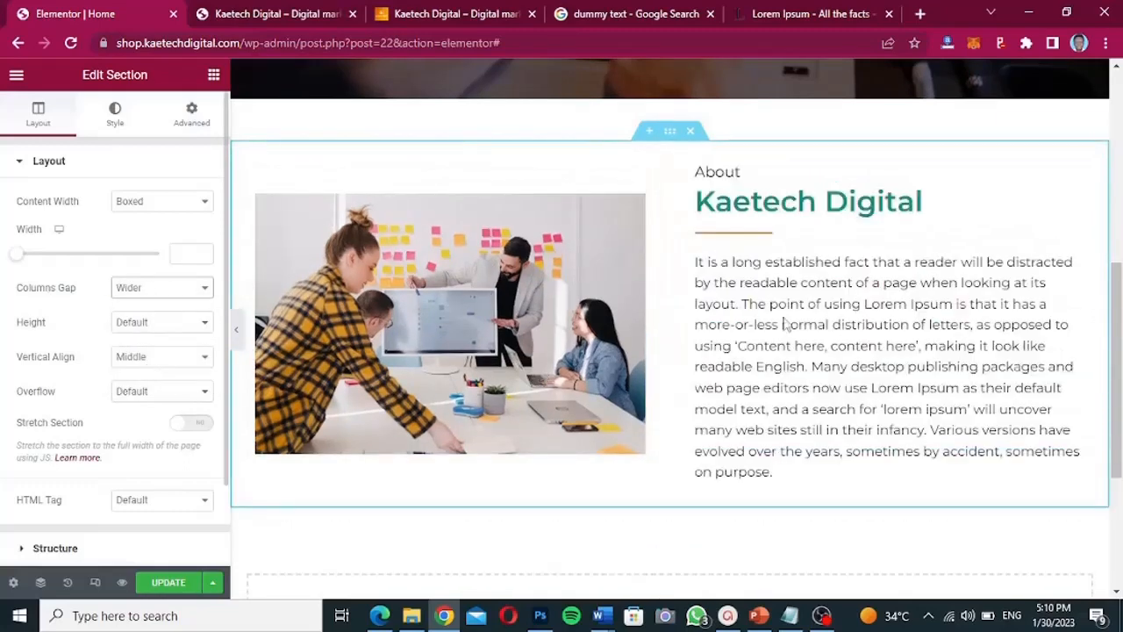
pyautogui.click(237, 333)
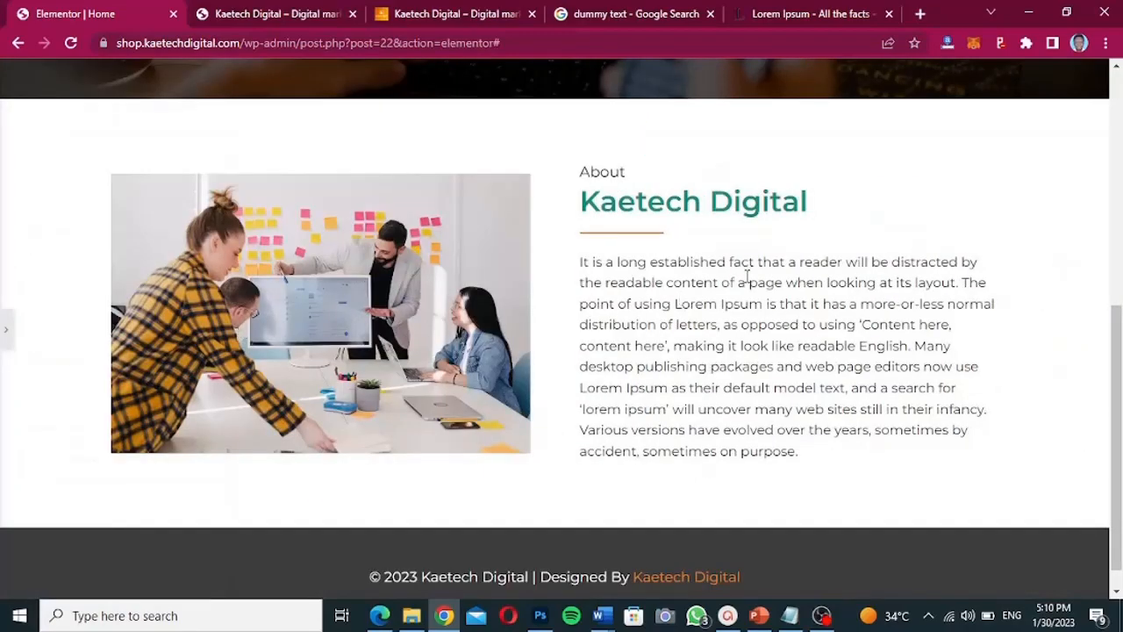
pyautogui.scroll(-1, 795, 278)
pyautogui.scroll(3, 795, 278)
pyautogui.scroll(-3, 795, 278)
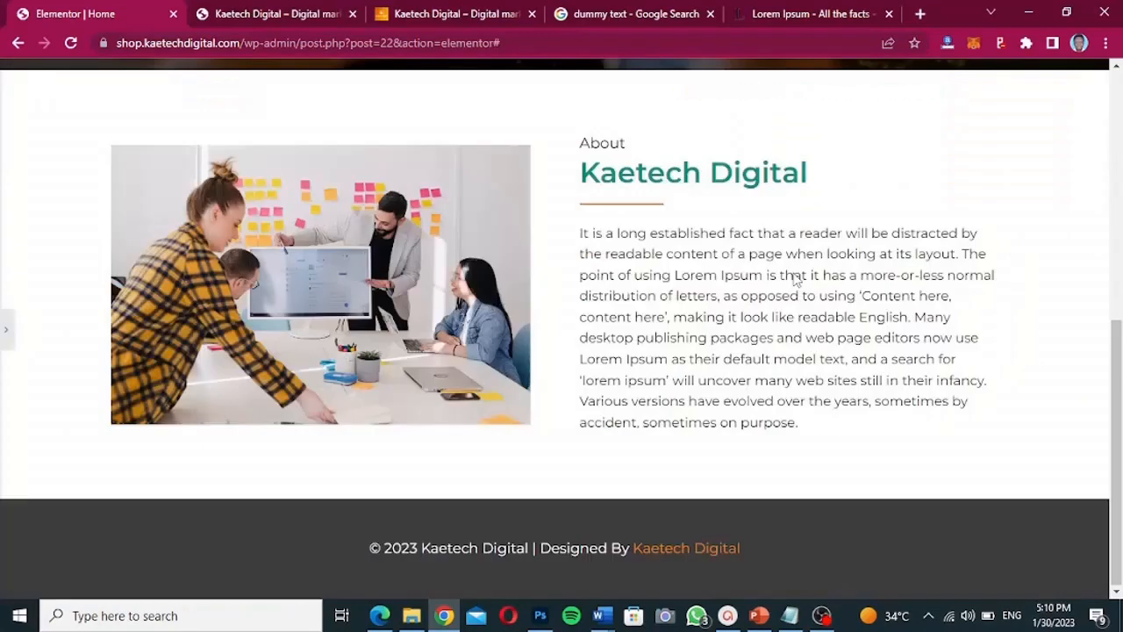
pyautogui.scroll(1, 556, 296)
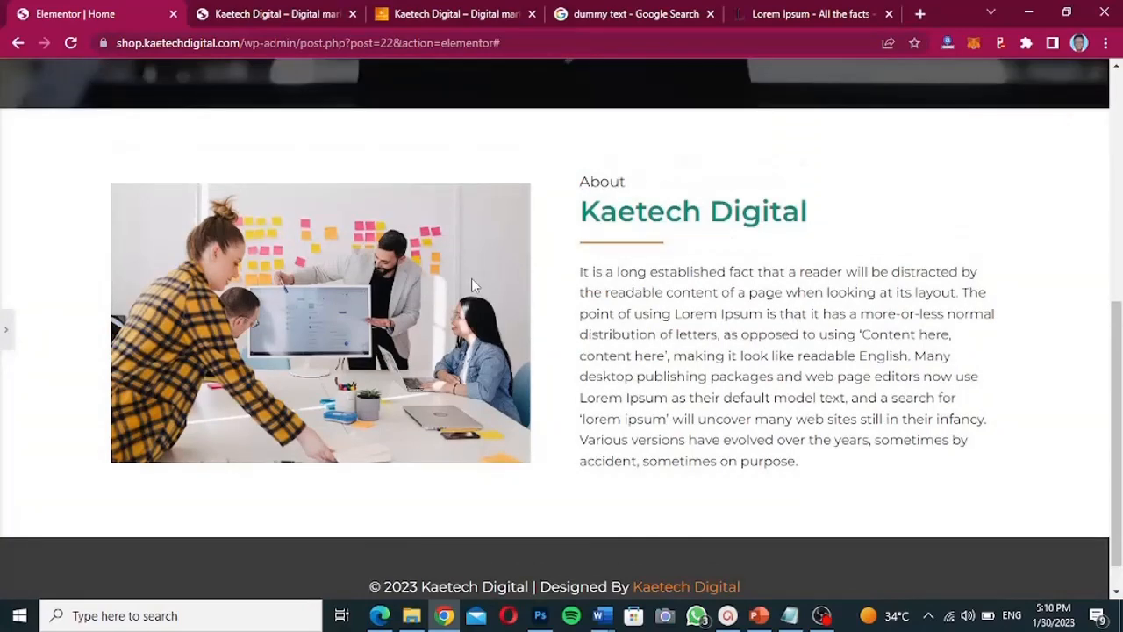
pyautogui.click(7, 333)
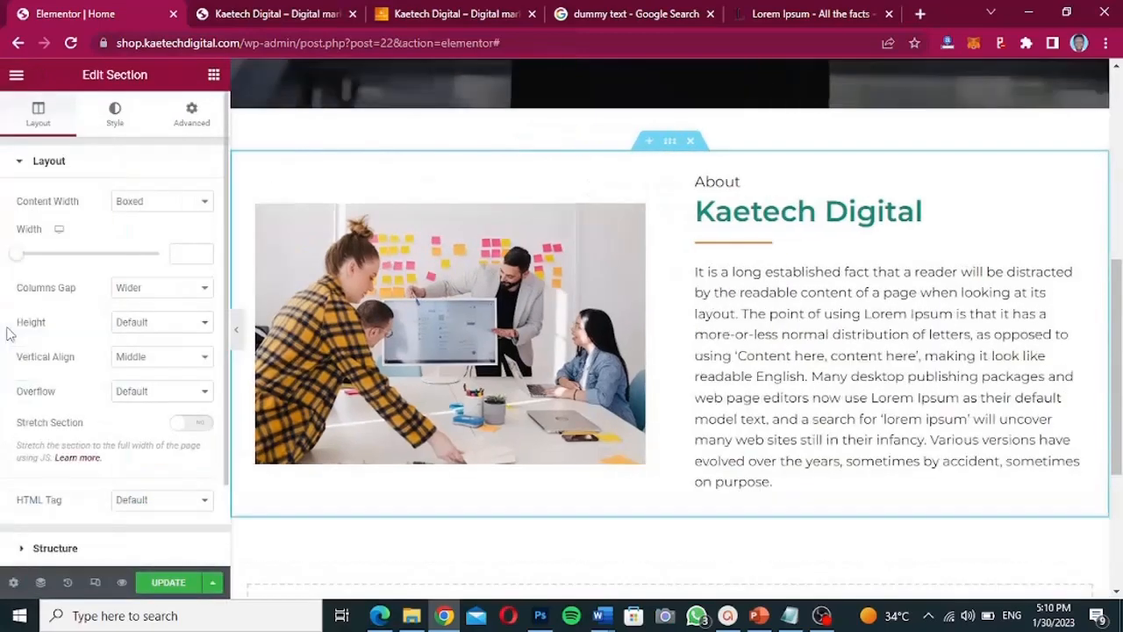
pyautogui.scroll(-3, 735, 239)
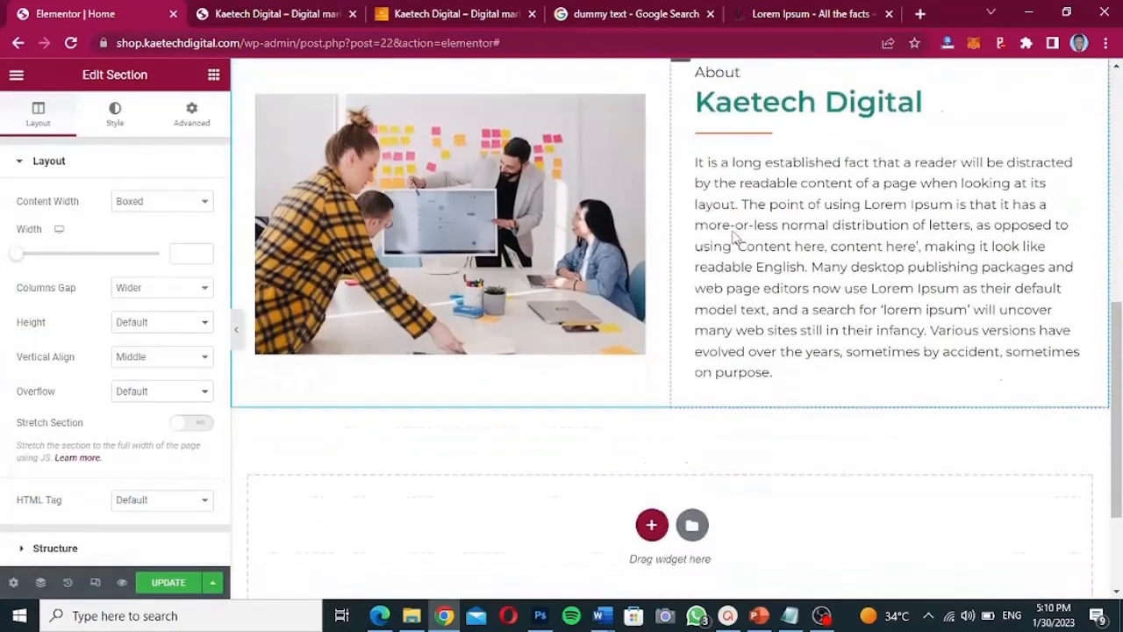
pyautogui.scroll(-4, 735, 239)
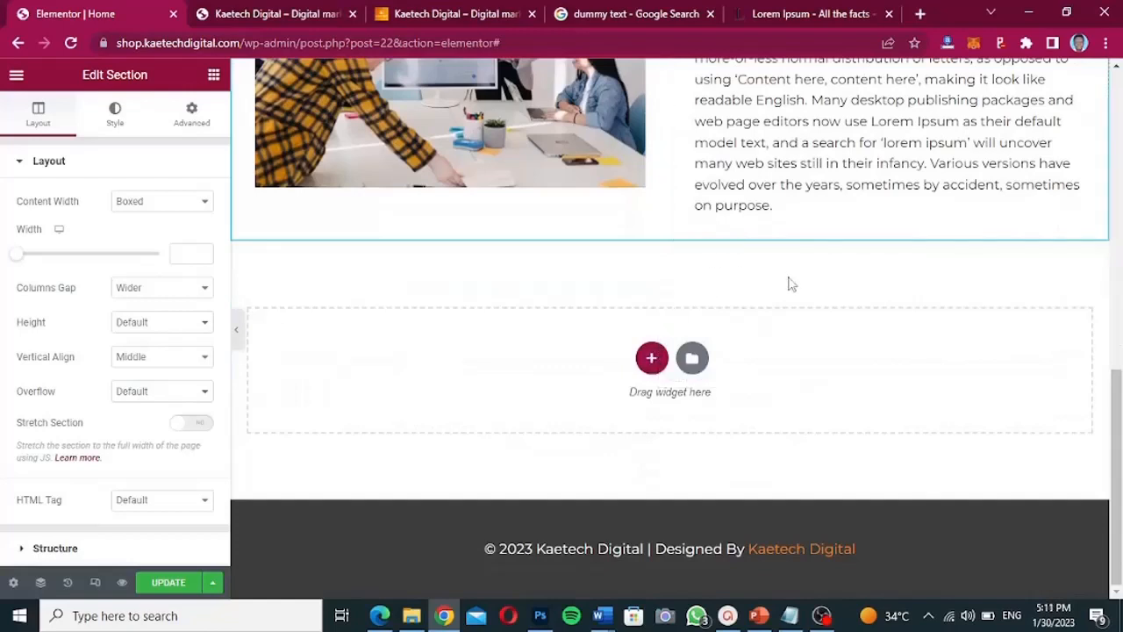
# Add a single-column section below About with Height set to Min Height of 400 px.
pyautogui.click(651, 358)
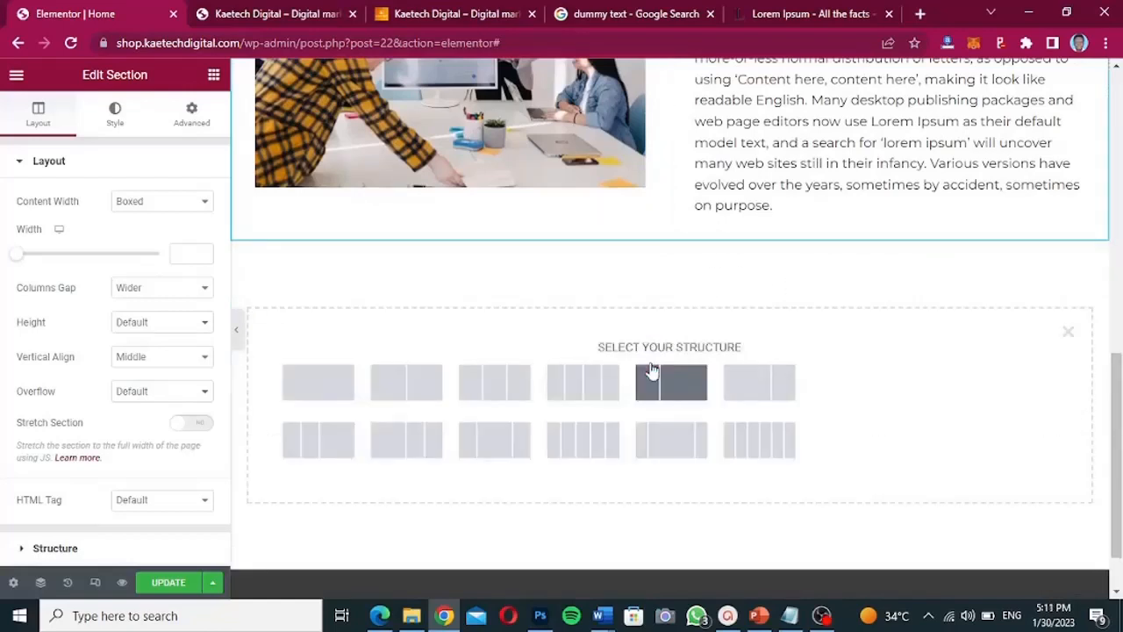
pyautogui.click(334, 388)
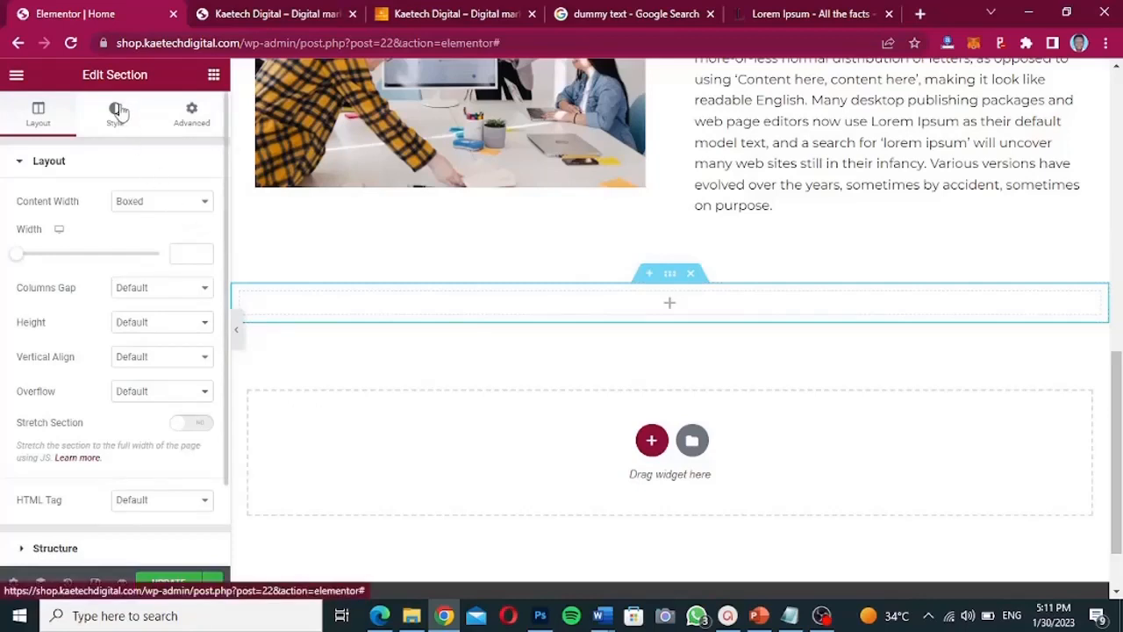
pyautogui.click(128, 323)
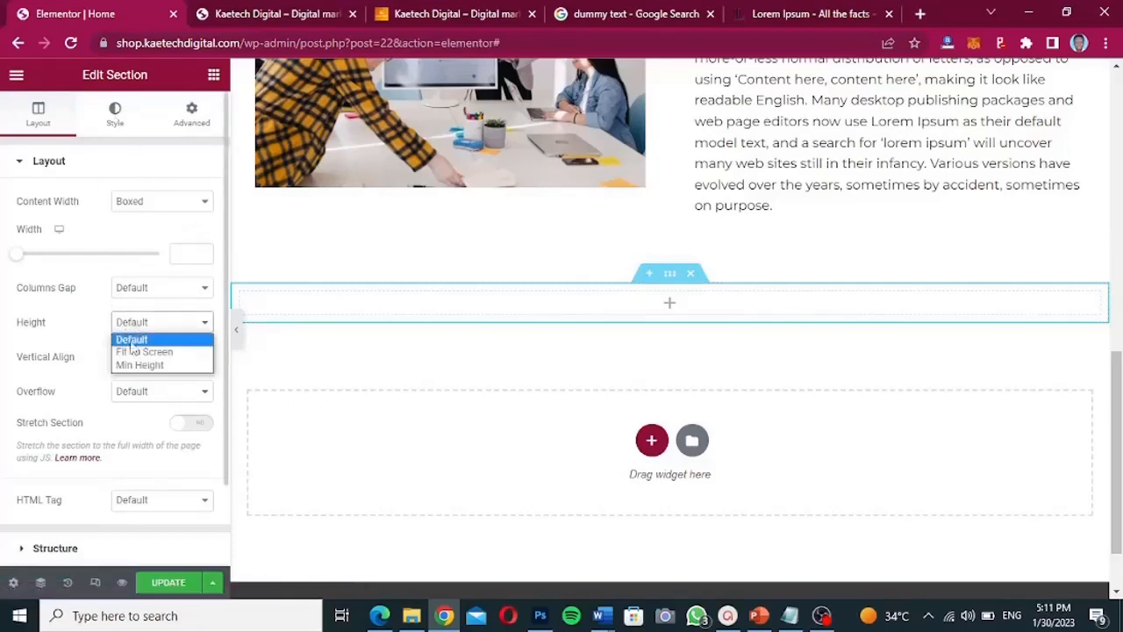
pyautogui.click(139, 364)
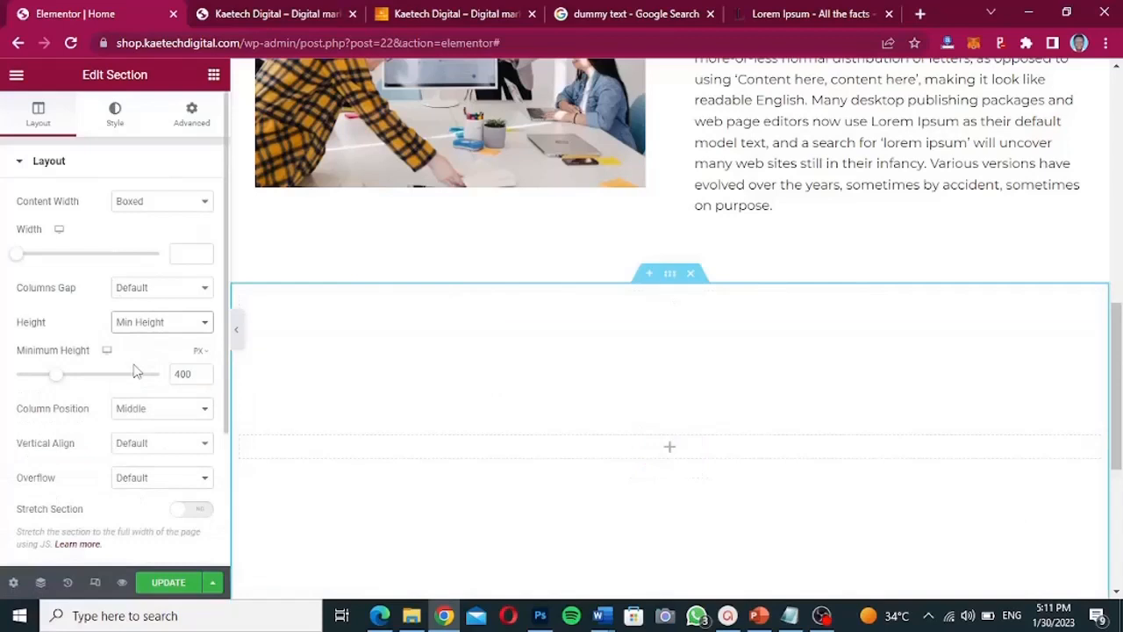
pyautogui.click(116, 111)
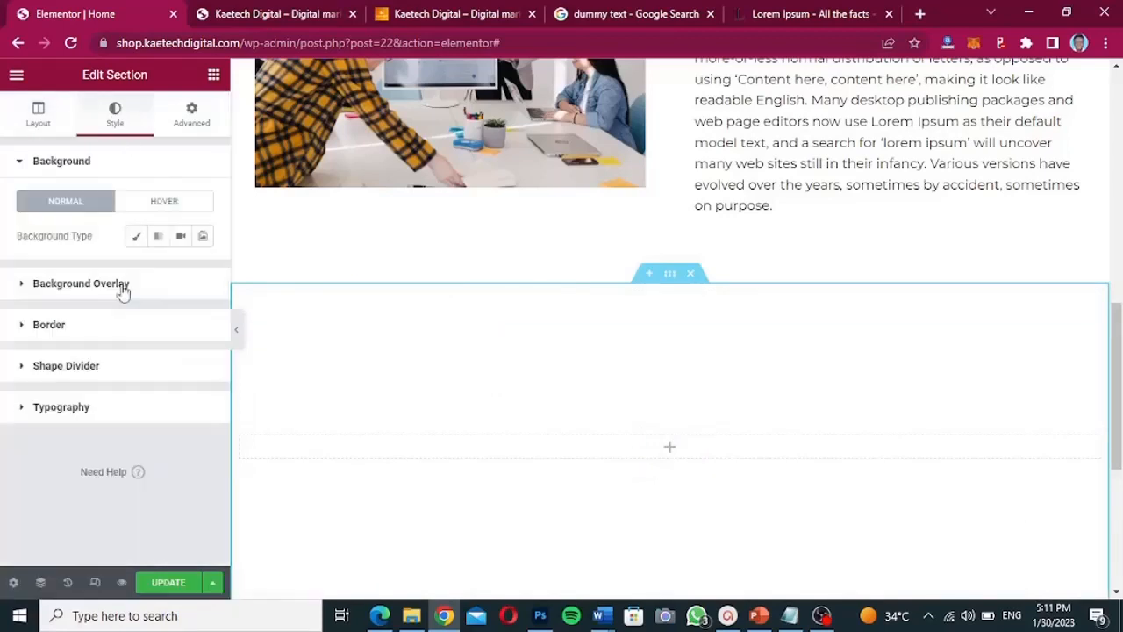
# Give the new section a Classic background using the suited-man photo from the Media Library.
pyautogui.click(137, 239)
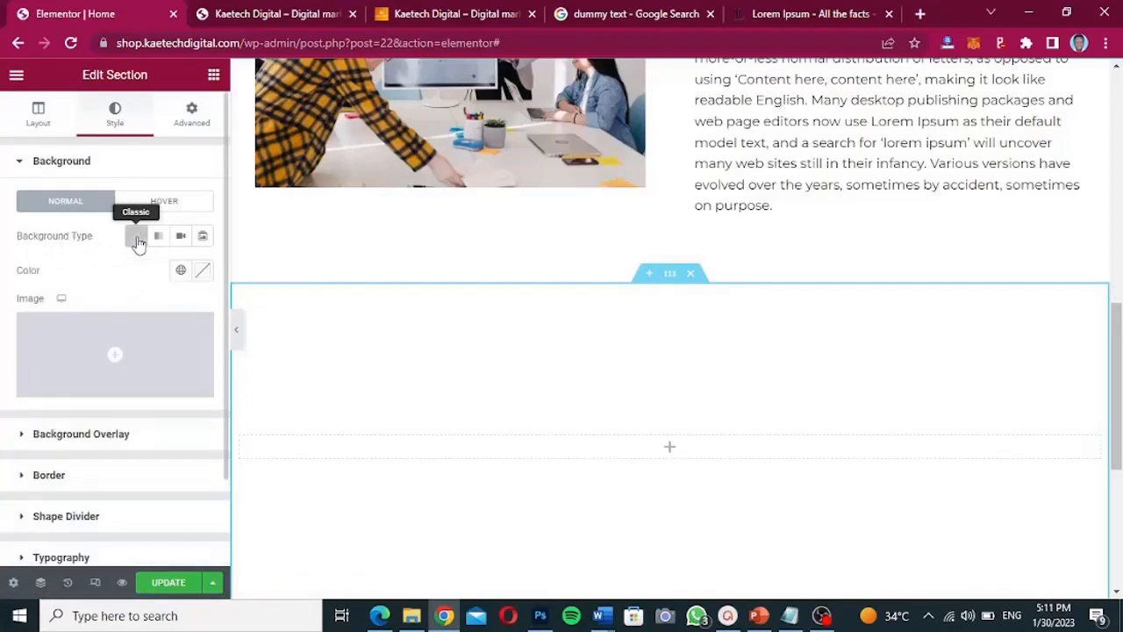
pyautogui.click(114, 348)
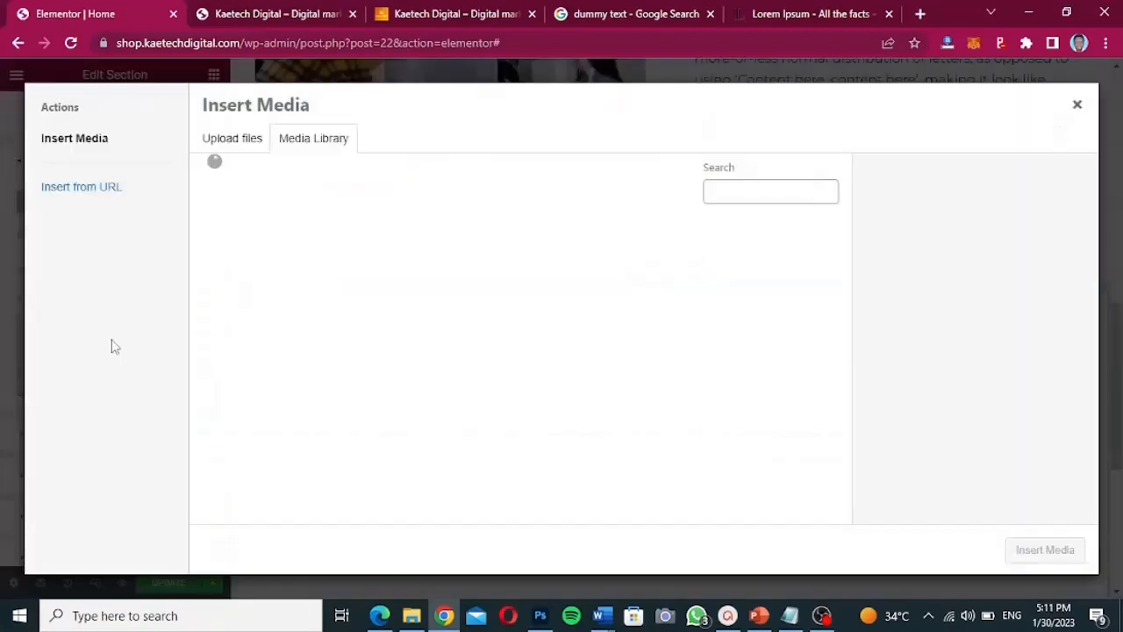
pyautogui.moveTo(846, 303); pyautogui.dragTo(857, 389)
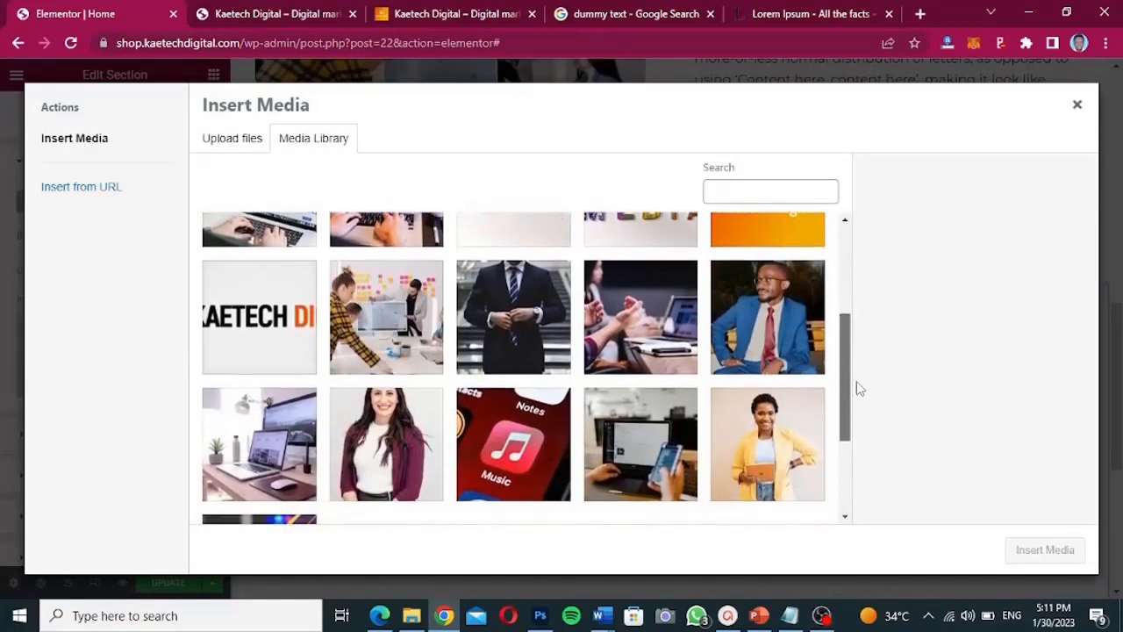
pyautogui.click(634, 315)
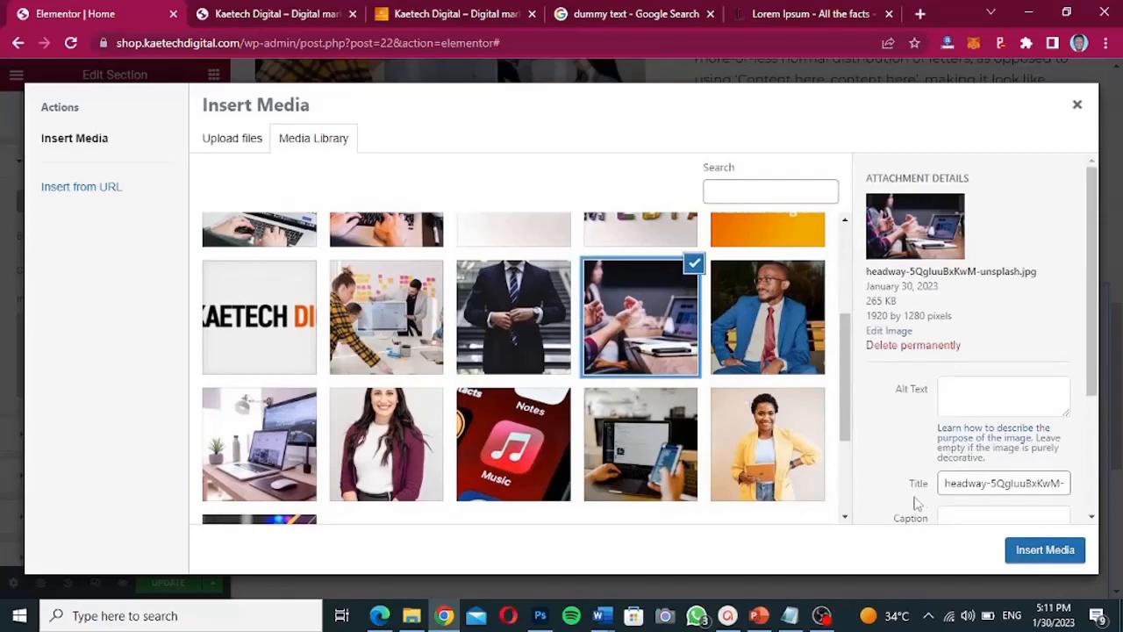
pyautogui.click(496, 317)
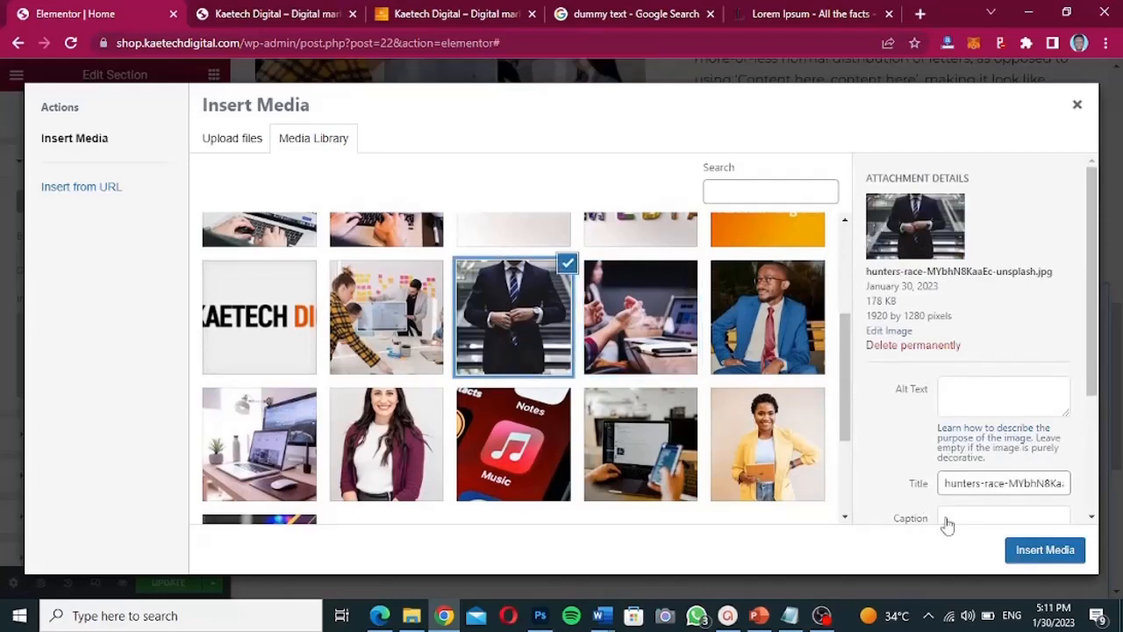
pyautogui.click(1046, 551)
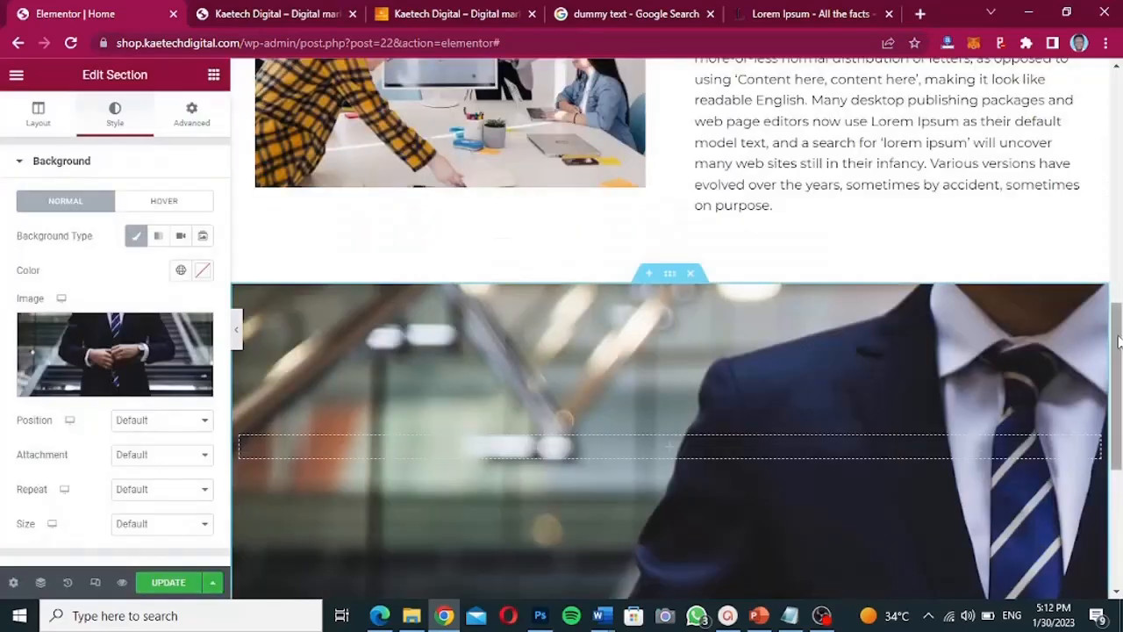
# Set the background Repeat to No-repeat and Size to Cover.
pyautogui.moveTo(1117, 342); pyautogui.dragTo(1118, 366)
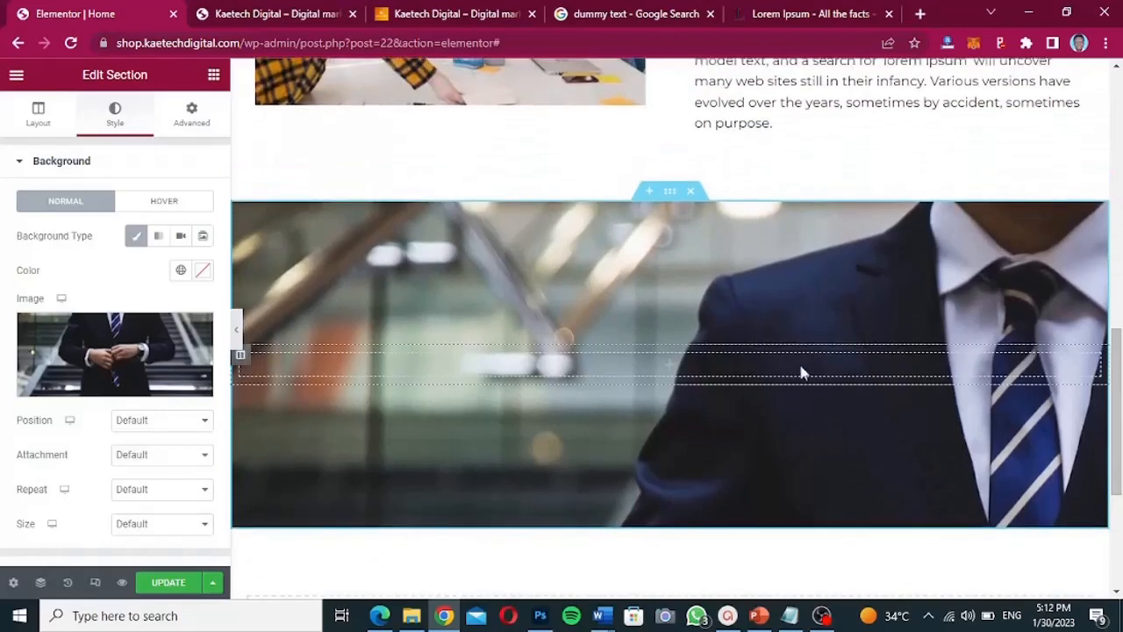
pyautogui.click(144, 493)
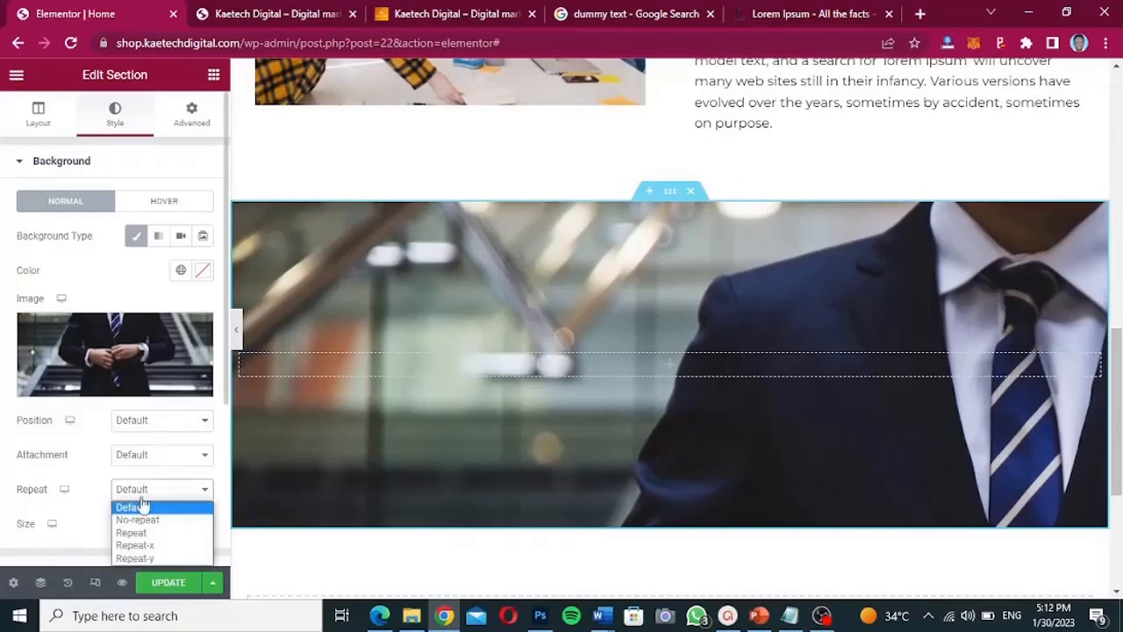
pyautogui.click(139, 519)
pyautogui.click(142, 525)
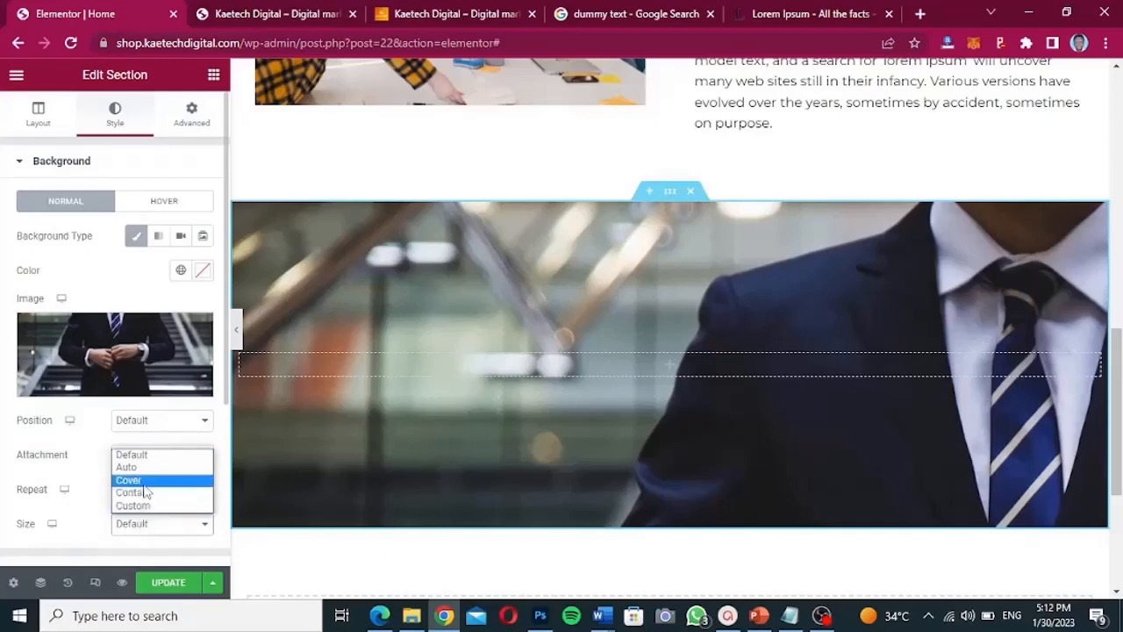
pyautogui.click(144, 482)
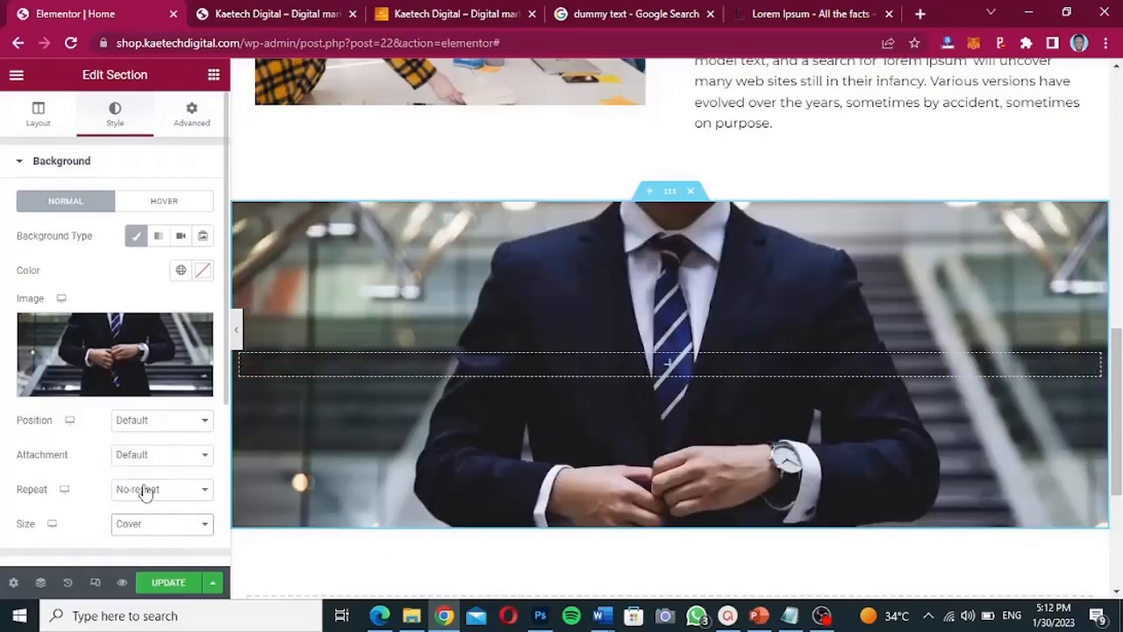
# Set the background Position to Center Center.
pyautogui.click(165, 420)
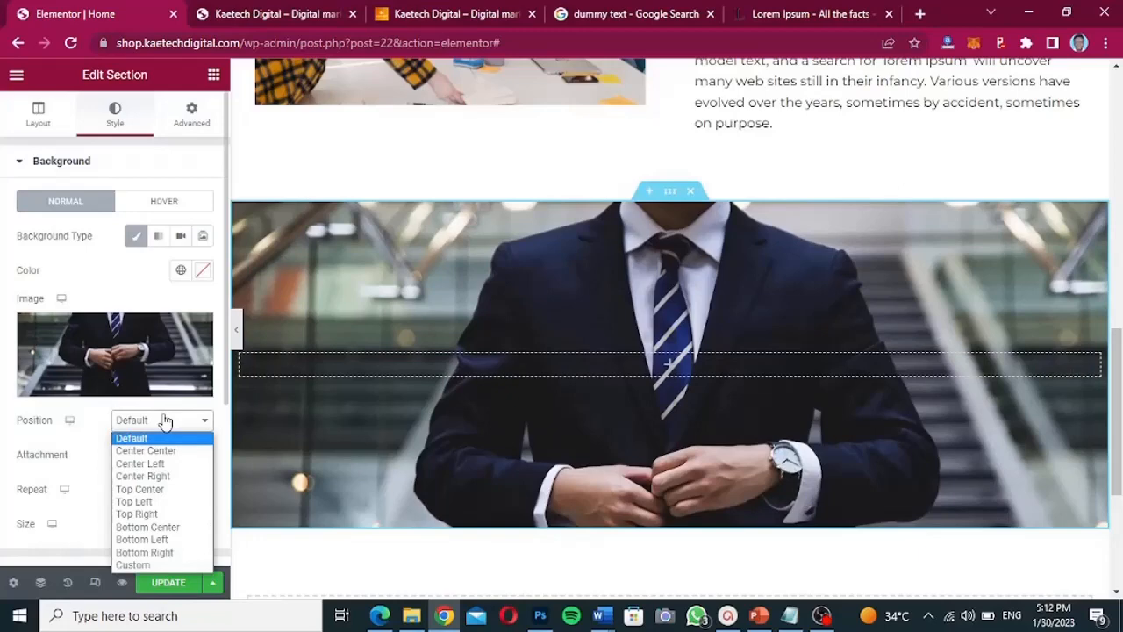
pyautogui.click(160, 464)
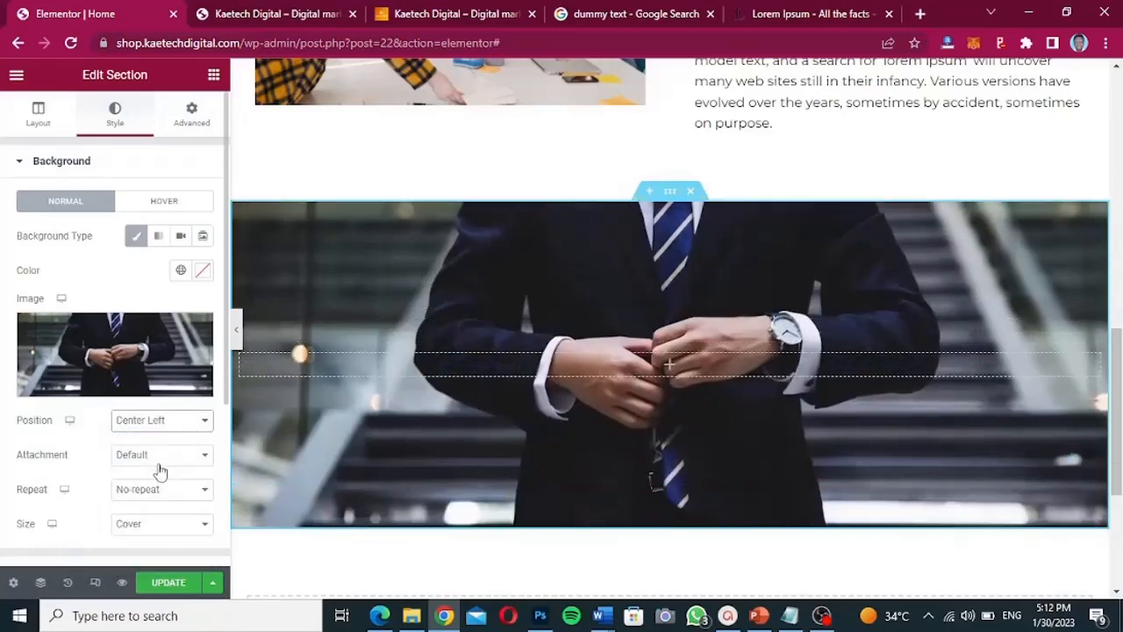
pyautogui.click(163, 422)
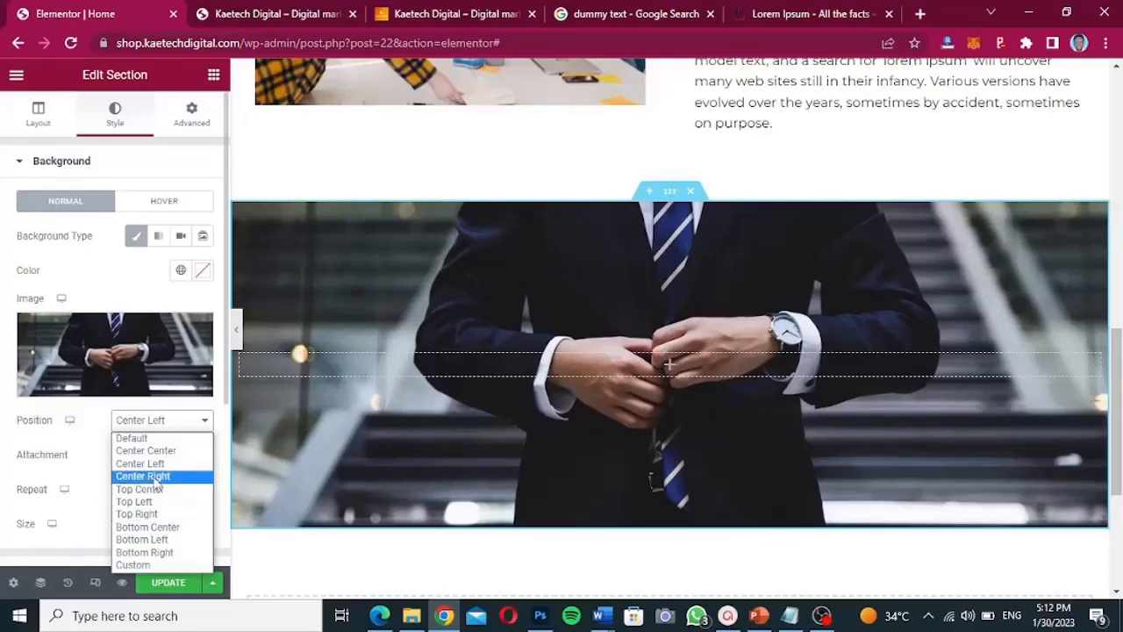
pyautogui.click(160, 453)
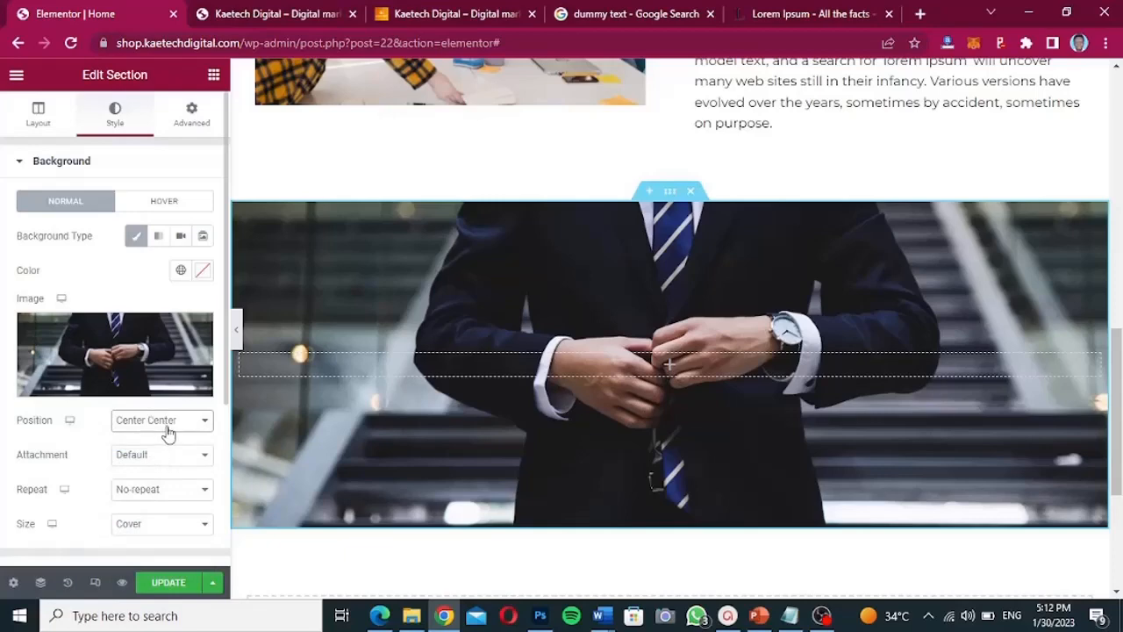
pyautogui.click(167, 425)
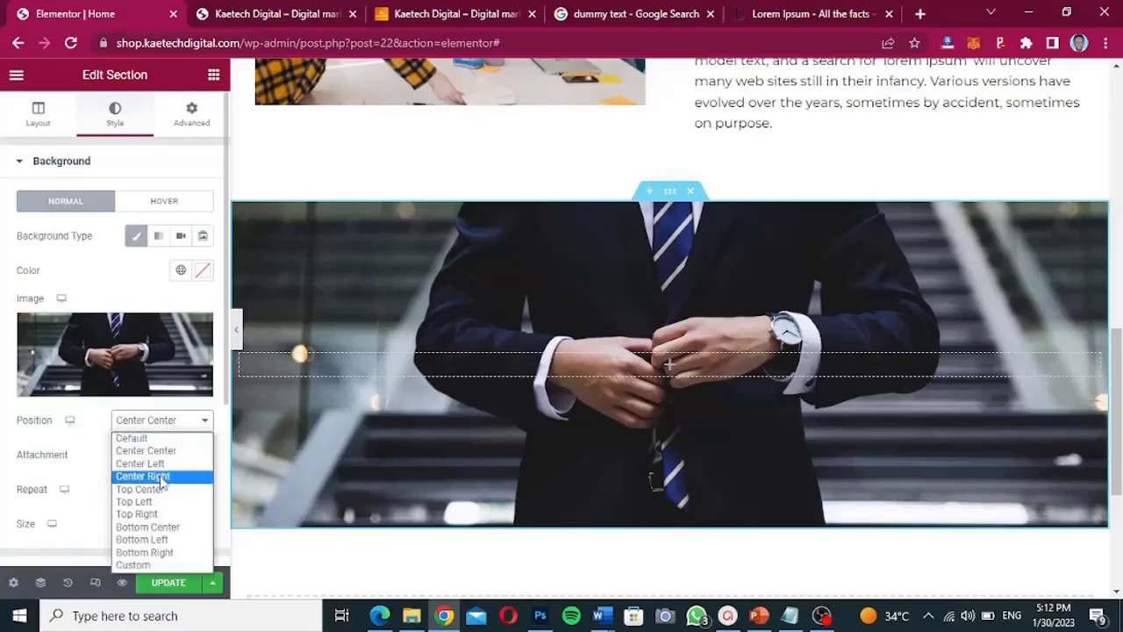
pyautogui.click(161, 477)
pyautogui.click(167, 421)
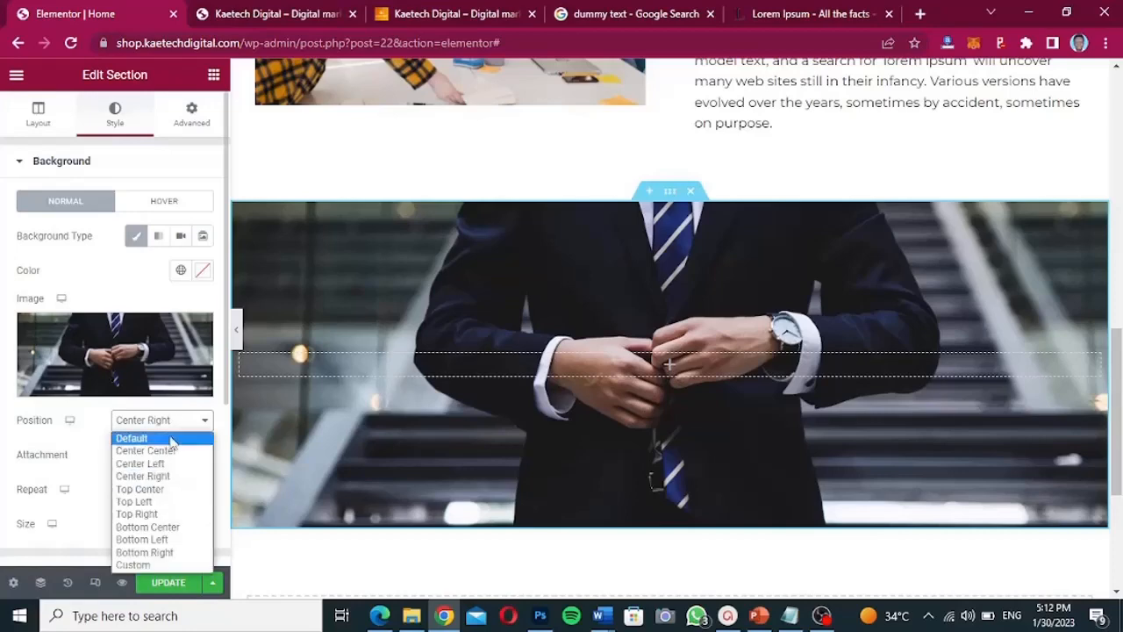
pyautogui.click(169, 453)
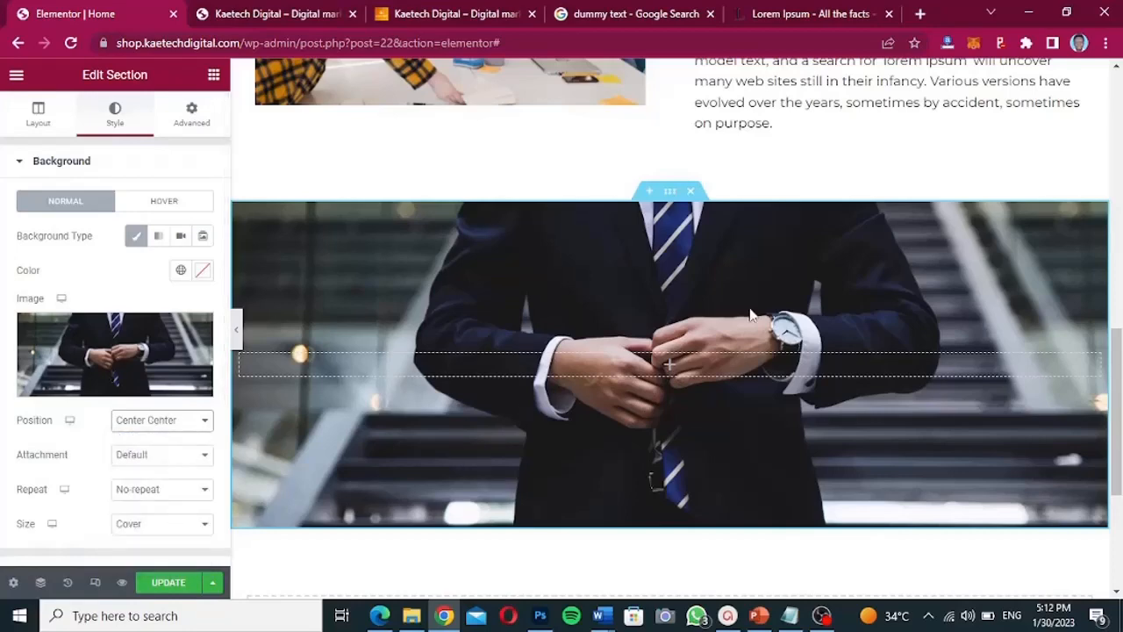
pyautogui.scroll(2, 750, 316)
pyautogui.scroll(-2, 750, 316)
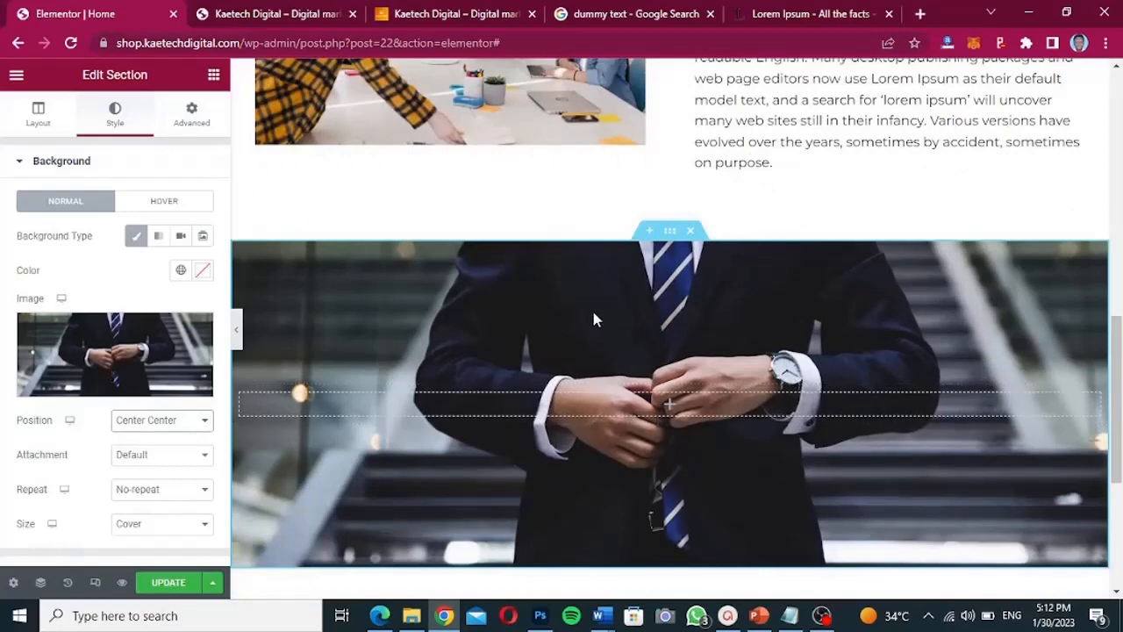
# Set the background Attachment to Fixed so the photo stays put while scrolling.
pyautogui.click(152, 456)
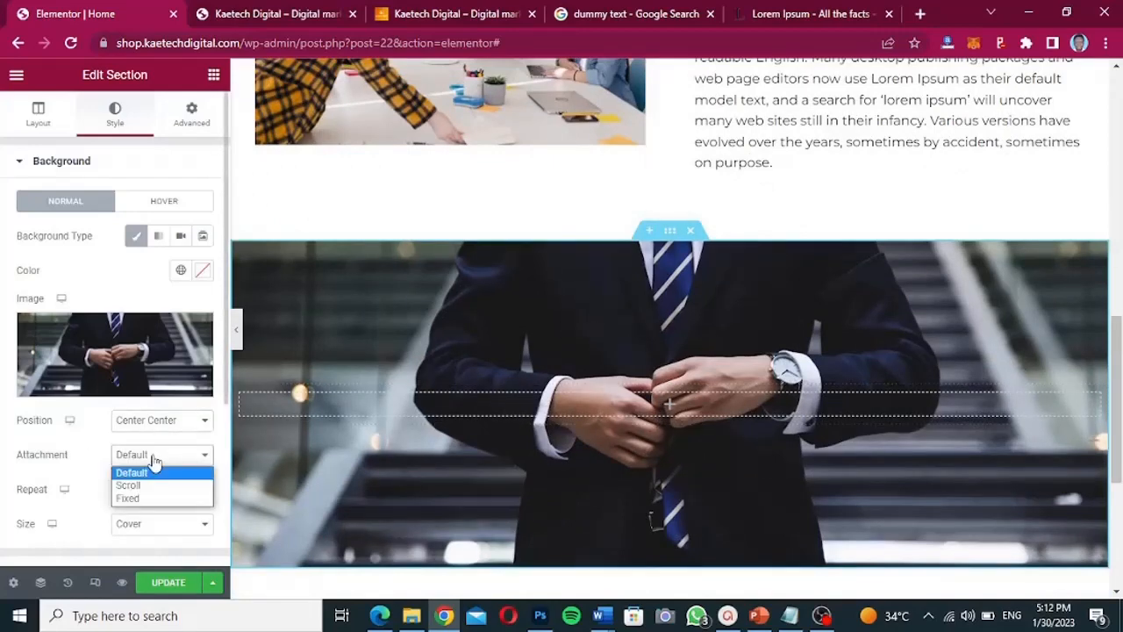
pyautogui.click(143, 499)
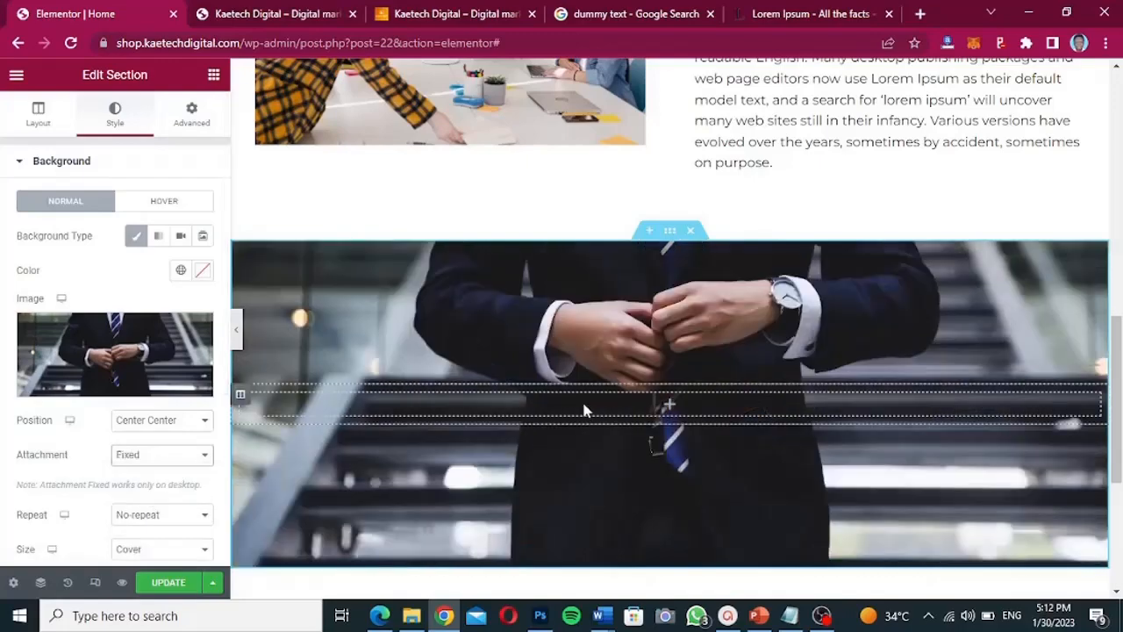
pyautogui.scroll(3, 585, 411)
pyautogui.scroll(-4, 585, 410)
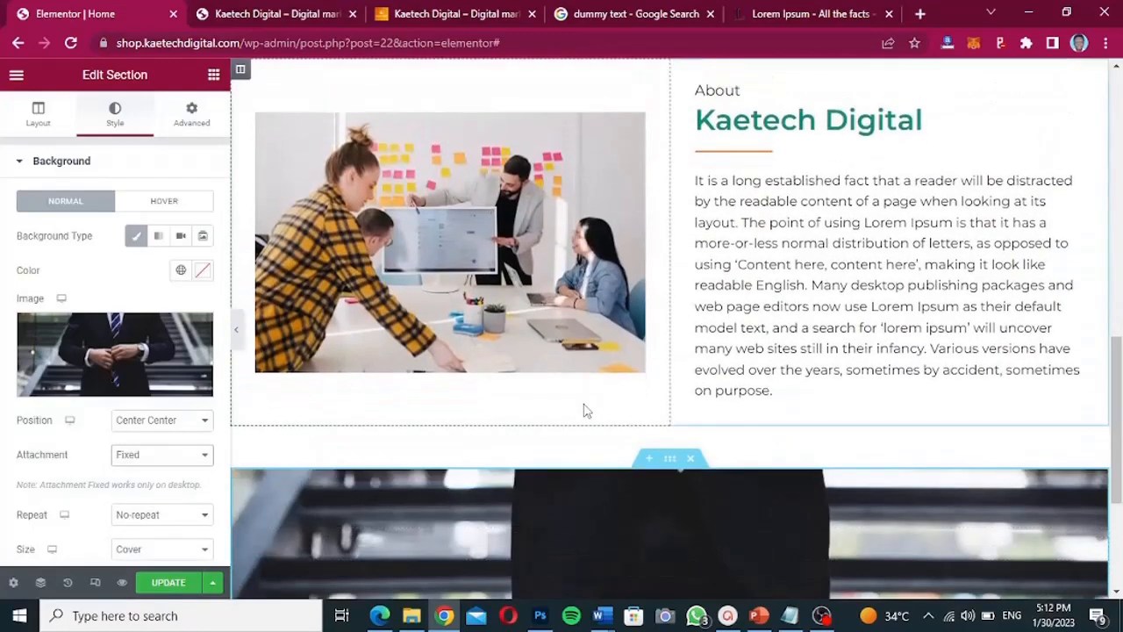
pyautogui.scroll(2, 586, 411)
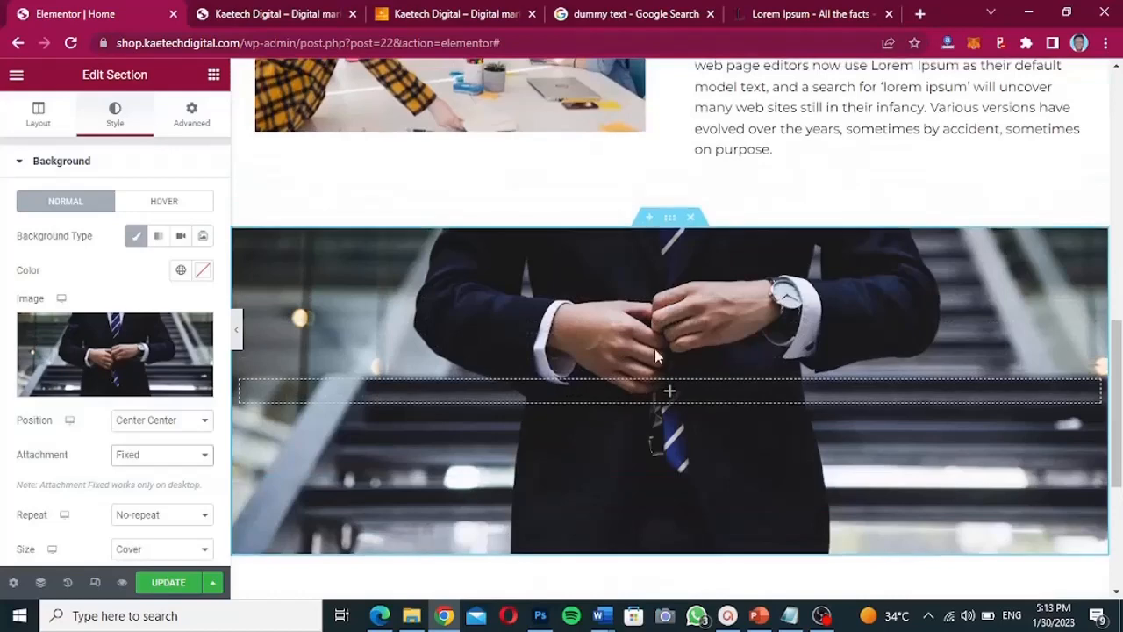
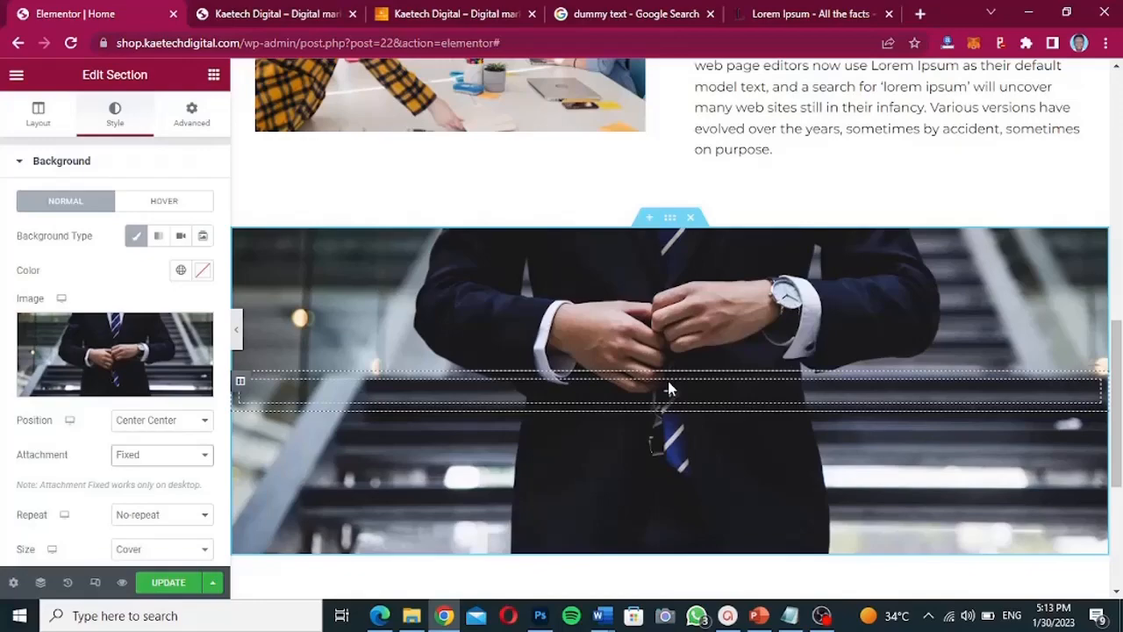
# Turn on a Classic background overlay for the suit-photo section.
pyautogui.scroll(5, 668, 383)
pyautogui.scroll(-3, 667, 371)
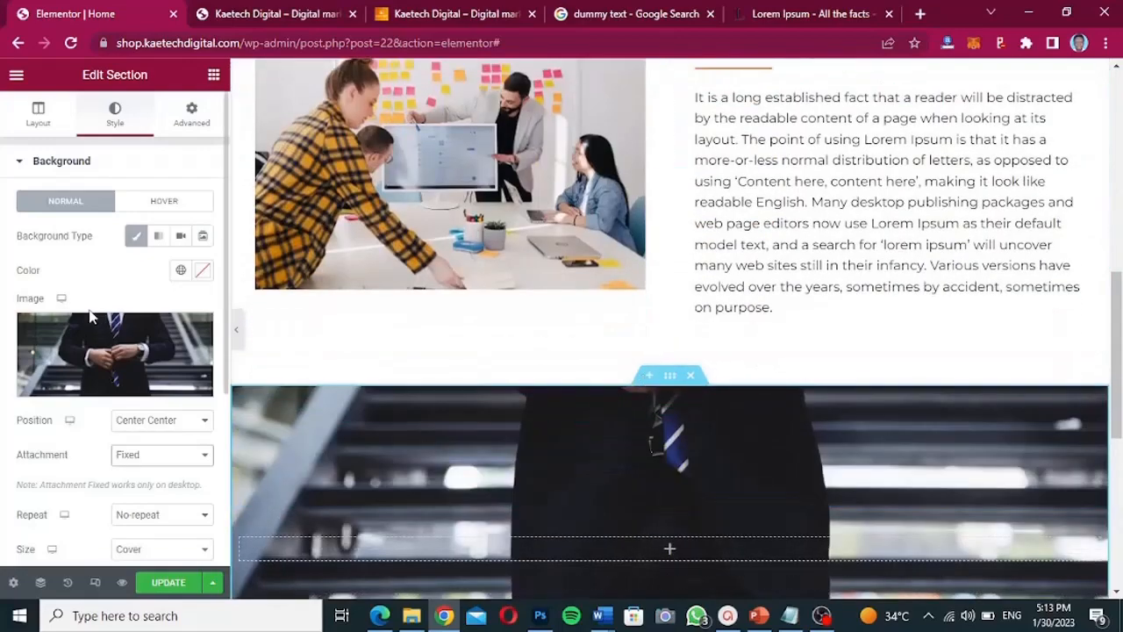
pyautogui.scroll(-3, 89, 318)
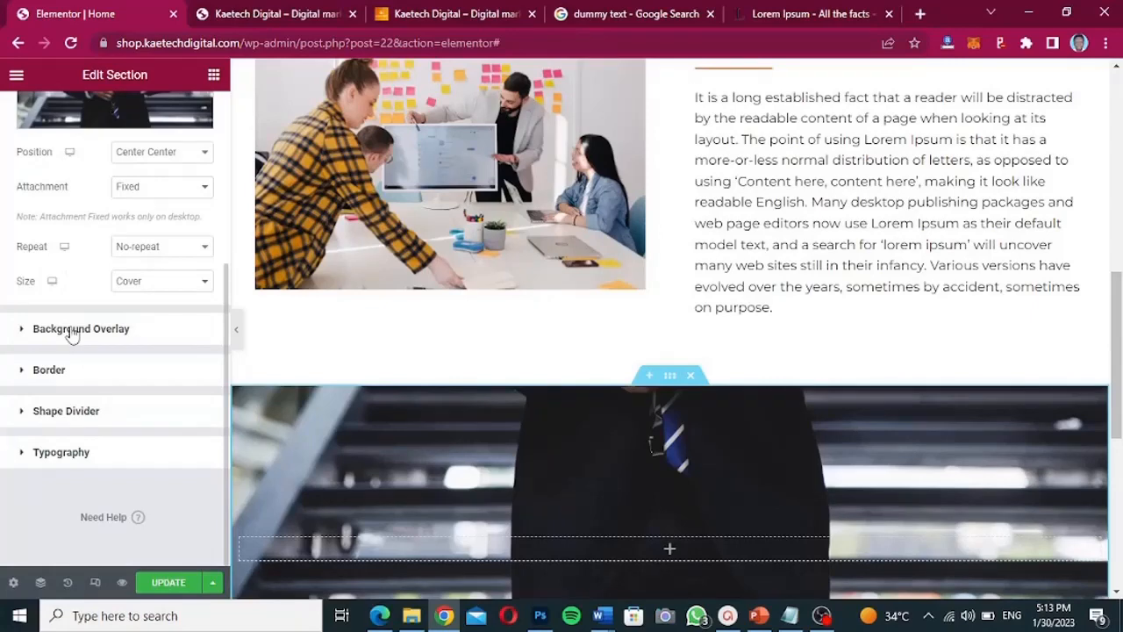
pyautogui.click(73, 334)
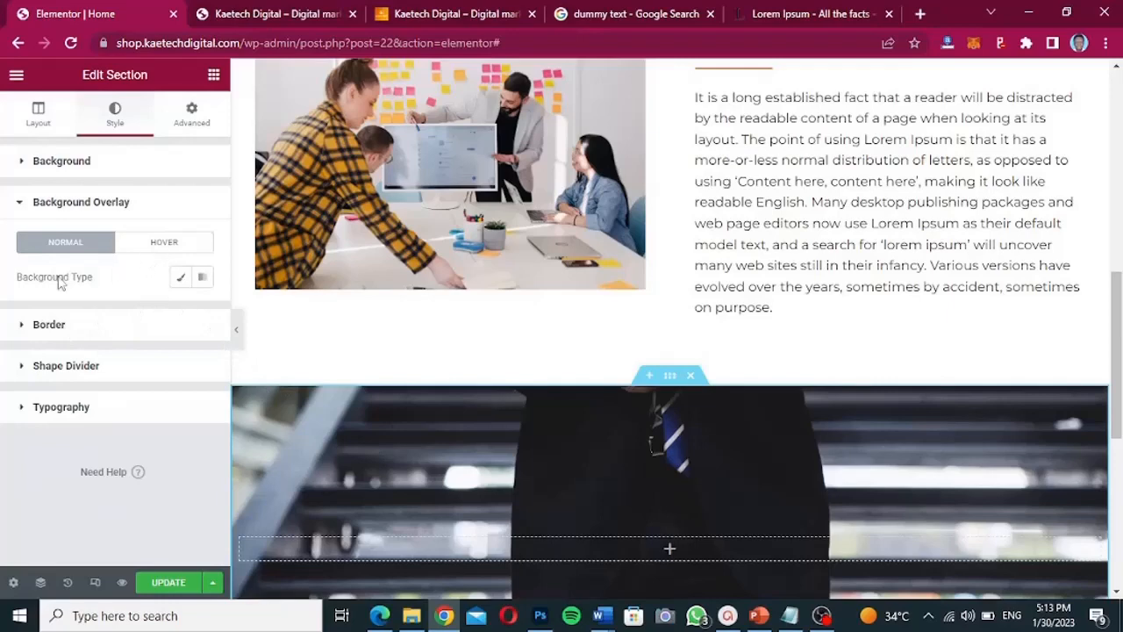
pyautogui.click(180, 279)
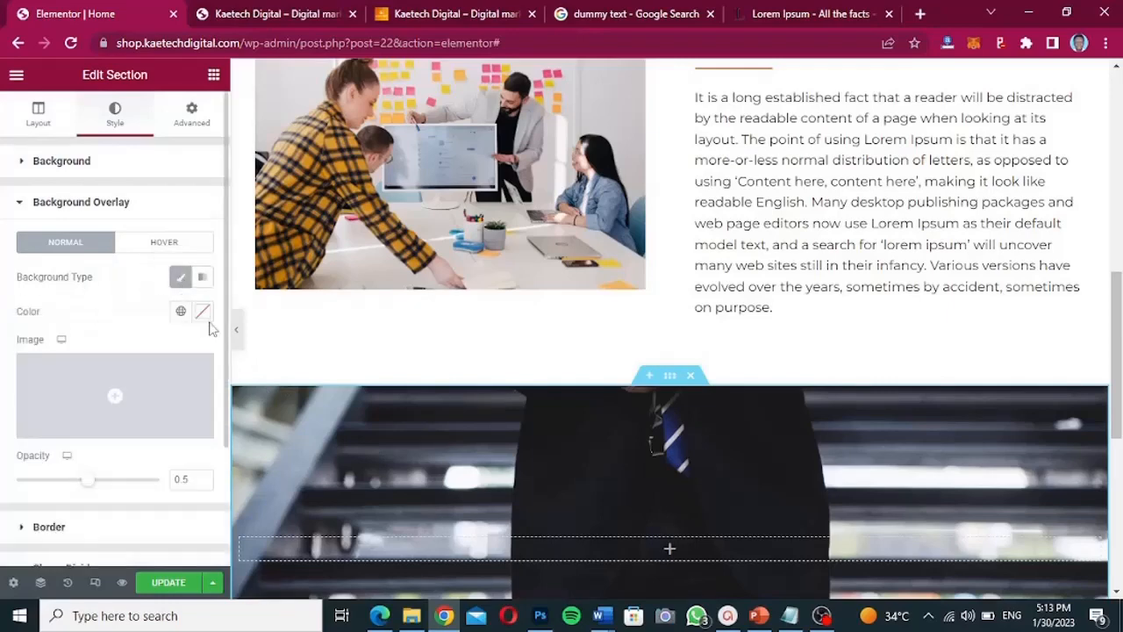
# Set the overlay colour to black #000000 at 0.5 opacity to darken the photo.
pyautogui.click(203, 313)
pyautogui.moveTo(129, 491); pyautogui.dragTo(127, 501)
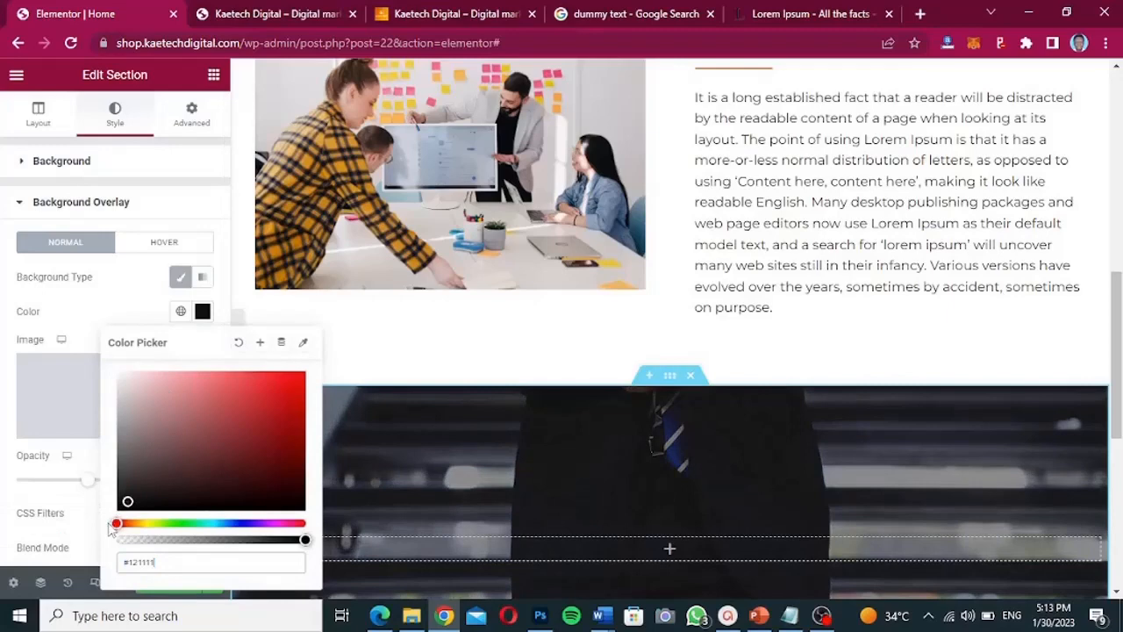
pyautogui.click(123, 506)
pyautogui.moveTo(124, 507); pyautogui.dragTo(118, 506)
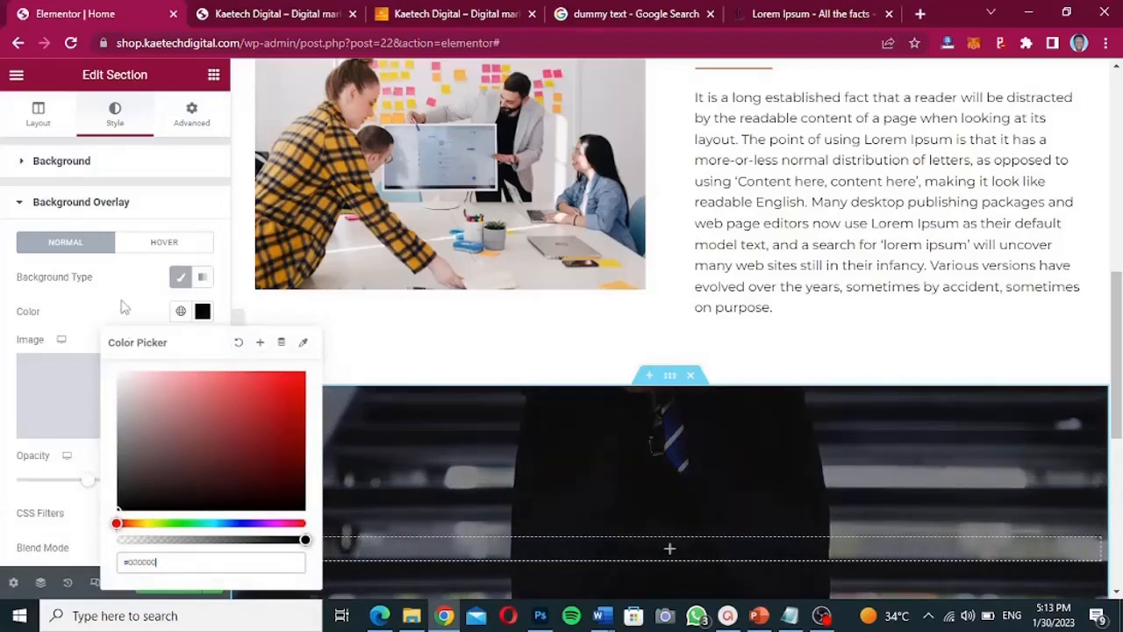
pyautogui.click(716, 467)
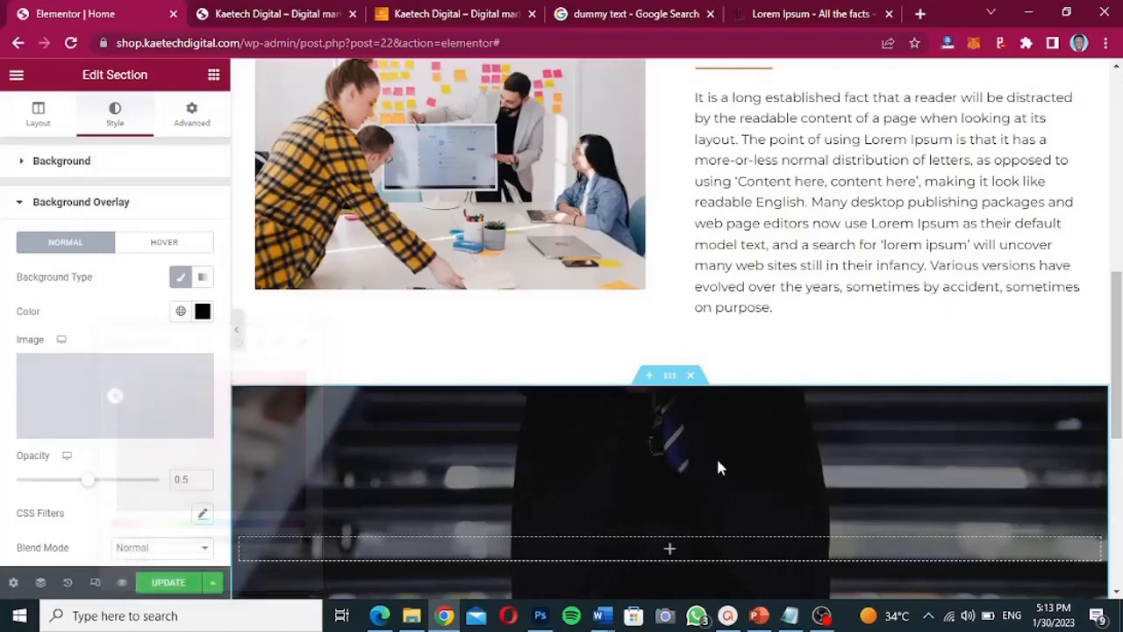
pyautogui.scroll(-2, 749, 369)
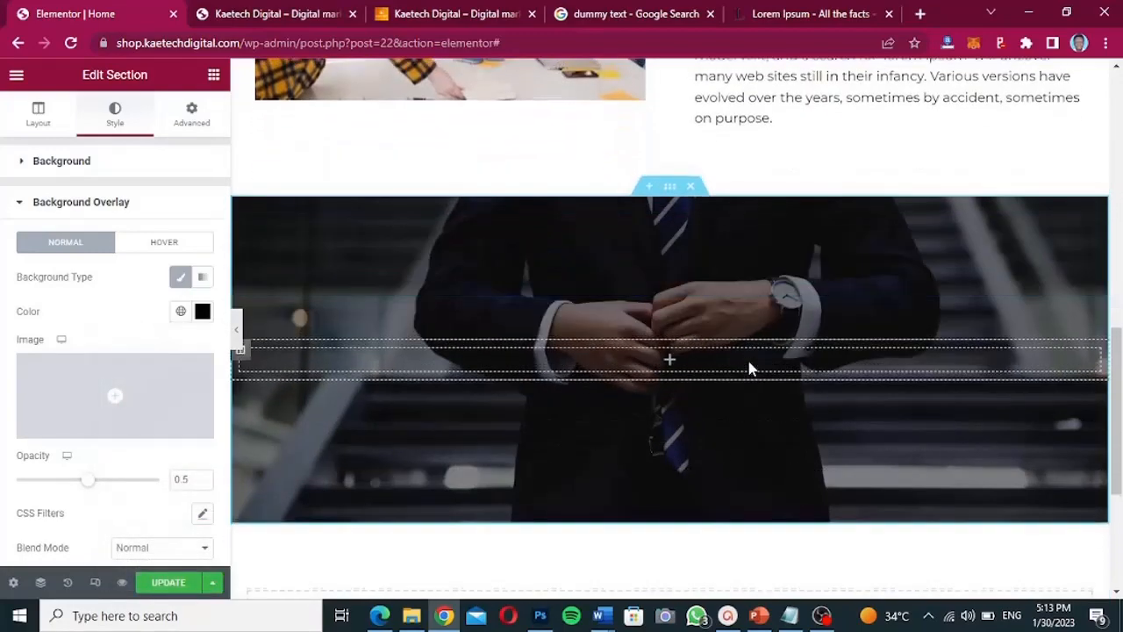
pyautogui.scroll(1, 748, 369)
pyautogui.scroll(1, 748, 368)
pyautogui.scroll(6, 747, 356)
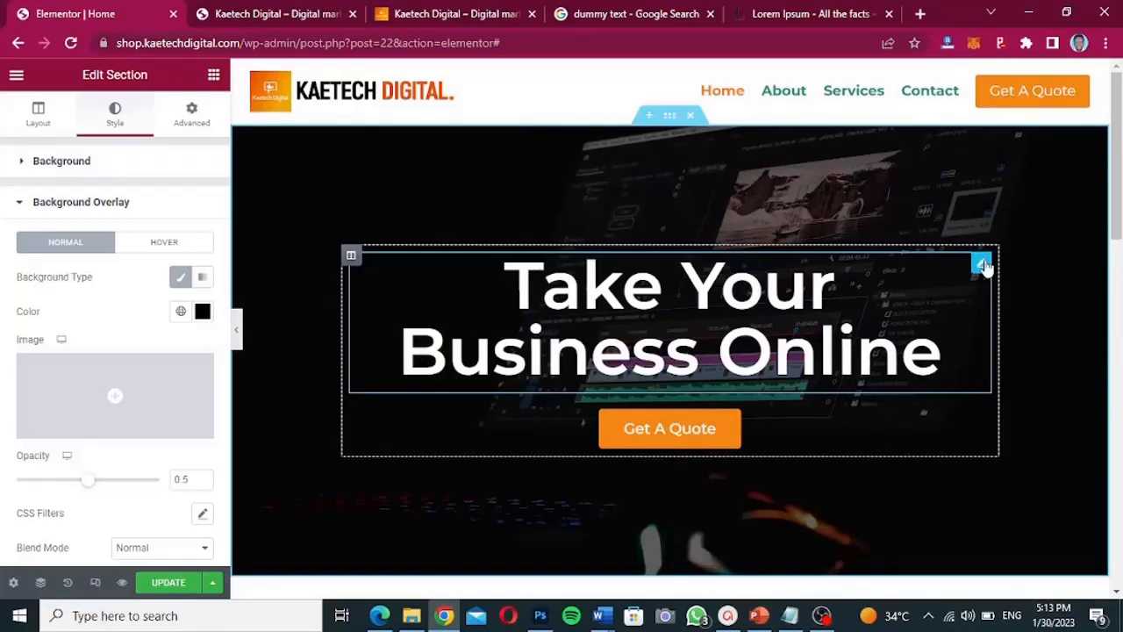
# Copy the hero's 'Take Your Business Online' heading and paste it into the suit-photo section's column.
pyautogui.rightClick(984, 266)
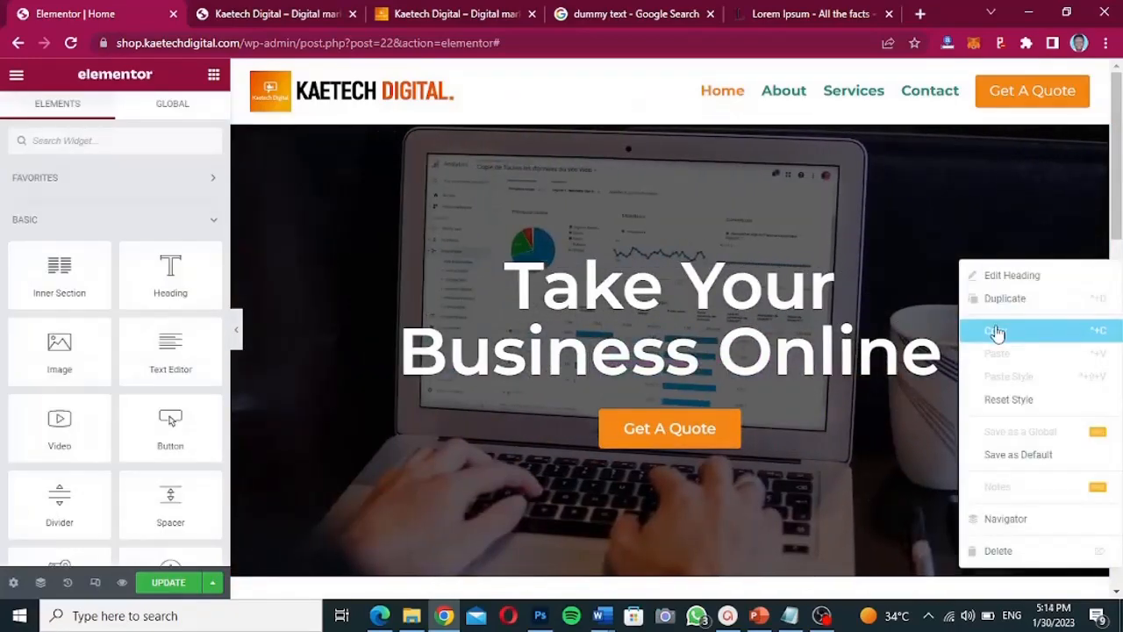
pyautogui.click(997, 332)
pyautogui.scroll(-6, 784, 379)
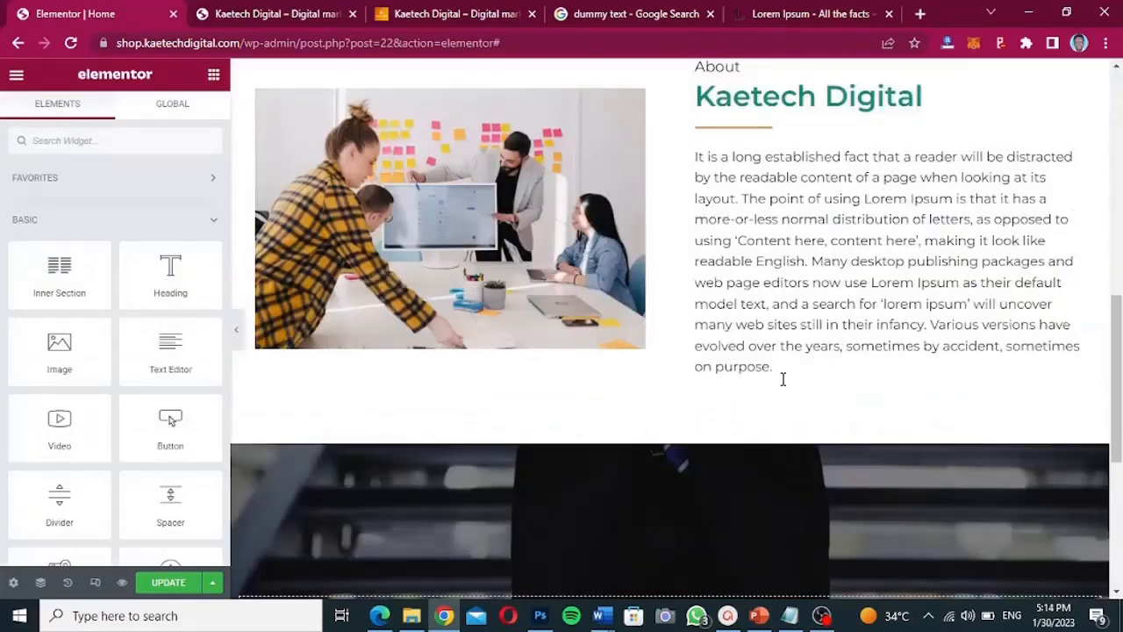
pyautogui.scroll(-6, 783, 379)
pyautogui.scroll(2, 784, 379)
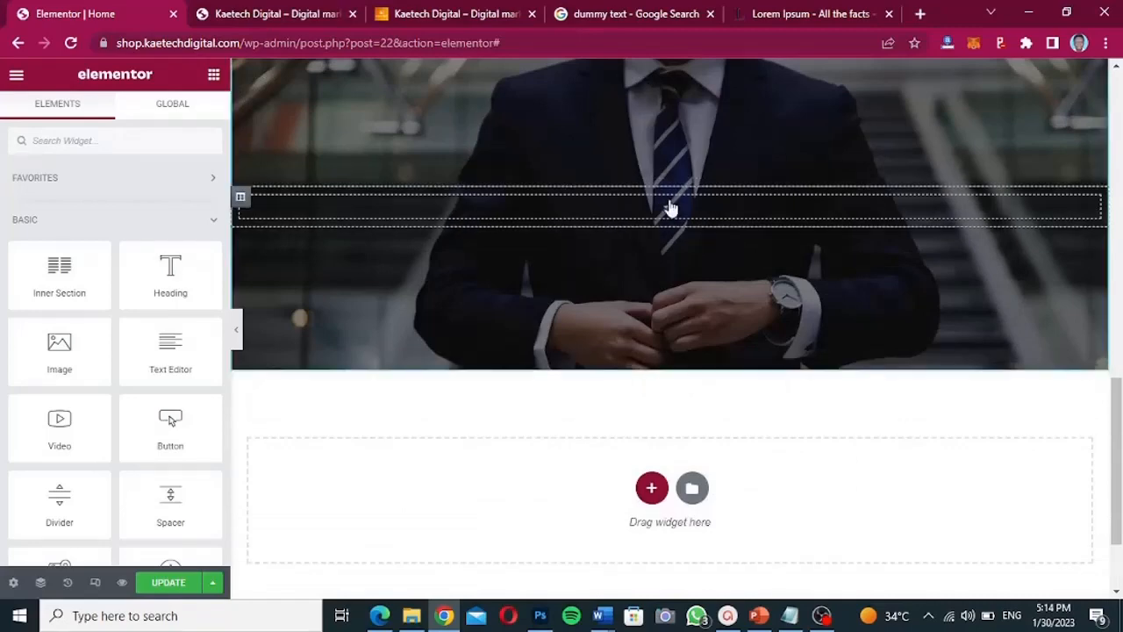
pyautogui.rightClick(670, 208)
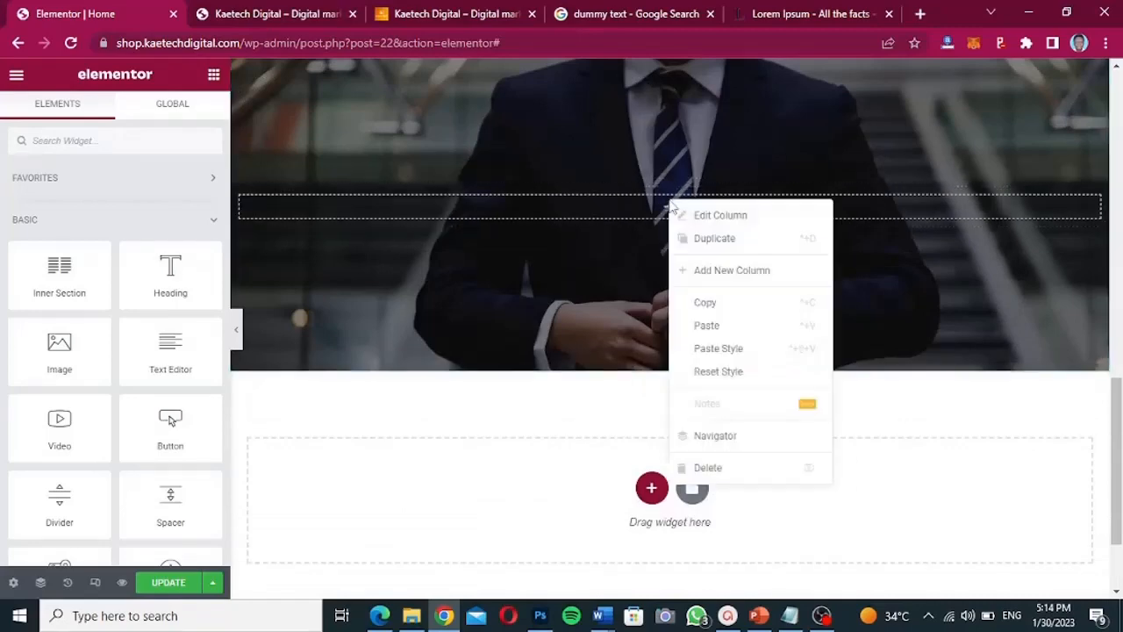
pyautogui.click(706, 324)
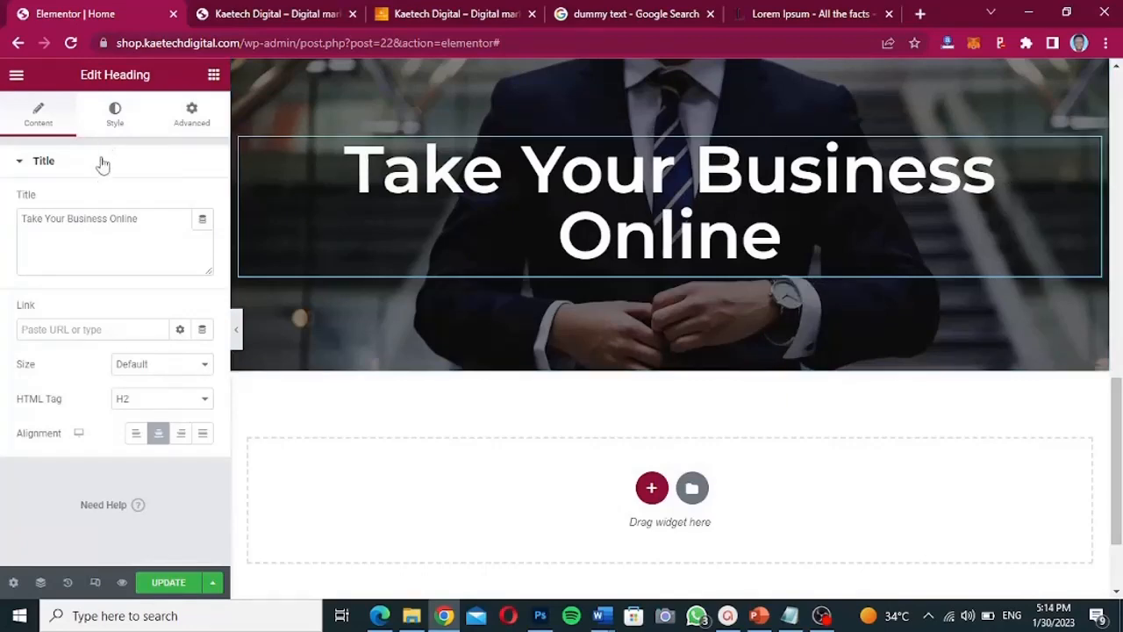
# Change the pasted heading's typography size from 80 to 35 px.
pyautogui.click(114, 114)
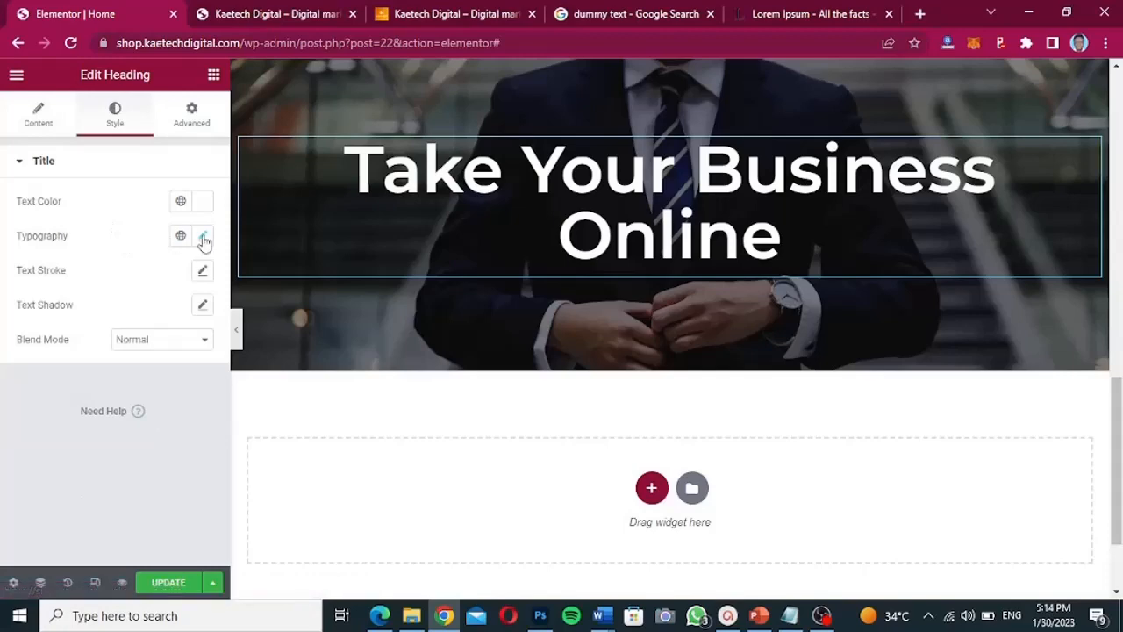
pyautogui.click(203, 238)
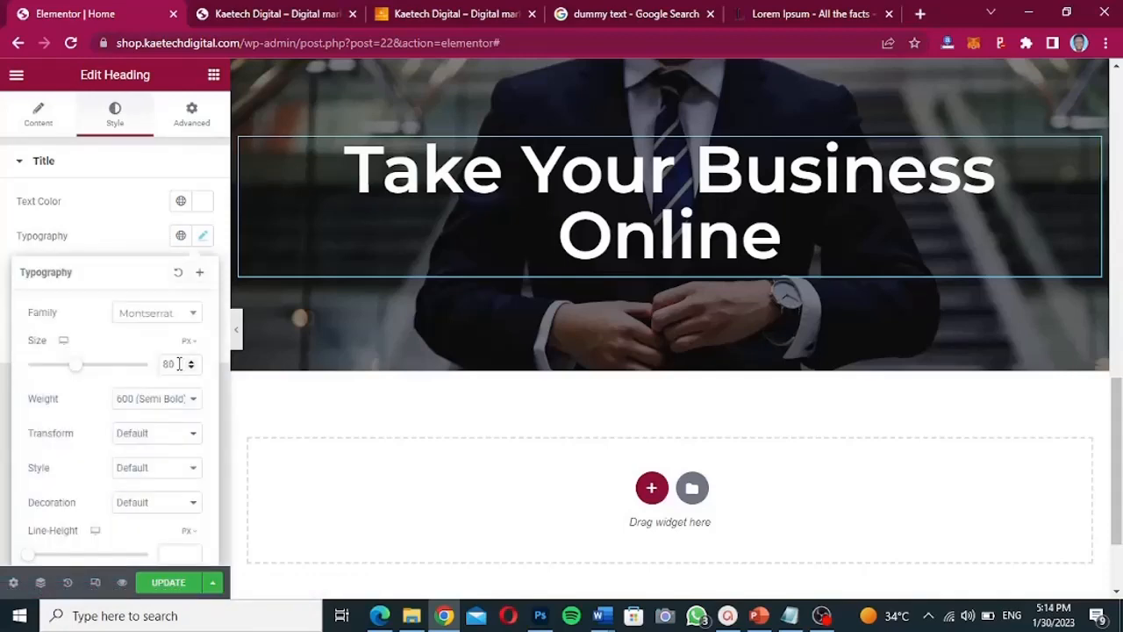
pyautogui.moveTo(177, 363); pyautogui.dragTo(160, 363)
pyautogui.write('55')
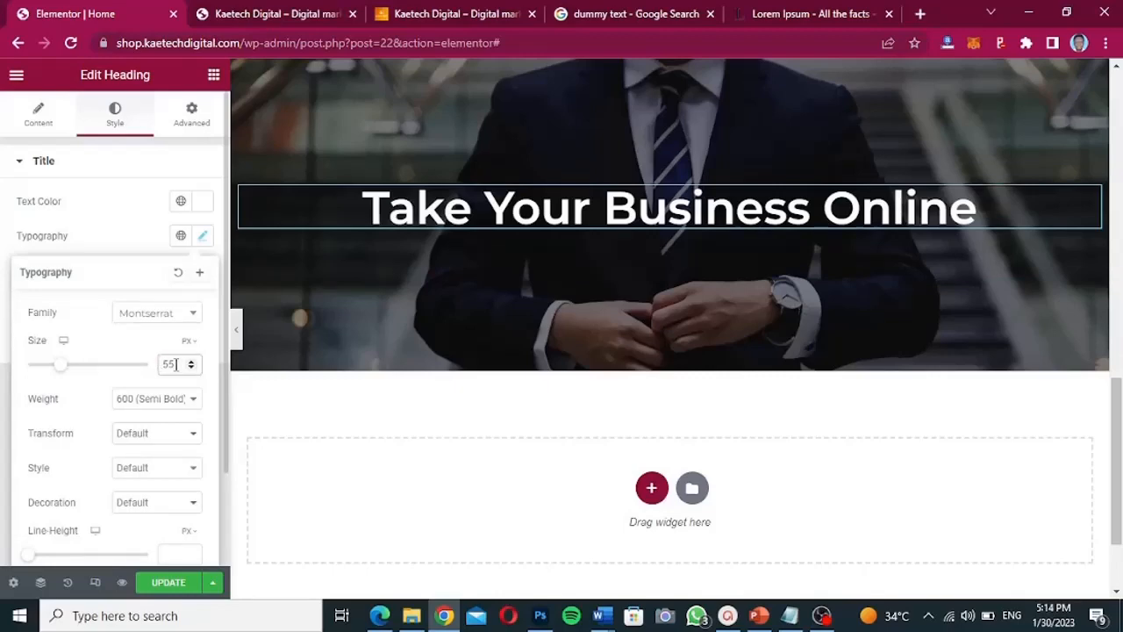
pyautogui.press('BackSpace')
pyautogui.press('BackSpace')
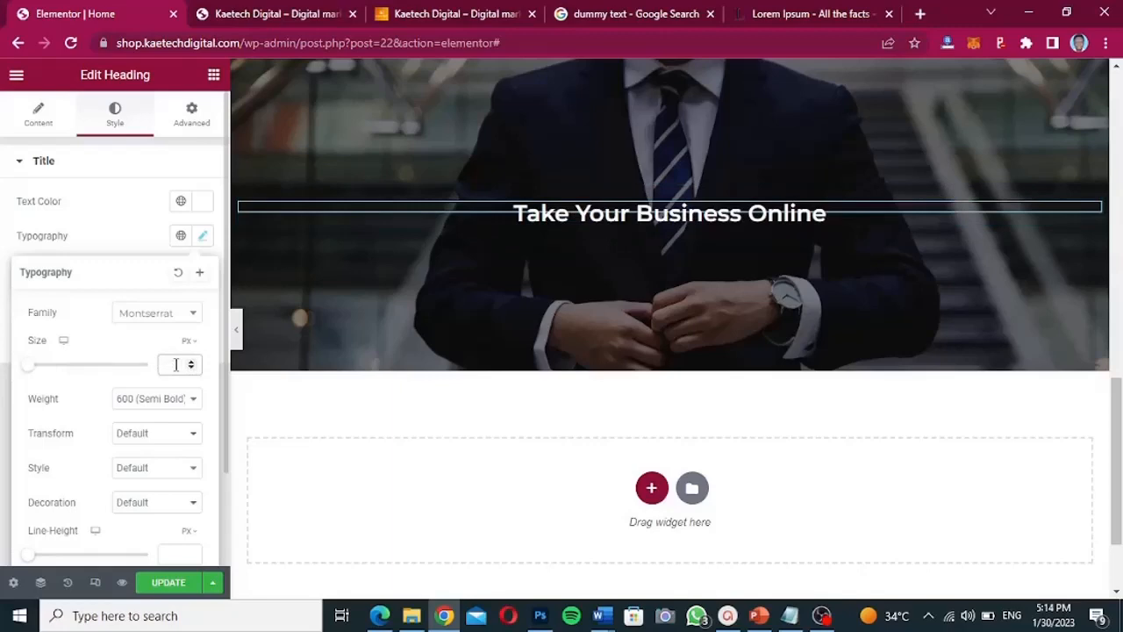
pyautogui.write('35')
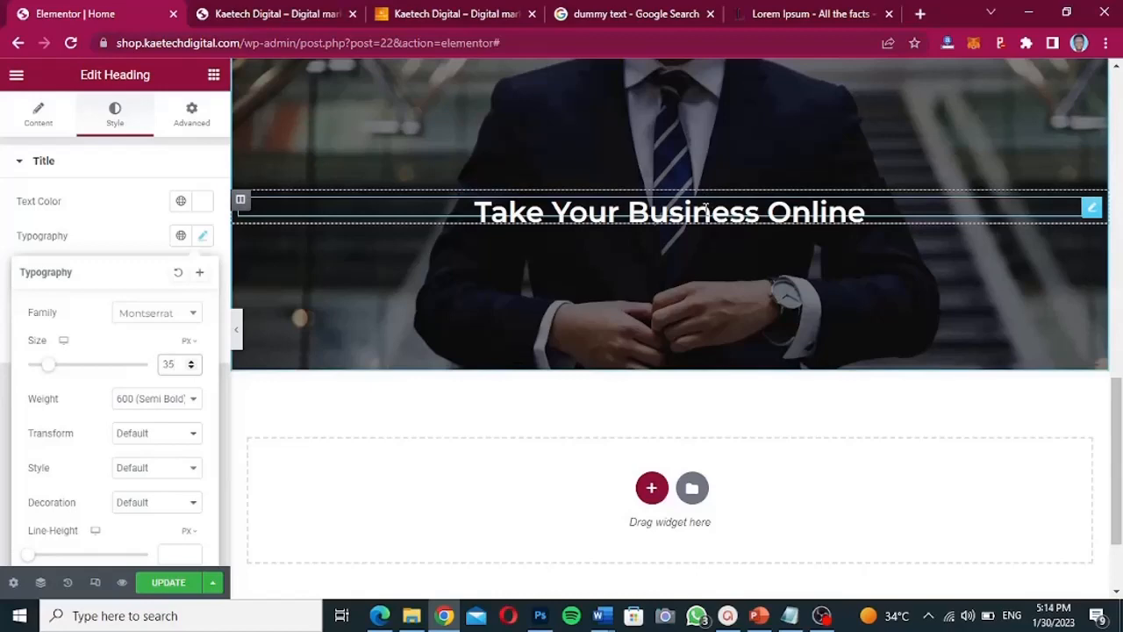
pyautogui.scroll(1, 705, 209)
pyautogui.scroll(5, 707, 211)
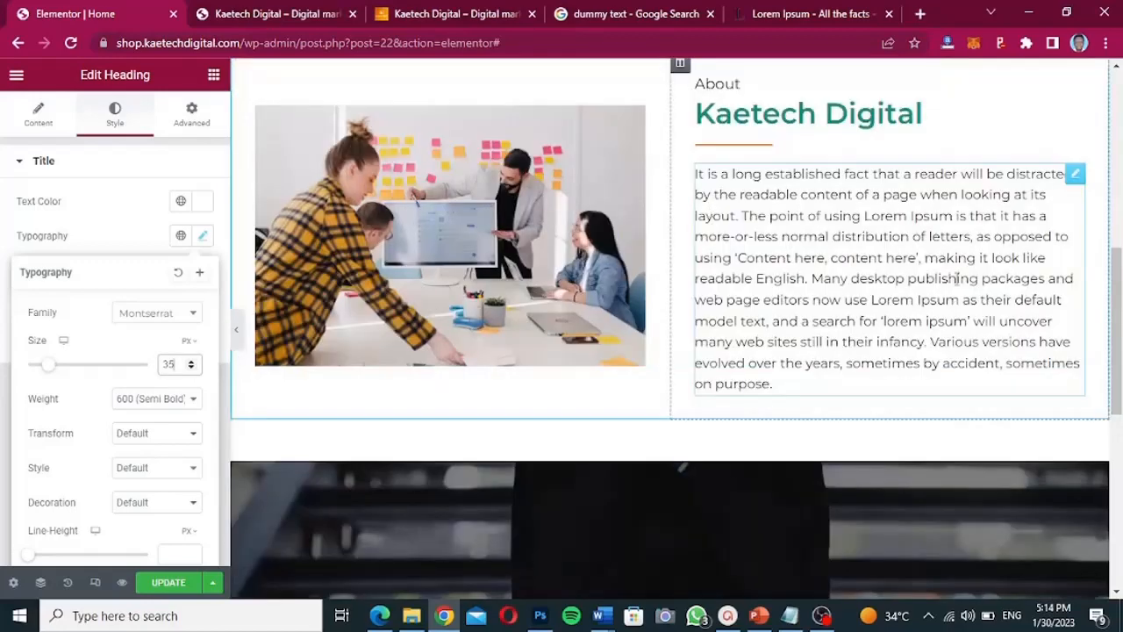
# Copy the hero's Get A Quote button and paste it below the suit-section heading.
pyautogui.moveTo(1116, 312); pyautogui.dragTo(1112, 193)
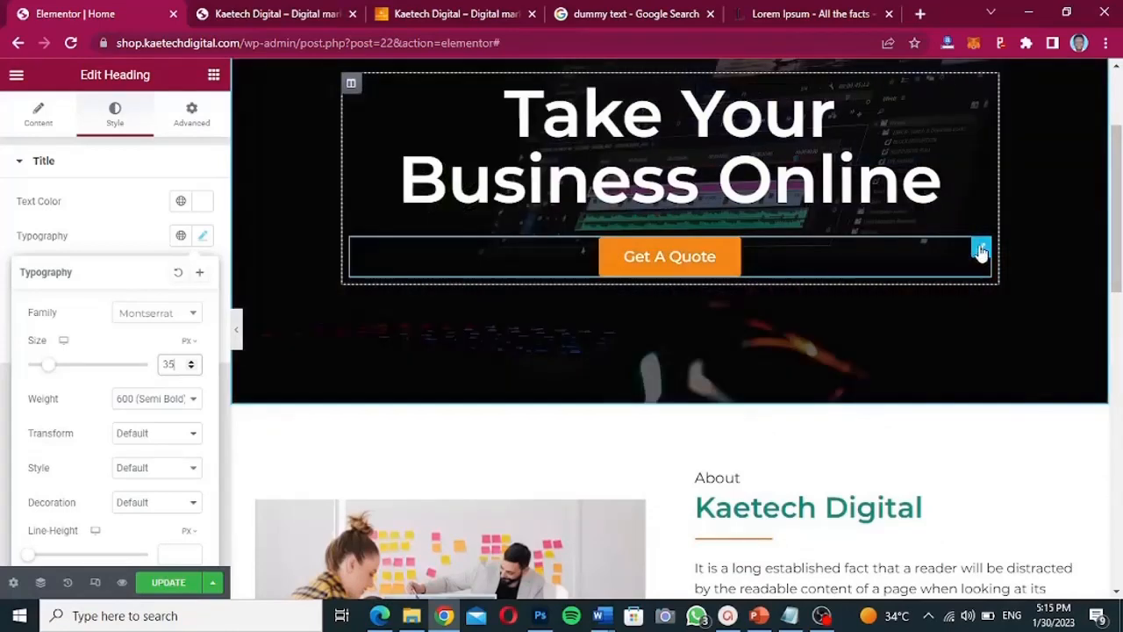
pyautogui.rightClick(980, 252)
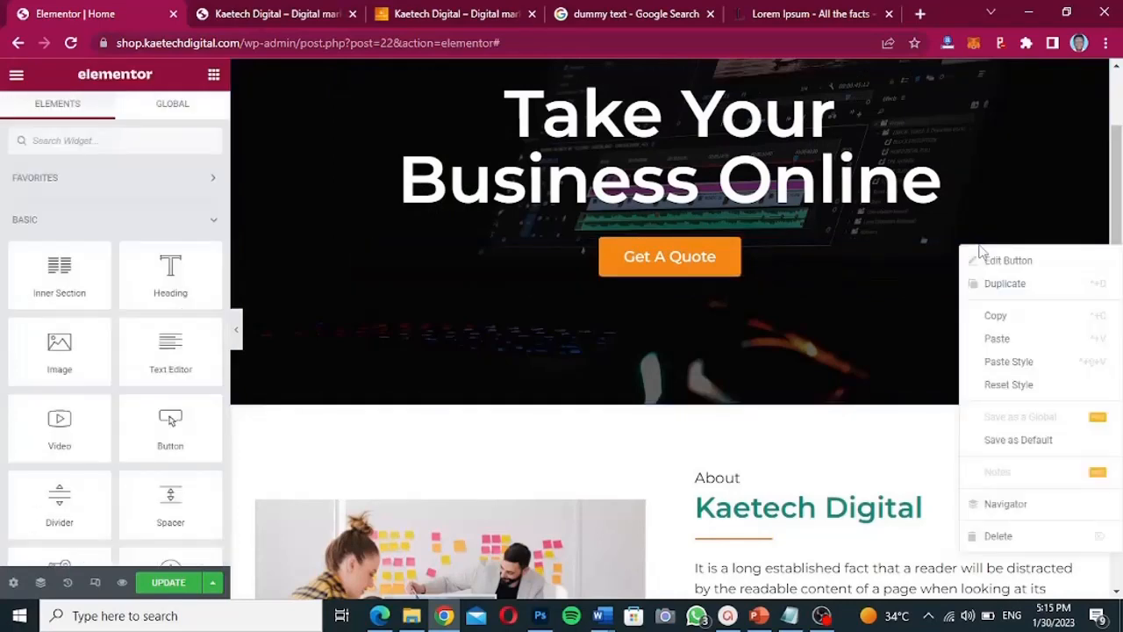
pyautogui.click(995, 315)
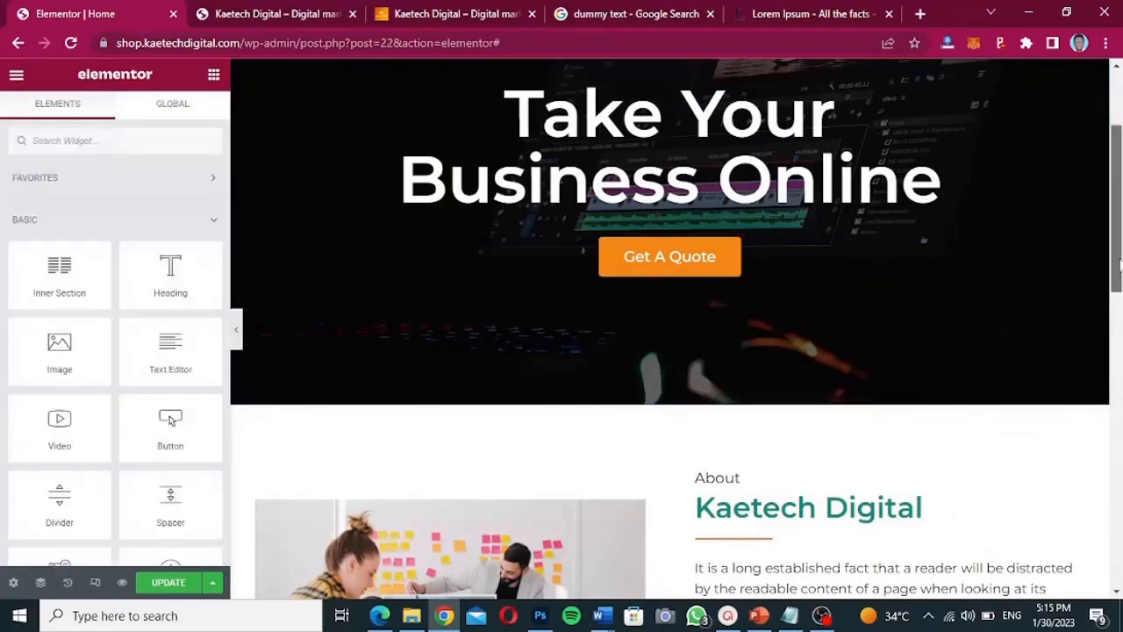
pyautogui.moveTo(1117, 265); pyautogui.dragTo(1117, 487)
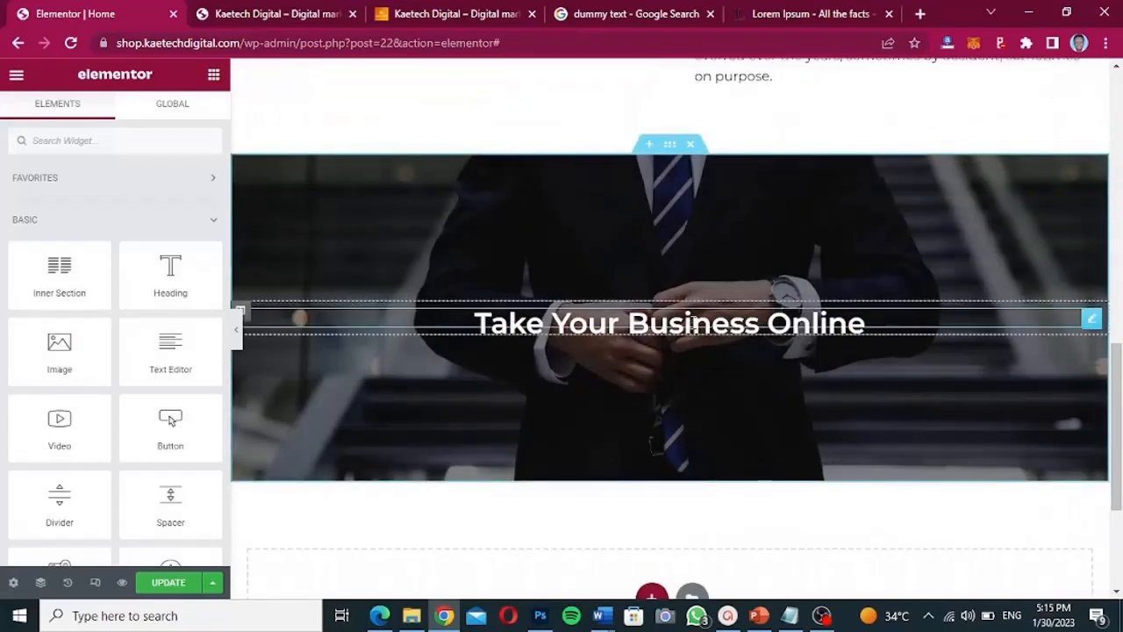
pyautogui.rightClick(693, 323)
pyautogui.click(729, 383)
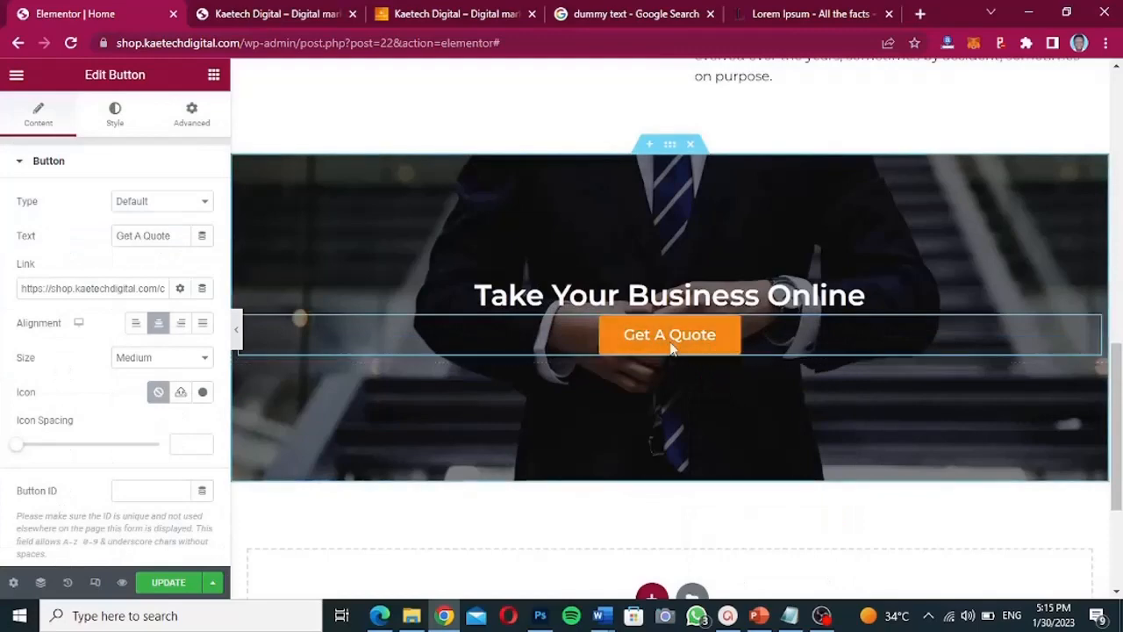
# Change the suit-section heading's bottom margin from -30 to 0.
pyautogui.click(734, 287)
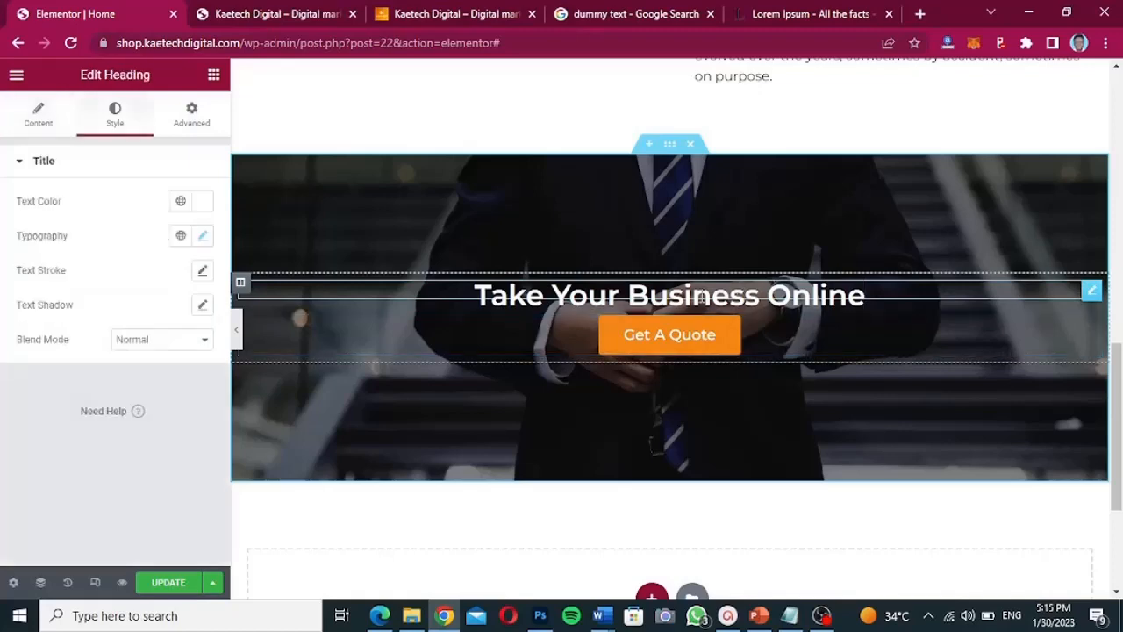
pyautogui.click(191, 116)
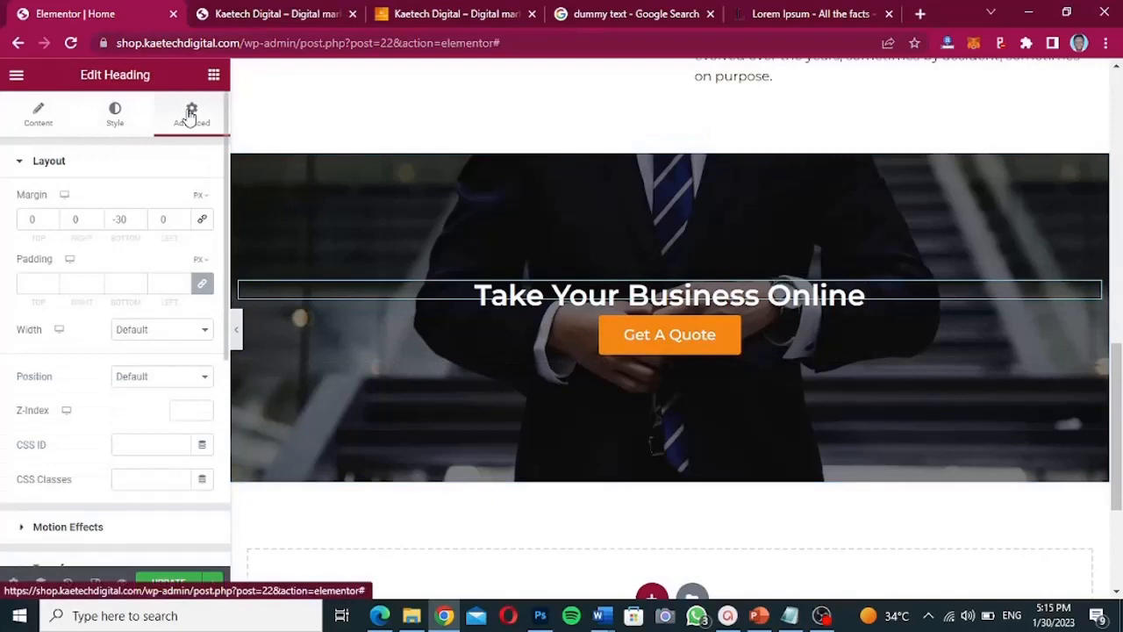
pyautogui.click(121, 218)
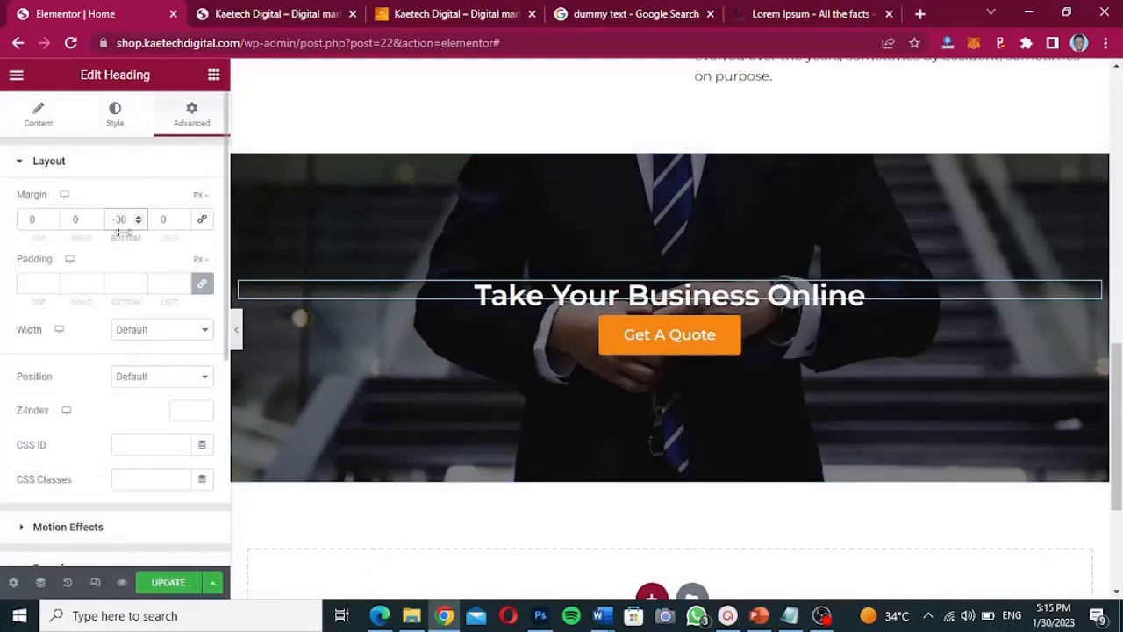
pyautogui.press('BackSpace')
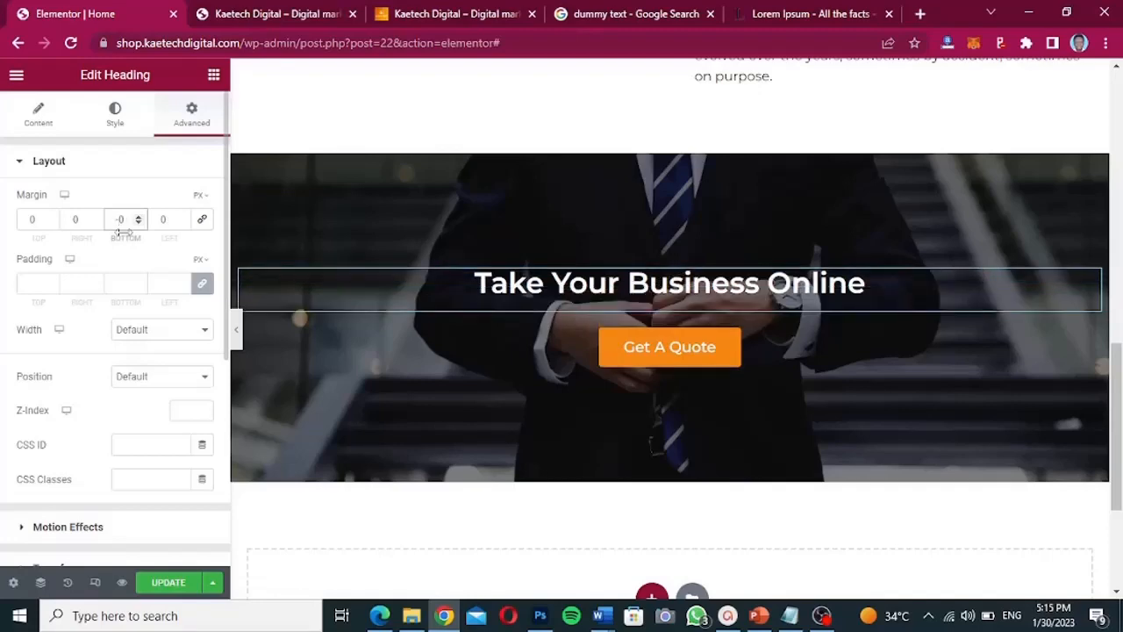
pyautogui.press('BackSpace')
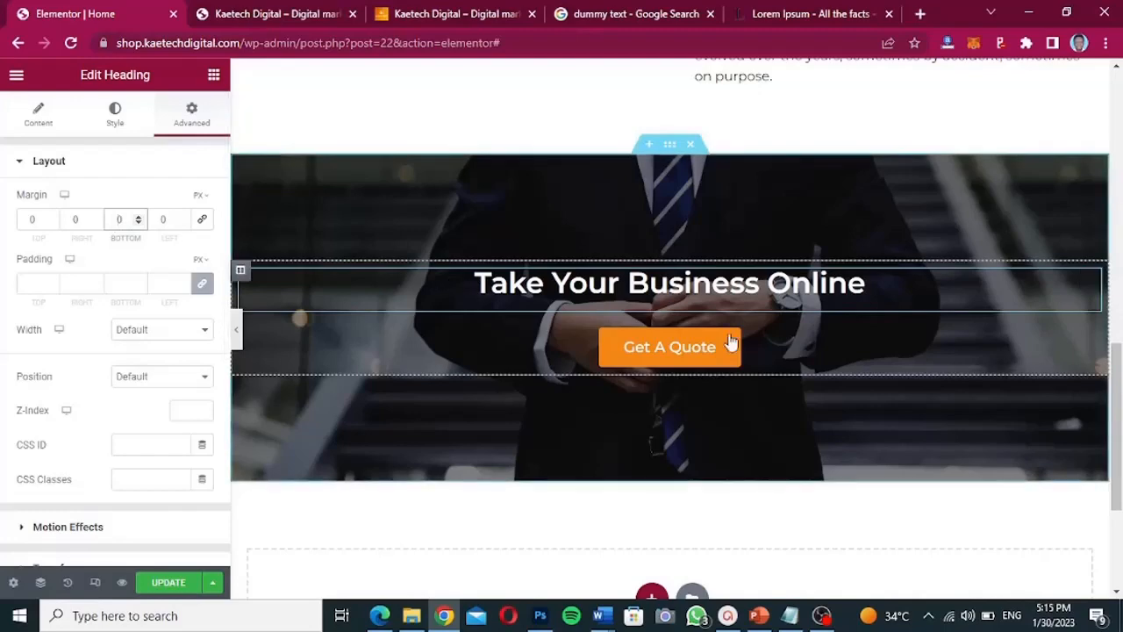
# Paste the Get A Quote button below the About paragraph, aligned Left at Small size.
pyautogui.scroll(1, 801, 341)
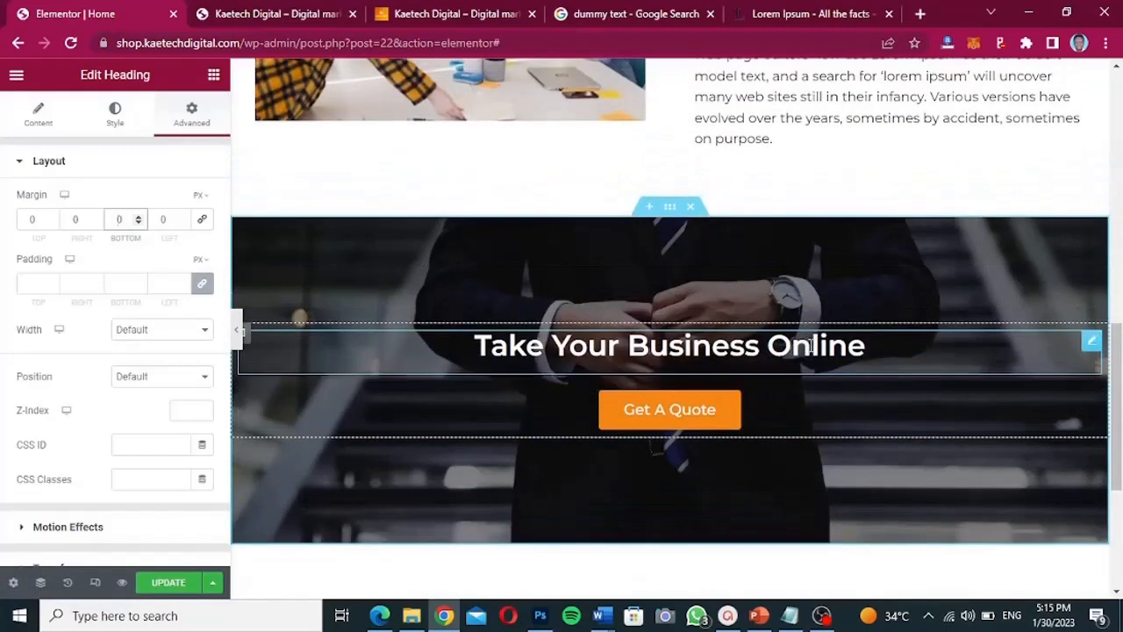
pyautogui.scroll(2, 806, 333)
pyautogui.scroll(2, 810, 351)
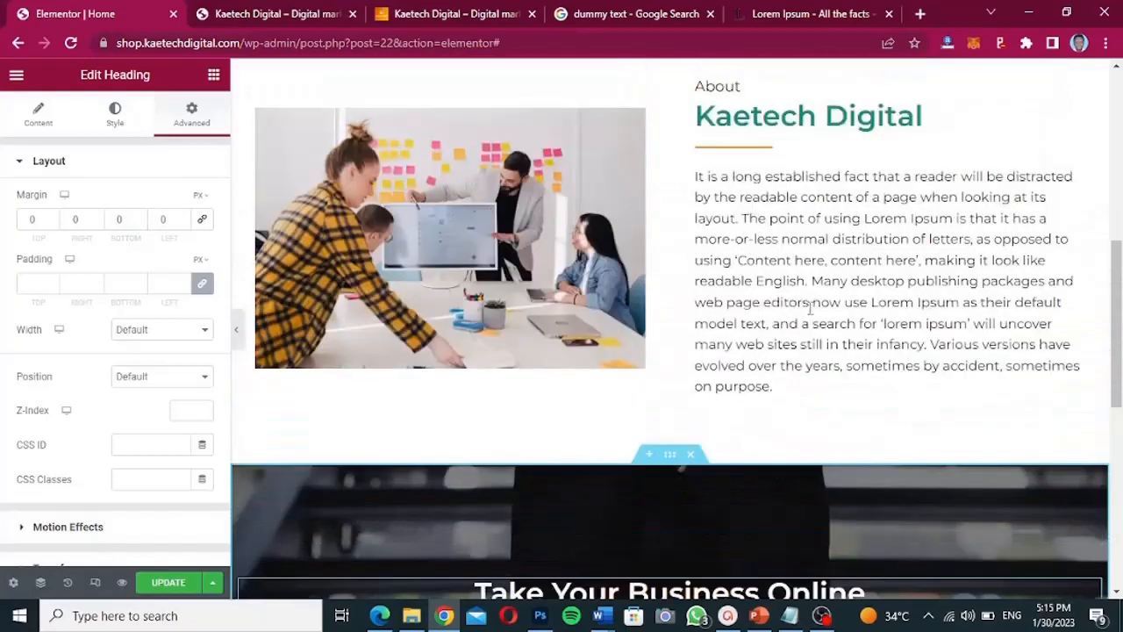
pyautogui.scroll(1, 814, 352)
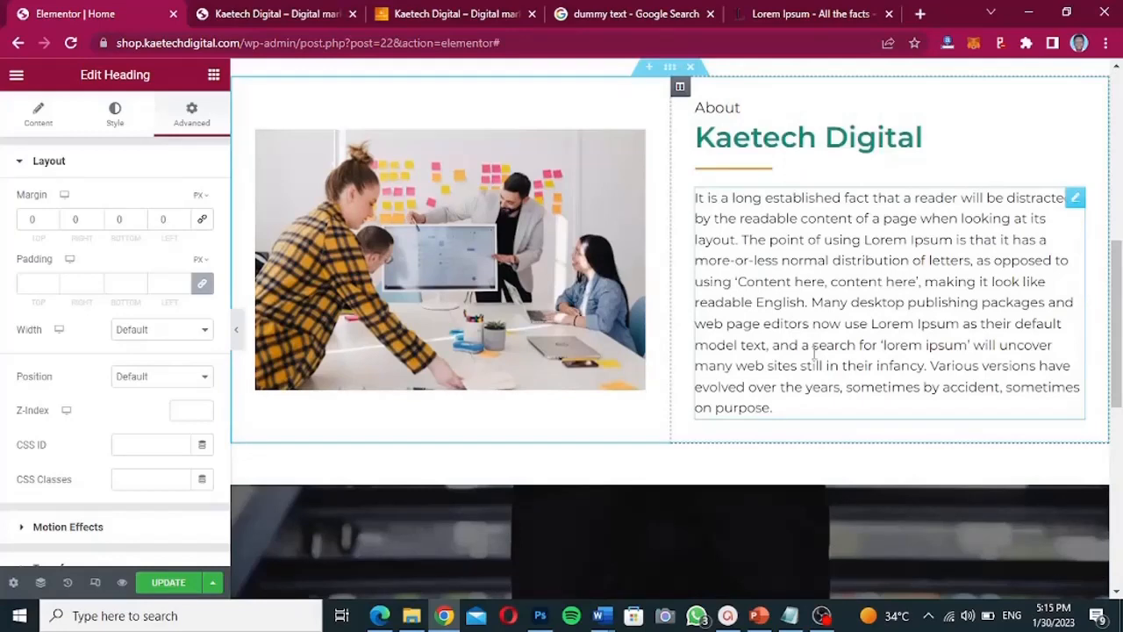
pyautogui.rightClick(814, 352)
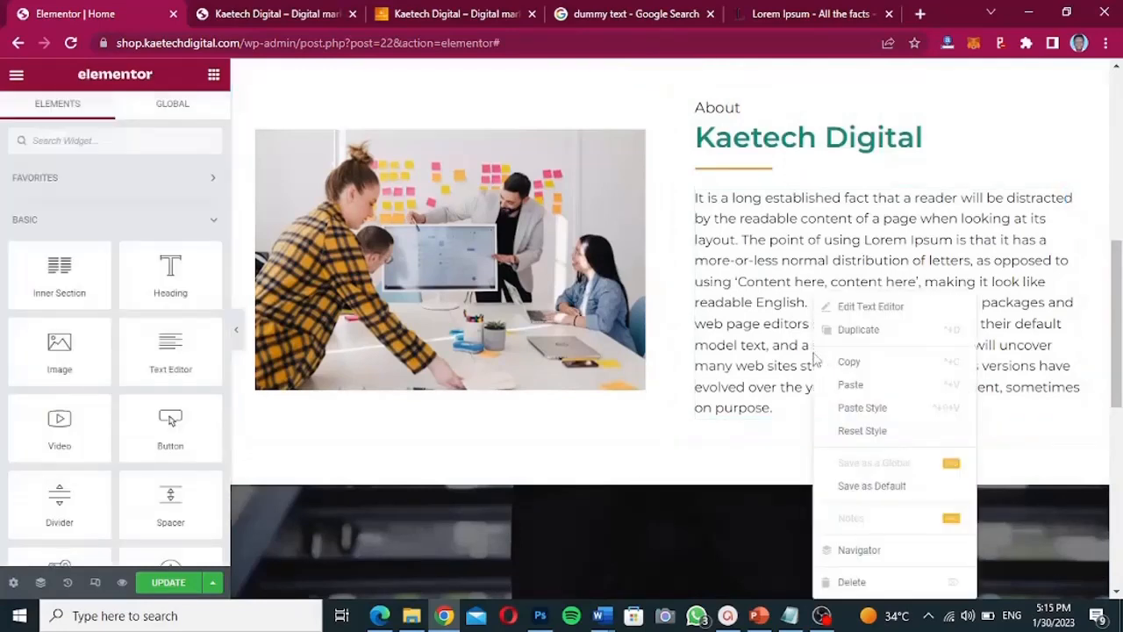
pyautogui.click(849, 385)
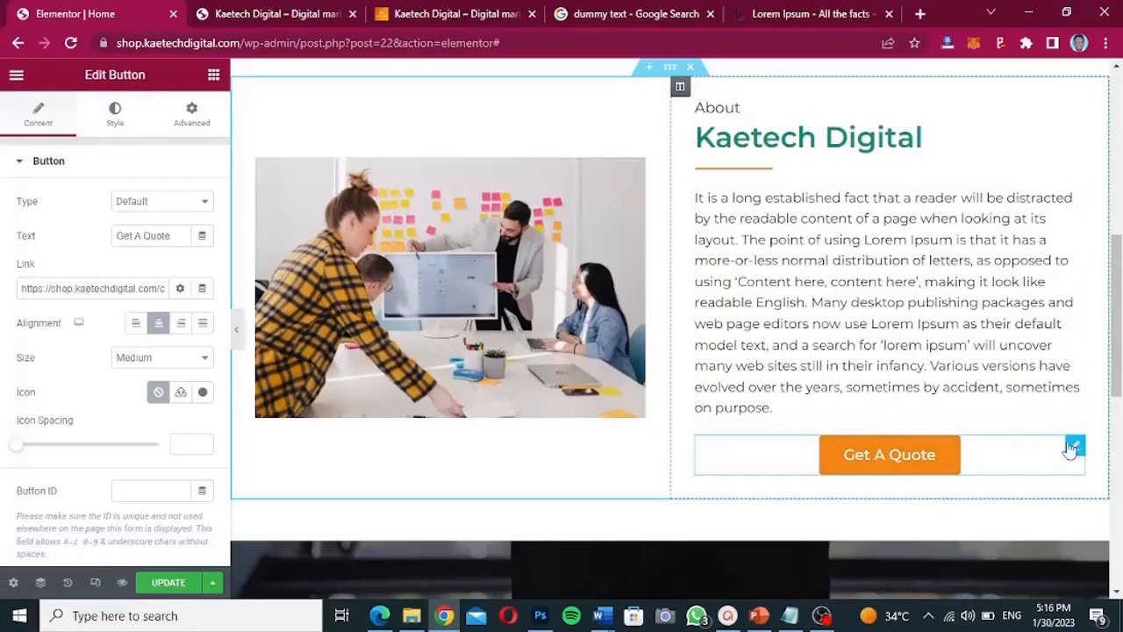
pyautogui.click(134, 321)
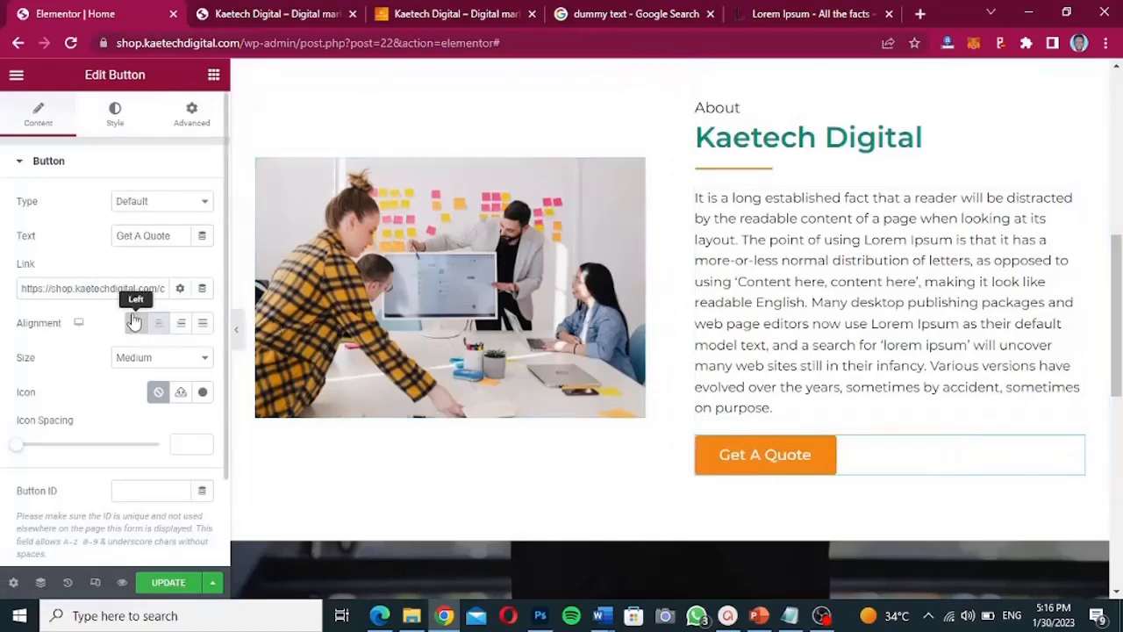
pyautogui.click(146, 360)
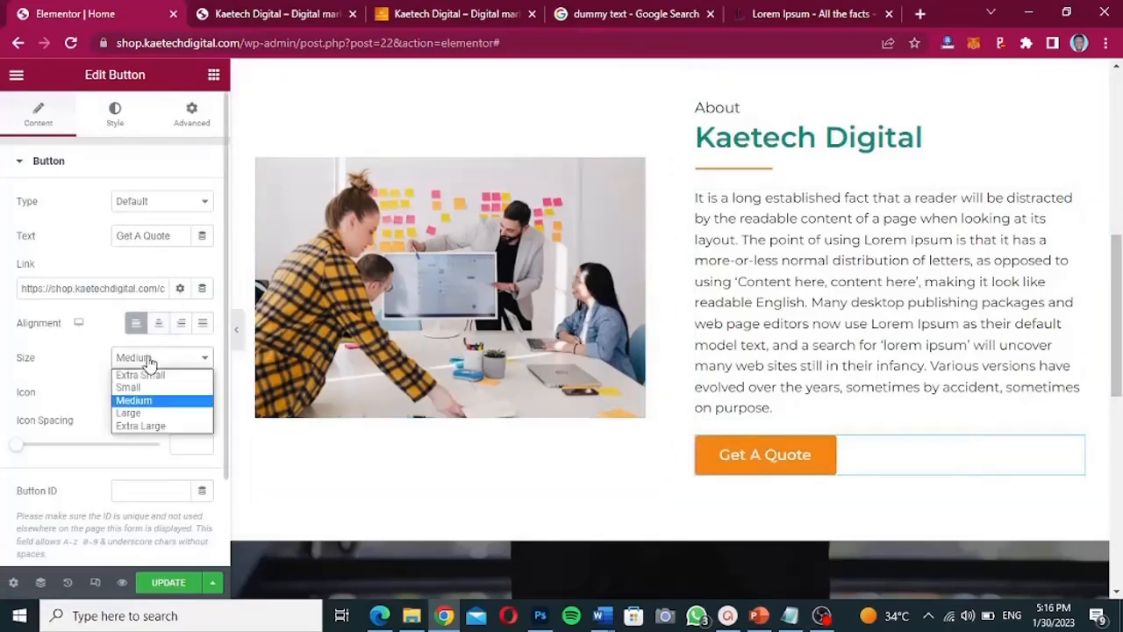
pyautogui.click(147, 390)
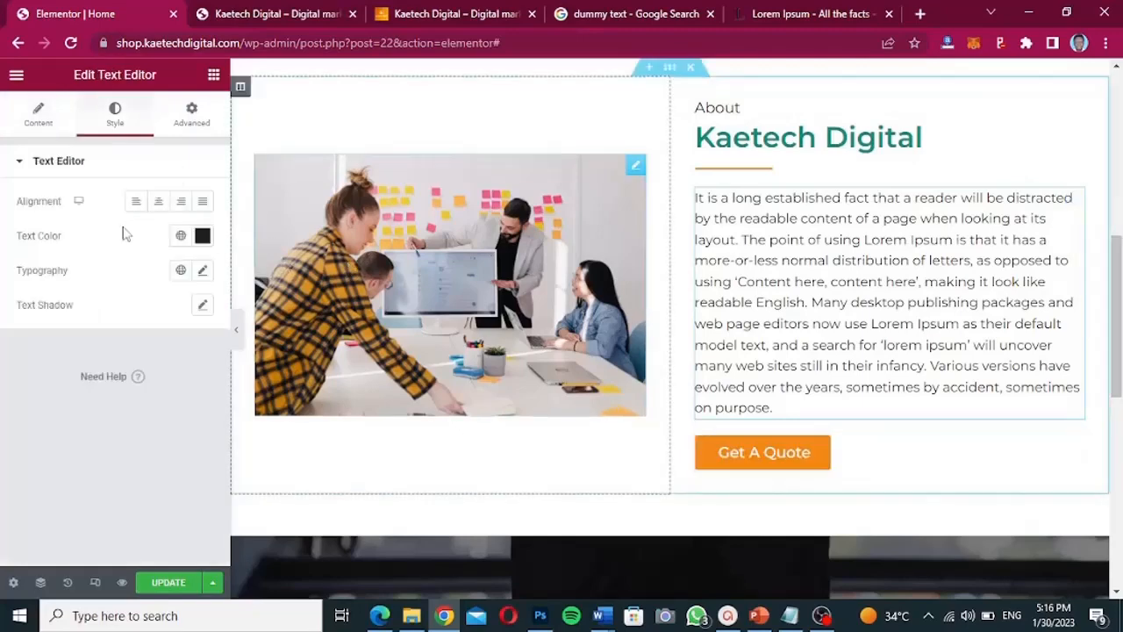
# Trim the About paragraph so it ends at 'making it look like readable English.'.
pyautogui.click(39, 112)
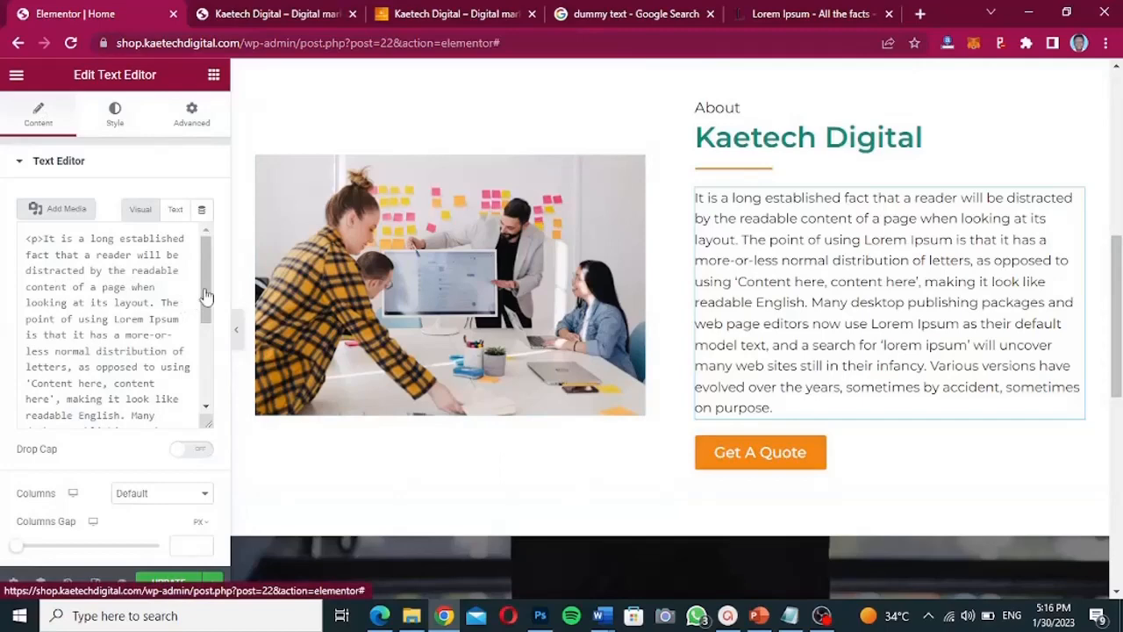
pyautogui.moveTo(204, 317); pyautogui.dragTo(205, 456)
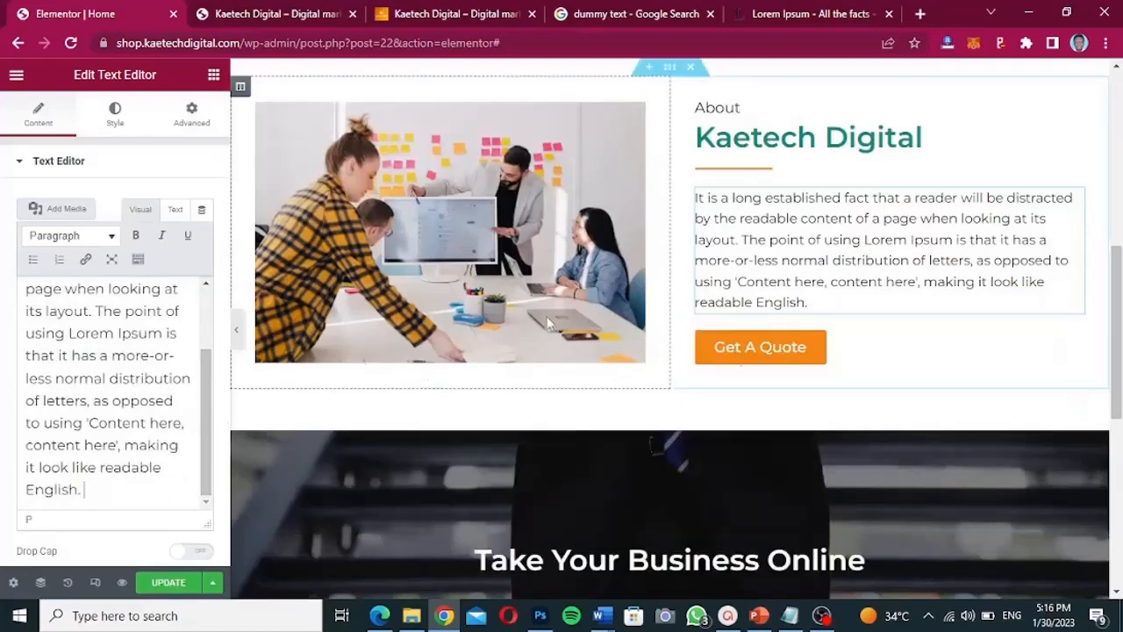
pyautogui.scroll(2, 820, 277)
pyautogui.scroll(1, 822, 279)
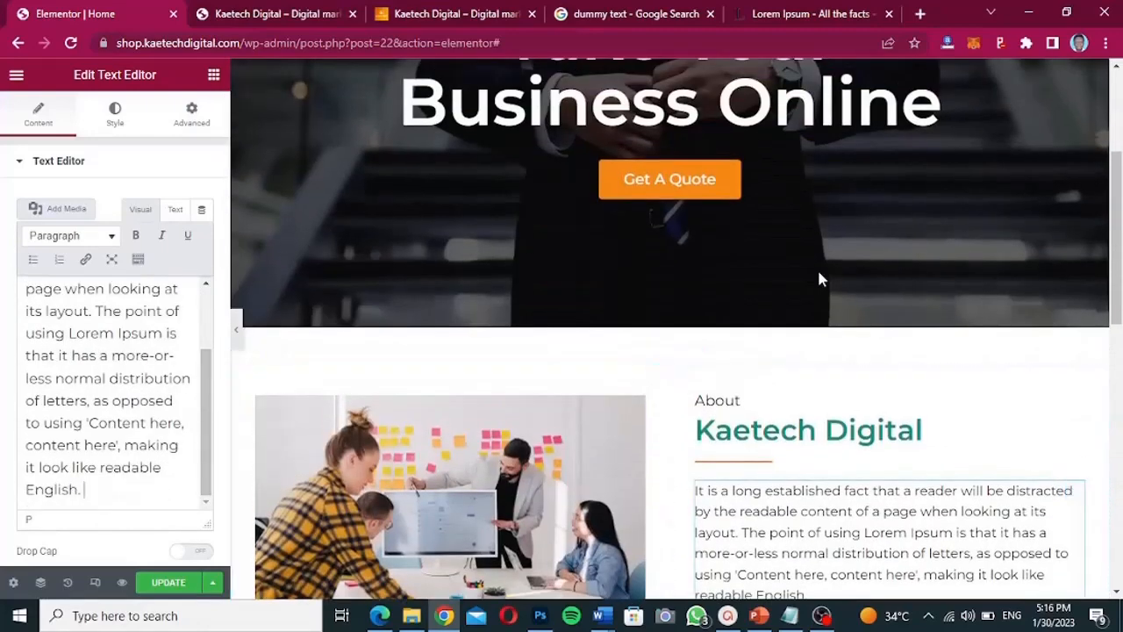
pyautogui.scroll(-1, 822, 279)
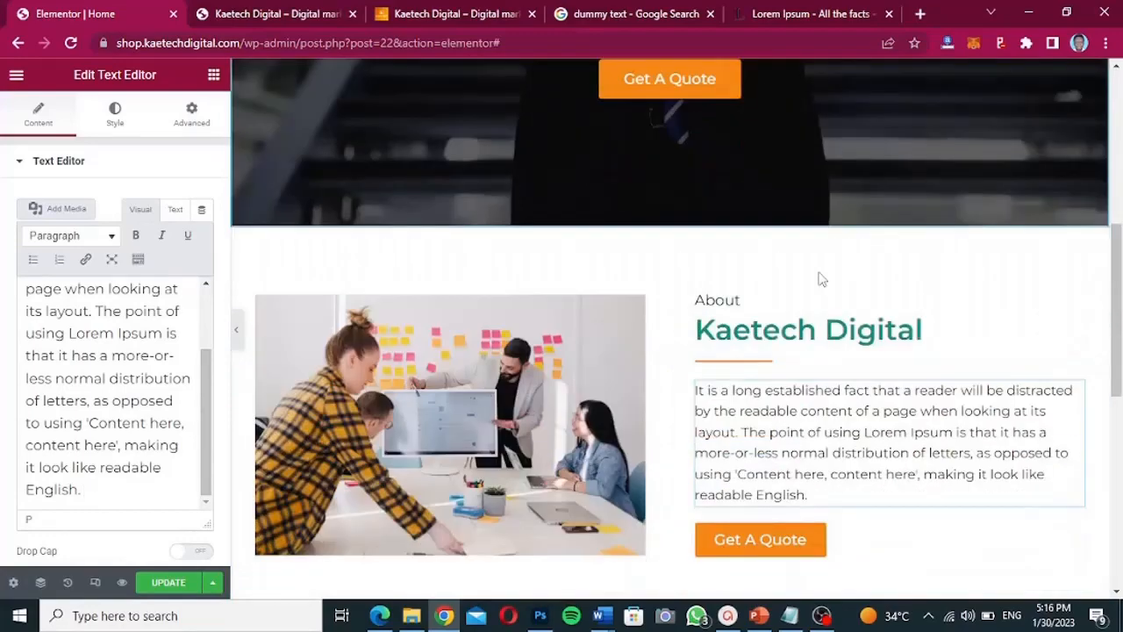
pyautogui.scroll(-6, 822, 279)
pyautogui.scroll(3, 820, 279)
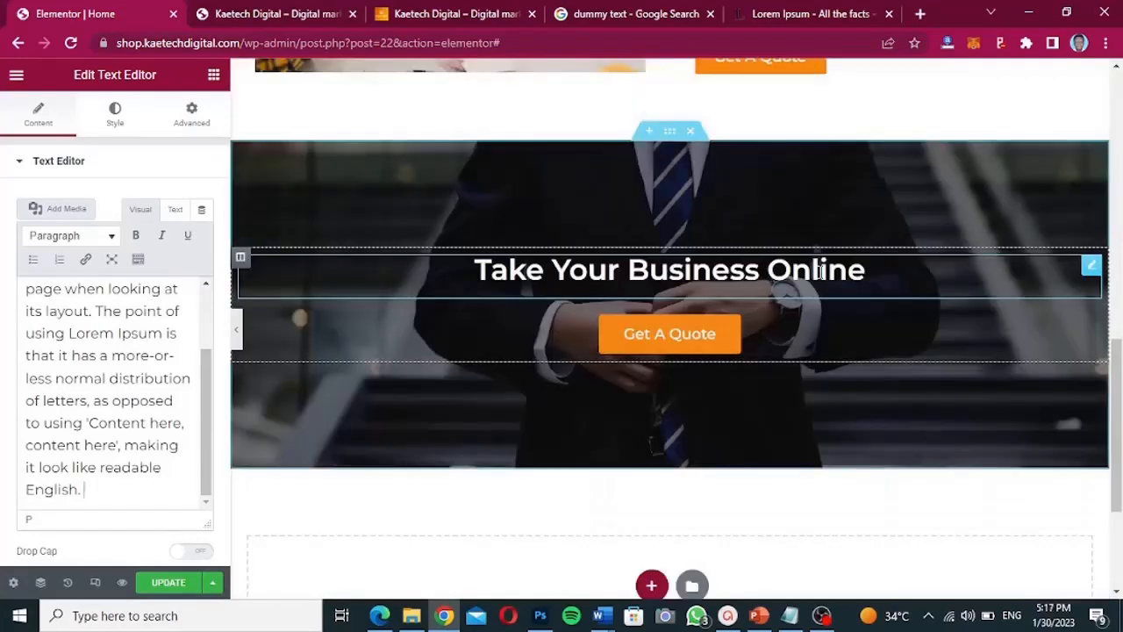
pyautogui.scroll(4, 819, 272)
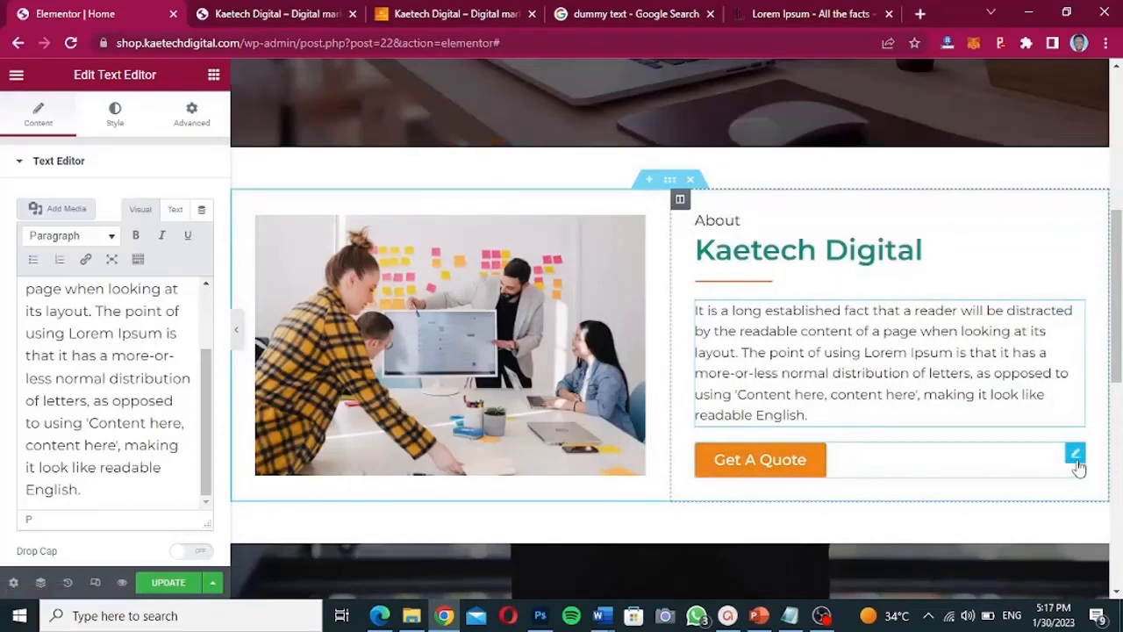
# Relabel the About button 'Read More', link it to the About page, and save the page.
pyautogui.click(1078, 465)
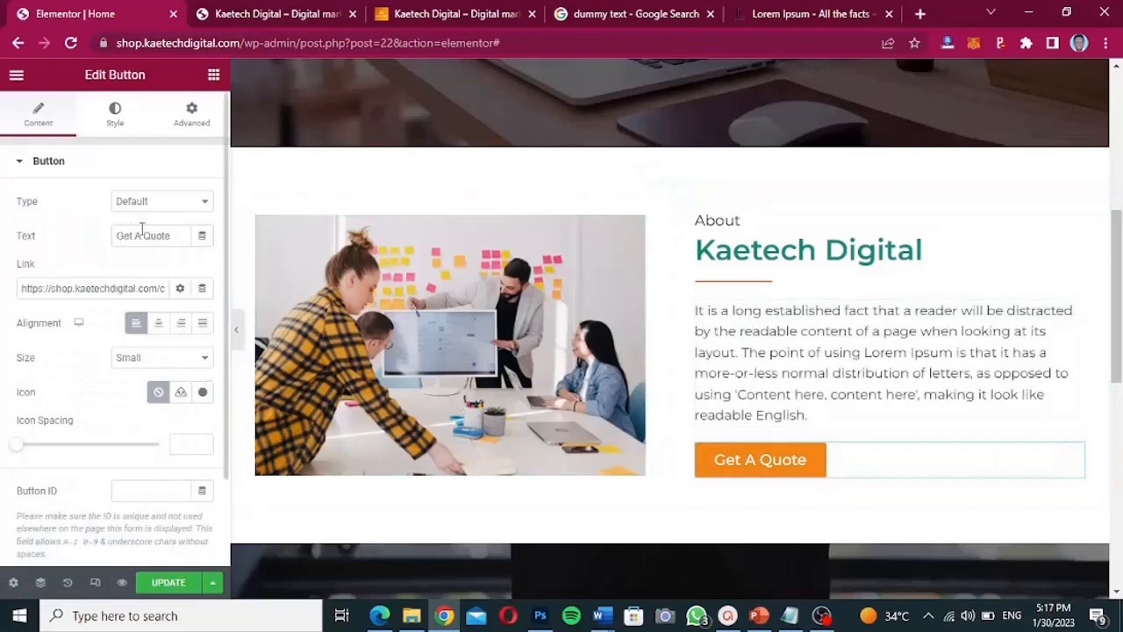
pyautogui.moveTo(175, 235); pyautogui.dragTo(77, 229)
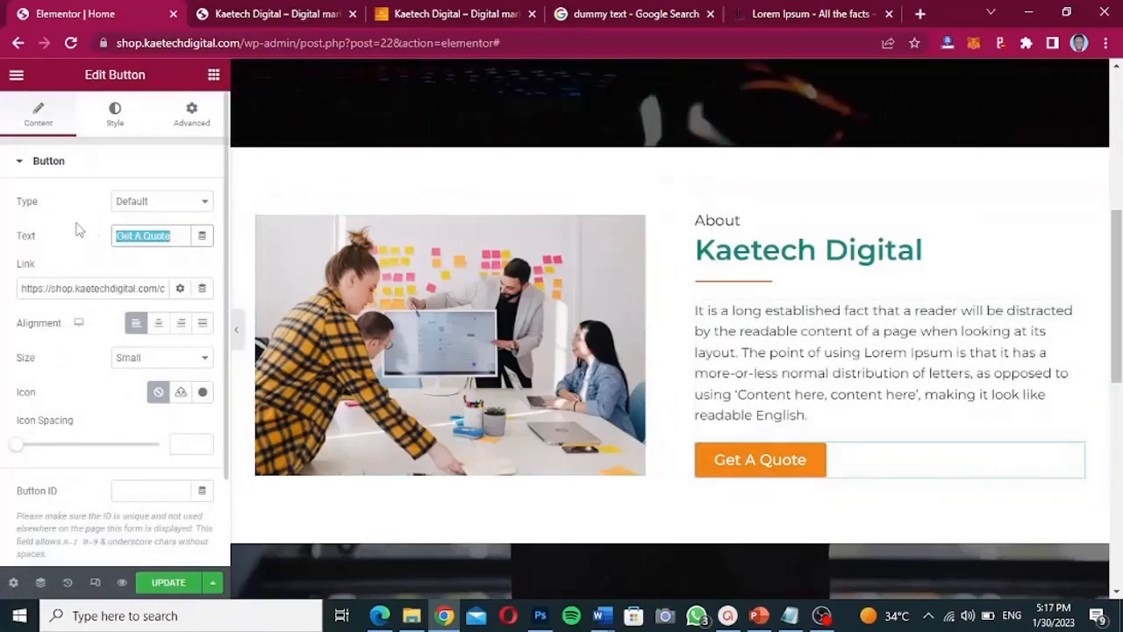
pyautogui.write('Read More')
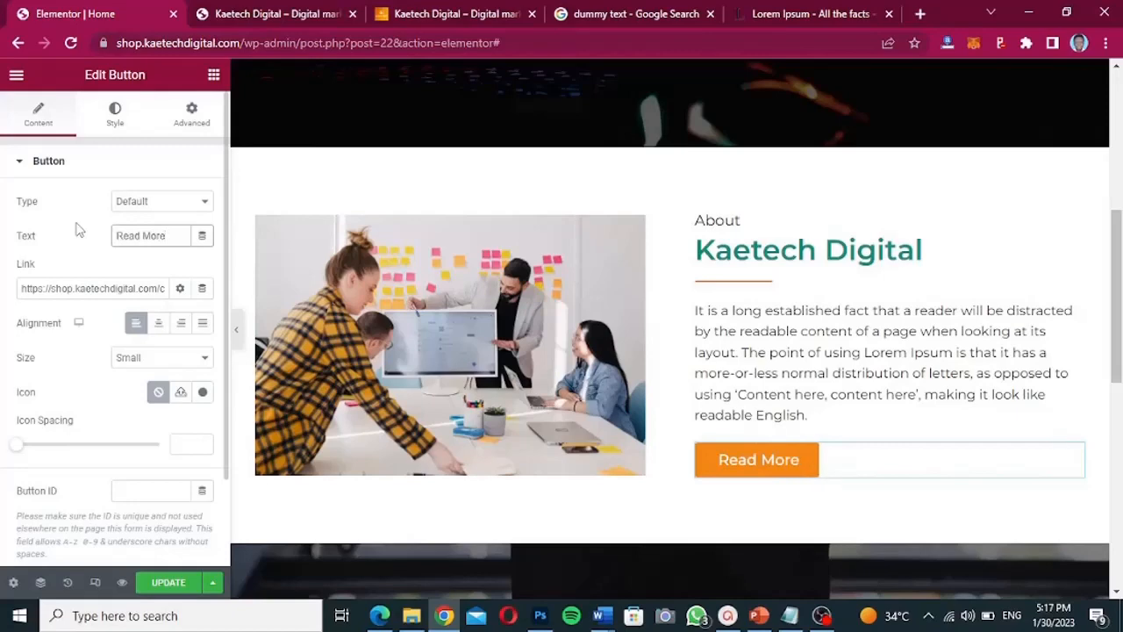
pyautogui.tripleClick(157, 287)
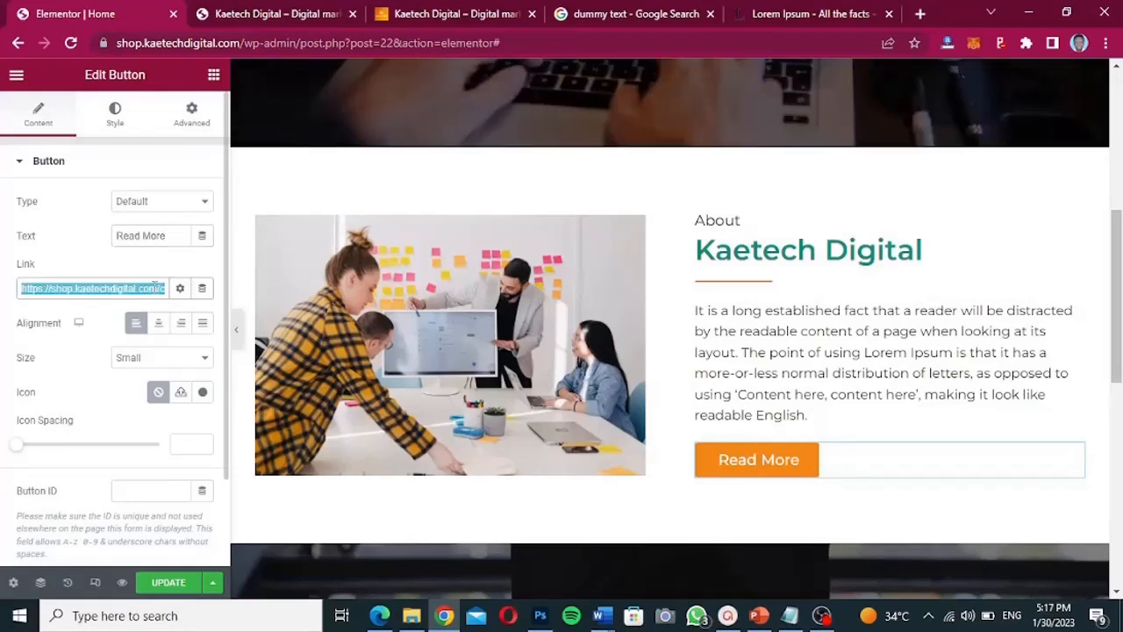
pyautogui.write('Abou')
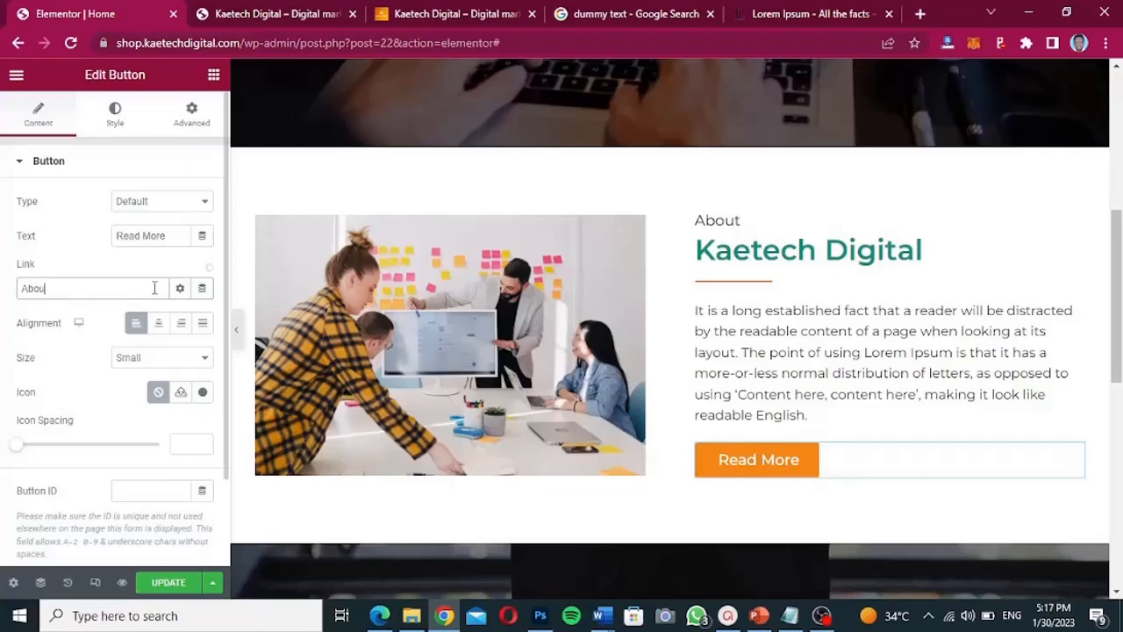
pyautogui.write('t')
pyautogui.click(36, 318)
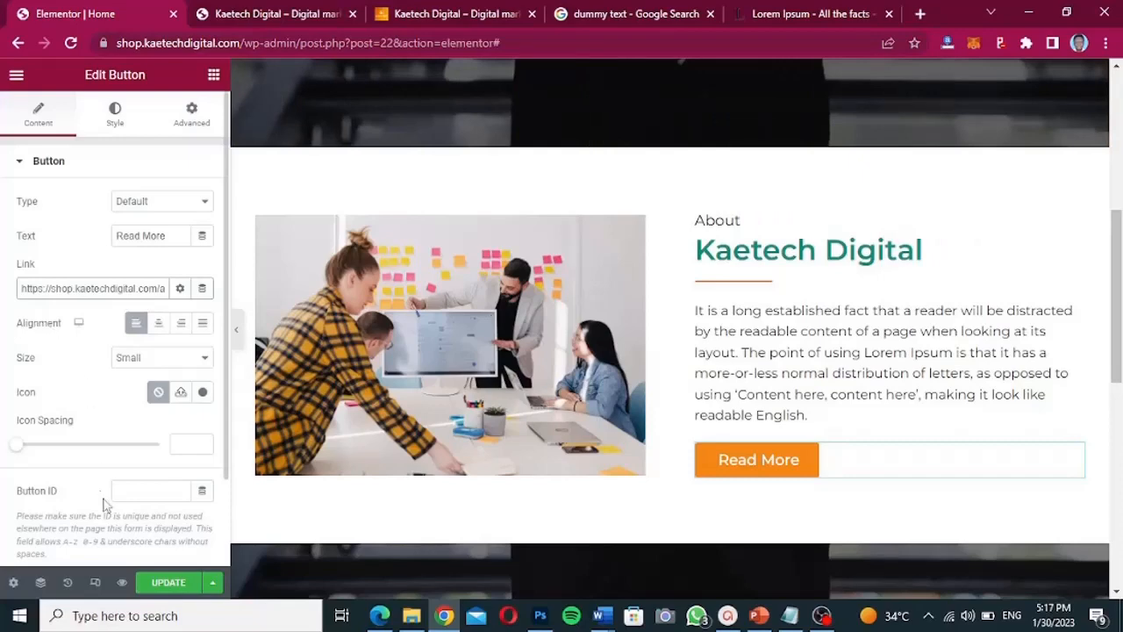
pyautogui.click(166, 583)
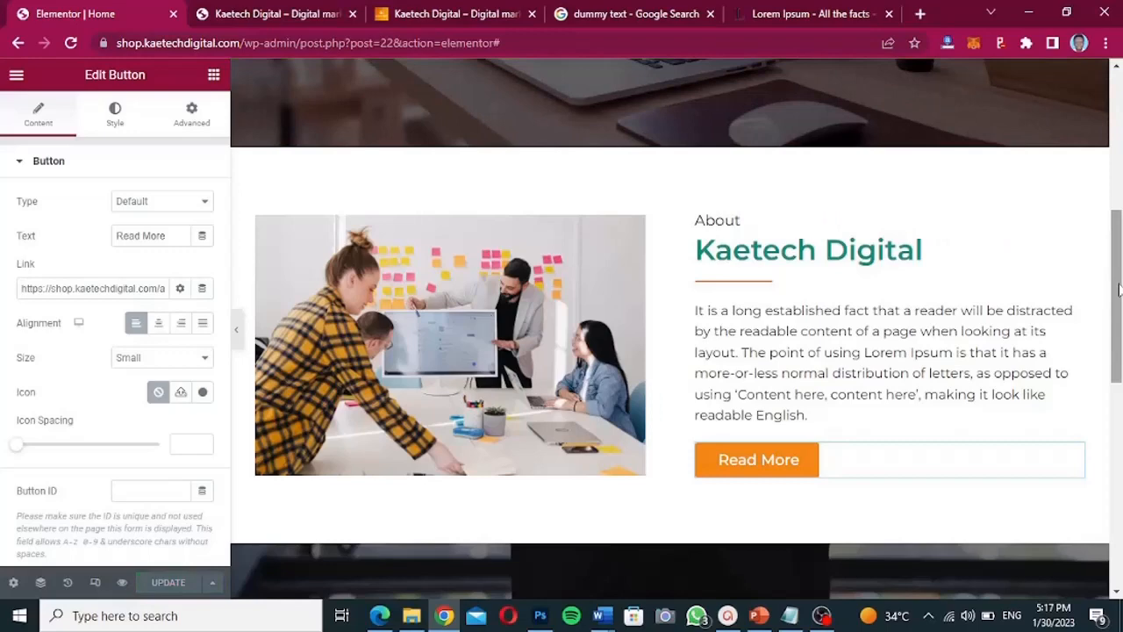
pyautogui.moveTo(1117, 290); pyautogui.dragTo(1119, 485)
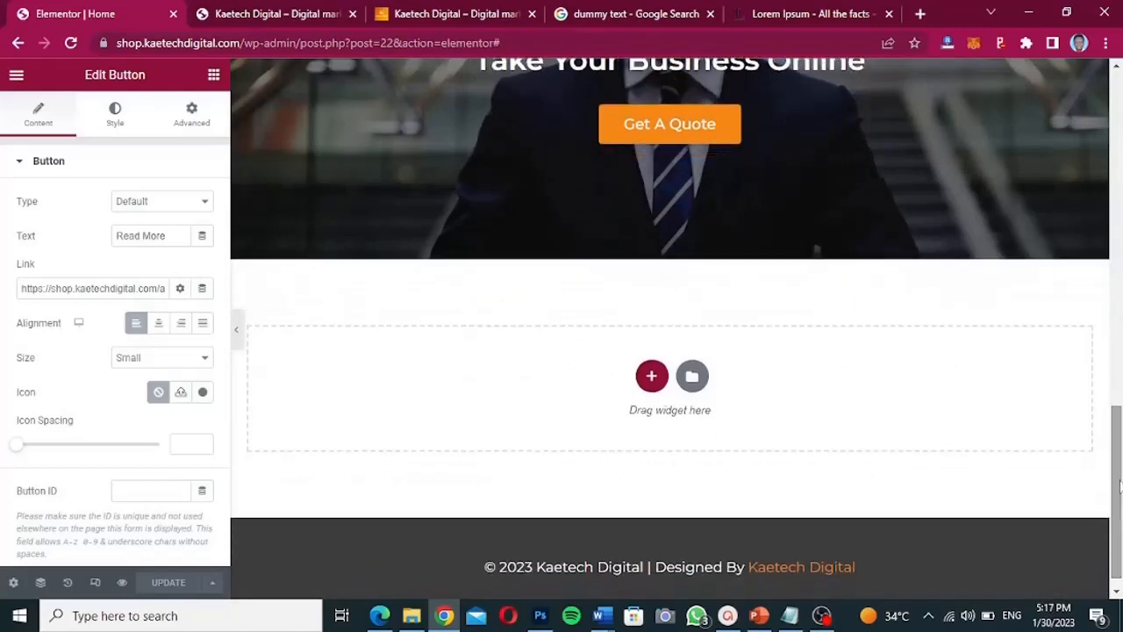
# Add a one-column section at the page bottom with a centred 'Our Services' heading.
pyautogui.click(650, 375)
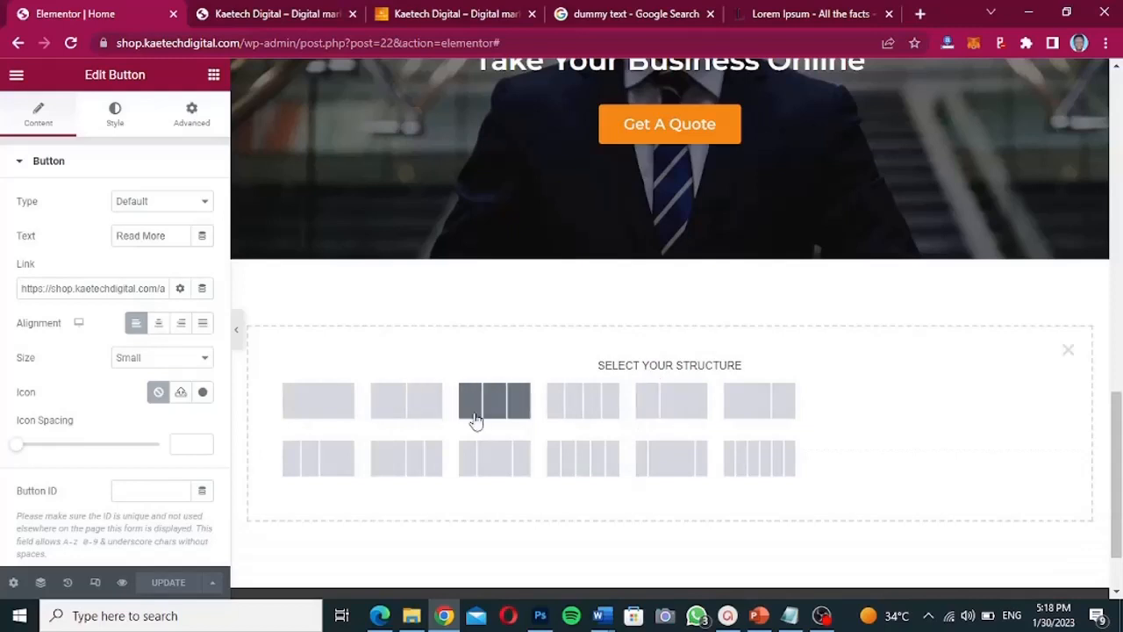
pyautogui.click(327, 405)
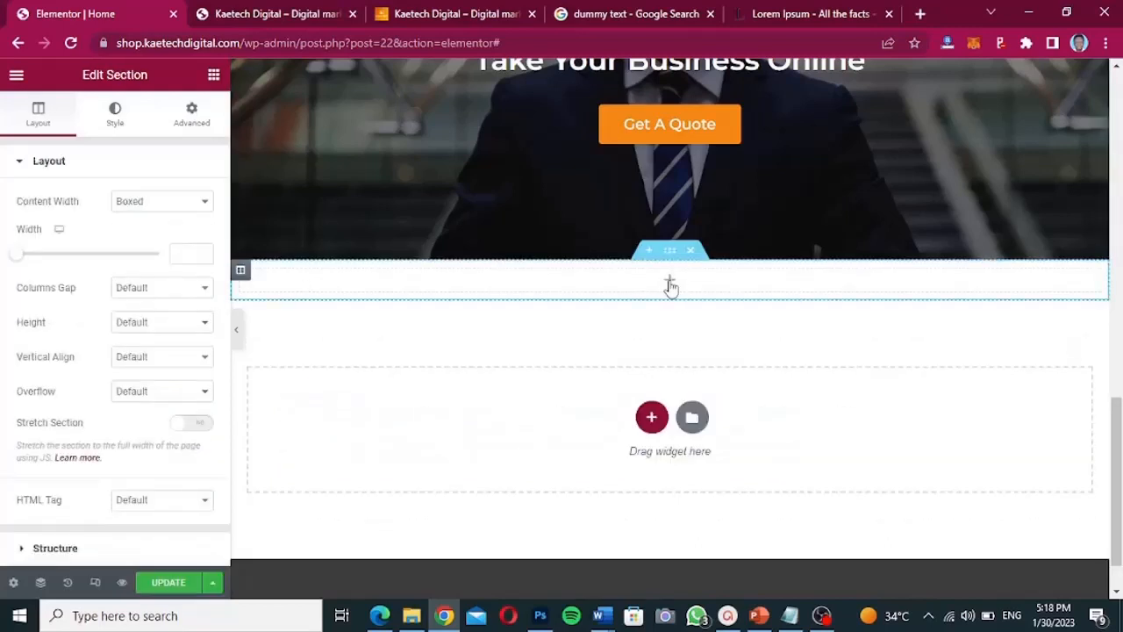
pyautogui.click(669, 285)
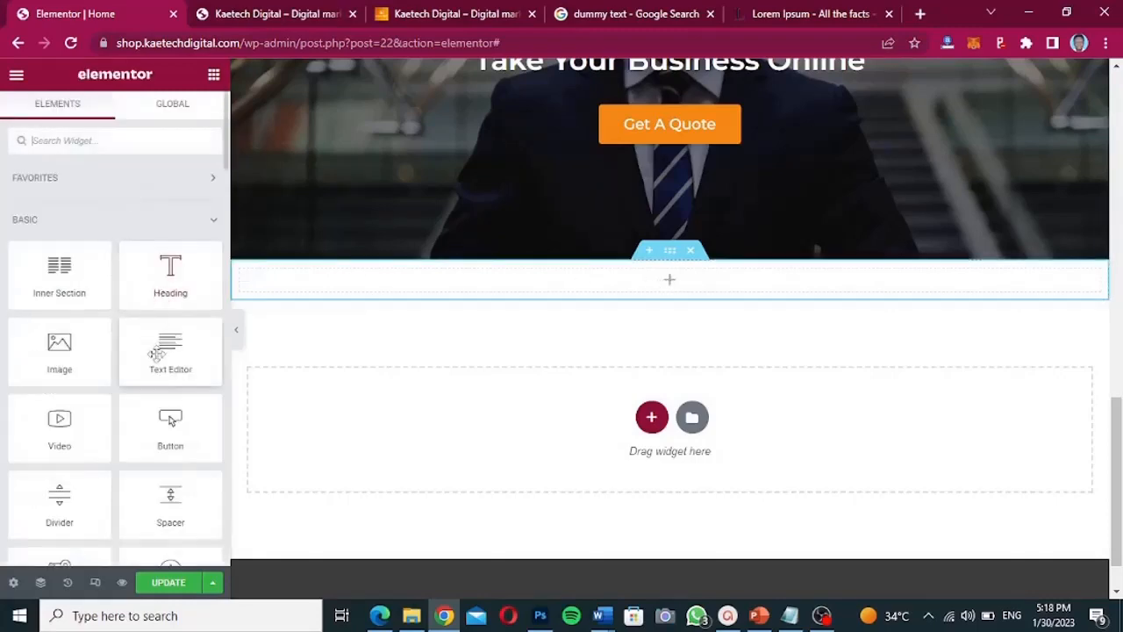
pyautogui.moveTo(166, 281); pyautogui.dragTo(587, 284)
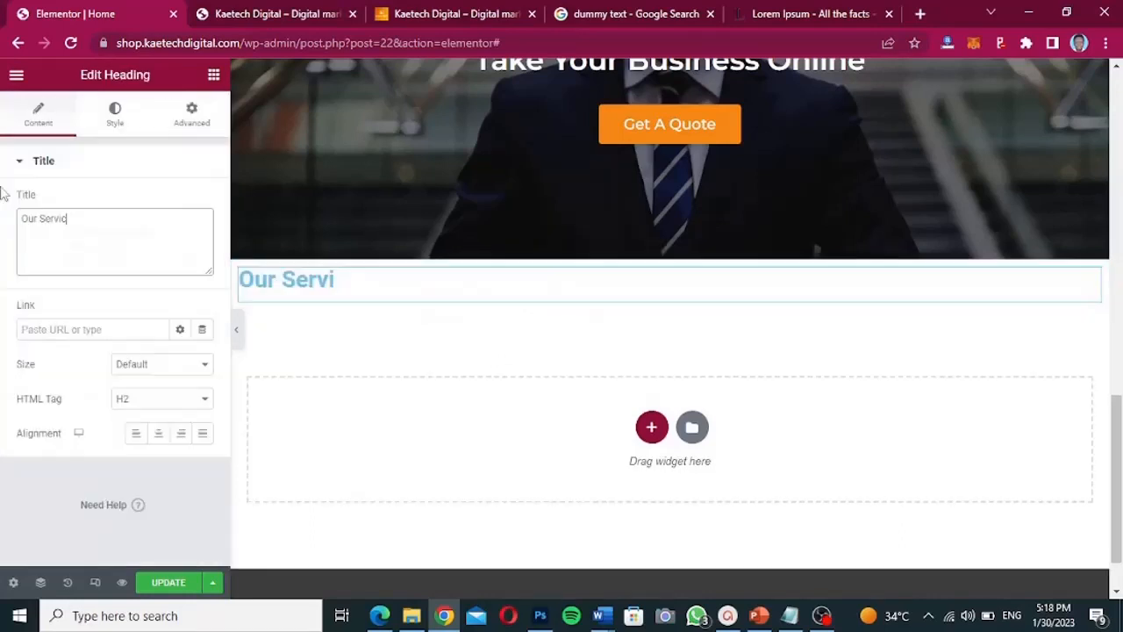
pyautogui.write('es')
pyautogui.click(158, 433)
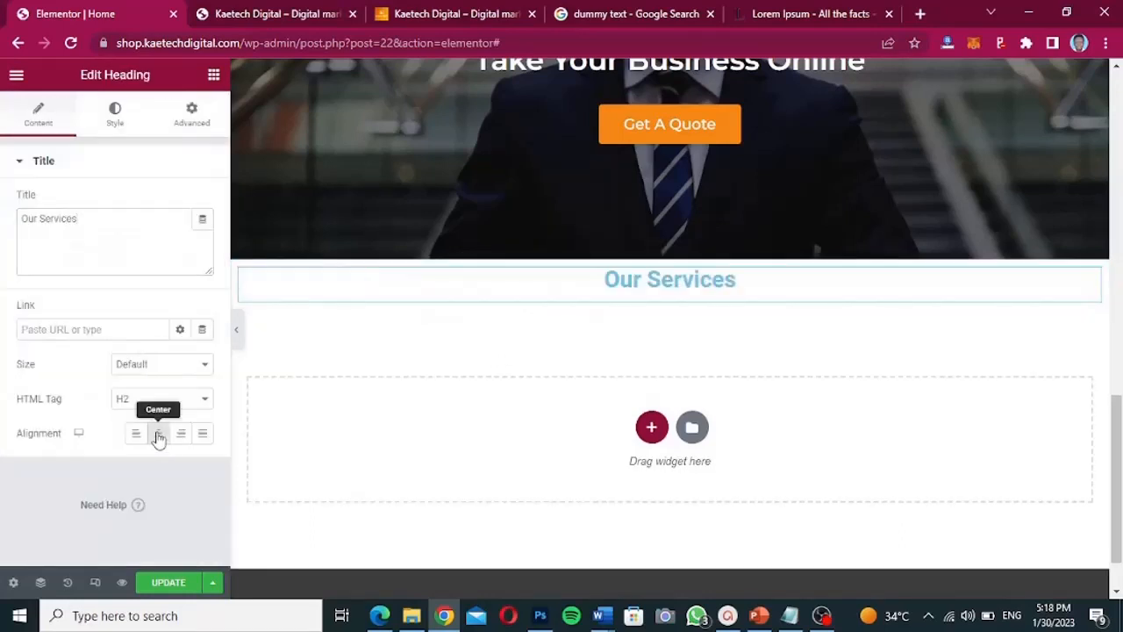
pyautogui.click(192, 116)
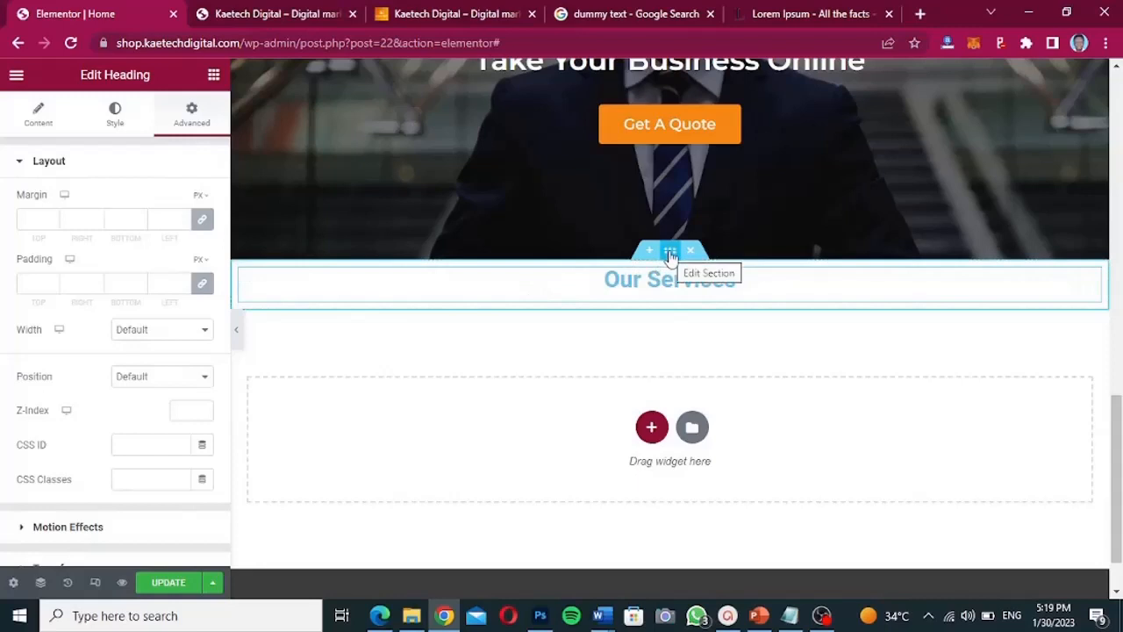
# Give the Our Services section a 50 px top margin, then unlink margins and adjust the bottom margin separately.
pyautogui.click(669, 254)
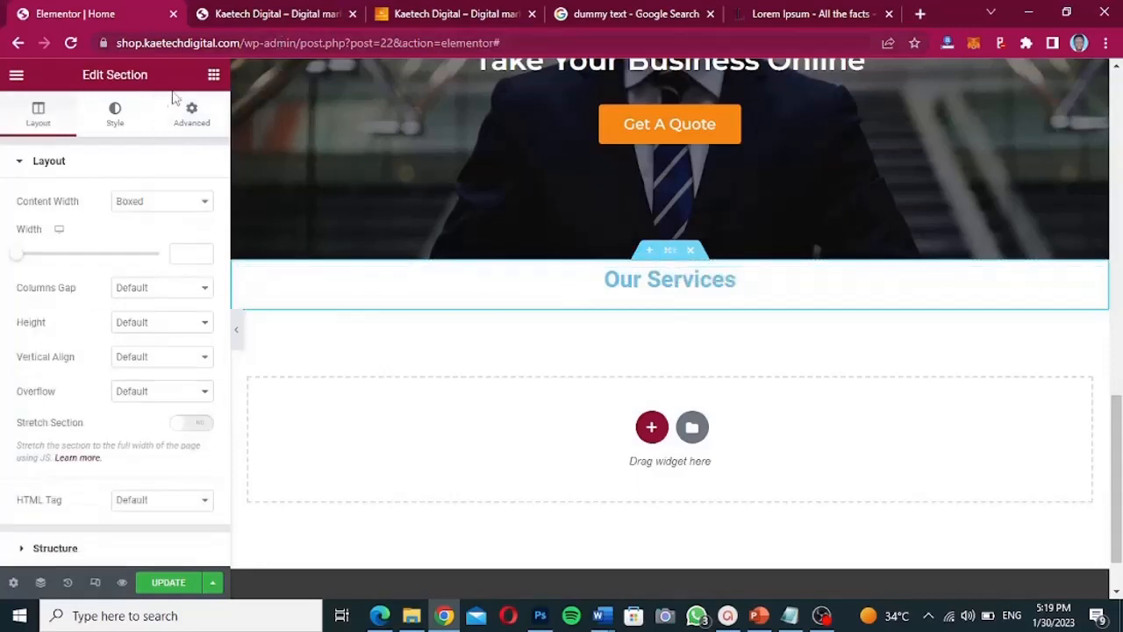
pyautogui.click(186, 116)
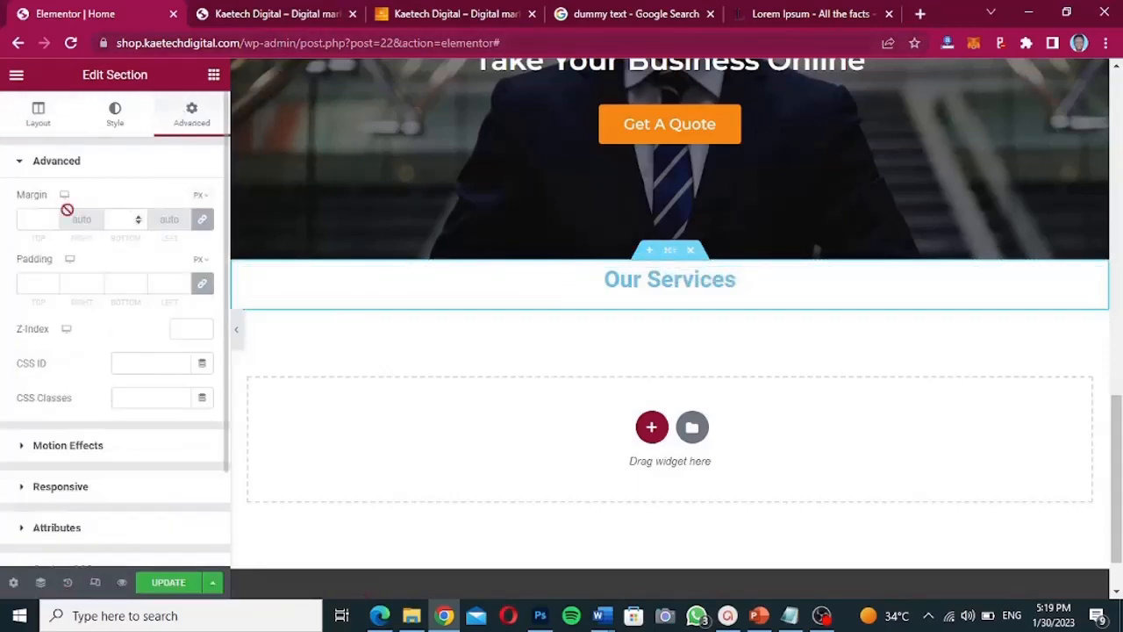
pyautogui.click(33, 217)
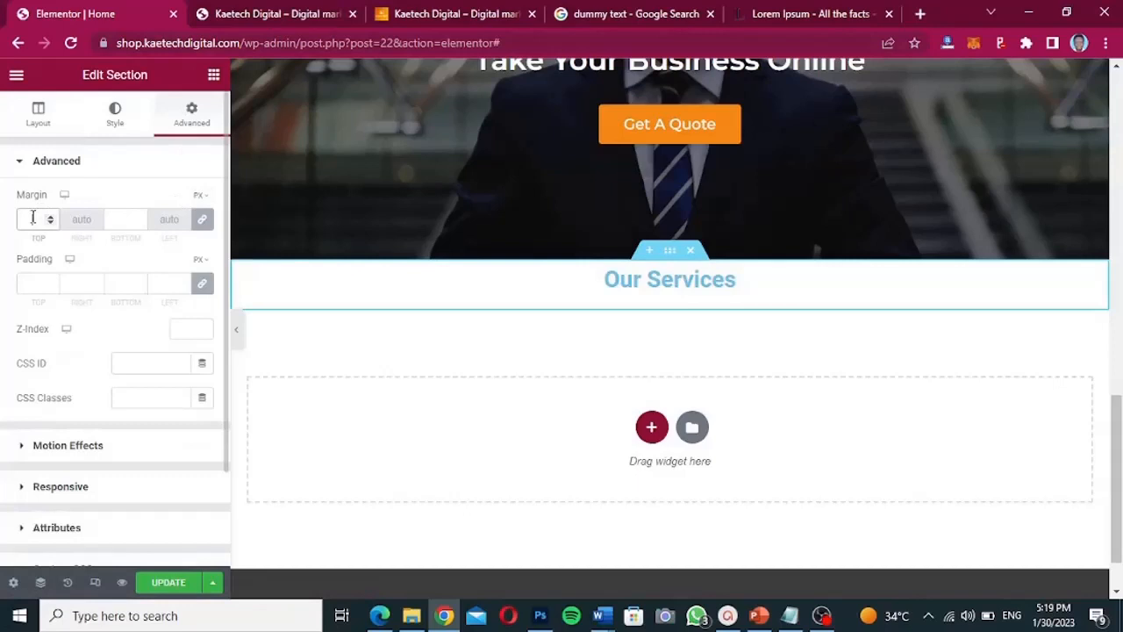
pyautogui.write('50')
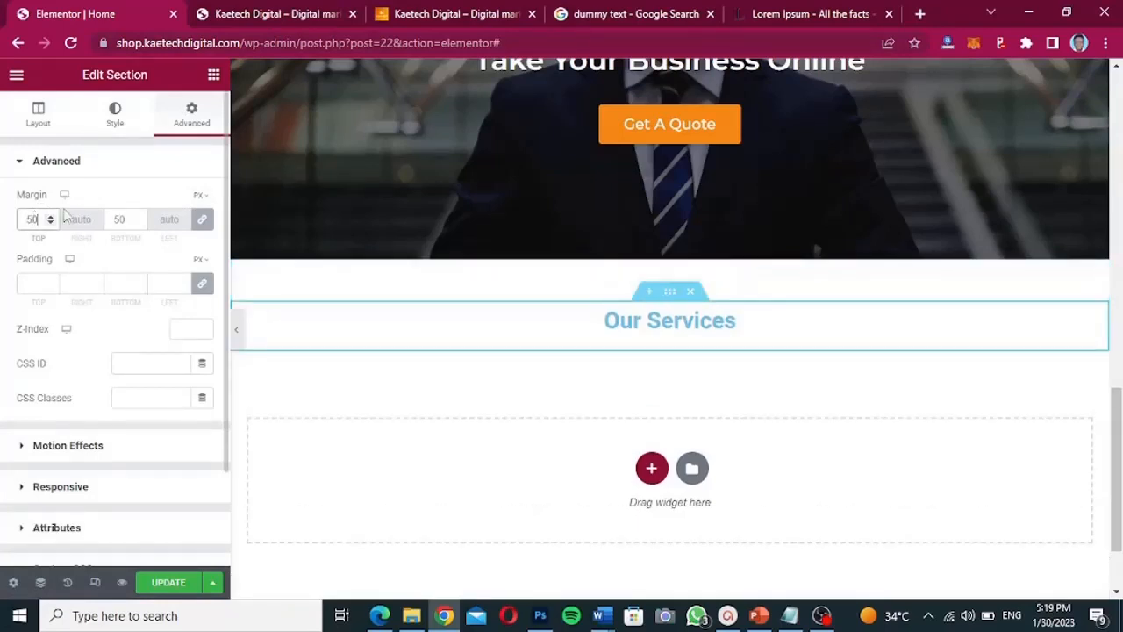
pyautogui.click(202, 221)
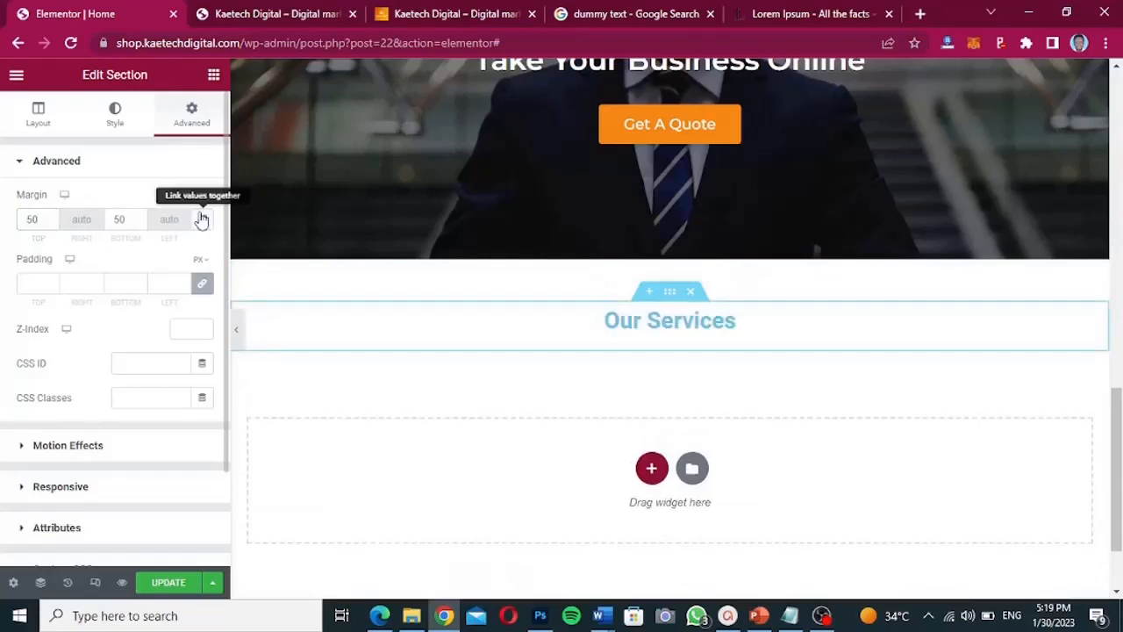
pyautogui.doubleClick(107, 218)
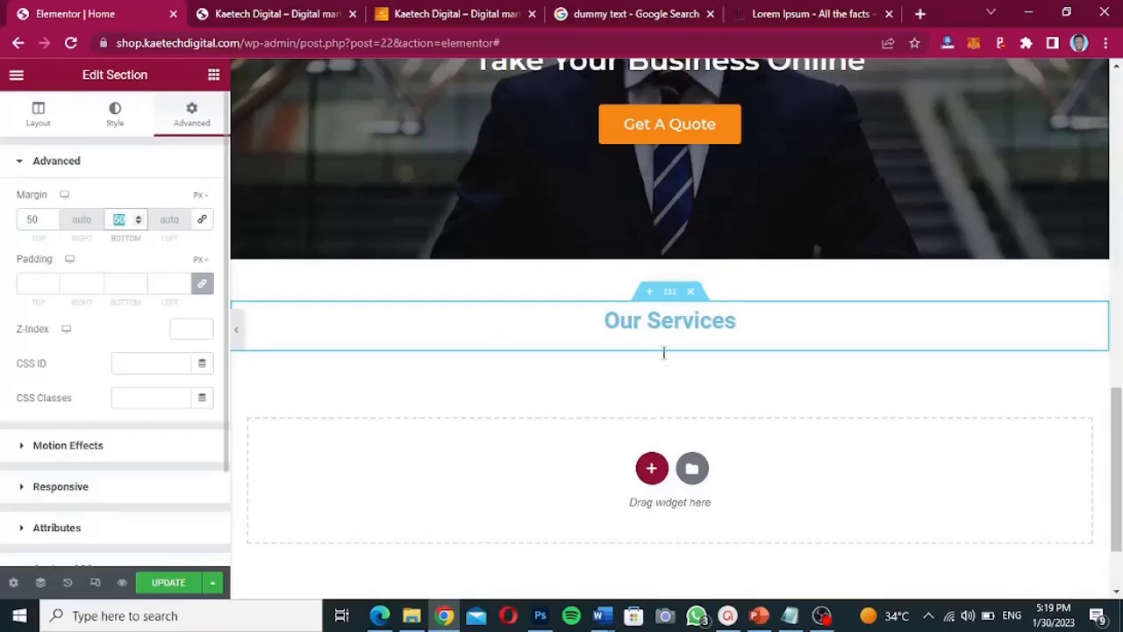
pyautogui.write('10')
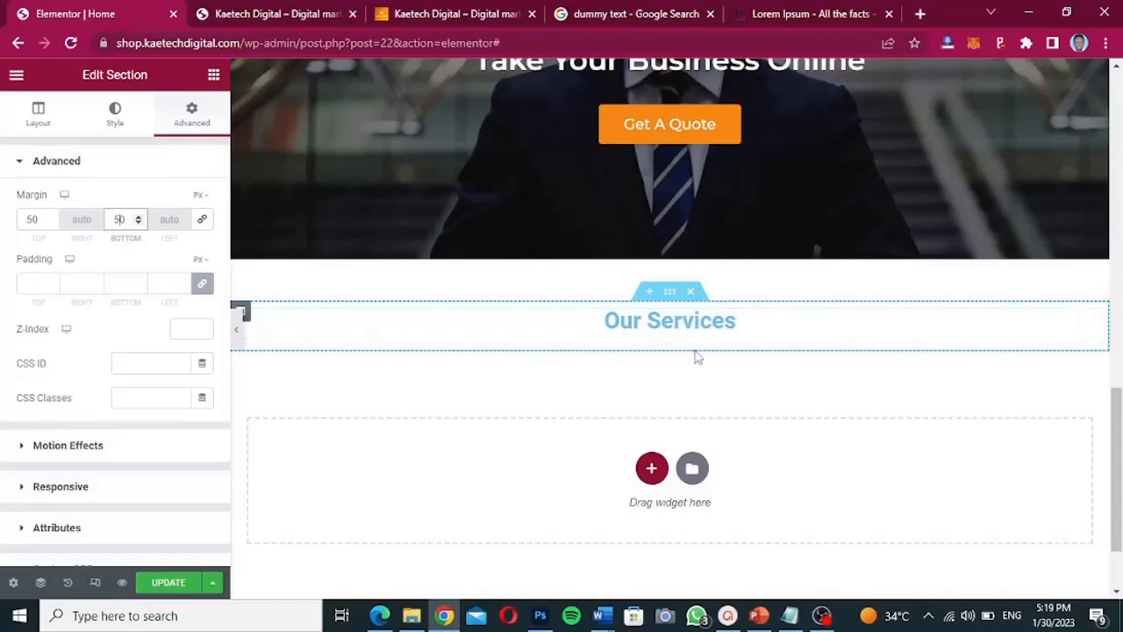
pyautogui.click(214, 77)
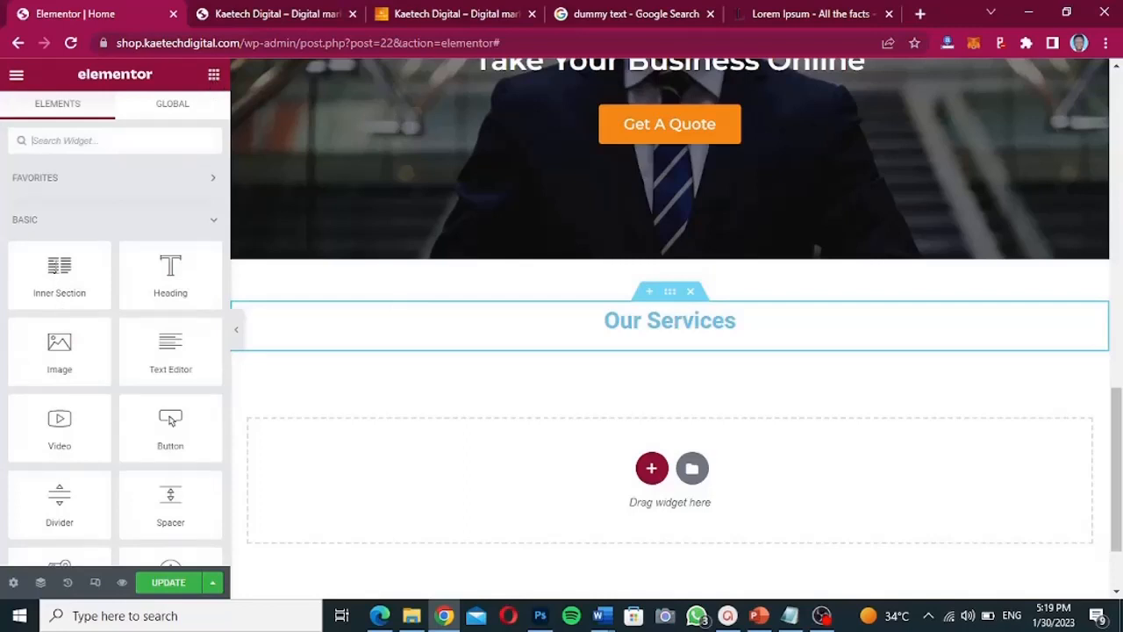
# Add an Inner Section under the Our Services heading and duplicate a column to make three columns.
pyautogui.moveTo(53, 268); pyautogui.dragTo(665, 347)
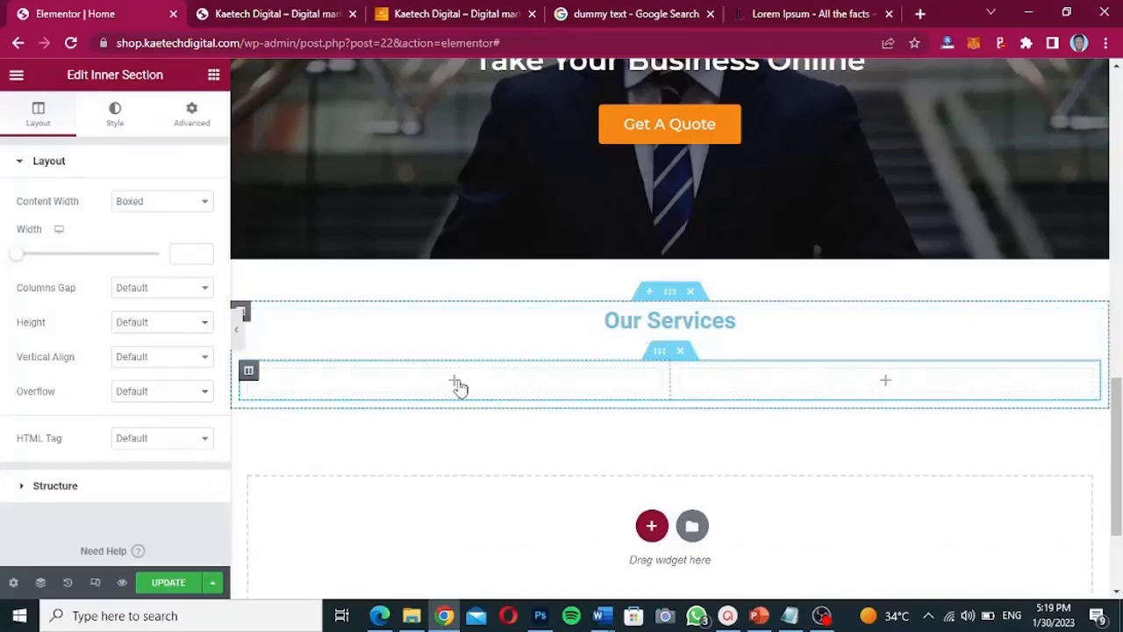
pyautogui.rightClick(250, 374)
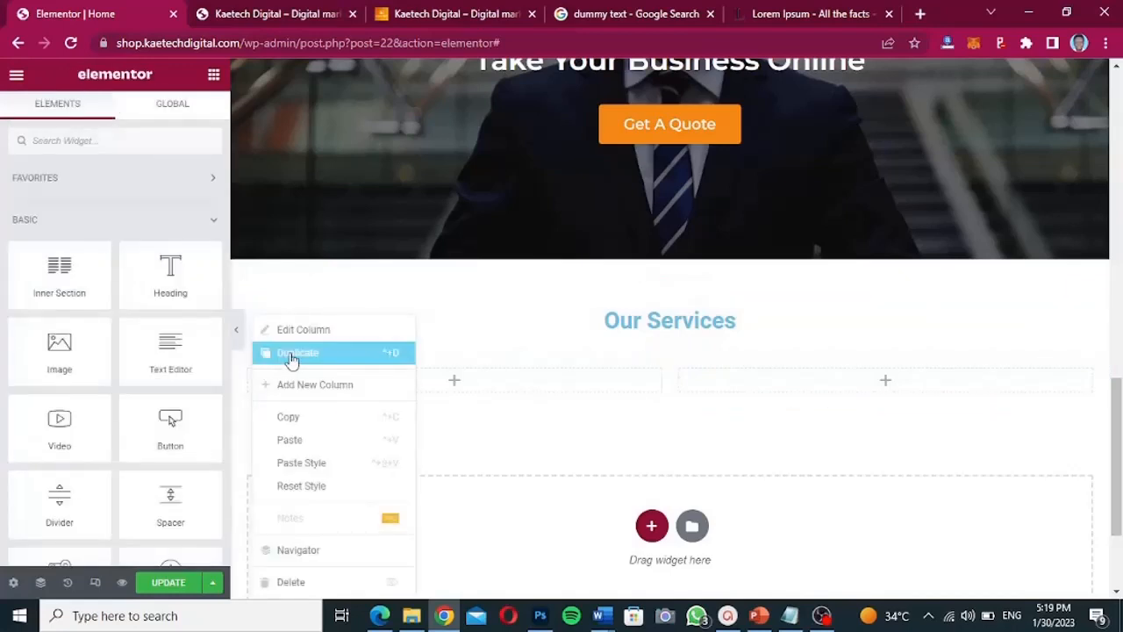
pyautogui.click(291, 353)
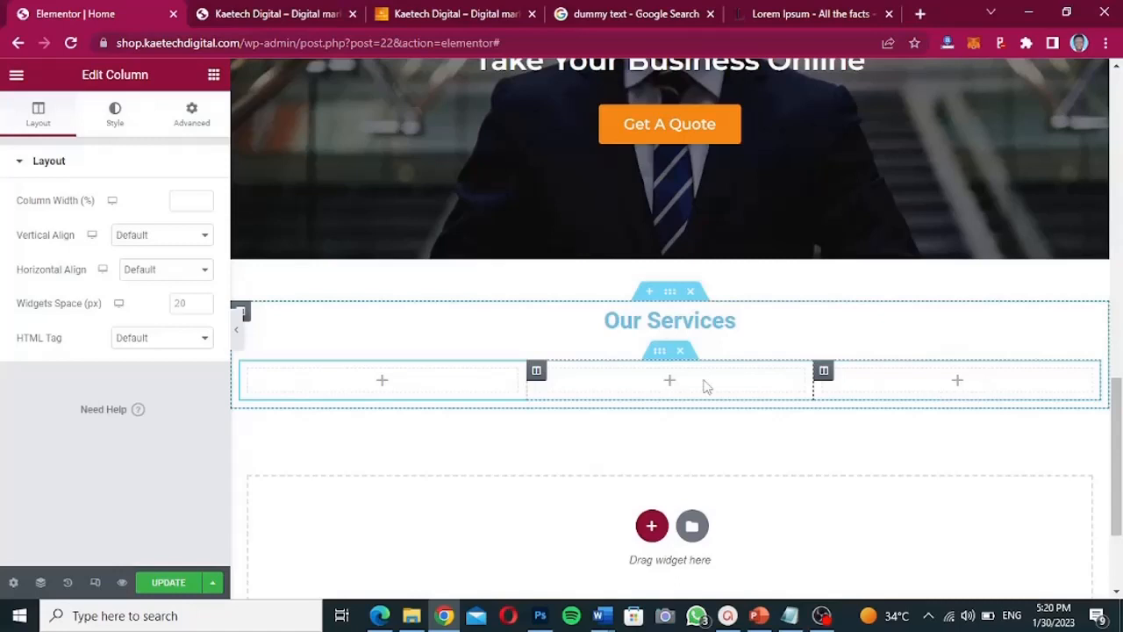
pyautogui.click(536, 370)
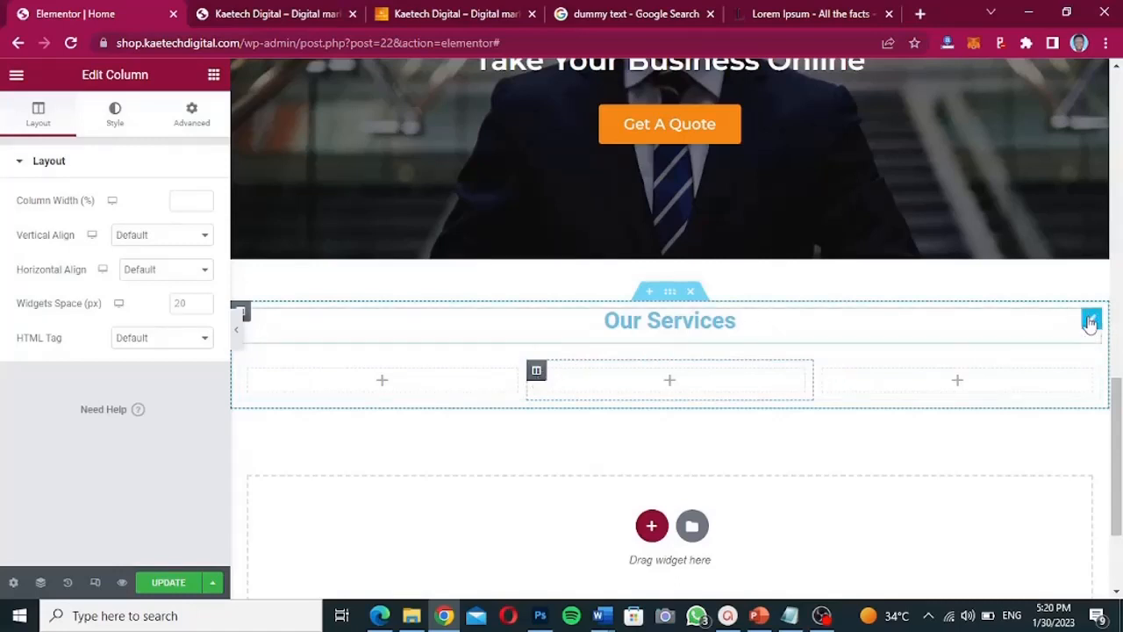
# Change the Our Services heading's text colour to the green Theme Accent global colour.
pyautogui.click(1090, 322)
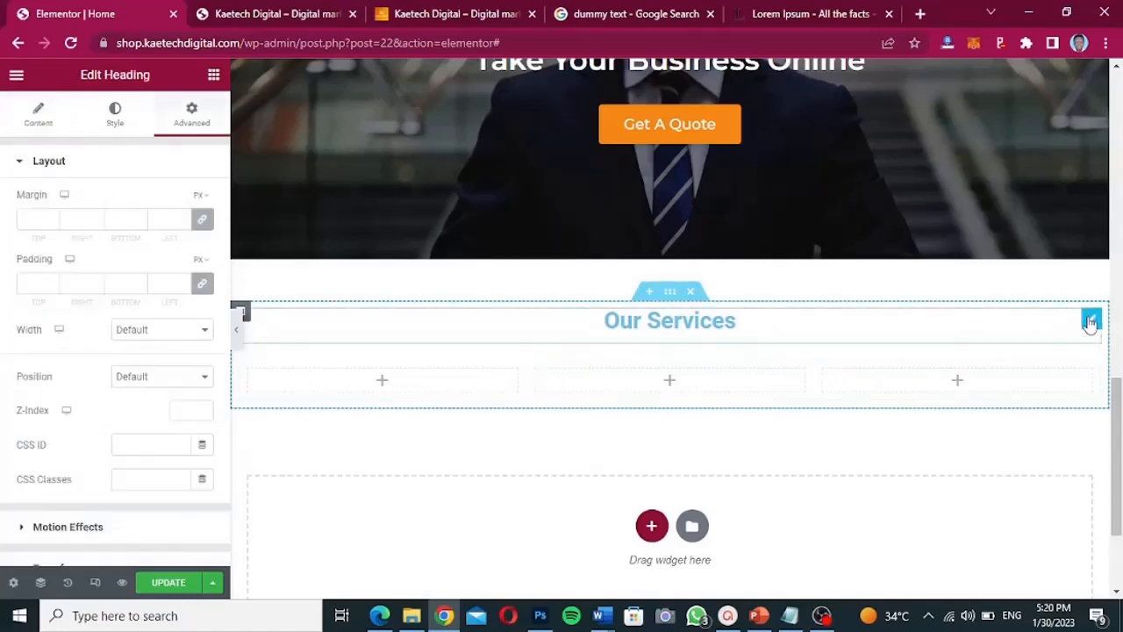
pyautogui.click(117, 116)
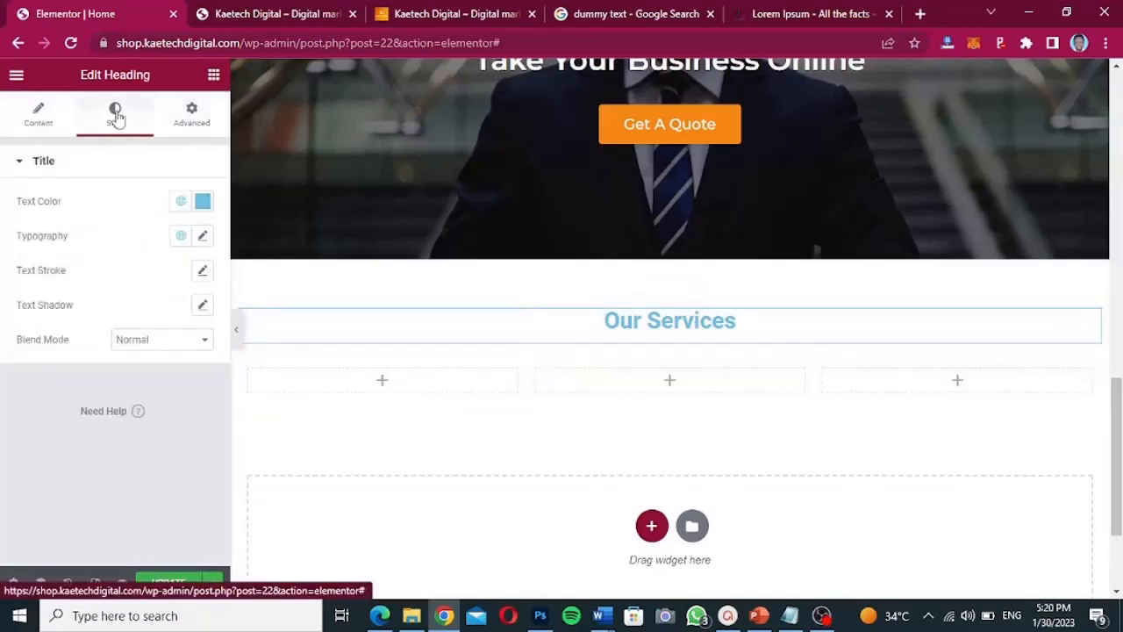
pyautogui.click(181, 202)
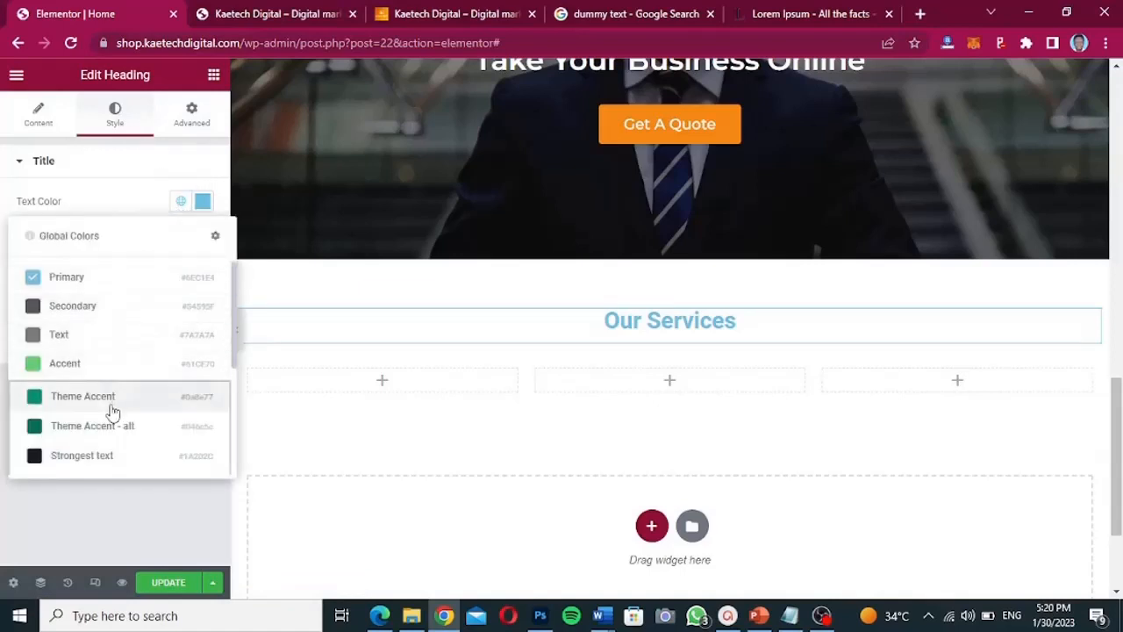
pyautogui.scroll(-4, 112, 412)
pyautogui.scroll(-1, 112, 410)
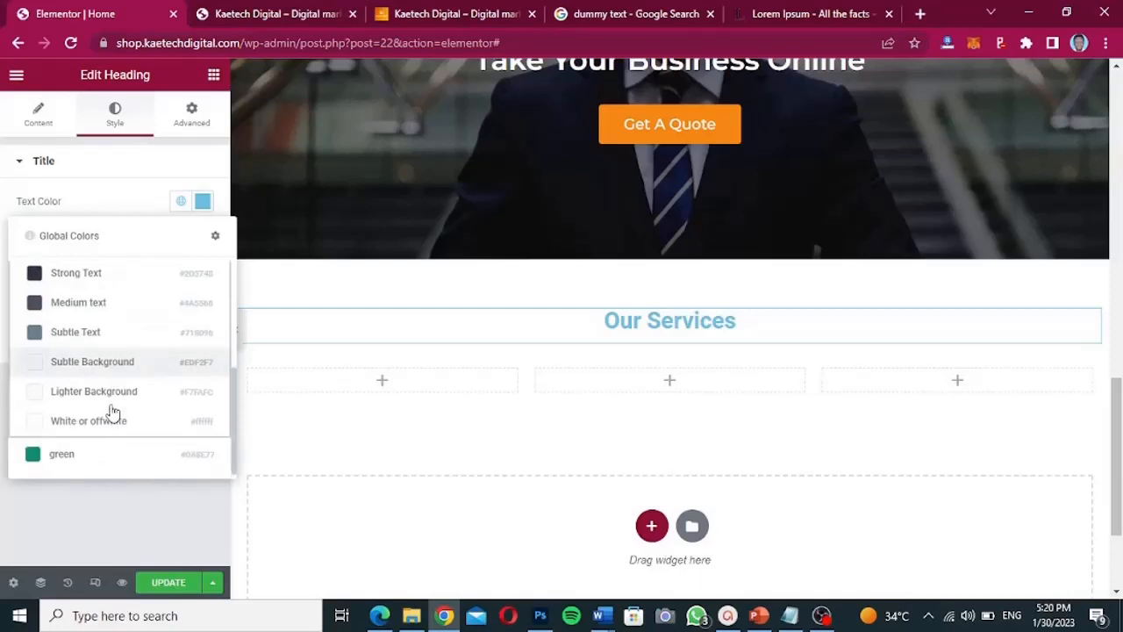
pyautogui.click(61, 460)
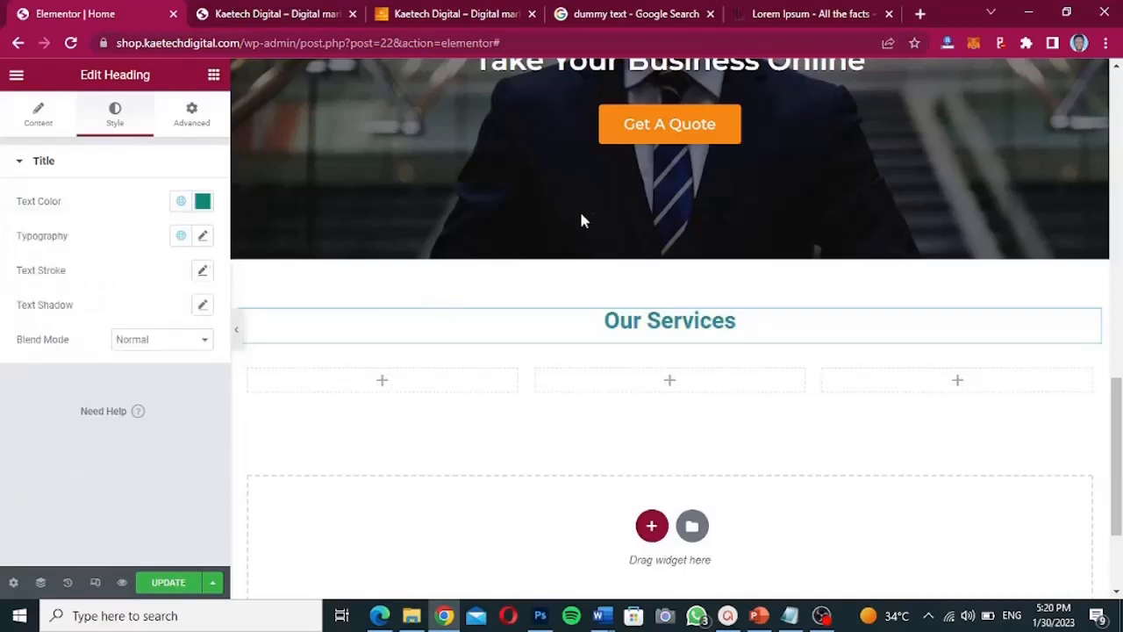
pyautogui.scroll(8, 594, 215)
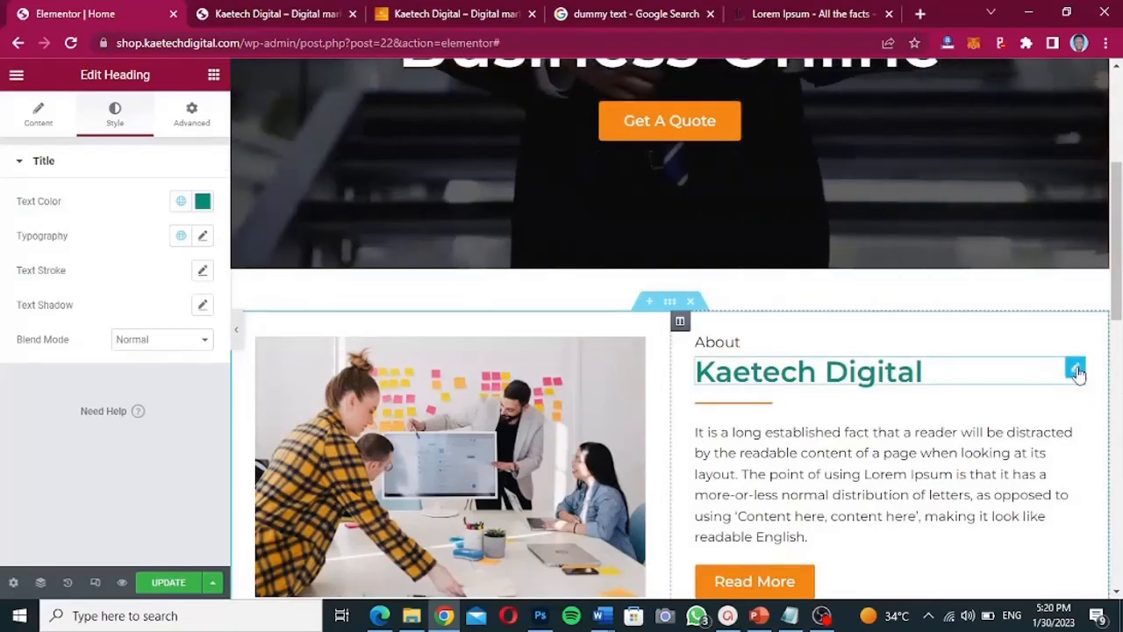
# Copy the Kaetech Digital heading and paste its style onto the Our Services heading.
pyautogui.click(1078, 370)
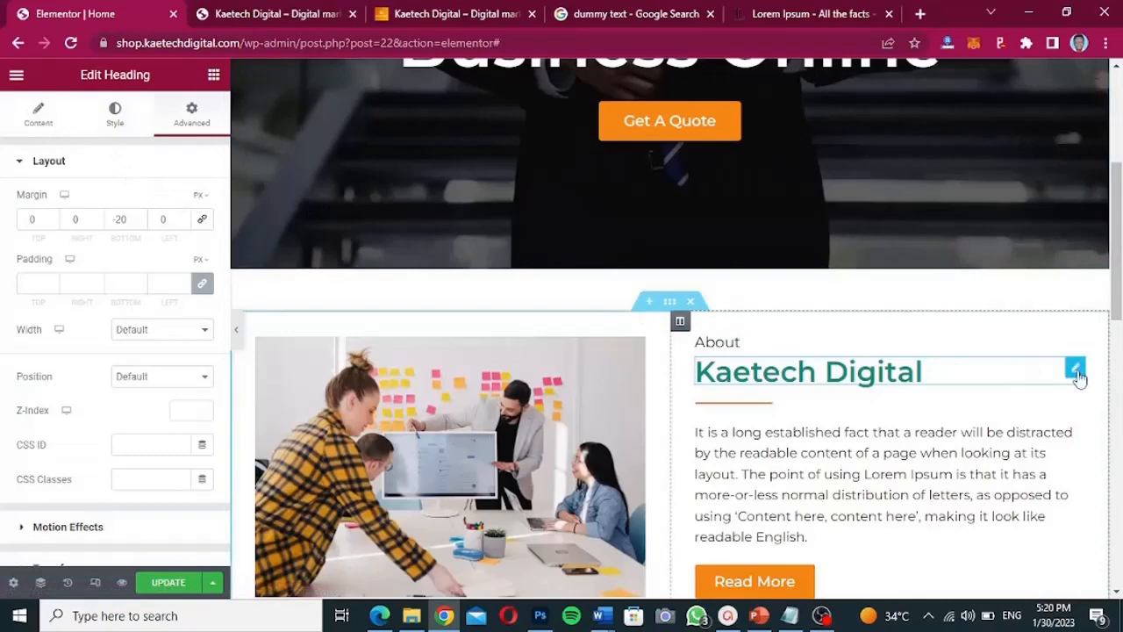
pyautogui.rightClick(1077, 372)
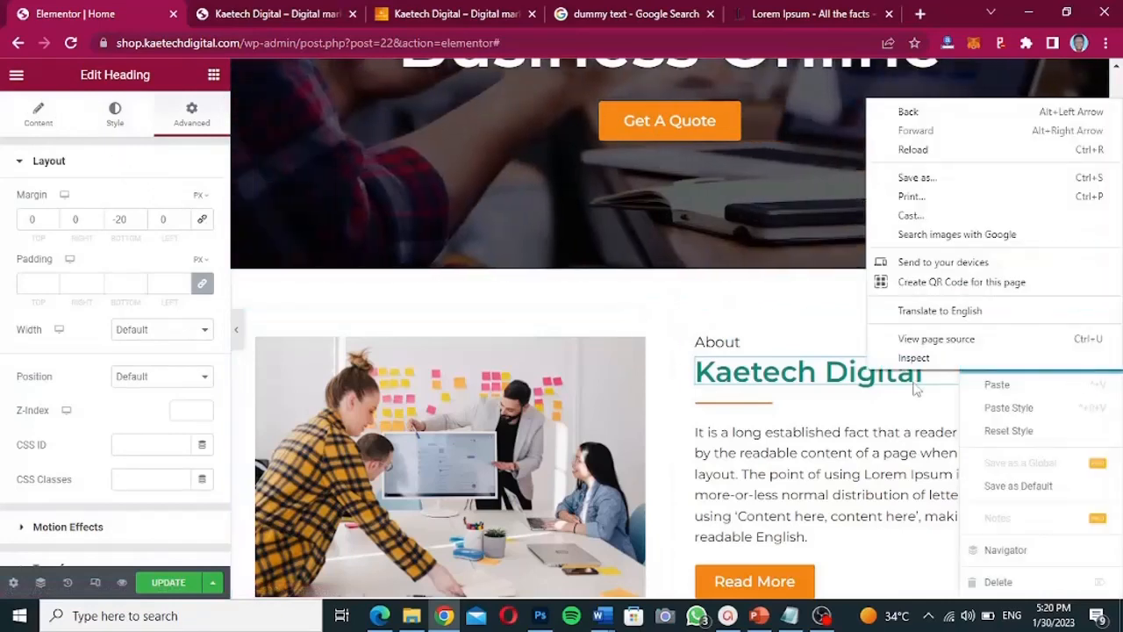
pyautogui.click(939, 370)
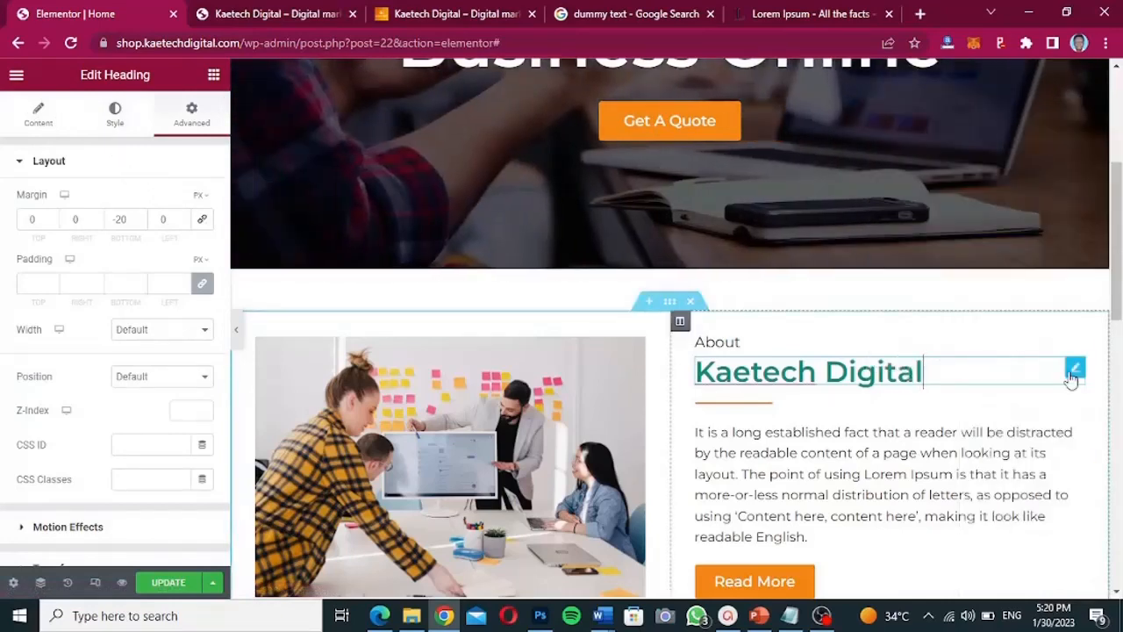
pyautogui.rightClick(1072, 376)
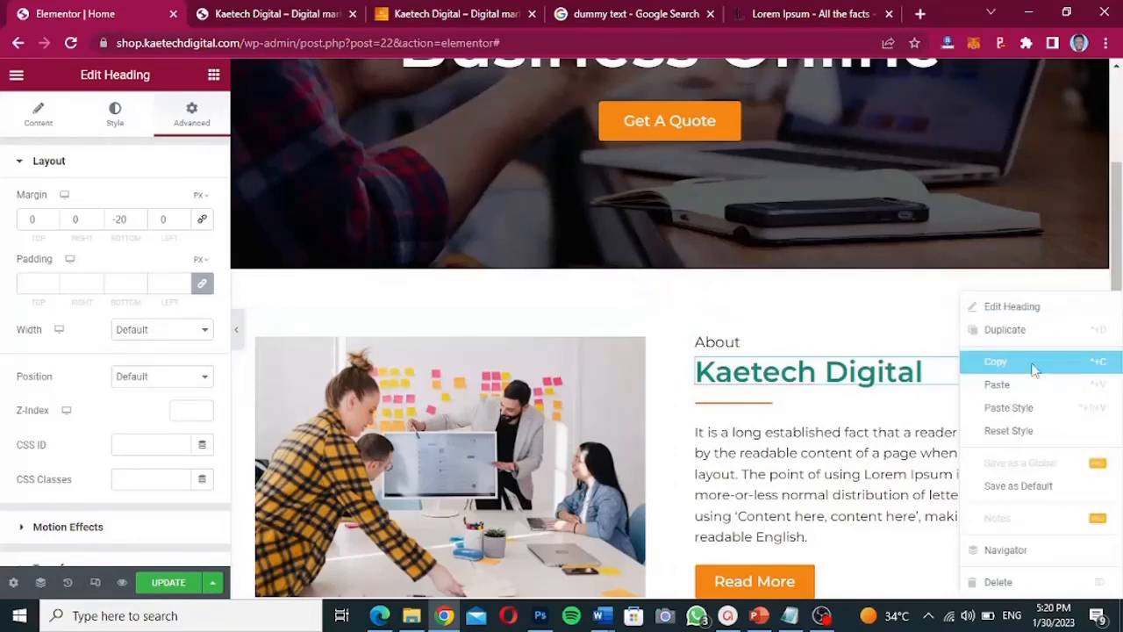
pyautogui.click(1034, 370)
pyautogui.scroll(-4, 1034, 371)
pyautogui.scroll(-5, 1033, 370)
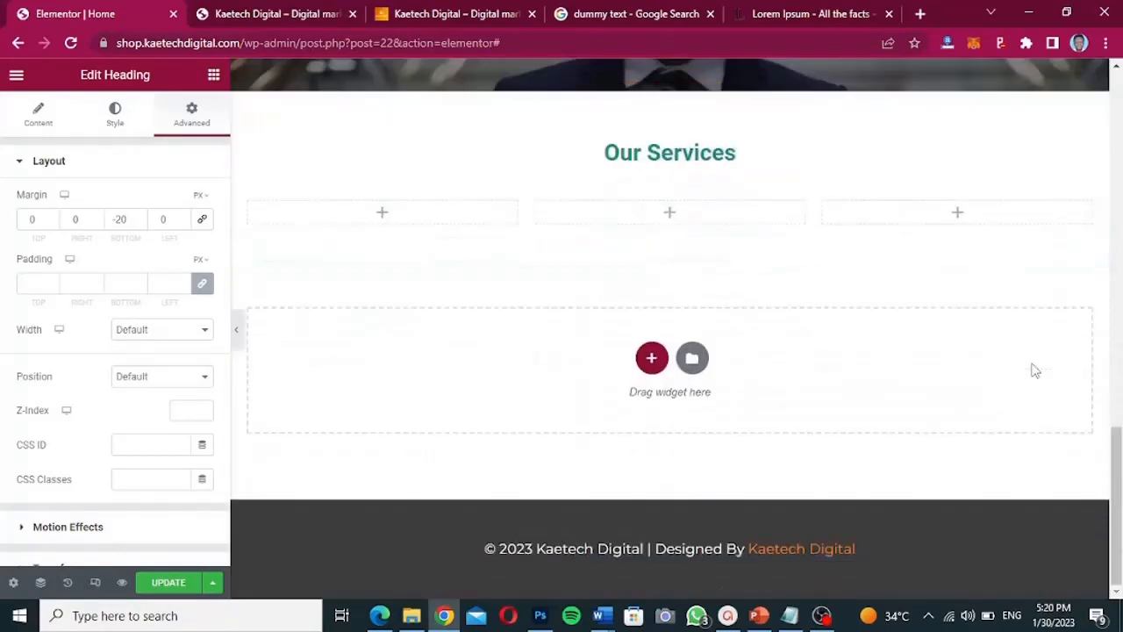
pyautogui.rightClick(740, 154)
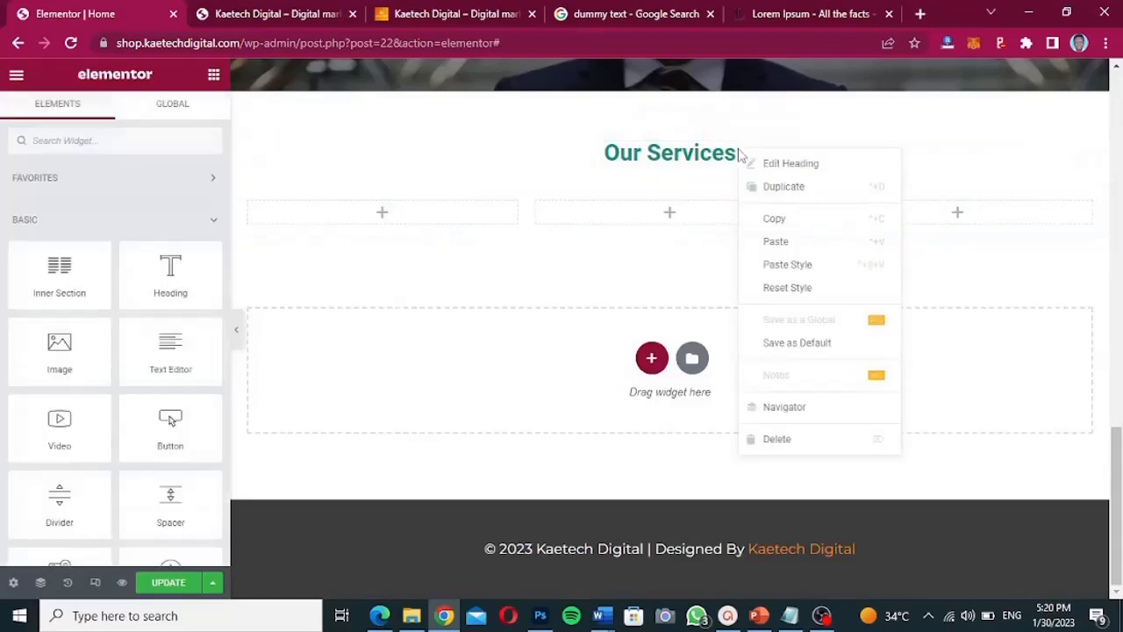
pyautogui.click(775, 265)
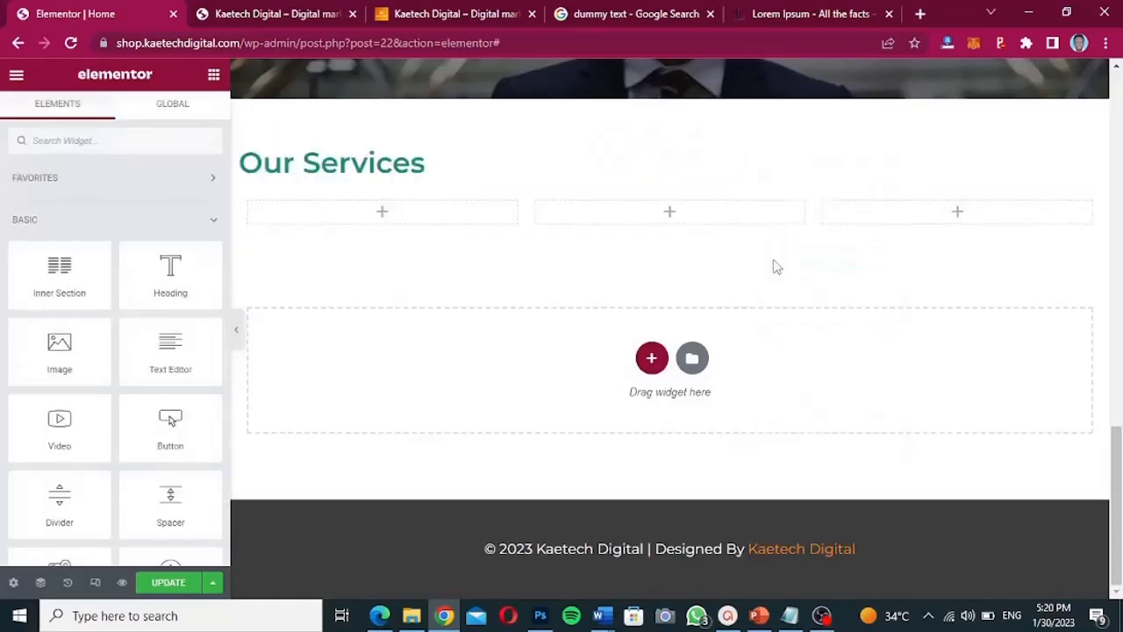
# Centre-align the Our Services heading.
pyautogui.click(412, 164)
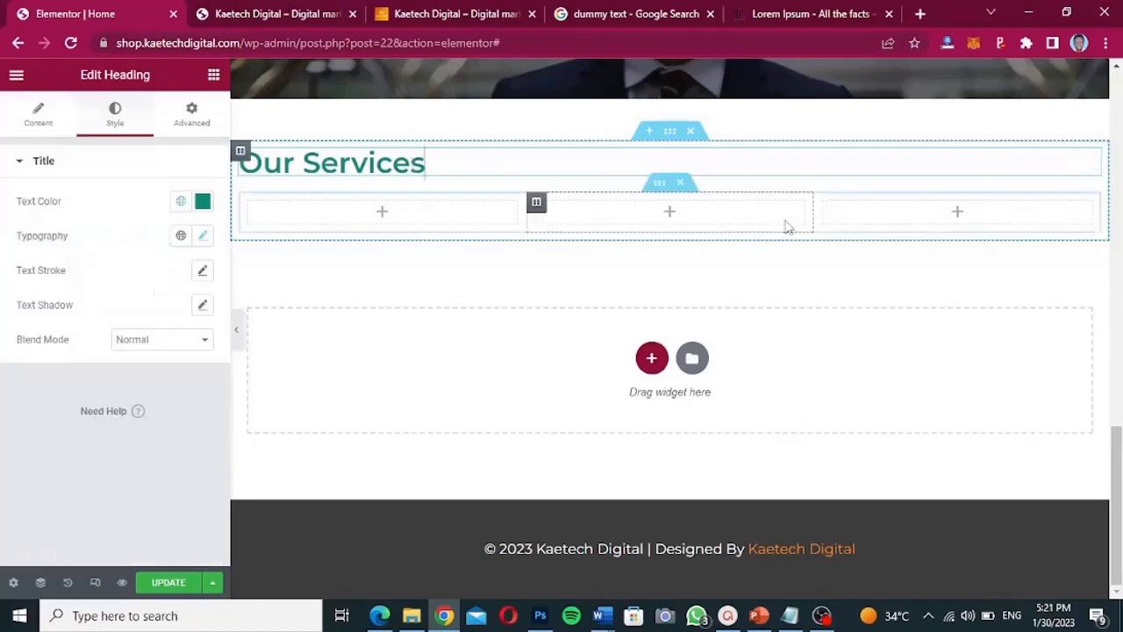
pyautogui.click(36, 123)
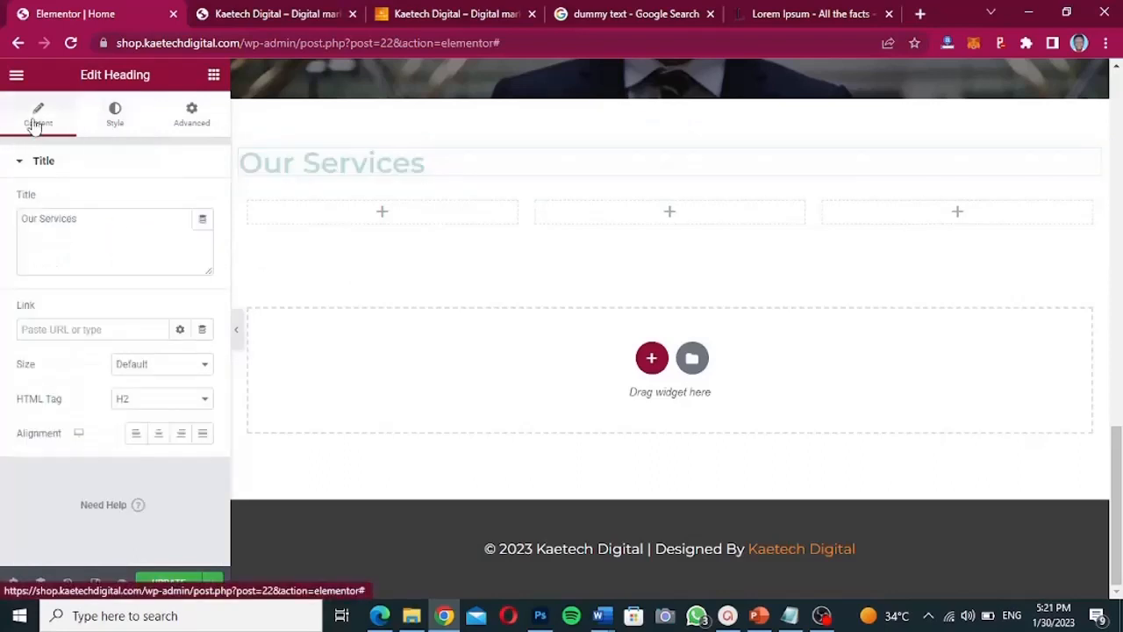
pyautogui.click(157, 436)
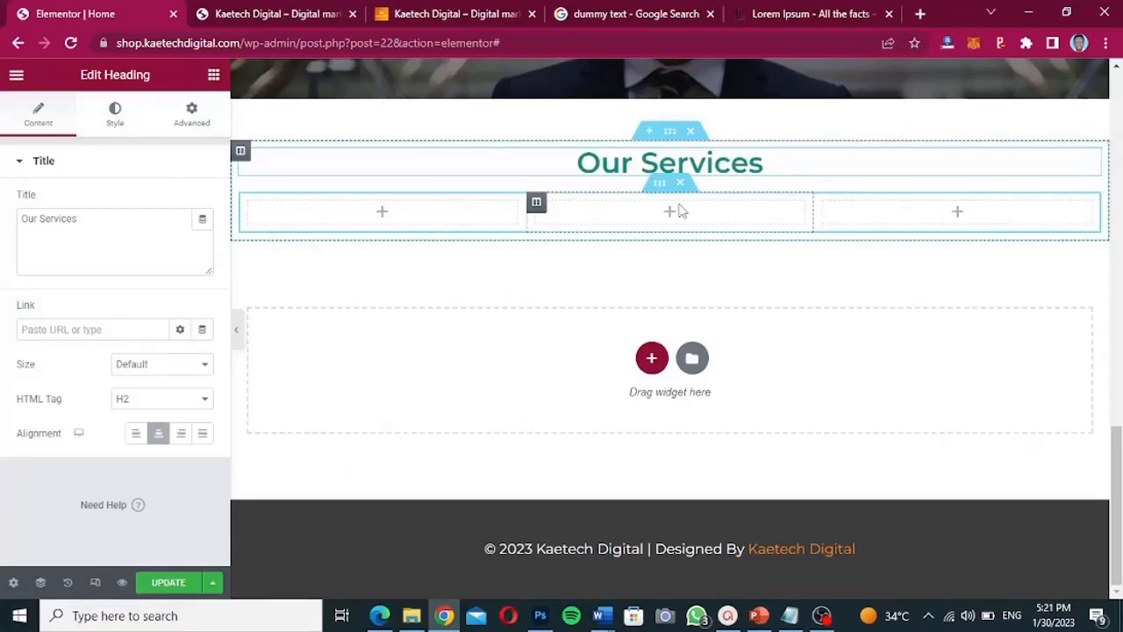
# Give the three-column row a 20 px top margin.
pyautogui.click(635, 193)
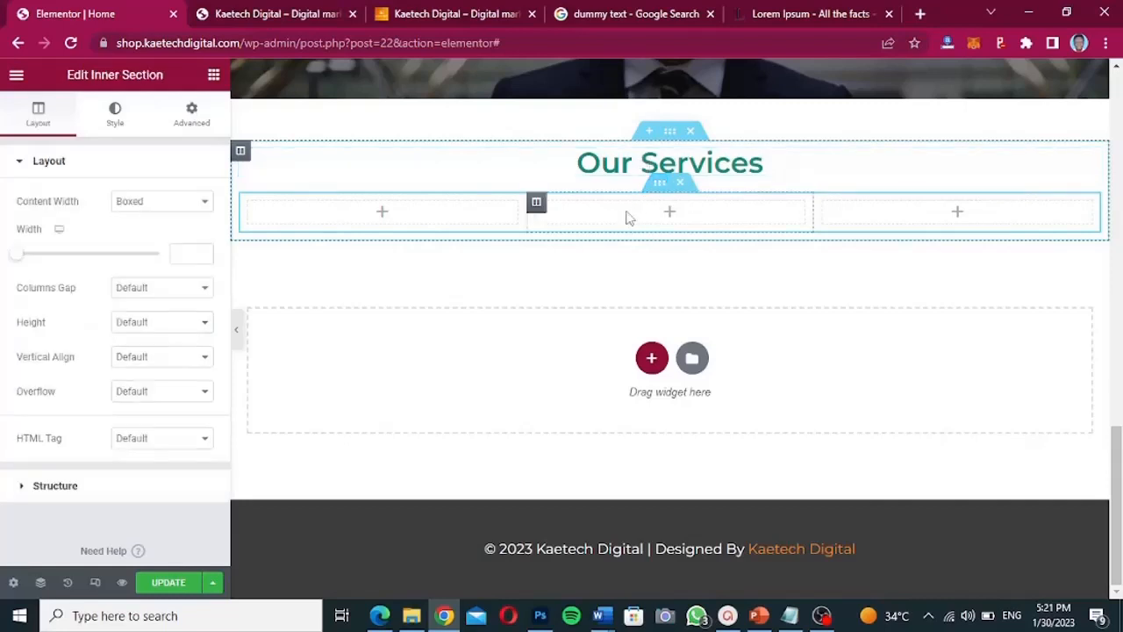
pyautogui.click(188, 116)
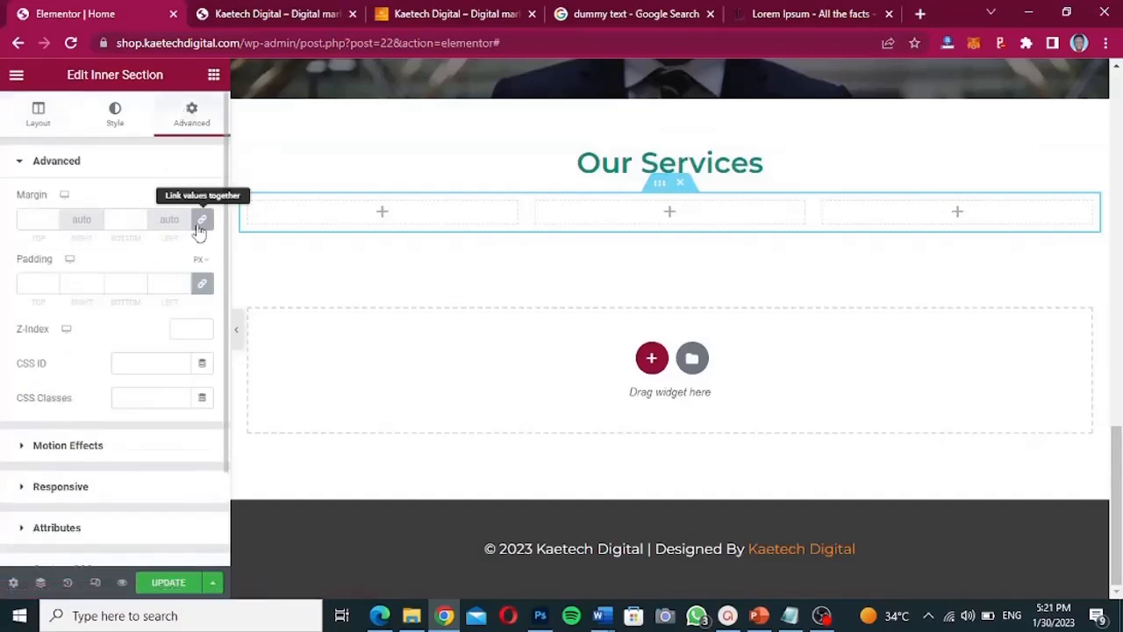
pyautogui.click(33, 223)
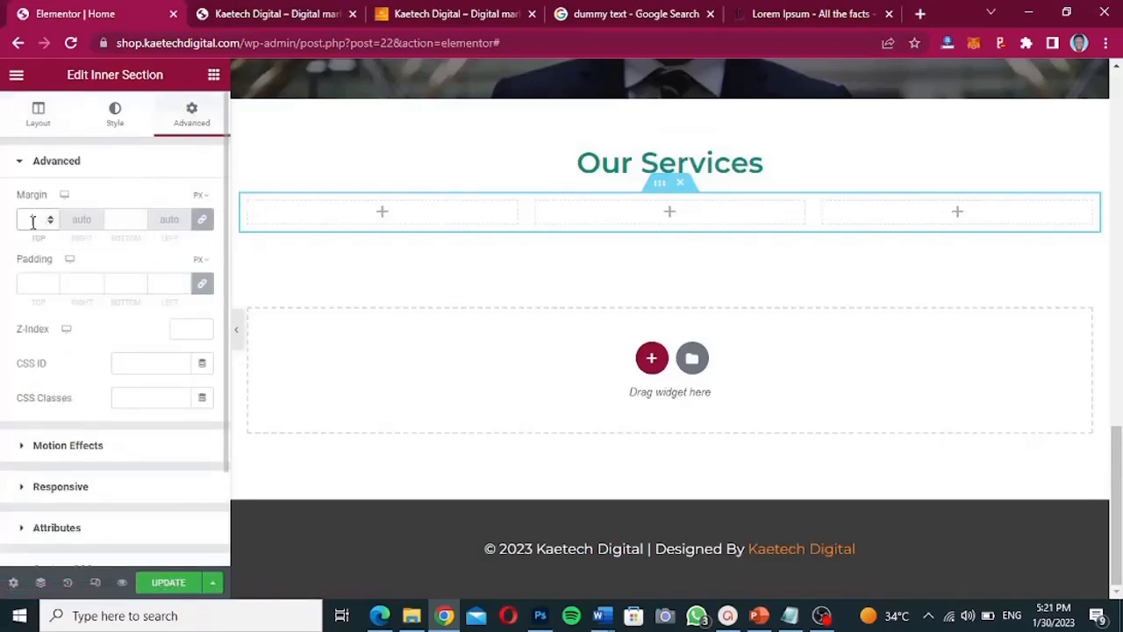
pyautogui.write('2')
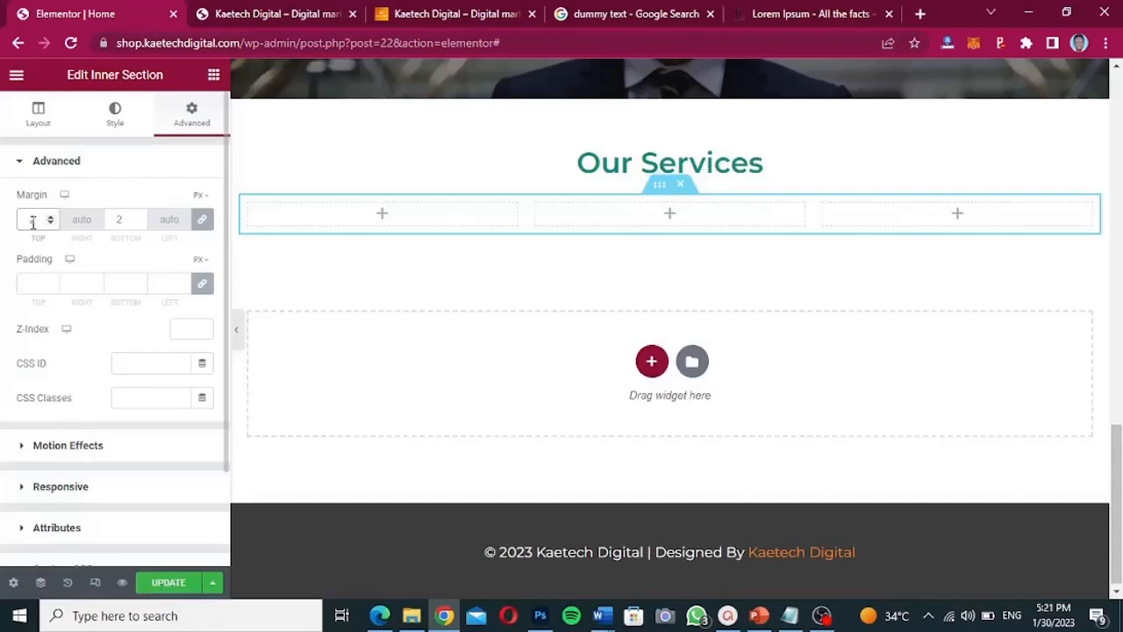
pyautogui.write('0')
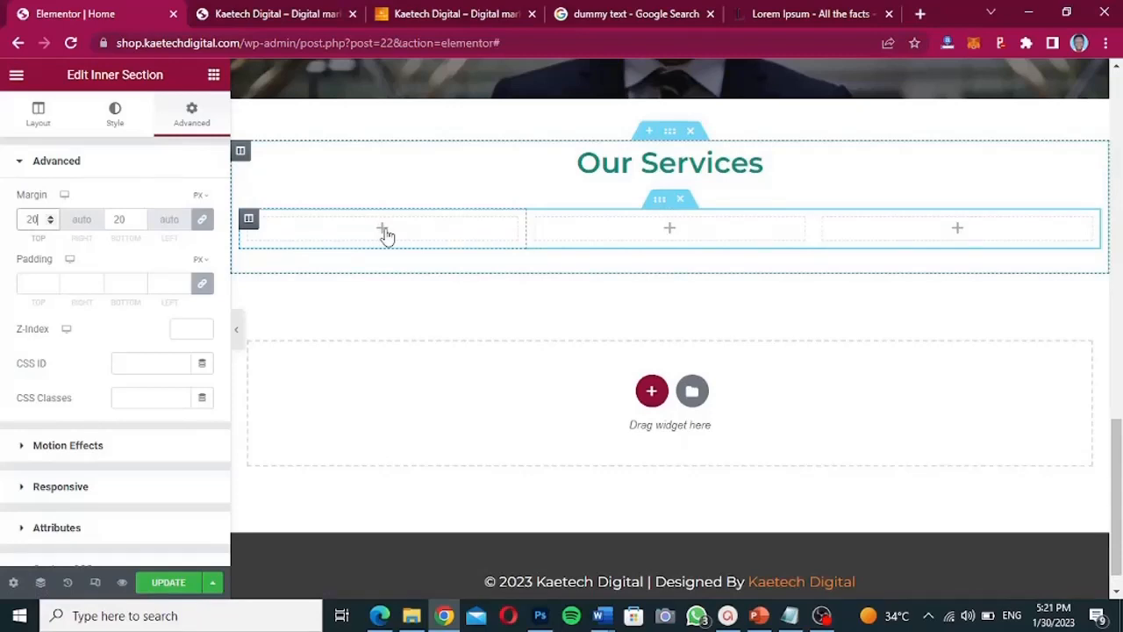
# Search widgets for 'box' and drop an Image Box into the first Our Services column.
pyautogui.click(383, 230)
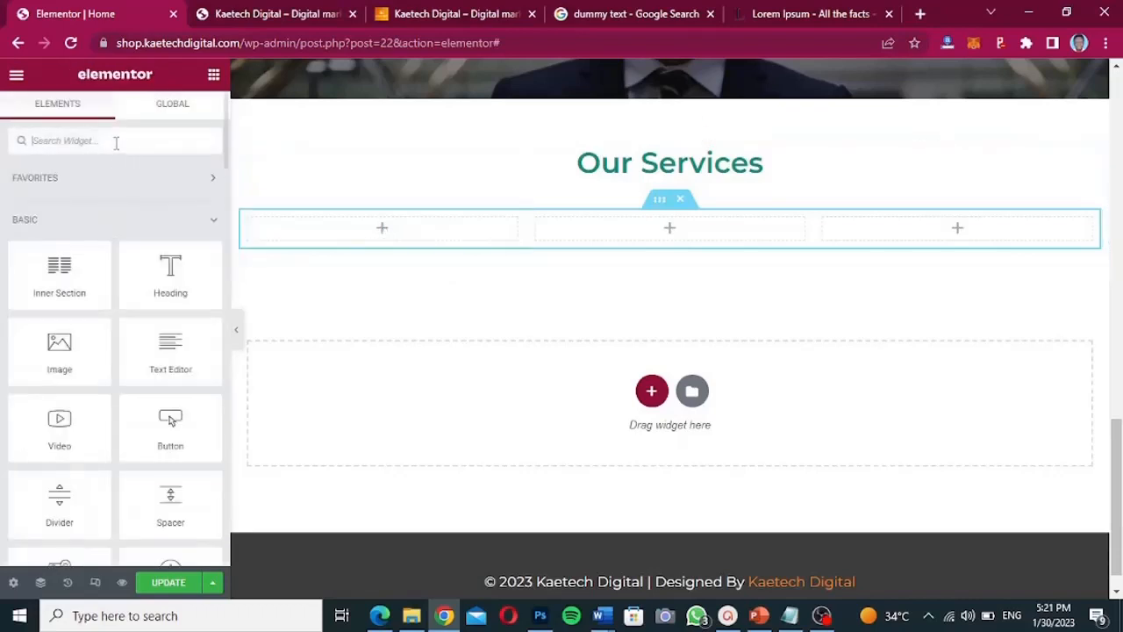
pyautogui.write('box')
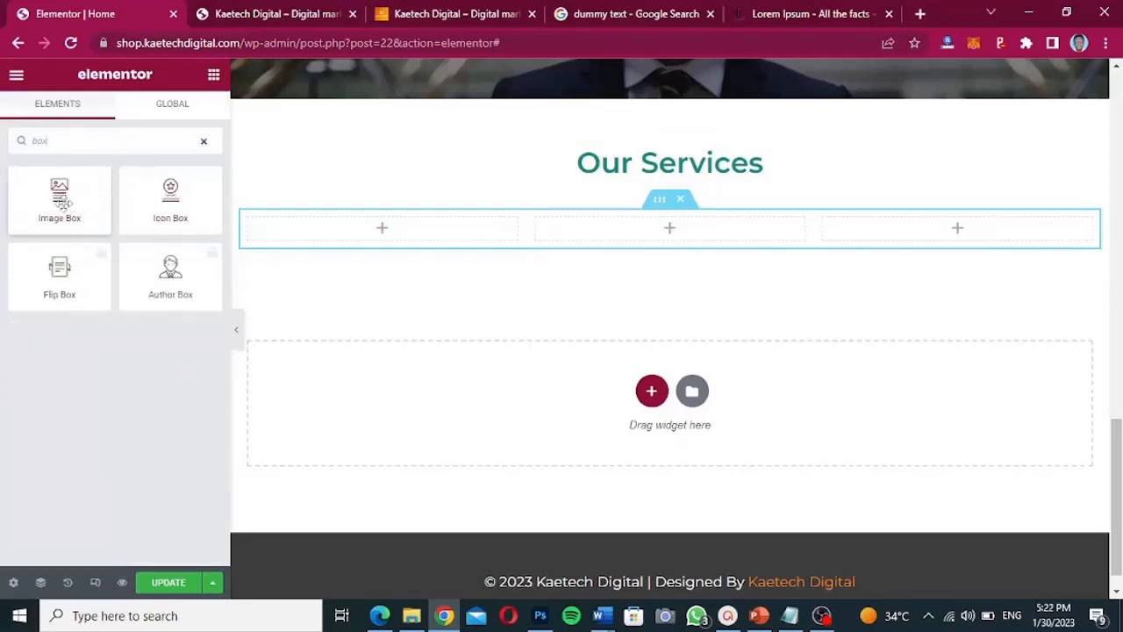
pyautogui.moveTo(50, 184); pyautogui.dragTo(366, 222)
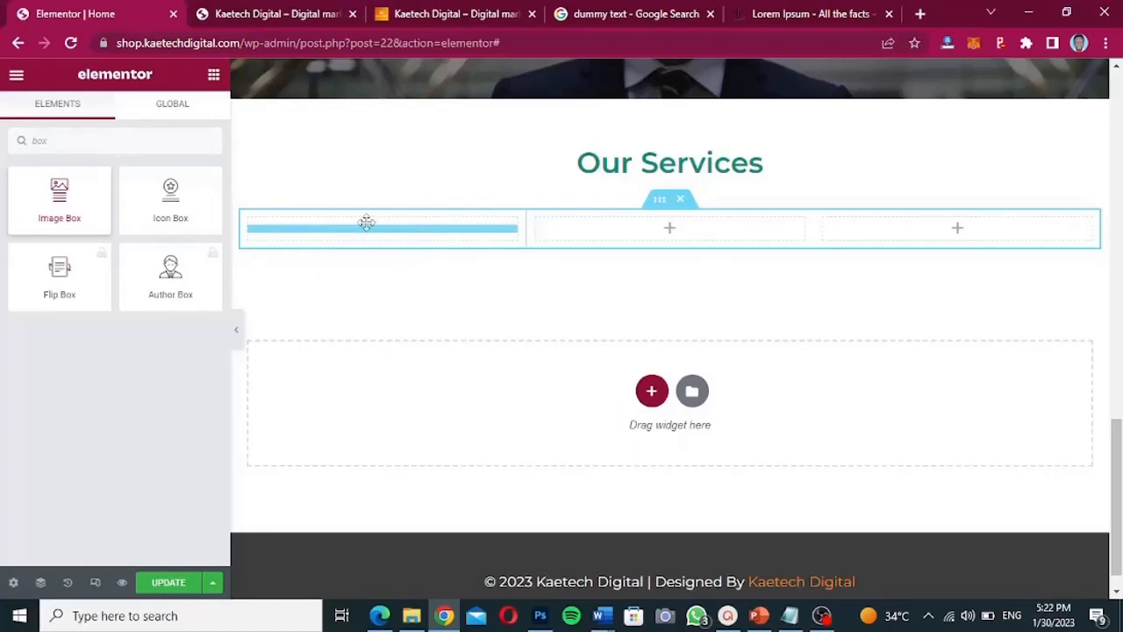
pyautogui.moveTo(366, 222); pyautogui.dragTo(369, 230)
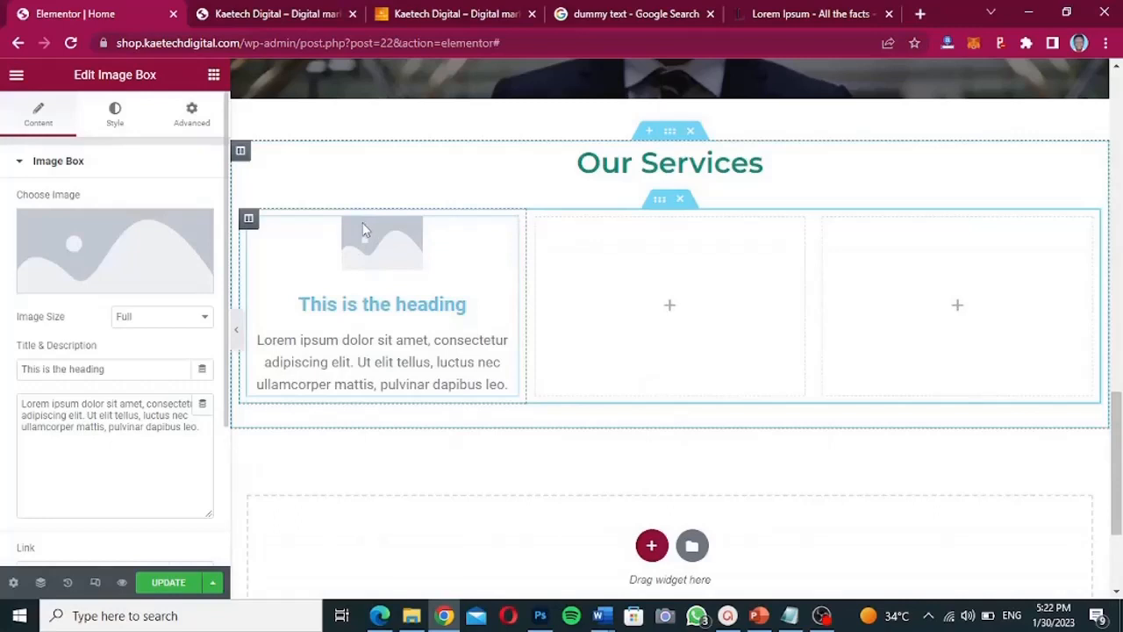
# Insert the WordPress website screenshot as the Image Box picture.
pyautogui.click(129, 253)
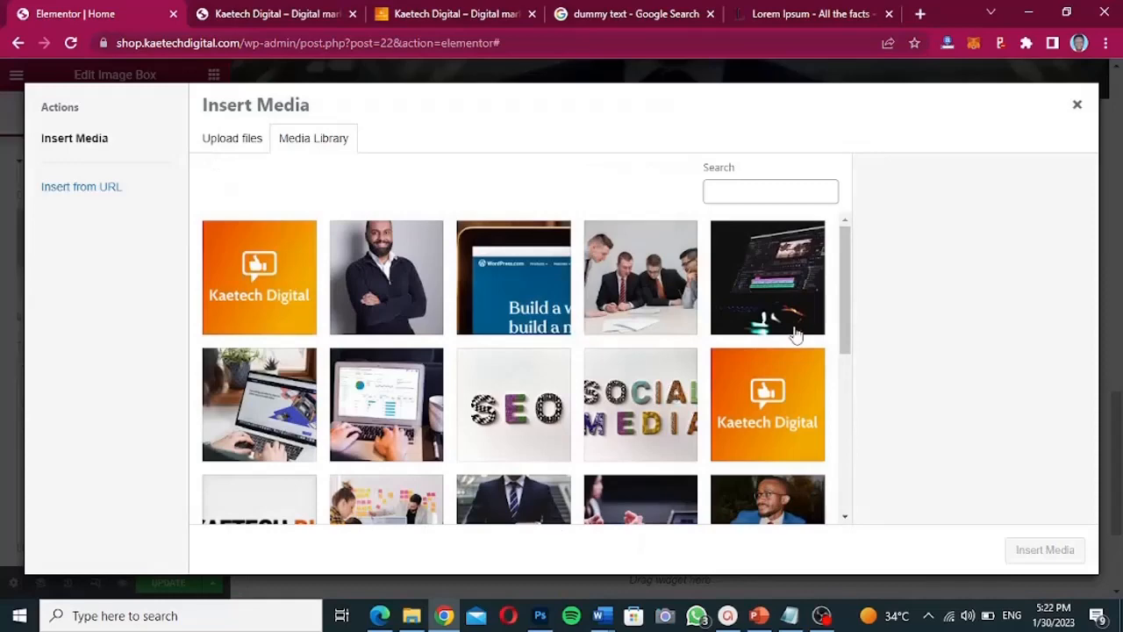
pyautogui.click(497, 288)
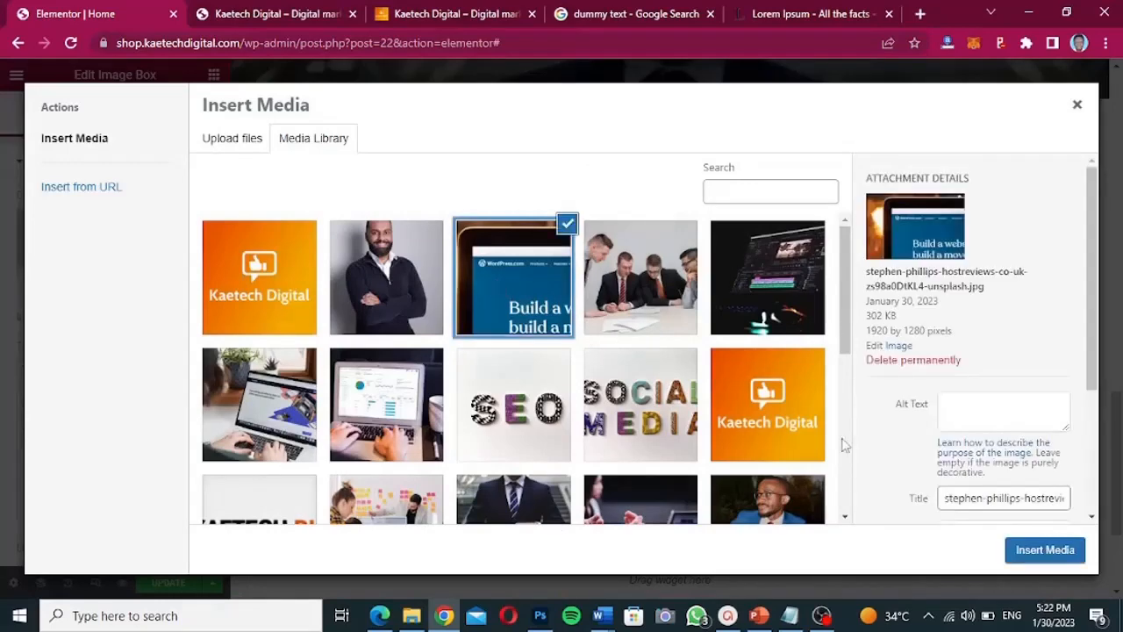
pyautogui.click(1047, 551)
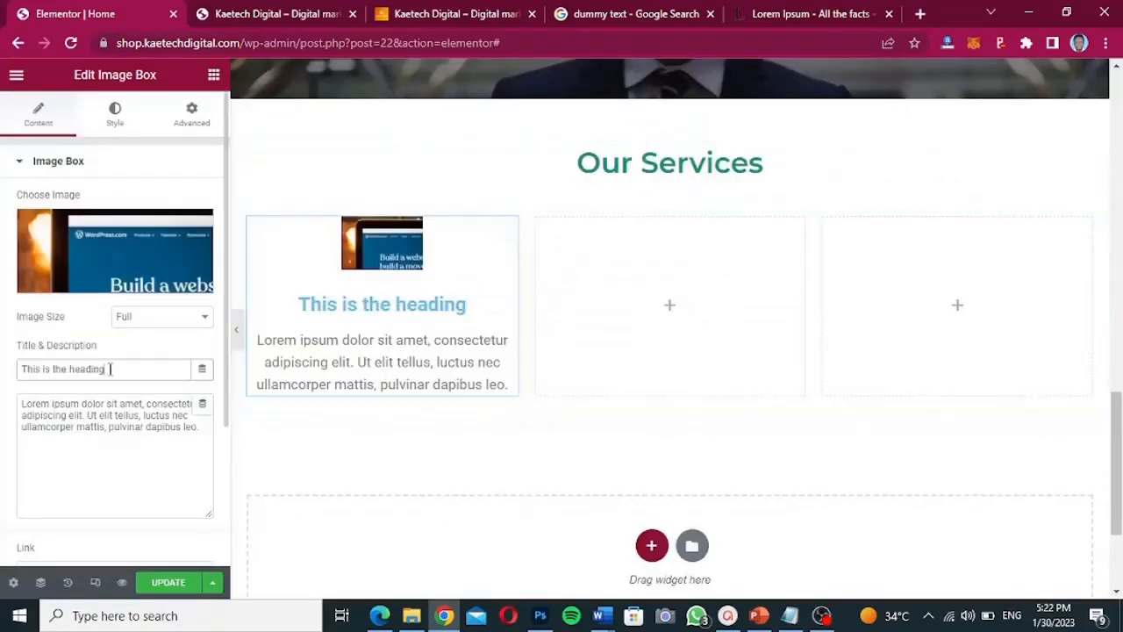
# Replace the placeholder title with 'Web Design', leaving the description text unchanged.
pyautogui.moveTo(118, 376); pyautogui.dragTo(14, 364)
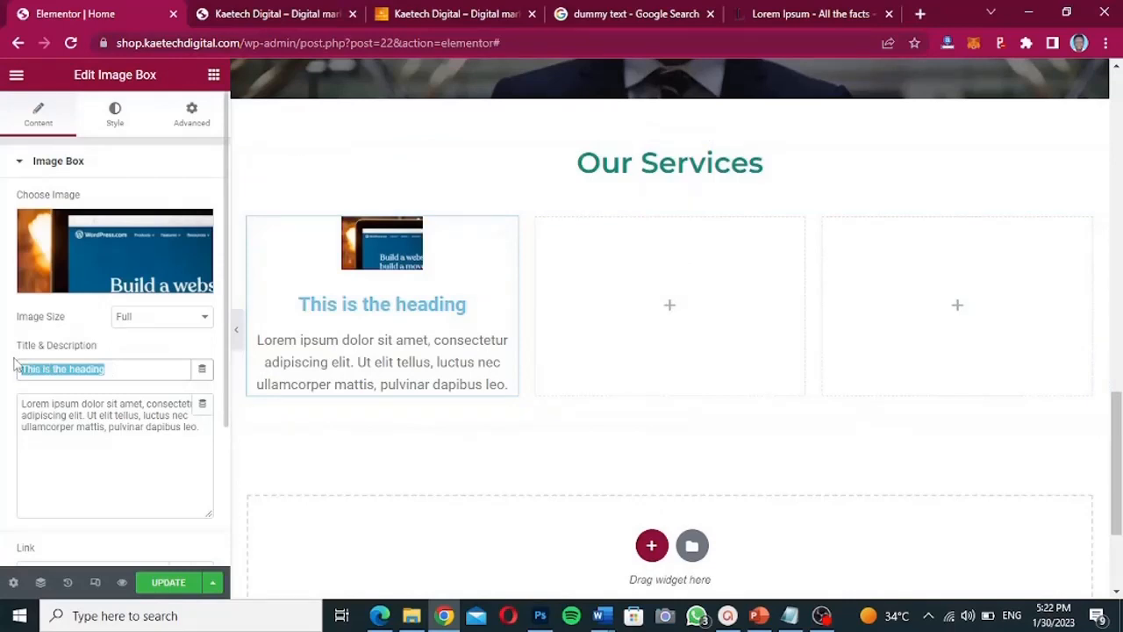
pyautogui.write('Web ')
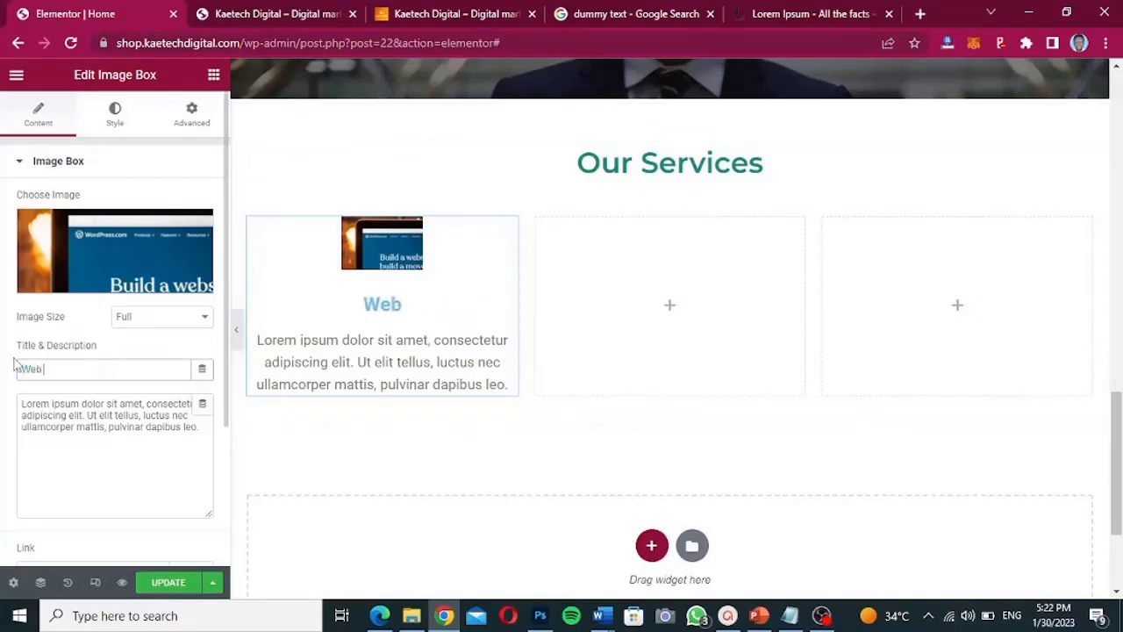
pyautogui.write('Design')
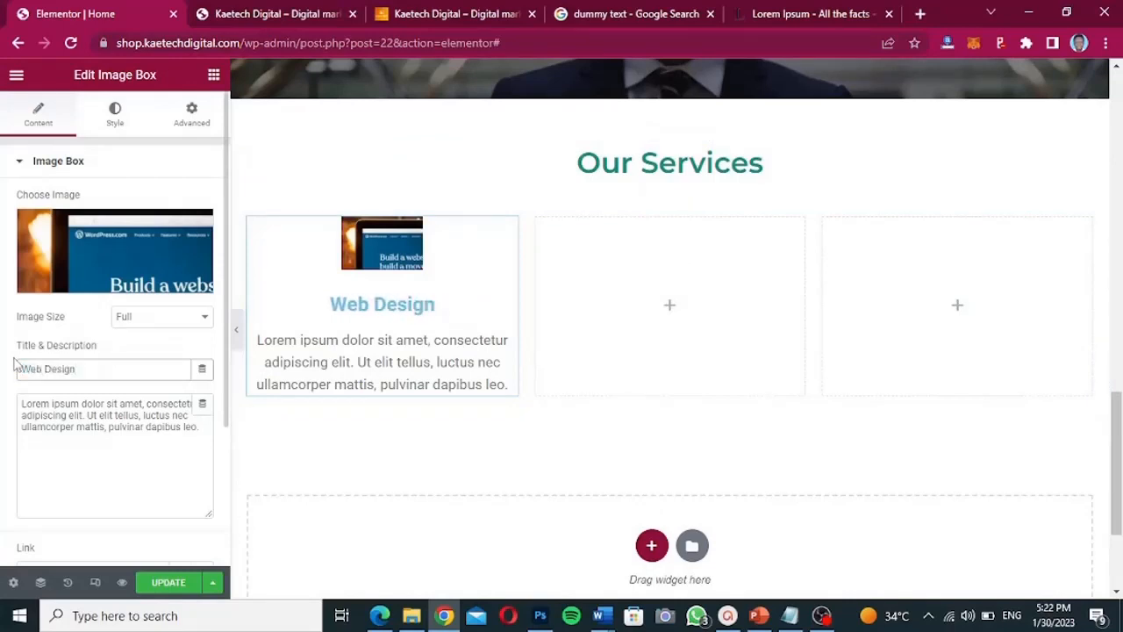
pyautogui.click(200, 426)
pyautogui.moveTo(200, 427); pyautogui.dragTo(19, 402)
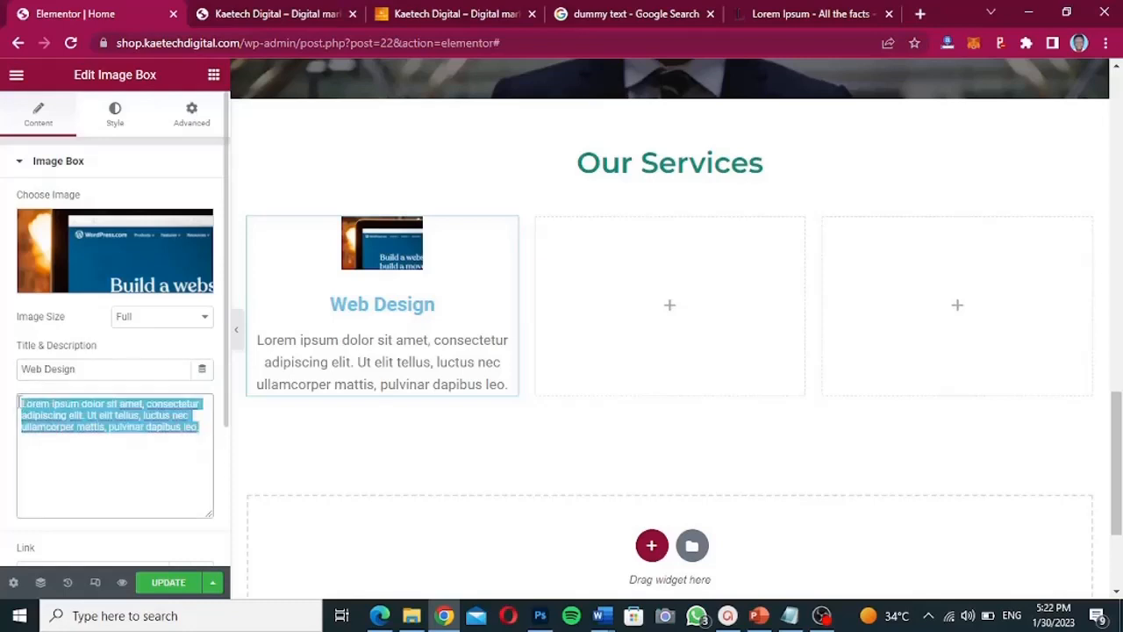
pyautogui.click(74, 405)
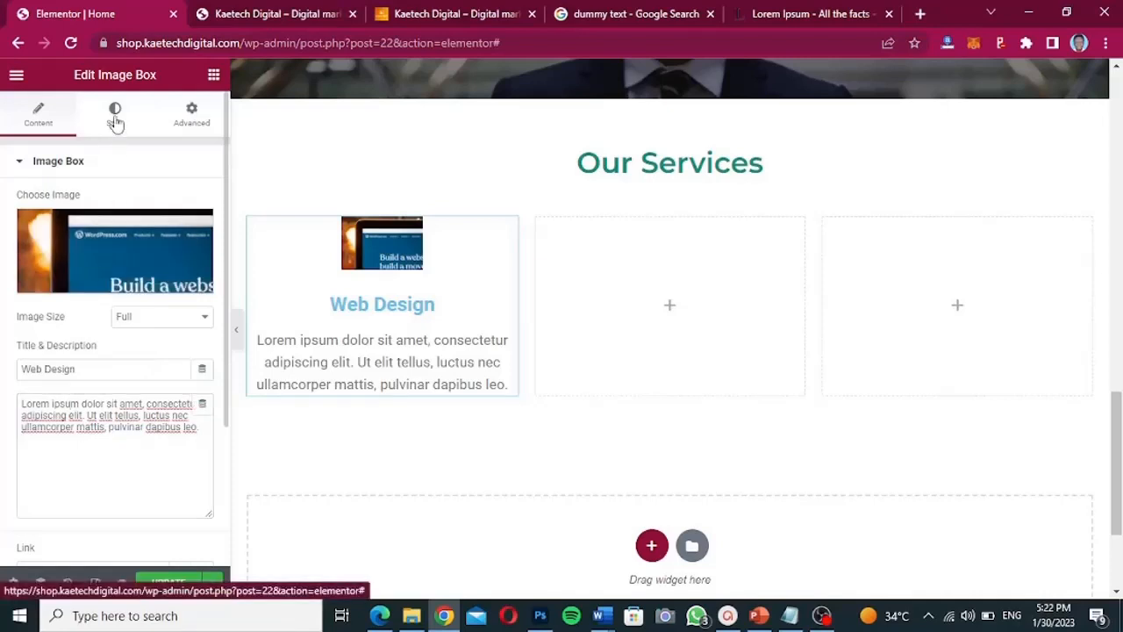
# Stretch the Web Design image to 100% width and give it a 20 px border radius.
pyautogui.click(115, 119)
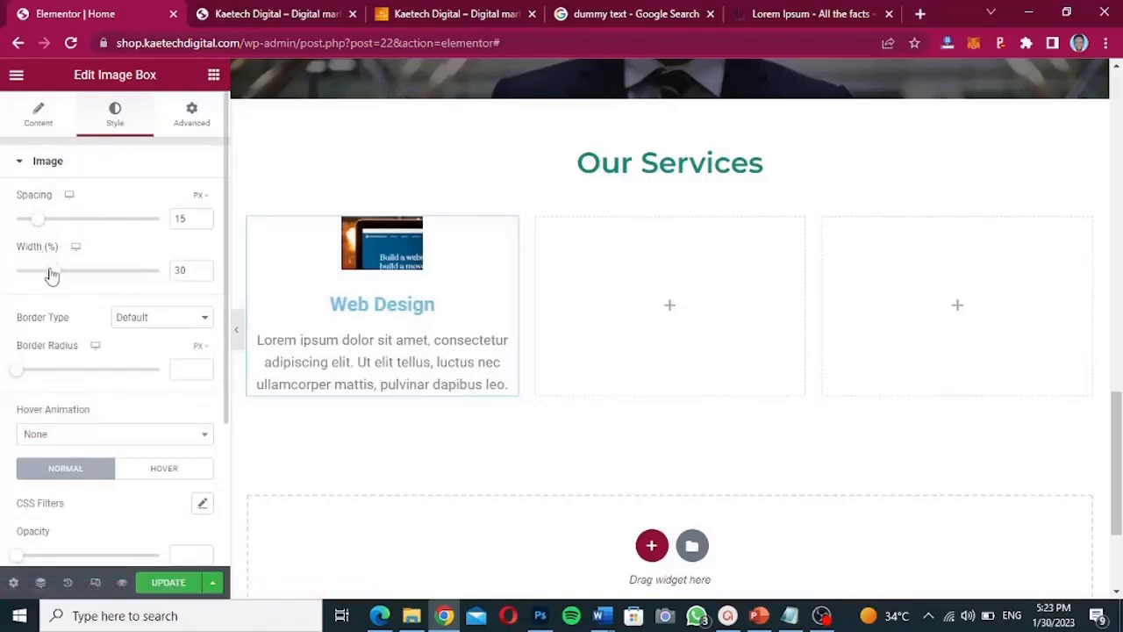
pyautogui.moveTo(57, 275); pyautogui.dragTo(171, 287)
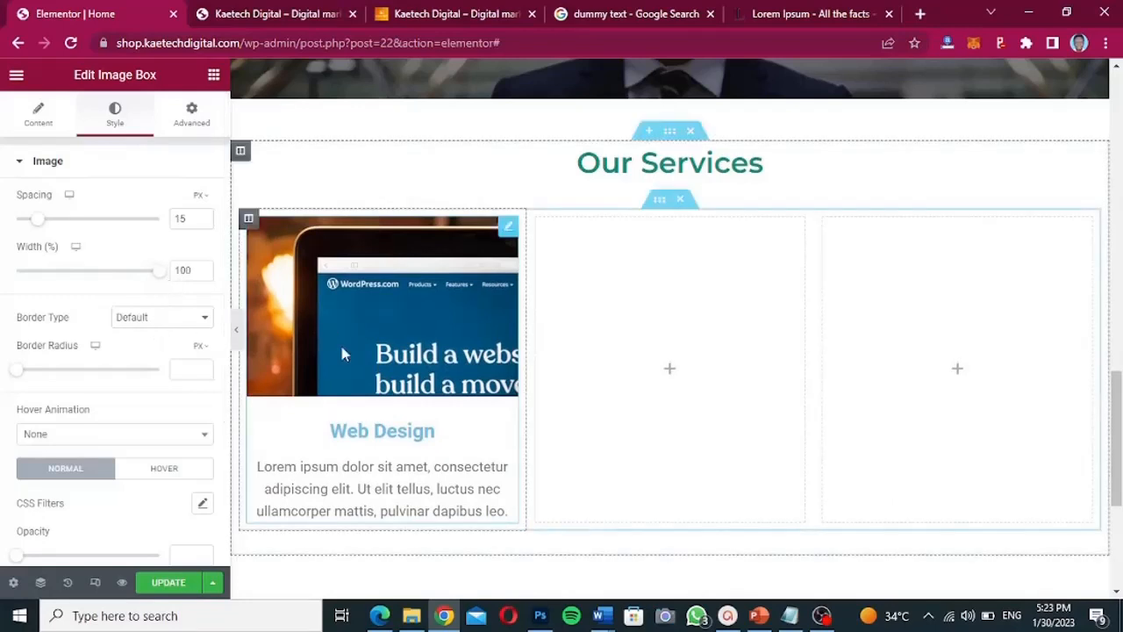
pyautogui.scroll(-3, 79, 364)
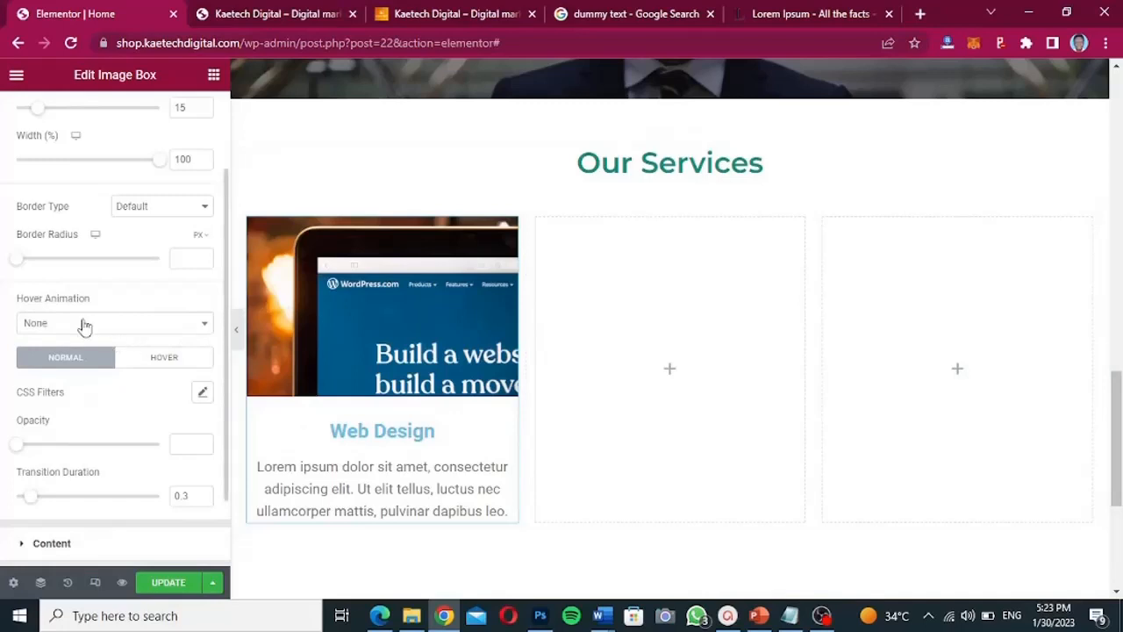
pyautogui.click(179, 262)
pyautogui.write('20')
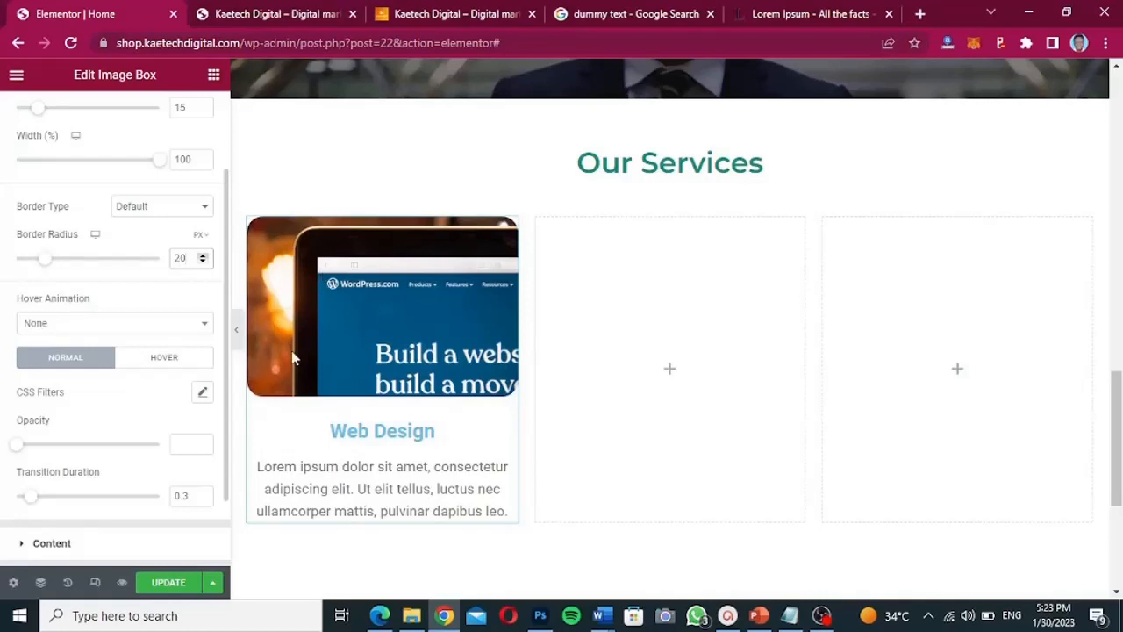
# Preview Shrink, Grow, Pulse Grow and Pop hover animations on the image, then choose Bob.
pyautogui.click(99, 324)
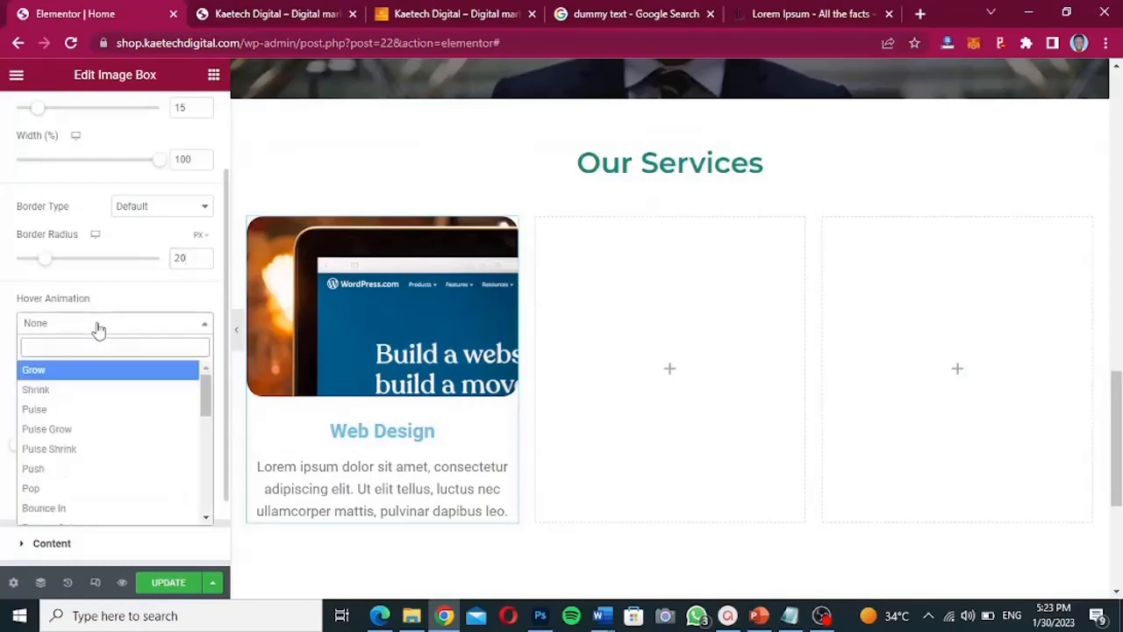
pyautogui.click(76, 391)
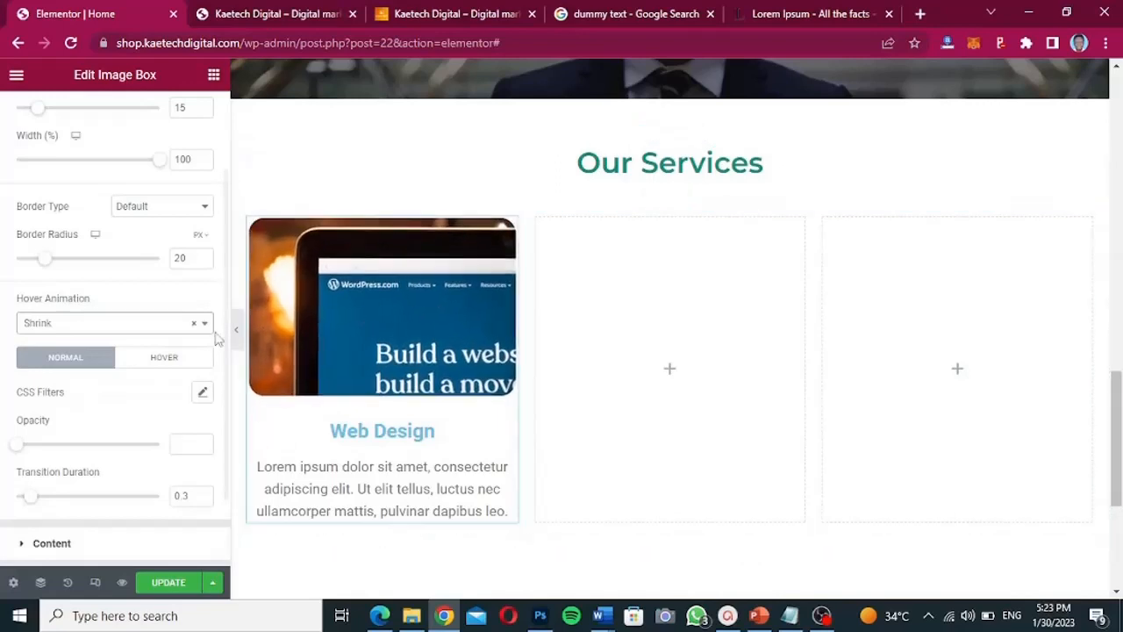
pyautogui.click(109, 322)
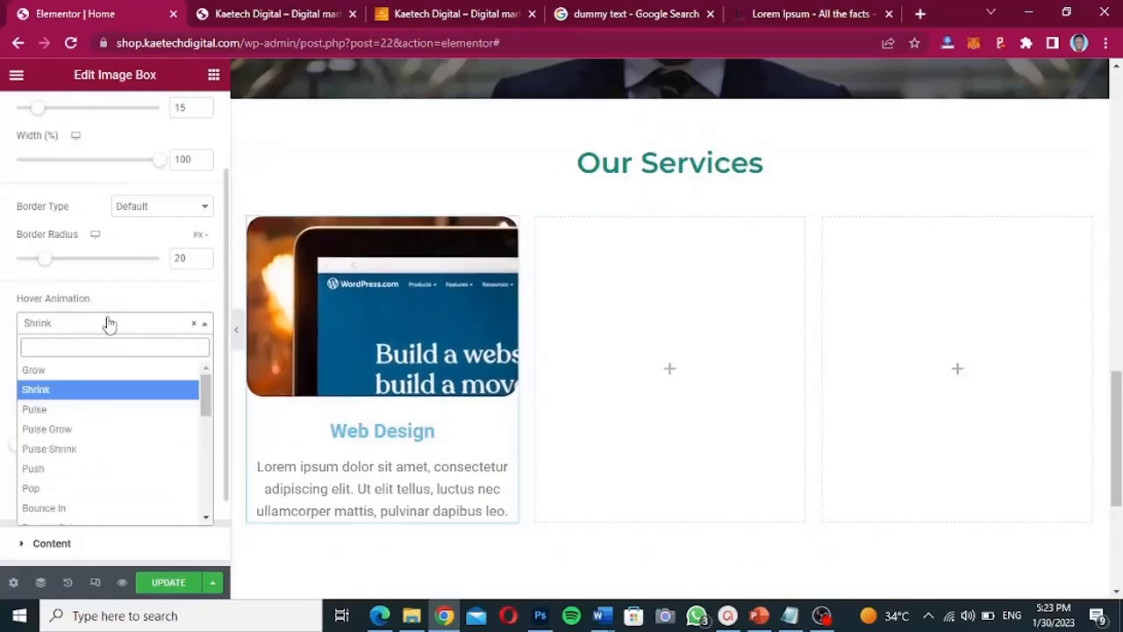
pyautogui.click(84, 371)
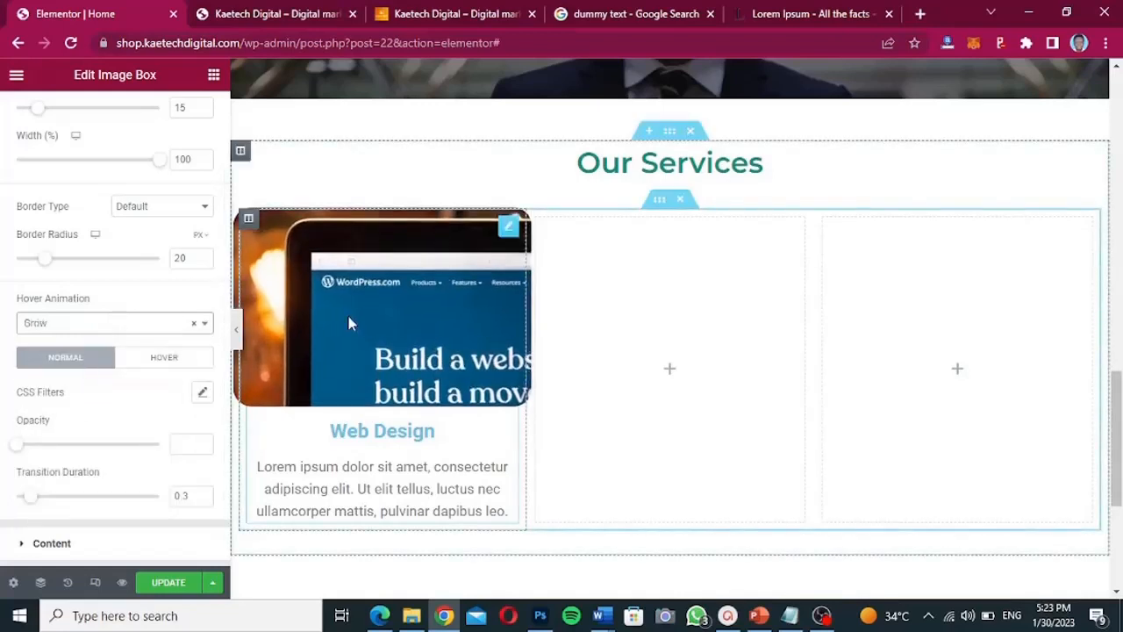
pyautogui.click(134, 325)
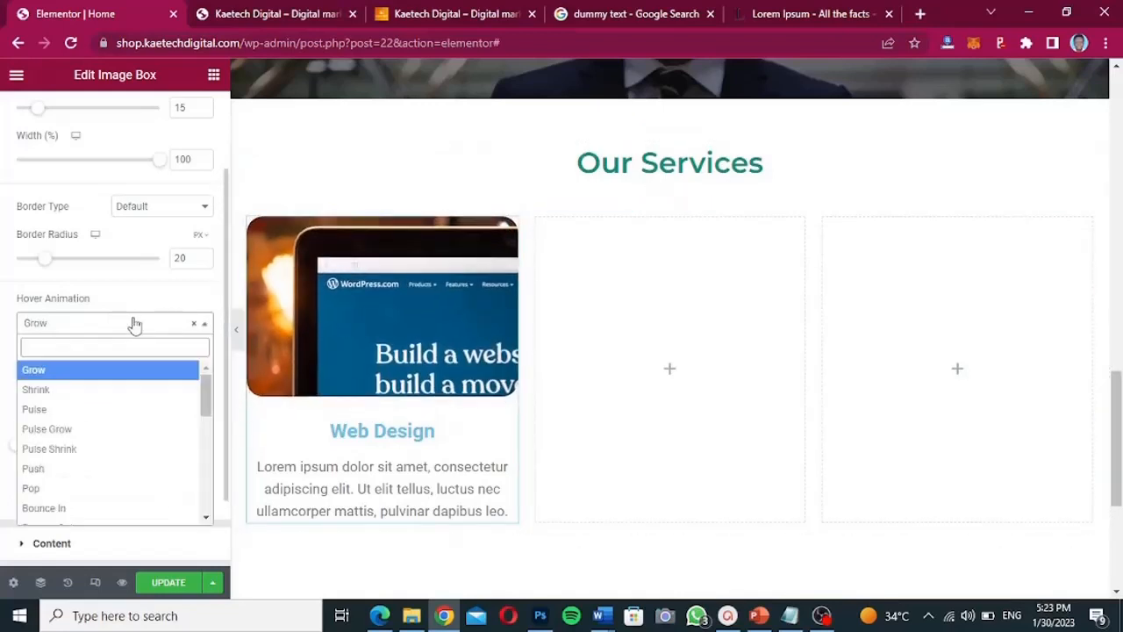
pyautogui.click(93, 430)
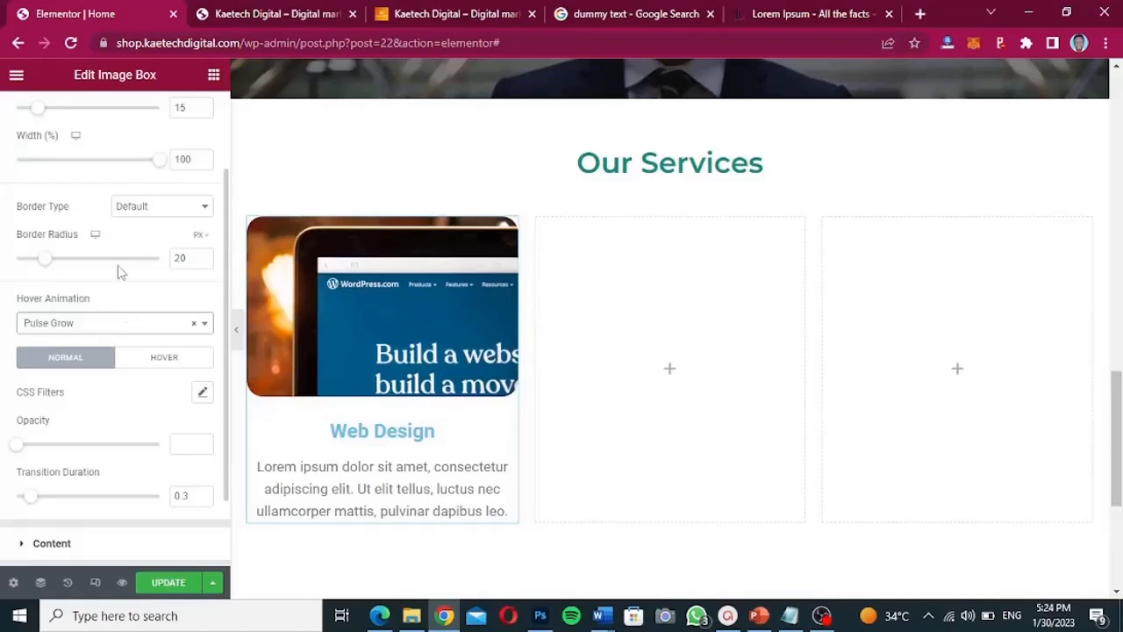
pyautogui.click(104, 326)
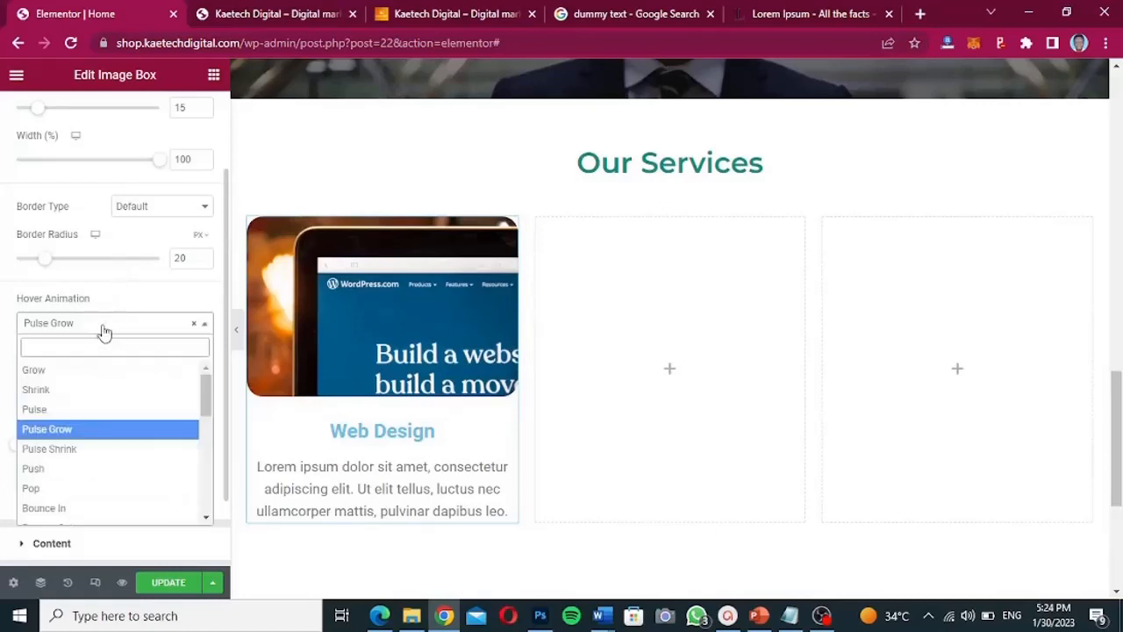
pyautogui.click(42, 488)
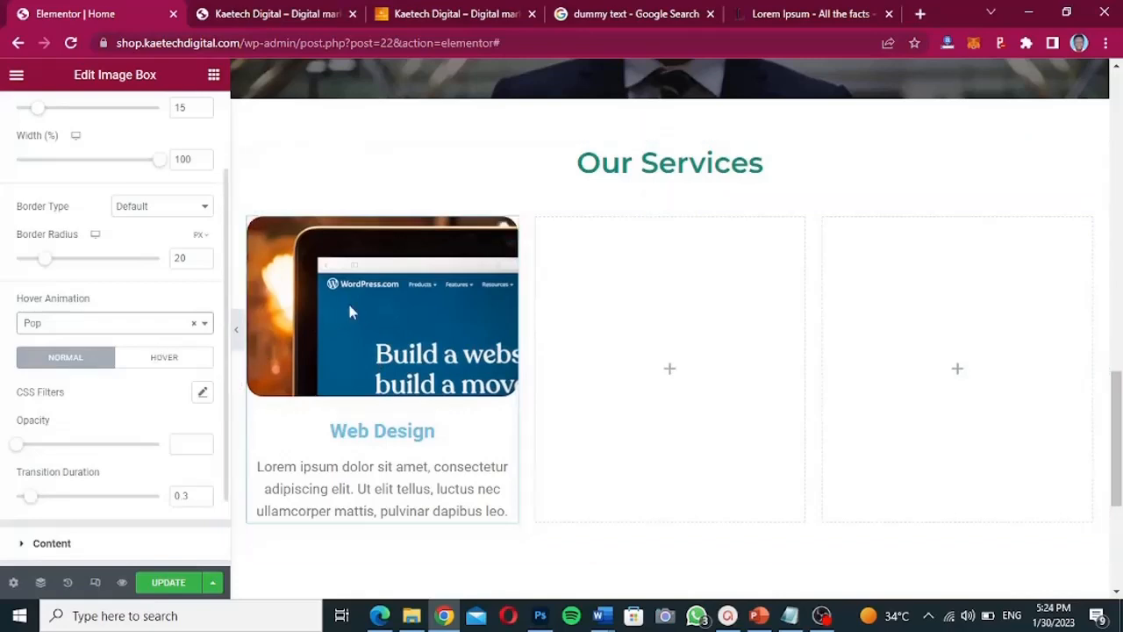
pyautogui.click(158, 324)
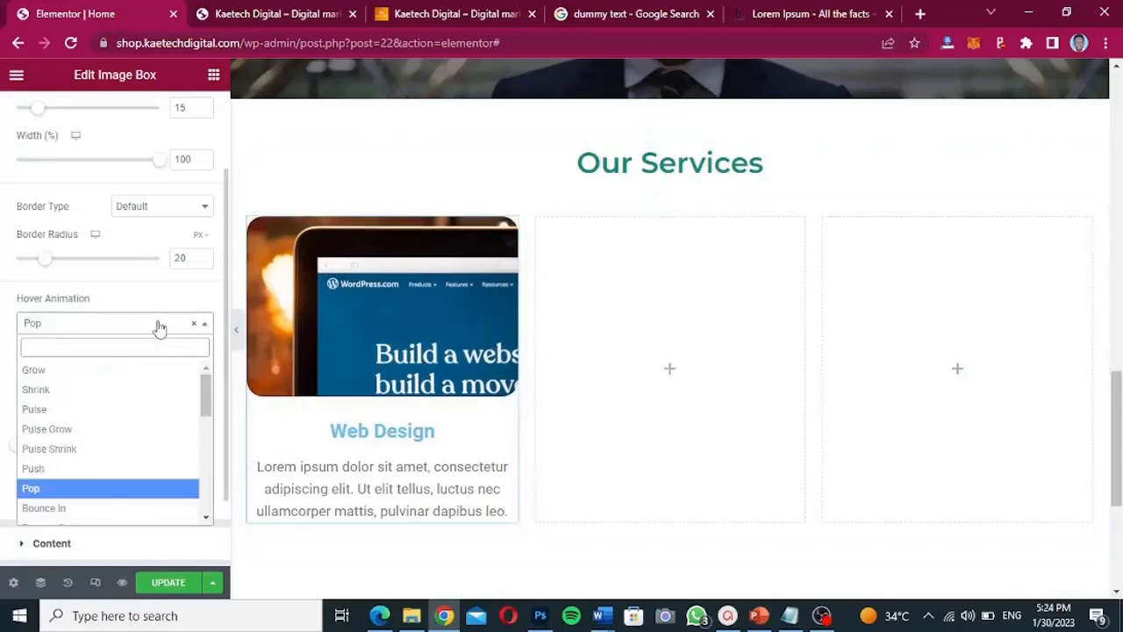
pyautogui.moveTo(207, 399); pyautogui.dragTo(208, 449)
pyautogui.click(143, 451)
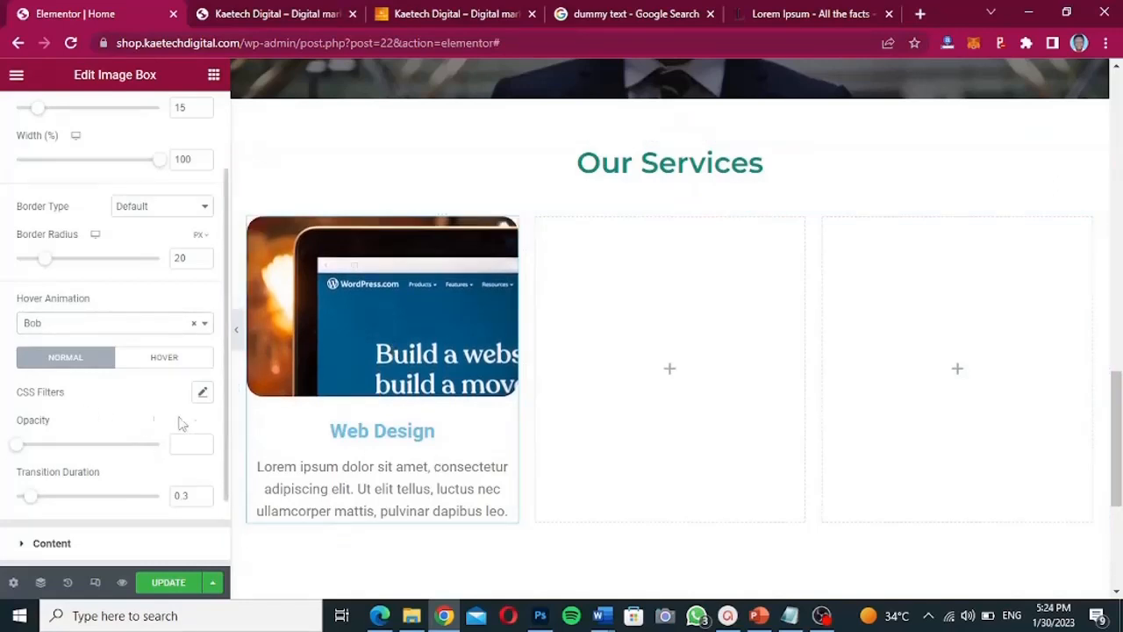
pyautogui.scroll(-2, 223, 441)
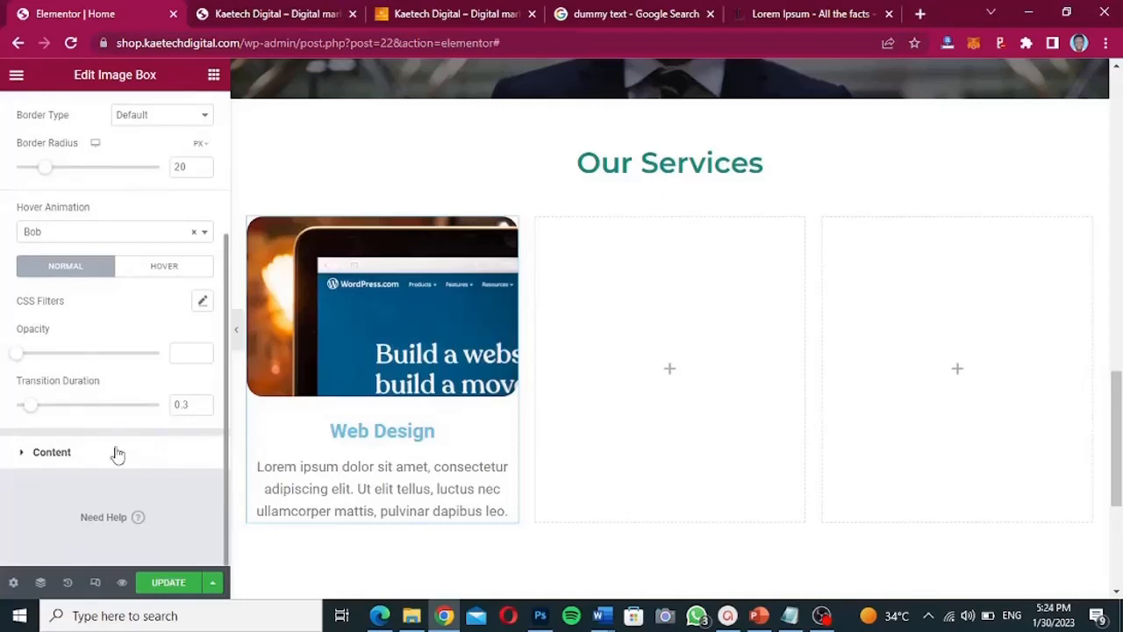
# Make the Web Design title black and apply the mont global font to it.
pyautogui.click(51, 452)
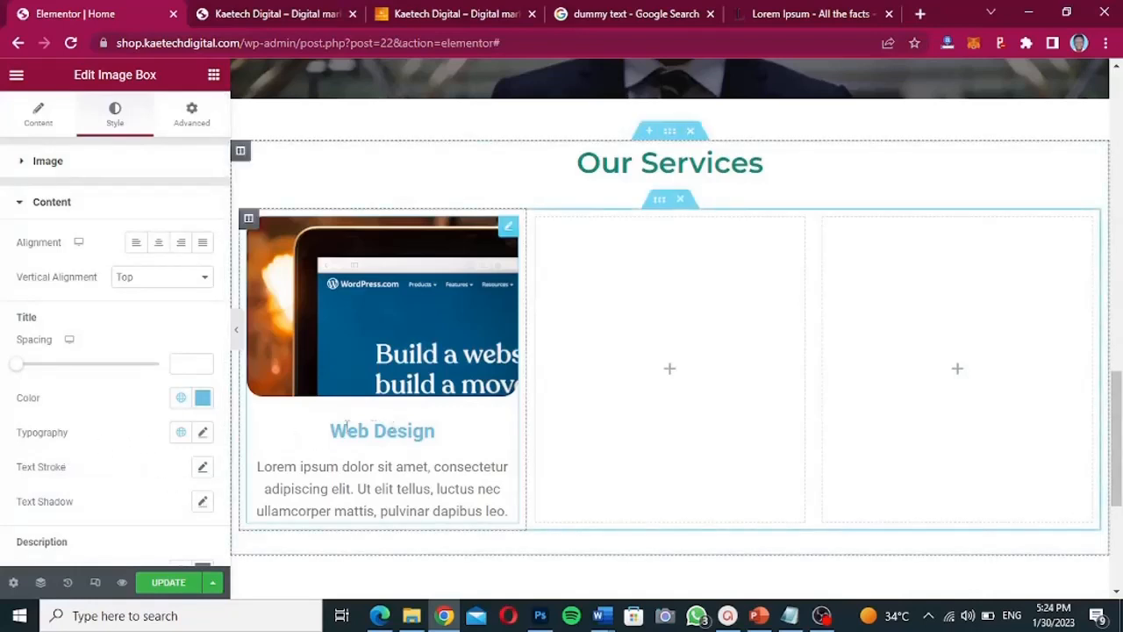
pyautogui.click(202, 401)
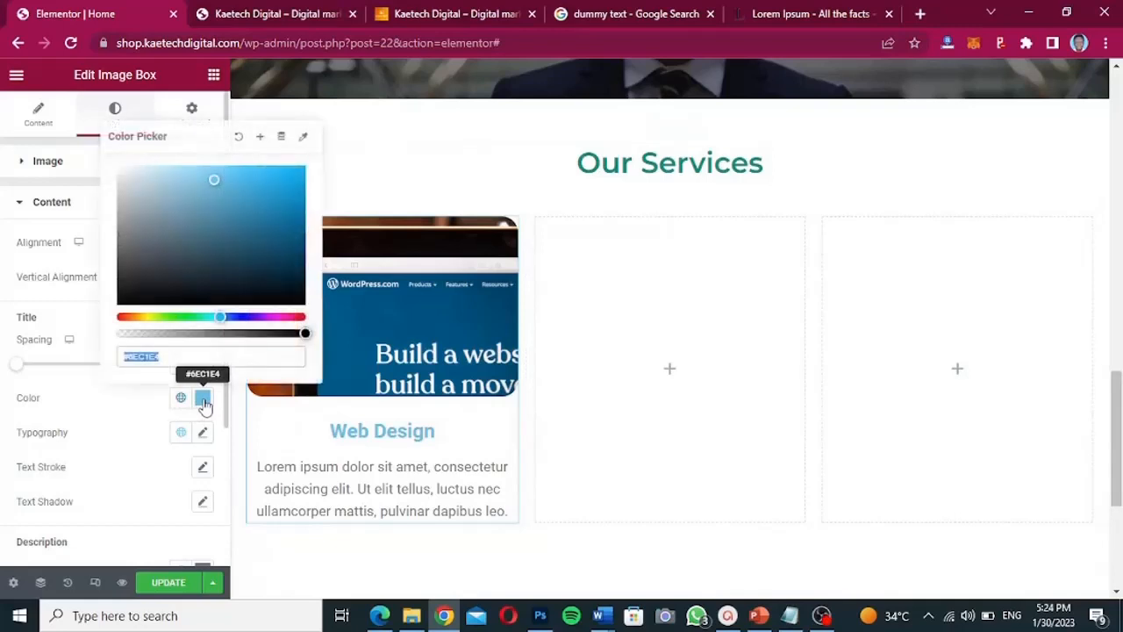
pyautogui.moveTo(130, 299); pyautogui.dragTo(99, 315)
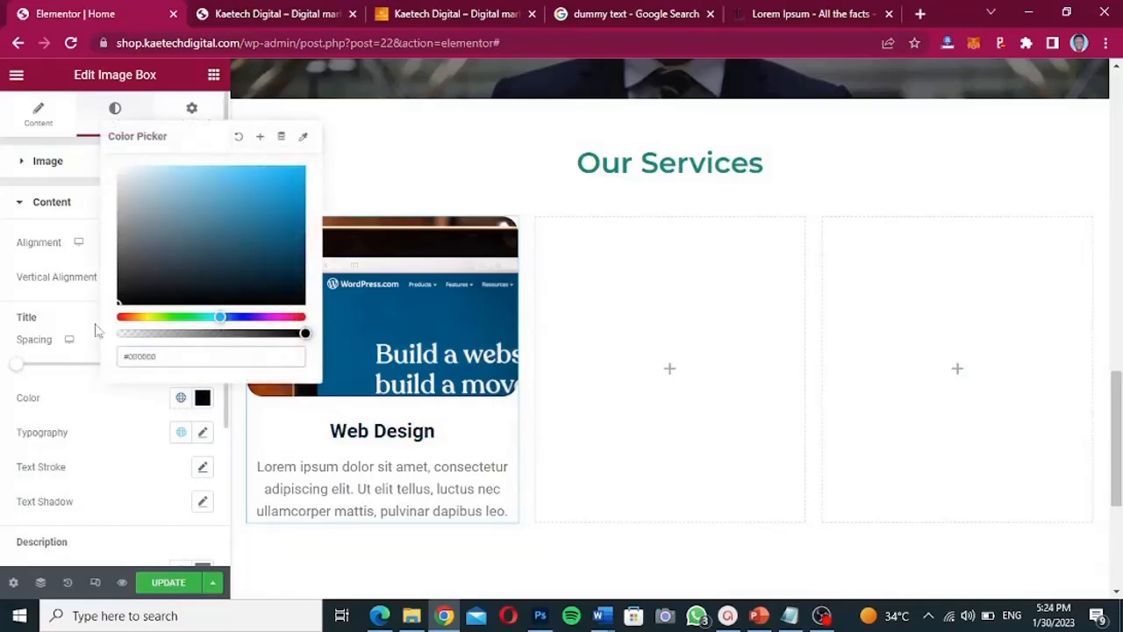
pyautogui.click(98, 436)
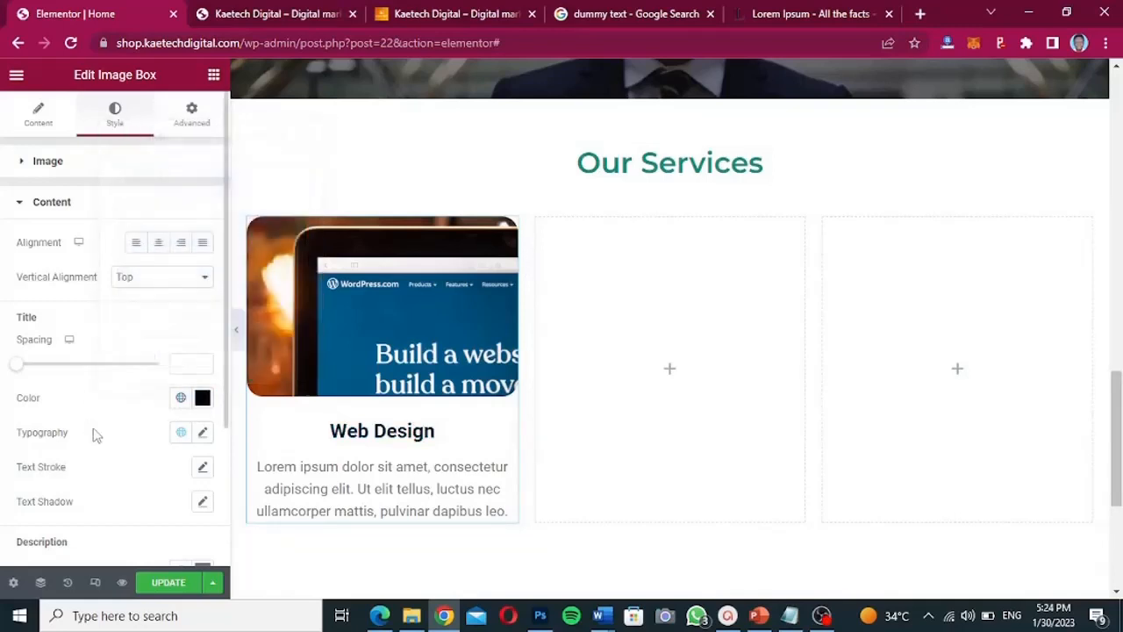
pyautogui.click(204, 436)
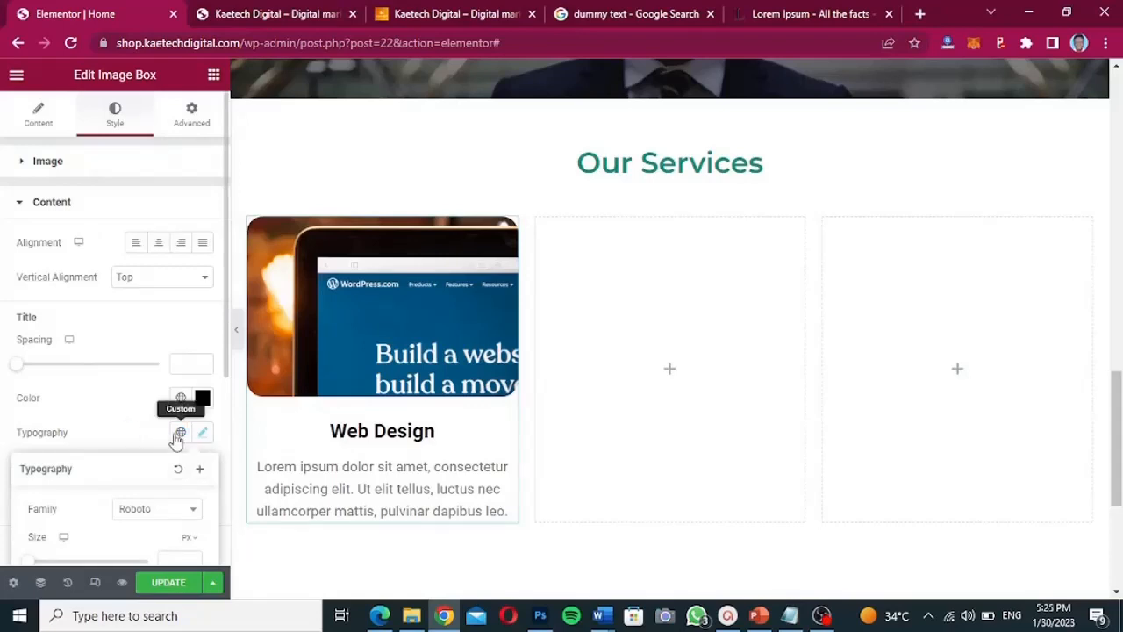
pyautogui.click(179, 433)
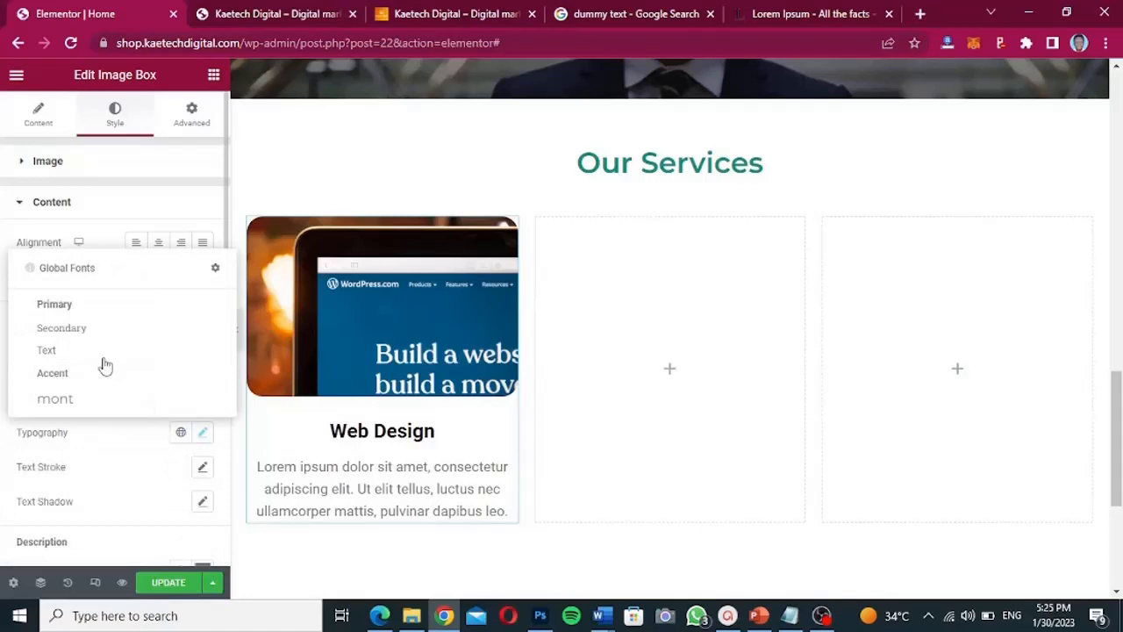
pyautogui.click(54, 399)
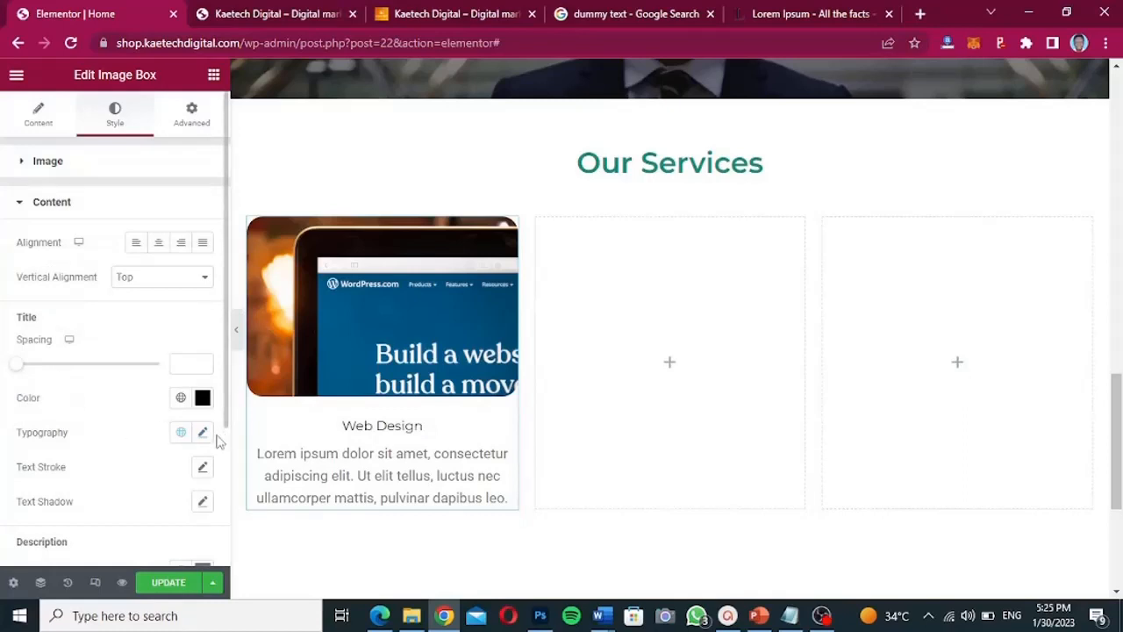
# Give the Web Design title a 600 semi-bold weight and 18 px size.
pyautogui.scroll(-1, 181, 451)
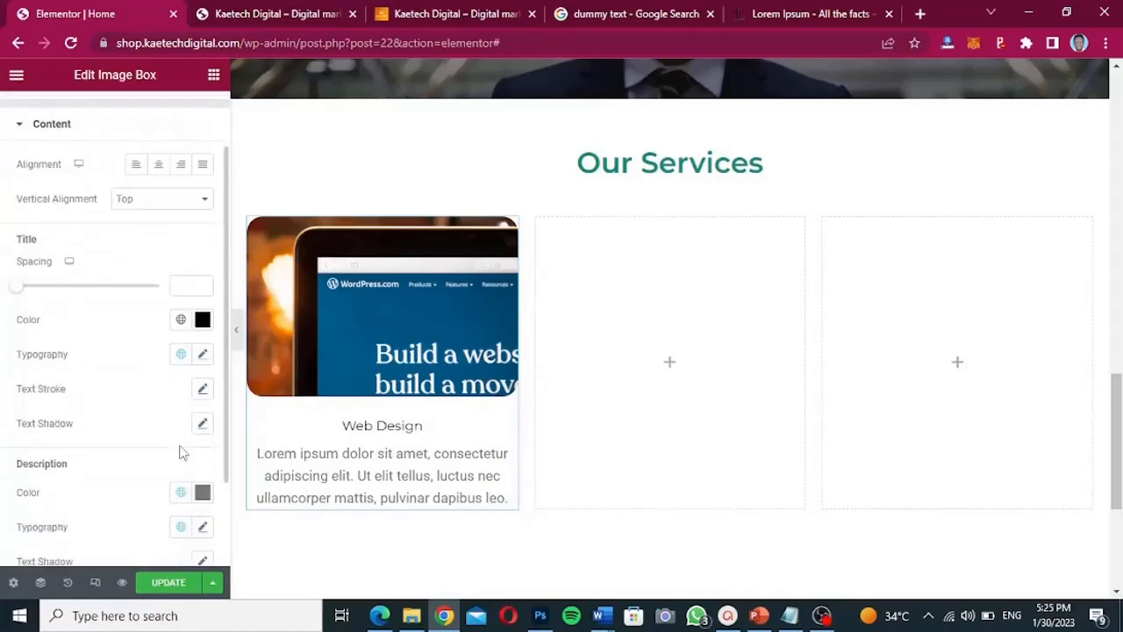
pyautogui.click(204, 355)
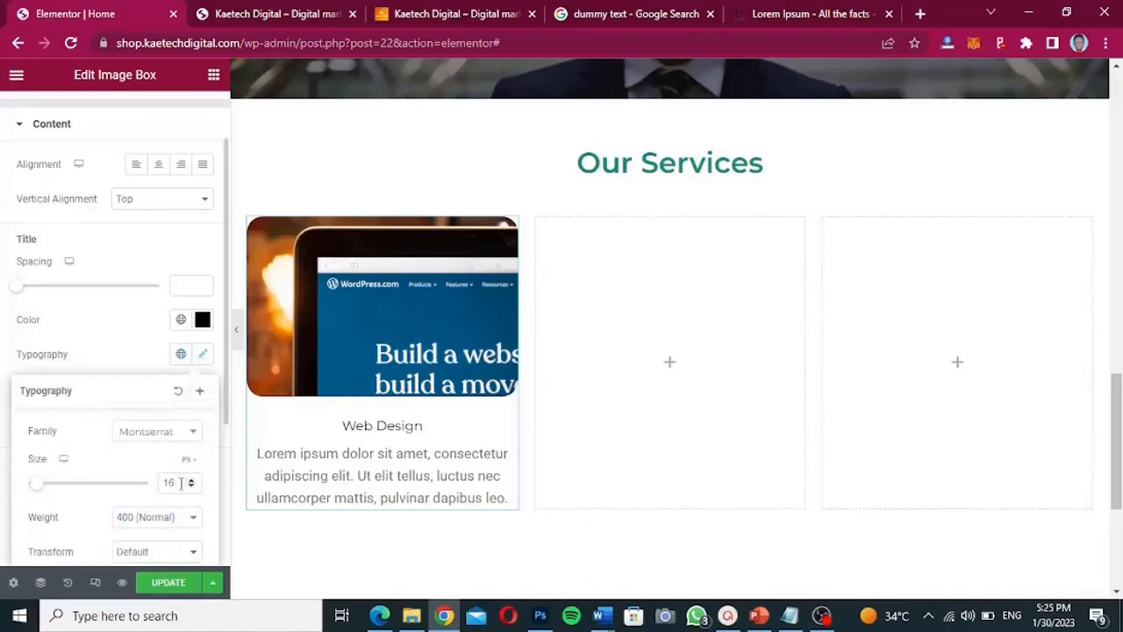
pyautogui.click(148, 520)
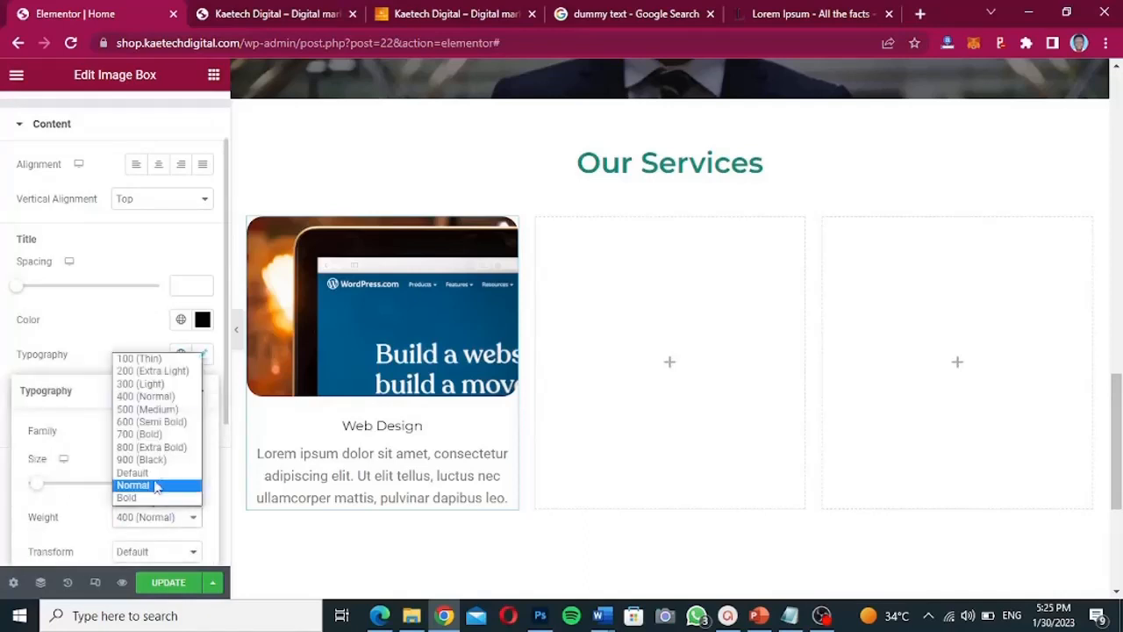
pyautogui.click(153, 421)
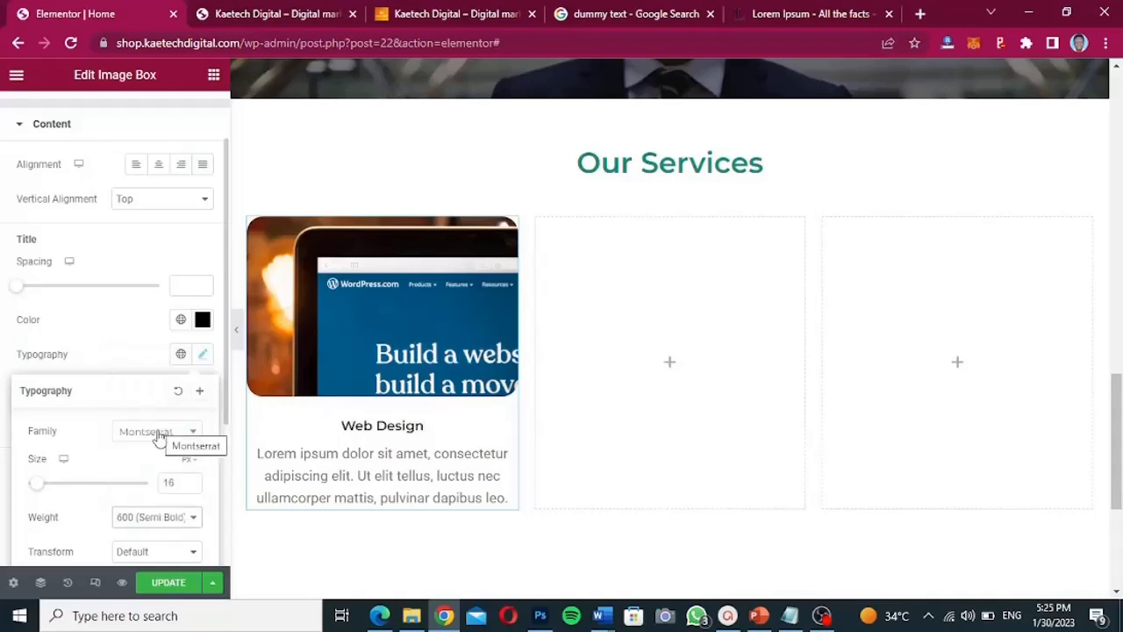
pyautogui.click(192, 482)
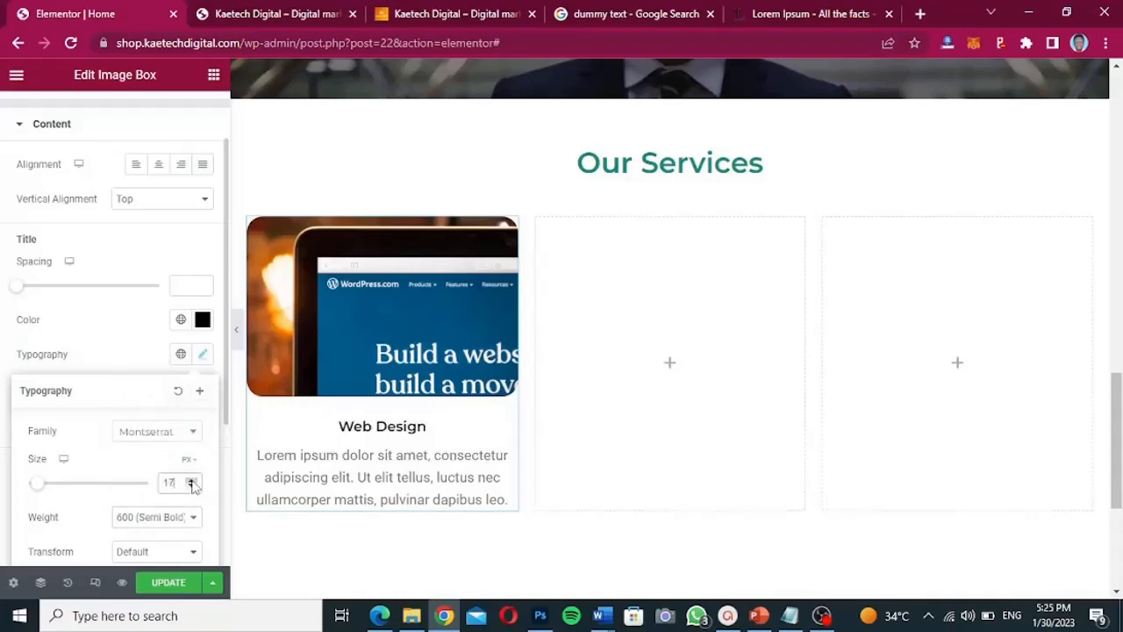
pyautogui.click(192, 481)
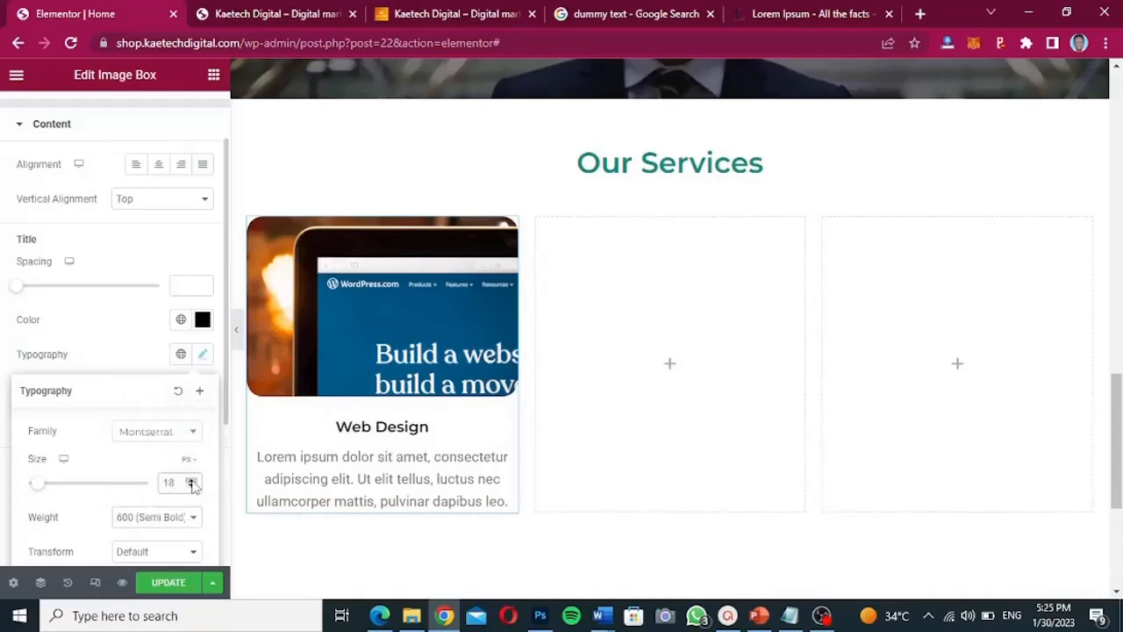
pyautogui.click(123, 365)
# Set the description text to near-black #1A1A1A with the mont global font.
pyautogui.scroll(-2, 225, 386)
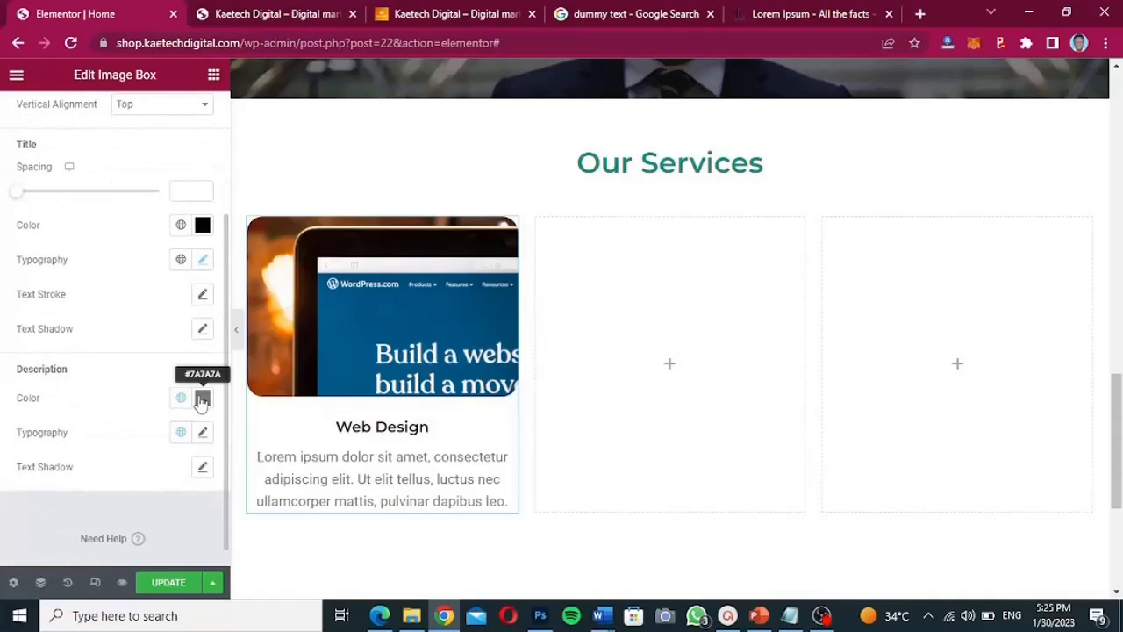
pyautogui.click(202, 398)
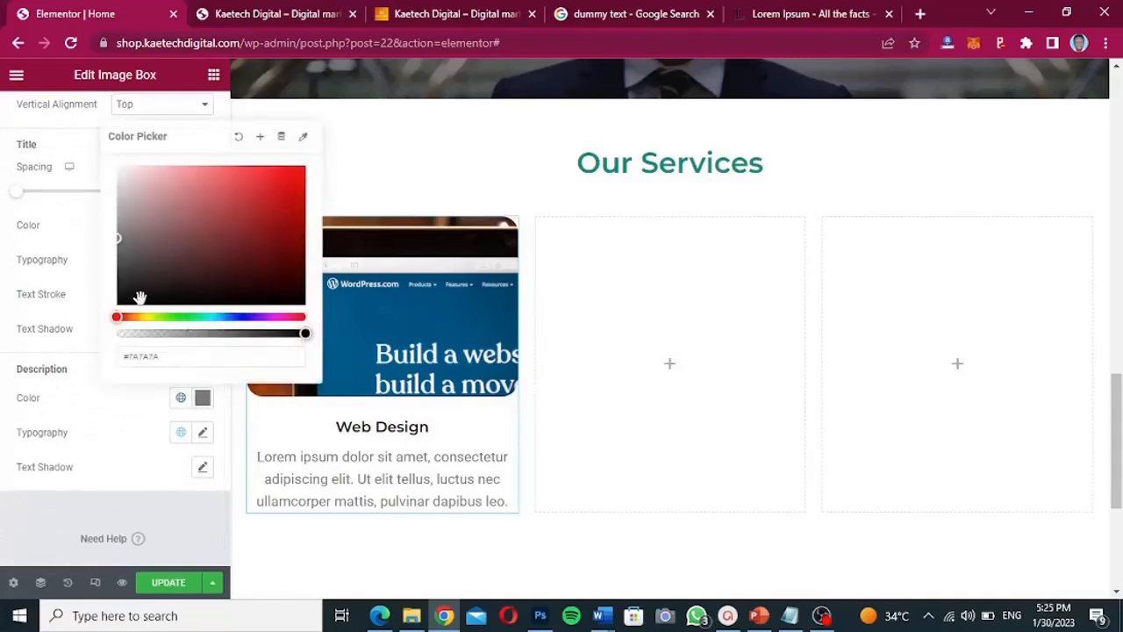
pyautogui.click(117, 290)
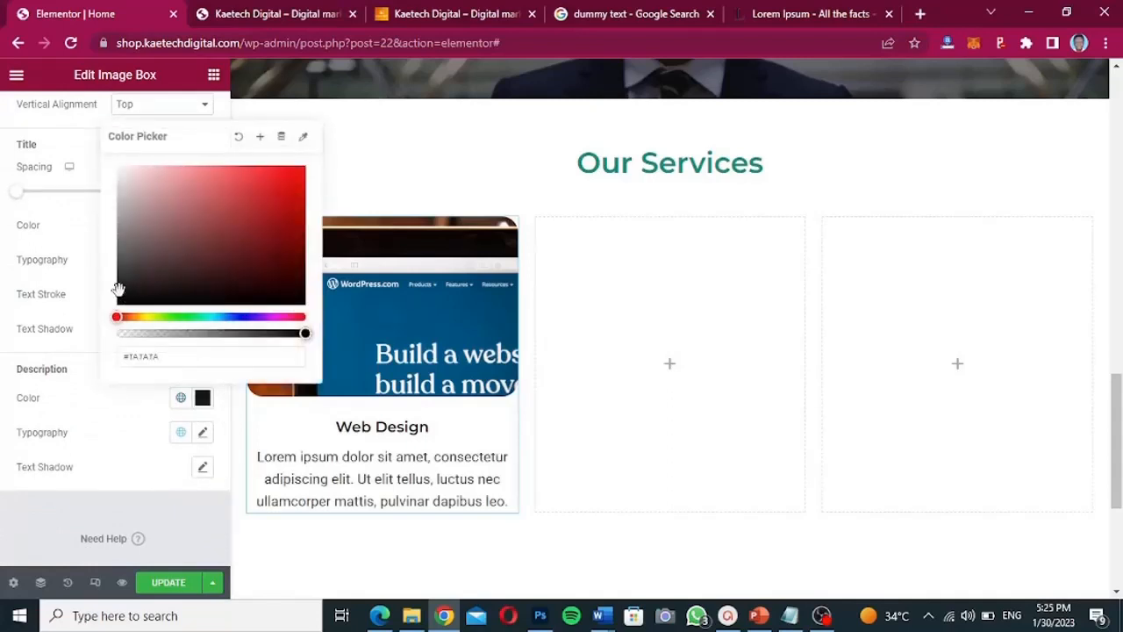
pyautogui.click(96, 389)
pyautogui.click(180, 432)
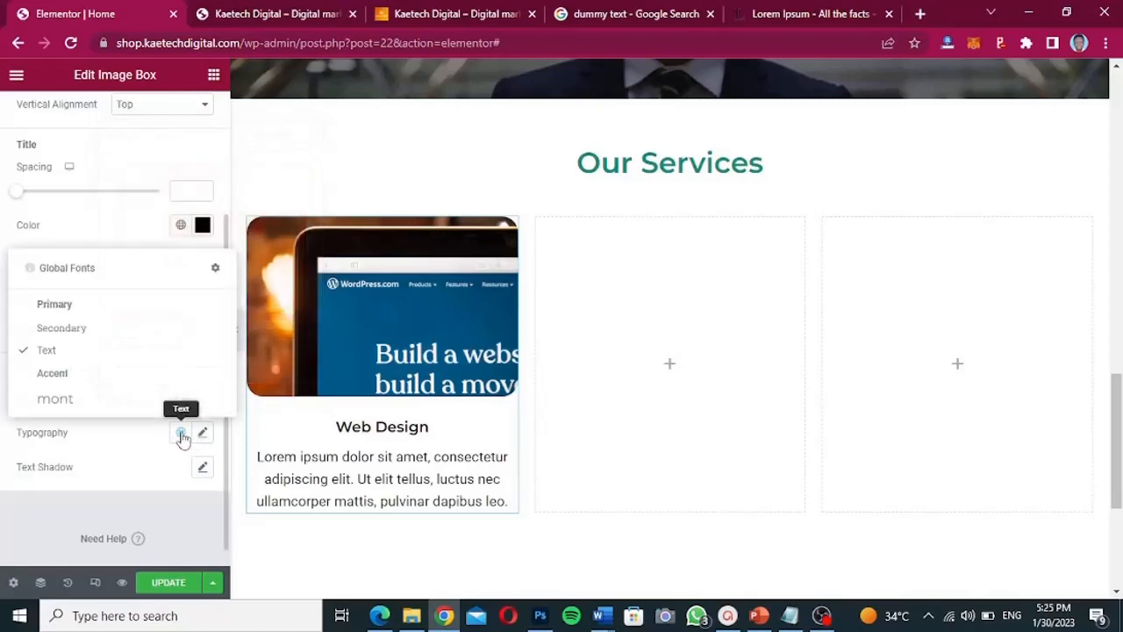
pyautogui.click(78, 398)
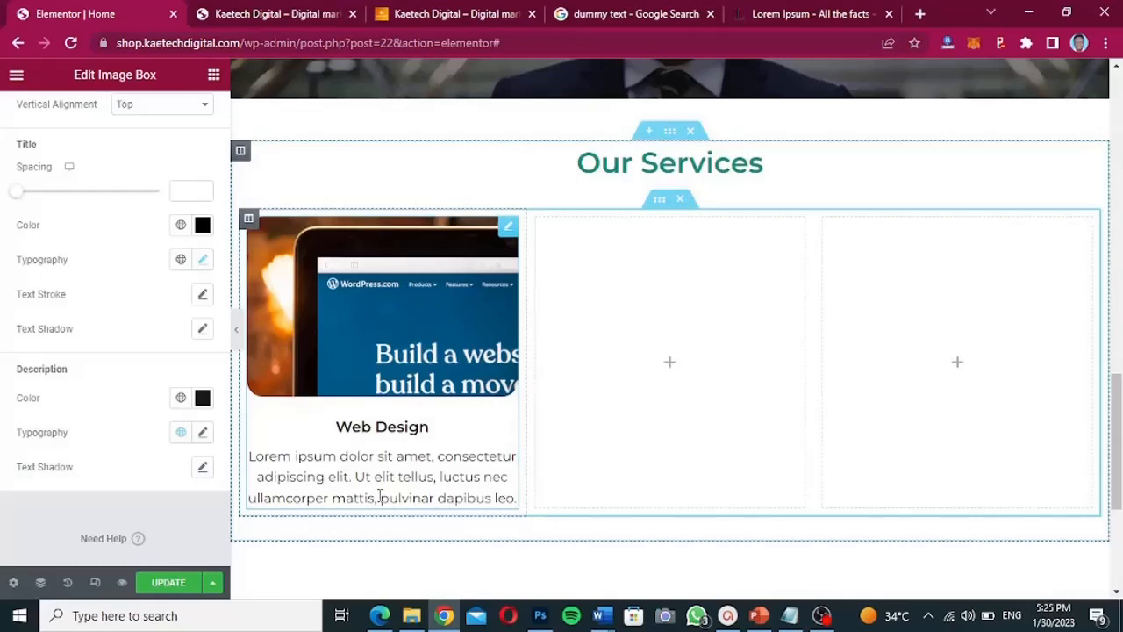
pyautogui.click(203, 434)
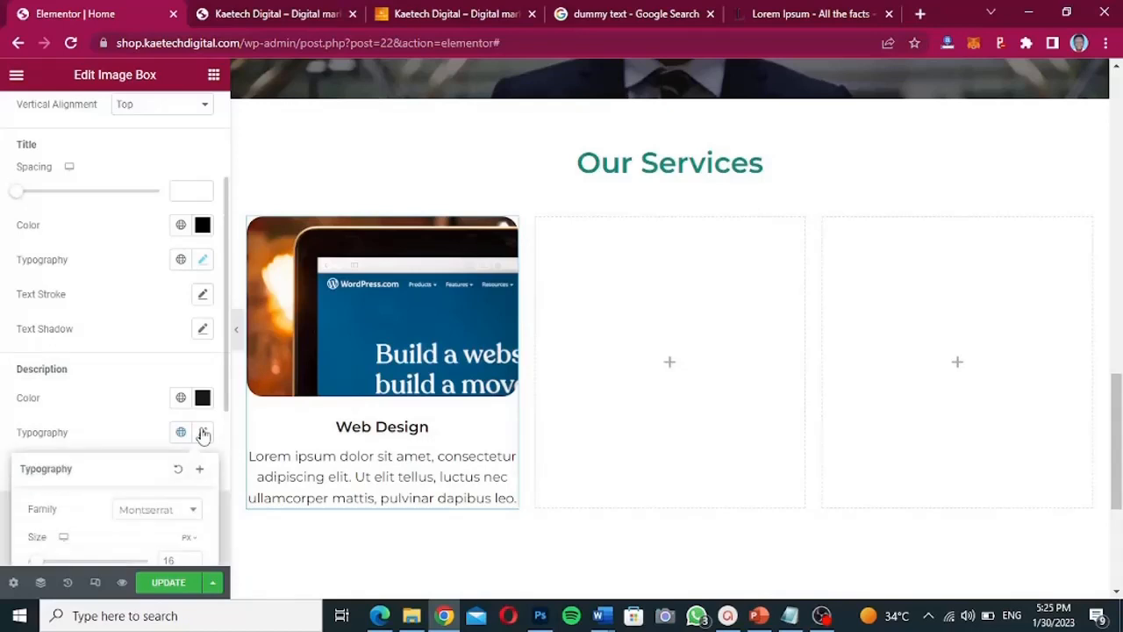
pyautogui.scroll(-5, 146, 436)
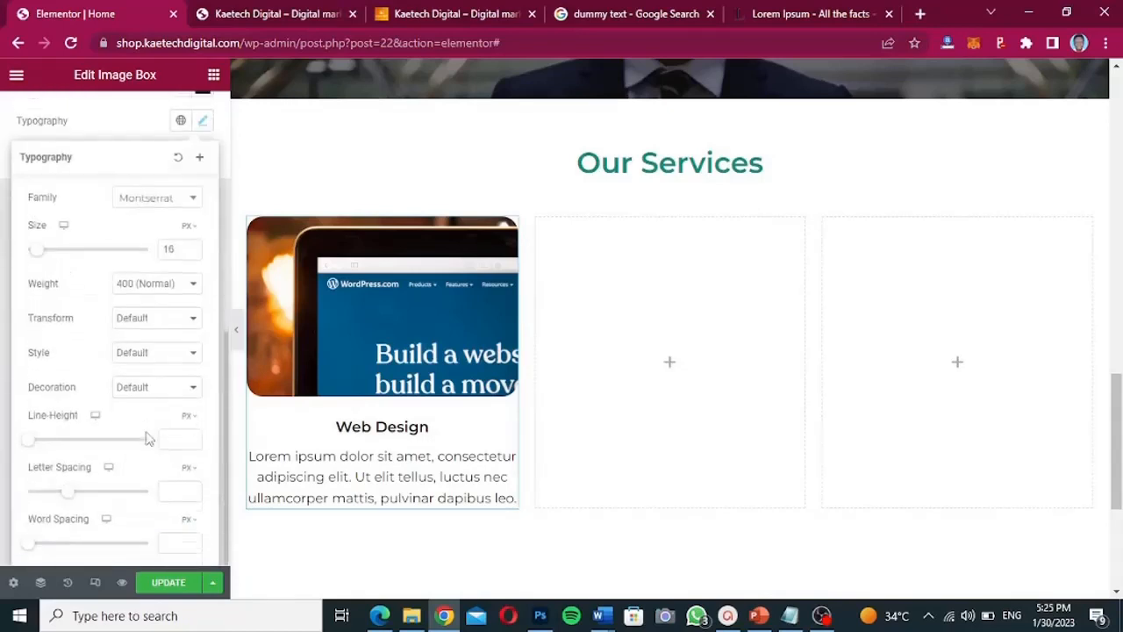
pyautogui.click(96, 128)
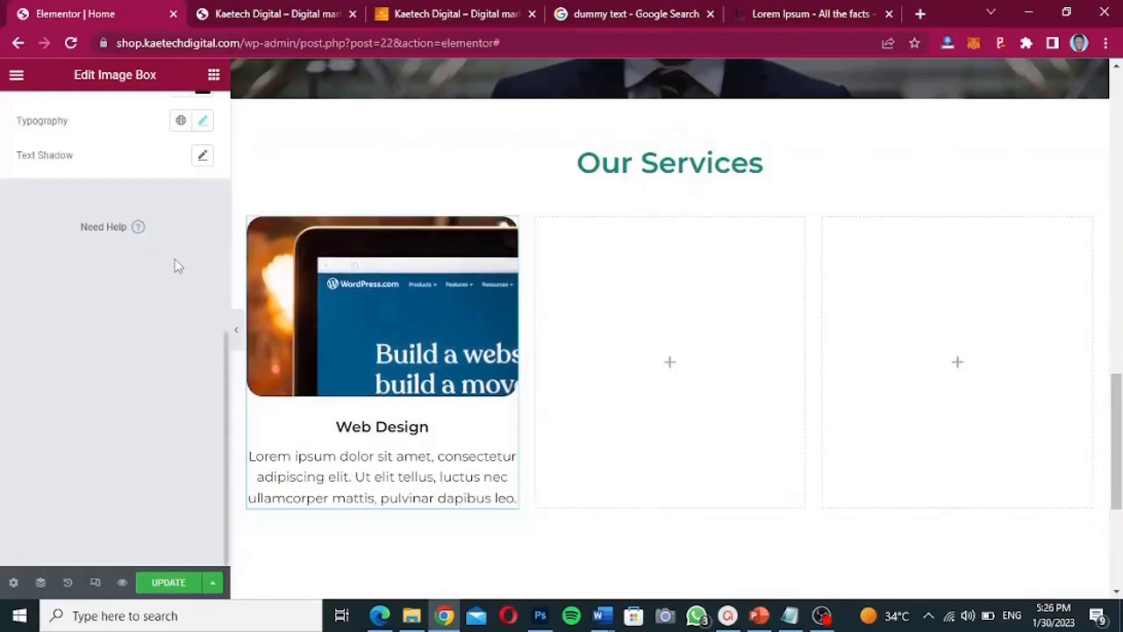
pyautogui.scroll(5, 136, 237)
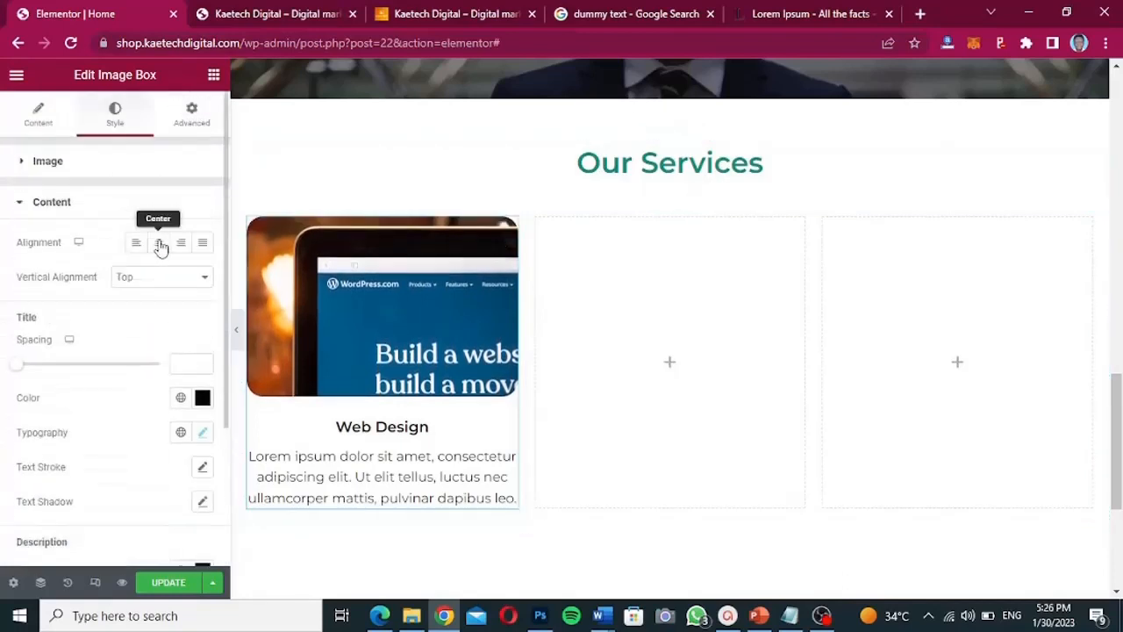
# Centre the image box content, trying Middle and Bottom vertical alignment before keeping Top.
pyautogui.click(161, 244)
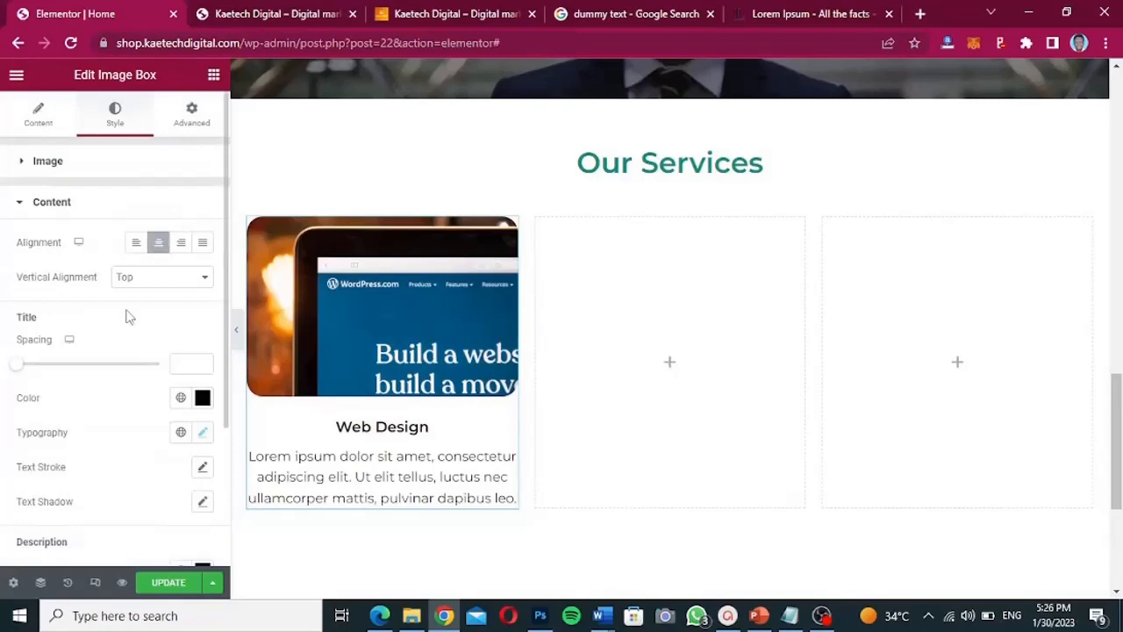
pyautogui.click(152, 280)
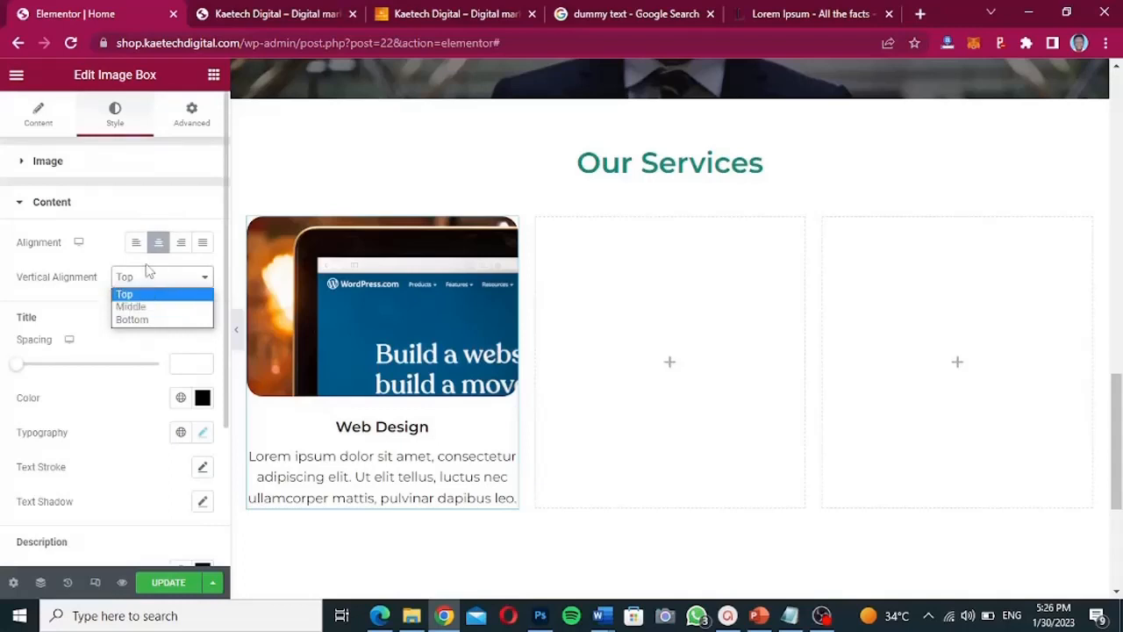
pyautogui.click(146, 278)
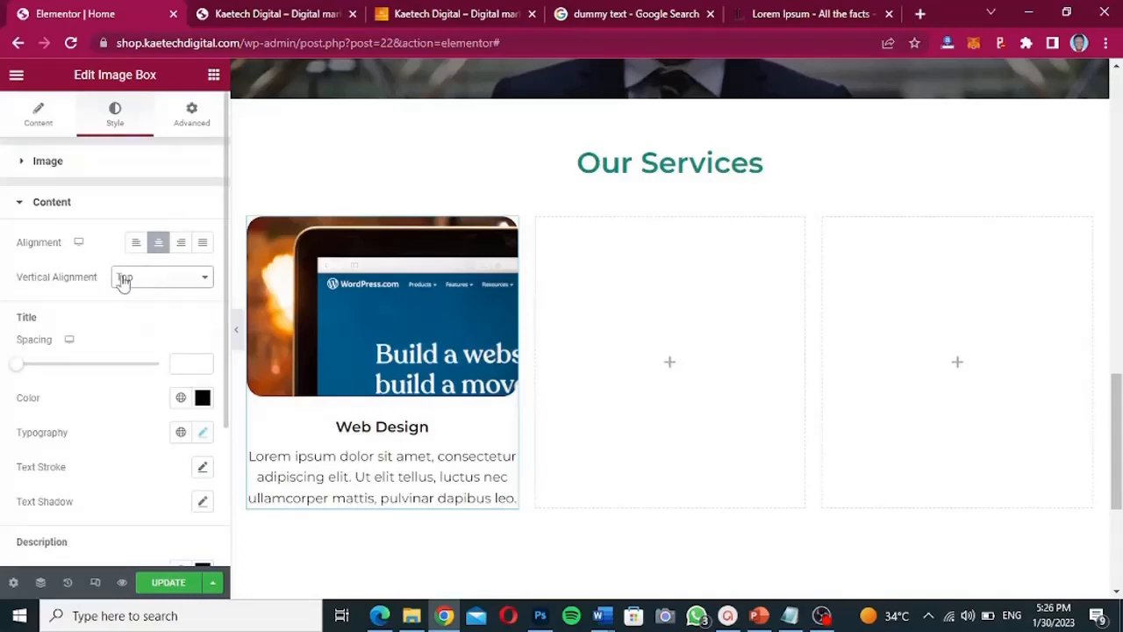
pyautogui.click(148, 277)
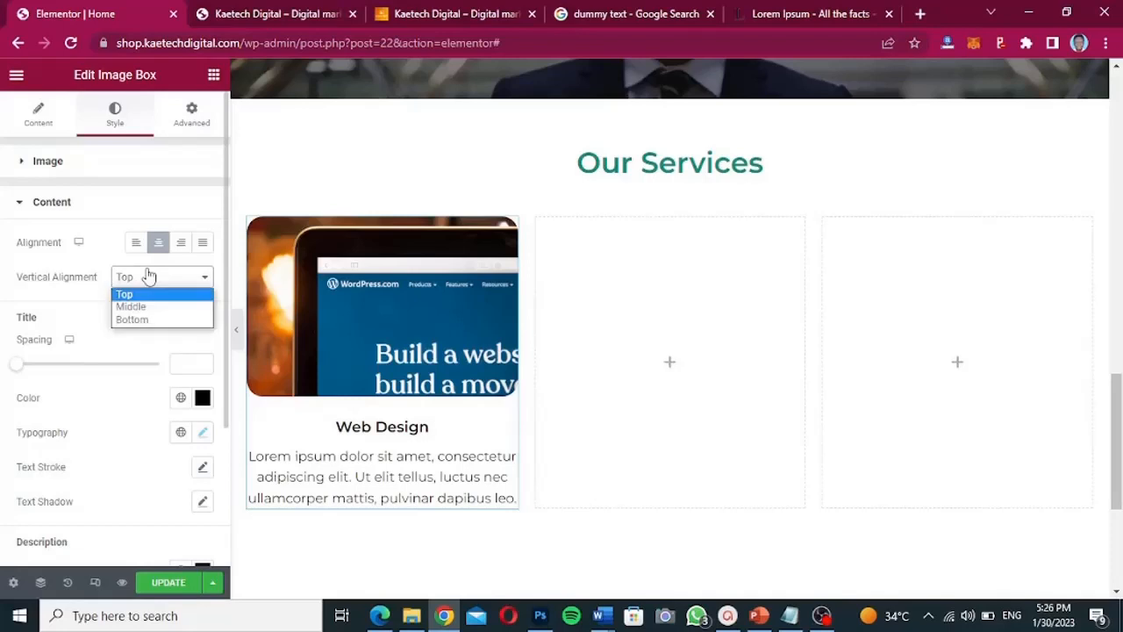
pyautogui.click(143, 309)
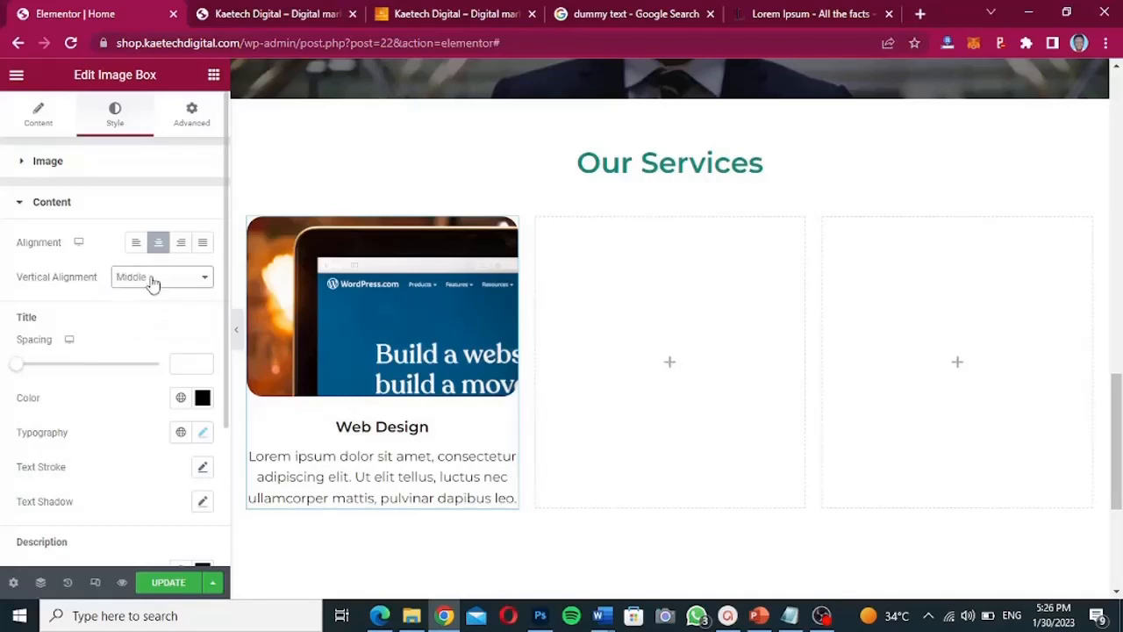
pyautogui.click(153, 279)
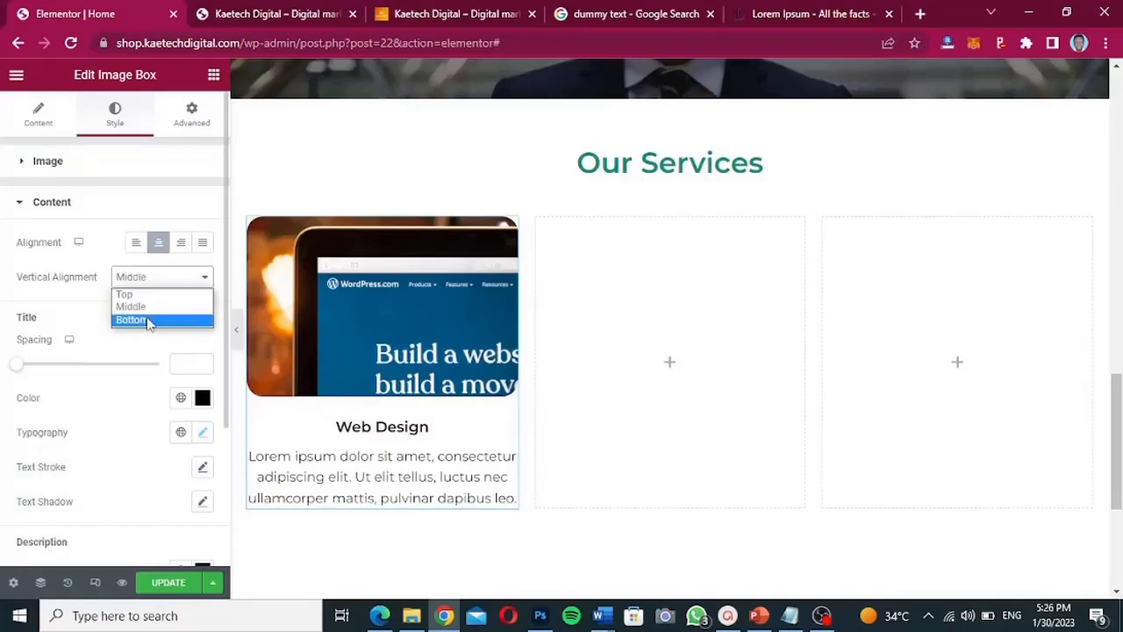
pyautogui.click(150, 318)
pyautogui.click(158, 278)
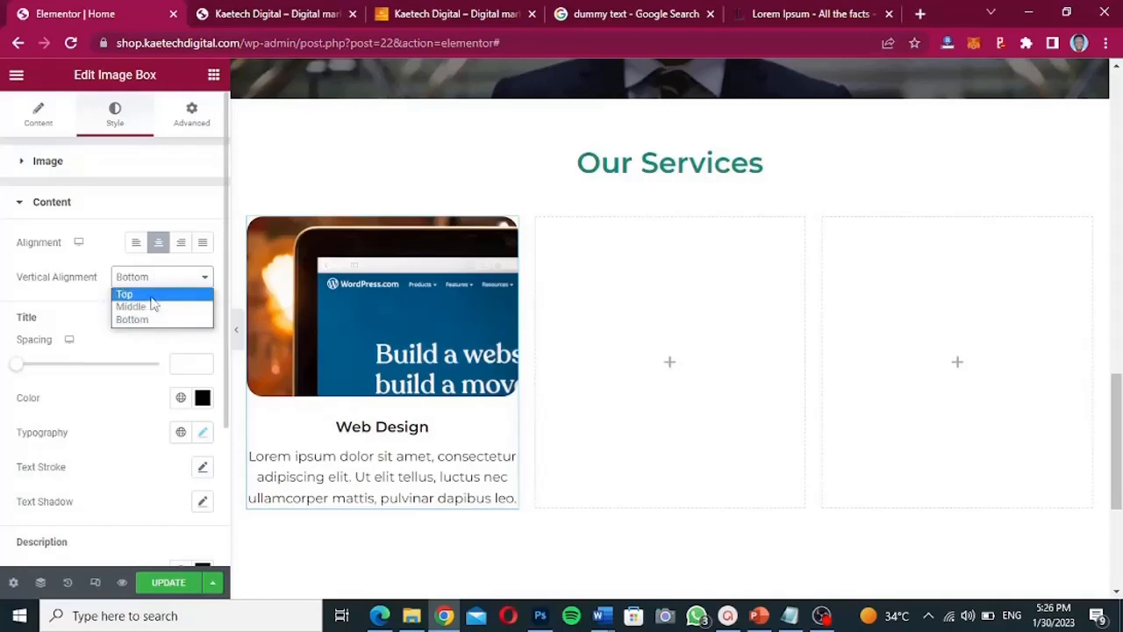
pyautogui.click(151, 297)
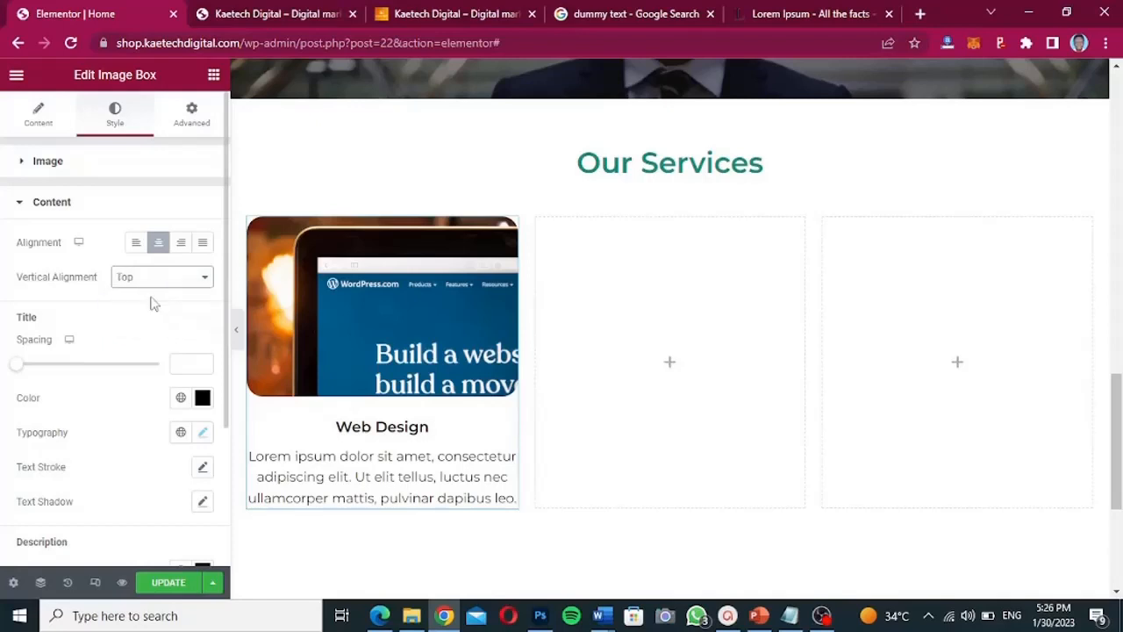
pyautogui.click(202, 120)
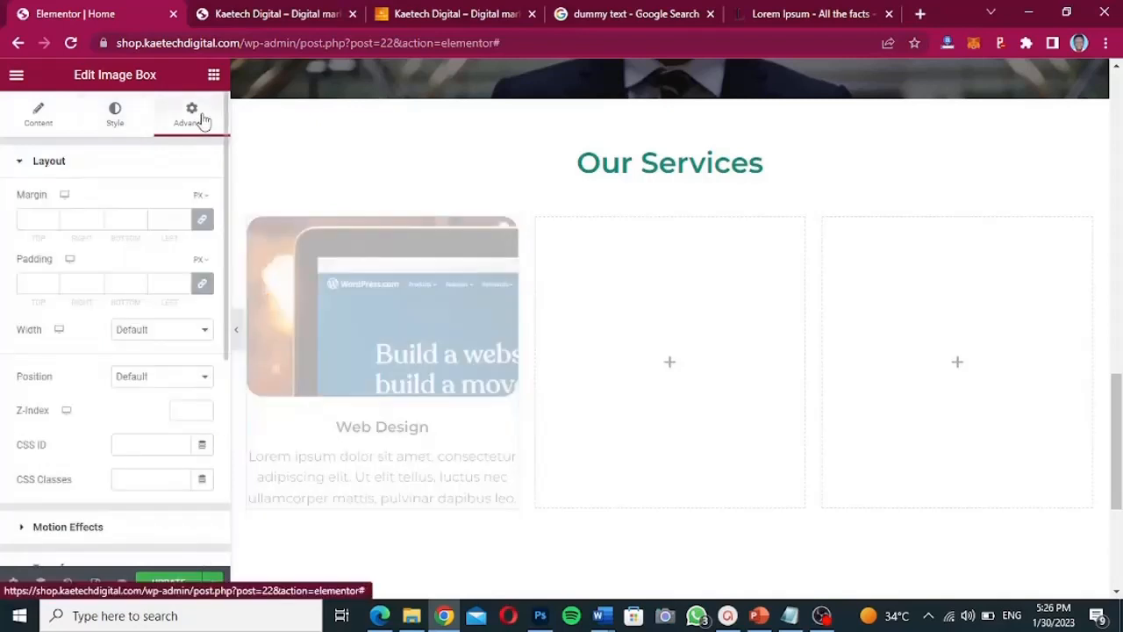
# Enter 20 in the linked Padding fields of the Web Design image box.
pyautogui.click(25, 282)
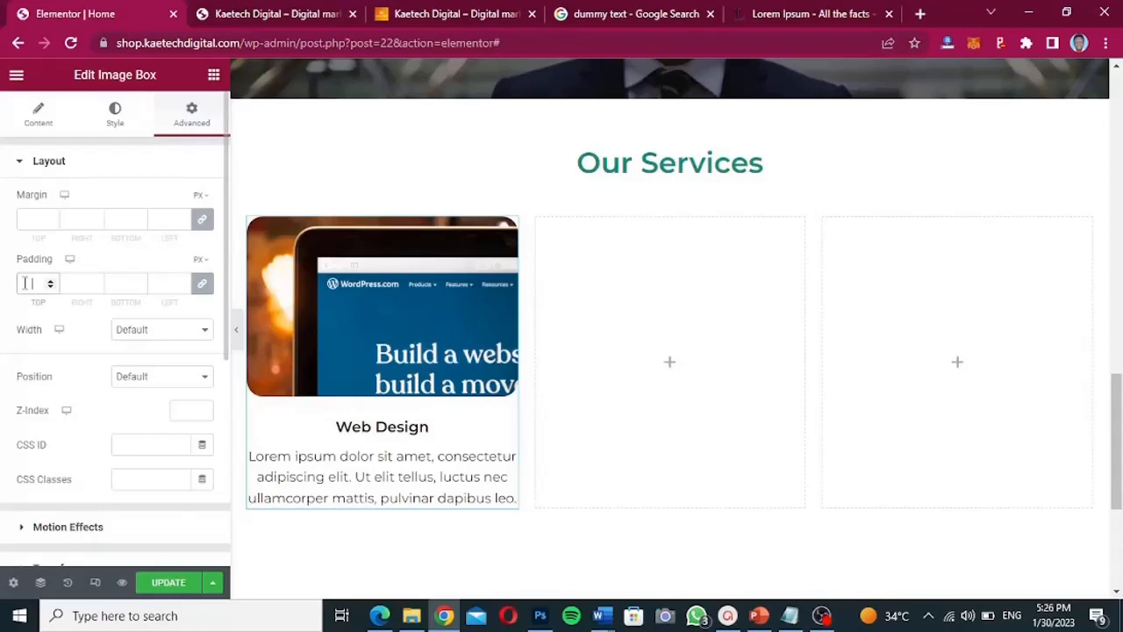
pyautogui.write('20')
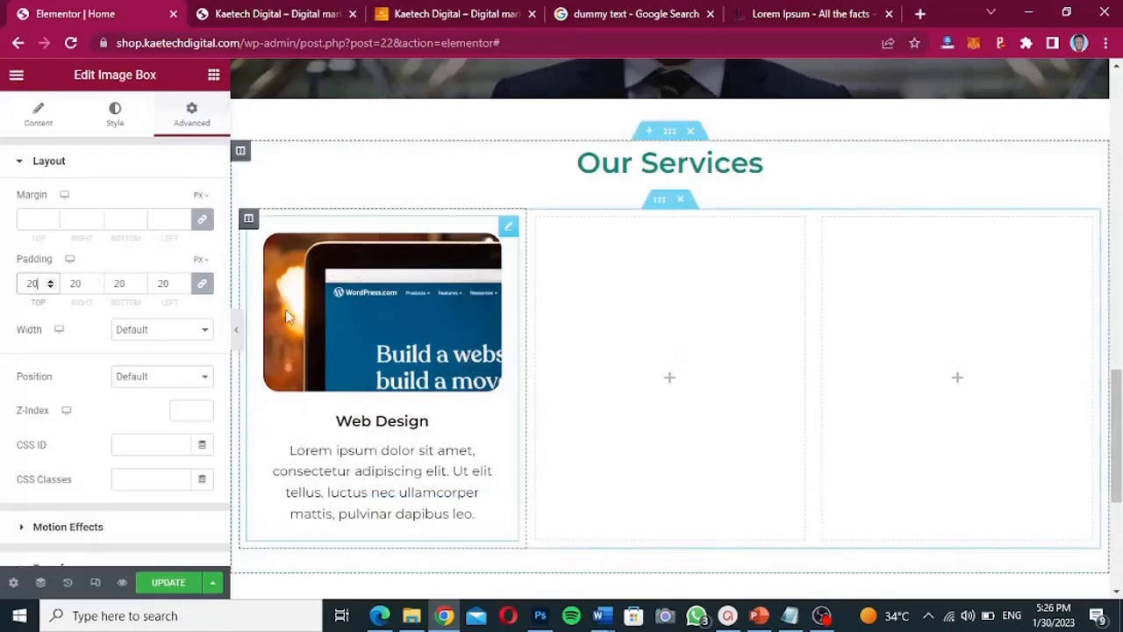
# Copy the Web Design image box and paste it into the middle and third columns.
pyautogui.rightClick(510, 229)
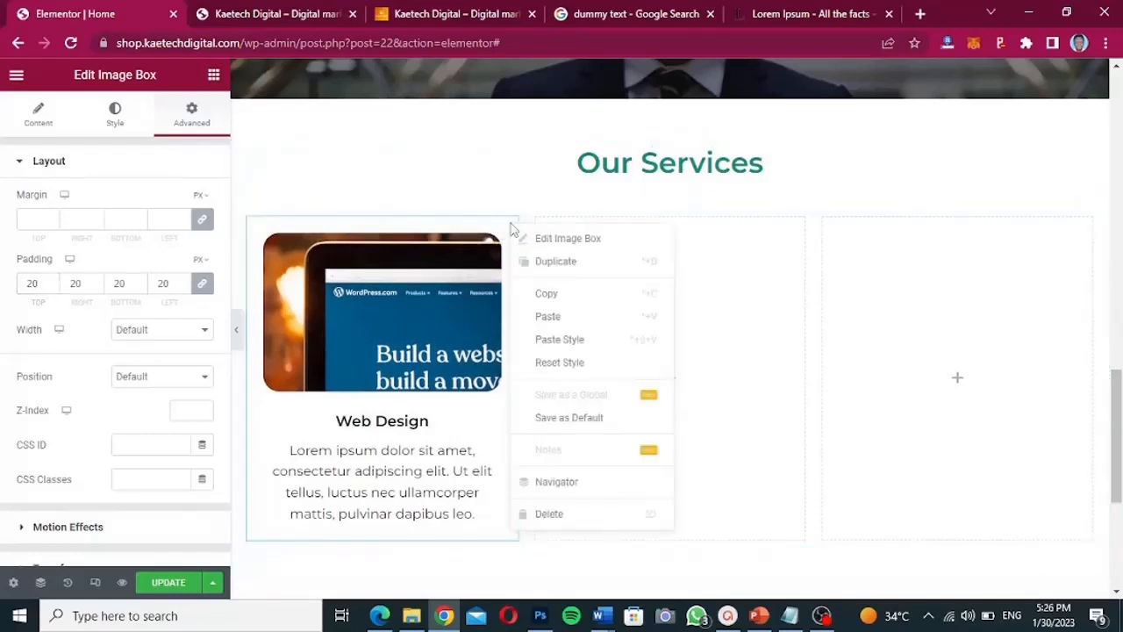
pyautogui.click(547, 301)
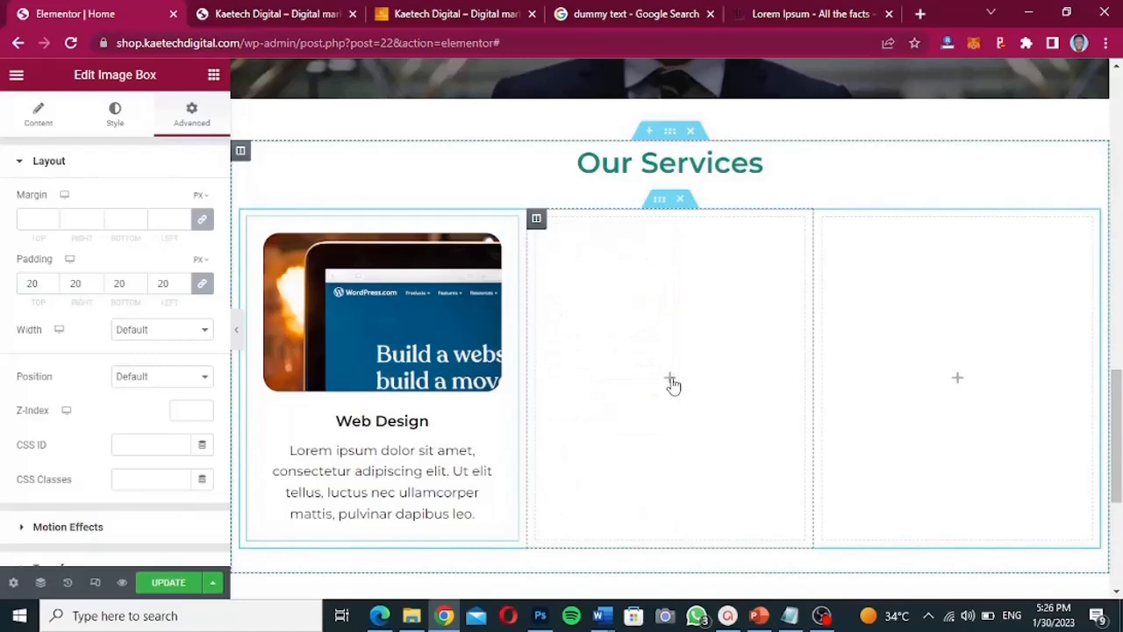
pyautogui.rightClick(672, 384)
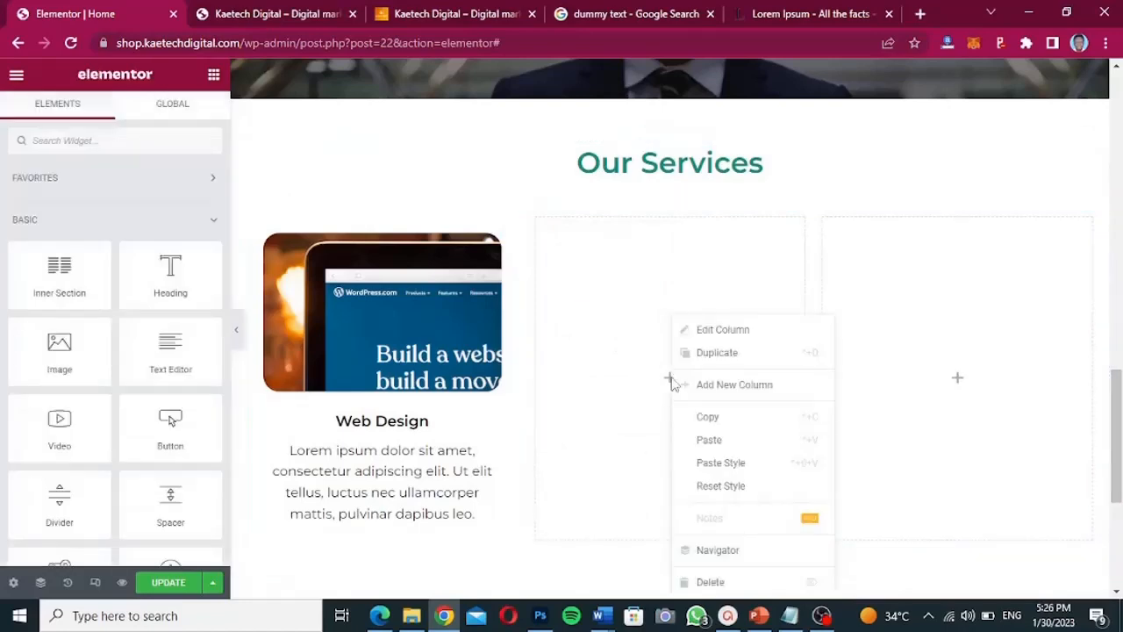
pyautogui.click(704, 440)
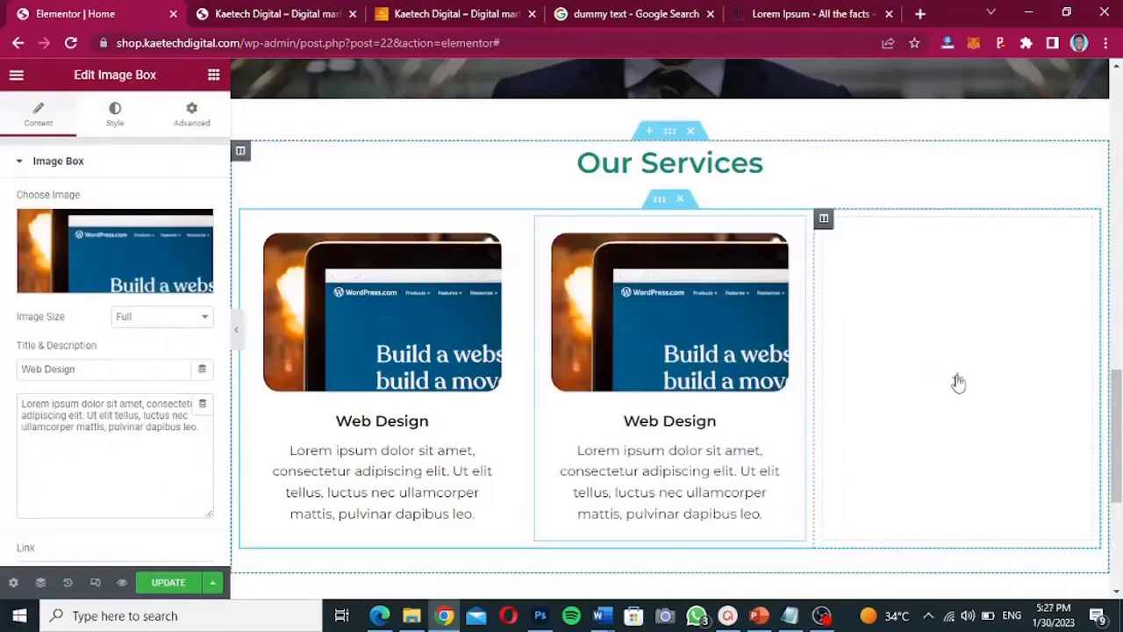
pyautogui.rightClick(958, 382)
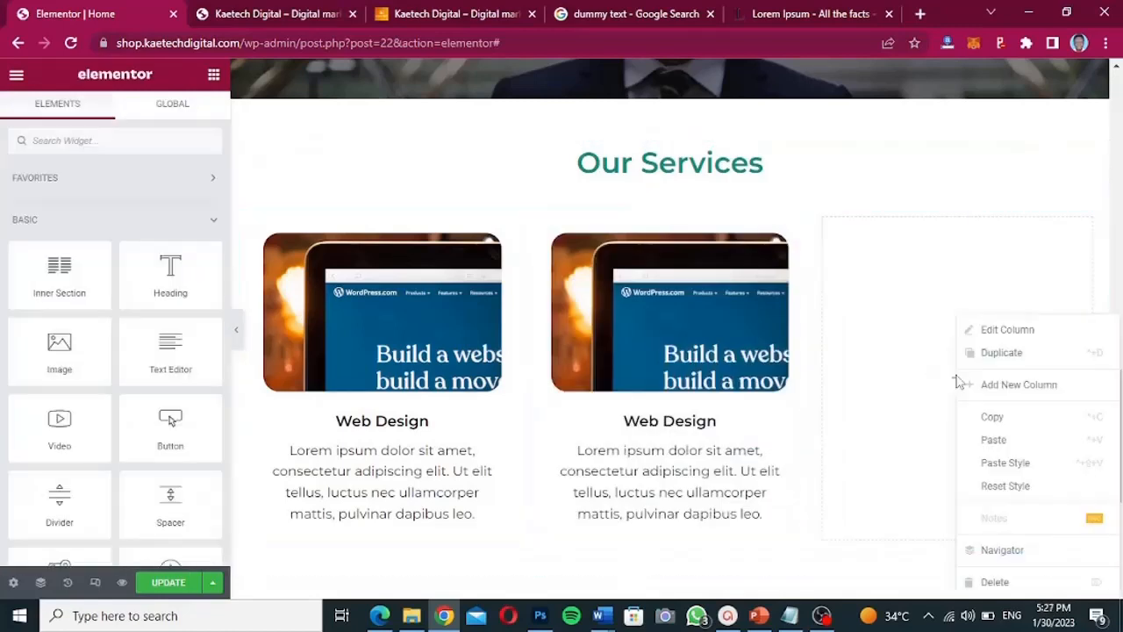
pyautogui.click(1000, 443)
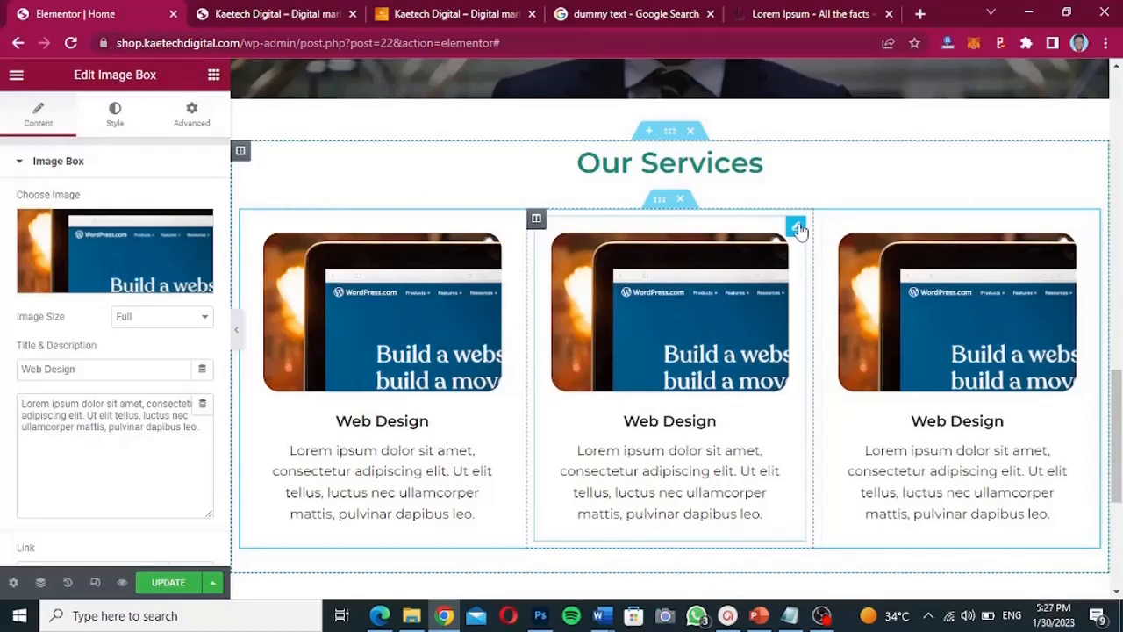
# Give the middle service card the Social Media image and the title 'Social Media Marketing'.
pyautogui.click(99, 226)
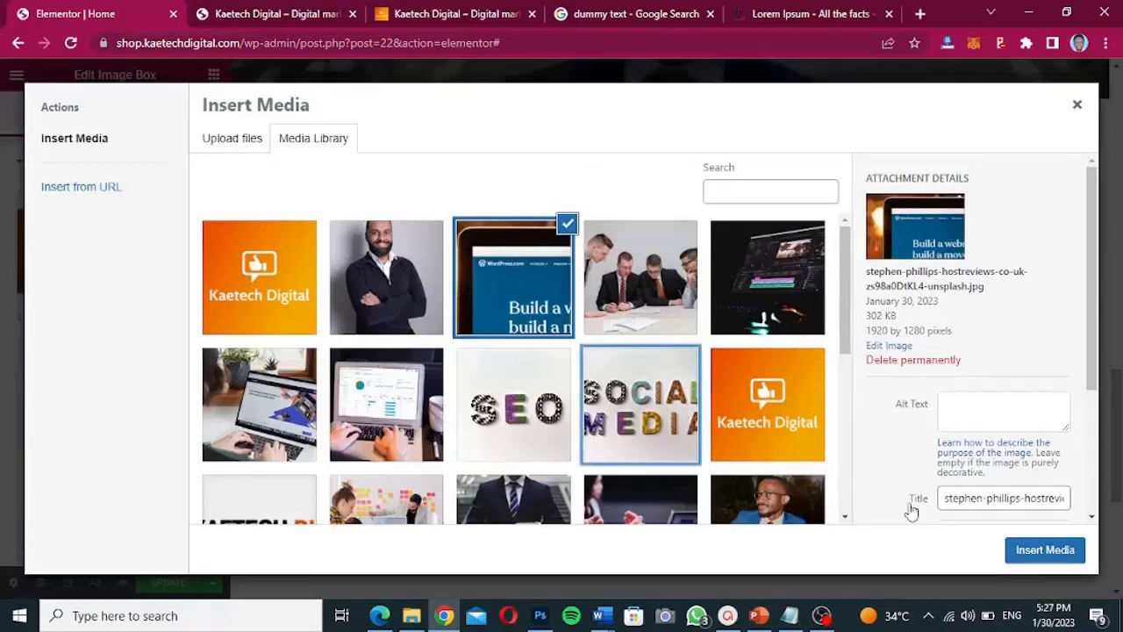
pyautogui.click(1038, 556)
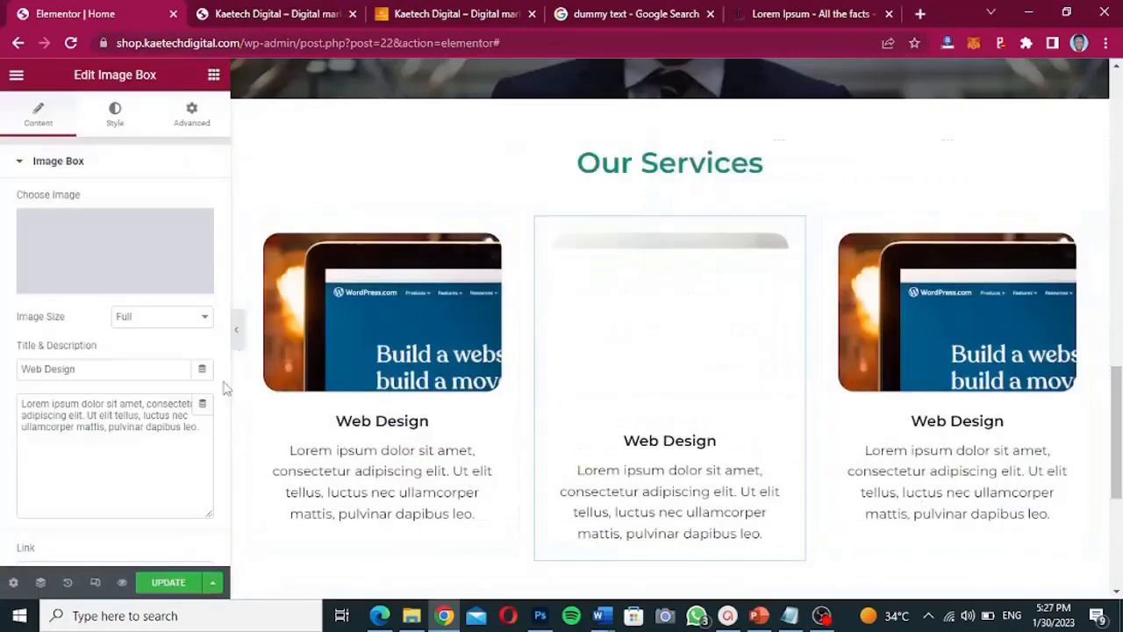
pyautogui.moveTo(78, 369); pyautogui.dragTo(4, 362)
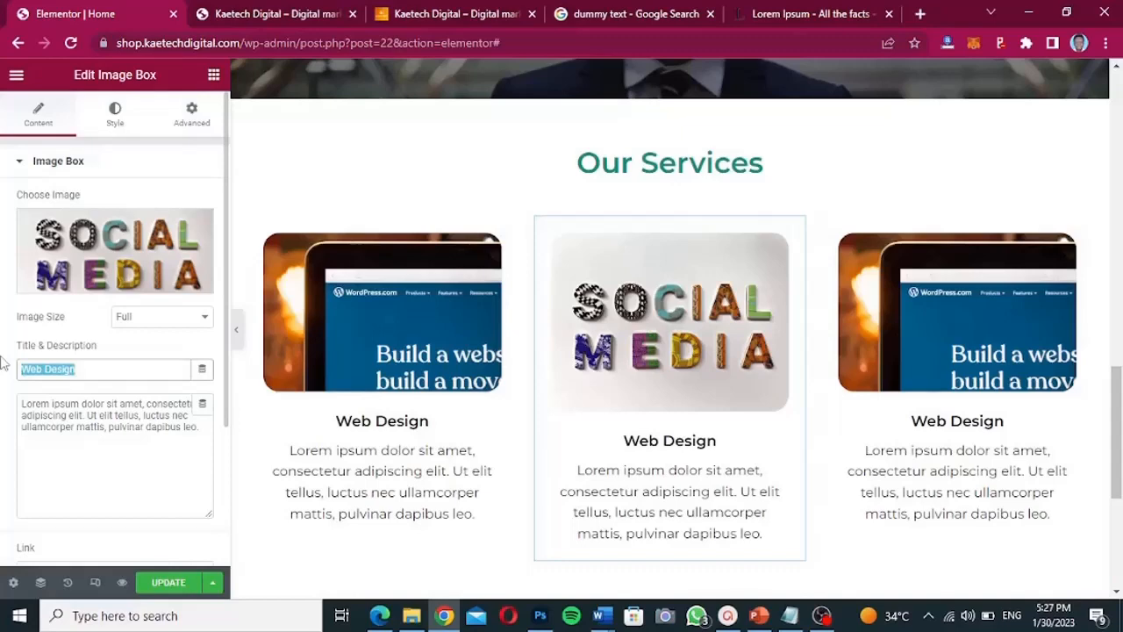
pyautogui.write('Social M')
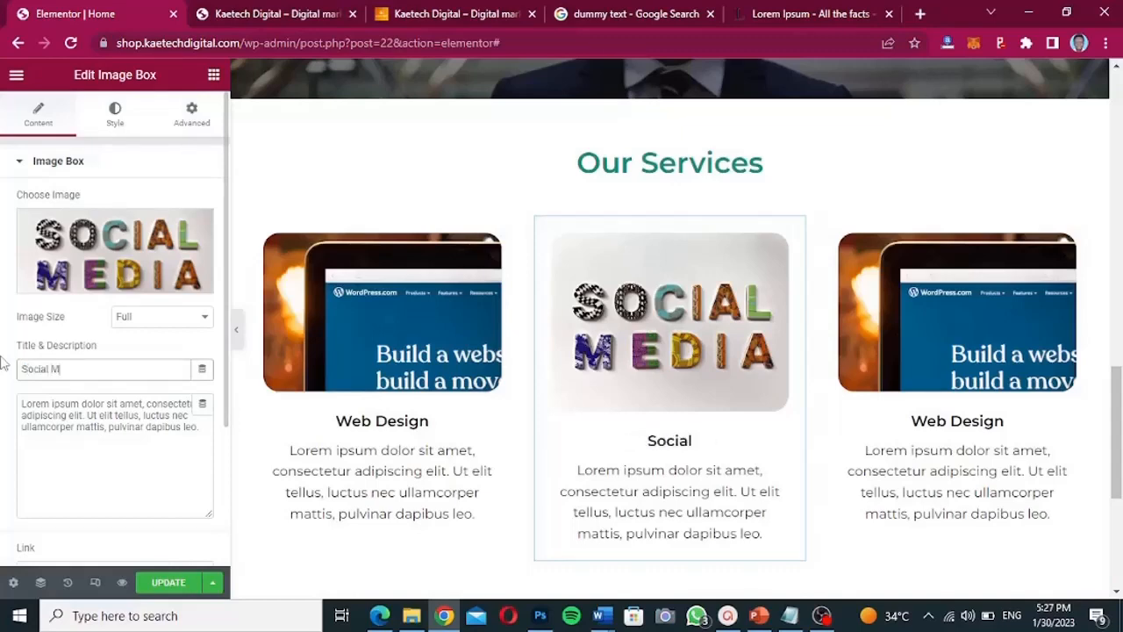
pyautogui.write('edia M')
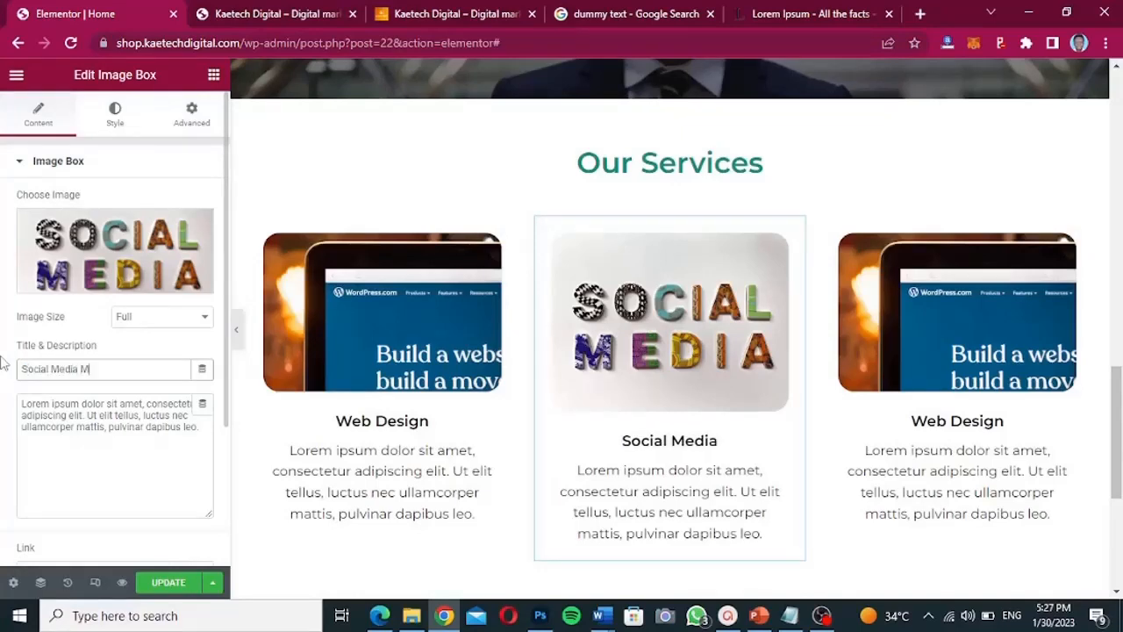
pyautogui.write('ark')
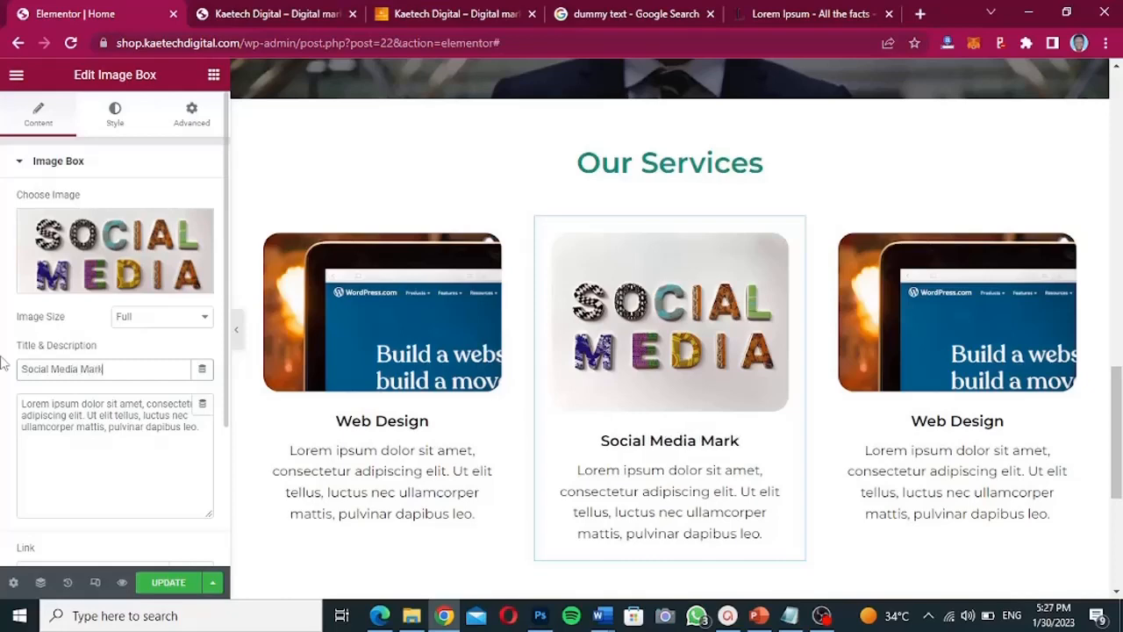
pyautogui.write('eting')
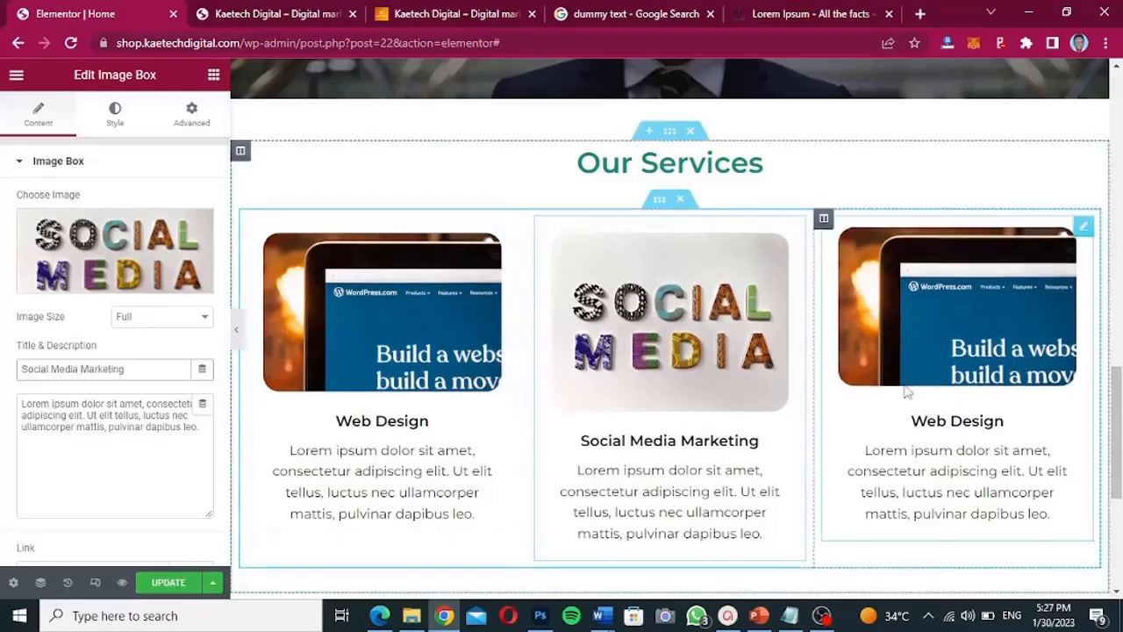
pyautogui.click(1084, 229)
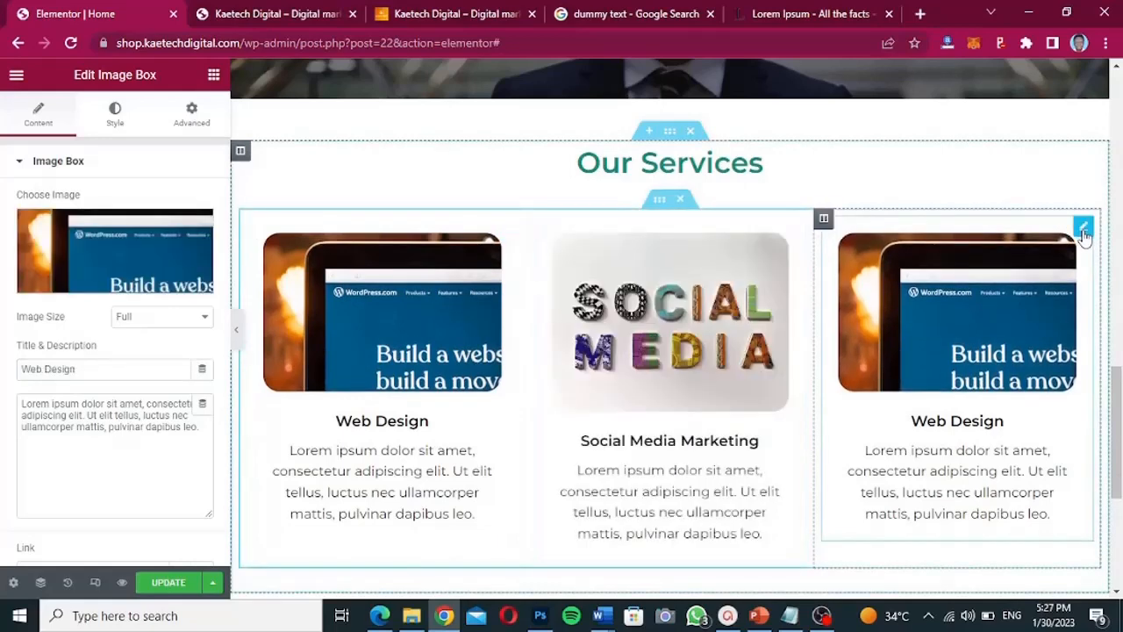
# Replace the third service card's image with the SEO image.
pyautogui.click(120, 252)
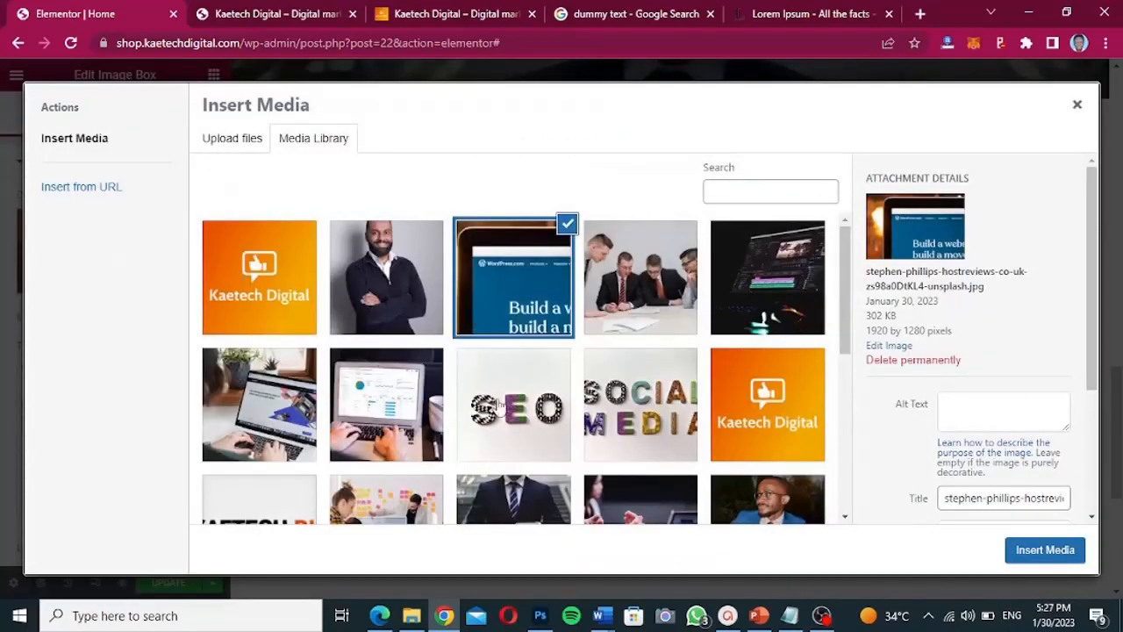
pyautogui.click(513, 414)
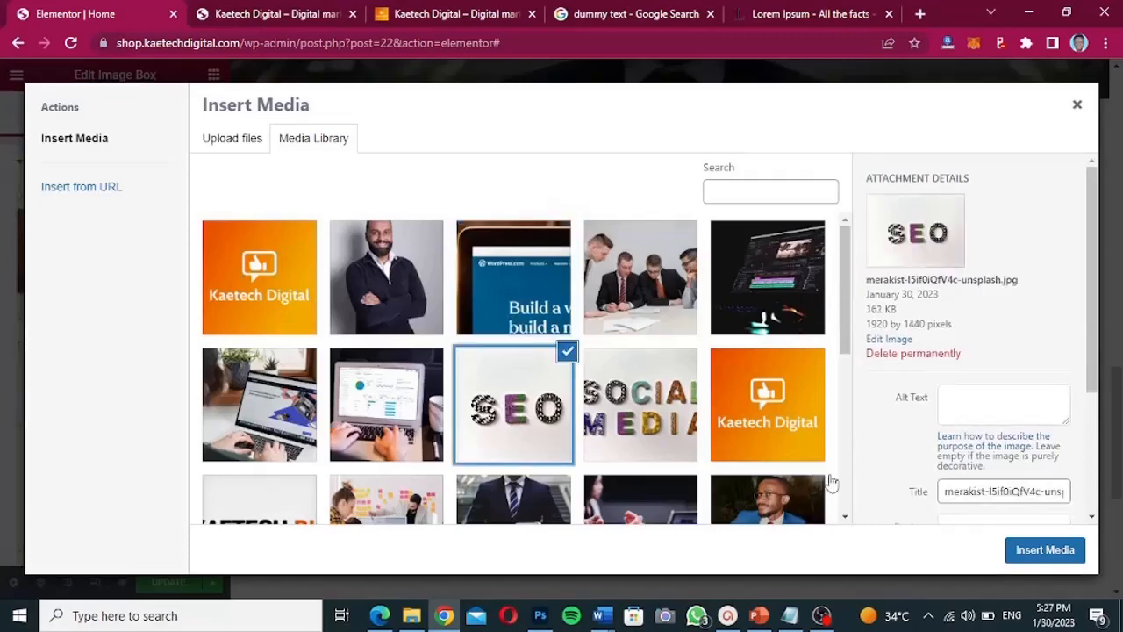
pyautogui.click(1044, 549)
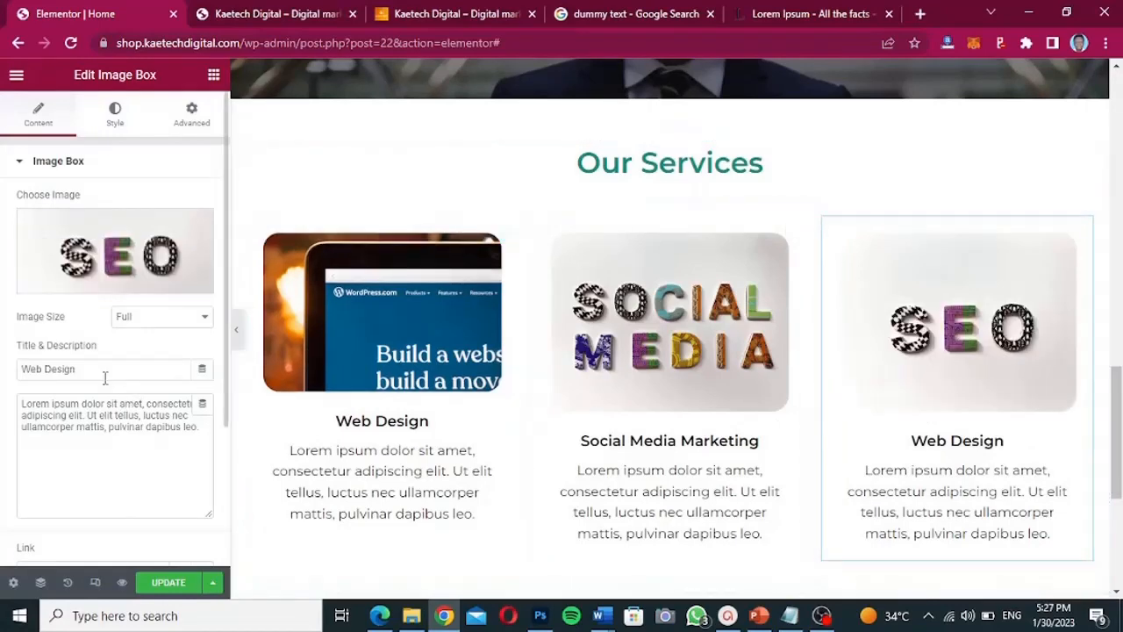
# Retitle the third service card 'Search Engine Optimization'.
pyautogui.moveTo(83, 369); pyautogui.dragTo(4, 360)
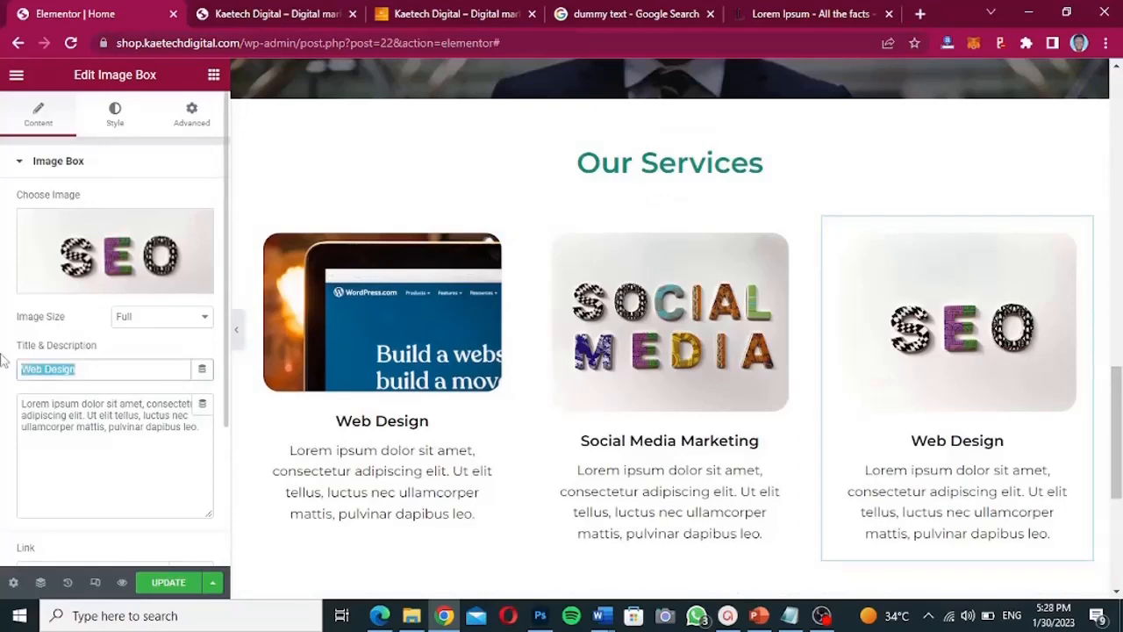
pyautogui.write('Sea')
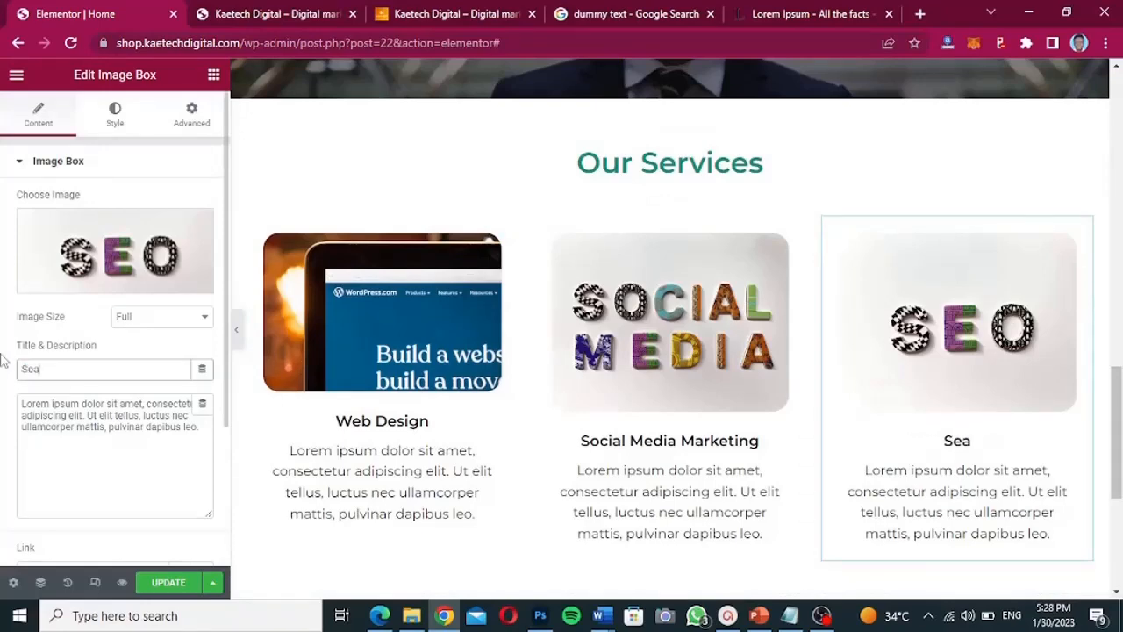
pyautogui.write('rch Engine Optimization')
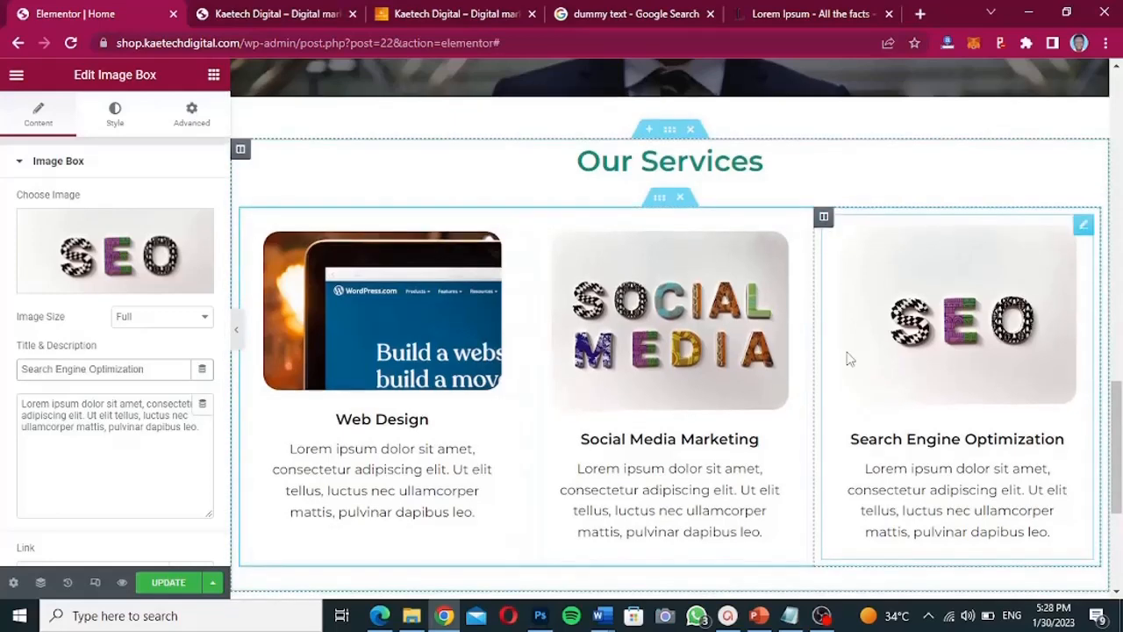
pyautogui.scroll(-1, 847, 351)
pyautogui.scroll(1, 847, 343)
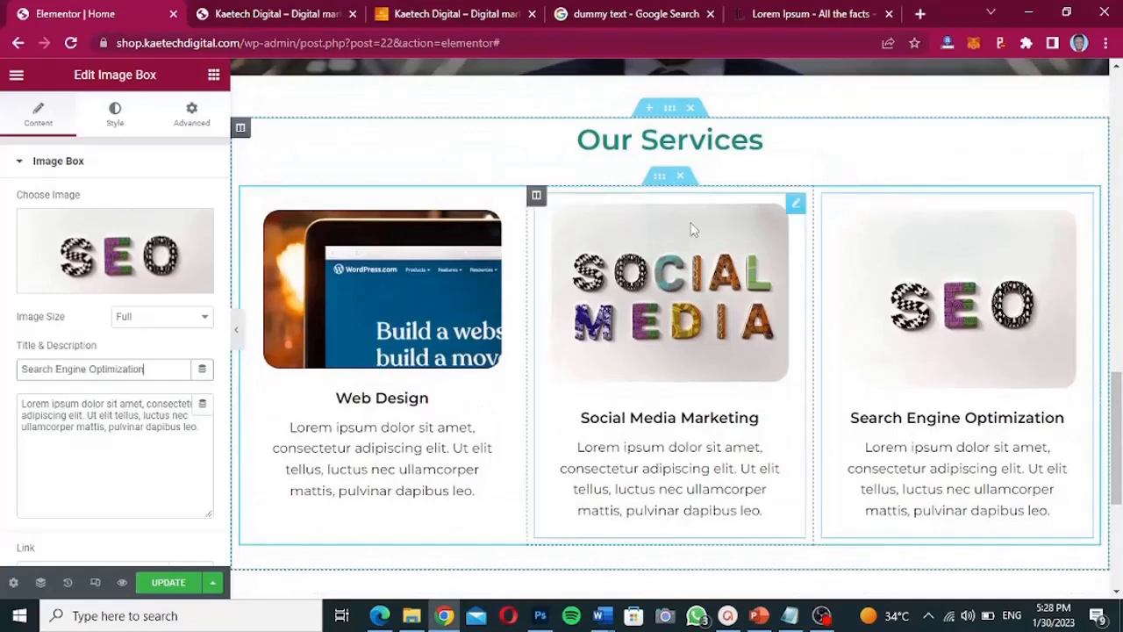
pyautogui.scroll(1, 691, 230)
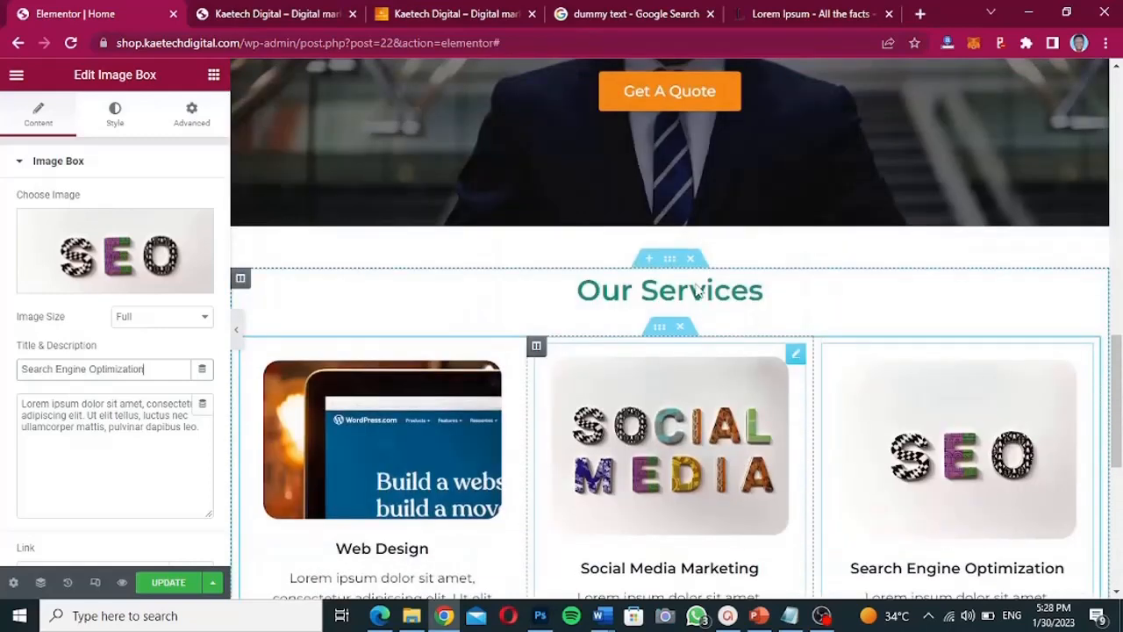
pyautogui.scroll(5, 1063, 244)
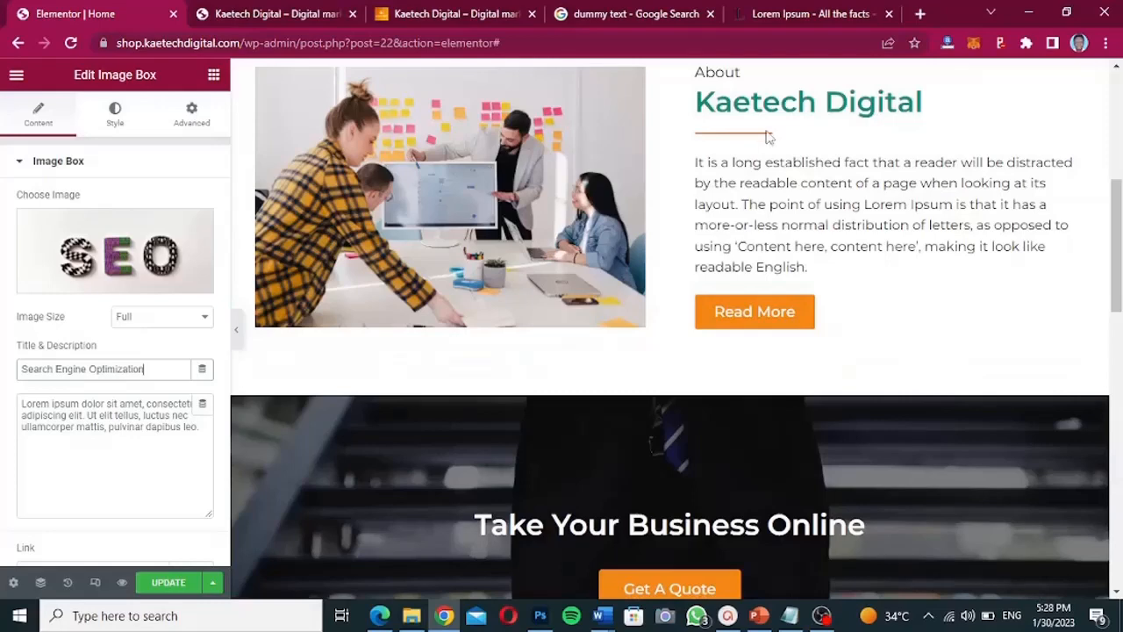
# Paste the divider below the Our Services heading, centred and narrowed to 15% width.
pyautogui.scroll(1, 769, 137)
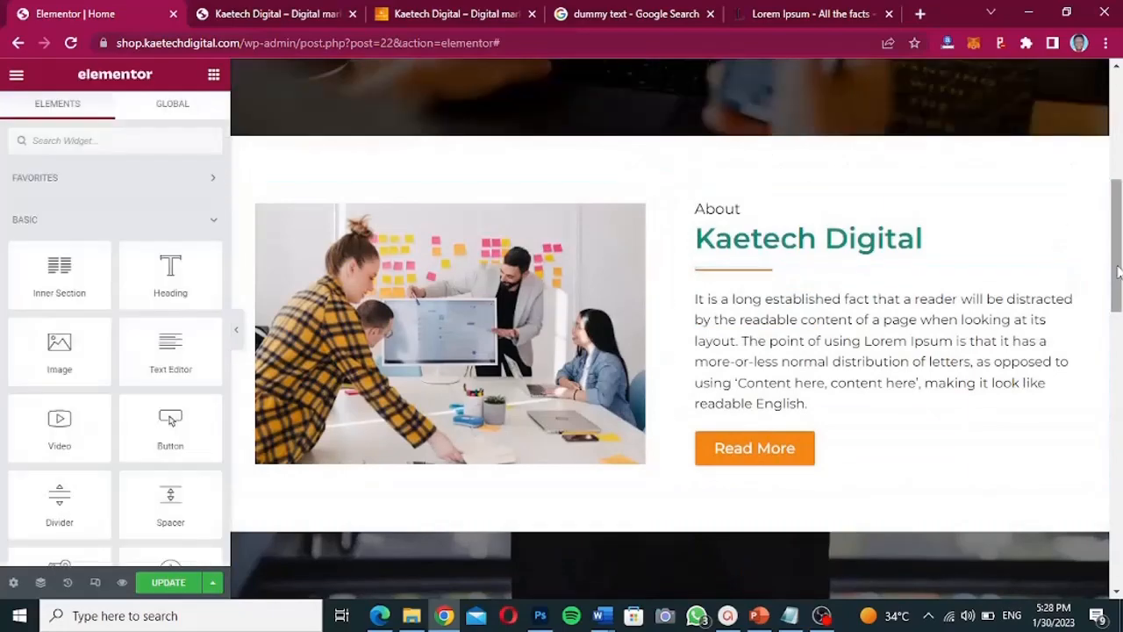
pyautogui.moveTo(1116, 275); pyautogui.dragTo(1115, 483)
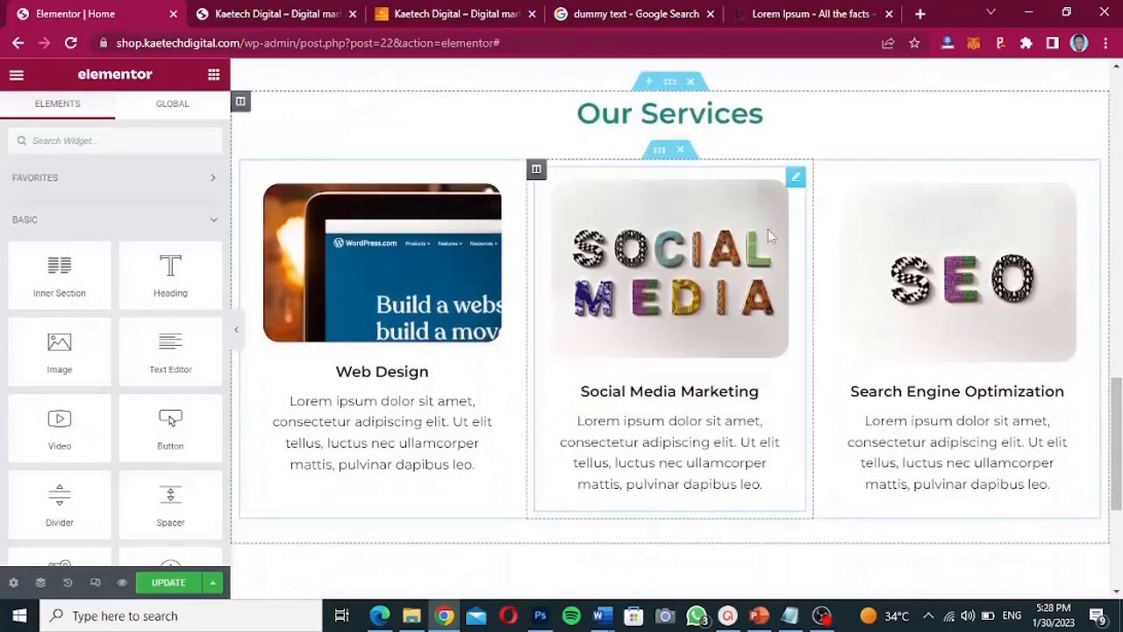
pyautogui.rightClick(680, 116)
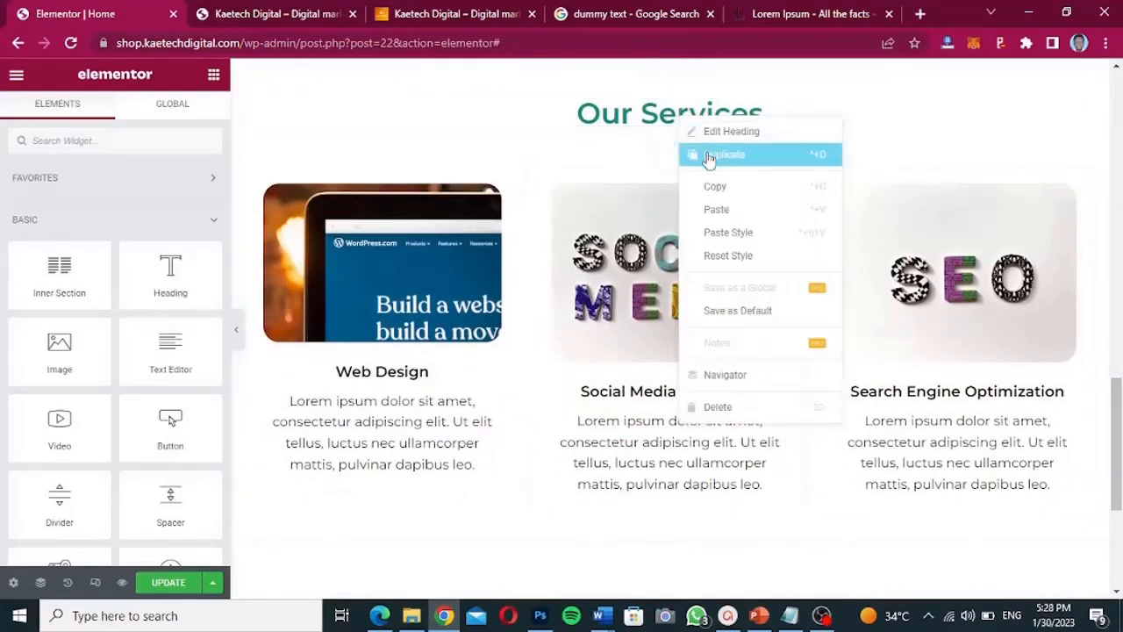
pyautogui.click(716, 210)
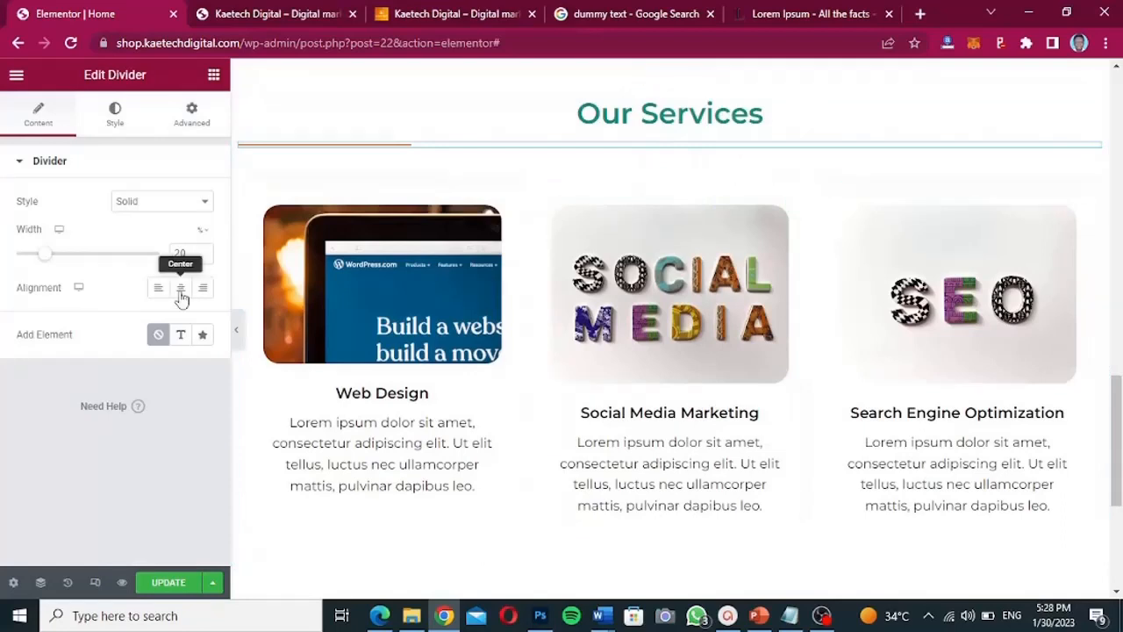
pyautogui.click(181, 292)
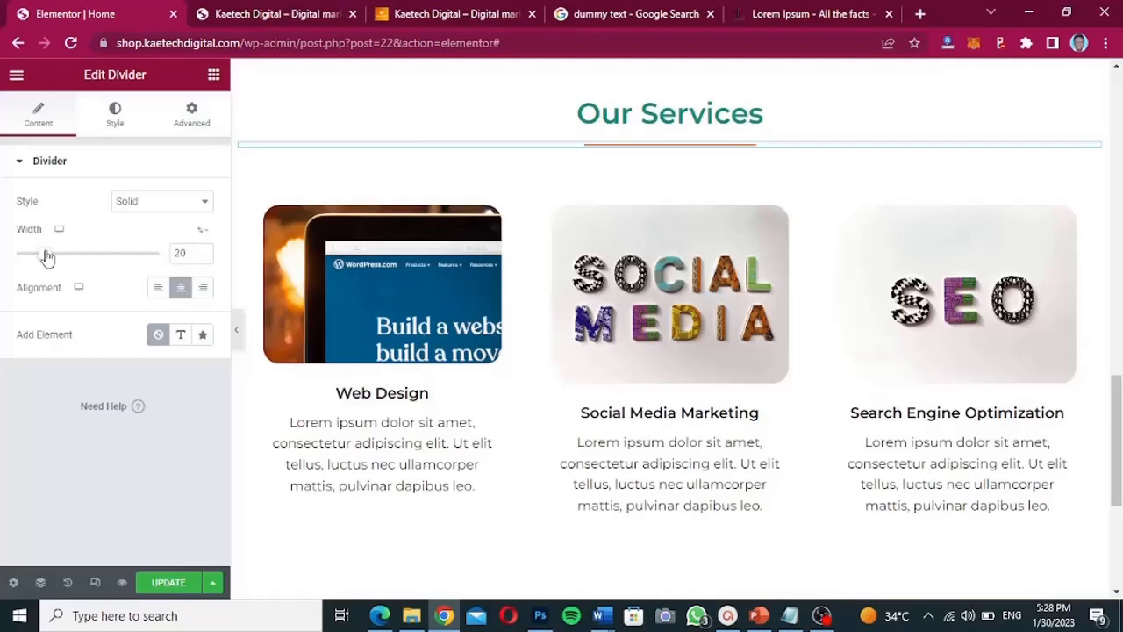
pyautogui.moveTo(48, 255); pyautogui.dragTo(40, 256)
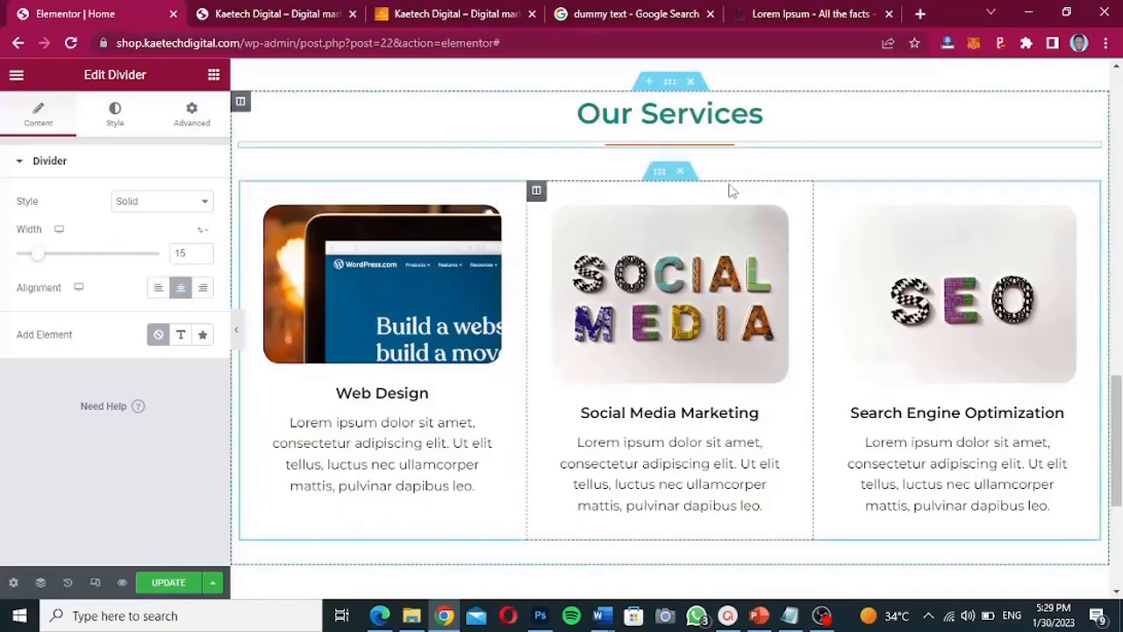
pyautogui.scroll(-2, 733, 191)
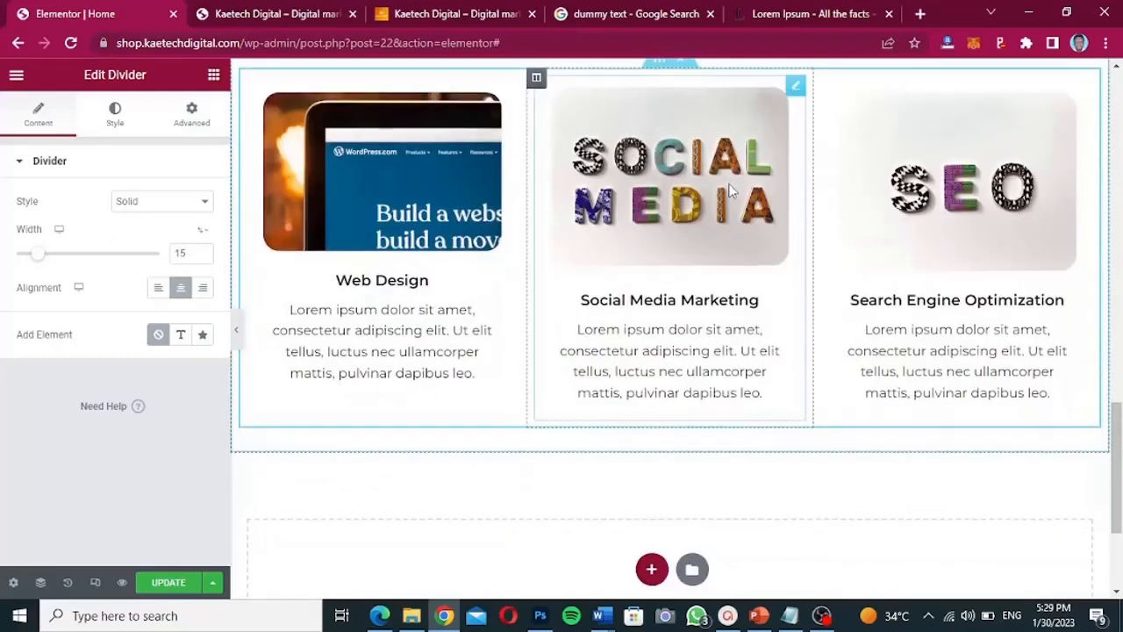
pyautogui.scroll(1, 694, 145)
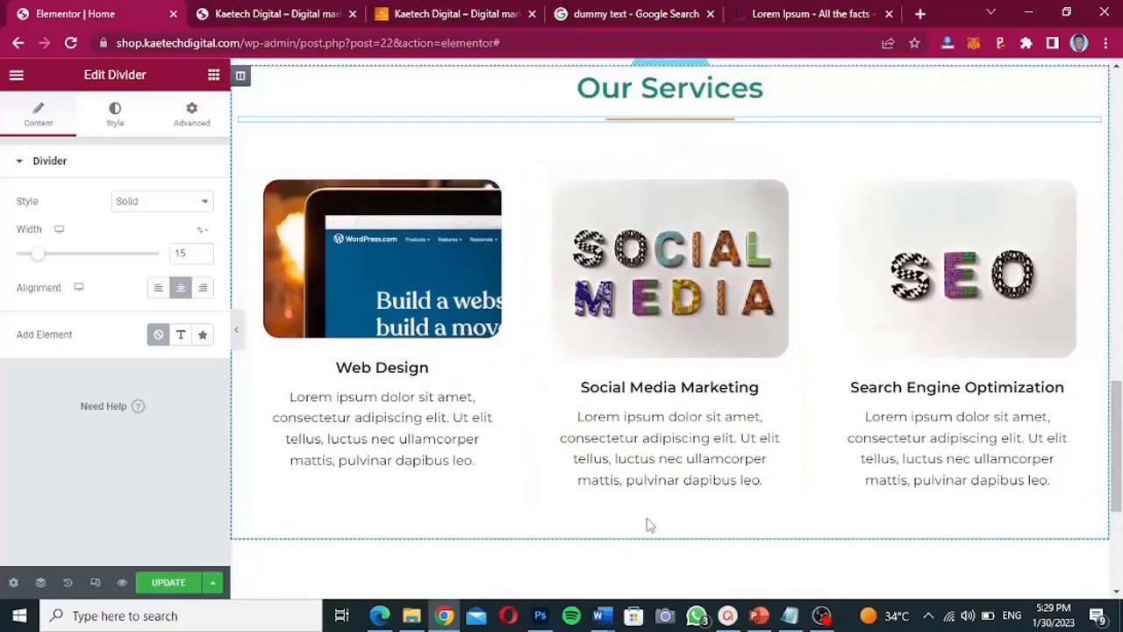
pyautogui.scroll(2, 733, 340)
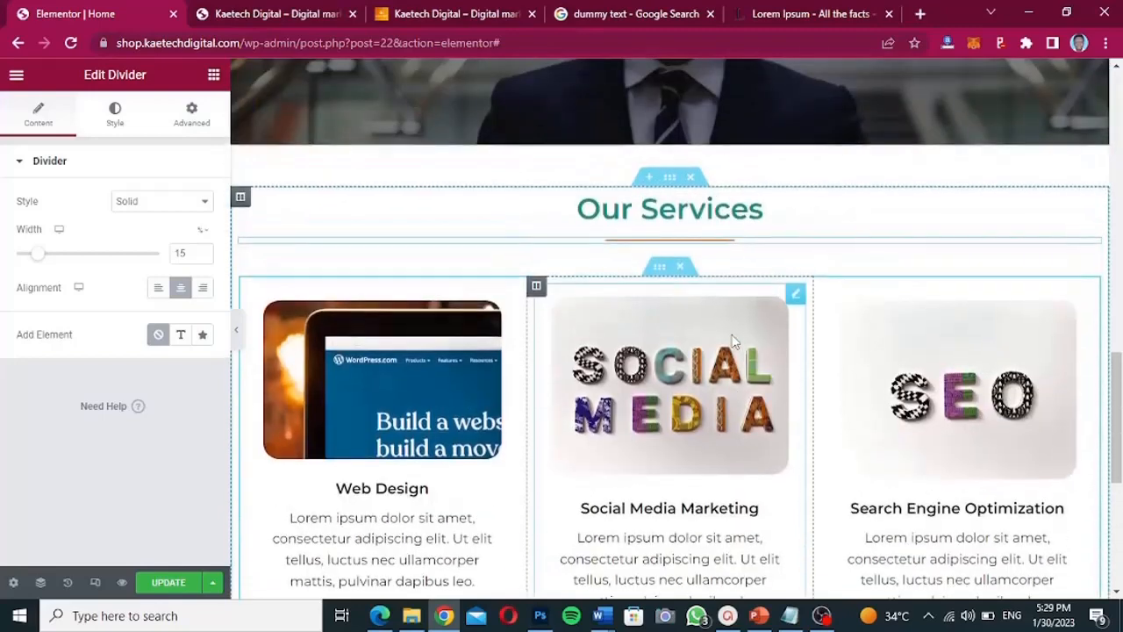
pyautogui.scroll(1, 733, 341)
pyautogui.scroll(-1, 734, 340)
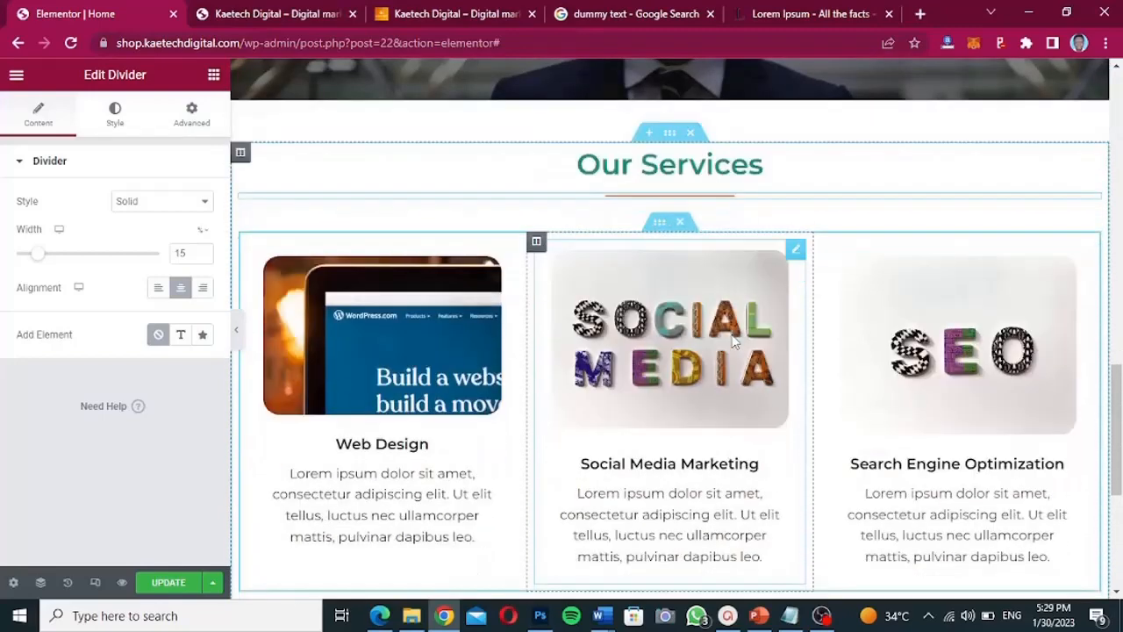
pyautogui.scroll(-1, 733, 341)
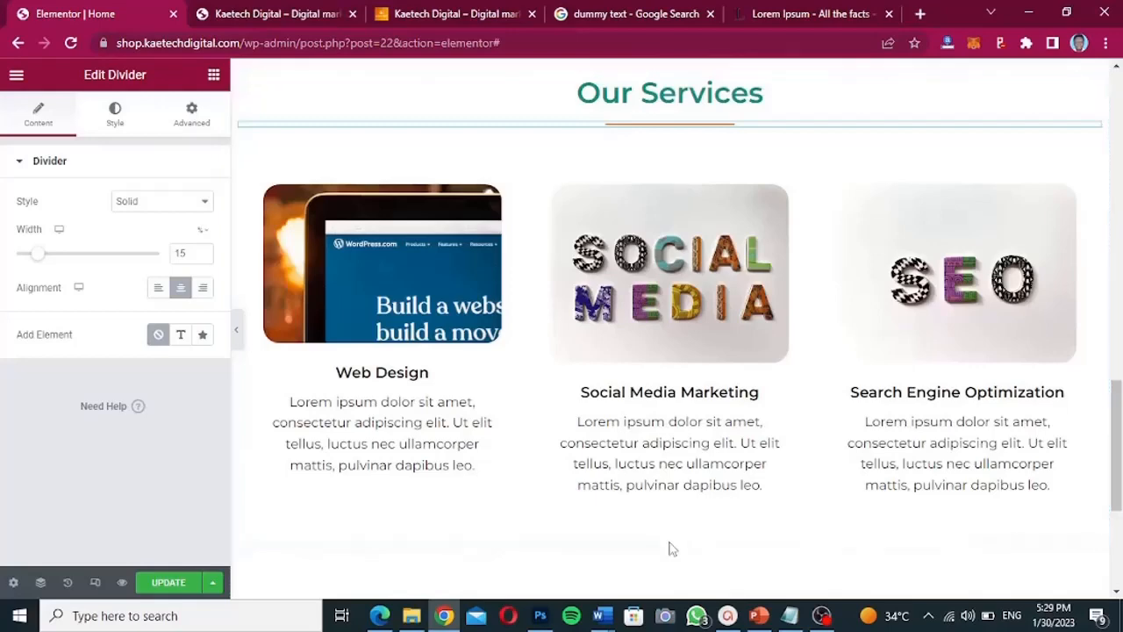
pyautogui.scroll(3, 773, 295)
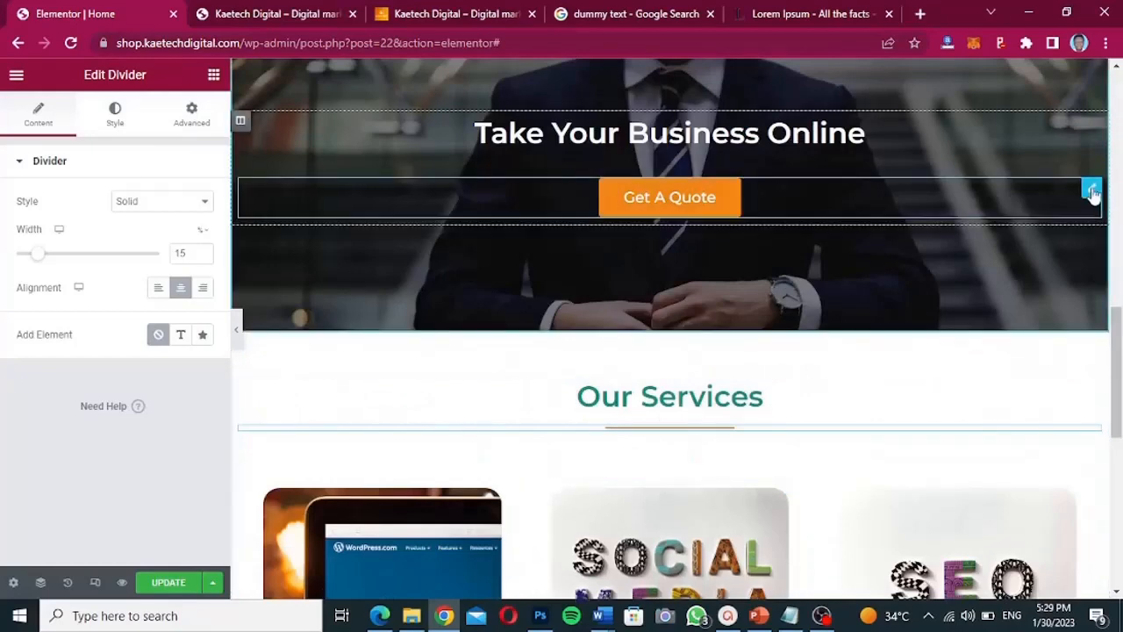
pyautogui.rightClick(1093, 193)
pyautogui.click(1021, 258)
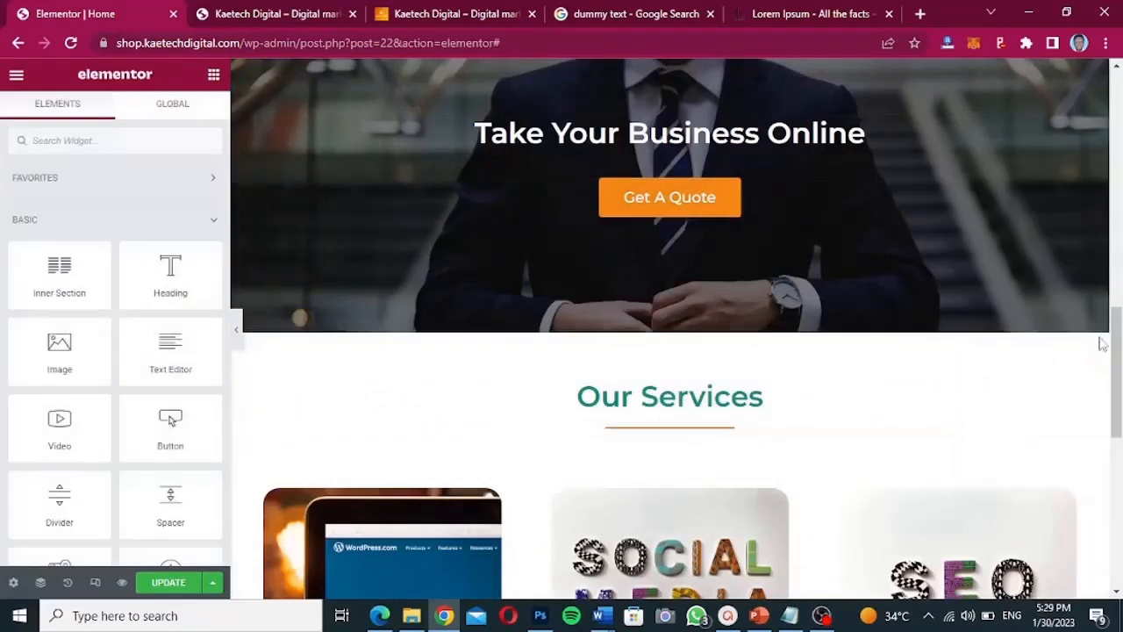
pyautogui.moveTo(1110, 349); pyautogui.dragTo(1112, 469)
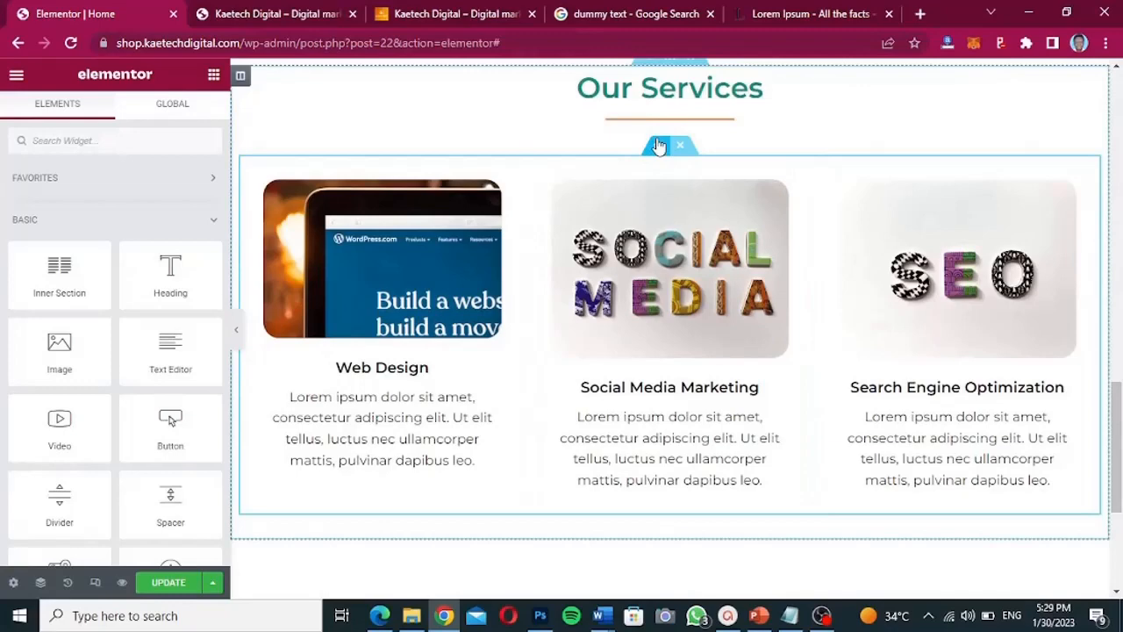
pyautogui.rightClick(659, 145)
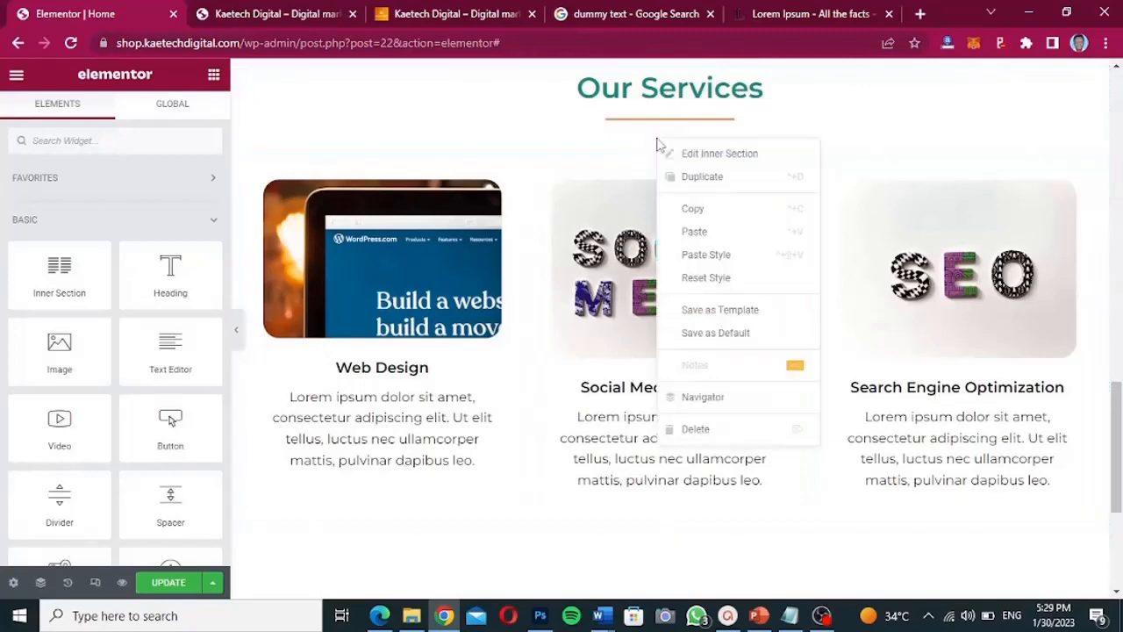
pyautogui.click(694, 234)
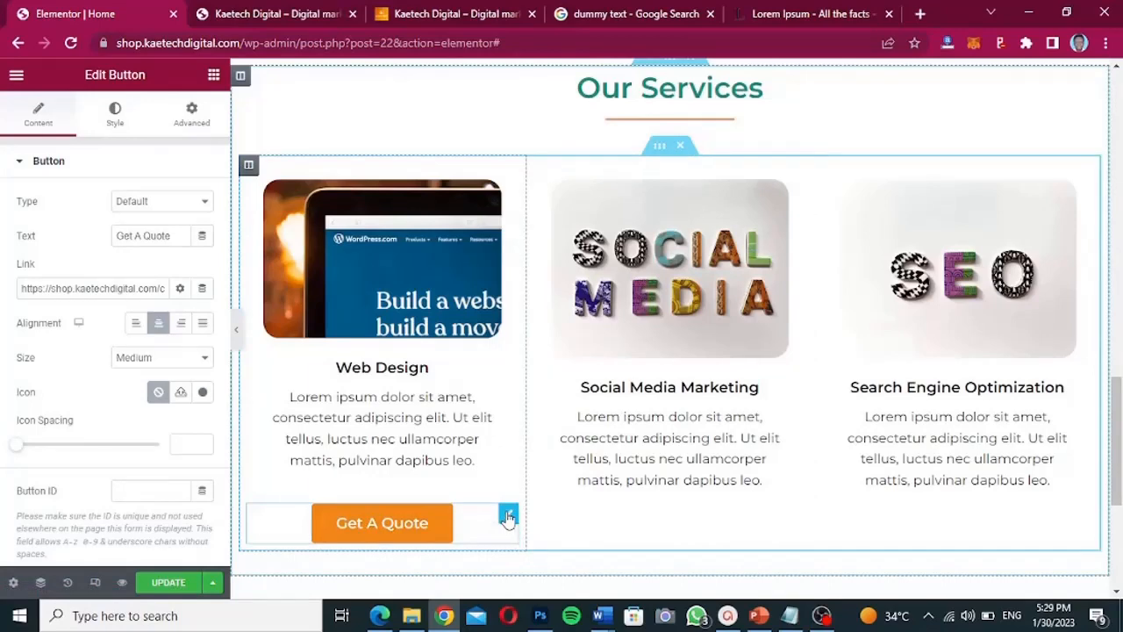
pyautogui.press('Delete')
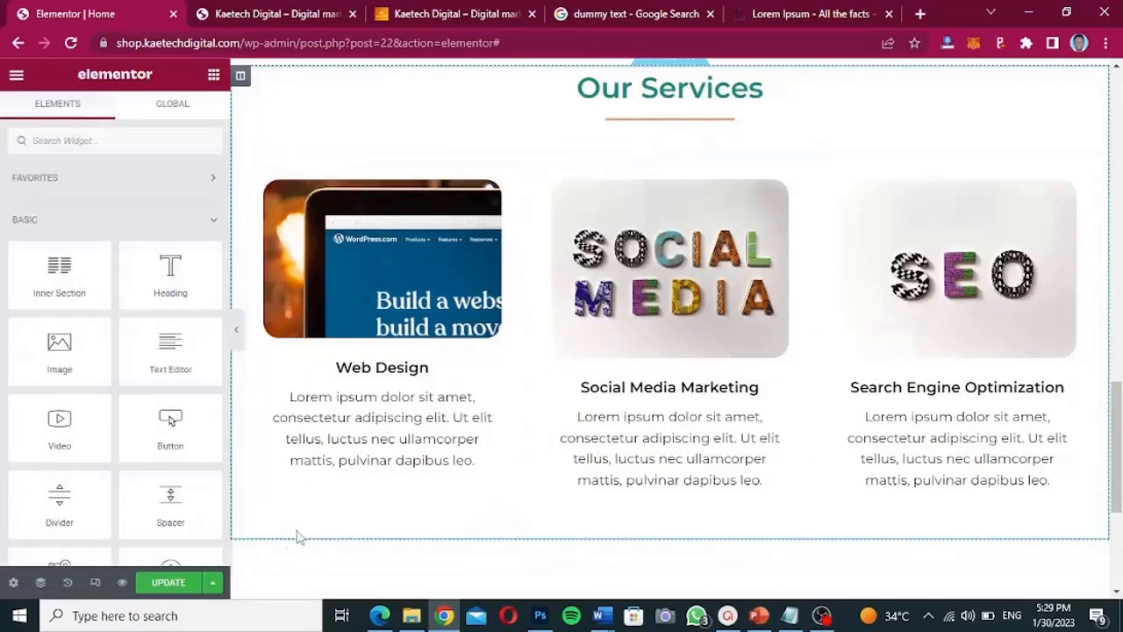
# Paste the Get A Quote button into Our Services and move it below the three service cards.
pyautogui.rightClick(702, 127)
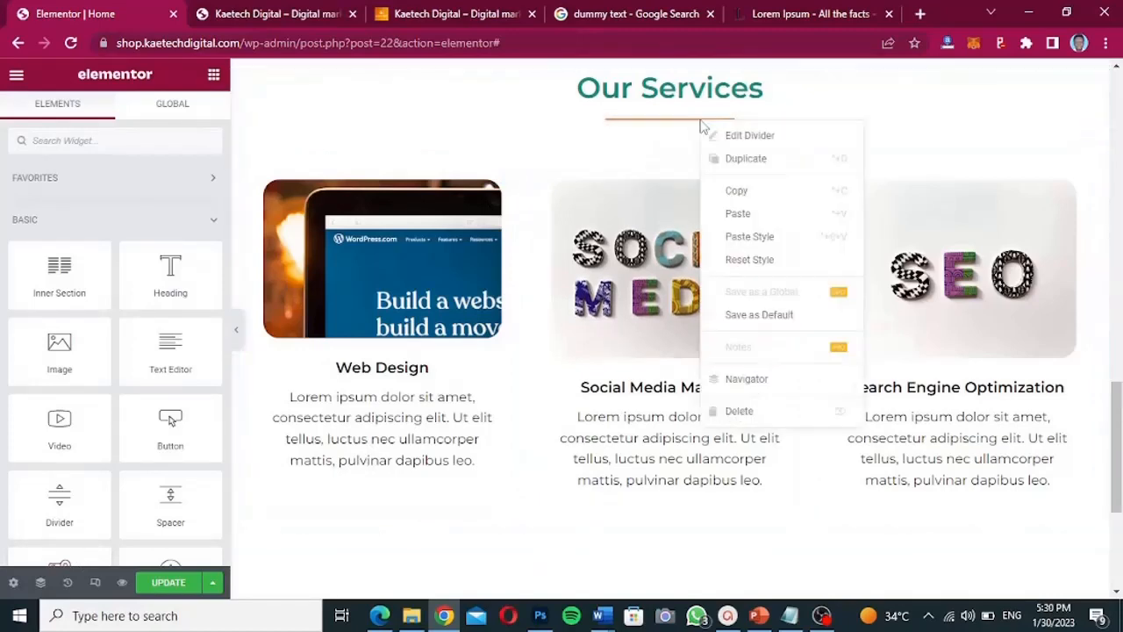
pyautogui.click(740, 215)
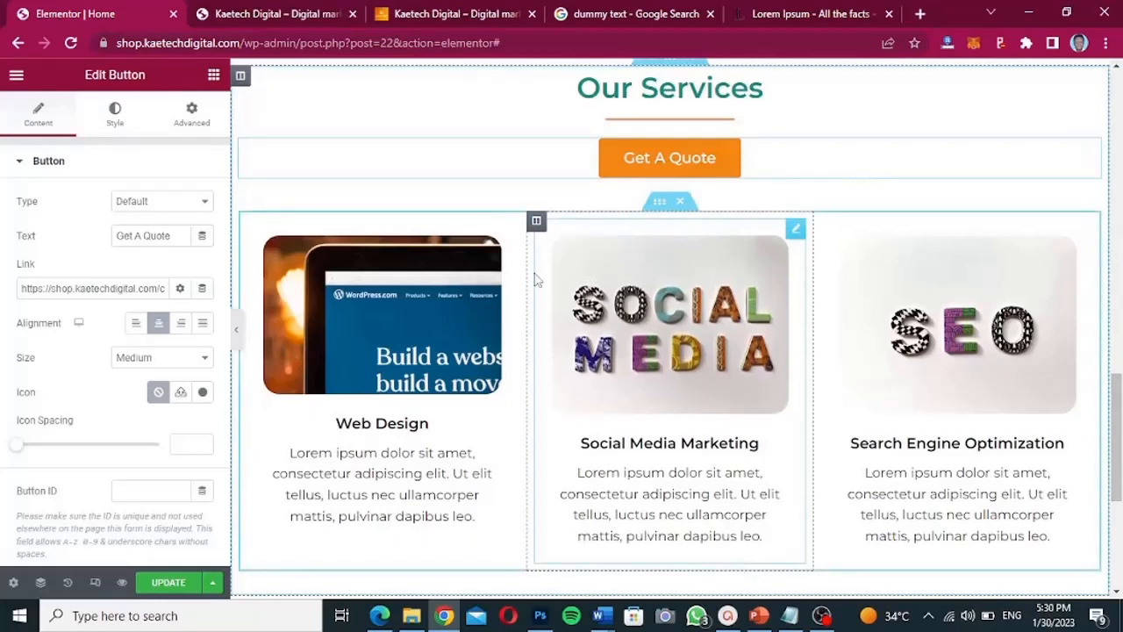
pyautogui.click(41, 585)
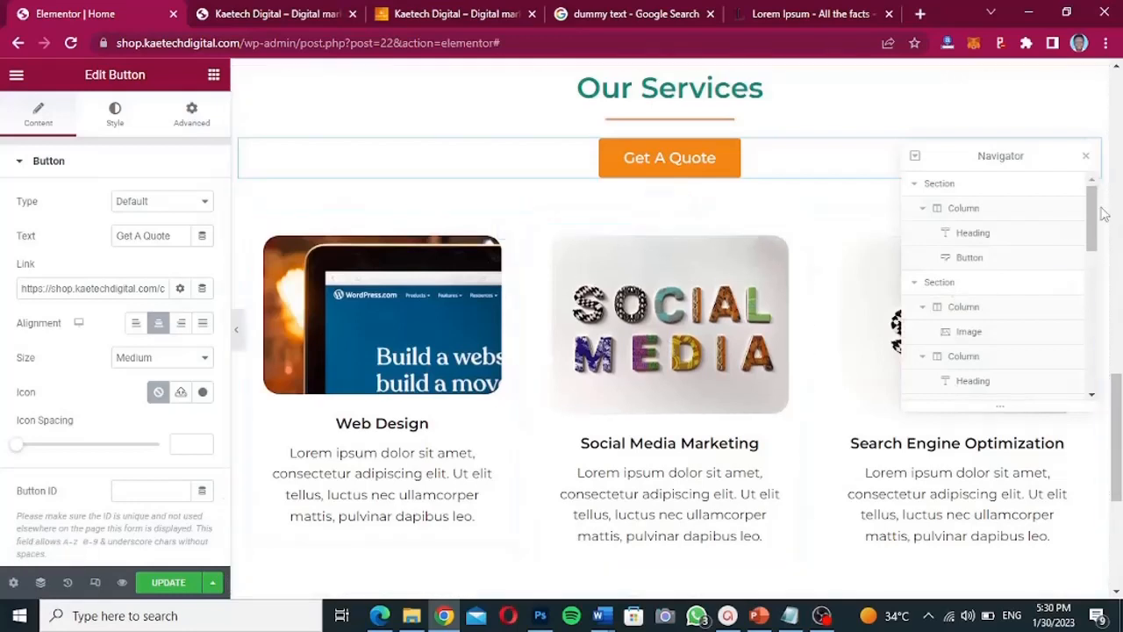
pyautogui.moveTo(1103, 214); pyautogui.dragTo(1101, 334)
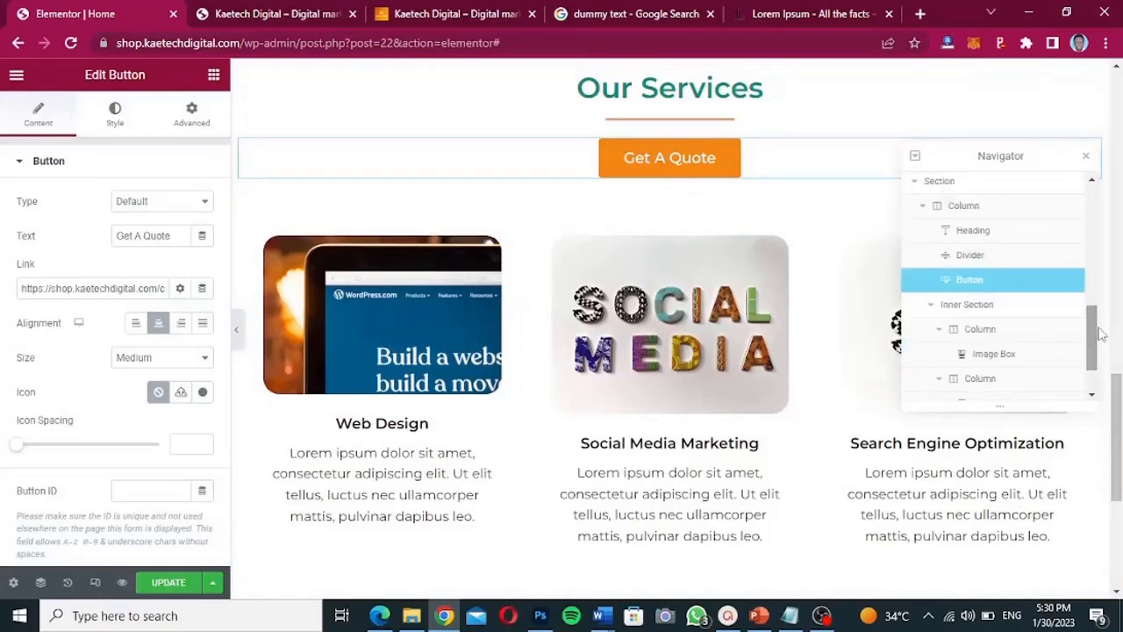
pyautogui.click(933, 313)
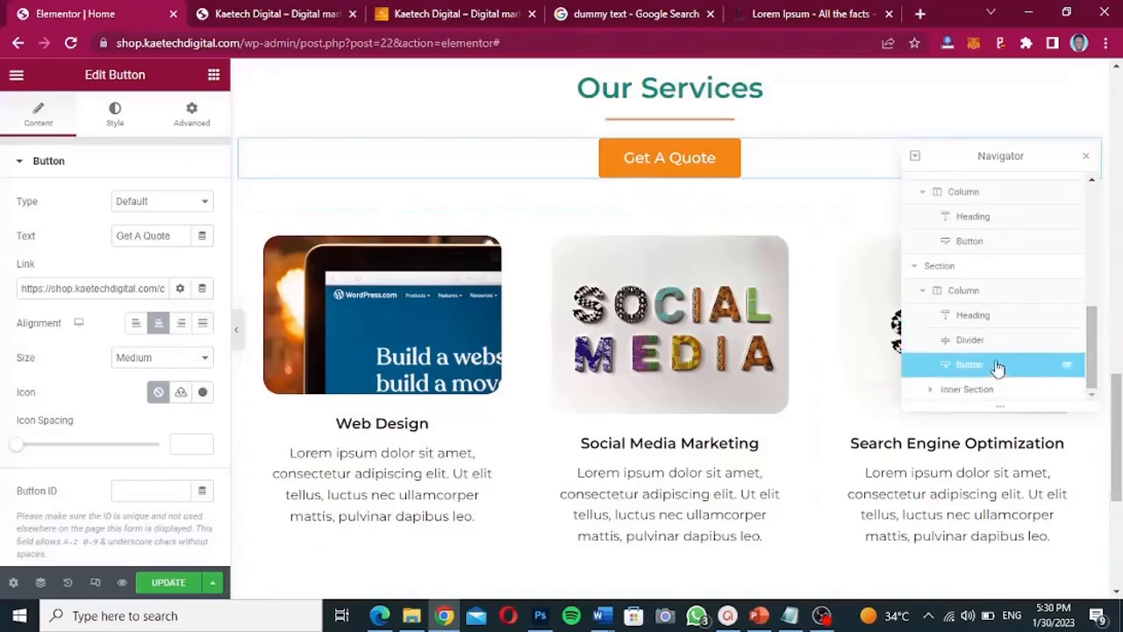
pyautogui.moveTo(998, 390); pyautogui.dragTo(1002, 367)
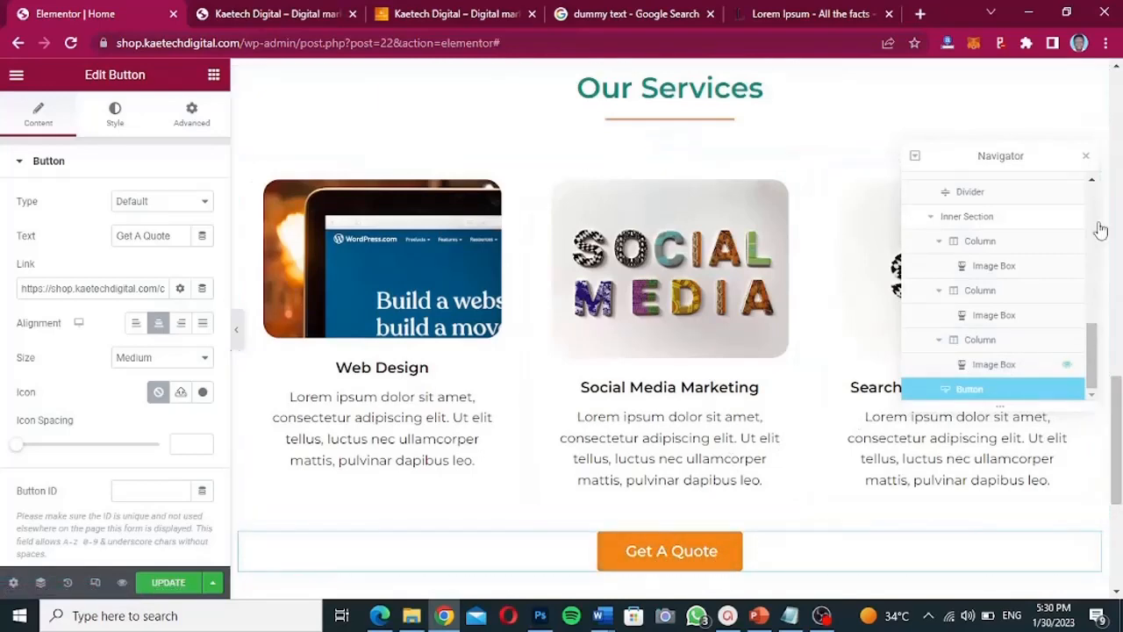
# Change the services button label to 'View More Services'.
pyautogui.click(1087, 161)
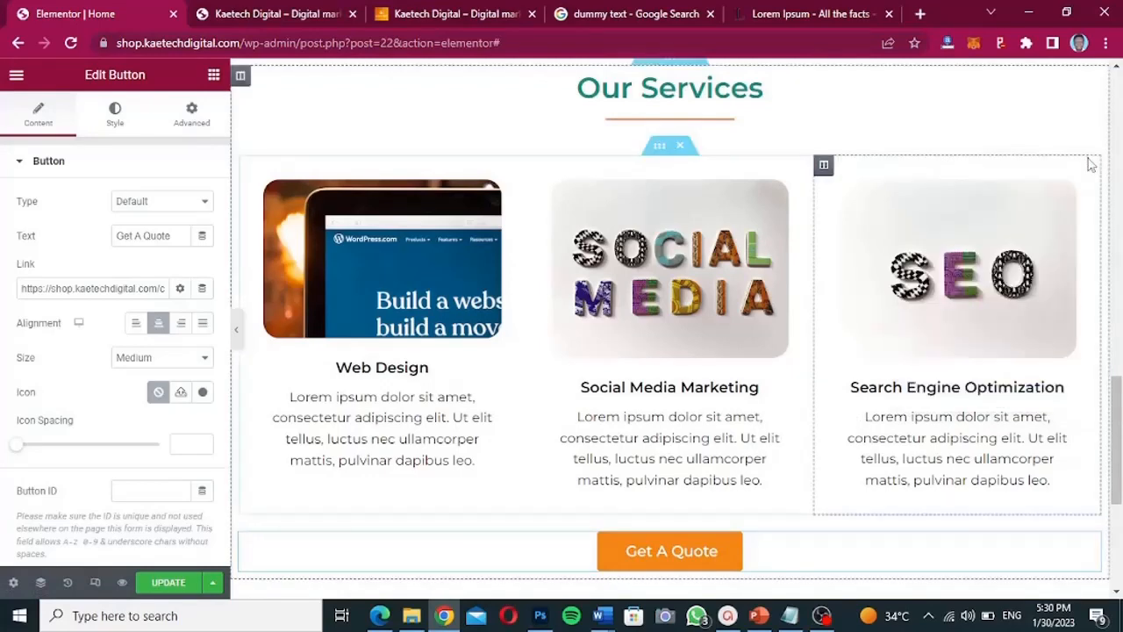
pyautogui.scroll(-1, 1119, 462)
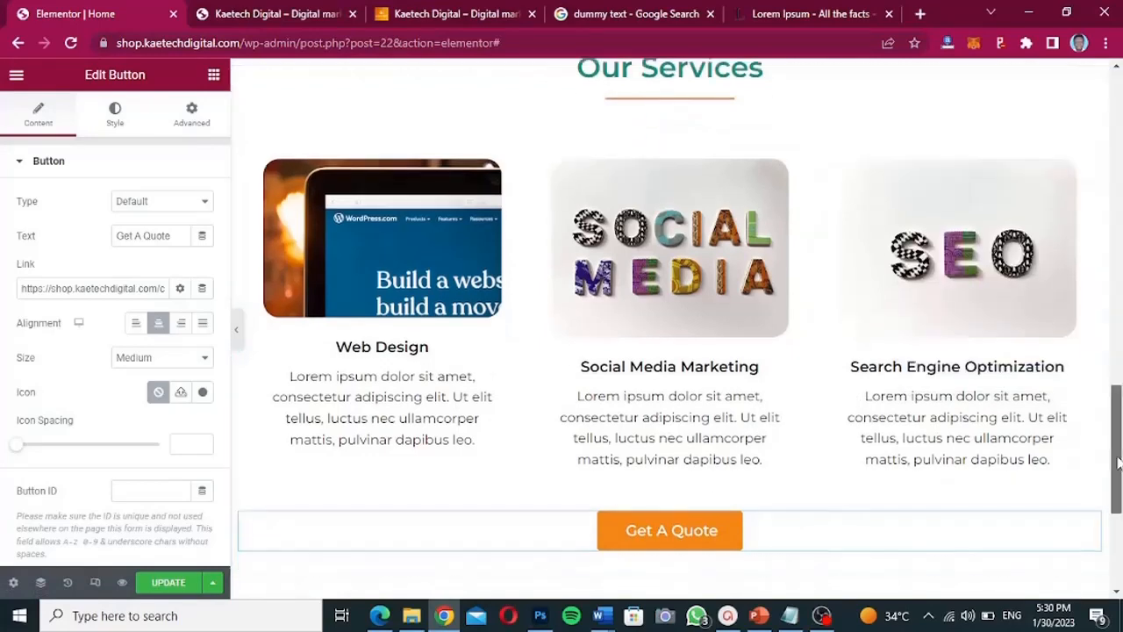
pyautogui.scroll(-1, 825, 459)
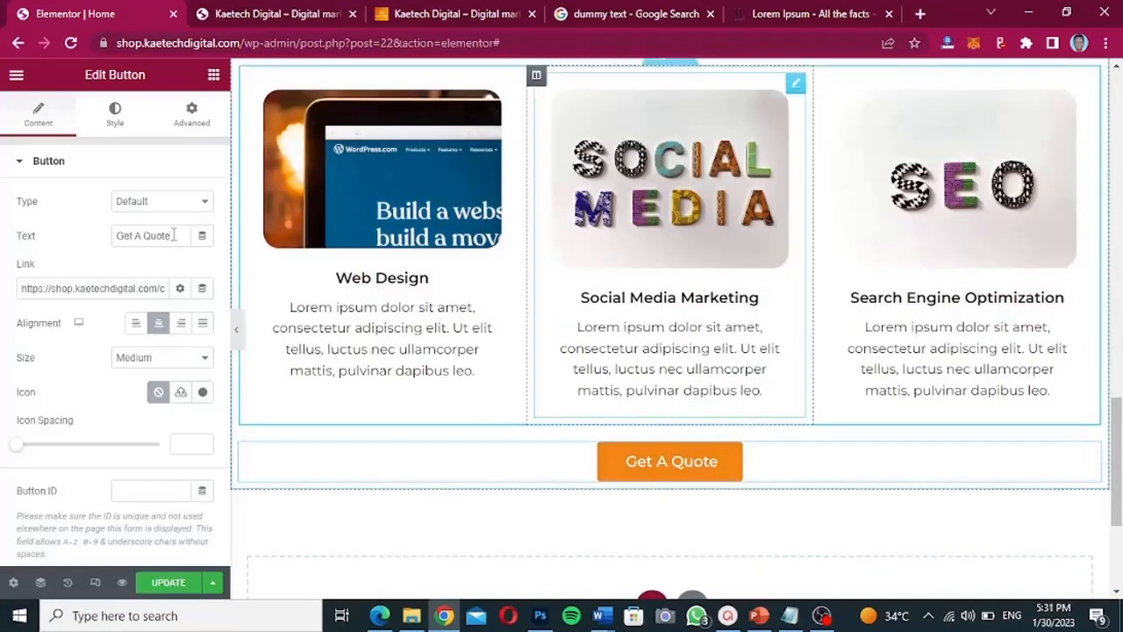
pyautogui.moveTo(174, 236); pyautogui.dragTo(88, 232)
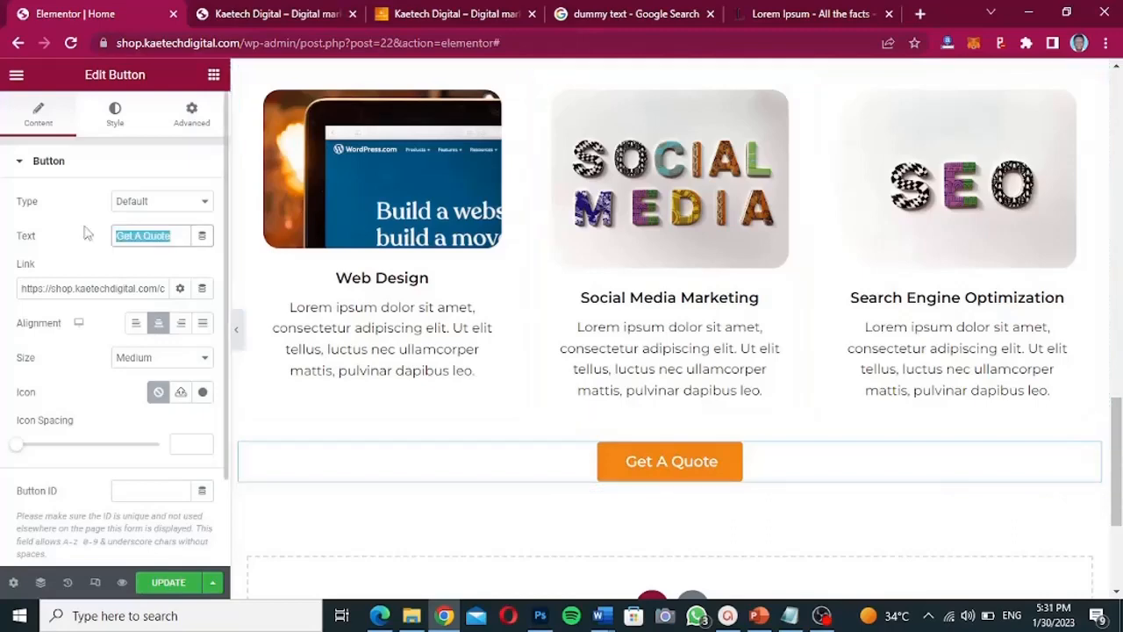
pyautogui.hotkey('ctrl', 'v')
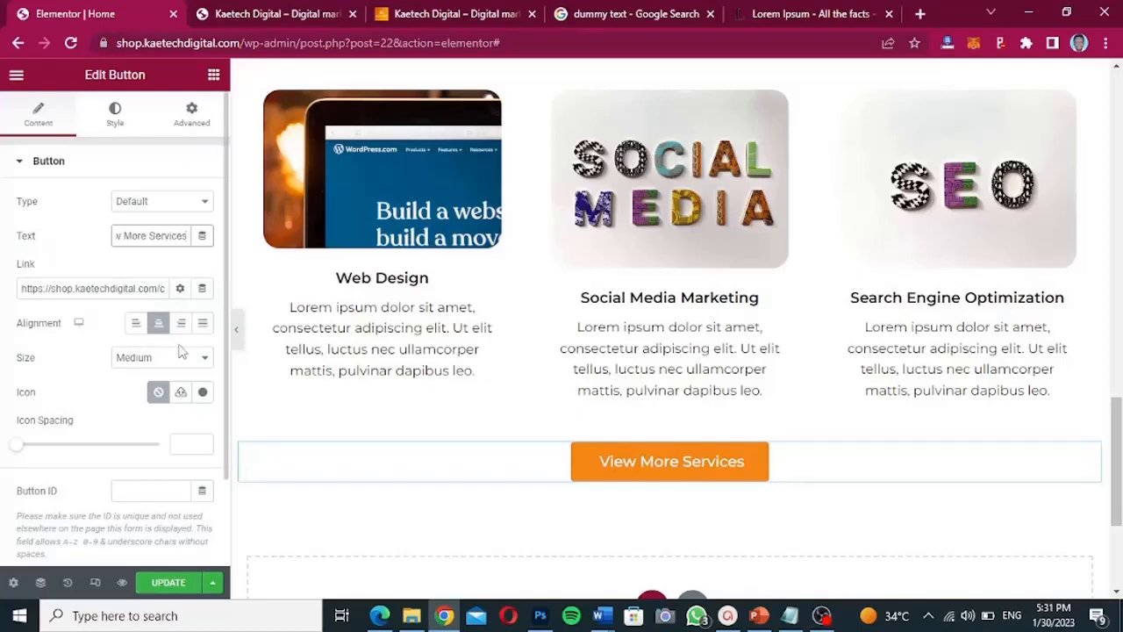
# Add a right-arrow icon after the button text with icon spacing 9.
pyautogui.click(202, 394)
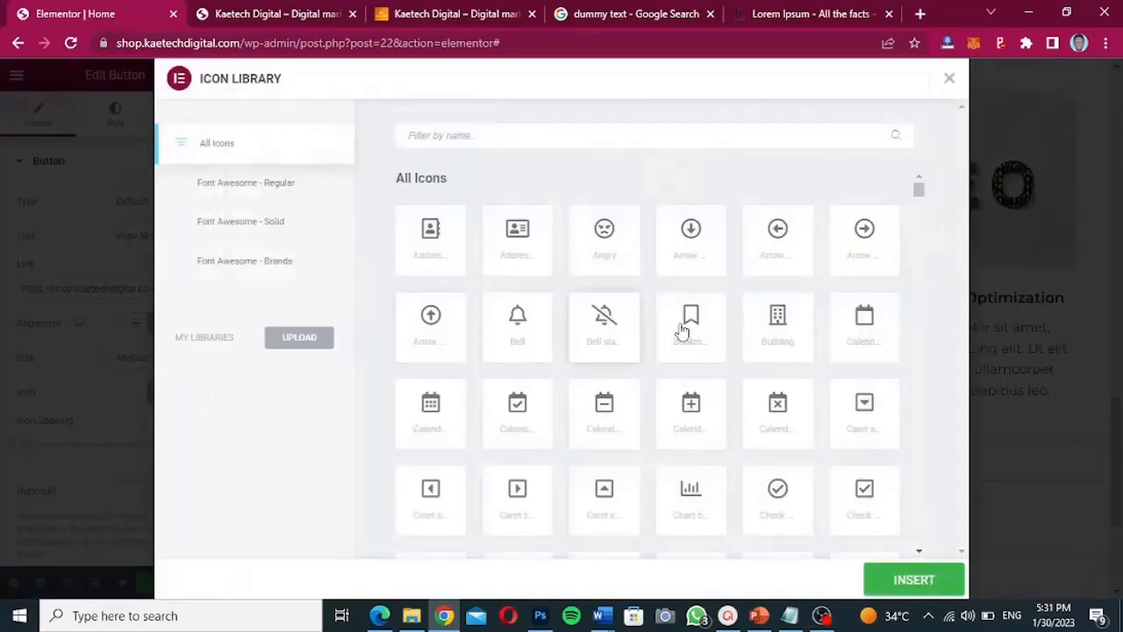
pyautogui.click(865, 245)
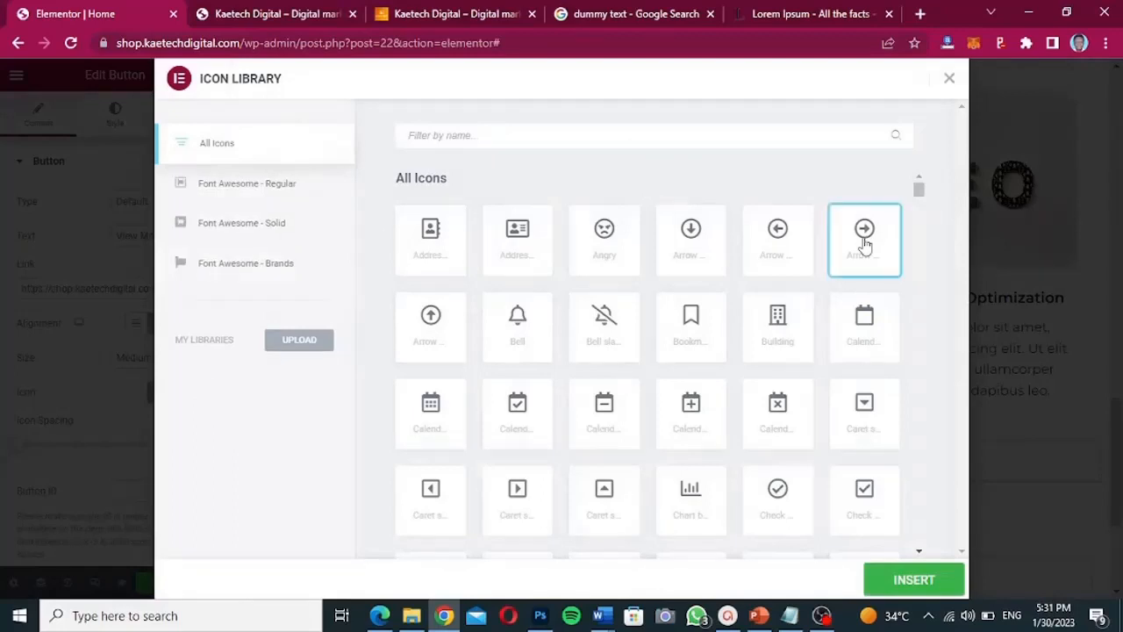
pyautogui.click(904, 584)
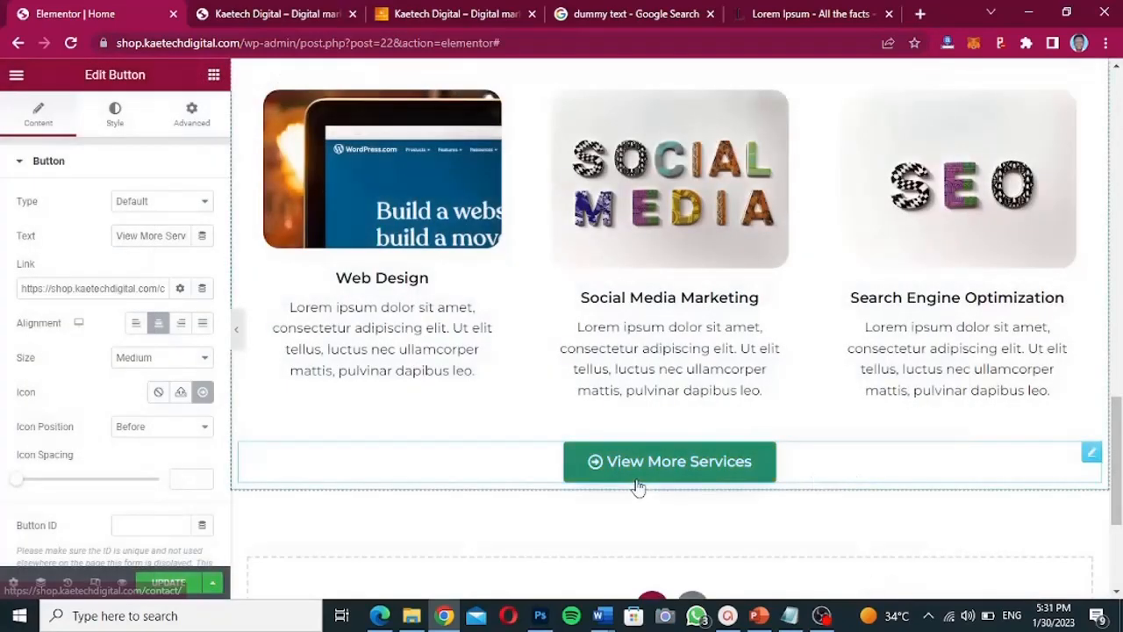
pyautogui.click(176, 426)
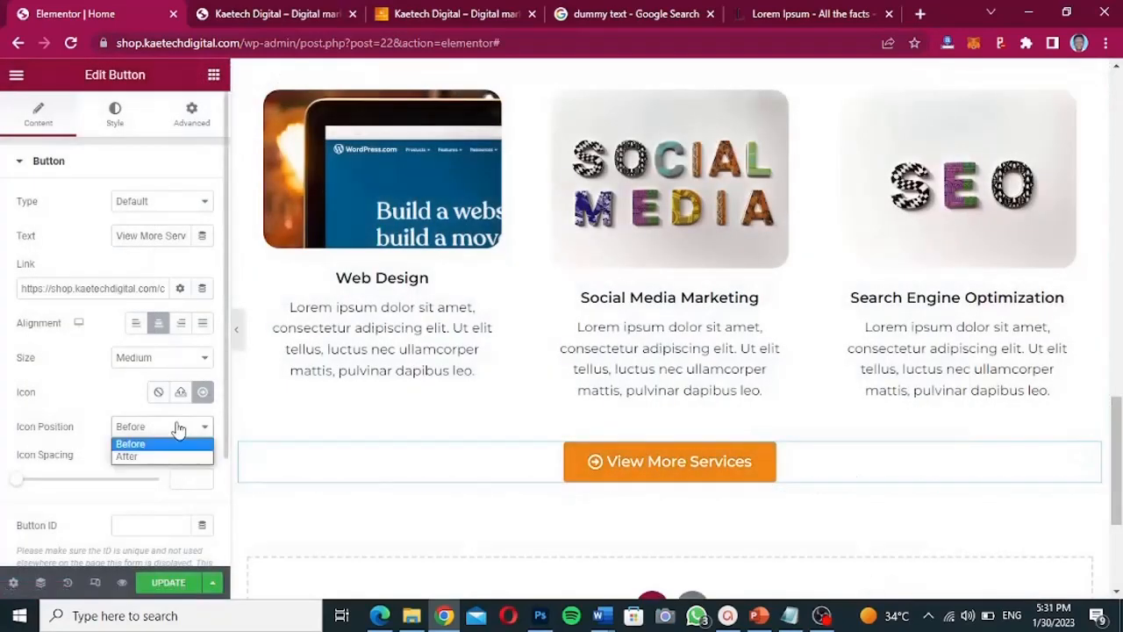
pyautogui.click(168, 457)
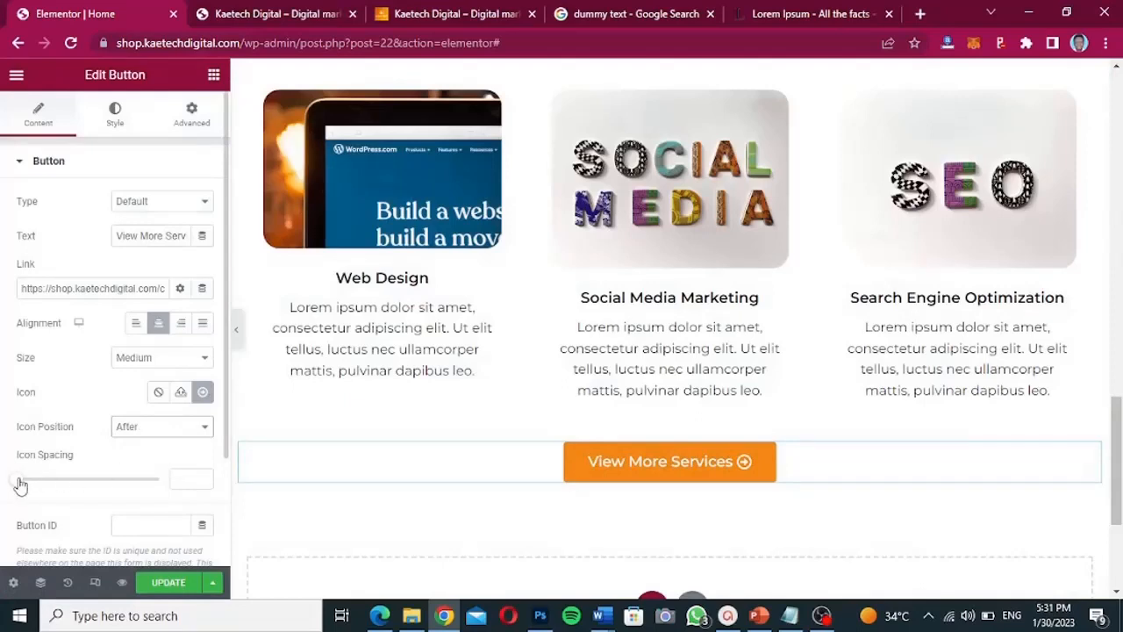
pyautogui.moveTo(18, 480); pyautogui.dragTo(46, 482)
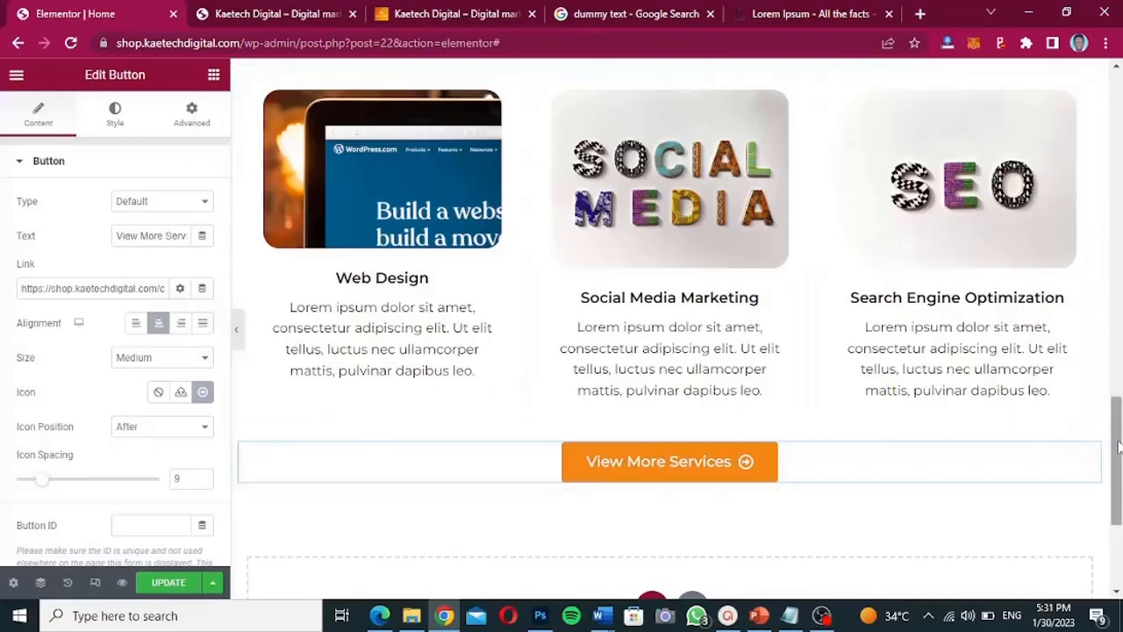
pyautogui.moveTo(1118, 443); pyautogui.dragTo(1118, 321)
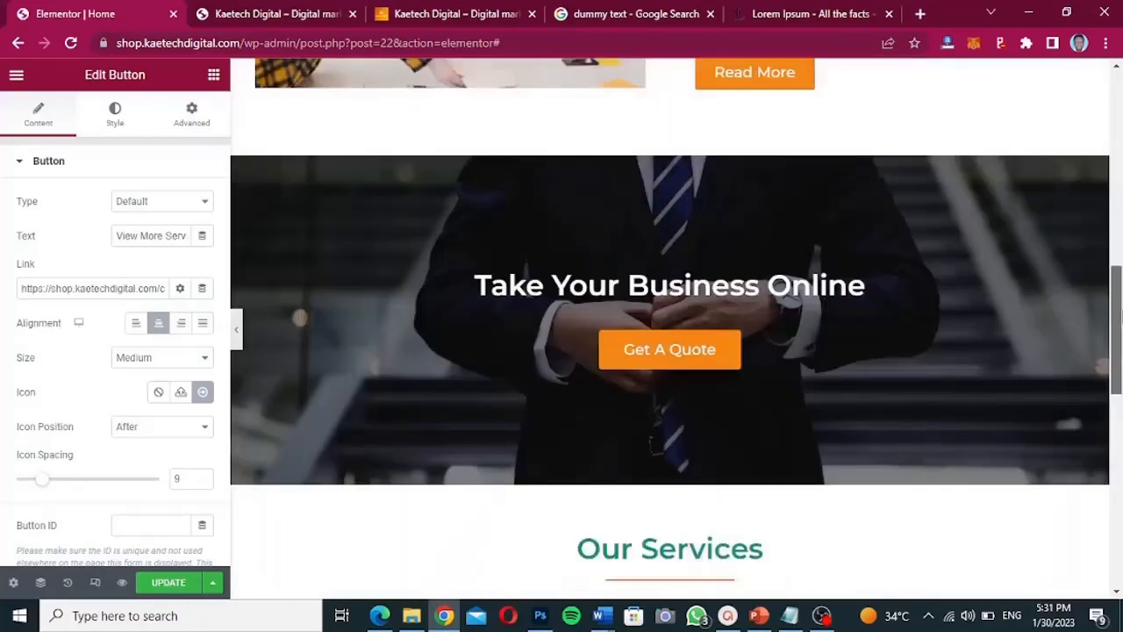
# Copy the Take Your Business Online section into the empty section below the services.
pyautogui.moveTo(672, 154)
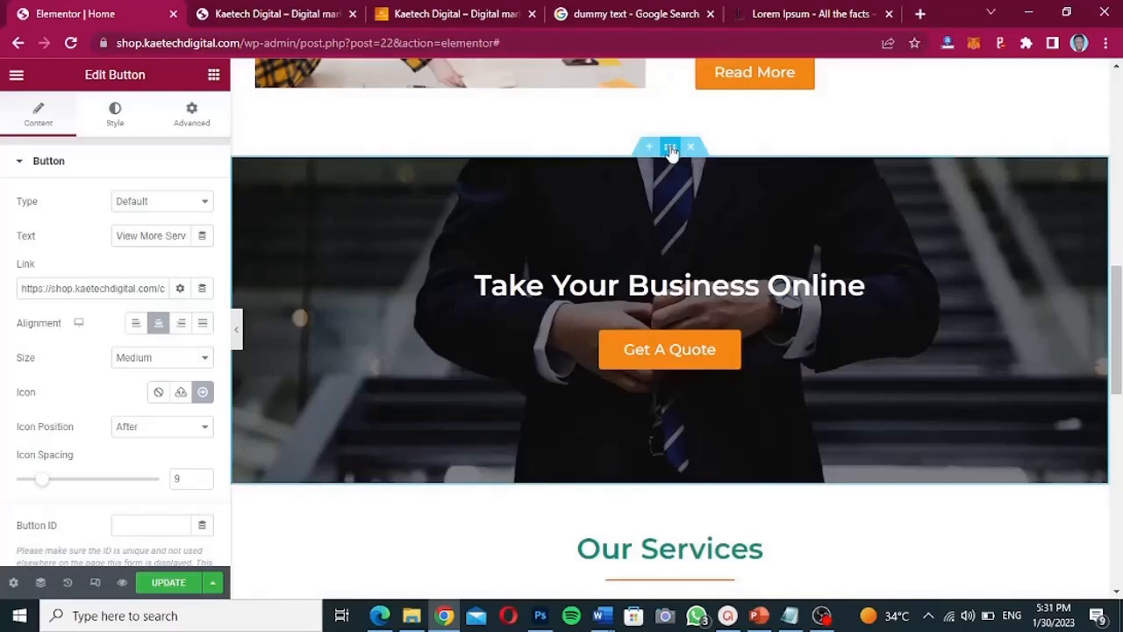
pyautogui.rightClick(673, 151)
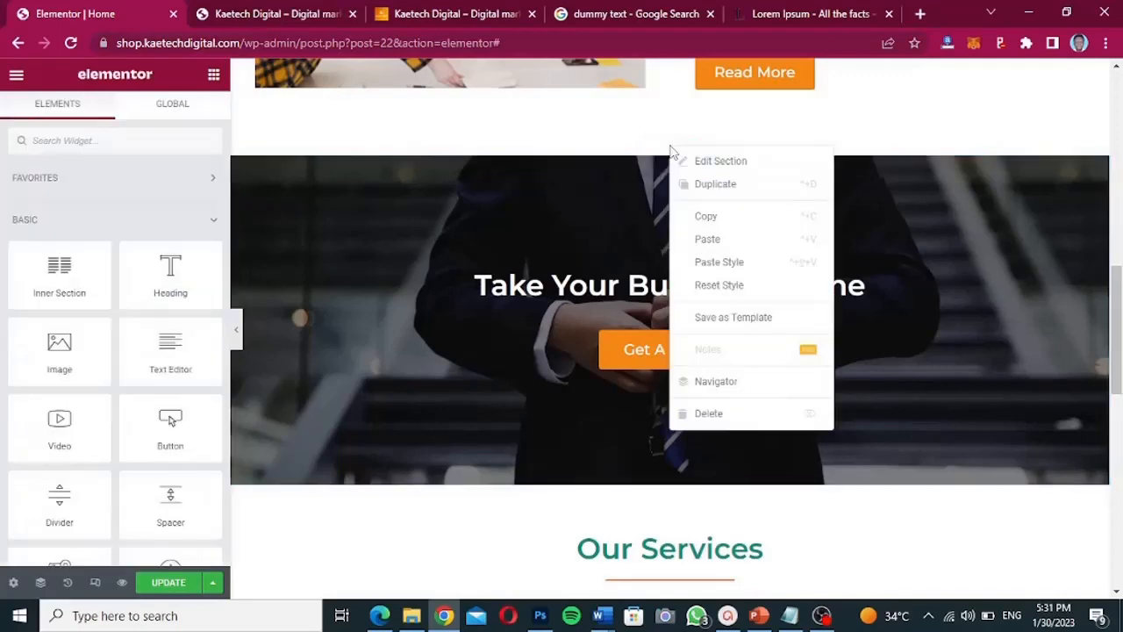
pyautogui.click(706, 217)
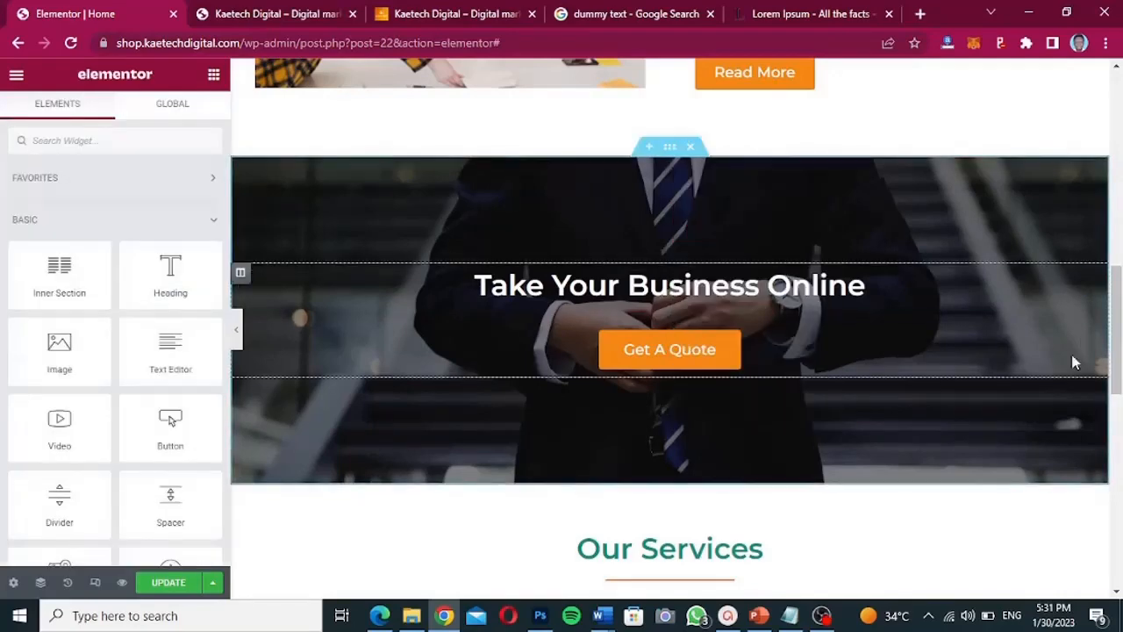
pyautogui.moveTo(1117, 372); pyautogui.dragTo(1116, 562)
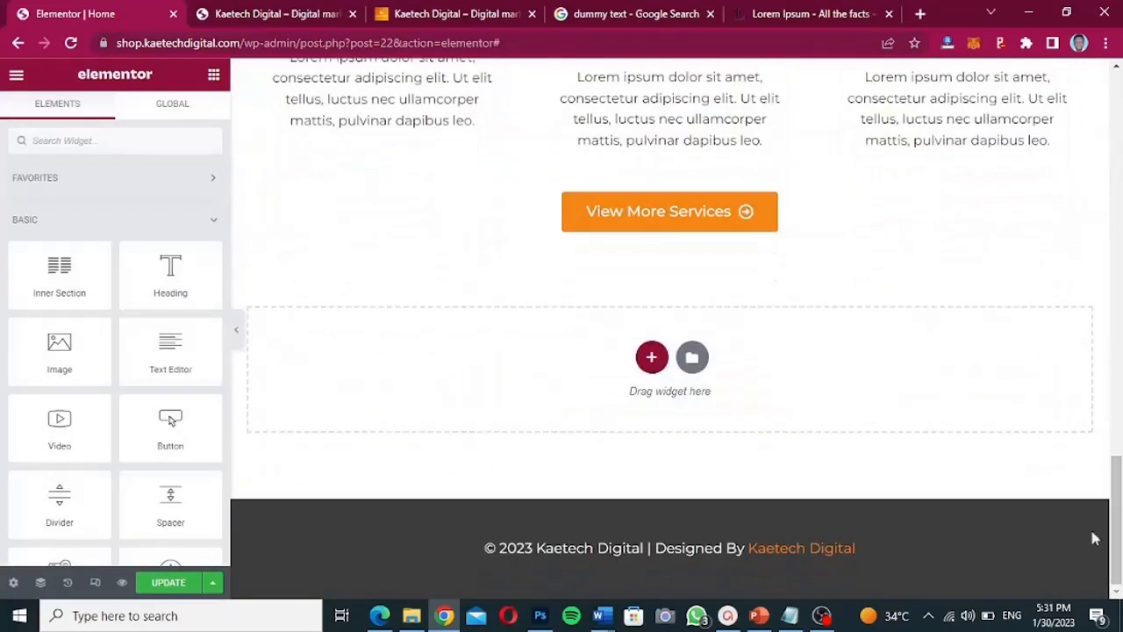
pyautogui.rightClick(835, 404)
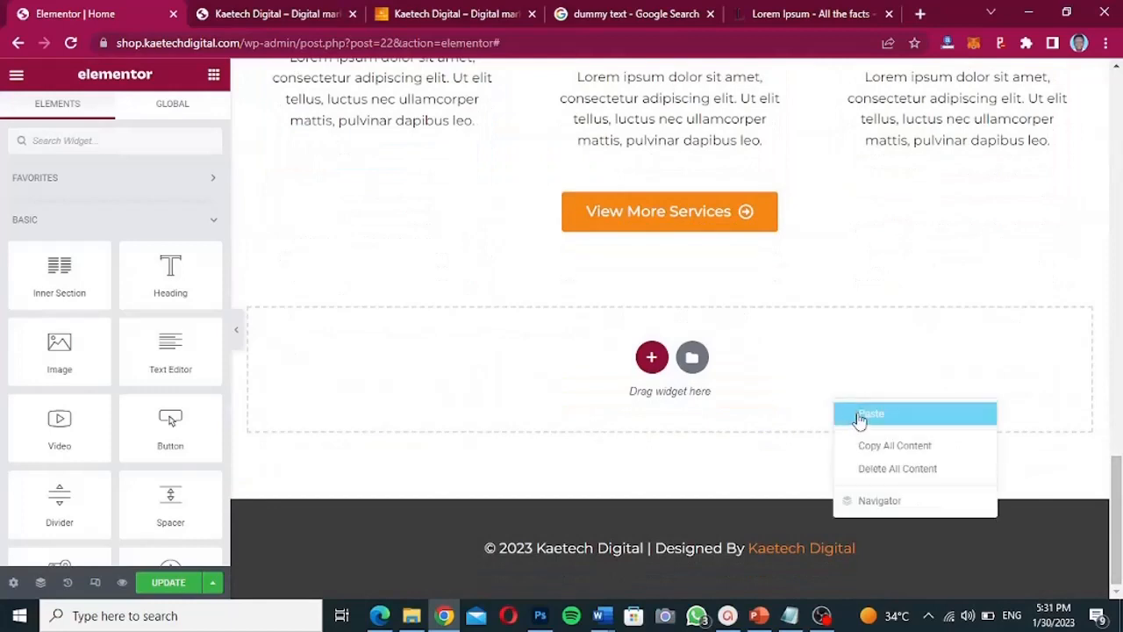
pyautogui.click(860, 416)
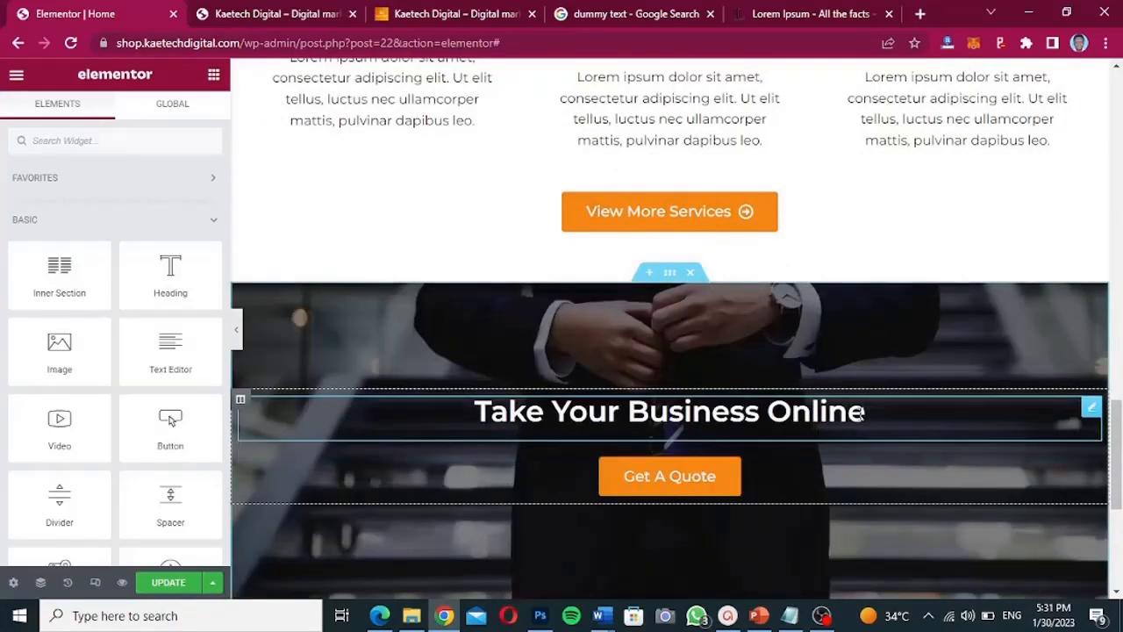
# Set the pasted section's background to the laptop-and-coffee-mug photo.
pyautogui.click(671, 274)
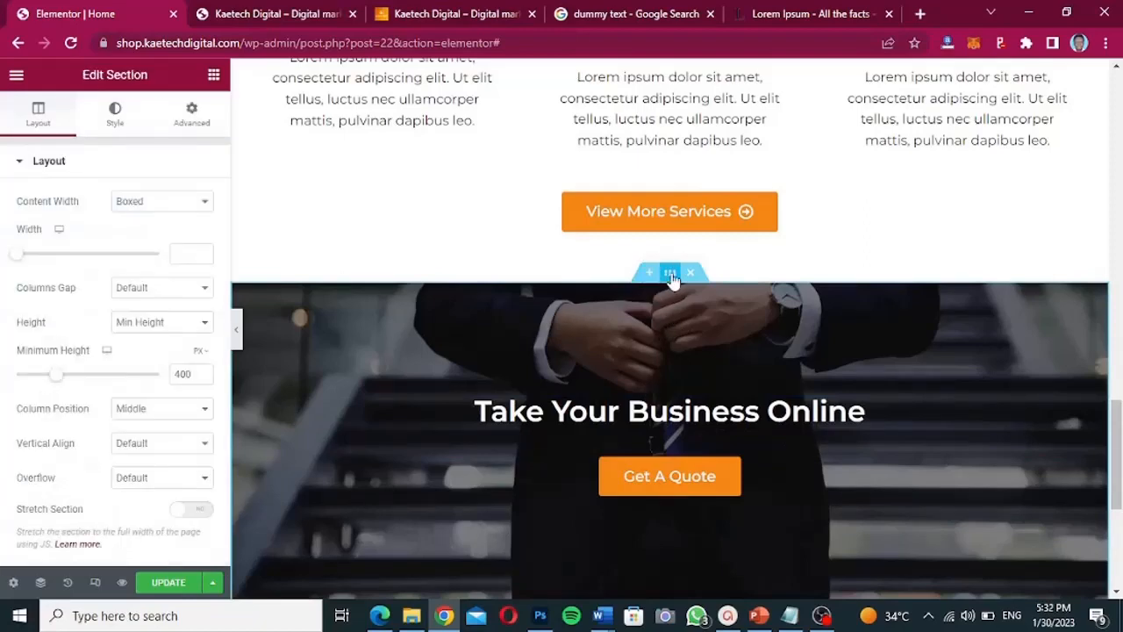
pyautogui.click(115, 121)
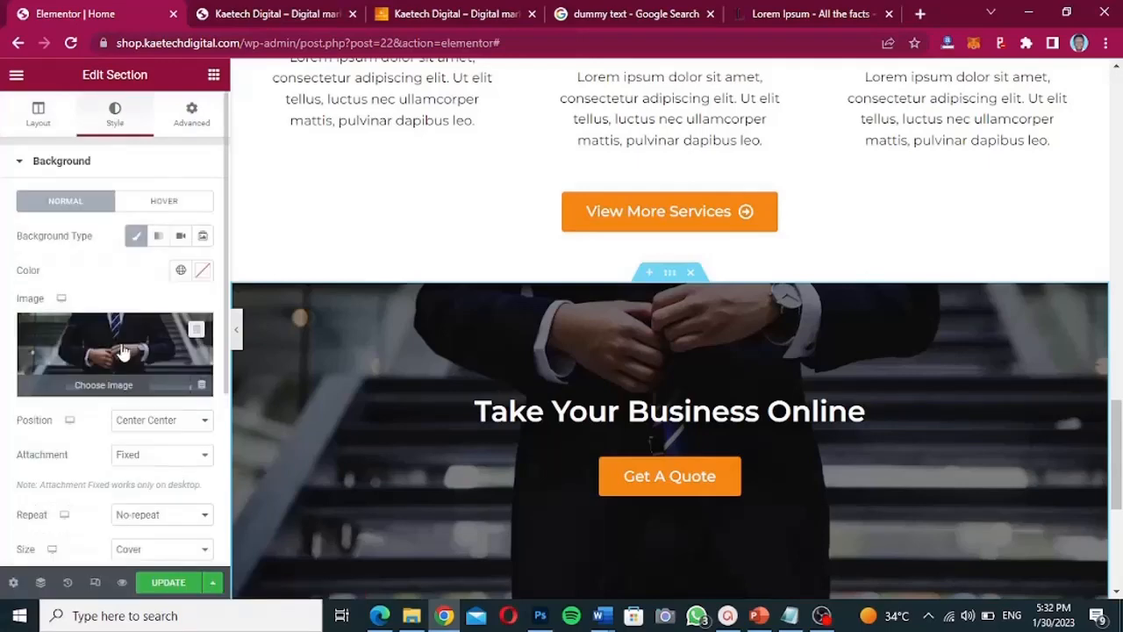
pyautogui.click(123, 351)
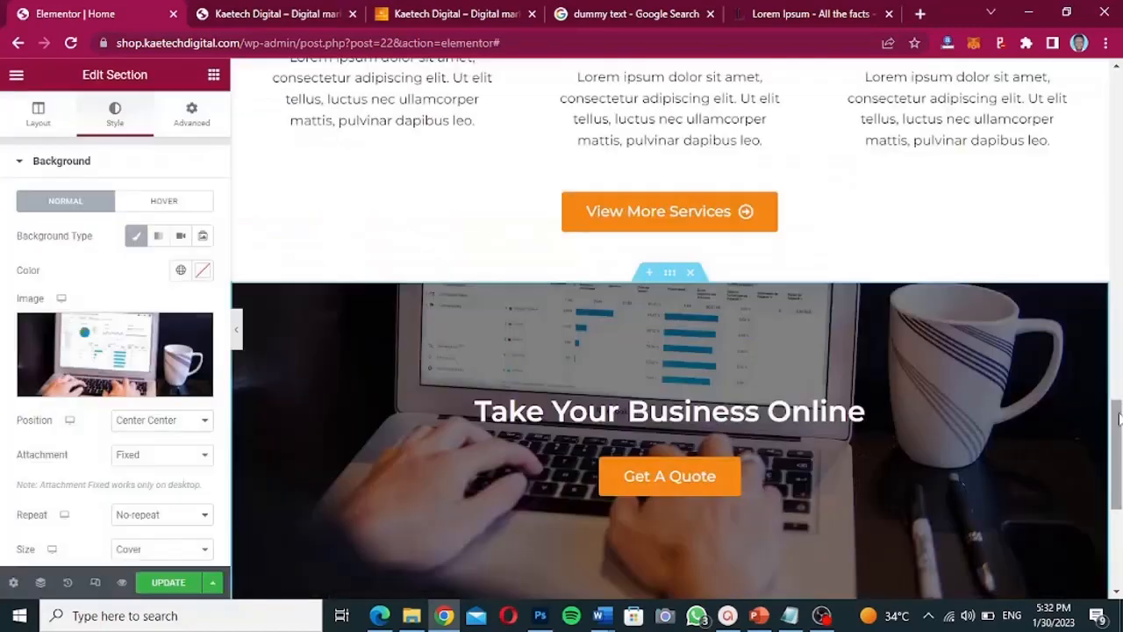
pyautogui.moveTo(1120, 420); pyautogui.dragTo(1120, 446)
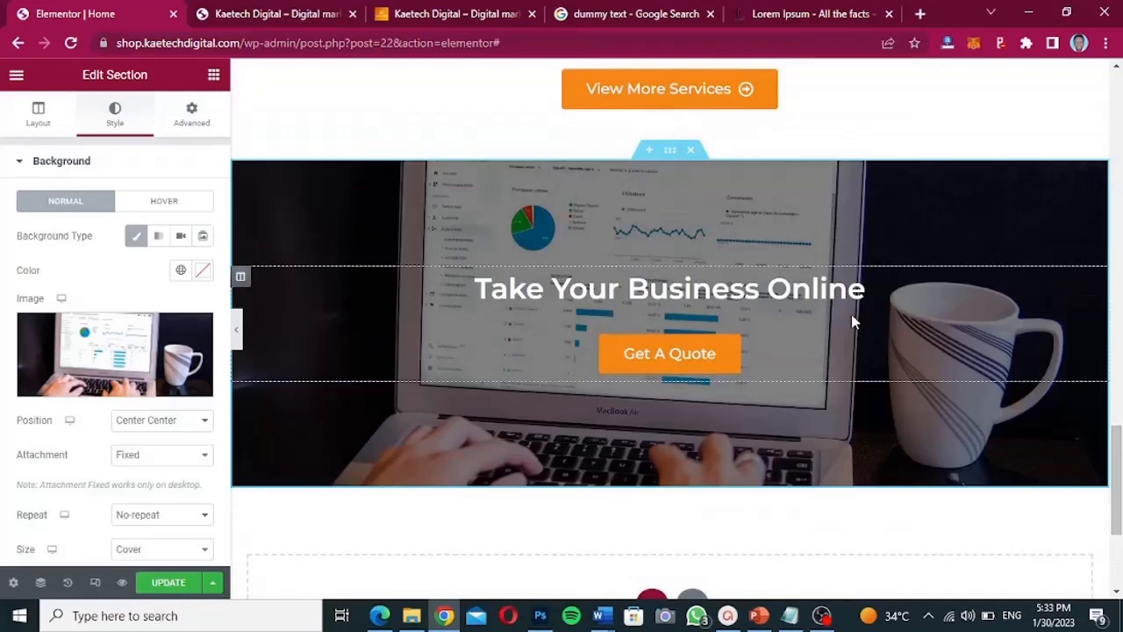
# Change the laptop banner's heading to 'Boost Sales by taking your business online'.
pyautogui.click(914, 289)
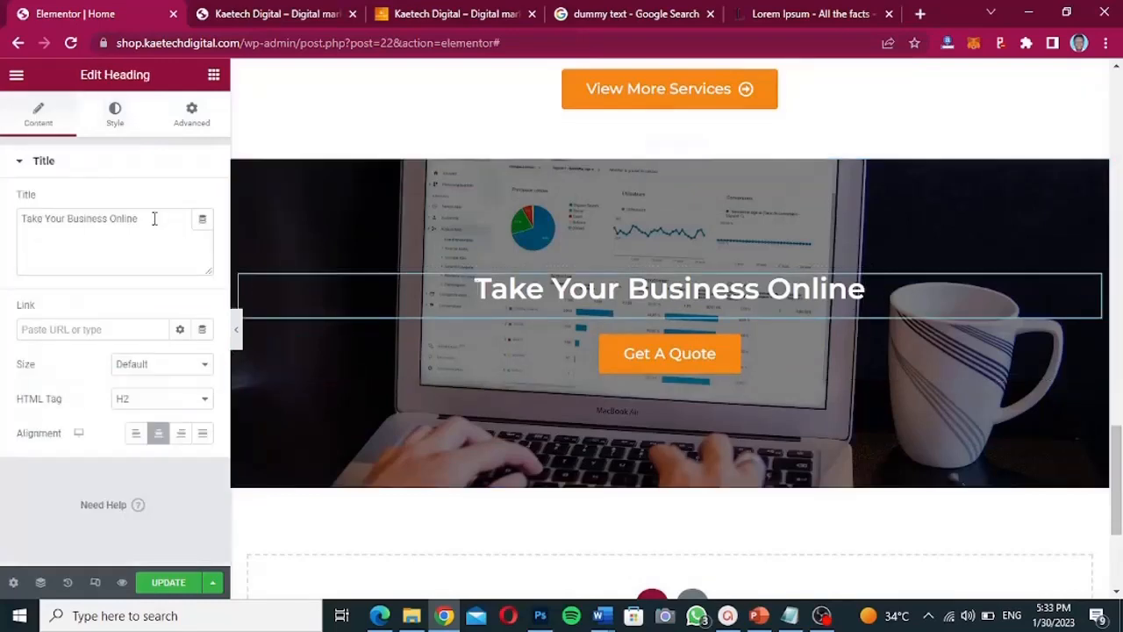
pyautogui.moveTo(150, 219); pyautogui.dragTo(7, 216)
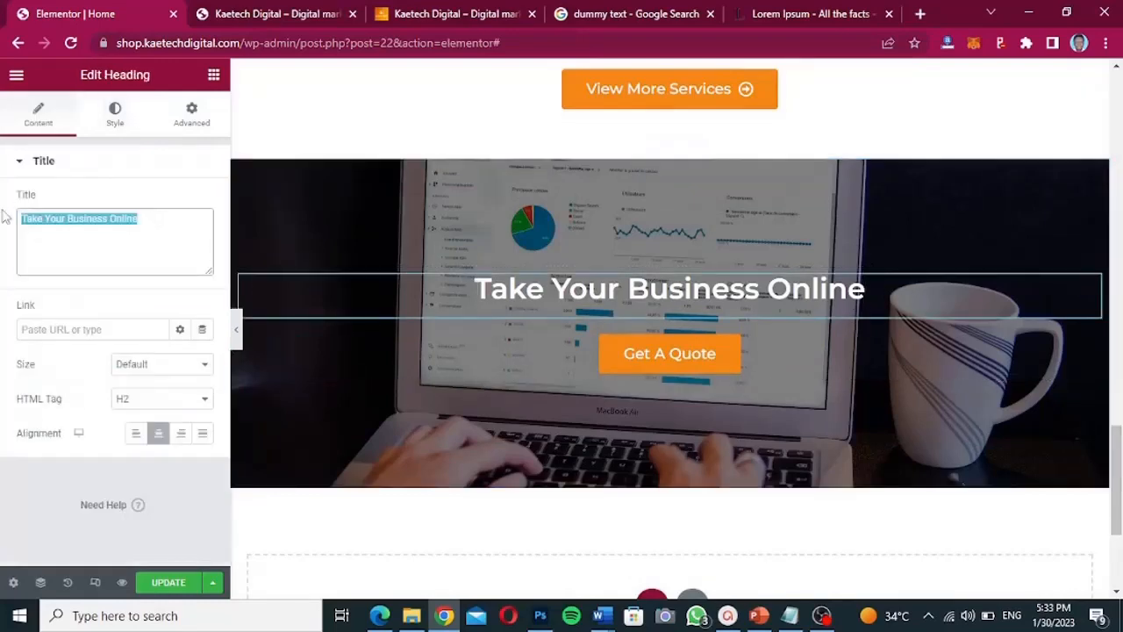
pyautogui.write('Boost Sales ')
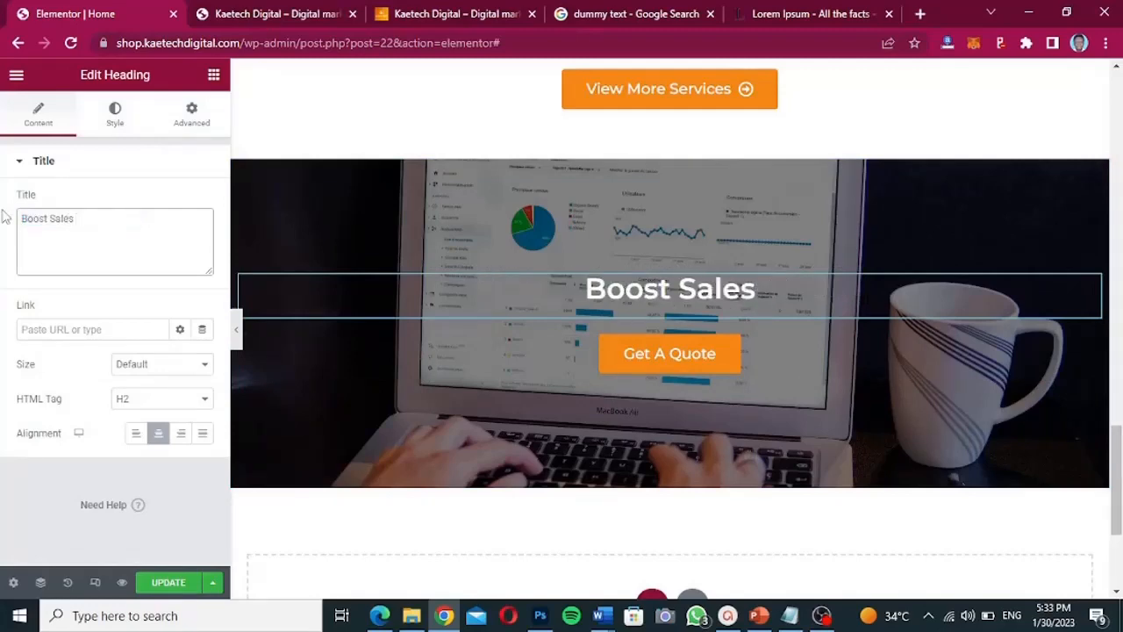
pyautogui.write('by taking y')
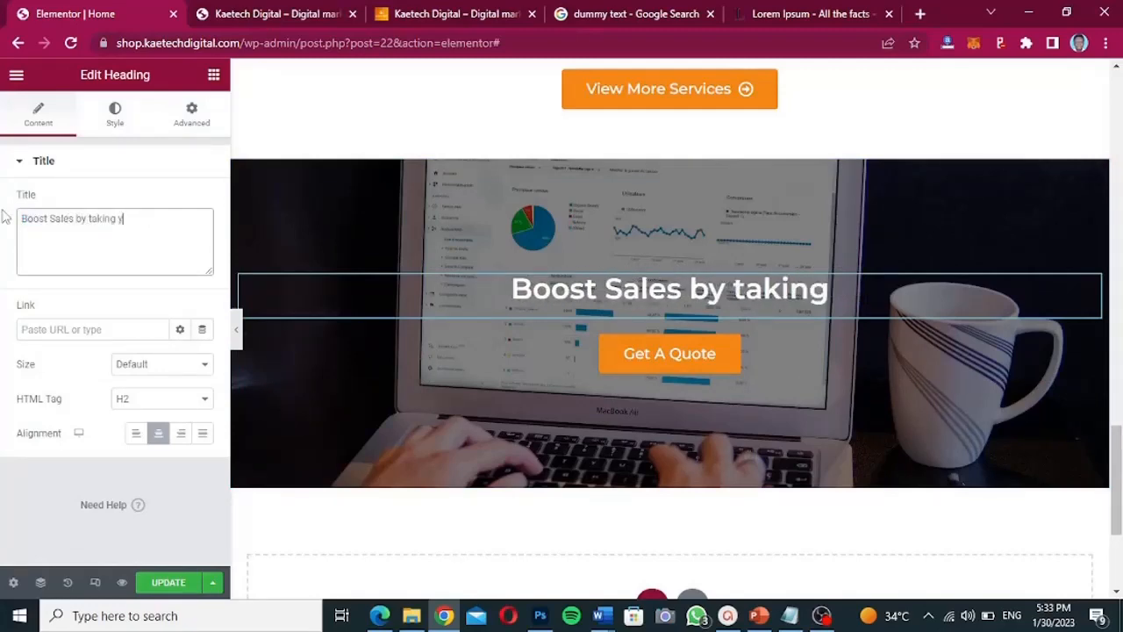
pyautogui.write('our bu')
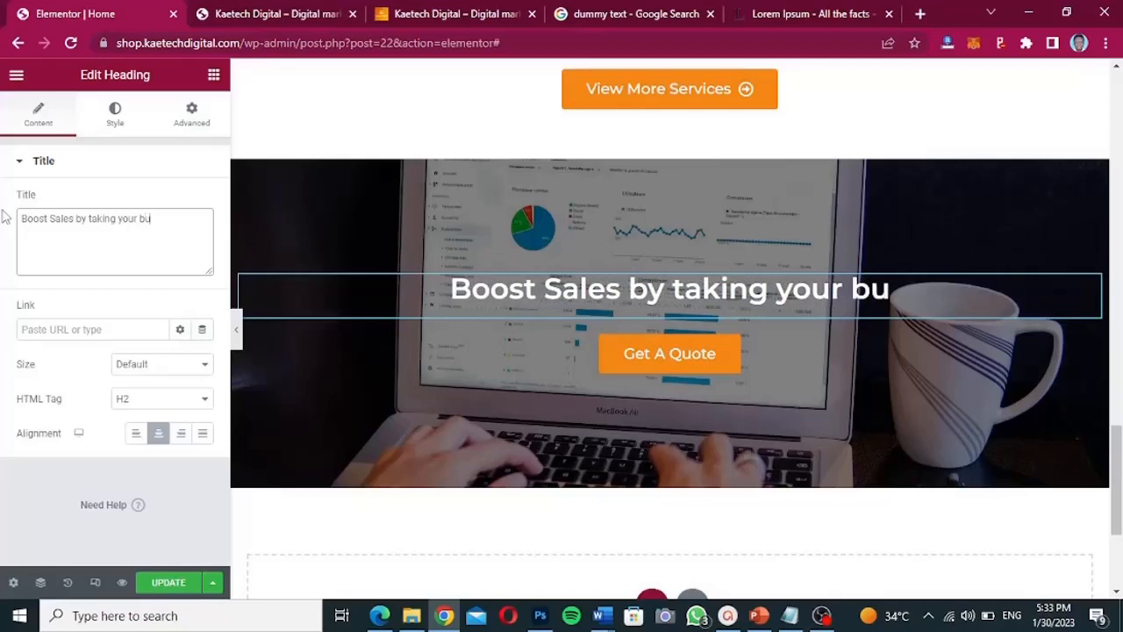
pyautogui.write('siness')
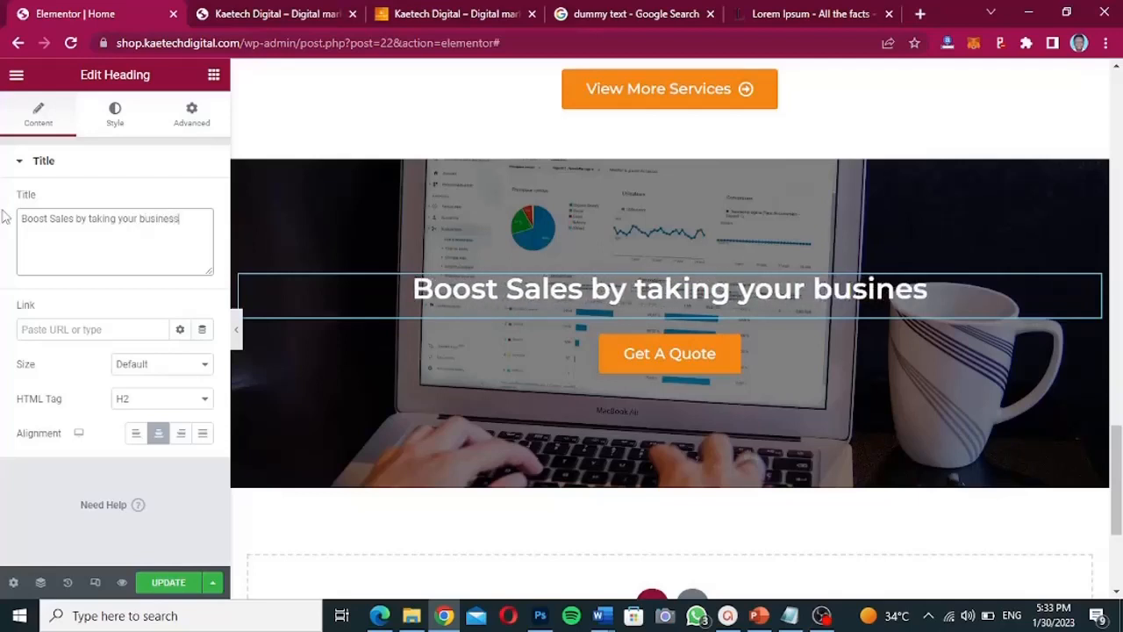
pyautogui.write(' online')
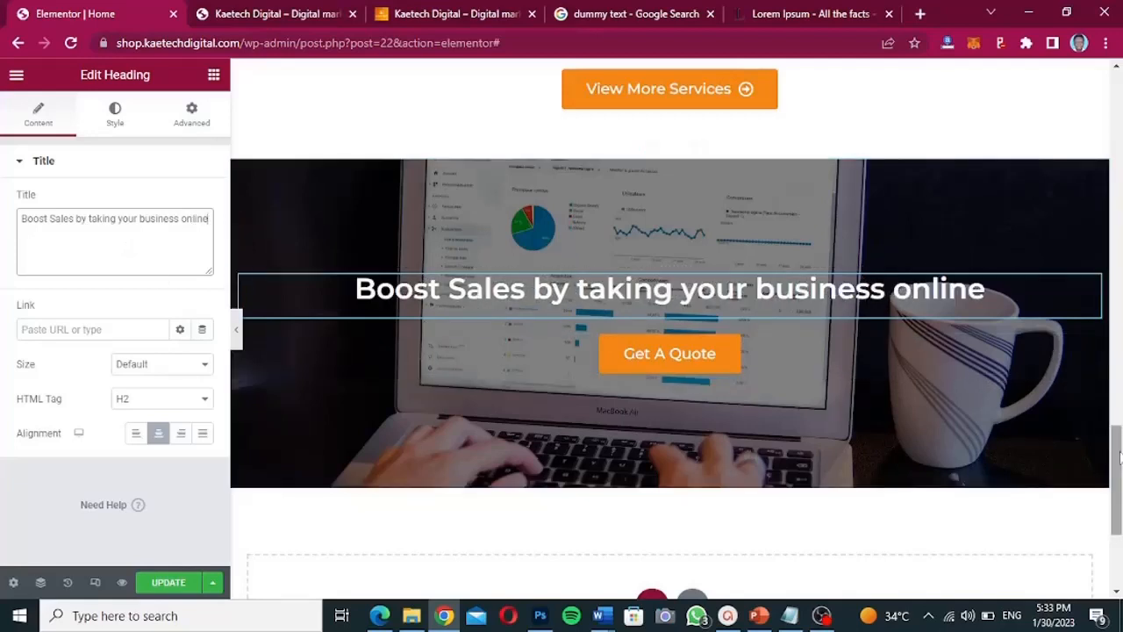
pyautogui.moveTo(1119, 454); pyautogui.dragTo(1117, 252)
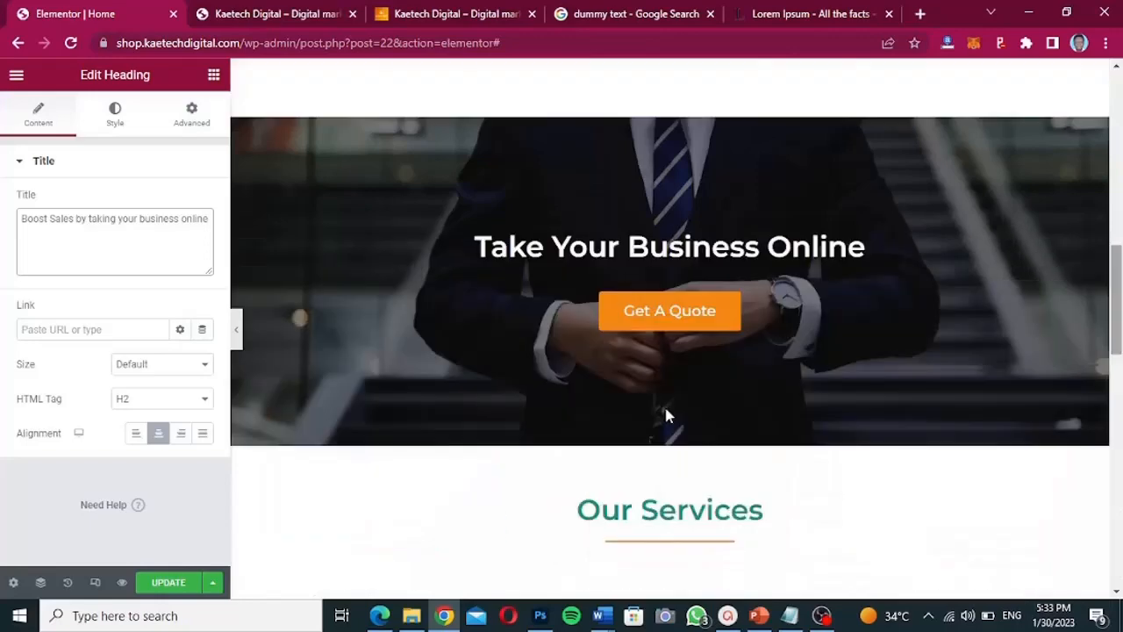
# Save the page and check the Boost Sales banner above the footer on the reloaded live site.
pyautogui.click(168, 586)
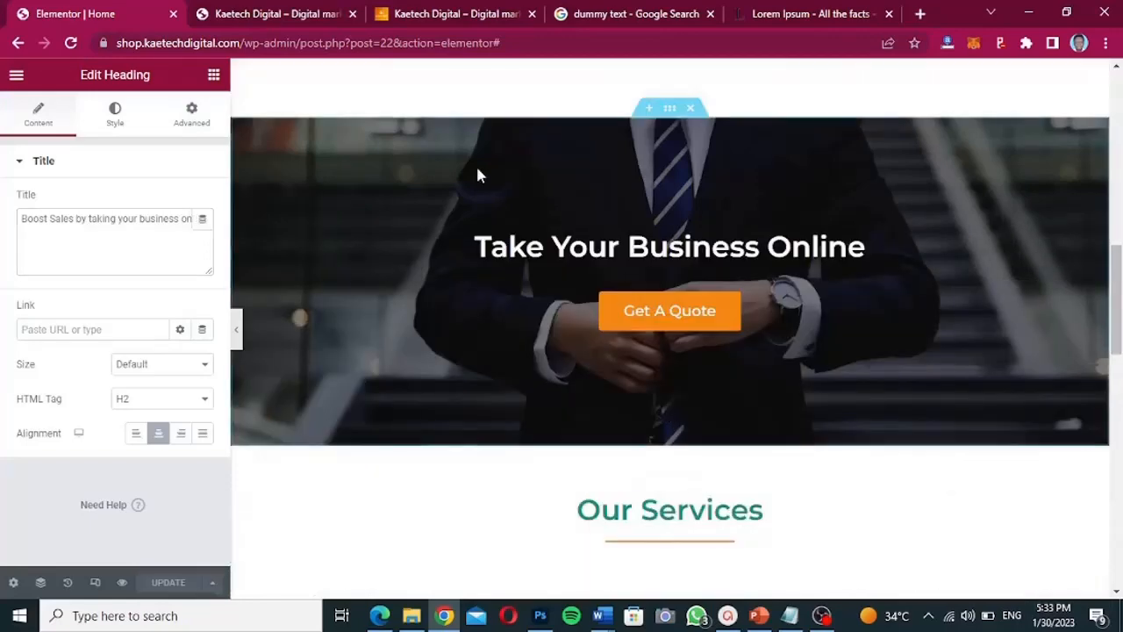
pyautogui.click(451, 14)
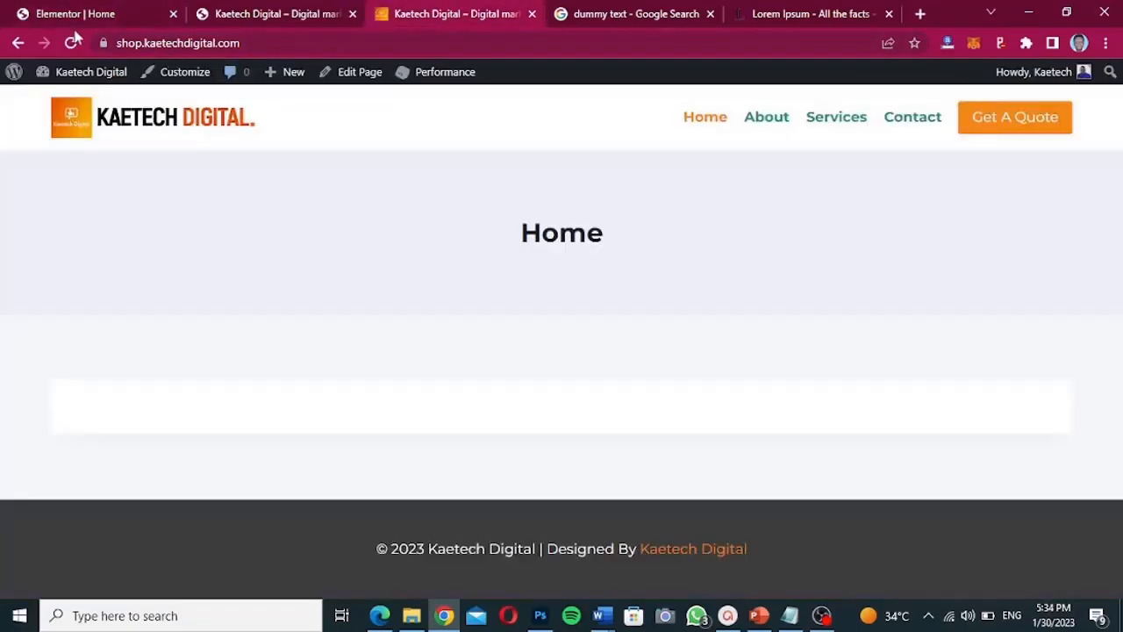
pyautogui.click(71, 46)
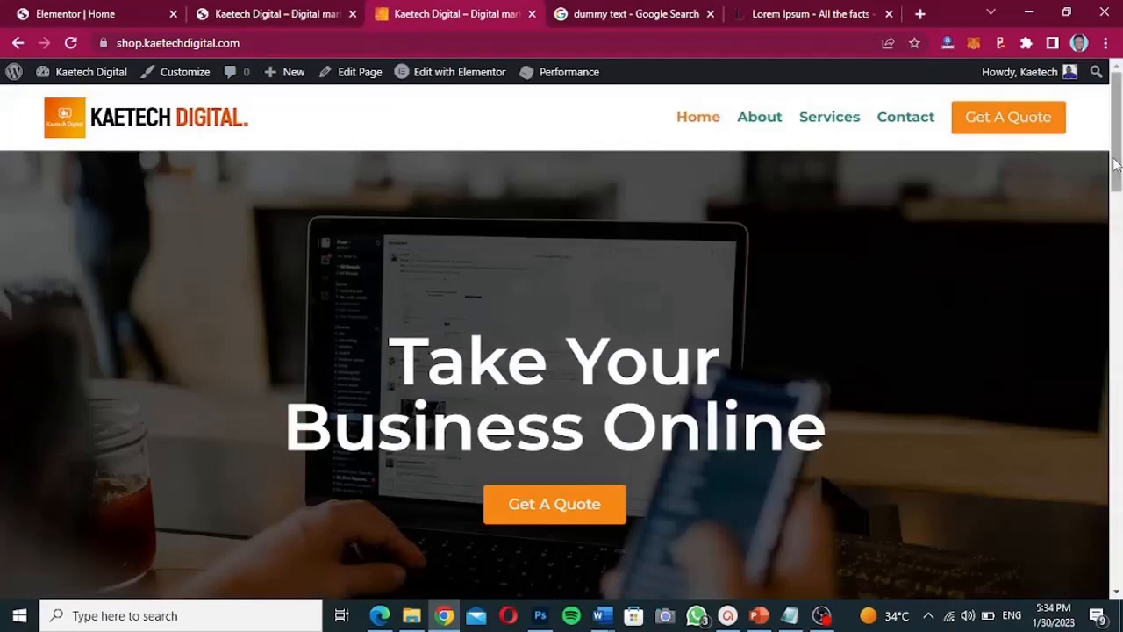
pyautogui.moveTo(1118, 140); pyautogui.dragTo(1118, 559)
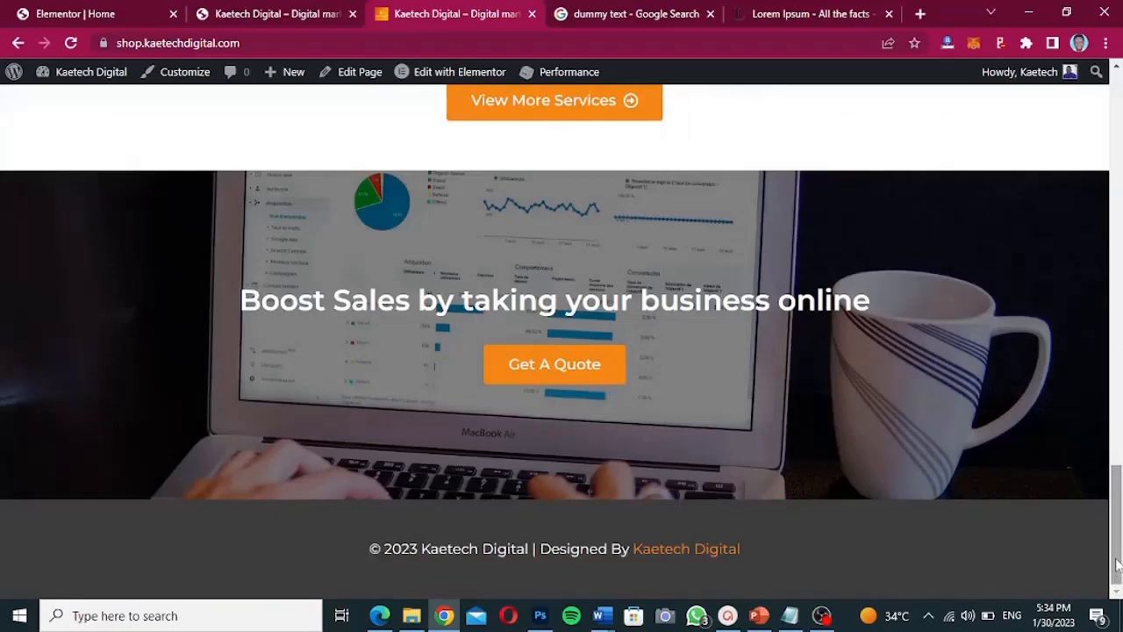
pyautogui.moveTo(1118, 579); pyautogui.dragTo(1118, 158)
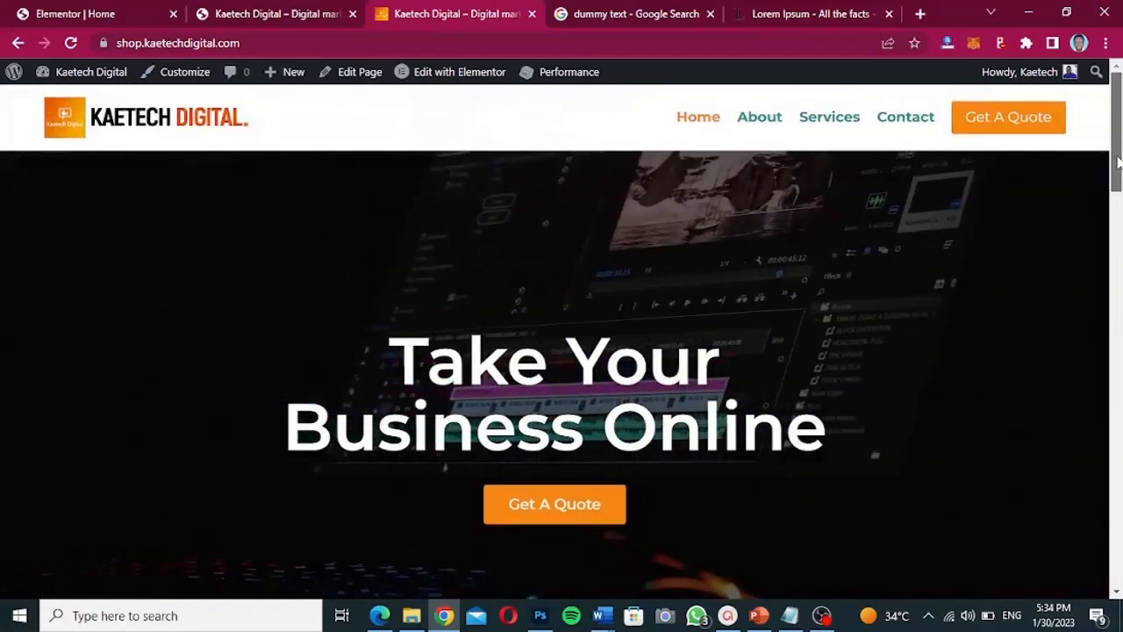
pyautogui.moveTo(1118, 160); pyautogui.dragTo(1116, 575)
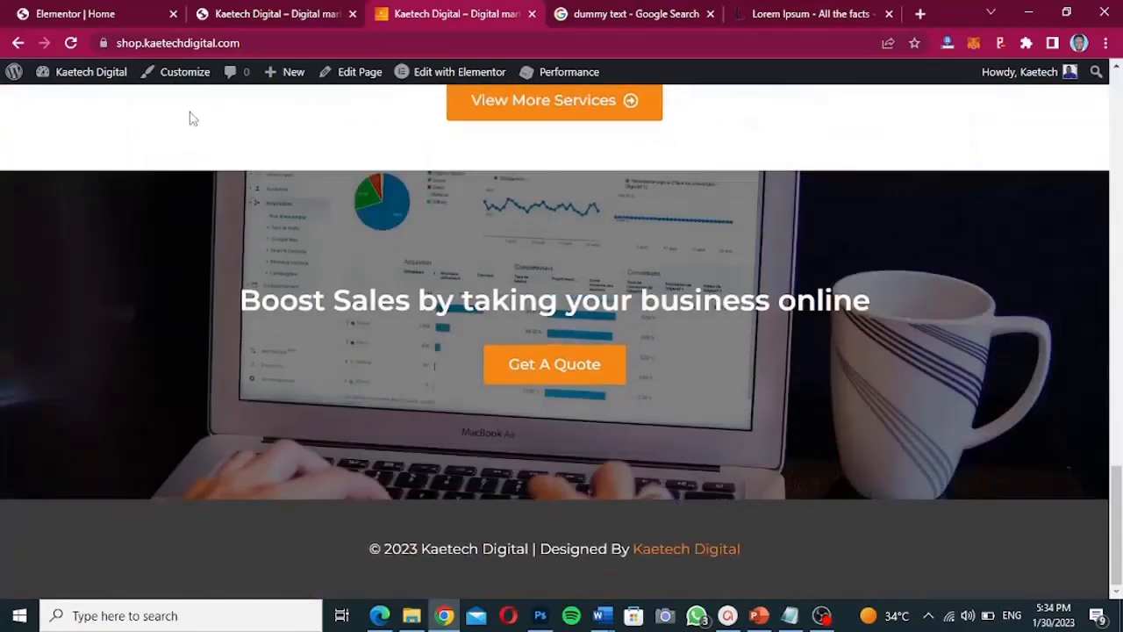
# Go back to the 'Elementor | Home' editor from the live site.
pyautogui.click(119, 14)
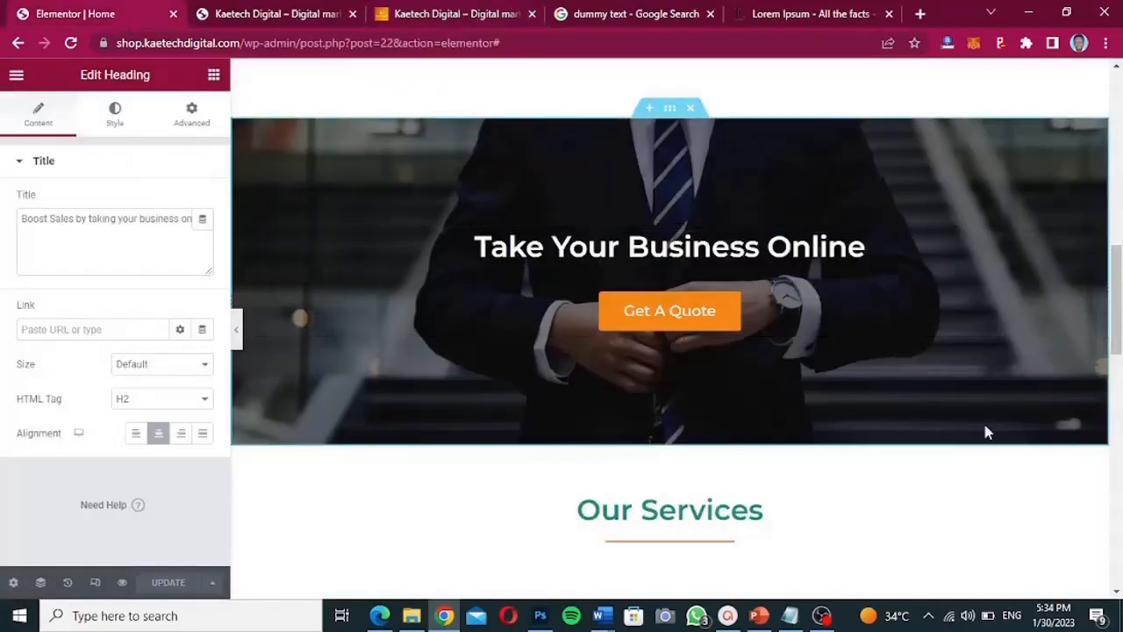
pyautogui.moveTo(1116, 324); pyautogui.dragTo(1116, 151)
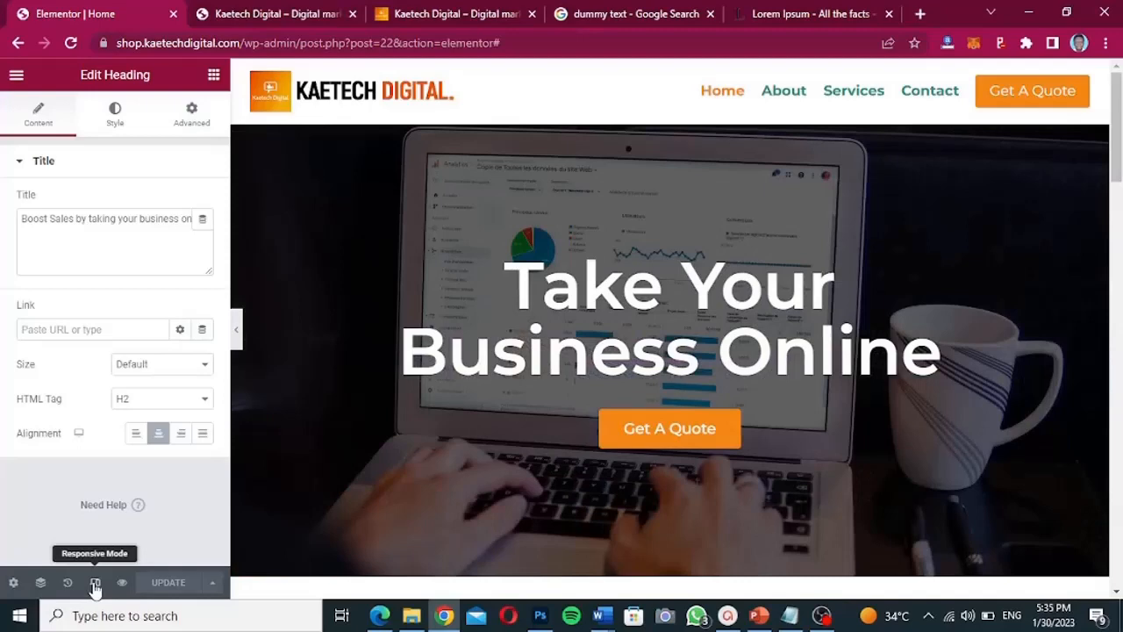
# Preview the home page at tablet width in responsive mode.
pyautogui.click(95, 584)
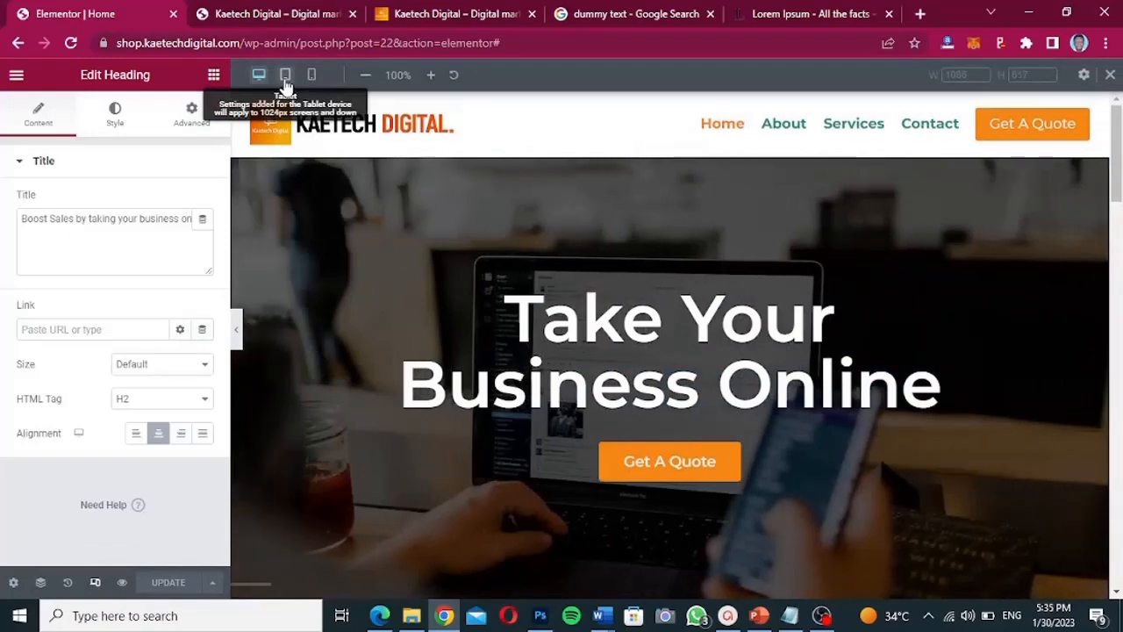
pyautogui.click(285, 78)
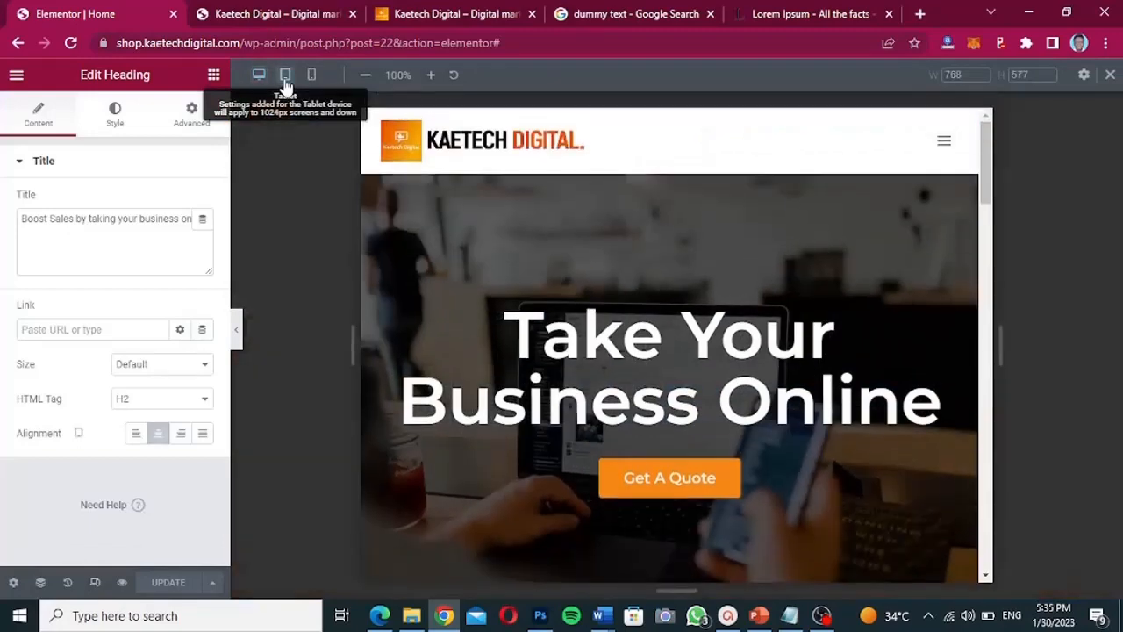
pyautogui.scroll(-15, 647, 308)
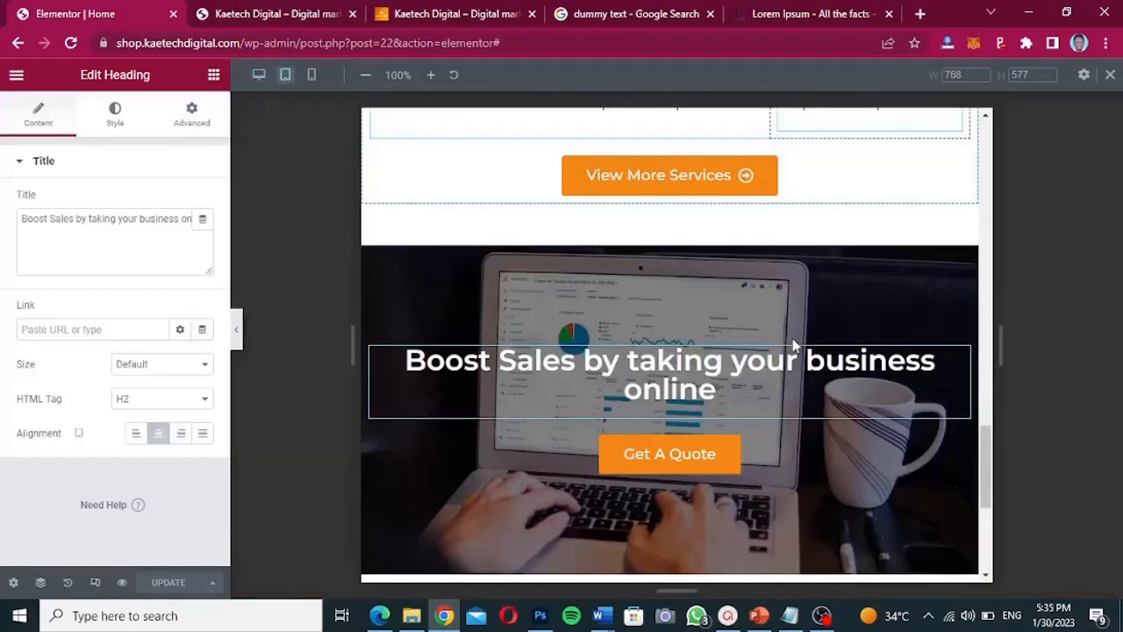
pyautogui.scroll(-4, 792, 342)
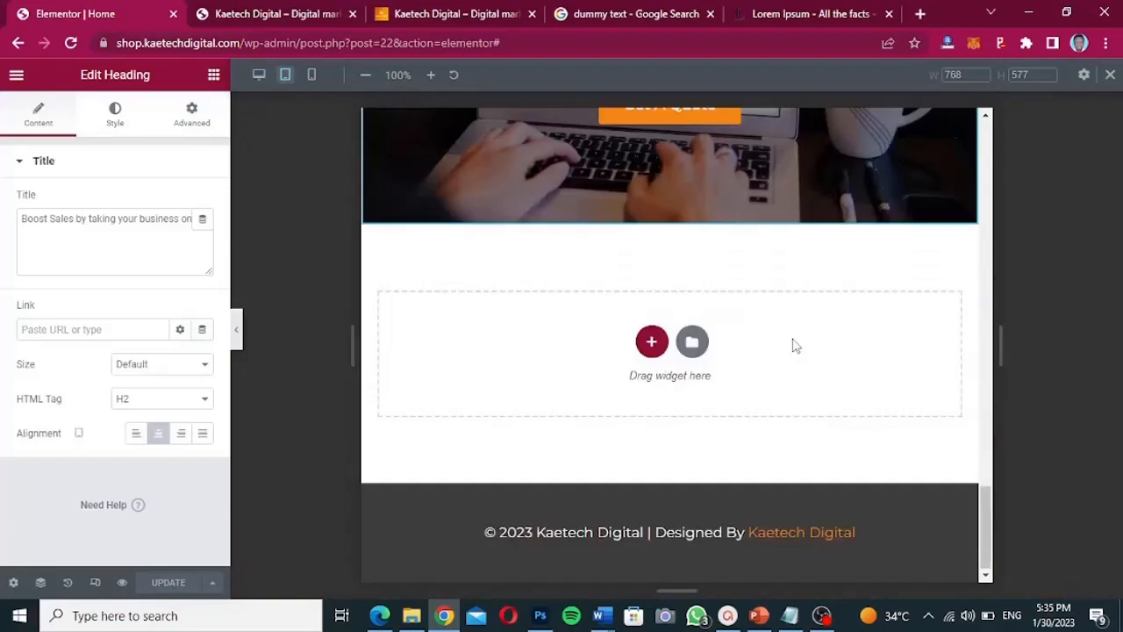
pyautogui.scroll(20, 745, 392)
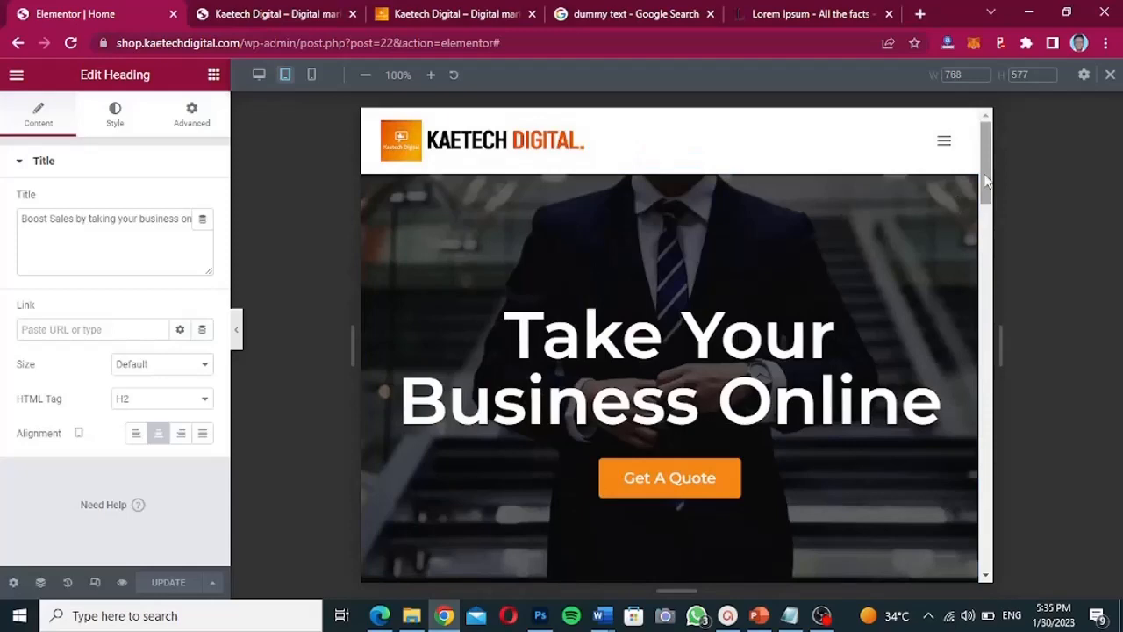
pyautogui.moveTo(985, 180); pyautogui.dragTo(1007, 506)
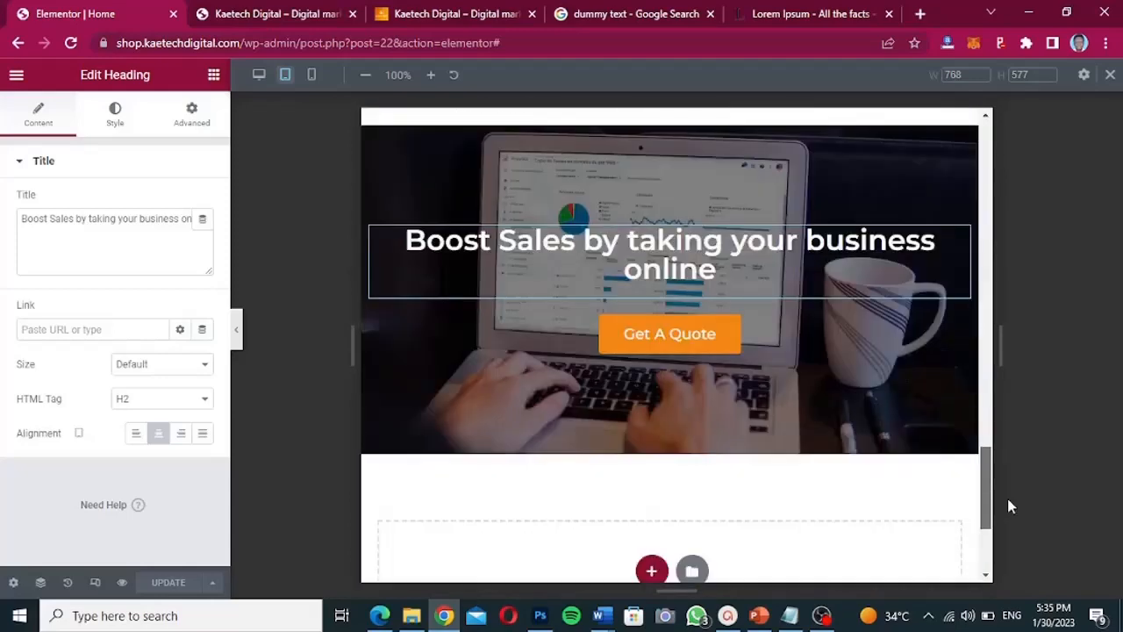
# Switch to the 360 px mobile preview and open the wrapping hero heading's settings.
pyautogui.click(312, 78)
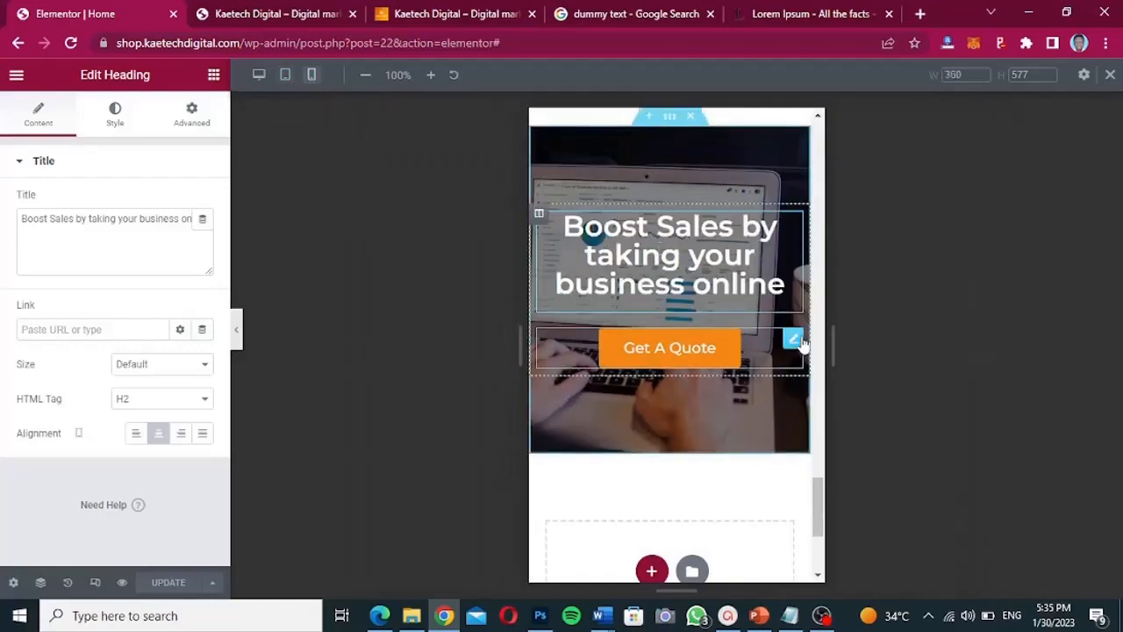
pyautogui.moveTo(821, 495); pyautogui.dragTo(794, 158)
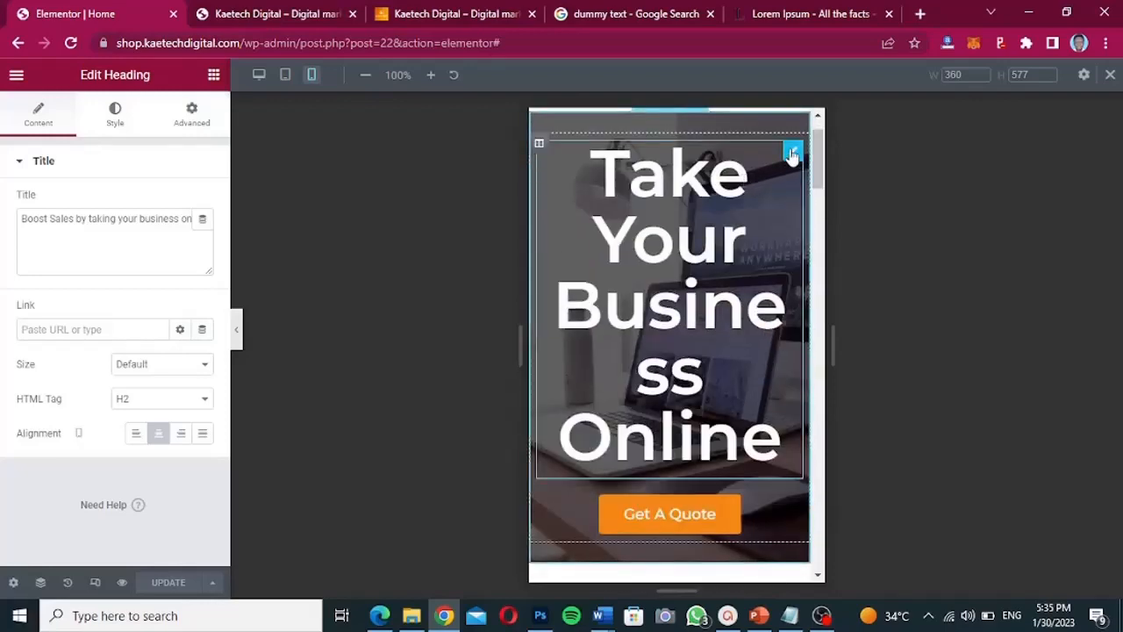
pyautogui.click(793, 155)
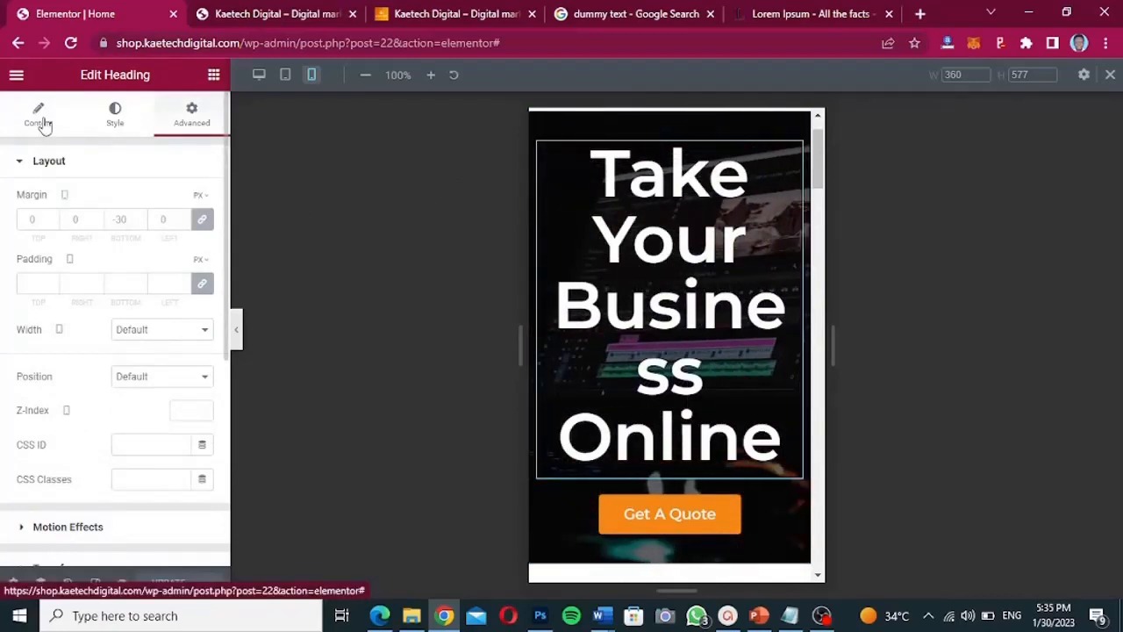
# Reduce the hero heading's mobile typography size to 45 px so it fits on three lines.
pyautogui.click(42, 123)
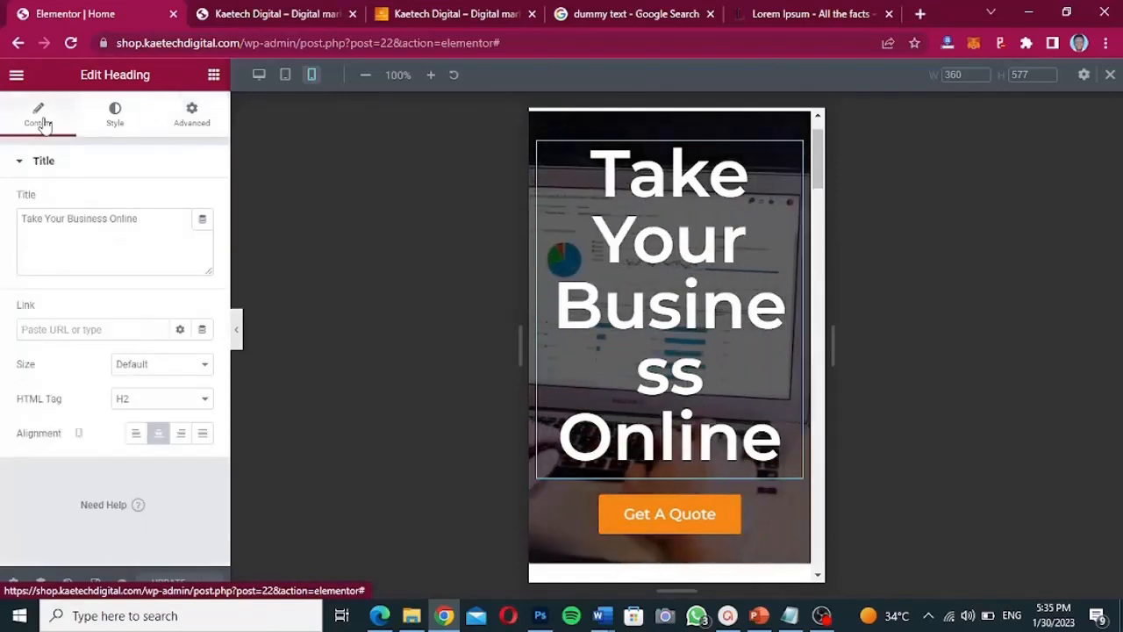
pyautogui.click(115, 119)
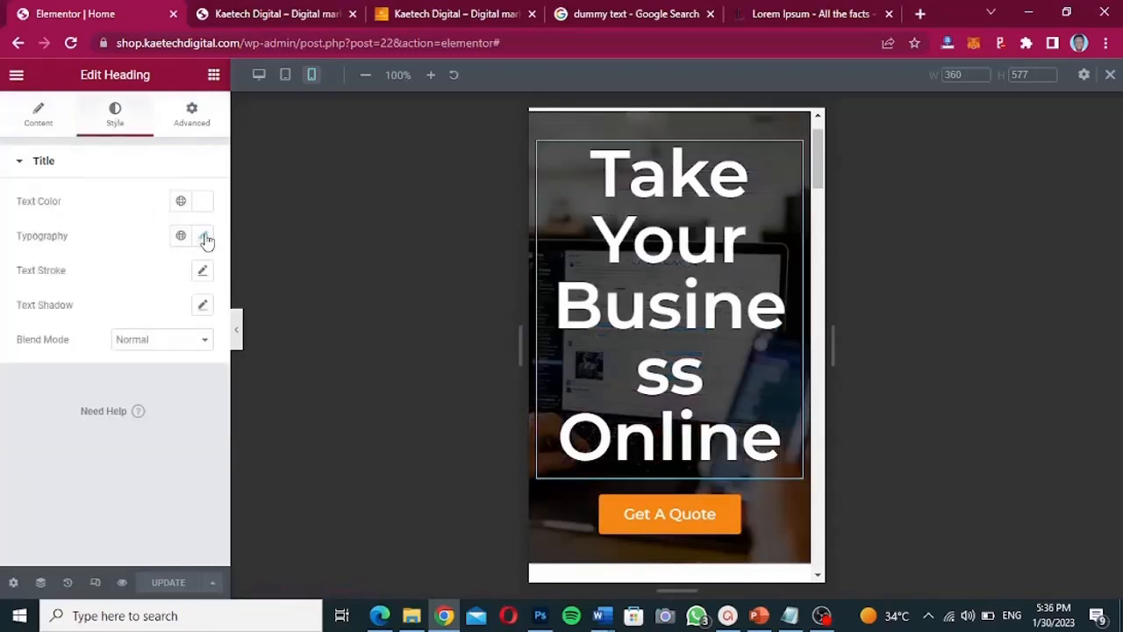
pyautogui.click(204, 236)
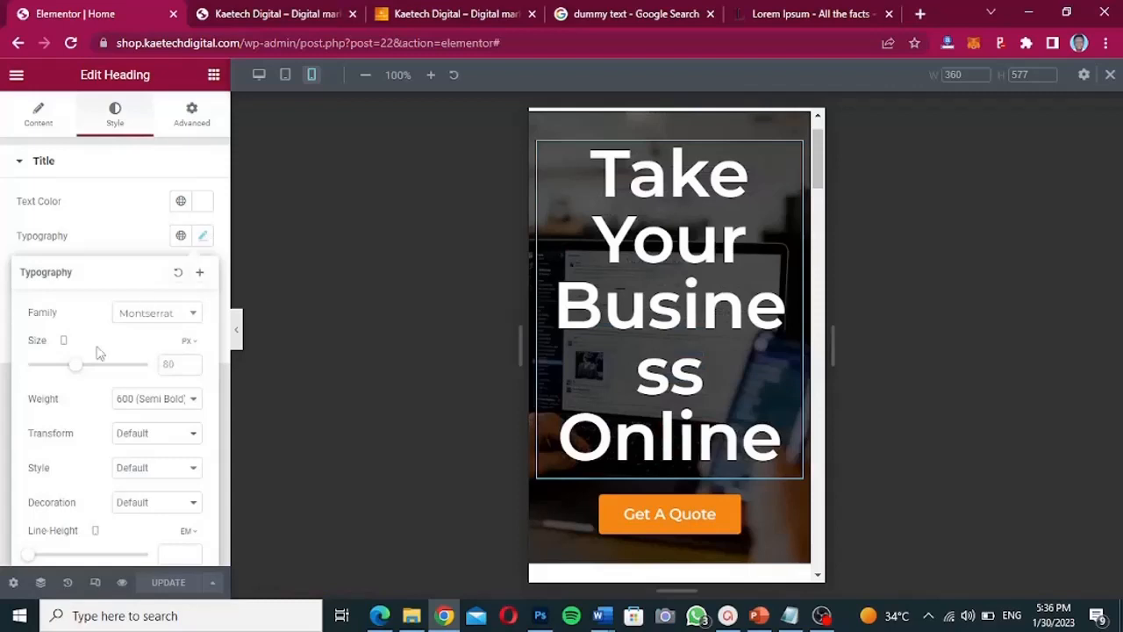
pyautogui.moveTo(76, 370); pyautogui.dragTo(54, 369)
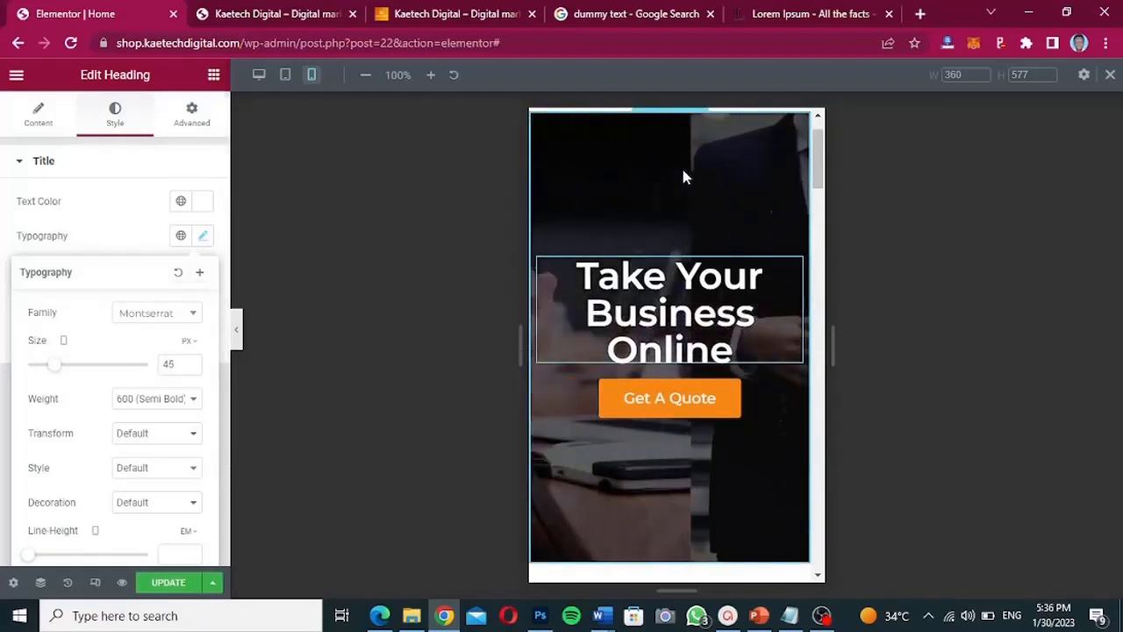
pyautogui.moveTo(819, 170); pyautogui.dragTo(819, 162)
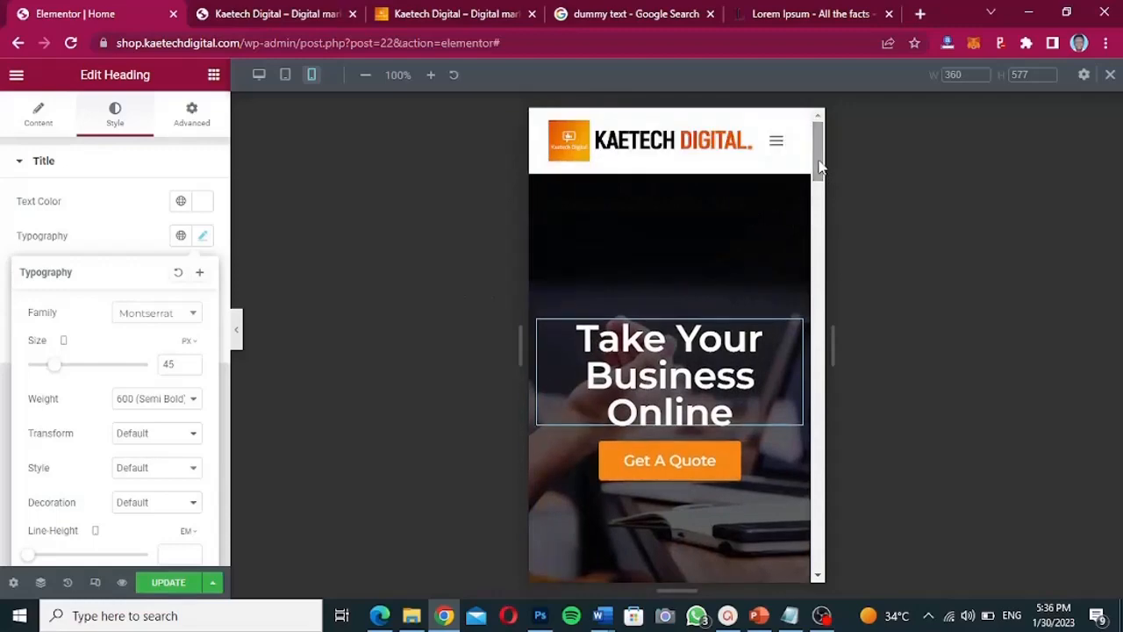
# Give the hero section a 356 mobile minimum height and update the page.
pyautogui.click(668, 167)
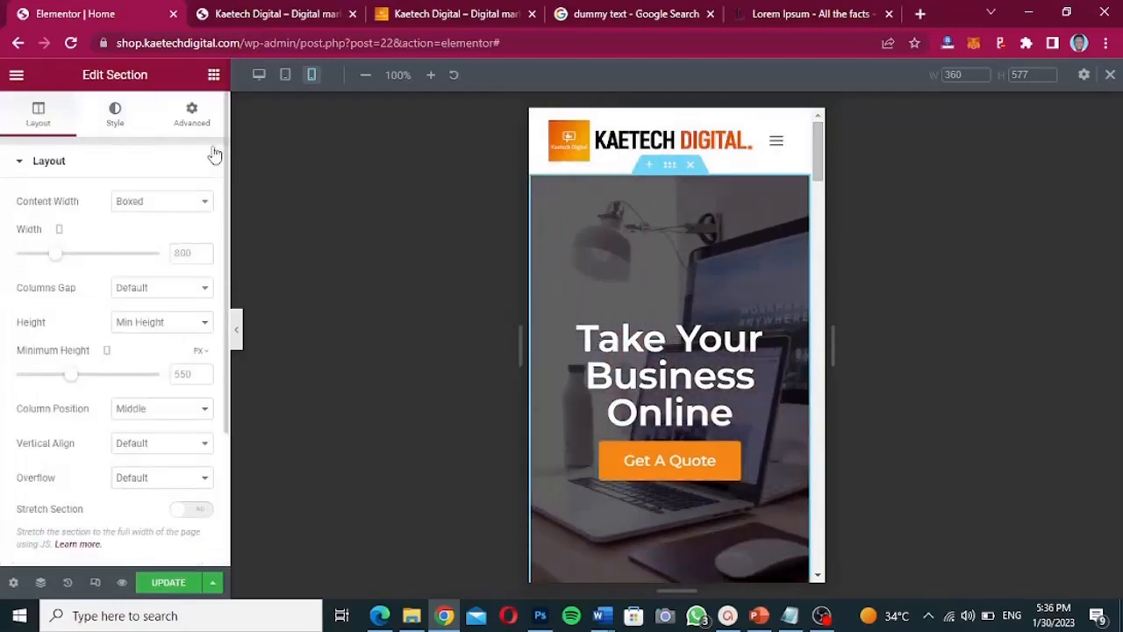
pyautogui.click(193, 116)
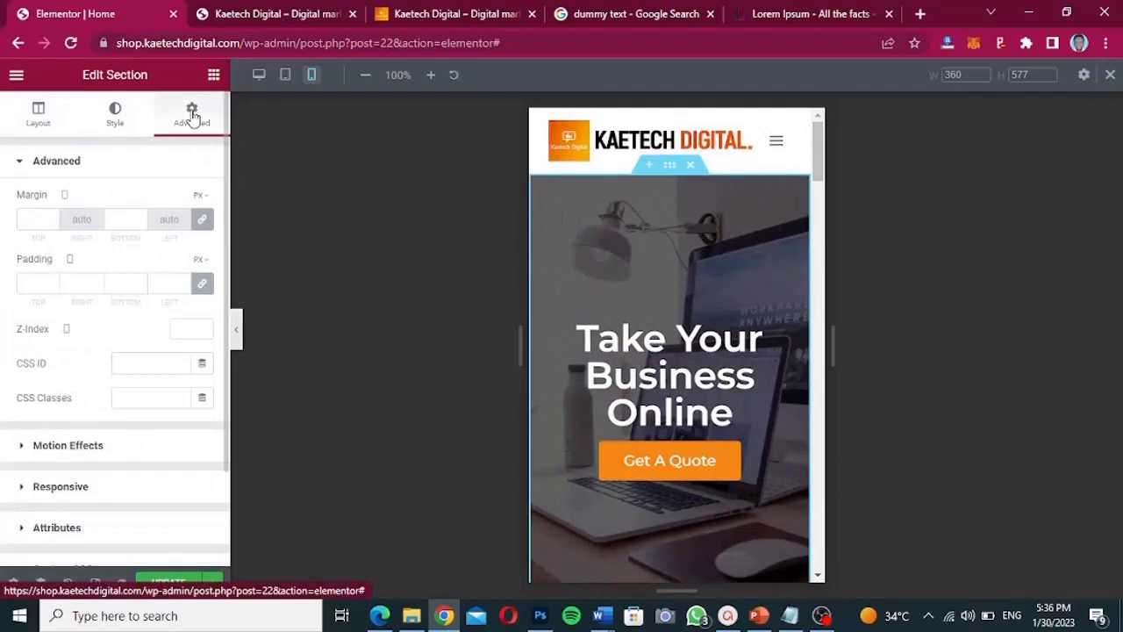
pyautogui.click(39, 115)
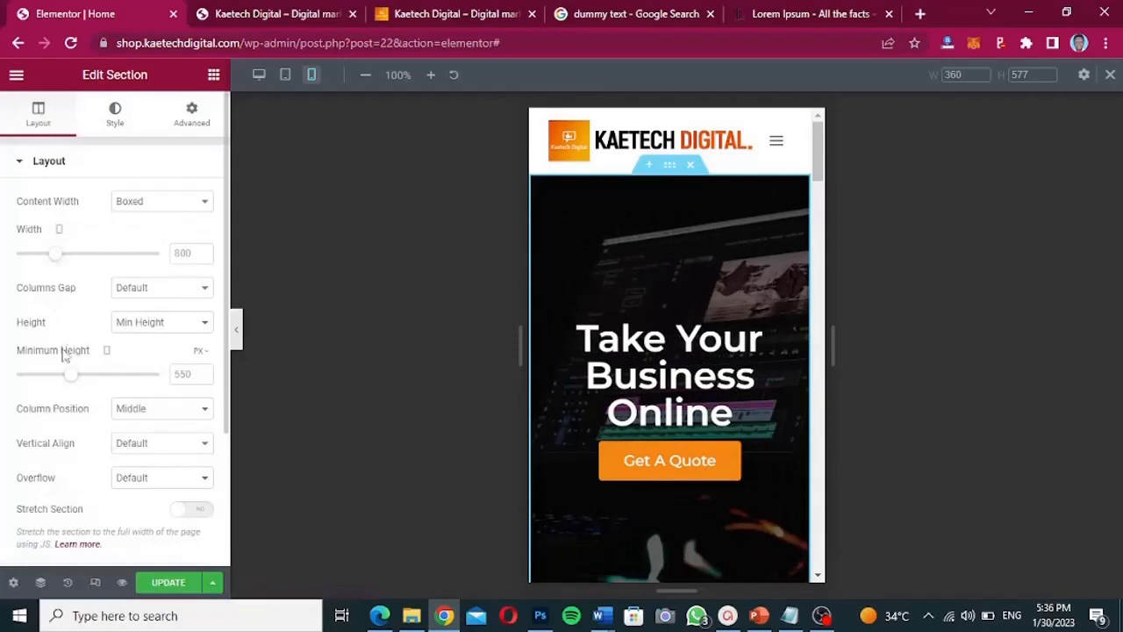
pyautogui.moveTo(72, 380)
pyautogui.mouseDown()
pyautogui.moveTo(38, 372)
pyautogui.moveTo(51, 380)
pyautogui.mouseUp()
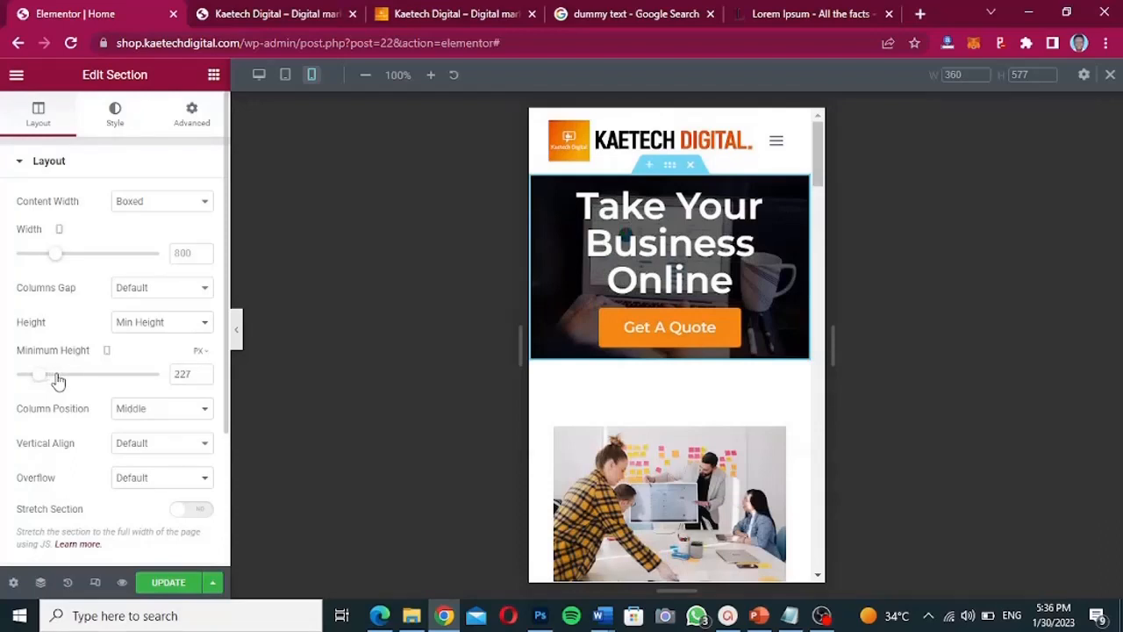
pyautogui.click(58, 379)
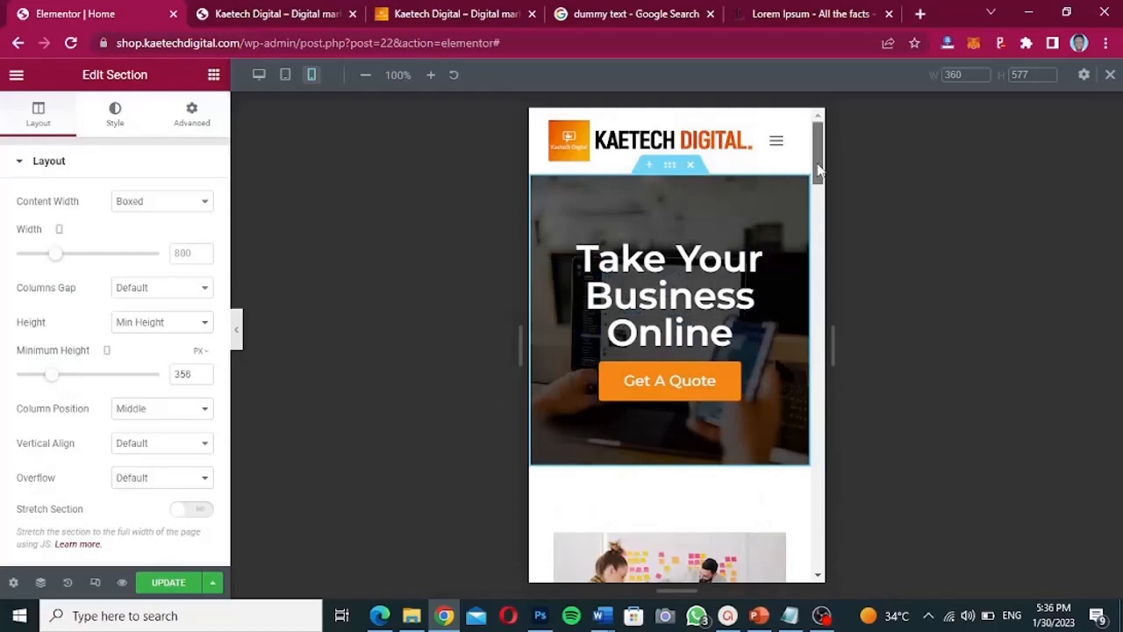
pyautogui.moveTo(818, 169)
pyautogui.mouseDown()
pyautogui.moveTo(835, 532)
pyautogui.moveTo(820, 169)
pyautogui.mouseUp()
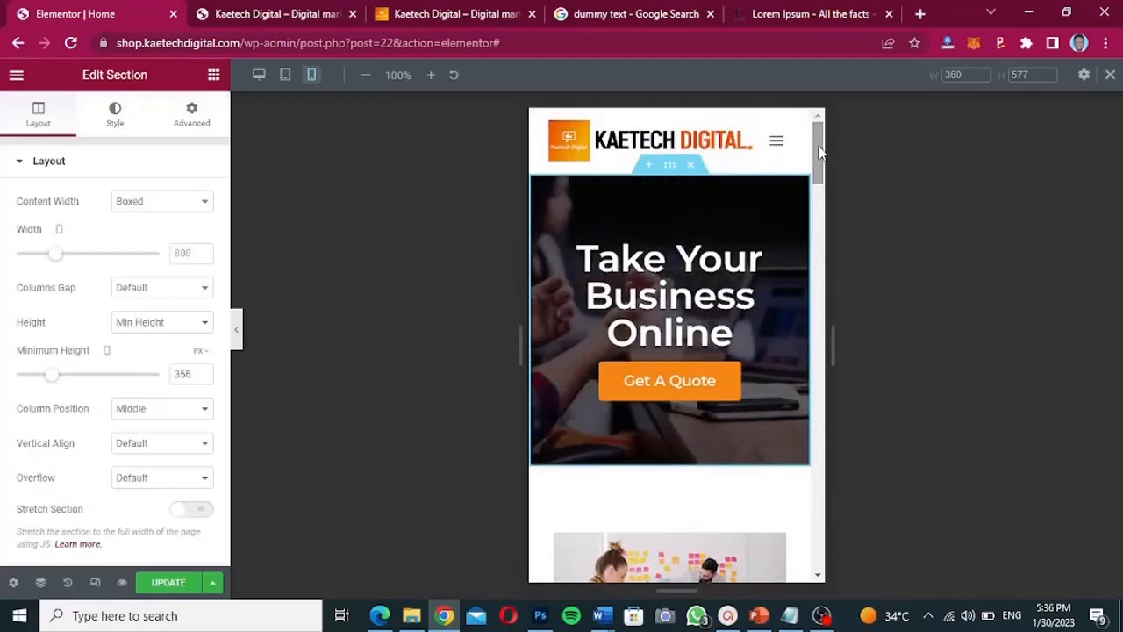
pyautogui.click(169, 583)
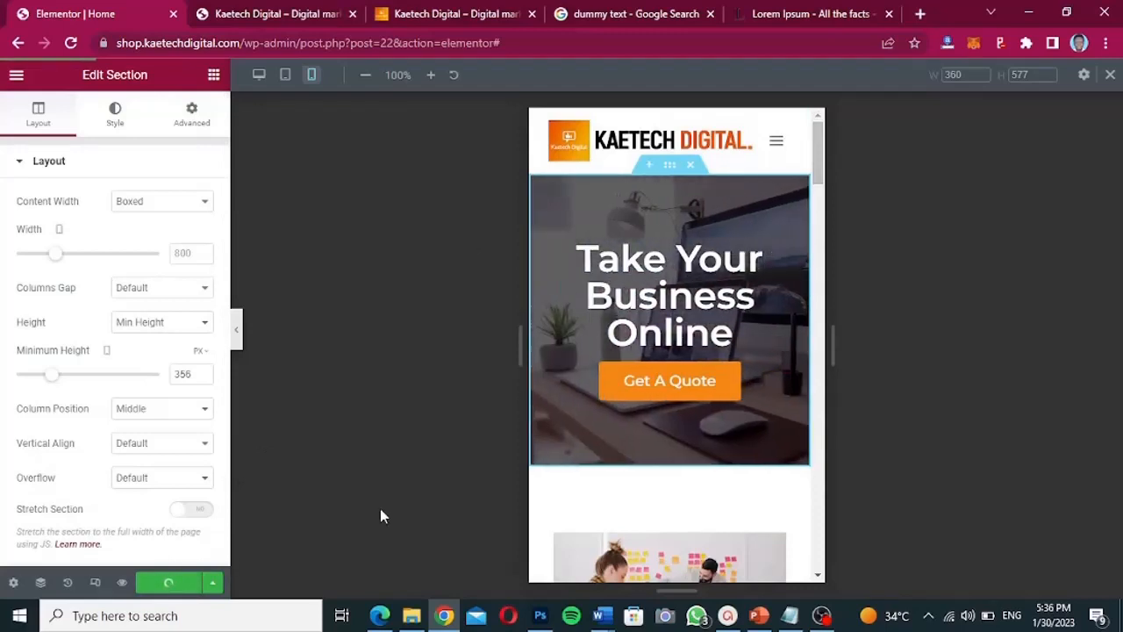
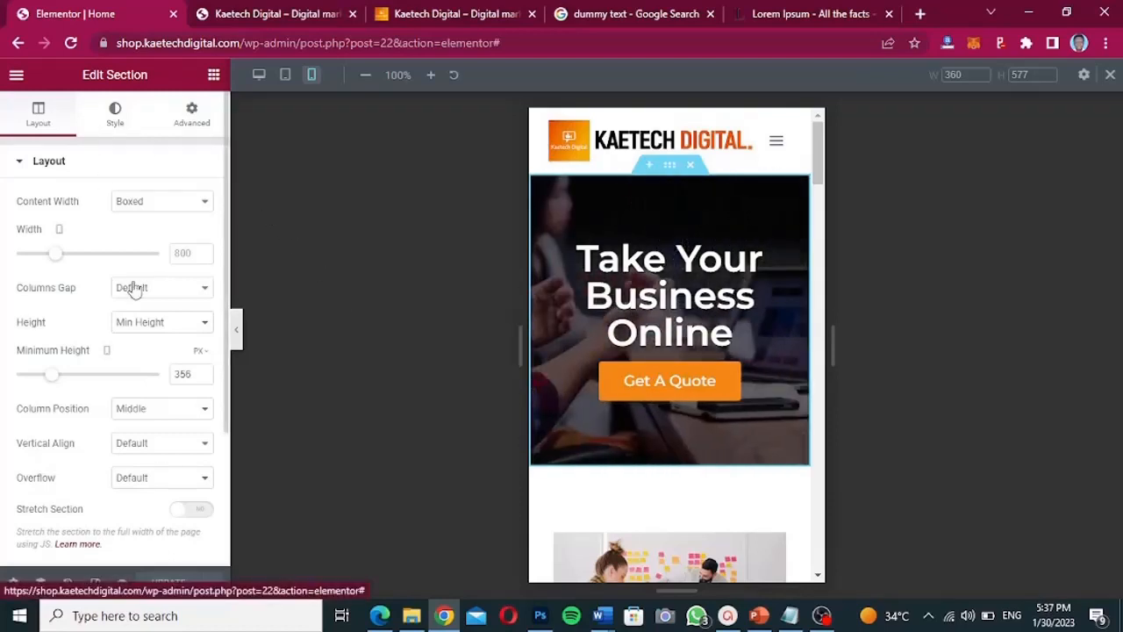
# Return the Home page preview to desktop view and switch to the second Kaetech Digital tab.
pyautogui.click(1108, 76)
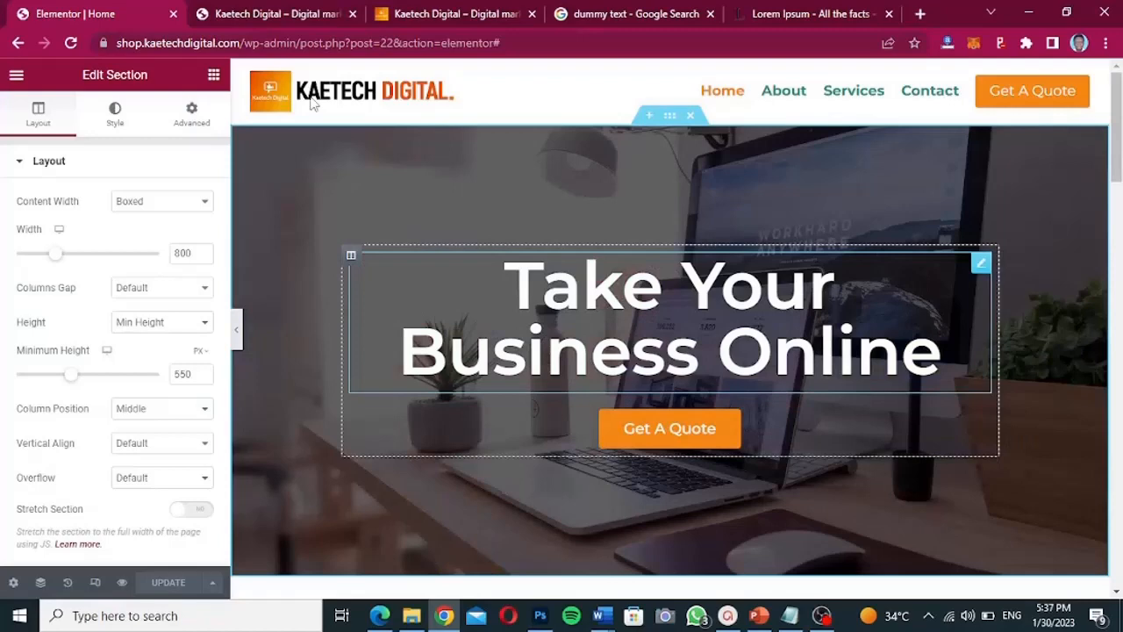
pyautogui.click(279, 15)
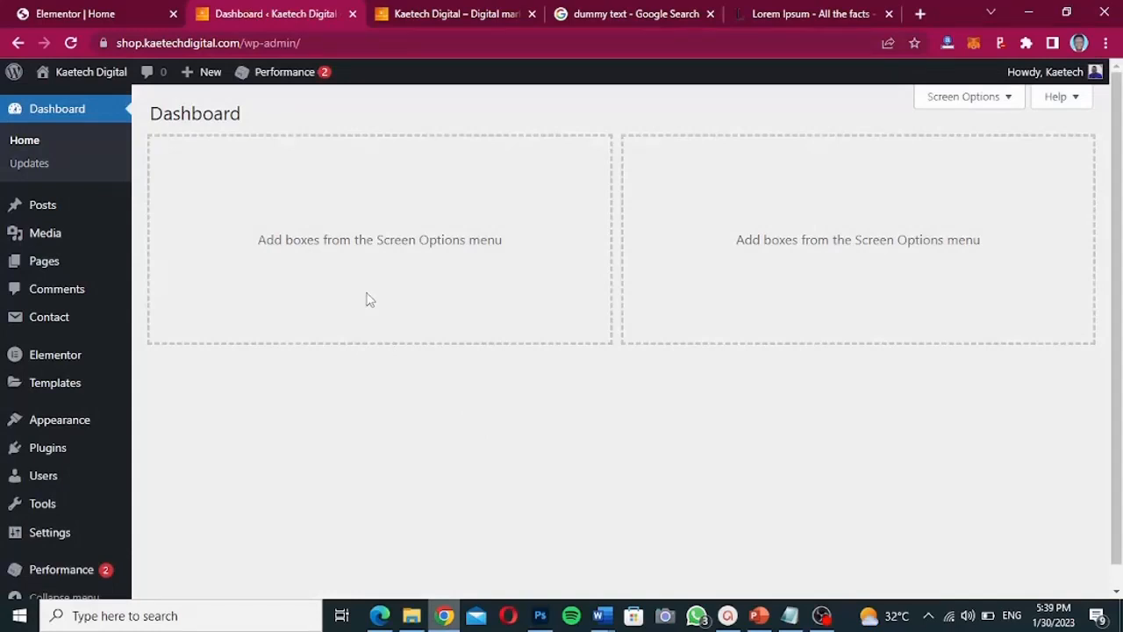
# From the All Pages list, open the About page and launch it in Elementor.
pyautogui.moveTo(44, 263)
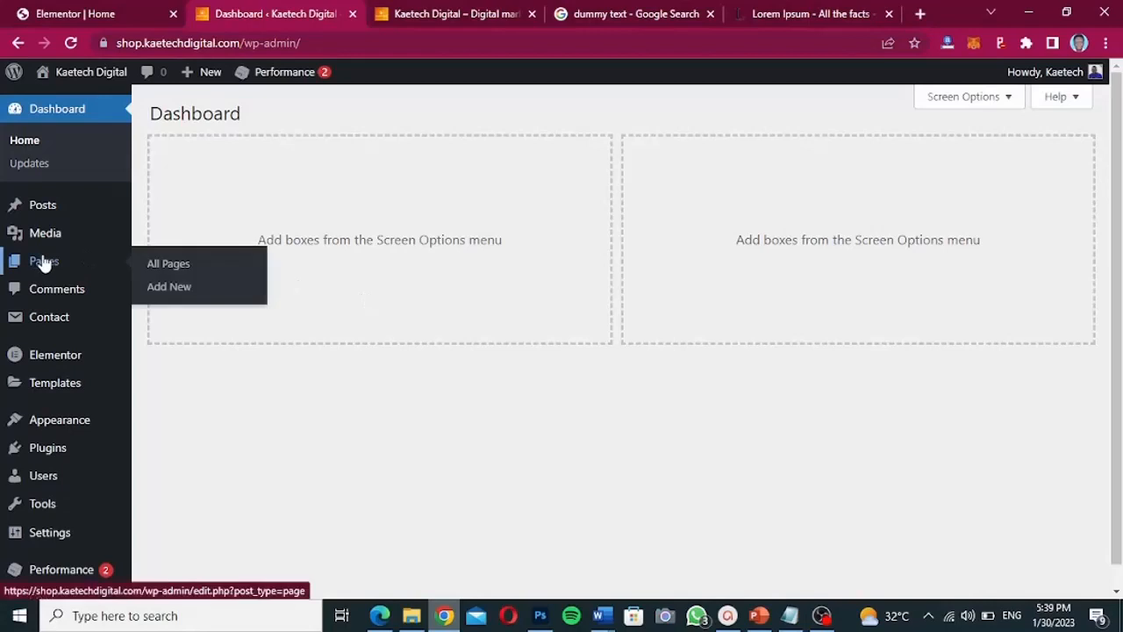
pyautogui.click(162, 267)
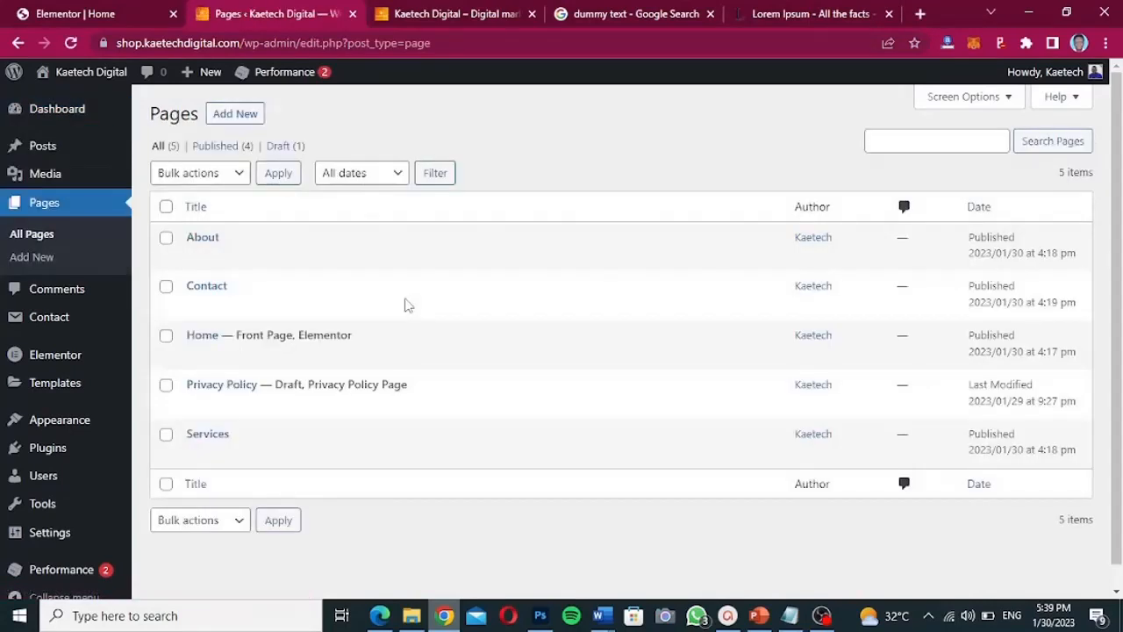
pyautogui.click(197, 256)
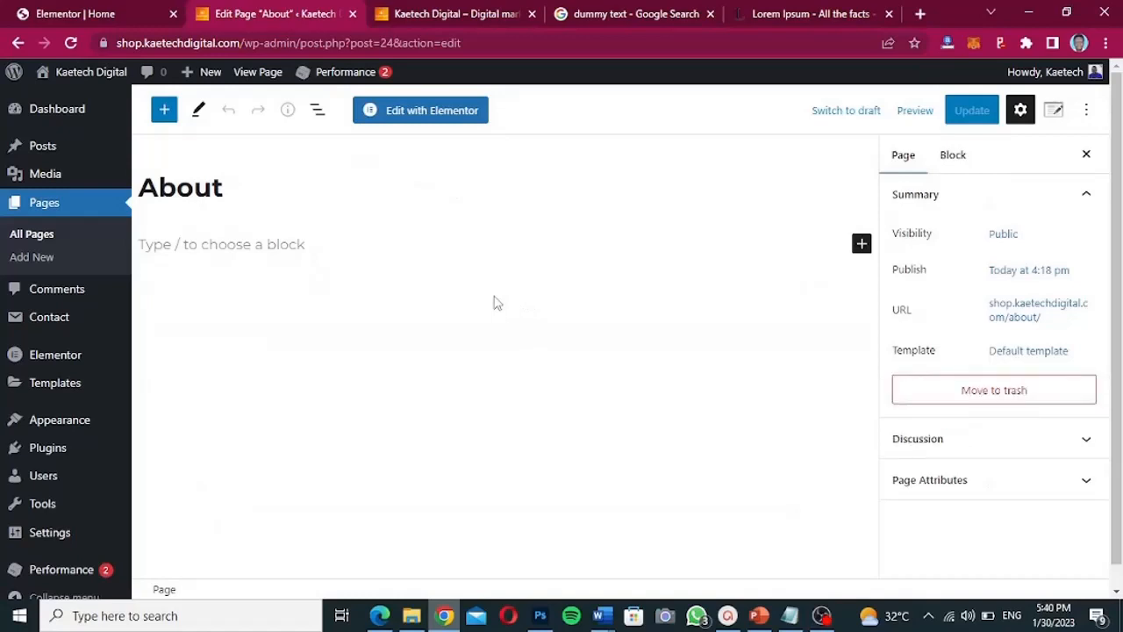
pyautogui.click(428, 112)
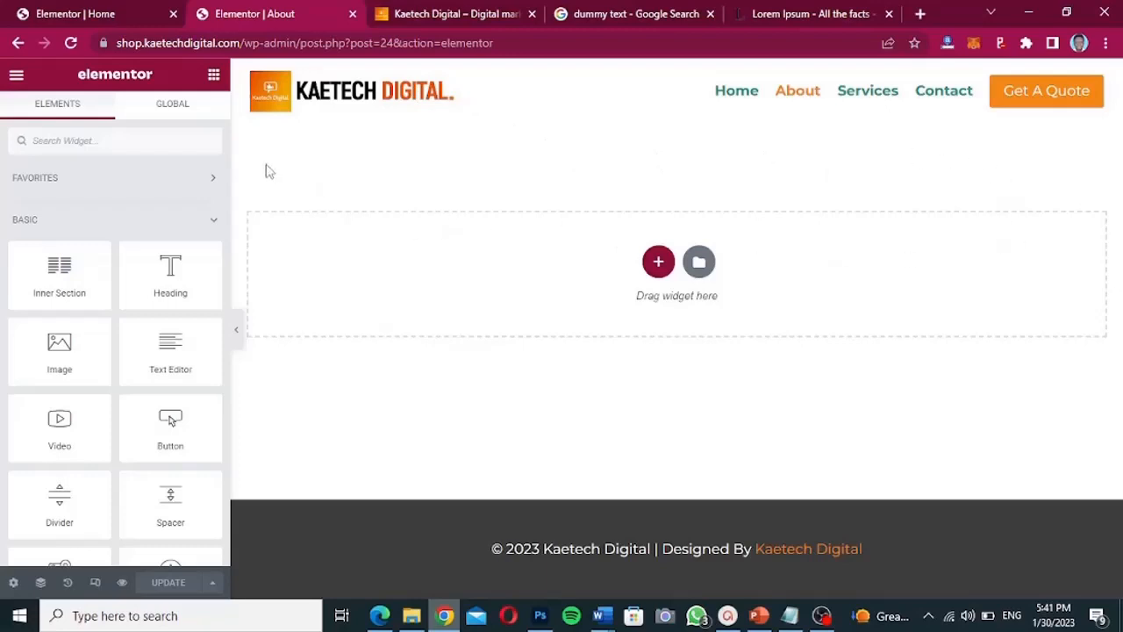
# Copy the Home page's dark 'Take Your Business Online' hero section.
pyautogui.click(125, 14)
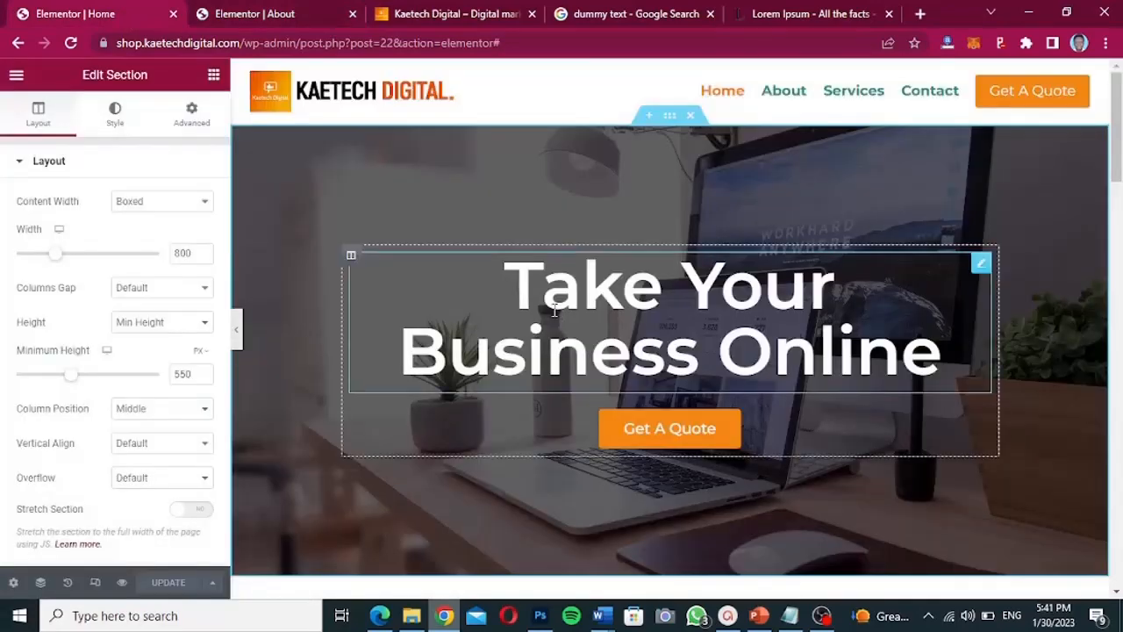
pyautogui.scroll(-2, 554, 309)
pyautogui.scroll(-1, 554, 308)
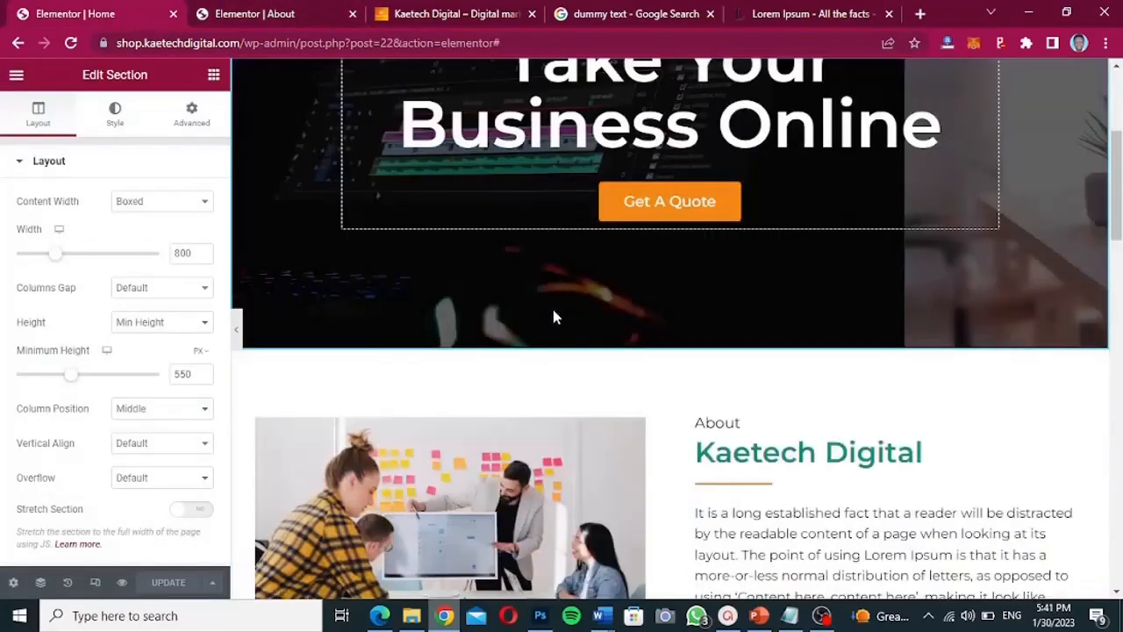
pyautogui.scroll(-1, 552, 316)
pyautogui.scroll(-3, 553, 316)
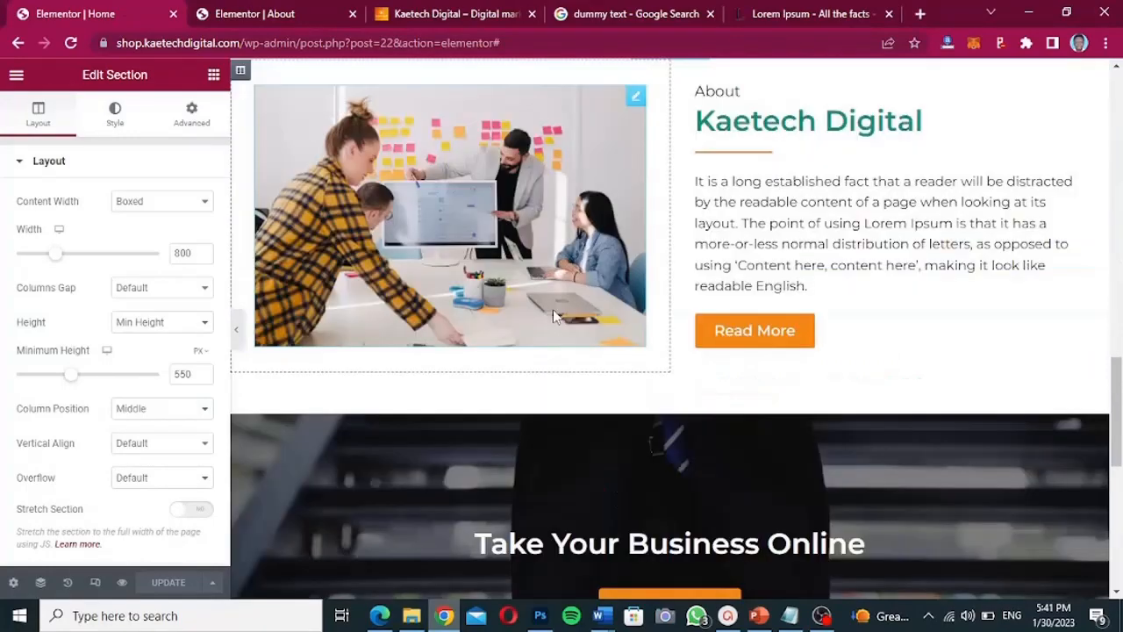
pyautogui.scroll(-4, 553, 316)
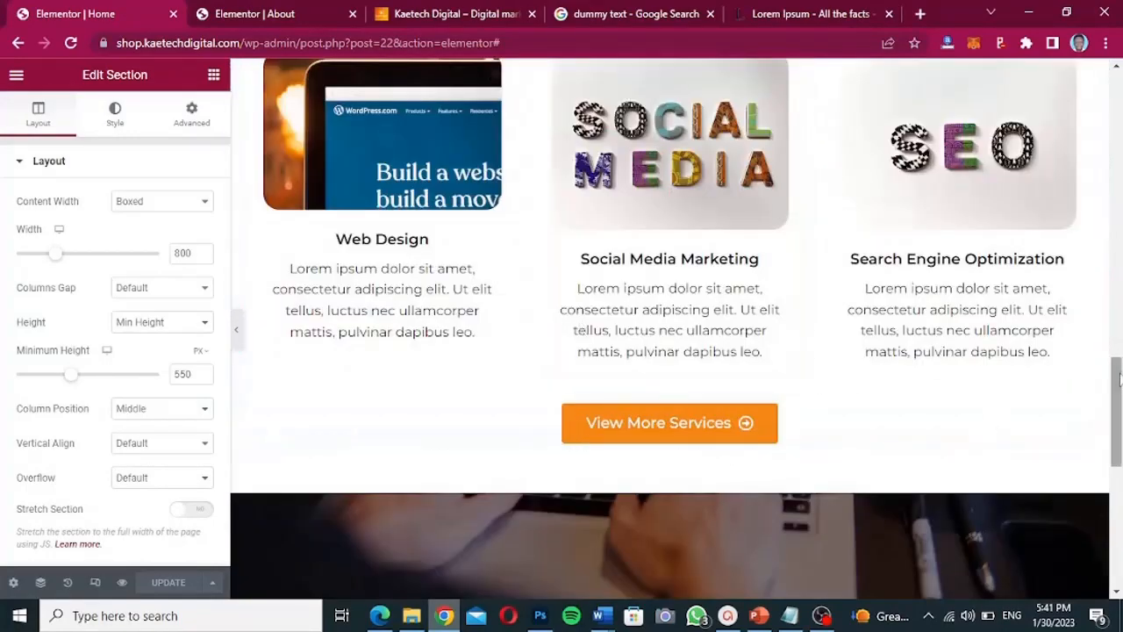
pyautogui.moveTo(1117, 383); pyautogui.dragTo(1115, 340)
pyautogui.scroll(3, 1114, 275)
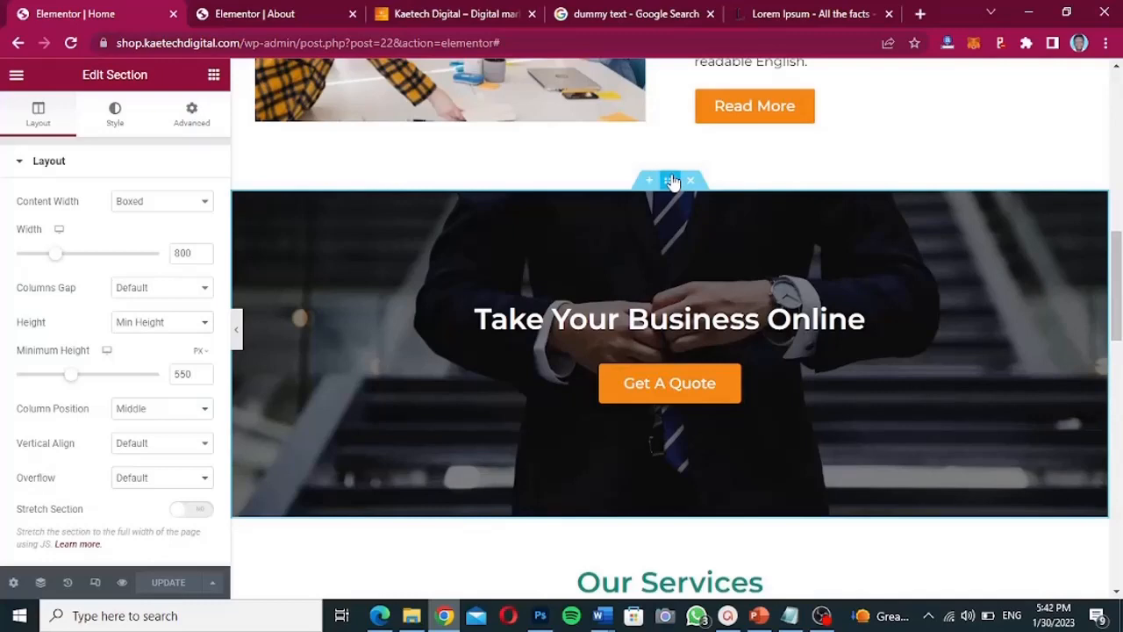
pyautogui.rightClick(671, 180)
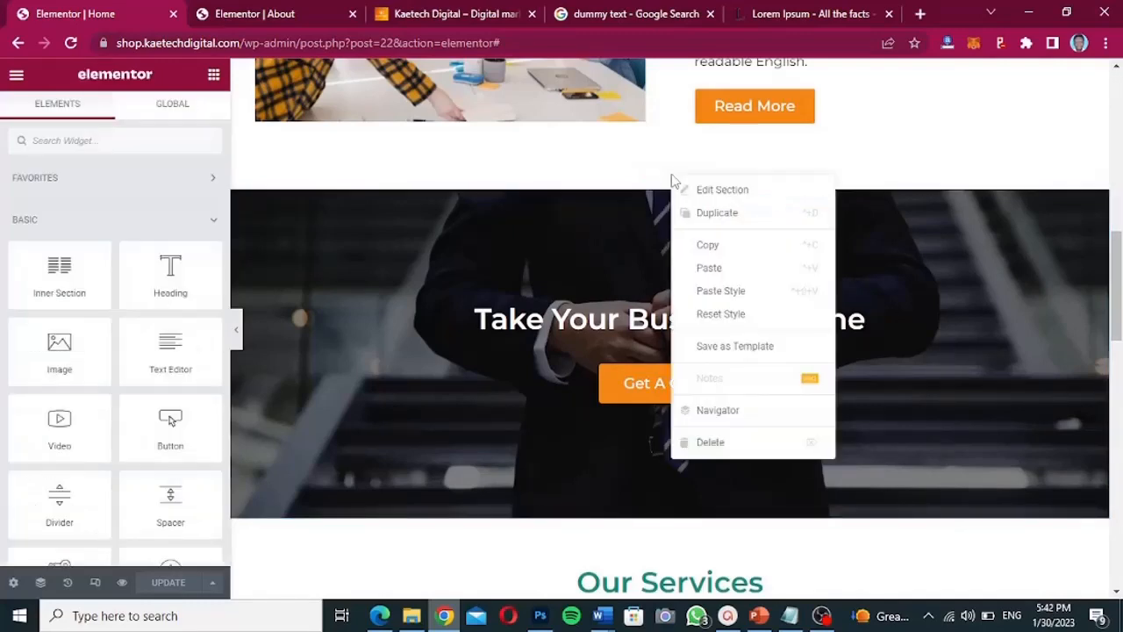
pyautogui.click(707, 250)
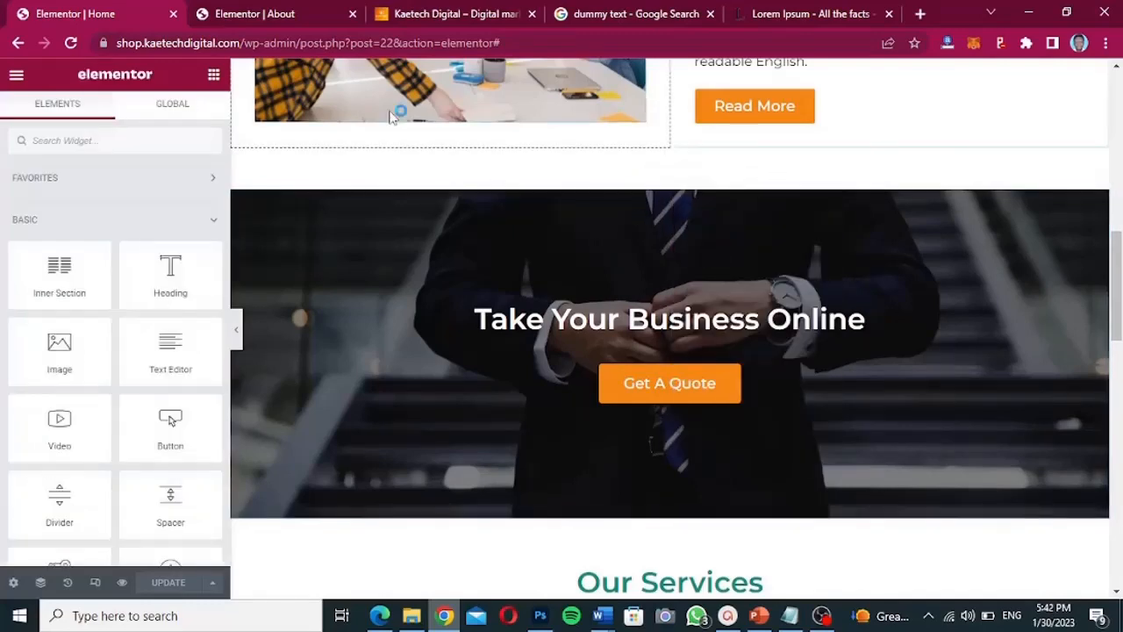
# Paste the copied hero section into the empty About page.
pyautogui.hotkey('ctrl', 'Tab')
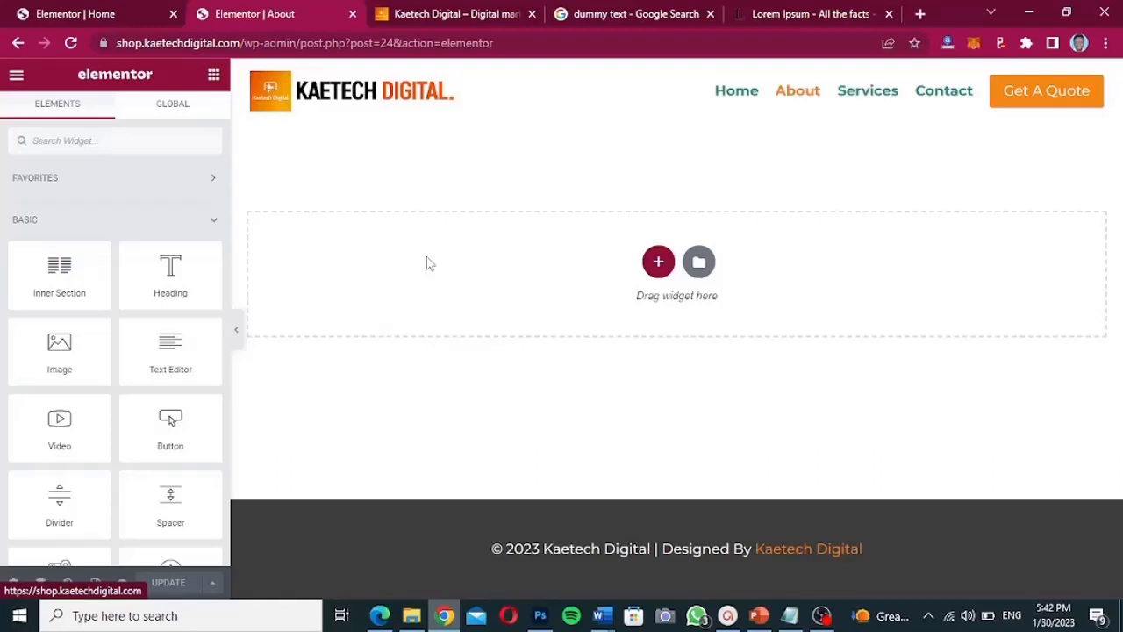
pyautogui.rightClick(426, 263)
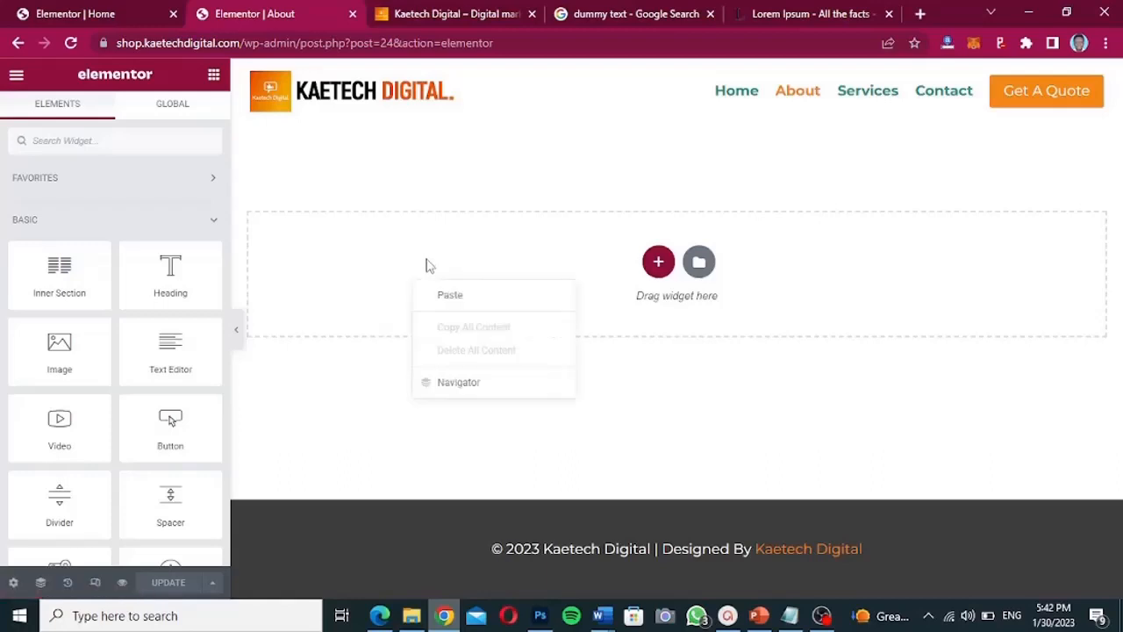
pyautogui.click(449, 296)
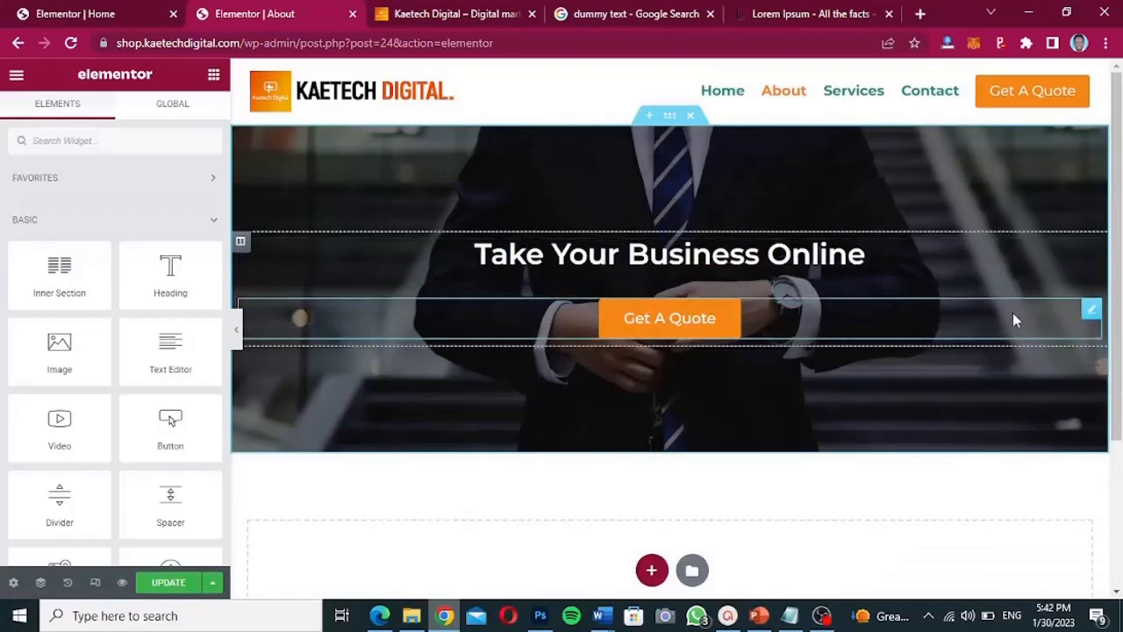
# Delete the Get A Quote button from the pasted banner.
pyautogui.click(1091, 315)
pyautogui.rightClick(1091, 315)
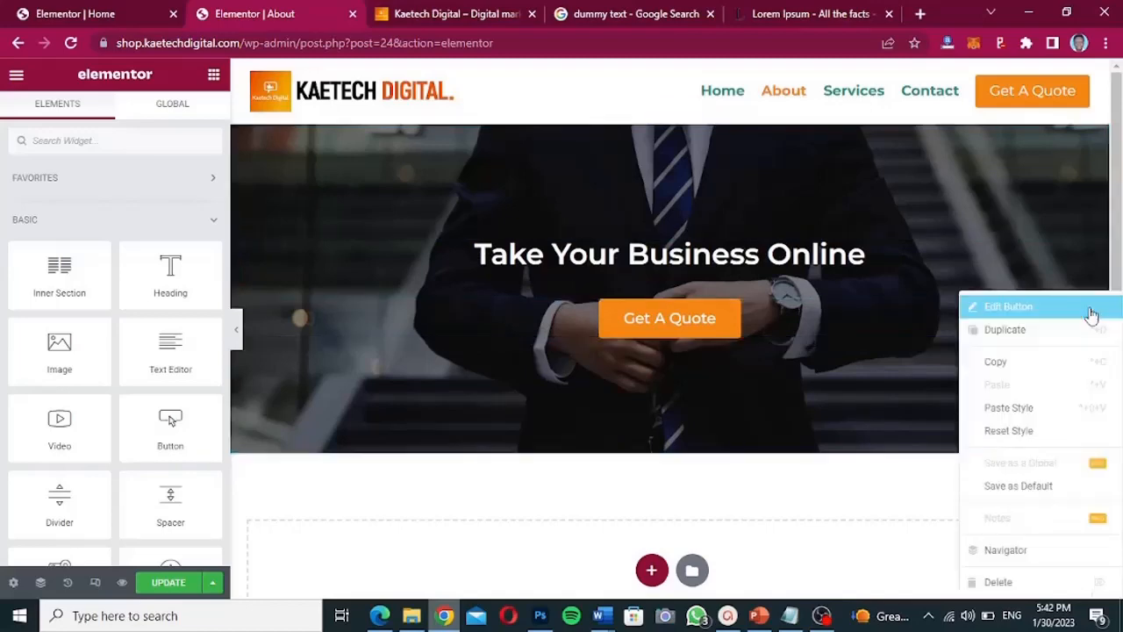
pyautogui.click(1005, 584)
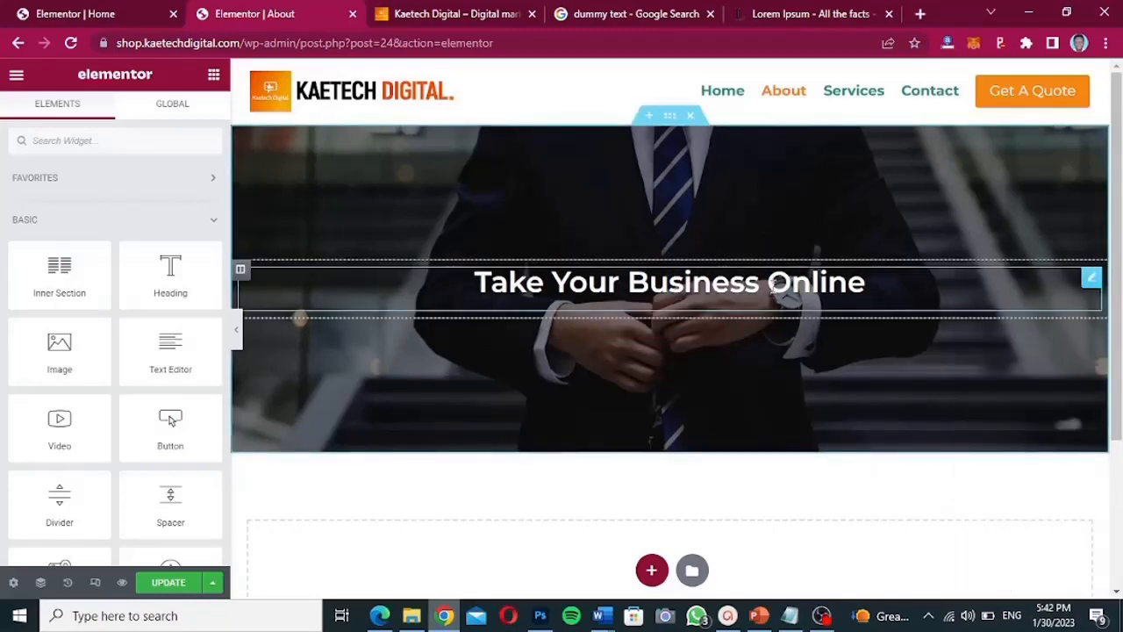
# Change the banner heading text to 'About Kaetech Digital'.
pyautogui.click(772, 285)
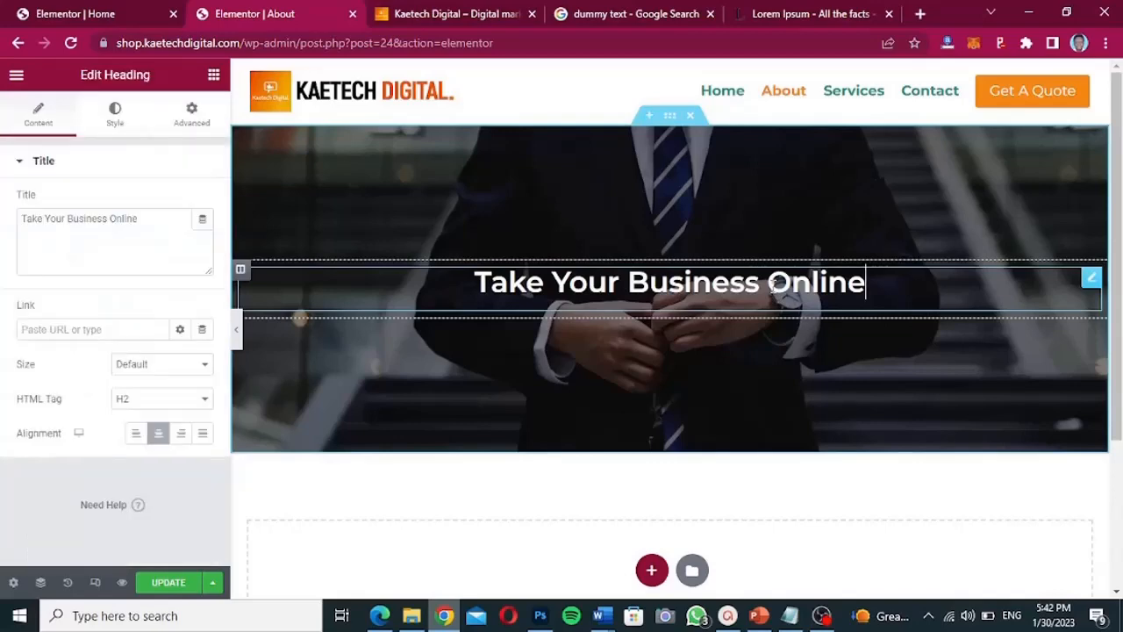
pyautogui.click(149, 218)
pyautogui.moveTo(149, 219); pyautogui.dragTo(3, 211)
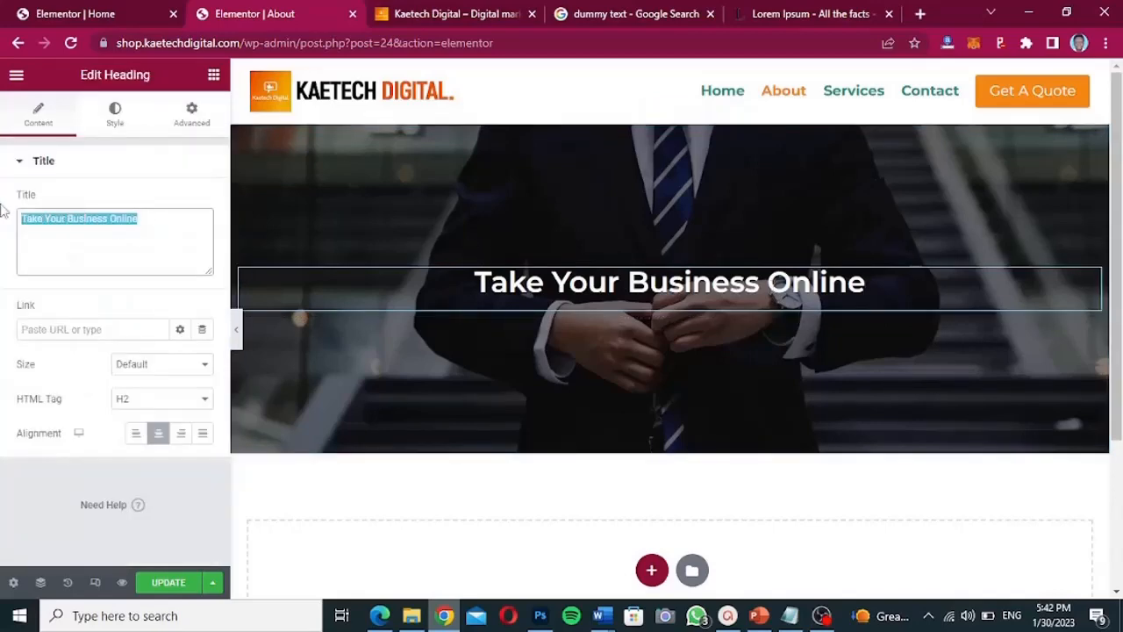
pyautogui.write('Abou')
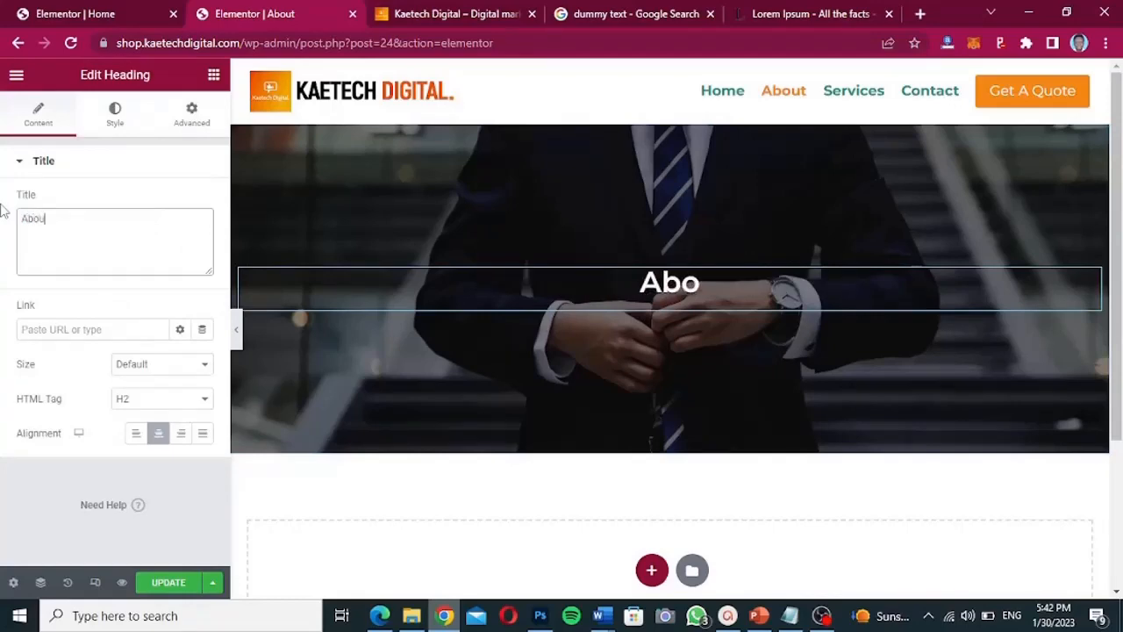
pyautogui.write('t')
pyautogui.hotkey('ctrl', 'v')
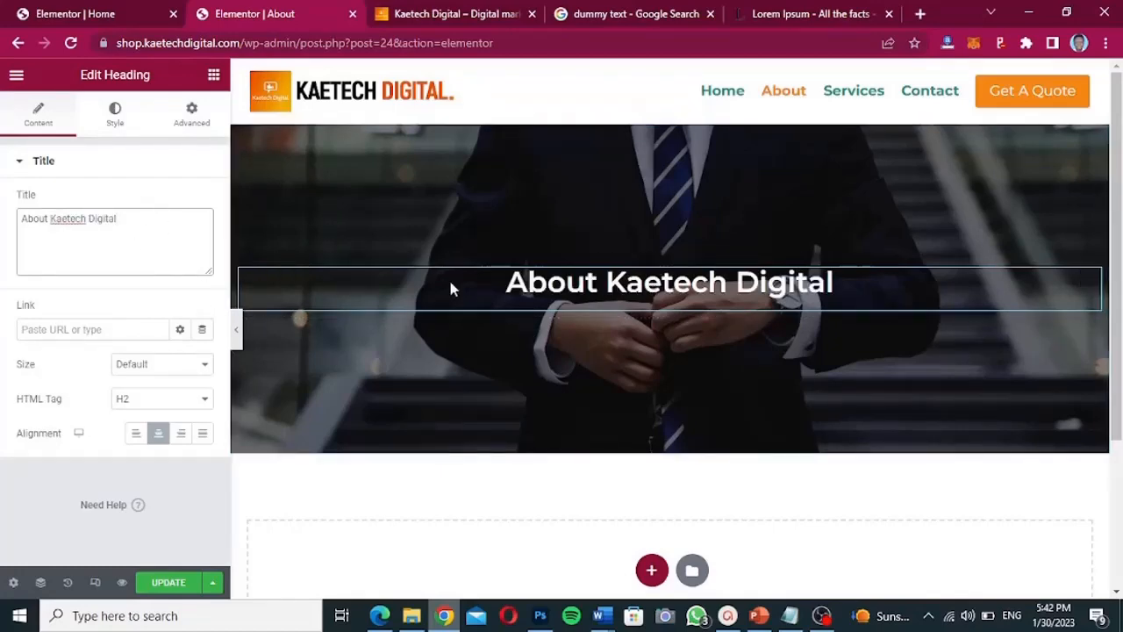
pyautogui.click(114, 112)
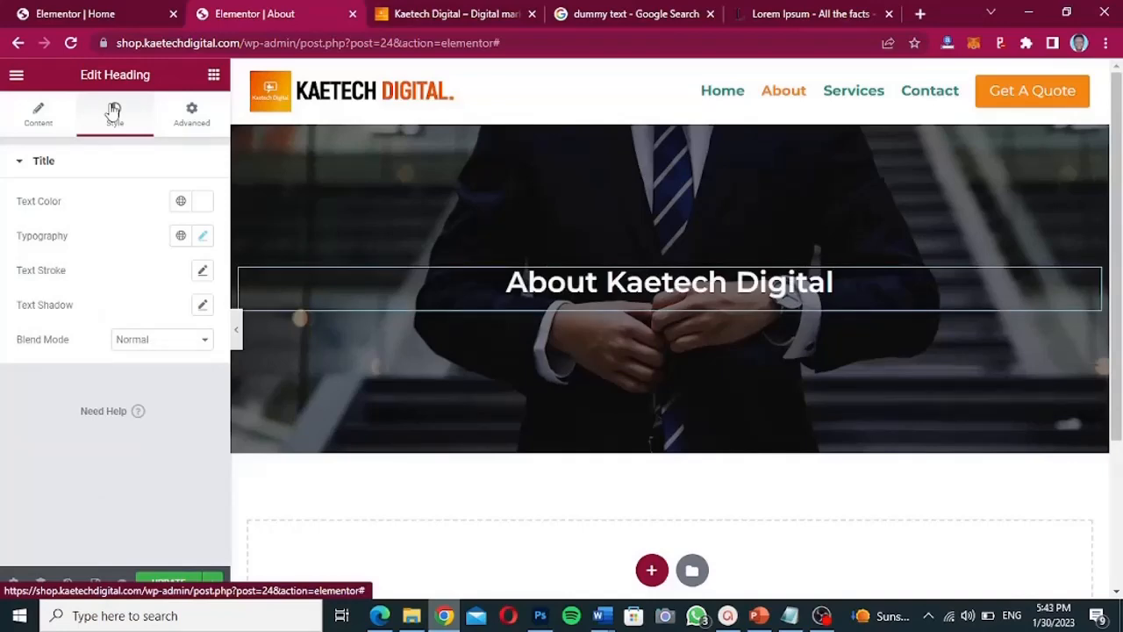
# Set the banner section's background attachment to Default.
pyautogui.moveTo(521, 219)
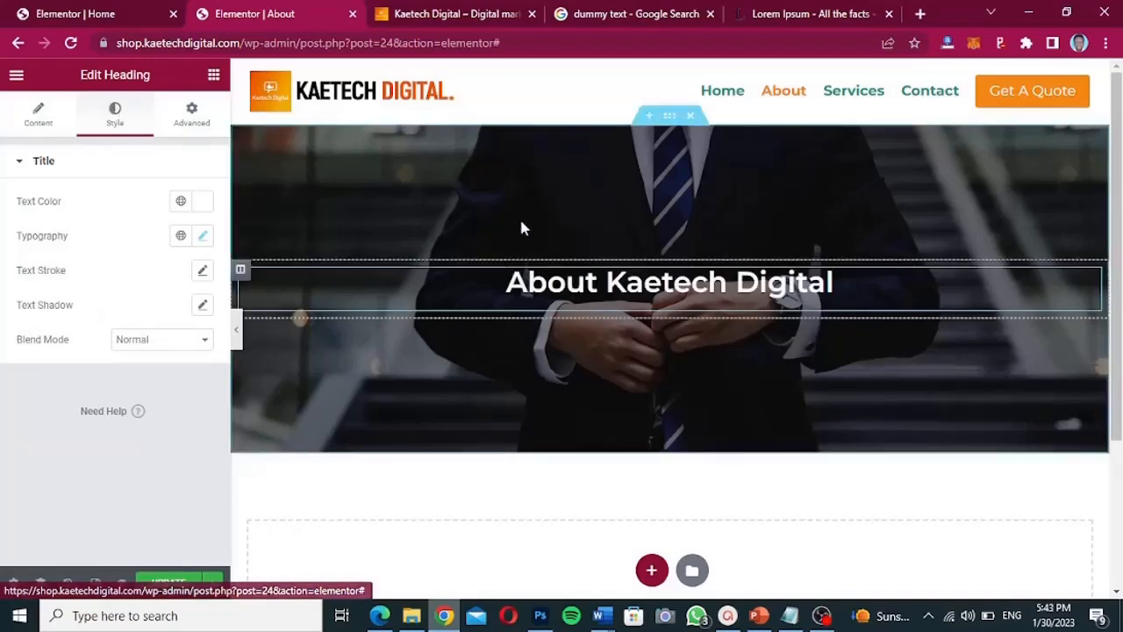
pyautogui.click(667, 117)
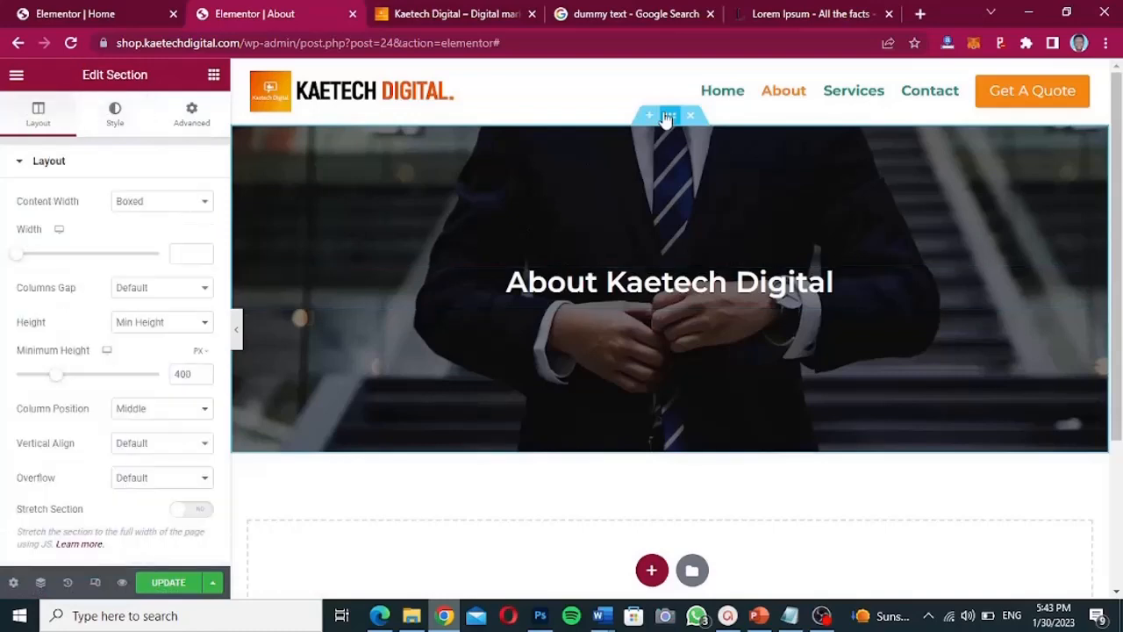
pyautogui.click(112, 114)
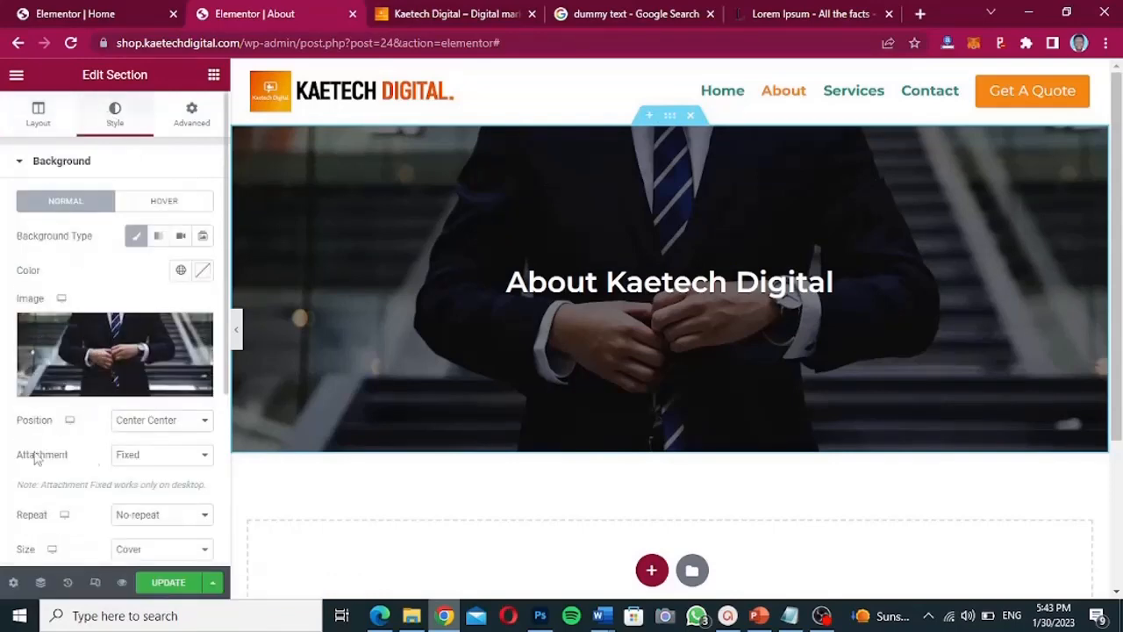
pyautogui.click(125, 456)
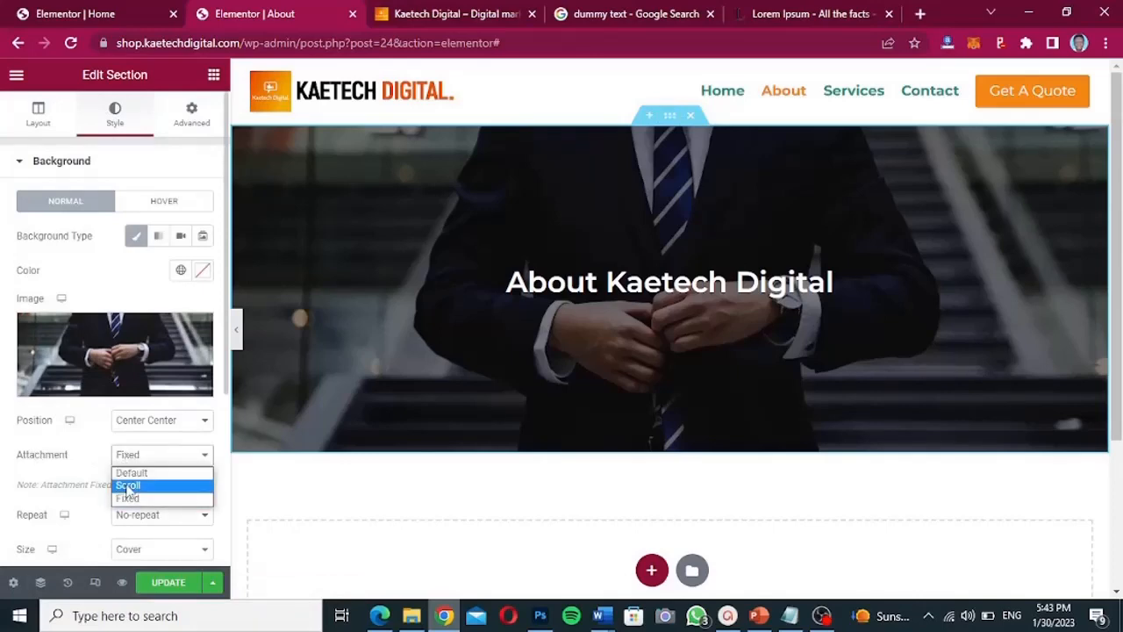
pyautogui.click(132, 473)
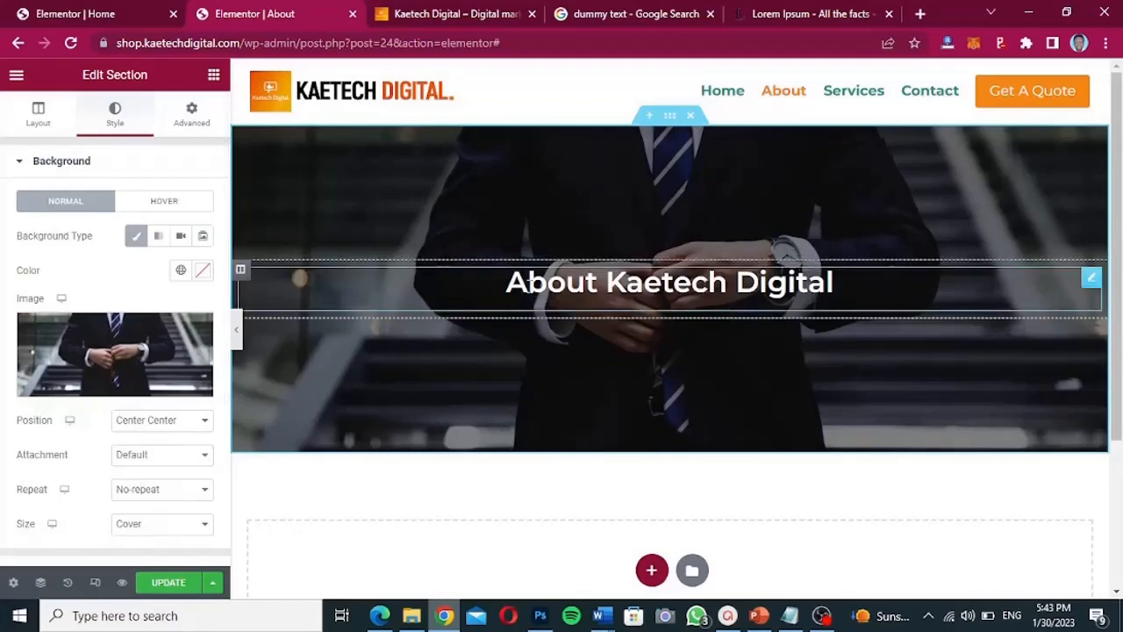
# Increase the 'About Kaetech Digital' heading typography size from 35 to 45 px.
pyautogui.click(705, 288)
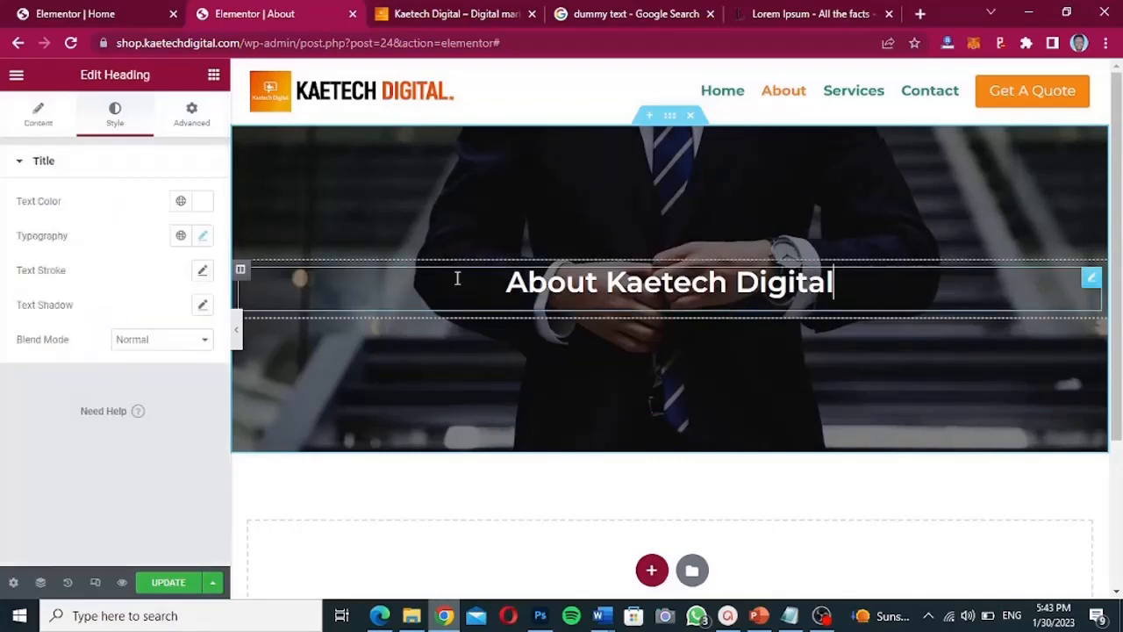
pyautogui.click(205, 237)
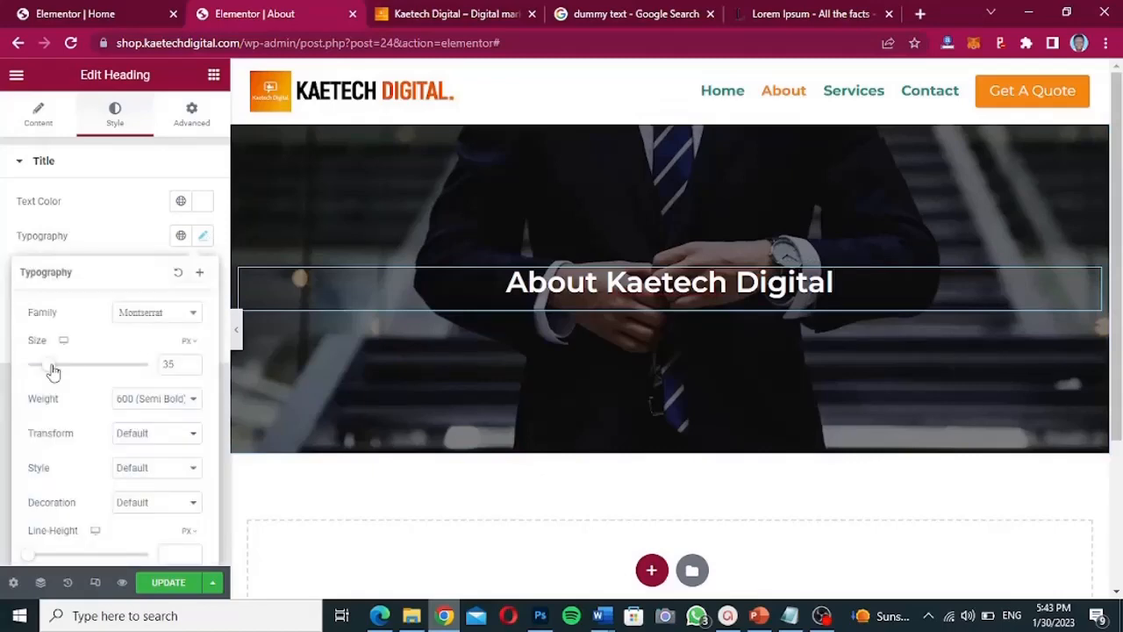
pyautogui.moveTo(50, 368); pyautogui.dragTo(59, 371)
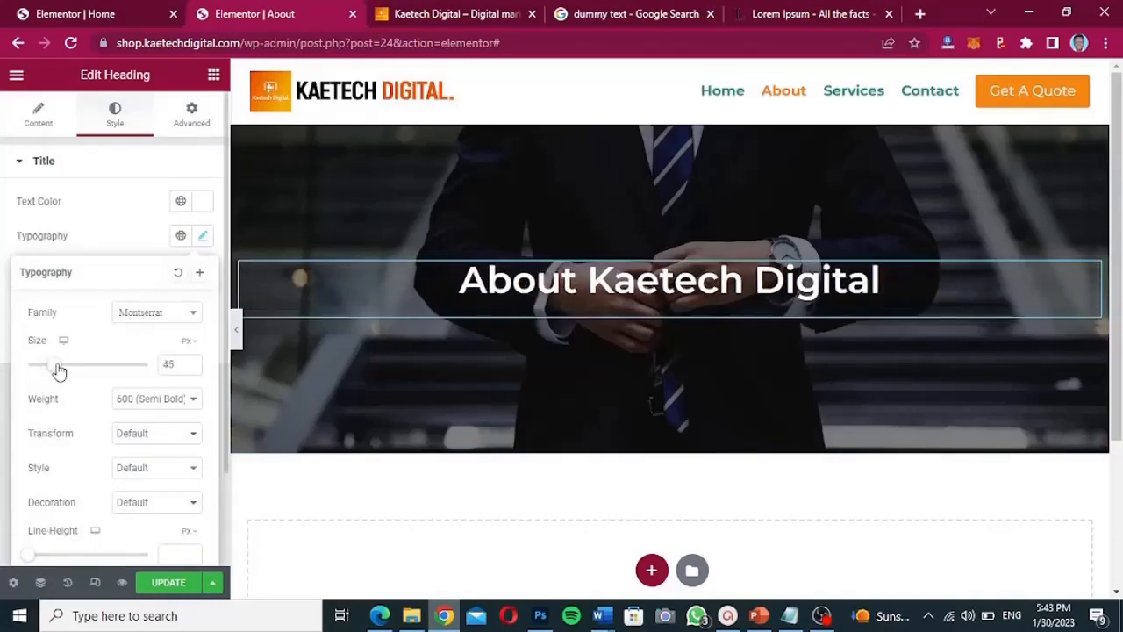
pyautogui.click(421, 485)
pyautogui.scroll(-2, 634, 381)
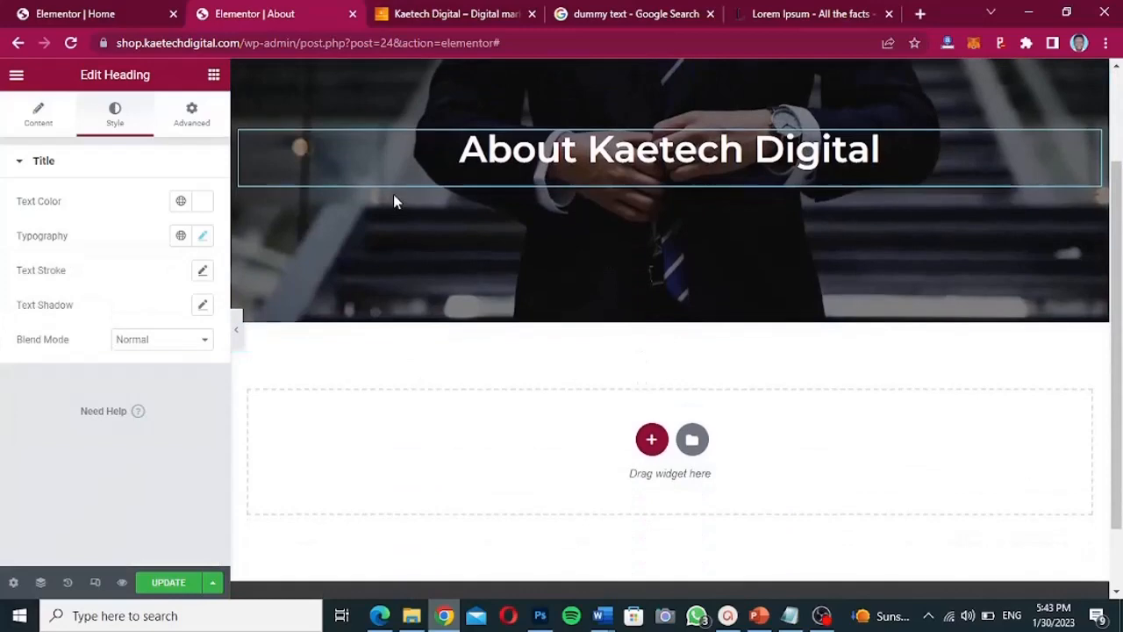
# Copy the Home page's image-and-text About Kaetech Digital section and paste it below the About hero.
pyautogui.click(111, 15)
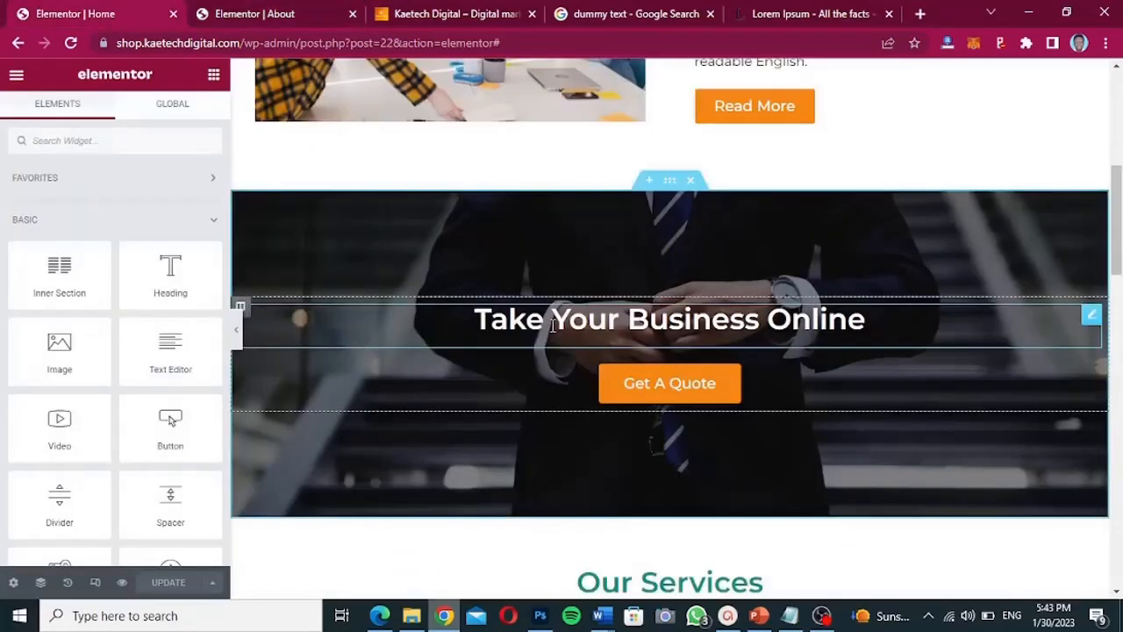
pyautogui.scroll(4, 553, 324)
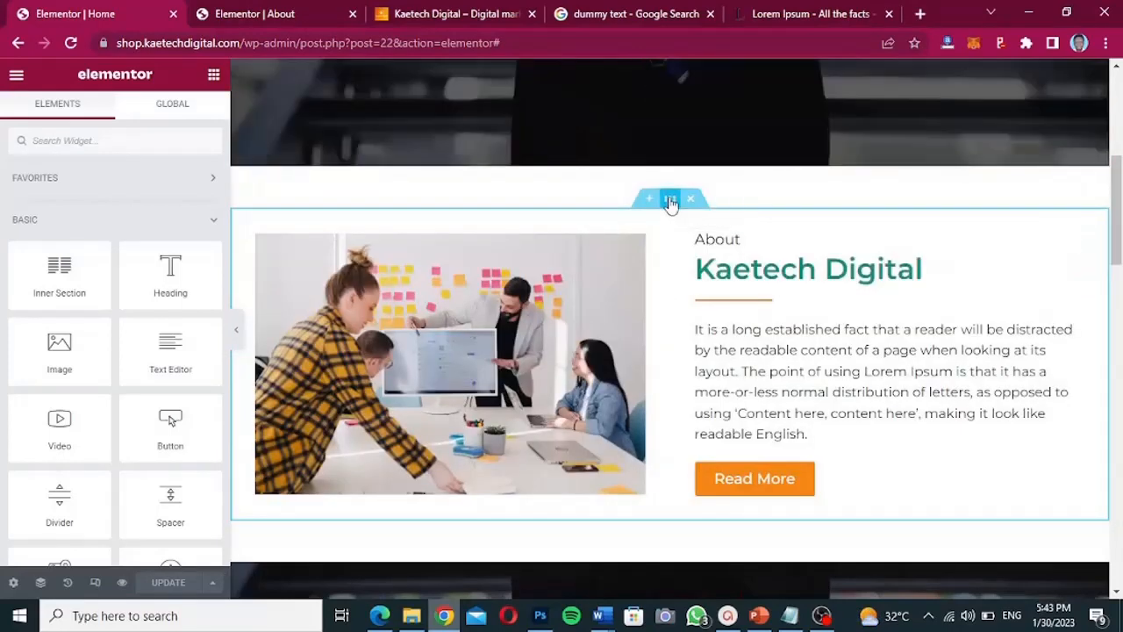
pyautogui.rightClick(670, 201)
pyautogui.click(705, 265)
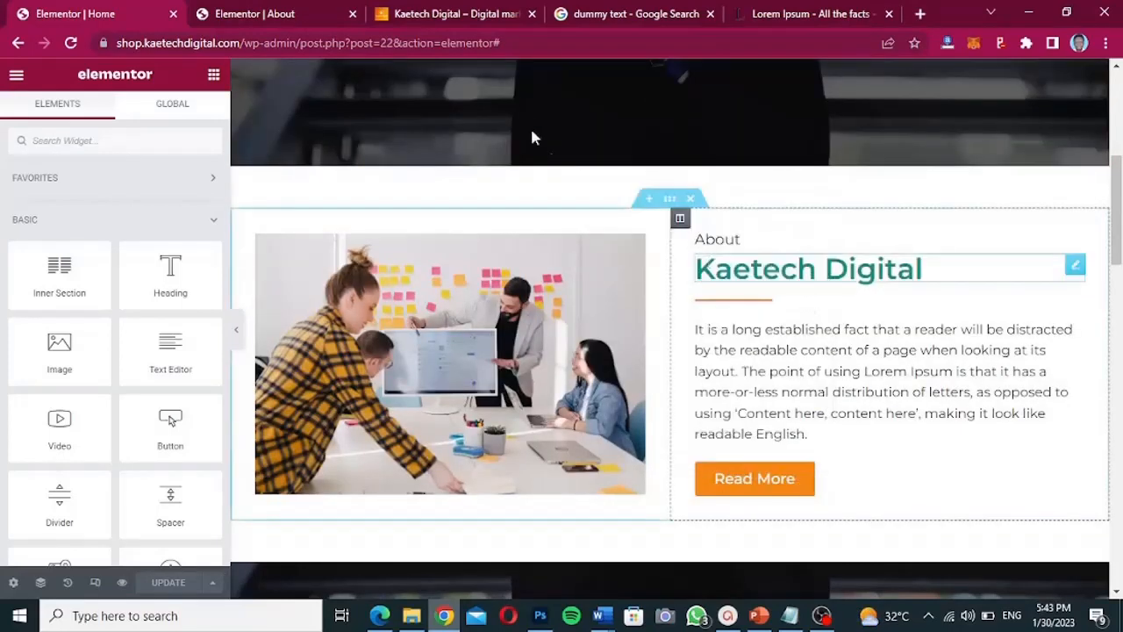
pyautogui.click(301, 12)
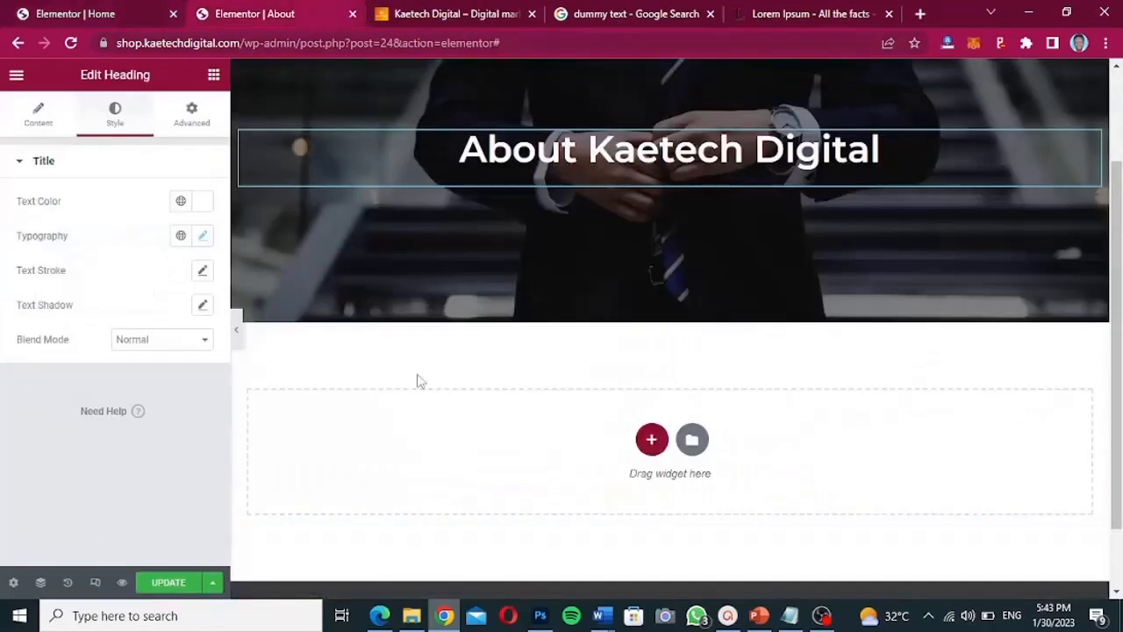
pyautogui.rightClick(405, 443)
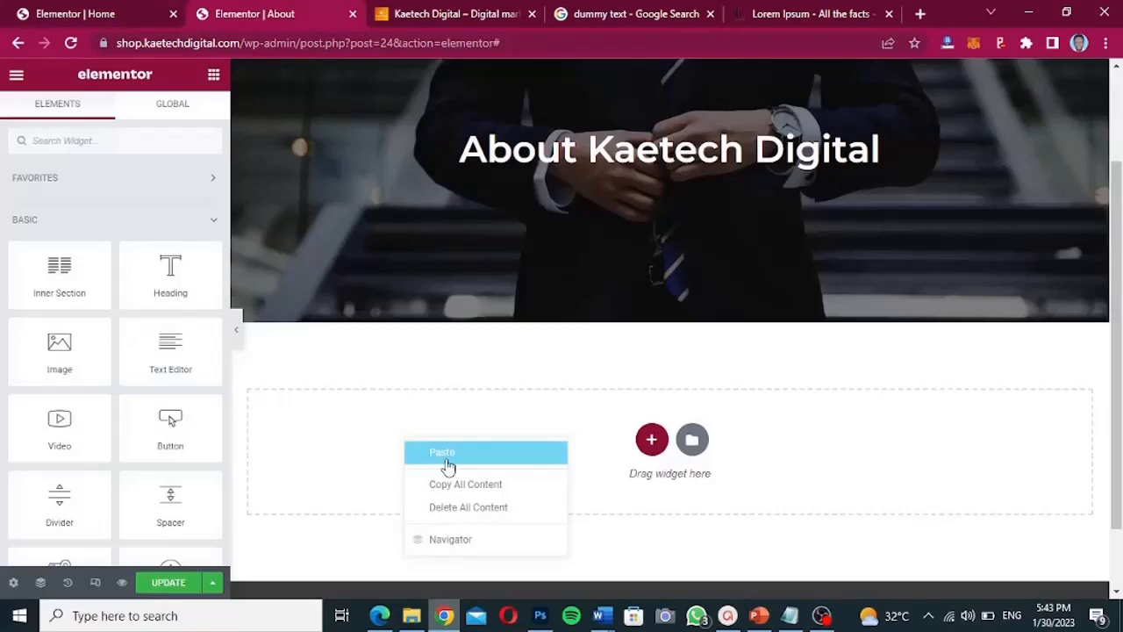
pyautogui.click(446, 453)
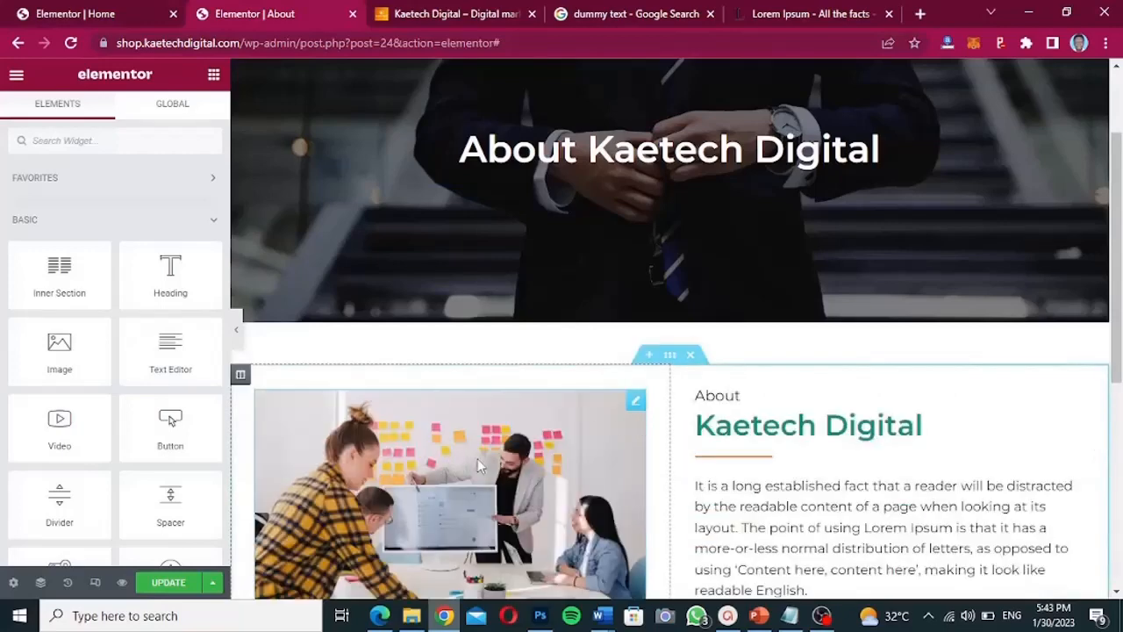
# Delete the Read More button from the pasted section.
pyautogui.scroll(-2, 756, 423)
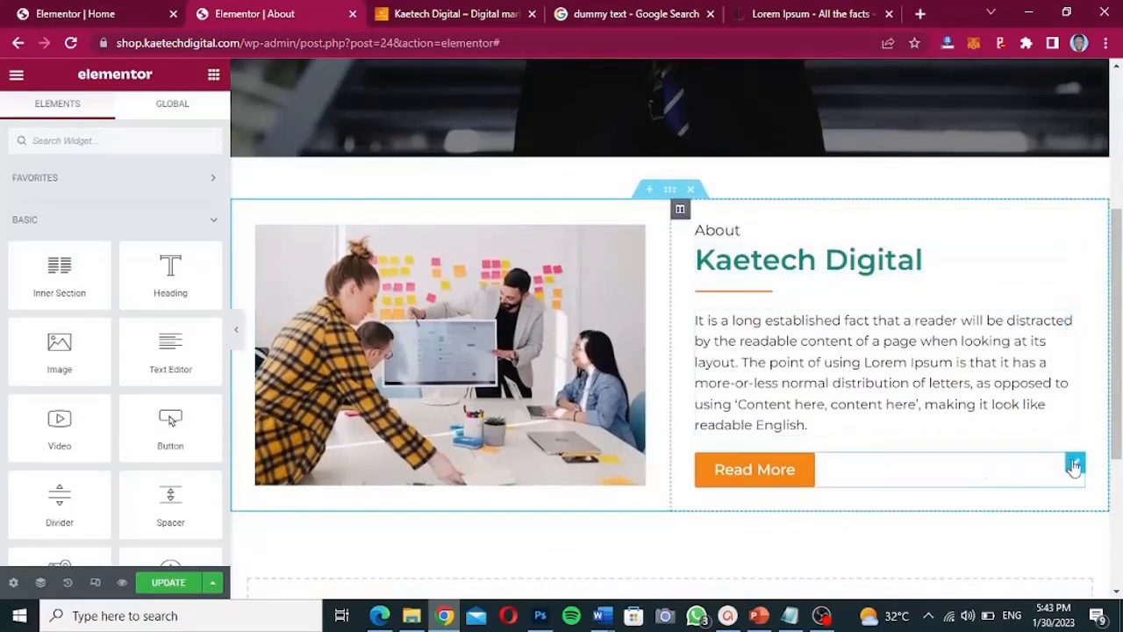
pyautogui.rightClick(1074, 467)
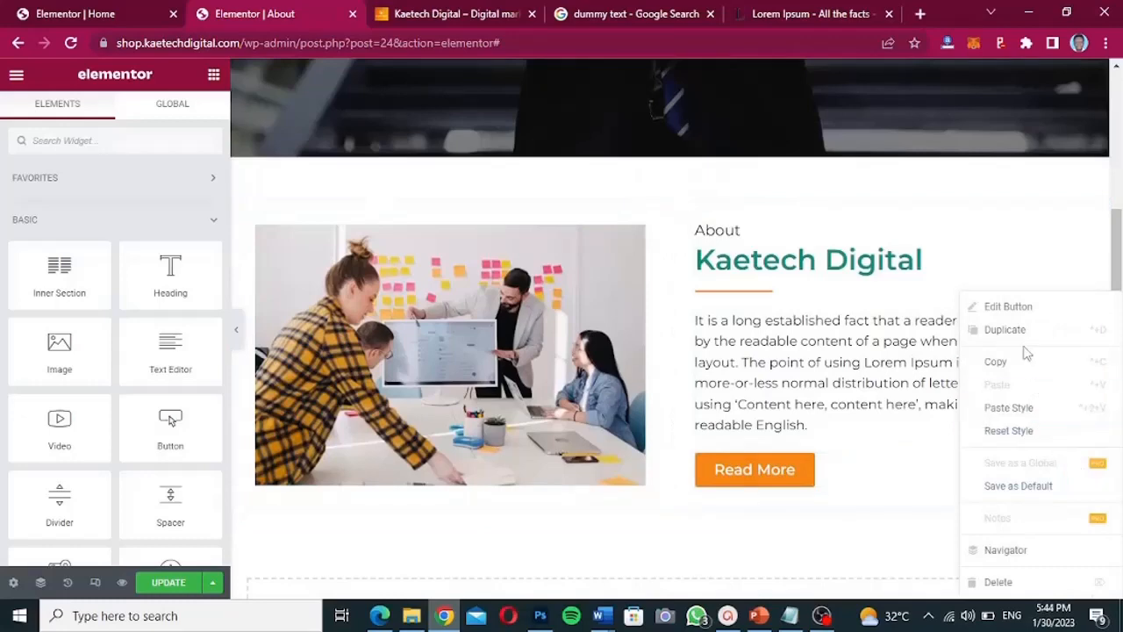
pyautogui.click(997, 581)
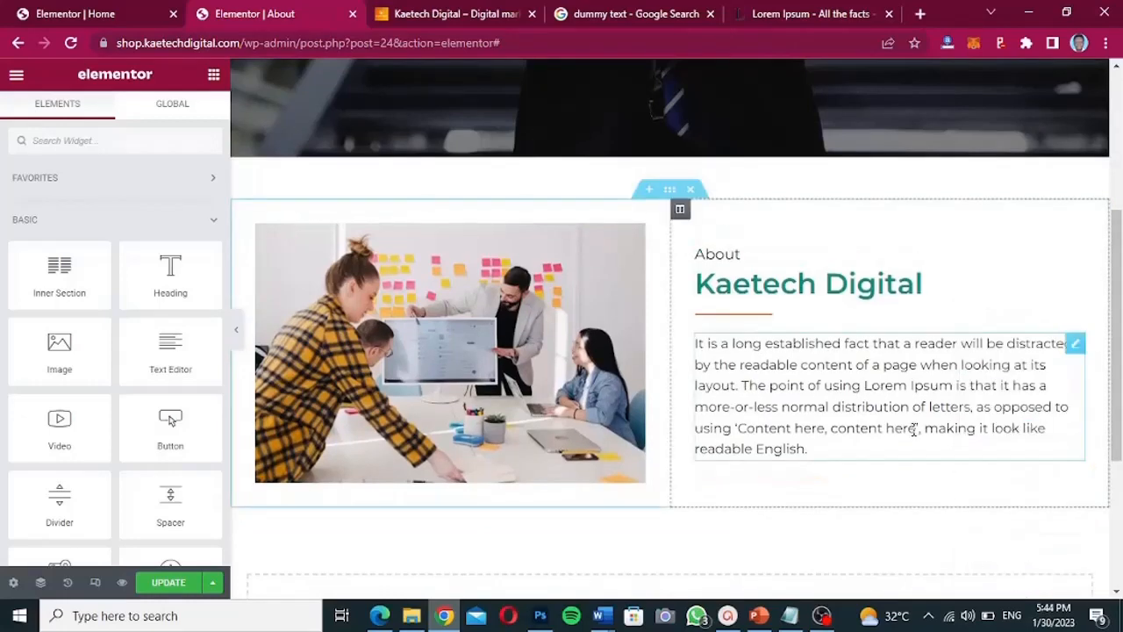
pyautogui.scroll(-2, 912, 433)
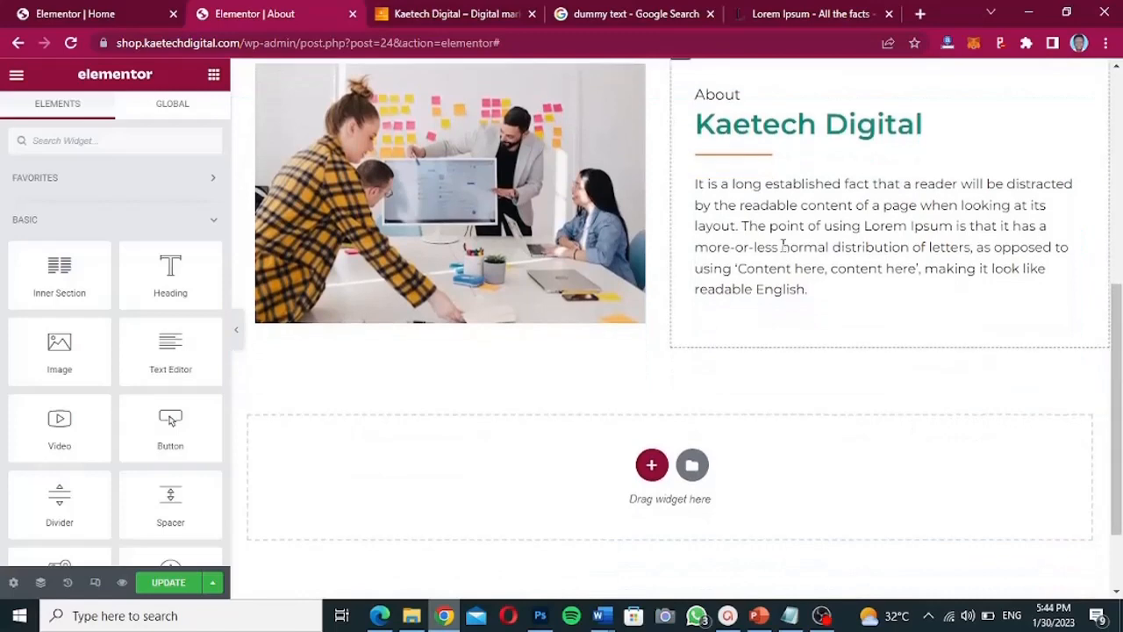
pyautogui.scroll(2, 783, 246)
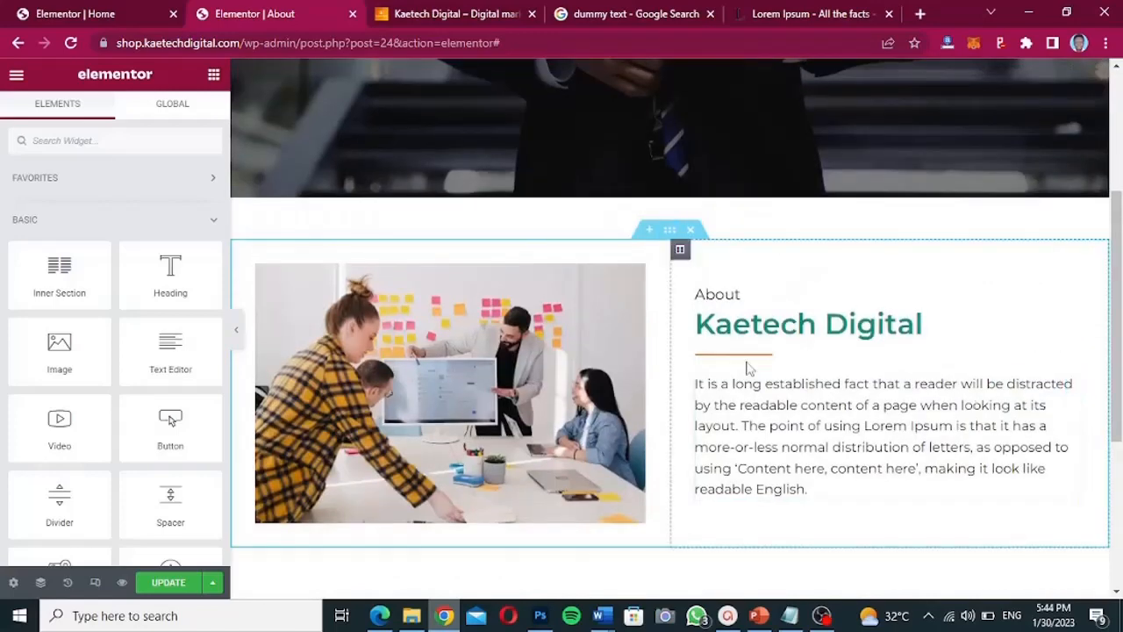
# Duplicate the About section and remove the copy's two headings and orange divider line.
pyautogui.rightClick(669, 235)
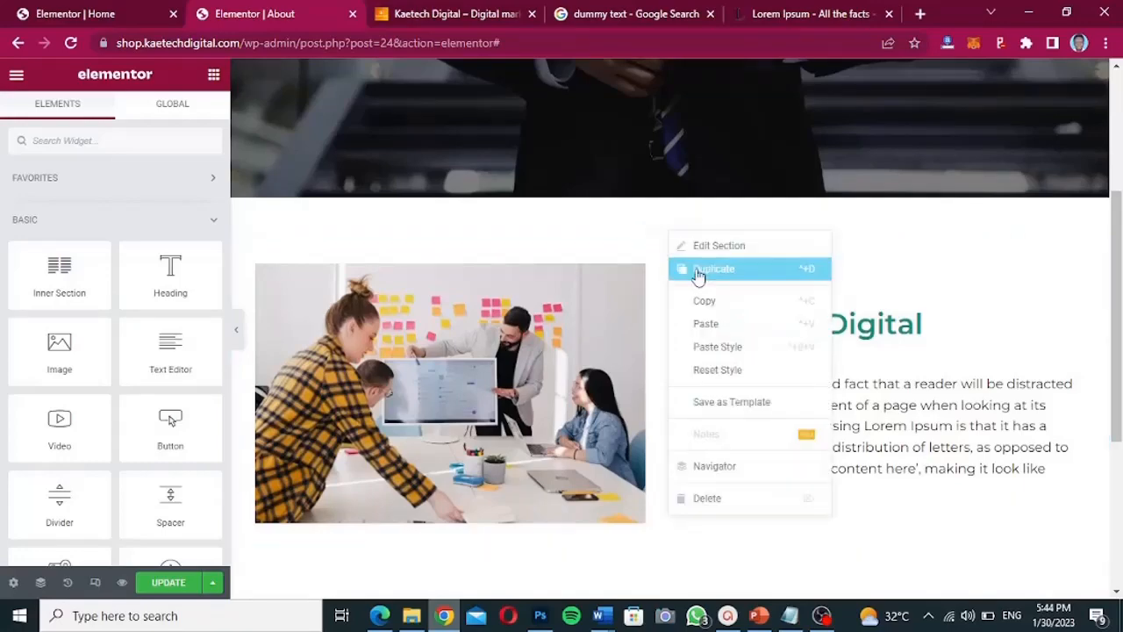
pyautogui.click(713, 270)
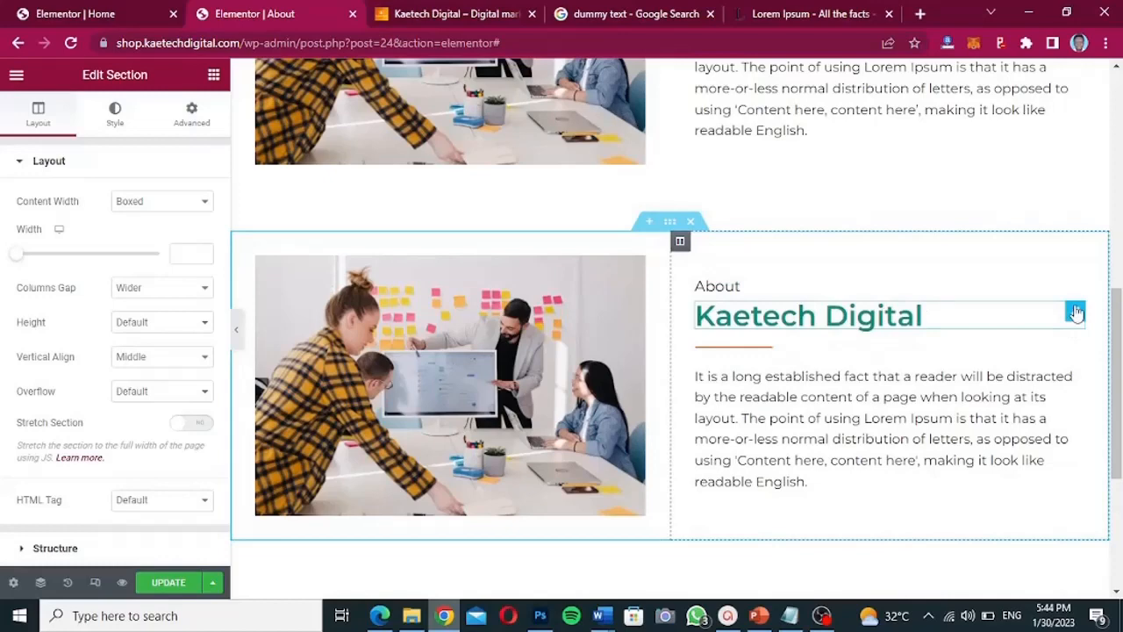
pyautogui.rightClick(1075, 312)
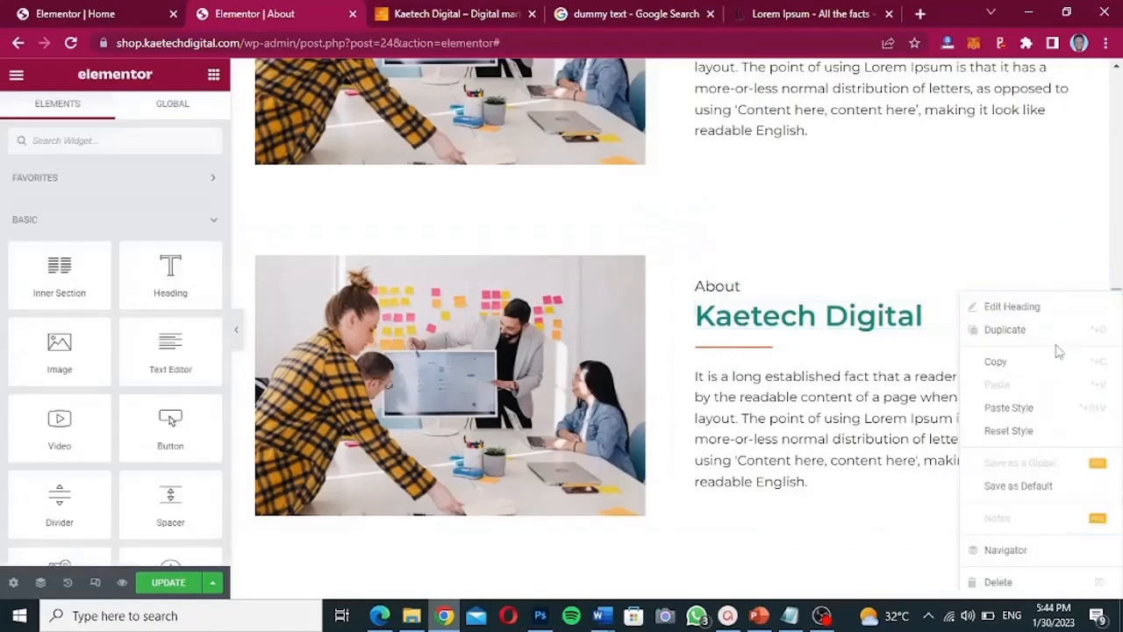
pyautogui.click(998, 581)
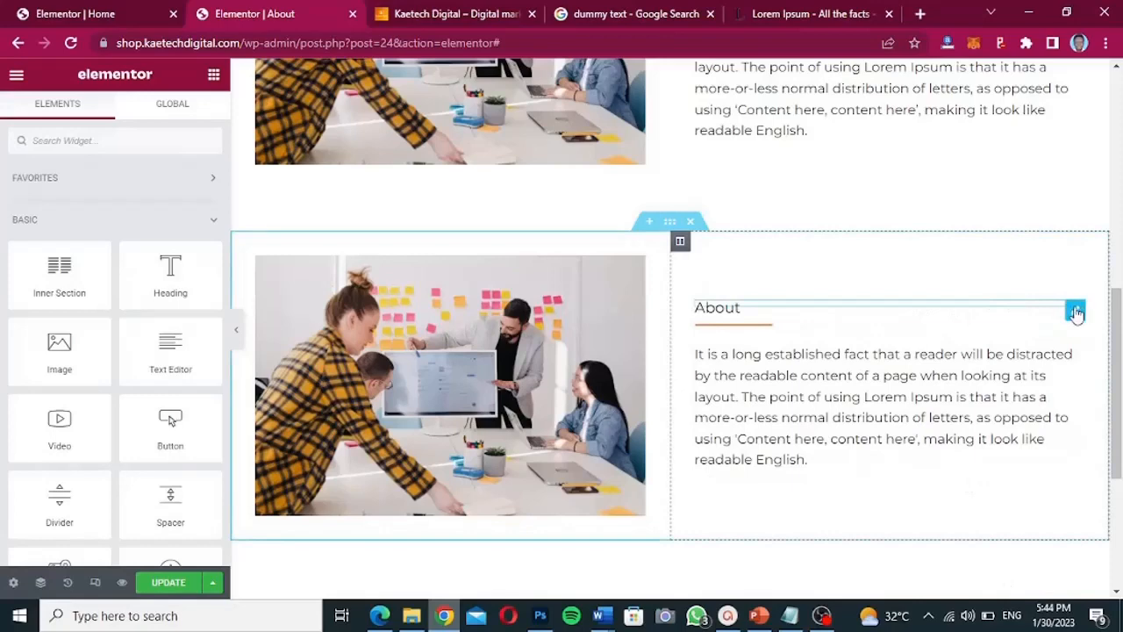
pyautogui.rightClick(1075, 312)
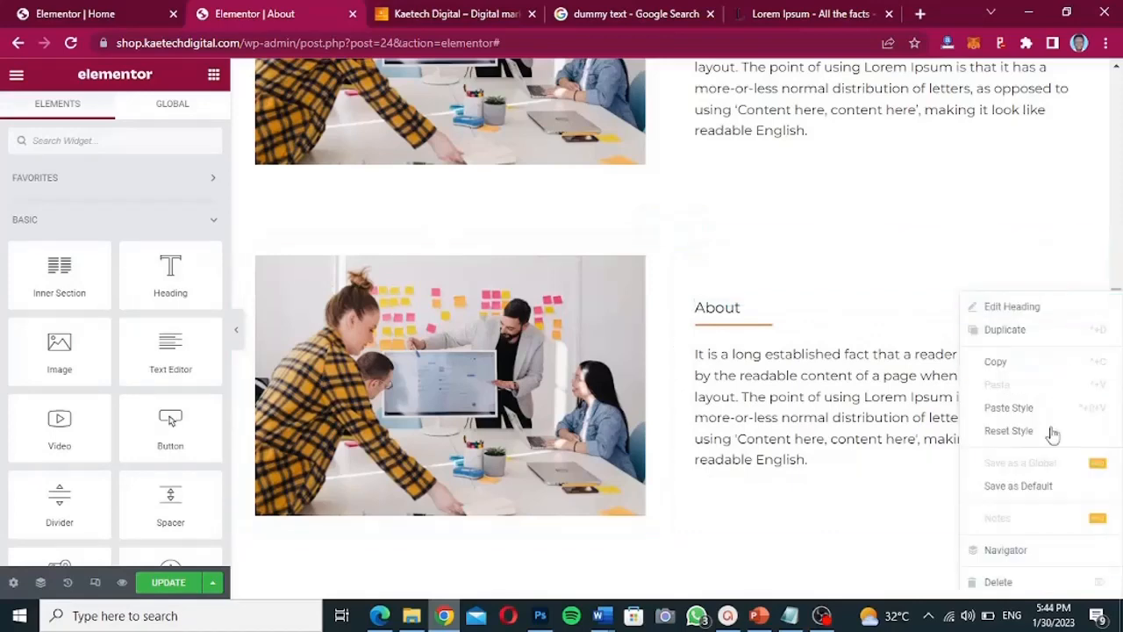
pyautogui.click(1025, 580)
pyautogui.rightClick(1072, 314)
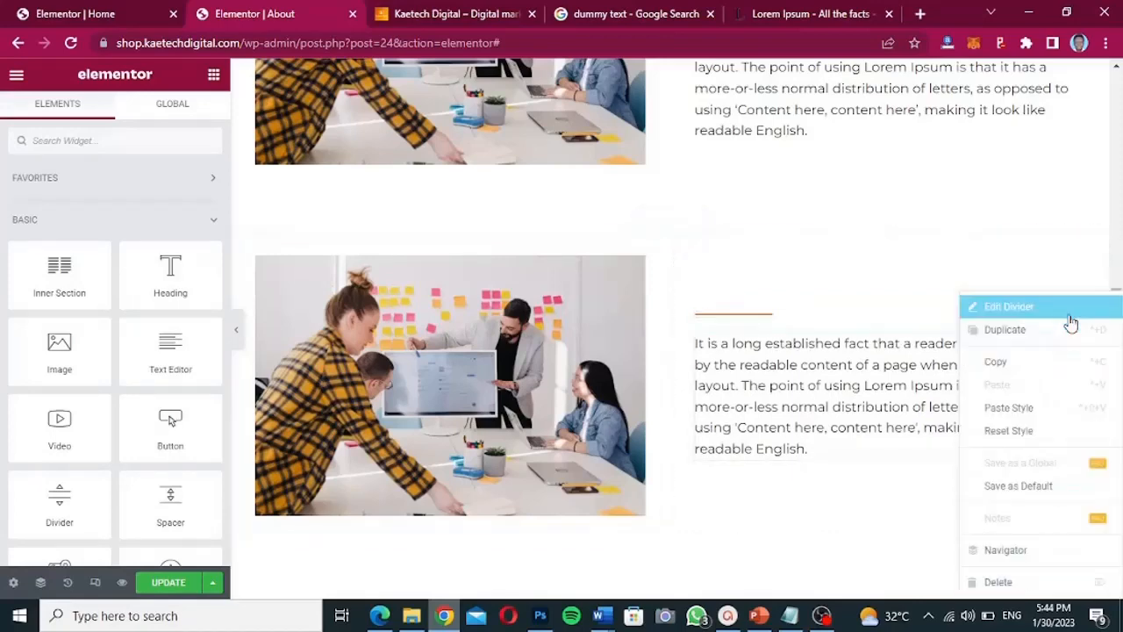
pyautogui.click(999, 581)
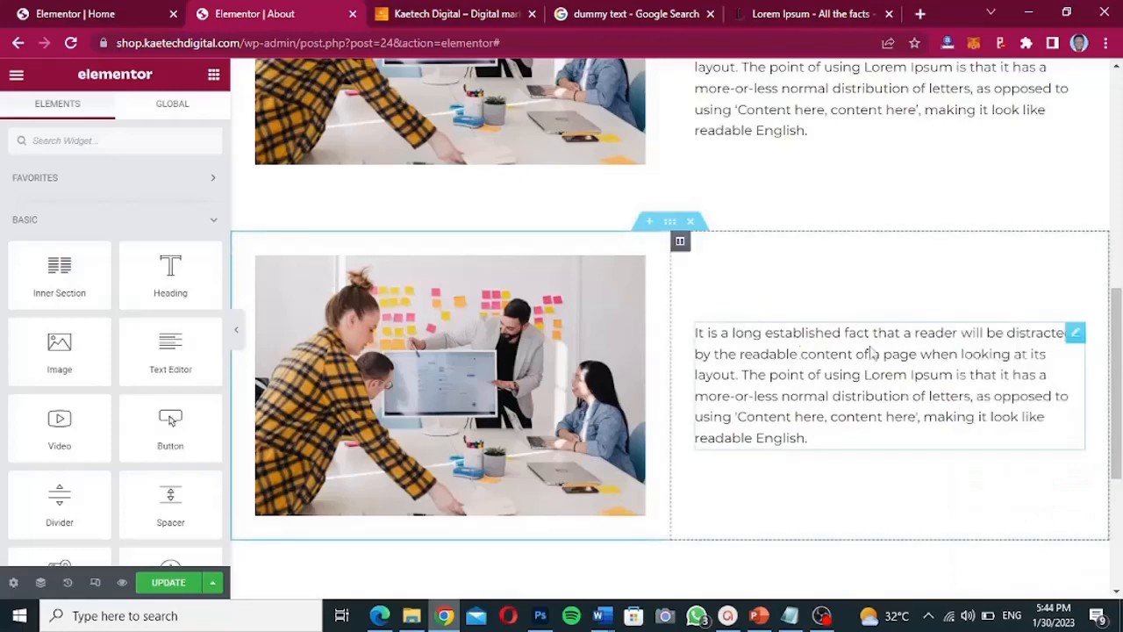
# Copy the paragraph text block and paste it below the image.
pyautogui.rightClick(1076, 334)
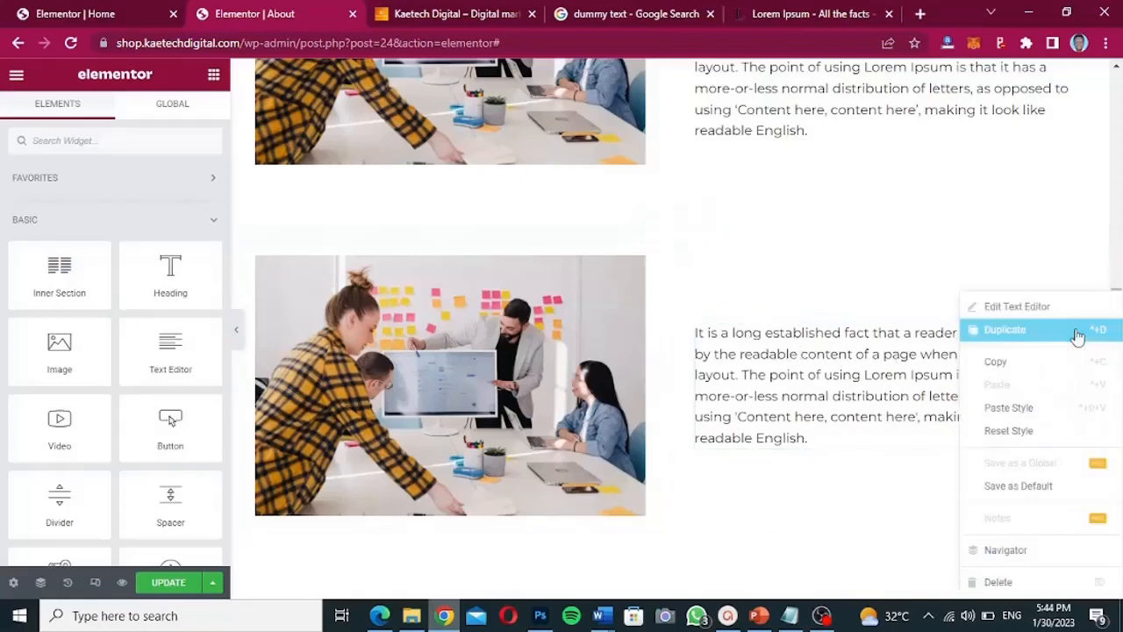
pyautogui.click(1037, 361)
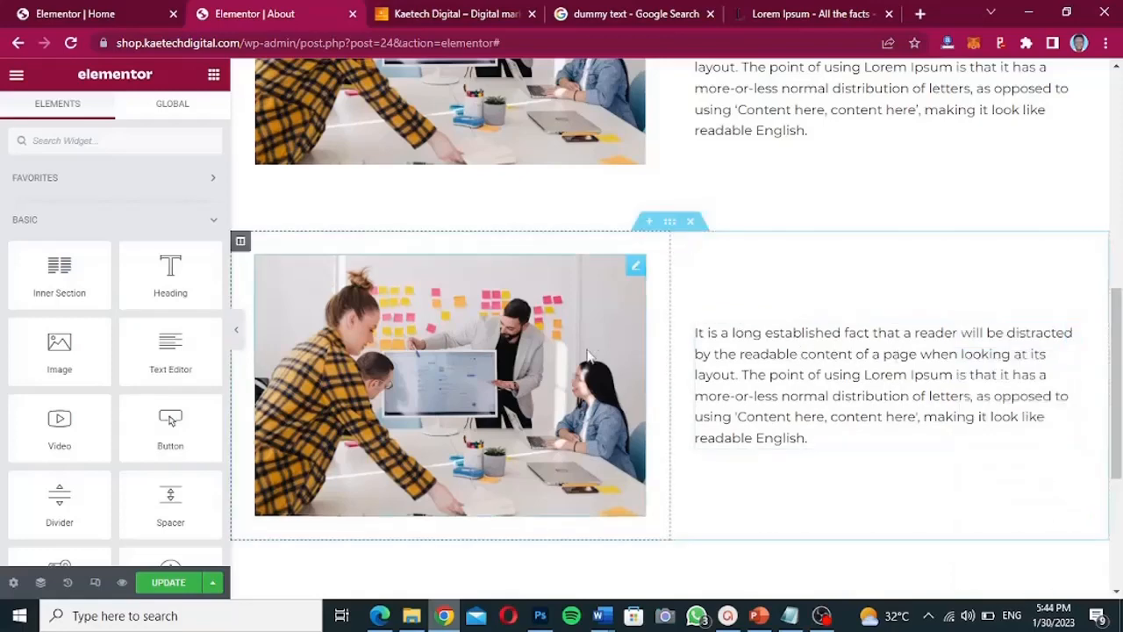
pyautogui.rightClick(635, 265)
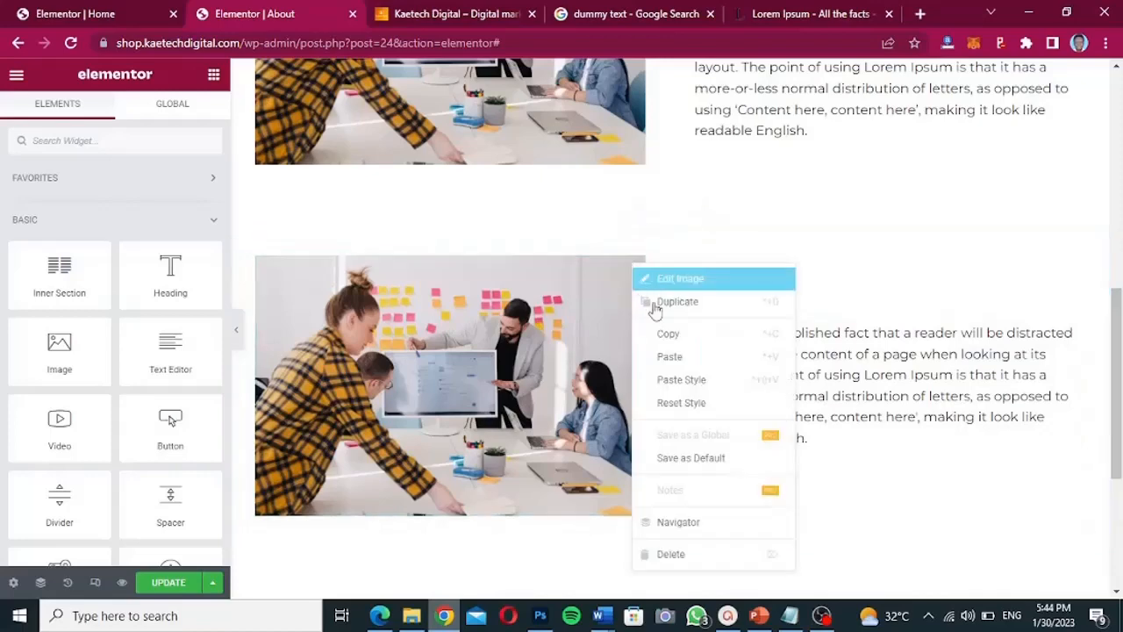
pyautogui.click(672, 358)
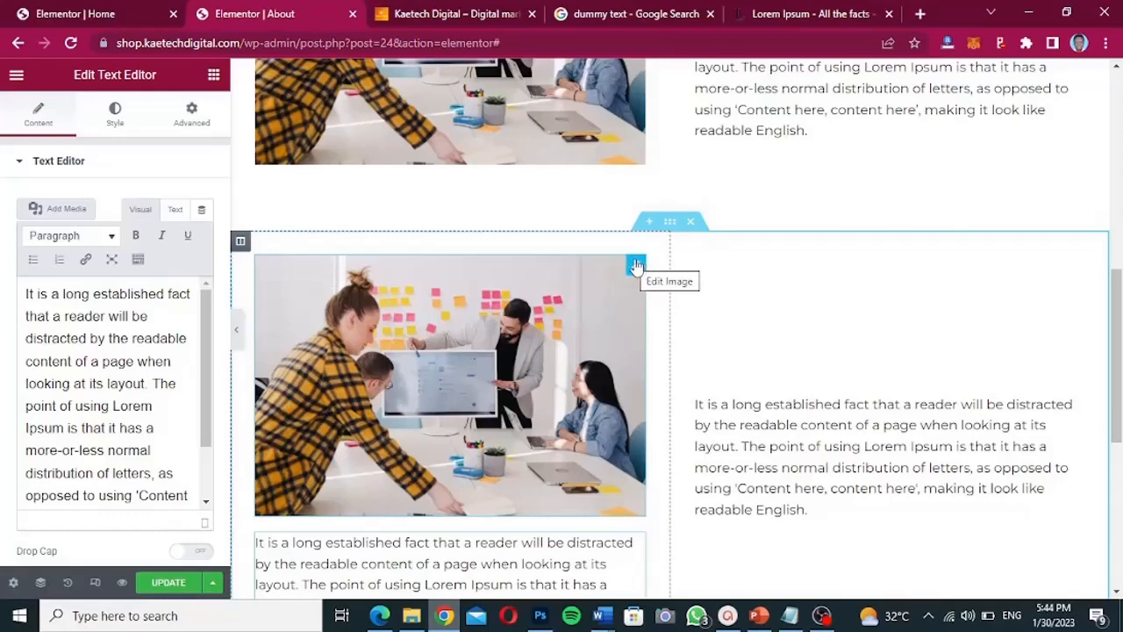
# Copy the image and paste it below the right-column text.
pyautogui.rightClick(635, 264)
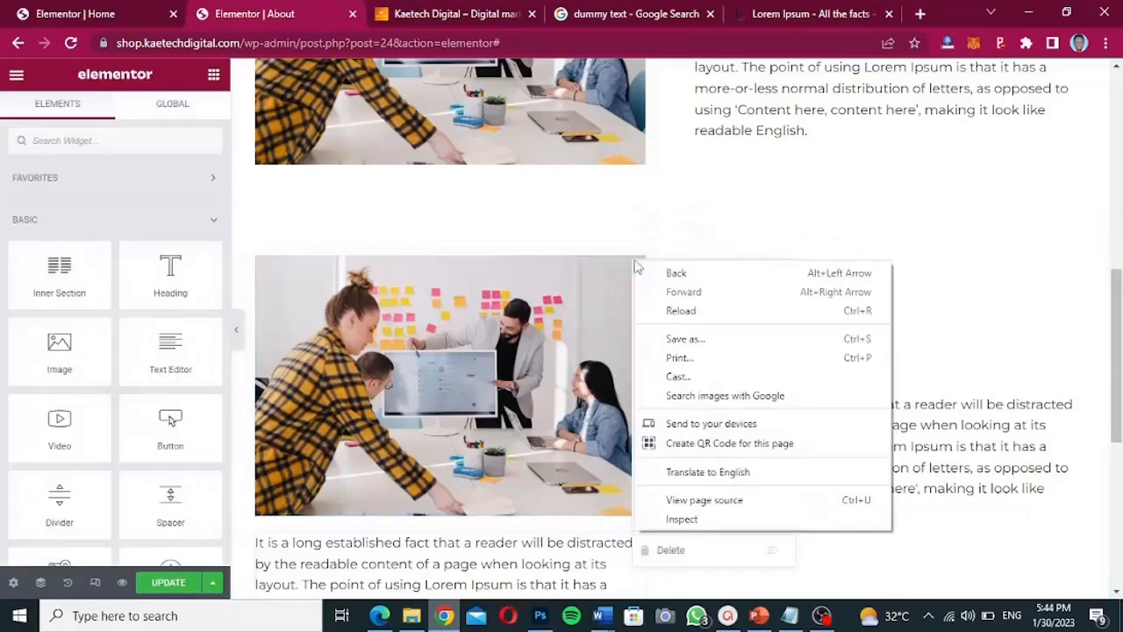
pyautogui.rightClick(570, 282)
pyautogui.click(601, 353)
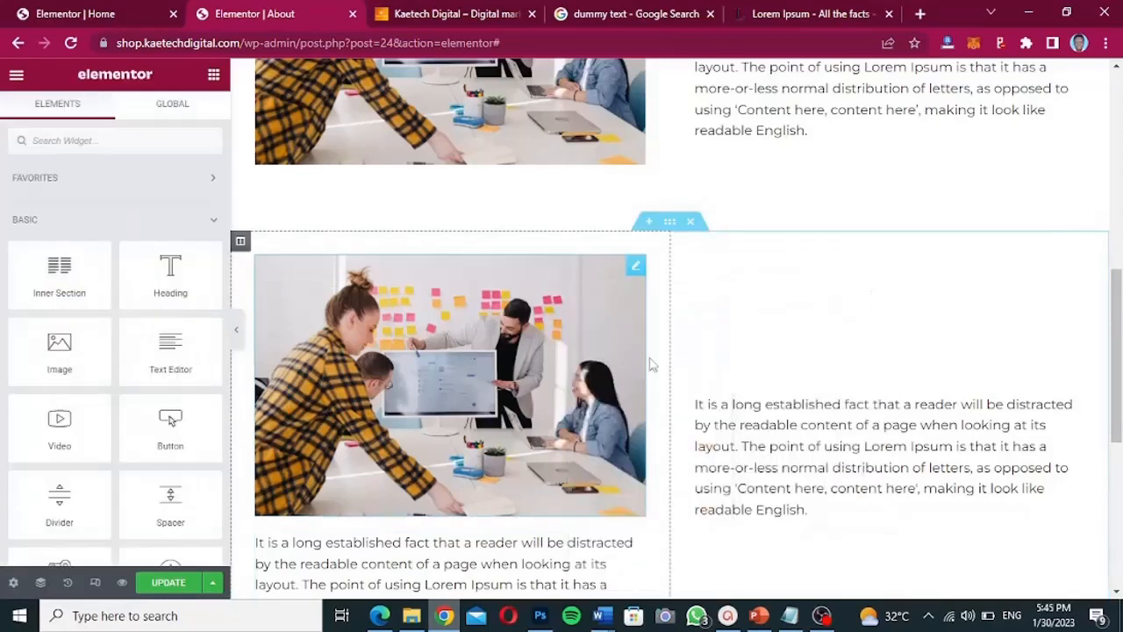
pyautogui.rightClick(853, 428)
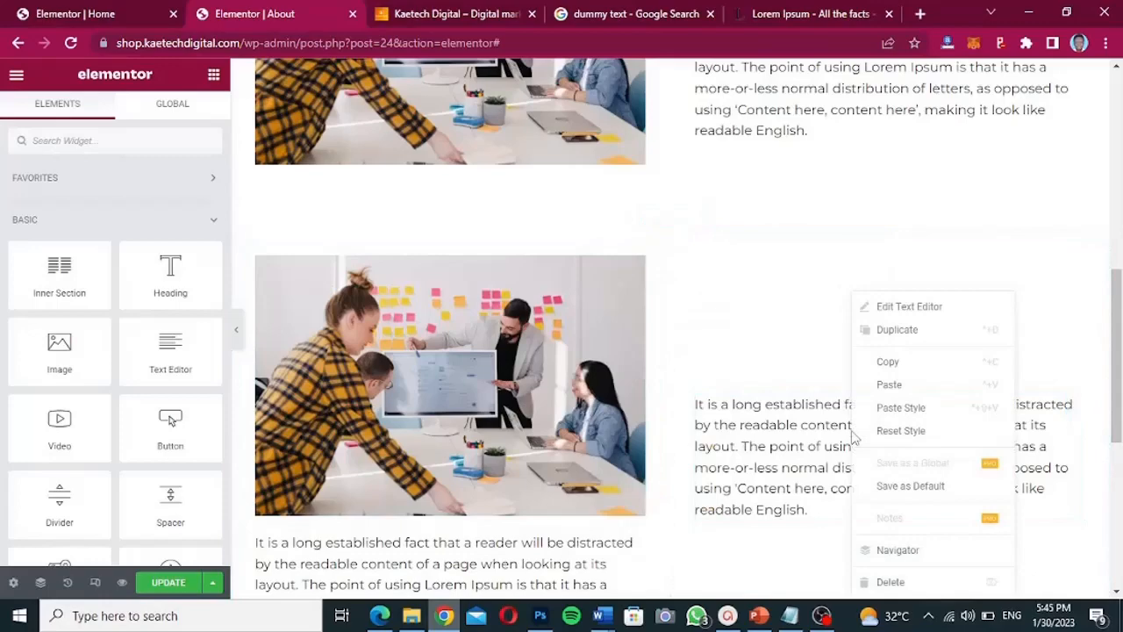
pyautogui.click(892, 388)
# Replace the left image with the photo of men in suits meeting.
pyautogui.scroll(-3, 808, 394)
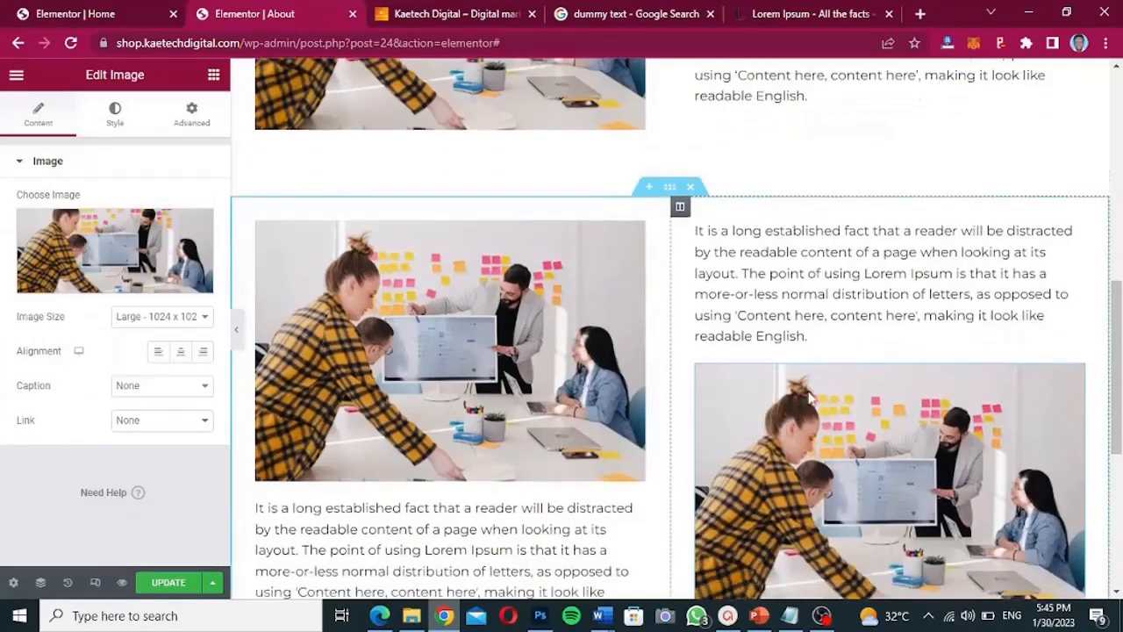
pyautogui.scroll(4, 809, 393)
pyautogui.scroll(-4, 808, 394)
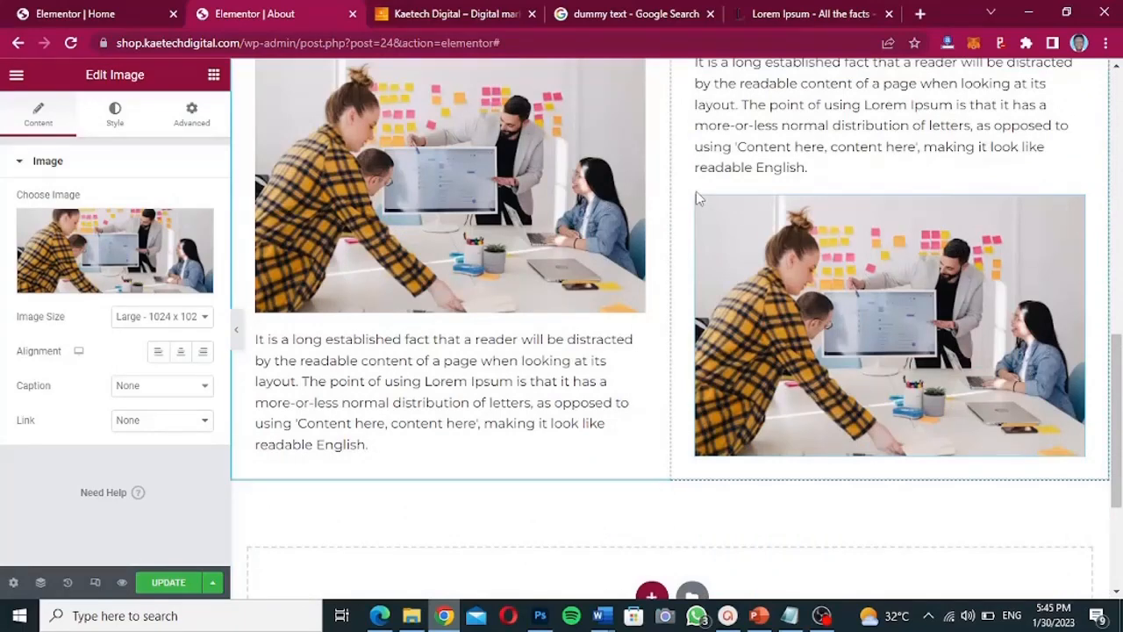
pyautogui.scroll(2, 696, 195)
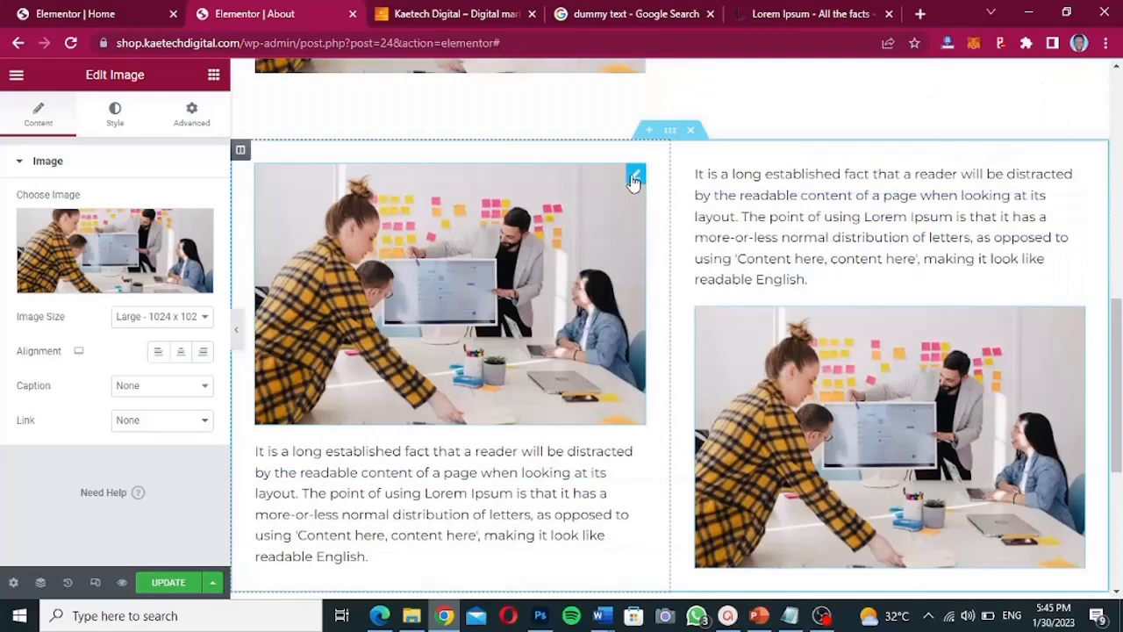
pyautogui.click(123, 232)
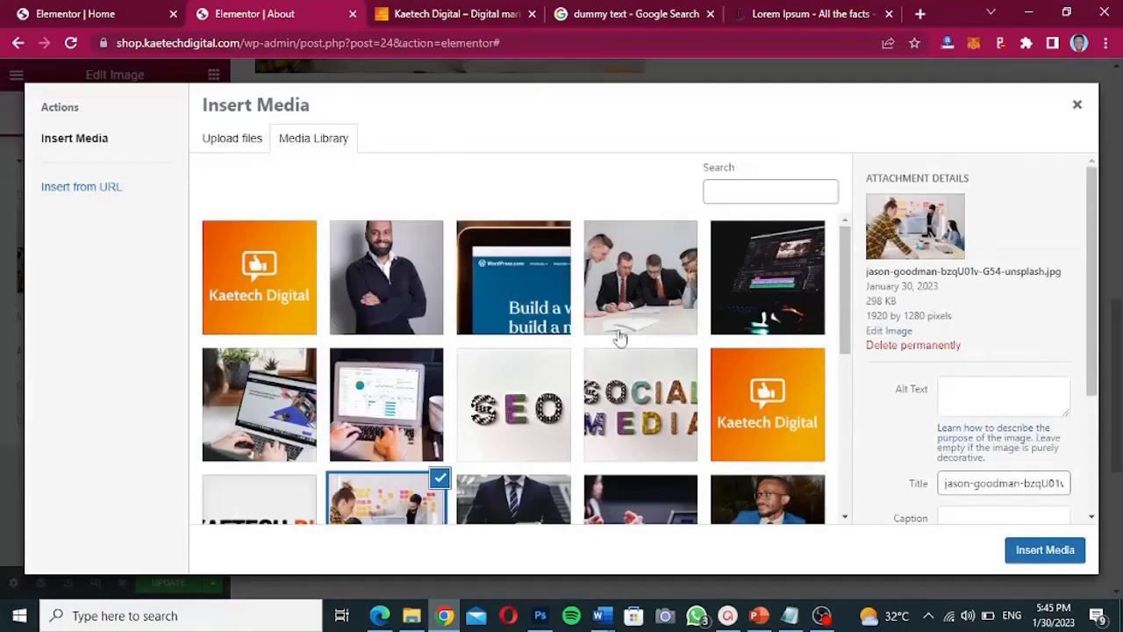
pyautogui.click(640, 296)
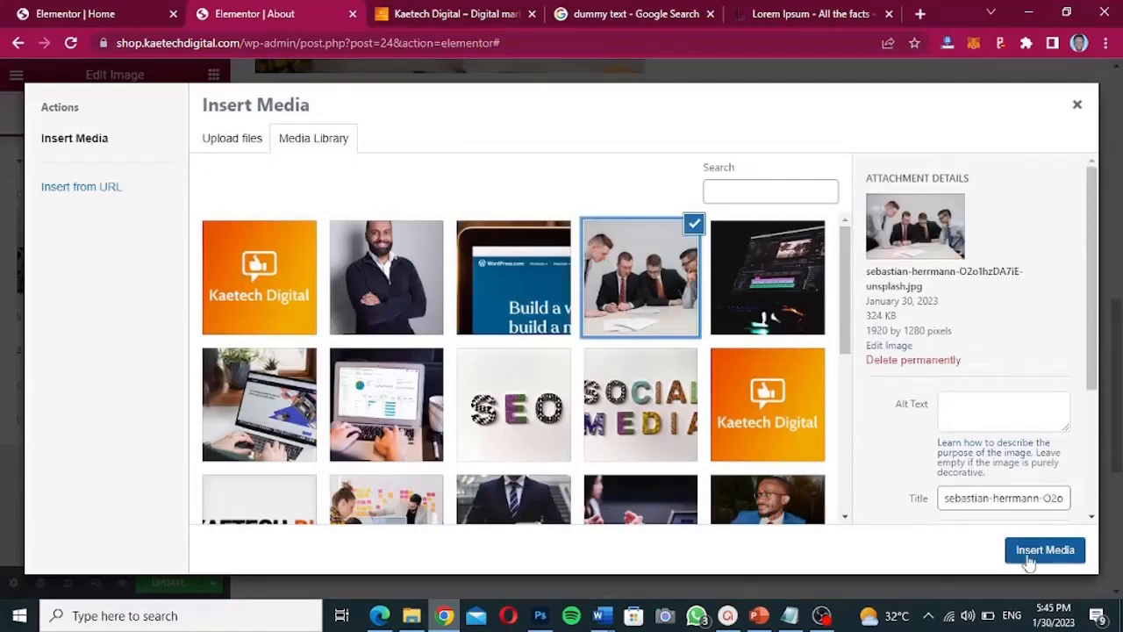
pyautogui.click(1028, 554)
# Replace the right image with the laptop-and-hands photo and update the About page.
pyautogui.click(1076, 321)
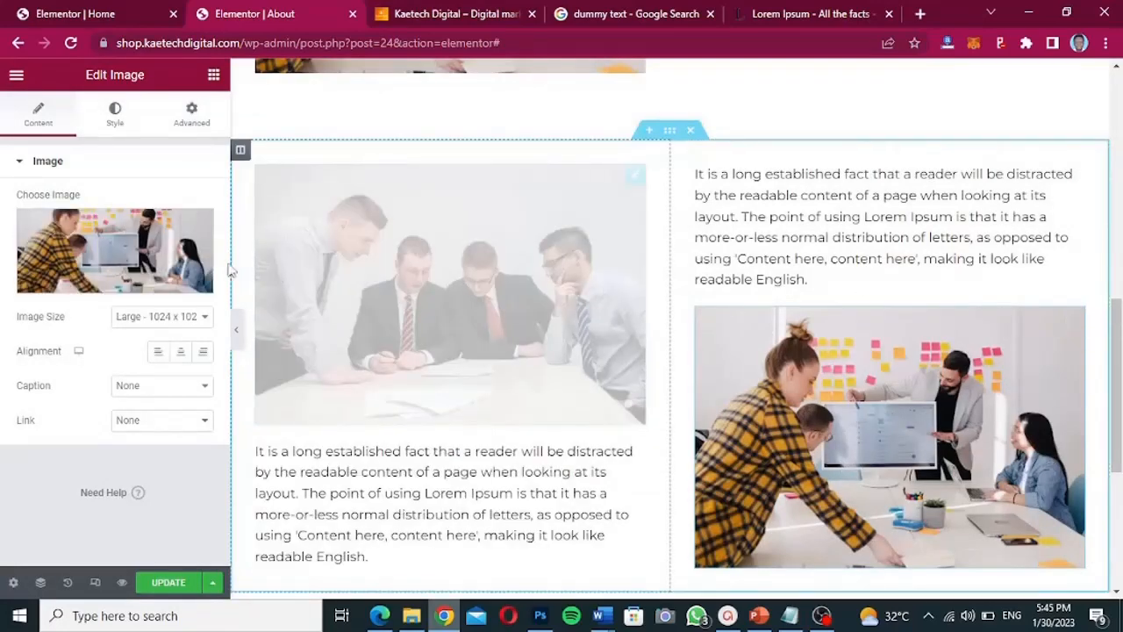
pyautogui.click(127, 248)
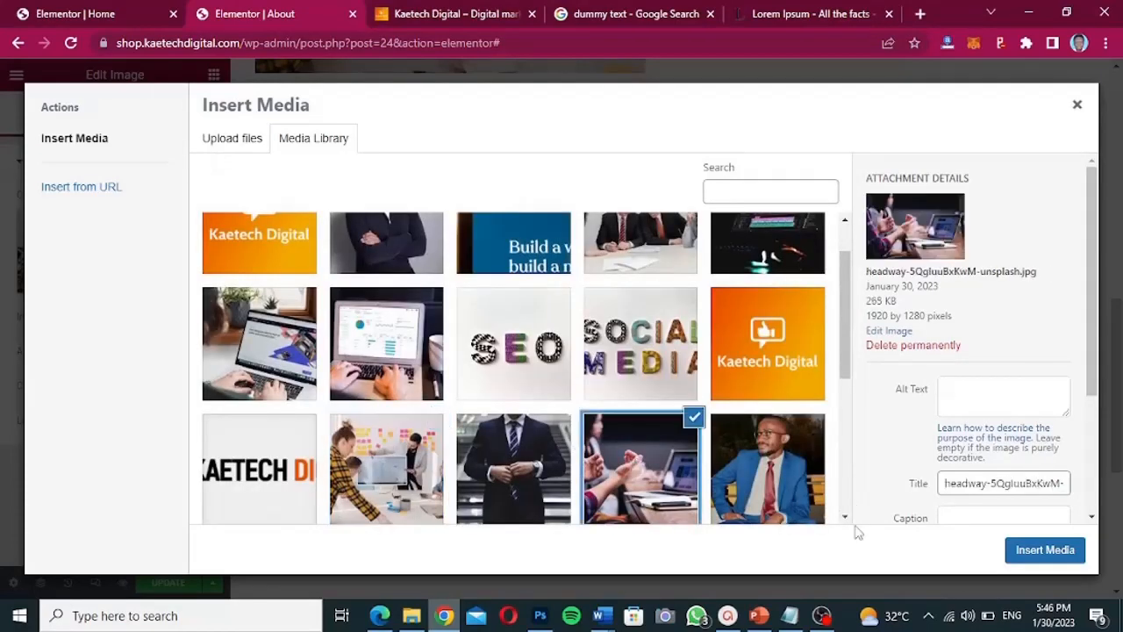
pyautogui.click(1044, 549)
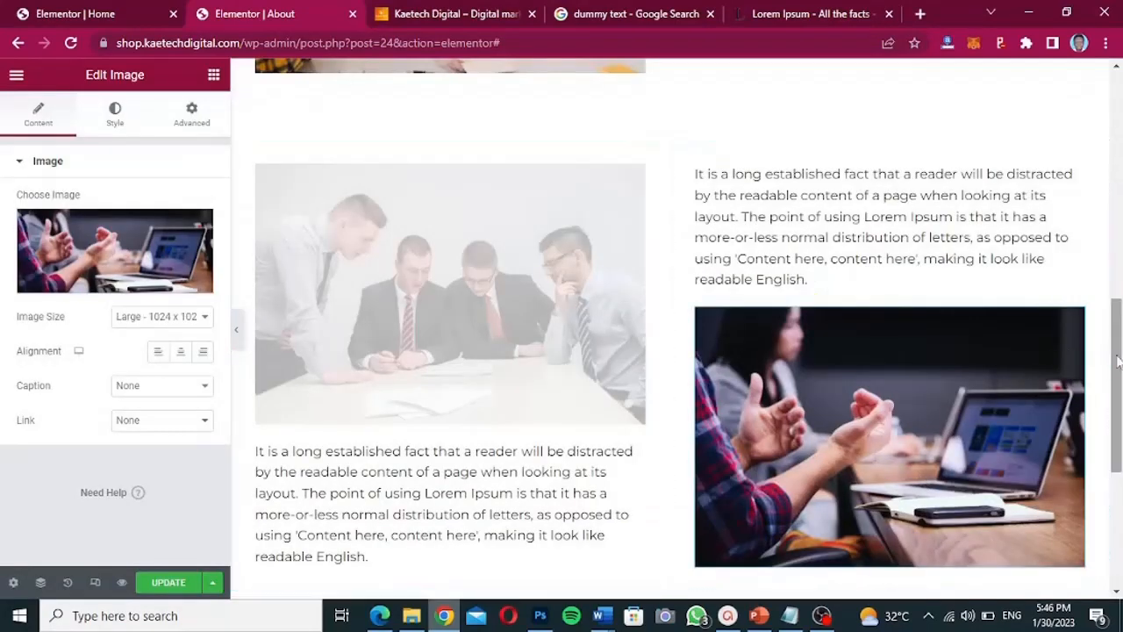
pyautogui.moveTo(1112, 351); pyautogui.dragTo(1108, 409)
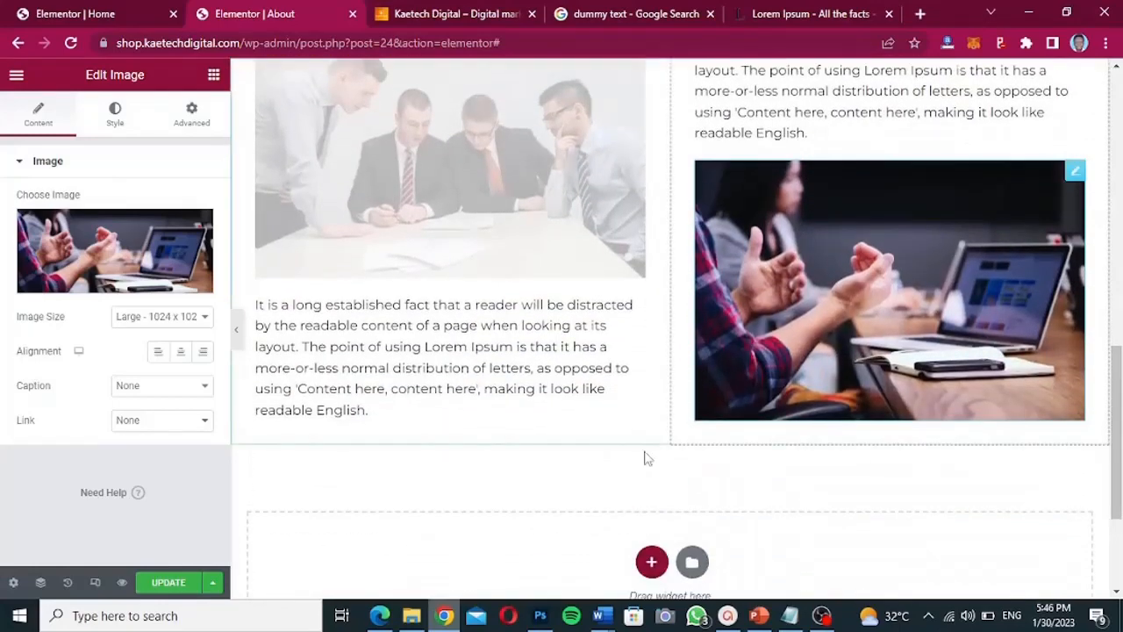
pyautogui.click(164, 584)
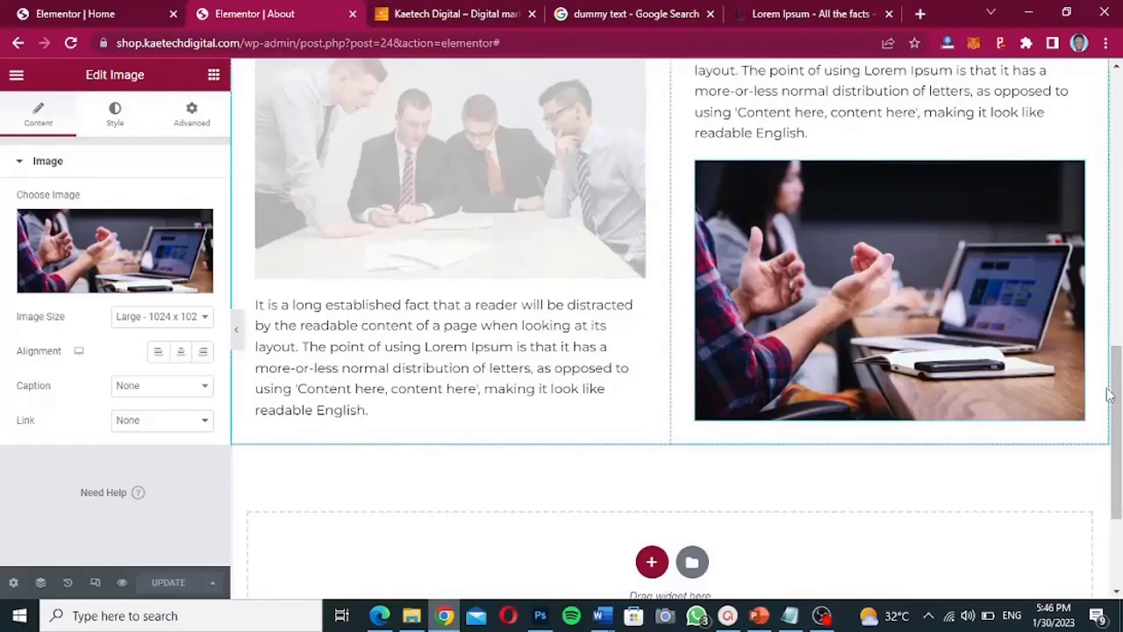
pyautogui.moveTo(1118, 399); pyautogui.dragTo(1119, 471)
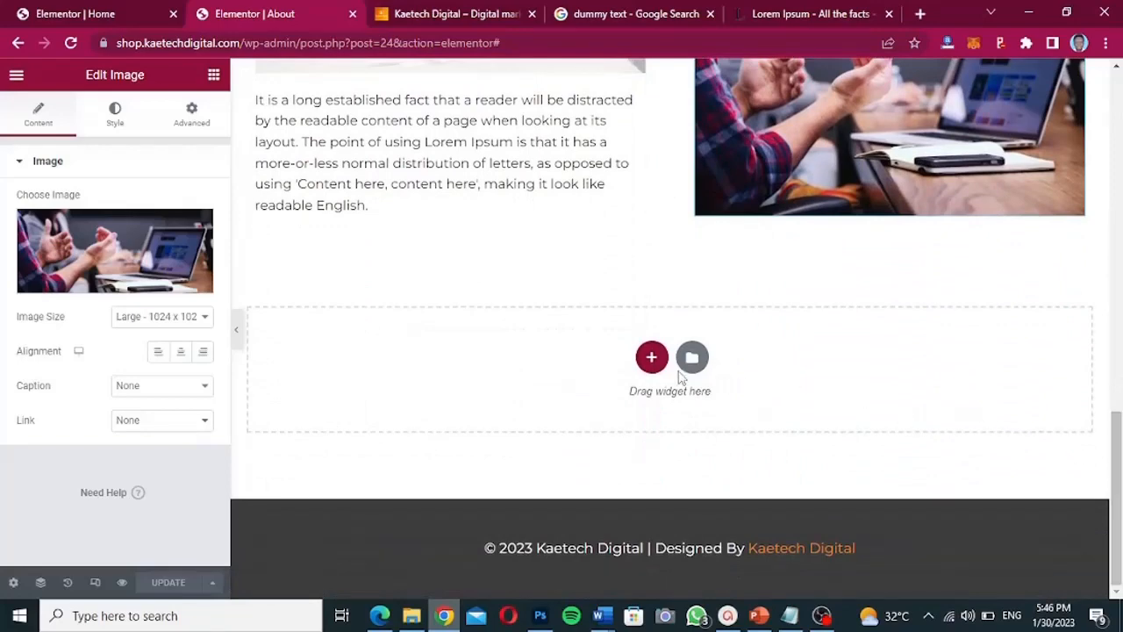
# Copy the Home page's 'Take Your Business Online' banner section.
pyautogui.click(112, 23)
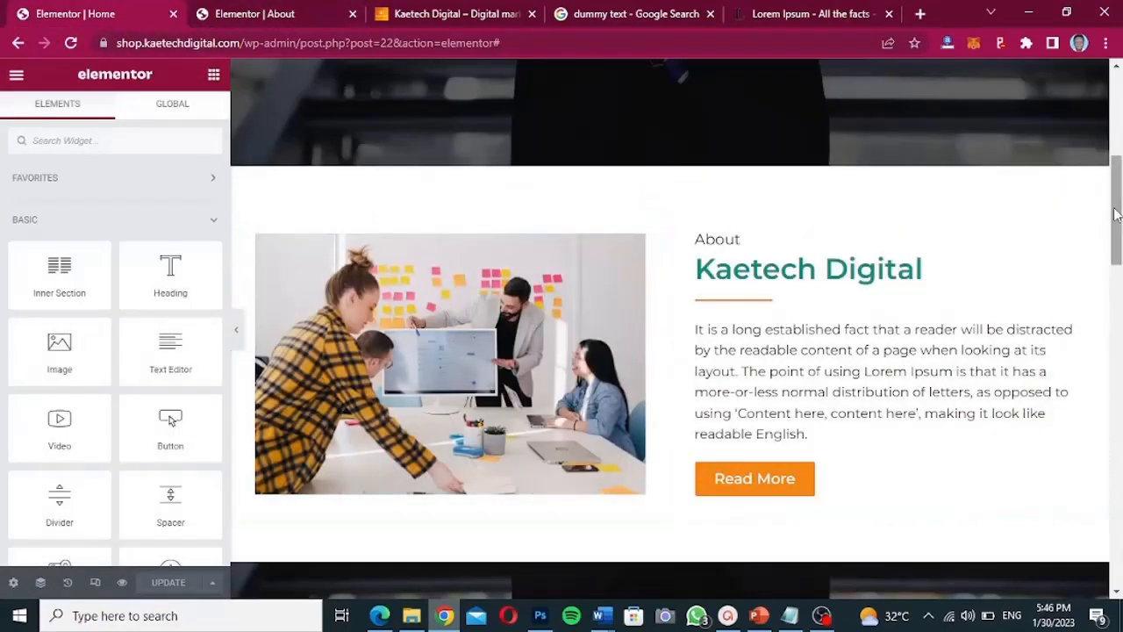
pyautogui.scroll(5, 1116, 214)
pyautogui.scroll(-3, 1120, 302)
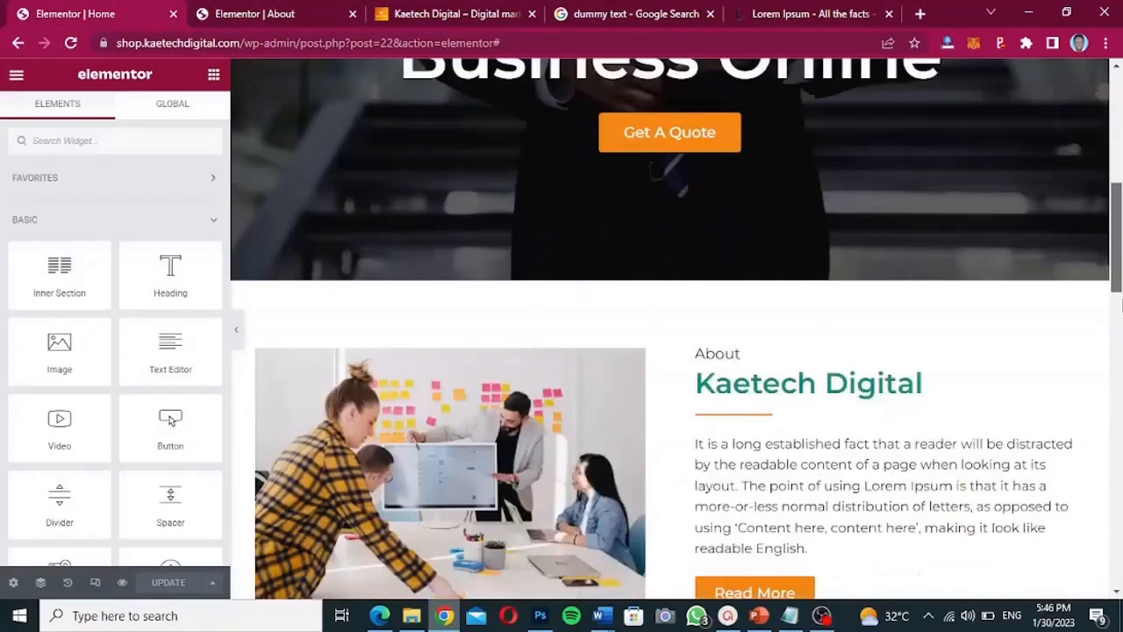
pyautogui.moveTo(1121, 303)
pyautogui.mouseDown()
pyautogui.moveTo(1122, 348)
pyautogui.moveTo(1120, 283)
pyautogui.mouseUp()
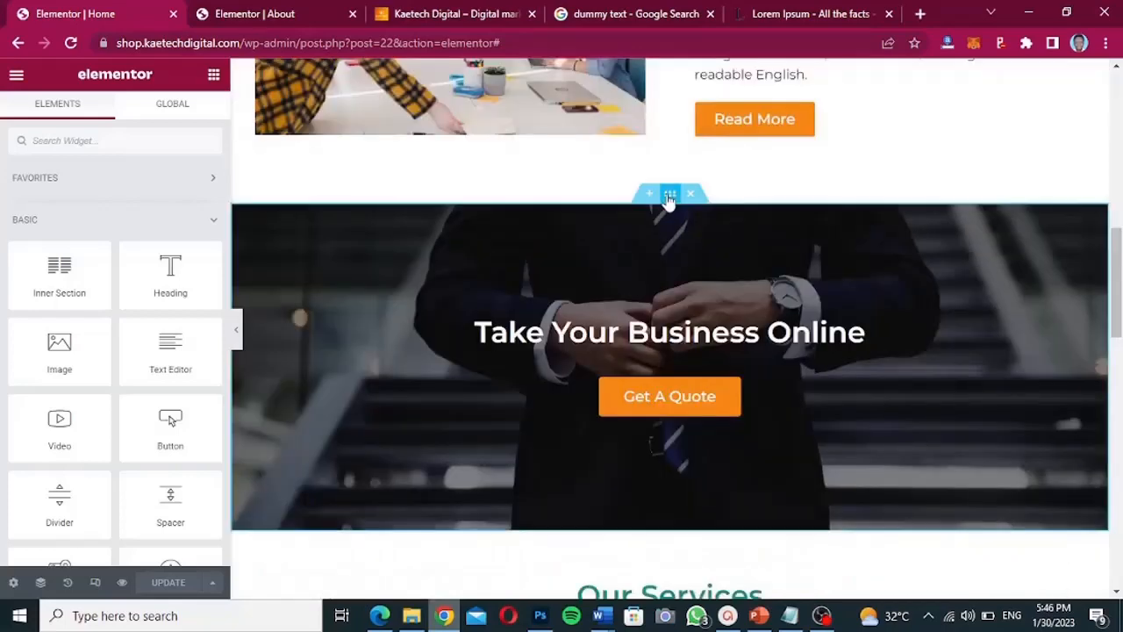
pyautogui.rightClick(667, 198)
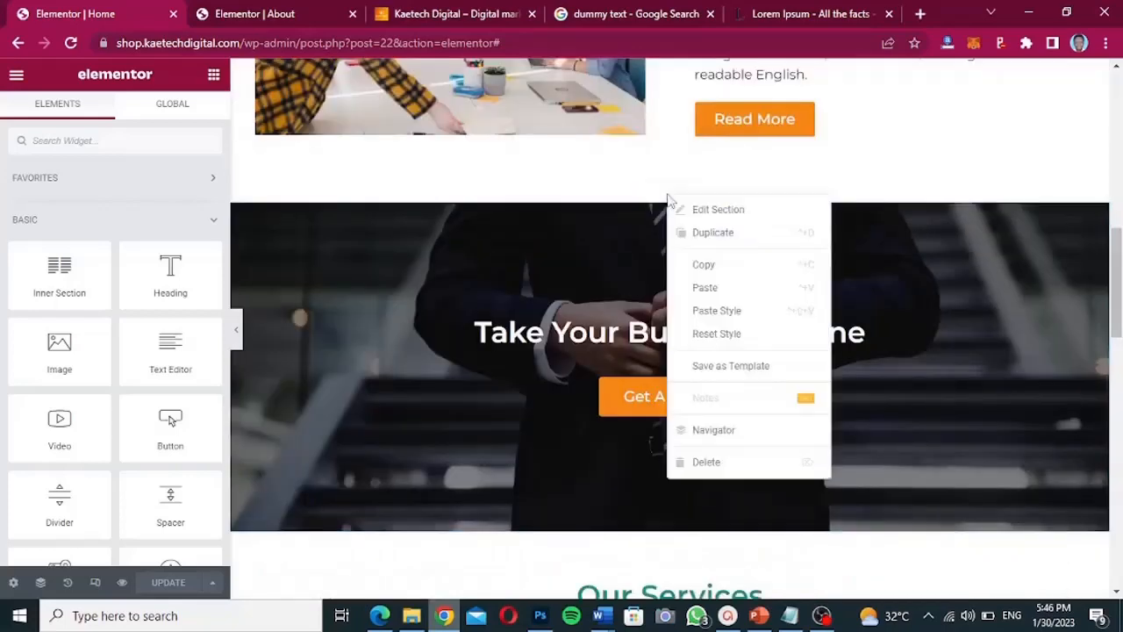
pyautogui.click(707, 265)
# Paste the banner into the About page's empty bottom section, then return to Home.
pyautogui.click(297, 12)
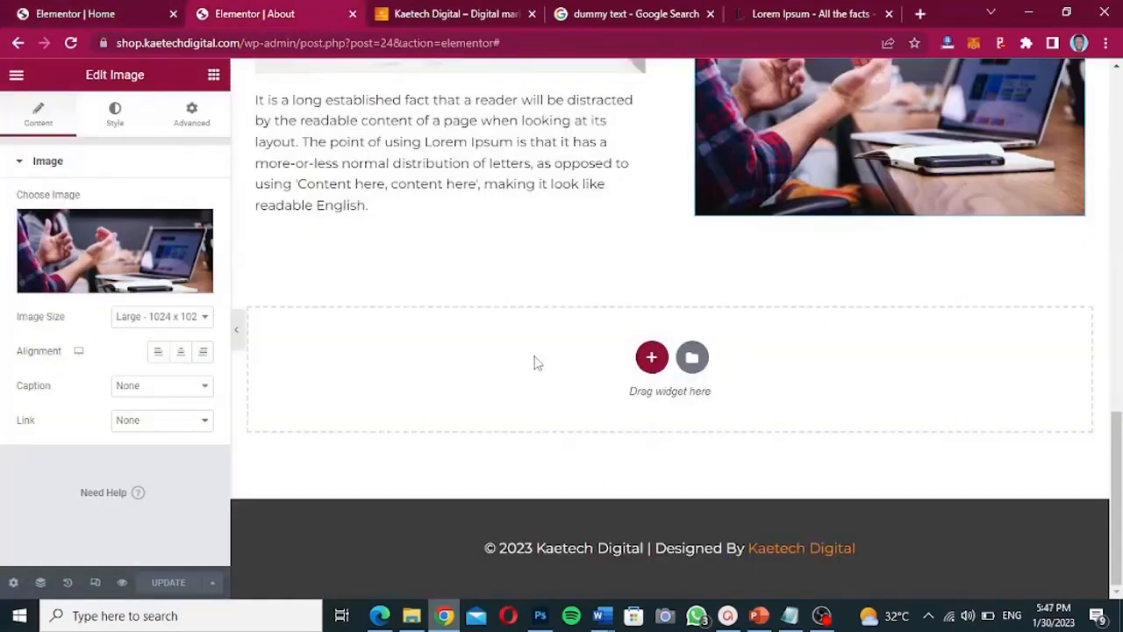
pyautogui.rightClick(537, 363)
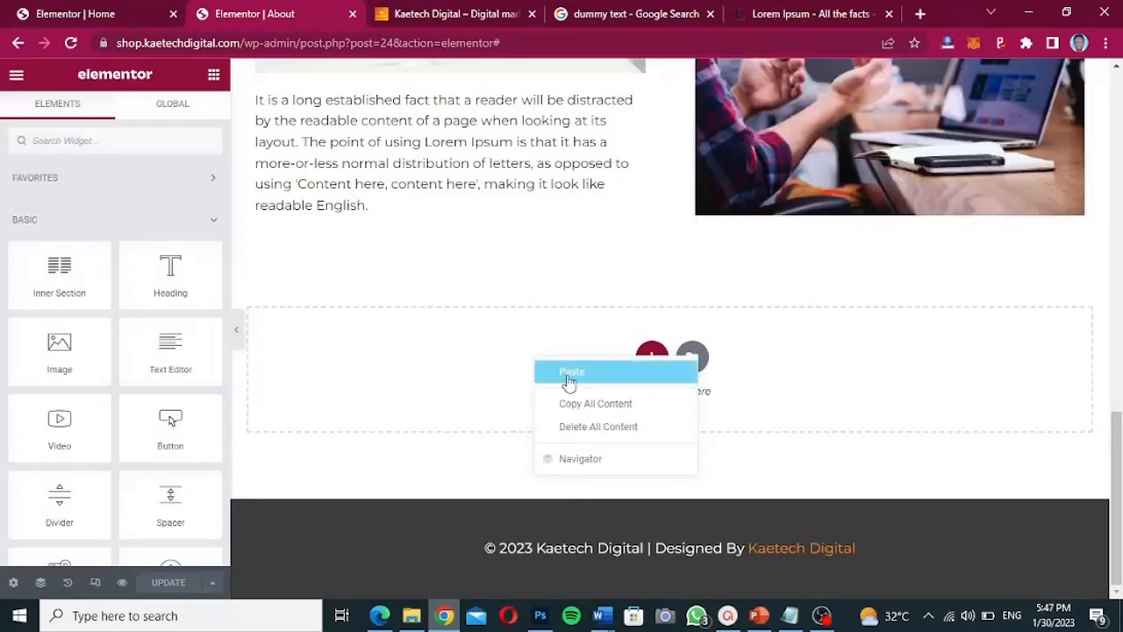
pyautogui.click(569, 379)
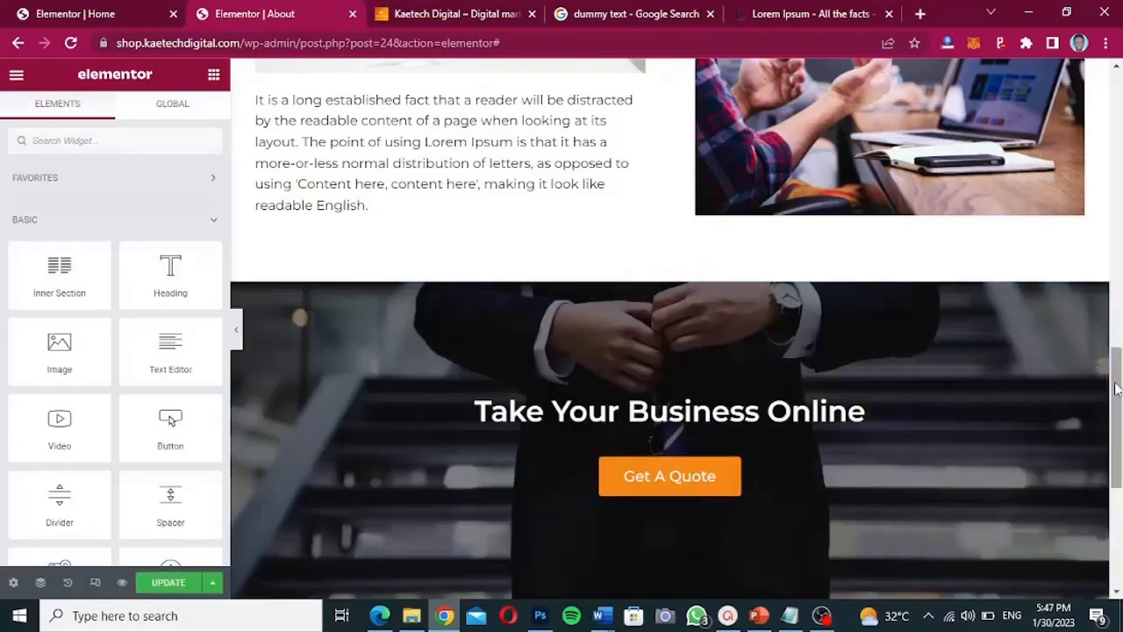
pyautogui.moveTo(1119, 390); pyautogui.dragTo(1119, 465)
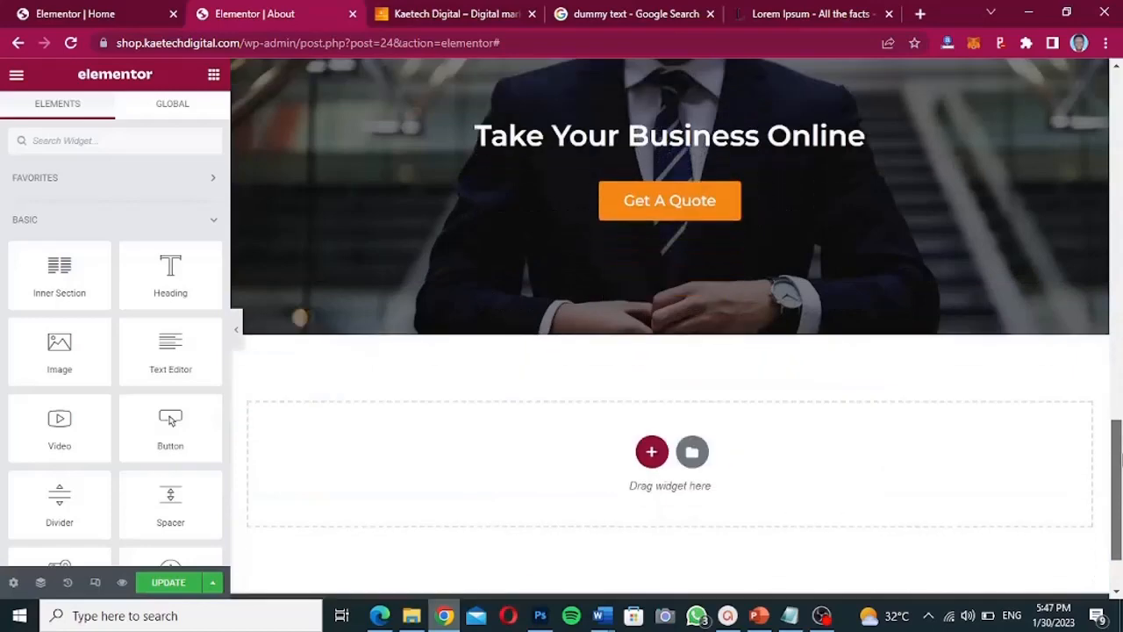
pyautogui.click(122, 17)
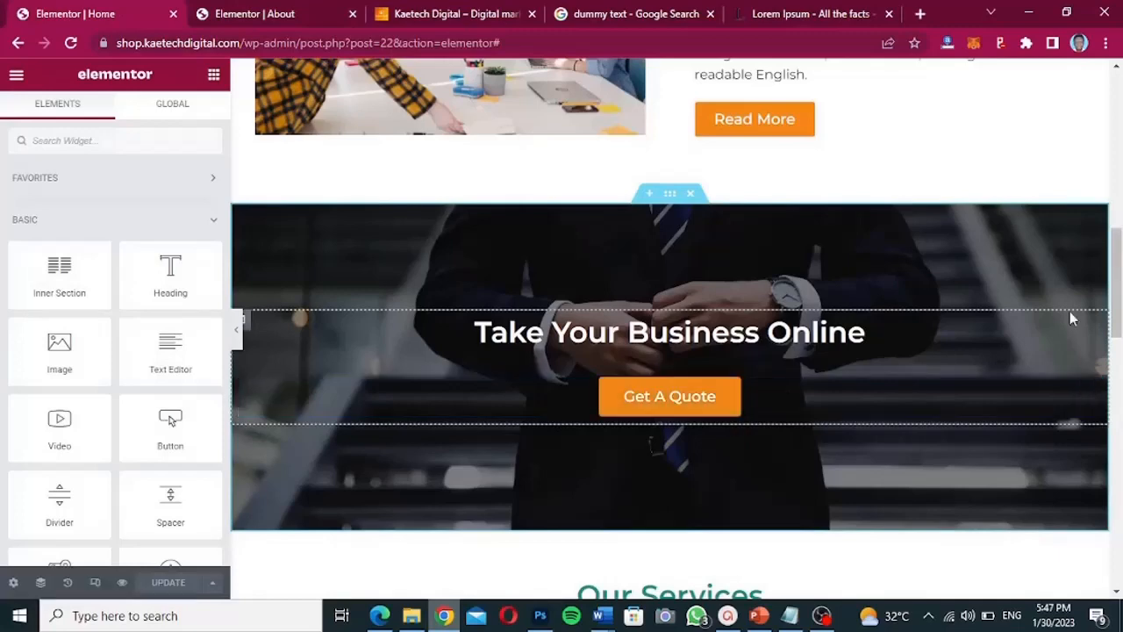
# Copy the Home Our Services section with Web Design, Social Media Marketing and SEO cards into the About page.
pyautogui.moveTo(1120, 302); pyautogui.dragTo(1119, 398)
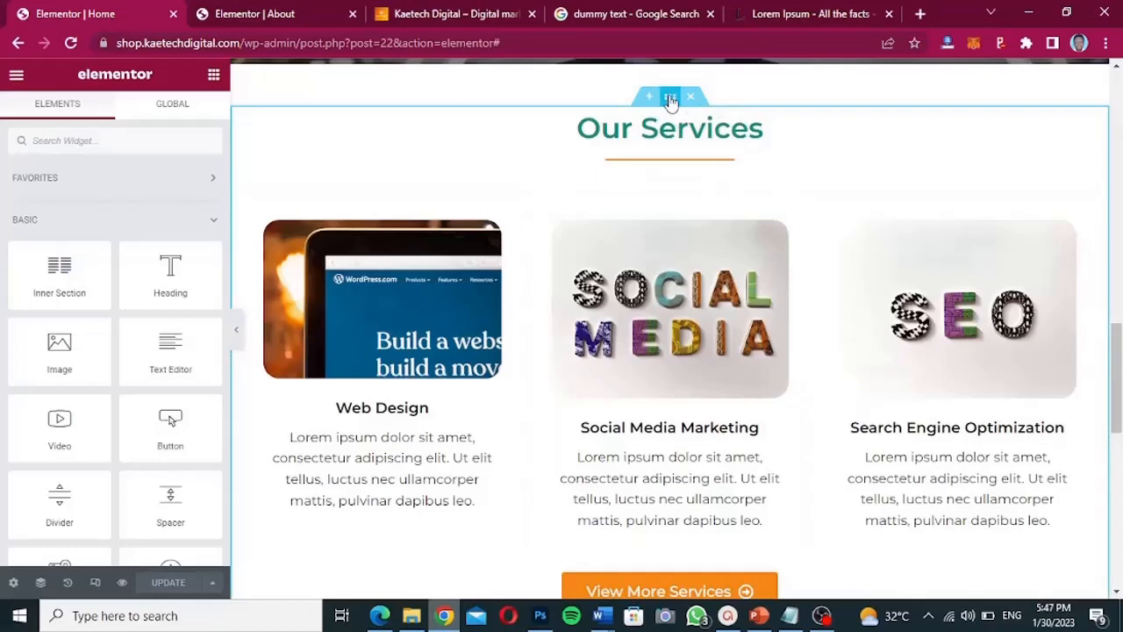
pyautogui.rightClick(670, 100)
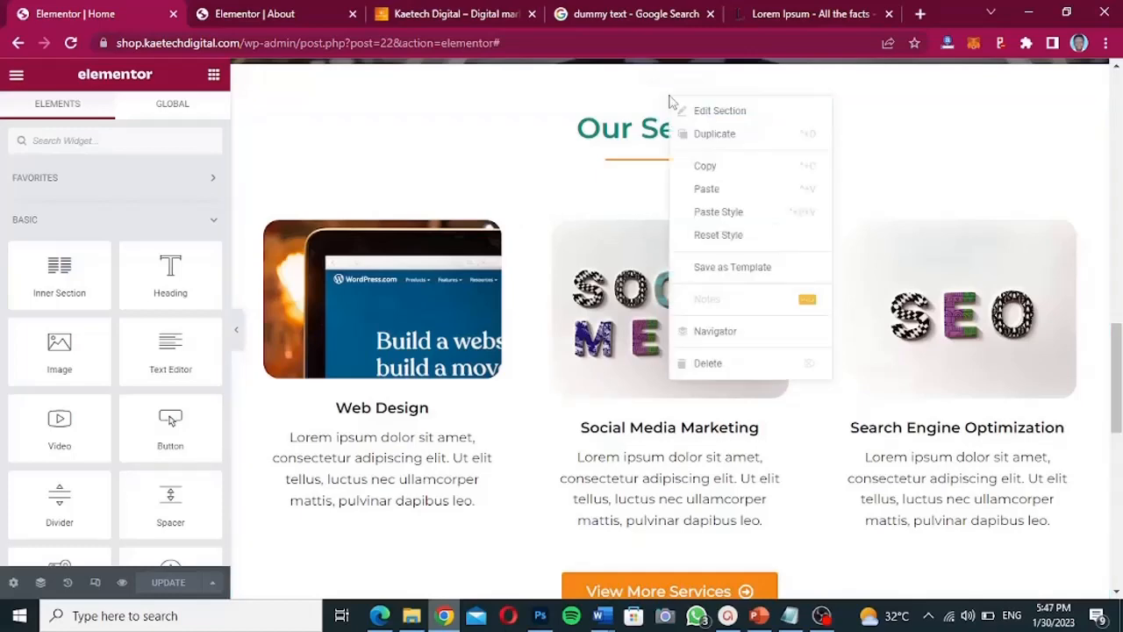
pyautogui.click(708, 169)
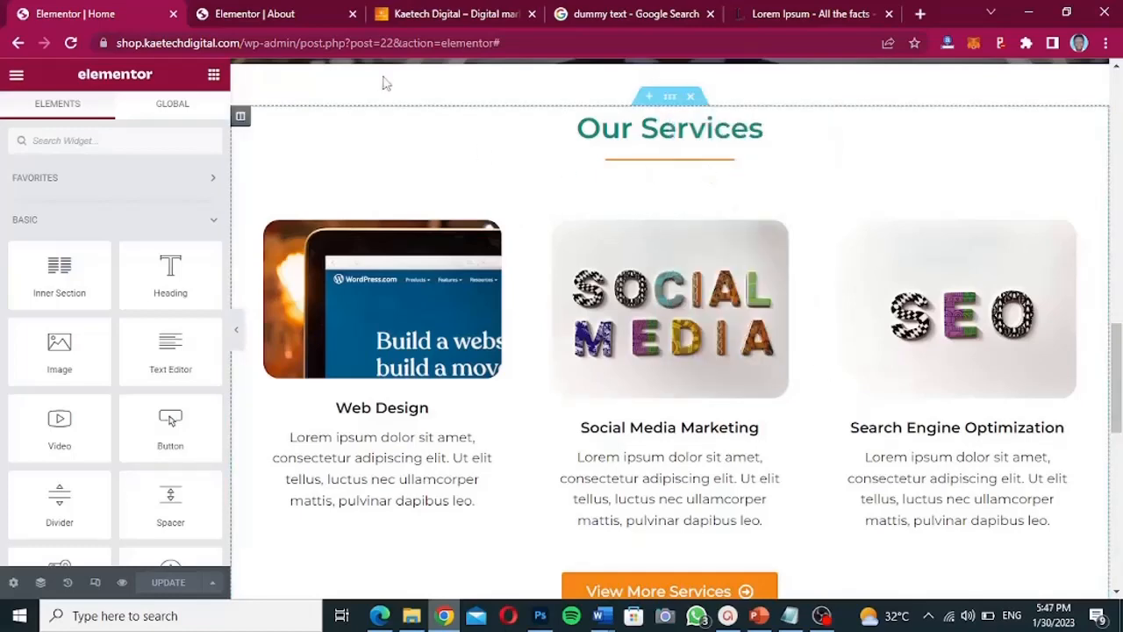
pyautogui.click(279, 15)
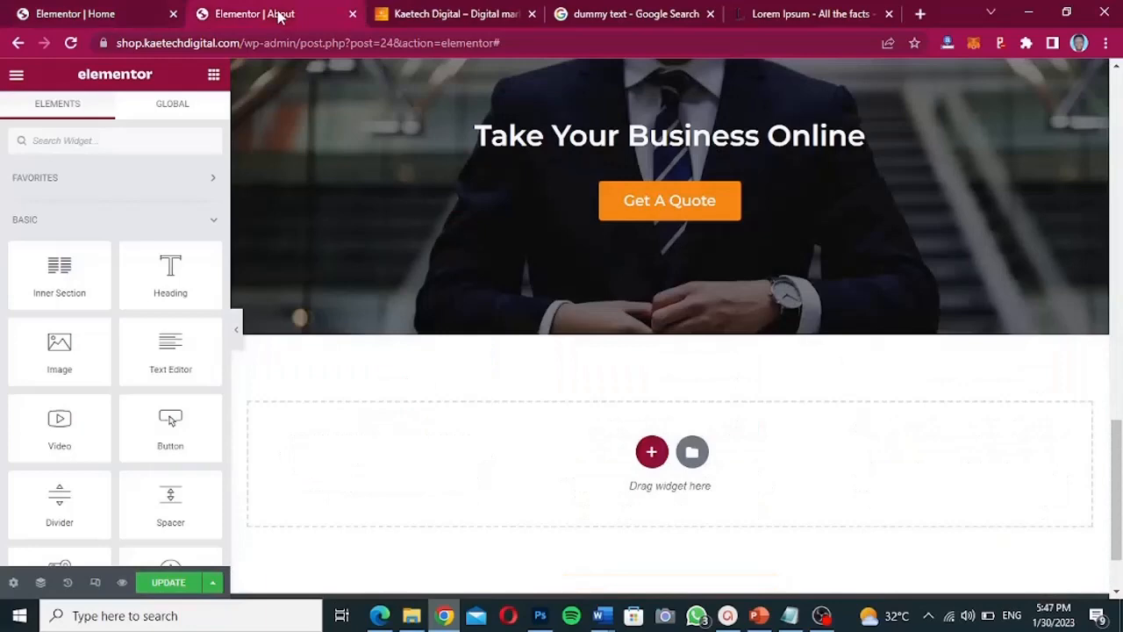
pyautogui.rightClick(470, 451)
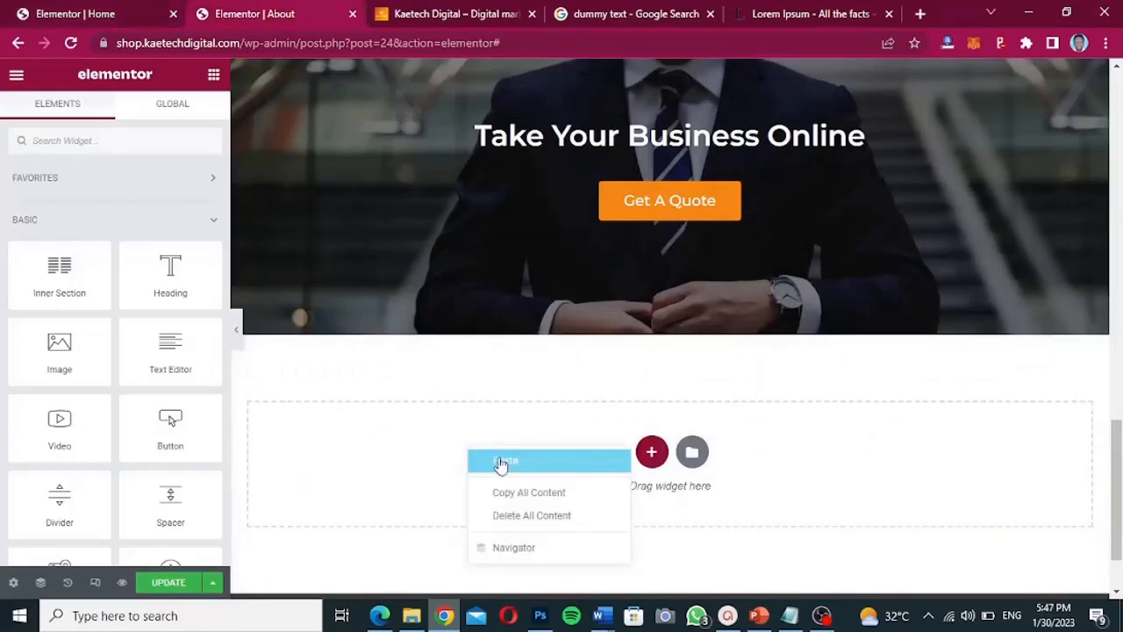
pyautogui.click(501, 460)
pyautogui.moveTo(1119, 373); pyautogui.dragTo(1116, 427)
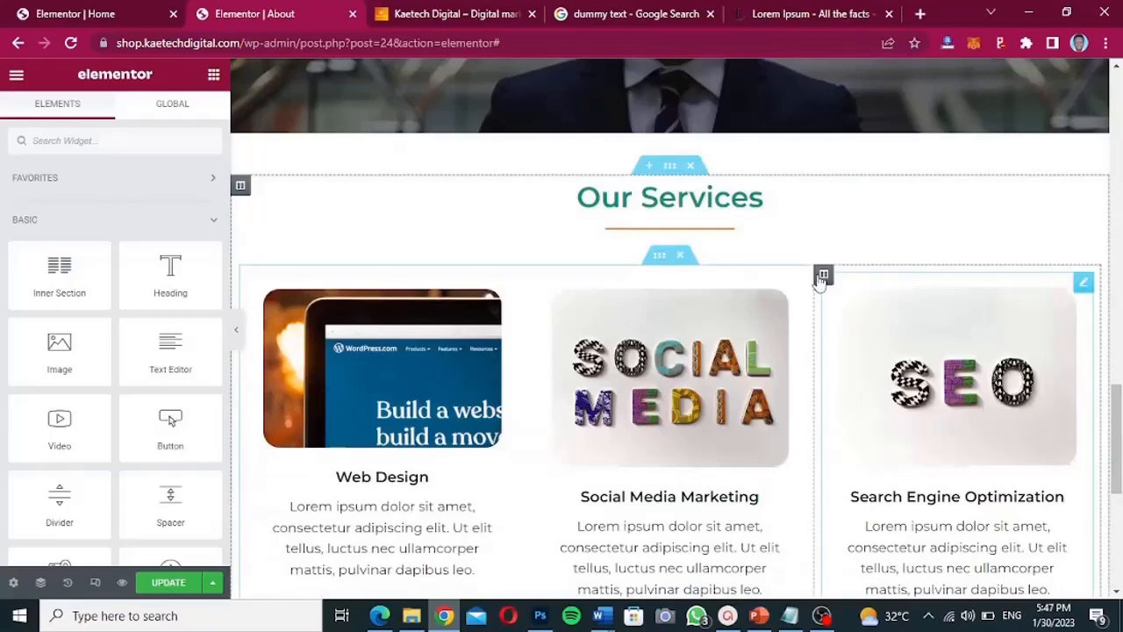
# Change the Our Services heading to 'Our Team'.
pyautogui.click(746, 195)
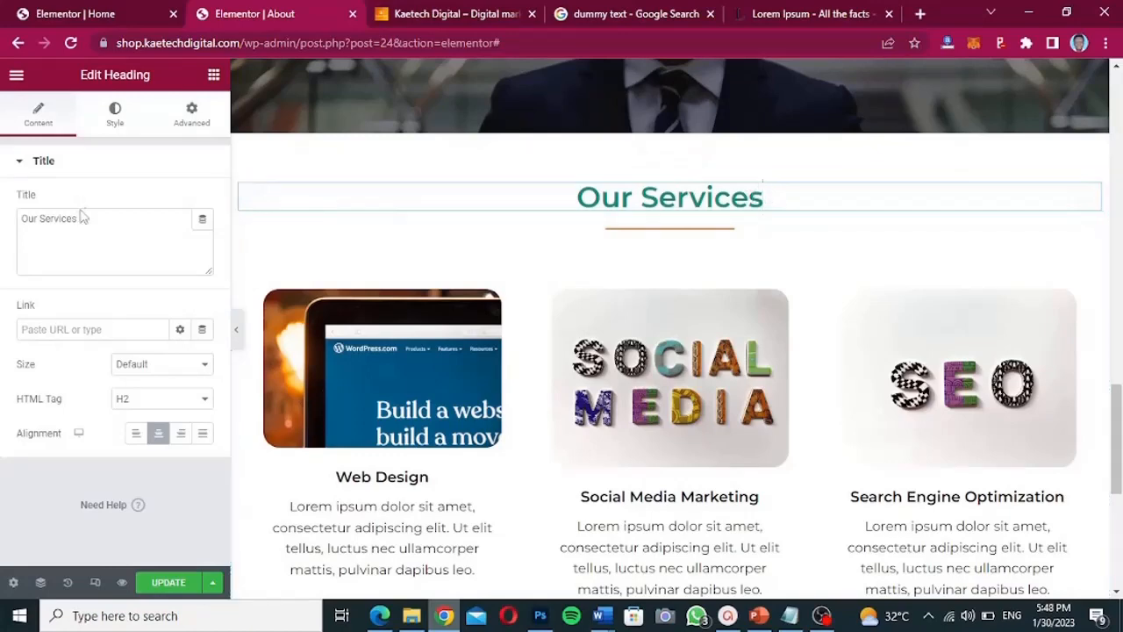
pyautogui.doubleClick(42, 219)
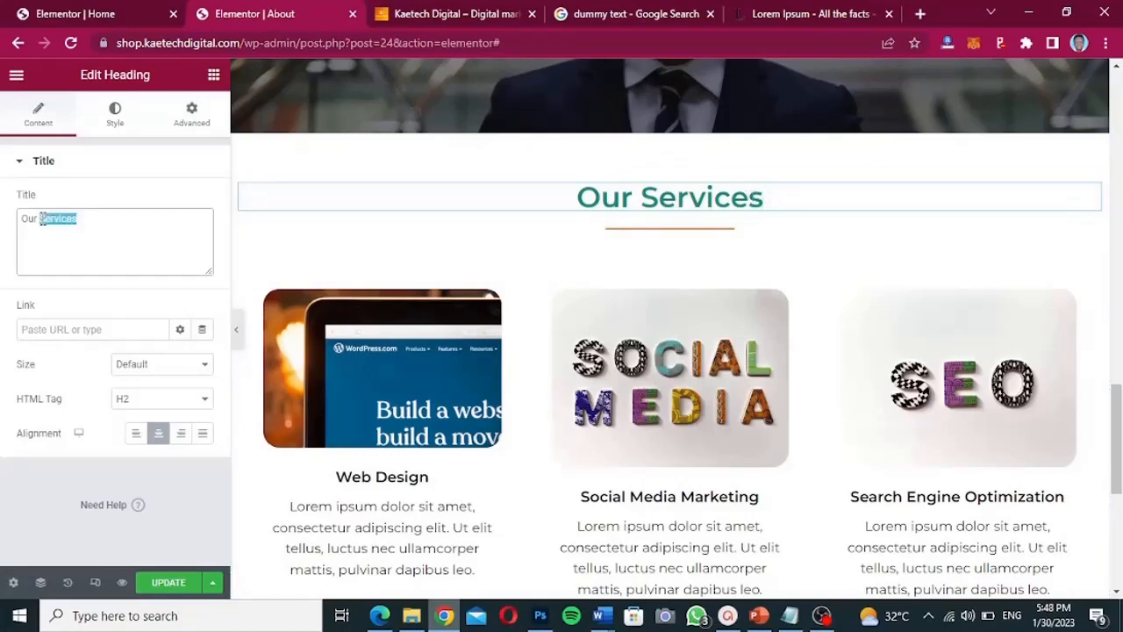
pyautogui.write('Team')
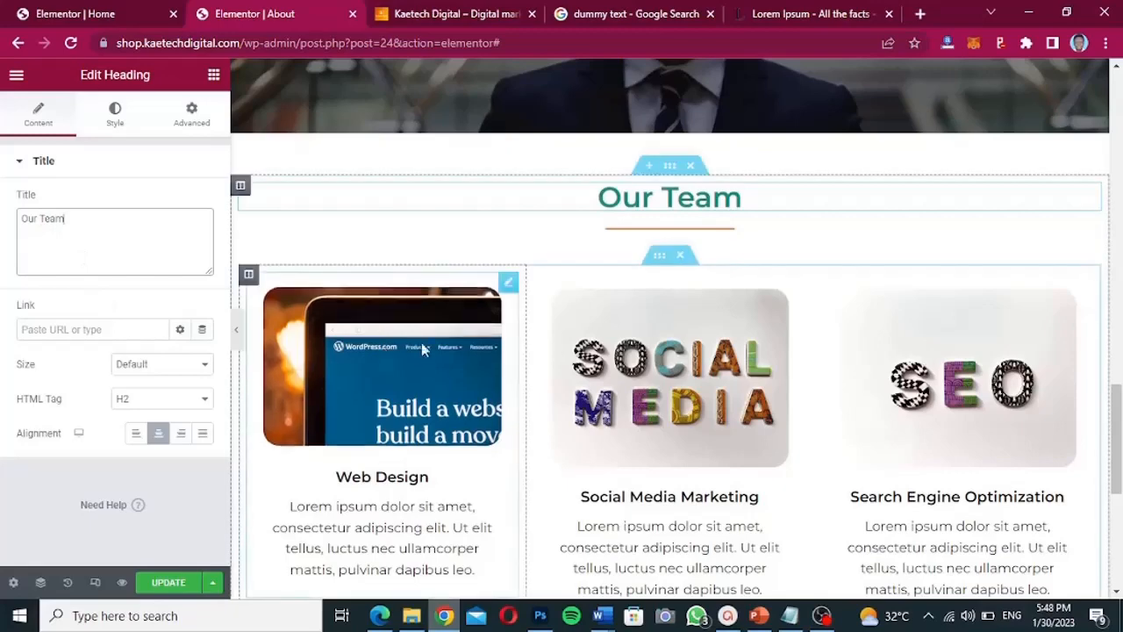
# Replace the Web Design card's image with the smiling man's portrait.
pyautogui.click(509, 283)
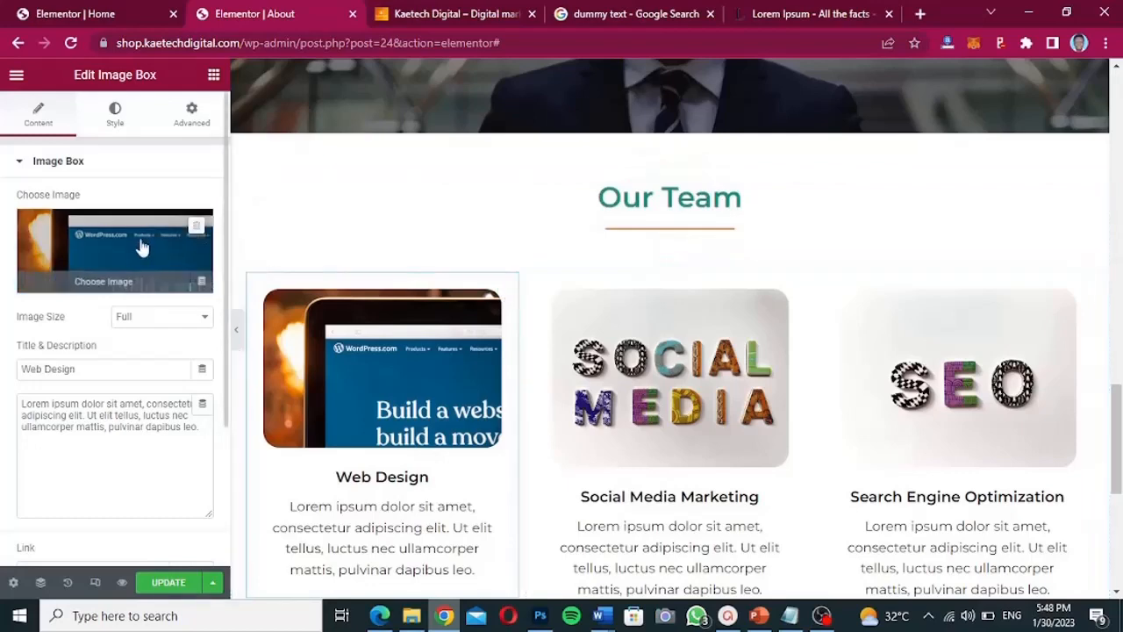
pyautogui.click(108, 233)
pyautogui.click(392, 260)
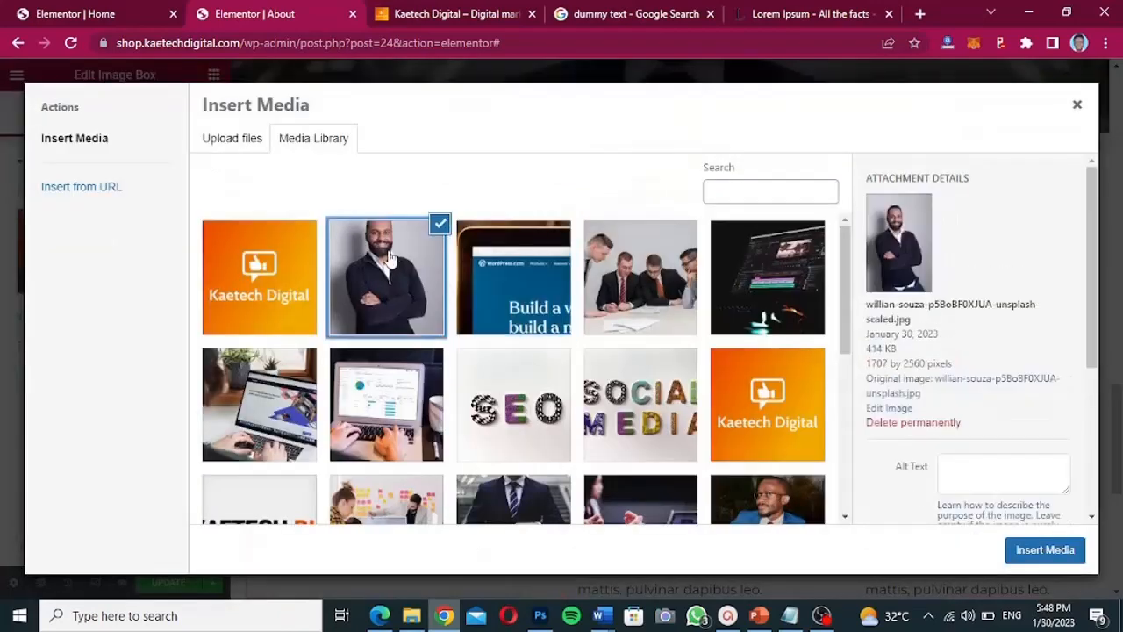
pyautogui.click(1043, 549)
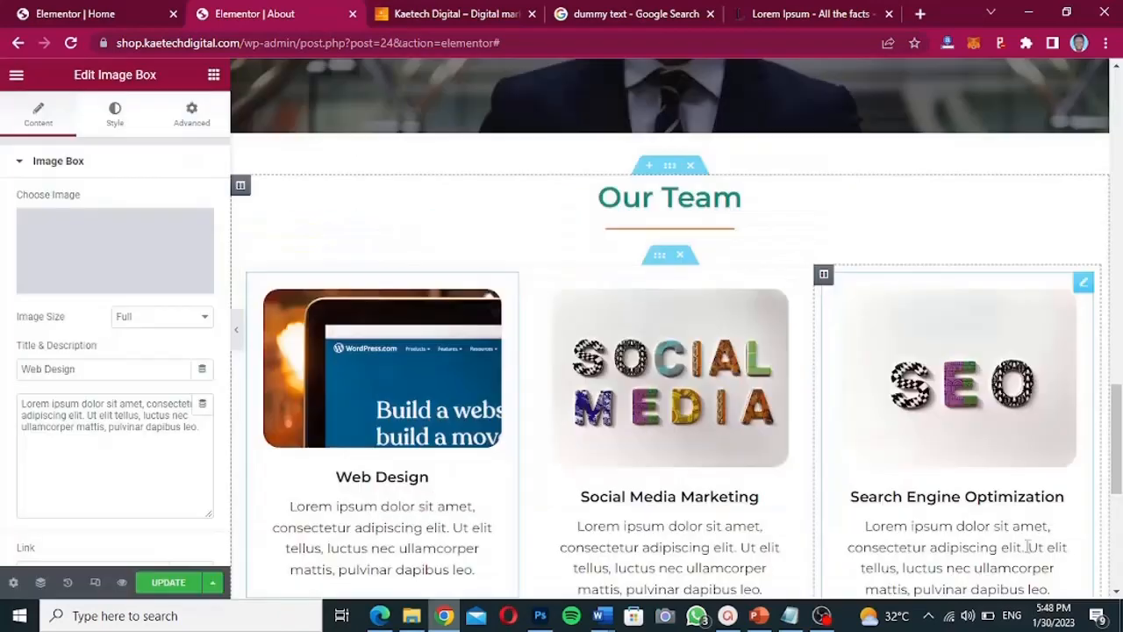
# Set the card's title to the member's name and description to his e-mail; delete View More Services.
pyautogui.moveTo(85, 368); pyautogui.dragTo(11, 368)
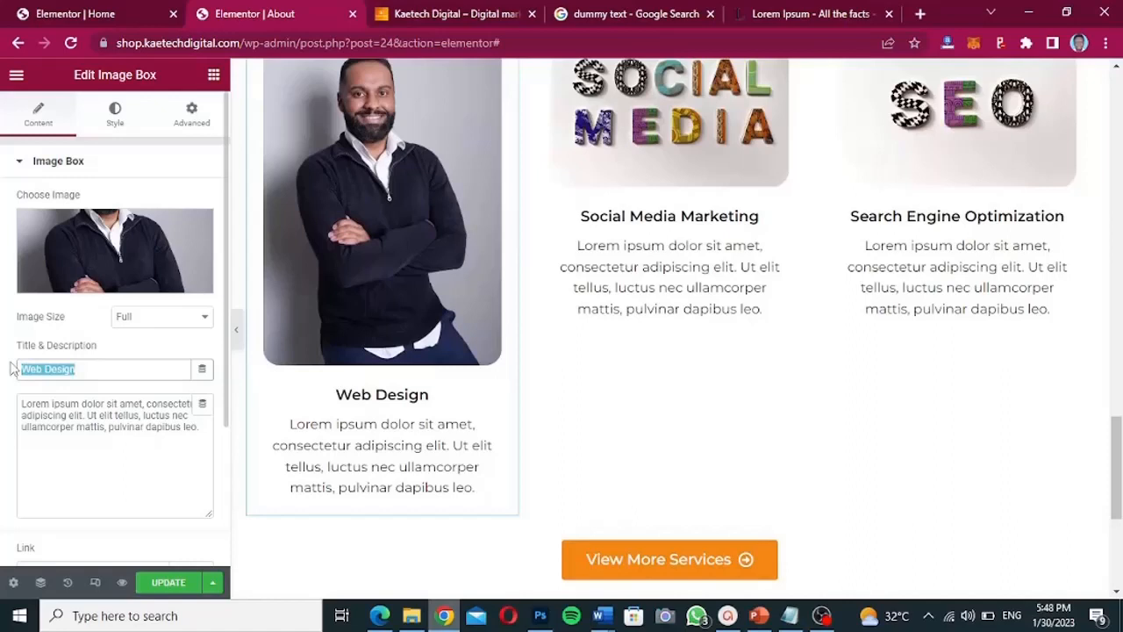
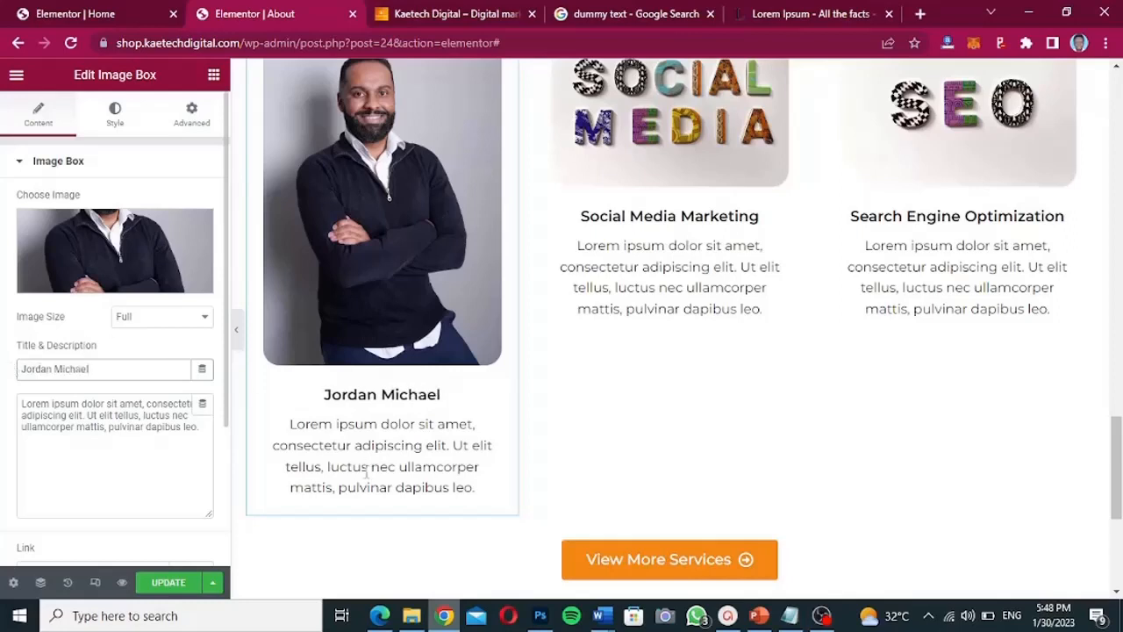
pyautogui.click(182, 430)
pyautogui.hotkey('ctrl', 'a')
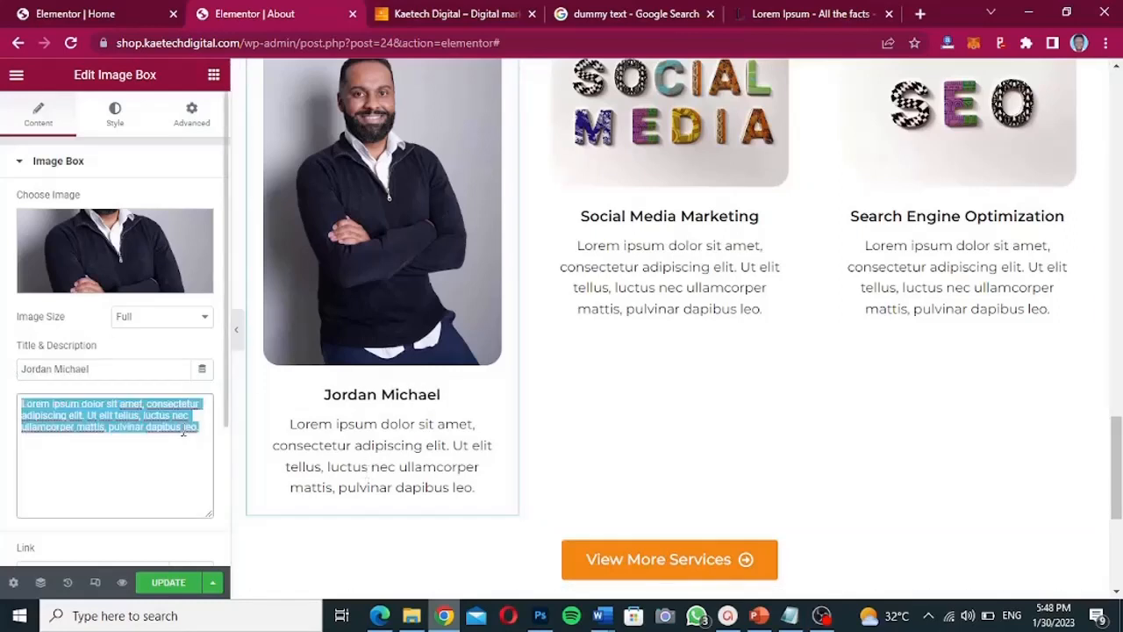
pyautogui.write('service')
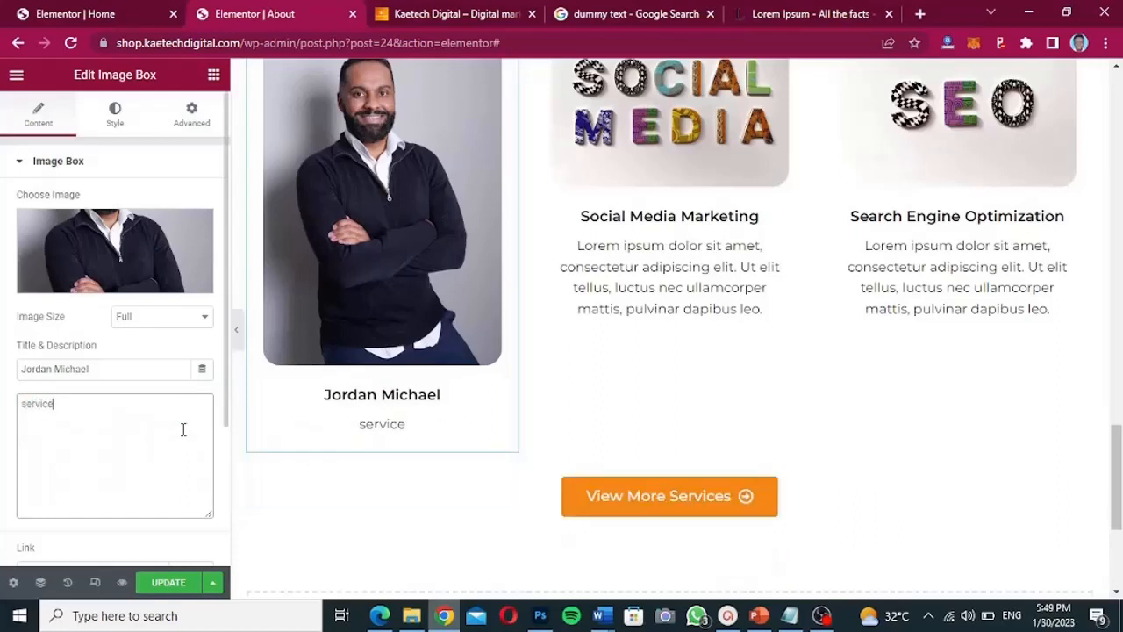
pyautogui.hotkey('ctrl', 'a')
pyautogui.press('BackSpace')
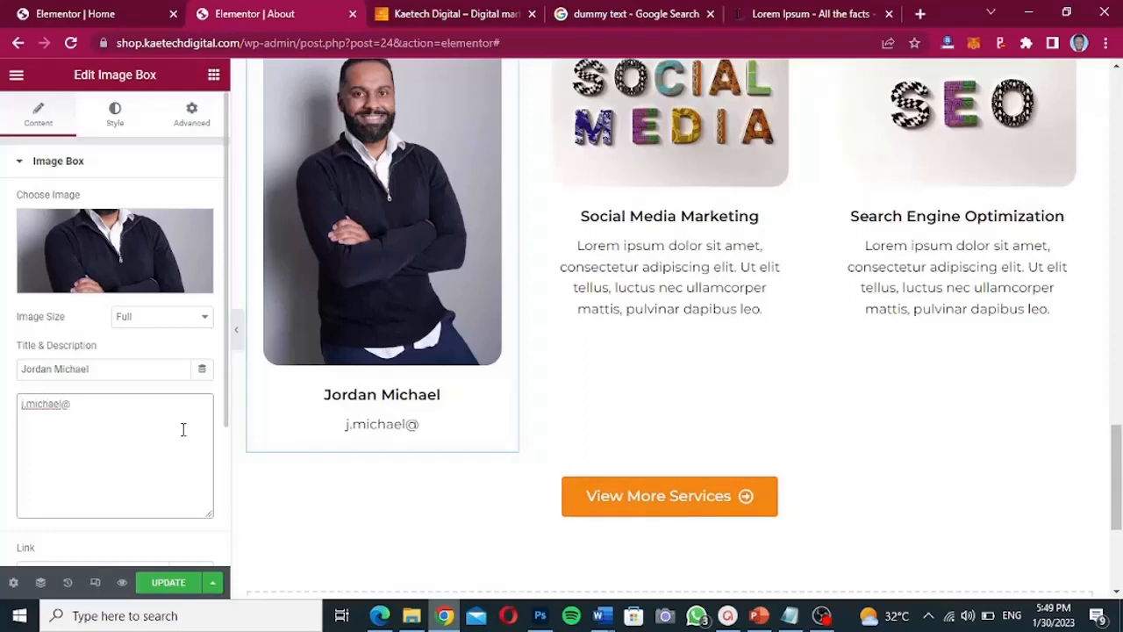
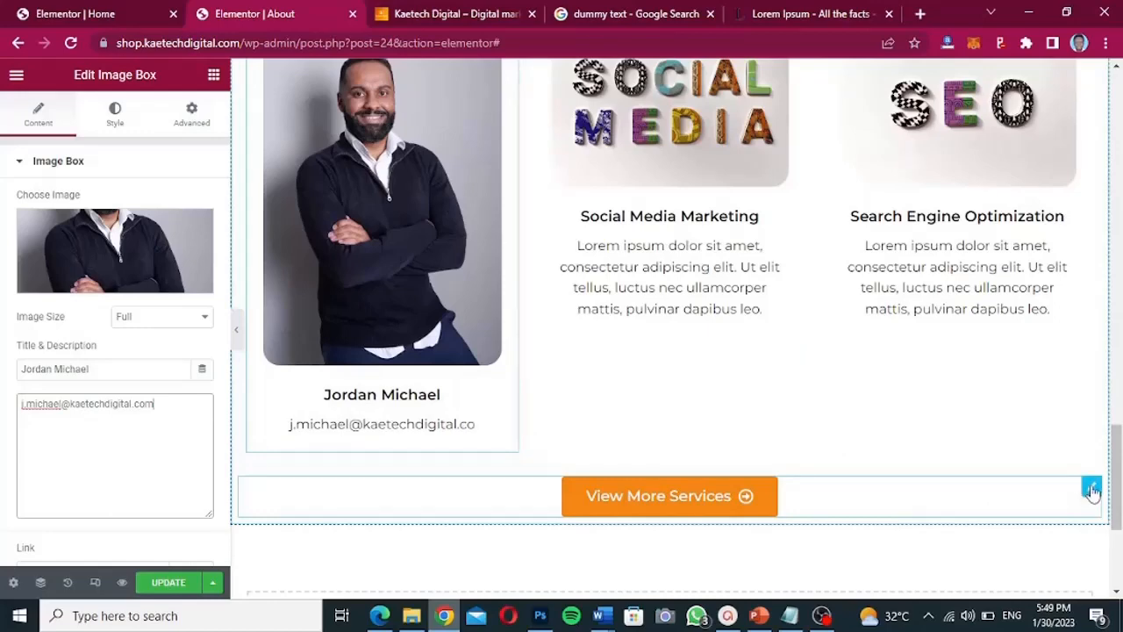
pyautogui.click(1093, 489)
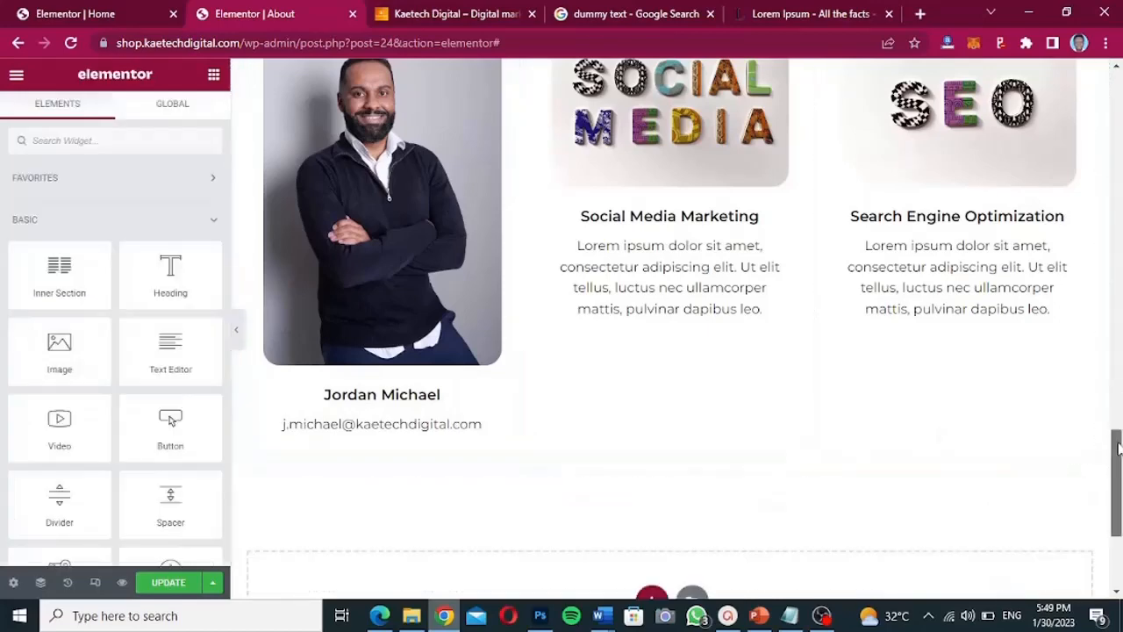
pyautogui.scroll(3, 1119, 448)
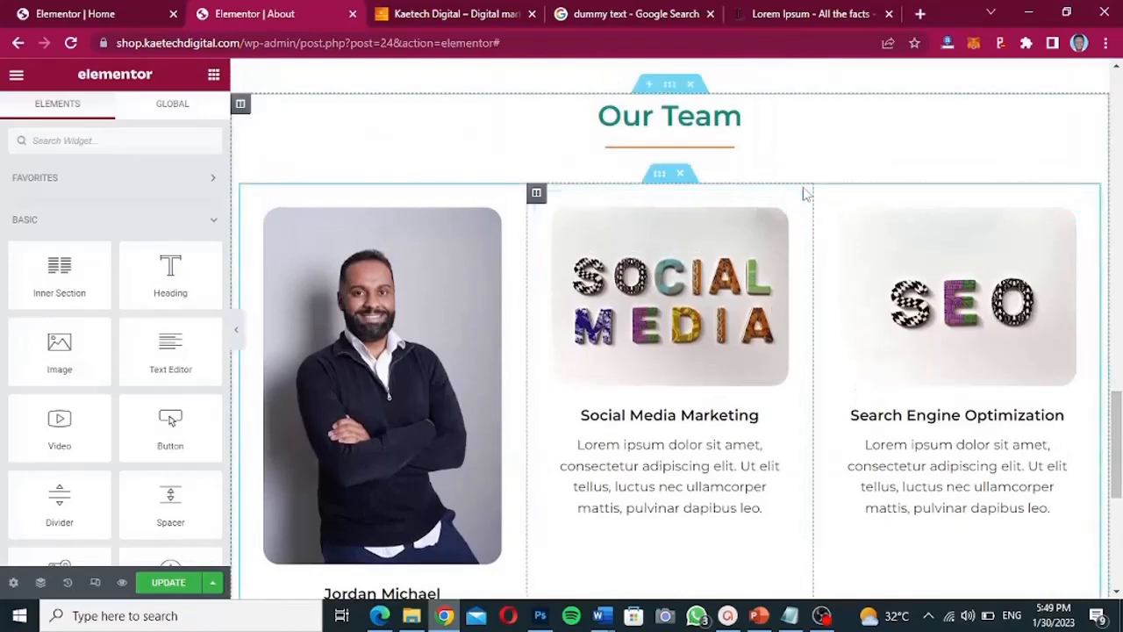
# Replace the Social Media Marketing card's image with the photo of the woman in yellow.
pyautogui.click(796, 204)
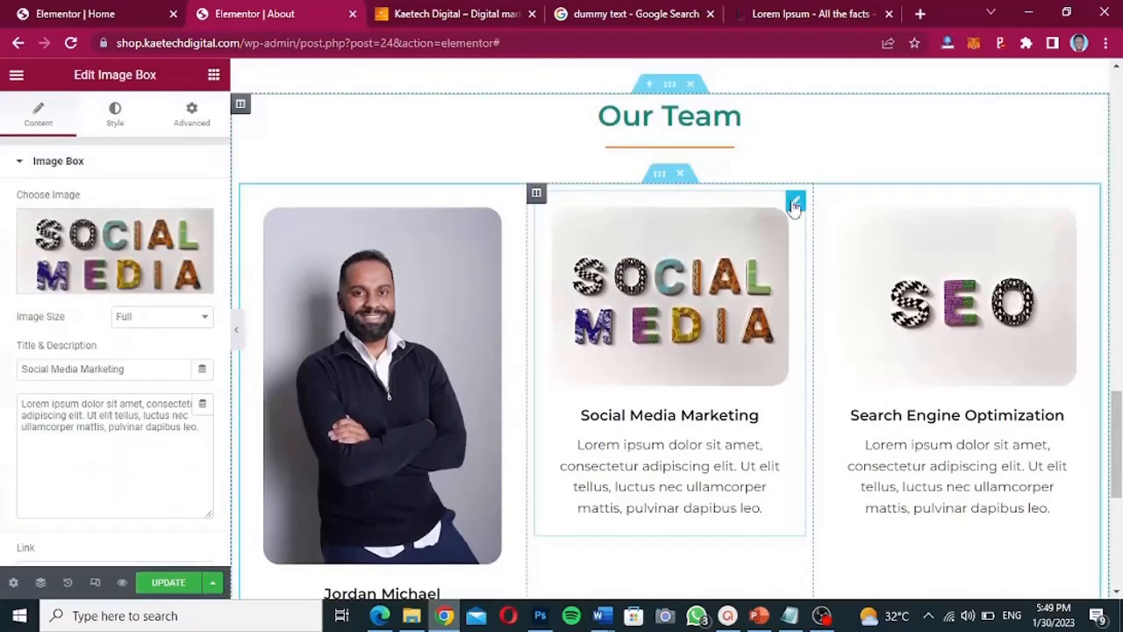
pyautogui.click(122, 247)
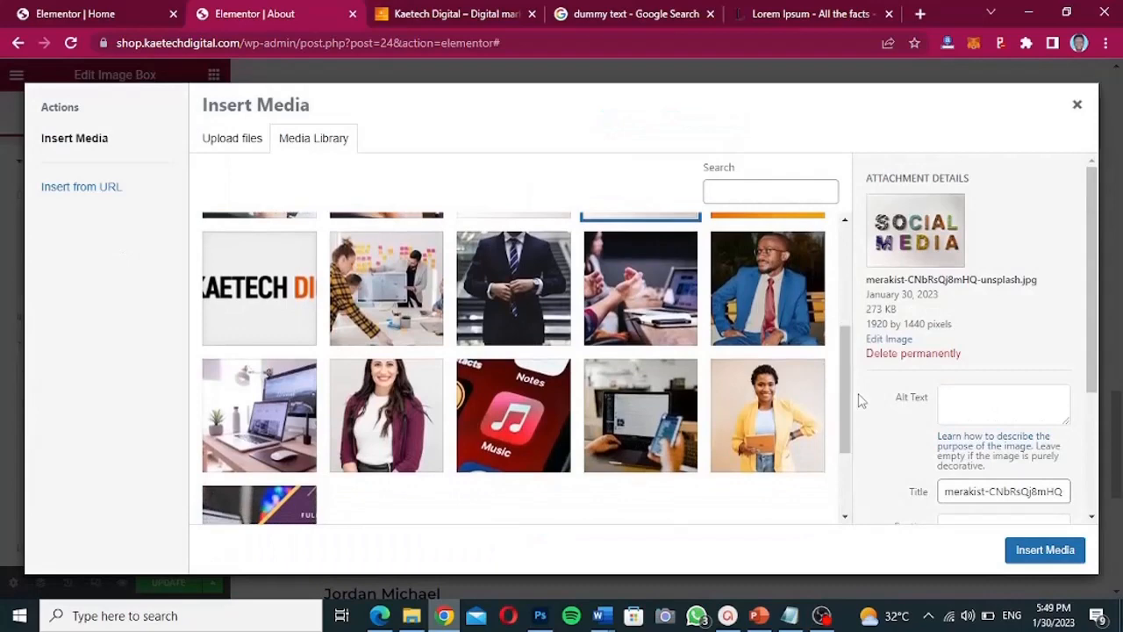
pyautogui.click(800, 402)
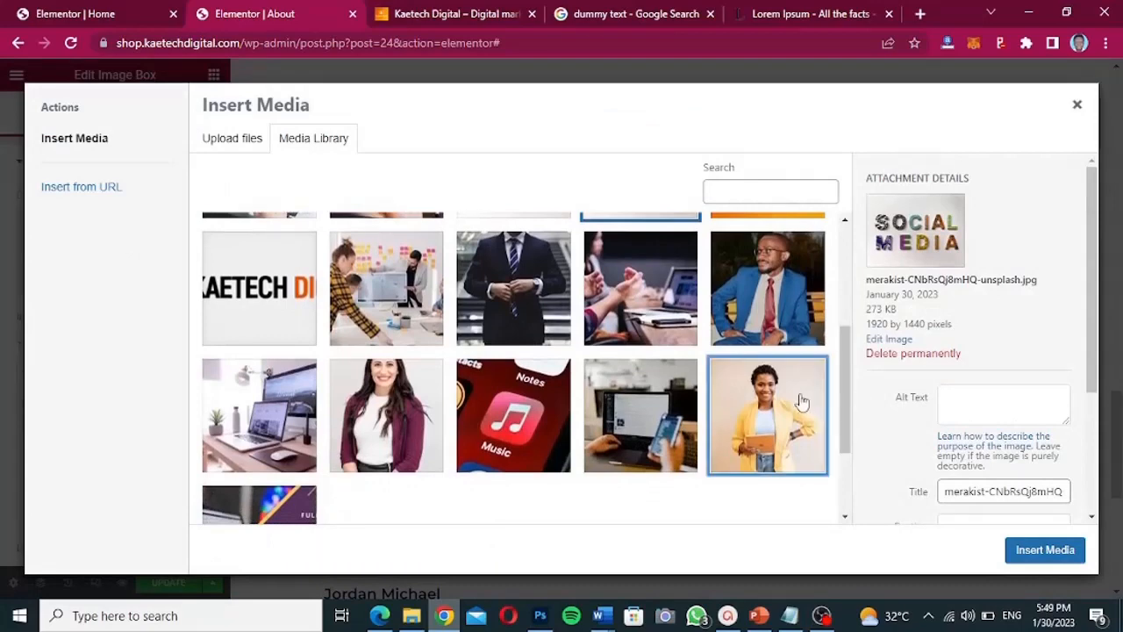
pyautogui.click(1042, 551)
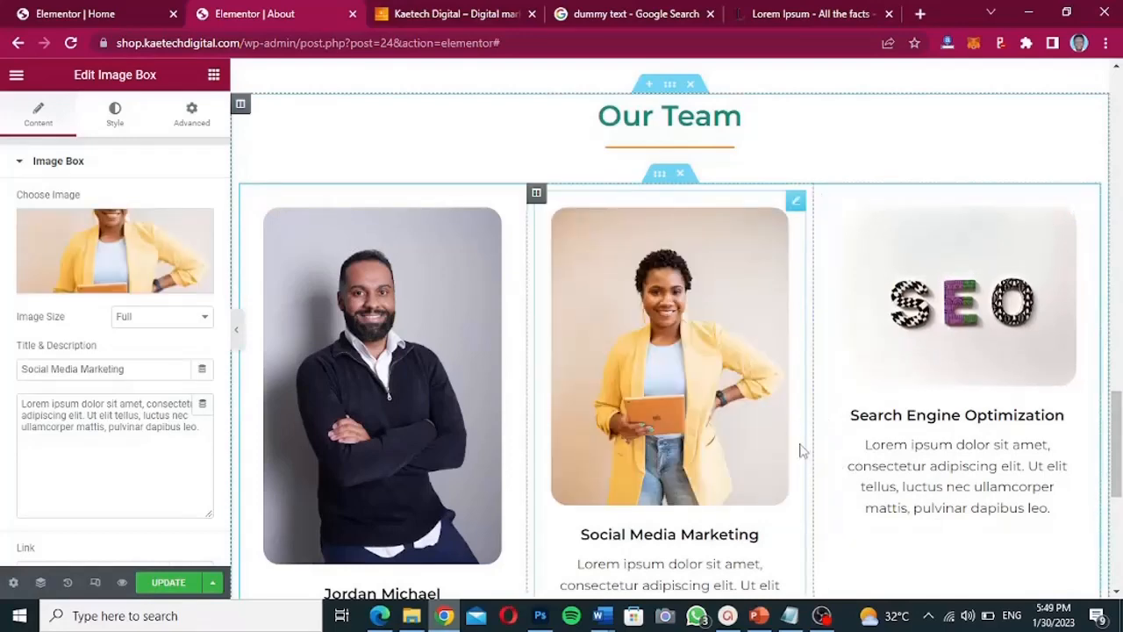
# Replace the card's title with her name and its description with her e-mail.
pyautogui.scroll(-2, 801, 450)
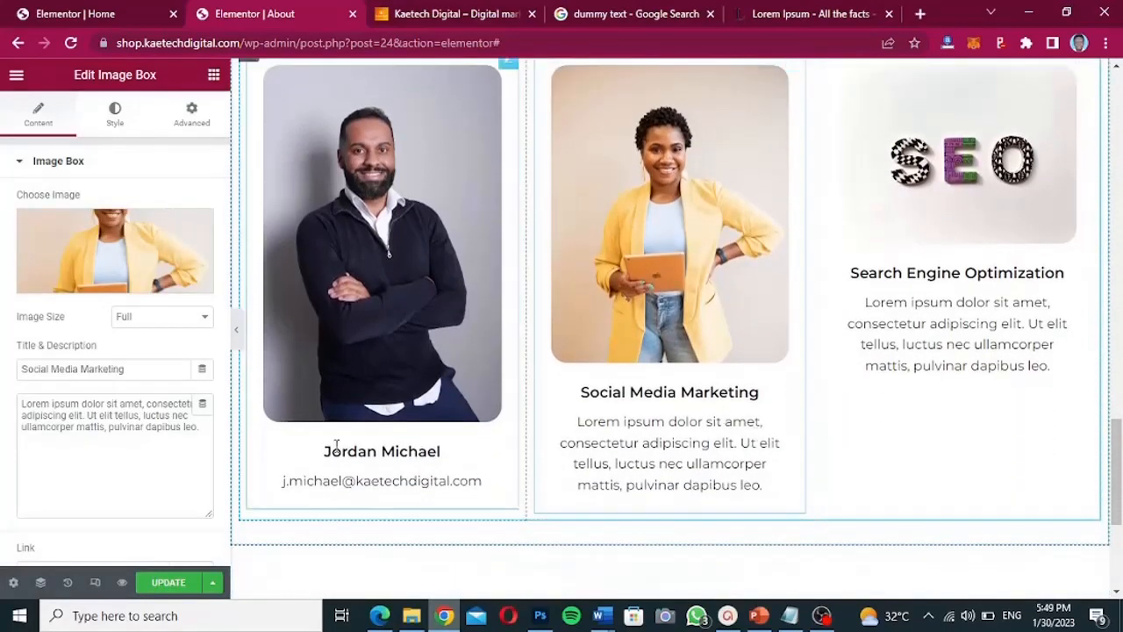
pyautogui.moveTo(126, 370); pyautogui.dragTo(3, 383)
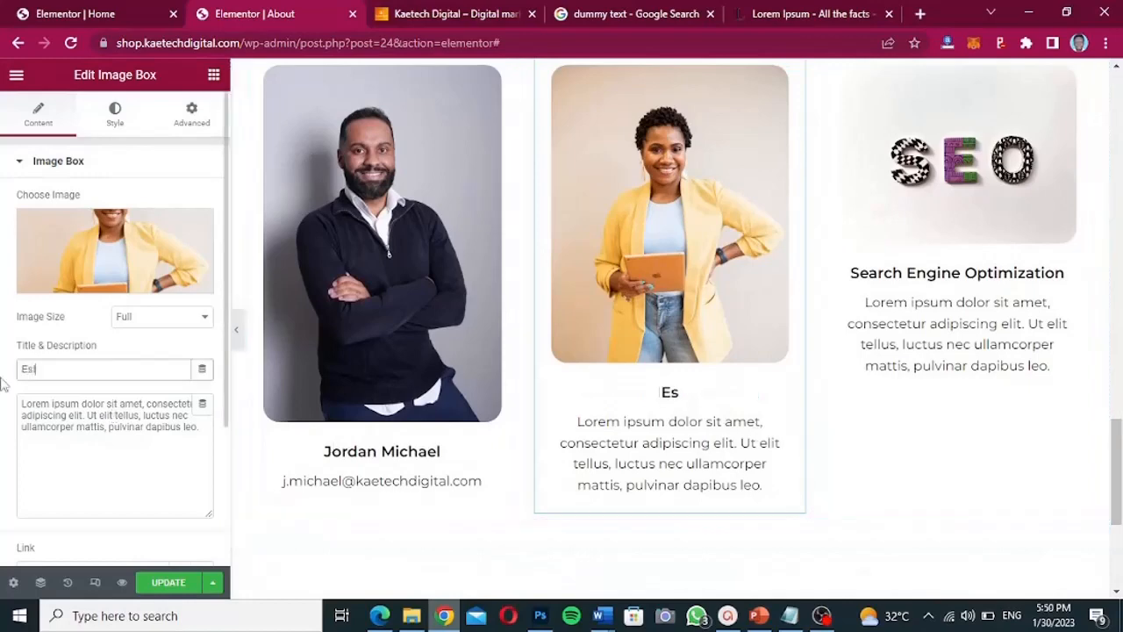
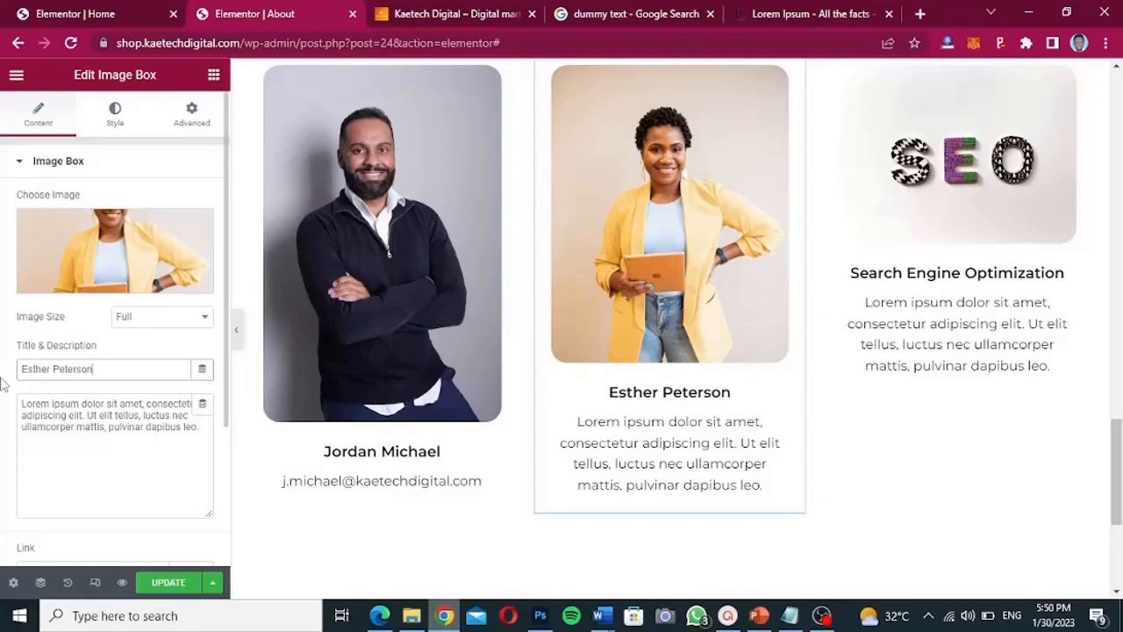
pyautogui.click(83, 401)
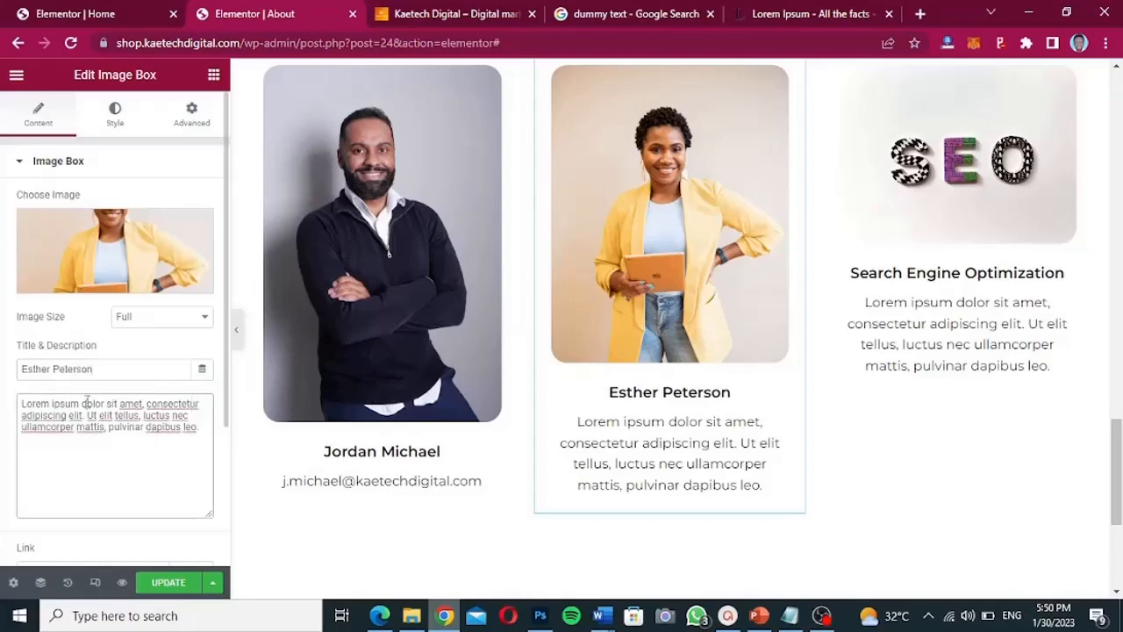
pyautogui.hotkey('ctrl', 'a')
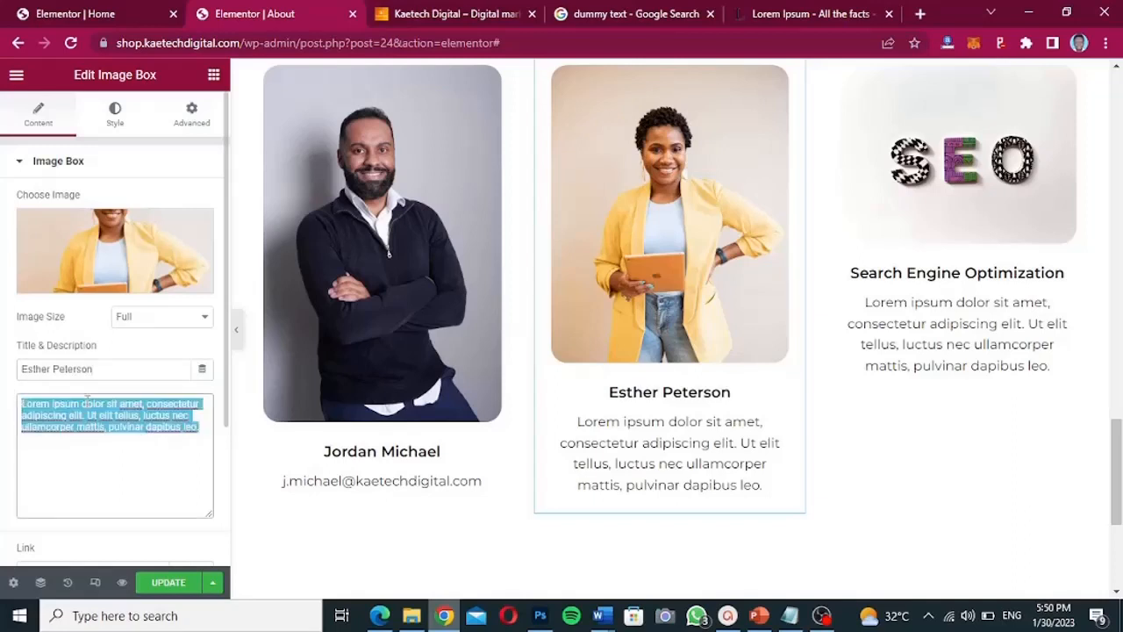
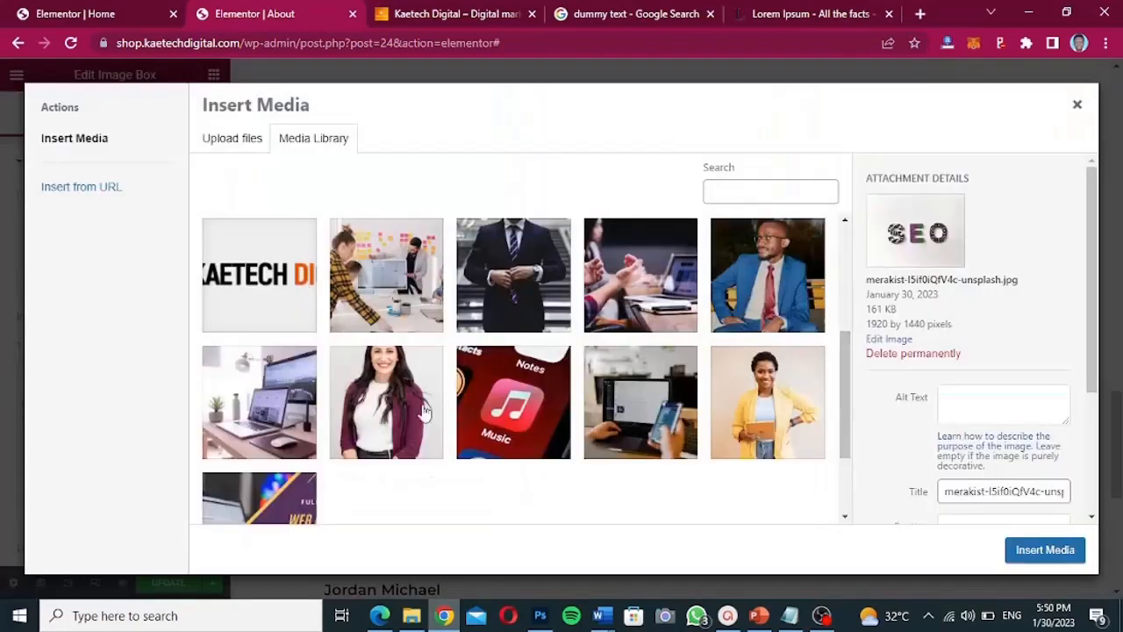
# Put the dark-haired woman's photo into the third (SEO) card.
pyautogui.click(422, 411)
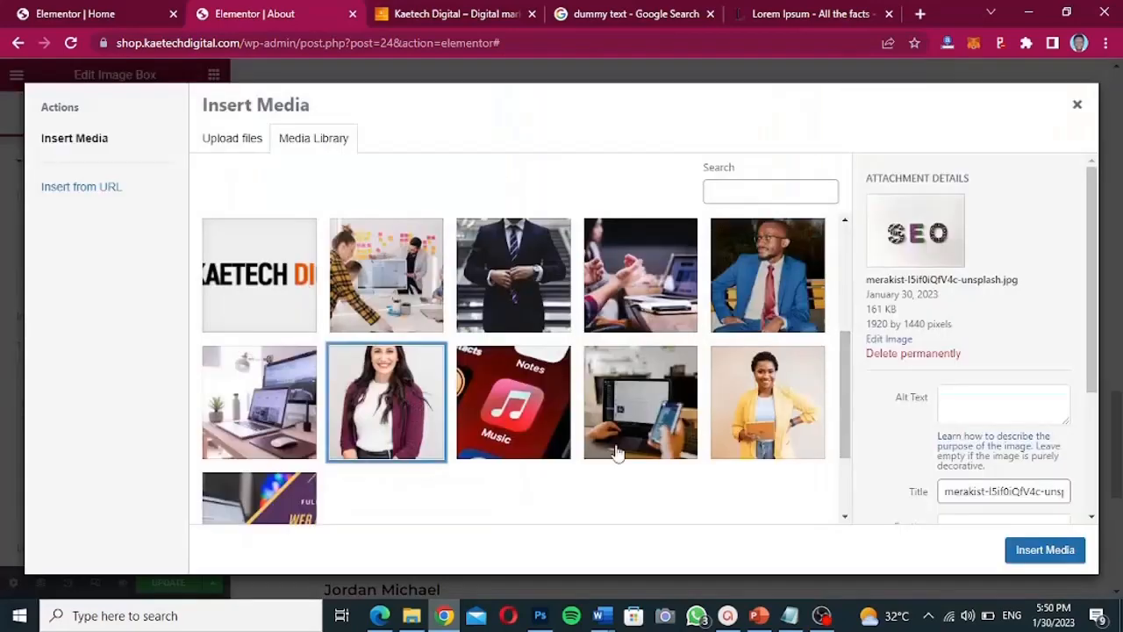
pyautogui.click(1045, 550)
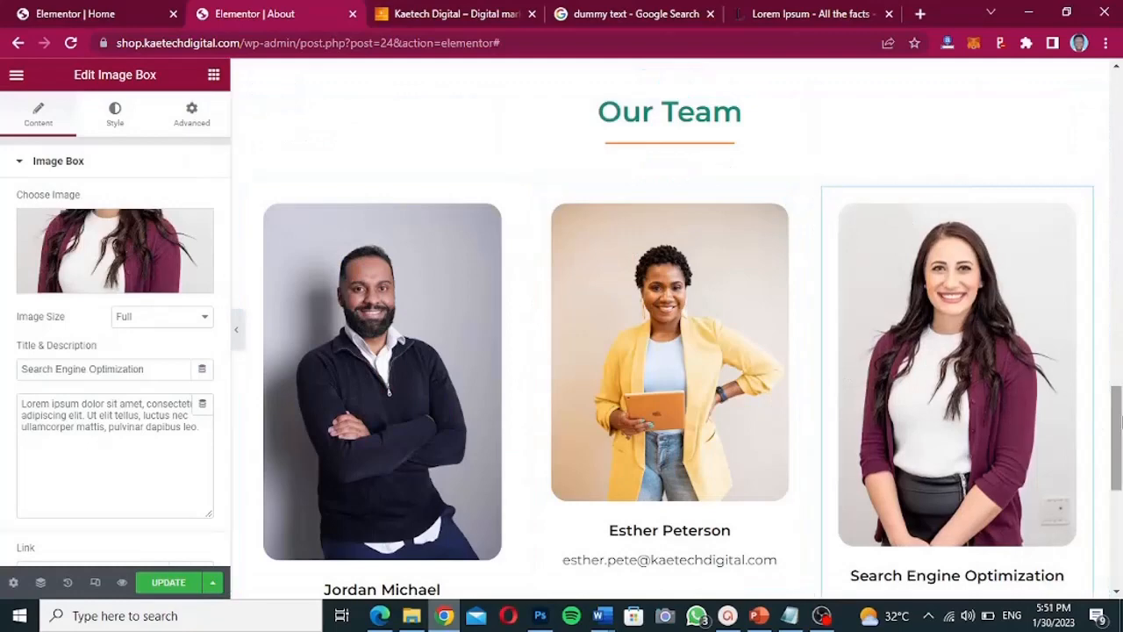
pyautogui.moveTo(1116, 423); pyautogui.dragTo(1118, 465)
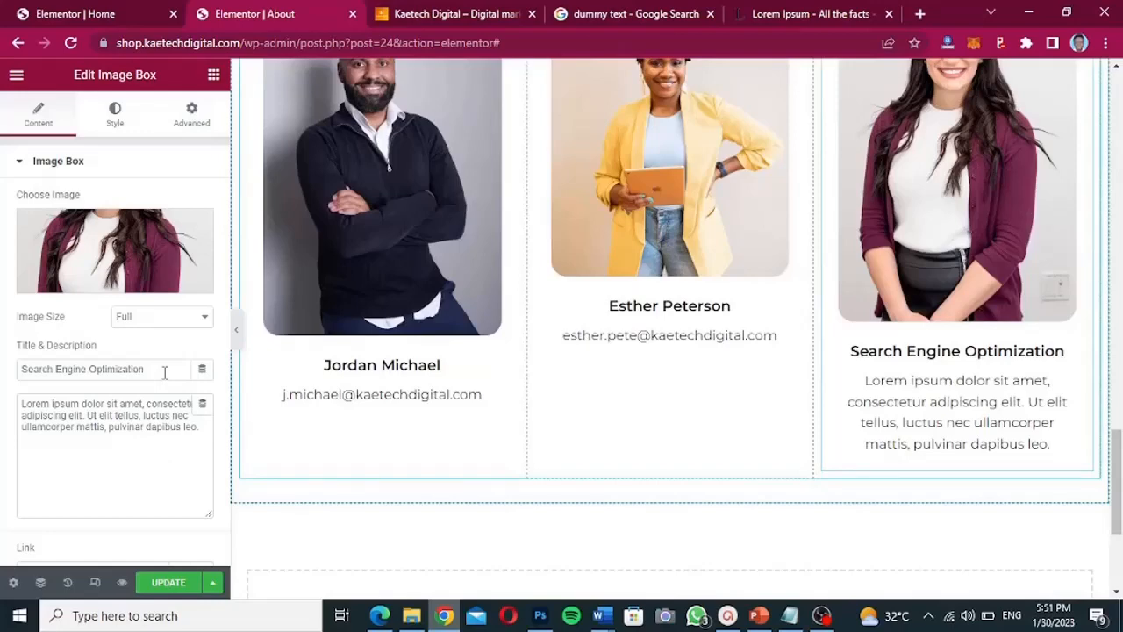
# Replace the third card's title with the member's name and its description with her e-mail.
pyautogui.moveTo(20, 368); pyautogui.dragTo(148, 369)
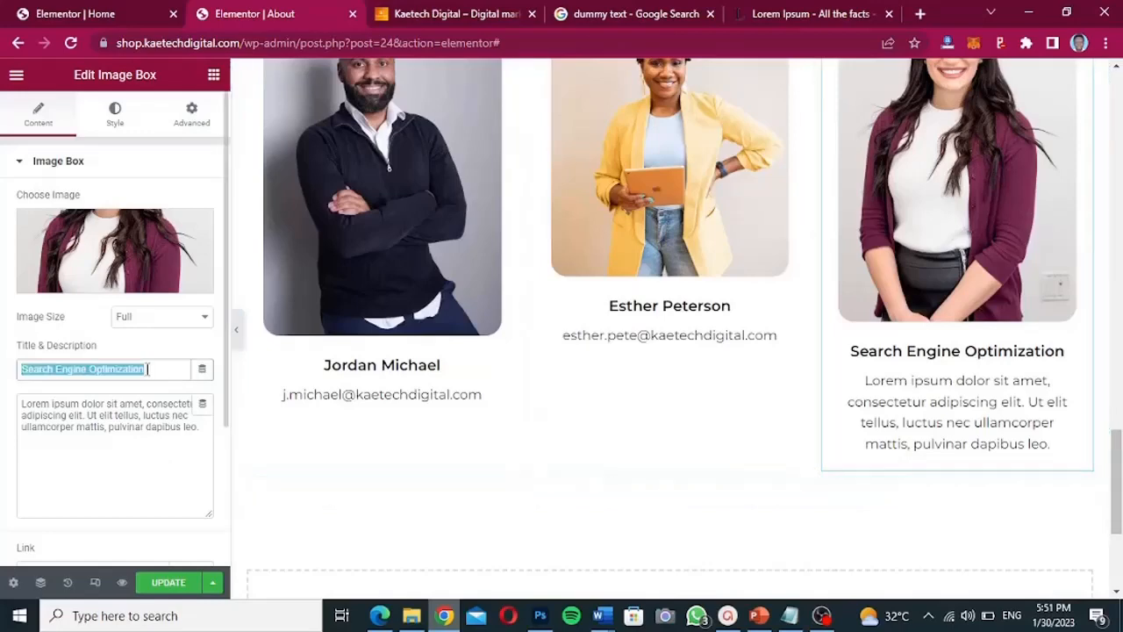
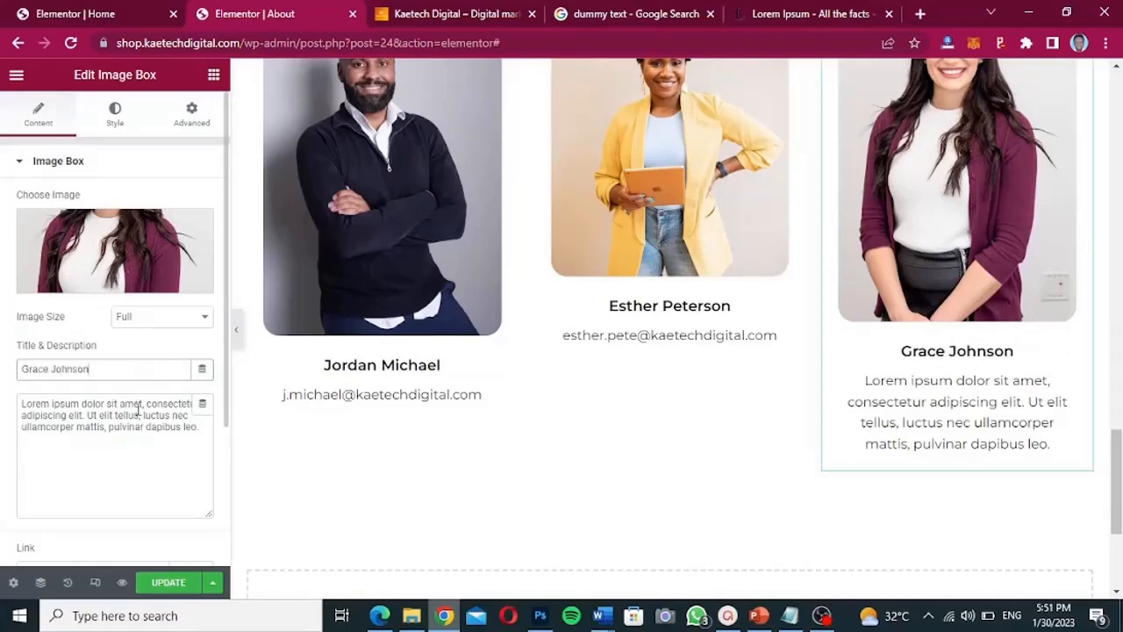
pyautogui.click(138, 408)
pyautogui.hotkey('ctrl', 'a')
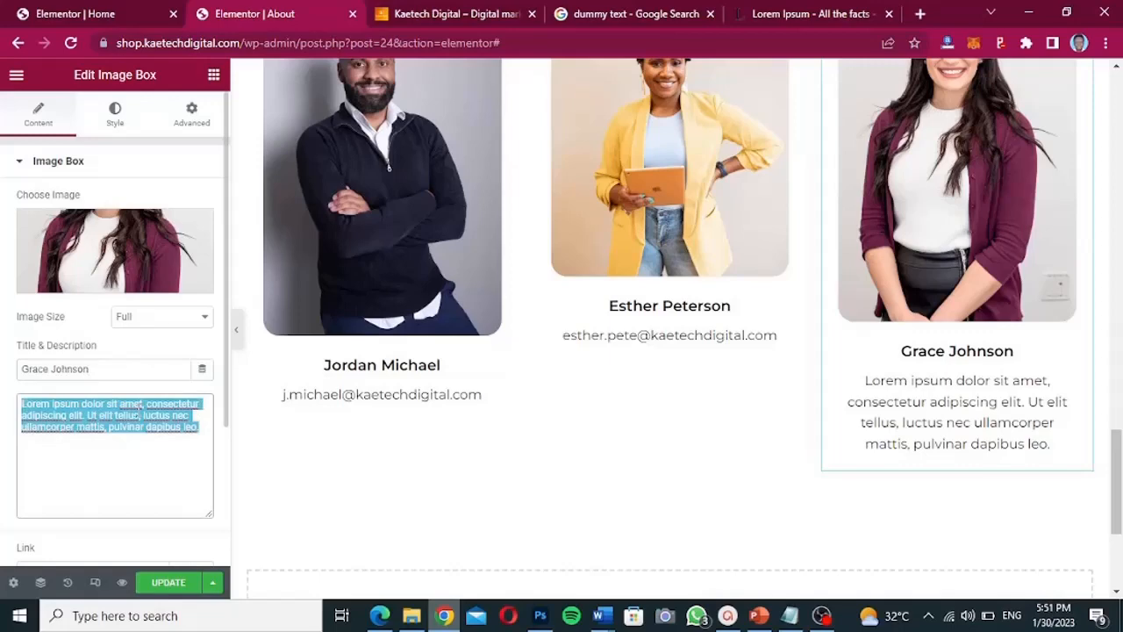
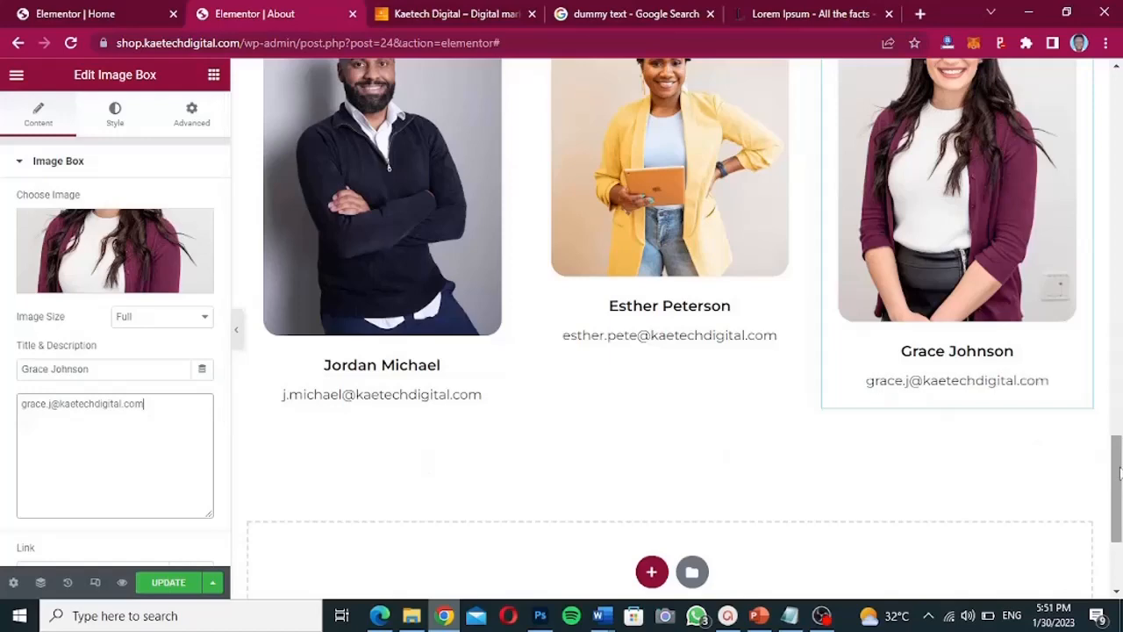
# Save the updated About page.
pyautogui.moveTo(1119, 474)
pyautogui.mouseDown()
pyautogui.moveTo(1118, 360)
pyautogui.moveTo(1118, 452)
pyautogui.mouseUp()
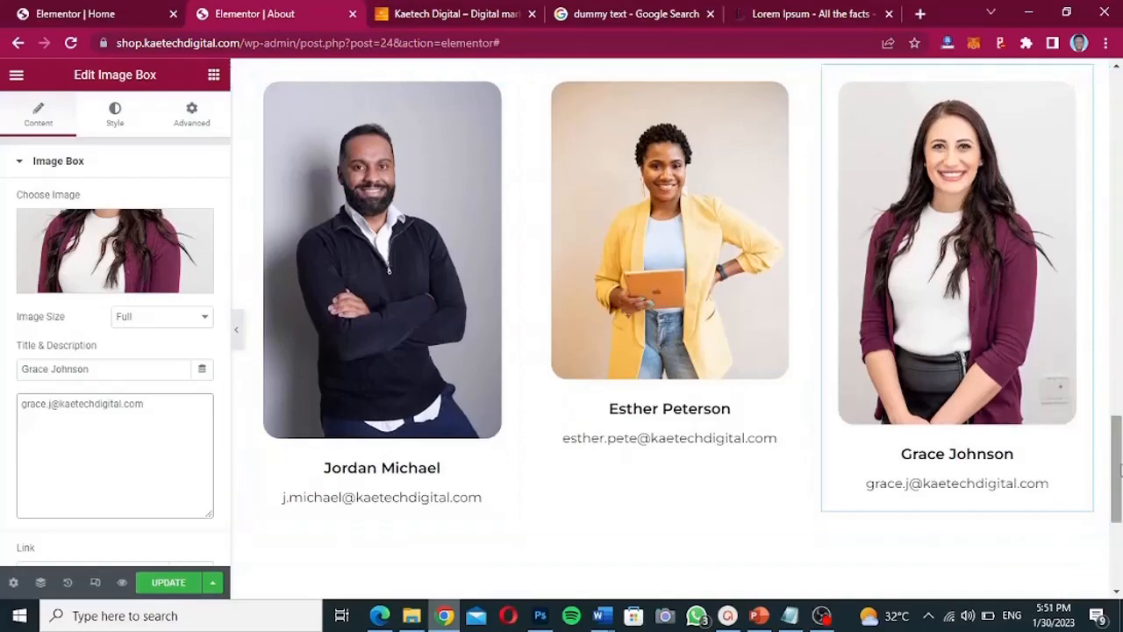
pyautogui.moveTo(1120, 470)
pyautogui.mouseDown()
pyautogui.moveTo(1120, 375)
pyautogui.moveTo(1118, 487)
pyautogui.moveTo(1107, 256)
pyautogui.moveTo(1119, 471)
pyautogui.mouseUp()
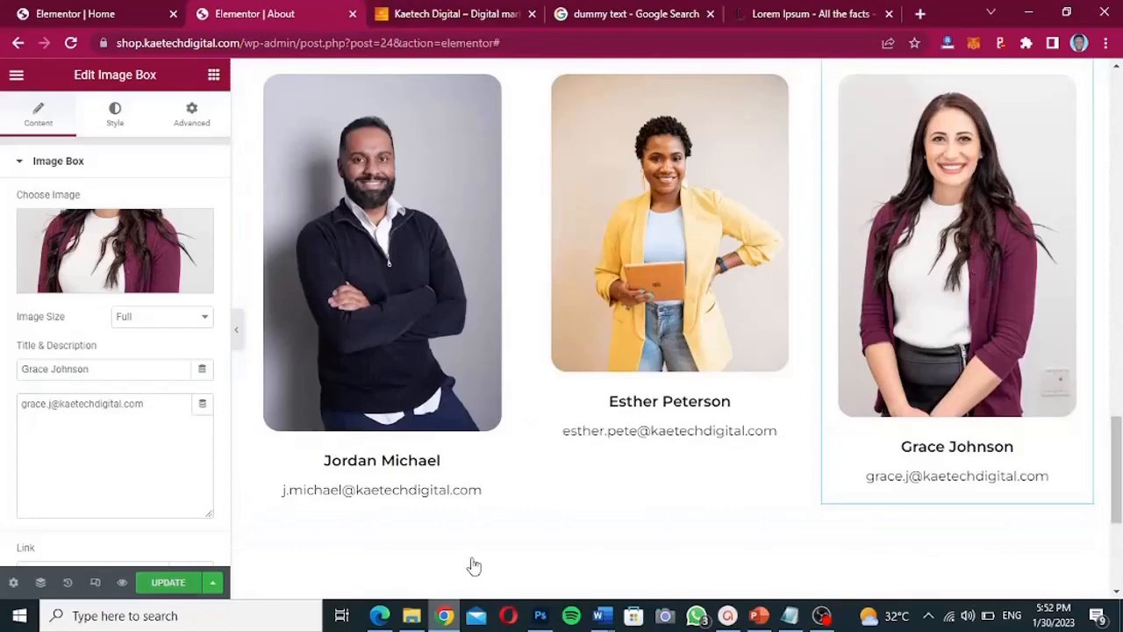
pyautogui.hotkey('ctrl', 's')
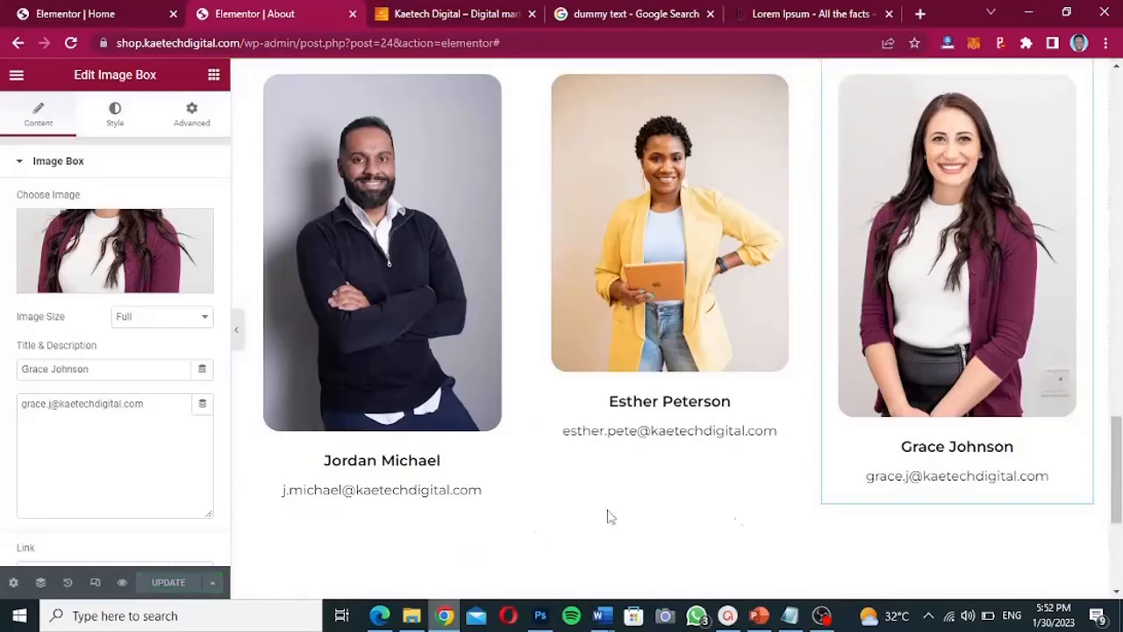
pyautogui.moveTo(1117, 487); pyautogui.dragTo(1120, 446)
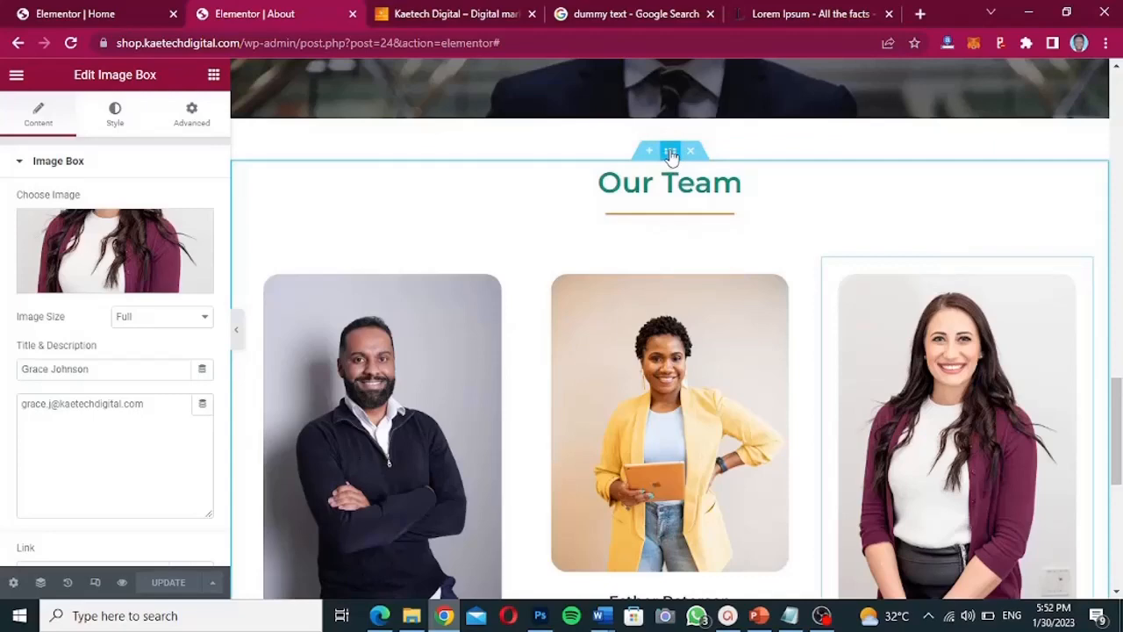
# Give the Our Team section an 80 px bottom margin, leaving the 50 px top margin.
pyautogui.click(671, 155)
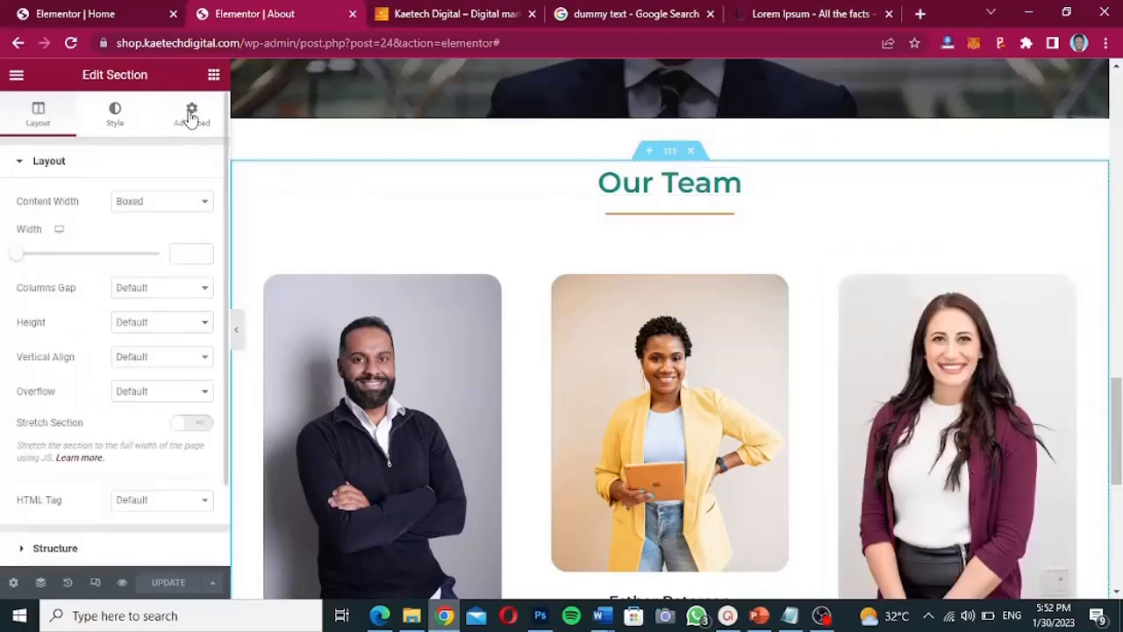
pyautogui.click(191, 114)
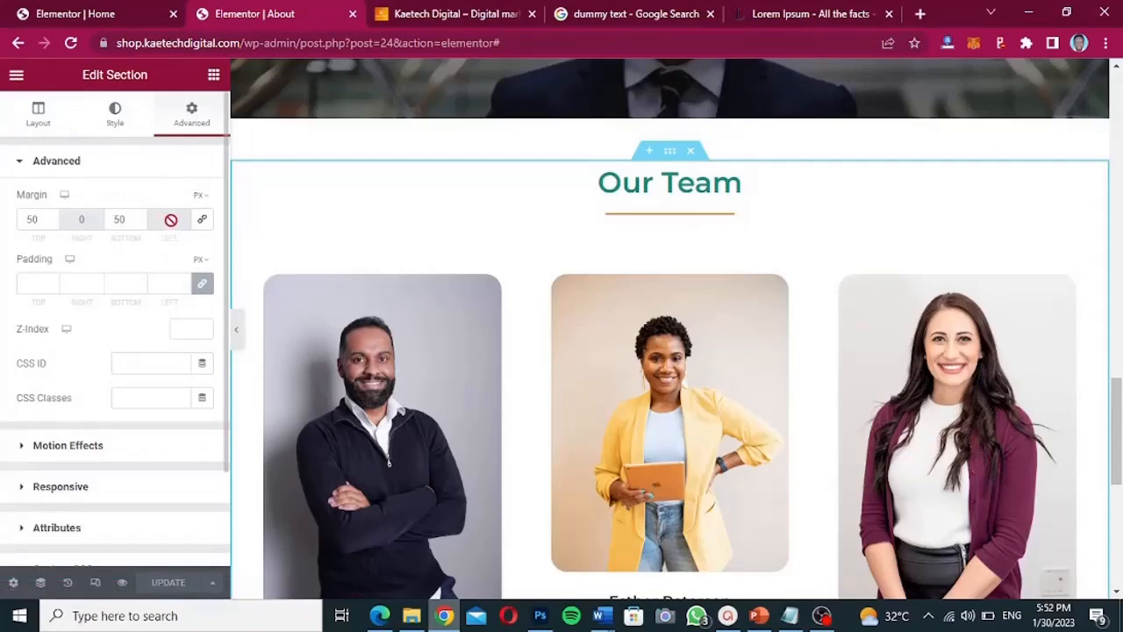
pyautogui.click(114, 220)
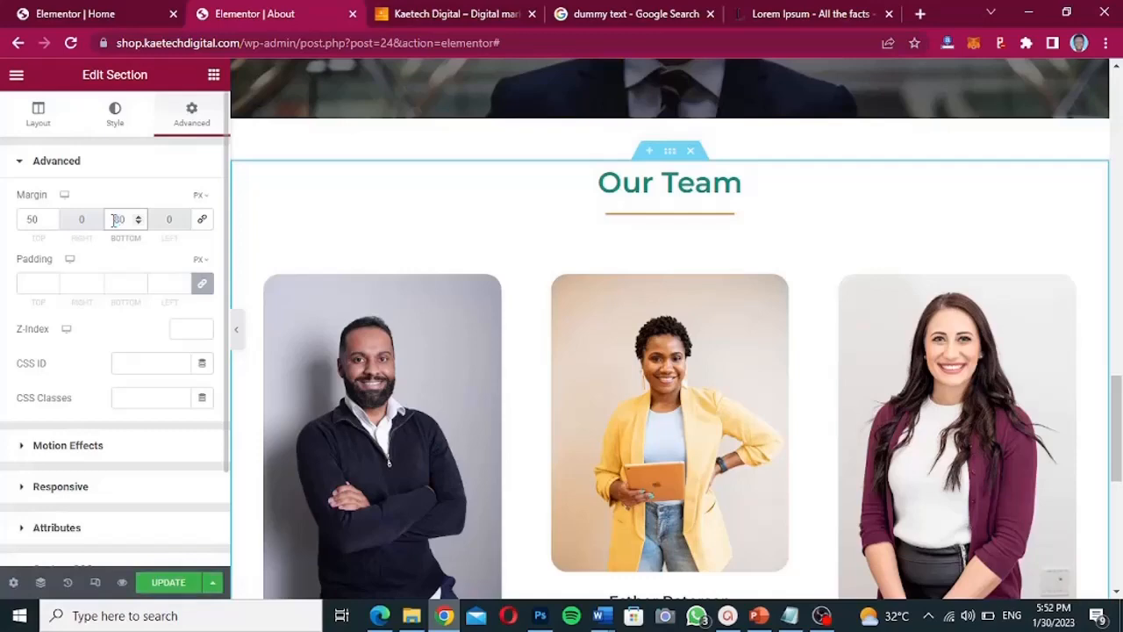
pyautogui.write('80')
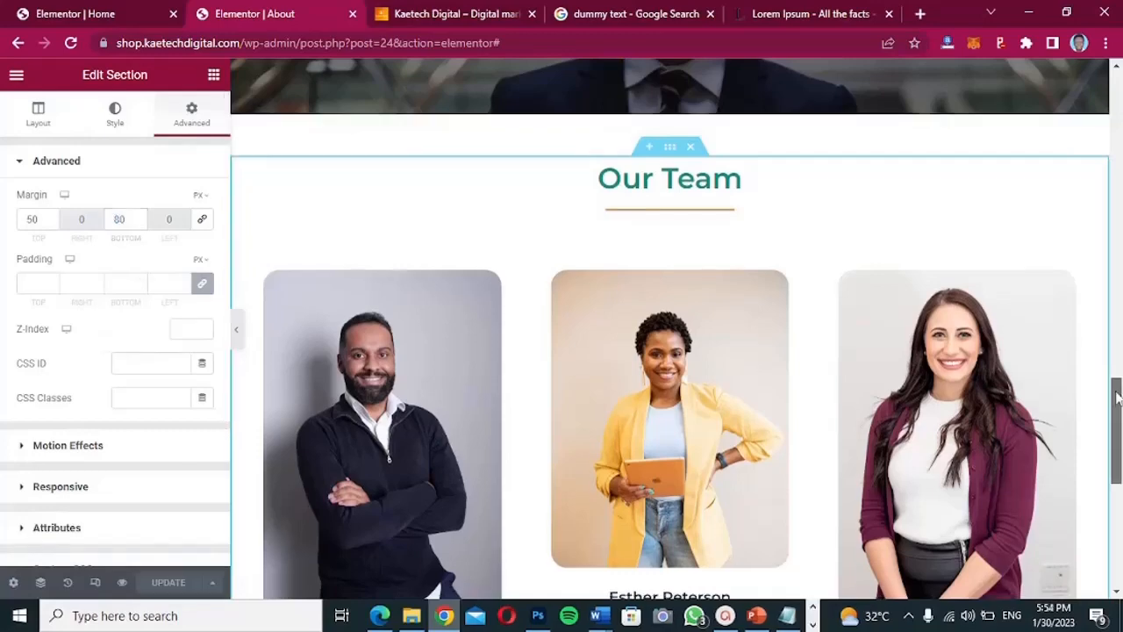
pyautogui.moveTo(1117, 397); pyautogui.dragTo(1119, 438)
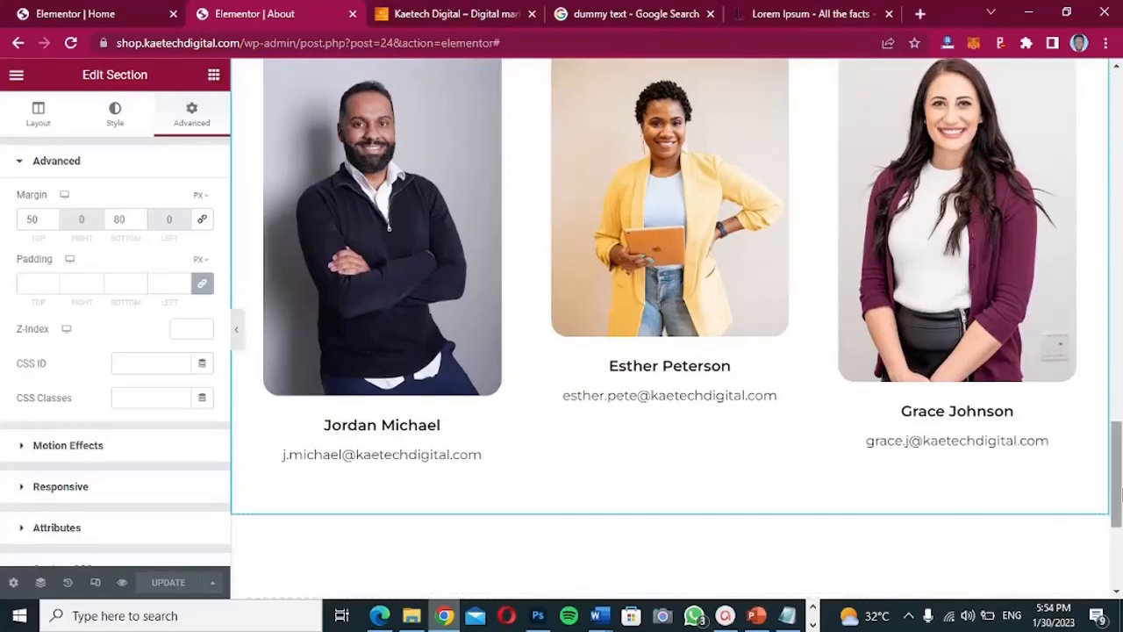
pyautogui.click(237, 326)
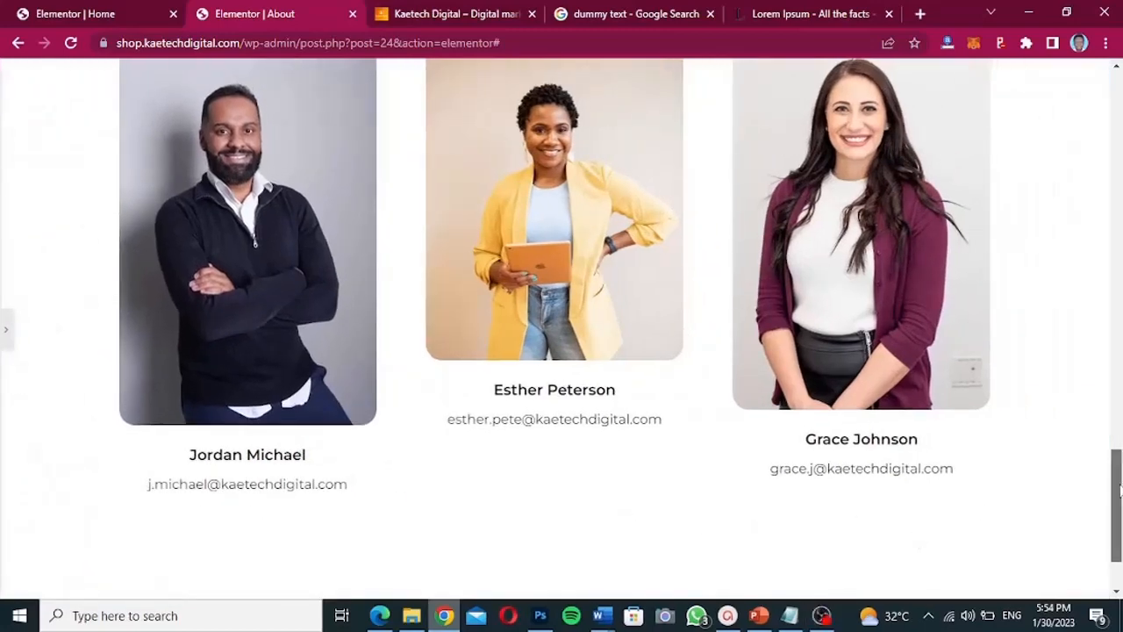
pyautogui.scroll(-2, 825, 535)
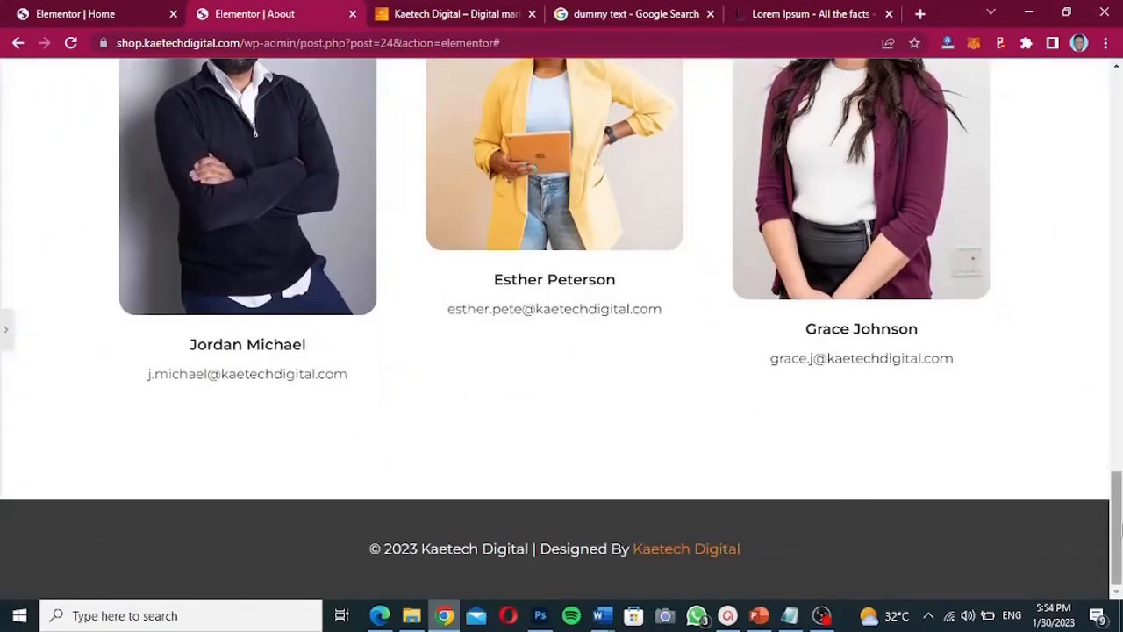
pyautogui.moveTo(1120, 533); pyautogui.dragTo(1118, 265)
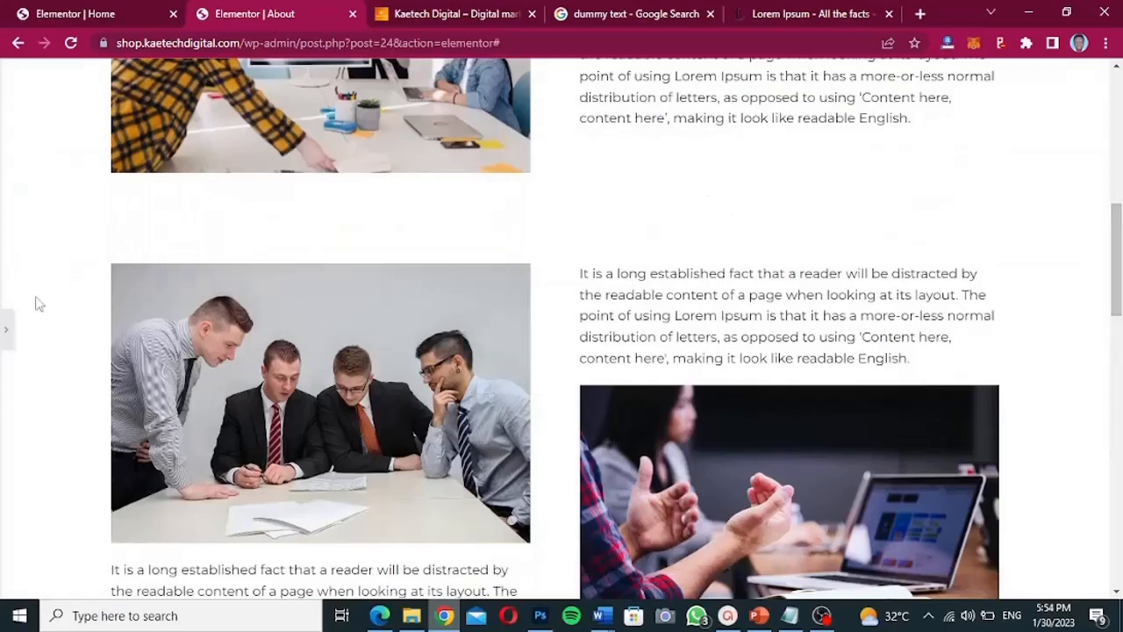
pyautogui.click(7, 332)
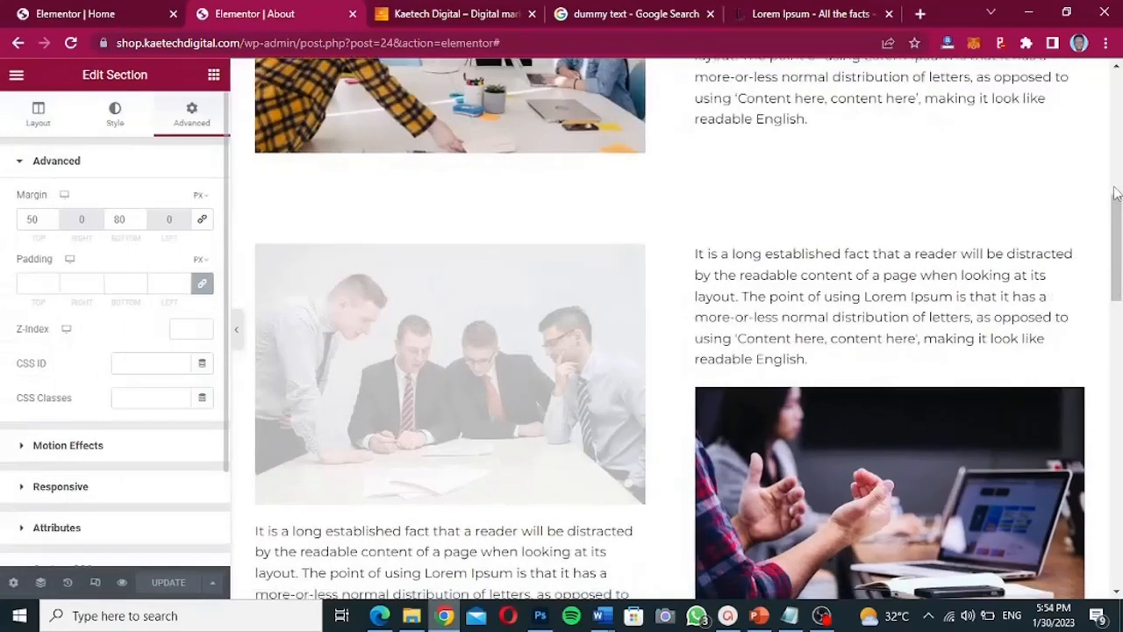
pyautogui.scroll(5, 1114, 163)
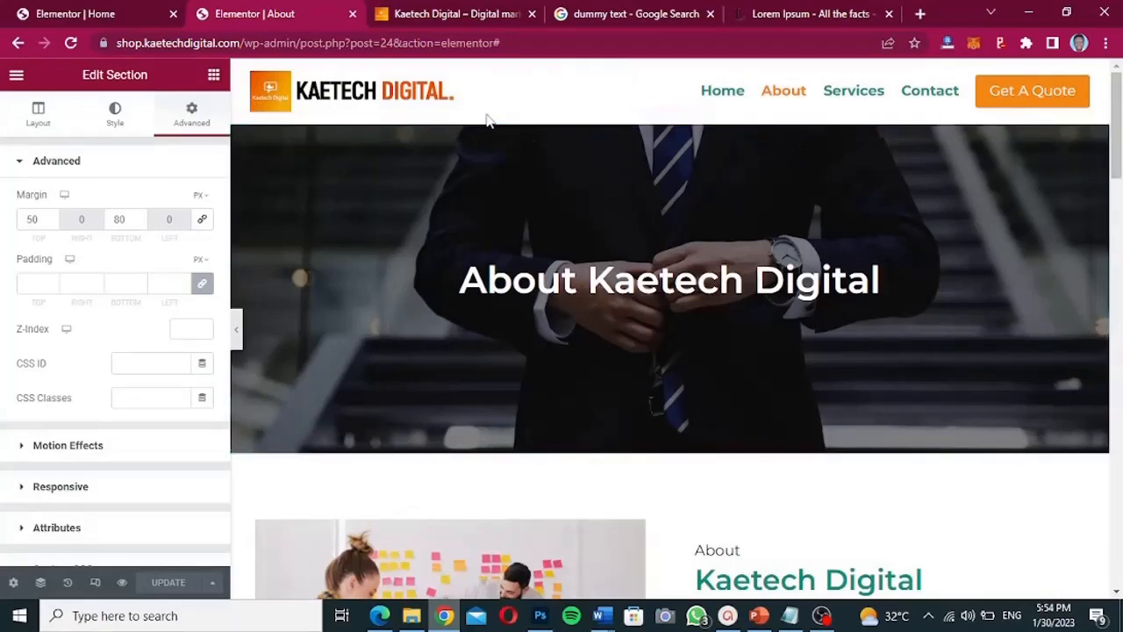
pyautogui.click(468, 16)
pyautogui.click(295, 14)
# View the live About page, scroll through it, then go to the Services page.
pyautogui.click(13, 77)
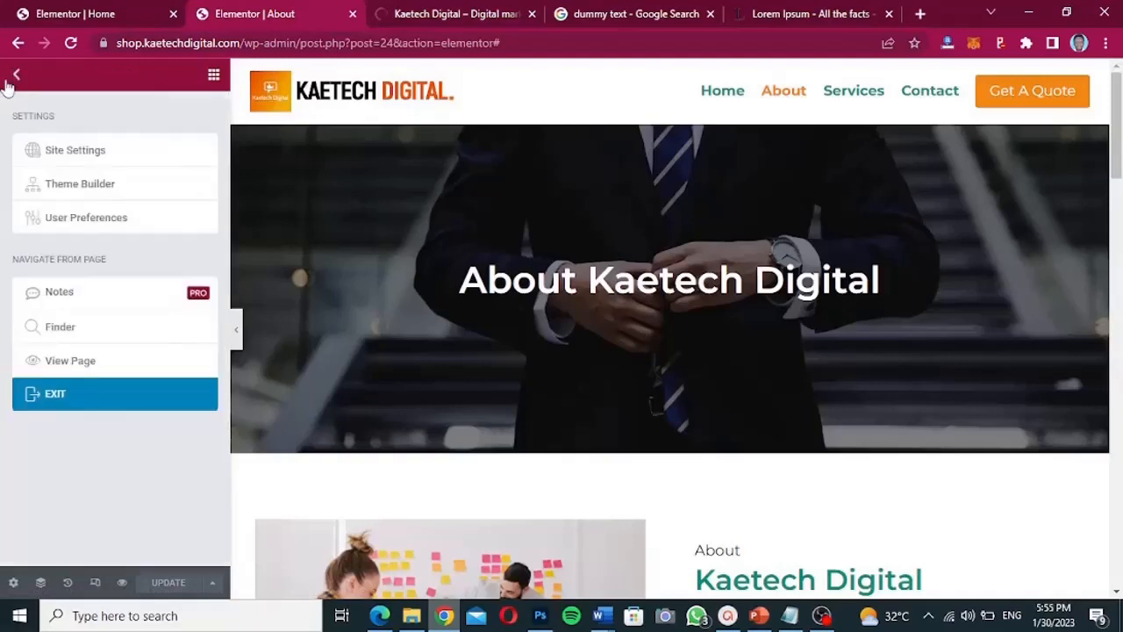
pyautogui.click(72, 367)
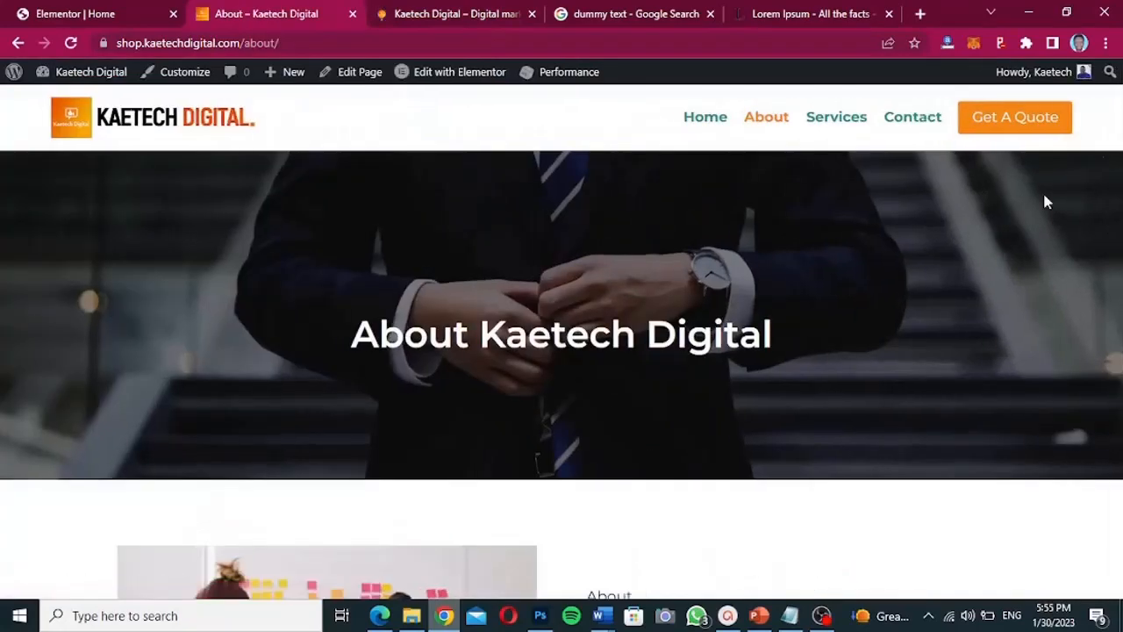
pyautogui.scroll(-2, 988, 304)
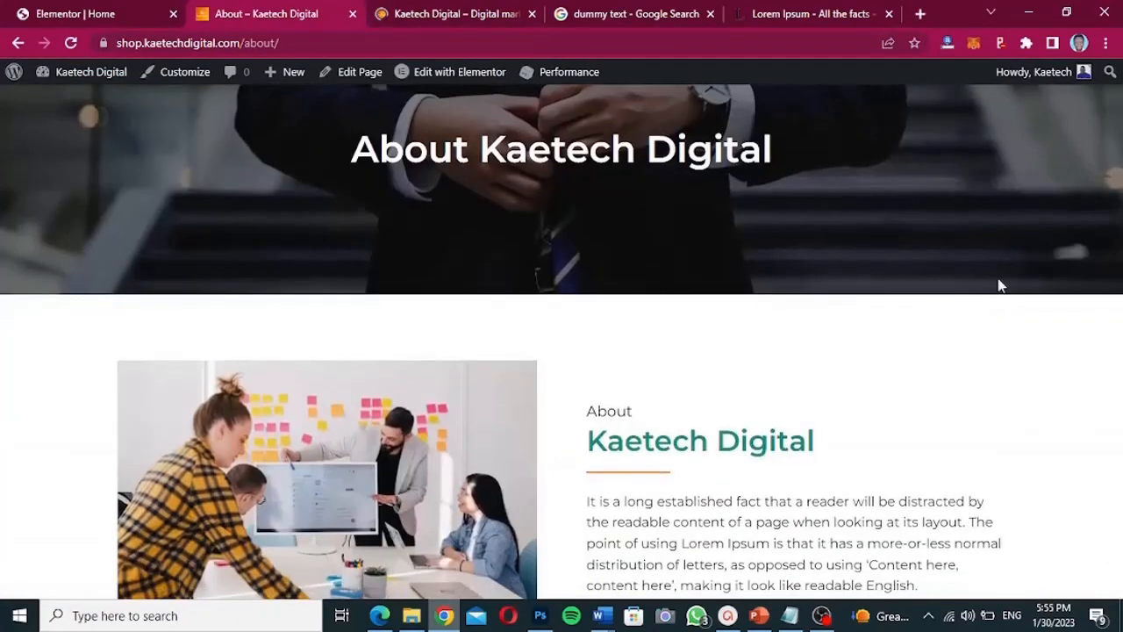
pyautogui.scroll(-2, 1020, 260)
pyautogui.scroll(-3, 1021, 260)
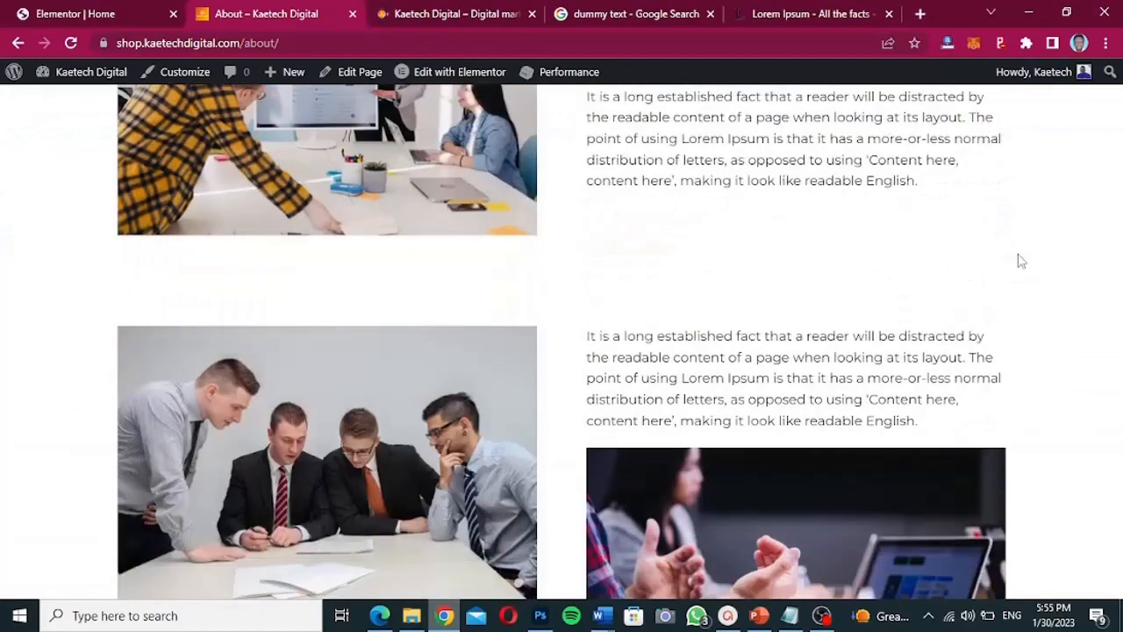
pyautogui.scroll(-1, 1021, 259)
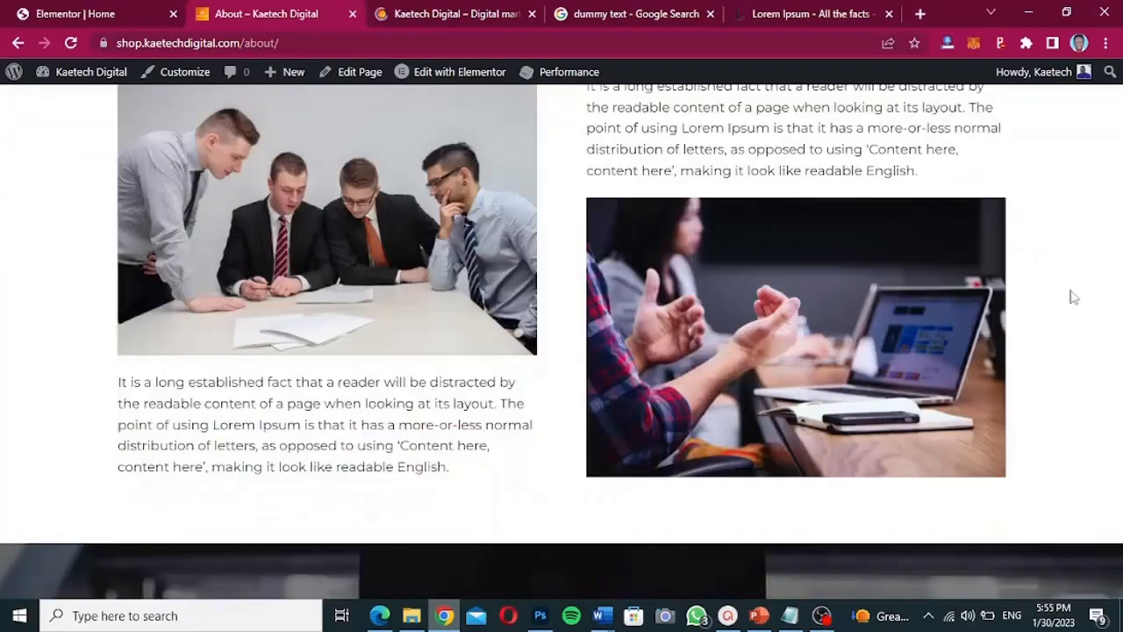
pyautogui.scroll(-8, 1073, 318)
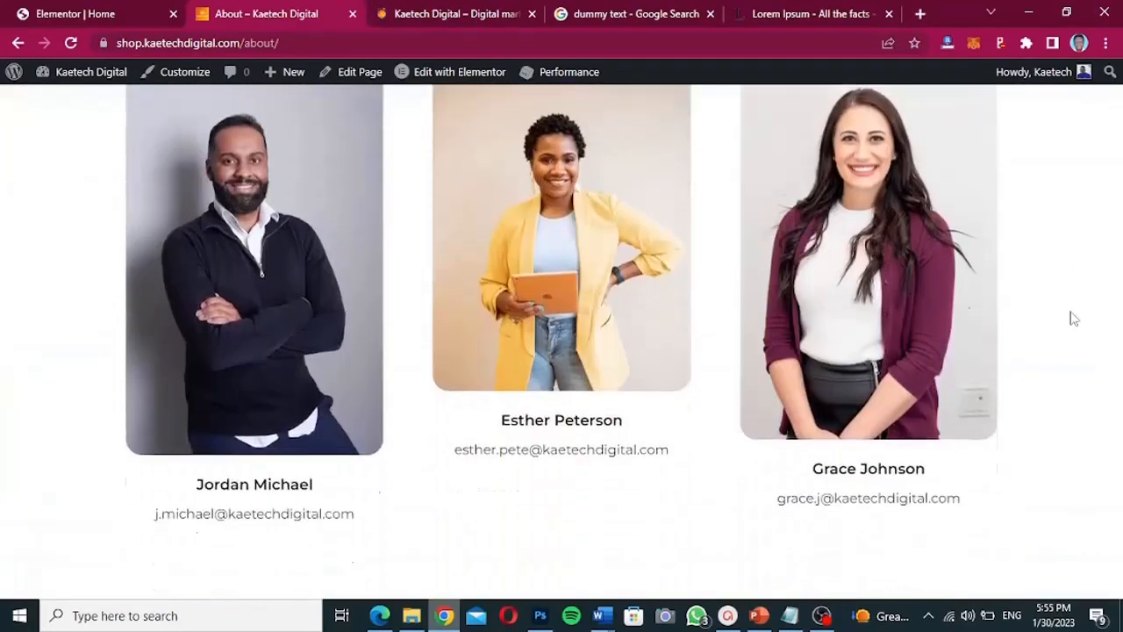
pyautogui.scroll(20, 1072, 318)
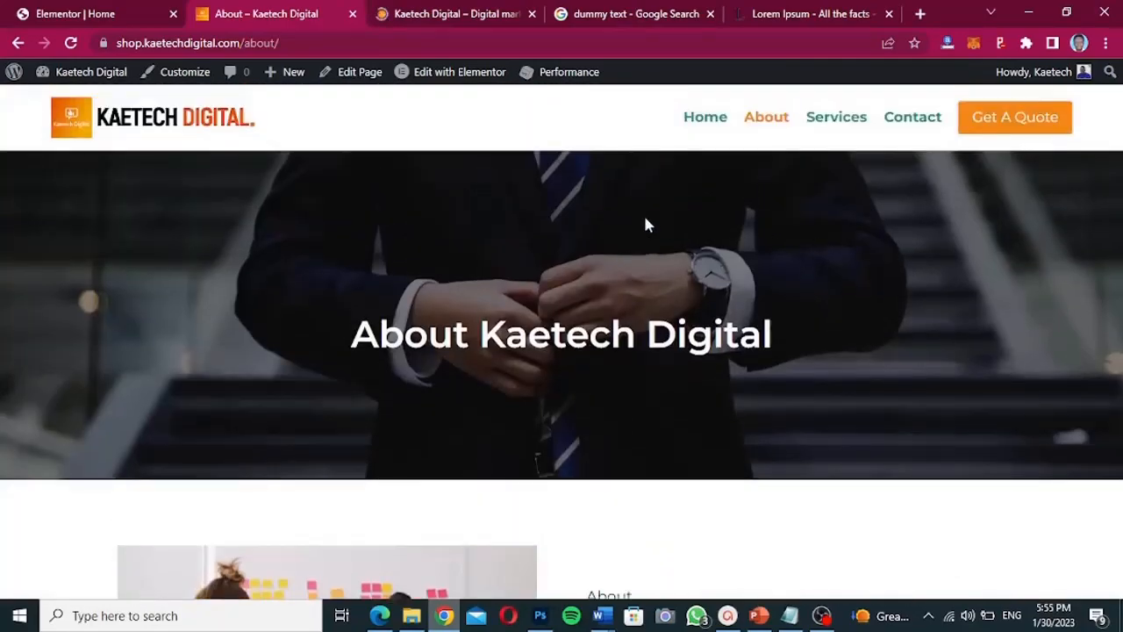
pyautogui.click(839, 127)
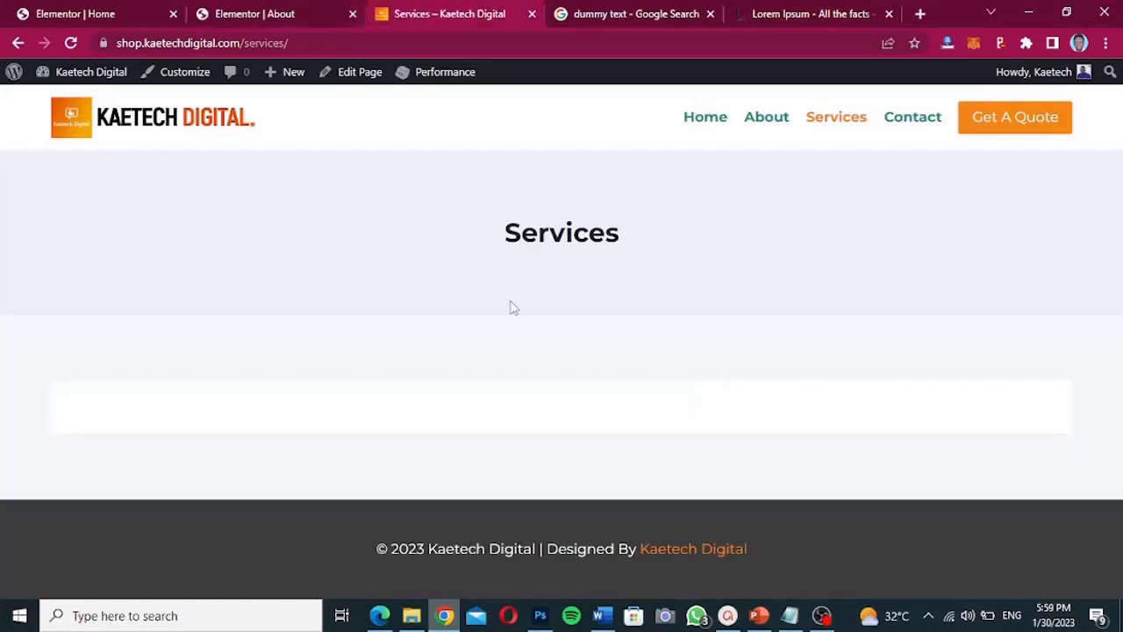
# Open the Services page in Elementor, then return to the About page editor tab.
pyautogui.click(365, 81)
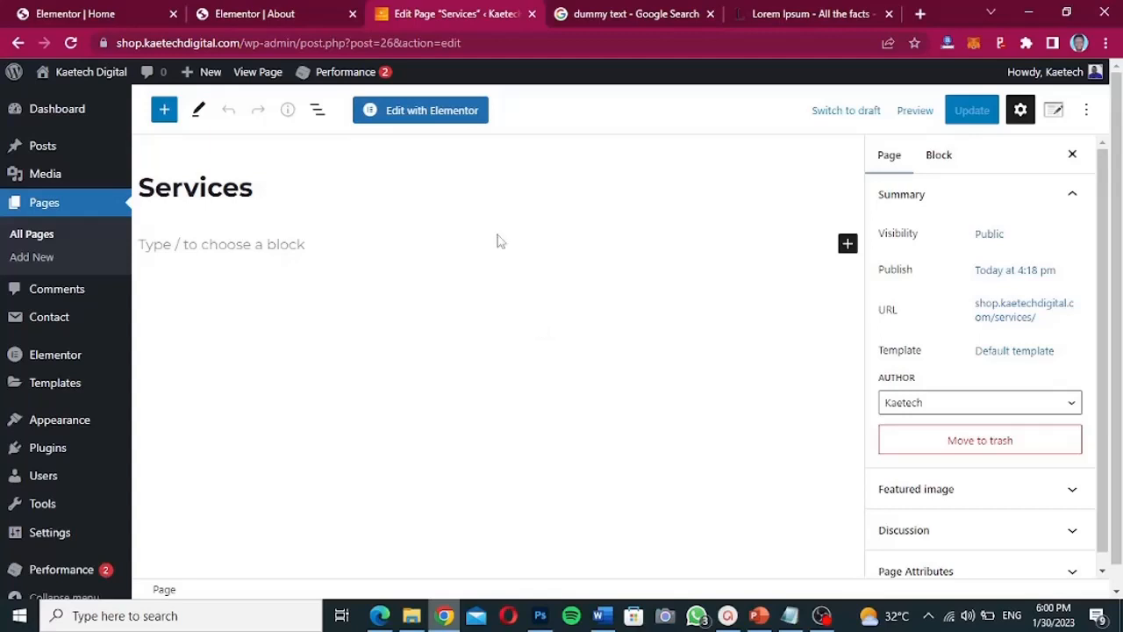
pyautogui.click(446, 112)
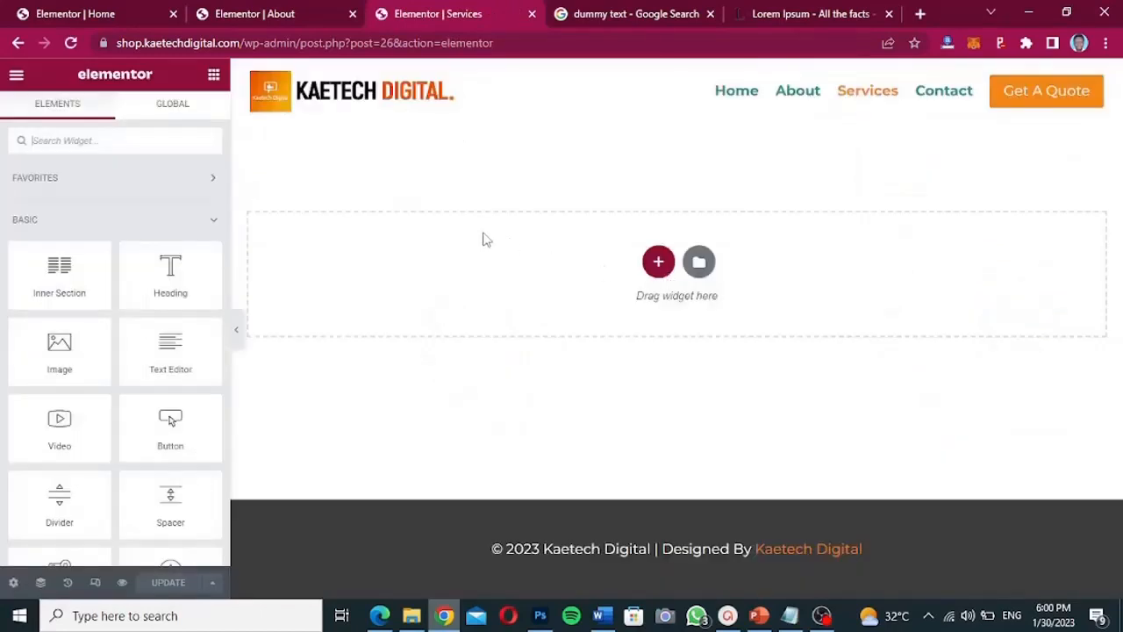
pyautogui.click(289, 20)
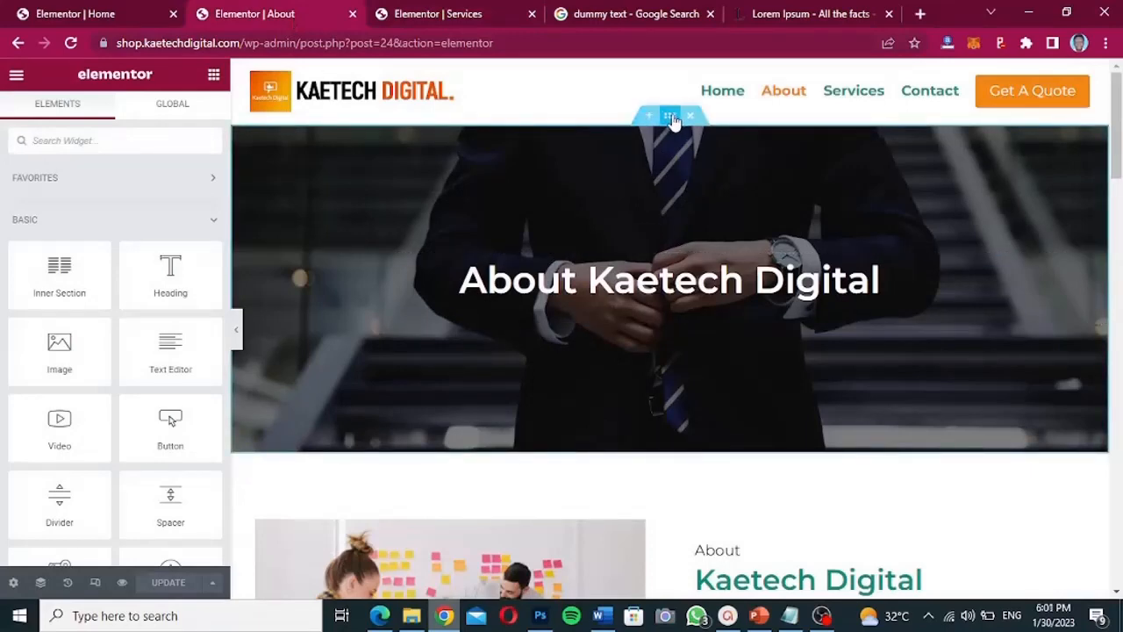
# Paste the copied About hero section into the empty Services page section.
pyautogui.click(471, 19)
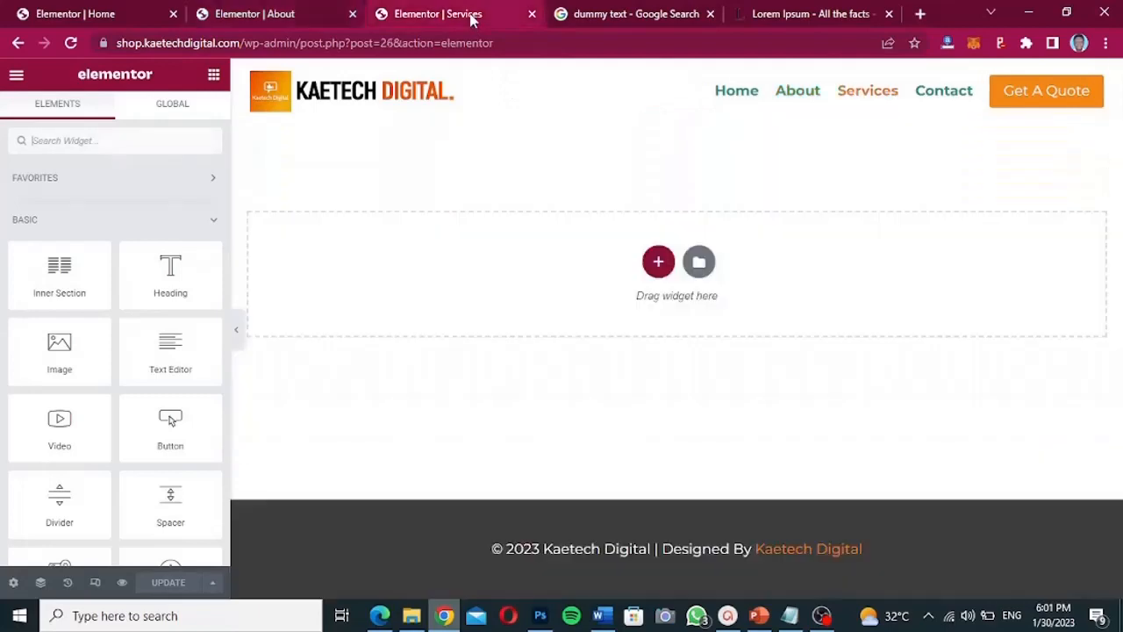
pyautogui.rightClick(434, 265)
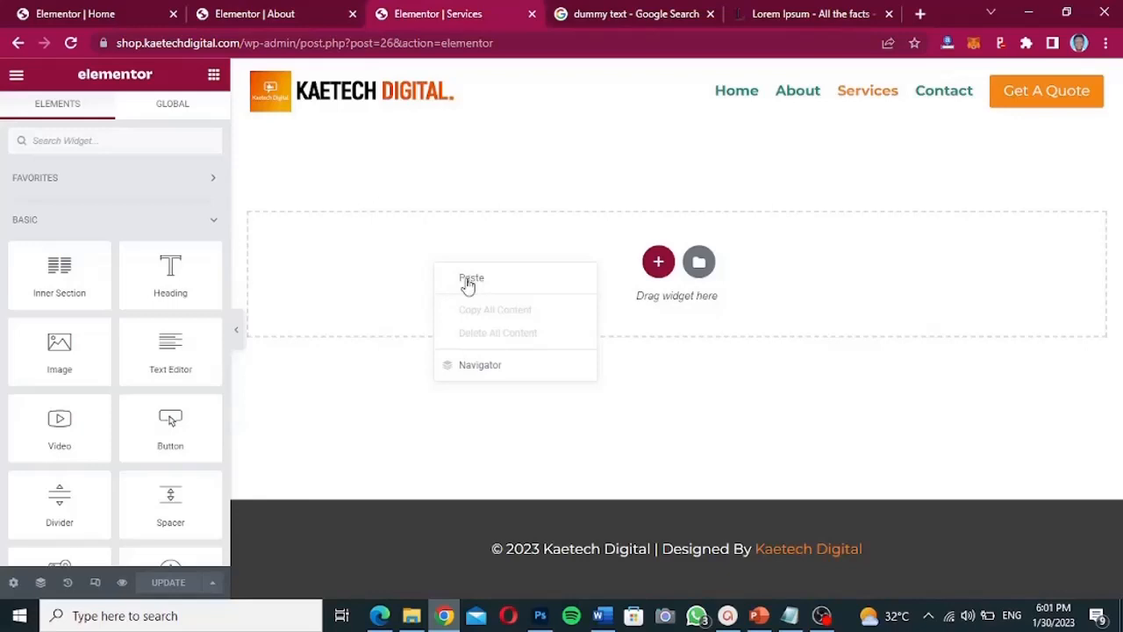
pyautogui.click(468, 282)
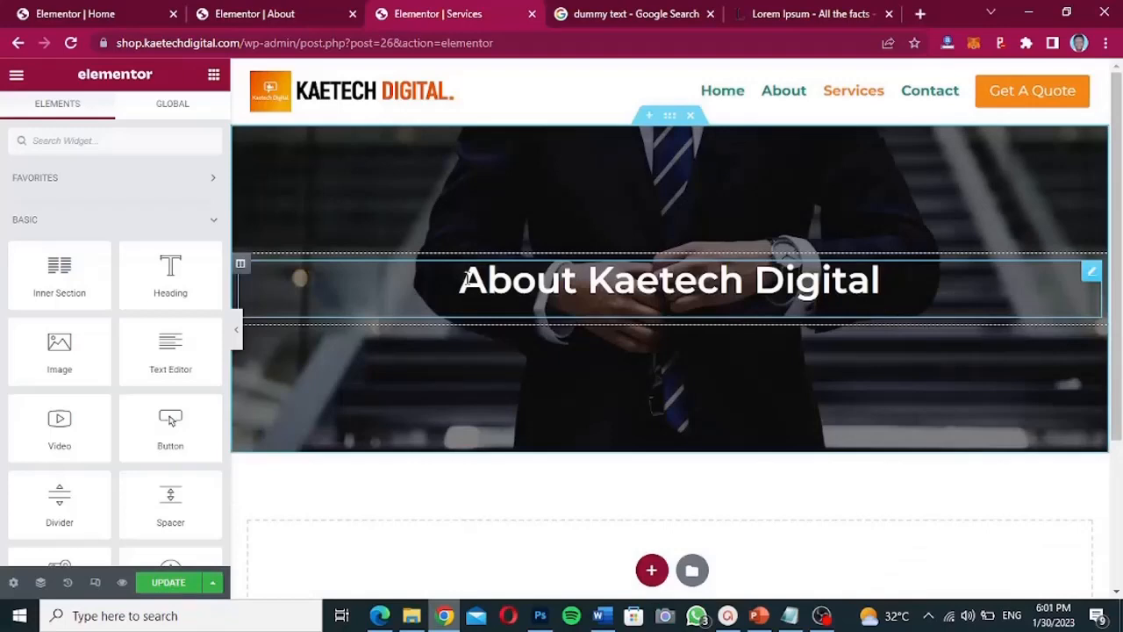
# Change the hero heading text to 'Our Services'.
pyautogui.click(699, 288)
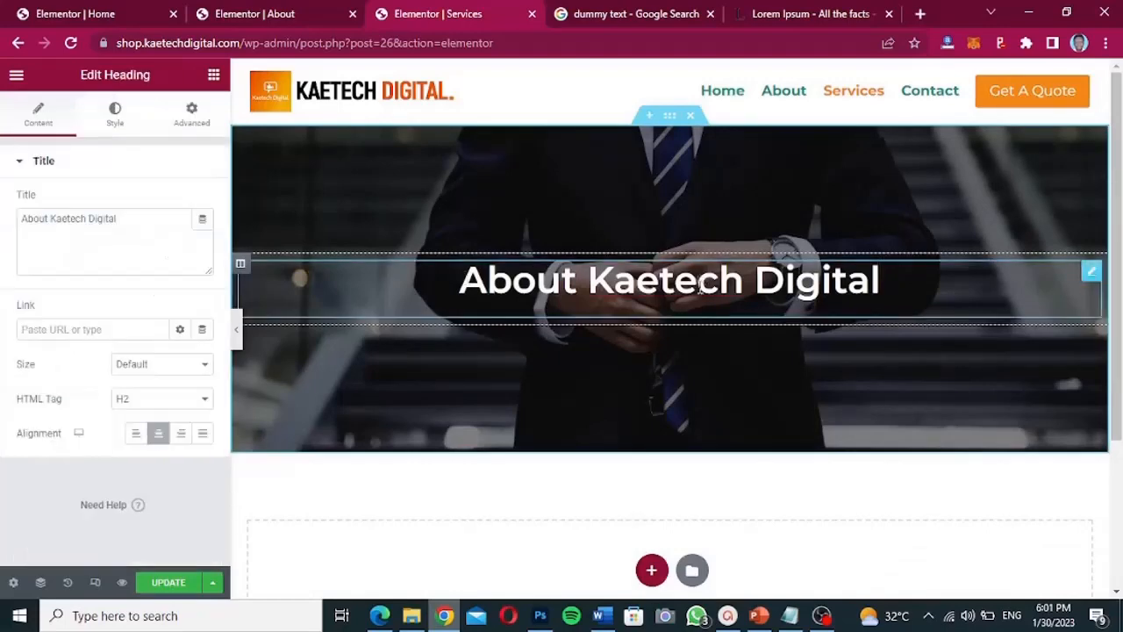
pyautogui.moveTo(128, 220); pyautogui.dragTo(2, 206)
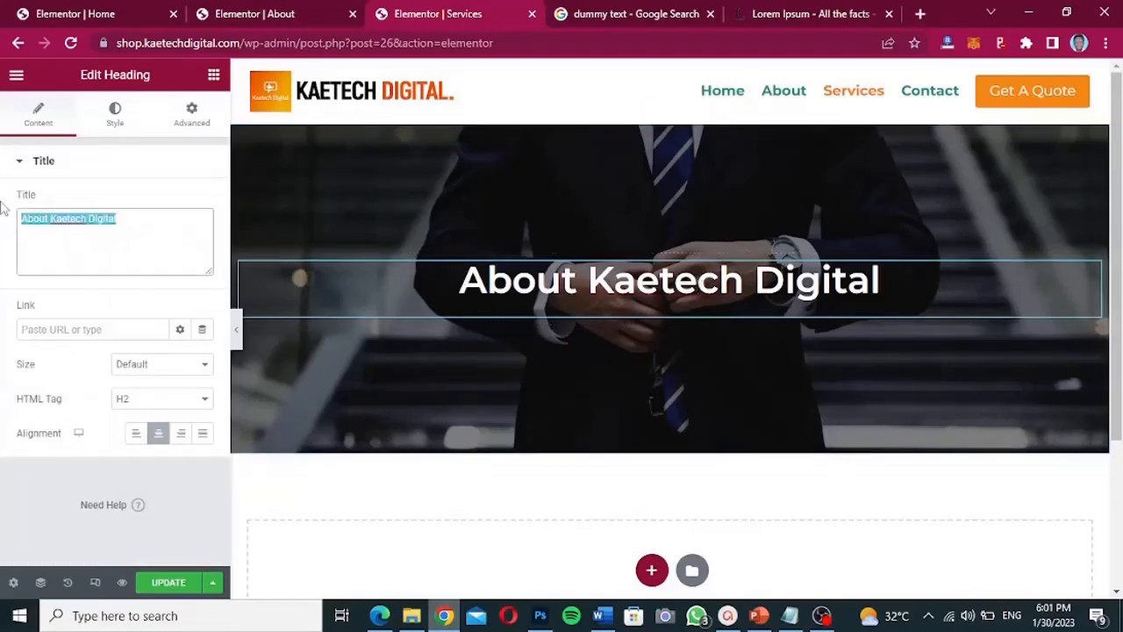
pyautogui.write('Our Services')
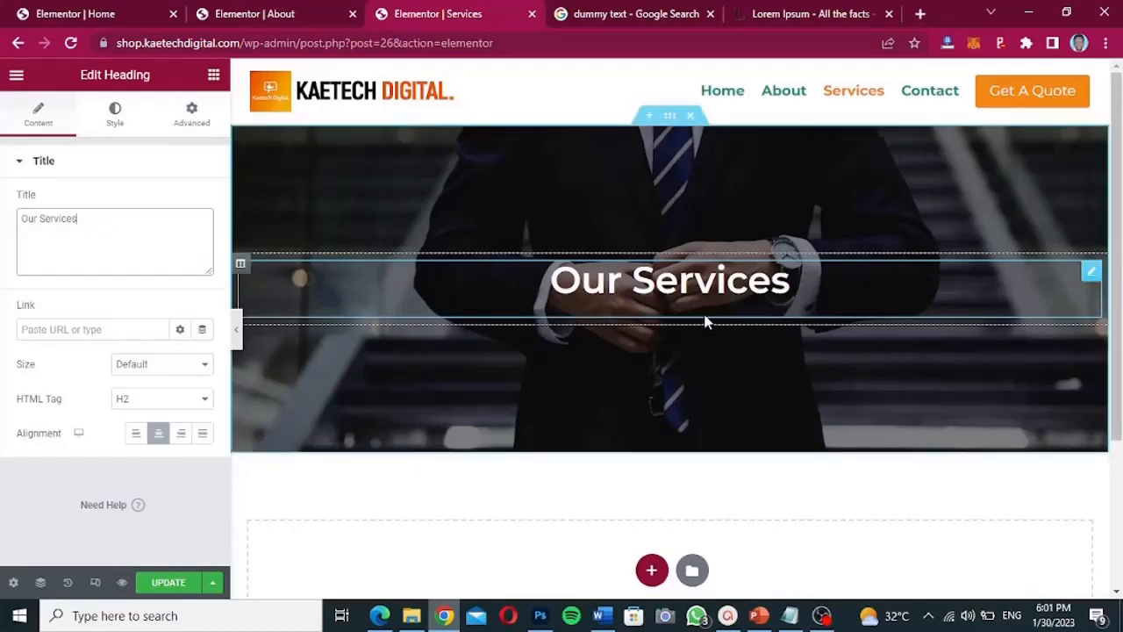
pyautogui.scroll(-1, 704, 322)
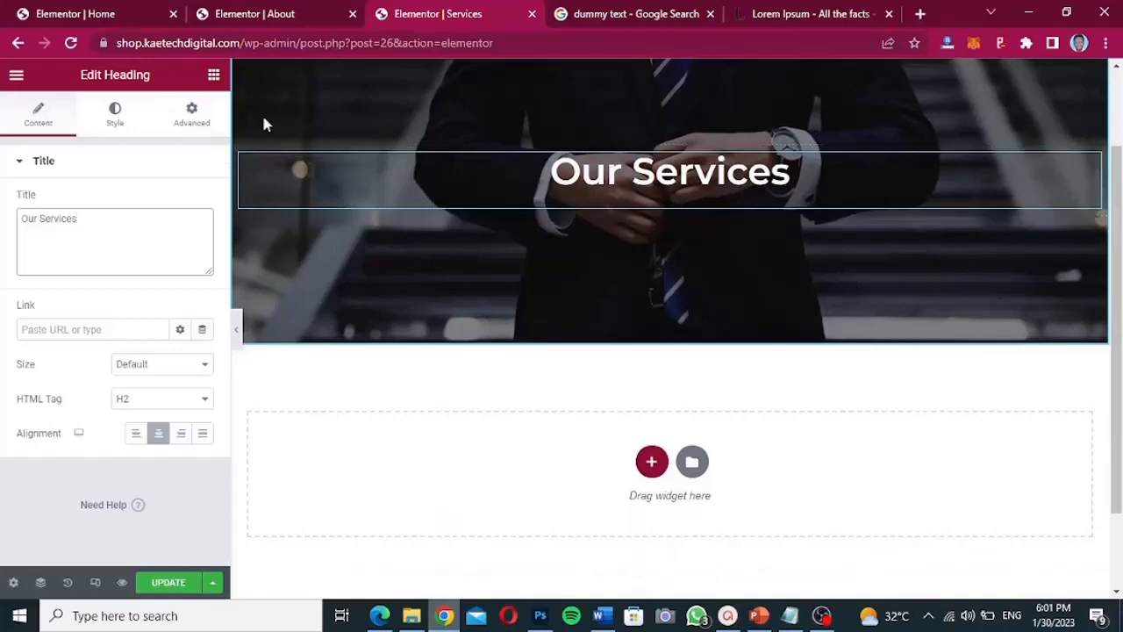
pyautogui.click(105, 14)
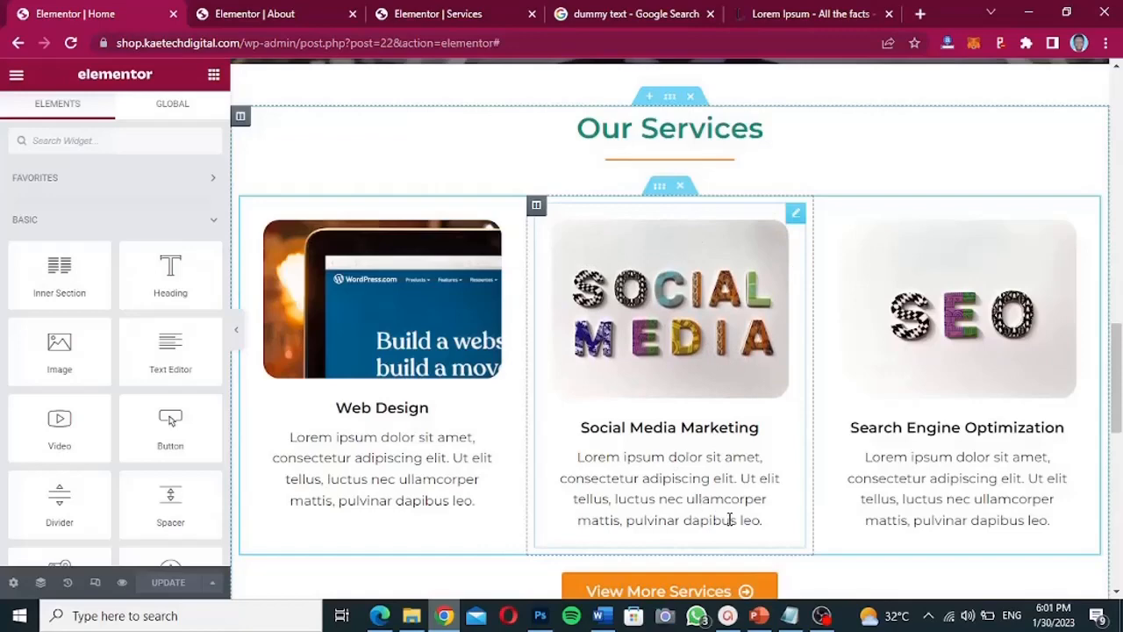
# Copy the Home page's three service-card row under the Services banner and duplicate it.
pyautogui.rightClick(659, 188)
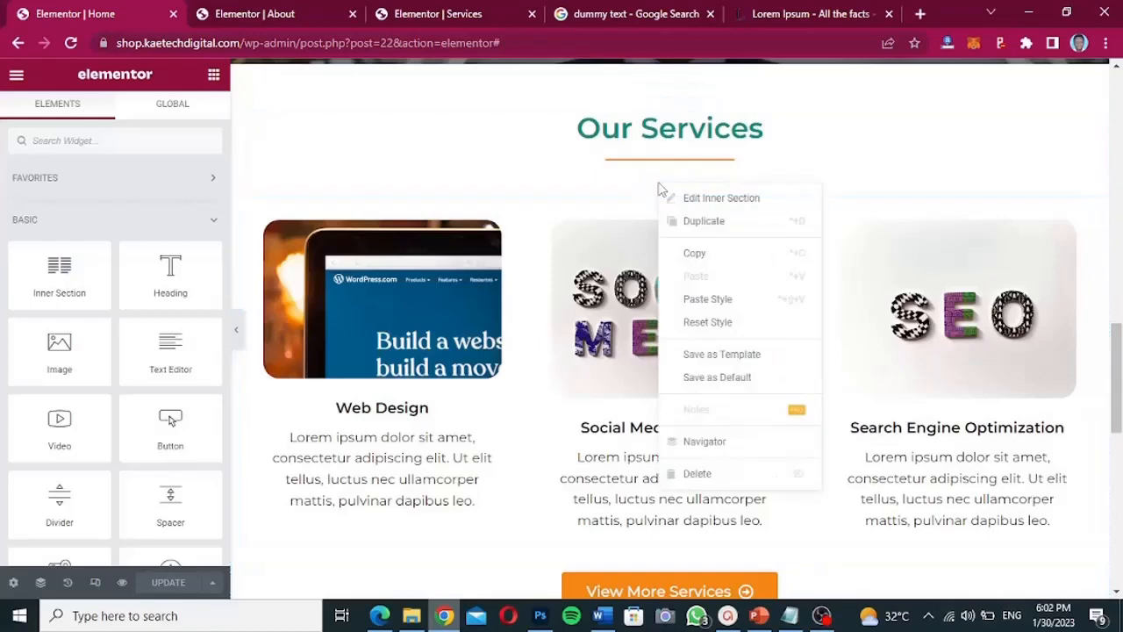
pyautogui.click(694, 253)
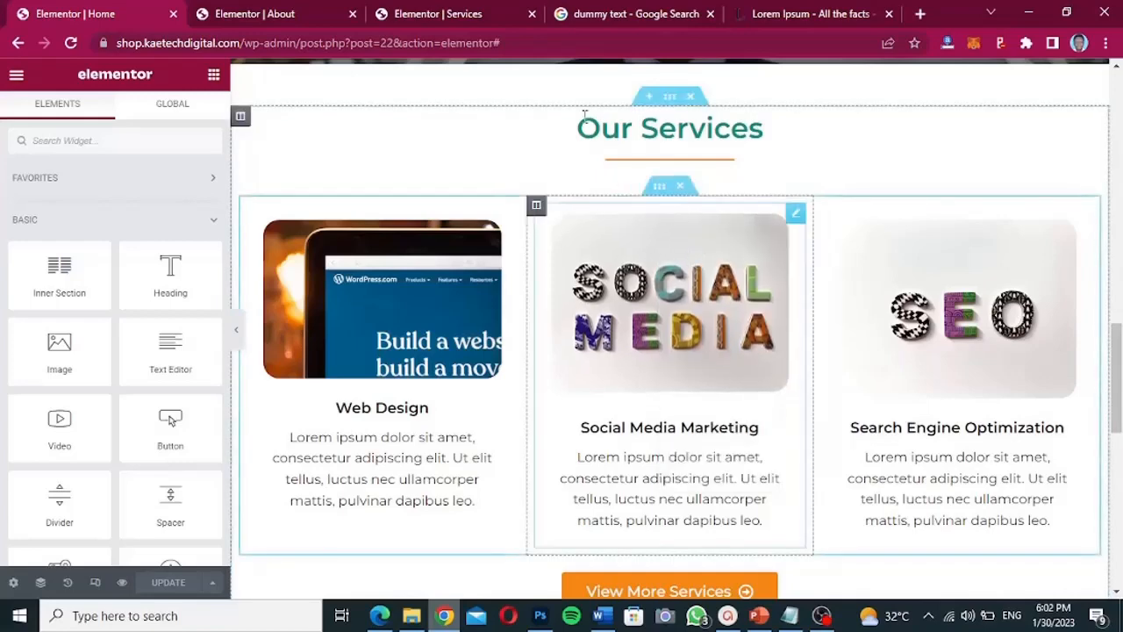
pyautogui.click(453, 16)
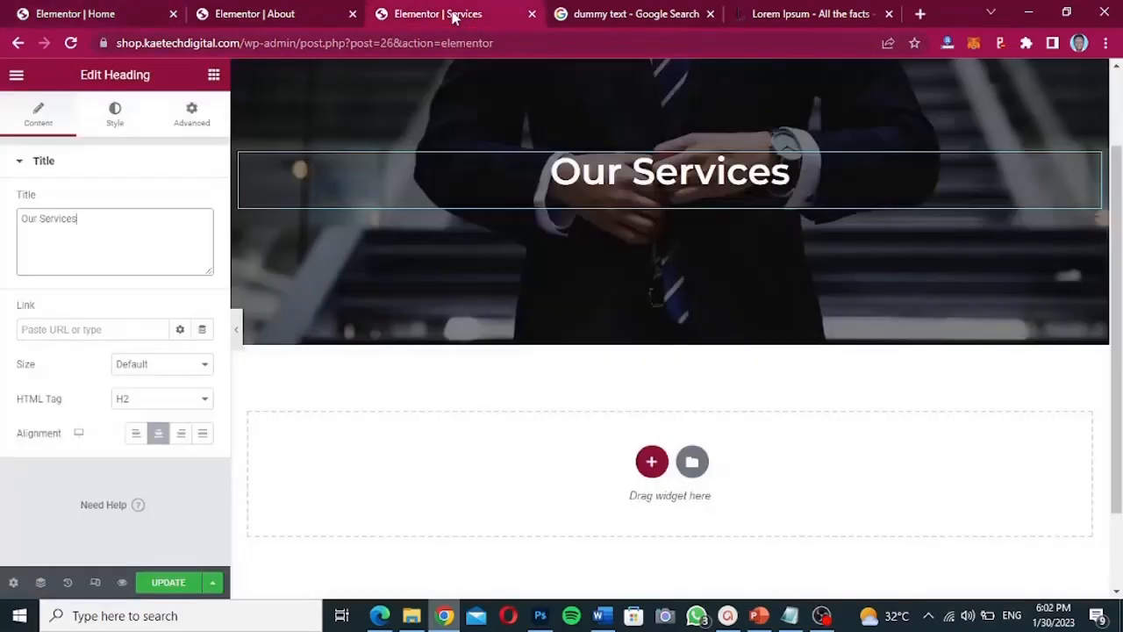
pyautogui.rightClick(449, 488)
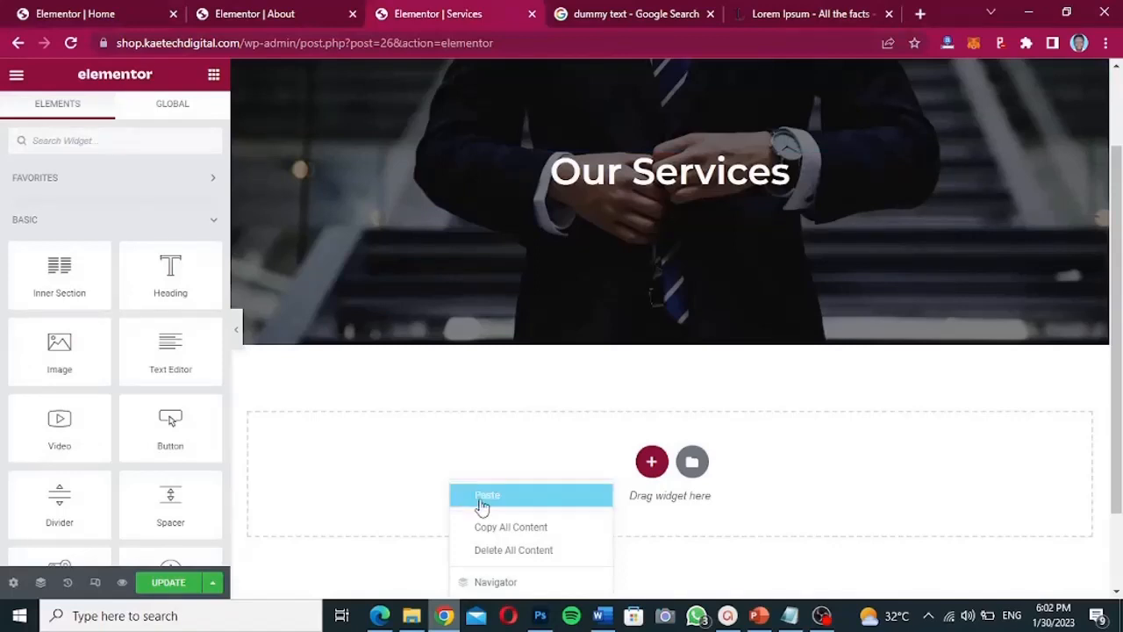
pyautogui.click(482, 496)
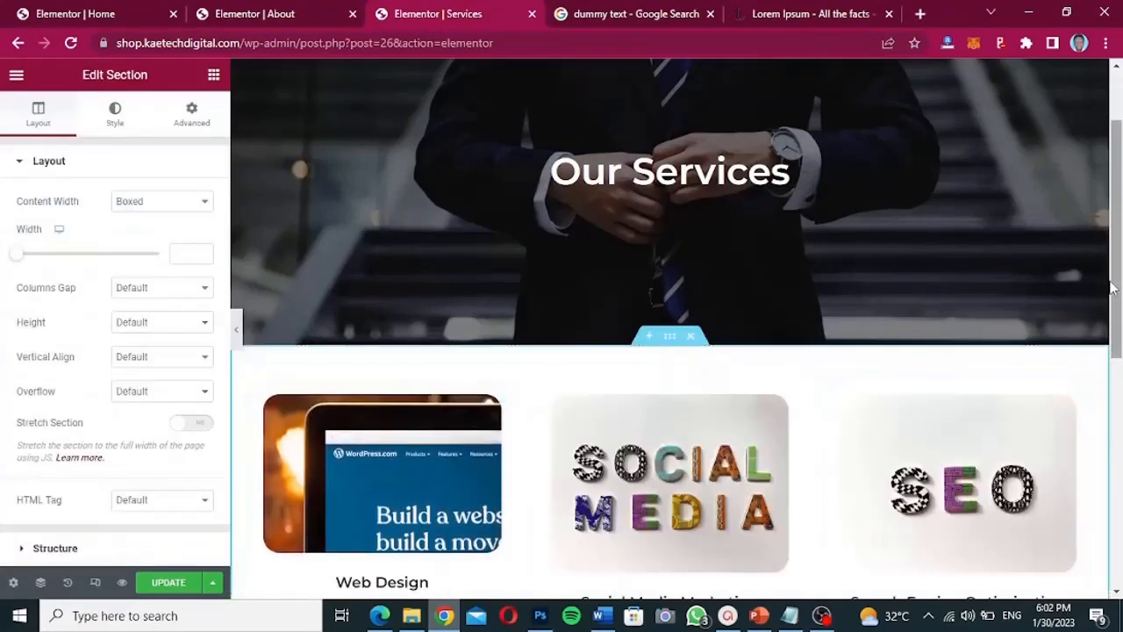
pyautogui.moveTo(1112, 289); pyautogui.dragTo(1108, 337)
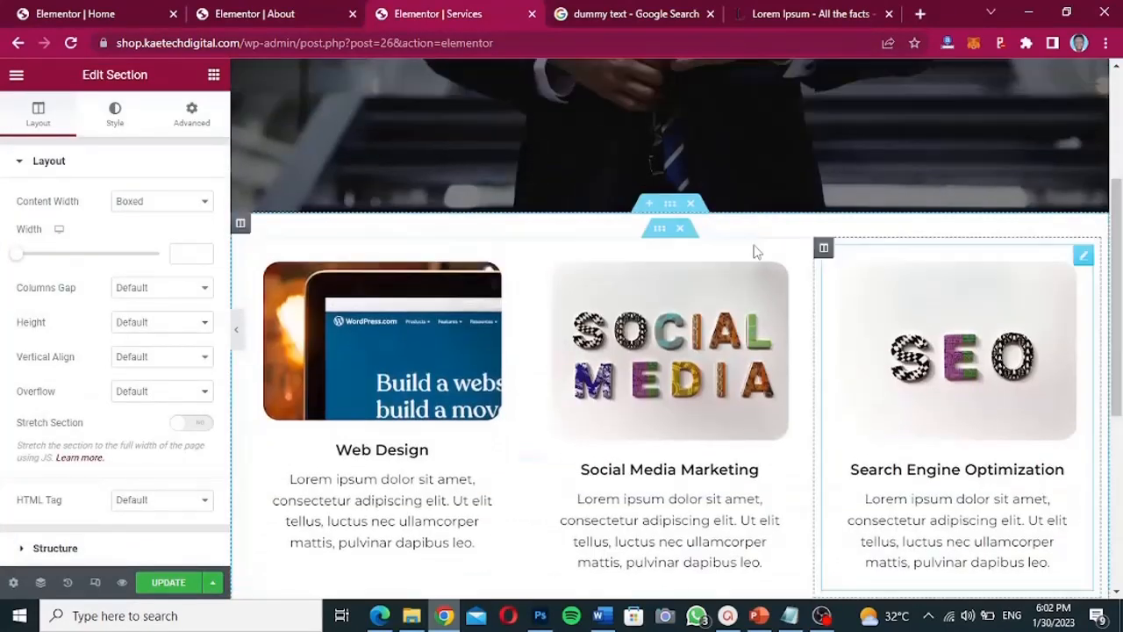
pyautogui.rightClick(659, 231)
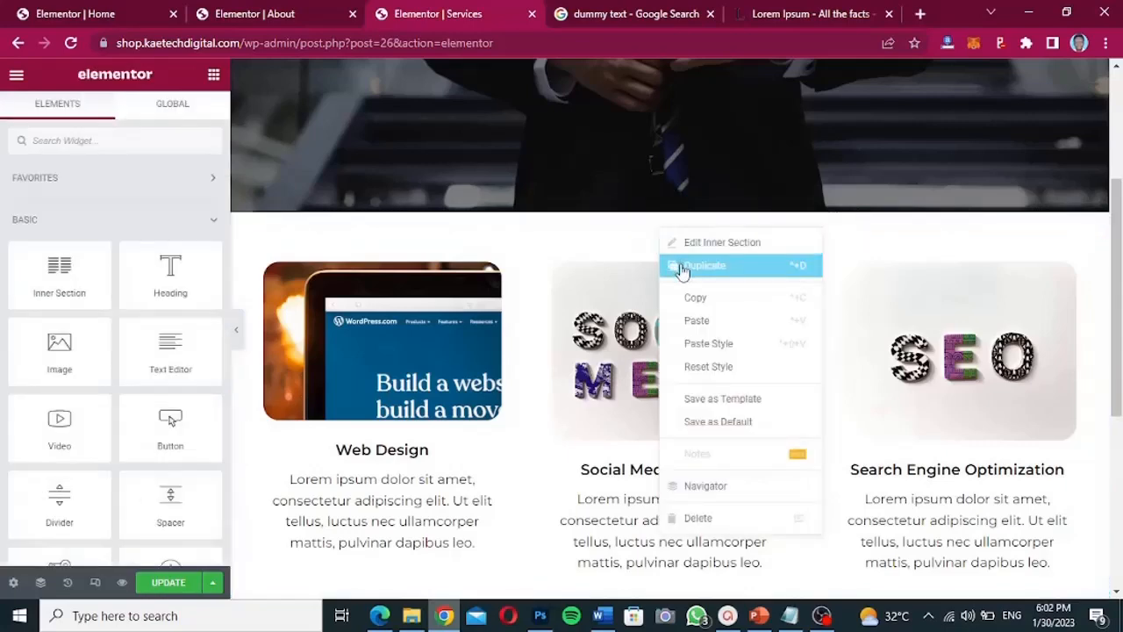
pyautogui.click(682, 266)
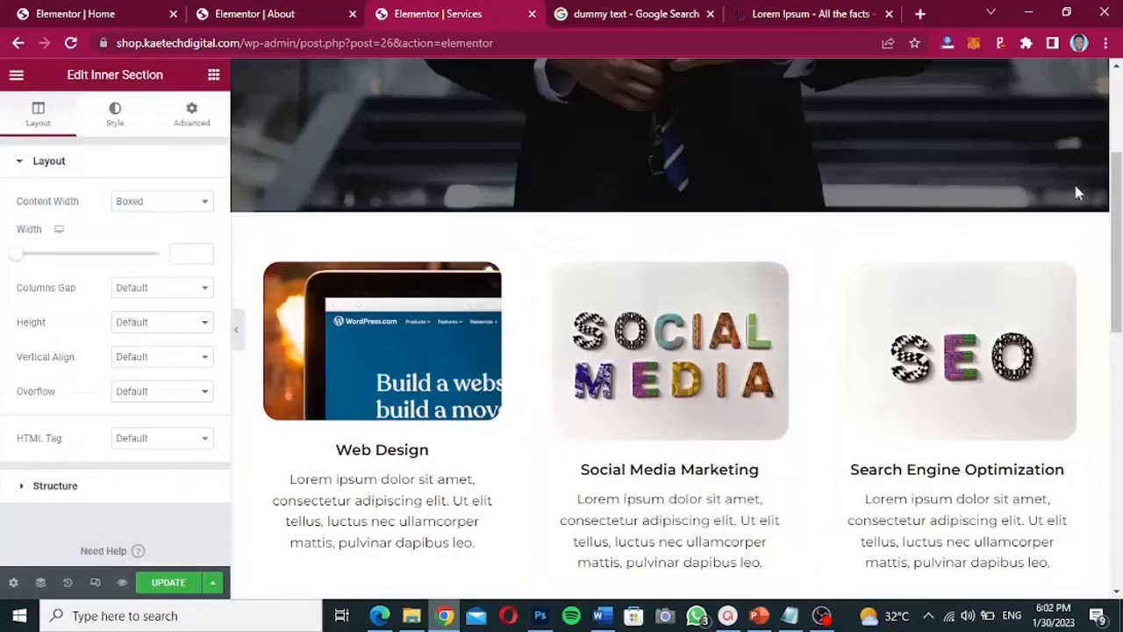
# Give the second row's first card the video-editing photo and the title 'Video editing'.
pyautogui.moveTo(1119, 194); pyautogui.dragTo(1119, 226)
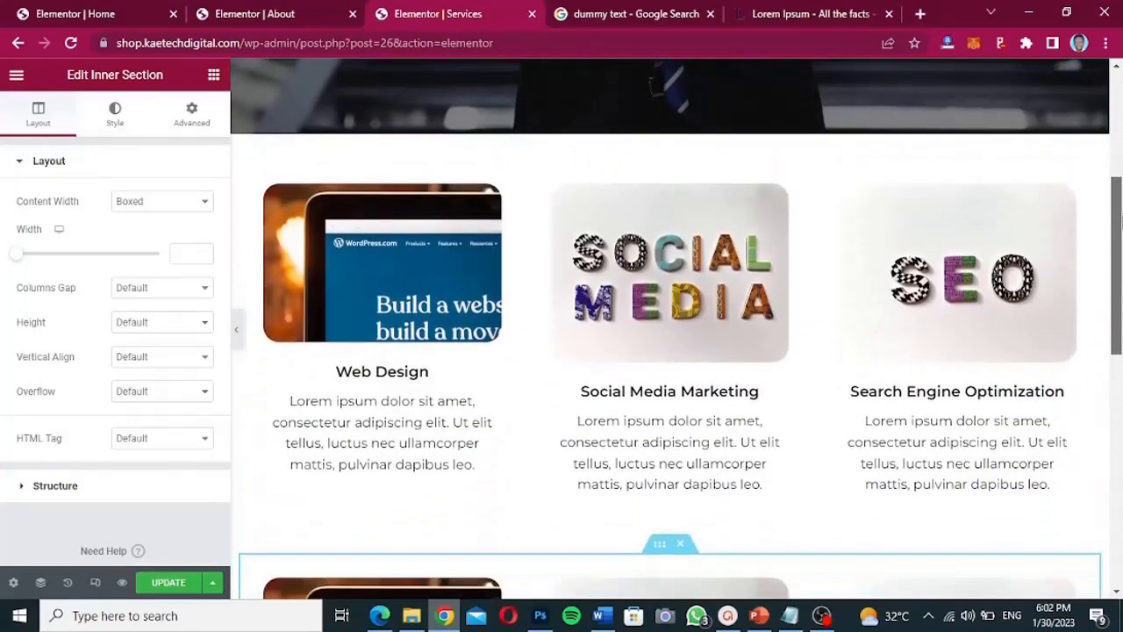
pyautogui.scroll(-4, 687, 327)
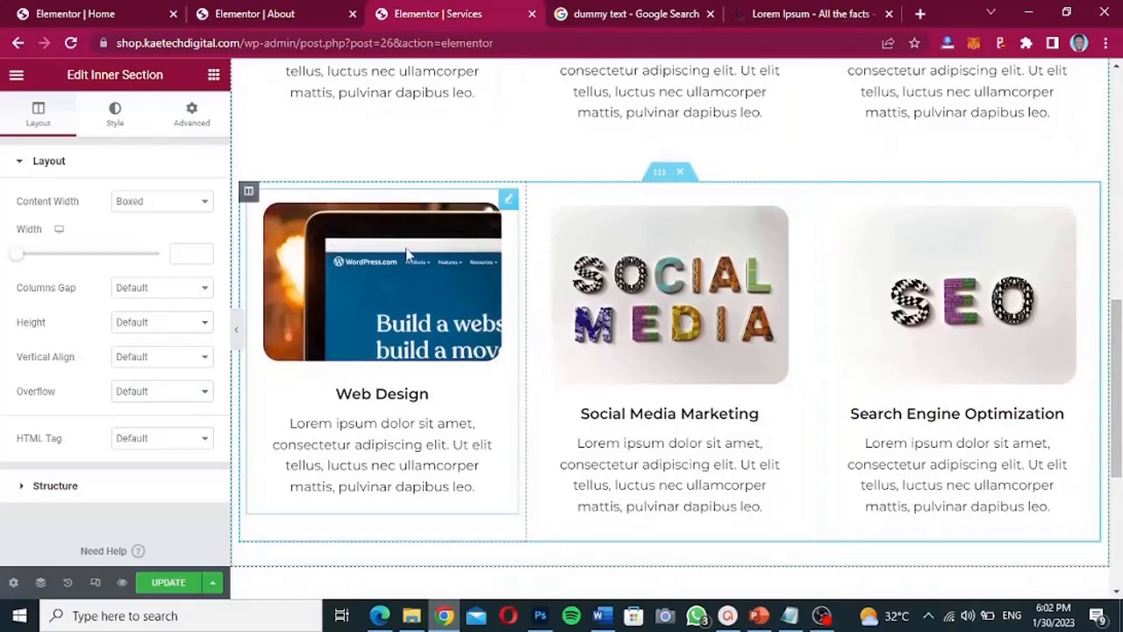
pyautogui.click(510, 201)
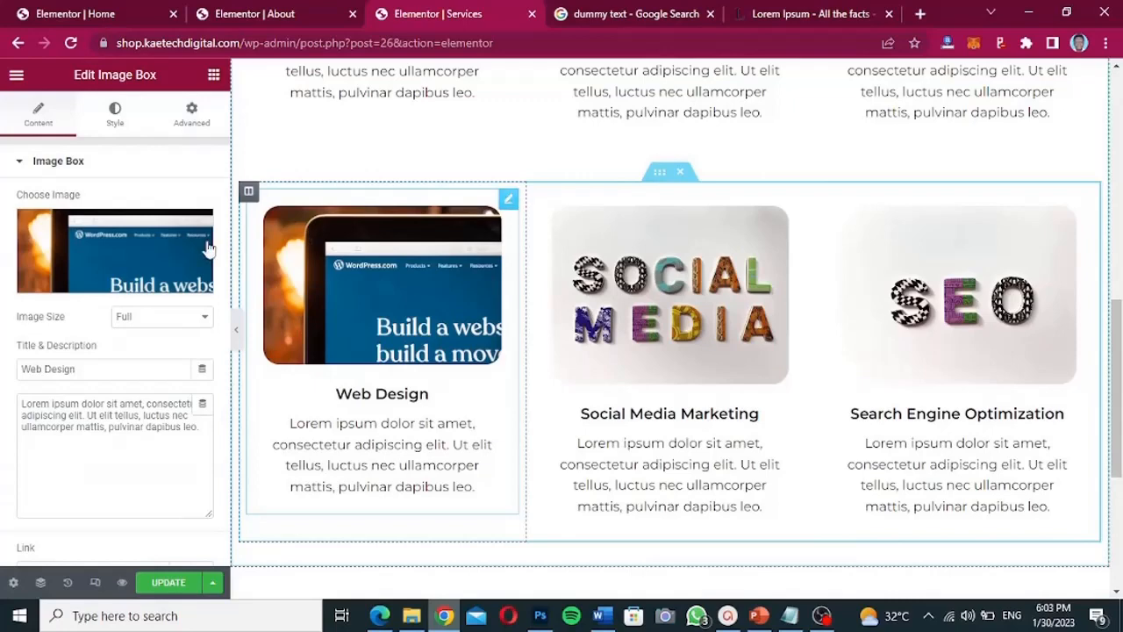
pyautogui.click(99, 252)
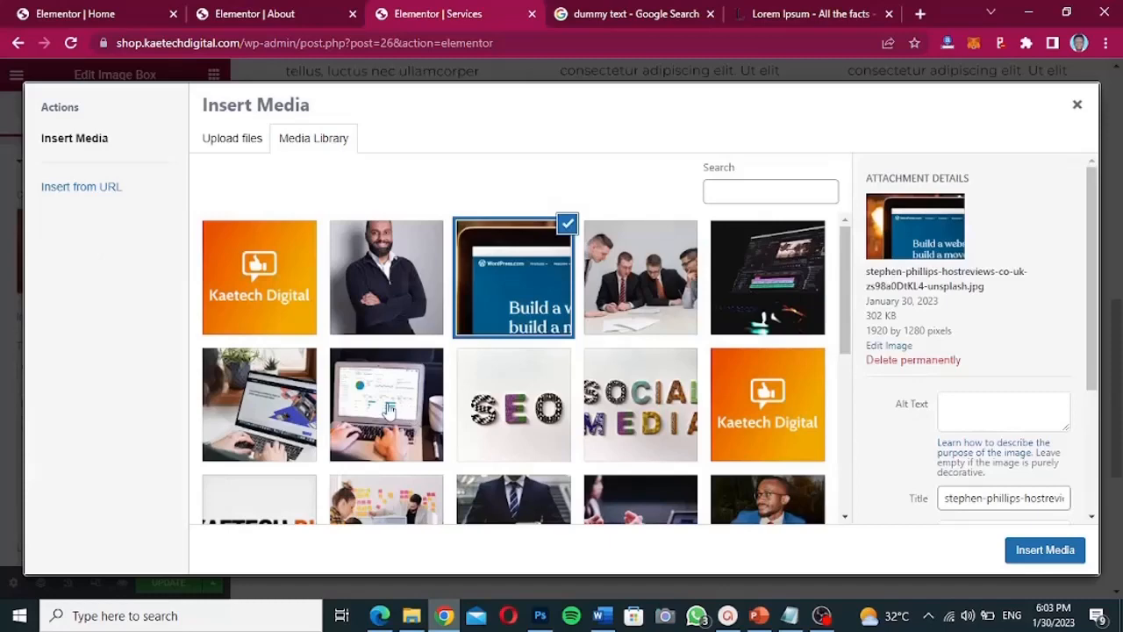
pyautogui.click(771, 300)
pyautogui.click(1044, 550)
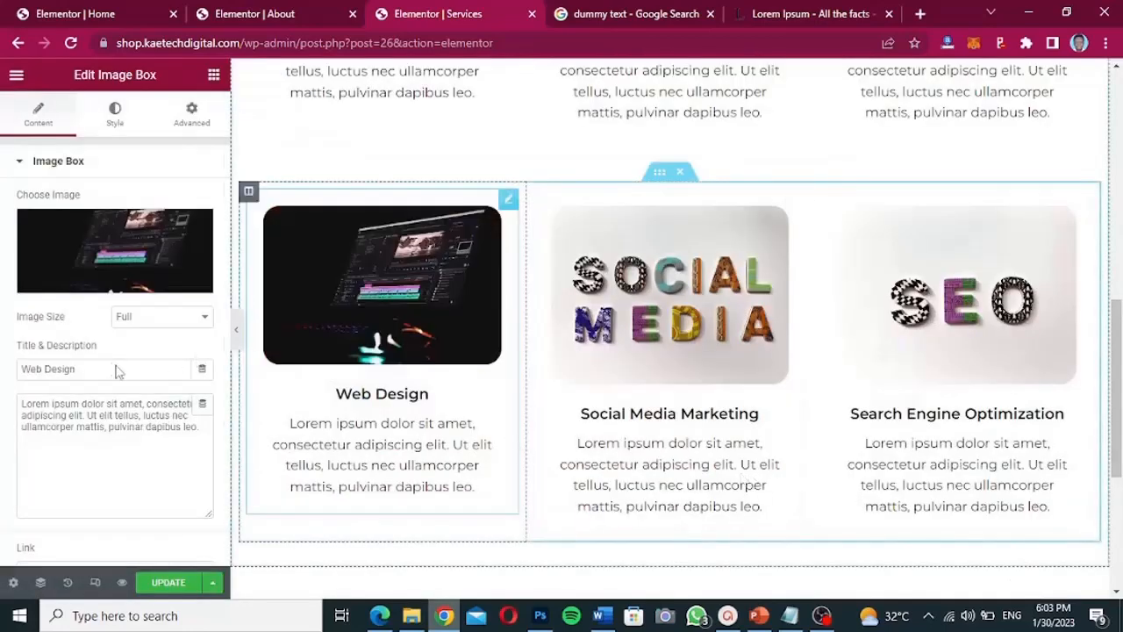
pyautogui.moveTo(85, 369); pyautogui.dragTo(3, 354)
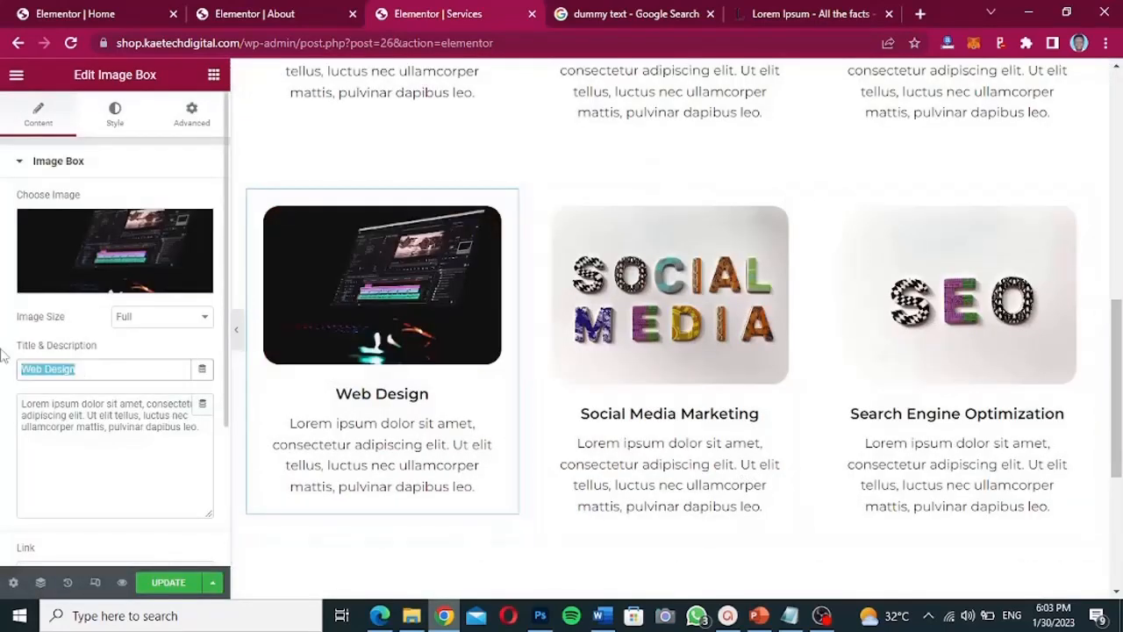
pyautogui.write('Video')
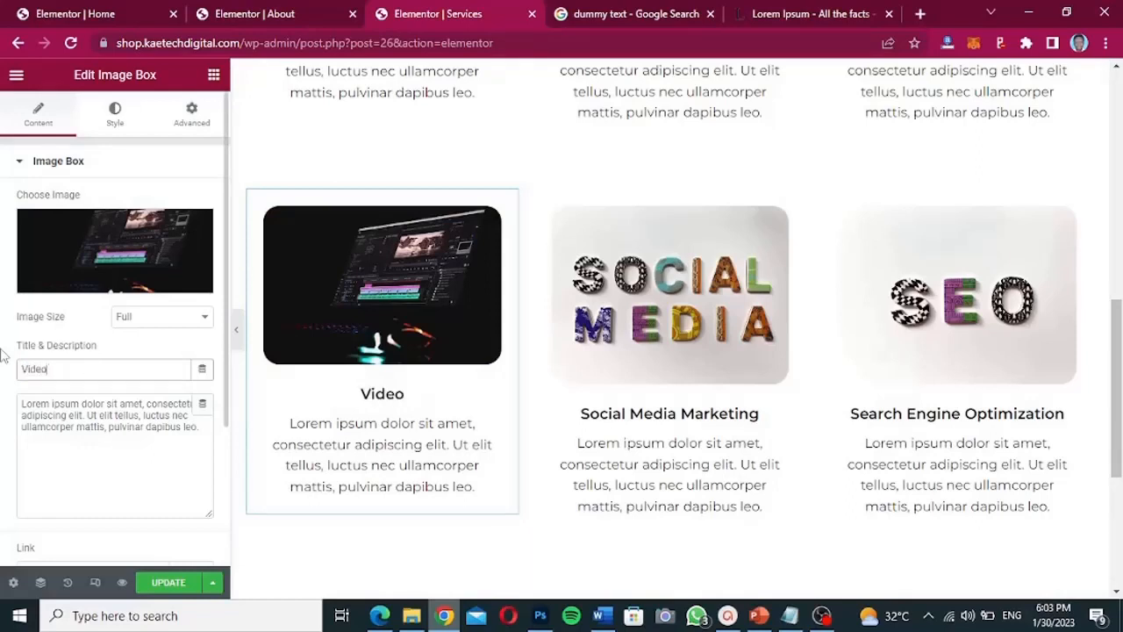
pyautogui.write(' editing')
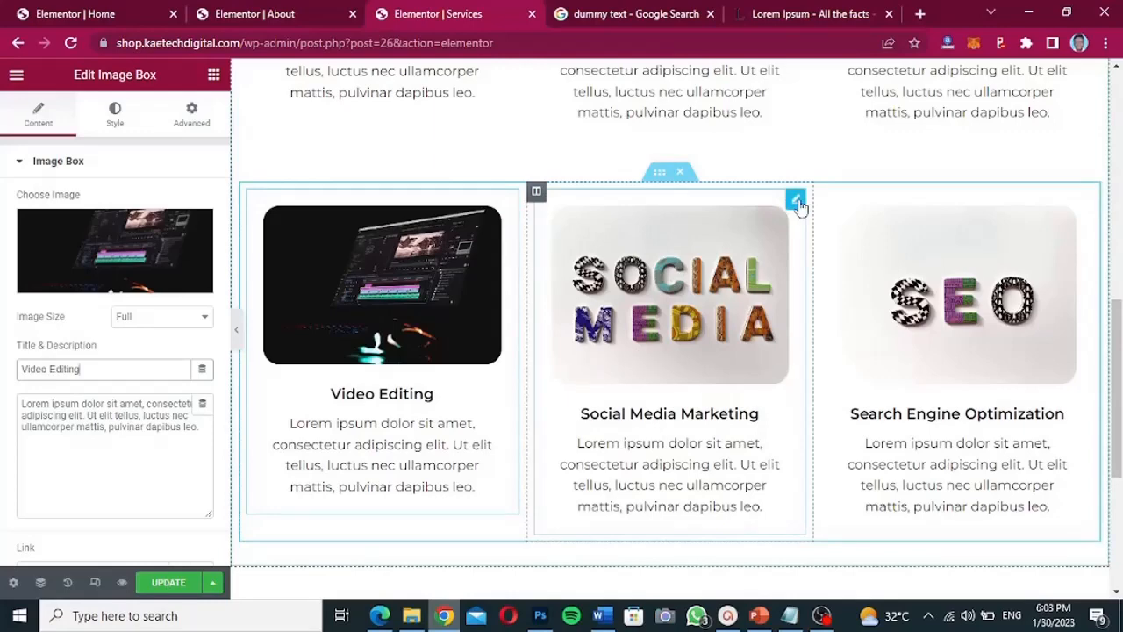
# Give the next card the red music-app photo and the title 'Music Distribution'.
pyautogui.click(798, 204)
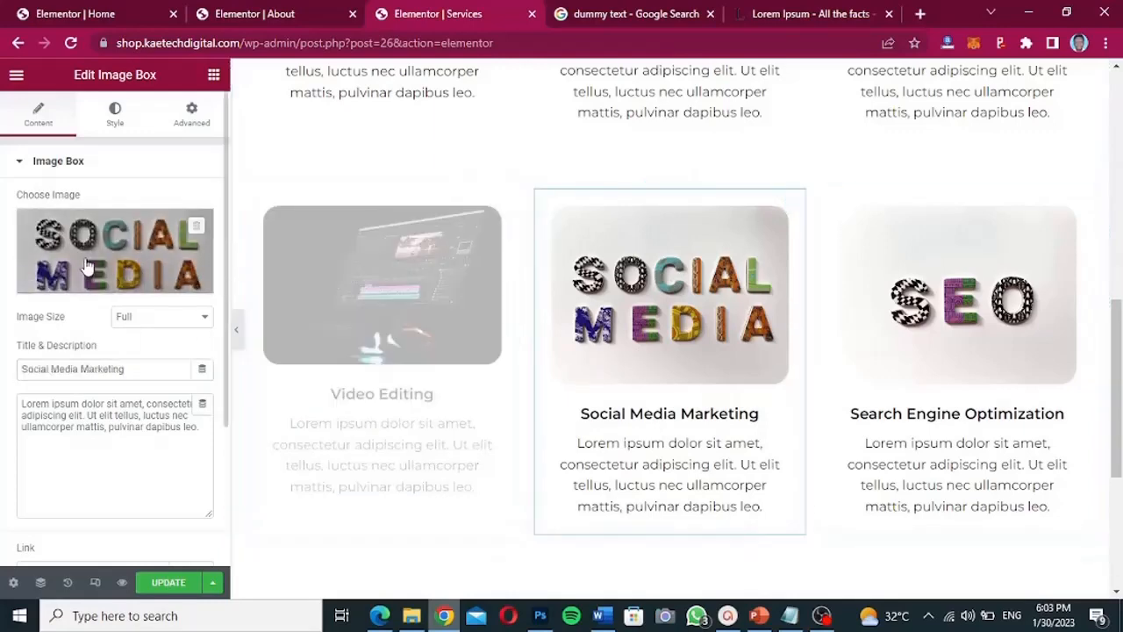
pyautogui.click(87, 266)
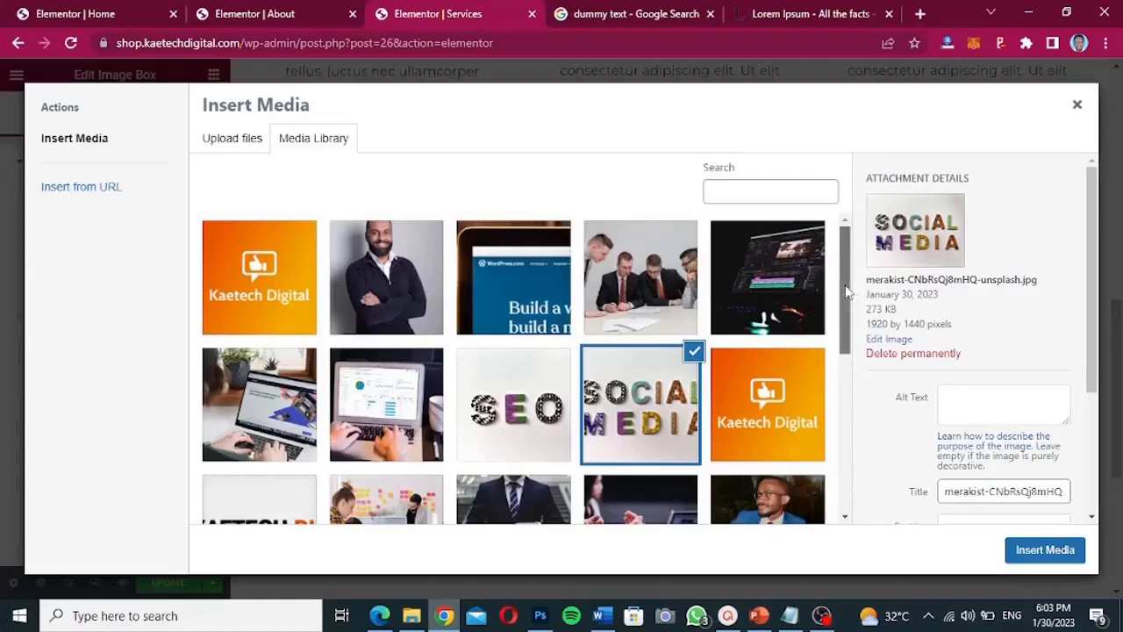
pyautogui.moveTo(848, 292); pyautogui.dragTo(845, 416)
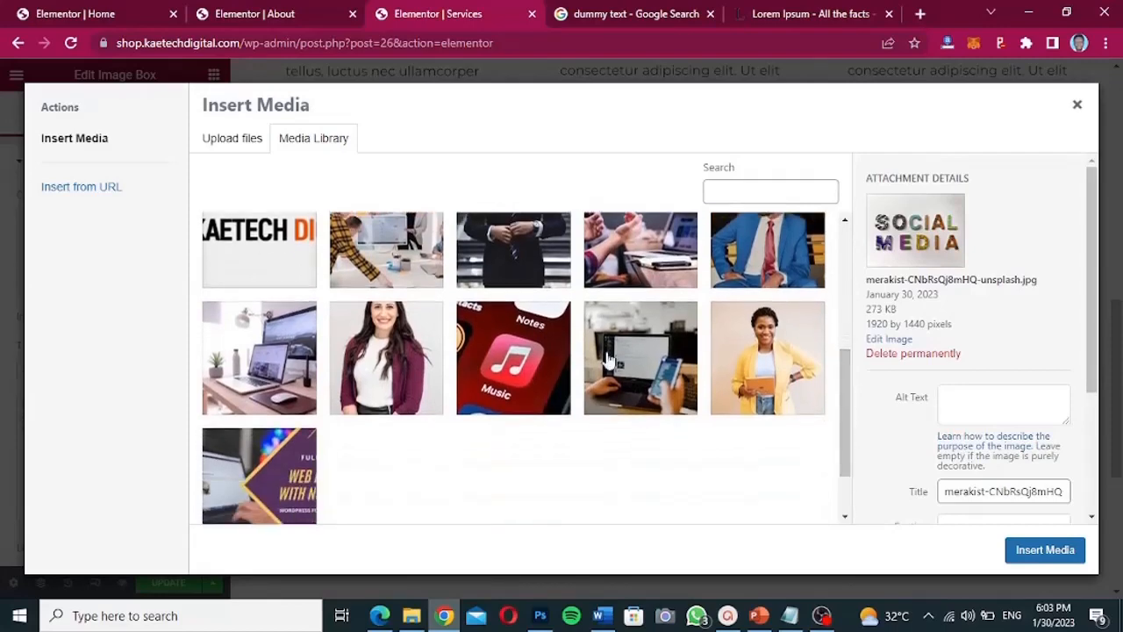
pyautogui.click(537, 358)
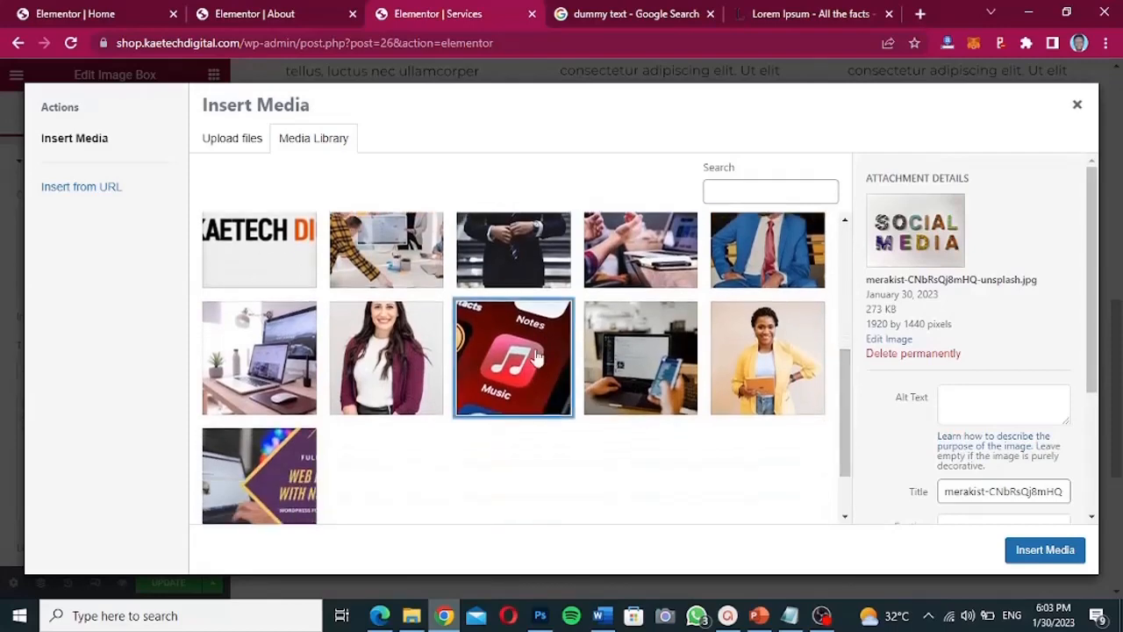
pyautogui.click(1044, 550)
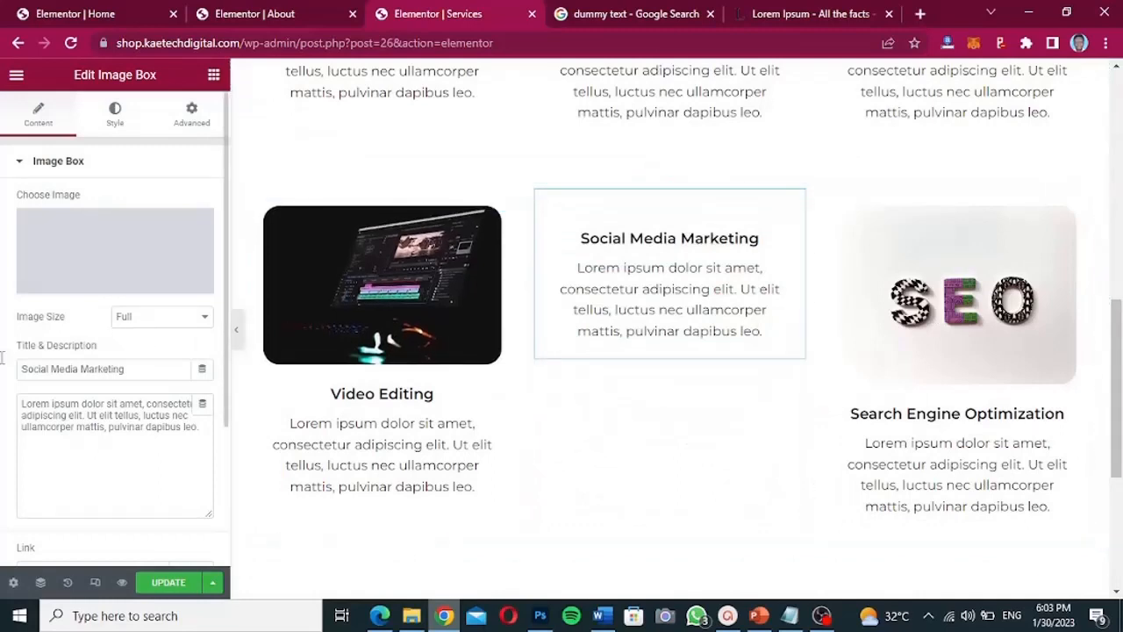
pyautogui.moveTo(133, 369); pyautogui.dragTo(4, 363)
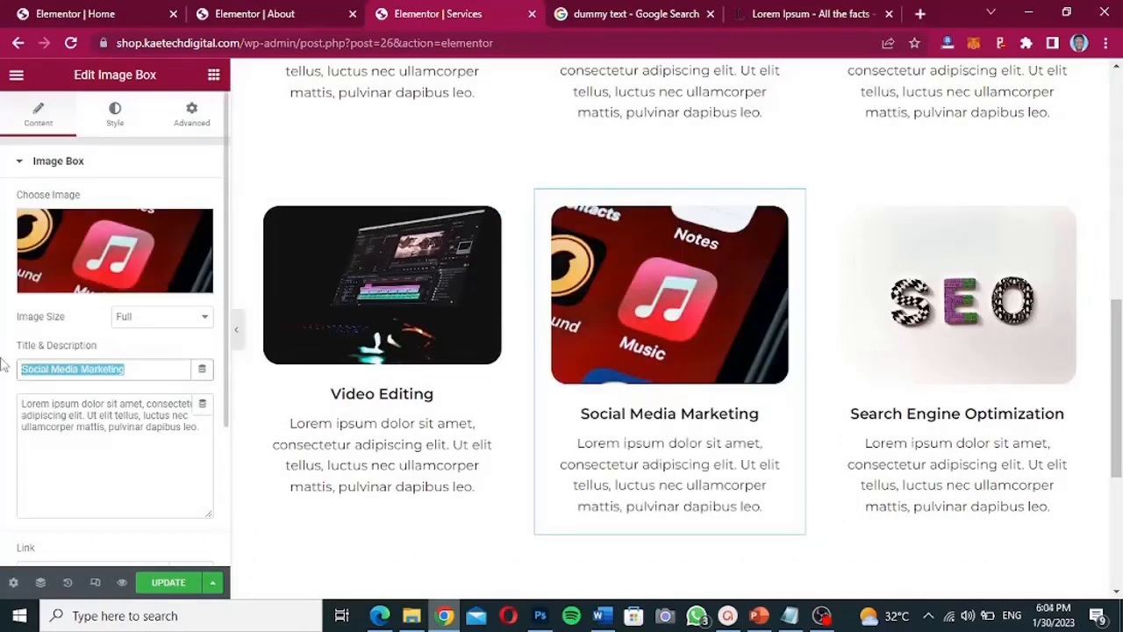
pyautogui.write('Mus')
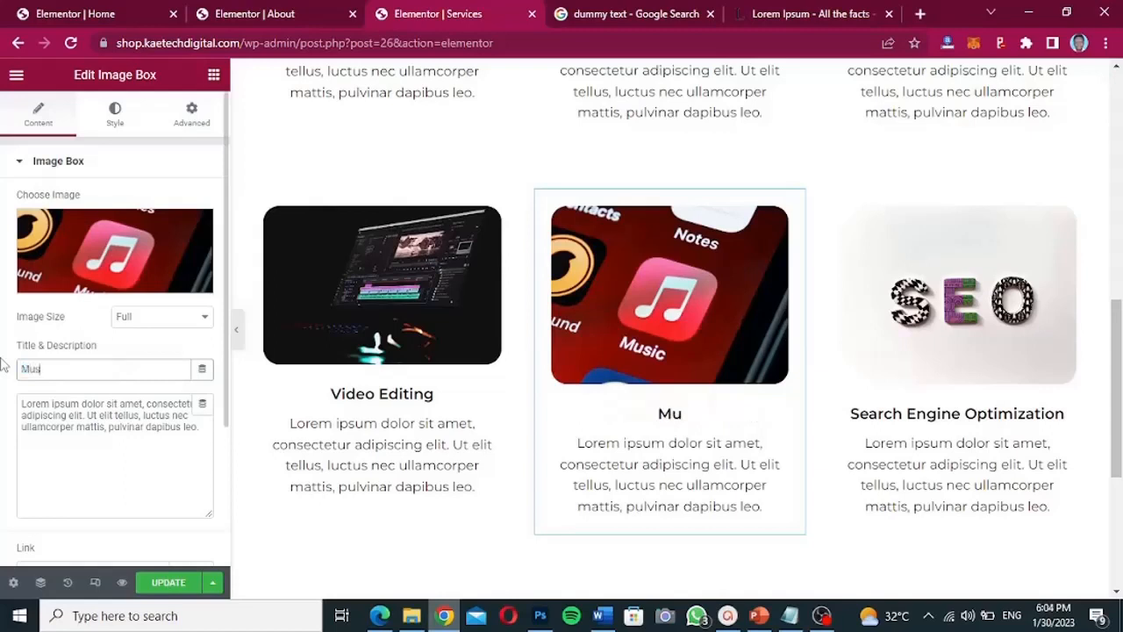
pyautogui.write('ic Di')
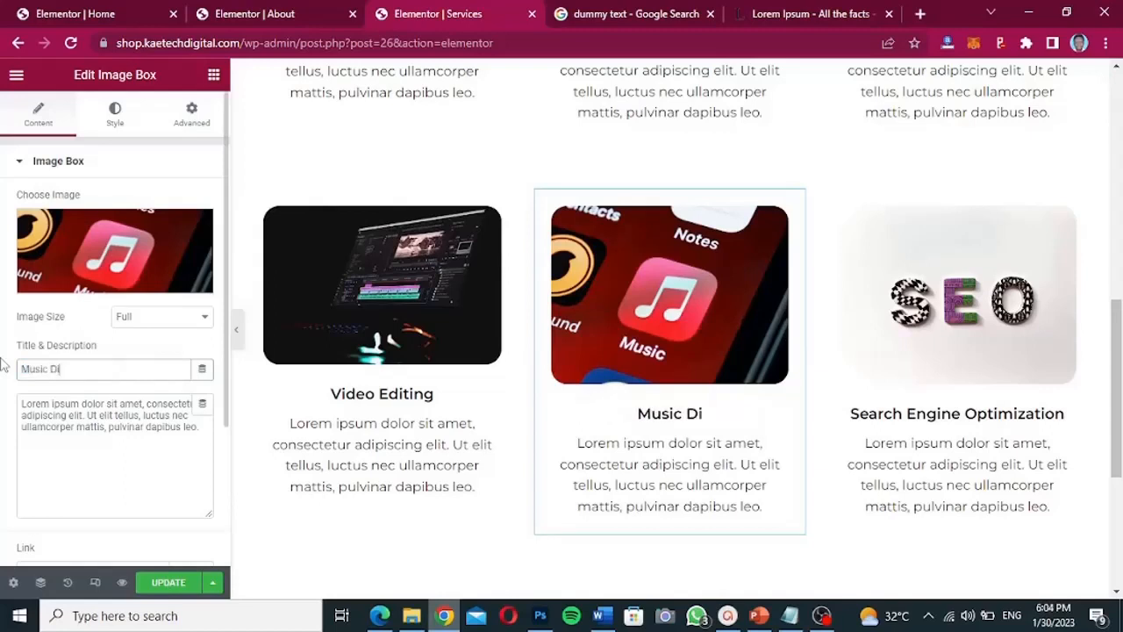
pyautogui.write('stri')
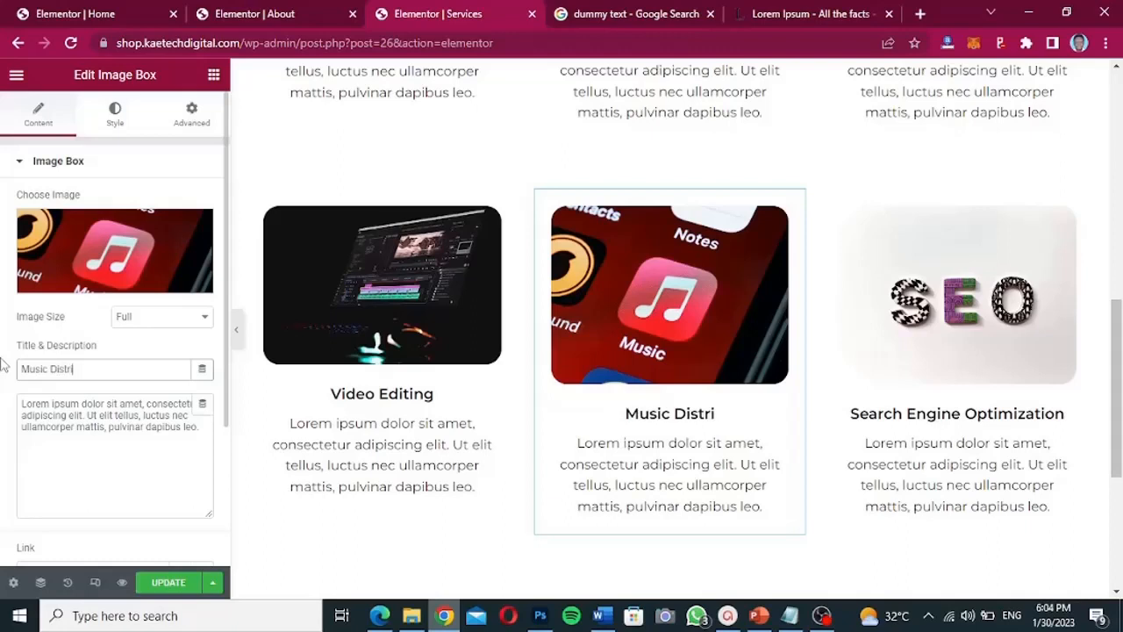
pyautogui.write('bution')
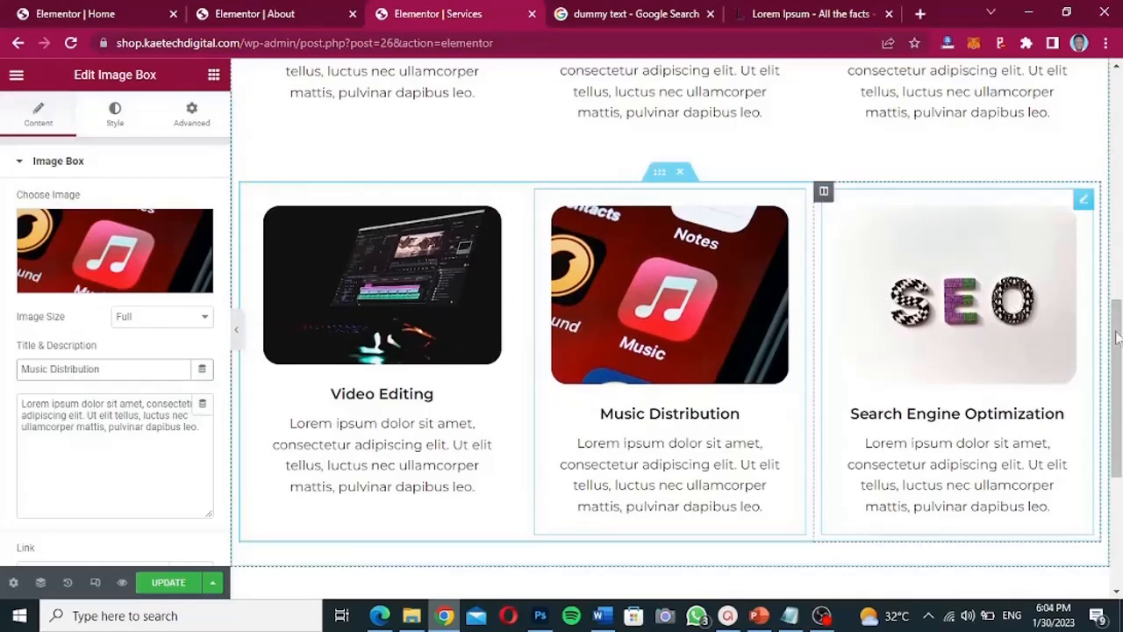
pyautogui.moveTo(1117, 338); pyautogui.dragTo(1119, 303)
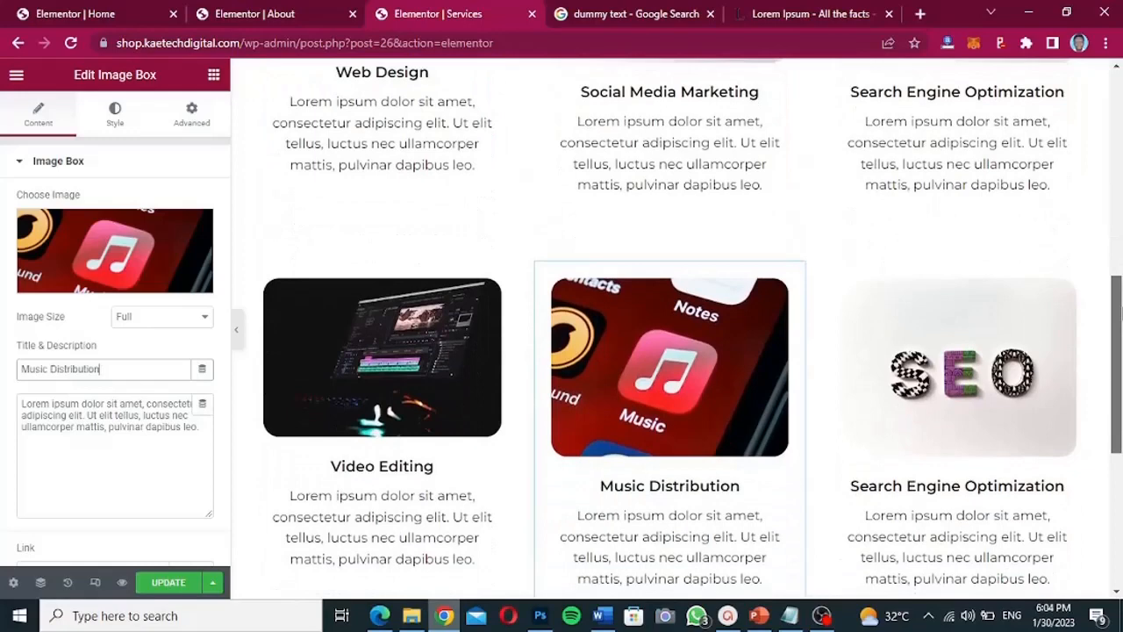
pyautogui.moveTo(1117, 312); pyautogui.dragTo(1119, 206)
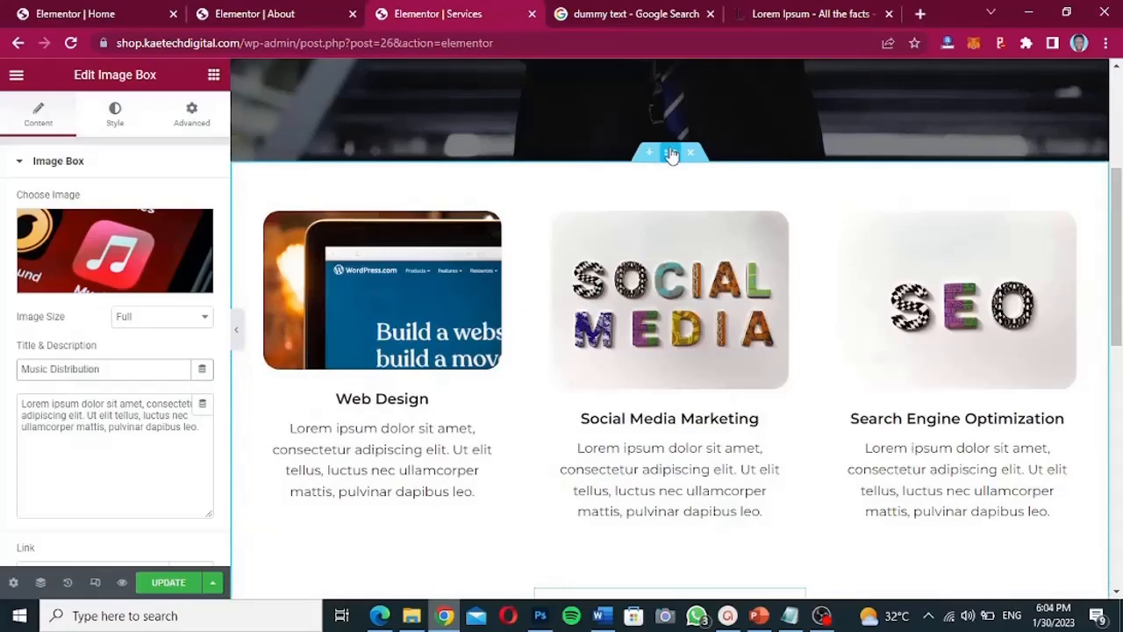
# Set the first card row's top and bottom margins to 50 px and save the page.
pyautogui.click(663, 178)
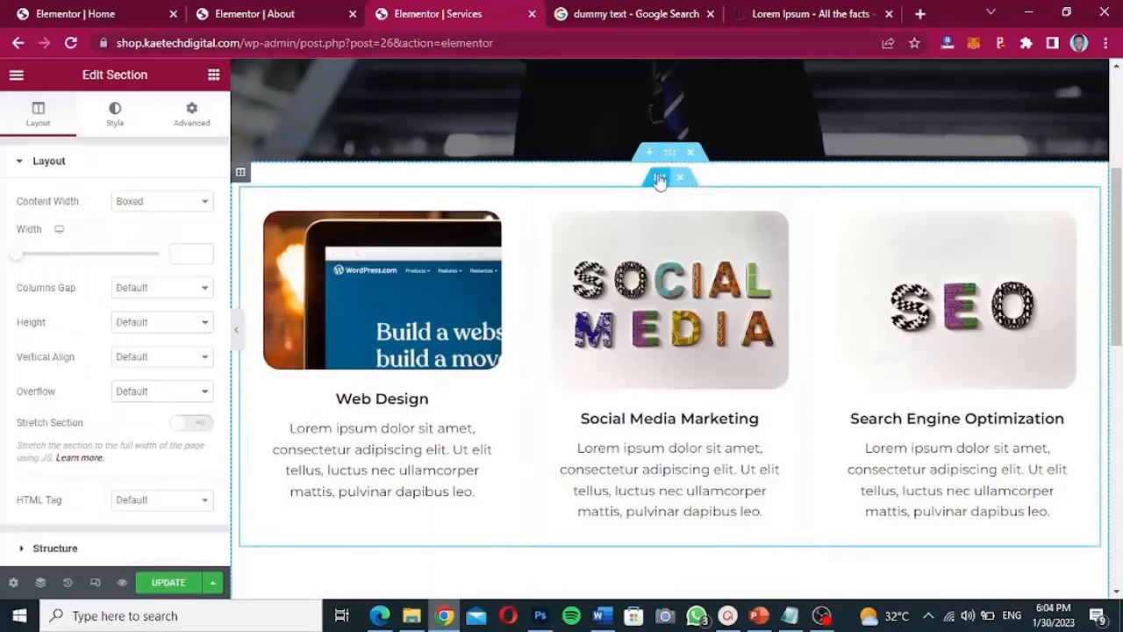
pyautogui.click(660, 179)
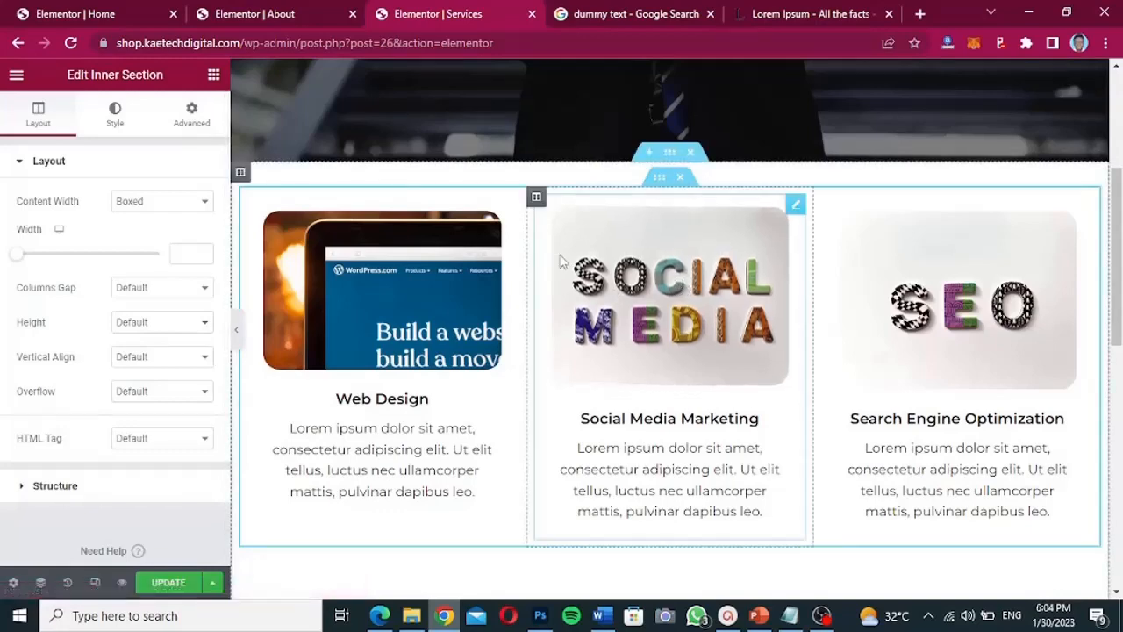
pyautogui.click(192, 123)
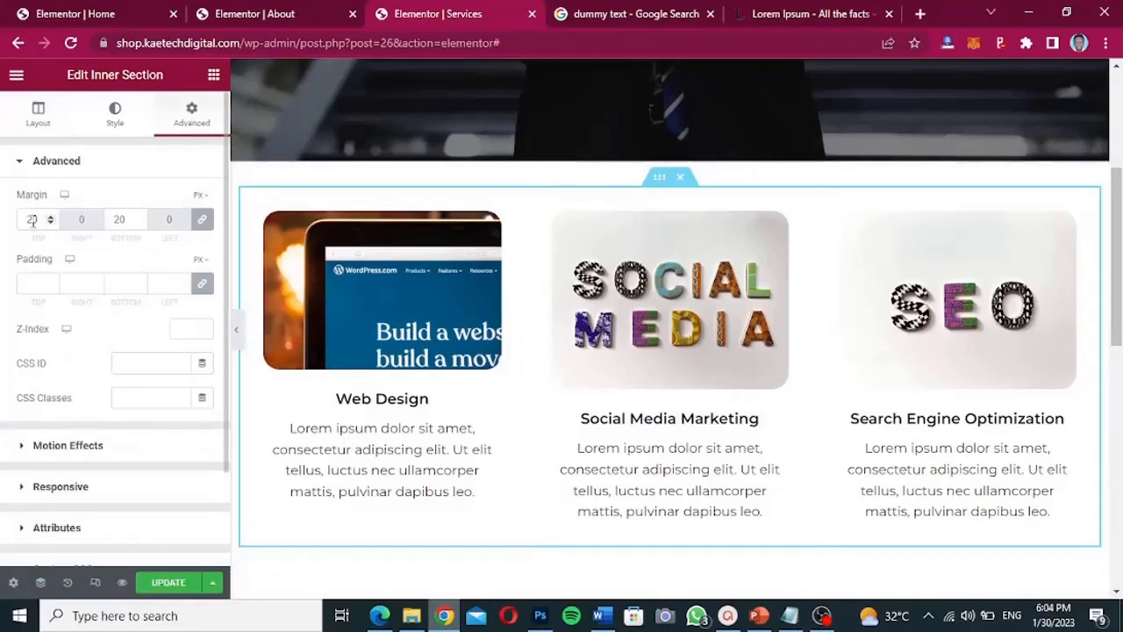
pyautogui.moveTo(33, 221); pyautogui.dragTo(15, 223)
pyautogui.write('50')
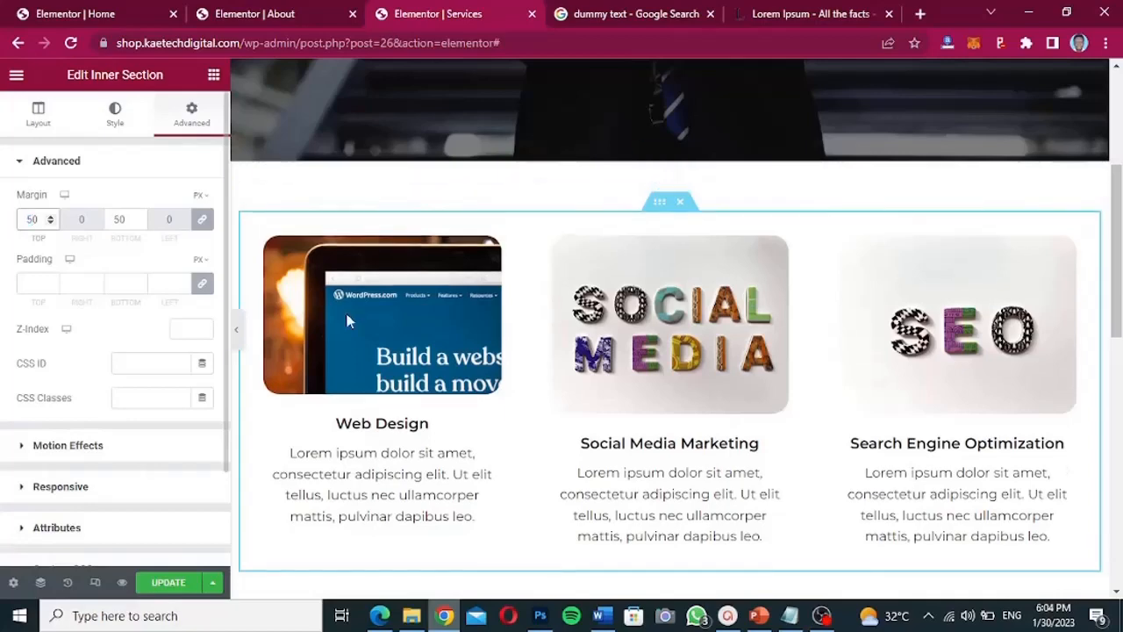
pyautogui.click(167, 584)
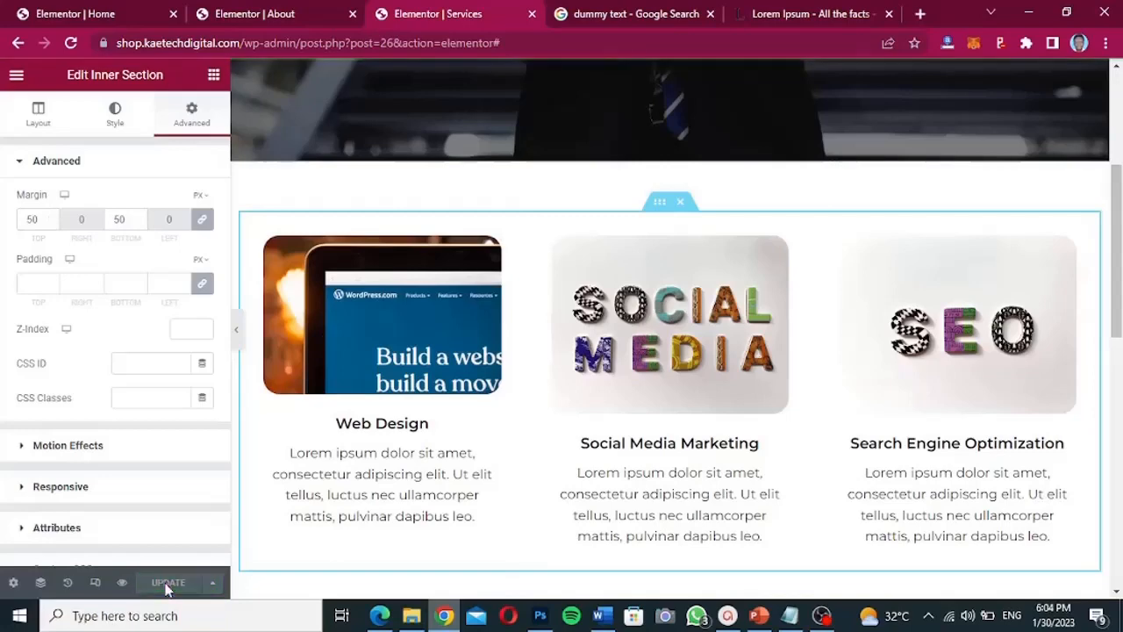
pyautogui.moveTo(1119, 255); pyautogui.dragTo(1118, 400)
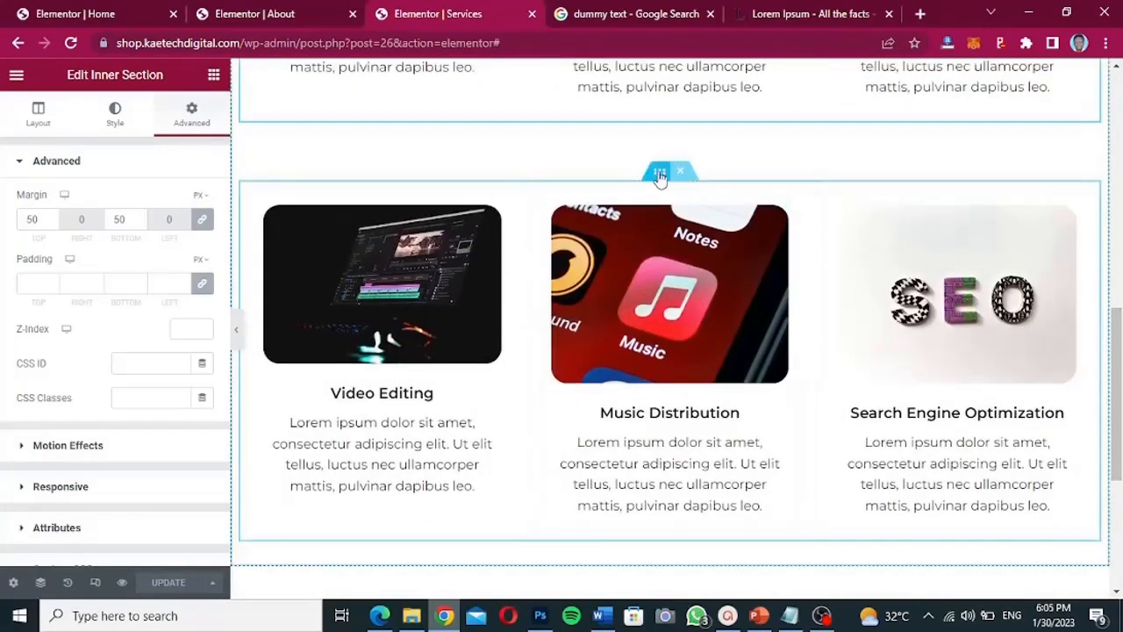
# Unlink the second row's margins, set its bottom margin to 50 px, and save.
pyautogui.click(660, 176)
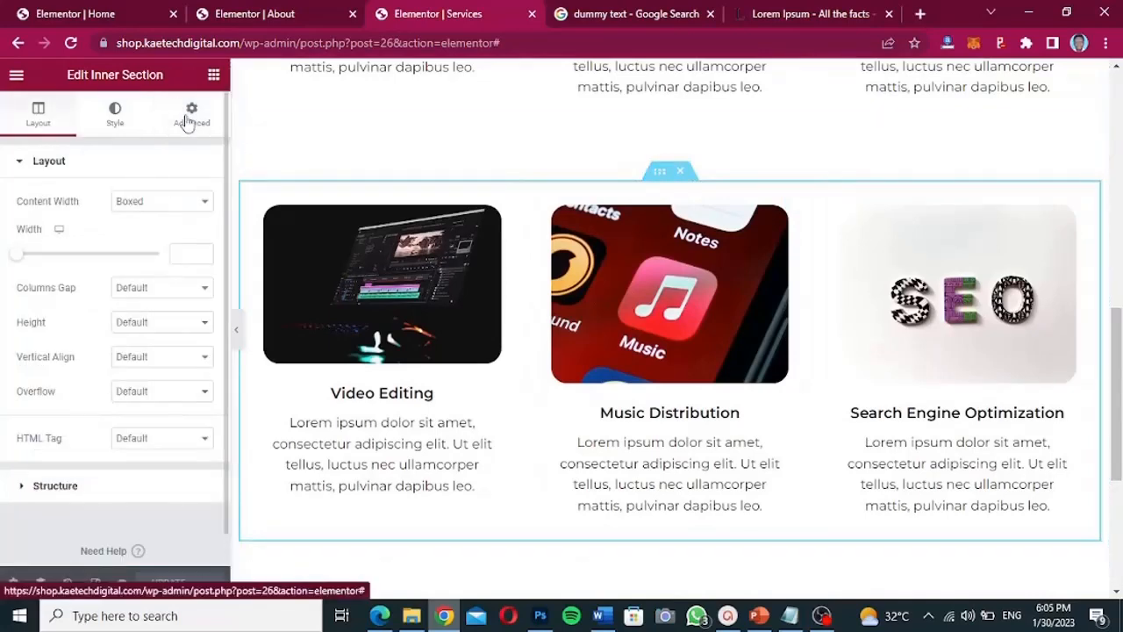
pyautogui.click(191, 116)
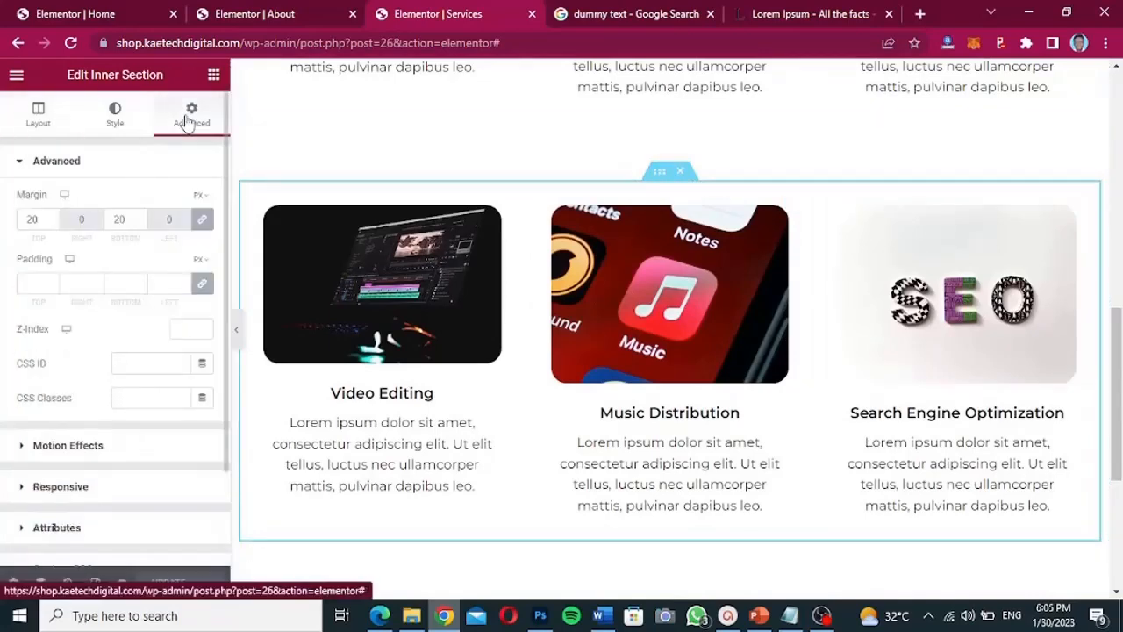
pyautogui.click(201, 220)
pyautogui.click(114, 219)
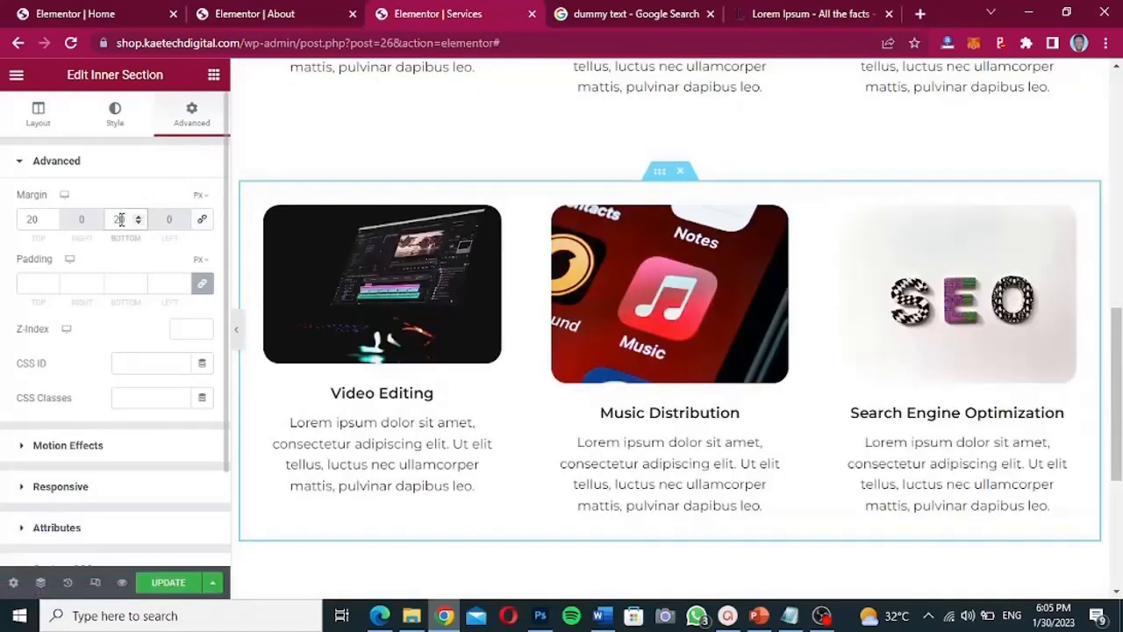
pyautogui.write('50')
pyautogui.click(167, 586)
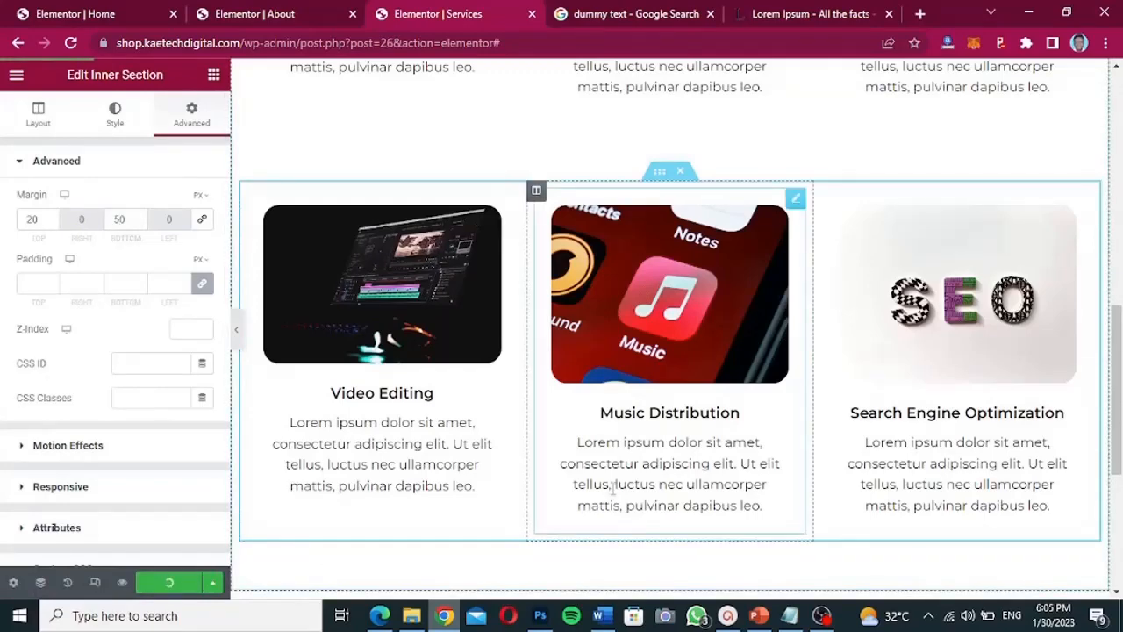
pyautogui.moveTo(1114, 408); pyautogui.dragTo(1114, 176)
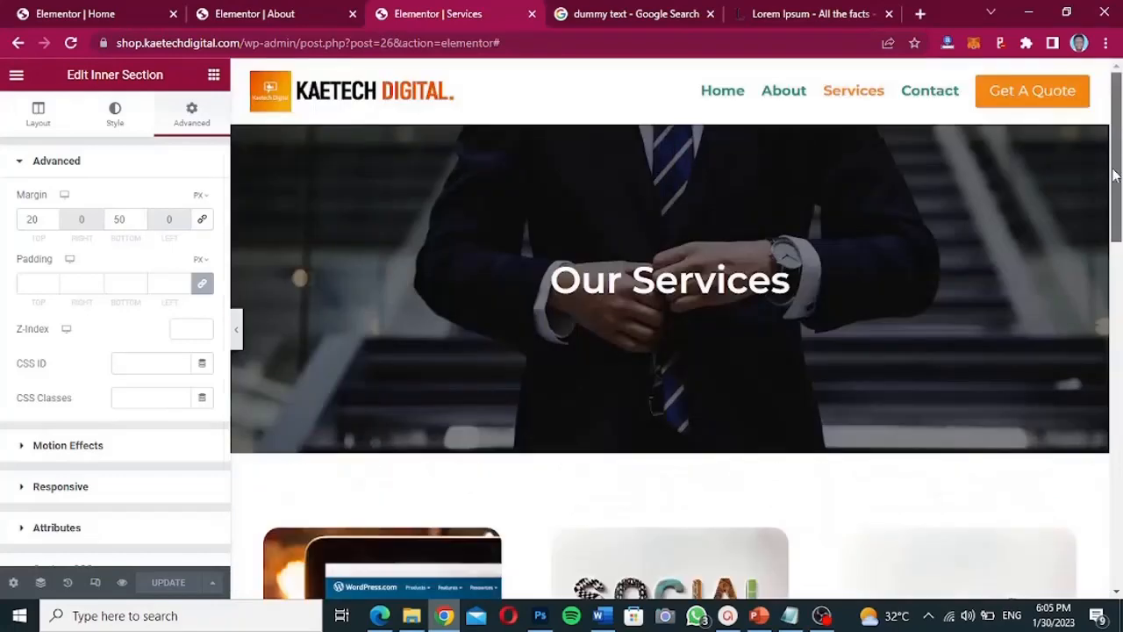
# Leave the editor to view the live Services page, then go to the site's Contact page.
pyautogui.click(16, 74)
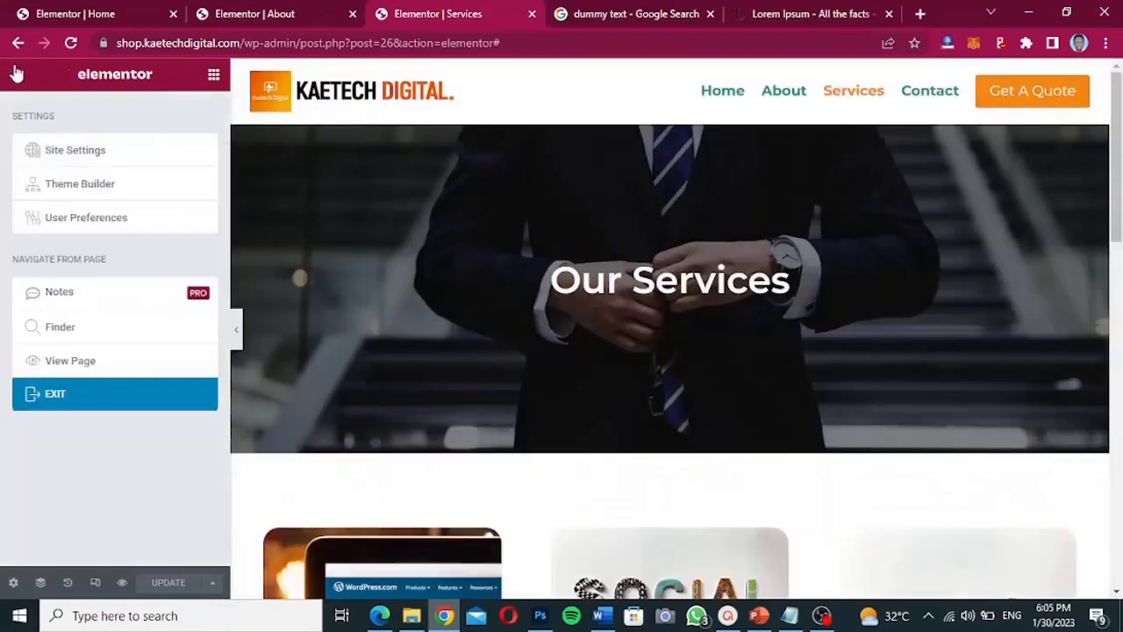
pyautogui.click(82, 360)
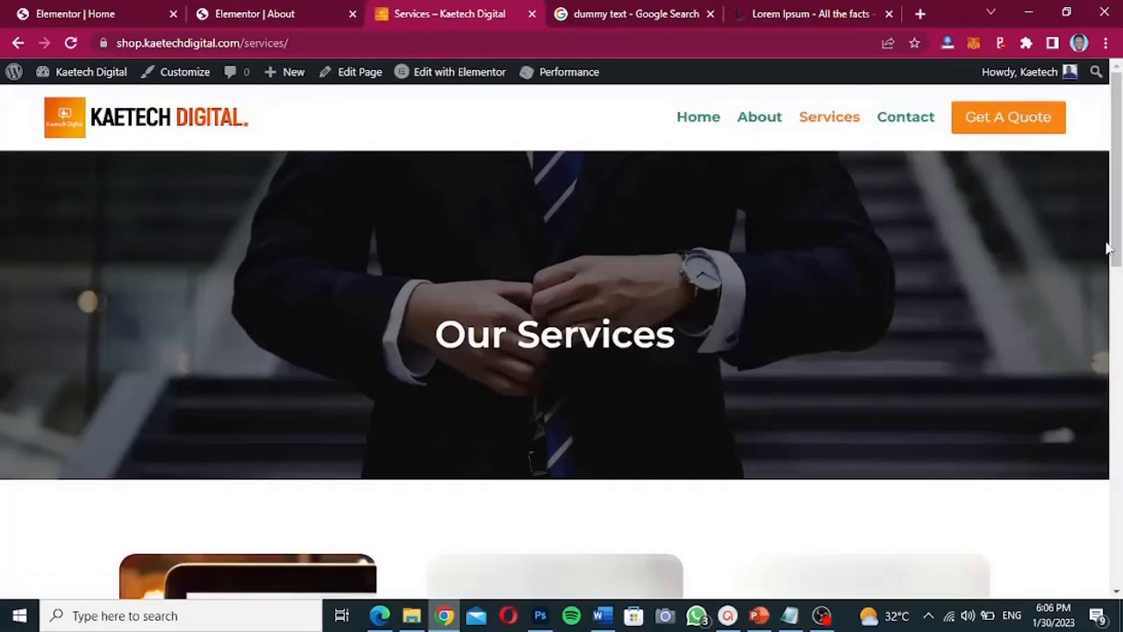
pyautogui.moveTo(1118, 201); pyautogui.dragTo(1085, 148)
pyautogui.click(903, 121)
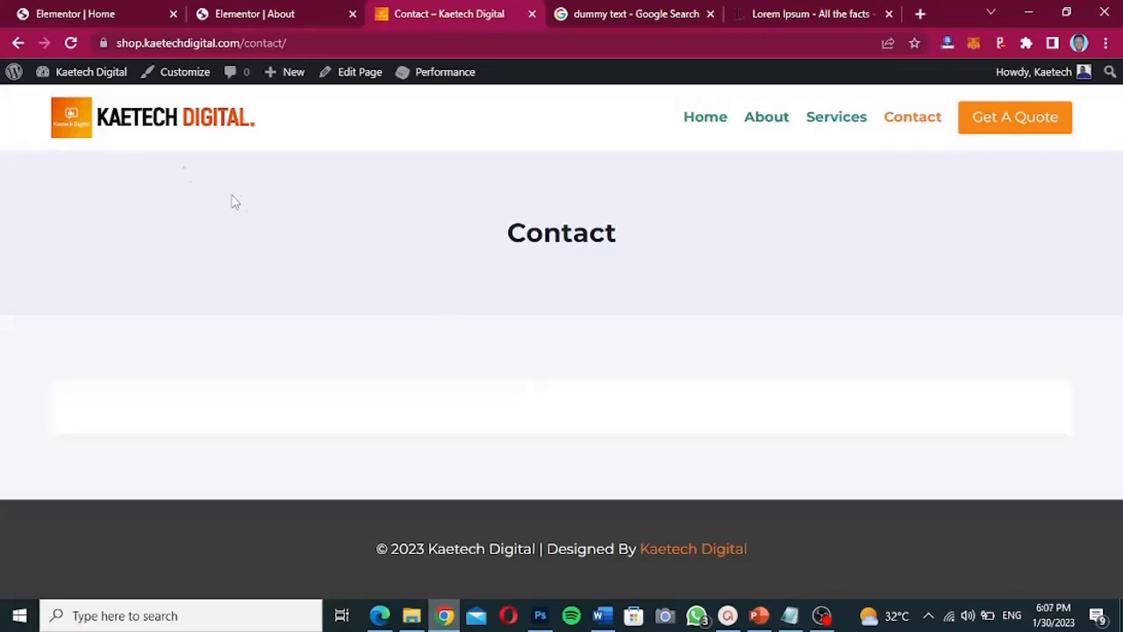
# In the admin Contact Forms list, select Contact form 1's shortcode [contact-form-7 id="8" title="Contact form 1"].
pyautogui.moveTo(91, 73)
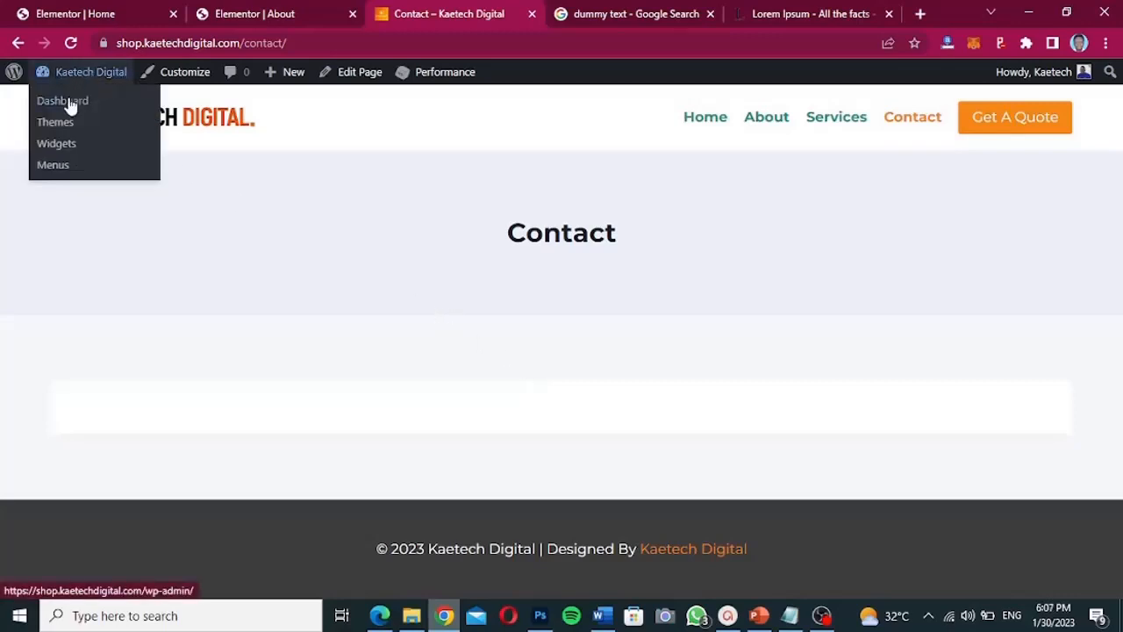
pyautogui.click(70, 102)
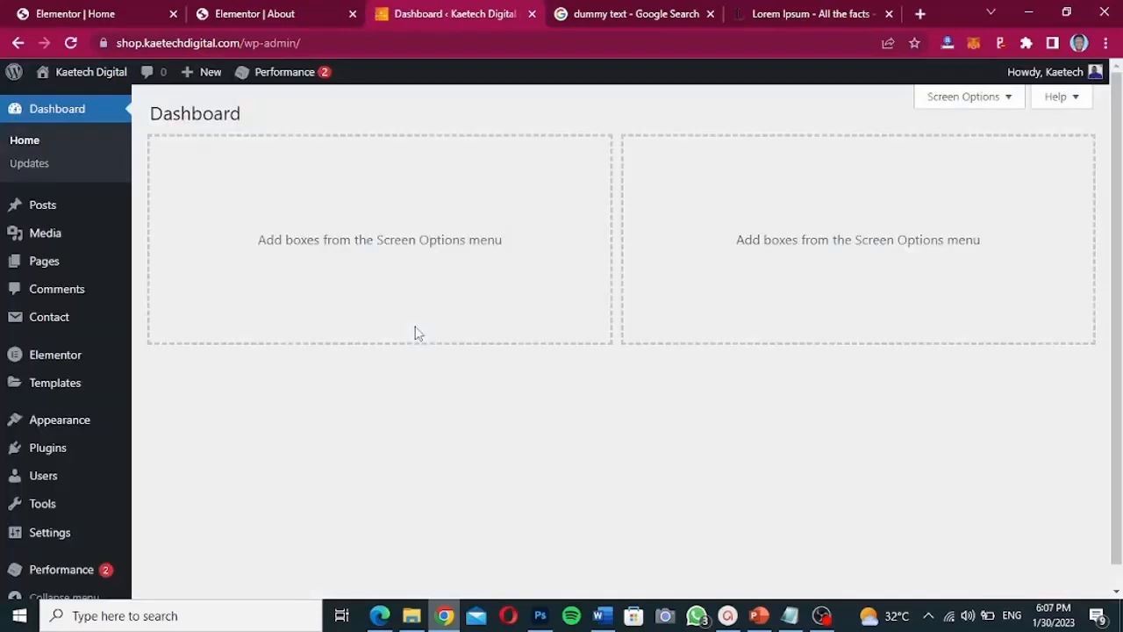
pyautogui.moveTo(46, 323)
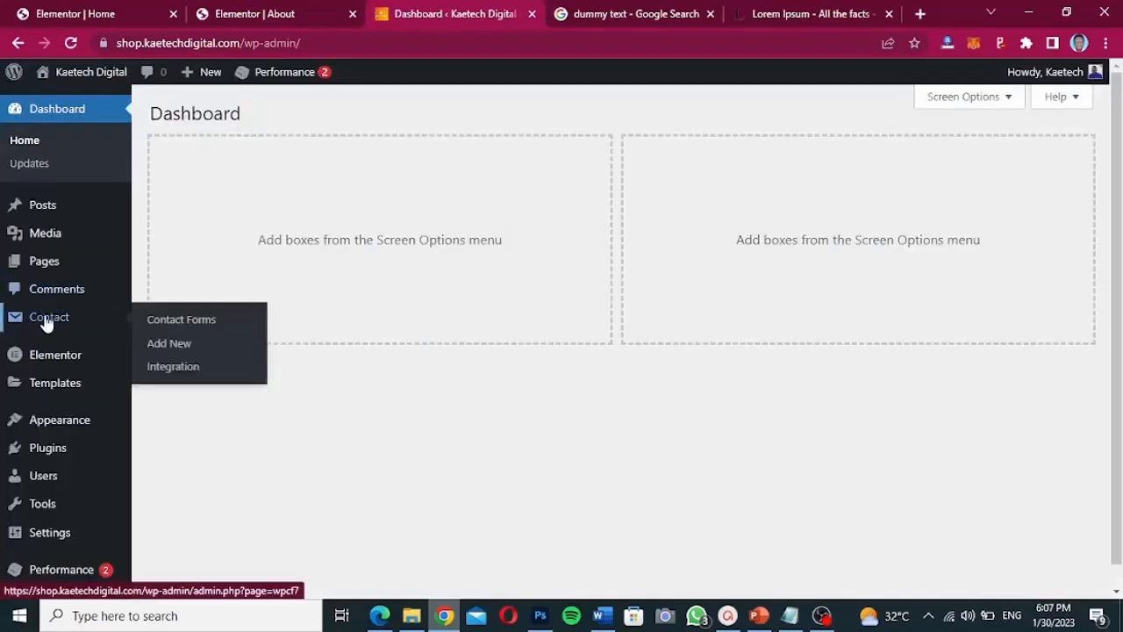
pyautogui.click(178, 322)
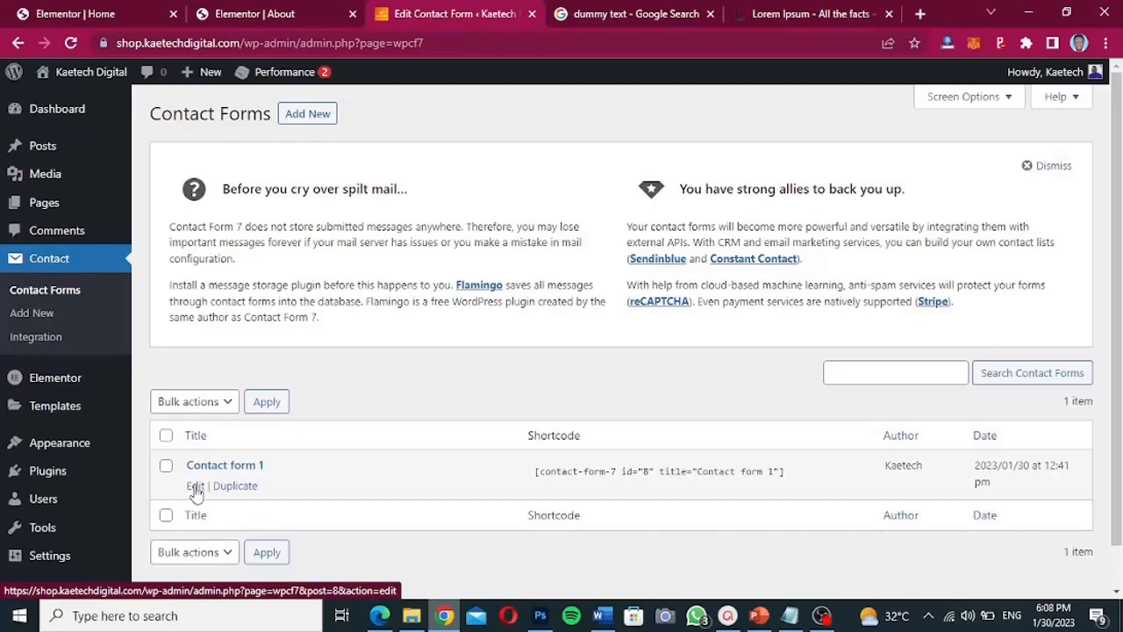
pyautogui.click(788, 471)
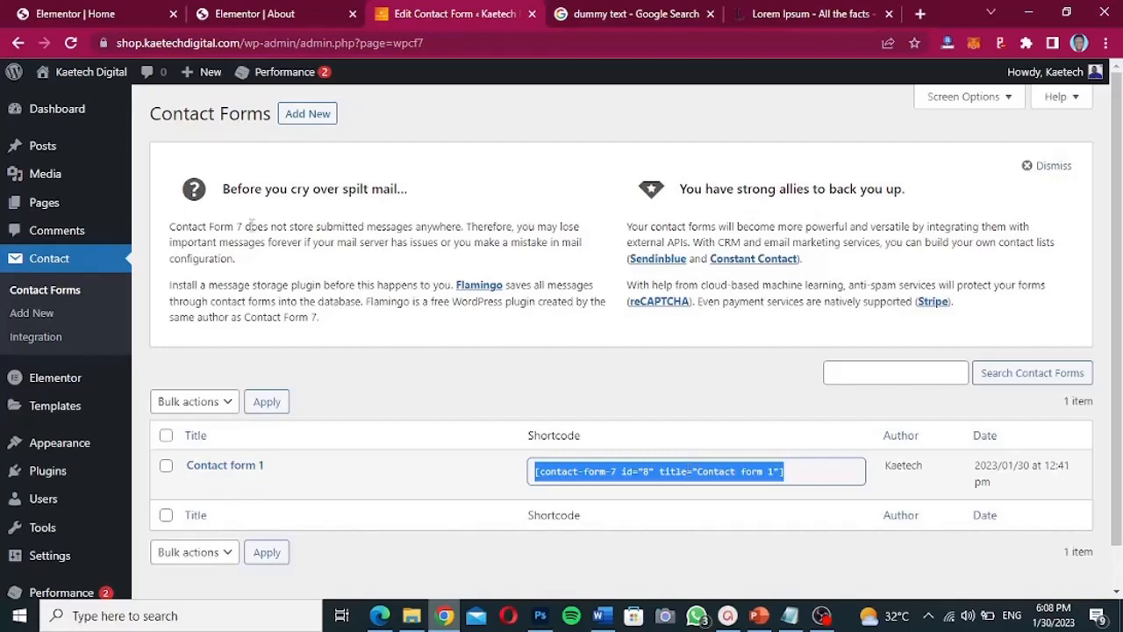
# Open All Pages in a new tab and start editing the Contact page.
pyautogui.moveTo(55, 211)
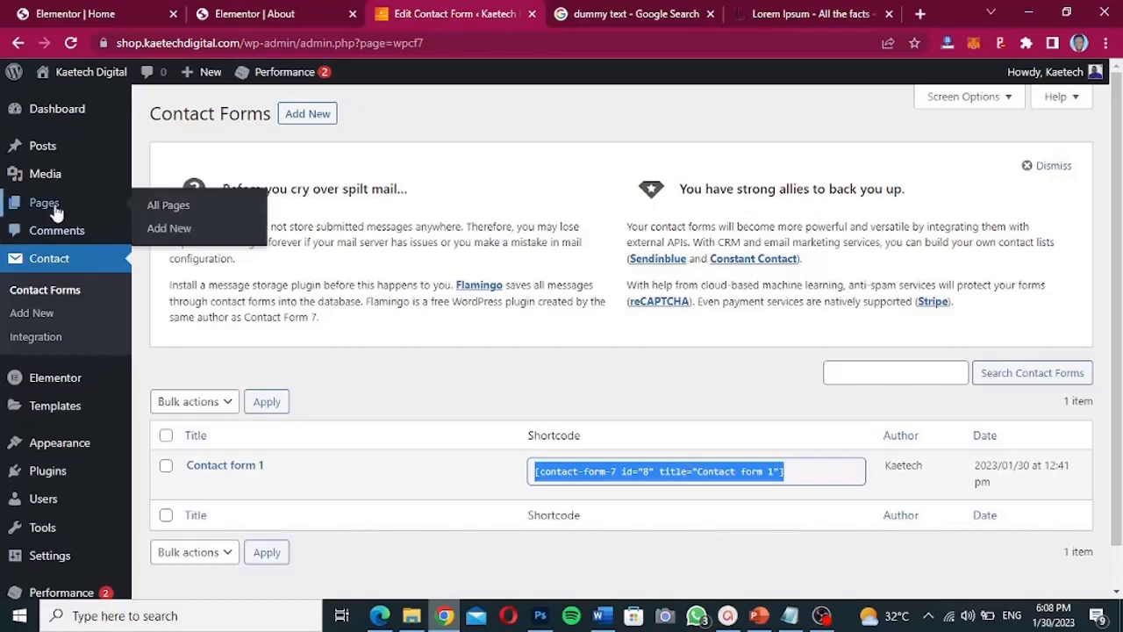
pyautogui.rightClick(167, 207)
pyautogui.click(198, 214)
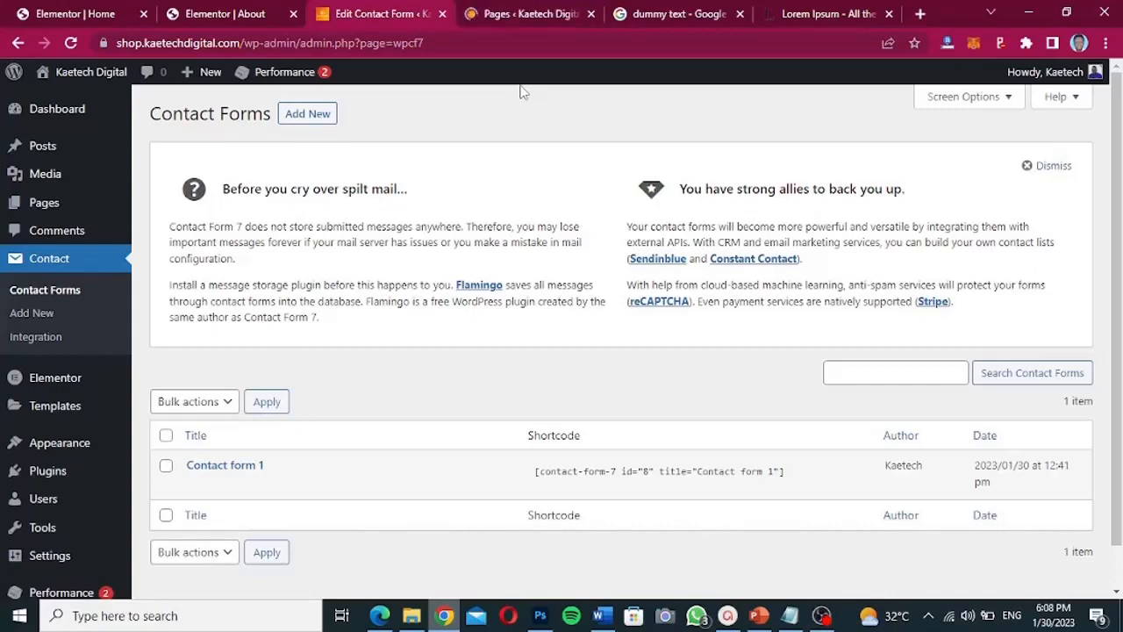
pyautogui.click(499, 21)
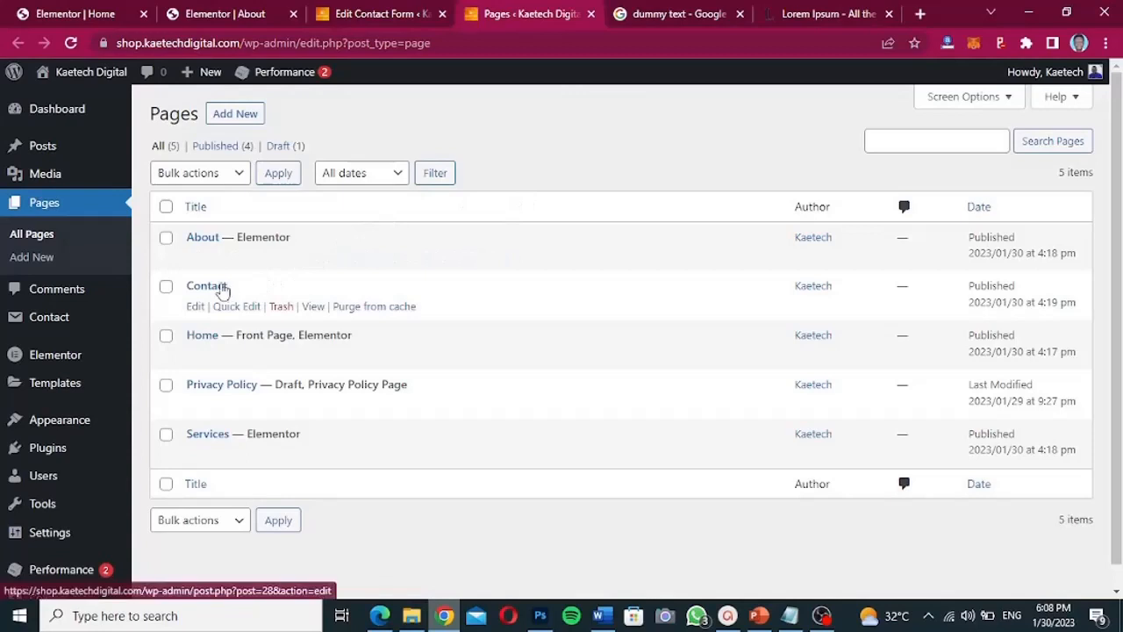
pyautogui.click(195, 307)
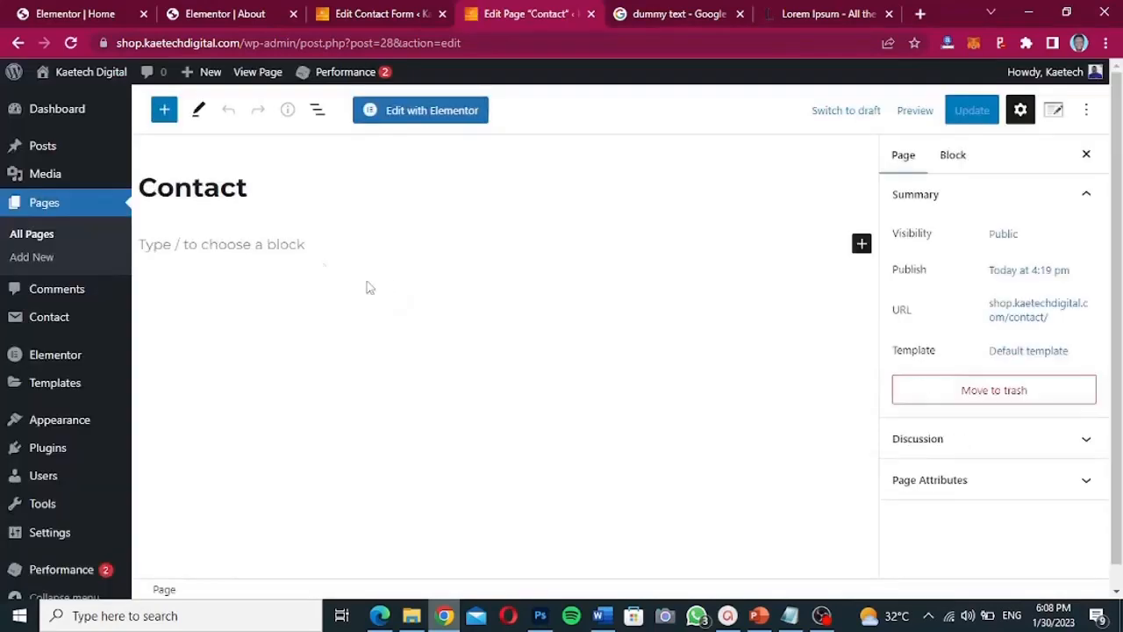
# Add a Contact Form 7 block using Contact form 1 to the Contact page and update it.
pyautogui.click(281, 249)
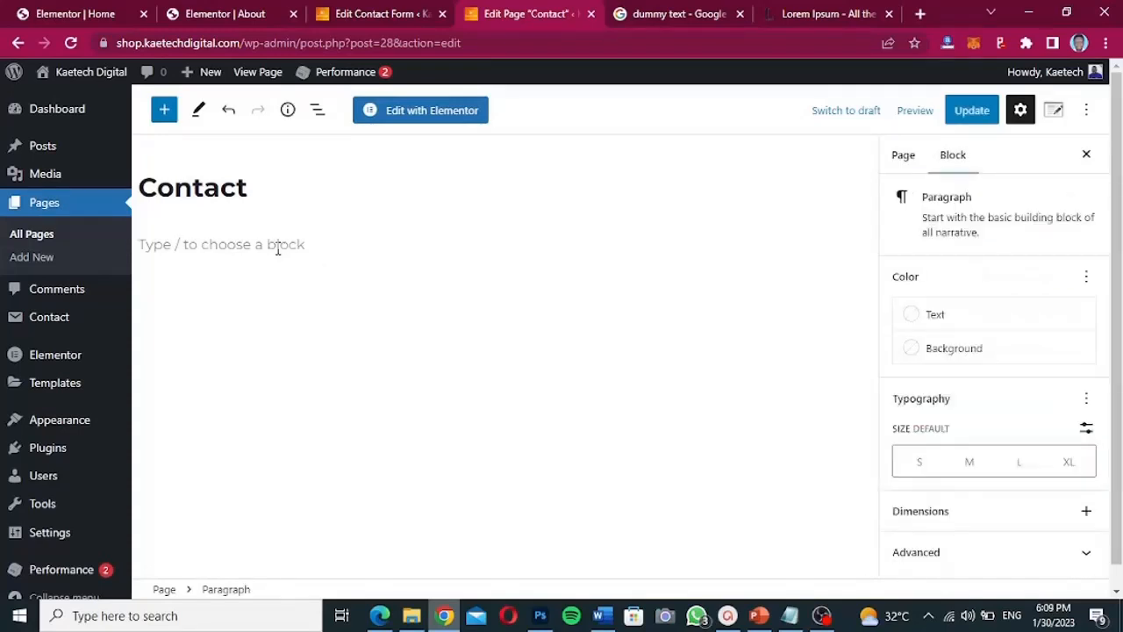
pyautogui.hotkey('ctrl', 'v')
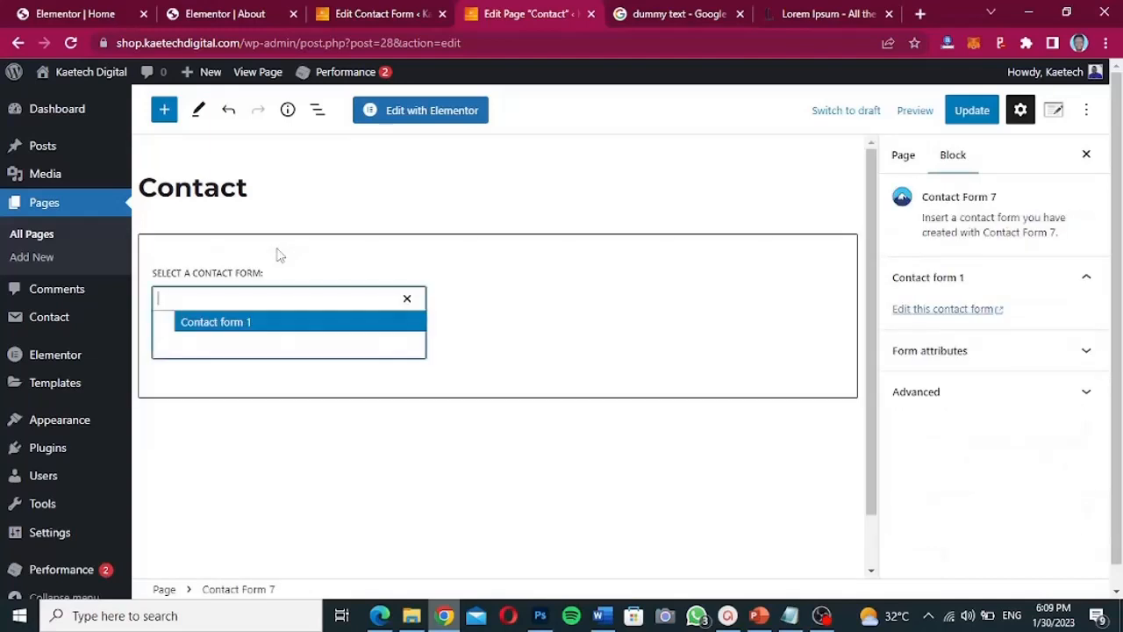
pyautogui.click(250, 323)
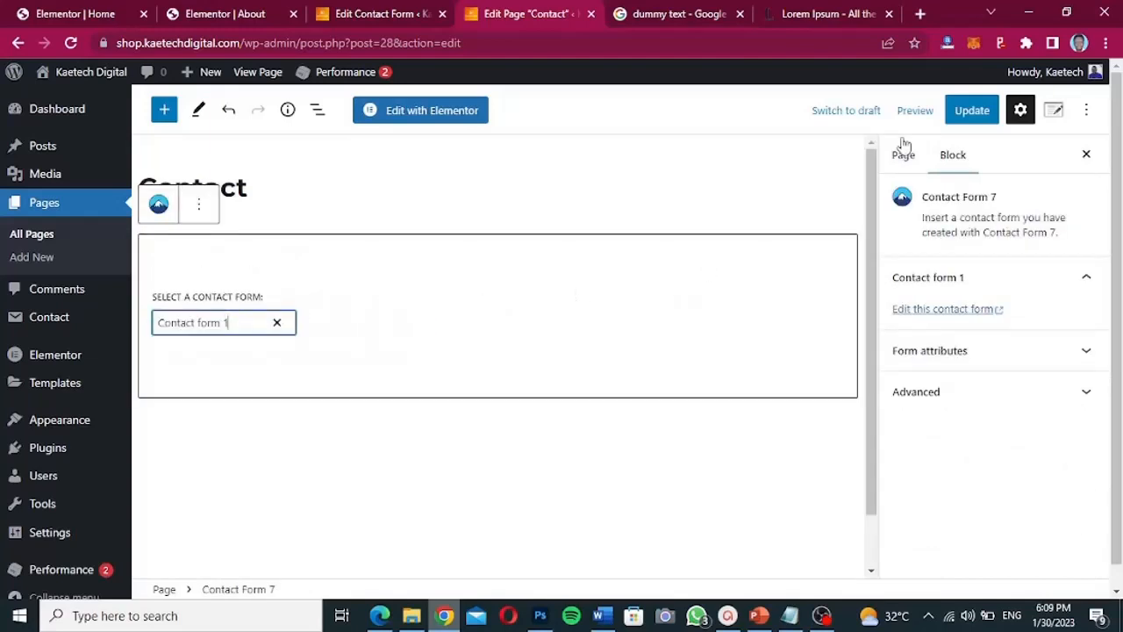
pyautogui.click(971, 112)
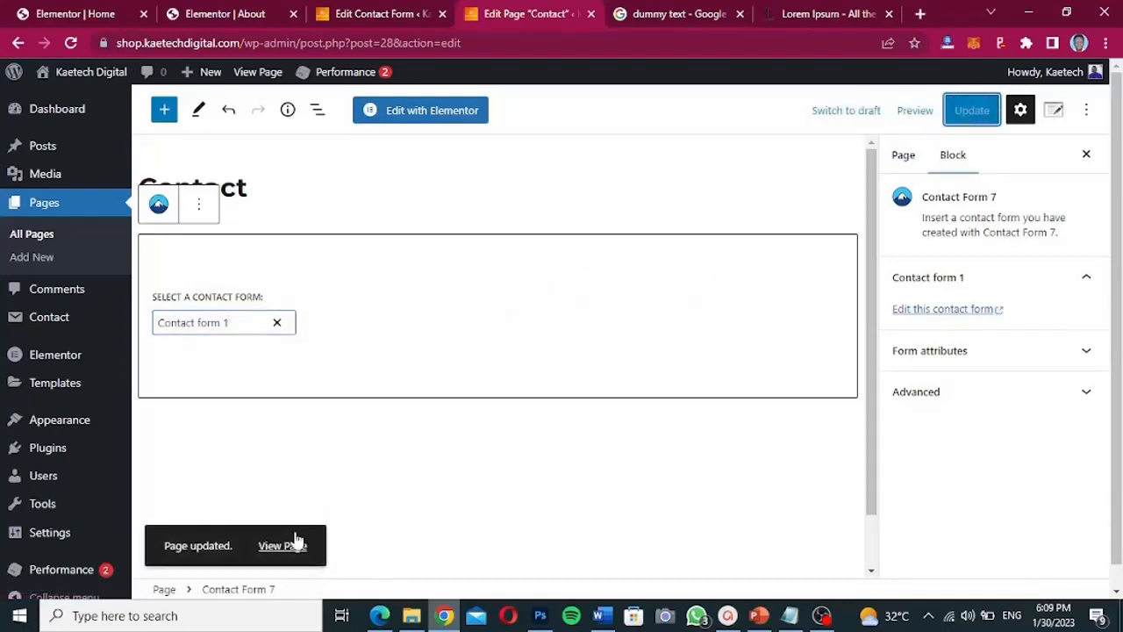
pyautogui.rightClick(290, 545)
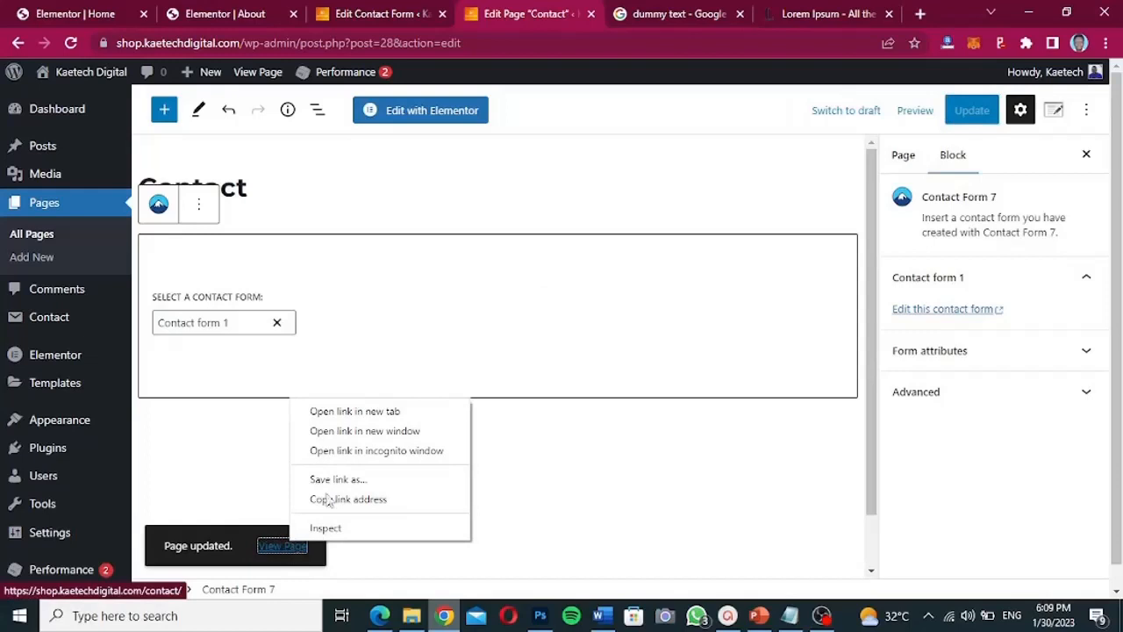
# Check the live Contact page's name, email, subject and message form in a new tab, then return to the editor.
pyautogui.click(355, 412)
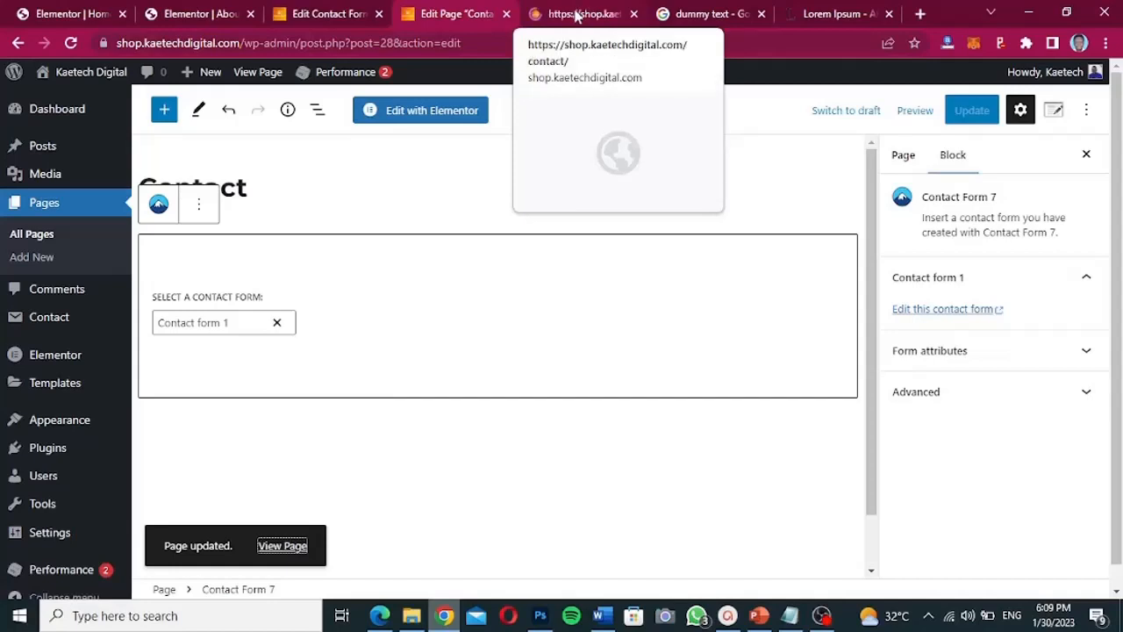
pyautogui.click(576, 14)
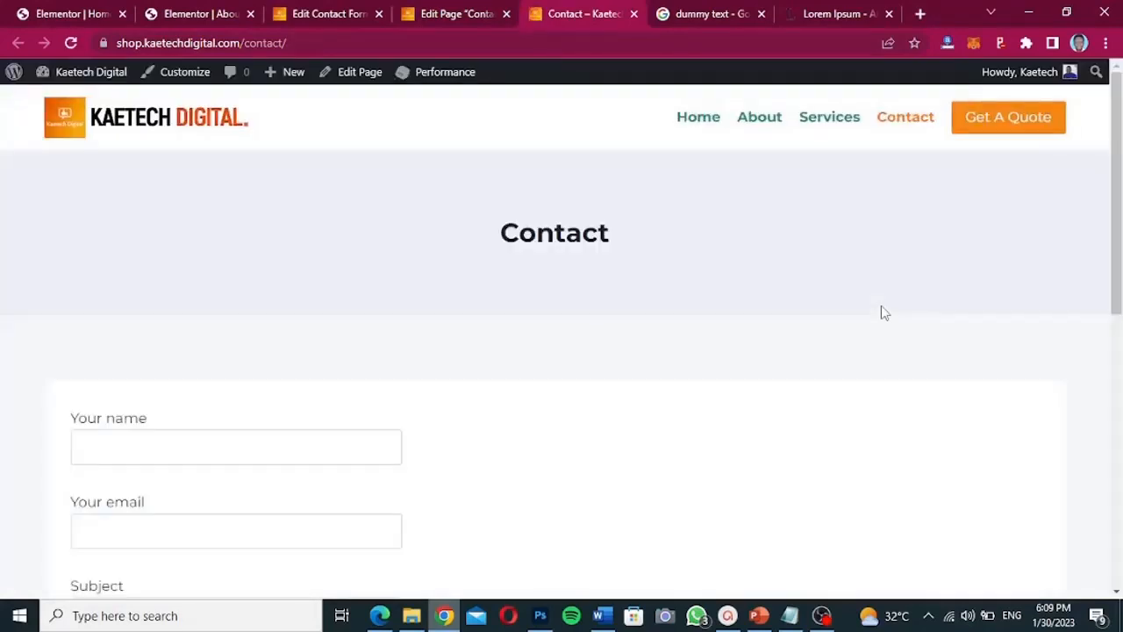
pyautogui.moveTo(1117, 232)
pyautogui.mouseDown()
pyautogui.moveTo(1117, 417)
pyautogui.moveTo(1120, 230)
pyautogui.mouseUp()
pyautogui.click(474, 18)
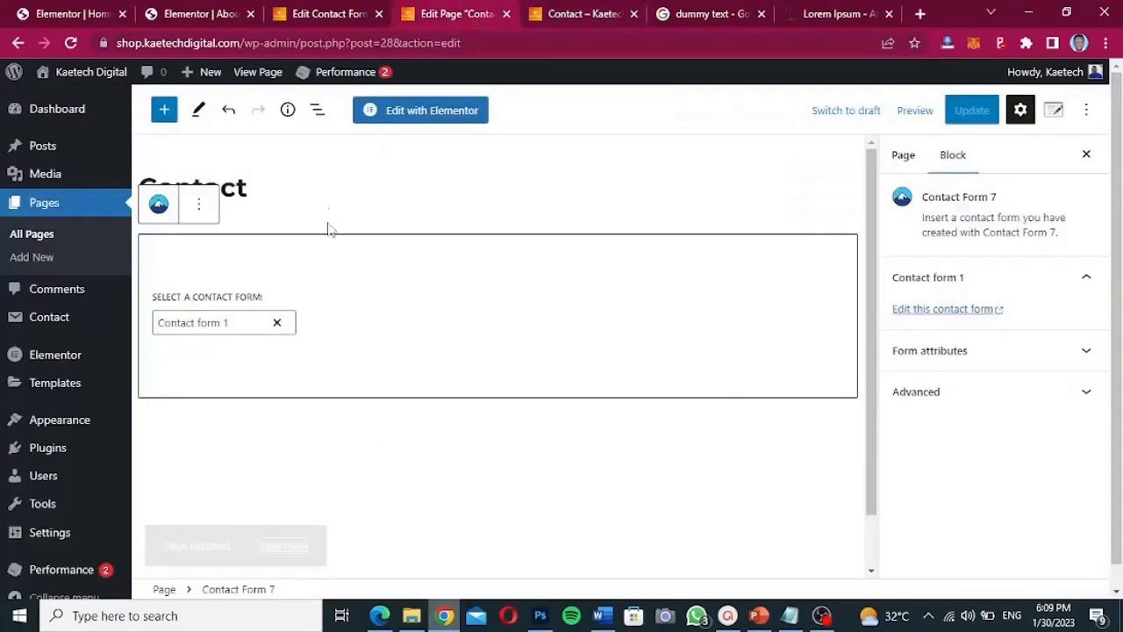
# In Elementor, set the Contact page's Page Layout to Elementor Full Width and update.
pyautogui.click(432, 110)
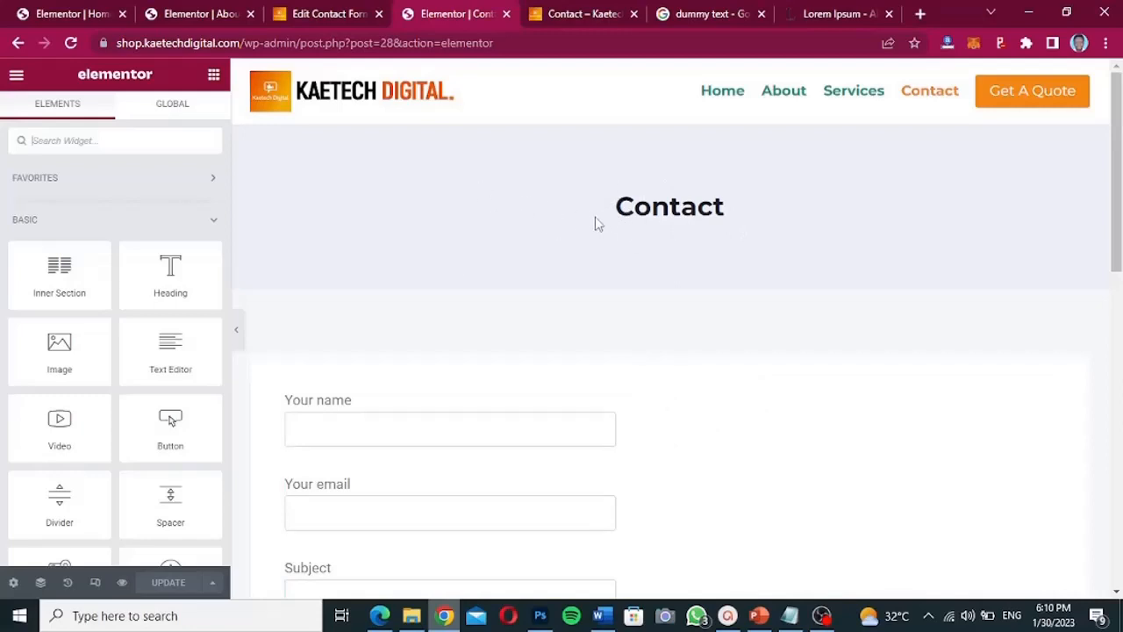
pyautogui.click(13, 585)
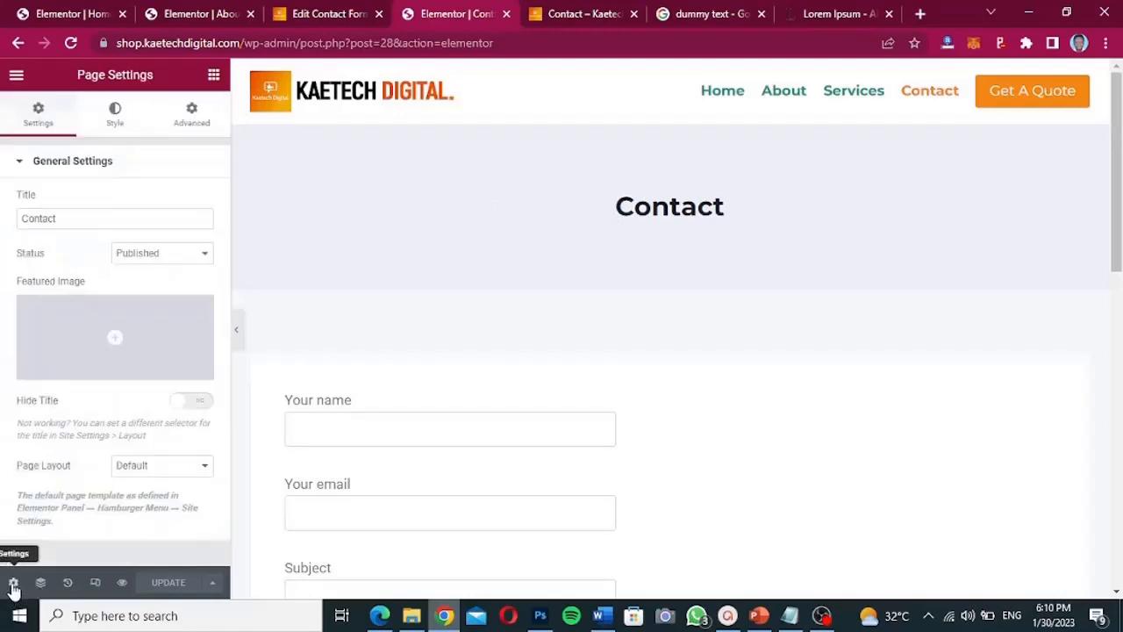
pyautogui.click(132, 465)
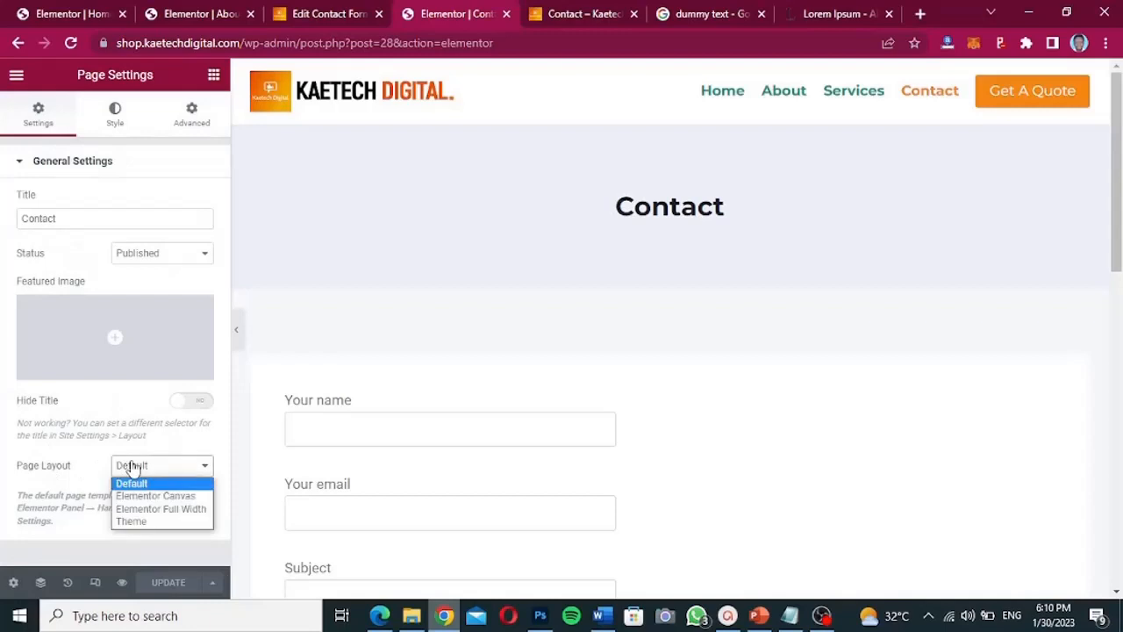
pyautogui.click(133, 511)
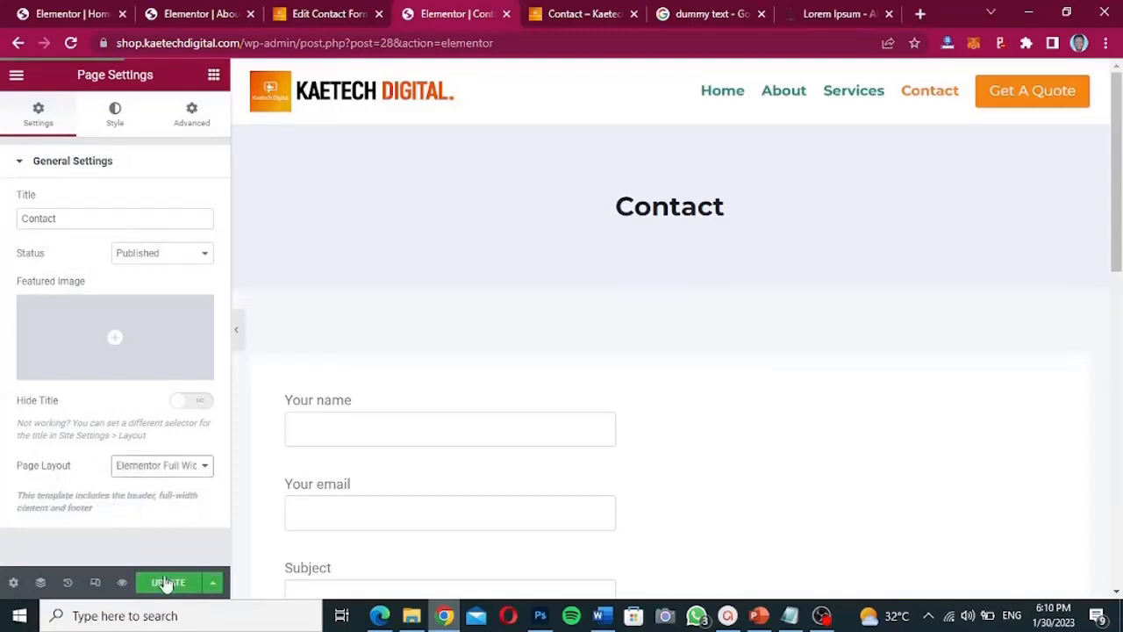
pyautogui.click(168, 582)
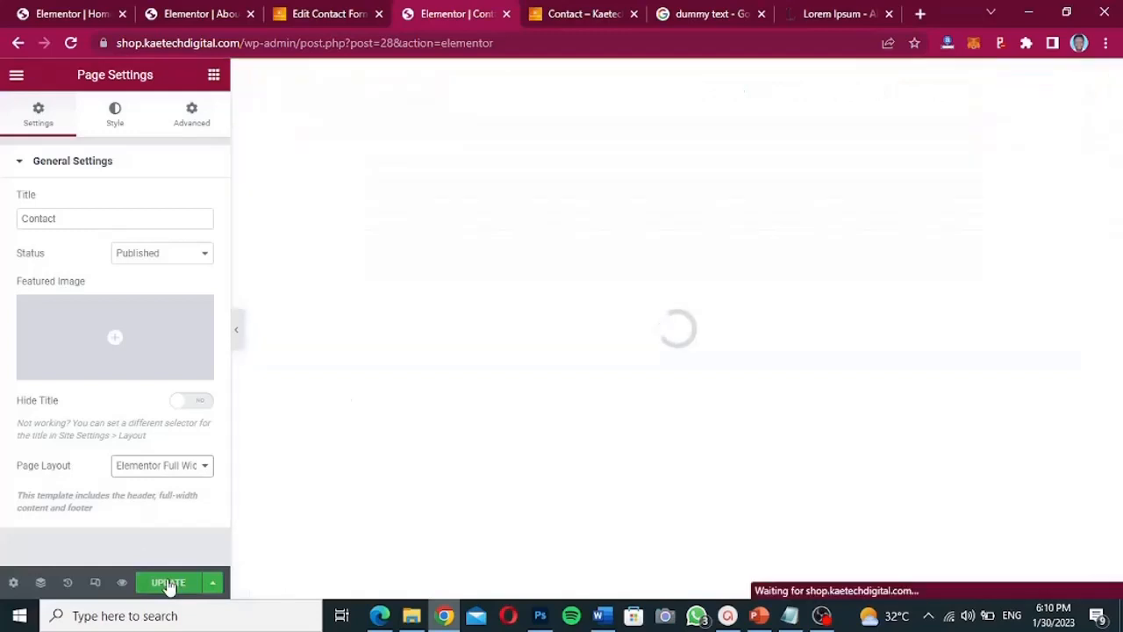
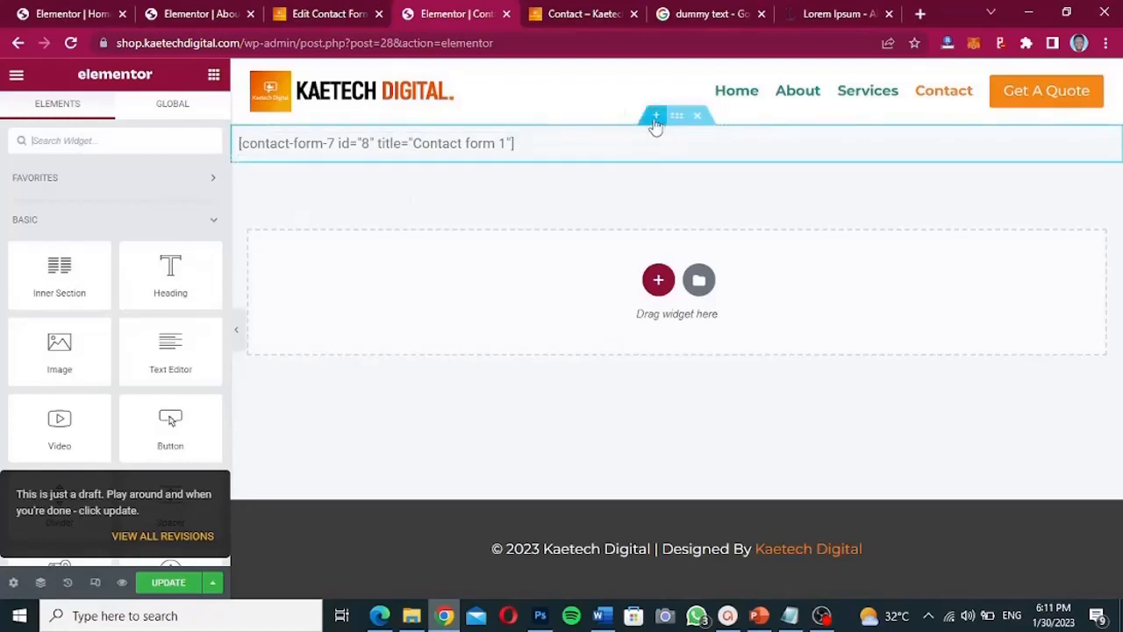
# Copy the About page's 'About Kaetech Digital' hero section and paste it at the top of the Contact page.
pyautogui.click(202, 15)
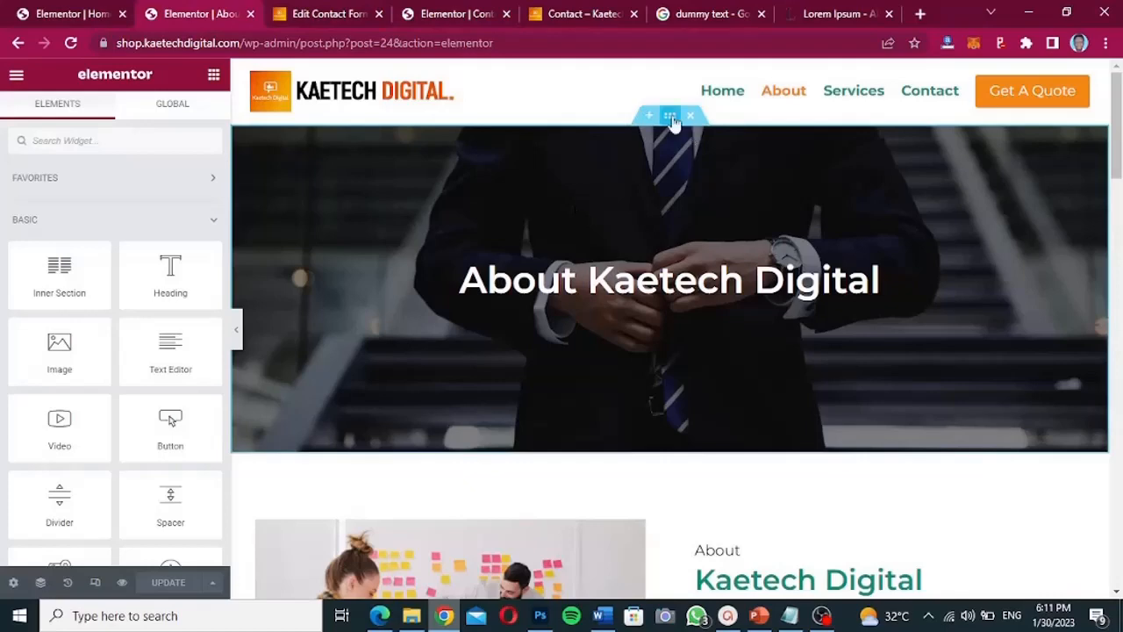
pyautogui.rightClick(672, 117)
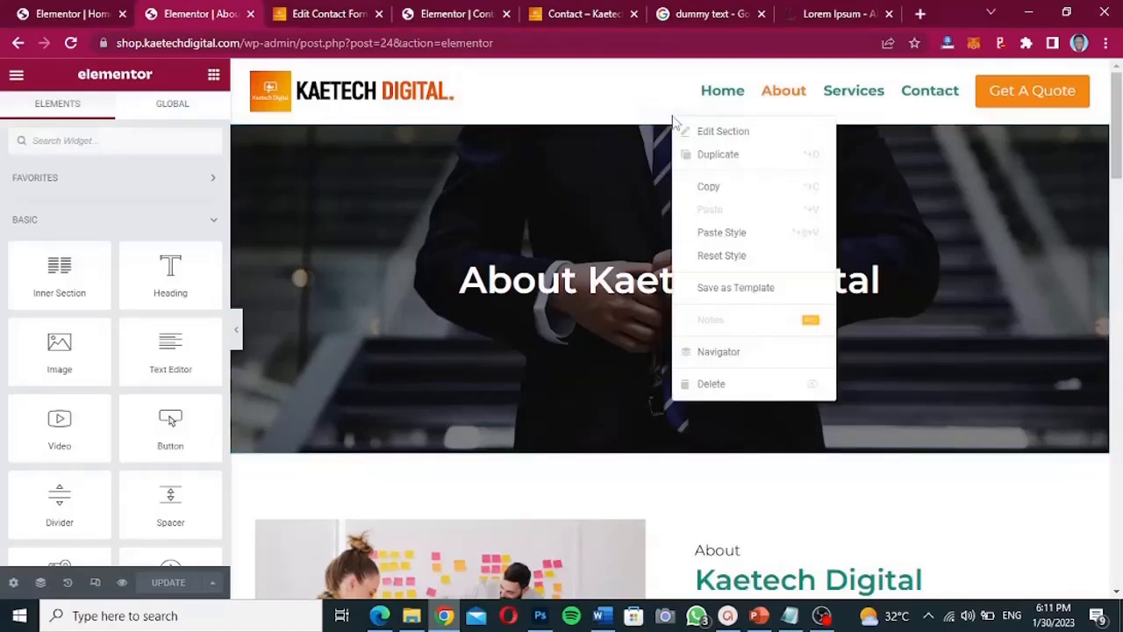
pyautogui.click(708, 187)
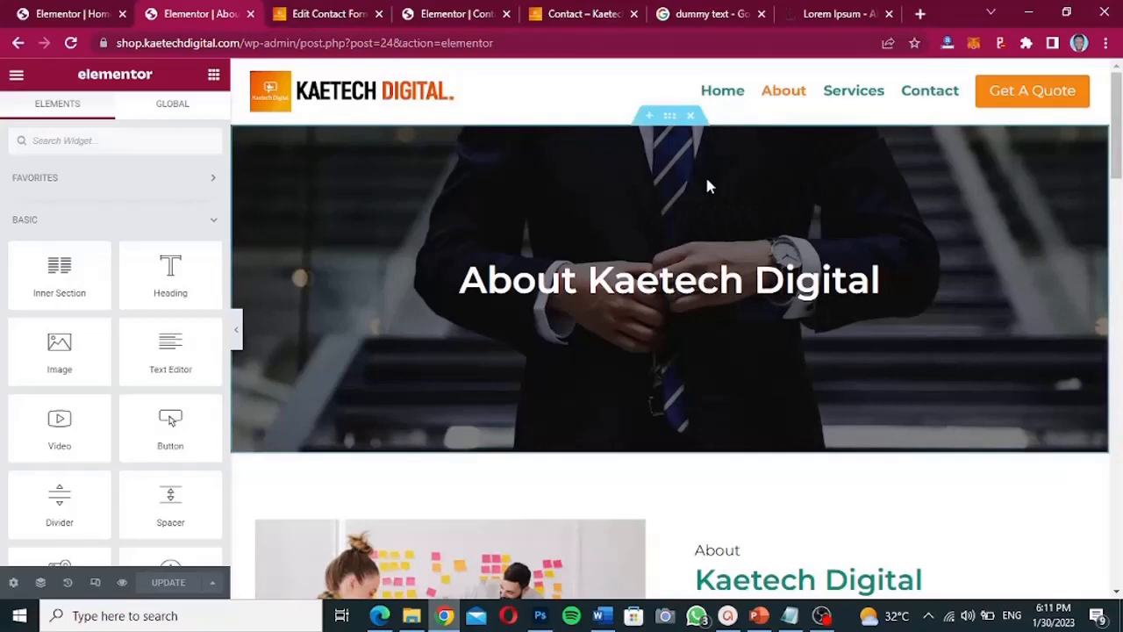
pyautogui.click(469, 20)
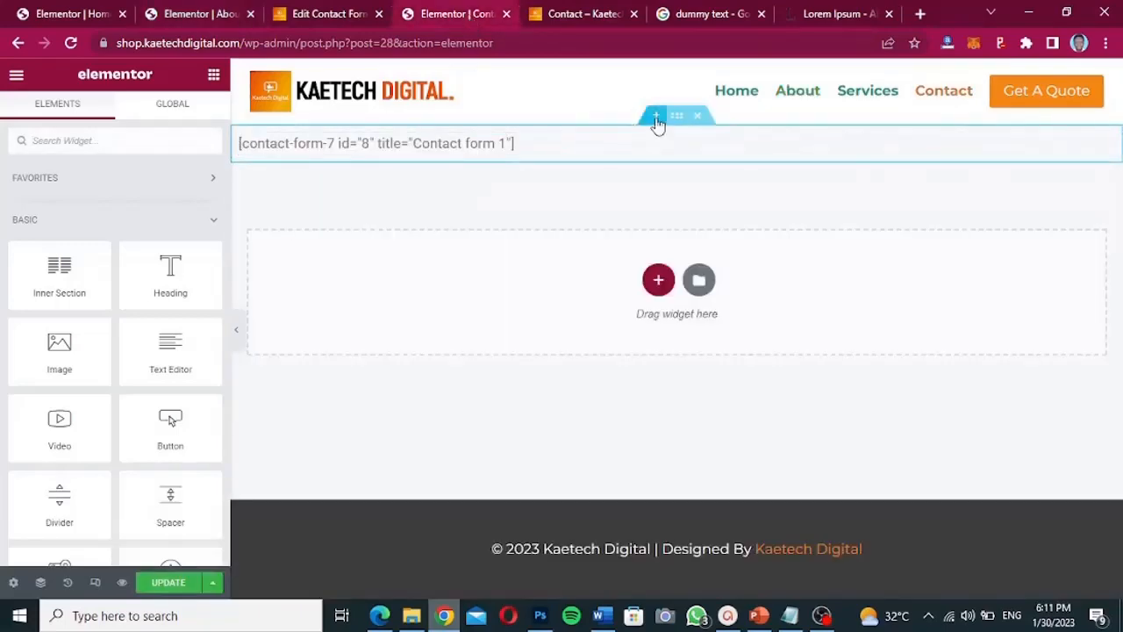
pyautogui.click(656, 119)
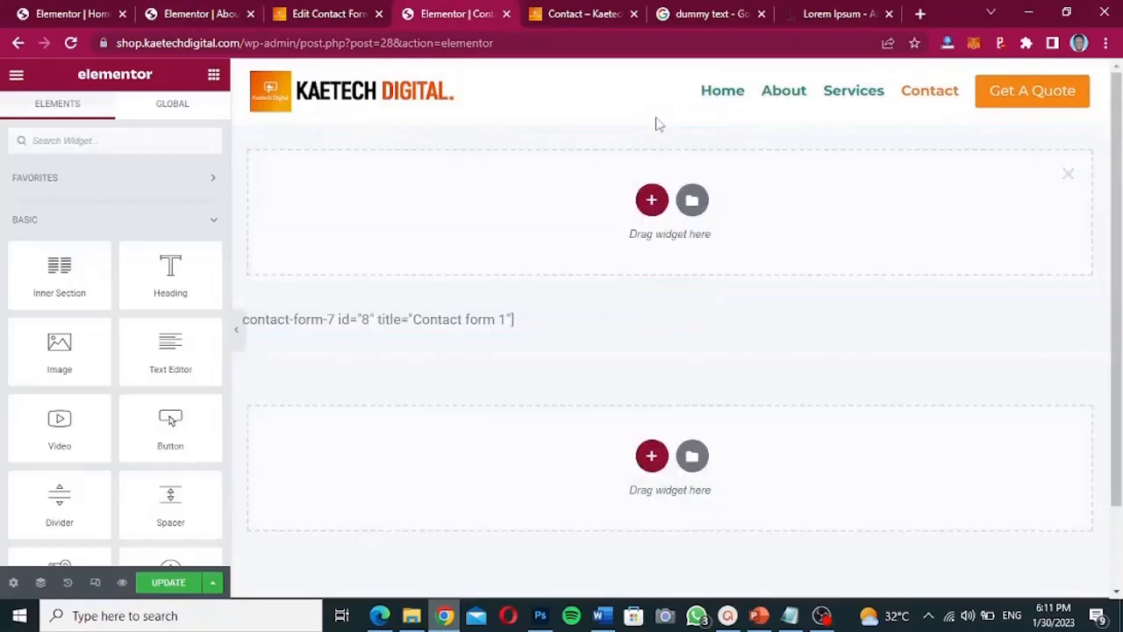
pyautogui.rightClick(457, 210)
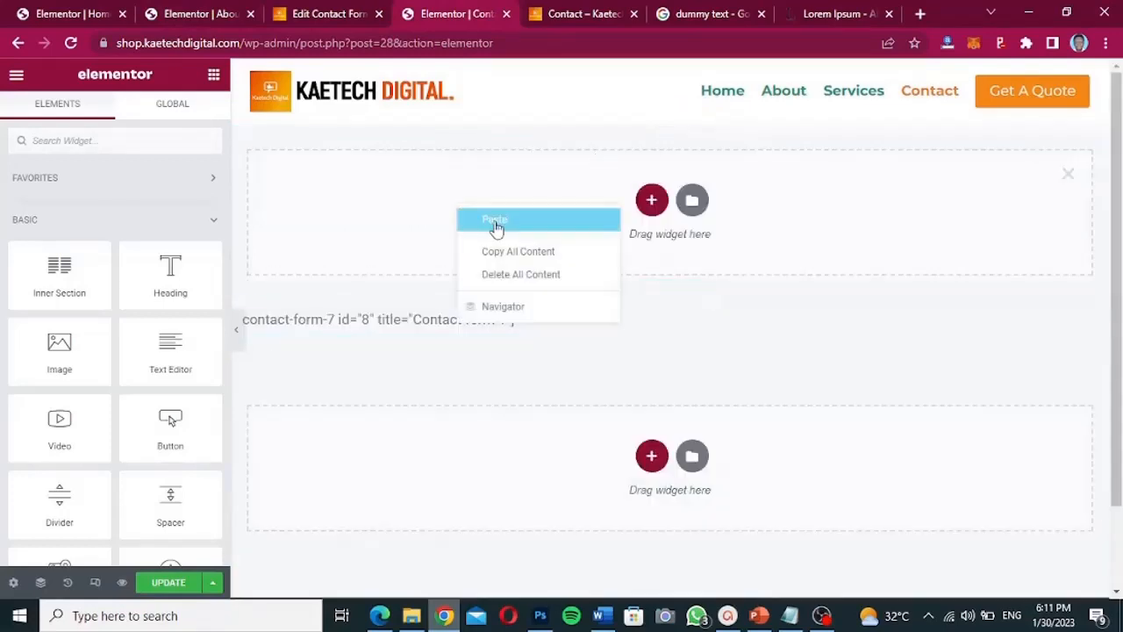
pyautogui.click(496, 222)
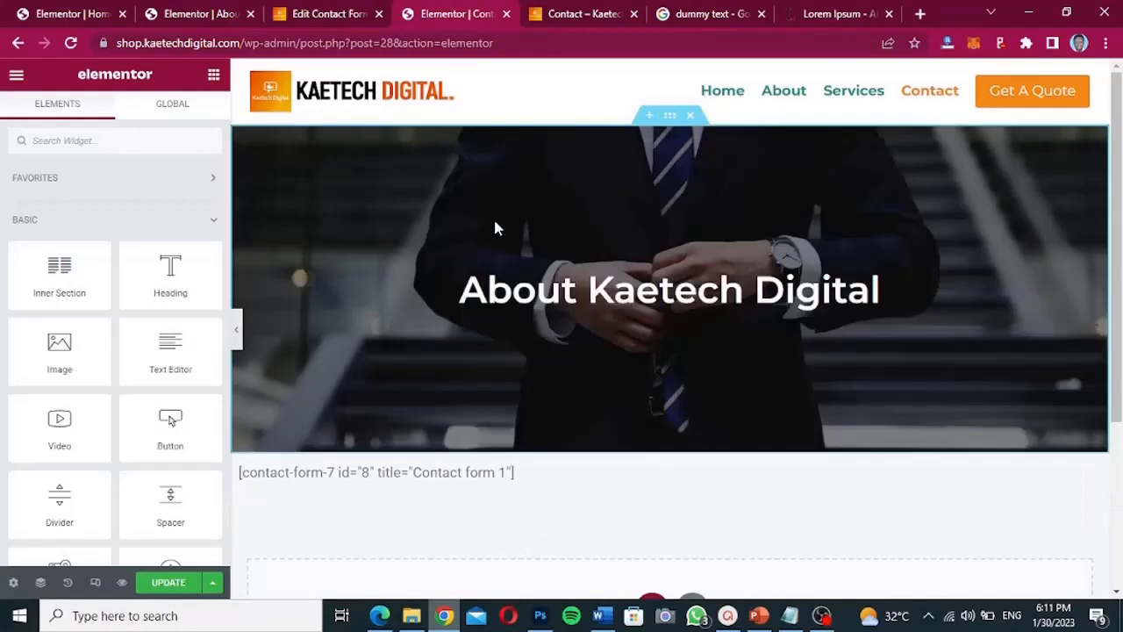
# Replace the pasted hero heading's title with 'Contact Us'.
pyautogui.click(561, 295)
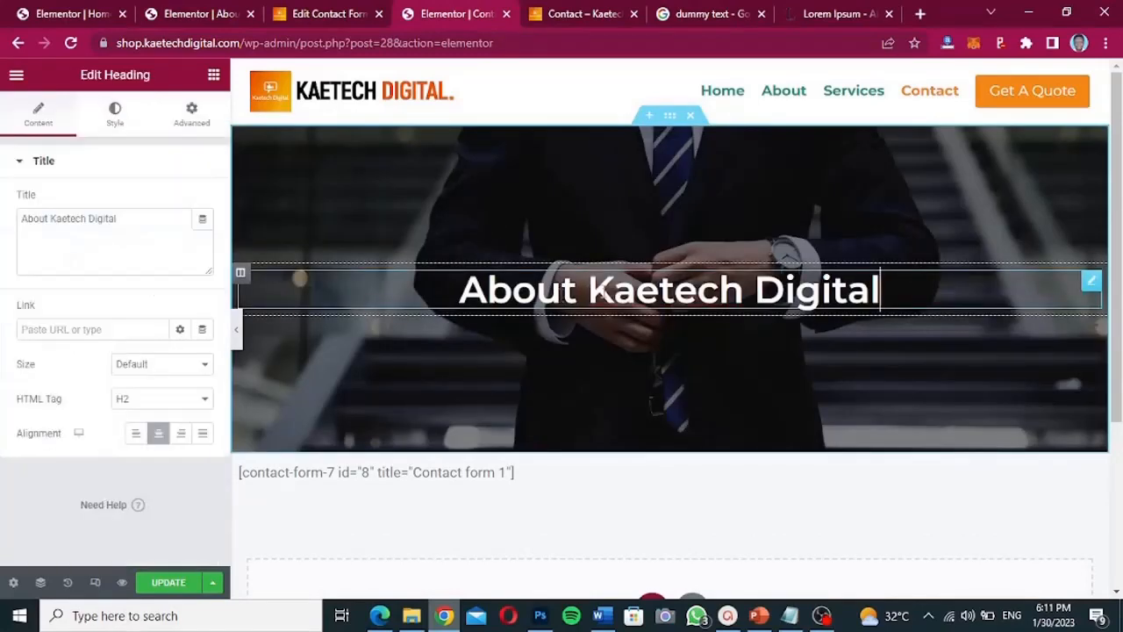
pyautogui.moveTo(133, 219); pyautogui.dragTo(2, 221)
pyautogui.write('Con')
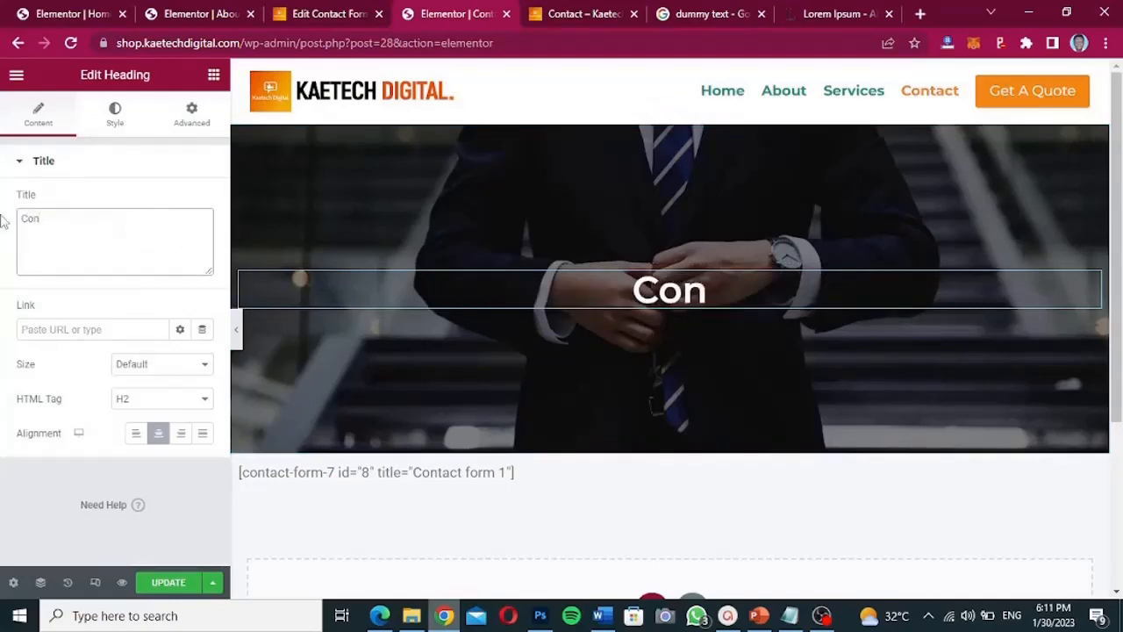
pyautogui.write('tact')
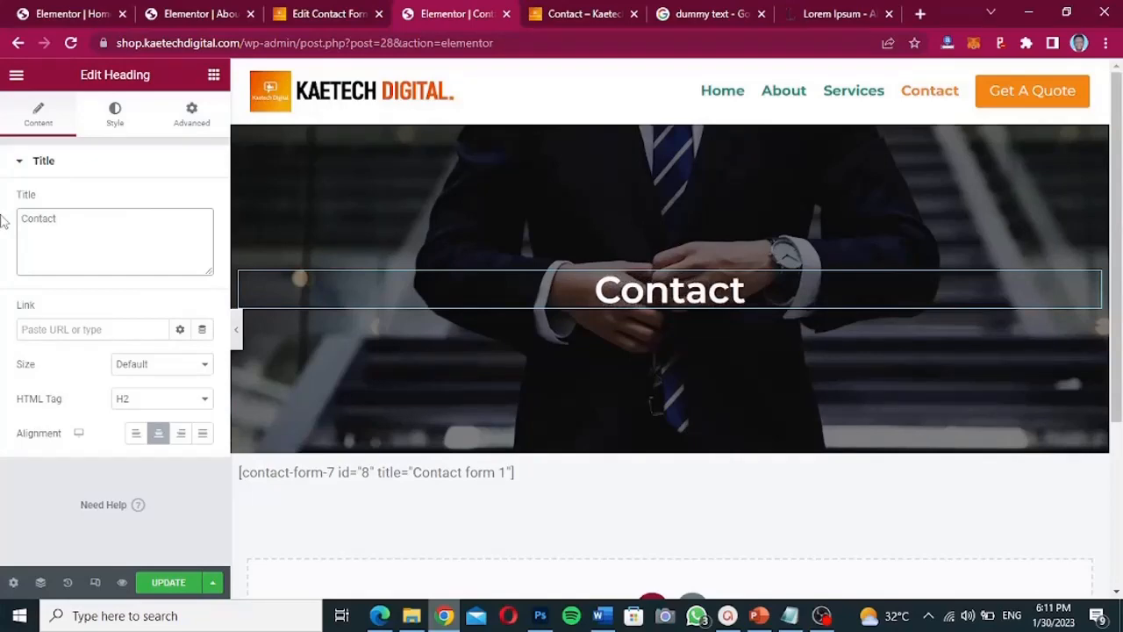
pyautogui.write(' Us')
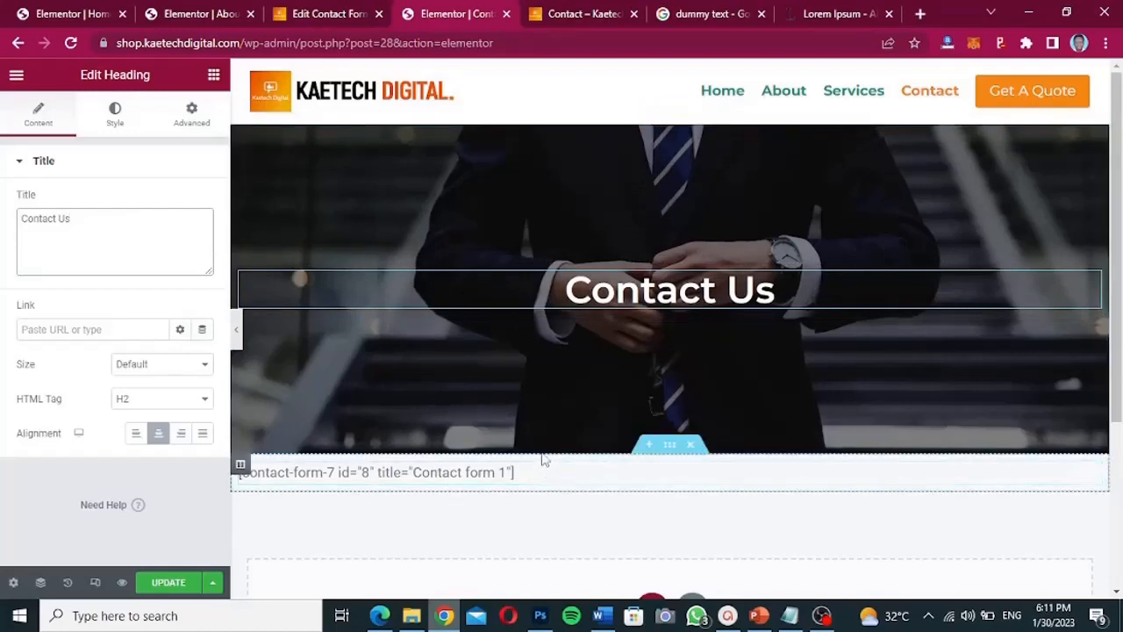
pyautogui.scroll(-2, 645, 456)
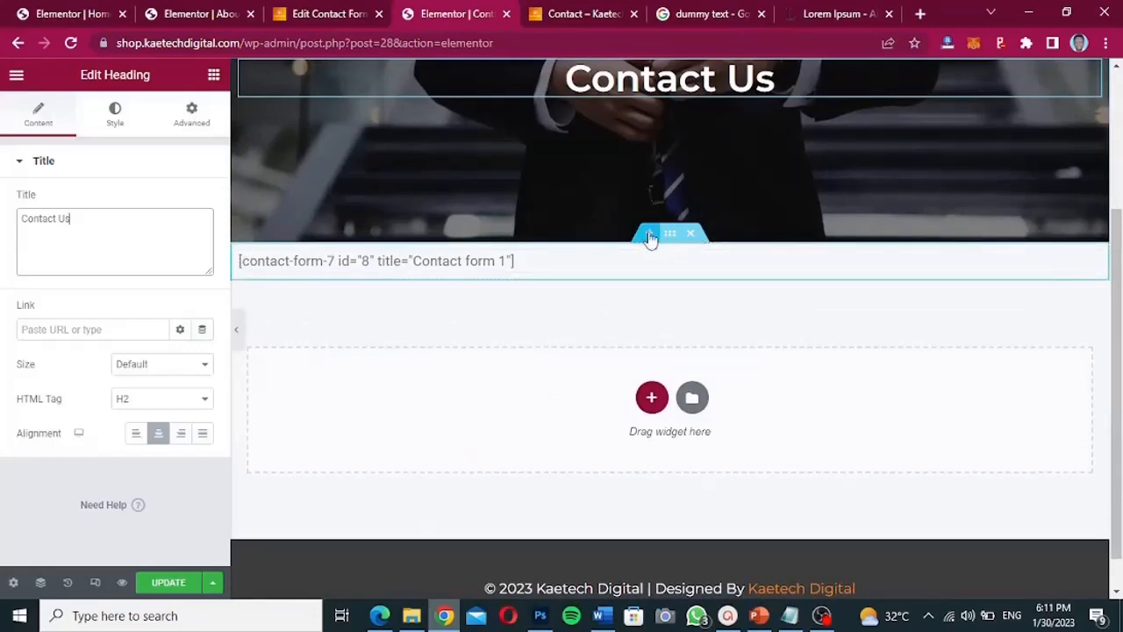
# Add a narrow-wide-narrow three-column section below the hero and move the form shortcode into its middle column.
pyautogui.click(649, 235)
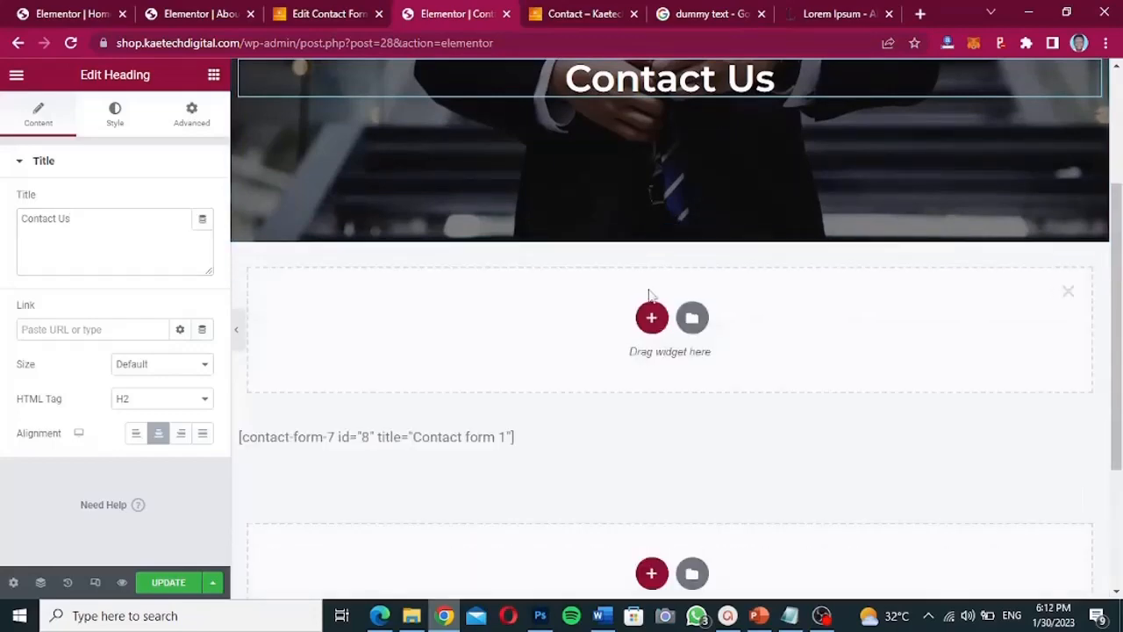
pyautogui.click(651, 318)
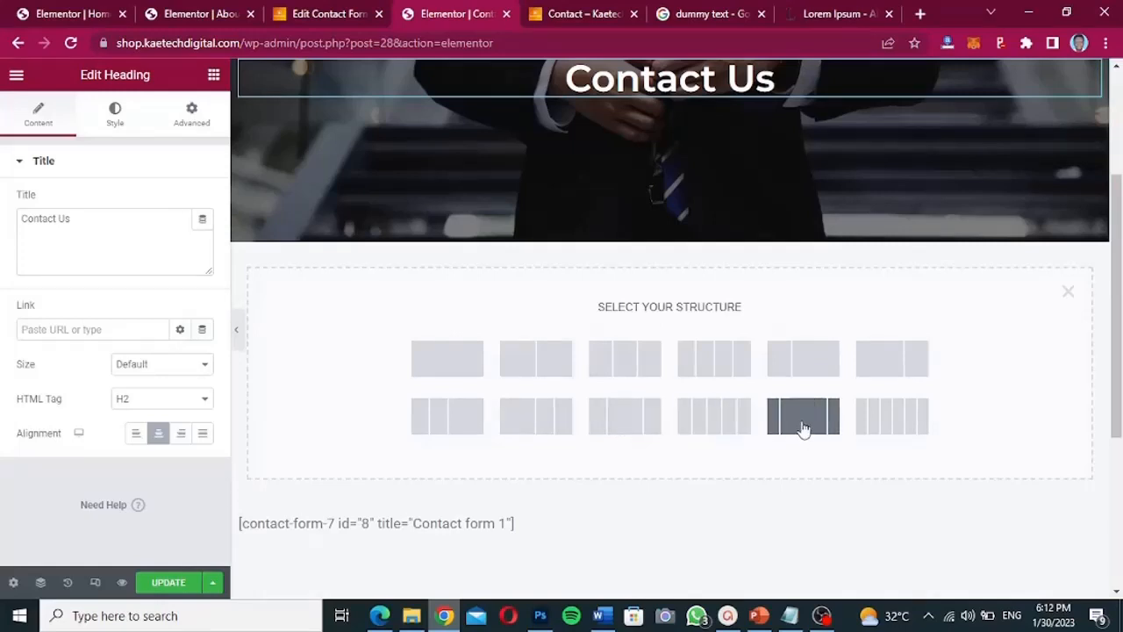
pyautogui.click(640, 422)
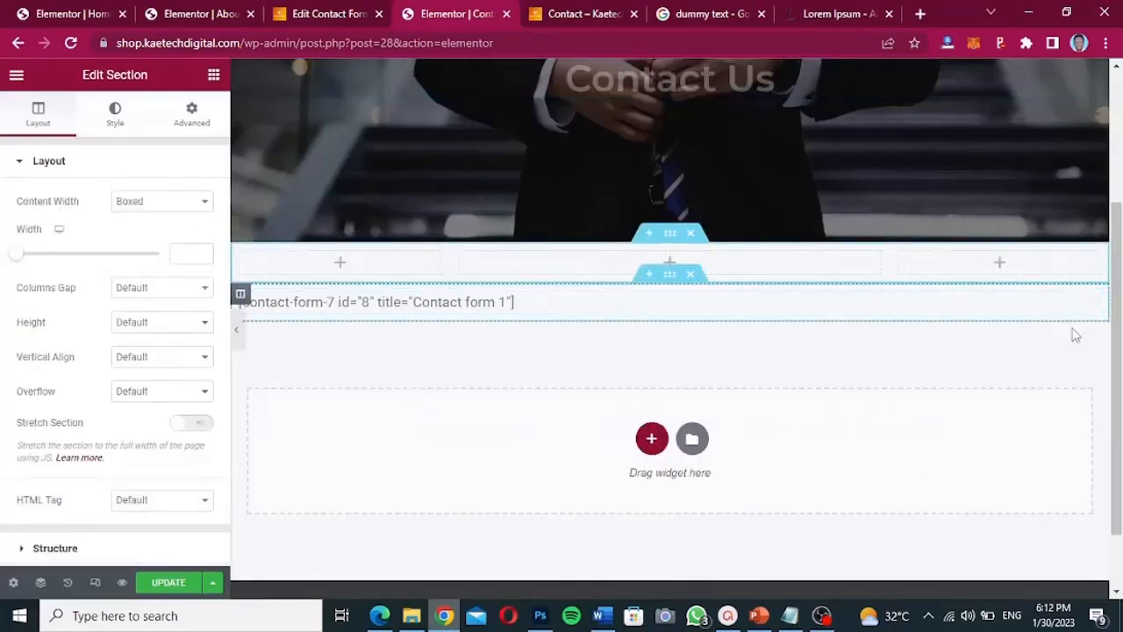
pyautogui.moveTo(930, 290); pyautogui.dragTo(664, 263)
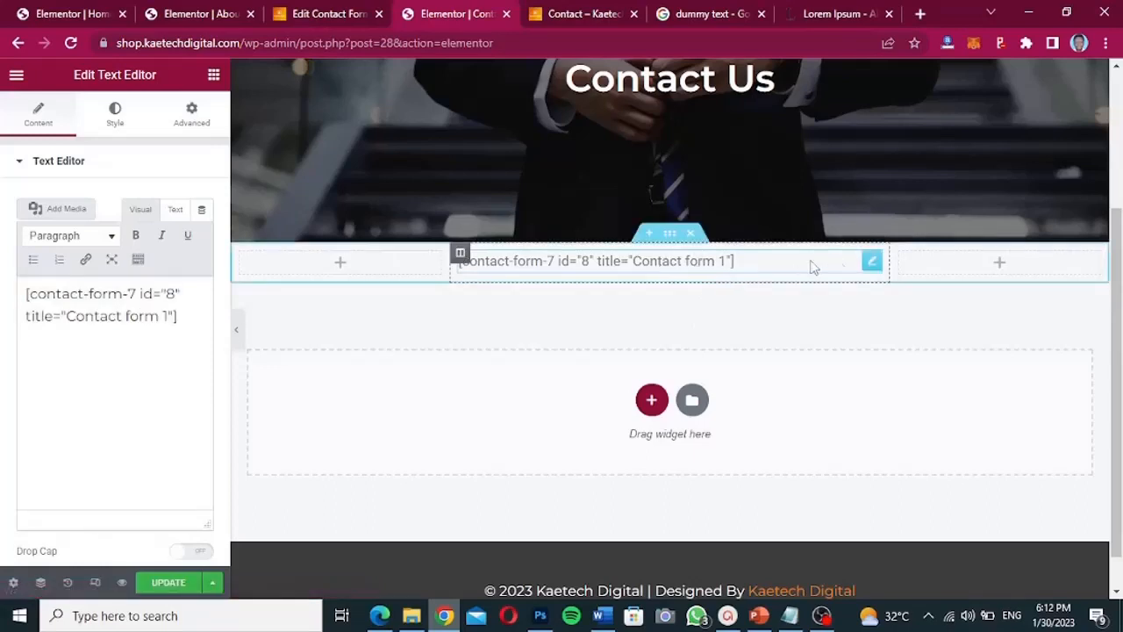
# Copy the contact form shortcode into a new Shortcode widget in the middle column.
pyautogui.click(178, 316)
pyautogui.moveTo(179, 316); pyautogui.dragTo(20, 287)
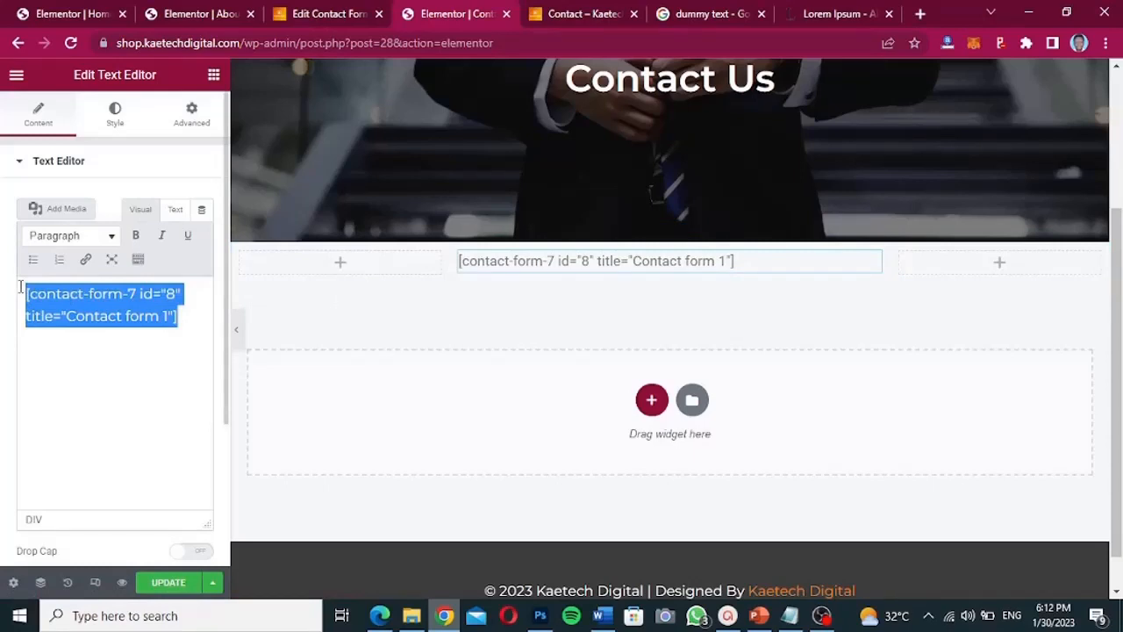
pyautogui.click(217, 77)
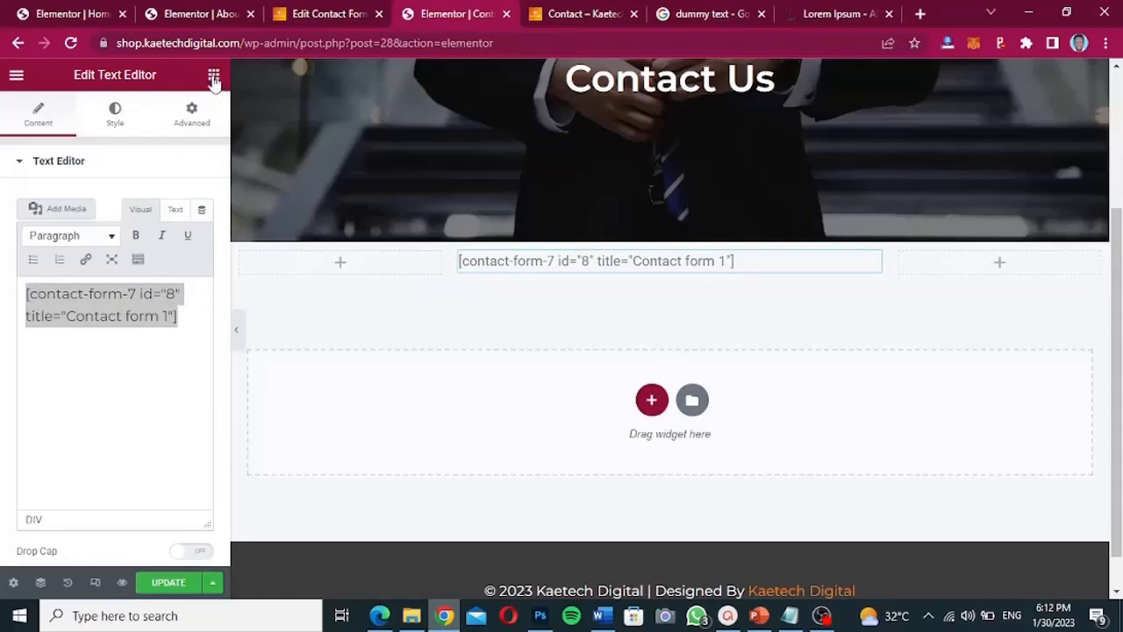
pyautogui.click(209, 89)
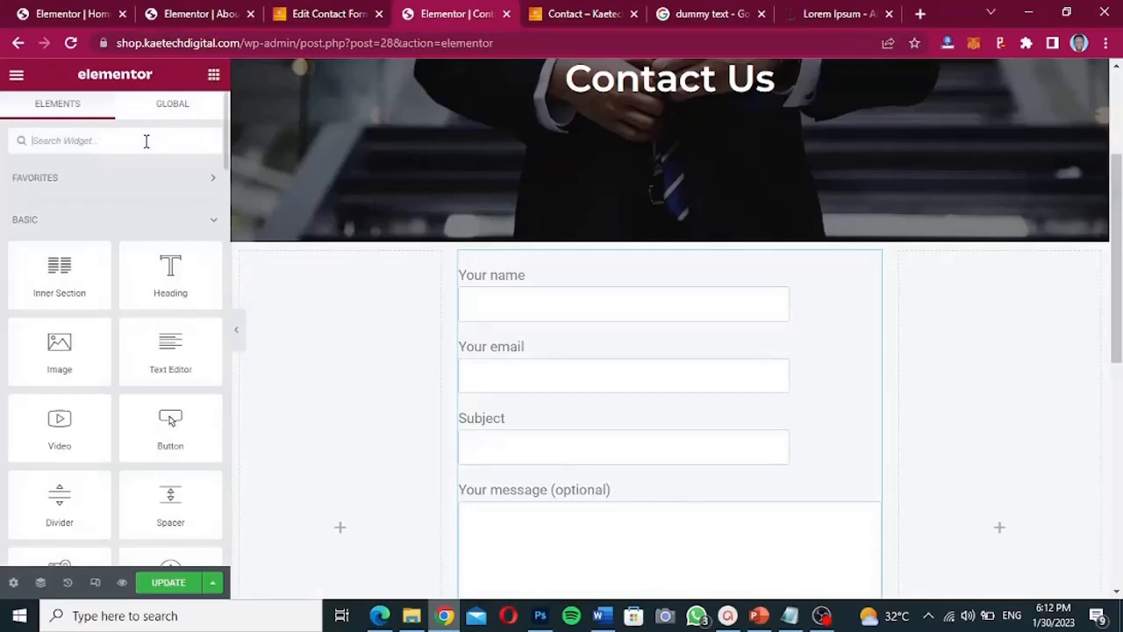
pyautogui.write('sh')
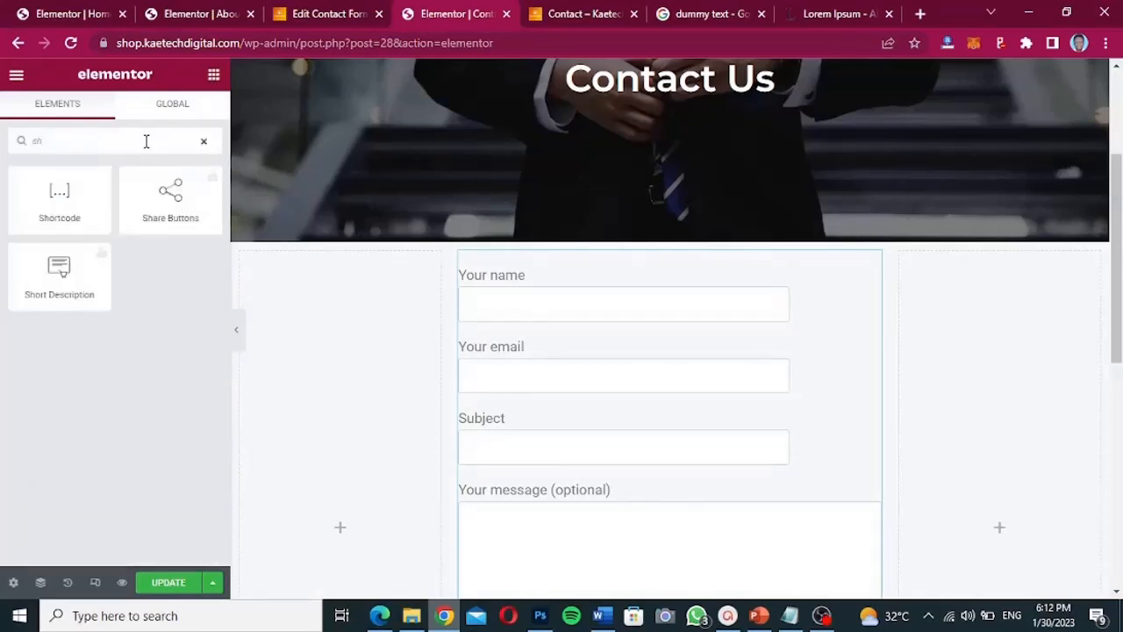
pyautogui.hotkey('ctrl', 'a')
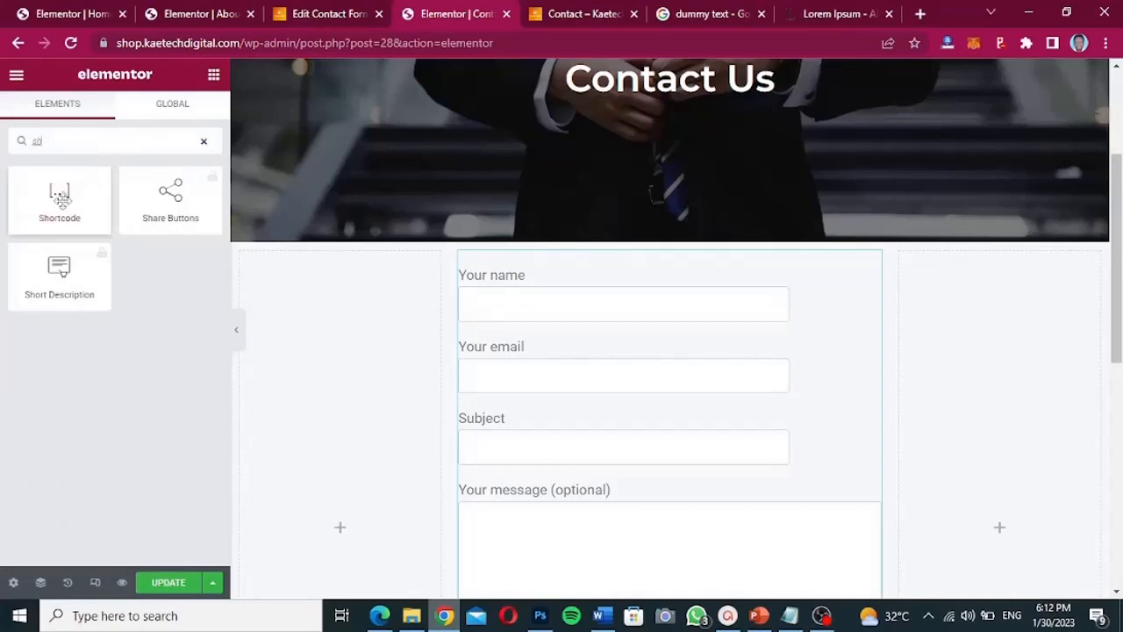
pyautogui.moveTo(58, 195); pyautogui.dragTo(527, 264)
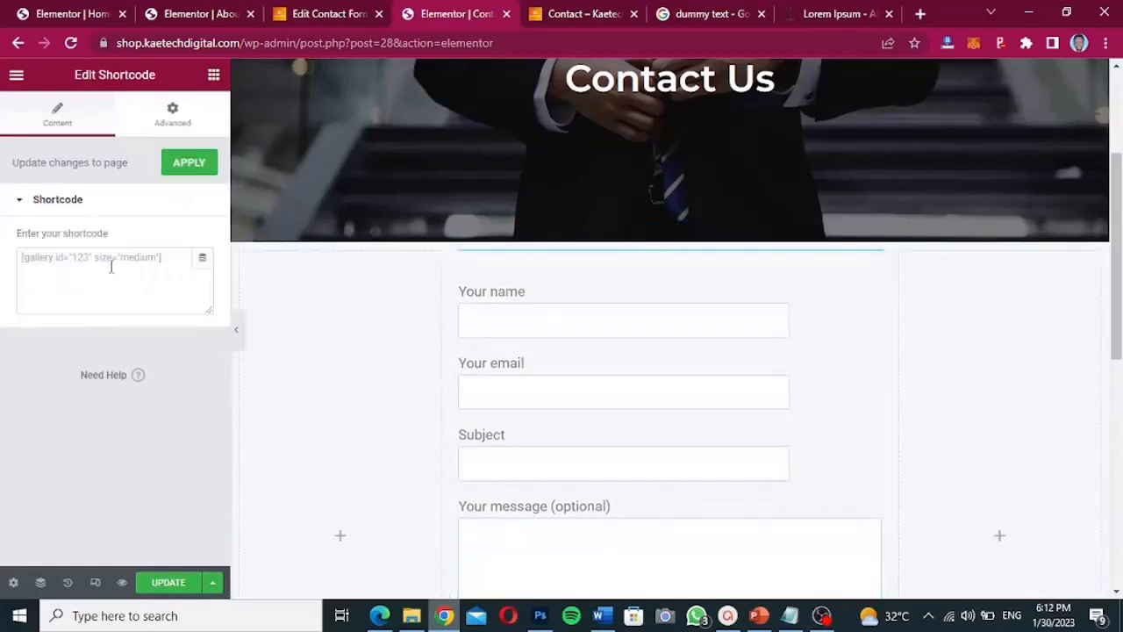
pyautogui.click(112, 267)
pyautogui.write('[contact-form-7 id="6" title="Contact form 1"]')
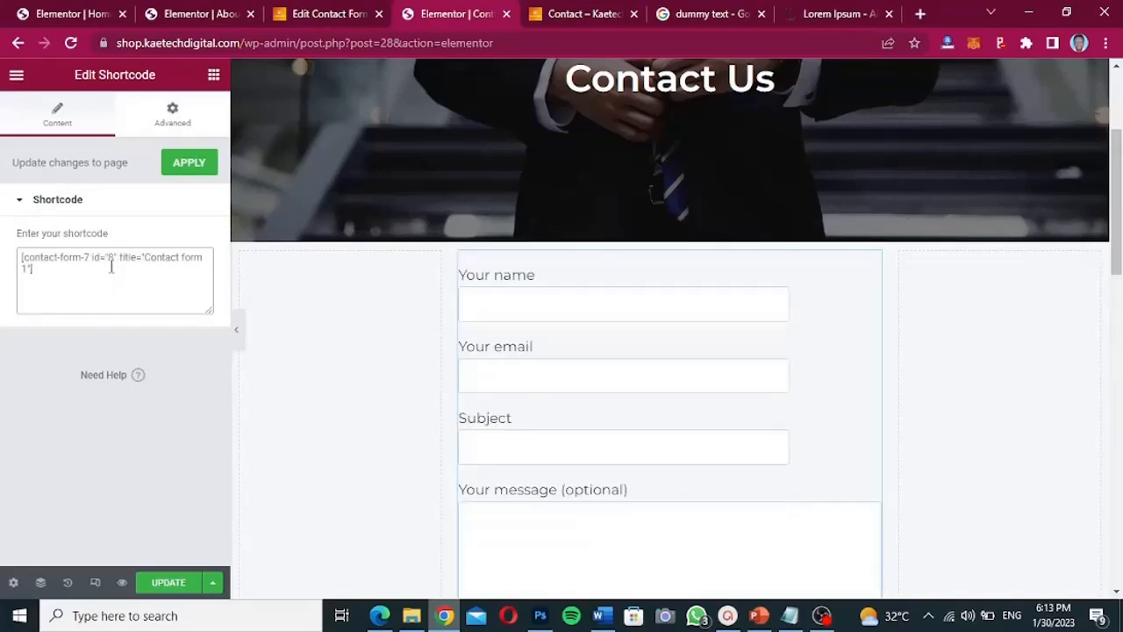
# Delete the duplicate text-editor form widget.
pyautogui.scroll(-1, 786, 388)
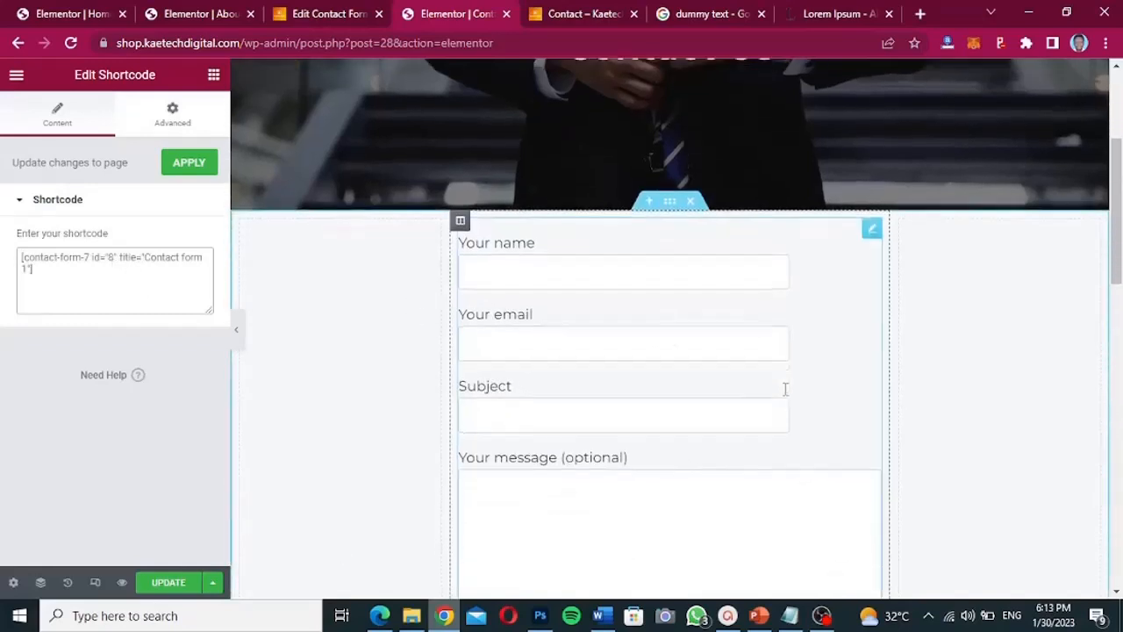
pyautogui.scroll(-4, 785, 388)
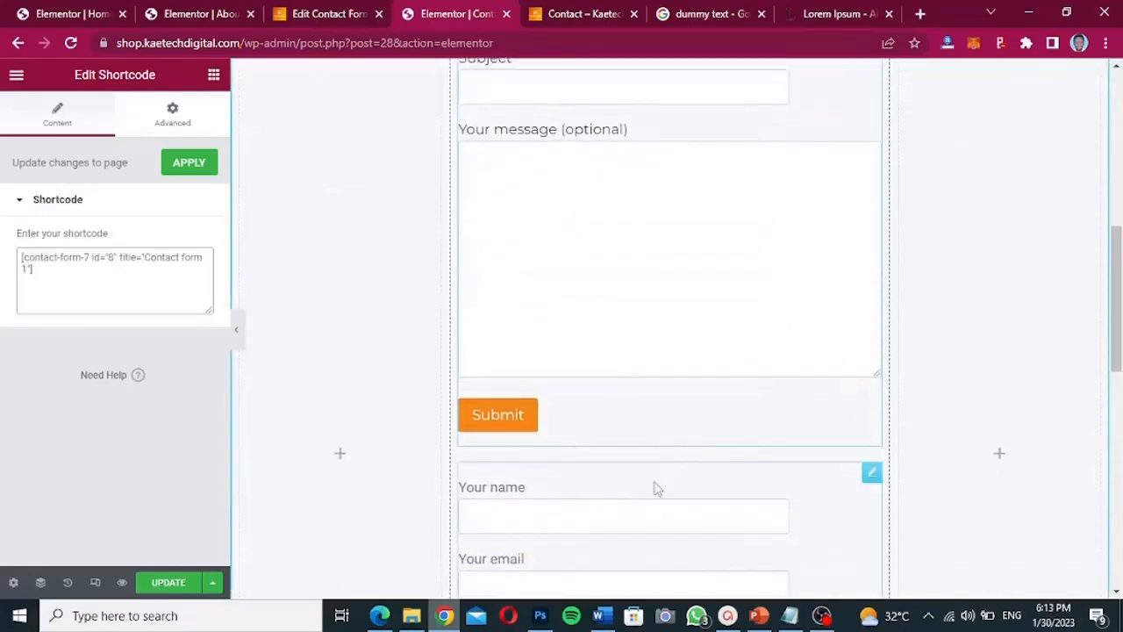
pyautogui.scroll(-2, 652, 503)
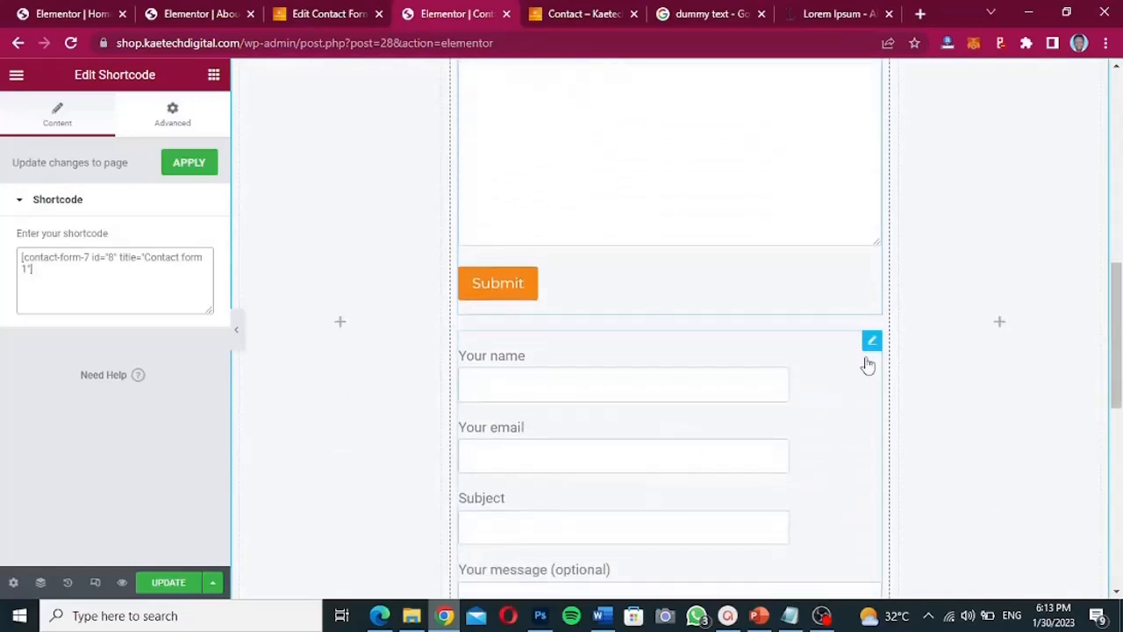
pyautogui.click(871, 343)
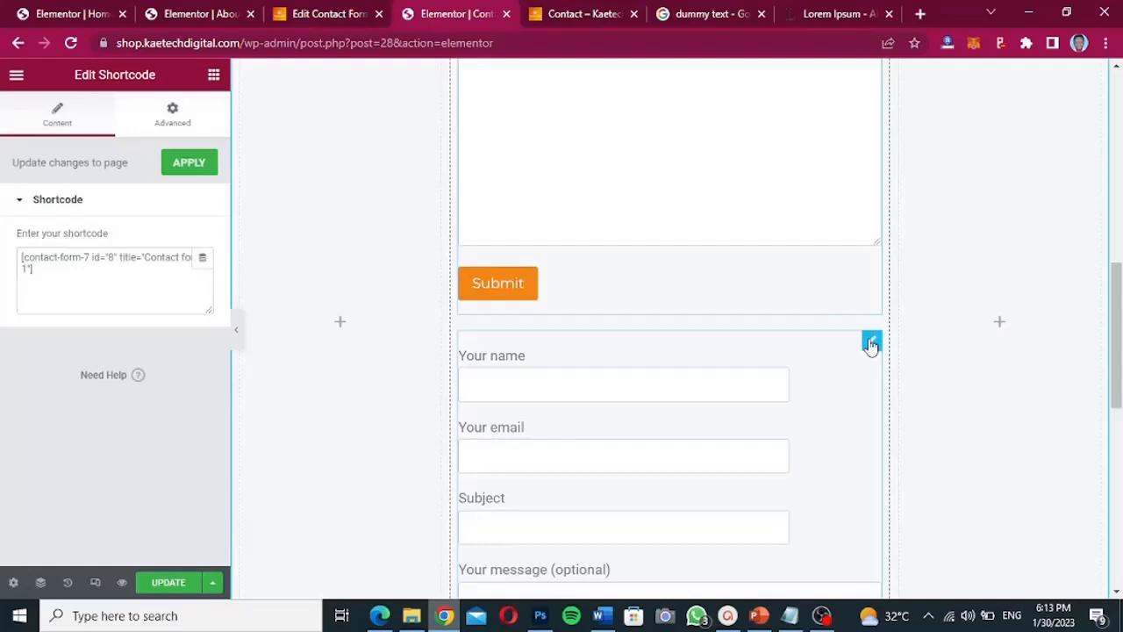
pyautogui.rightClick(871, 343)
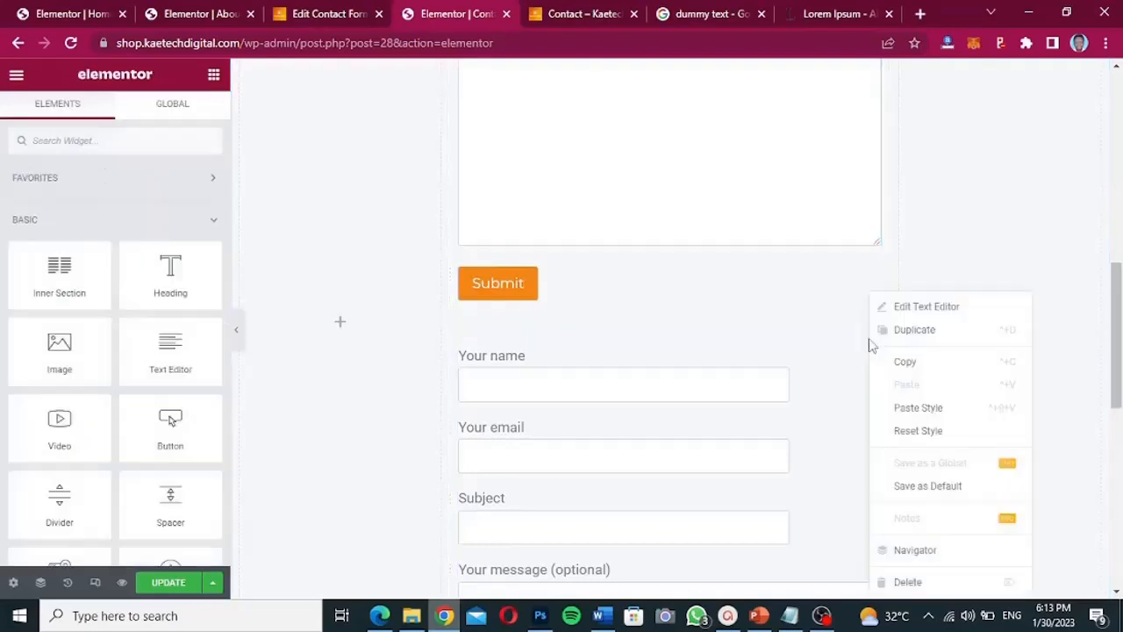
pyautogui.click(906, 583)
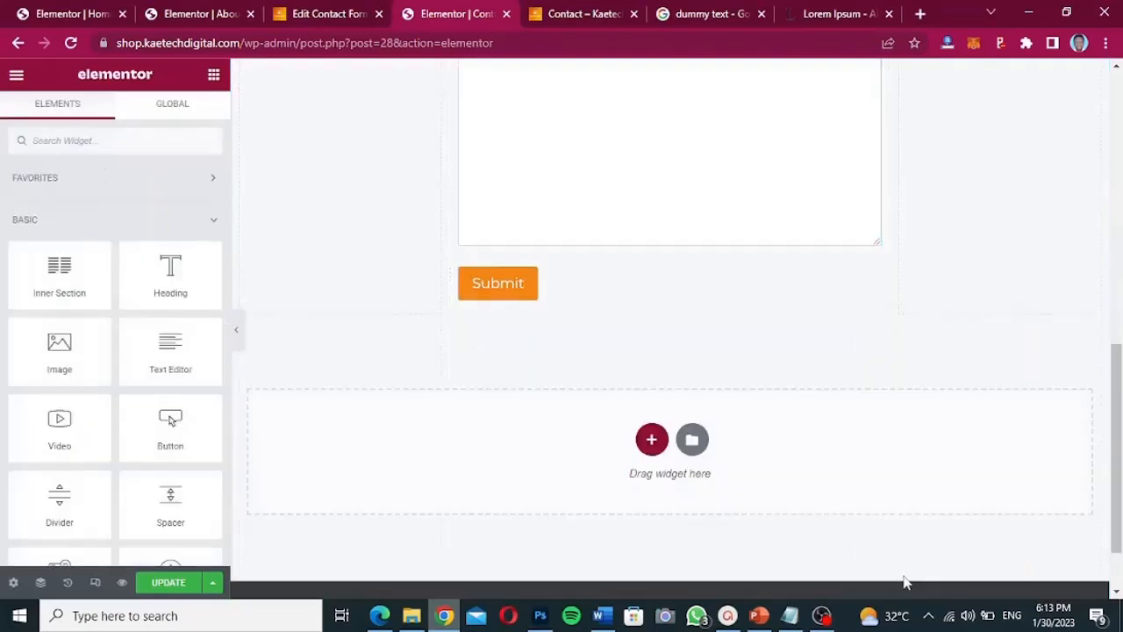
pyautogui.scroll(3, 748, 293)
# Set the form section's top and bottom margins to 50 px.
pyautogui.scroll(3, 749, 293)
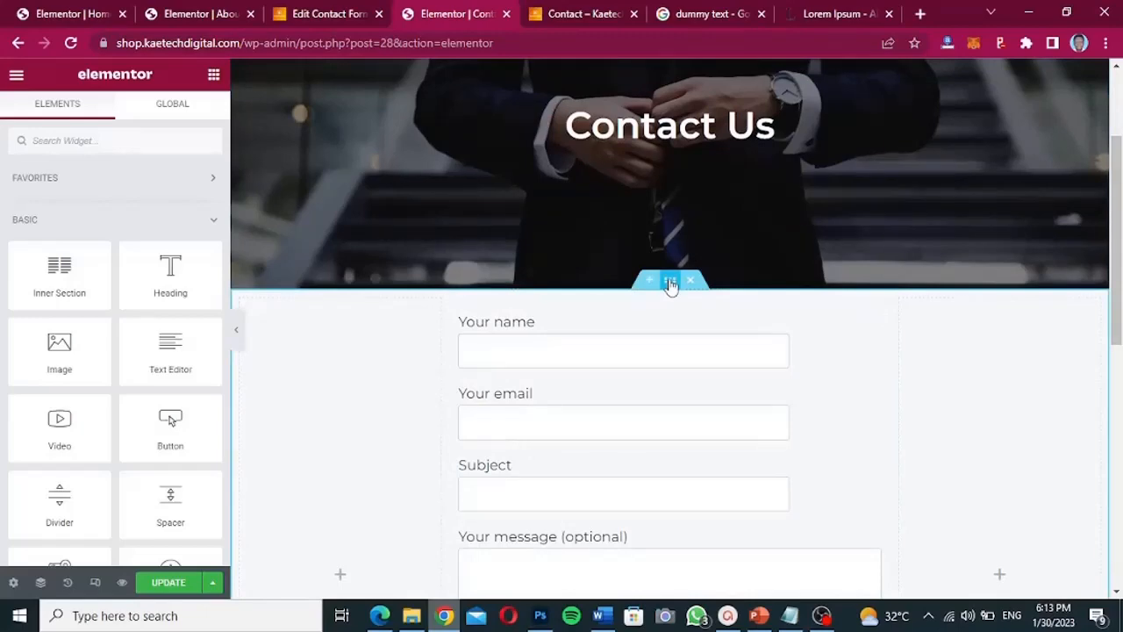
pyautogui.click(670, 282)
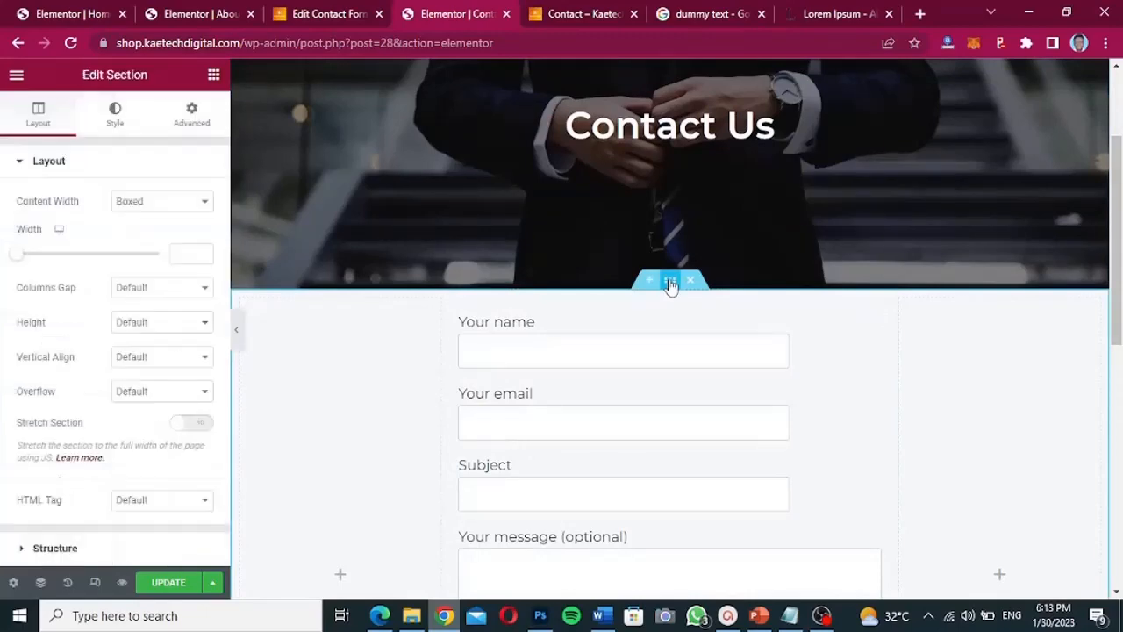
pyautogui.click(192, 114)
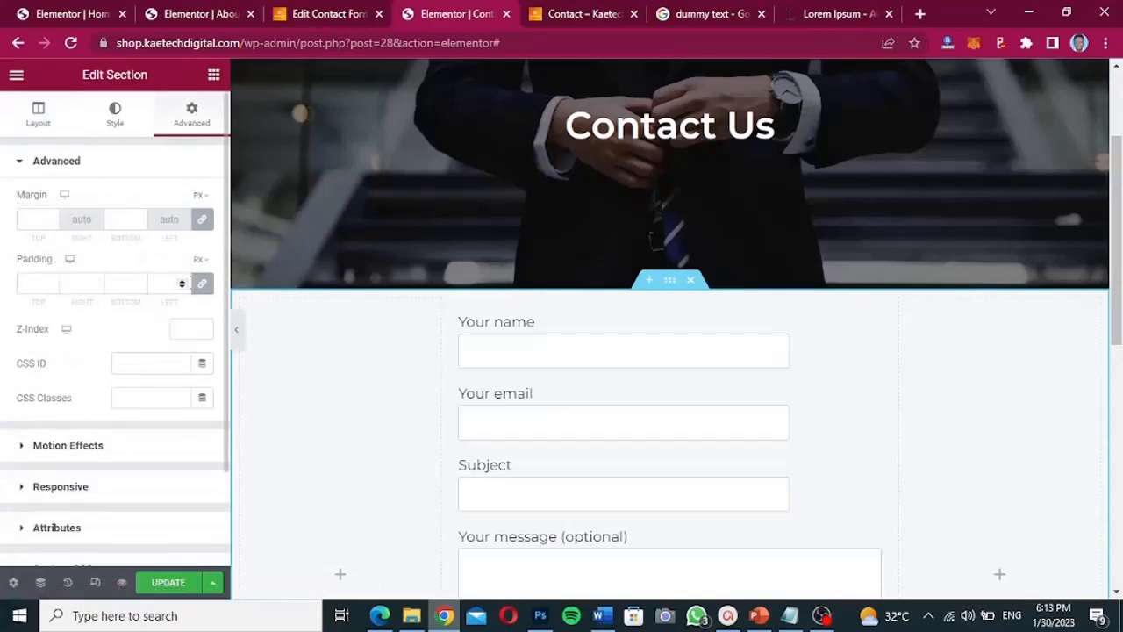
pyautogui.click(24, 220)
pyautogui.write('50')
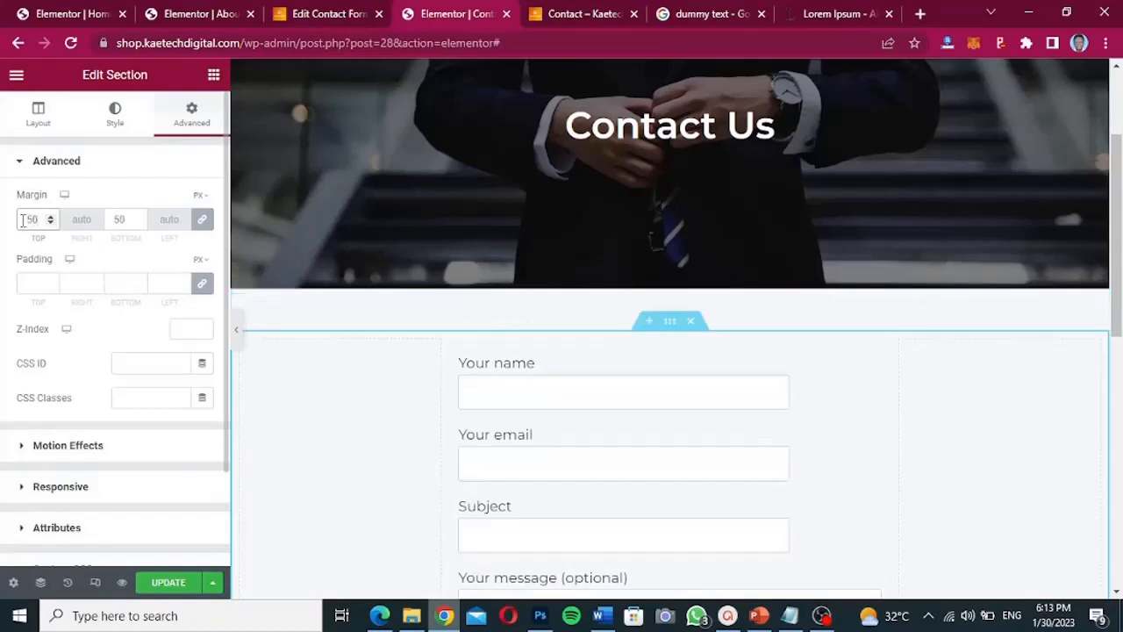
pyautogui.scroll(-1, 481, 383)
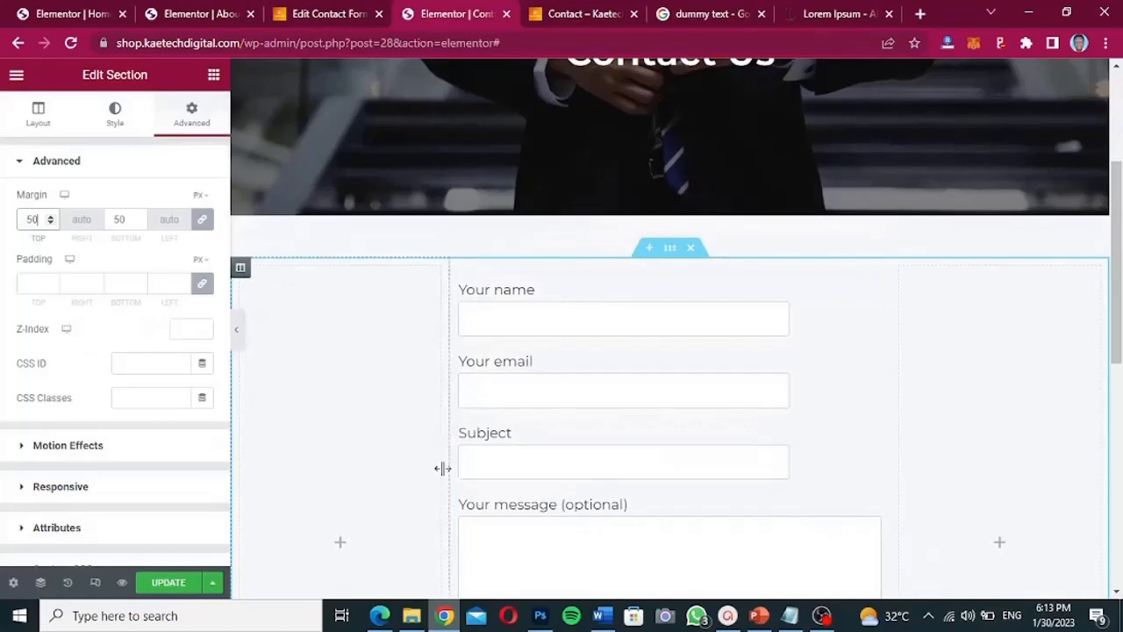
# Widen the middle form column and clear the section's padding.
pyautogui.moveTo(450, 465)
pyautogui.mouseDown()
pyautogui.moveTo(421, 469)
pyautogui.moveTo(449, 465)
pyautogui.mouseUp()
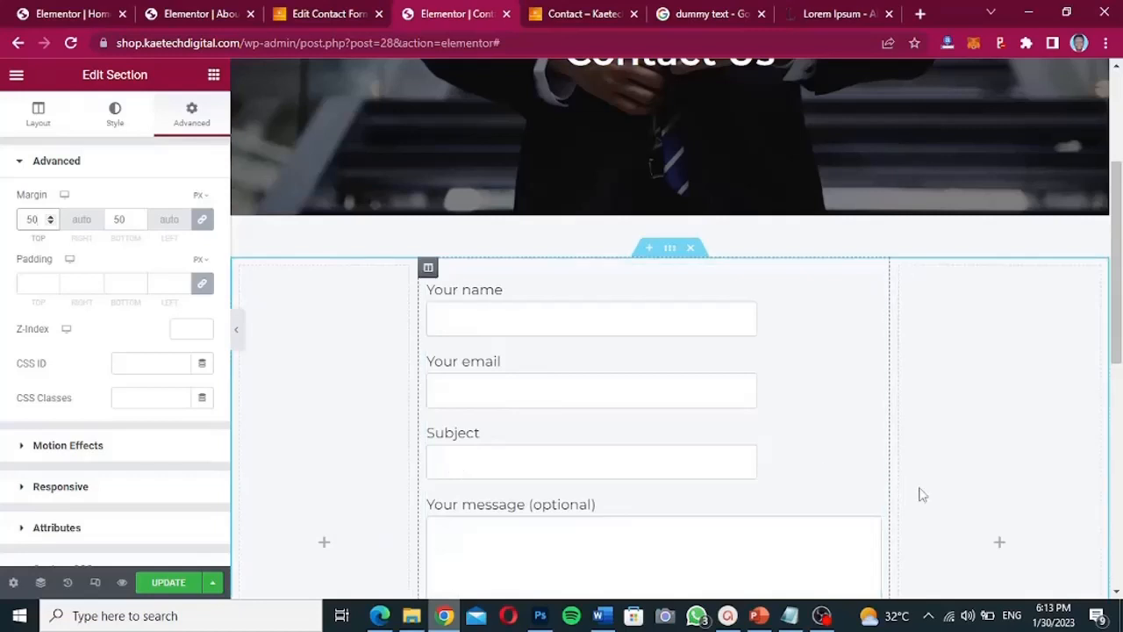
pyautogui.moveTo(891, 490); pyautogui.dragTo(928, 485)
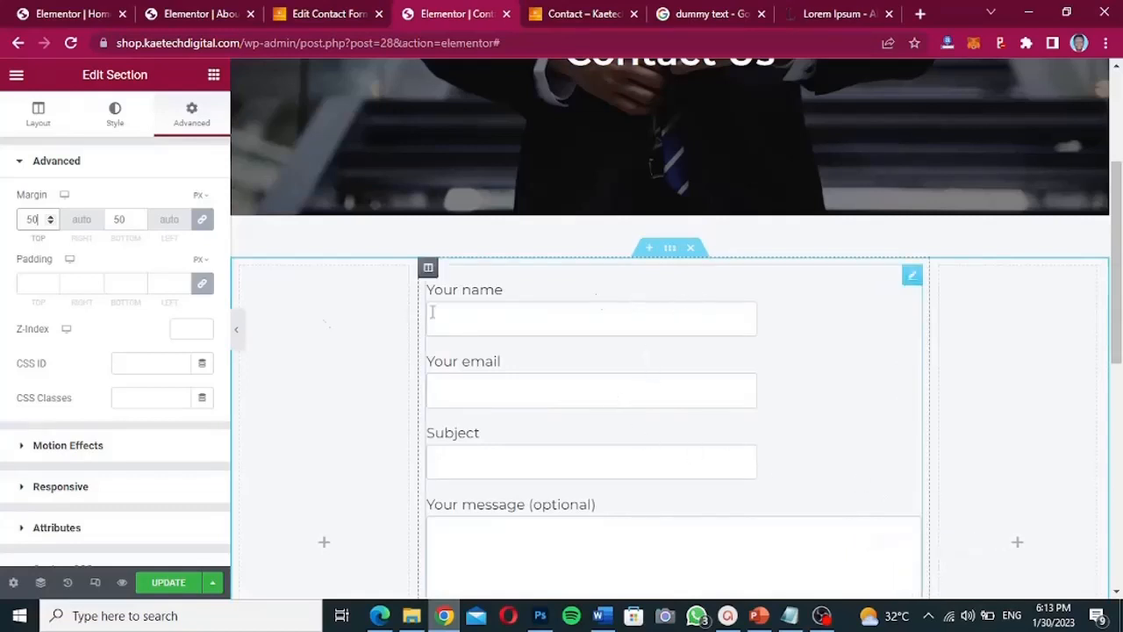
pyautogui.click(29, 280)
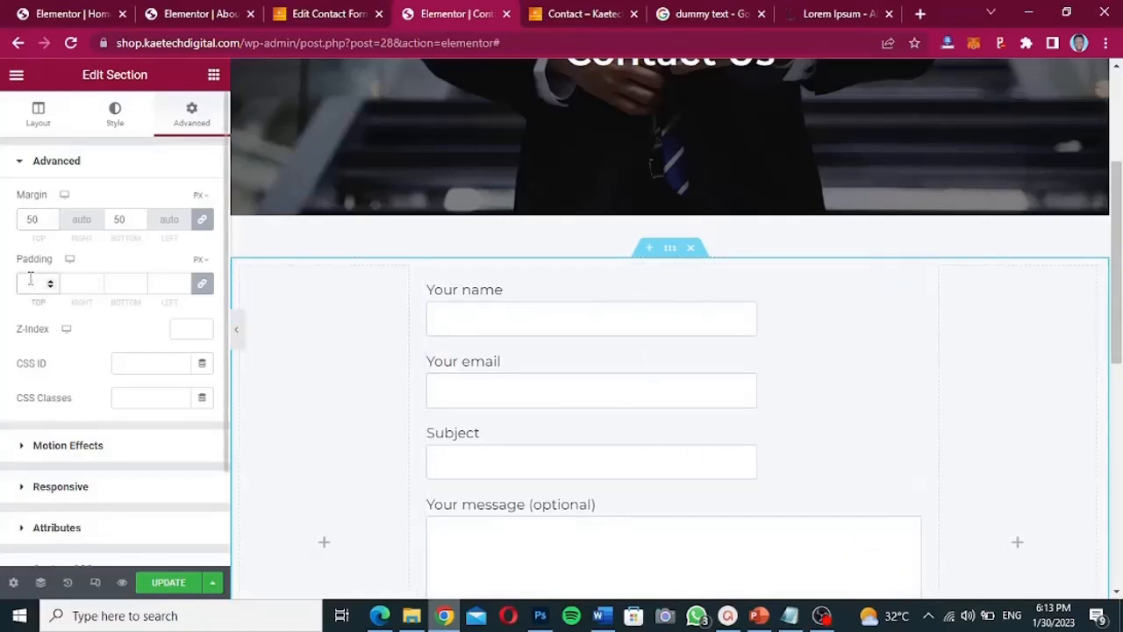
pyautogui.write('20')
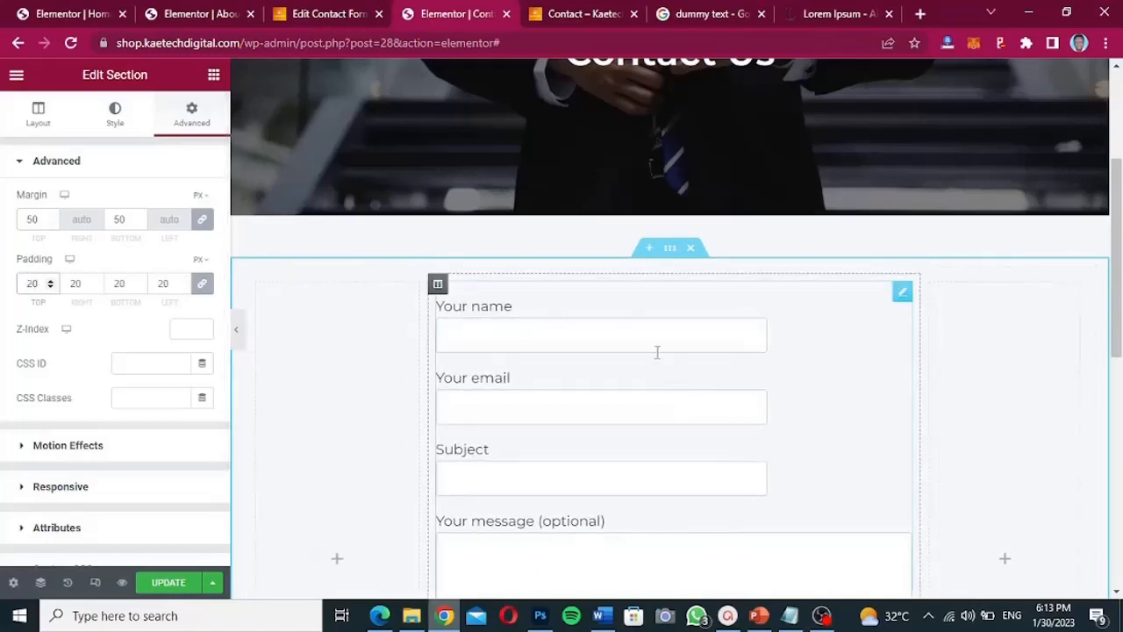
pyautogui.scroll(-2, 657, 352)
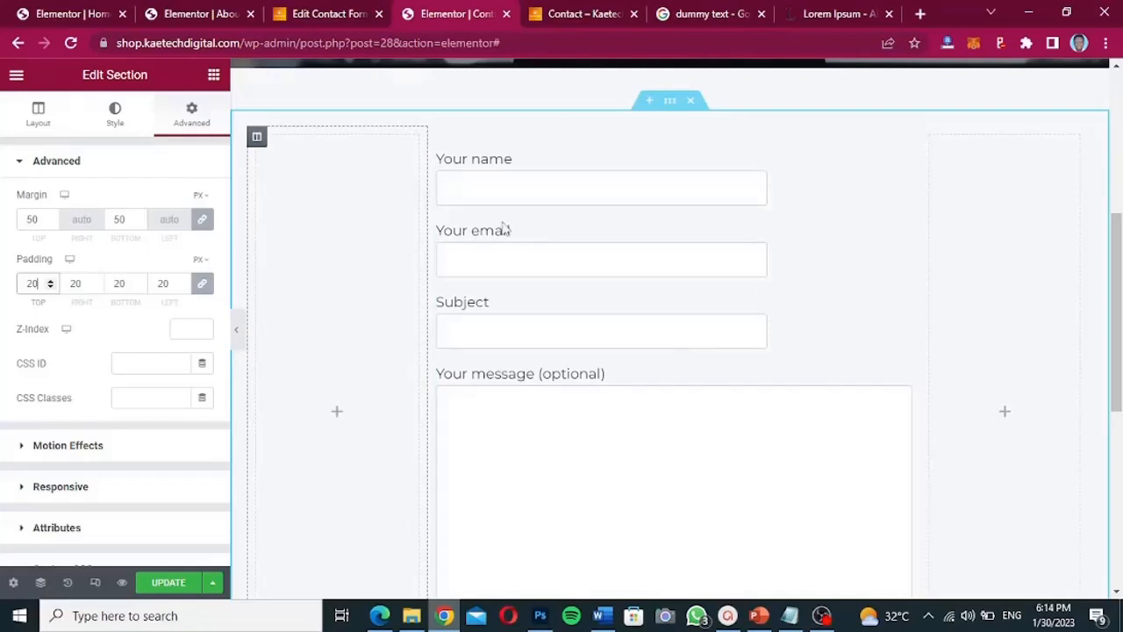
pyautogui.press('BackSpace')
pyautogui.press('BackSpace')
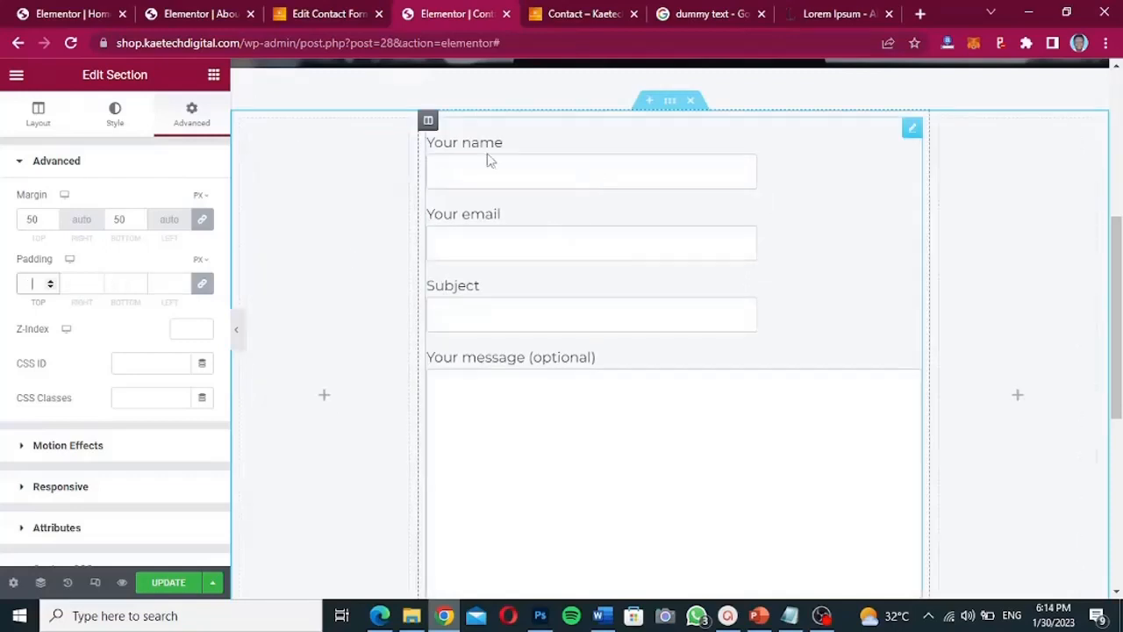
# Set column widths to 60% for the middle form column and 20% for each side column.
pyautogui.click(429, 122)
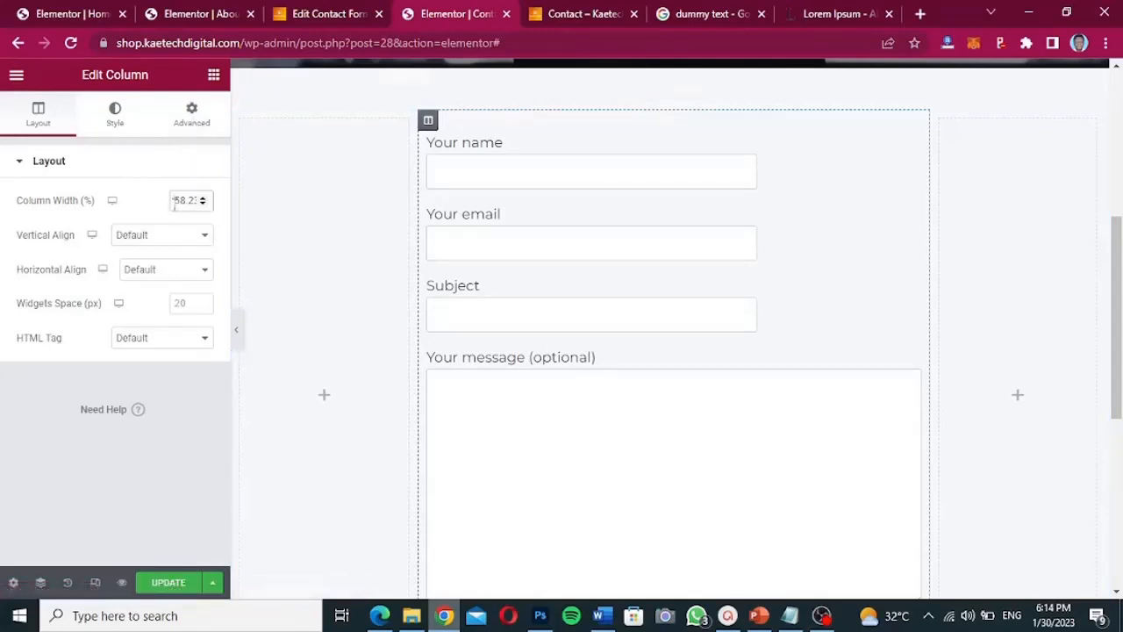
pyautogui.doubleClick(206, 204)
pyautogui.write('60')
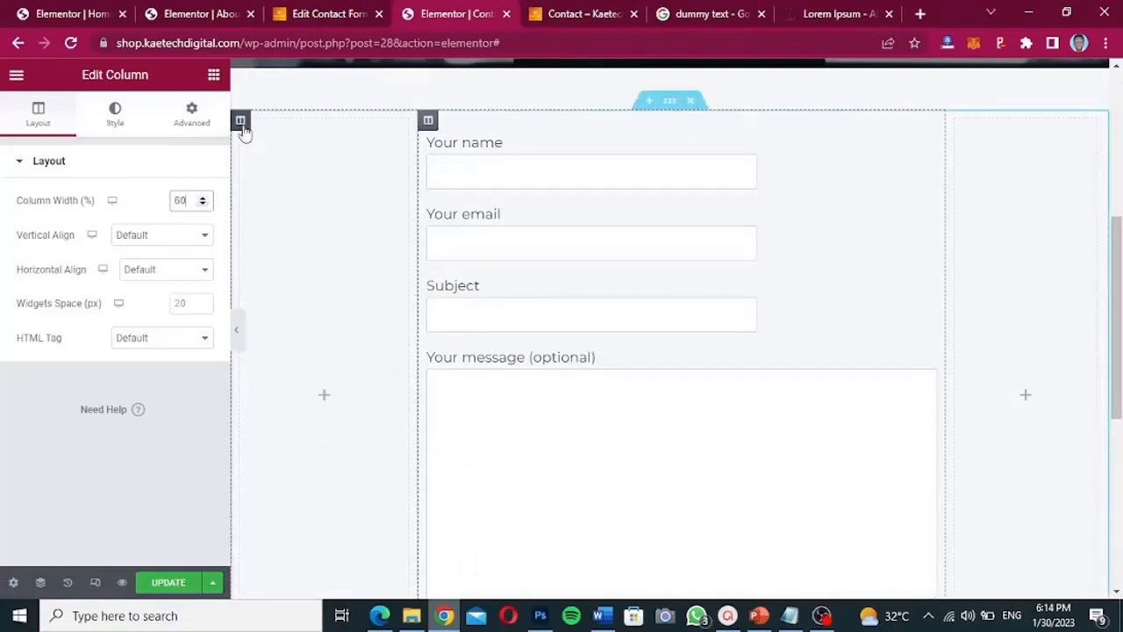
pyautogui.click(240, 120)
pyautogui.doubleClick(188, 200)
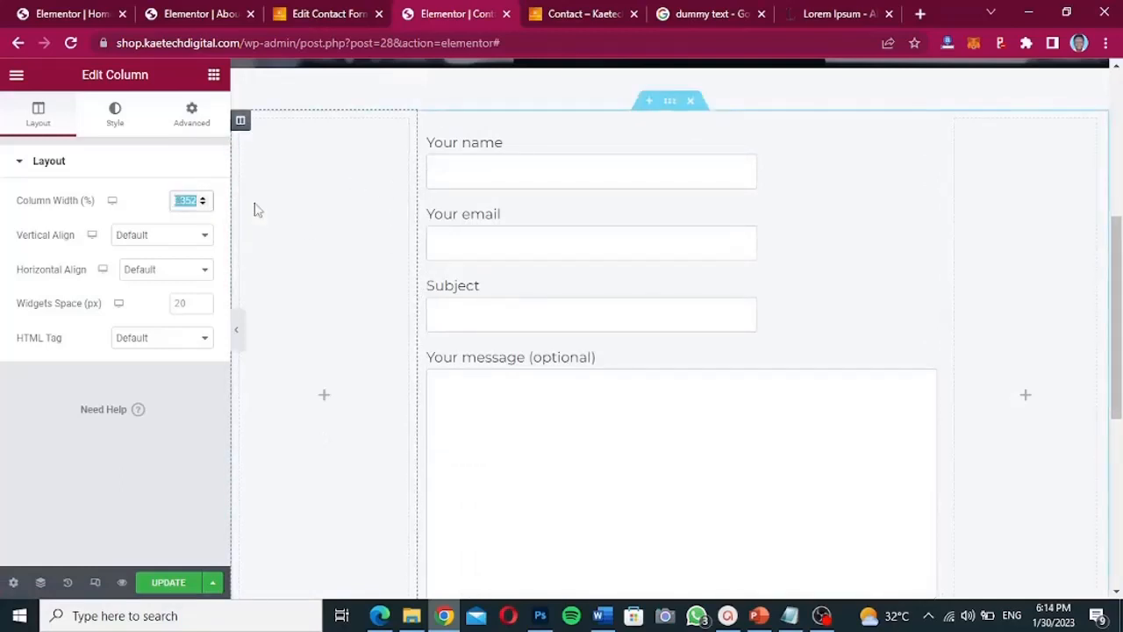
pyautogui.write('20')
pyautogui.moveTo(255, 202); pyautogui.dragTo(187, 203)
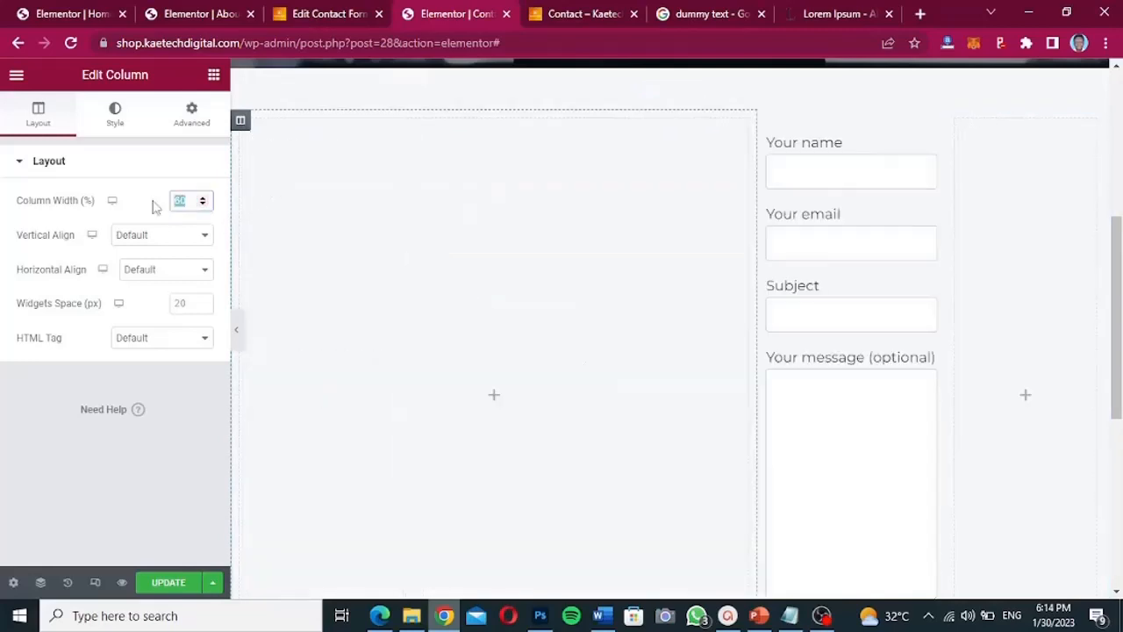
pyautogui.write('20')
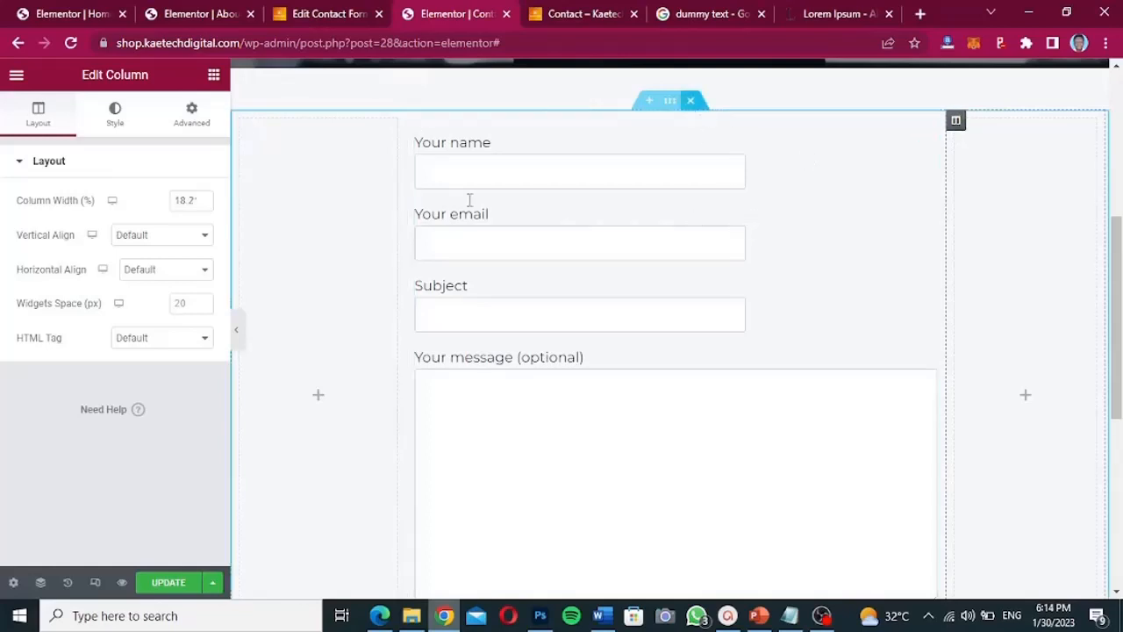
pyautogui.doubleClick(189, 200)
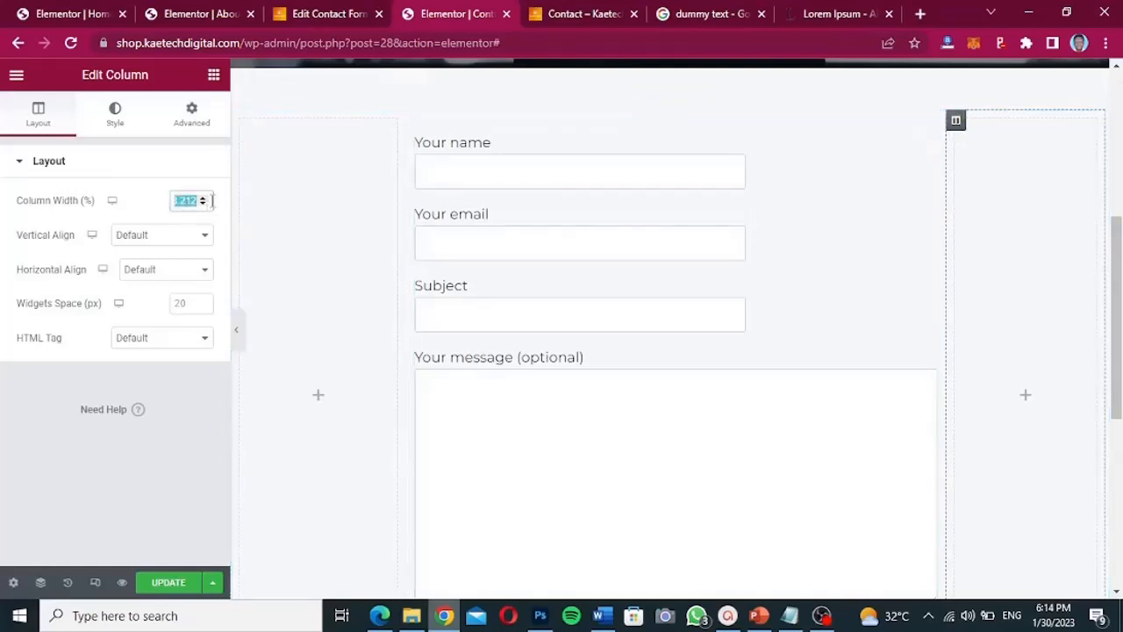
pyautogui.write('20')
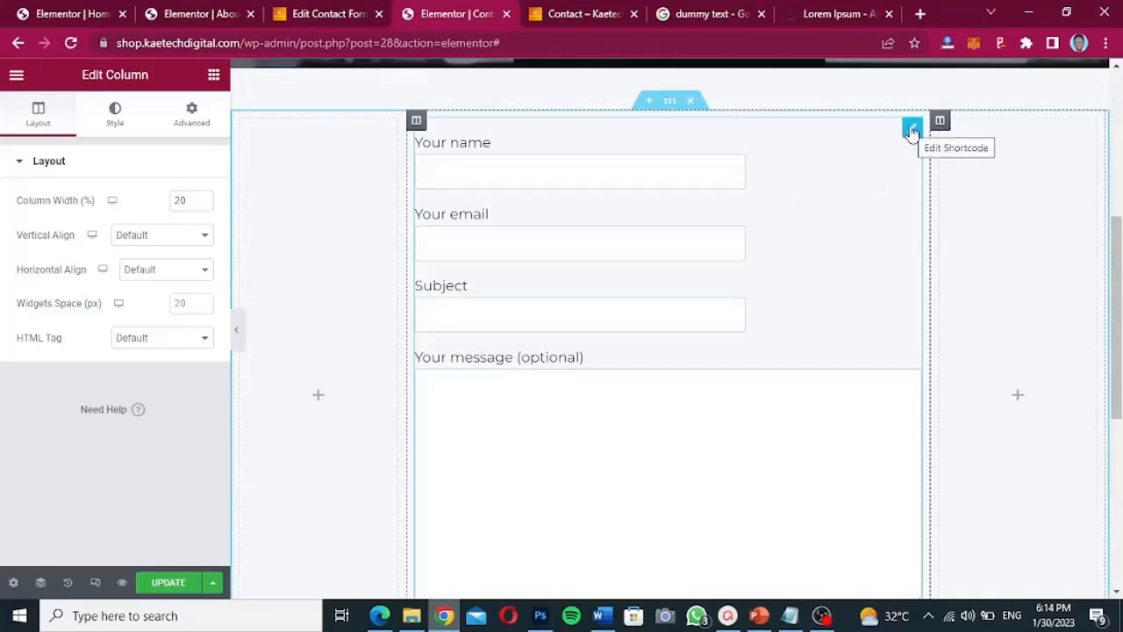
pyautogui.click(913, 130)
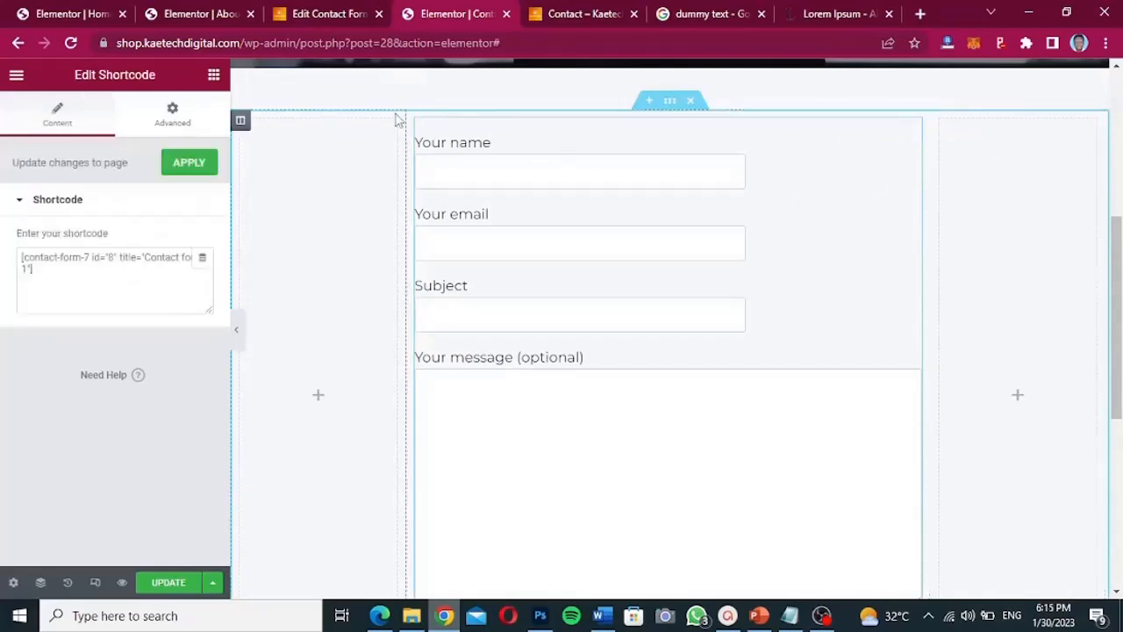
pyautogui.click(417, 121)
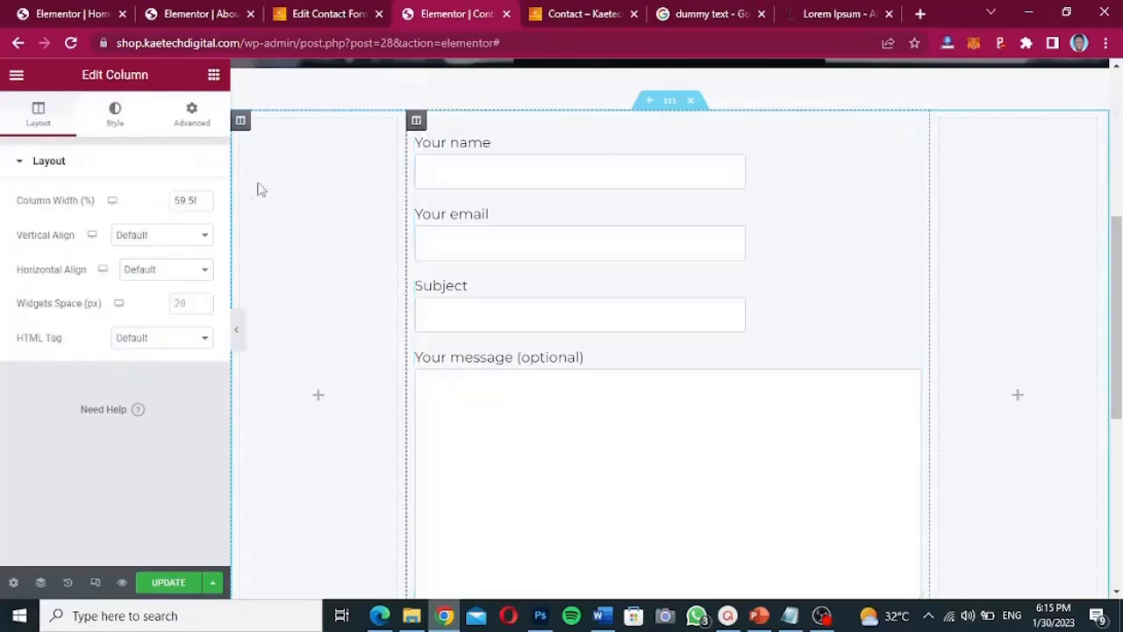
# Give the form column linked padding of 30 px on all sides.
pyautogui.click(191, 123)
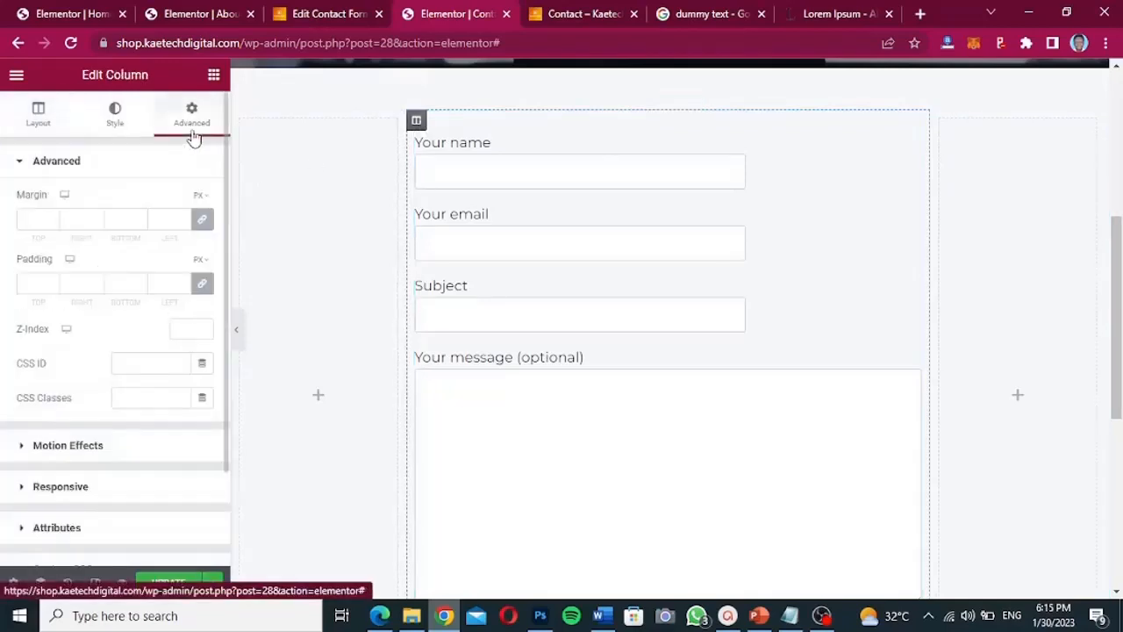
pyautogui.click(26, 285)
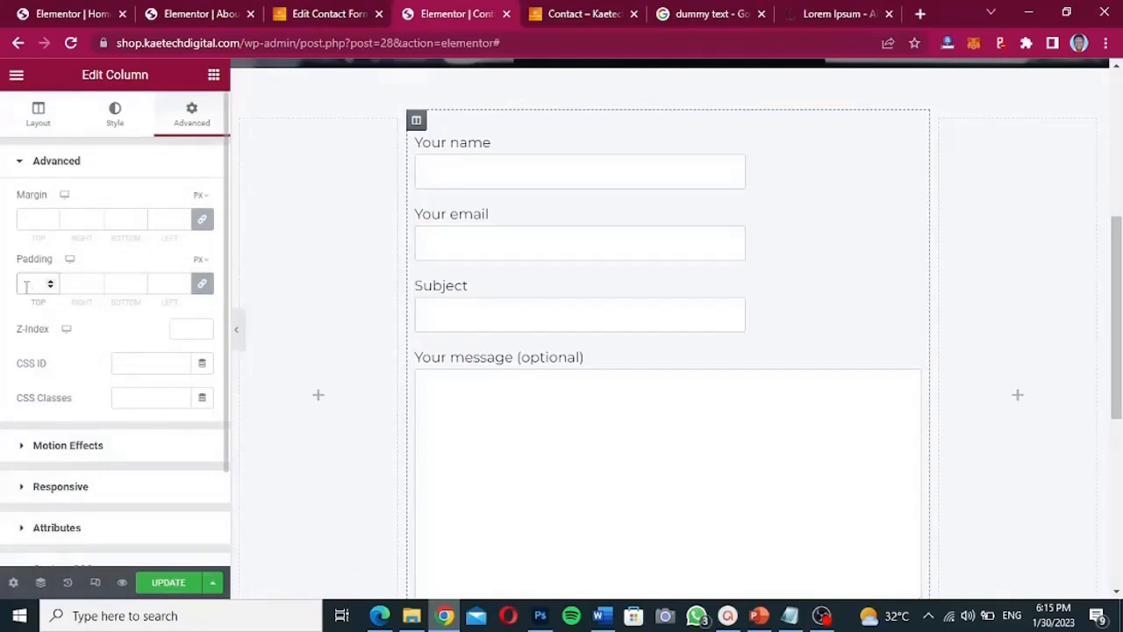
pyautogui.write('20')
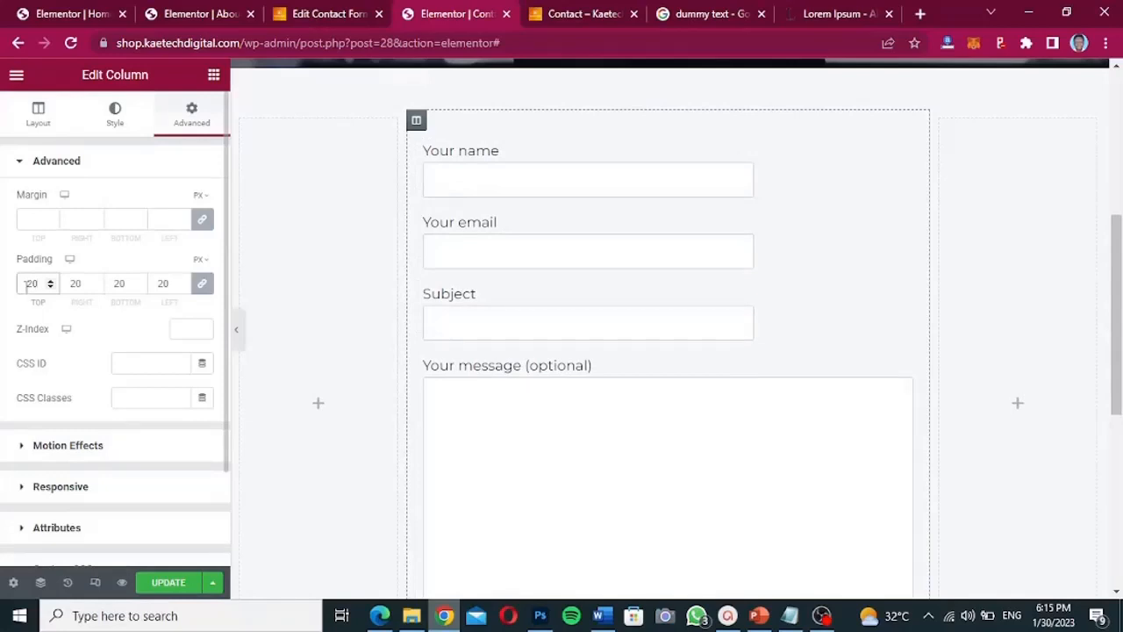
pyautogui.press('BackSpace')
pyautogui.press('BackSpace')
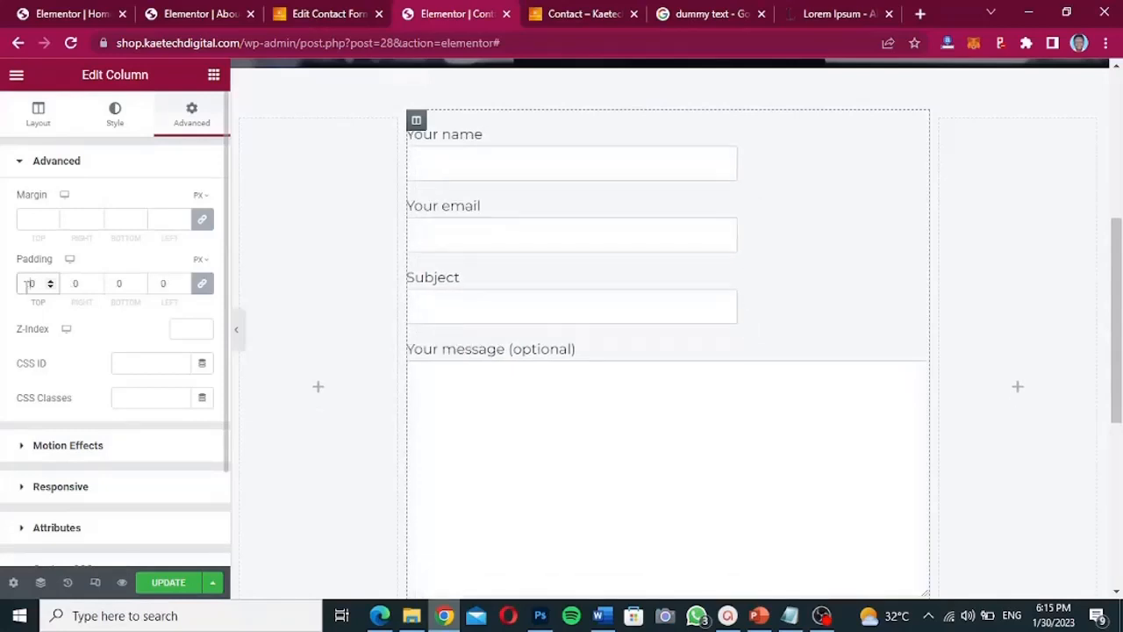
pyautogui.write('30')
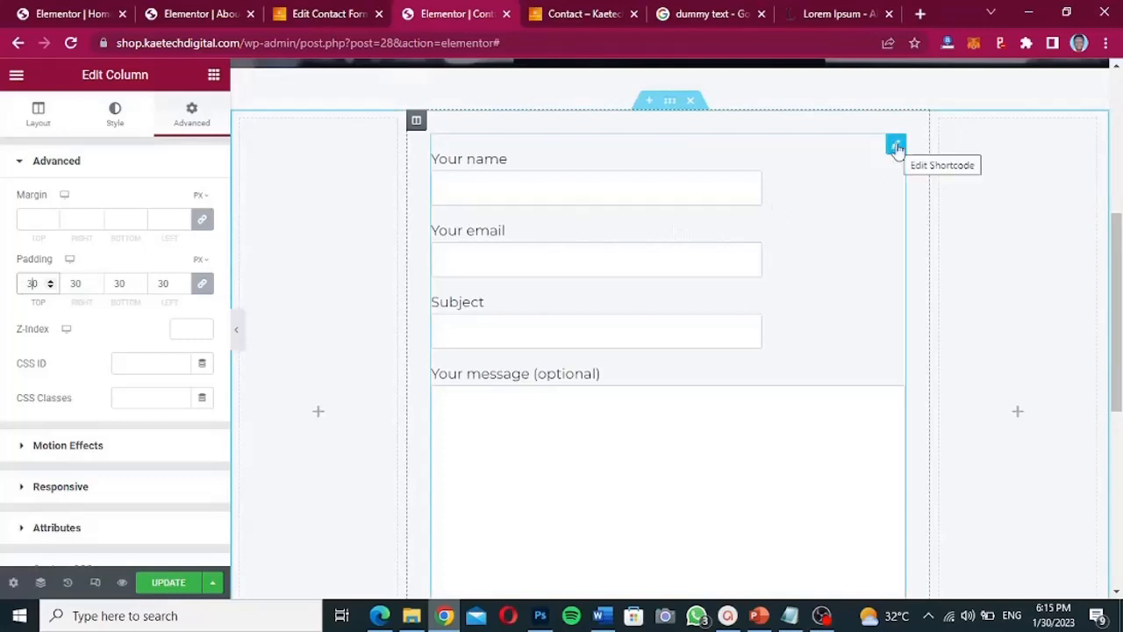
pyautogui.click(127, 162)
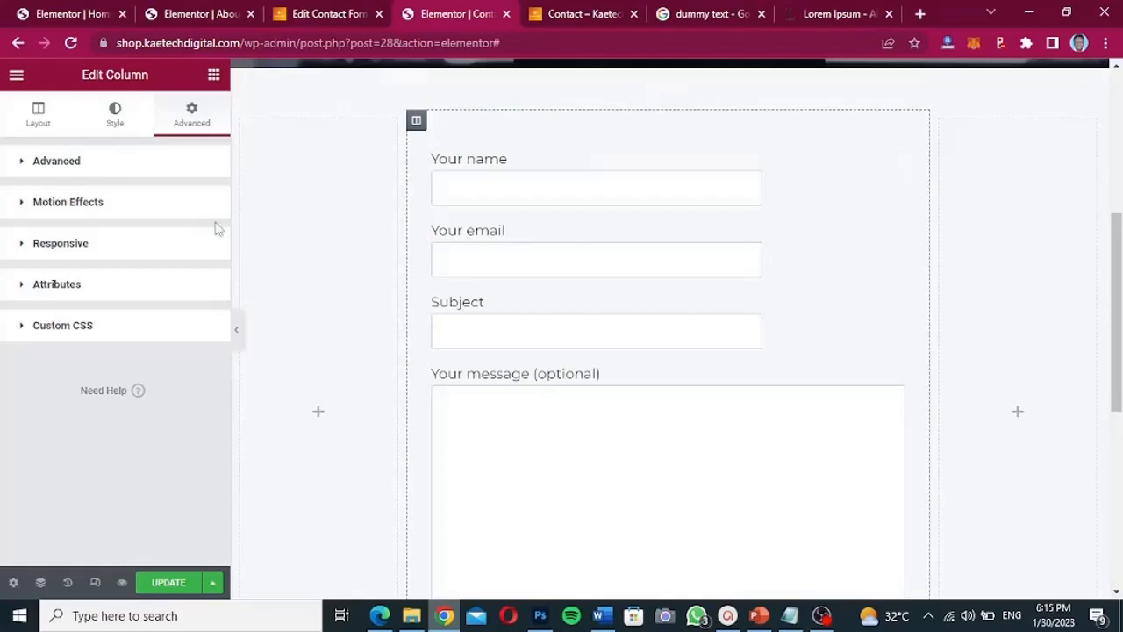
# Give the form column a solid 2-wide border in the green global colour.
pyautogui.click(115, 115)
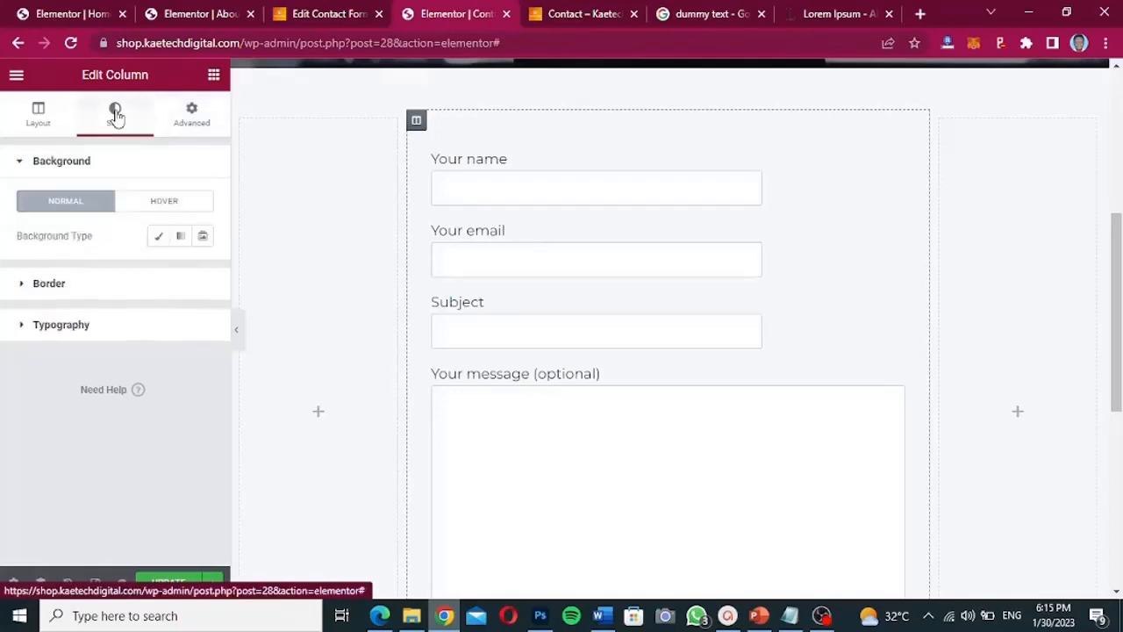
pyautogui.click(120, 285)
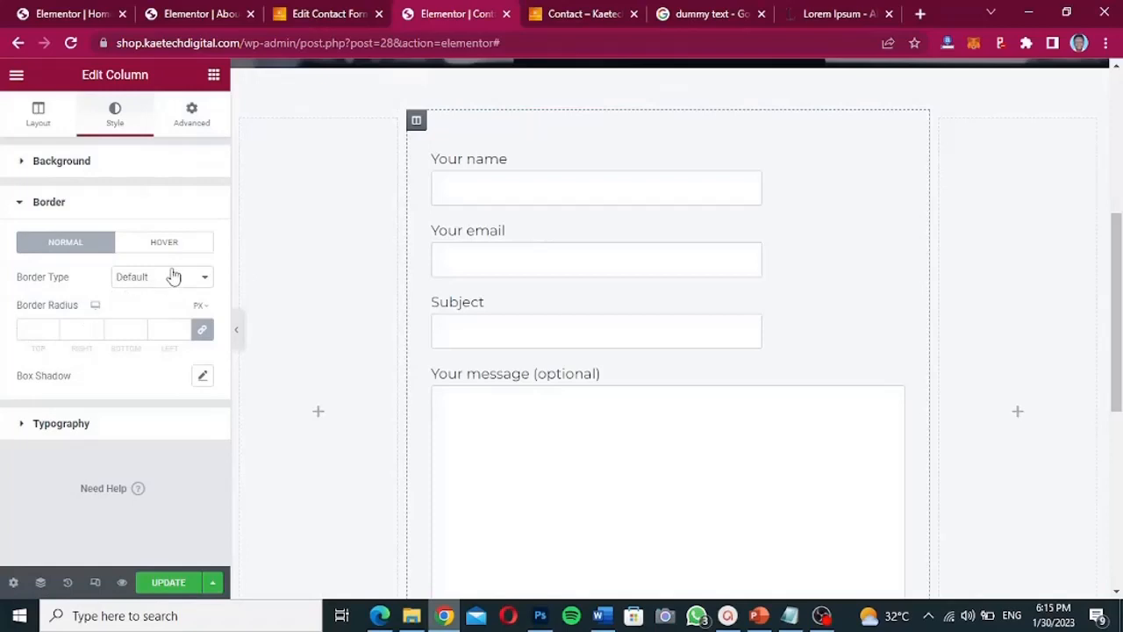
pyautogui.click(173, 276)
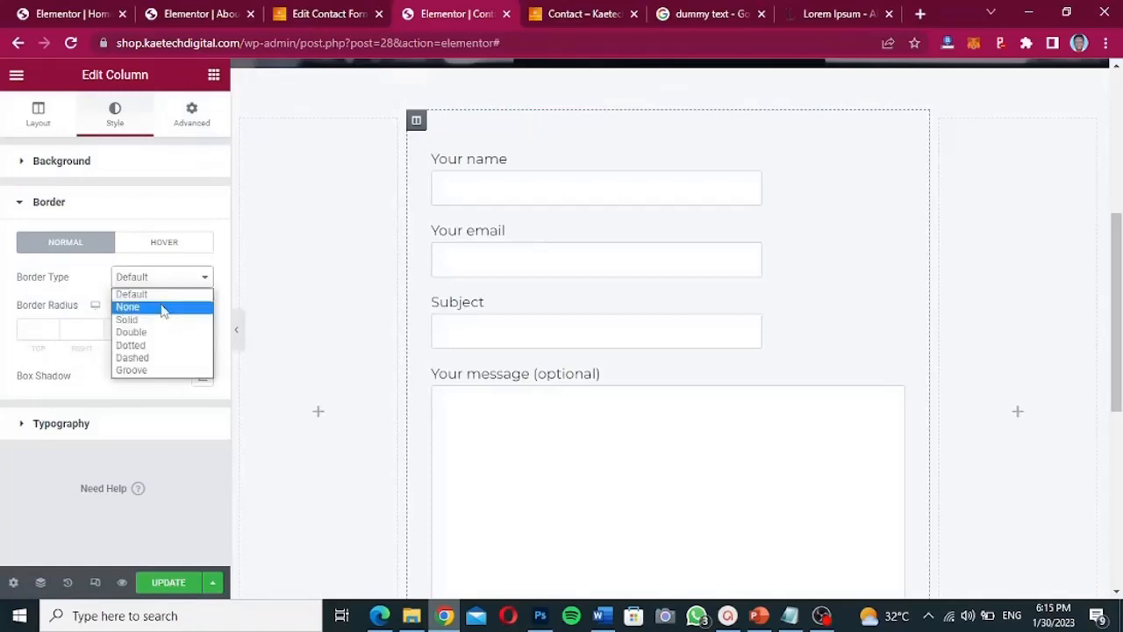
pyautogui.click(156, 319)
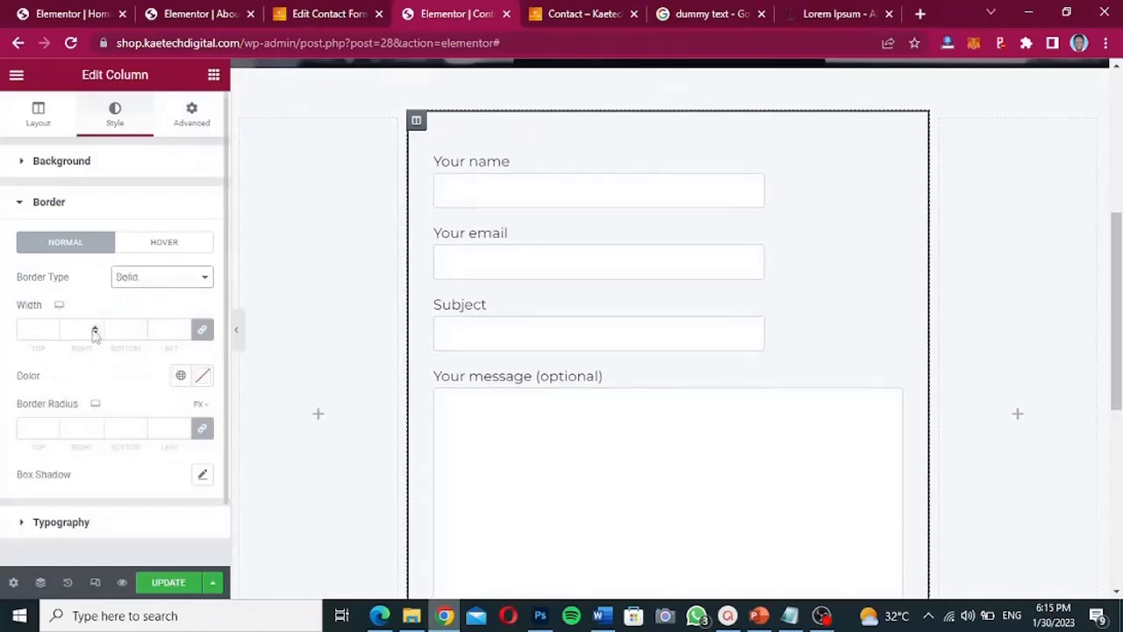
pyautogui.click(33, 326)
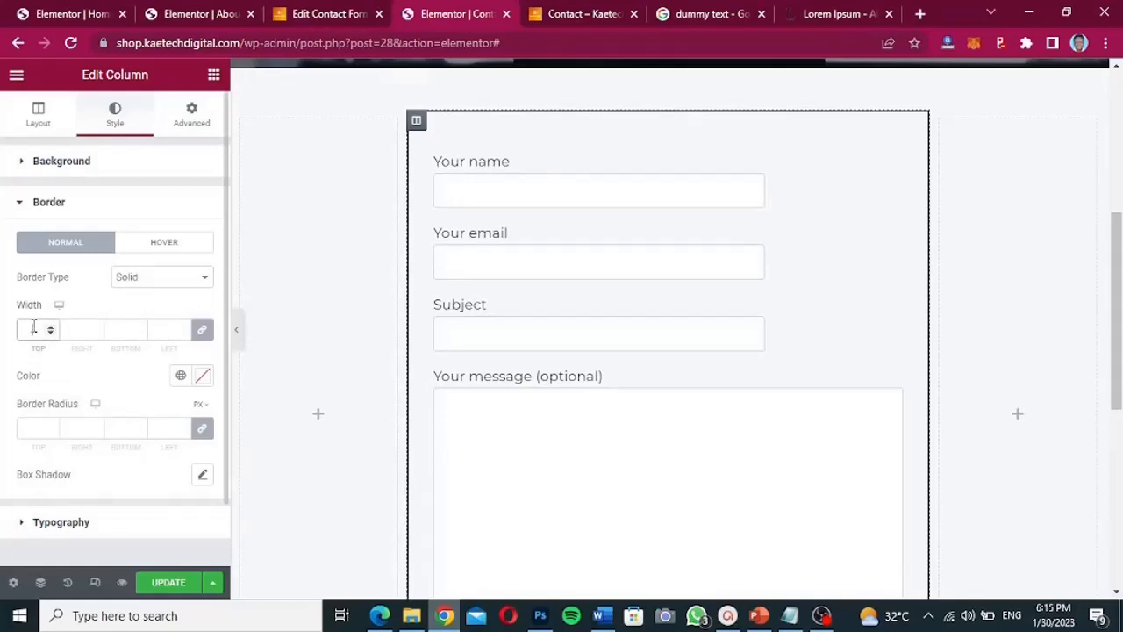
pyautogui.write('2')
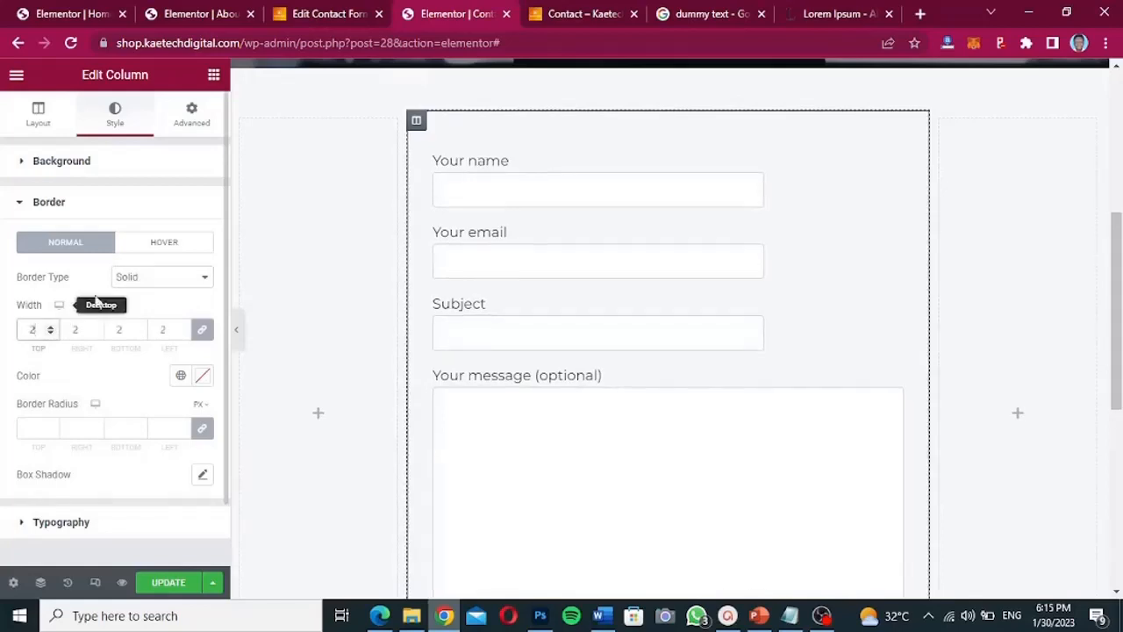
pyautogui.click(181, 377)
pyautogui.scroll(-5, 99, 287)
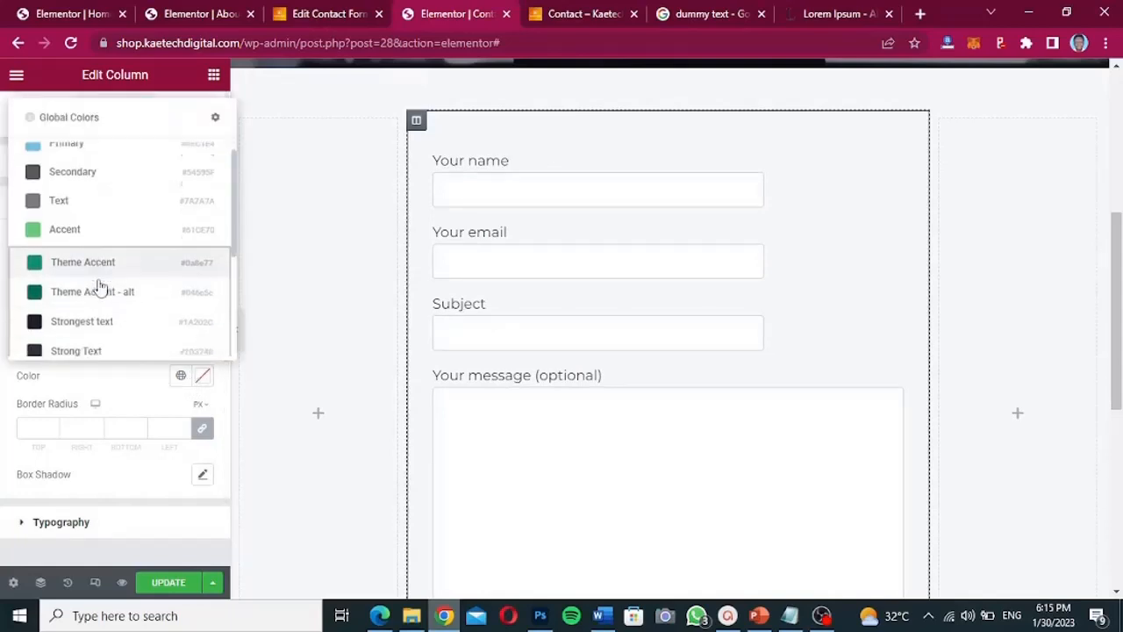
pyautogui.click(91, 279)
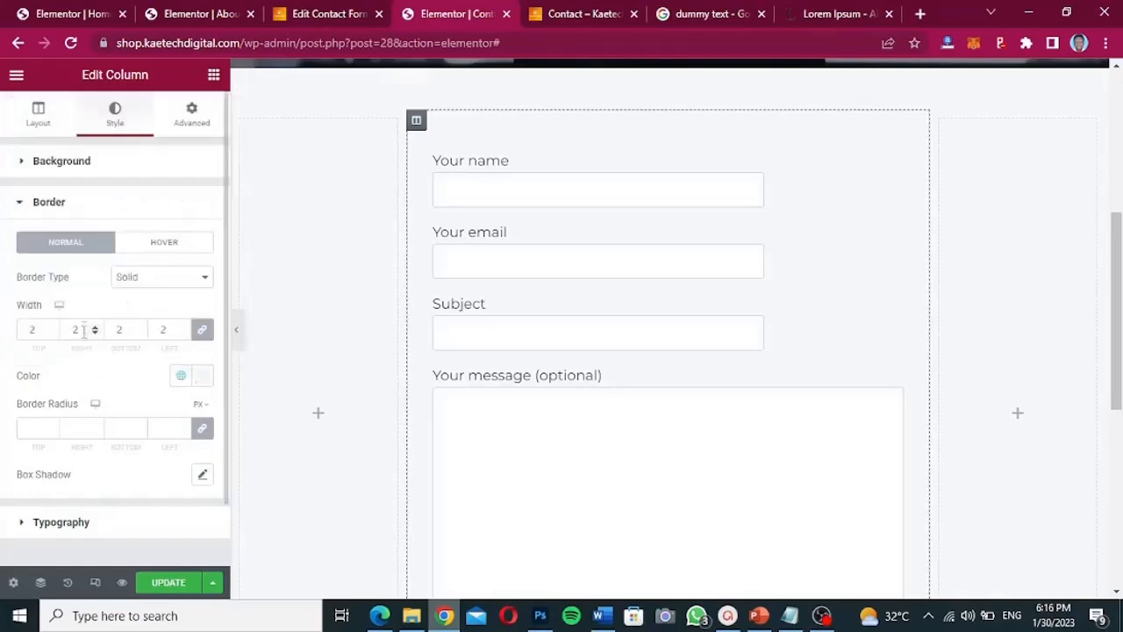
pyautogui.click(181, 381)
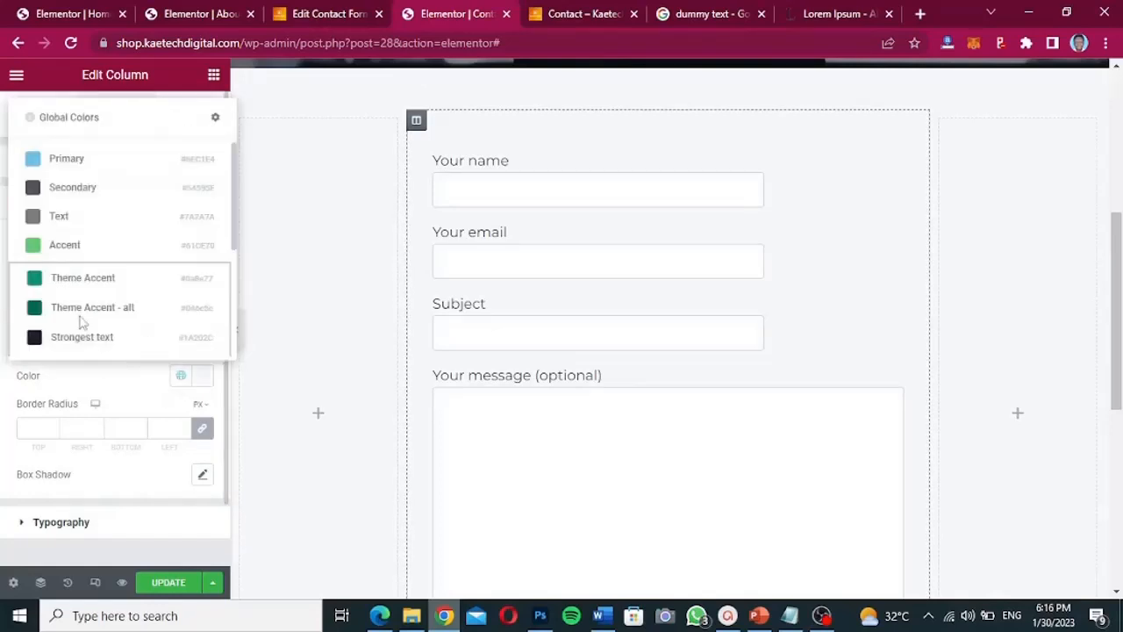
pyautogui.scroll(-5, 80, 323)
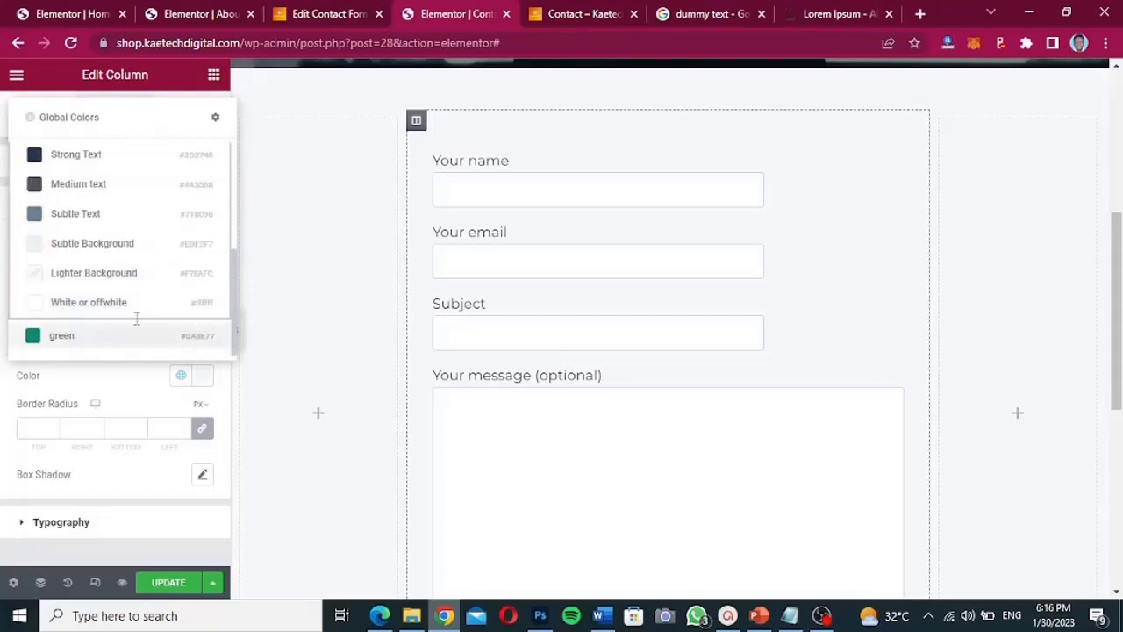
pyautogui.click(88, 336)
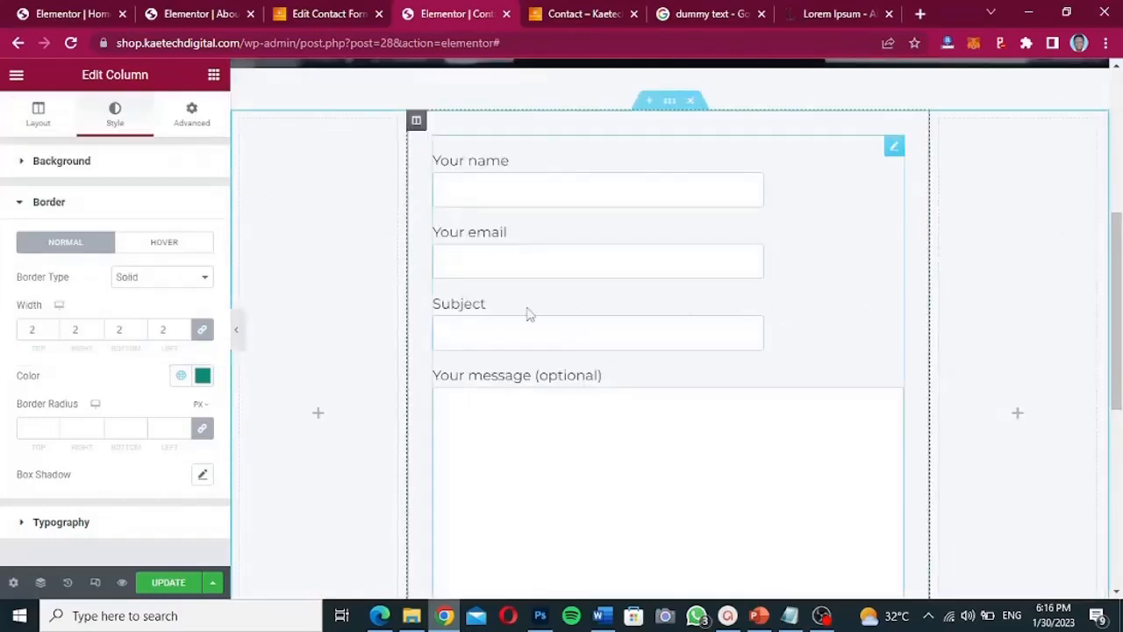
# Set the form column's border radius to 20 and confirm the Solid border type.
pyautogui.click(30, 427)
pyautogui.write('20')
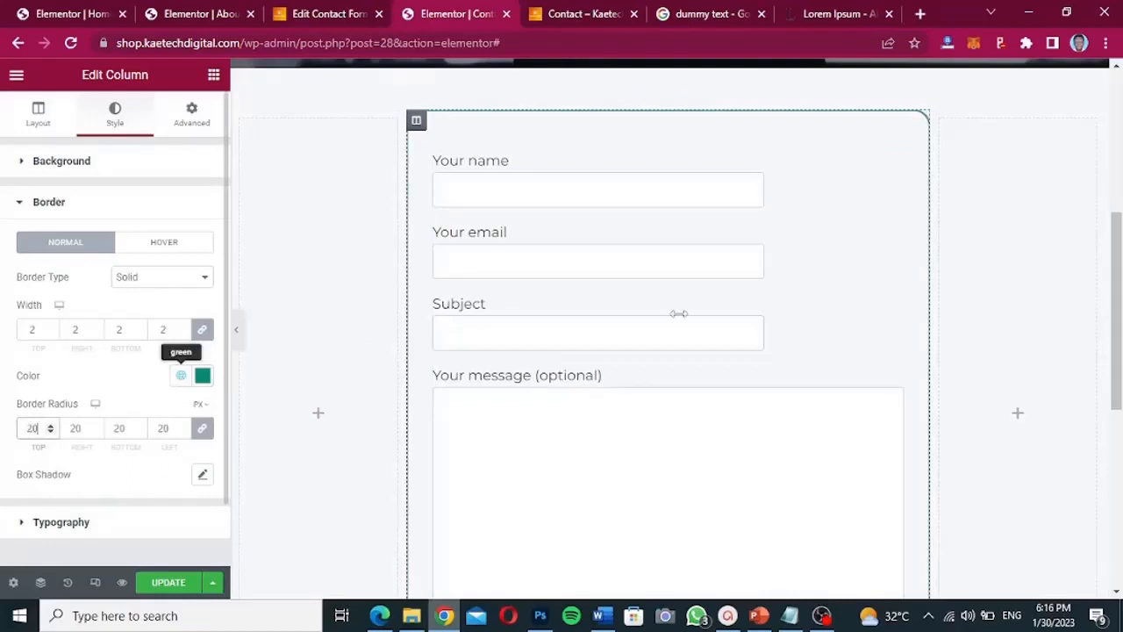
pyautogui.scroll(-2, 865, 303)
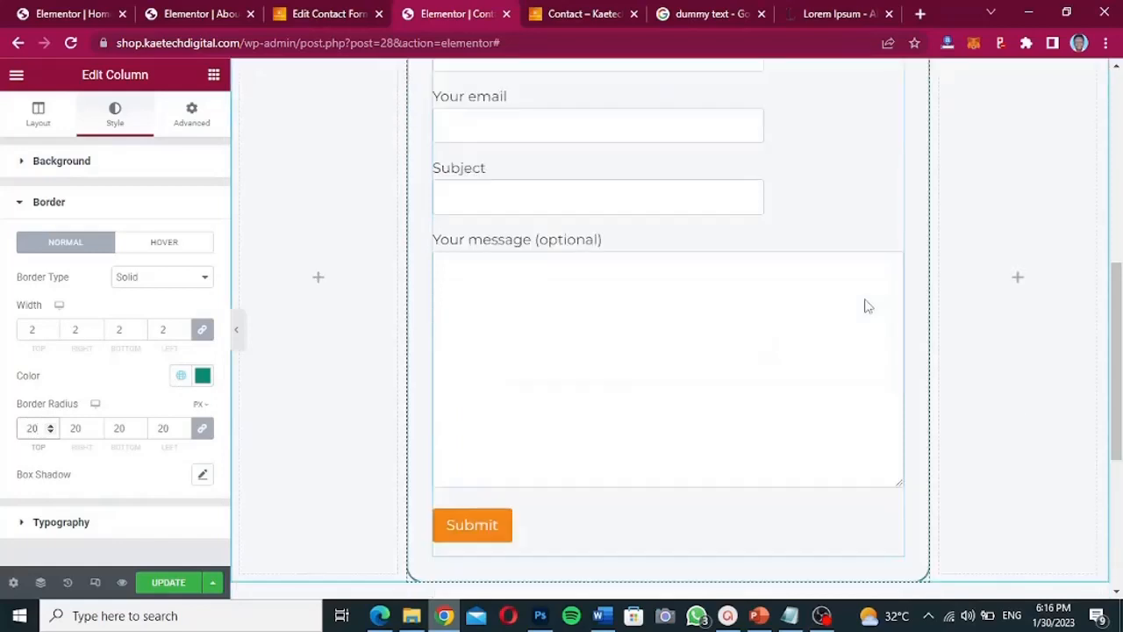
pyautogui.click(865, 302)
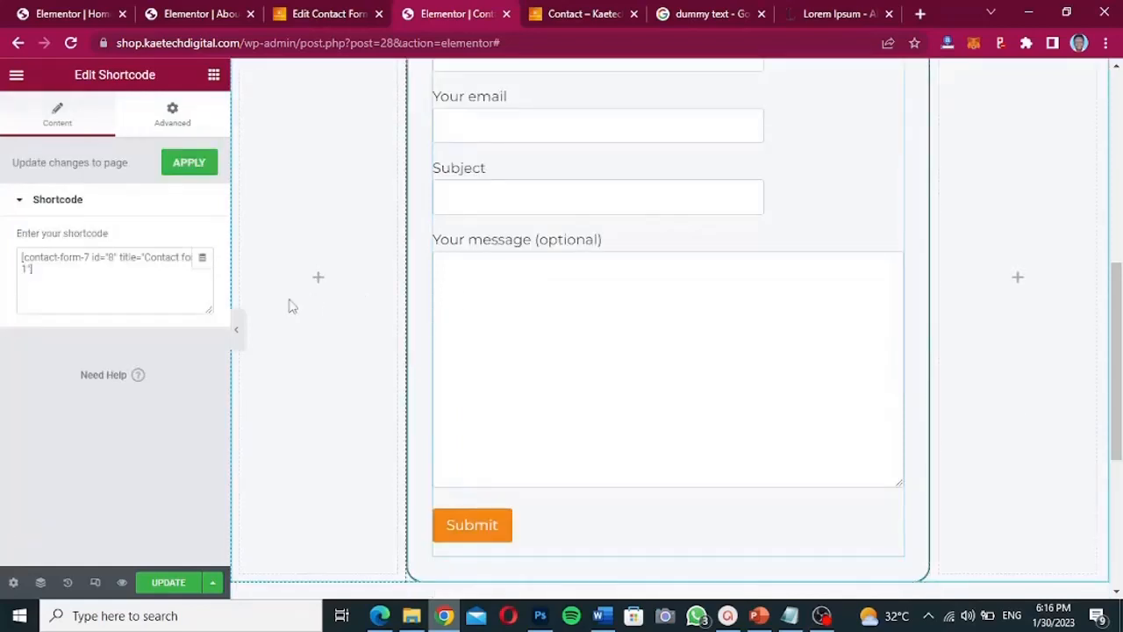
pyautogui.scroll(3, 571, 251)
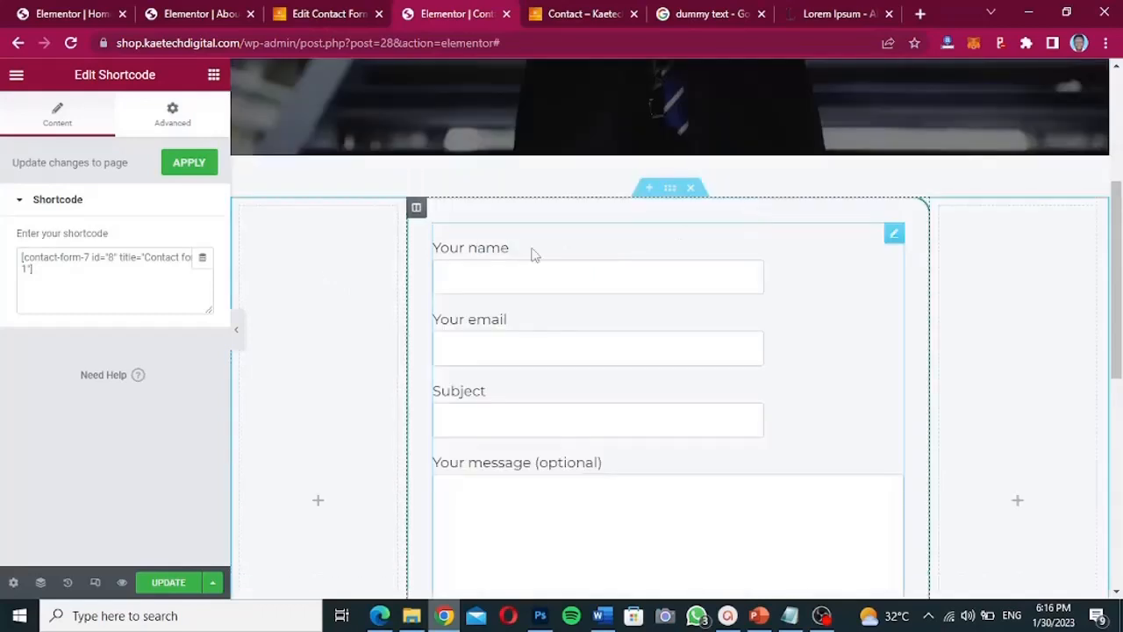
pyautogui.click(416, 211)
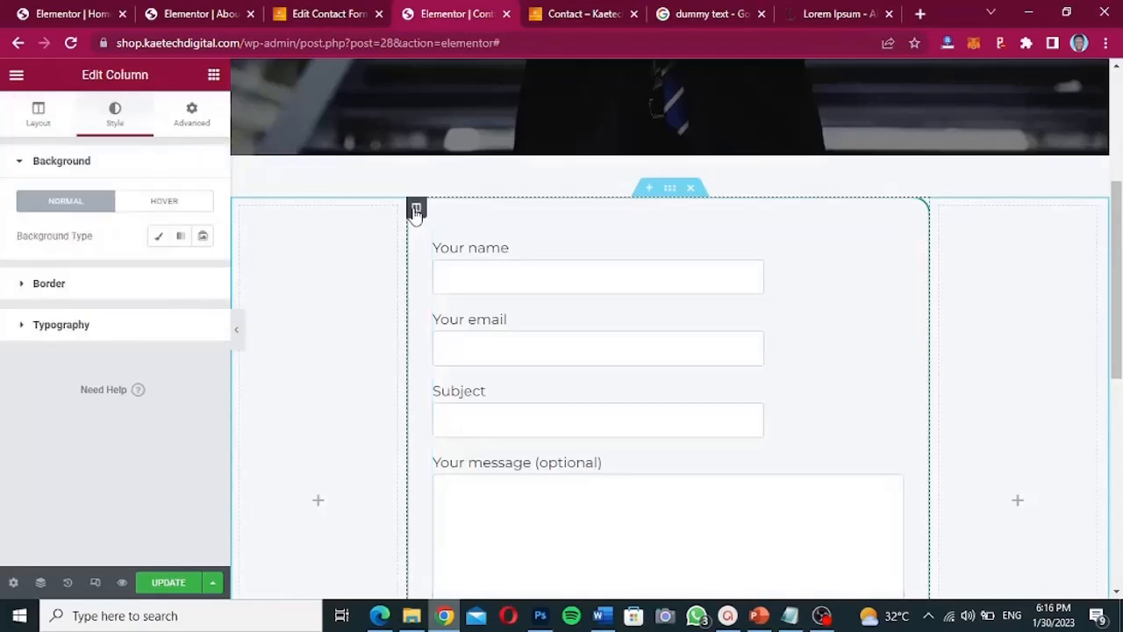
pyautogui.click(159, 286)
pyautogui.click(158, 279)
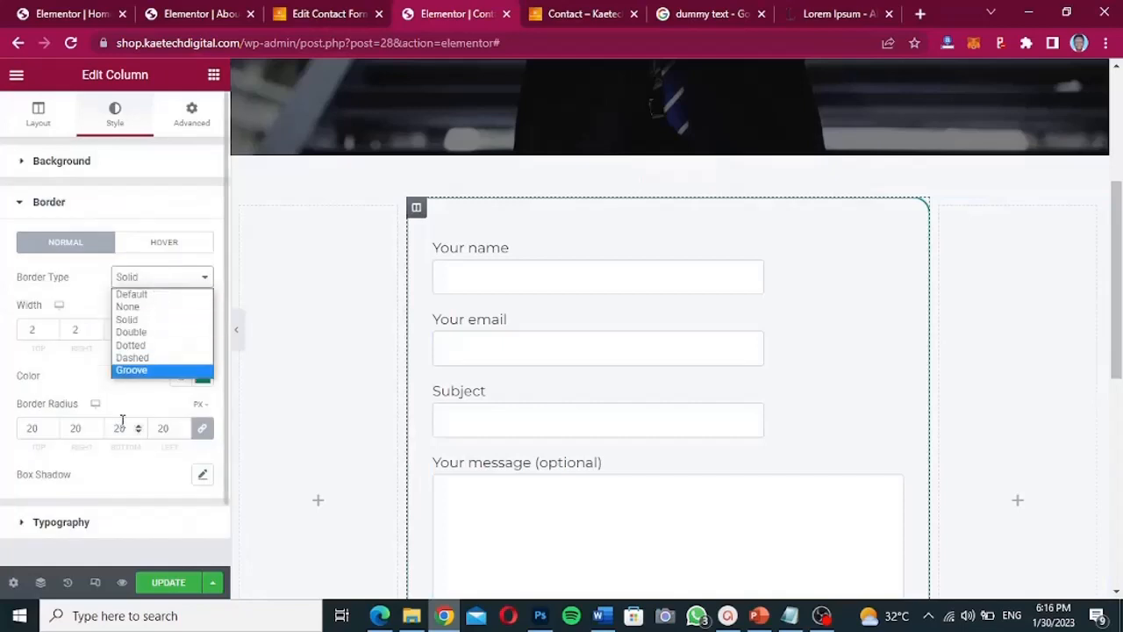
pyautogui.click(145, 477)
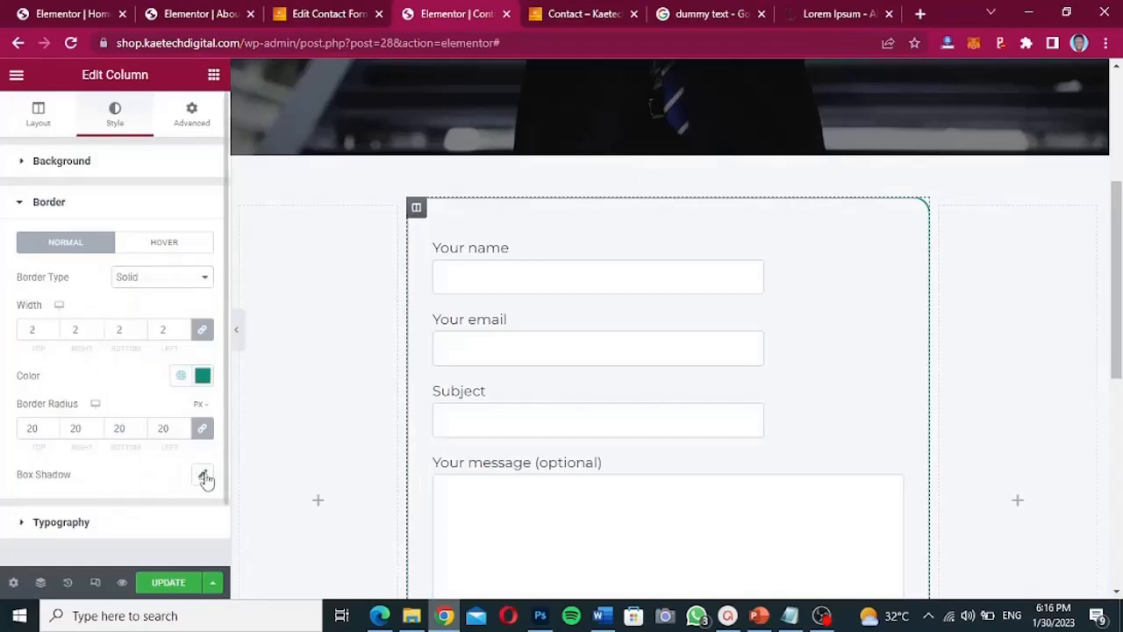
pyautogui.click(202, 475)
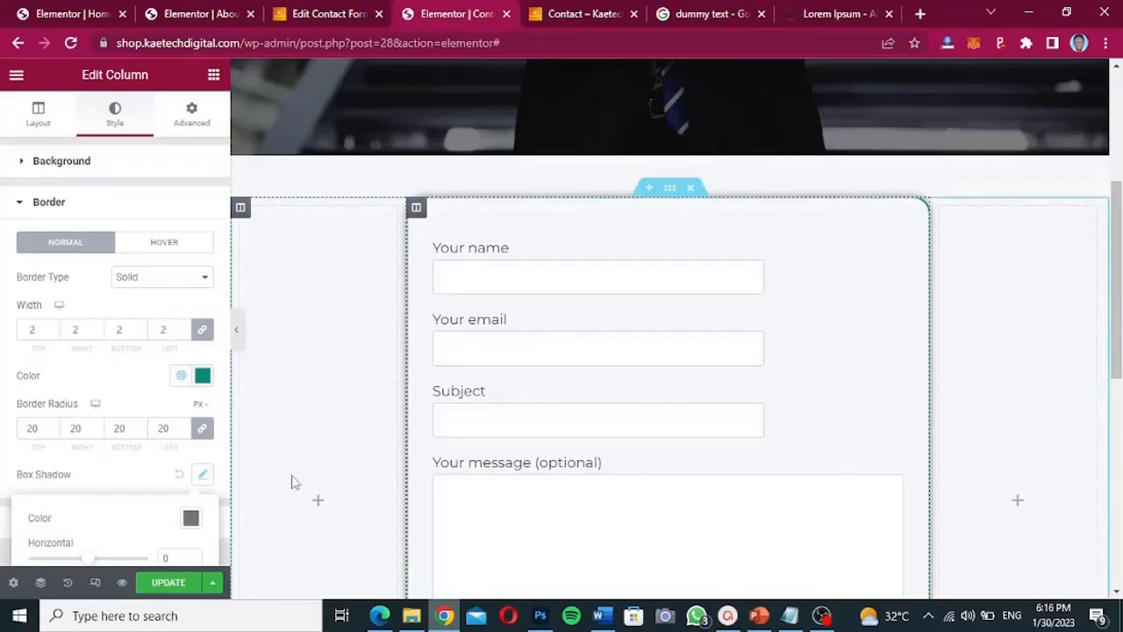
pyautogui.click(251, 454)
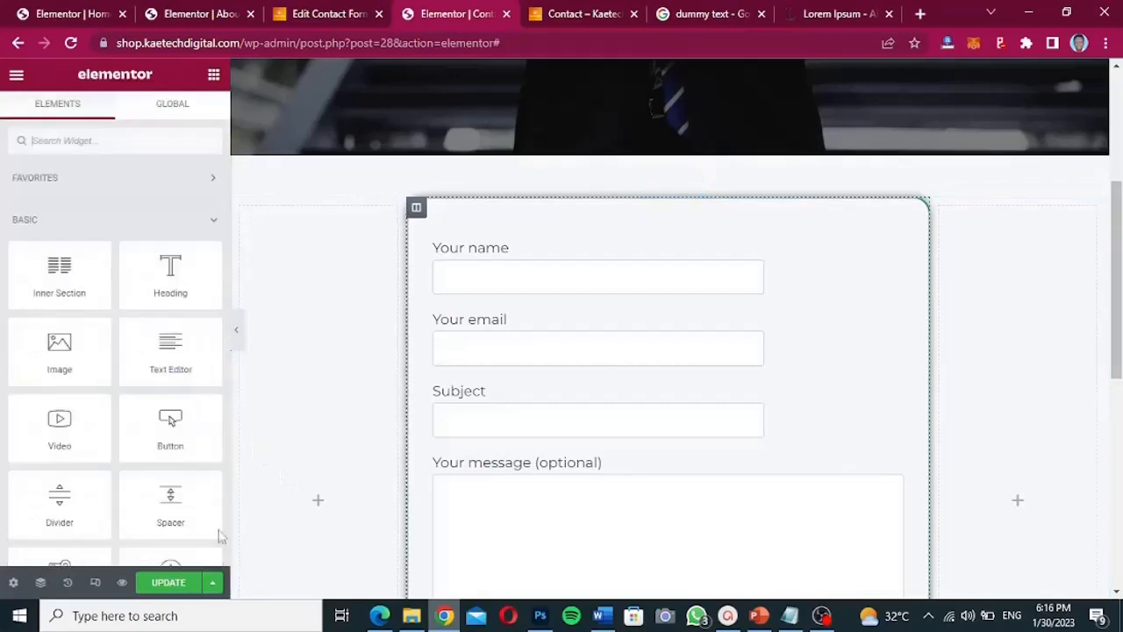
# Save the page changes and switch to the live Contact page tab.
pyautogui.click(169, 583)
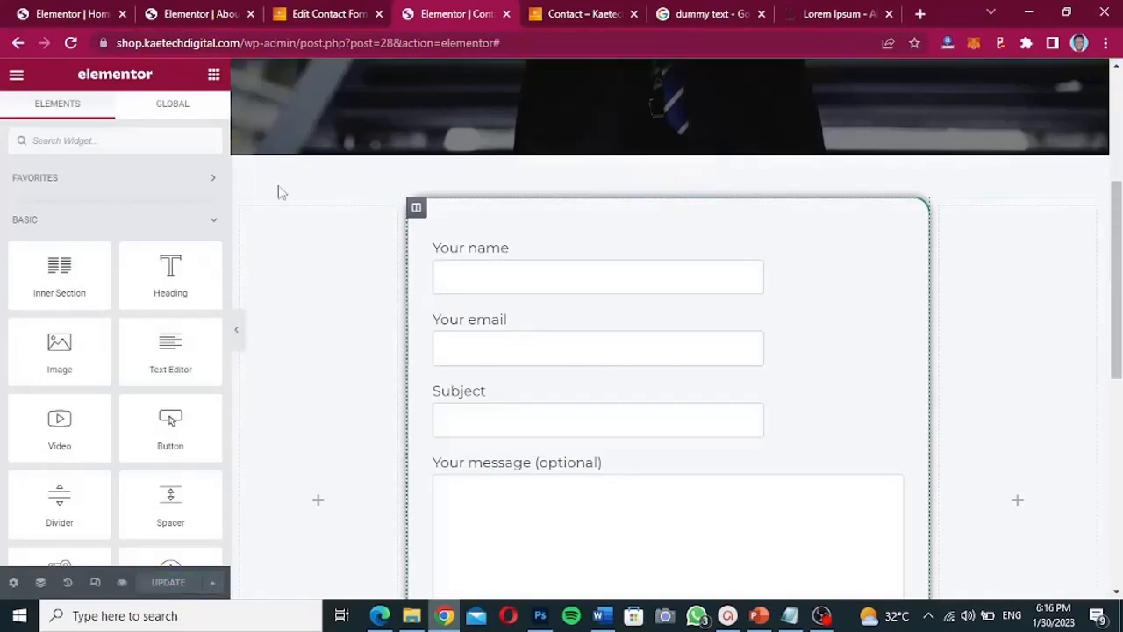
pyautogui.click(17, 79)
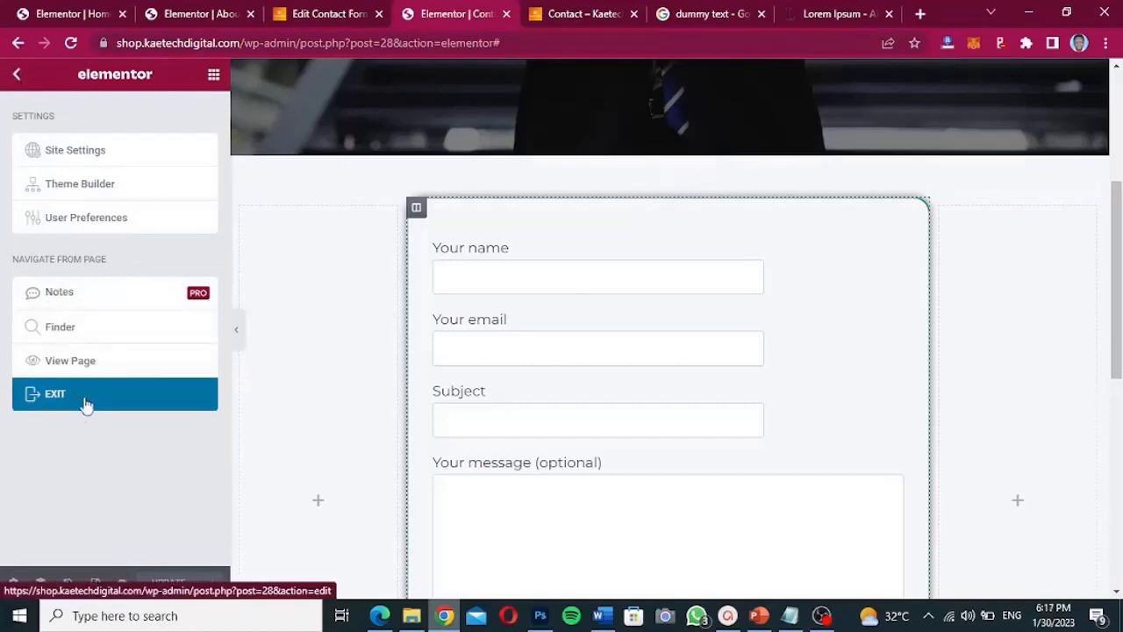
pyautogui.click(586, 17)
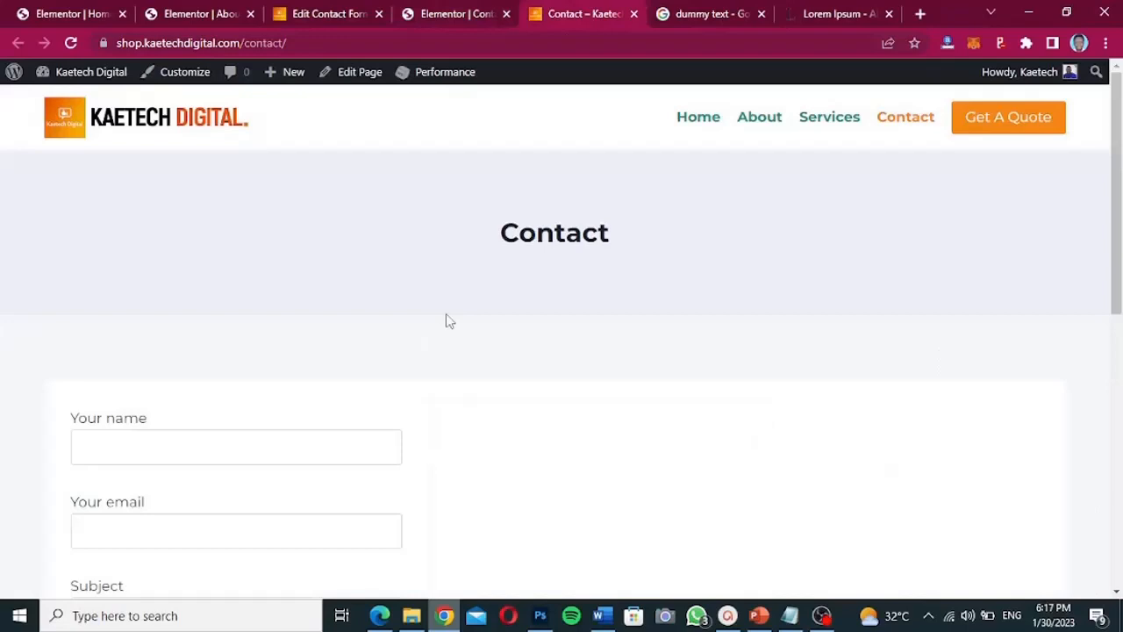
# Reload the live Contact page and scroll to check the Contact Us hero and green rounded form.
pyautogui.scroll(-3, 447, 320)
pyautogui.click(72, 43)
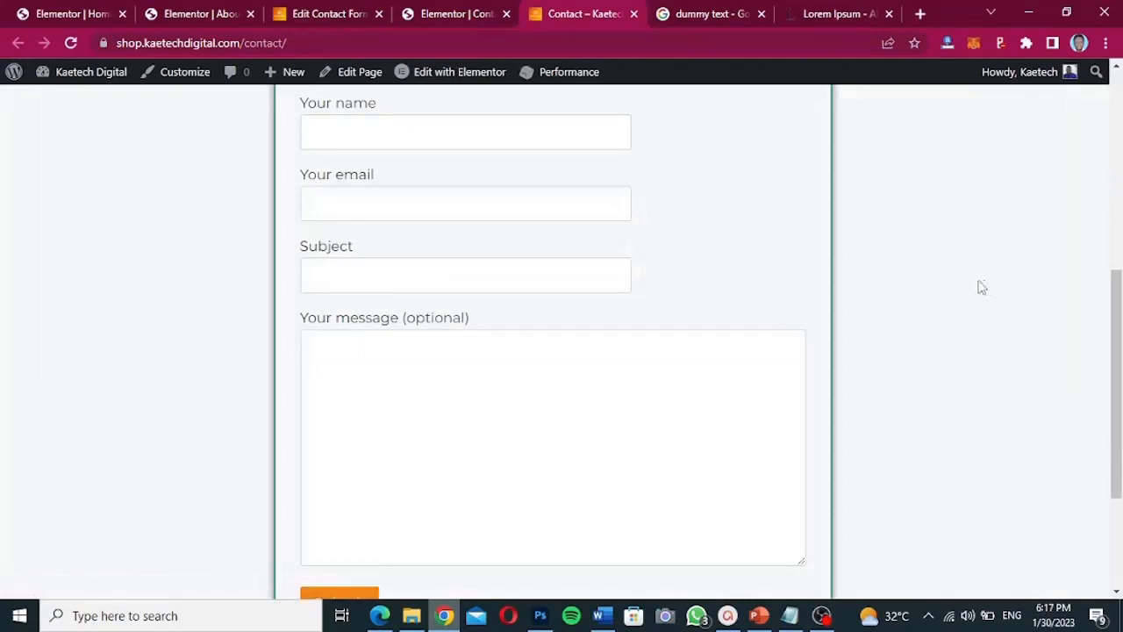
pyautogui.moveTo(1119, 355); pyautogui.dragTo(1101, 142)
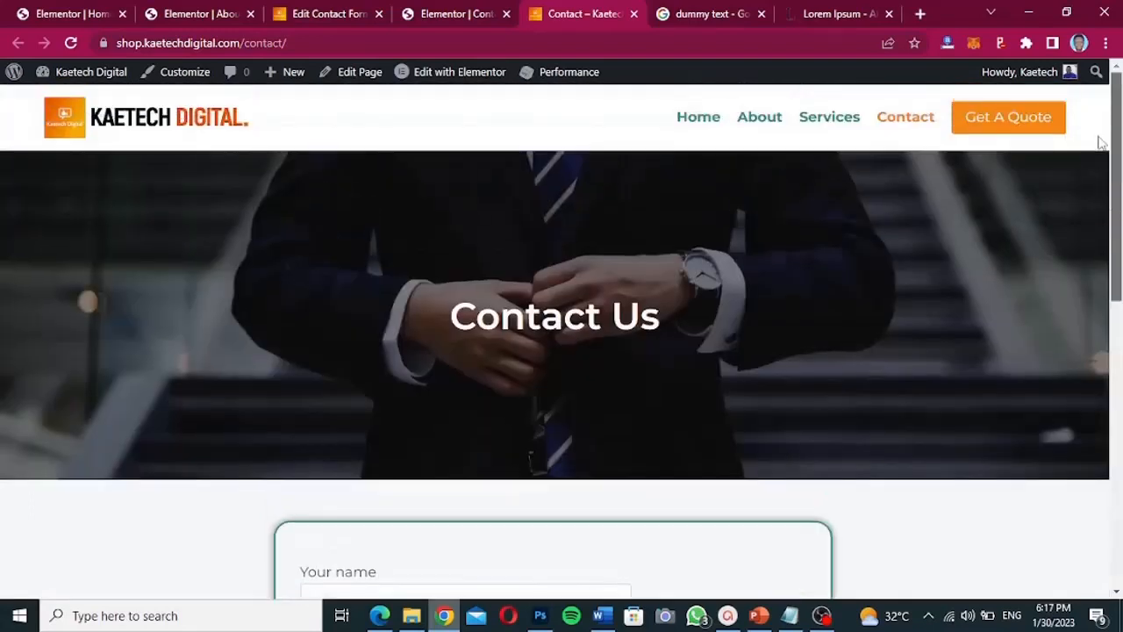
pyautogui.moveTo(1101, 142)
pyautogui.mouseDown()
pyautogui.moveTo(1112, 351)
pyautogui.moveTo(1103, 125)
pyautogui.mouseUp()
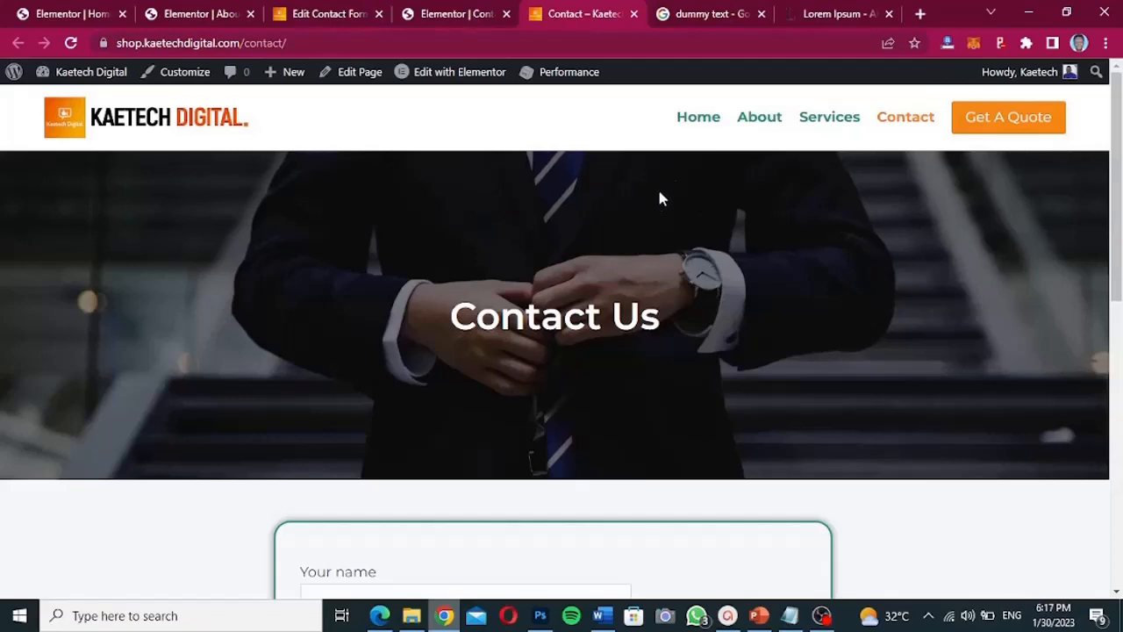
# Browse the site's Home, About and Services pages.
pyautogui.click(703, 121)
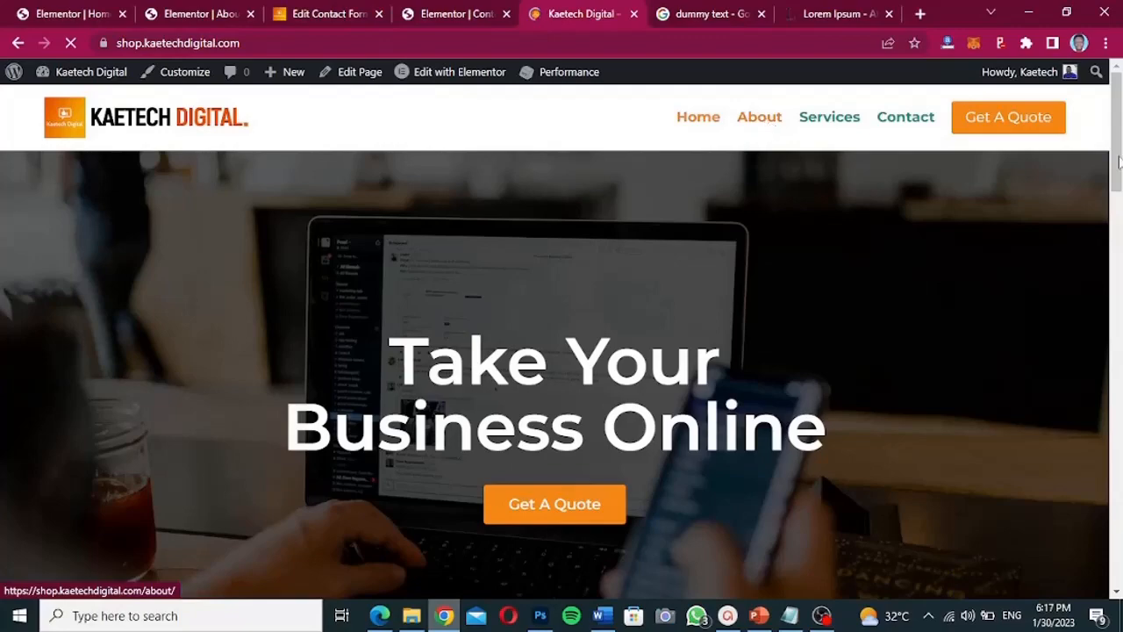
pyautogui.moveTo(1119, 161); pyautogui.dragTo(1101, 88)
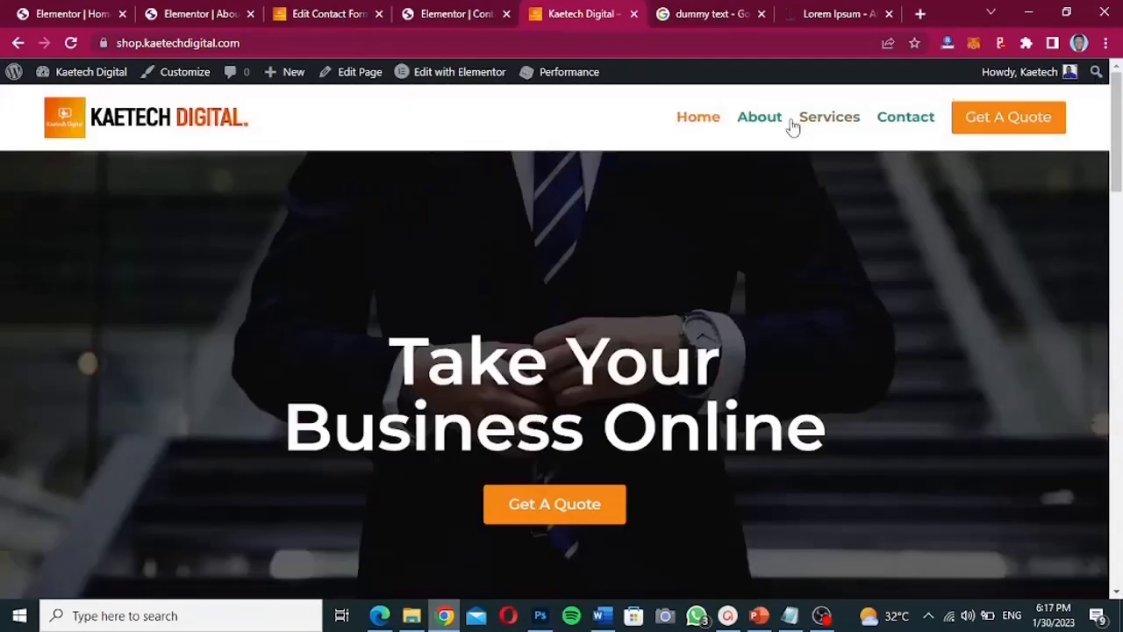
pyautogui.click(759, 116)
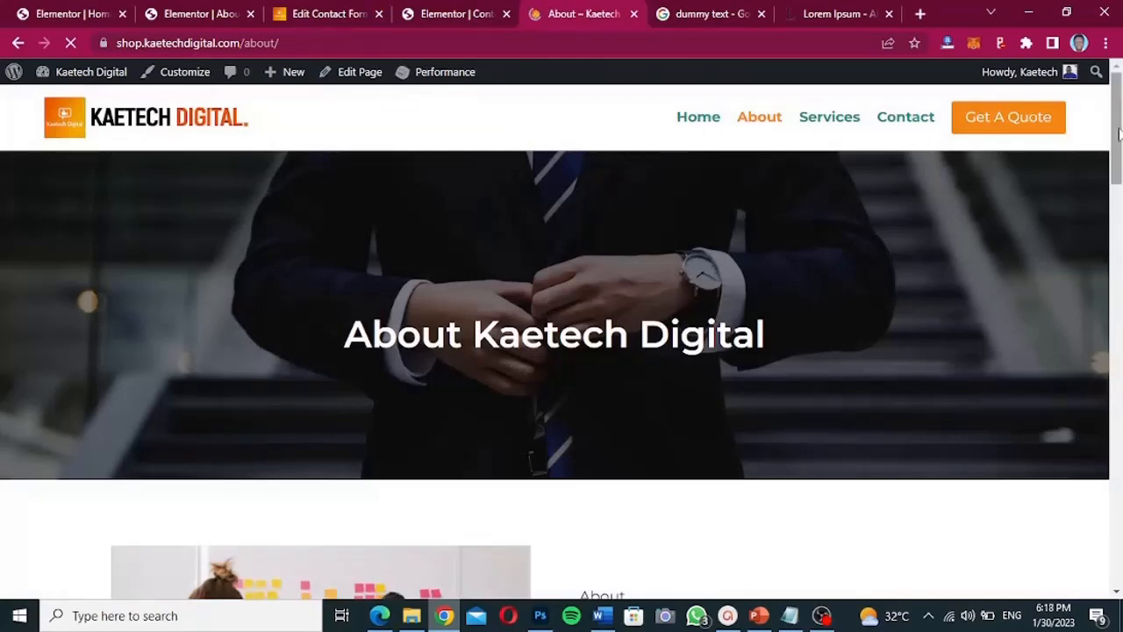
pyautogui.moveTo(1120, 191); pyautogui.dragTo(1114, 97)
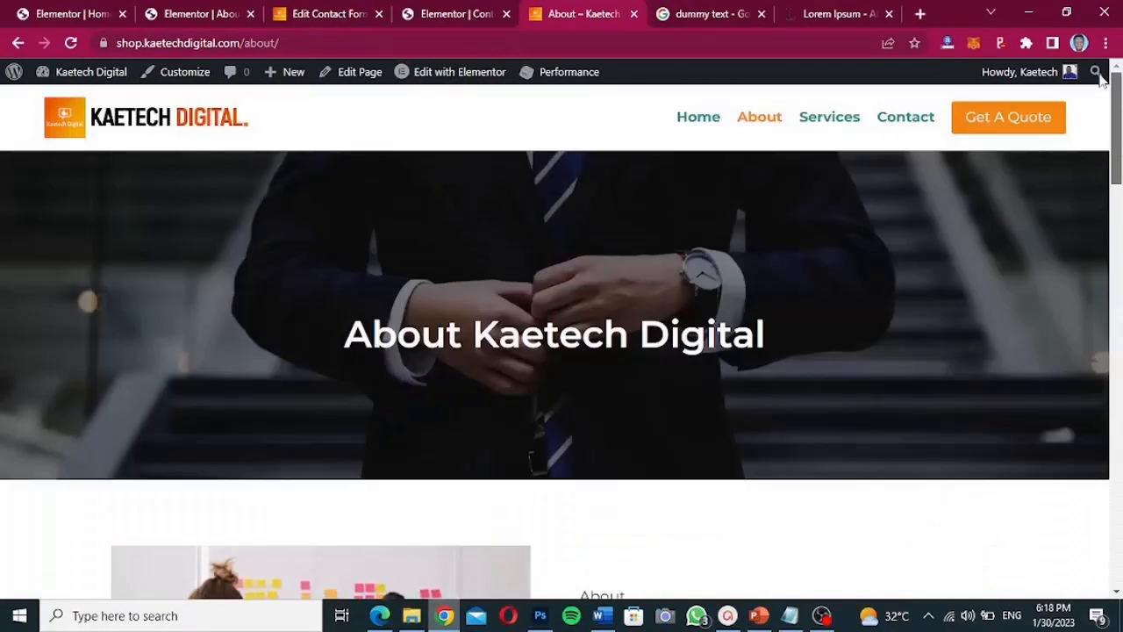
pyautogui.click(830, 119)
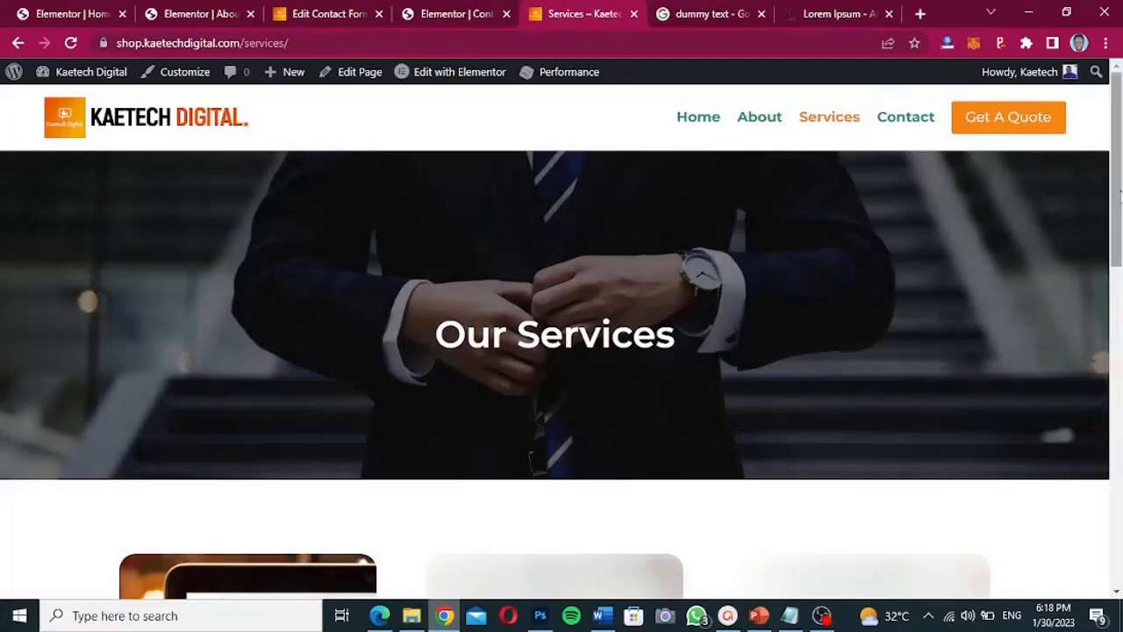
pyautogui.moveTo(1119, 196); pyautogui.dragTo(1118, 166)
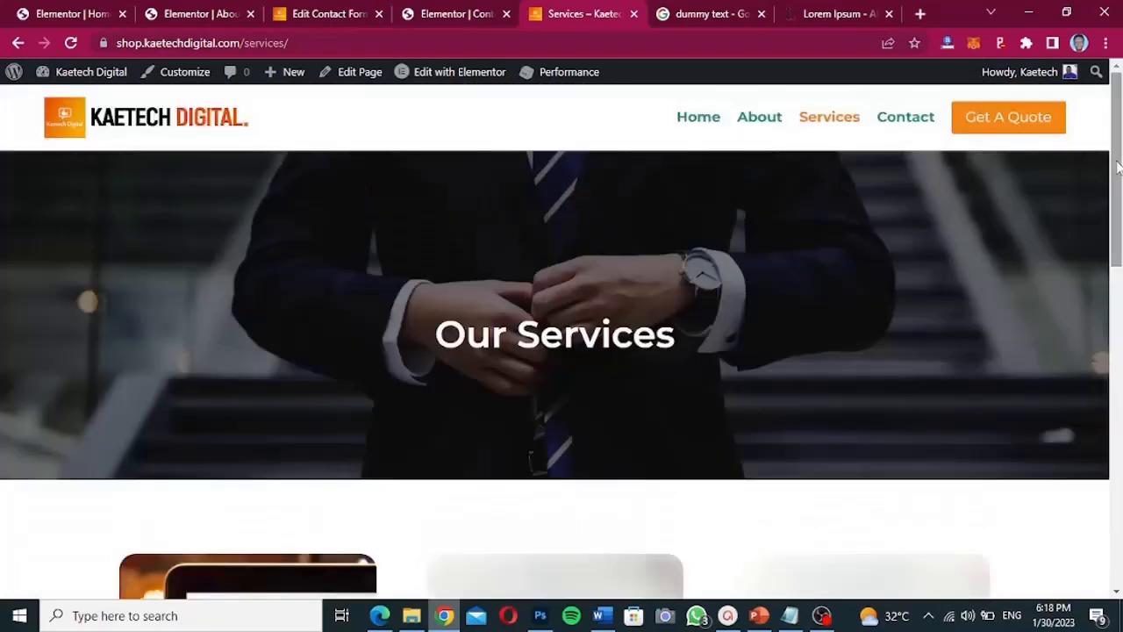